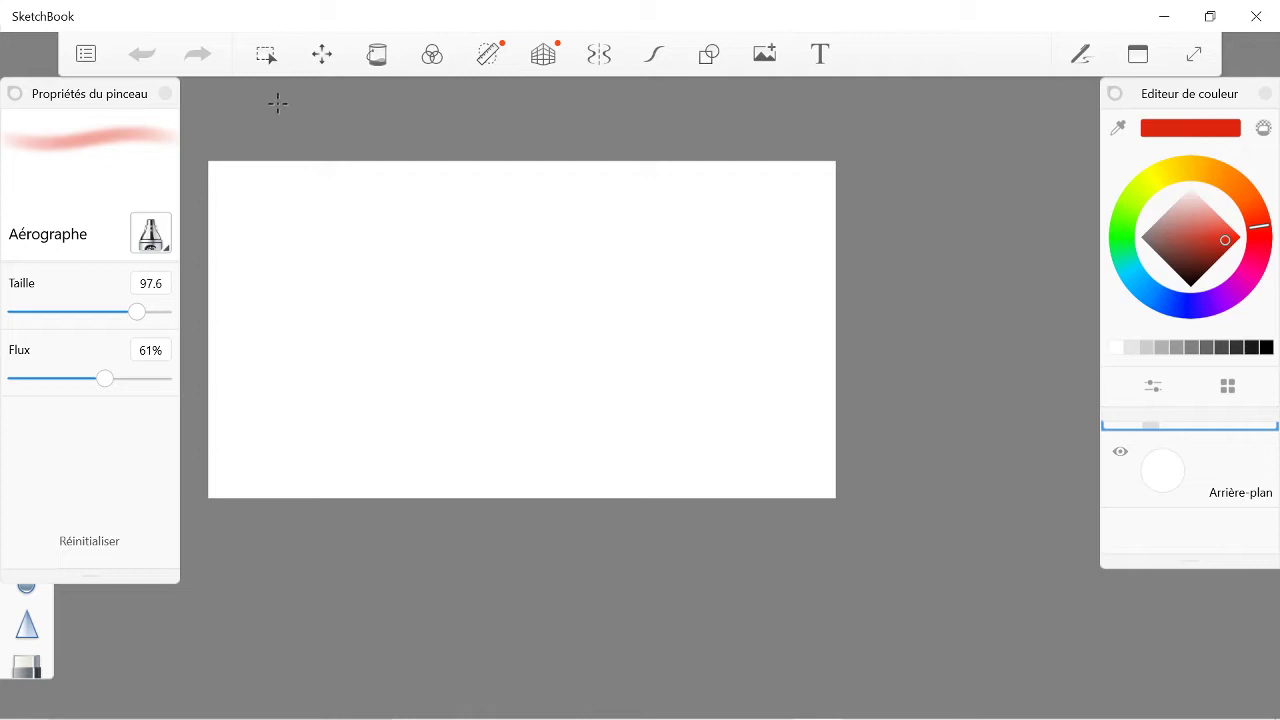
Step: Switch to the YouTube live stream page, check the broadcast, post "Salut" in the live chat, and return to SketchBook
left_click(666, 700)
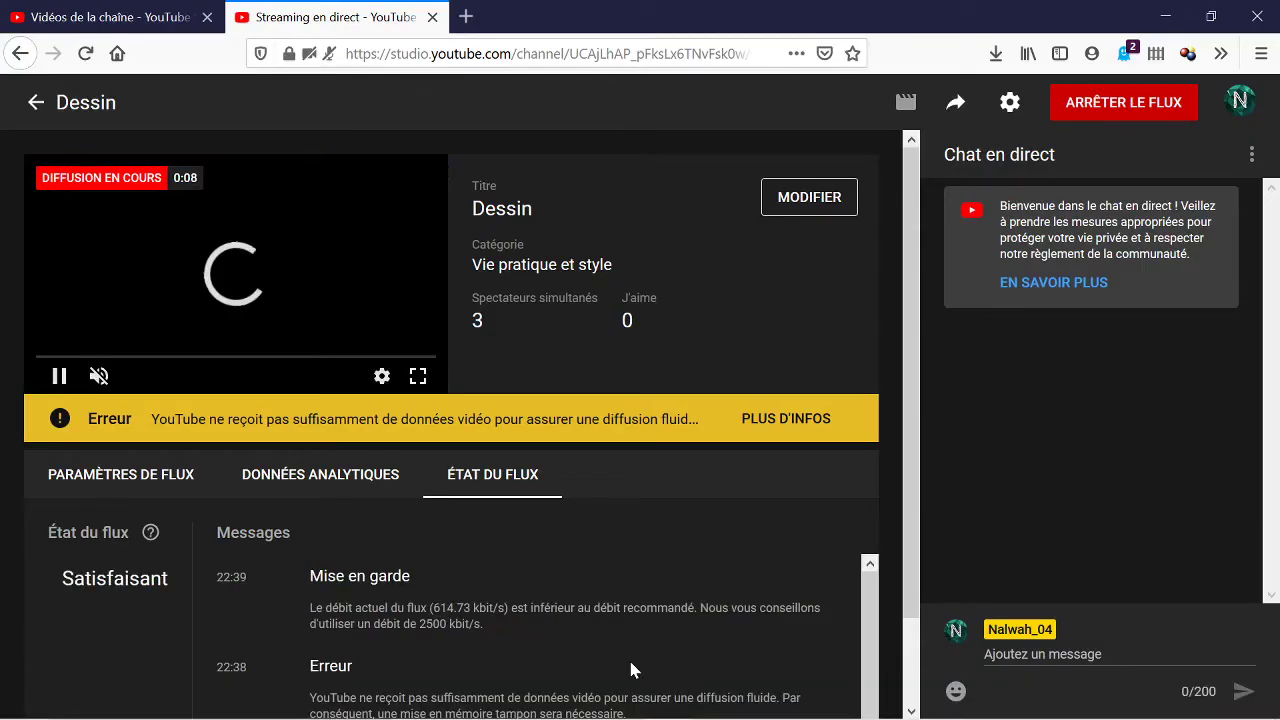
left_click(1166, 17)
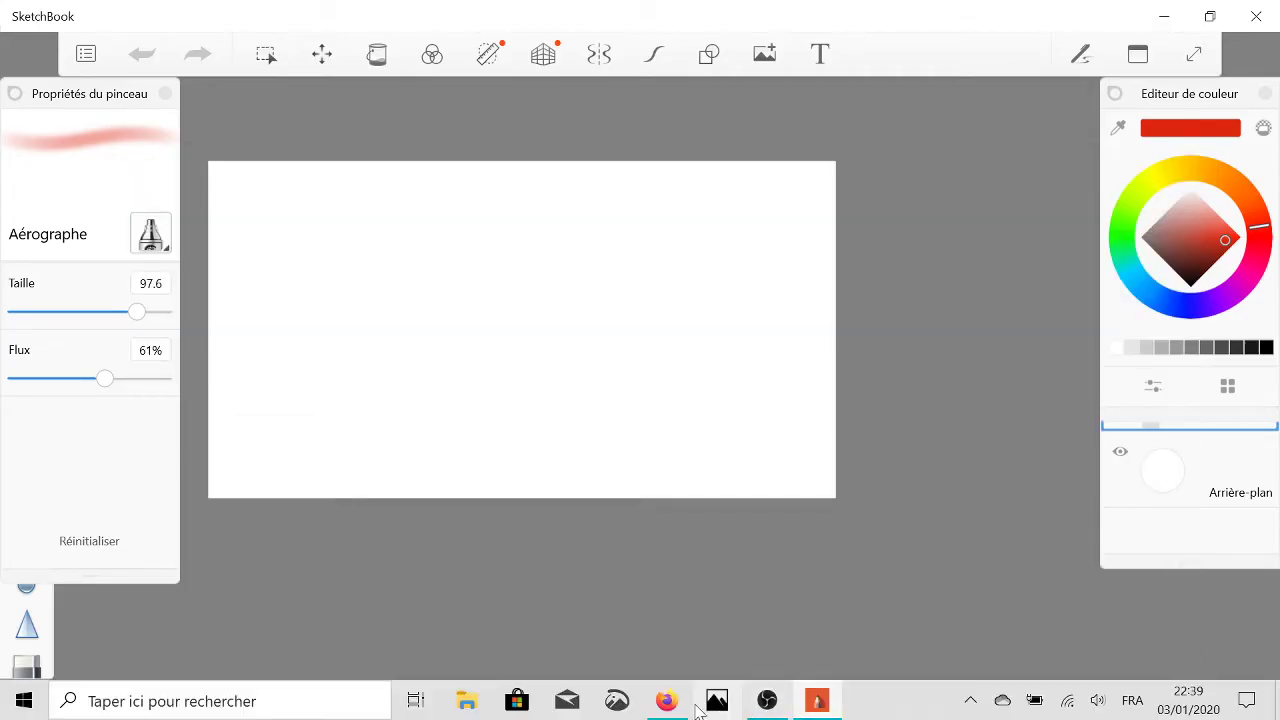
left_click(667, 700)
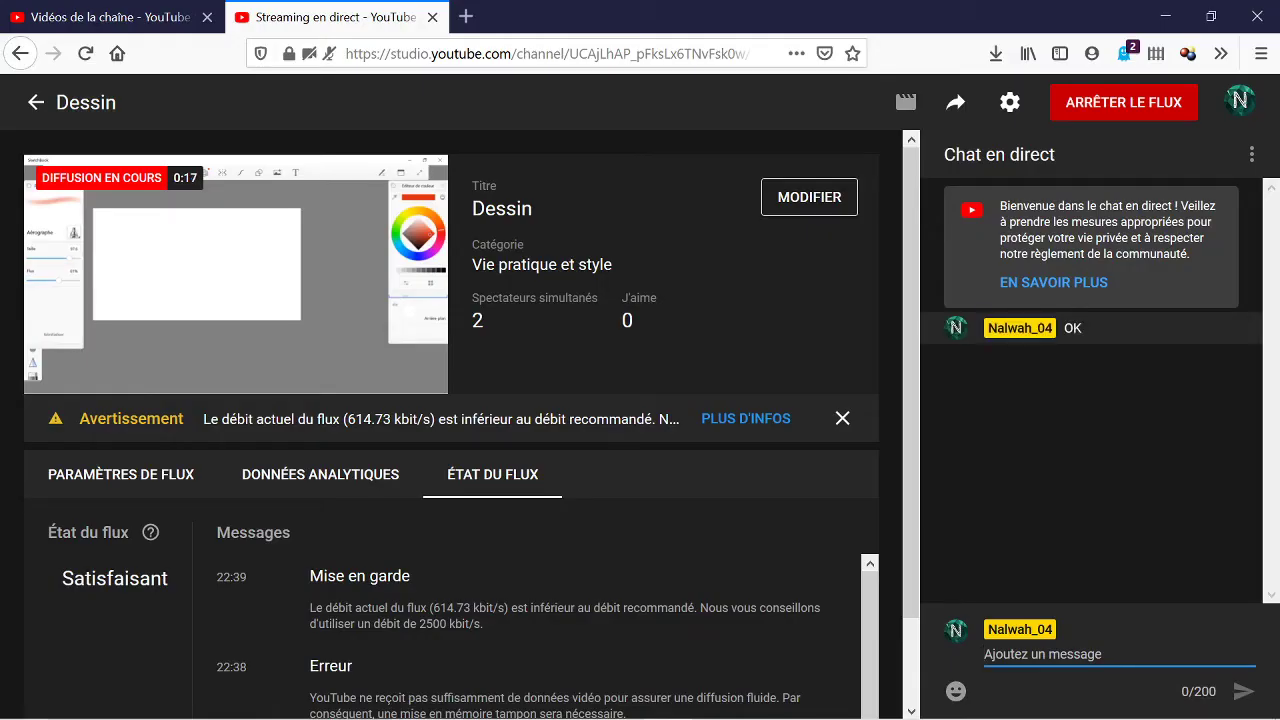
type("Sala")
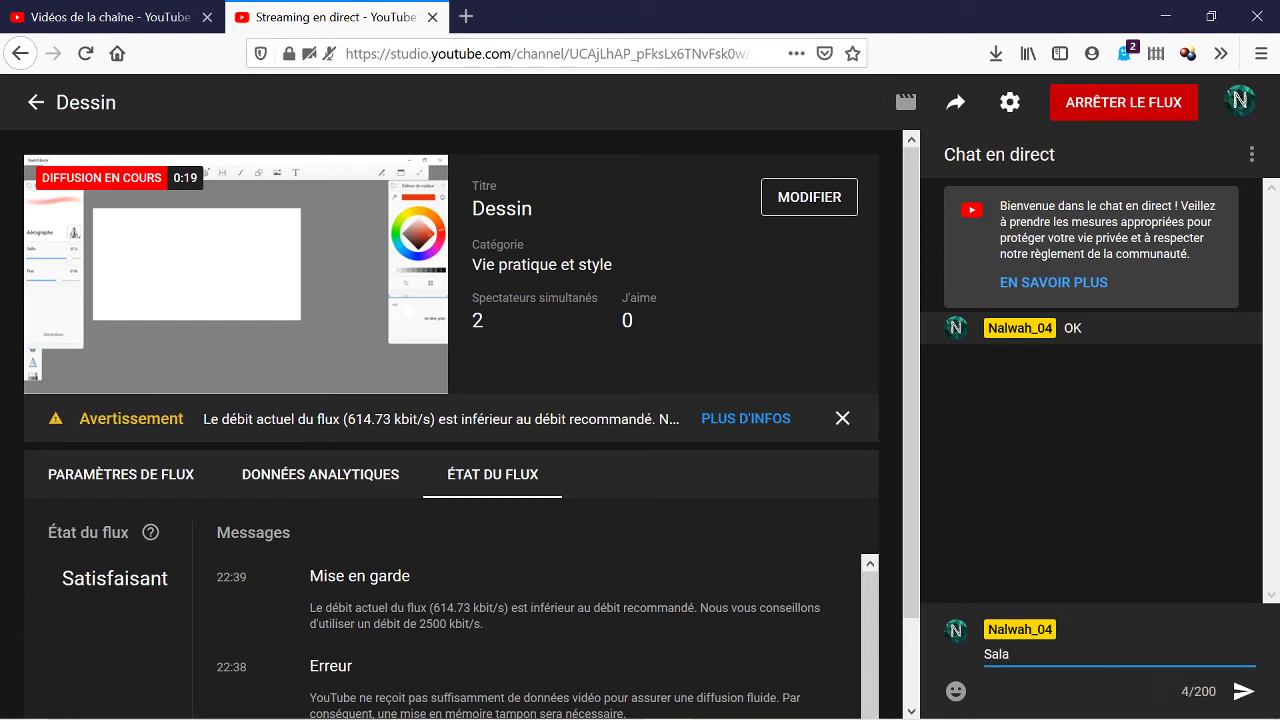
key("BackSpace")
type("ut")
key("Return")
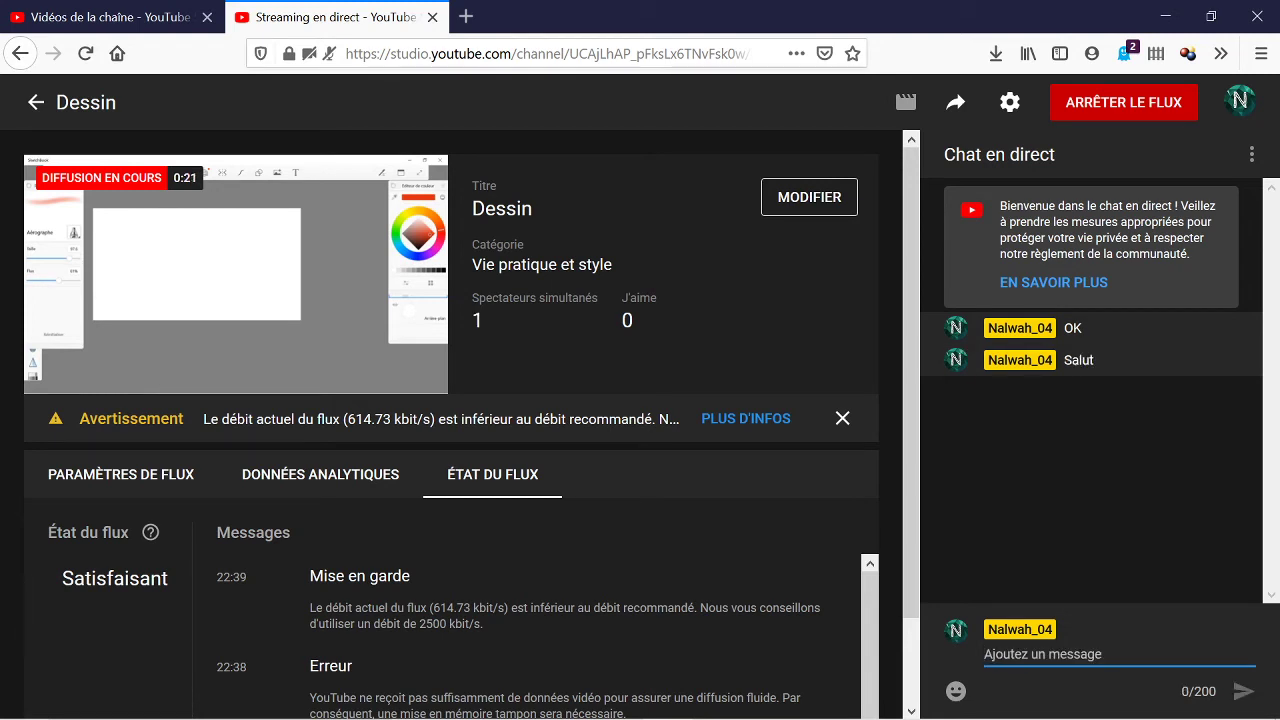
left_click(1170, 24)
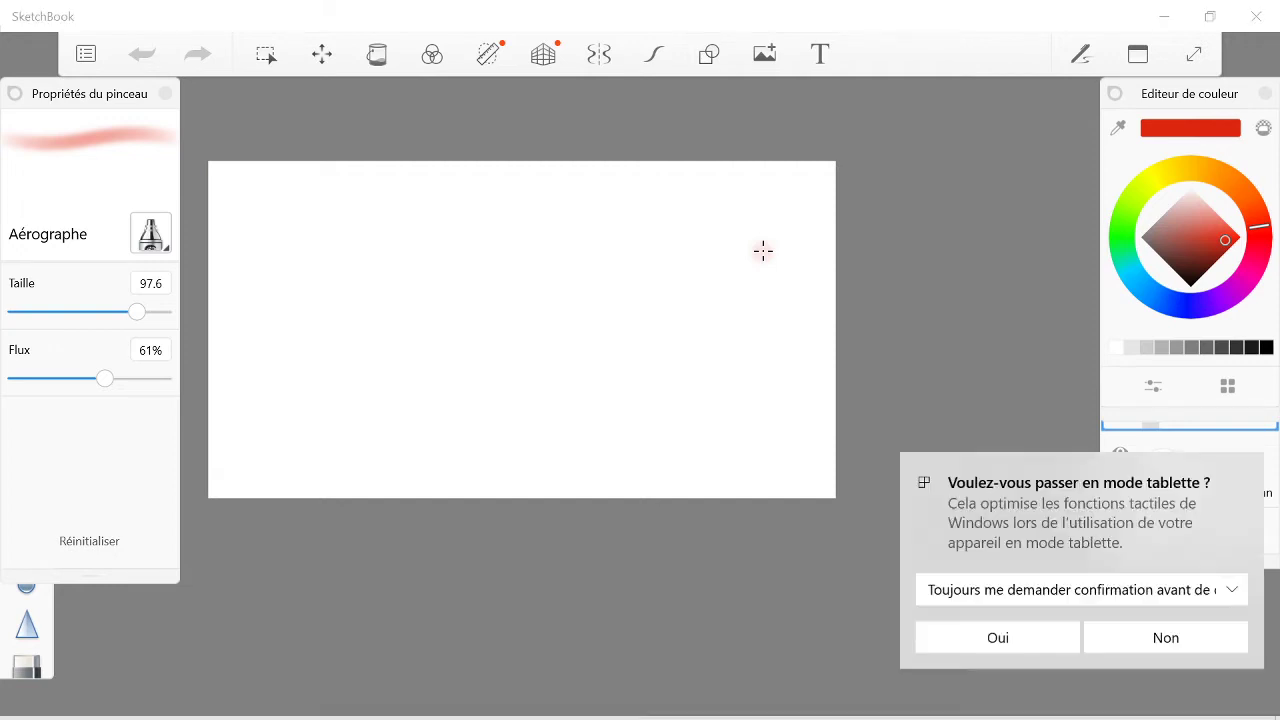
scroll(763, 251, "down", 1)
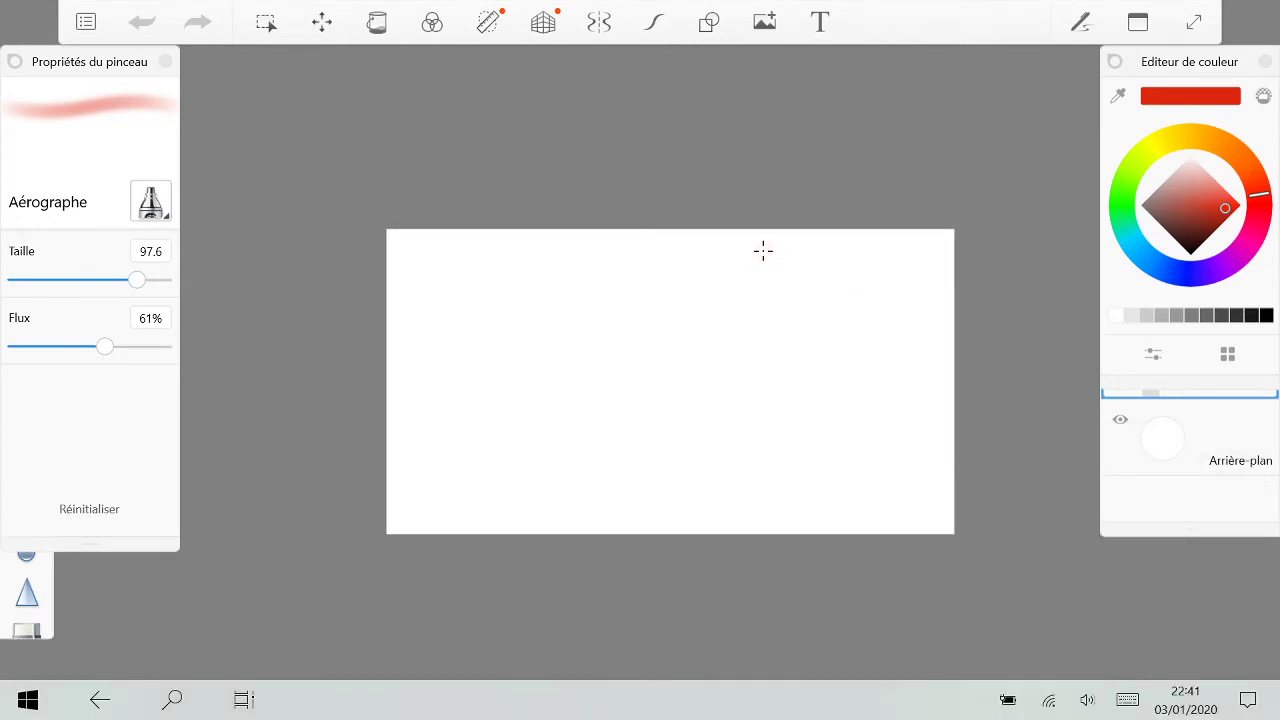
scroll(763, 251, "up", 2)
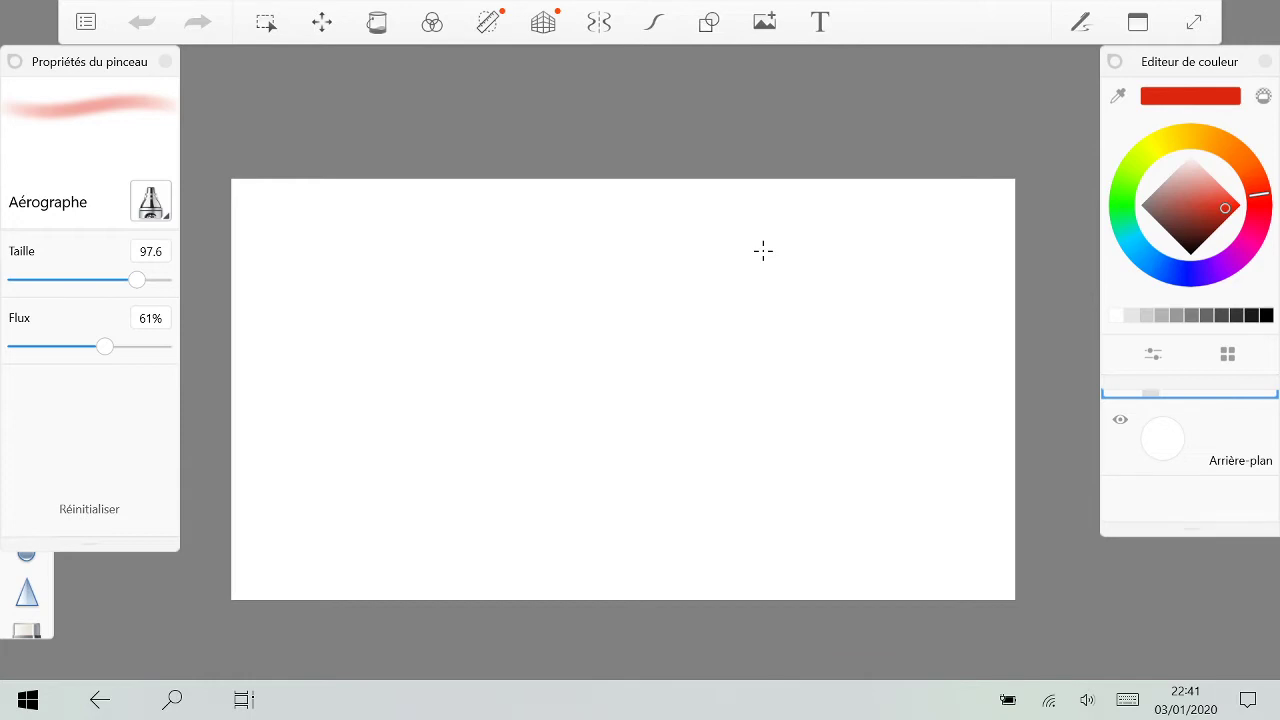
scroll(763, 251, "down", 3)
scroll(763, 251, "up", 2)
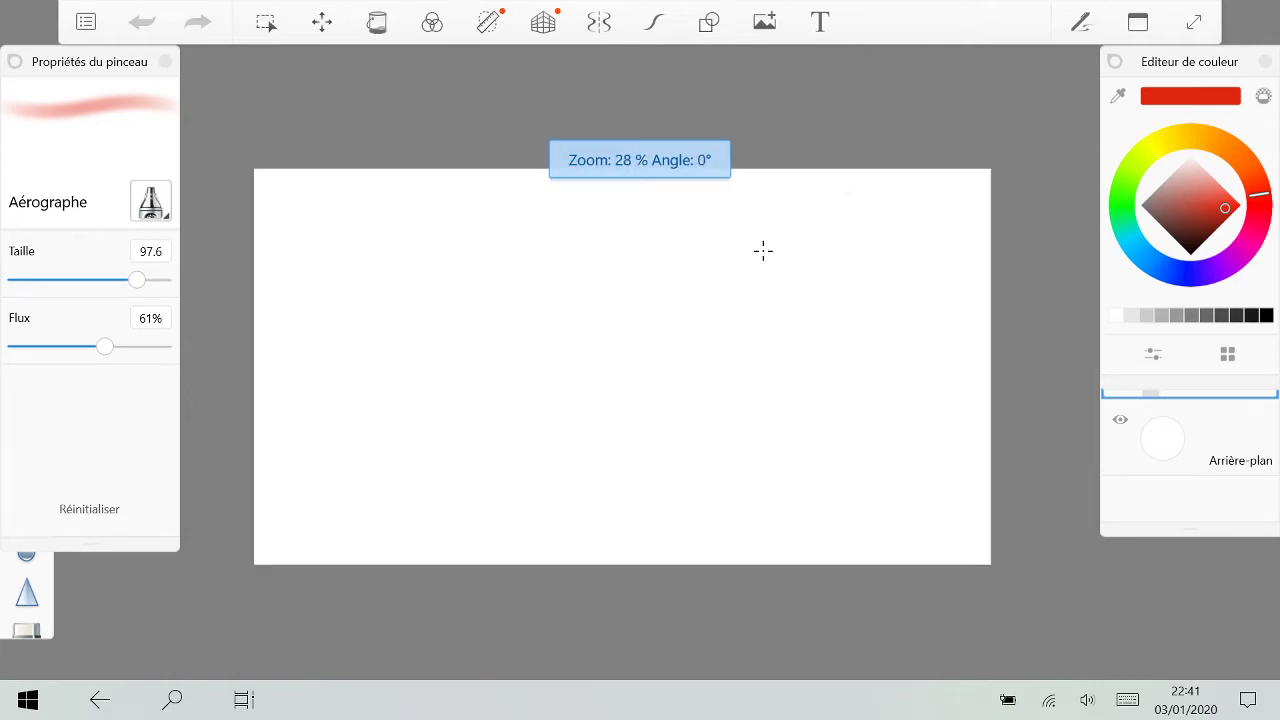
scroll(763, 251, "down", 1)
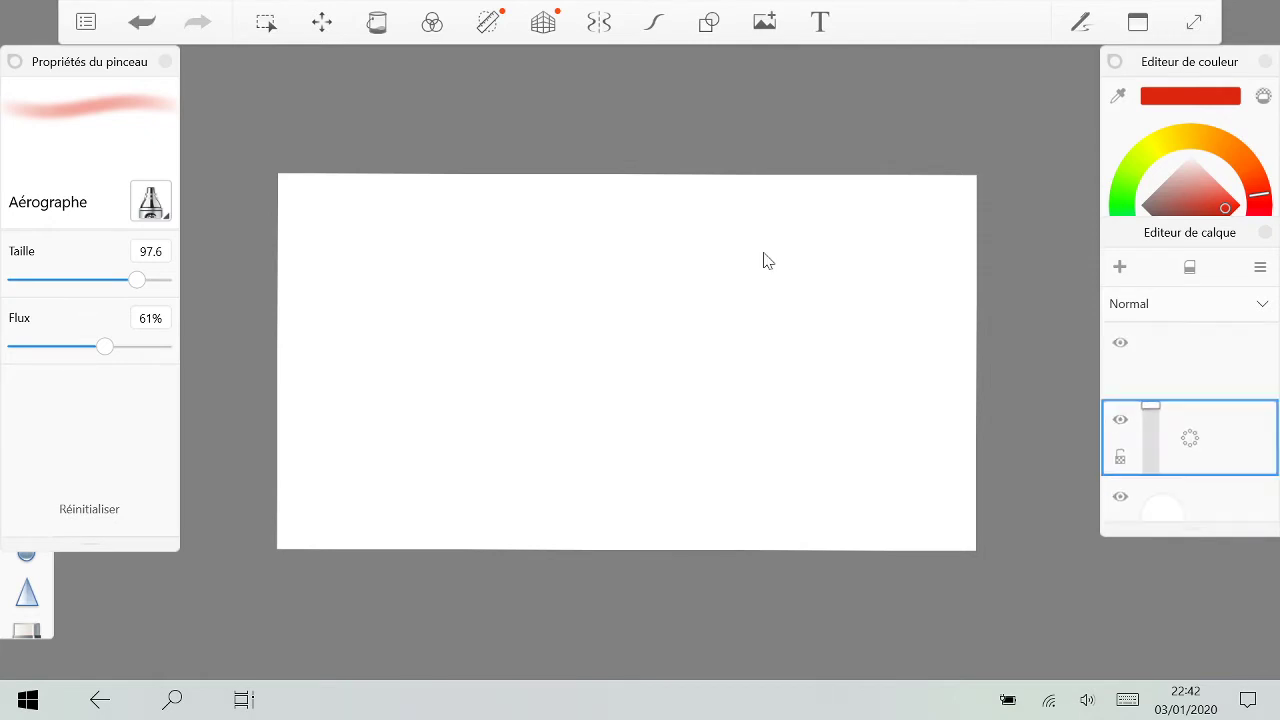
Step: Apply a linear gradient fill to the selected layer, with its black end near the canvas's lower middle and its other end at the upper middle
key("g")
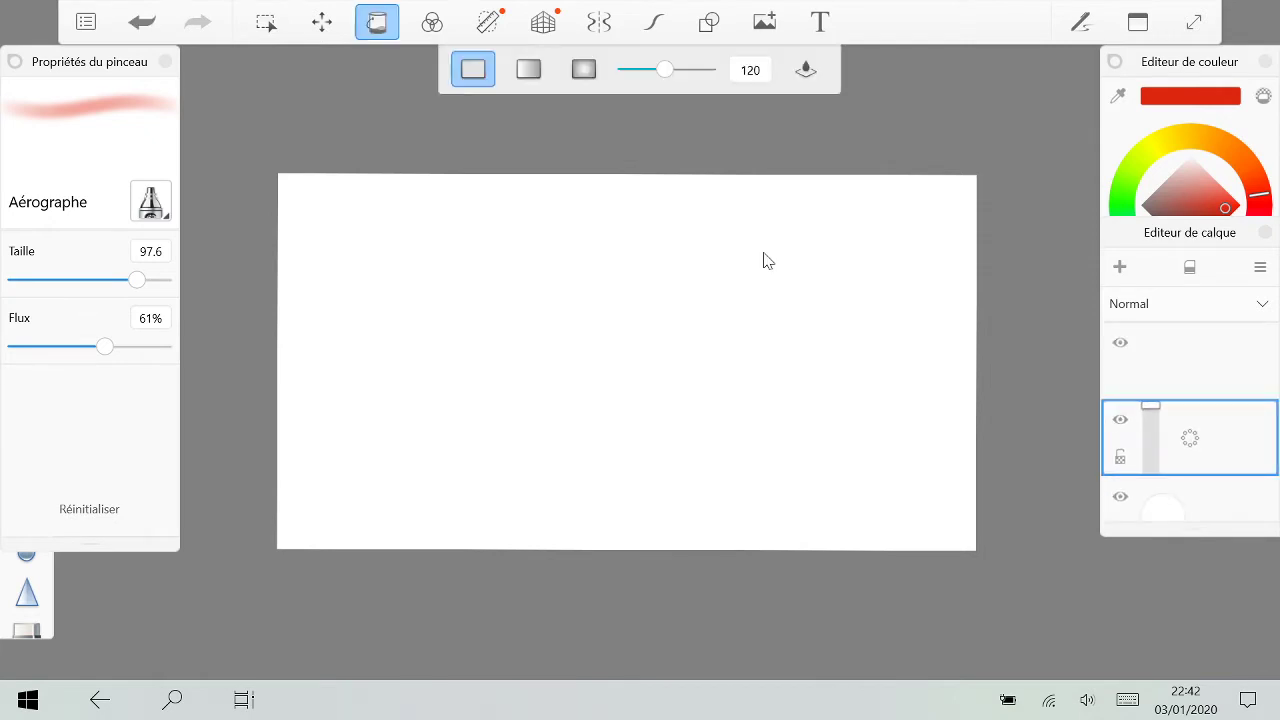
key("g")
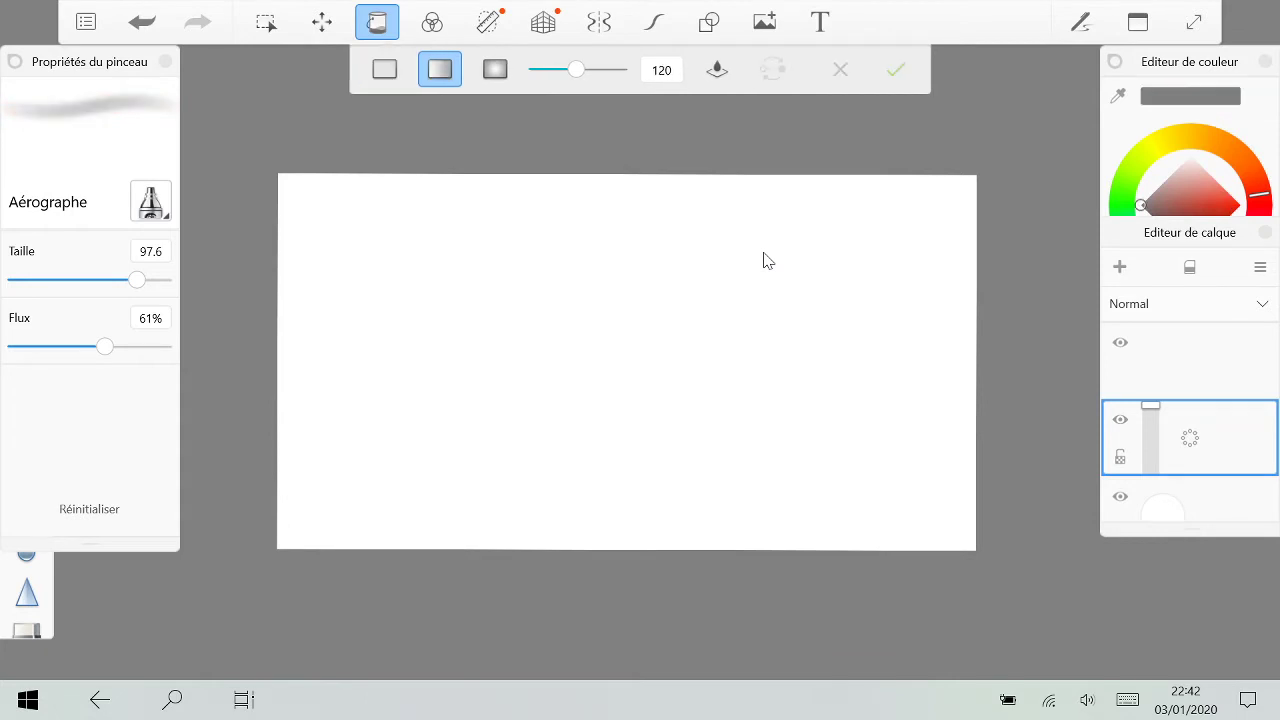
left_click(763, 258)
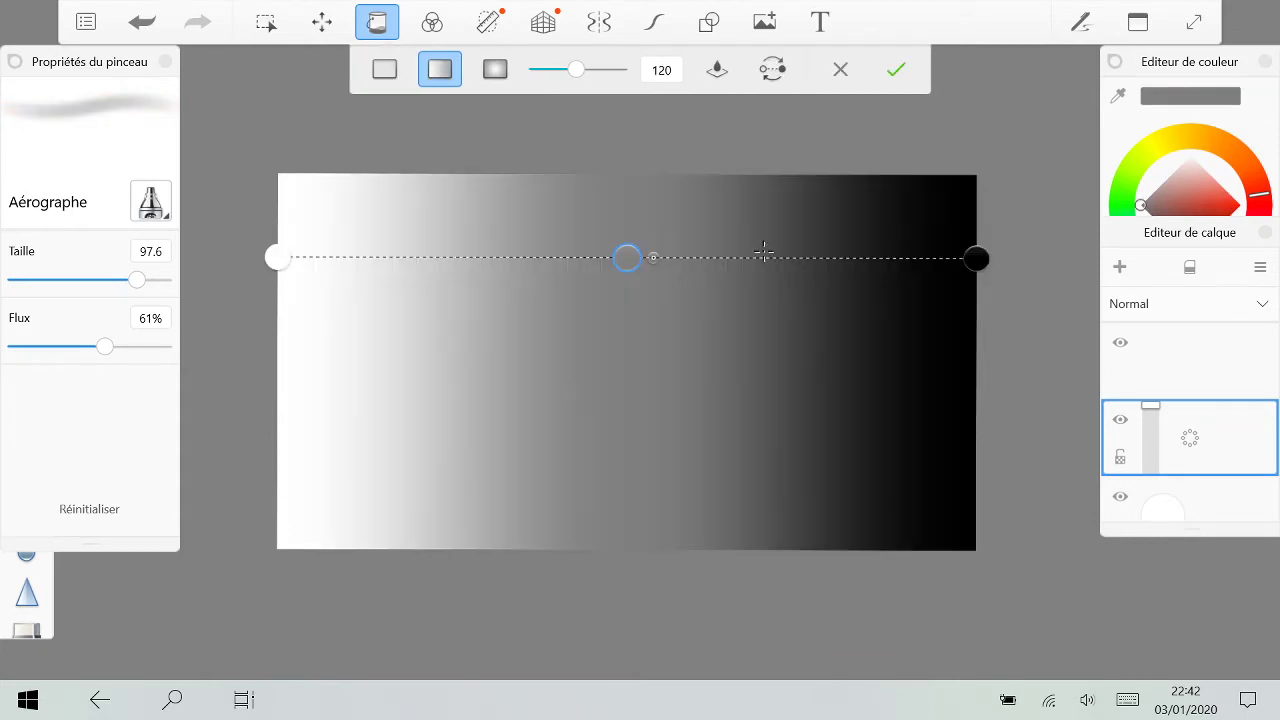
left_click_drag(976, 259, 613, 518)
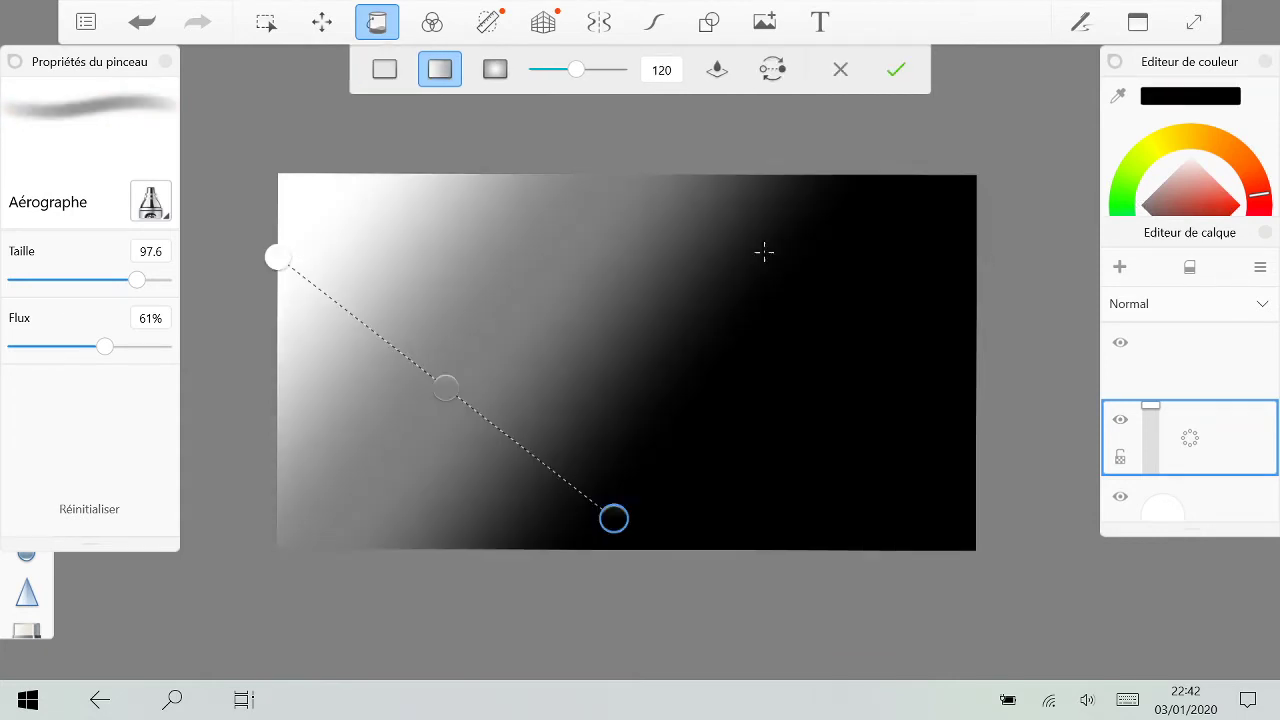
left_click_drag(278, 257, 645, 189)
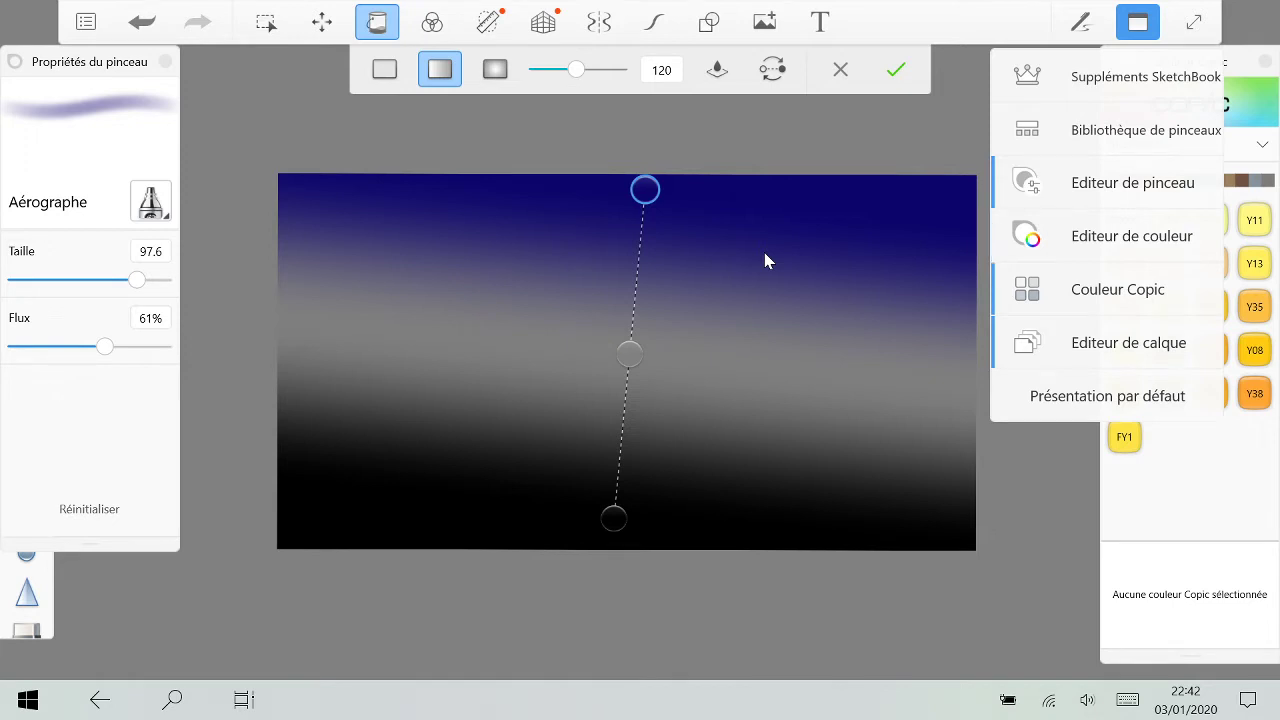
Step: Try the Copic colours B37 Antwerp Blue and B69 Stratospheric Blue on the gradient's upper end stop, and undo the recolouring
left_click(764, 253)
left_click(1216, 181)
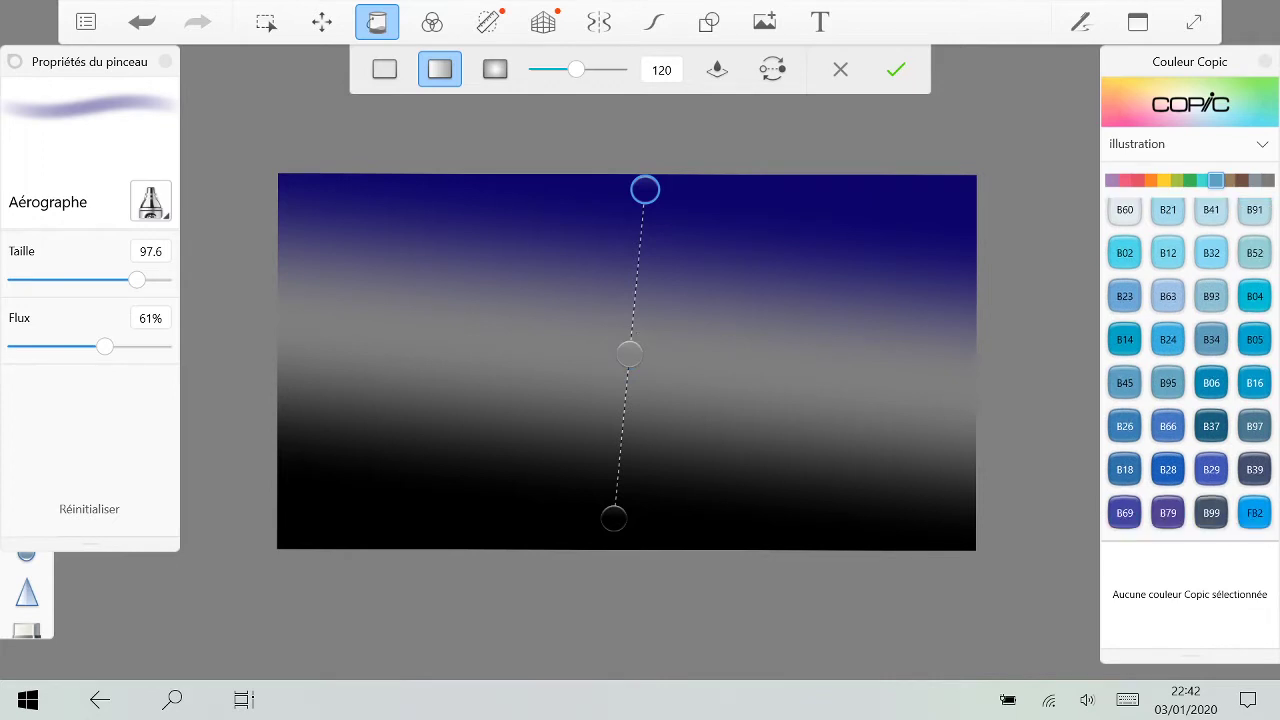
left_click(1211, 426)
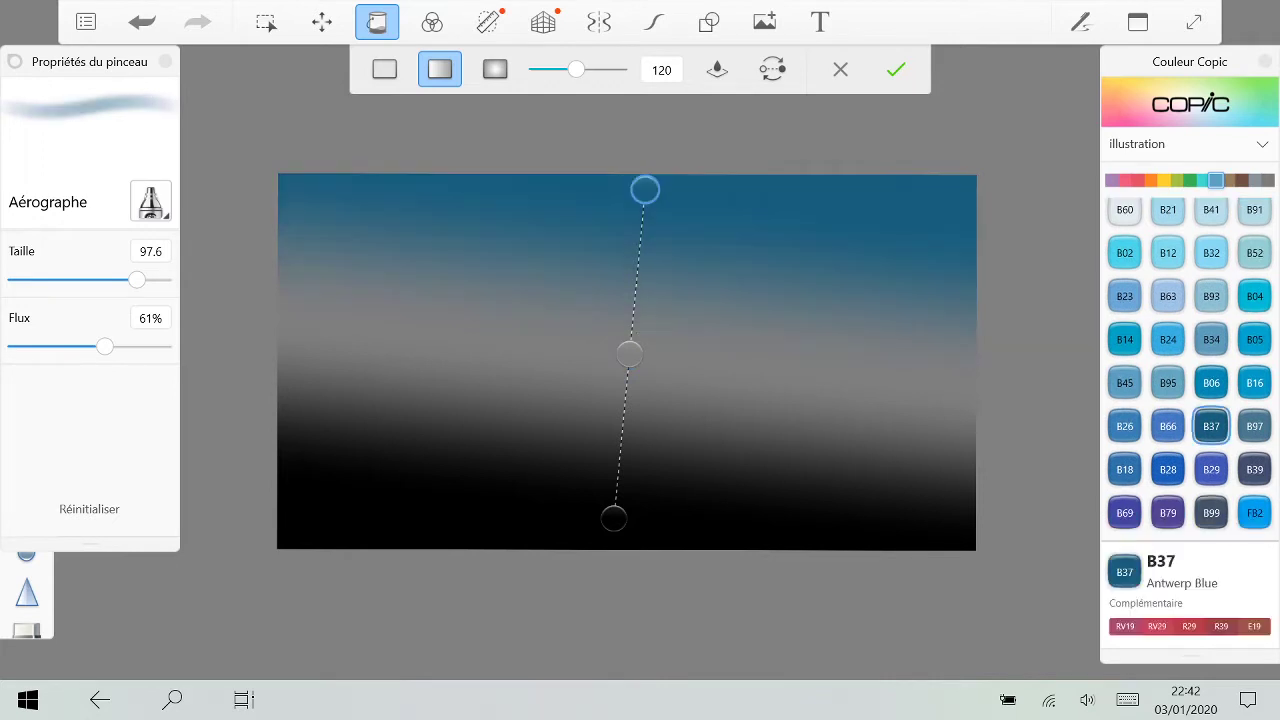
left_click(1124, 513)
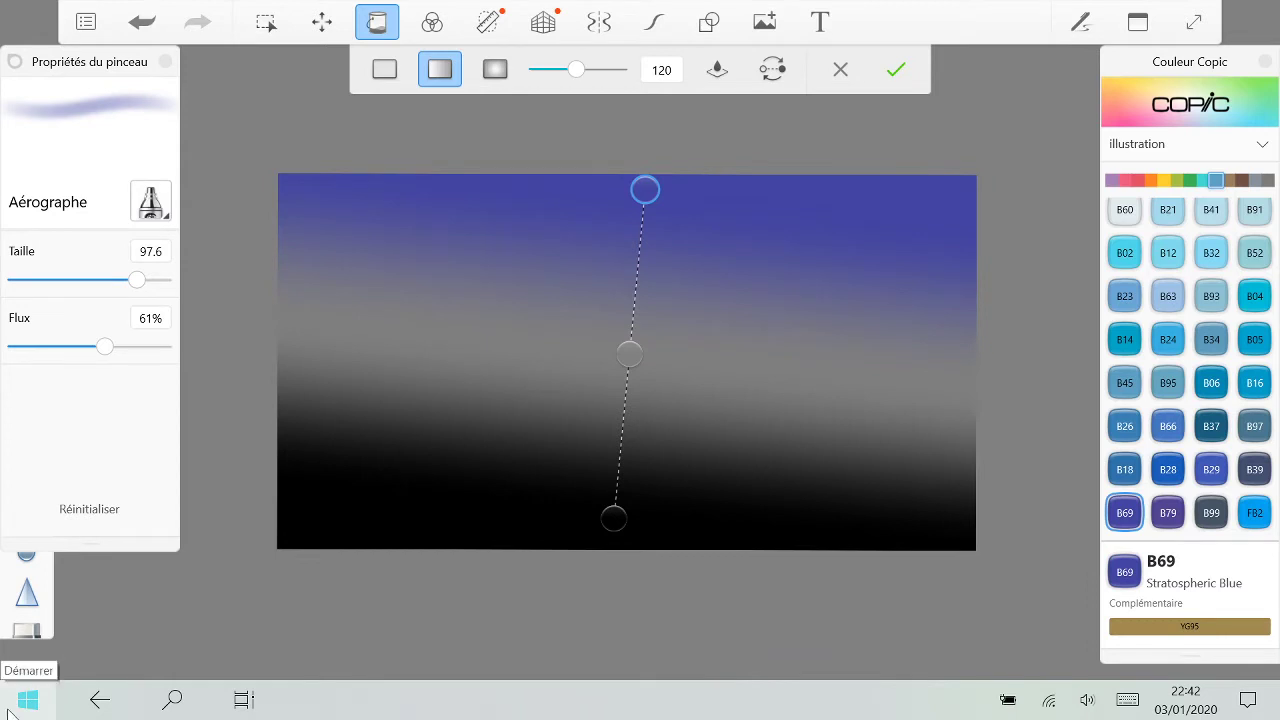
key("ctrl+z")
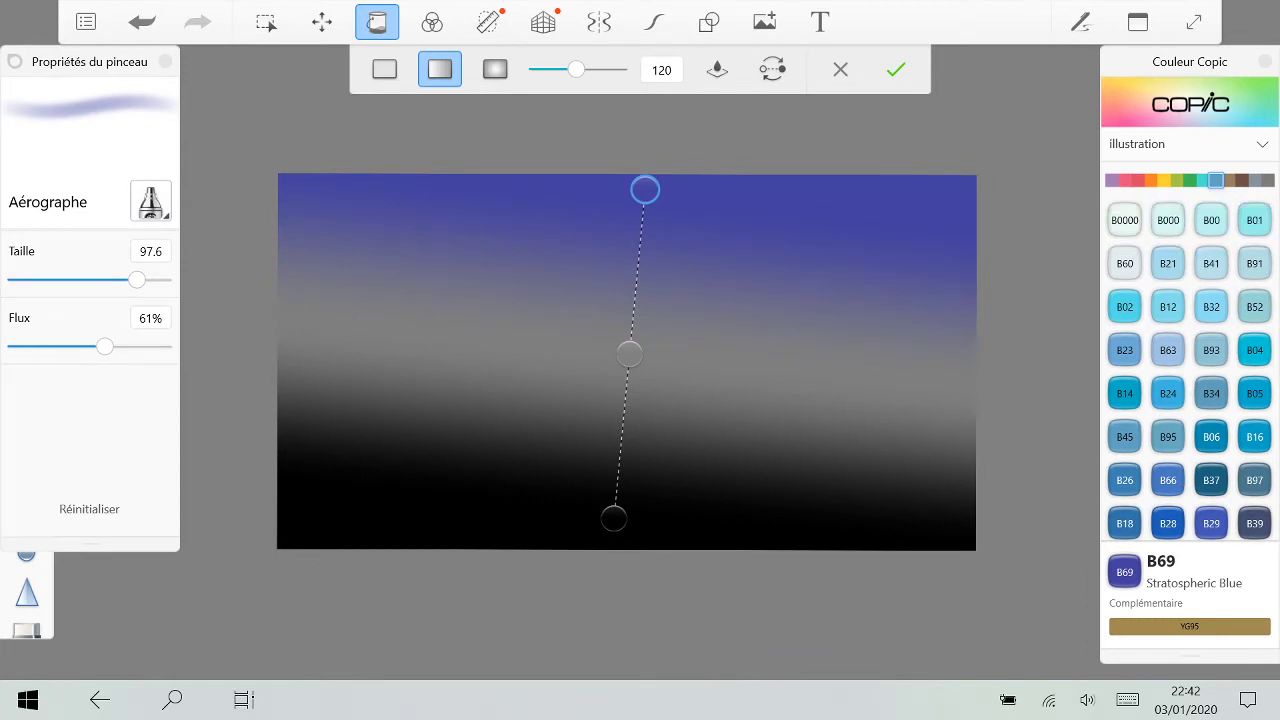
key("ctrl+y")
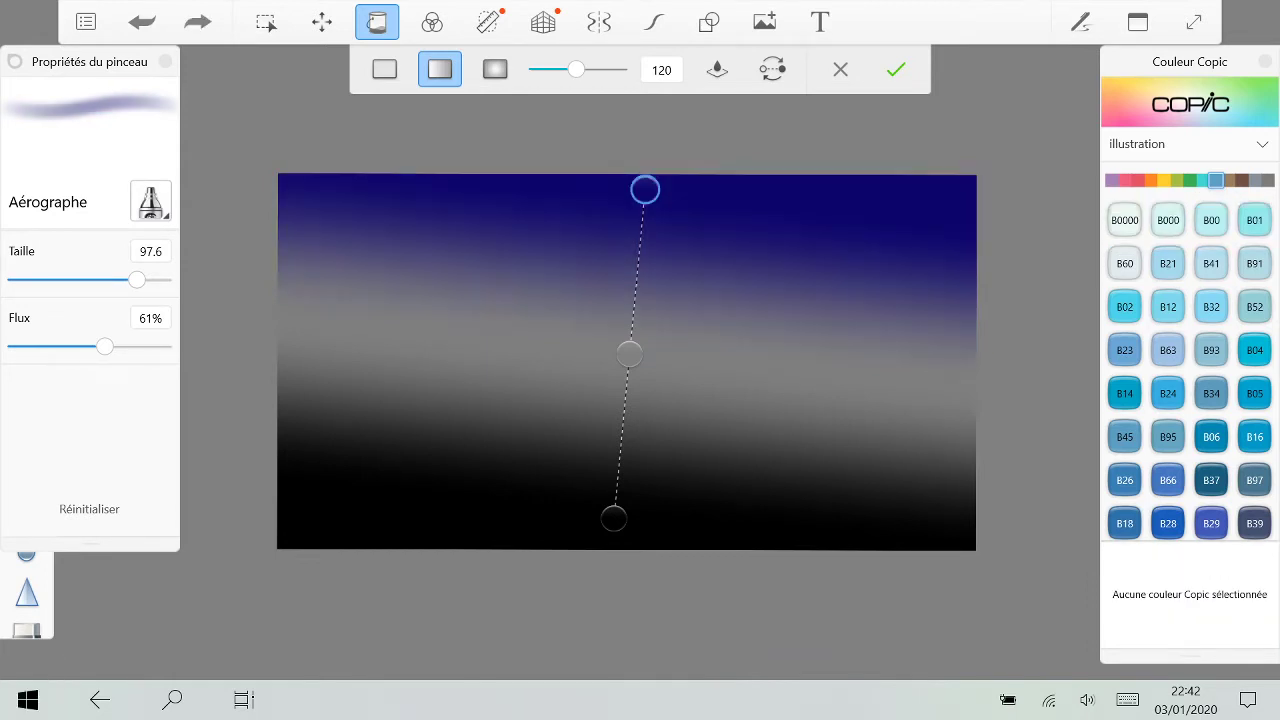
Step: Nudge the gradient's dark blue end stop towards the canvas's upper edge and add a stop below it in Copic B69 Stratospheric Blue
mouse_move(645, 190)
left_mouse_down()
mouse_move(620, 180)
mouse_move(636, 182)
left_mouse_up()
left_click(631, 256)
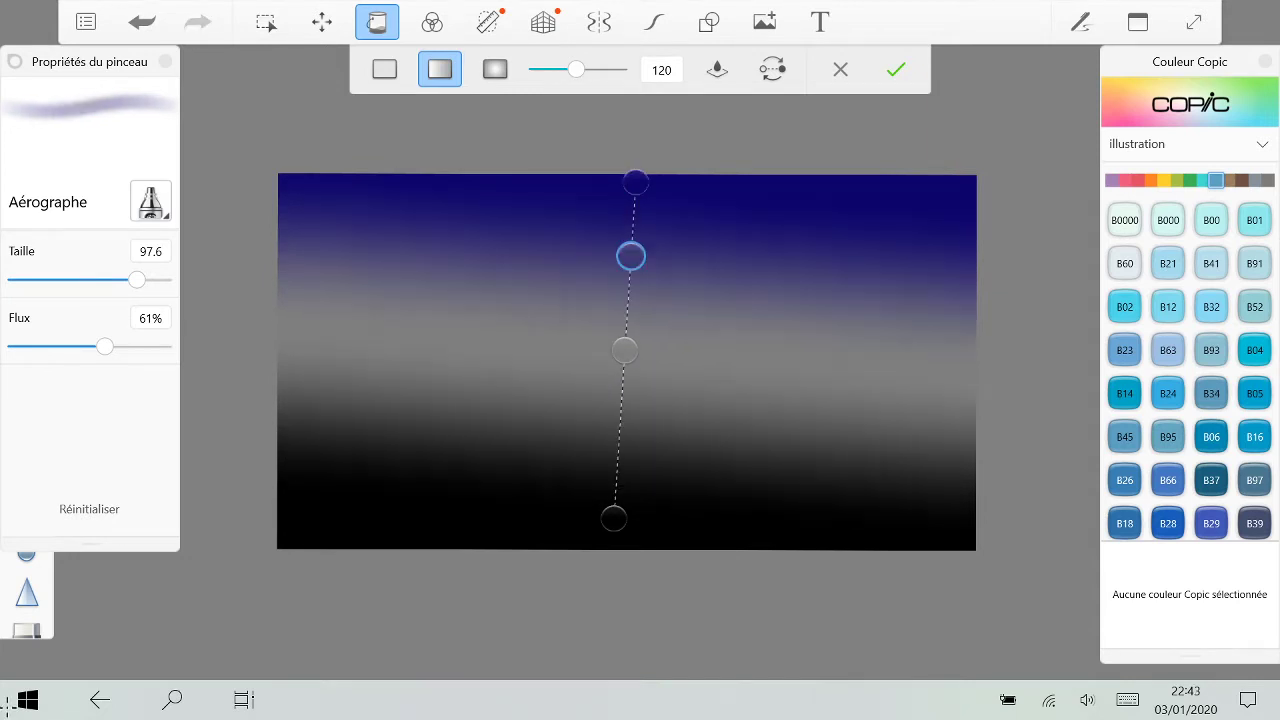
left_click(1167, 523)
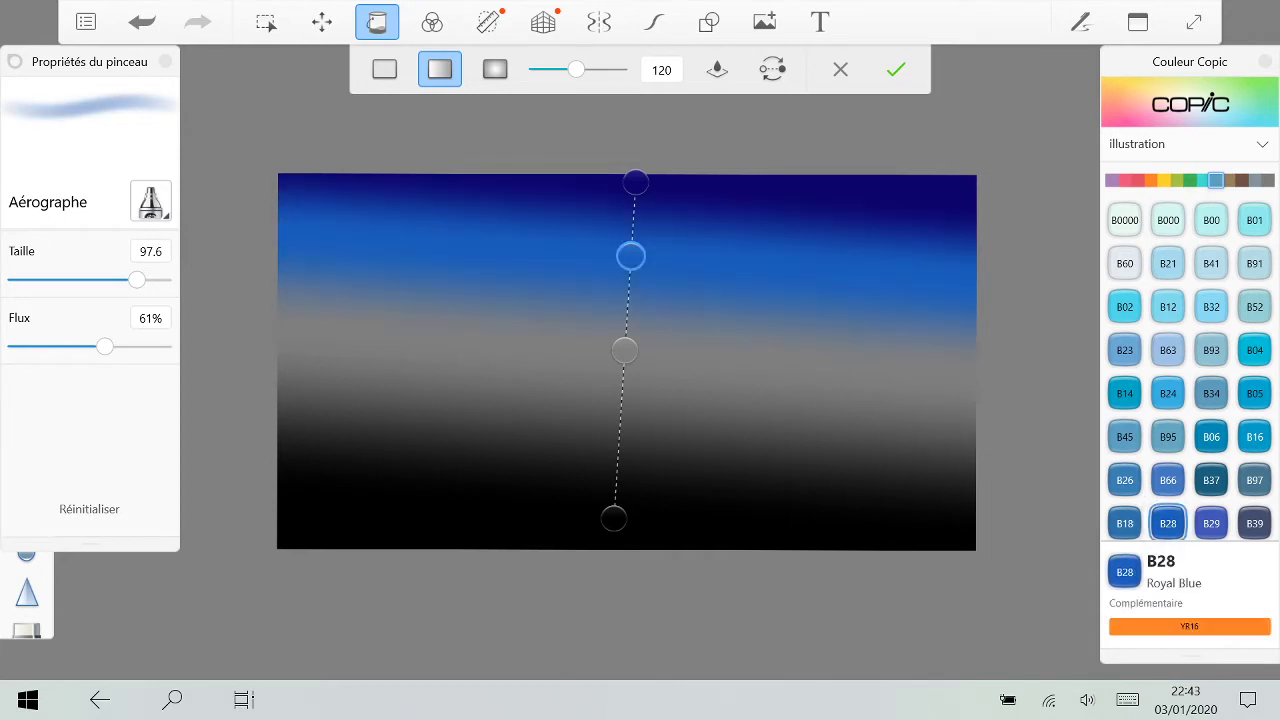
scroll(1189, 370, "down", 1)
left_click(1124, 513)
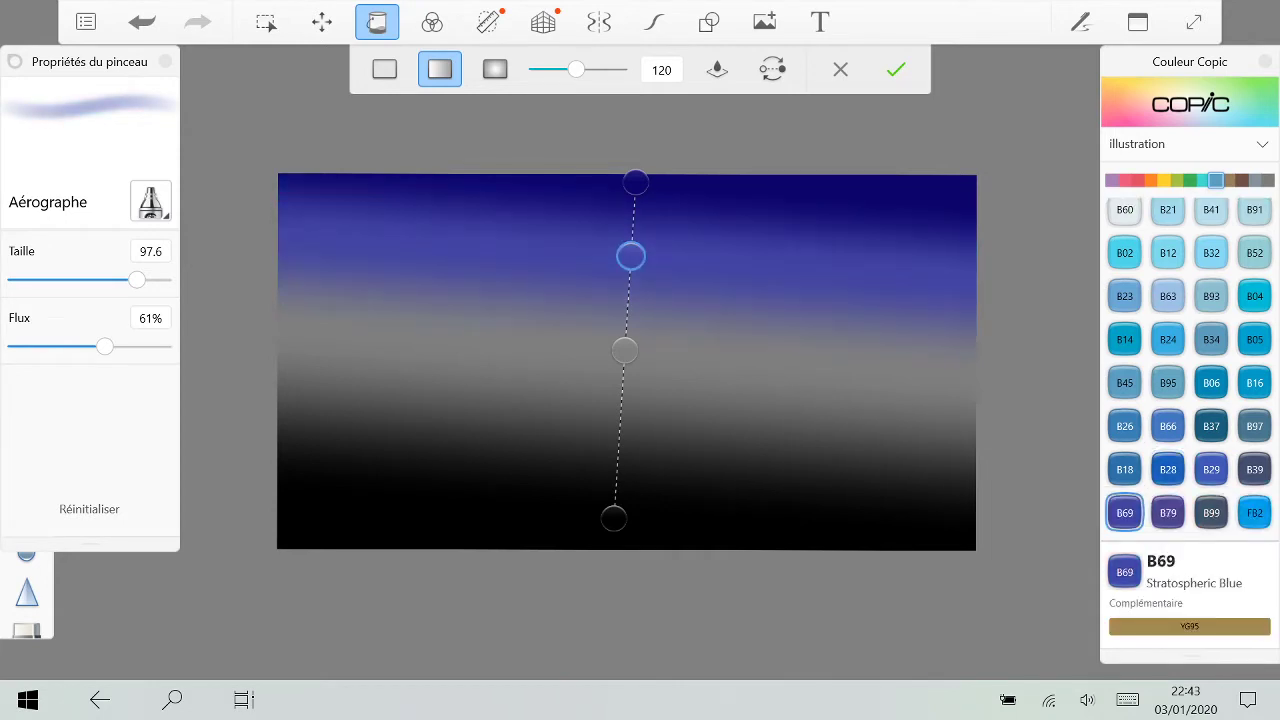
Step: Add a gradient stop between the lighter blue and grey ones, and shift the black end stop slightly to make the gradient more vertical
left_click(627, 310)
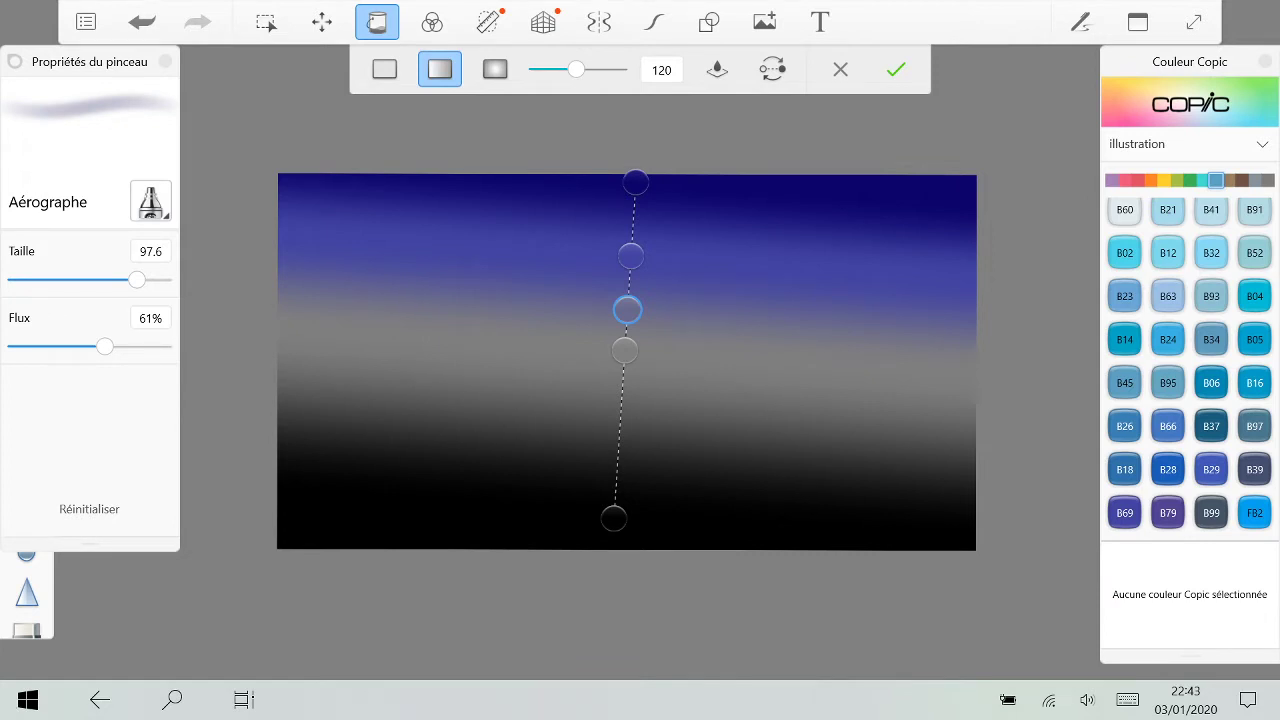
left_click_drag(1189, 62, 1118, 62)
left_click(614, 518)
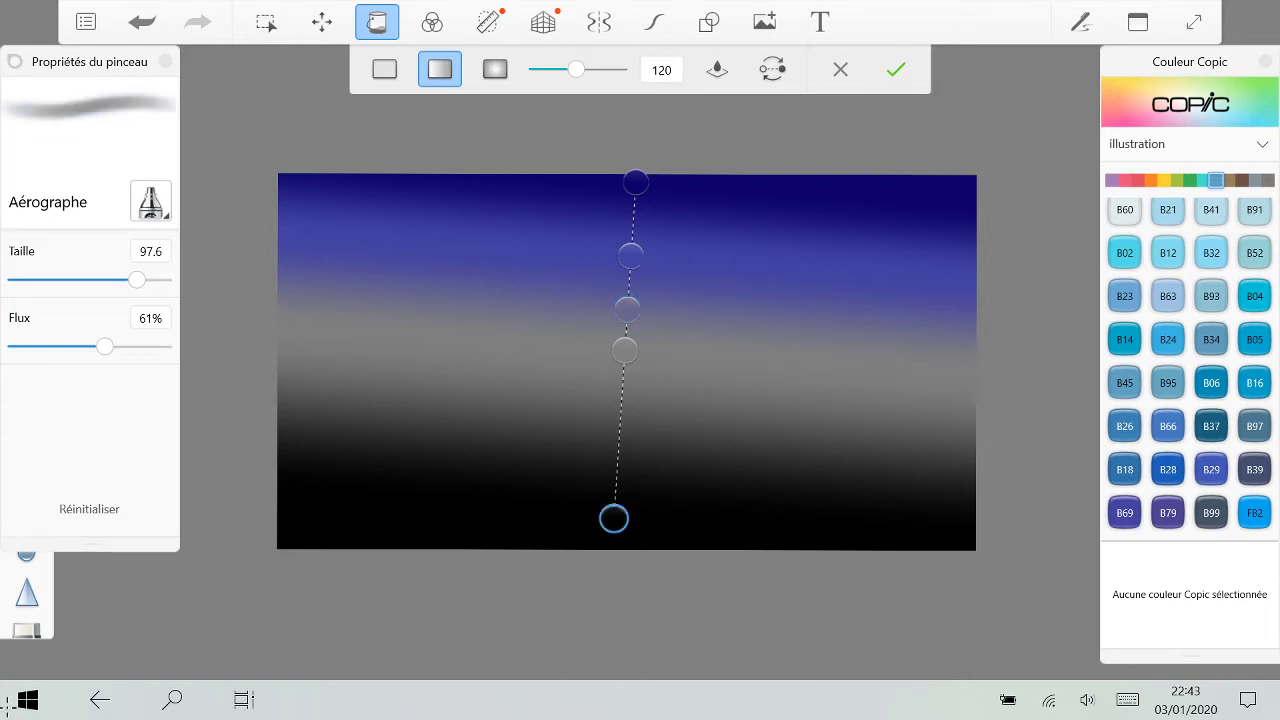
left_click_drag(614, 518, 626, 516)
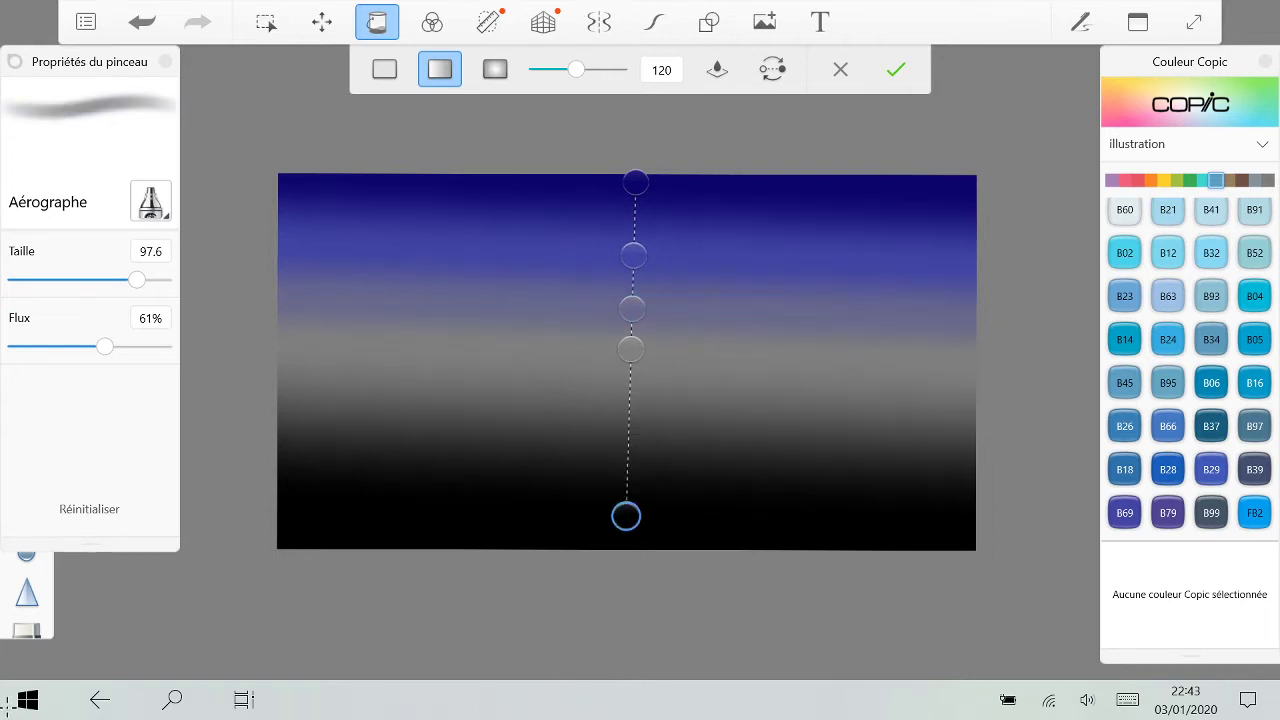
Step: Replace the Copic palette with the colour editor and recolour the gradient stop just above the grey one to bright orange
left_click(632, 309)
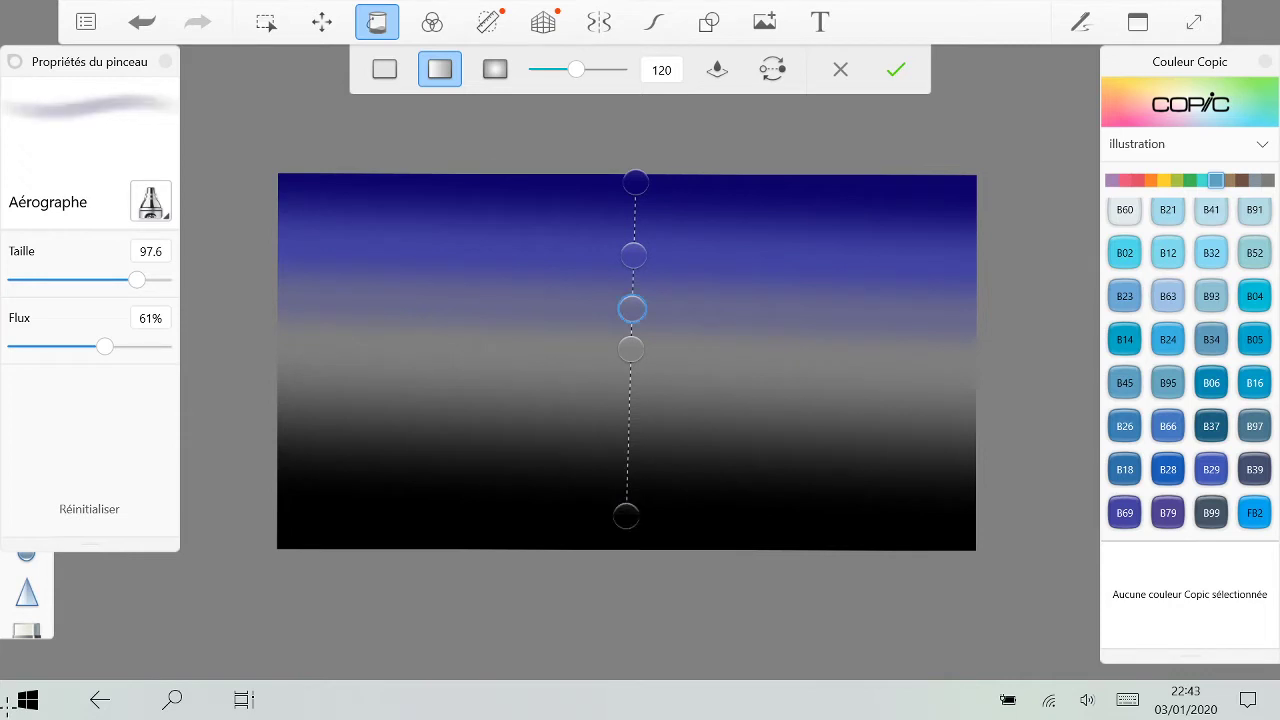
left_click(1164, 181)
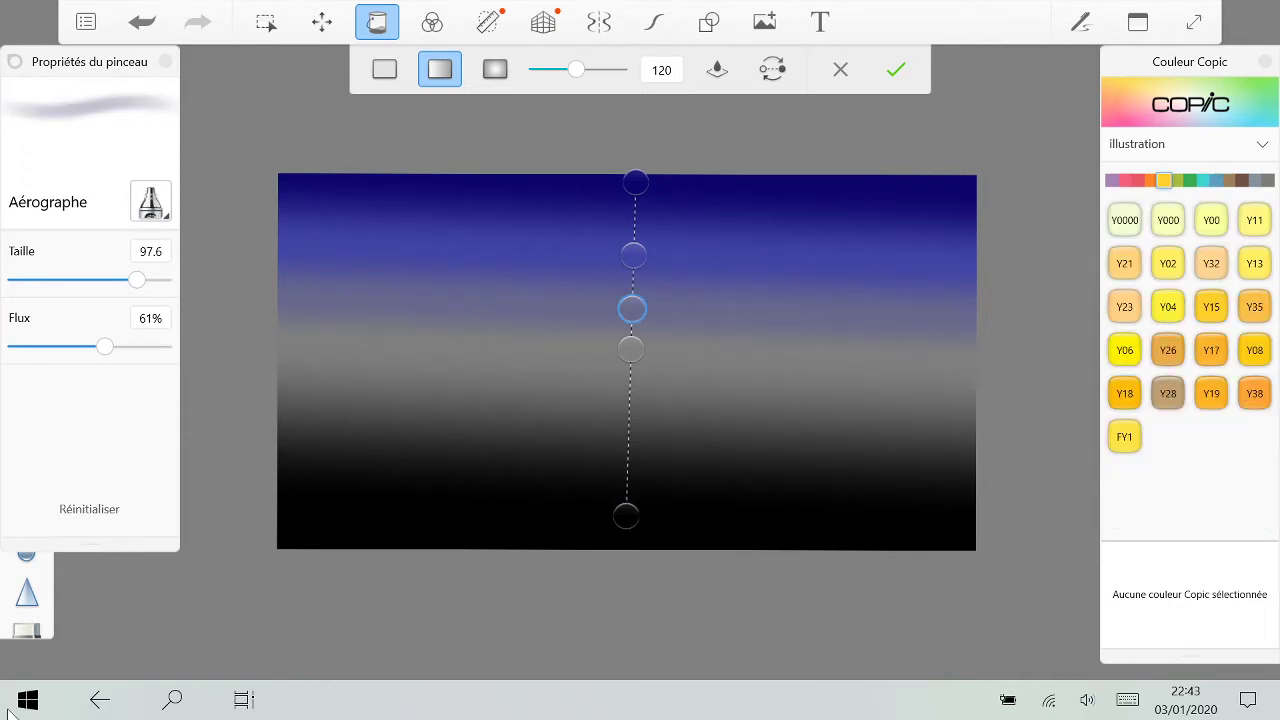
left_click(1265, 62)
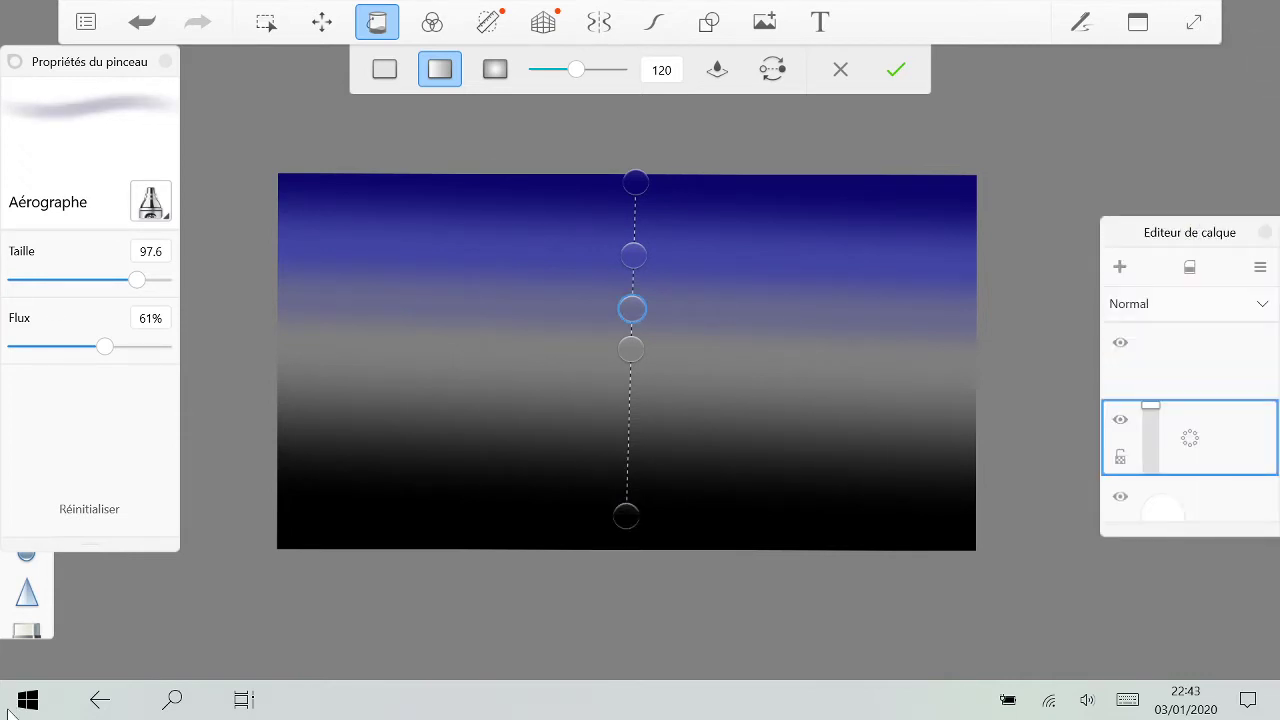
left_click(1138, 22)
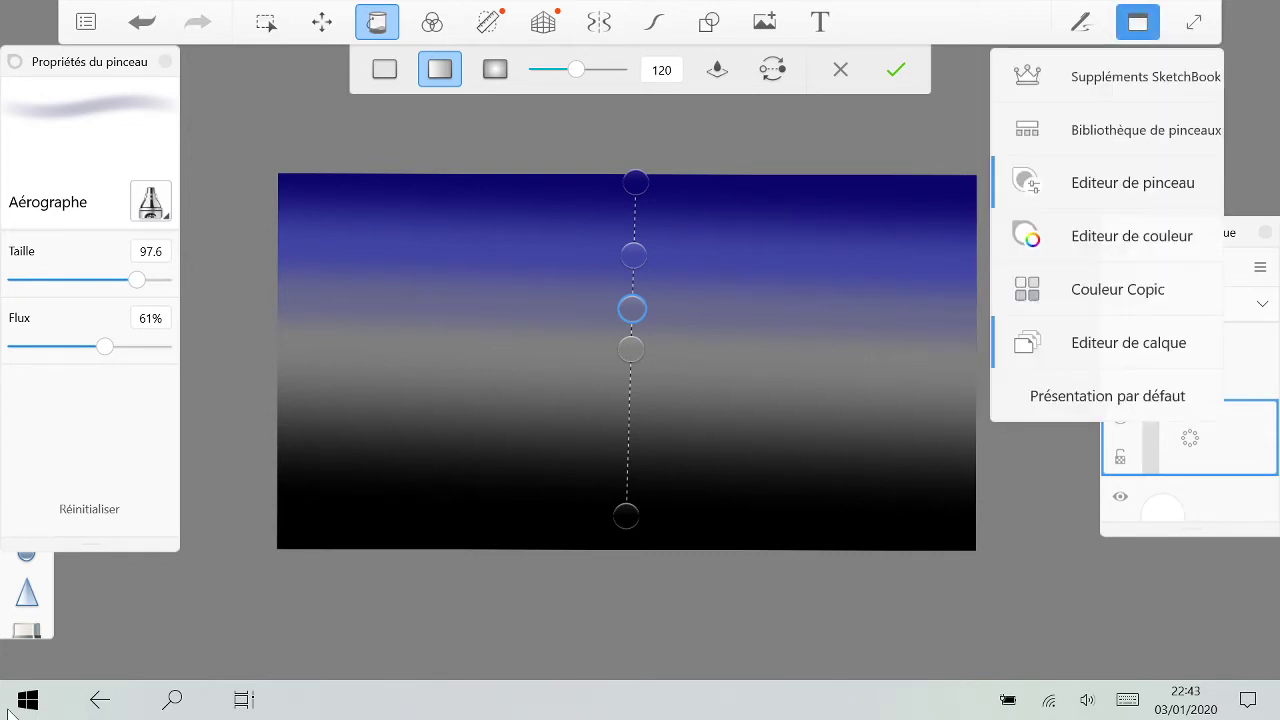
key("ctrl+i")
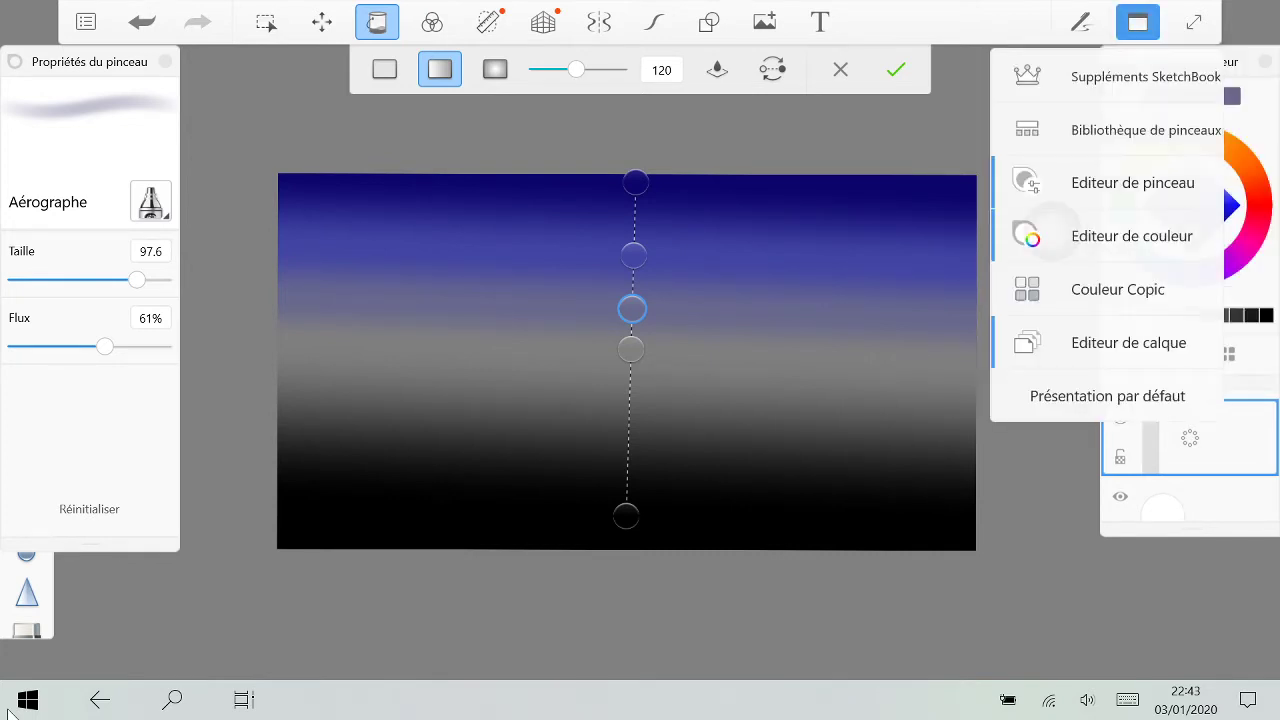
mouse_move(1228, 205)
left_mouse_down()
mouse_move(1200, 206)
mouse_move(1223, 221)
left_mouse_up()
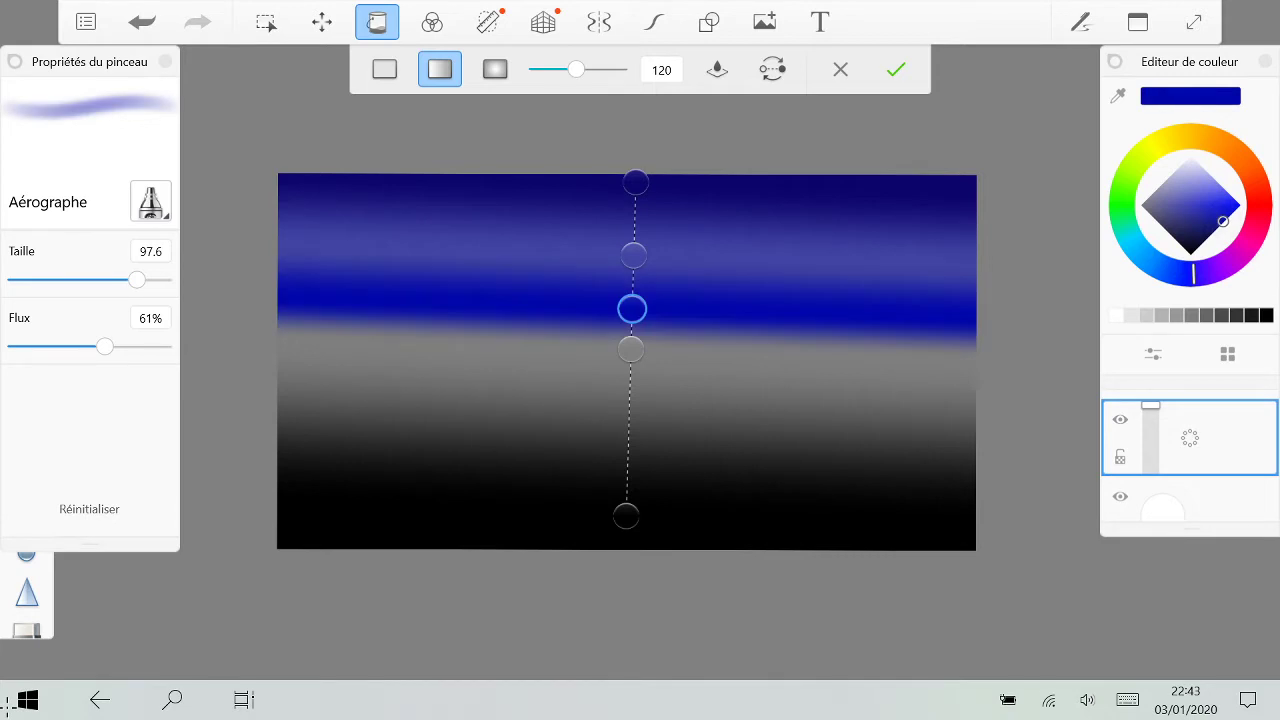
left_click(1258, 194)
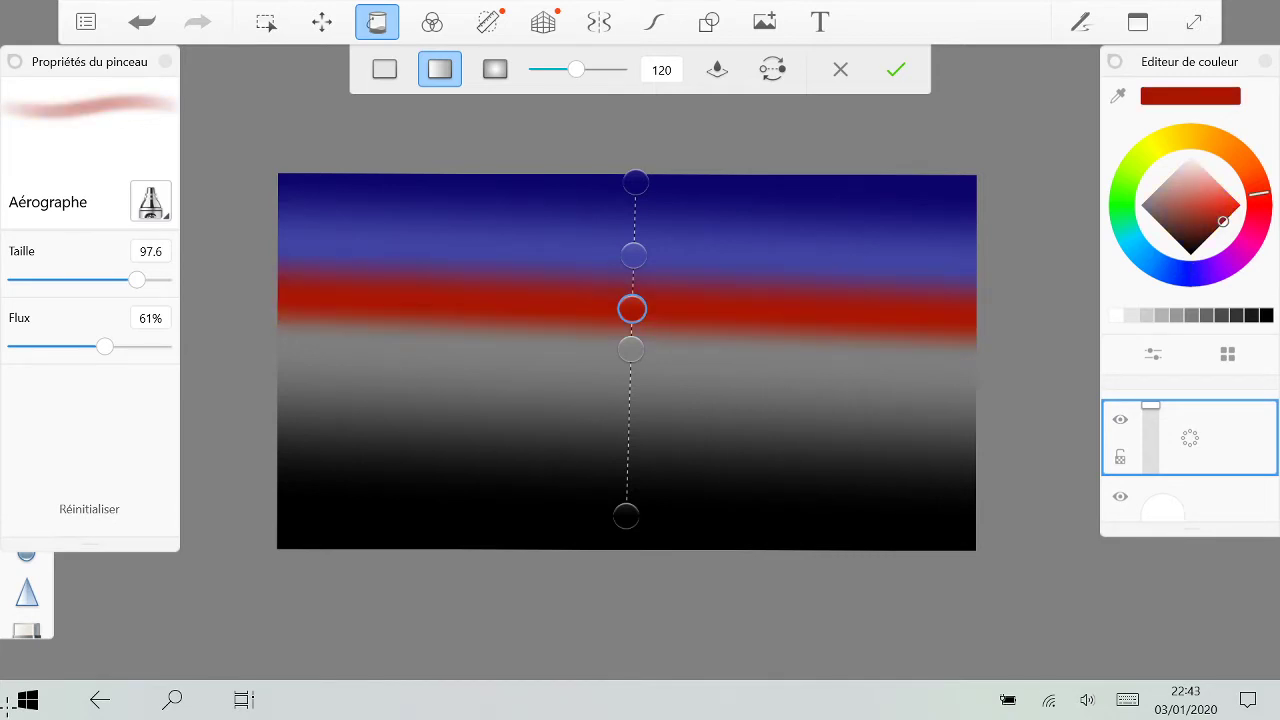
left_click(1233, 150)
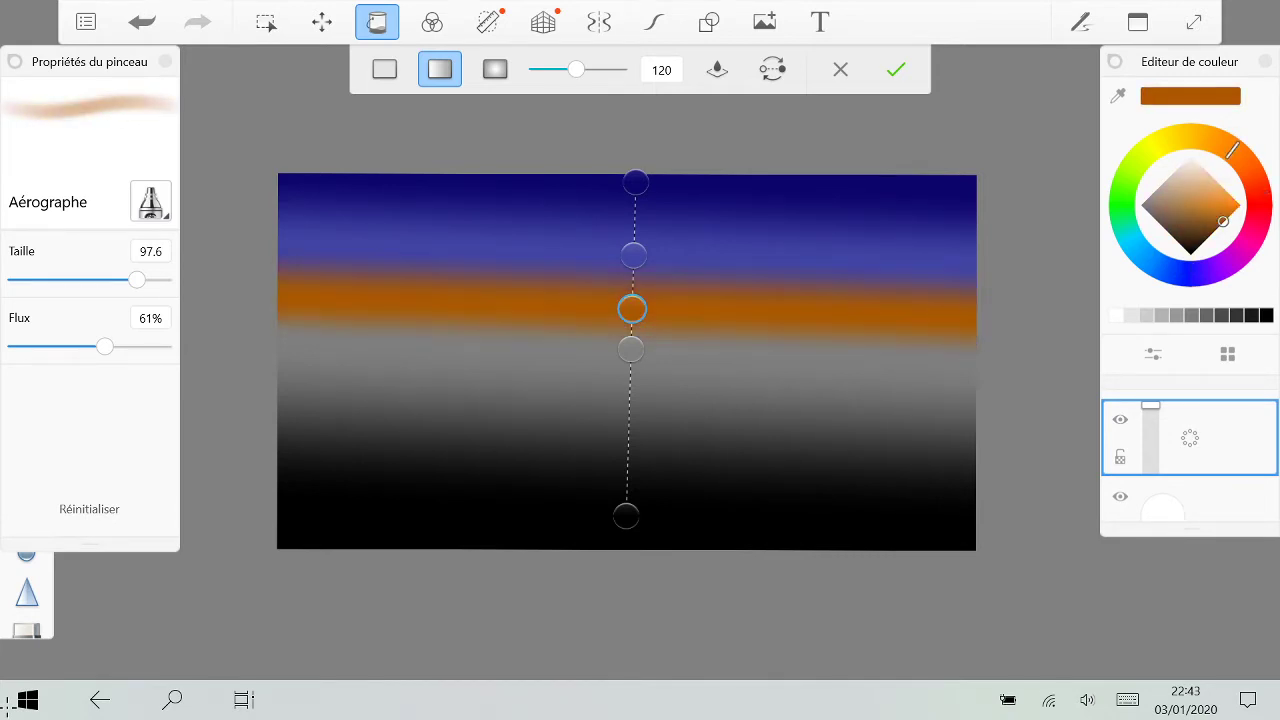
left_click(1211, 139)
left_click_drag(1229, 199, 1237, 209)
left_click(1222, 143)
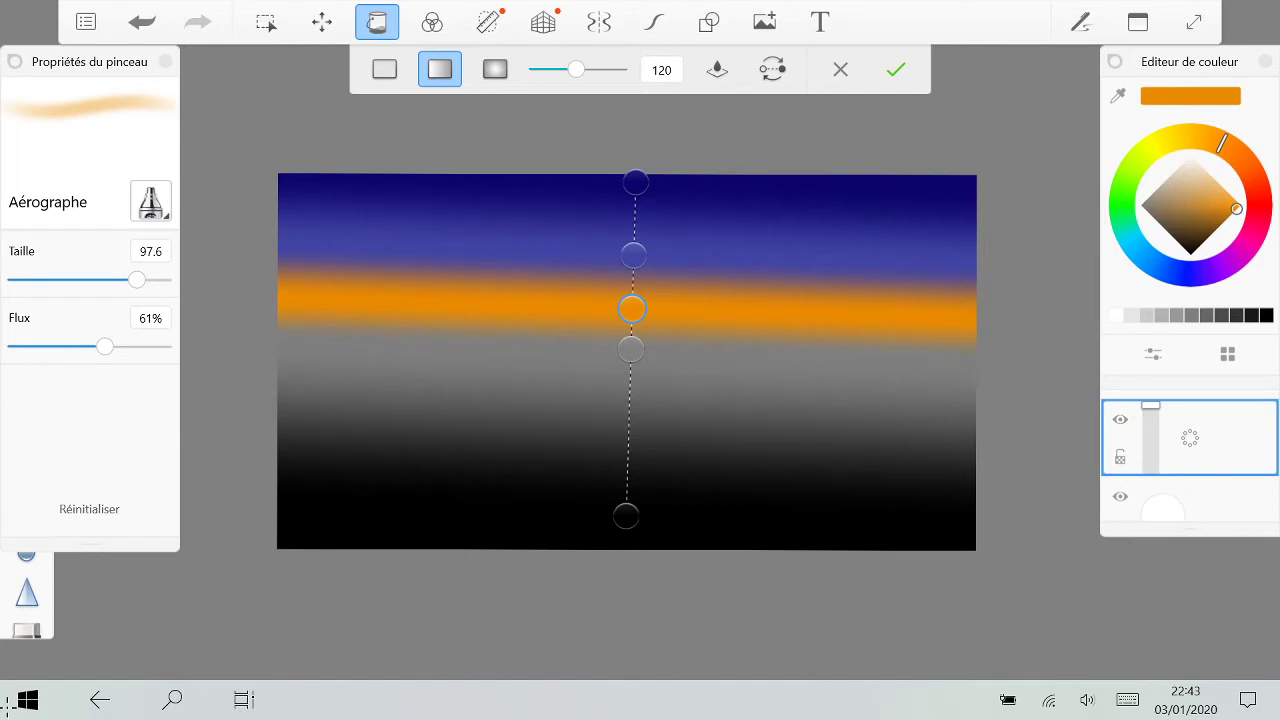
Step: Shift the gradient's black end stop to straighten the gradient, and move the lighter blue stop closer to the dark blue one
left_click(626, 516)
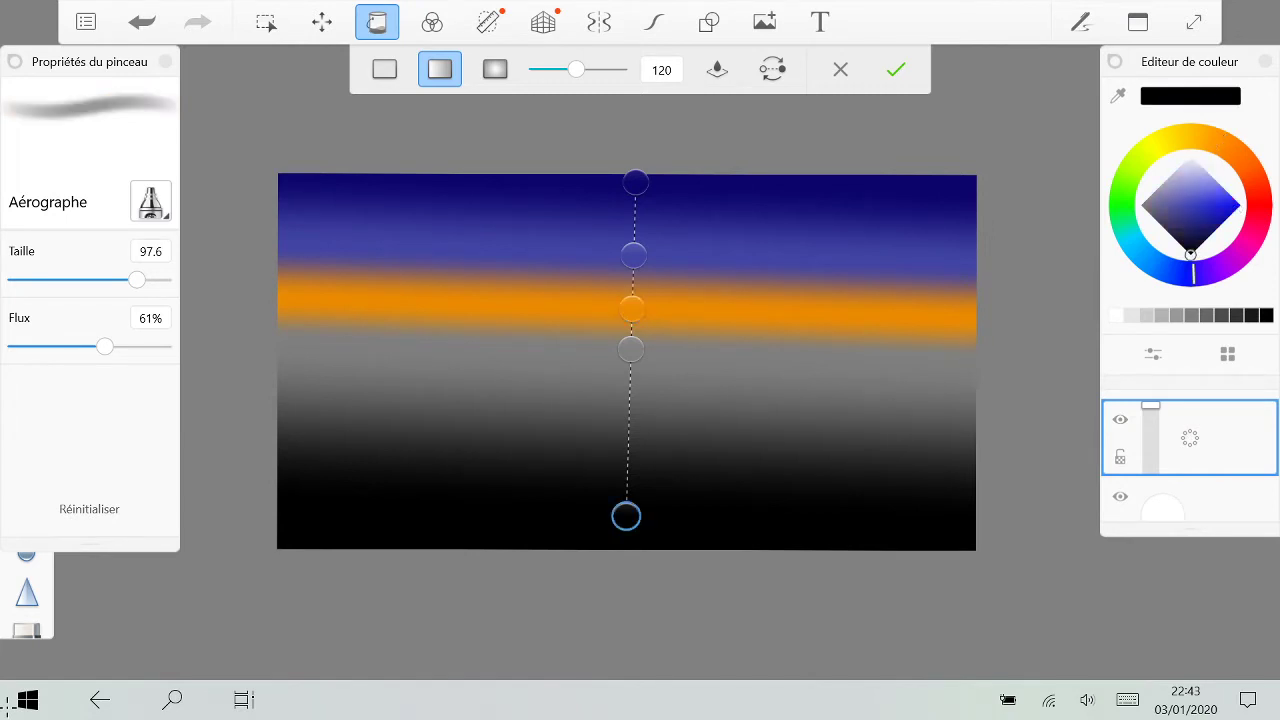
left_click_drag(626, 516, 641, 529)
mouse_move(638, 314)
left_mouse_down()
mouse_move(637, 266)
mouse_move(637, 316)
left_mouse_up()
left_click(637, 259)
left_click_drag(637, 259, 636, 237)
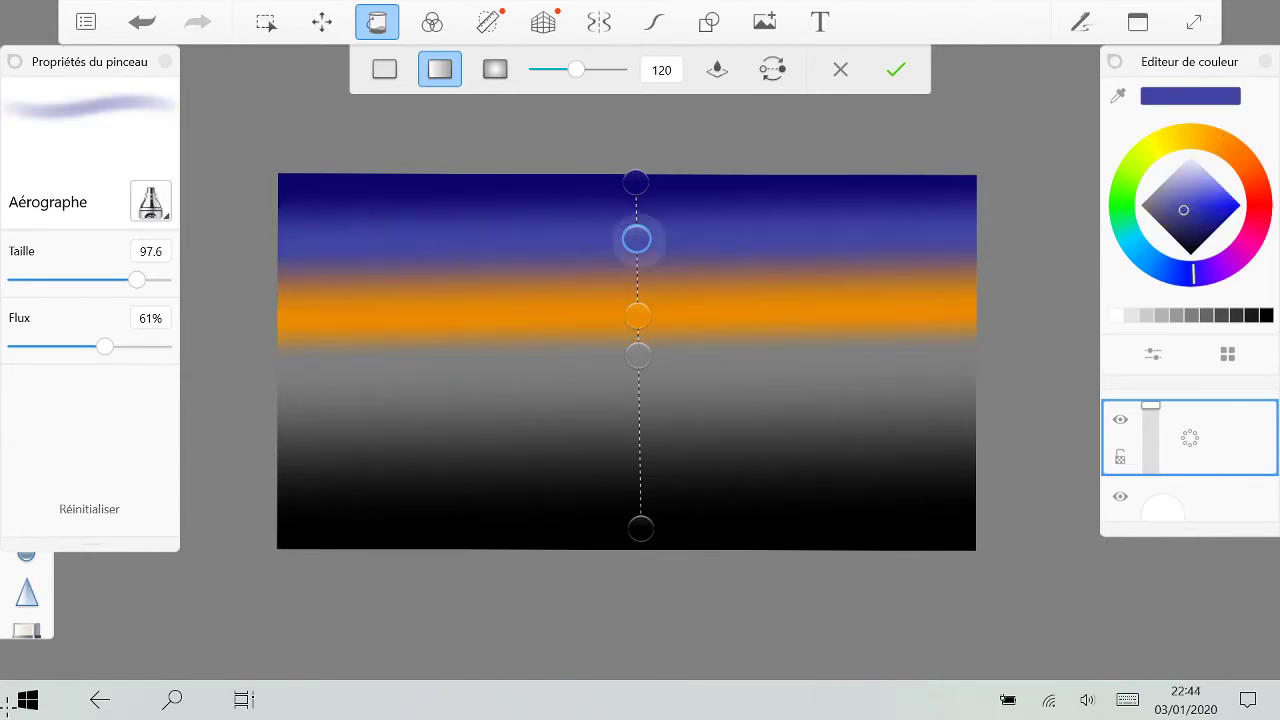
Step: Move the orange gradient stop upwards and recolour it to a brighter, slightly redder orange
left_click(637, 316)
left_click_drag(637, 316, 637, 289)
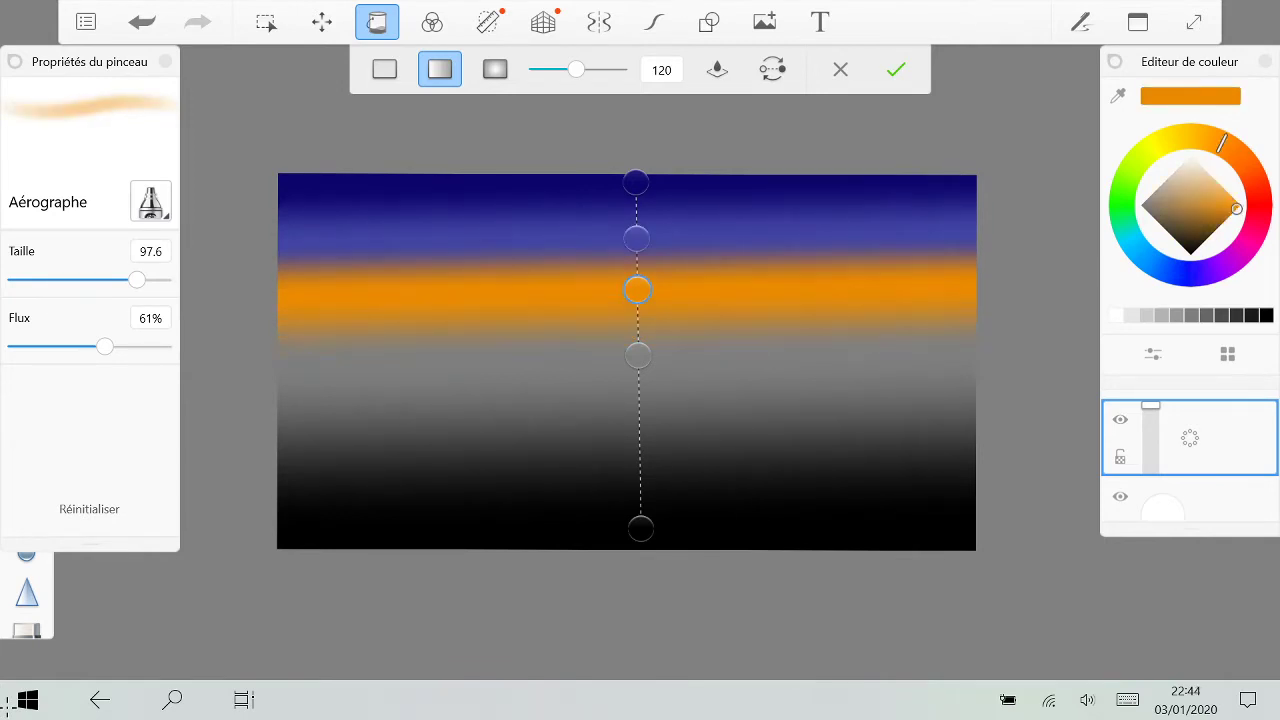
mouse_move(1236, 208)
left_mouse_down()
mouse_move(1197, 200)
mouse_move(1213, 186)
mouse_move(1236, 200)
left_mouse_up()
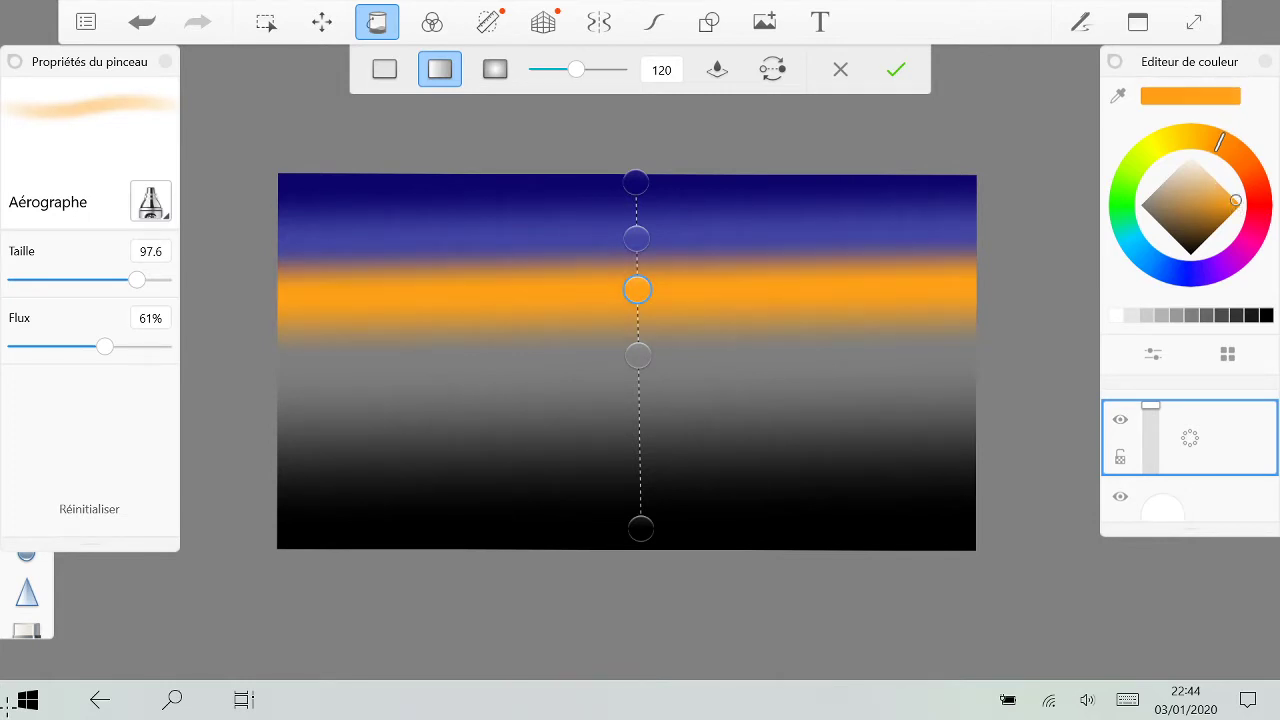
left_click_drag(1219, 143, 1239, 155)
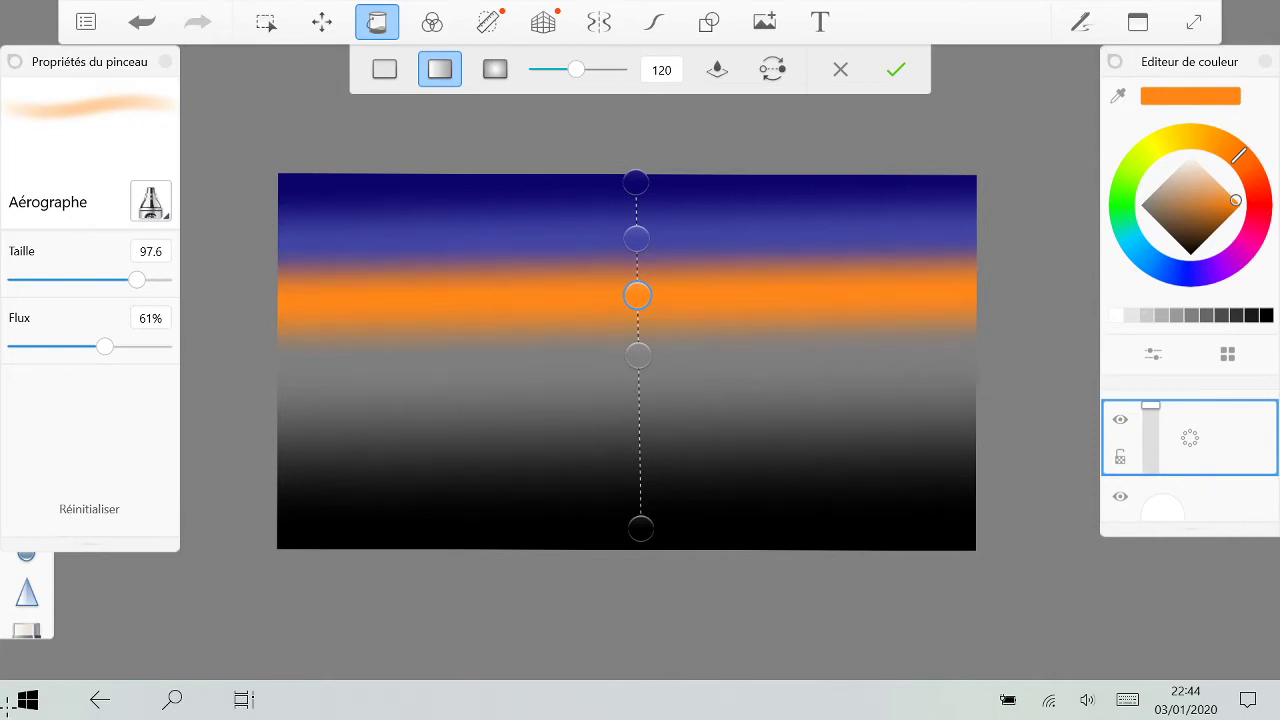
Step: Lower the orange, grey and dark blue end stops slightly, and reposition the lighter blue stop between the dark blue and orange ones
left_click_drag(637, 289, 637, 306)
left_click_drag(638, 356, 639, 395)
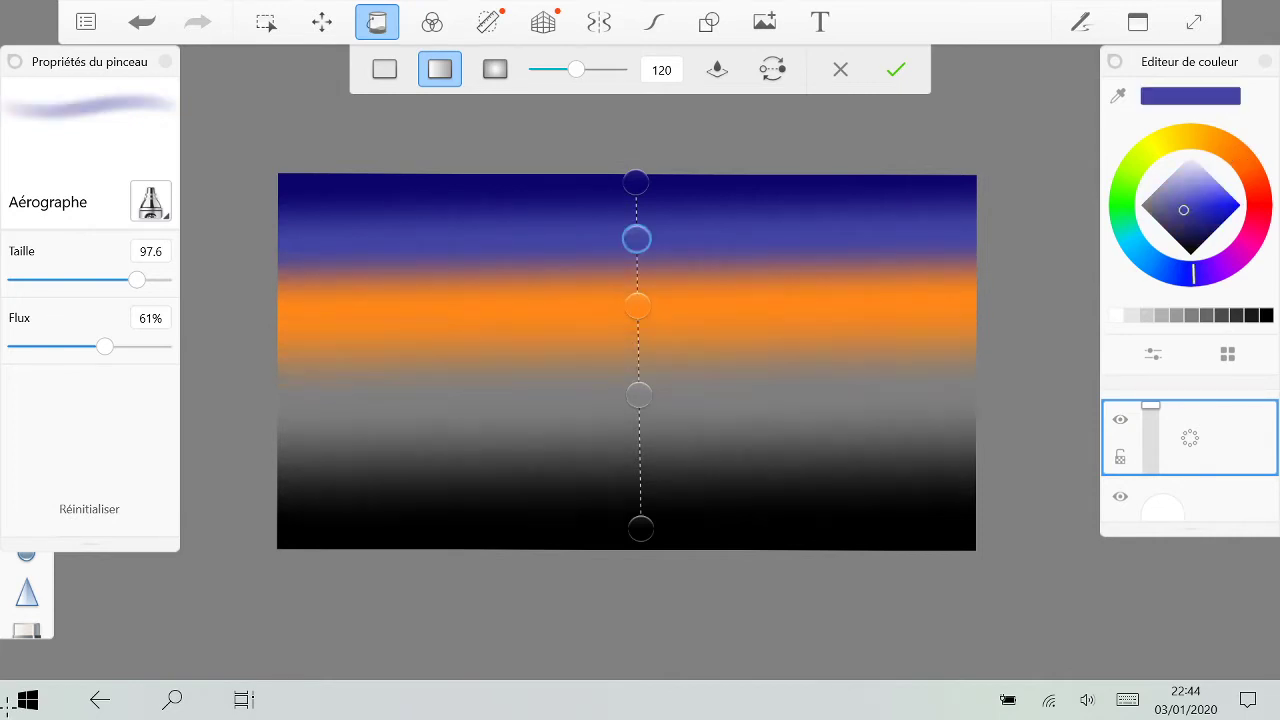
left_click_drag(637, 239, 637, 259)
left_click(636, 183)
left_click_drag(635, 183, 634, 195)
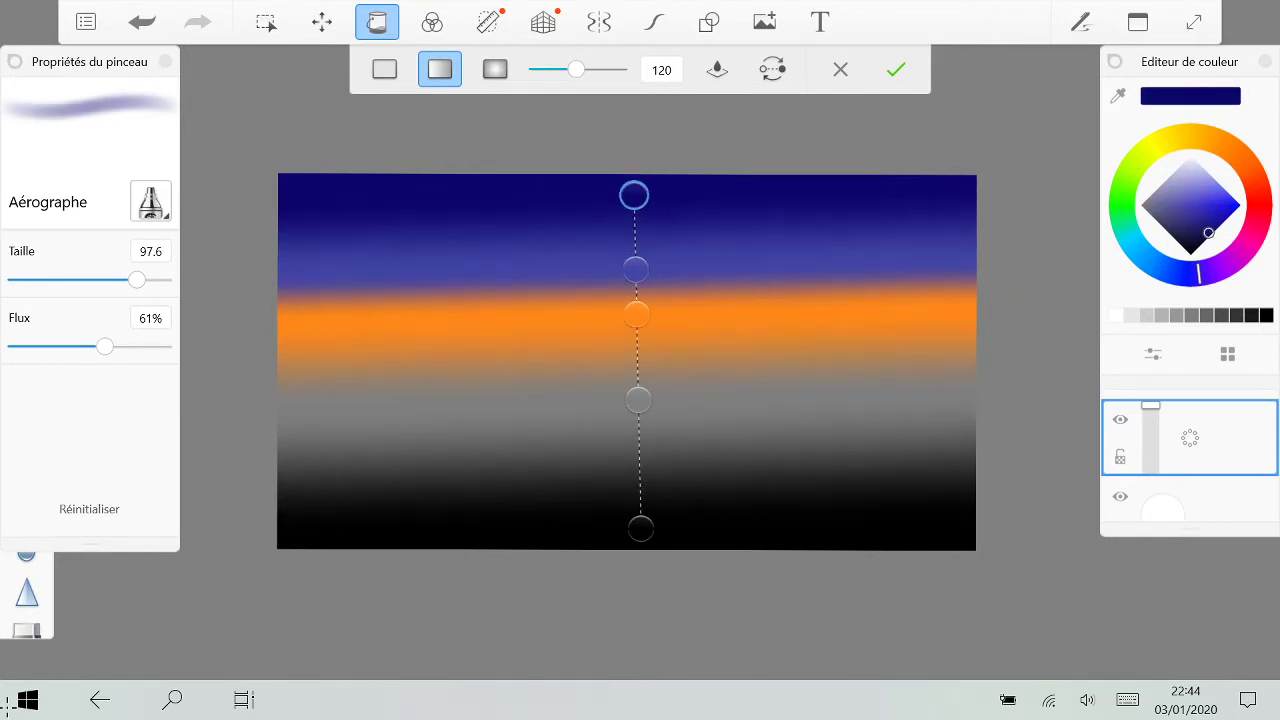
left_click(636, 259)
left_click_drag(636, 259, 635, 243)
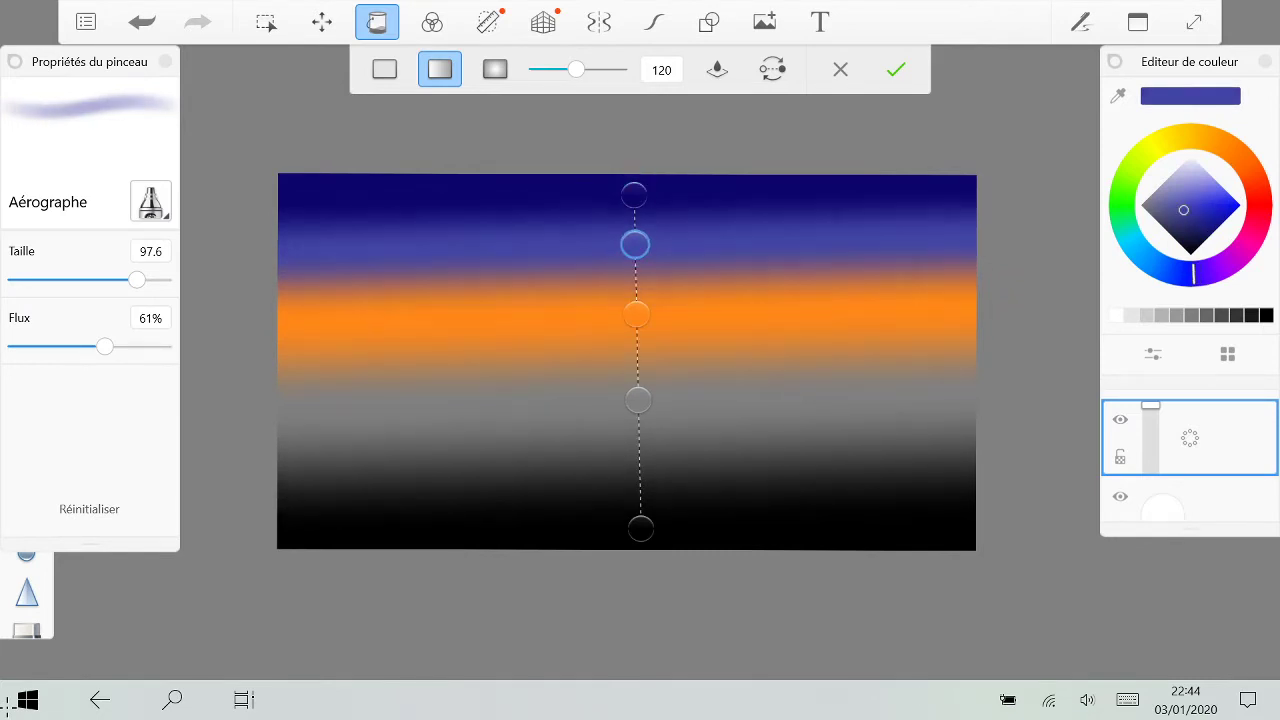
Step: Add a gradient stop between the lighter blue and orange ones and colour it lemon yellow
left_click(636, 273)
left_click(1150, 148)
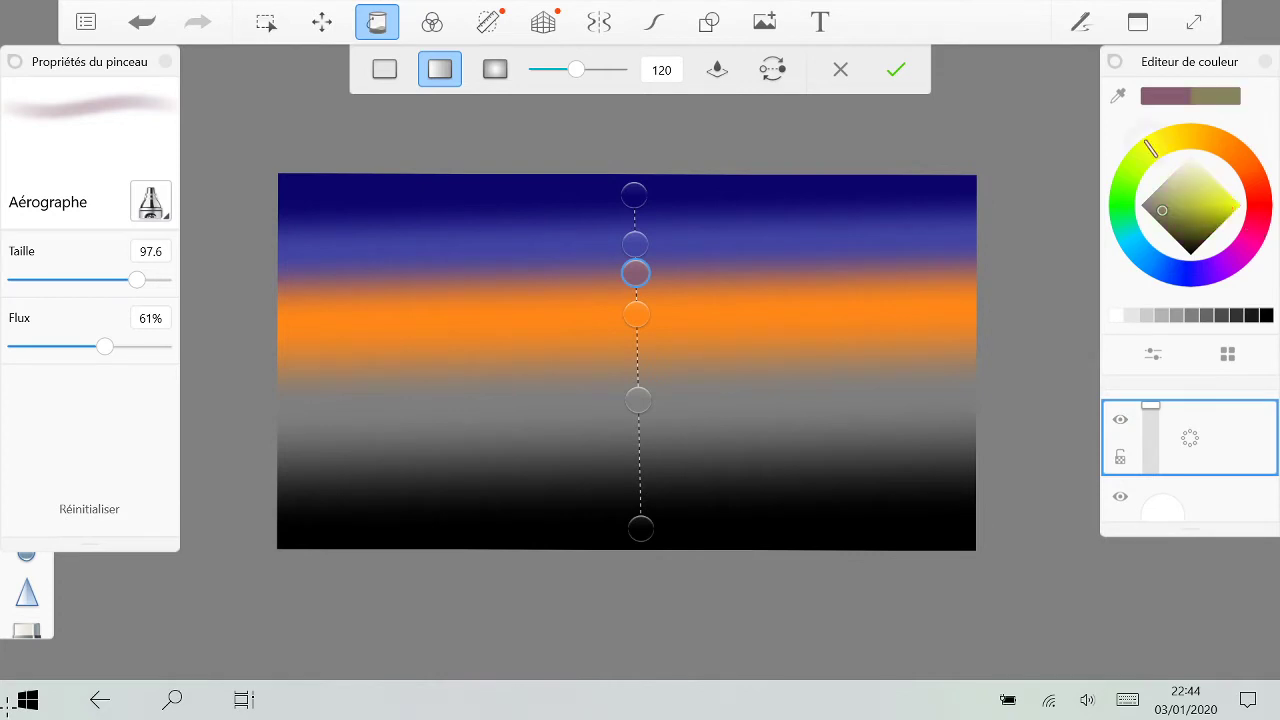
left_click(1236, 209)
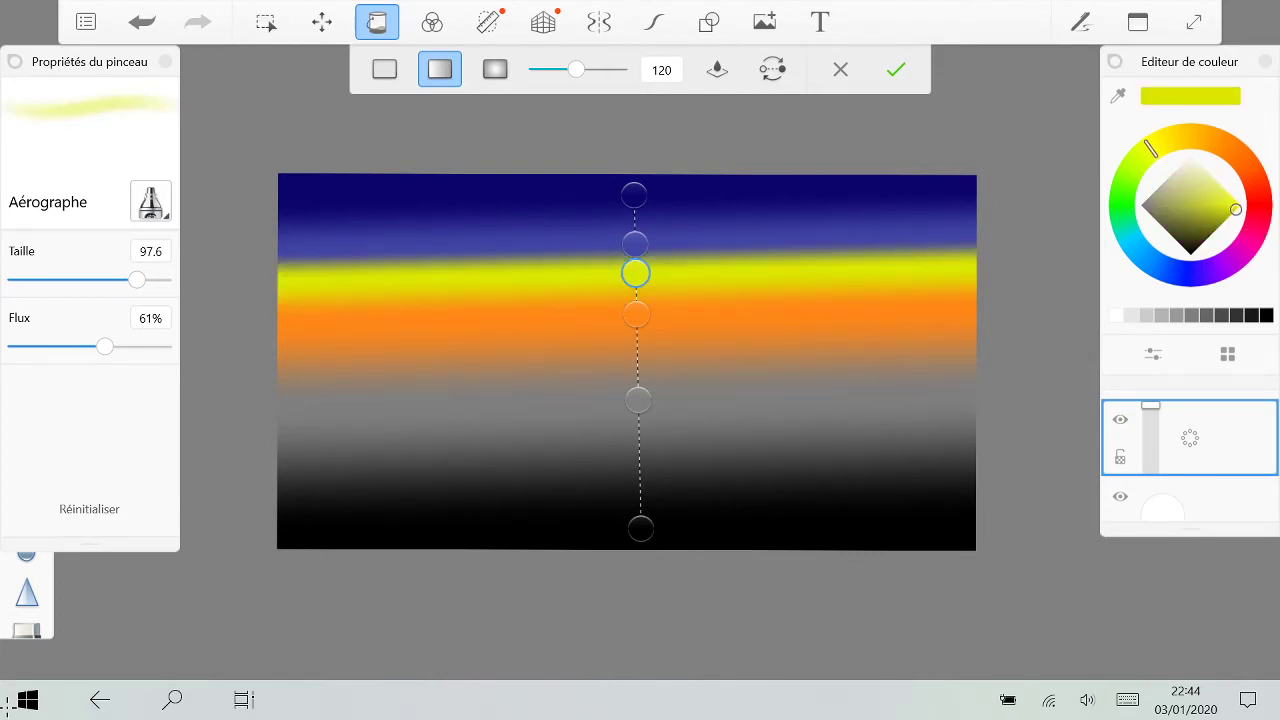
mouse_move(1236, 209)
left_mouse_down()
mouse_move(1223, 217)
mouse_move(1216, 203)
left_mouse_up()
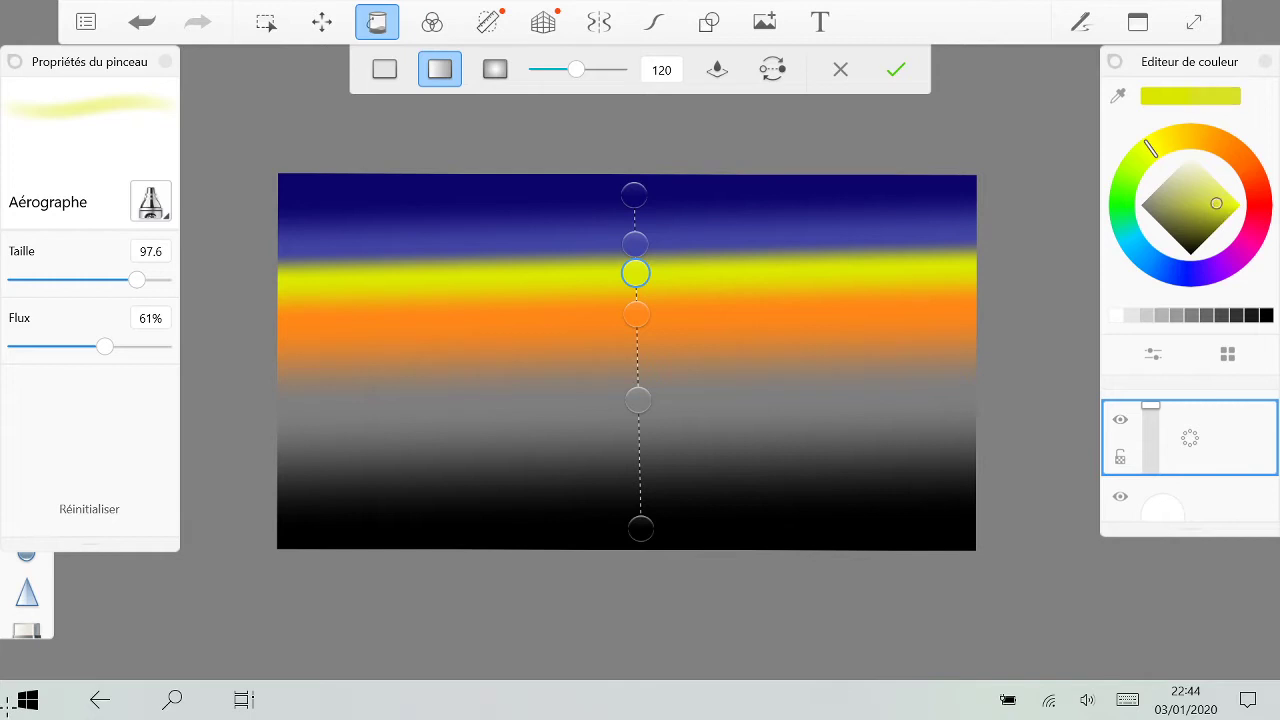
Step: Spread the lighter blue, yellow, orange and grey stops further apart, and recolour the yellow stop to a warmer, saturated yellow
left_click_drag(635, 244, 635, 227)
left_click_drag(638, 400, 639, 429)
left_click_drag(637, 314, 638, 376)
mouse_move(636, 273)
left_mouse_down()
mouse_move(637, 314)
mouse_move(636, 288)
left_mouse_up()
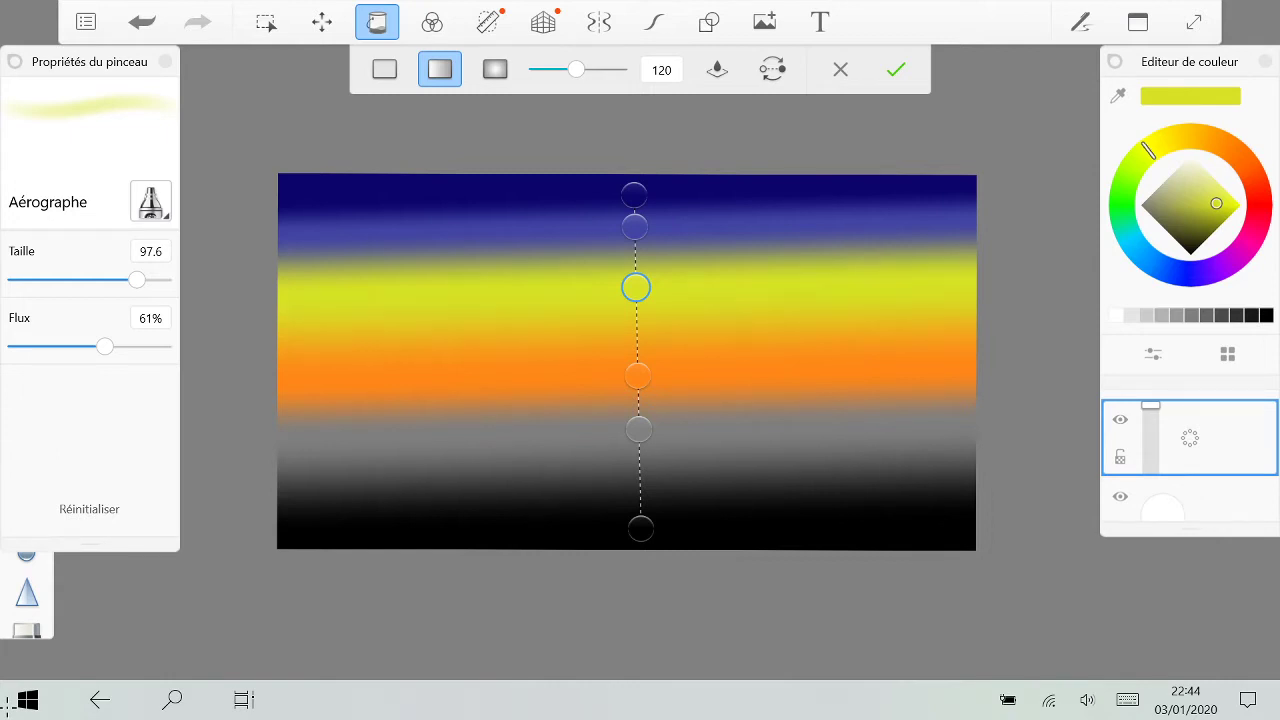
left_click_drag(1152, 147, 1164, 141)
left_click_drag(1216, 203, 1236, 209)
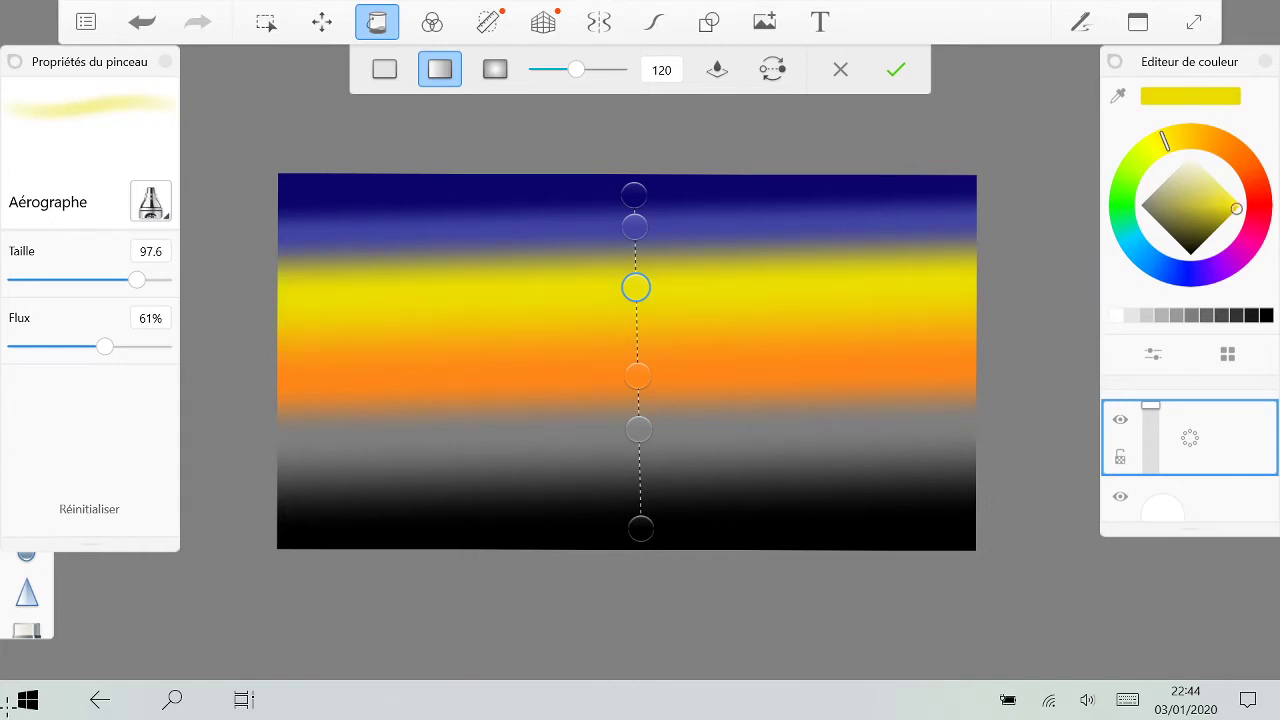
Step: Lower the dark blue end stop and the lighter blue stop, and recolour the grey stop black
left_click(634, 194)
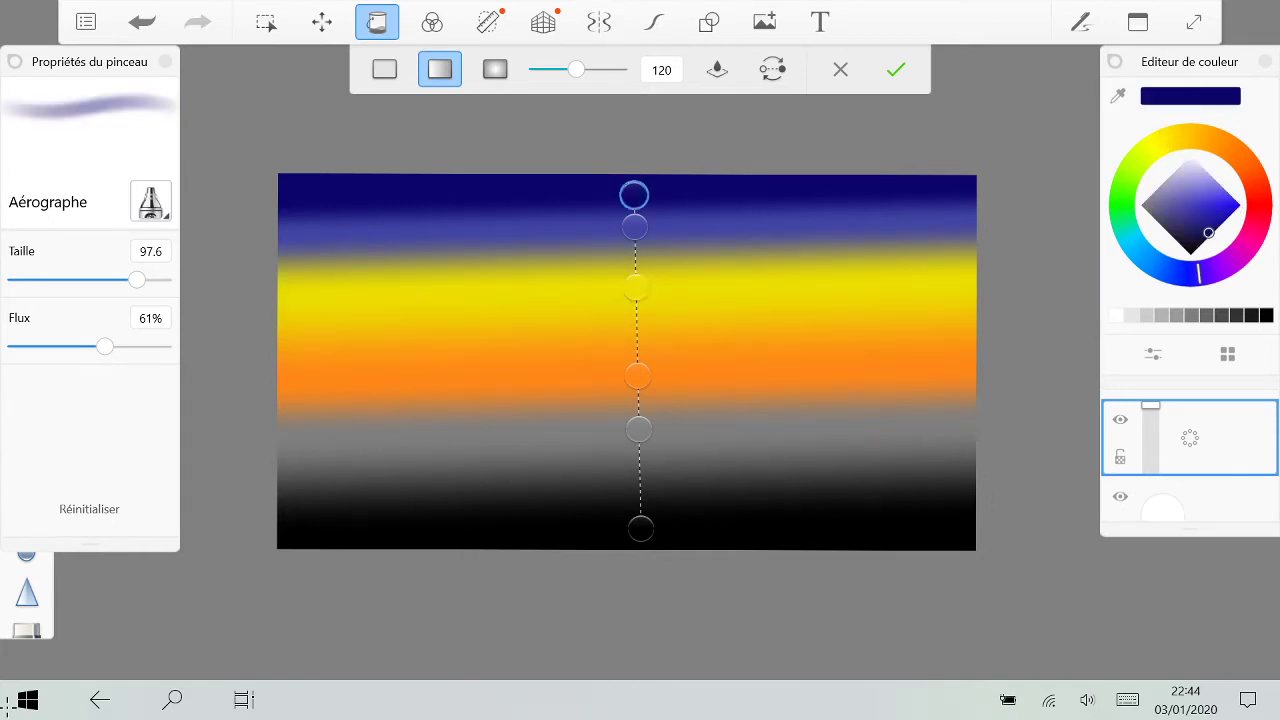
left_click_drag(634, 194, 635, 261)
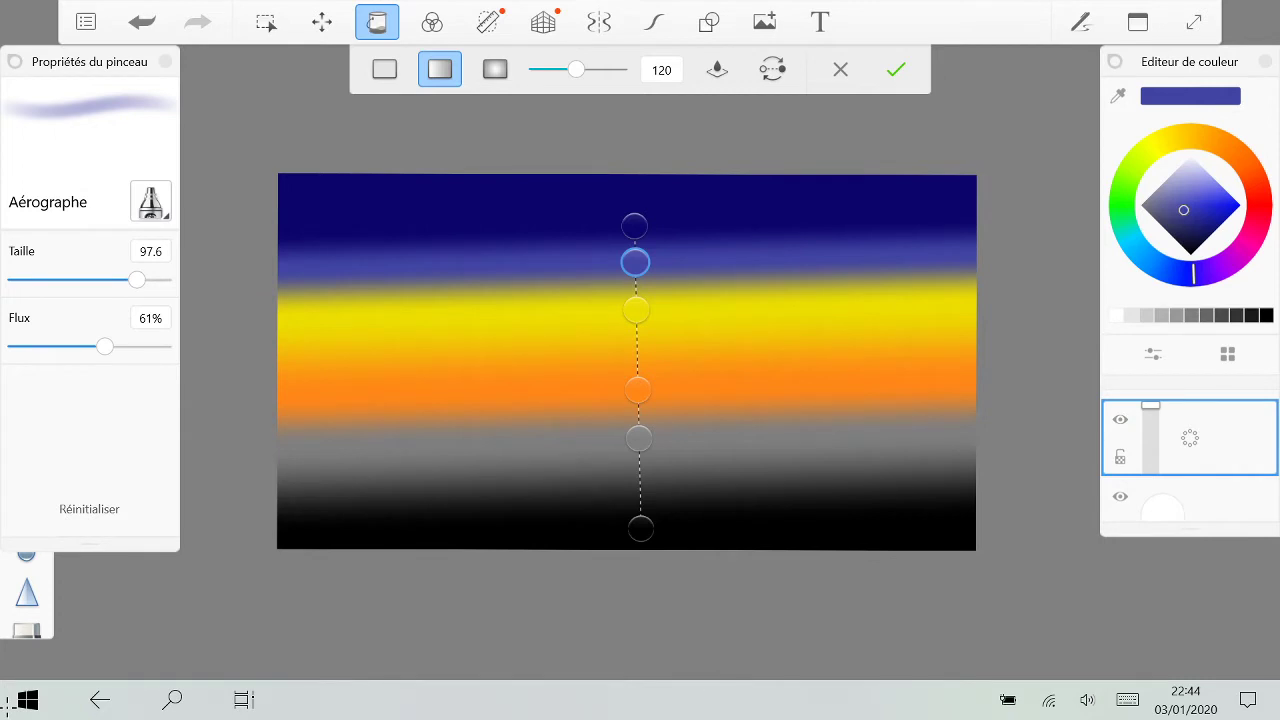
left_click(639, 438)
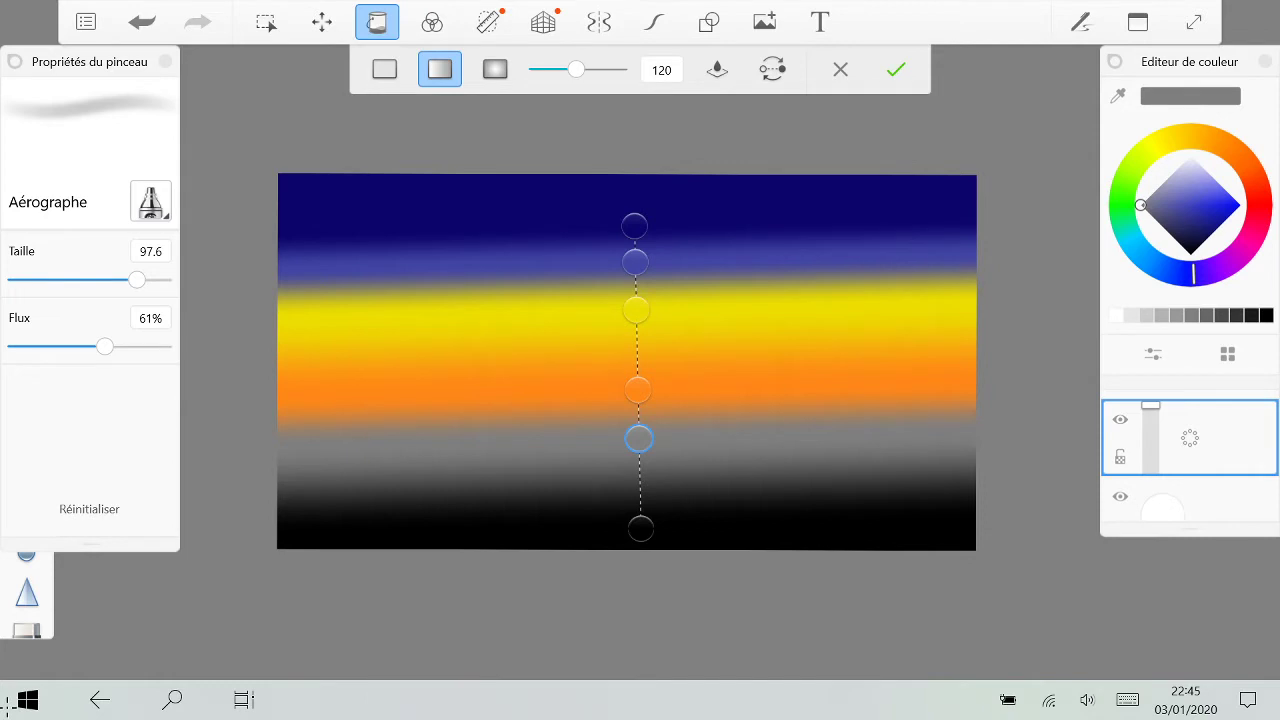
left_click(1266, 315)
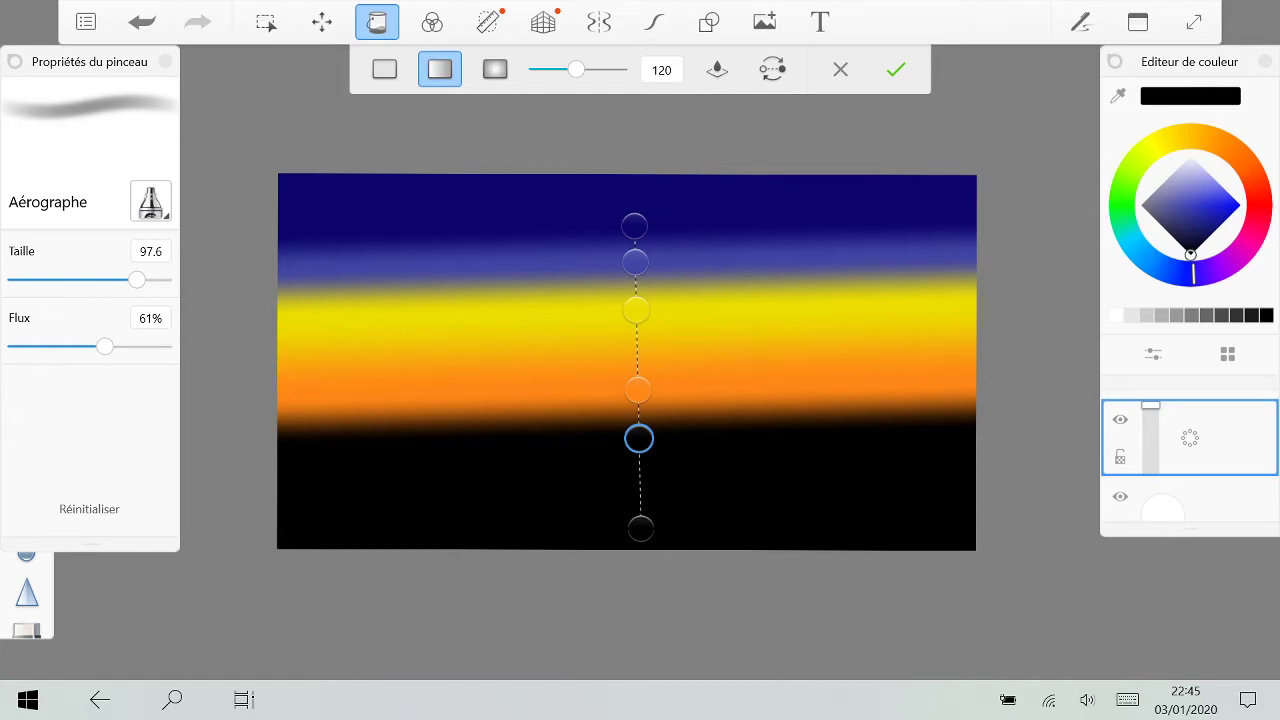
Step: Move the orange stop up towards the yellow one and add a more saturated, redder orange stop between it and the black
left_click_drag(638, 390, 637, 356)
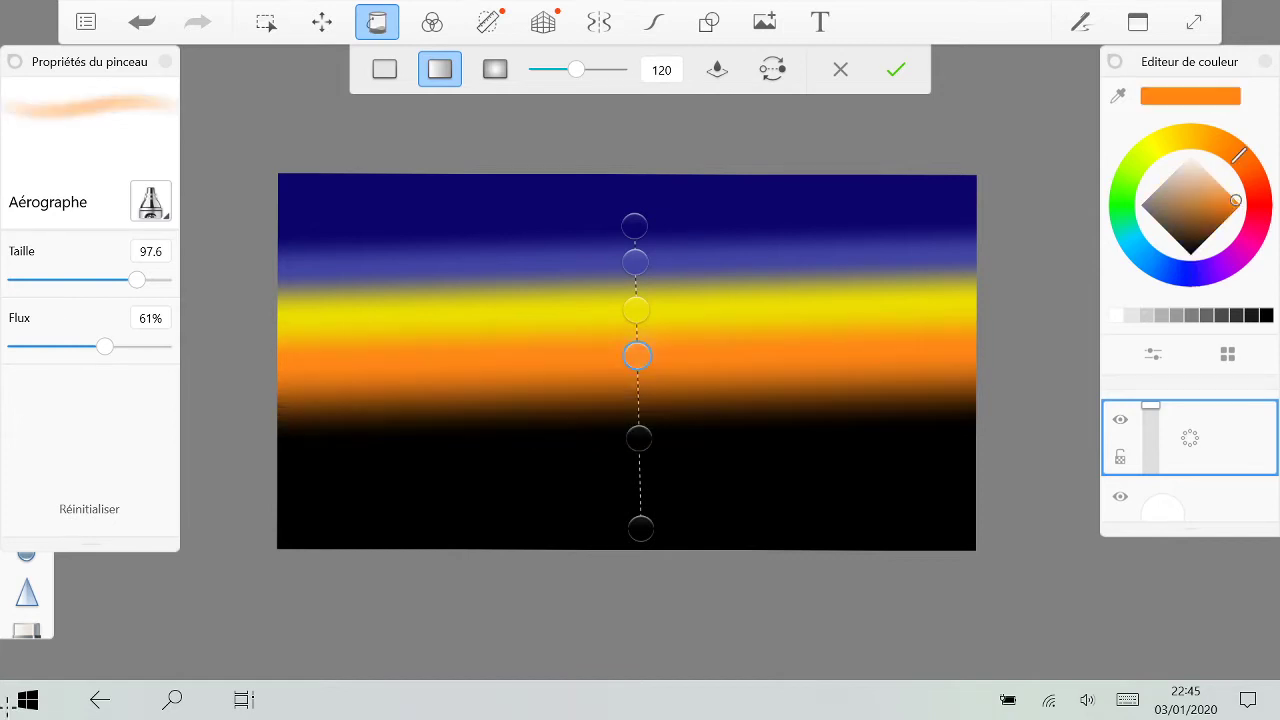
left_click(638, 387)
left_click(1239, 205)
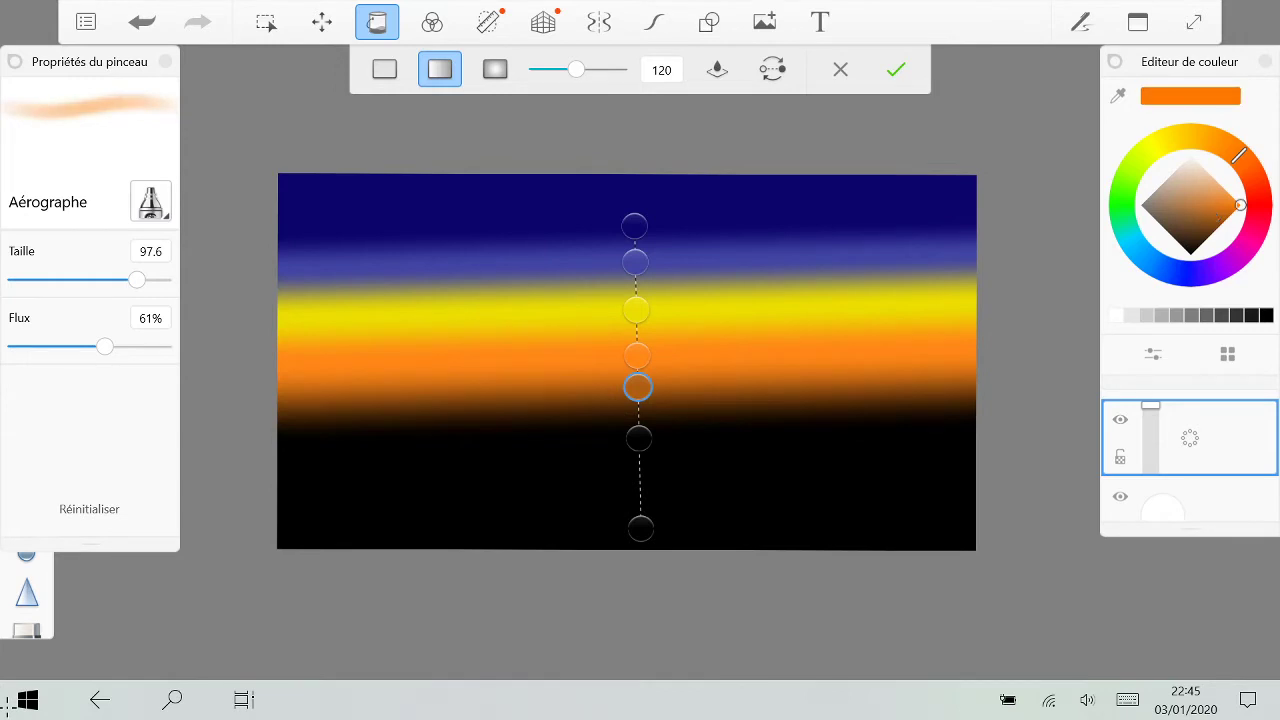
left_click(1247, 154)
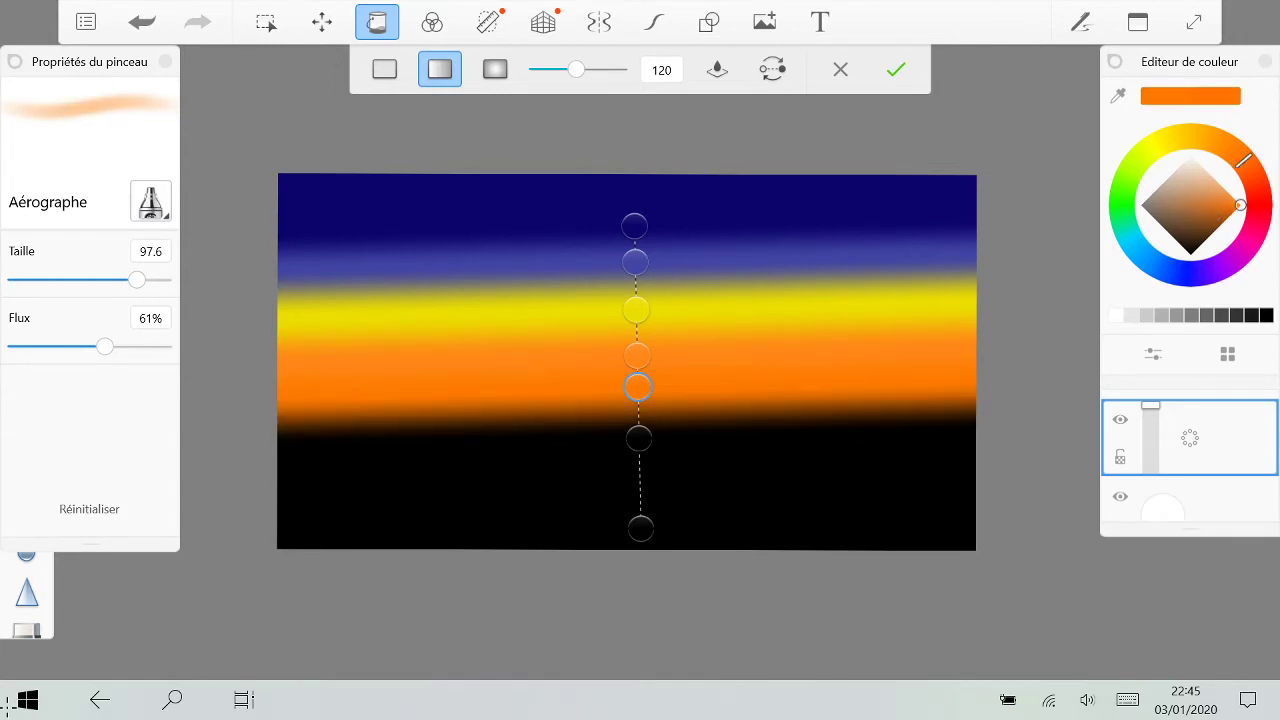
Step: Darken the lighter blue stop and add a teal stop between it and the yellow one
left_click(636, 261)
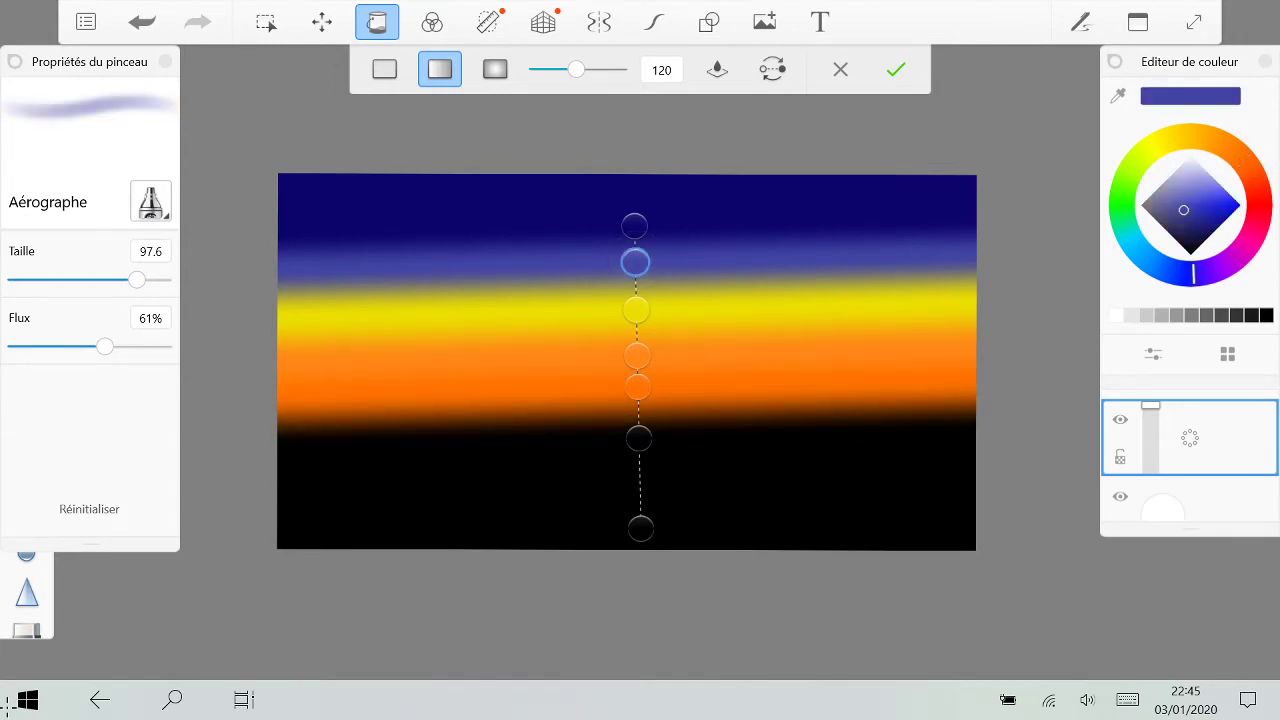
left_click(1197, 217)
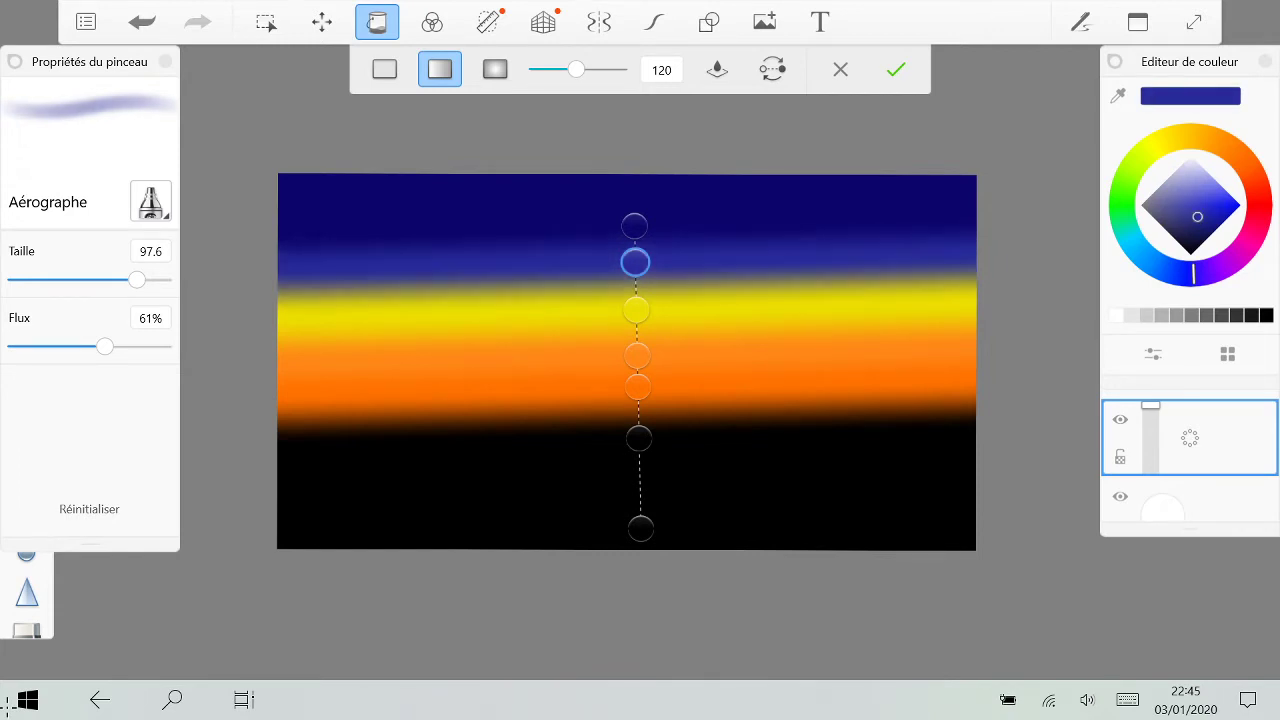
left_click(636, 283)
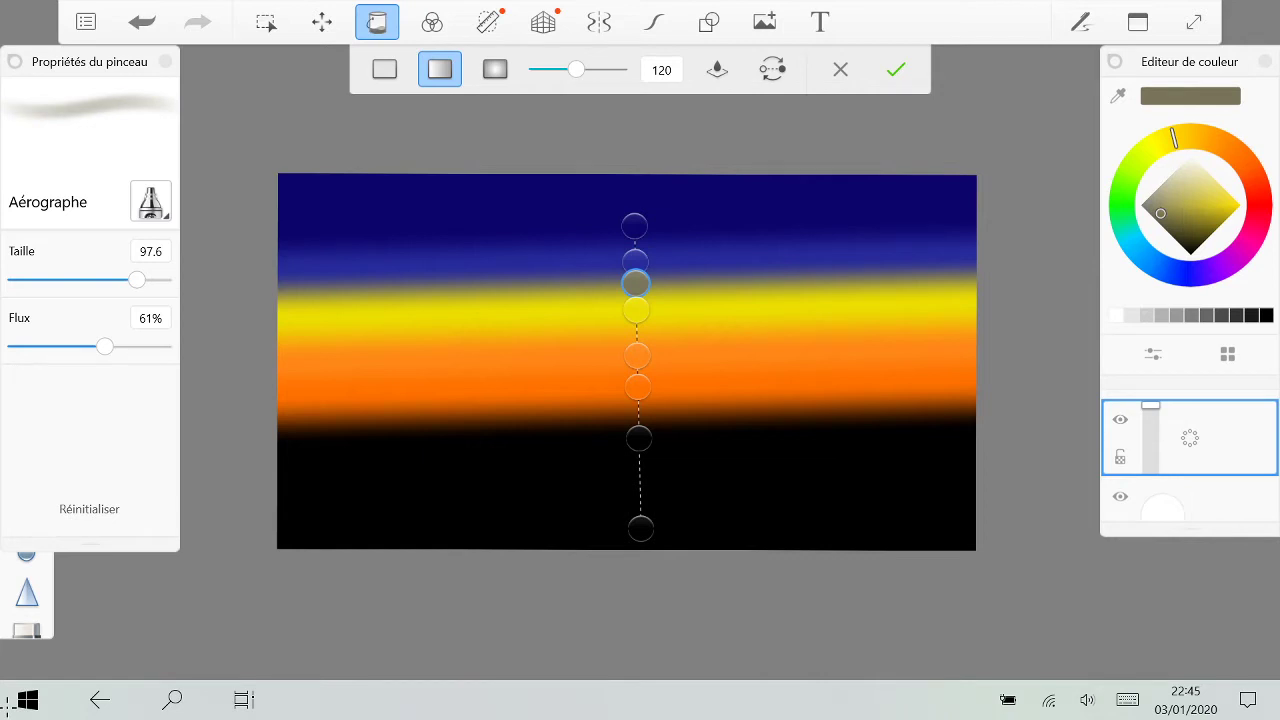
left_click(1118, 96)
left_click(822, 200)
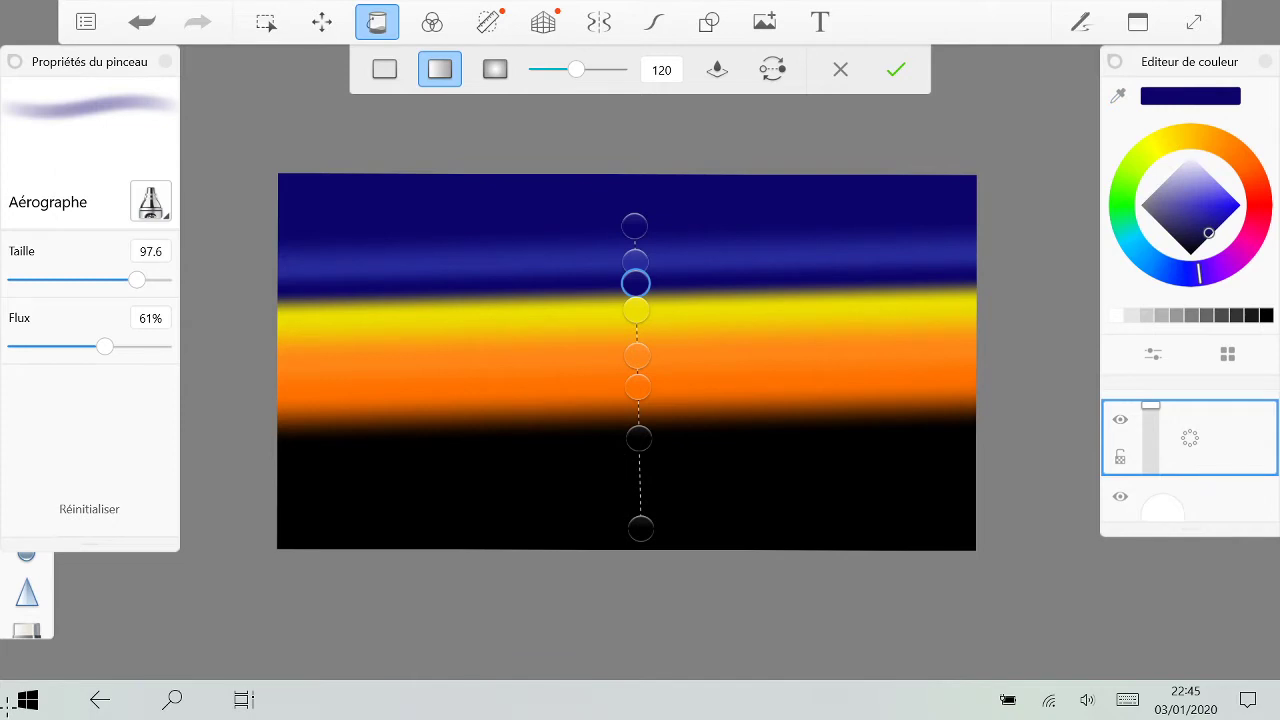
left_click(1216, 221)
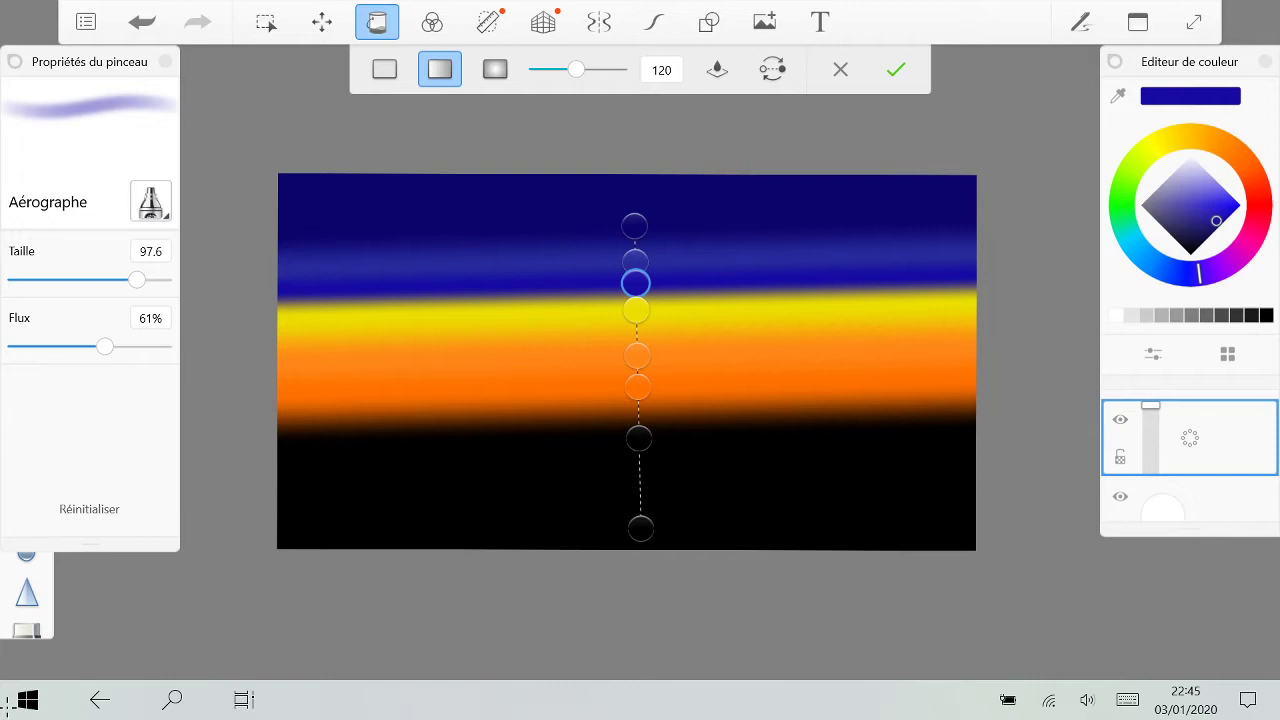
left_click_drag(1199, 272, 1145, 258)
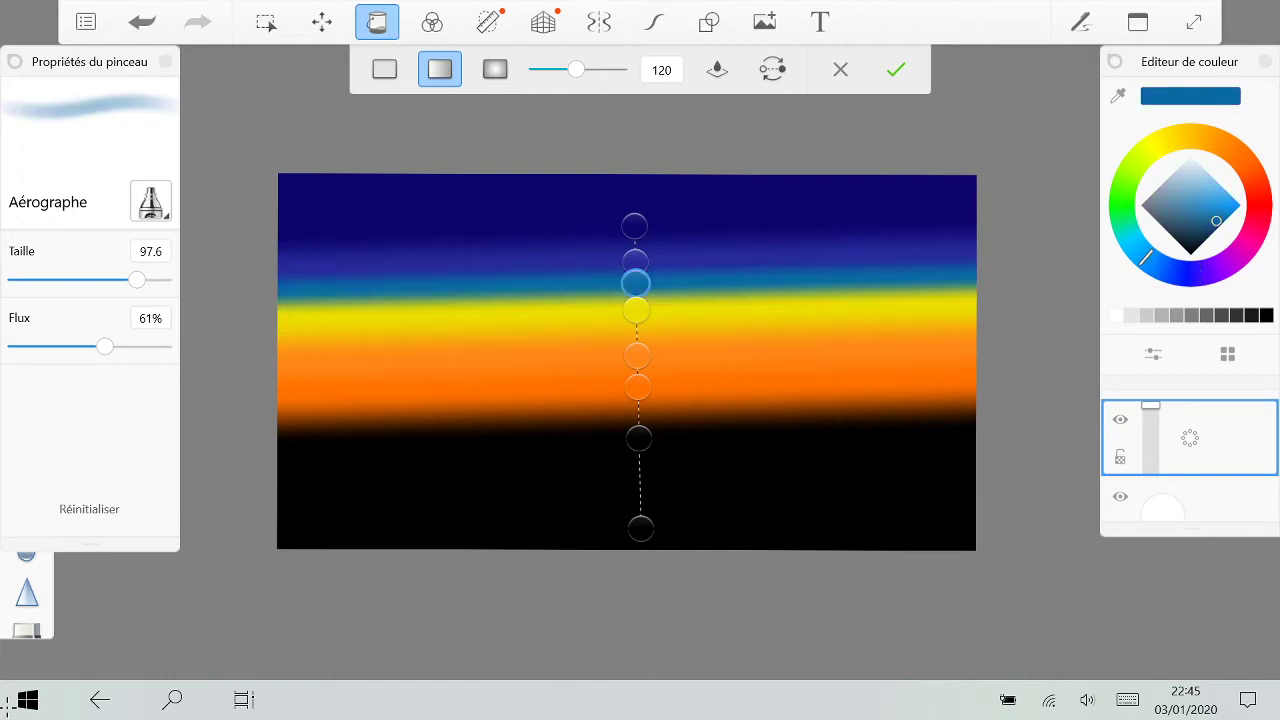
left_click_drag(1146, 257, 1128, 237)
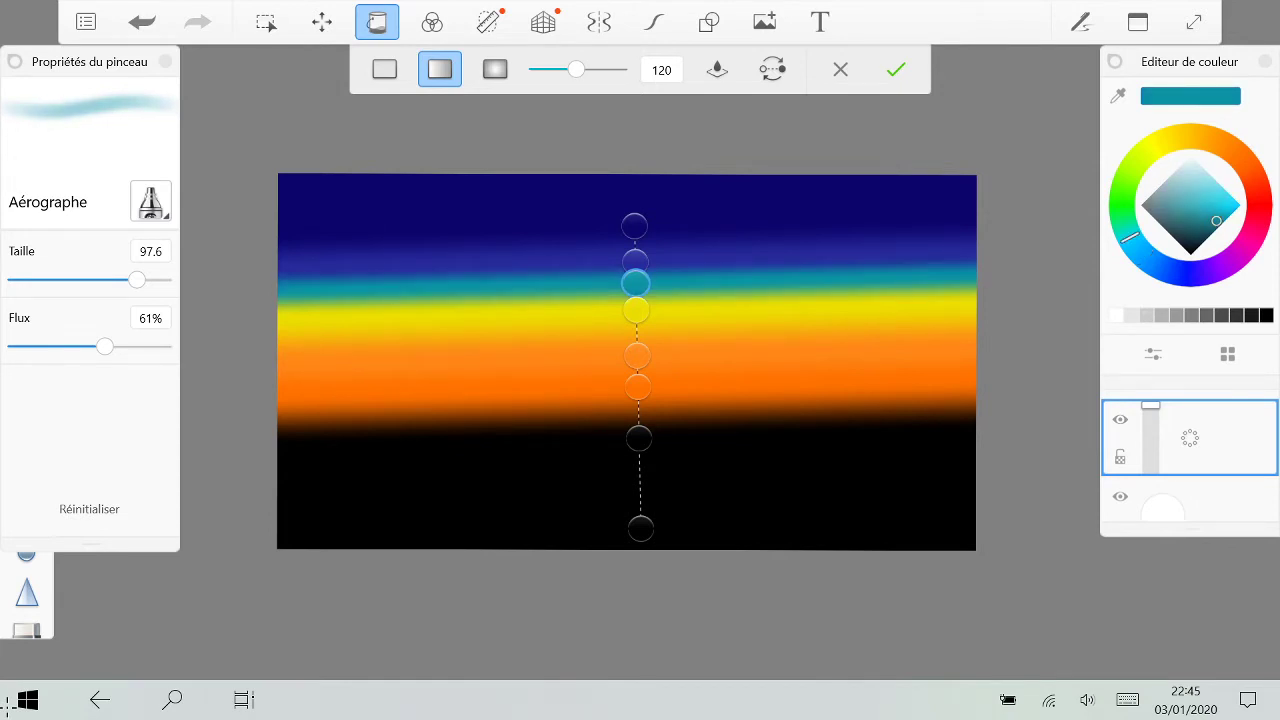
Step: Raise the dark blue end stop and the blue and teal stops, and lower the deeper orange stop towards the black
left_click_drag(634, 225, 632, 197)
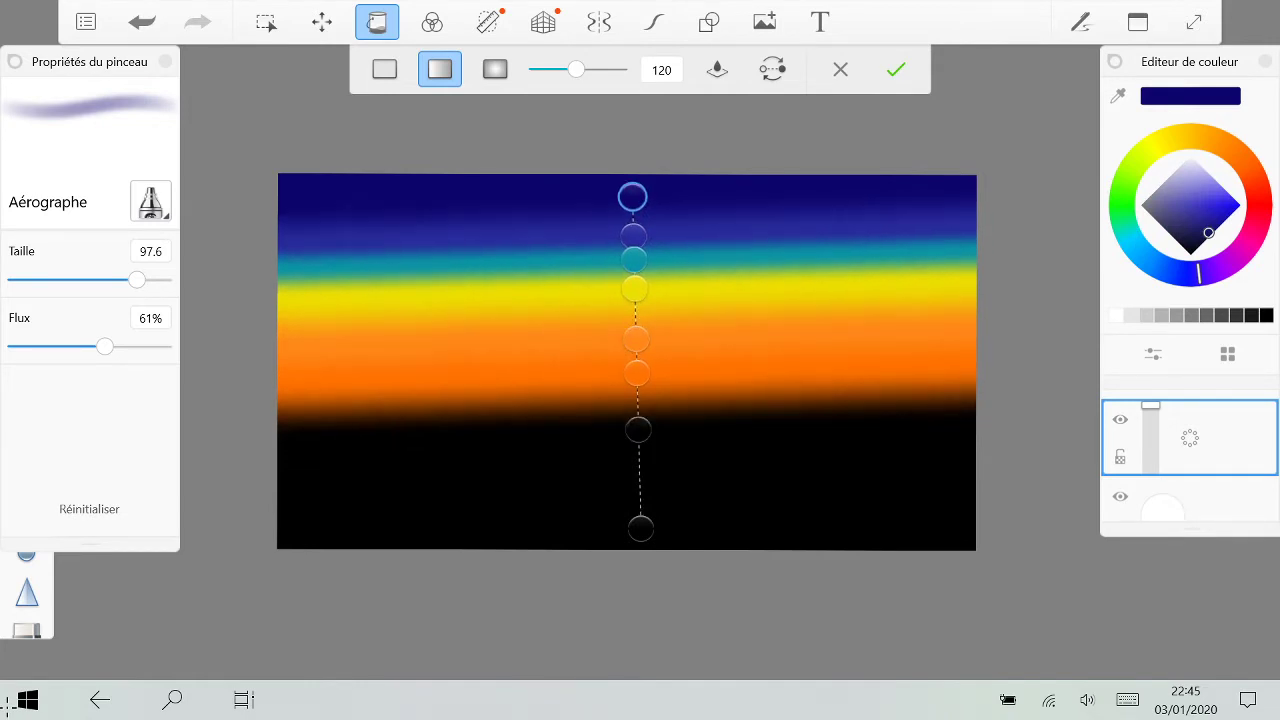
left_click_drag(637, 373, 637, 390)
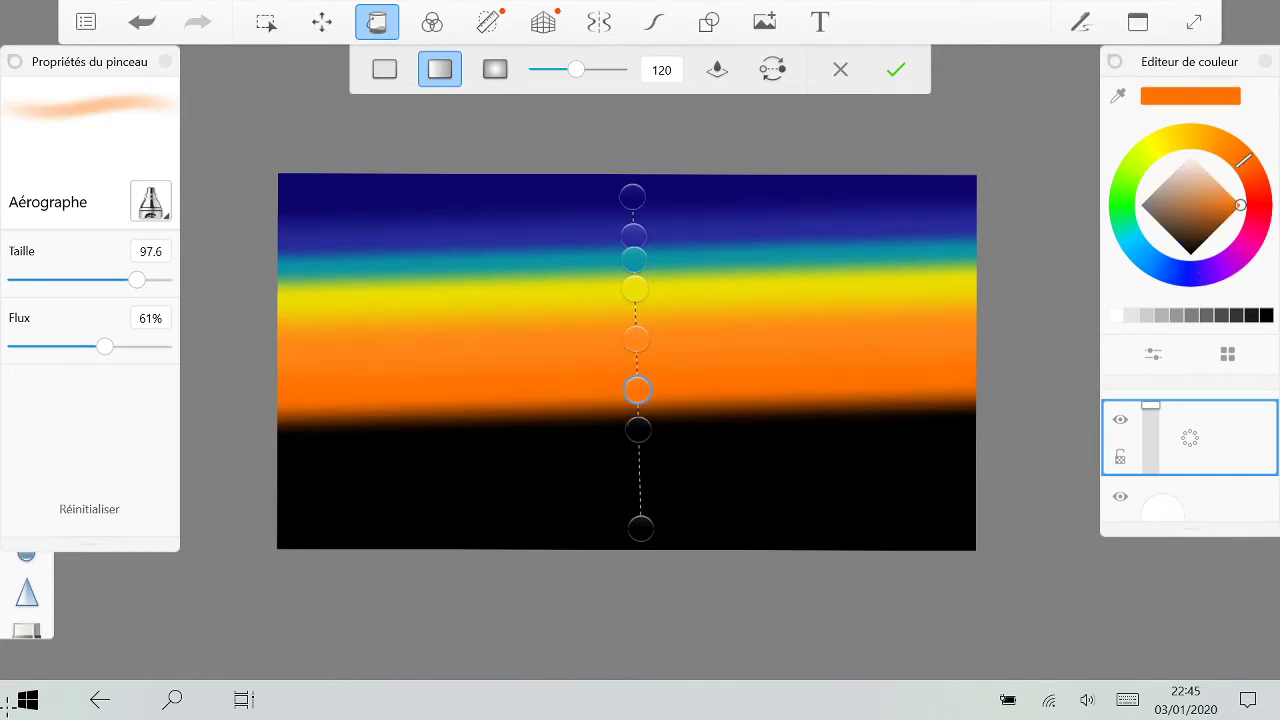
mouse_move(634, 289)
left_mouse_down()
mouse_move(635, 304)
mouse_move(635, 290)
left_mouse_up()
mouse_move(633, 236)
left_mouse_down()
mouse_move(633, 223)
mouse_move(634, 245)
left_mouse_up()
left_click(634, 260)
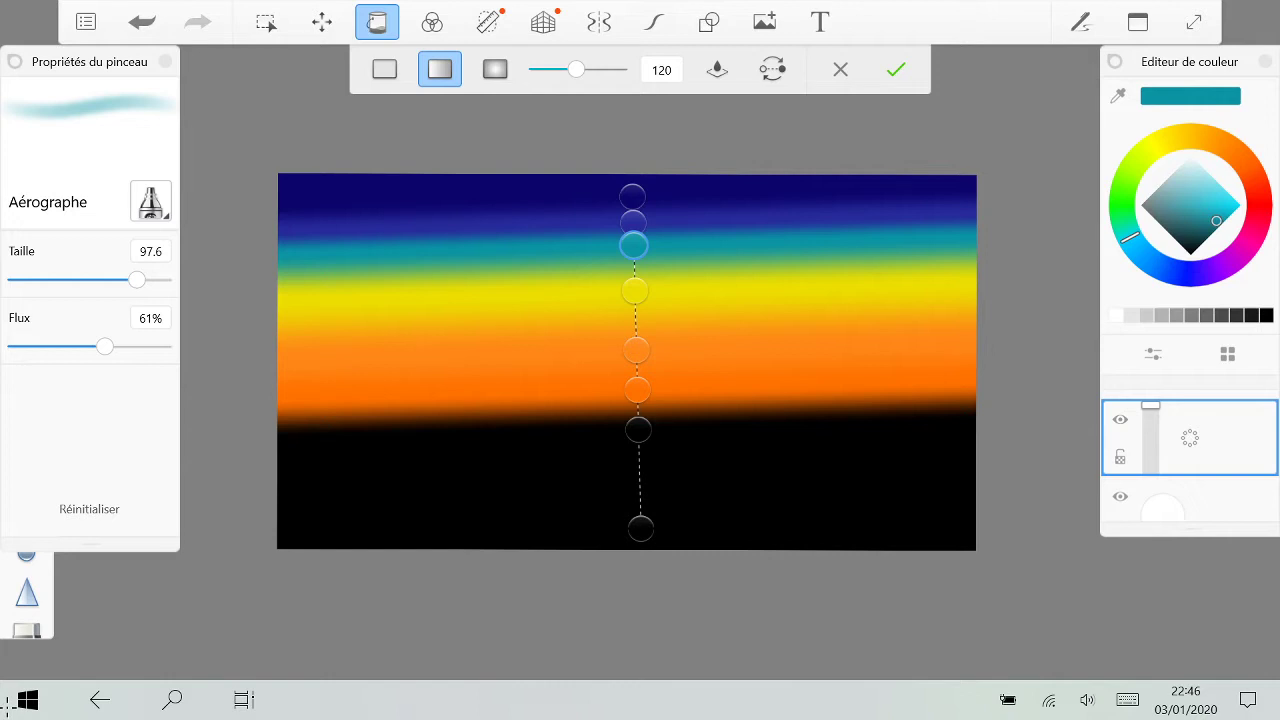
Step: Try reversing the gradient's colour order, and reverse it back
left_click(772, 69)
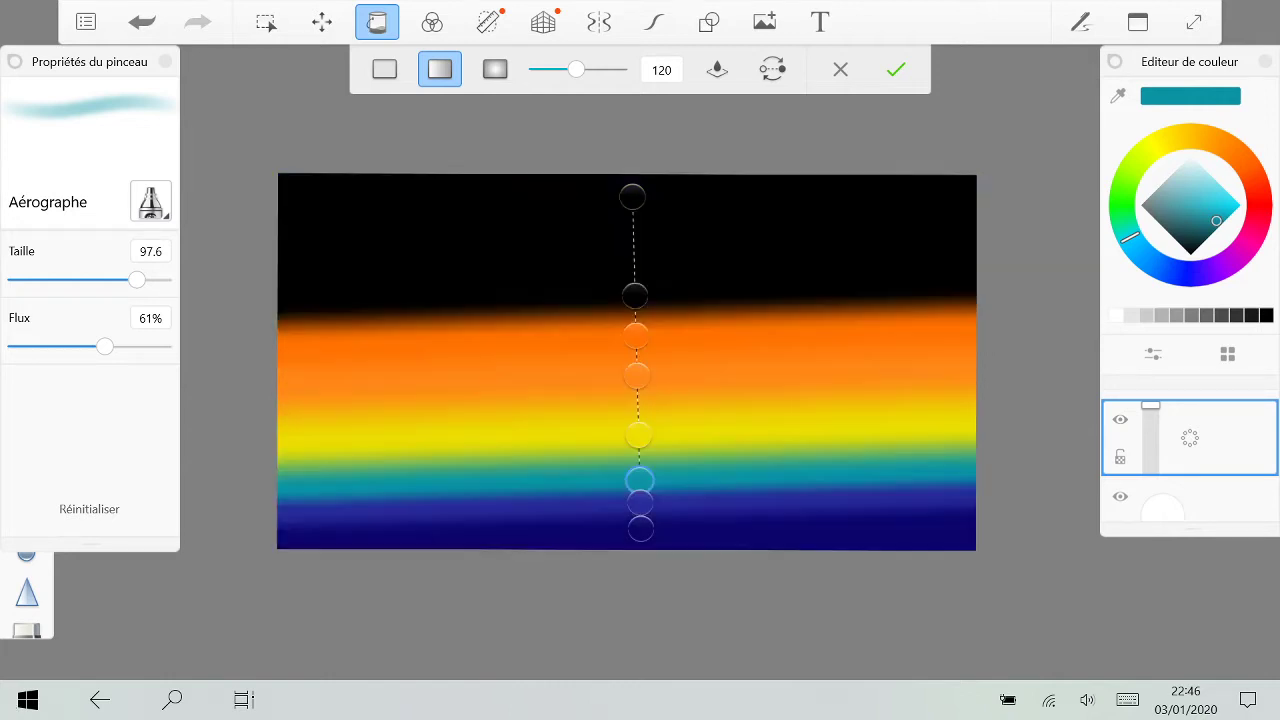
left_click(772, 69)
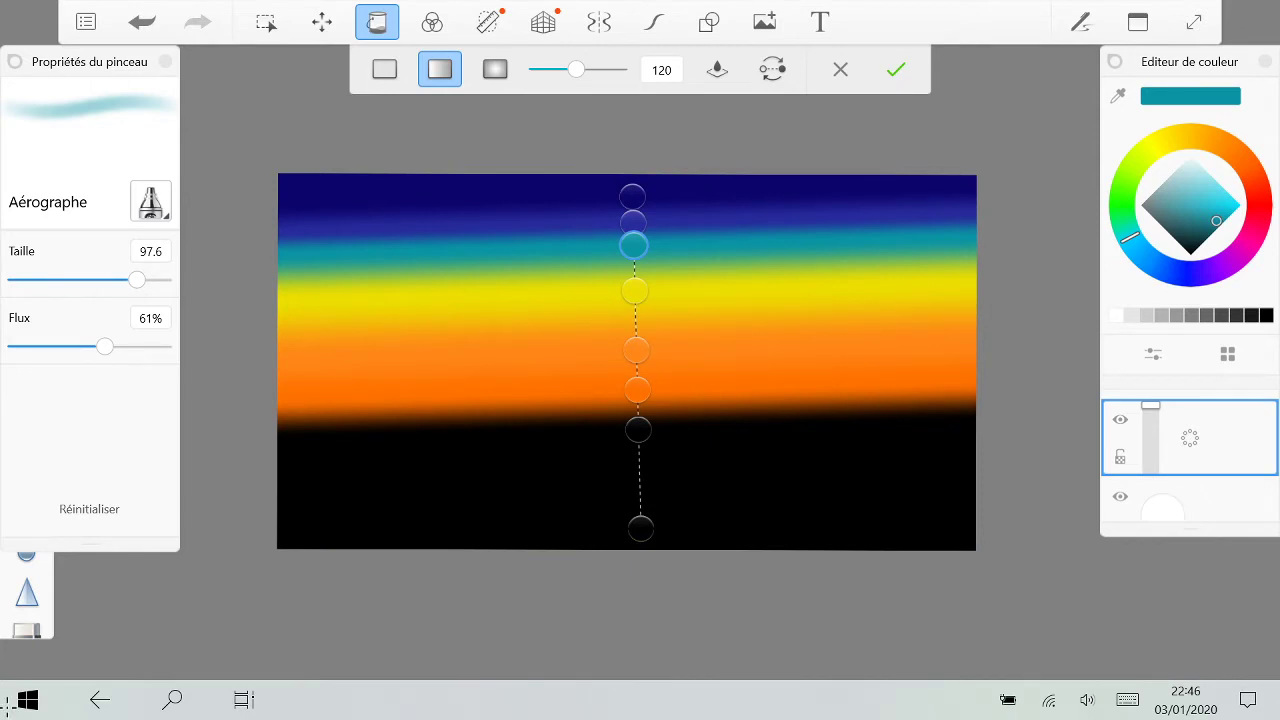
Step: Recolour the teal gradient stop to a deep medium blue, and select the black stop just below the deeper orange one
left_click_drag(1216, 221, 1220, 225)
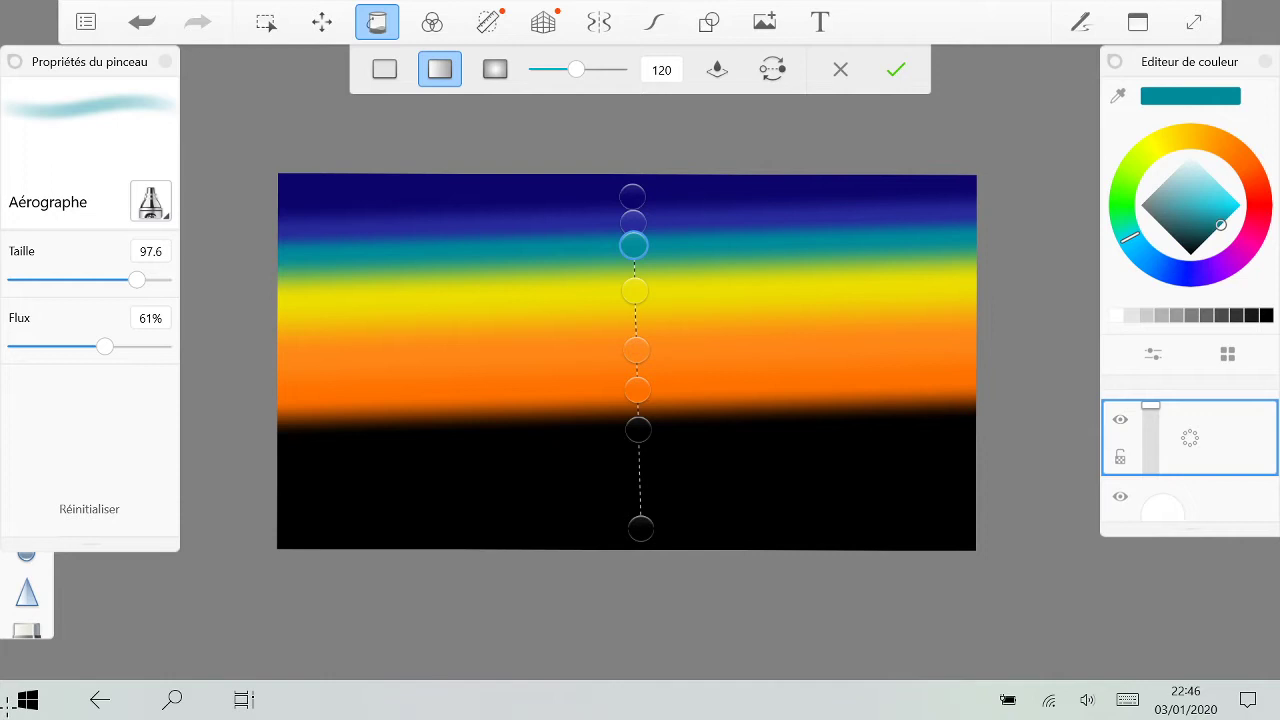
left_click_drag(1128, 237, 1171, 270)
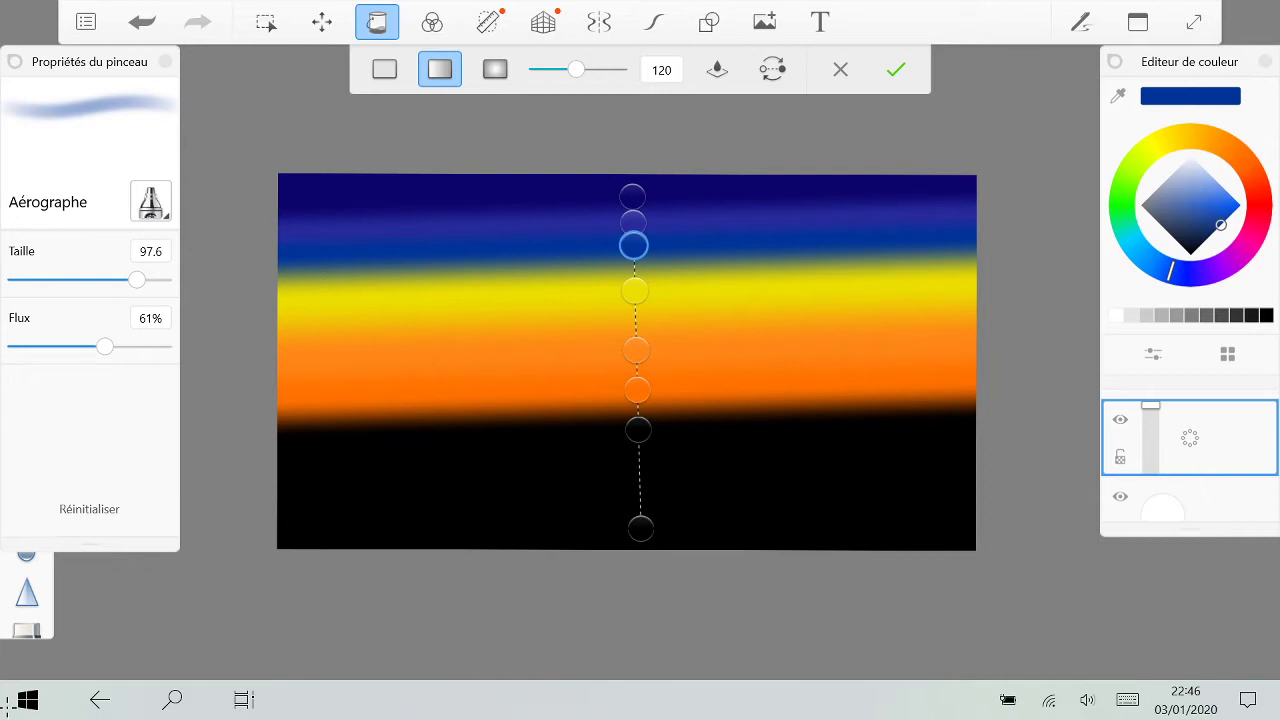
left_click(638, 430)
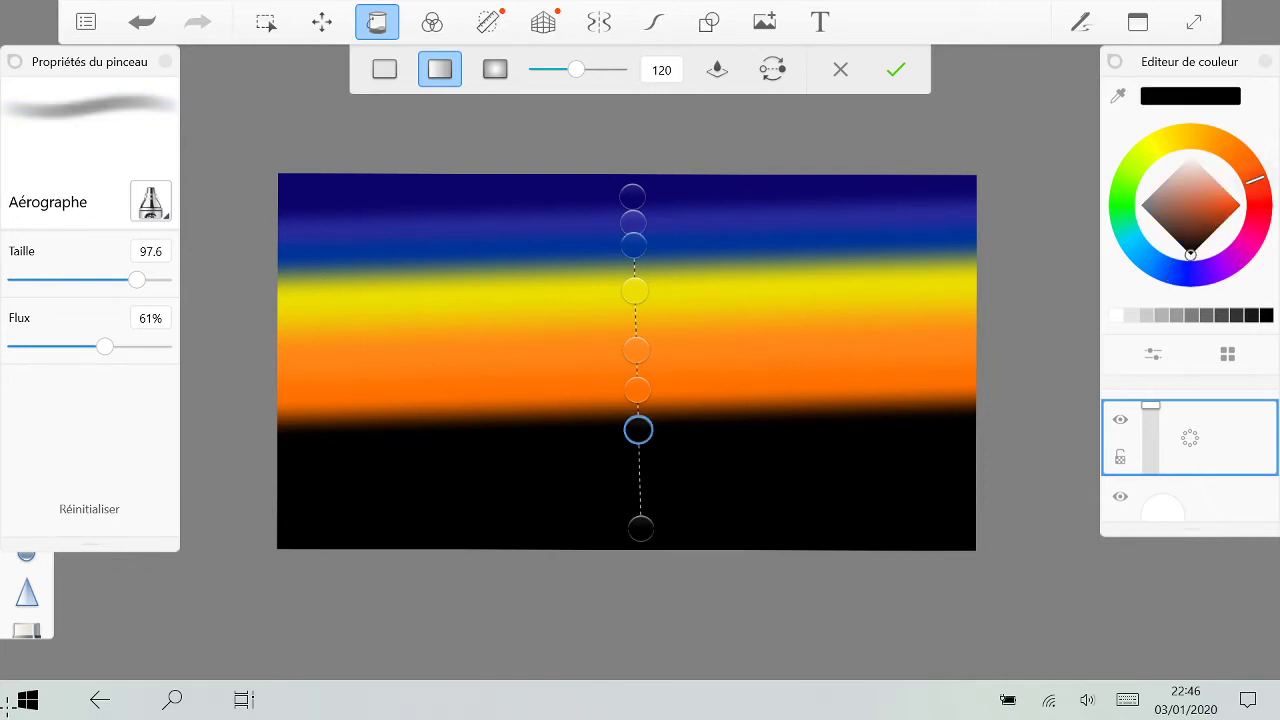
Step: Recolour the selected black gradient stop to dark red-orange, and raise the dark blue end stop and the medium blue stop
left_click(1227, 218)
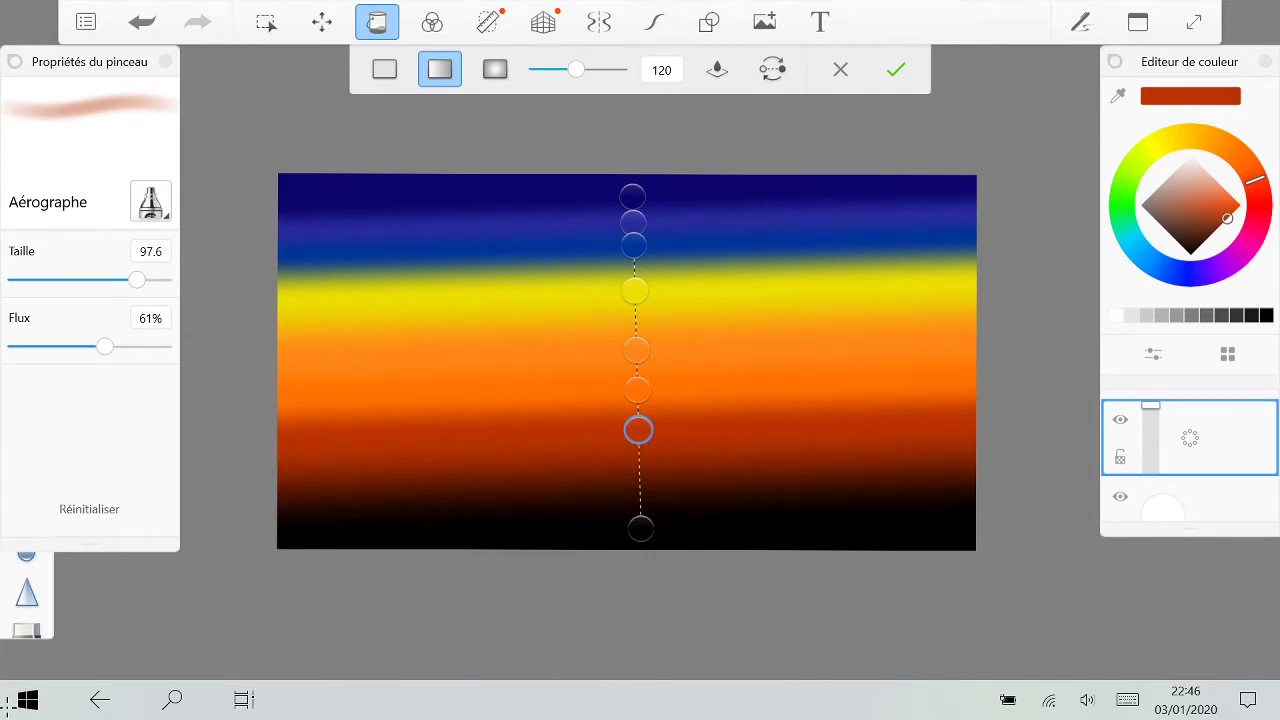
left_click_drag(632, 197, 638, 170)
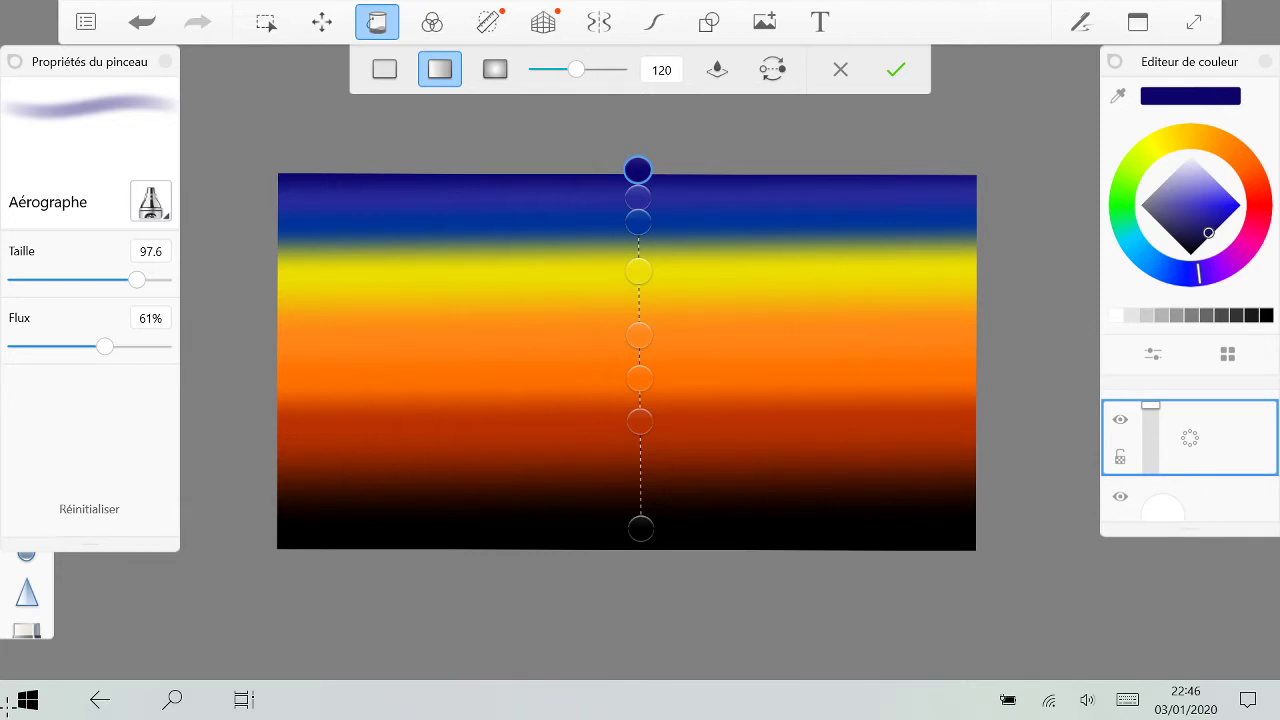
left_click_drag(638, 221, 638, 205)
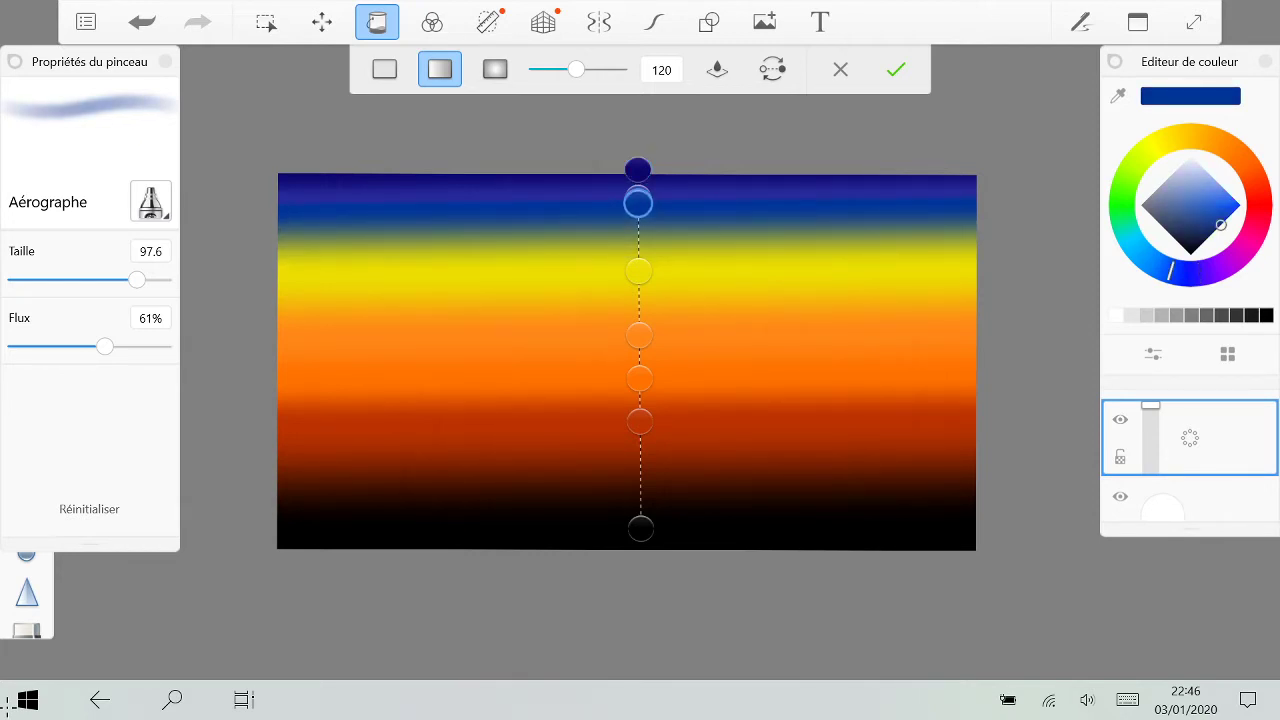
Step: Raise the orange and dark red-orange stops towards the yellow one, and apply the gradient fill
left_click_drag(640, 378, 639, 302)
left_click_drag(640, 421, 640, 400)
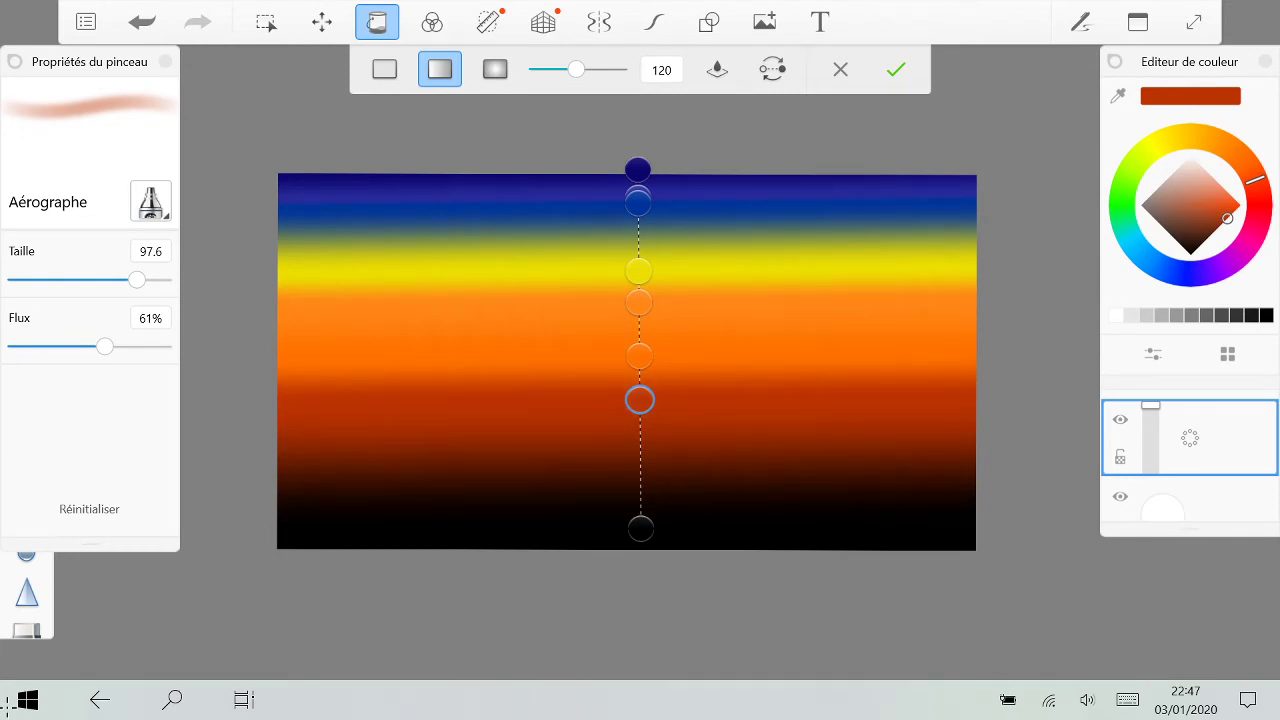
left_click(895, 69)
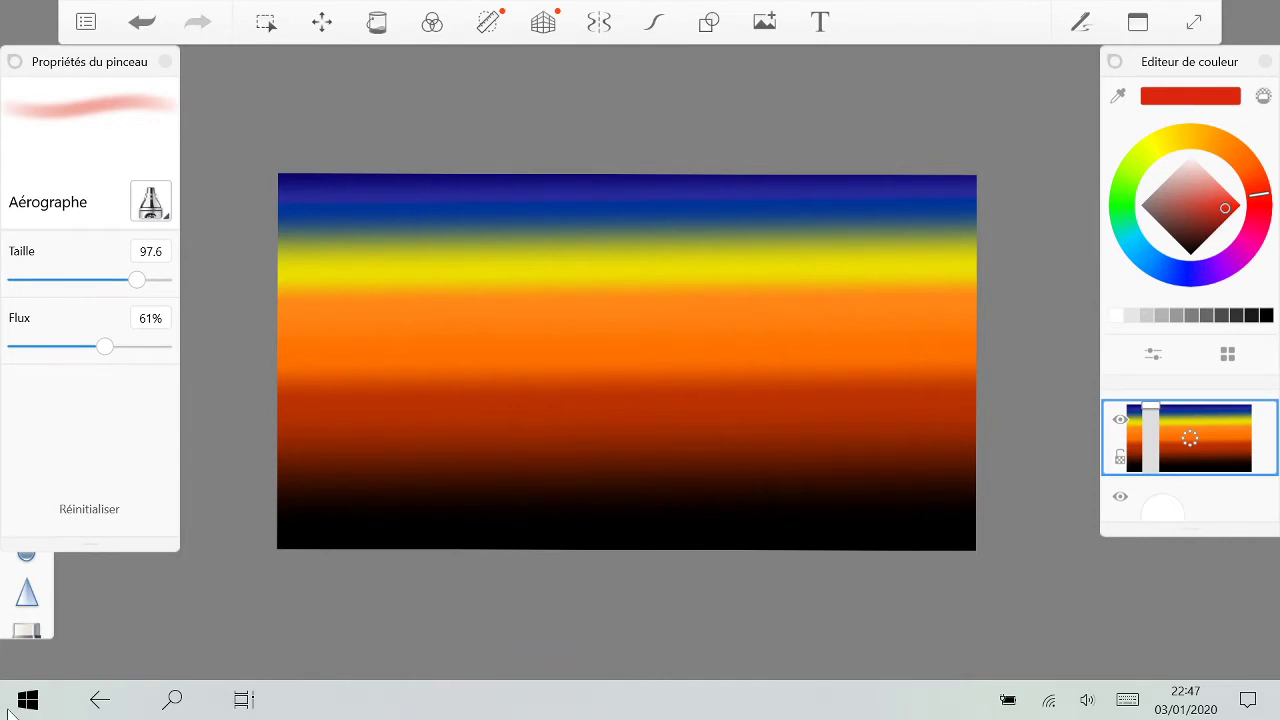
Step: Add an empty layer above the gradient layer and lock the transparency of both layers
left_click(1190, 438)
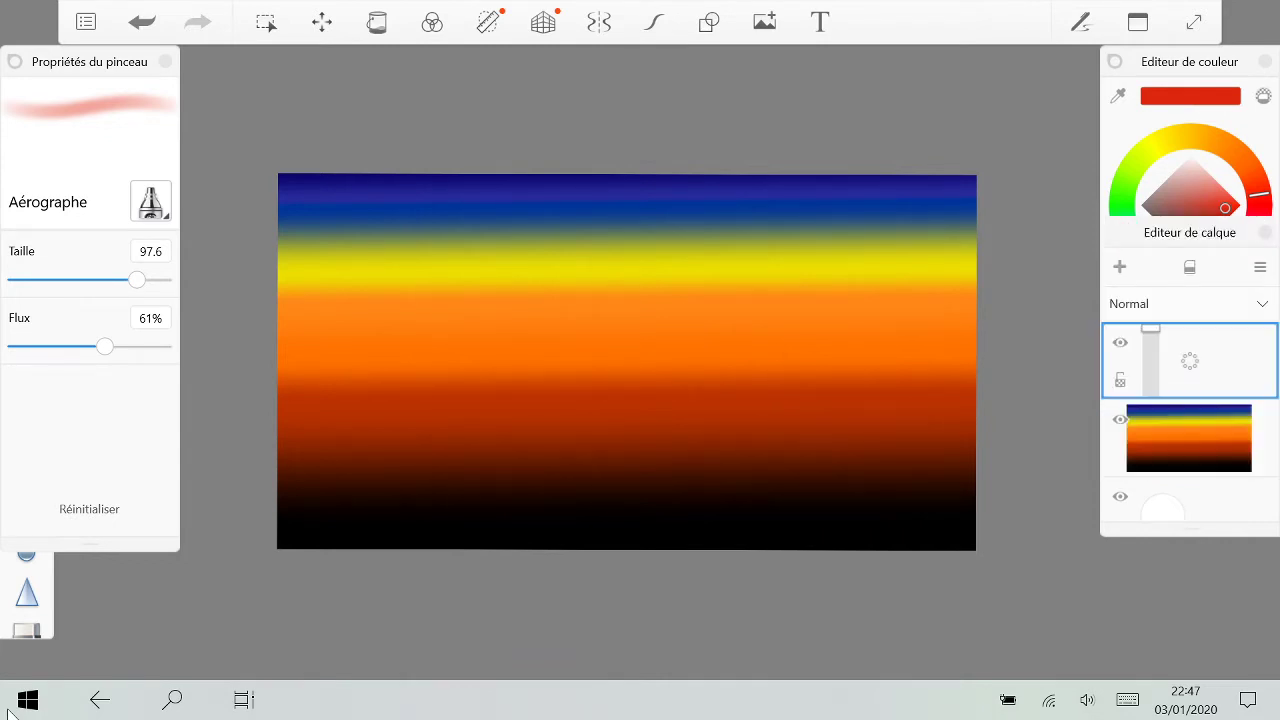
left_click(1190, 438)
left_click(1138, 22)
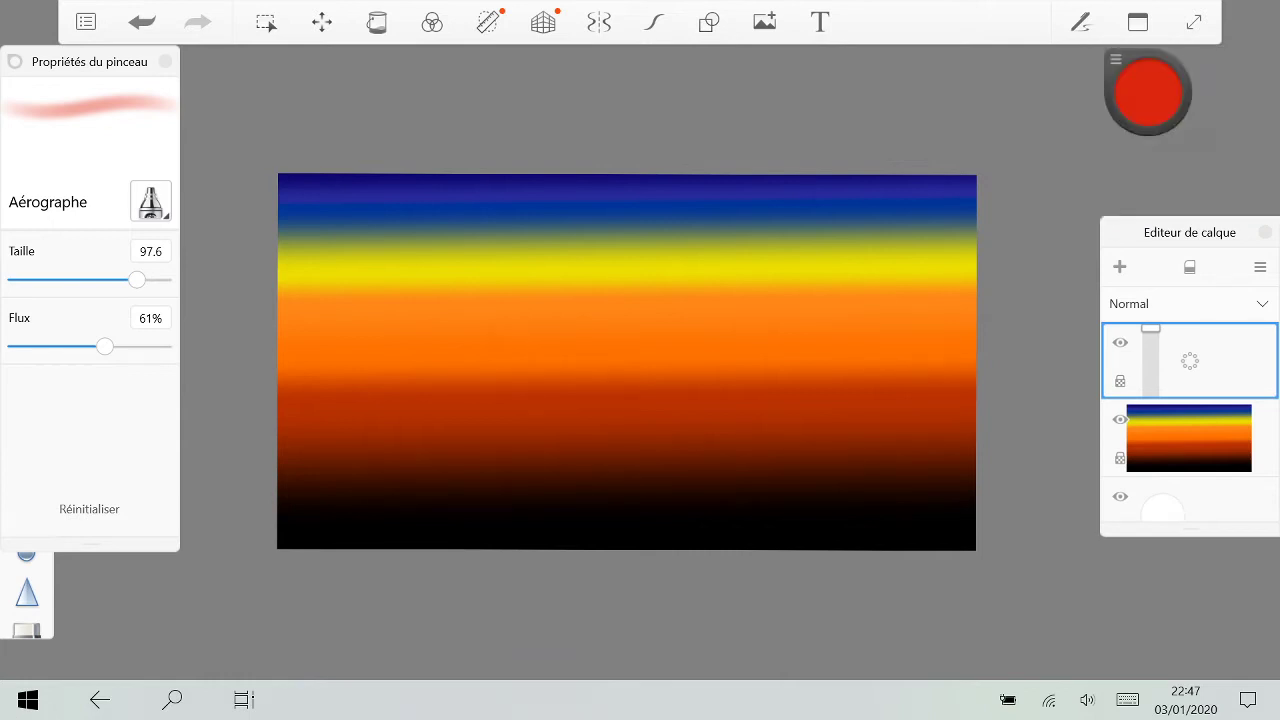
Step: Pick the Copic colour 110 Special Black from the illustration set and switch to the ballpoint pen
left_click(1117, 289)
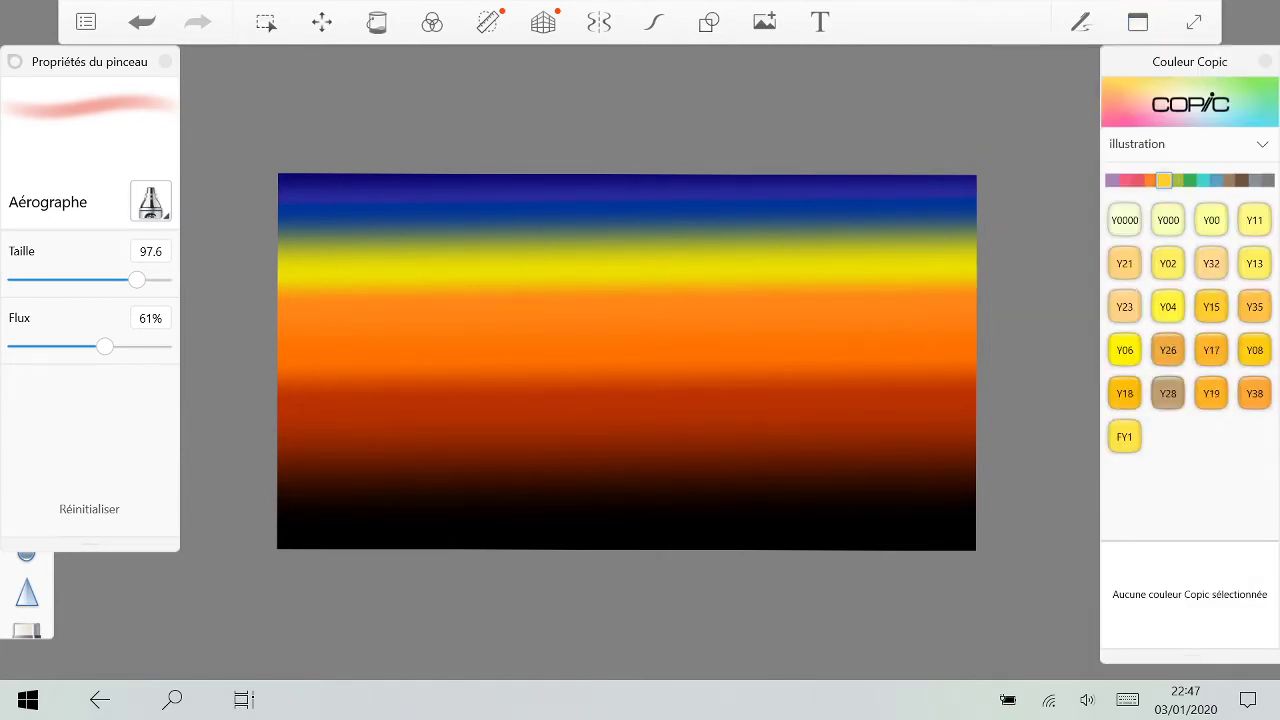
left_click(1124, 393)
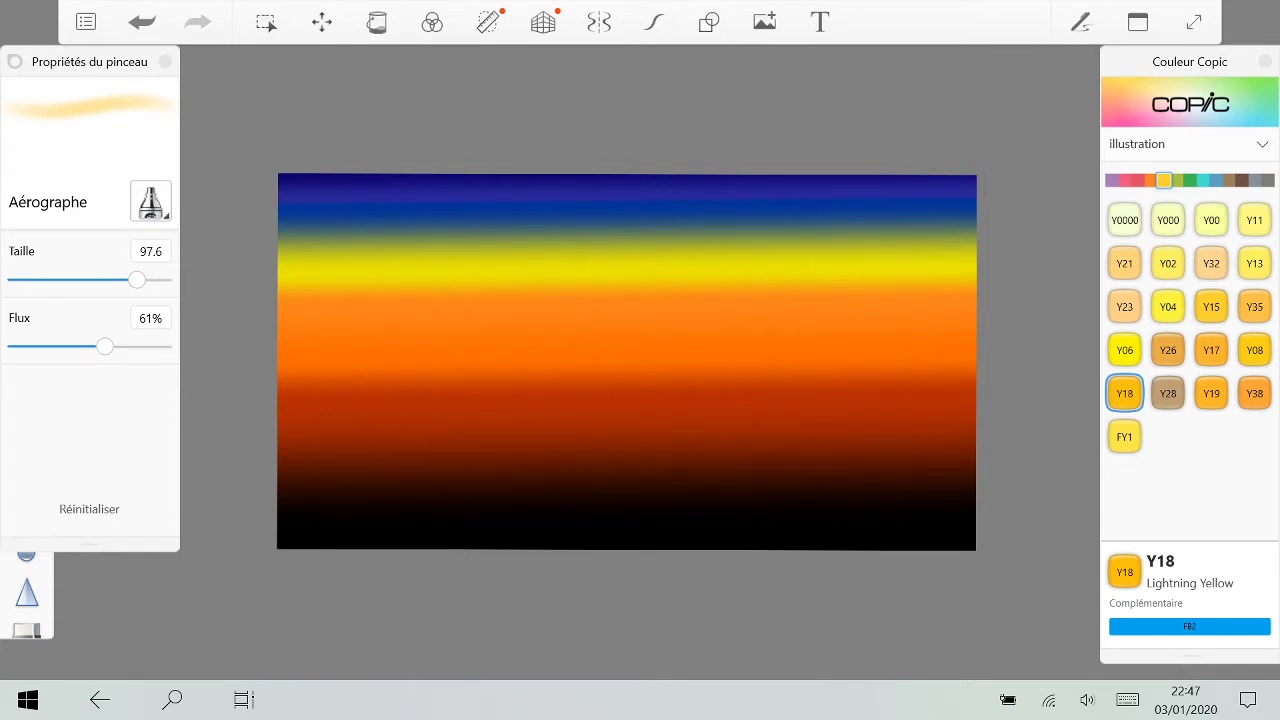
left_click(15, 62)
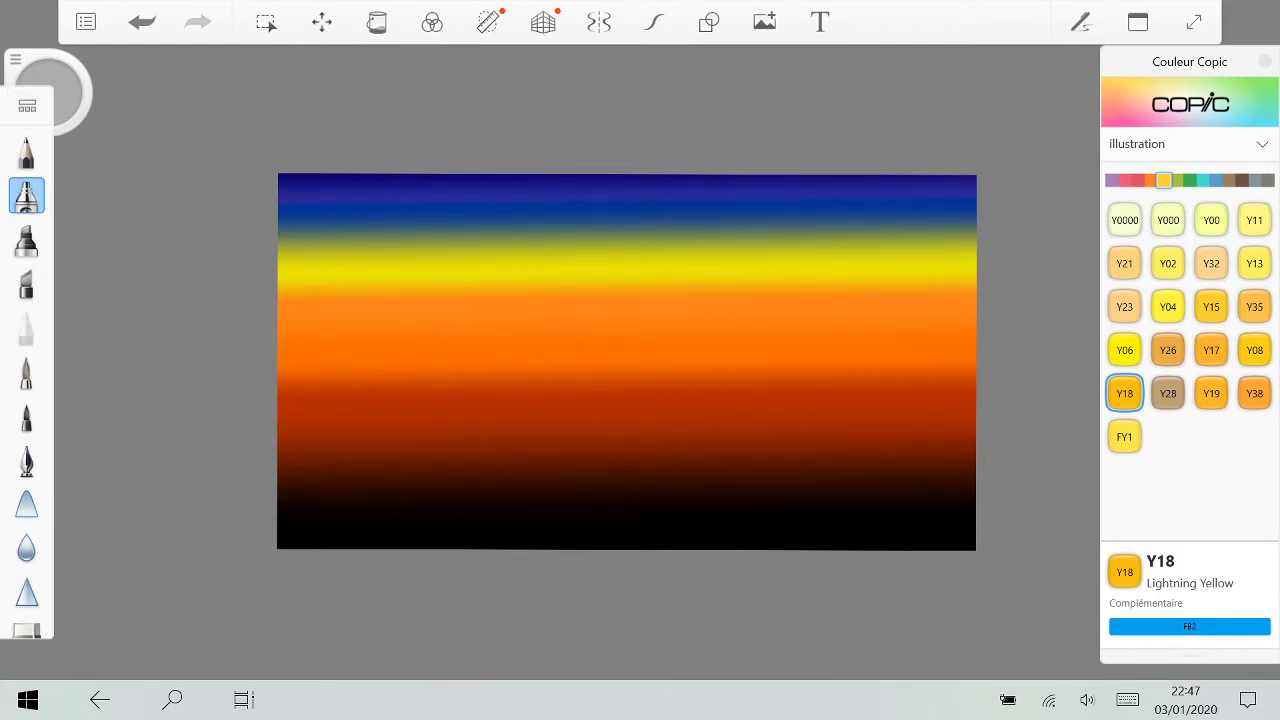
left_click(1241, 180)
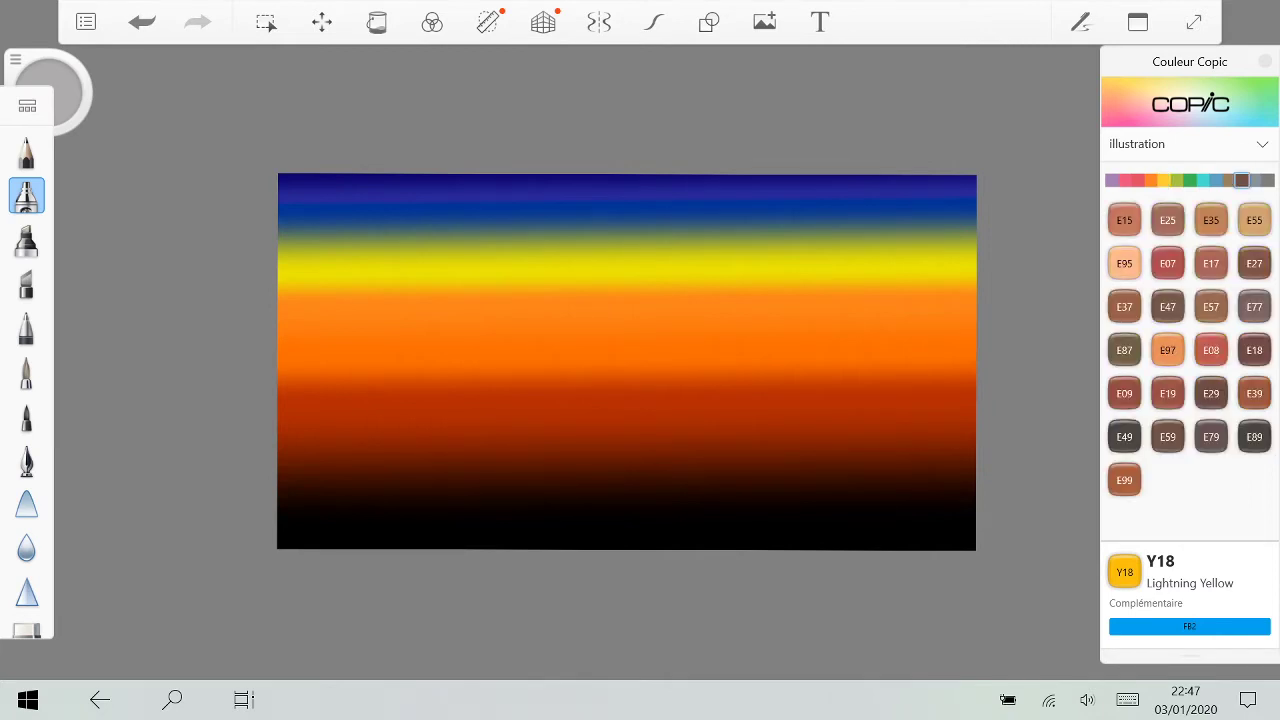
left_click(1255, 180)
left_click(1168, 480)
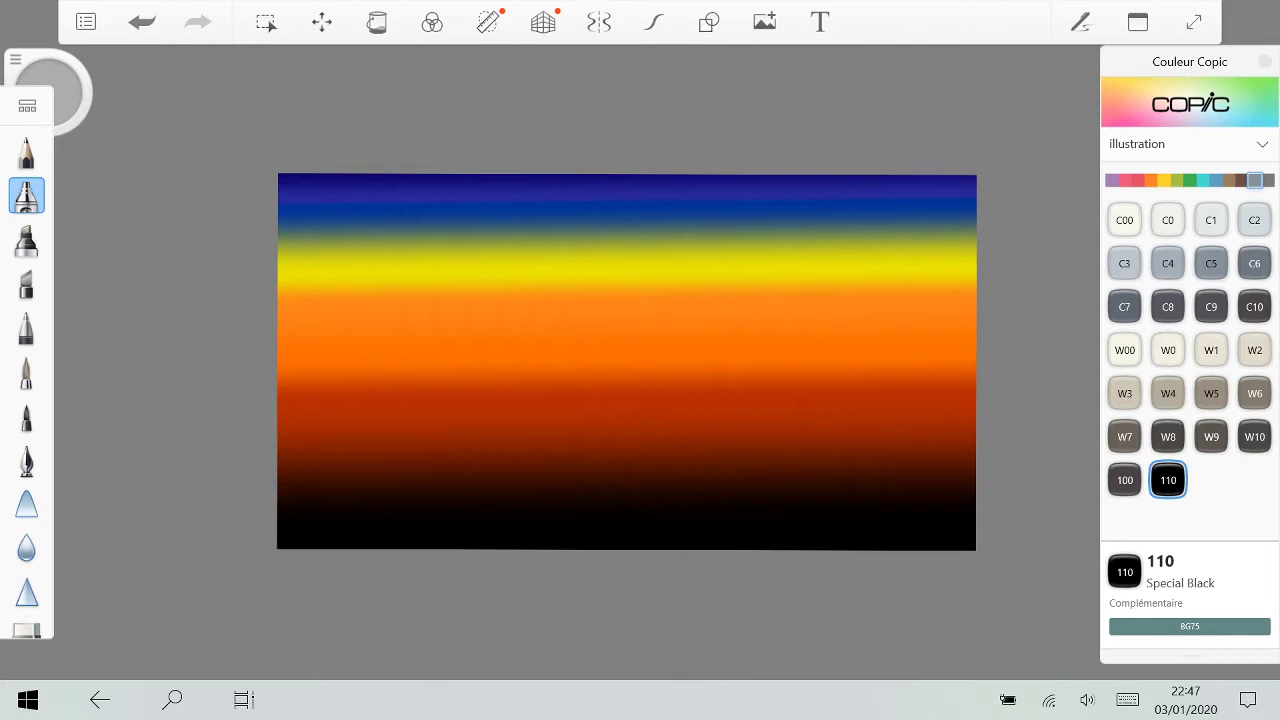
left_click(27, 328)
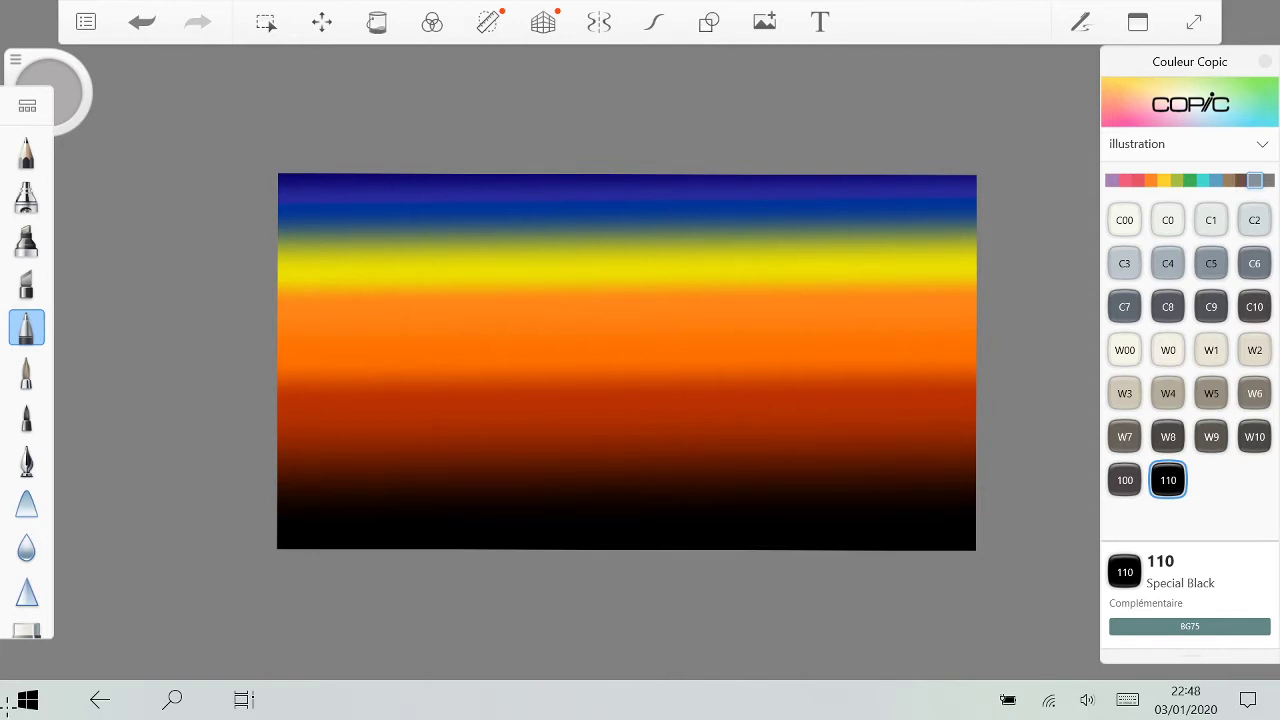
left_click(1265, 62)
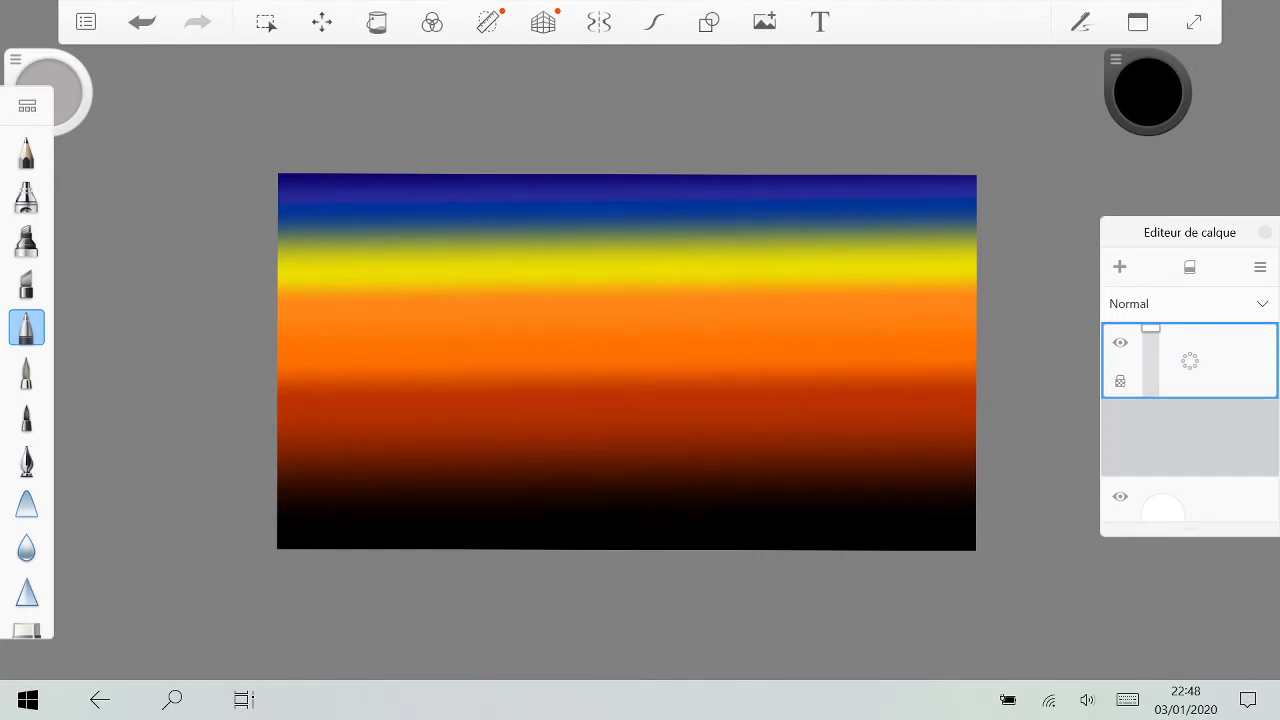
Step: Add another empty layer with unlocked transparency directly above the gradient layer
scroll(1190, 420, "up", 1)
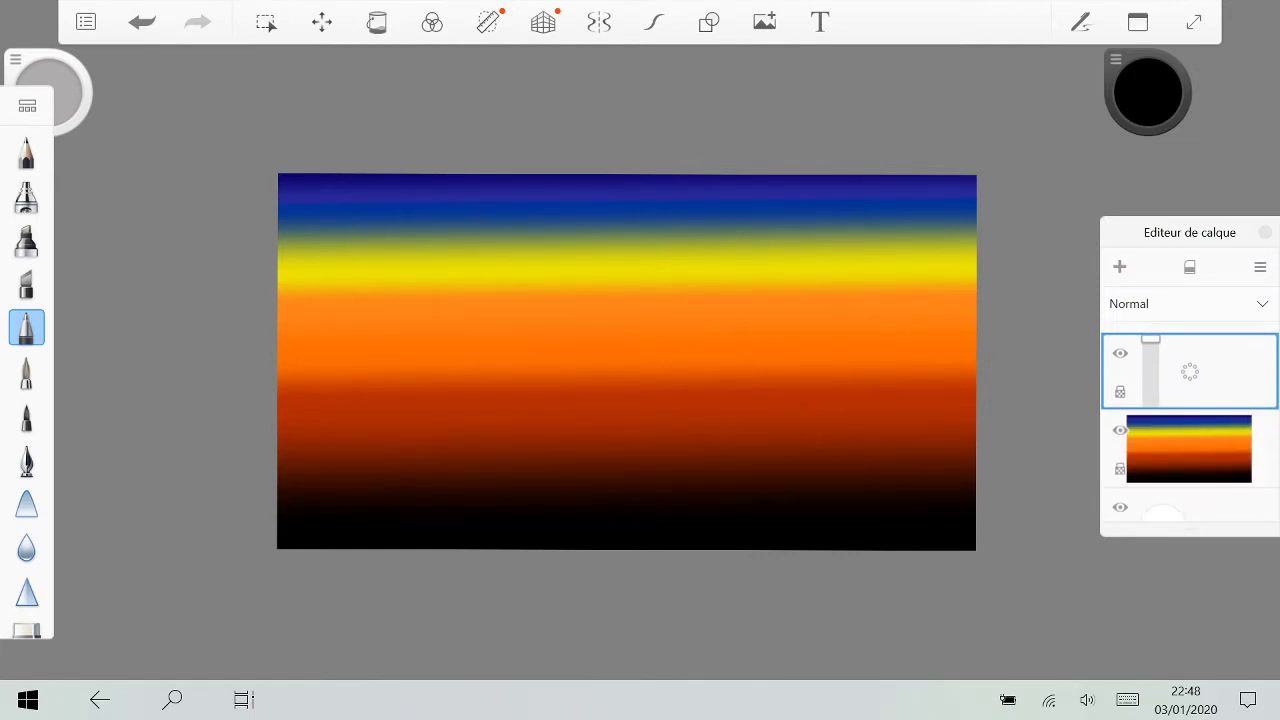
scroll(1190, 420, "down", 1)
scroll(1190, 420, "up", 1)
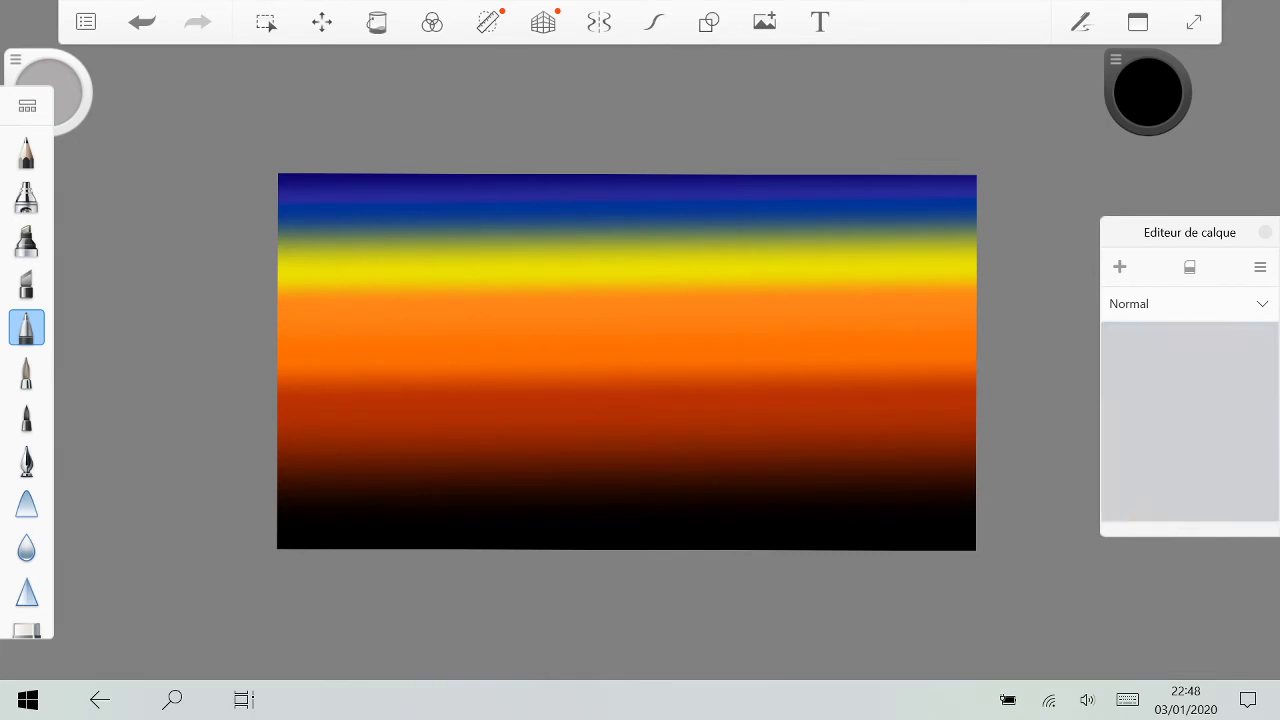
left_click_drag(1190, 361, 1199, 429)
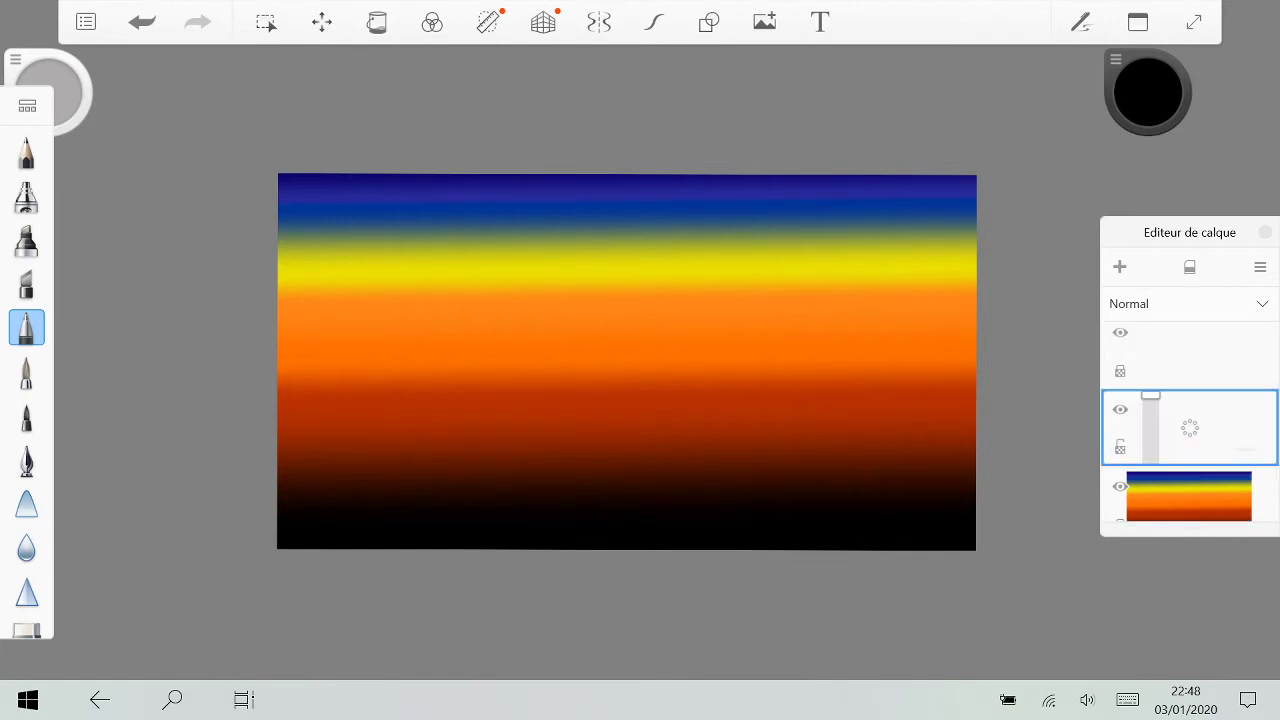
mouse_move(1150, 396)
left_mouse_down()
mouse_move(1150, 433)
mouse_move(1150, 396)
left_mouse_up()
Step: Try a freehand black outline stroke across the middle of the gradient, and undo it
mouse_move(277, 343)
left_mouse_down()
mouse_move(352, 292)
mouse_move(484, 280)
mouse_move(622, 360)
left_mouse_up()
key("ctrl+z")
left_click(66, 88)
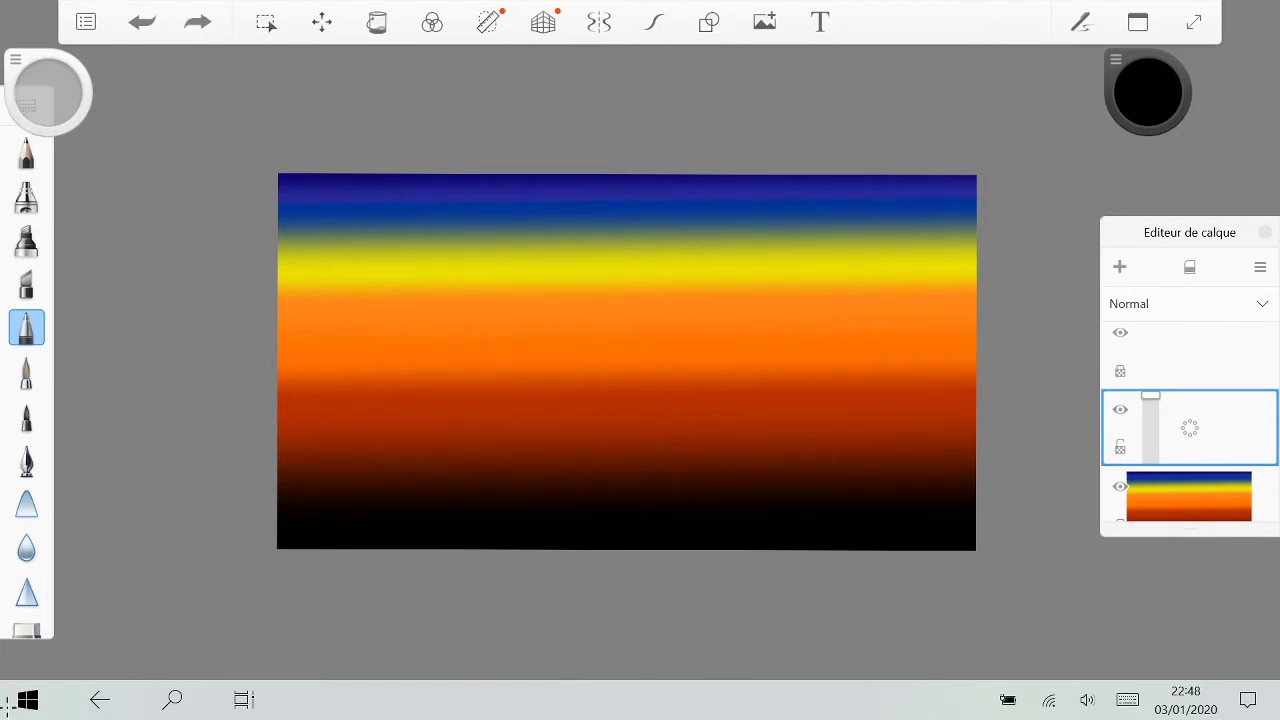
left_click_drag(270, 345, 277, 342)
Step: Set the ballpoint pen size to 4.0, and try a freehand hill stroke from the canvas's left edge, undoing it
left_click(26, 327)
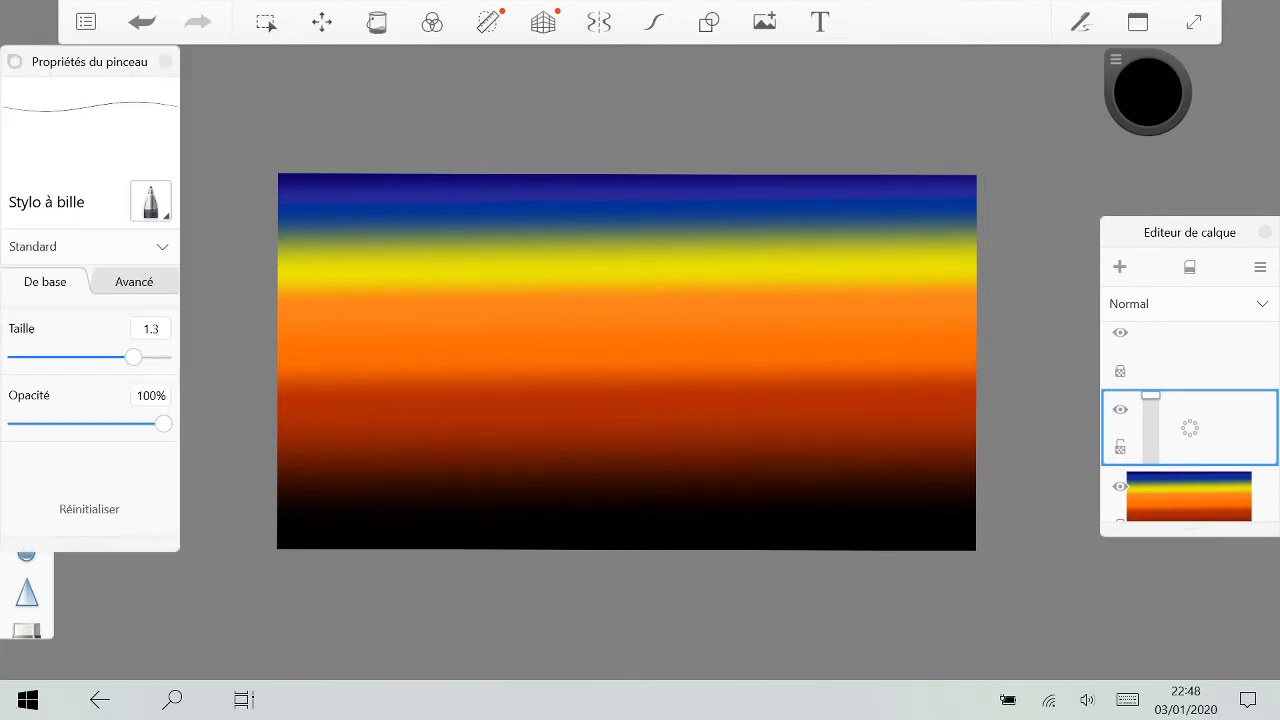
left_click_drag(133, 357, 163, 357)
mouse_move(277, 348)
left_mouse_down()
mouse_move(326, 294)
mouse_move(454, 268)
left_mouse_up()
key("ctrl+z")
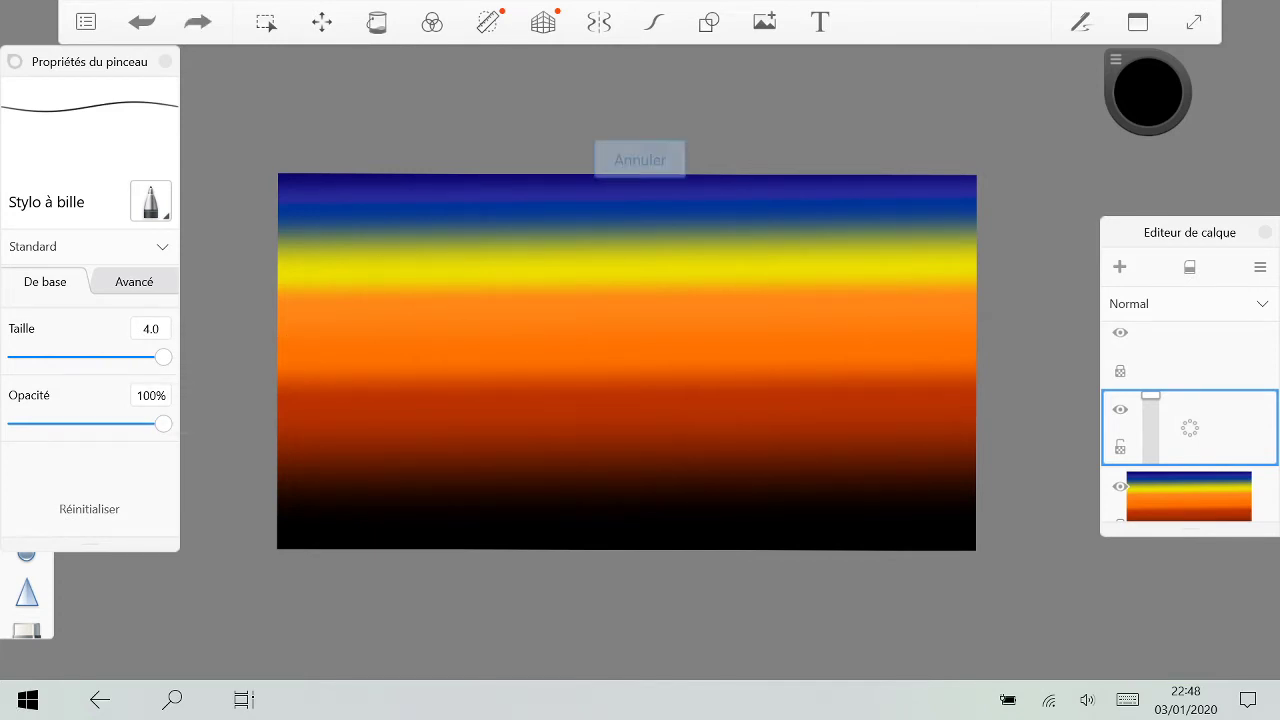
Step: Turn on Predictive Stroke, draw a smooth hill outline across the full canvas width, and try a second hill outline, undoing it
left_click(654, 22)
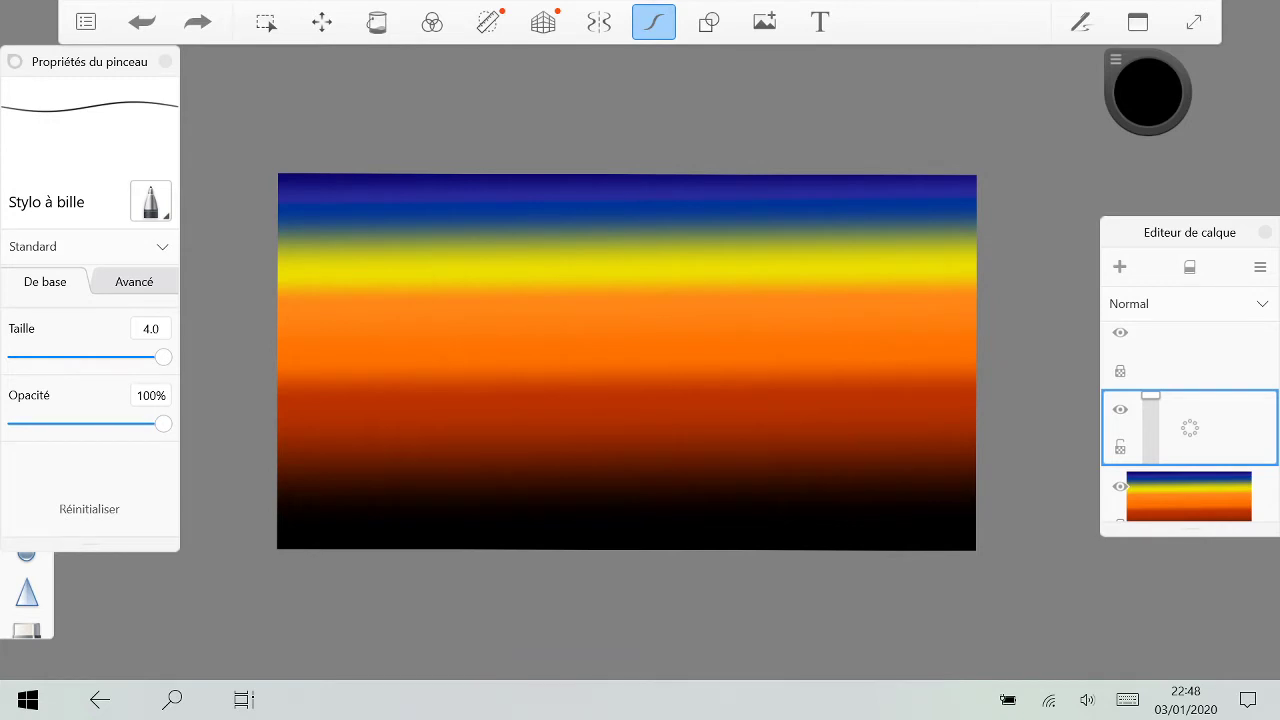
mouse_move(278, 357)
left_mouse_down()
mouse_move(420, 242)
mouse_move(975, 390)
left_mouse_up()
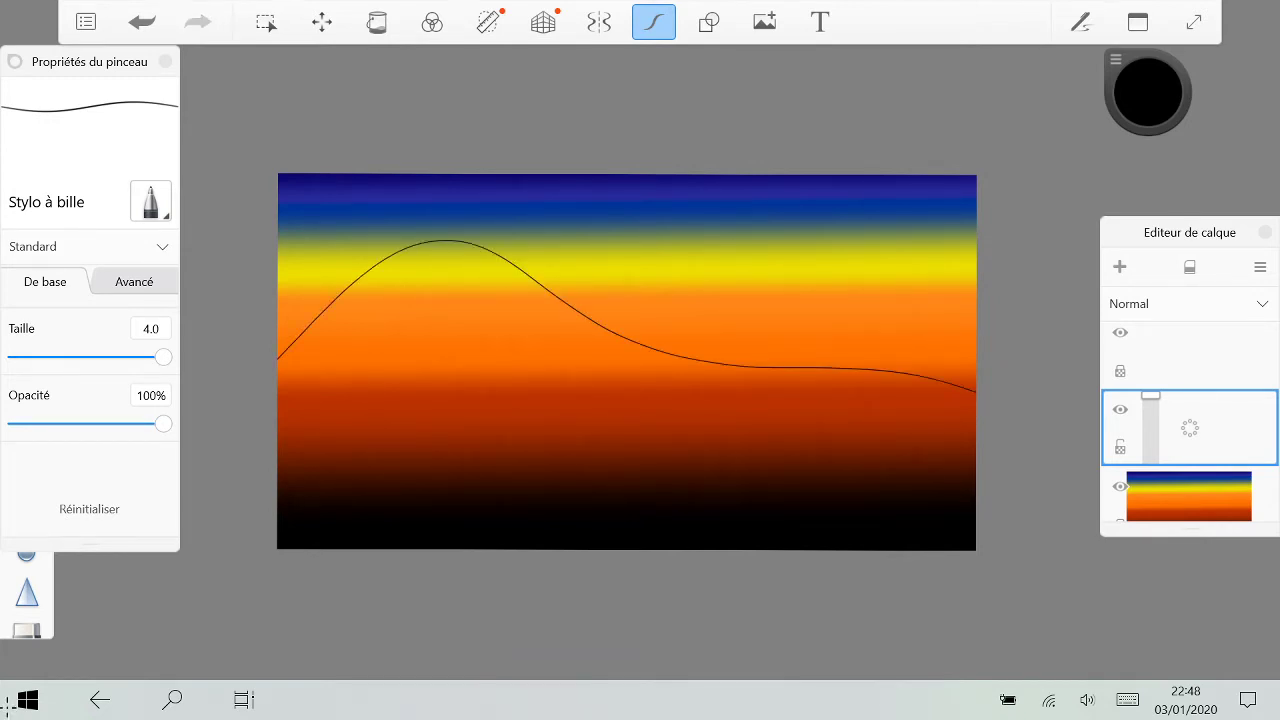
left_click_drag(514, 392, 978, 275)
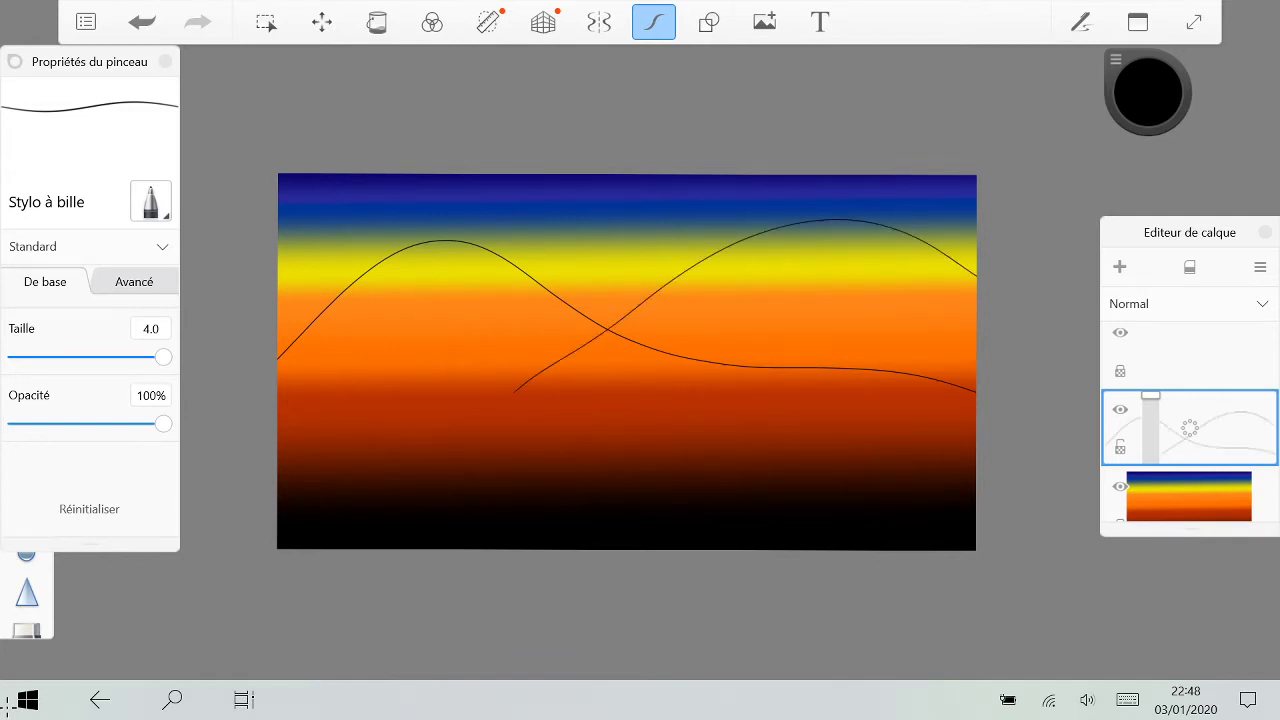
key("ctrl+z")
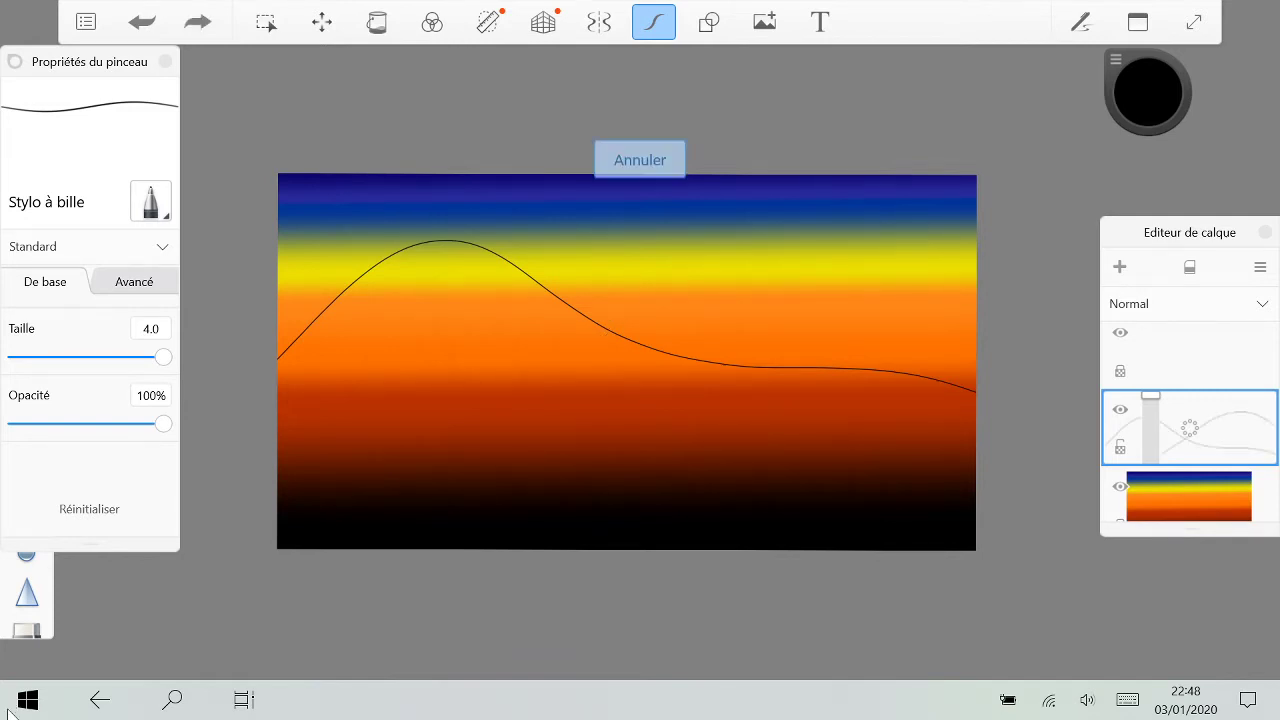
Step: Draw a lower hill outline over the right half of the canvas and a slope rising to the right edge
left_click_drag(584, 418, 975, 392)
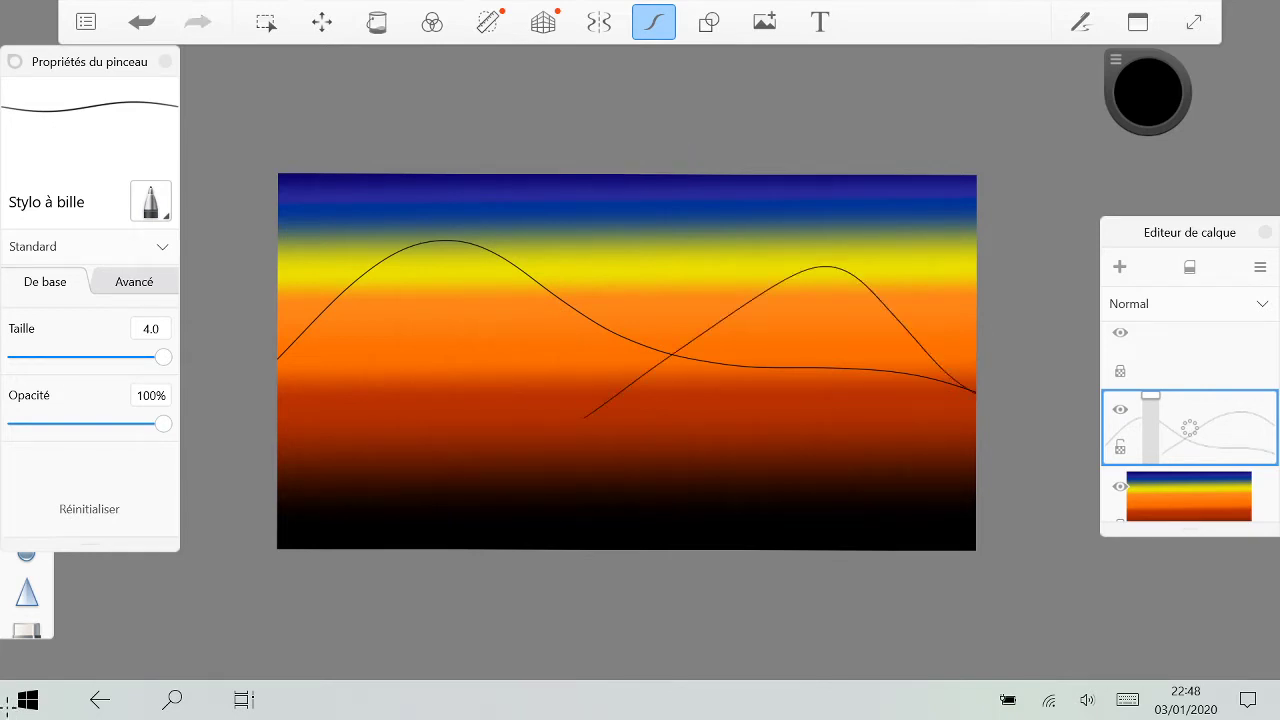
left_click_drag(908, 303, 947, 263)
key("ctrl+z")
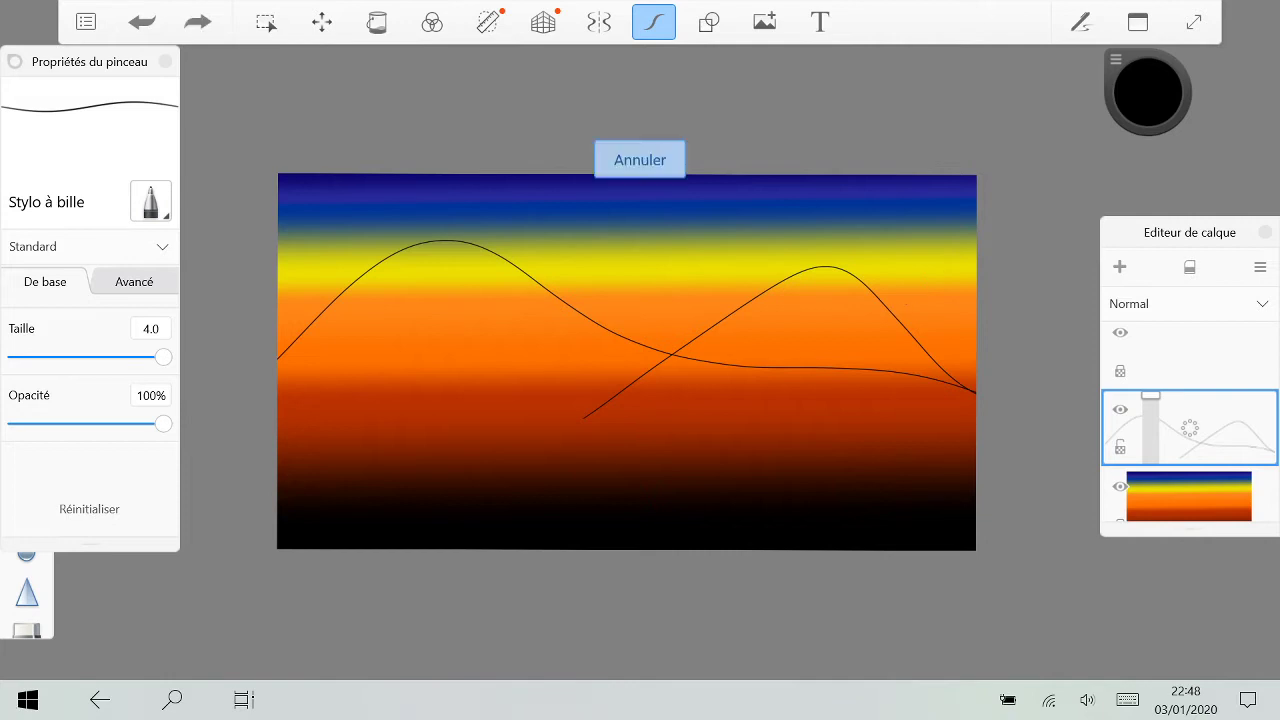
left_click_drag(806, 432, 977, 254)
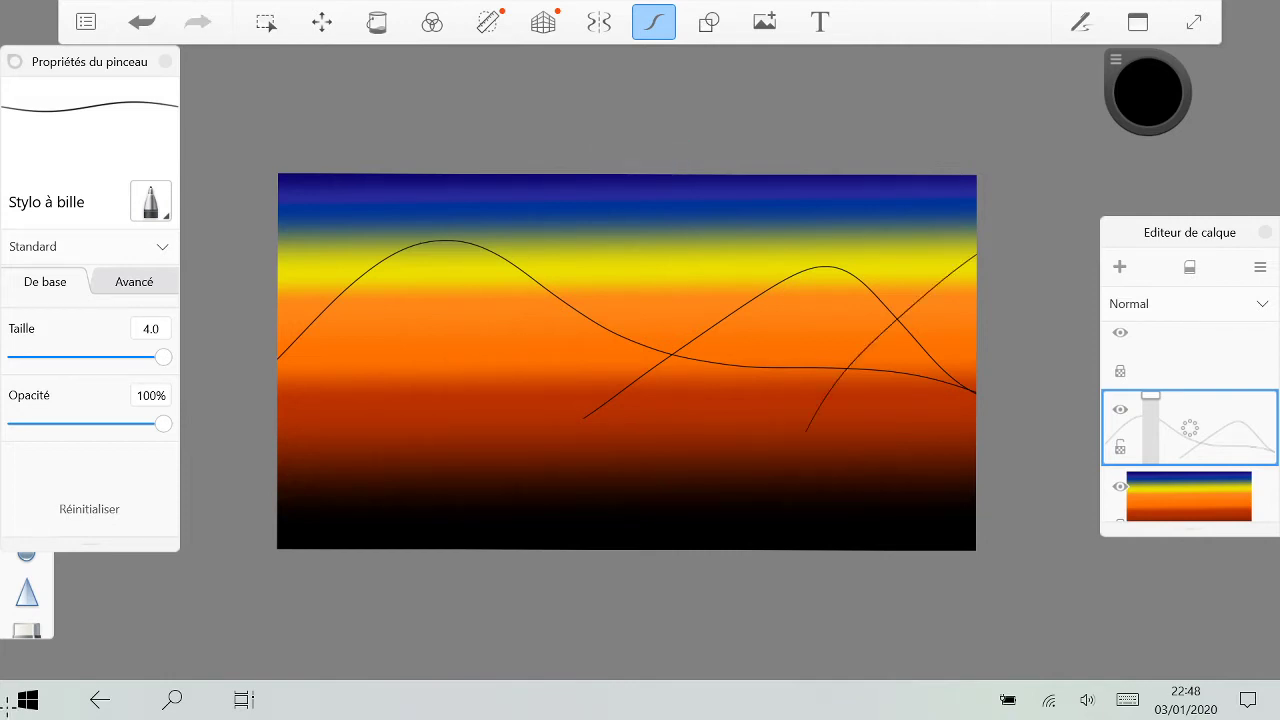
Step: Erase the tail of the second hill's outline below its crossing with the first hill's curve
left_click(165, 61)
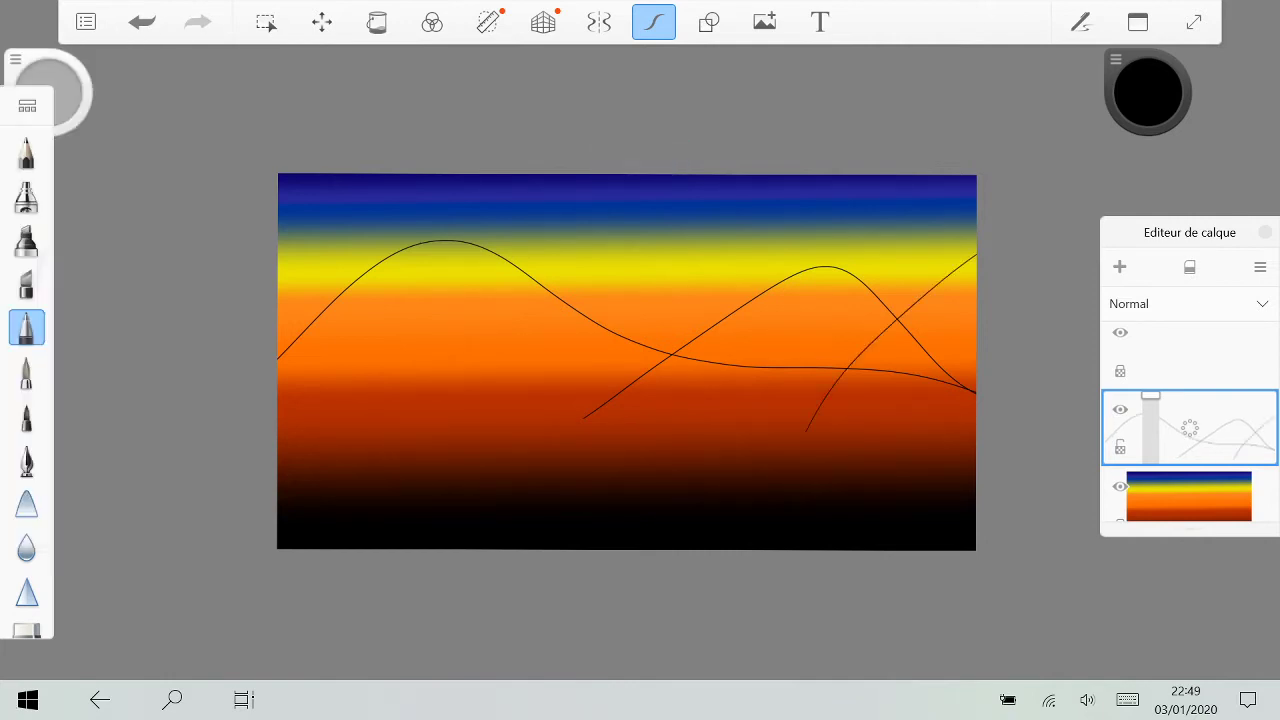
left_click(27, 629)
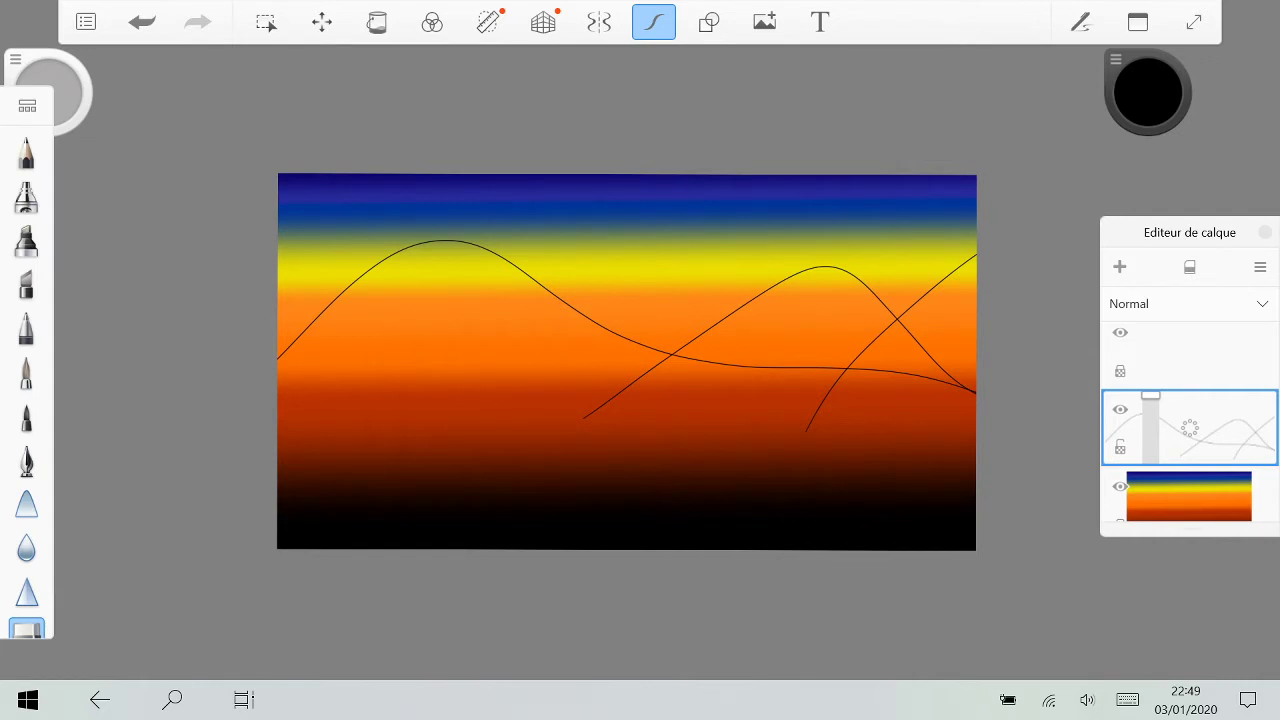
left_click_drag(584, 418, 627, 386)
Step: Delete the layer holding the hill outlines and add a new empty layer above the gradient layer
left_click_drag(1190, 428, 1248, 437)
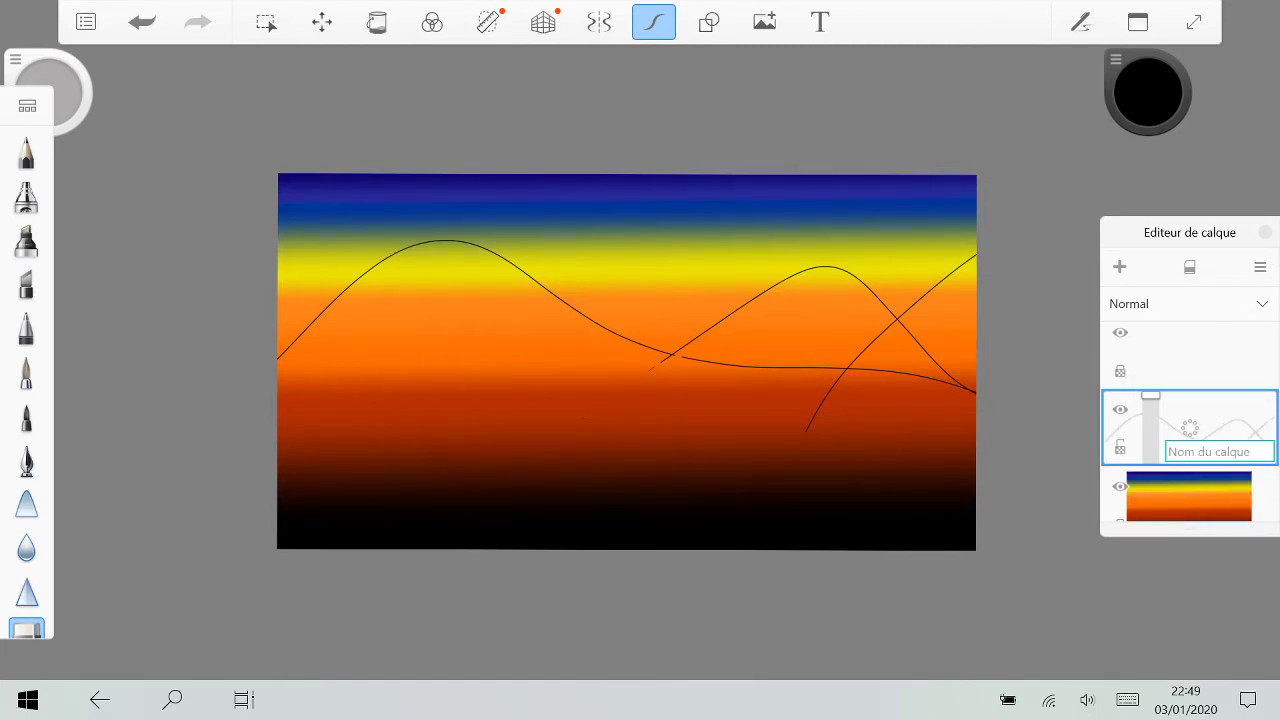
key("Escape")
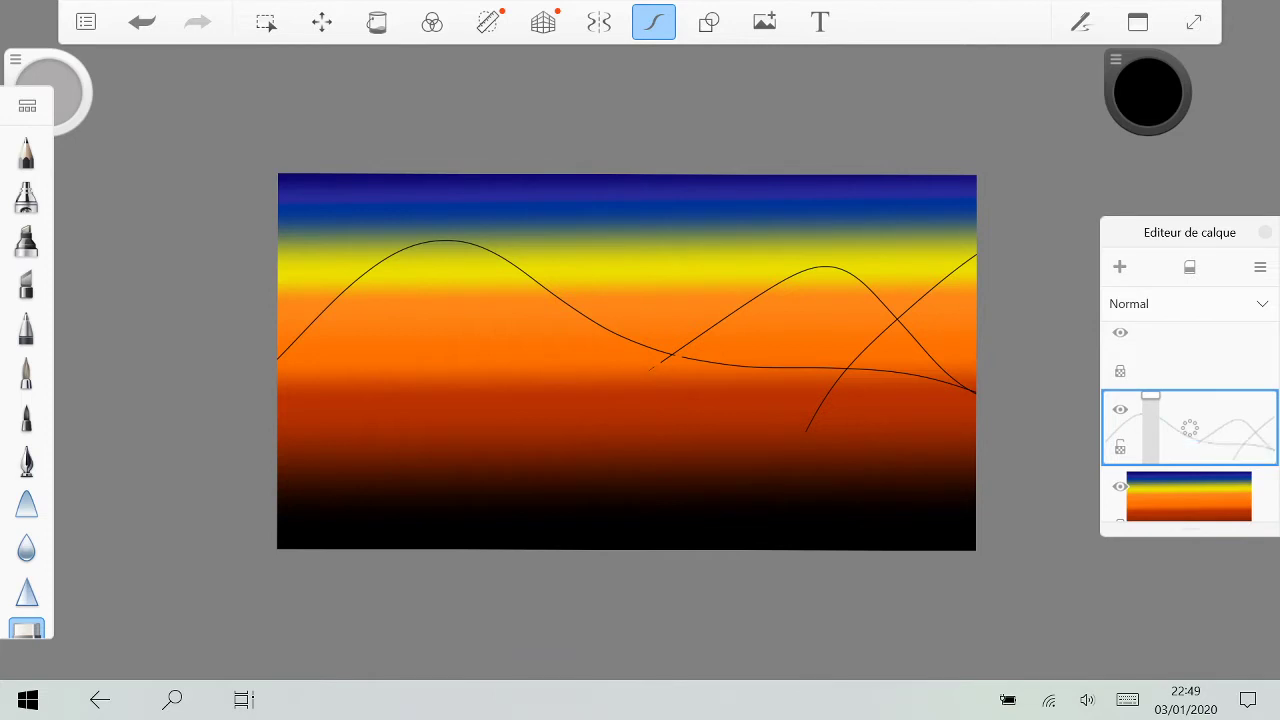
left_click_drag(1190, 428, 1240, 390)
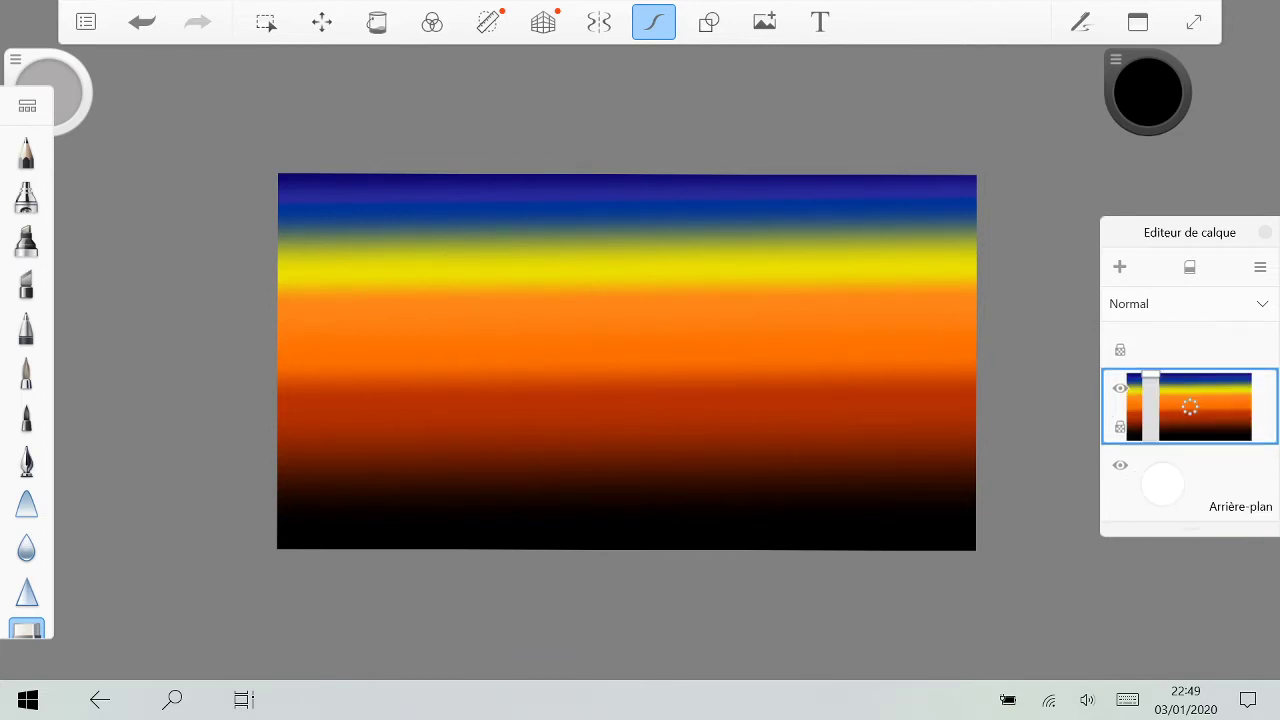
left_click(1120, 267)
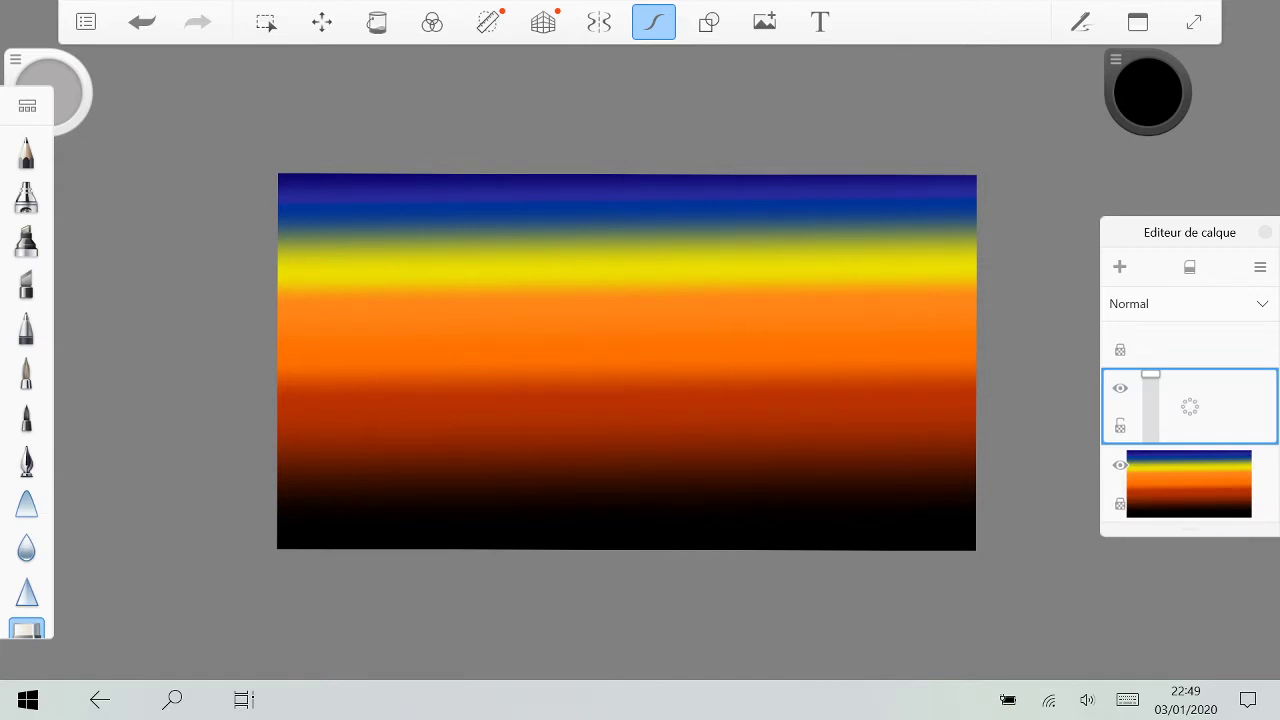
Step: Draw a low hill outline from the left edge with the ballpoint pen, and a taller hill outline starting from its right slope
left_click(26, 328)
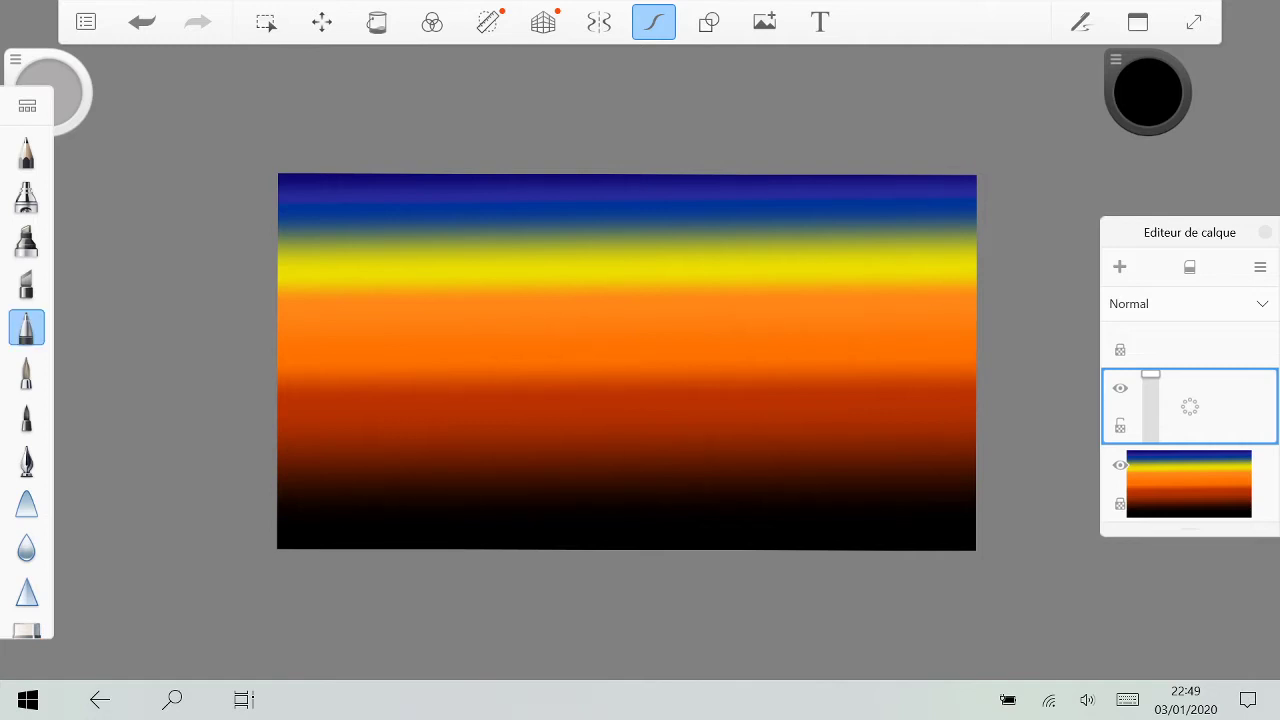
left_click_drag(278, 426, 410, 371)
left_click_drag(410, 371, 623, 486)
mouse_move(538, 444)
left_mouse_down()
mouse_move(633, 362)
mouse_move(766, 337)
mouse_move(900, 479)
left_mouse_up()
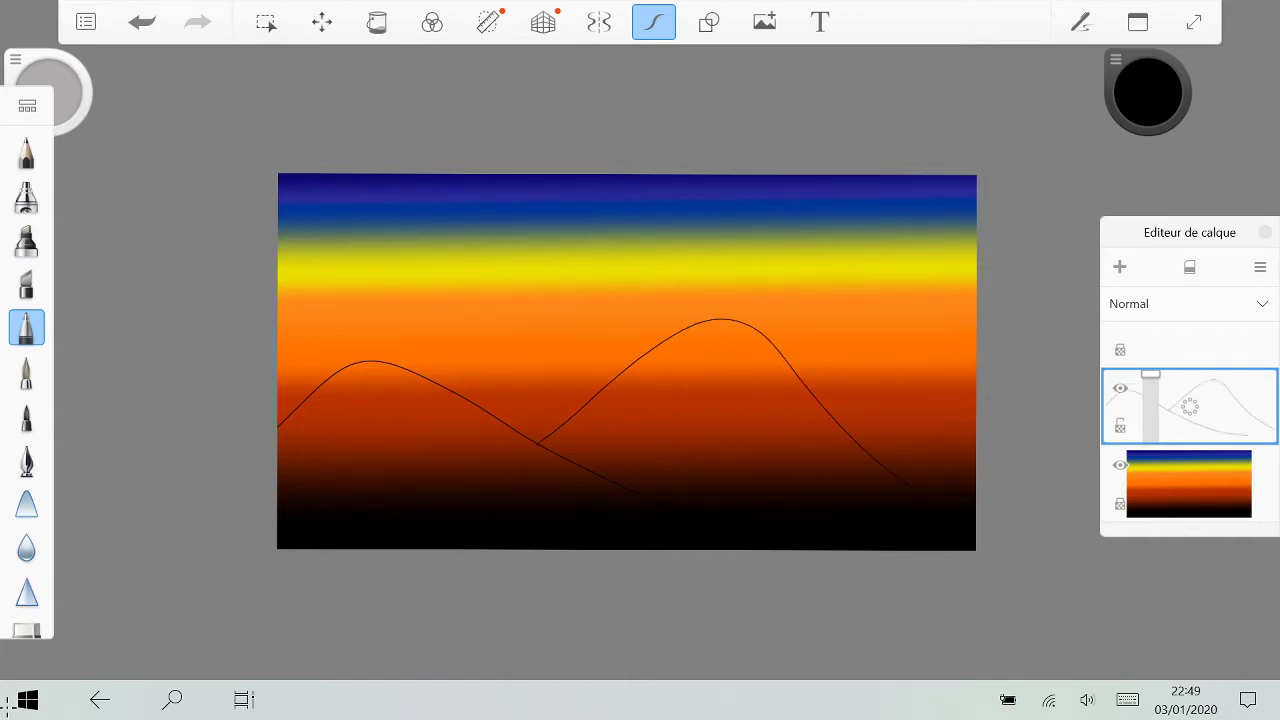
Step: Draw a third hill slope rising across the taller hill to the canvas's right edge, and choose the Marker brush
left_click_drag(745, 482, 978, 296)
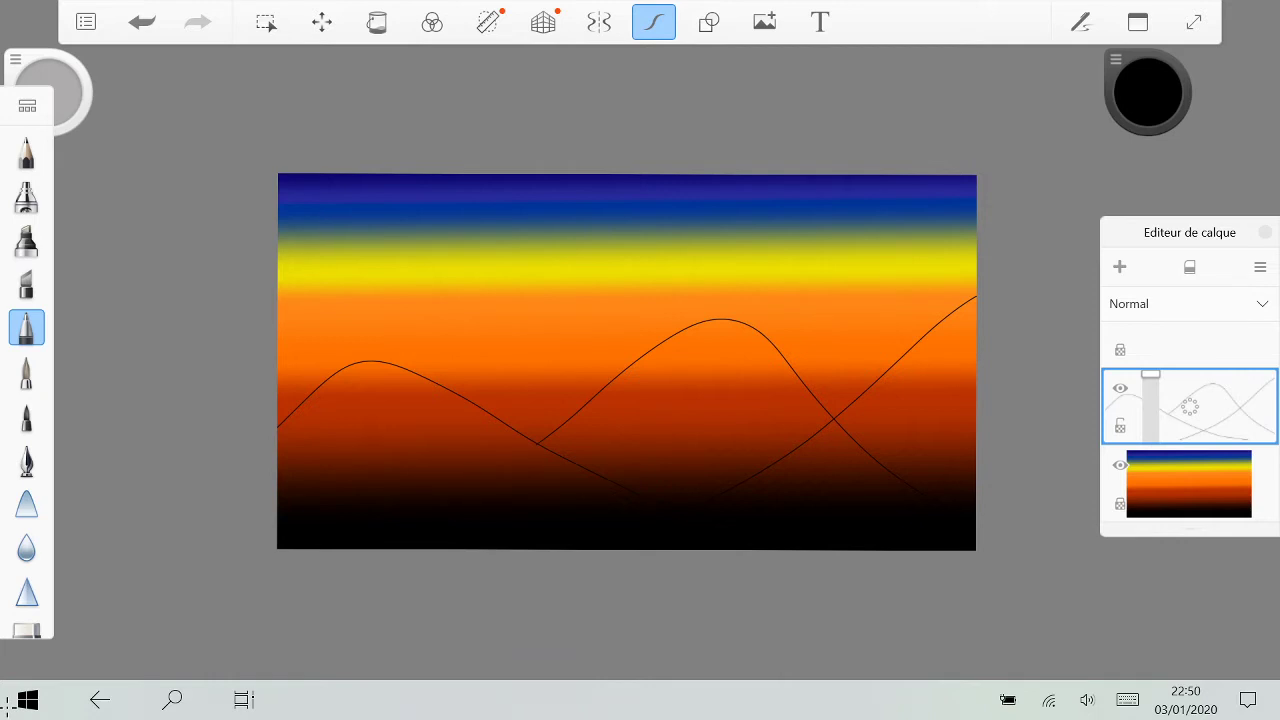
left_click(27, 460)
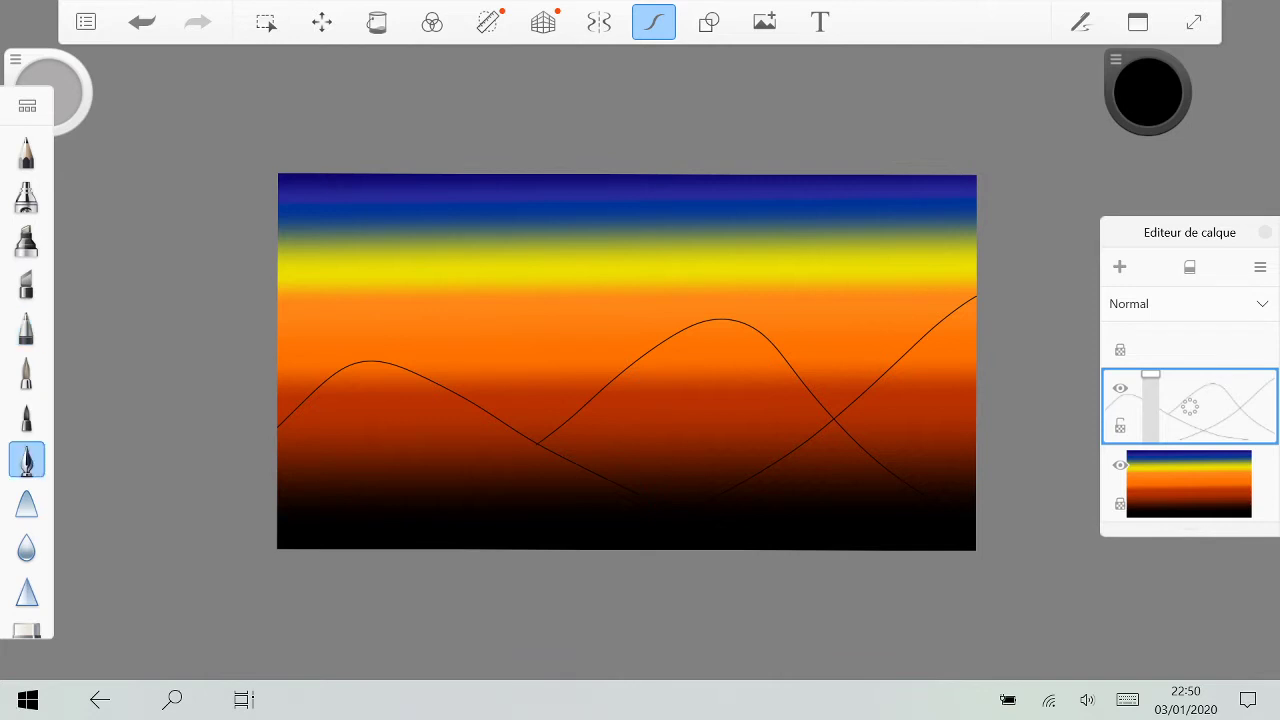
left_click(27, 328)
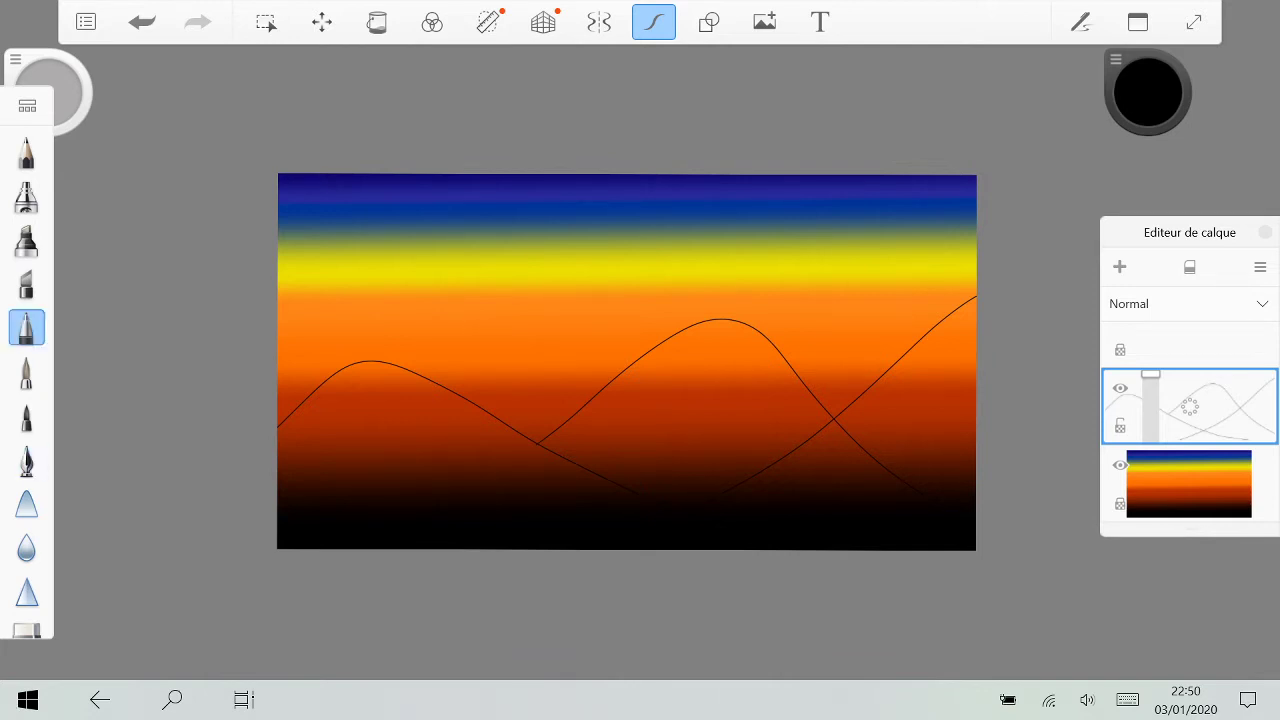
left_click(27, 284)
left_click(27, 240)
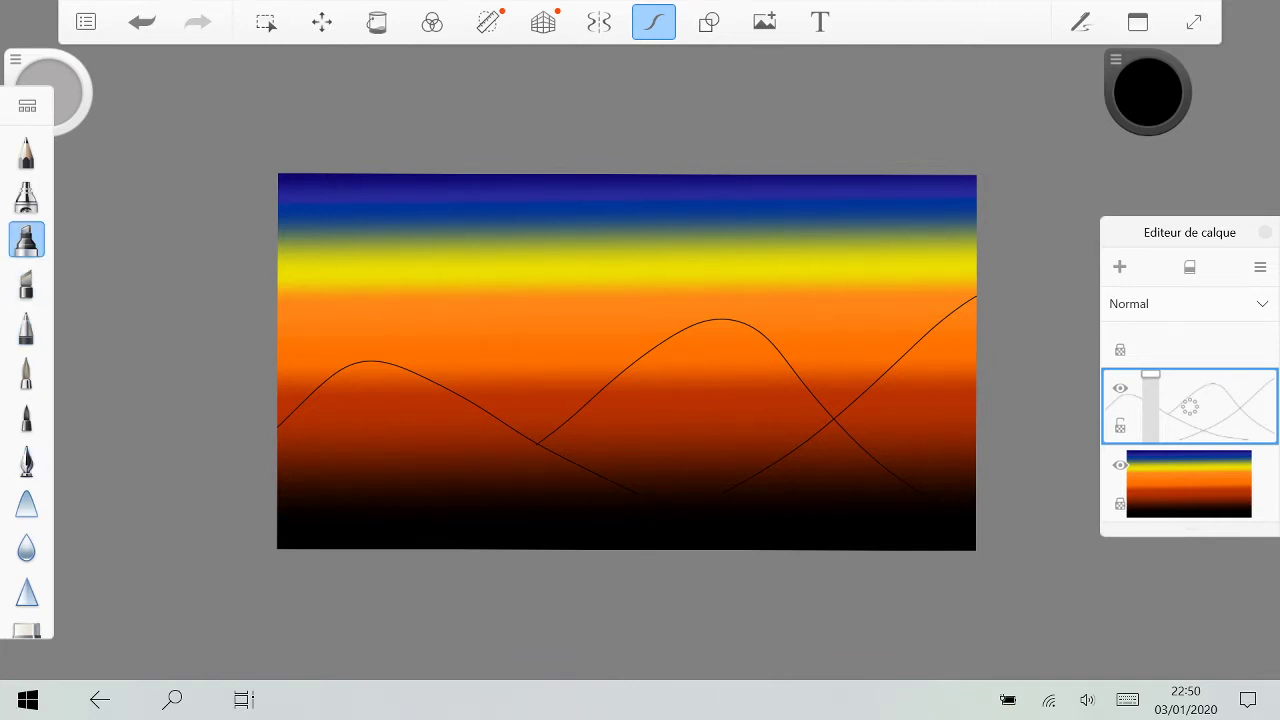
Step: Choose the Copic illustration colour Y15 Cadmium Yellow for the marker
left_click(1138, 22)
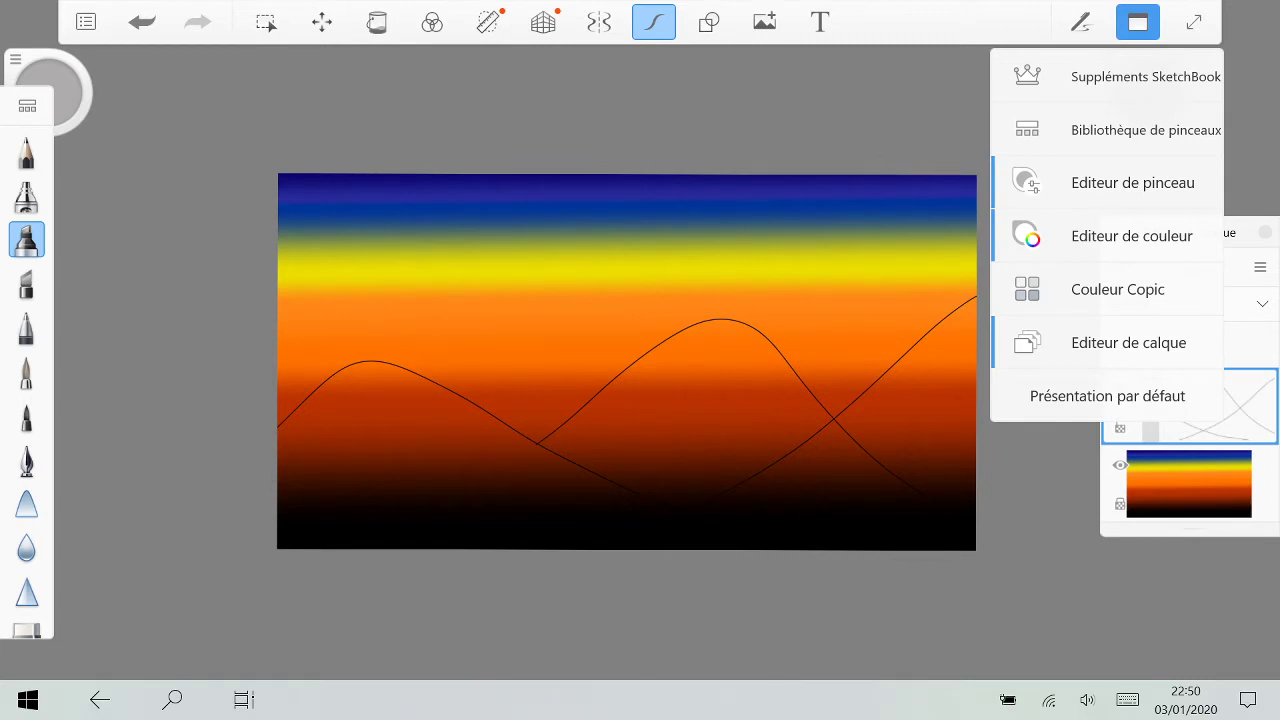
left_click(1117, 289)
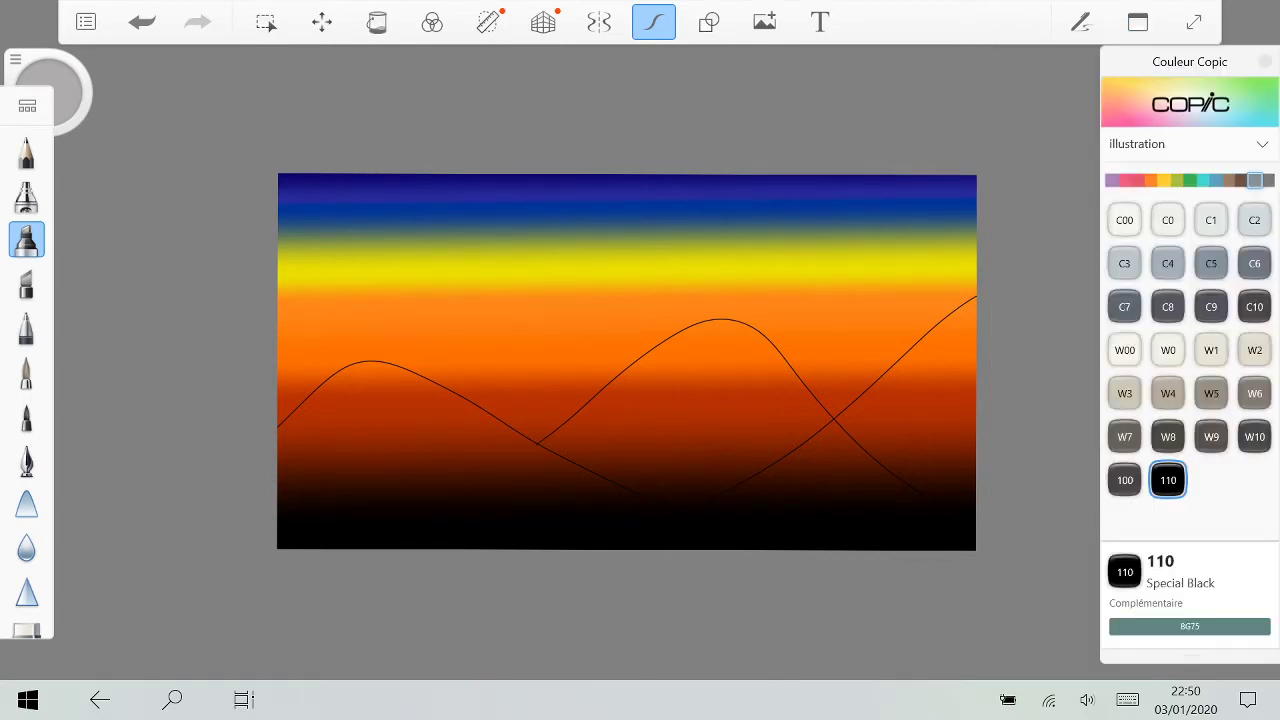
left_click(1124, 393)
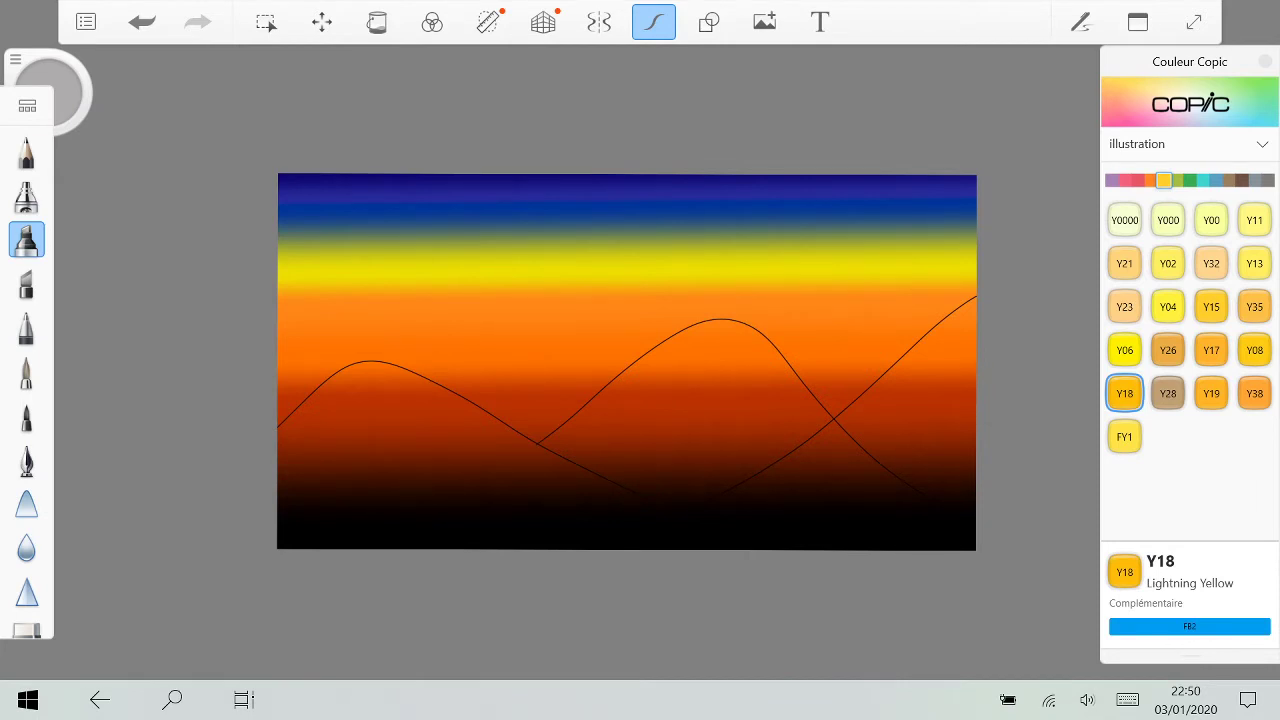
left_click(1211, 307)
left_click(1211, 350)
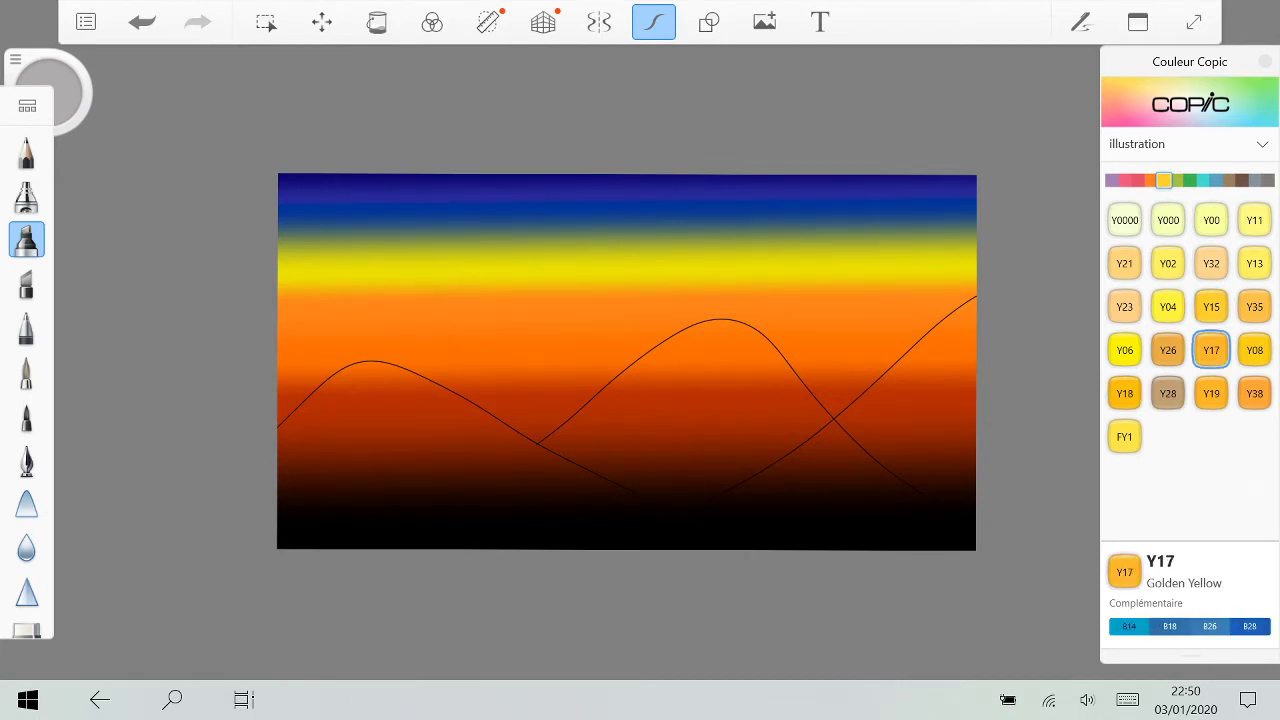
left_click(1255, 307)
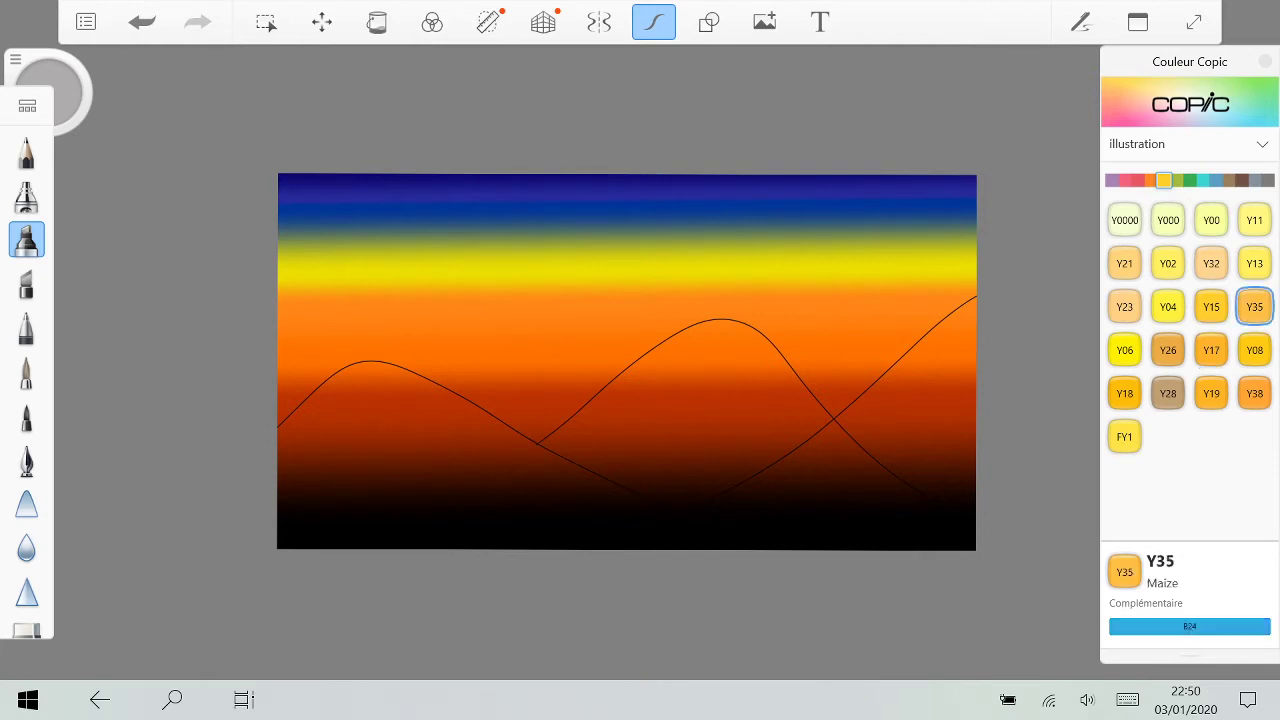
left_click(1255, 350)
left_click(1124, 393)
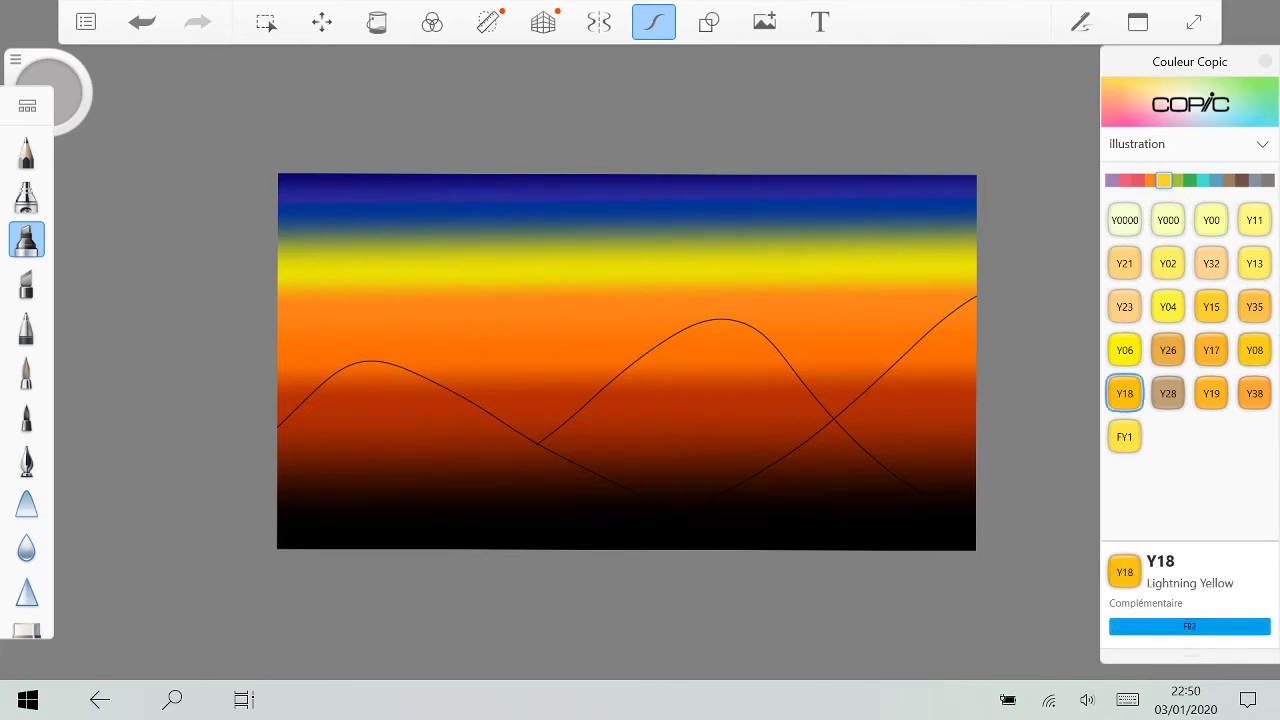
left_click(1168, 307)
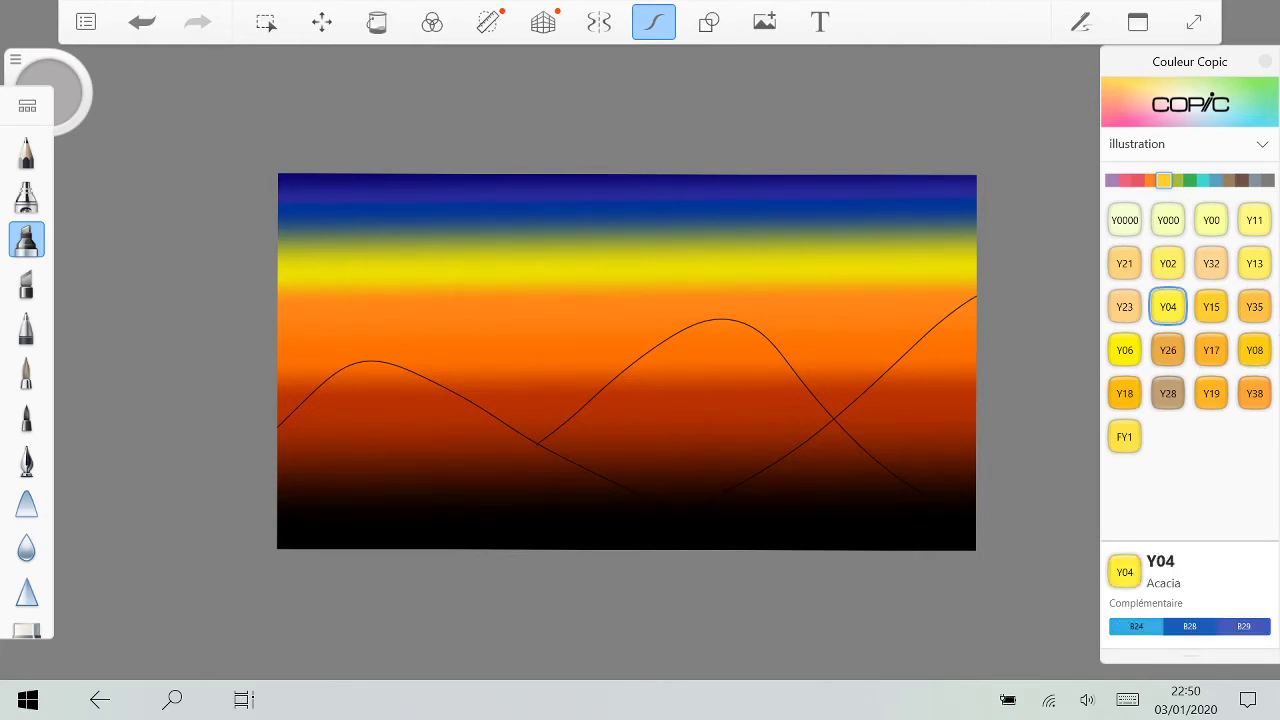
left_click(1211, 307)
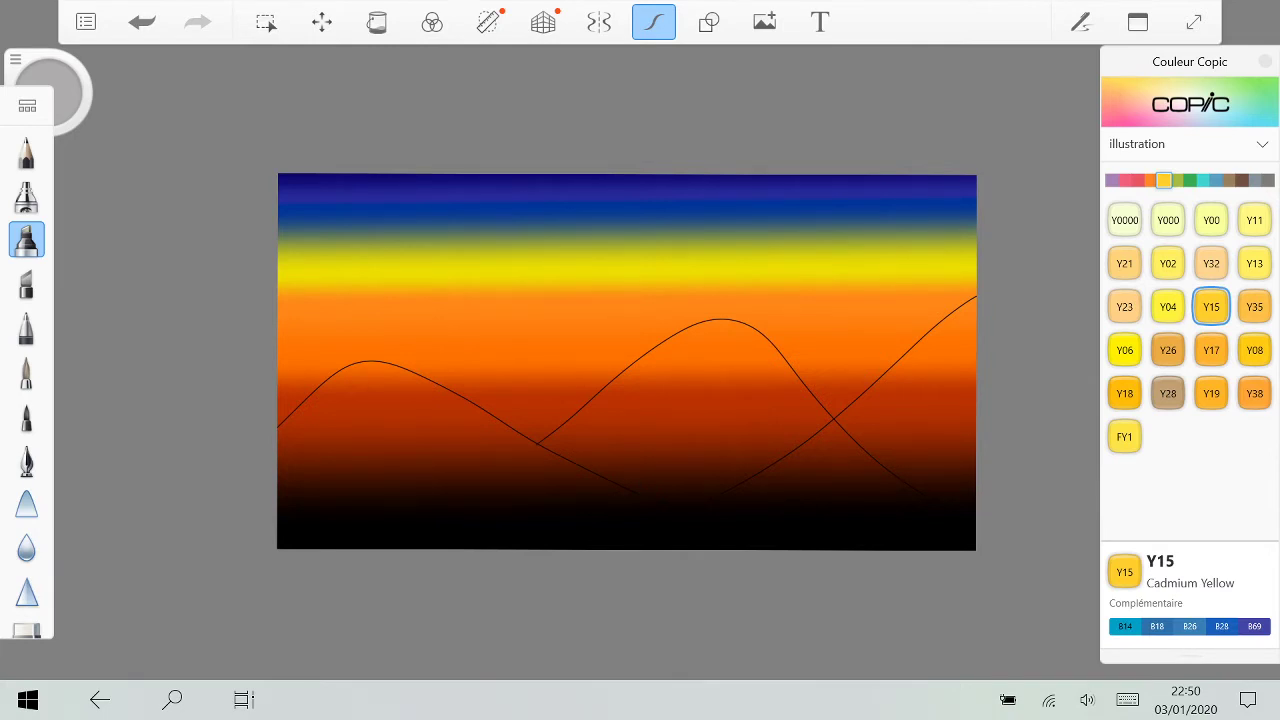
left_click(1211, 350)
left_click(1254, 350)
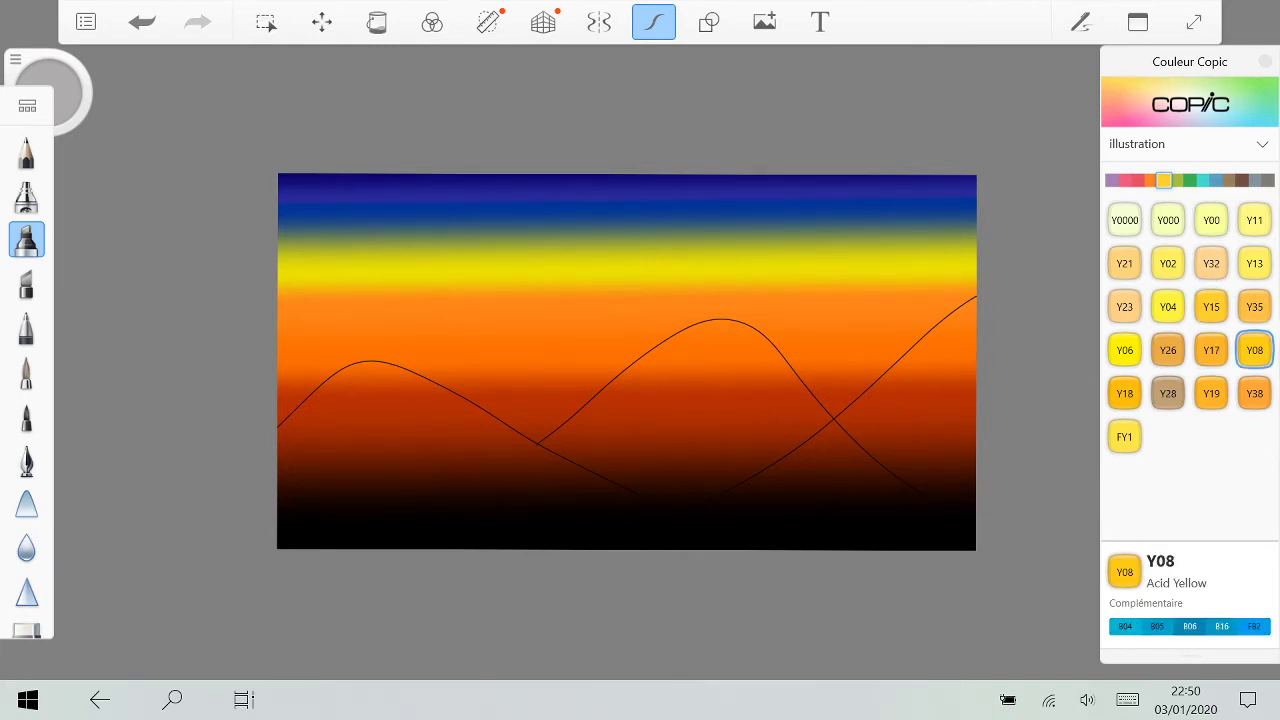
left_click(1254, 307)
left_click(1211, 307)
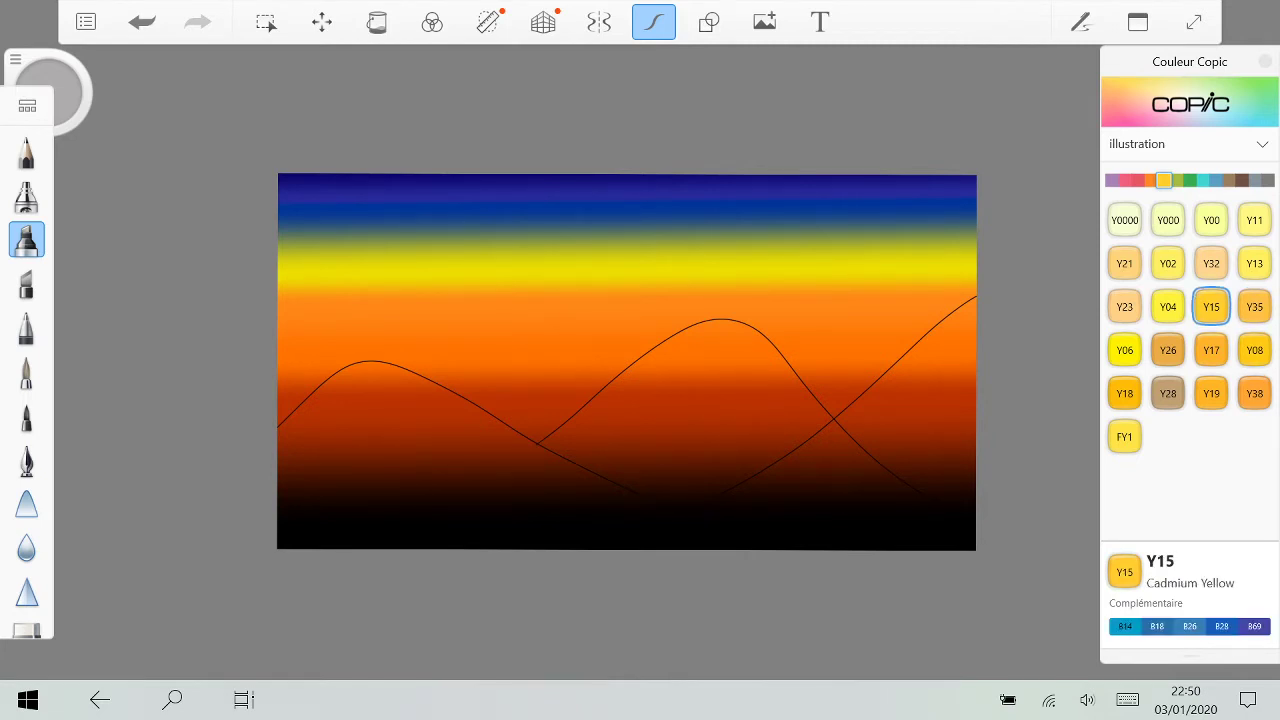
Step: Undo the thin yellow trial strokes on the middle hill and set the Marker size to 80.0
left_click_drag(535, 486, 714, 345)
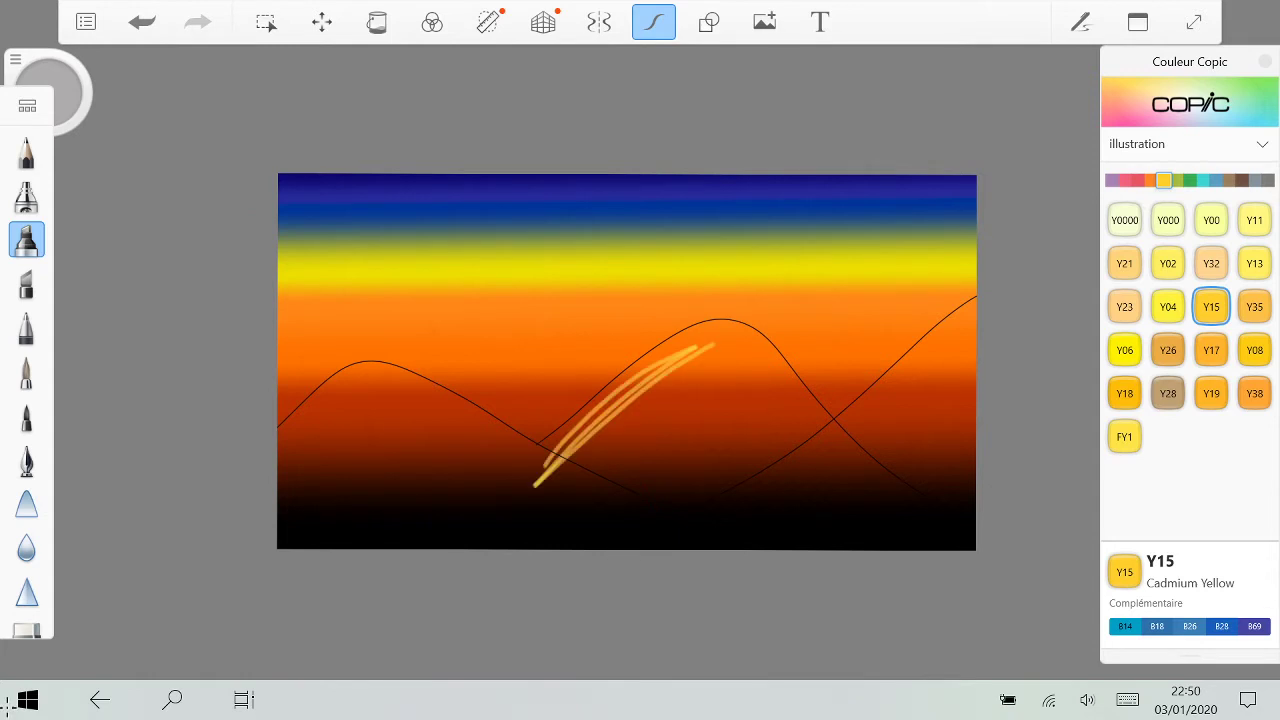
key("ctrl+z")
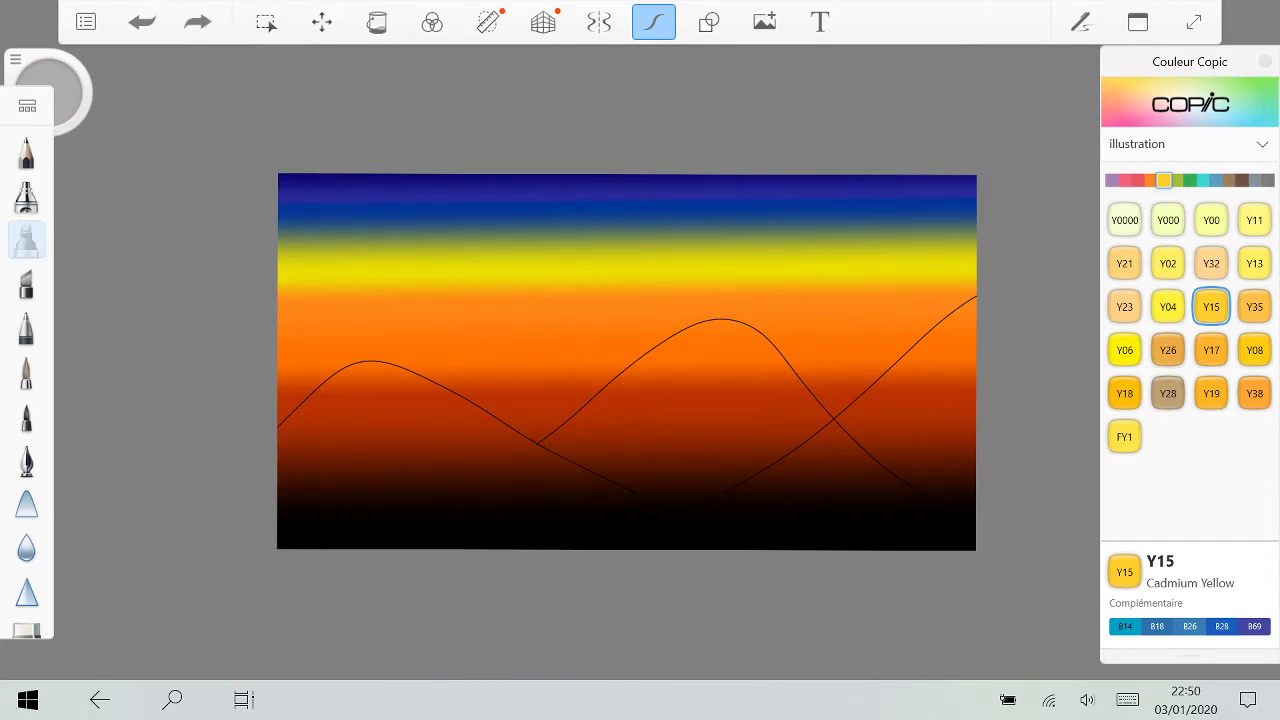
left_click(68, 93)
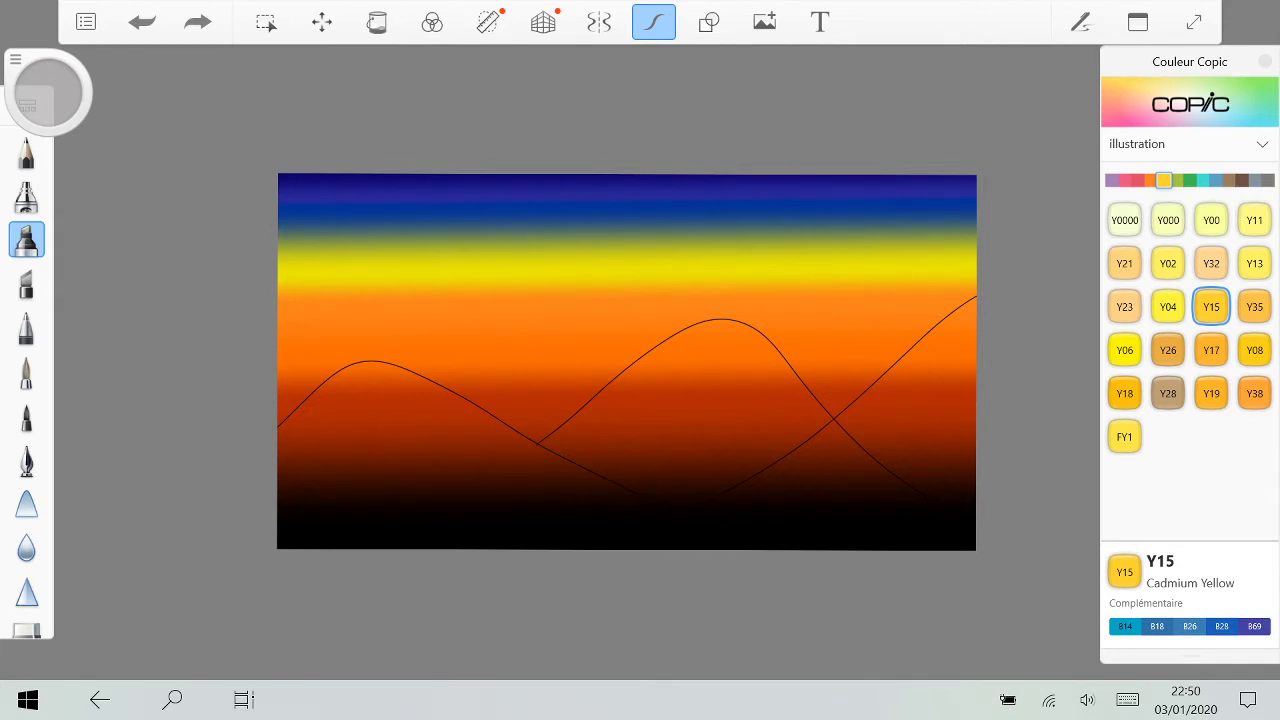
left_click(26, 239)
left_click_drag(126, 280, 163, 280)
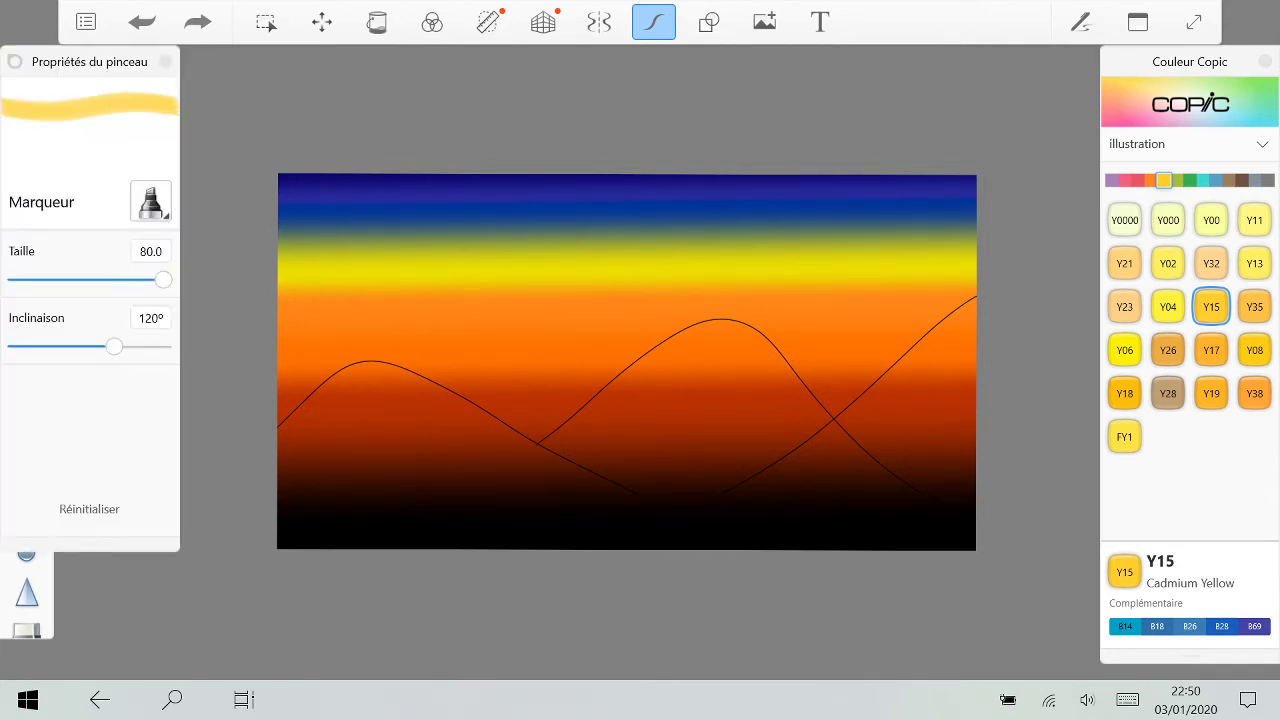
Step: Paint thick yellow marker strokes inside the left hill and along the rising slope of the middle hill
mouse_move(300, 451)
left_mouse_down()
mouse_move(345, 400)
mouse_move(293, 442)
mouse_move(353, 398)
mouse_move(508, 502)
left_mouse_up()
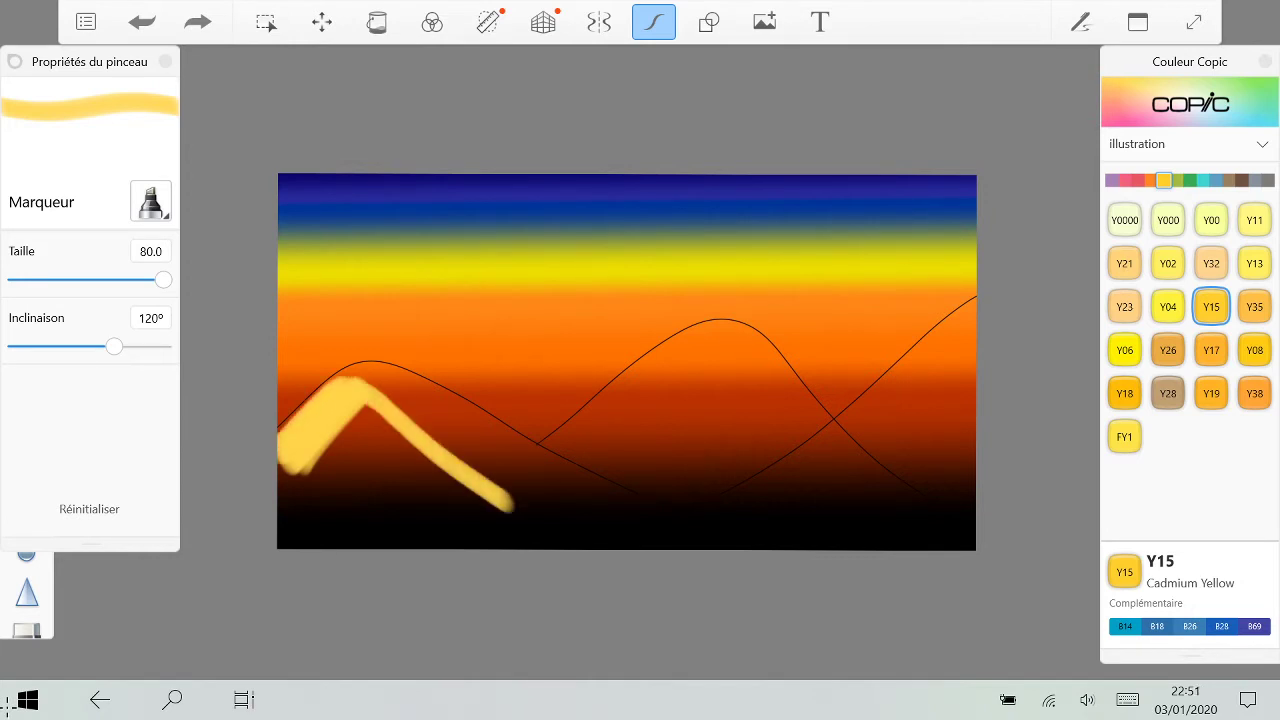
left_click_drag(360, 370, 642, 490)
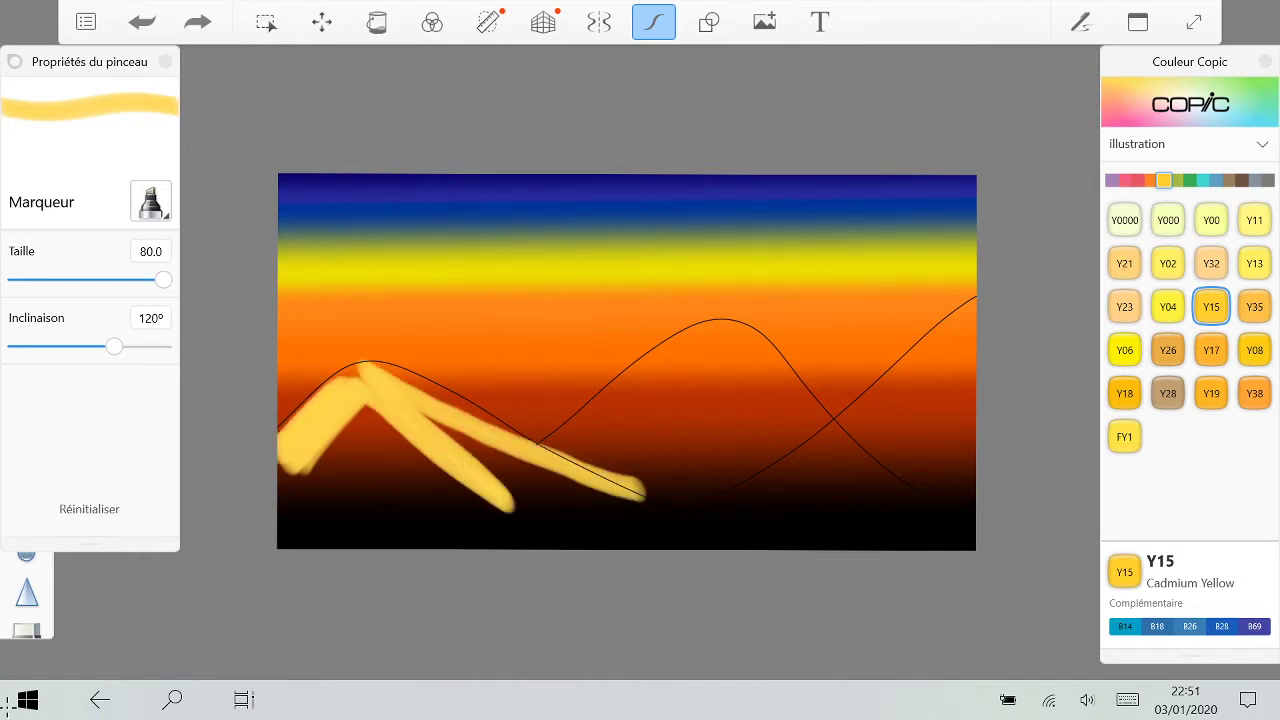
left_click_drag(510, 500, 688, 355)
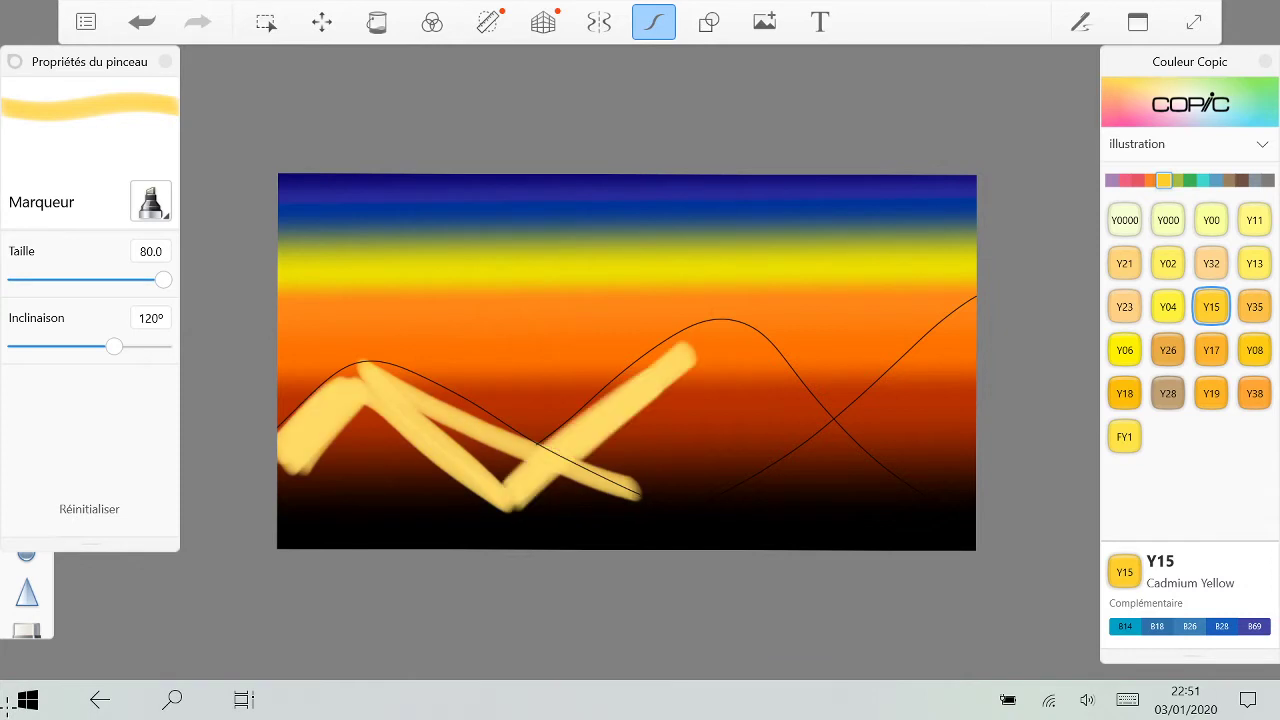
Step: Turn off predictive stroke and cover most of the middle hill in yellow, extending onto the right-hand slope
left_click(653, 22)
mouse_move(555, 485)
left_mouse_down()
mouse_move(740, 335)
mouse_move(880, 495)
left_mouse_up()
left_click_drag(565, 482, 720, 350)
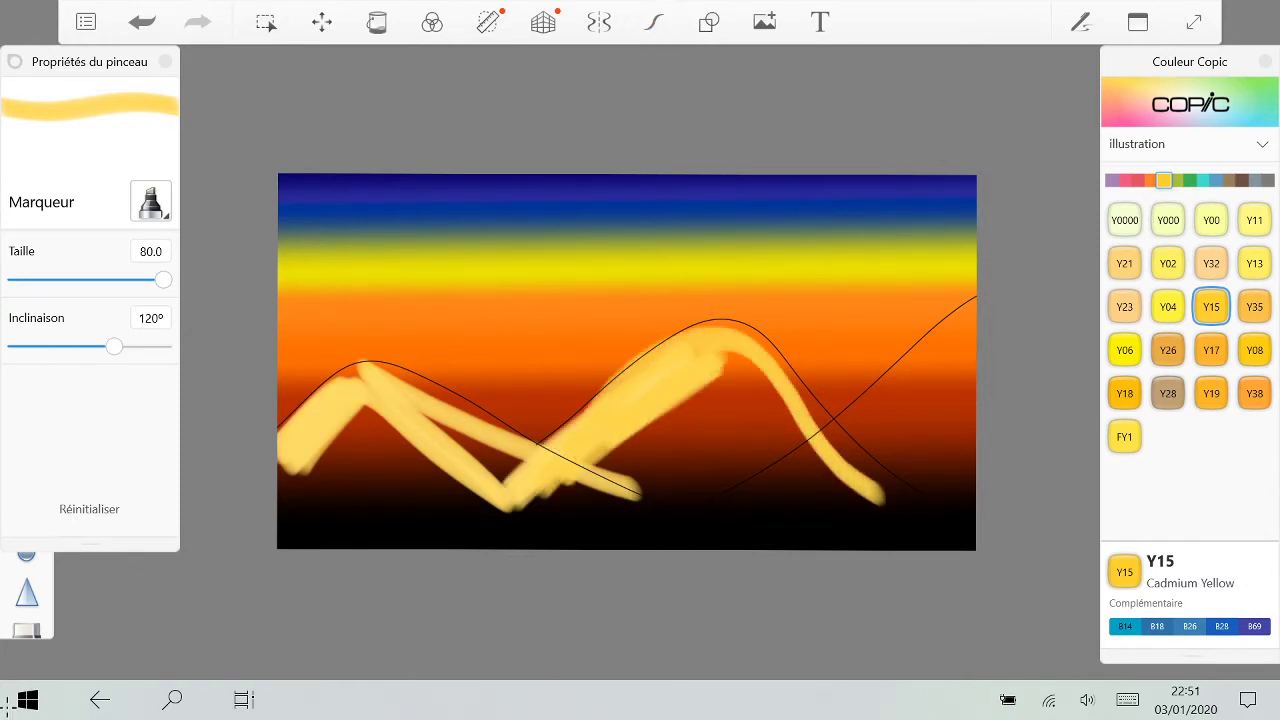
left_click_drag(560, 495, 935, 402)
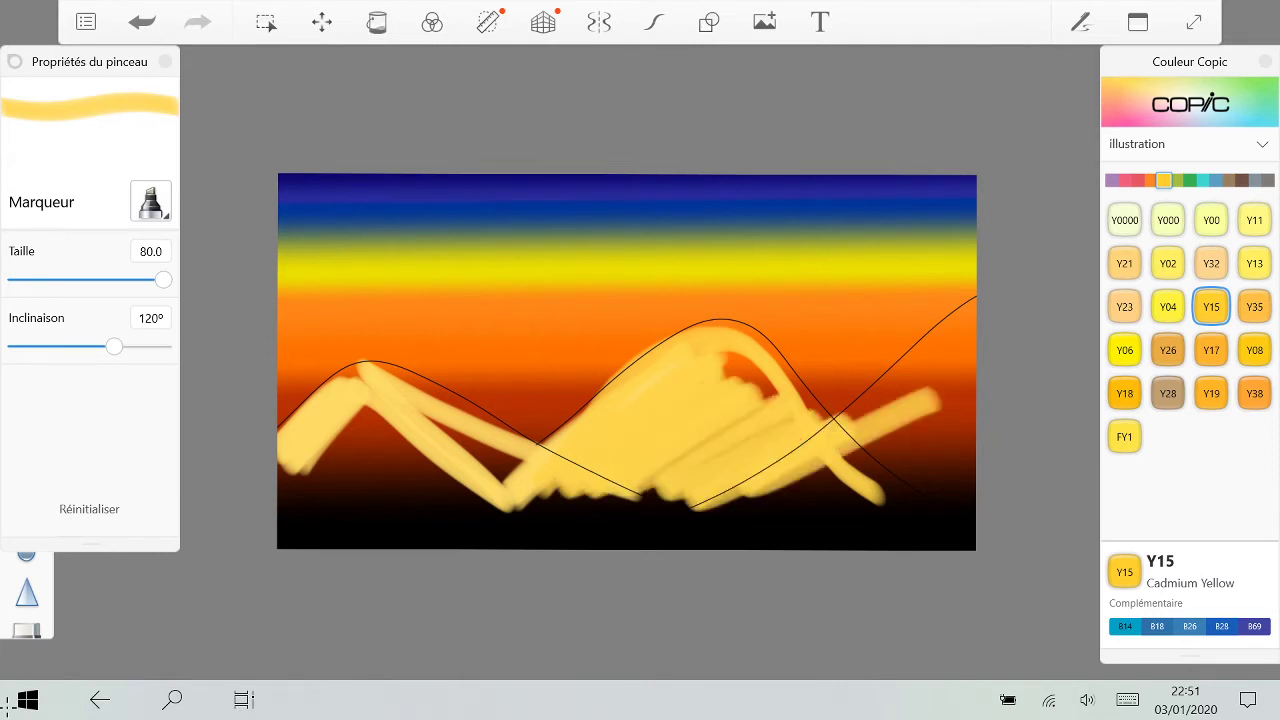
Step: Fill the right-hand hill in yellow from its outline down to the canvas's bottom edge
mouse_move(800, 490)
left_mouse_down()
mouse_move(975, 305)
mouse_move(935, 380)
left_mouse_up()
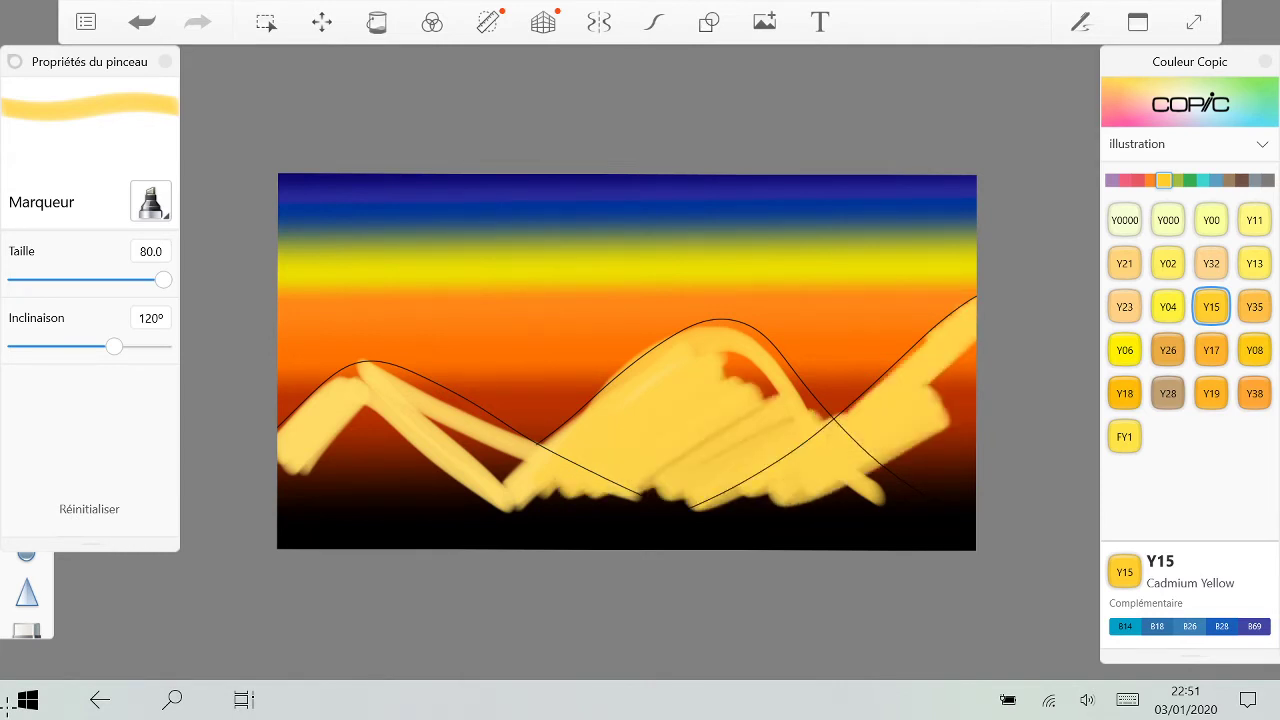
left_click_drag(965, 345, 755, 540)
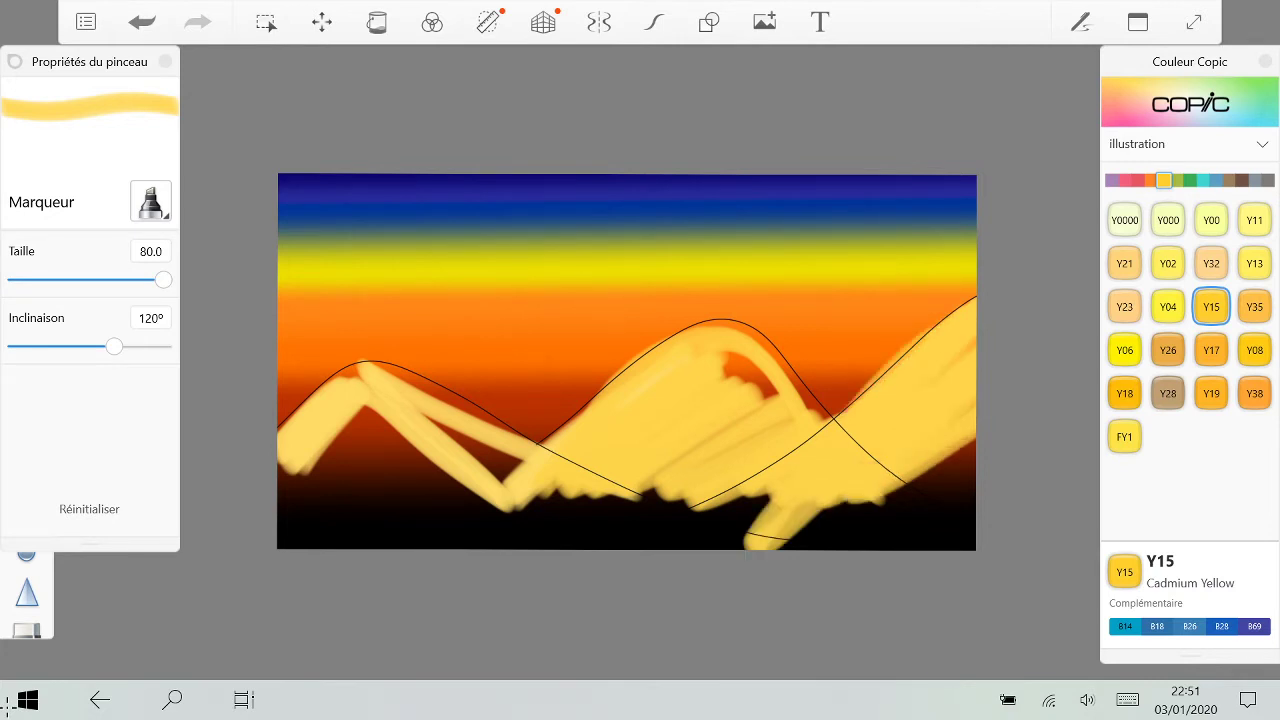
left_click_drag(965, 415, 800, 535)
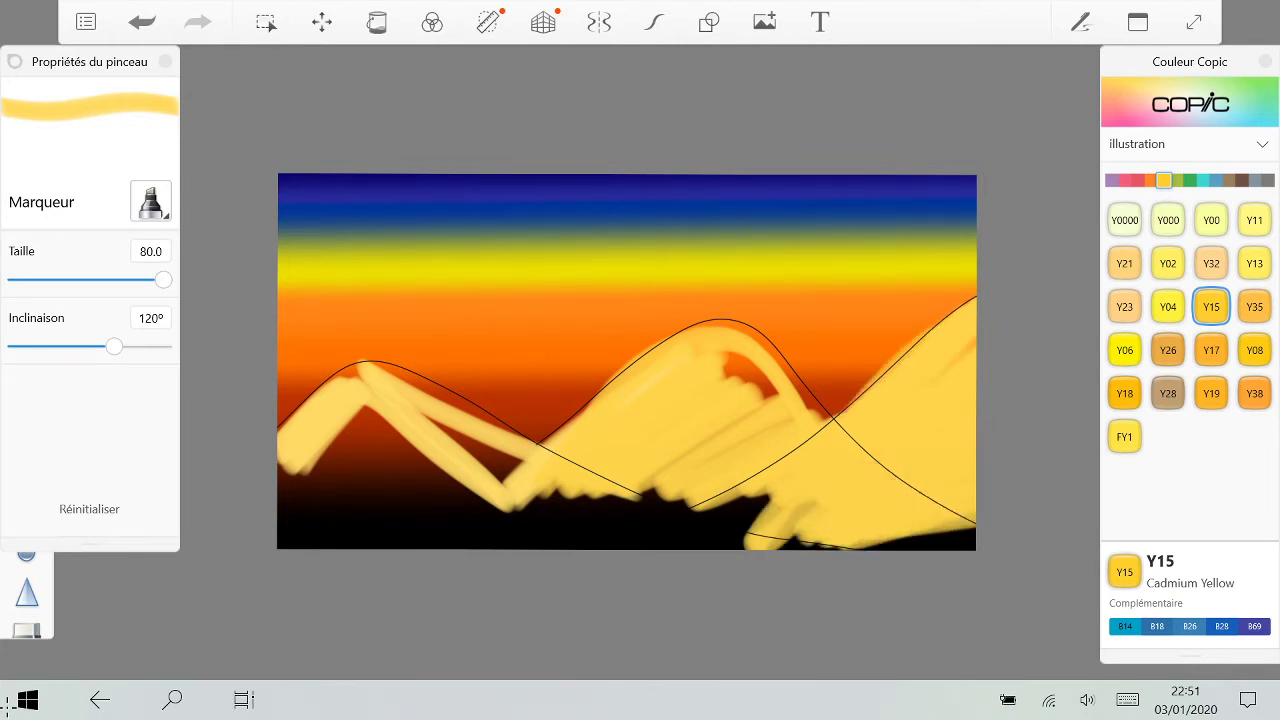
left_click_drag(975, 525, 705, 540)
left_click_drag(965, 525, 555, 540)
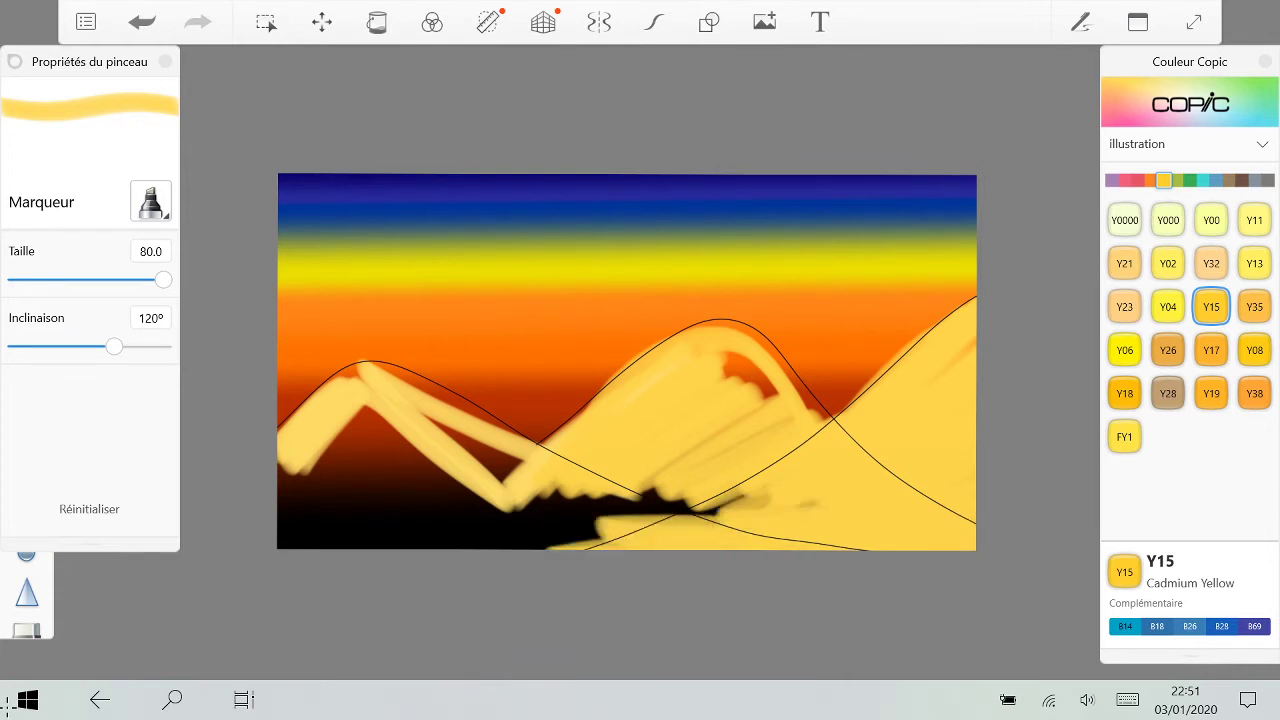
left_click_drag(972, 340, 955, 360)
Step: Fill the dark area along the bottom of the canvas and the inside of the left hill in yellow
left_click_drag(770, 505, 350, 535)
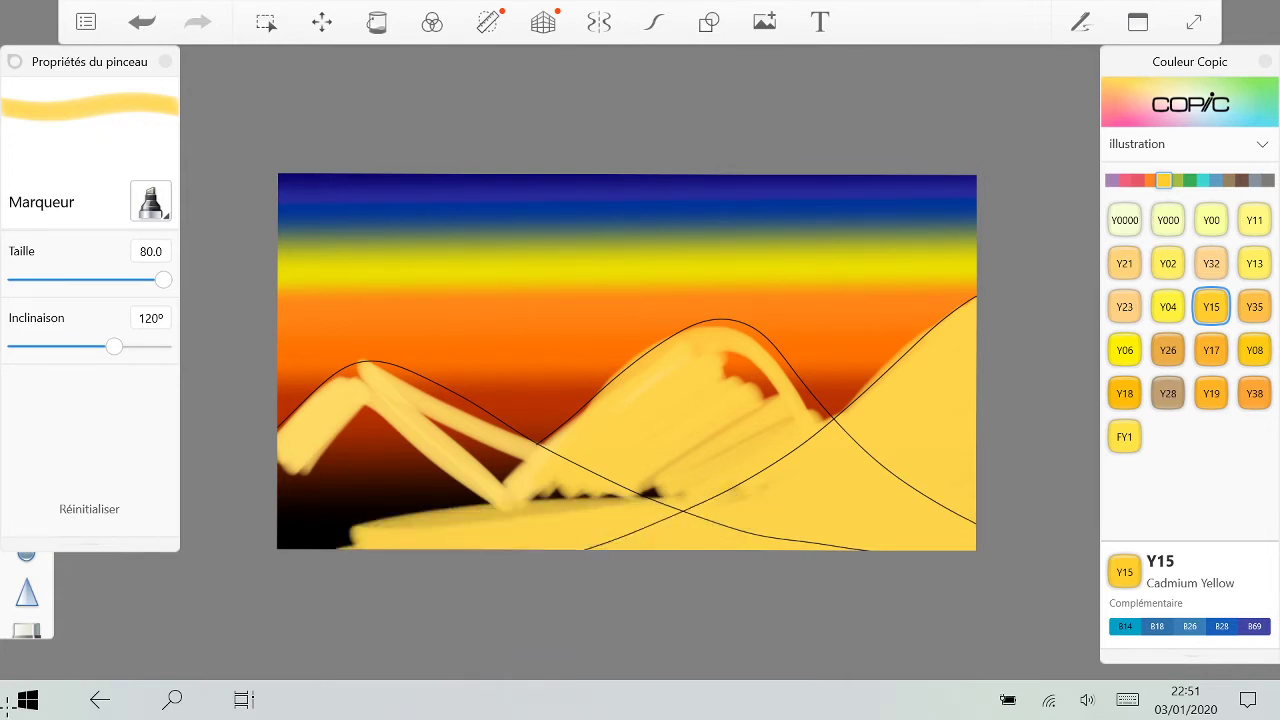
left_click_drag(730, 492, 300, 538)
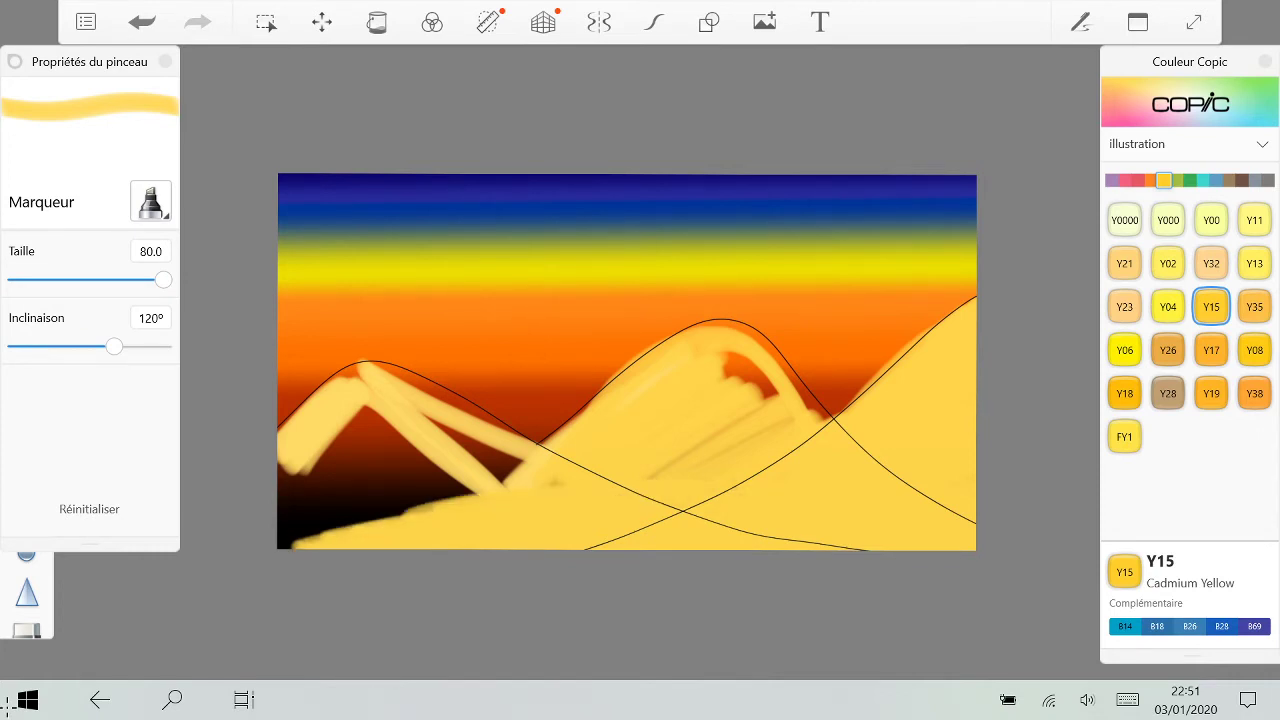
left_click_drag(505, 482, 285, 470)
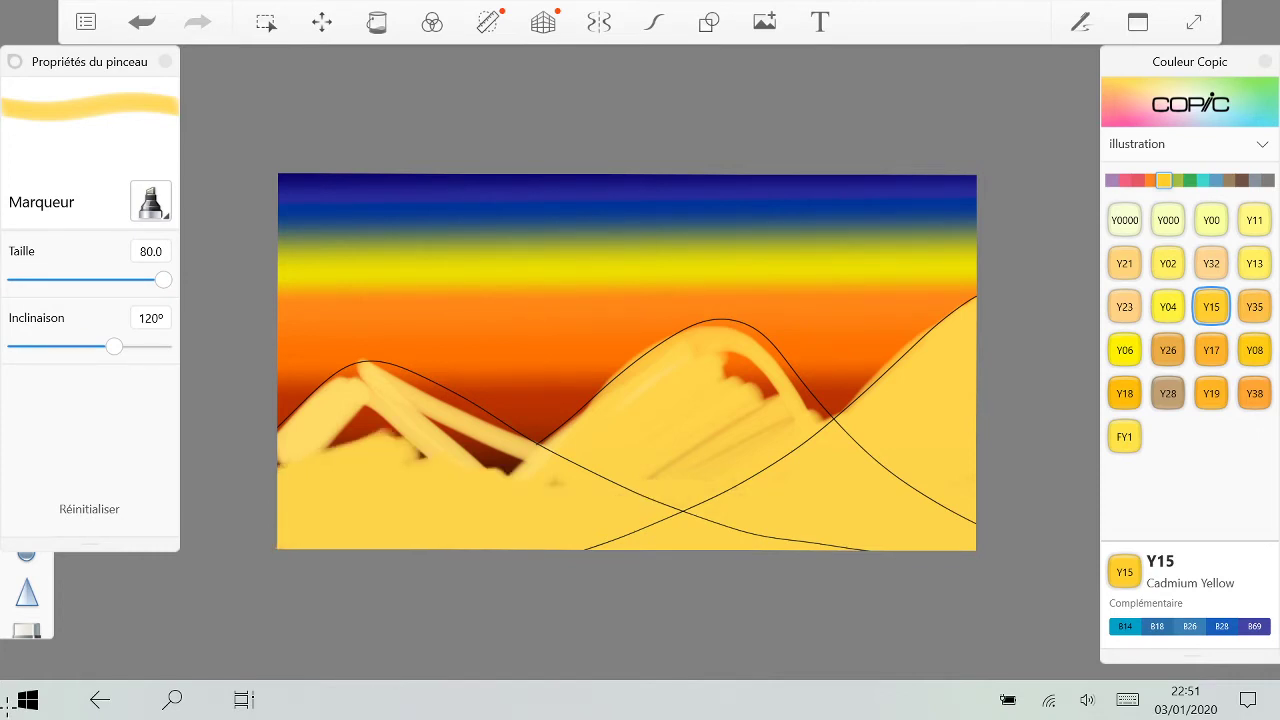
left_click_drag(300, 445, 510, 462)
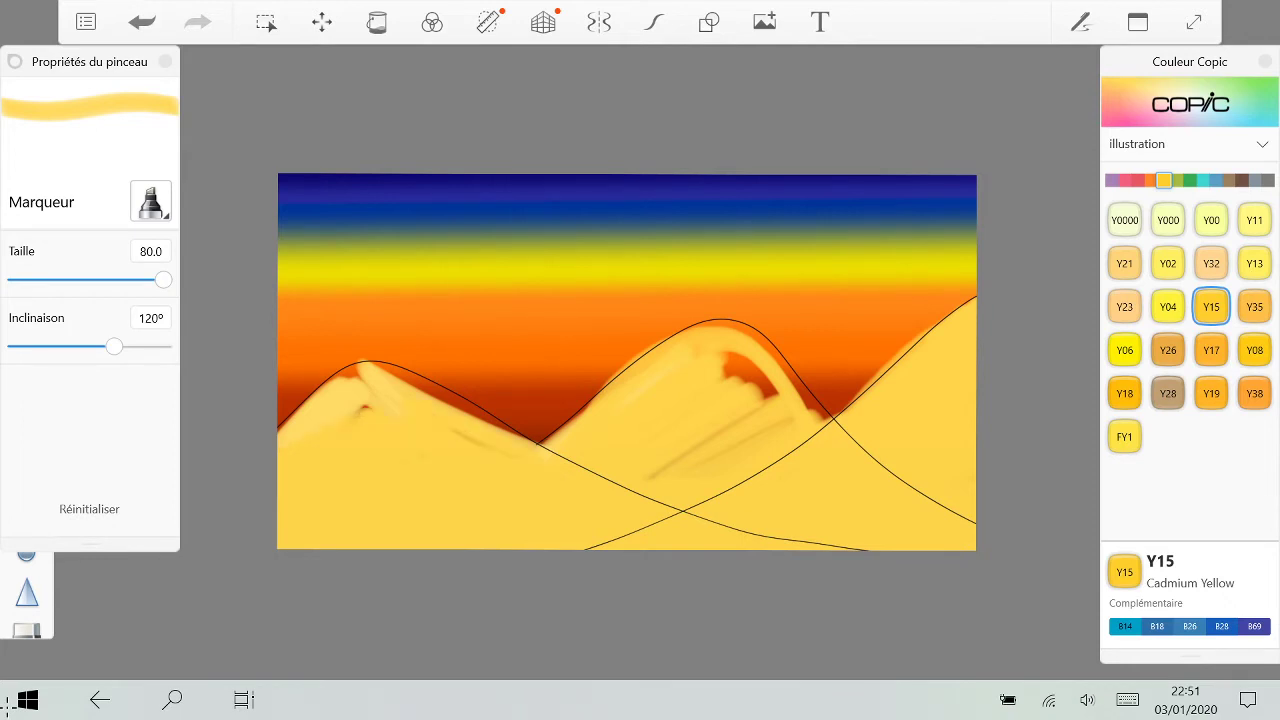
Step: Cover the remaining orange and dark gaps inside the middle hill in yellow, up to its crest and down its right-hand slope
left_click_drag(722, 356, 776, 430)
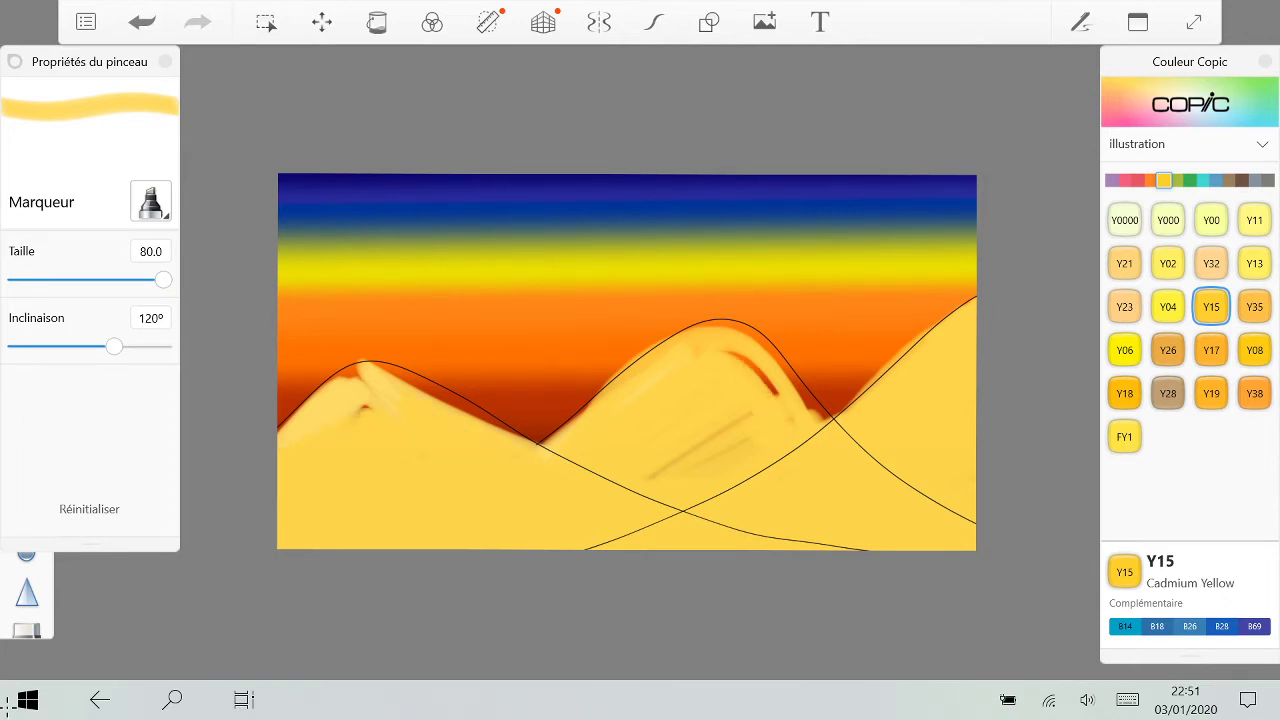
left_click_drag(652, 474, 748, 420)
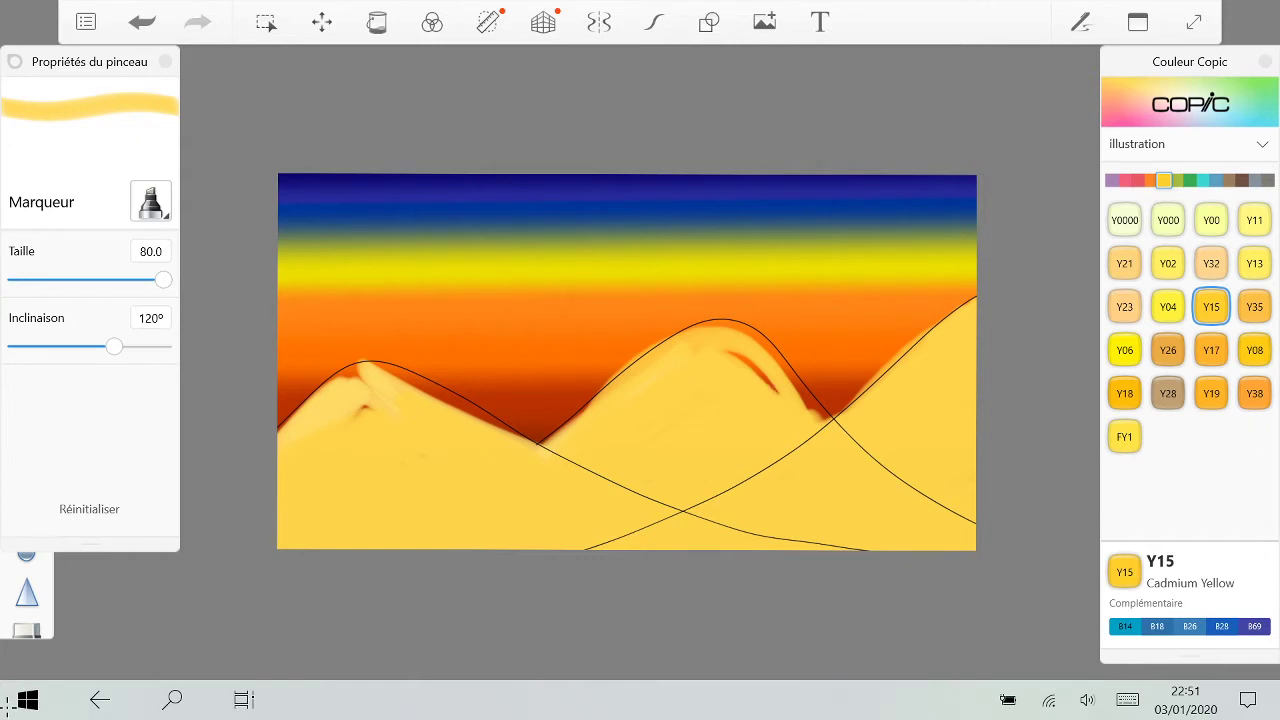
scroll(627, 362, "up", 1)
scroll(760, 383, "up", 10)
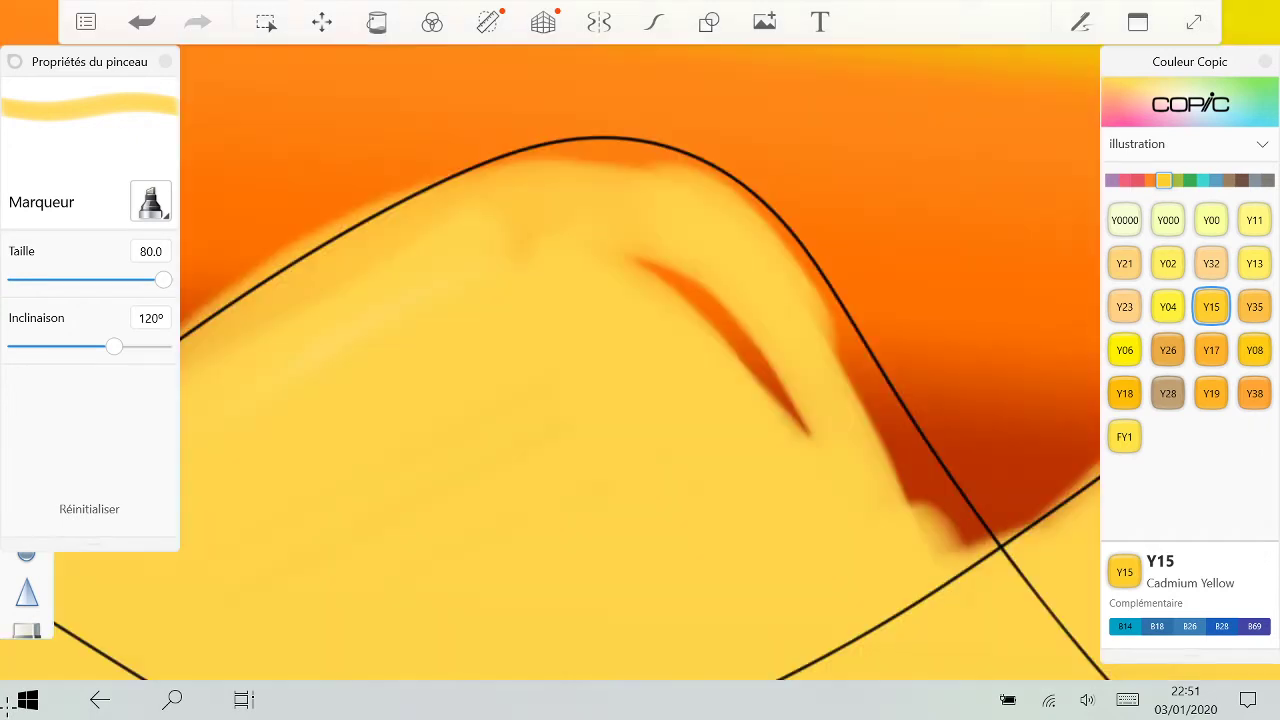
left_click_drag(682, 270, 945, 525)
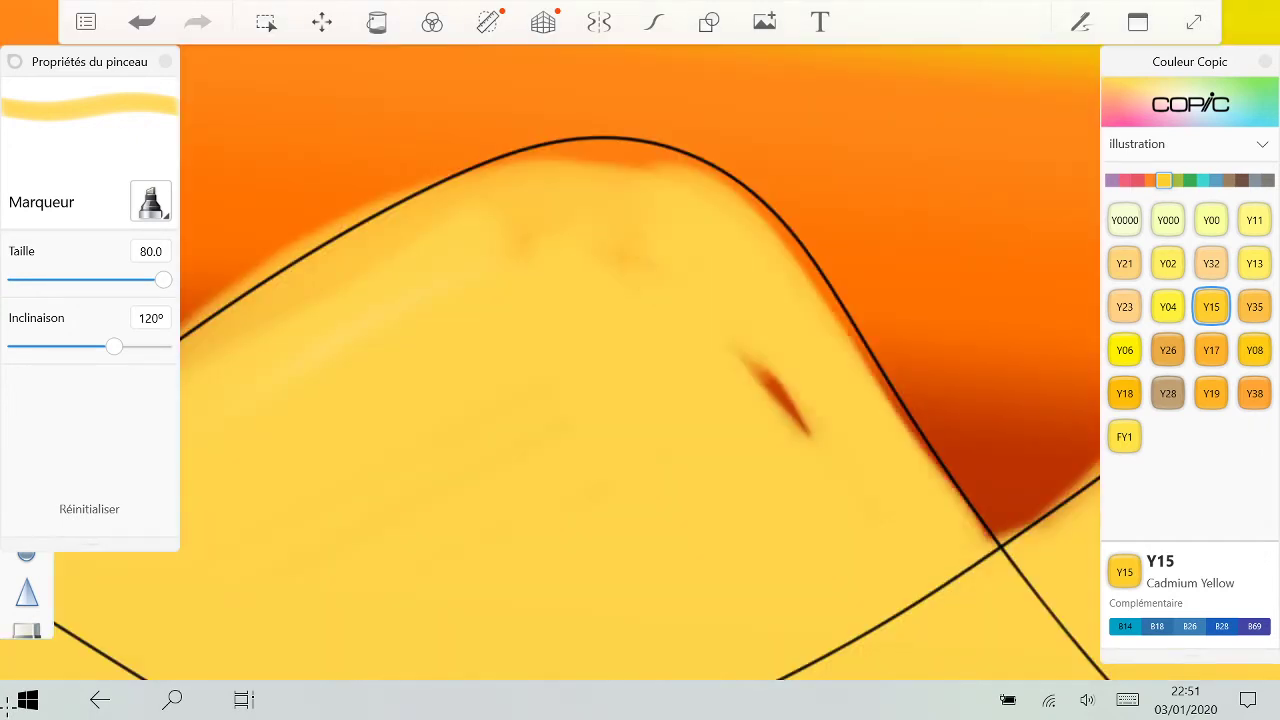
left_click_drag(622, 220, 785, 405)
mouse_move(480, 222)
left_mouse_down()
mouse_move(525, 192)
mouse_move(626, 182)
left_mouse_up()
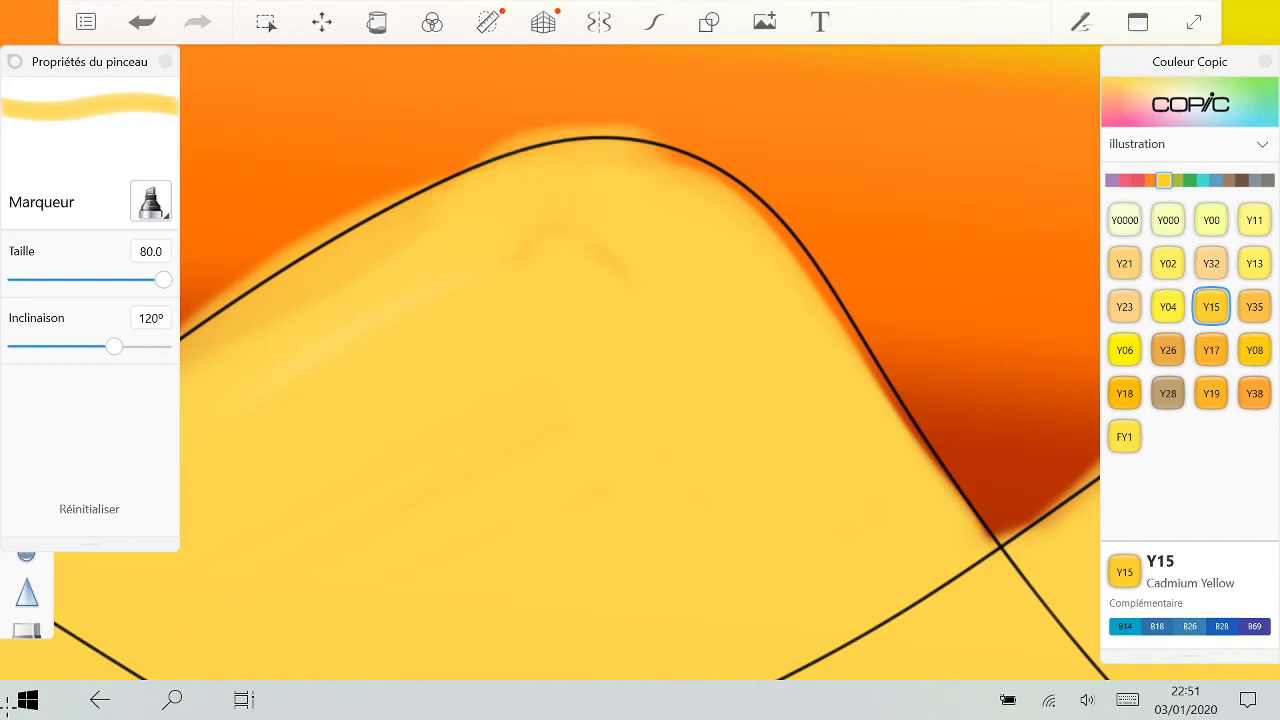
left_click_drag(650, 140, 935, 470)
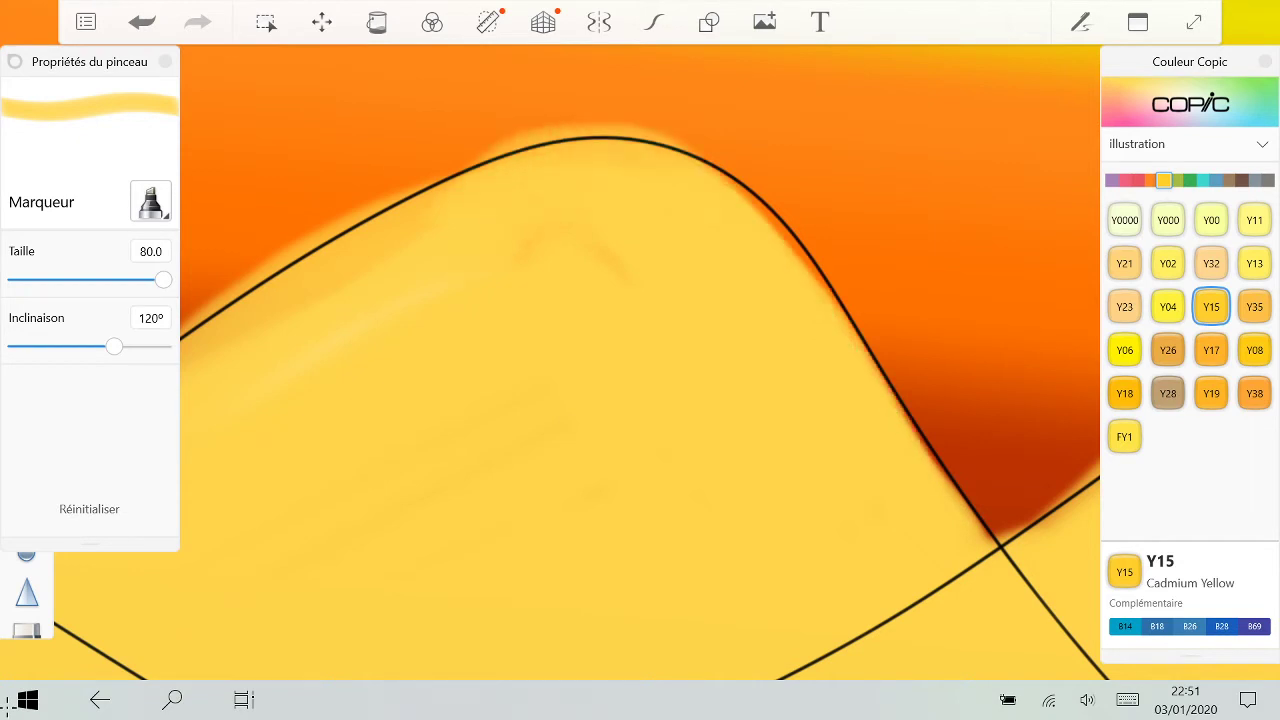
Step: Fill the uncoloured gaps of the left hill in yellow, along its crest, its left edge and inside it
scroll(893, 570, "down", 3)
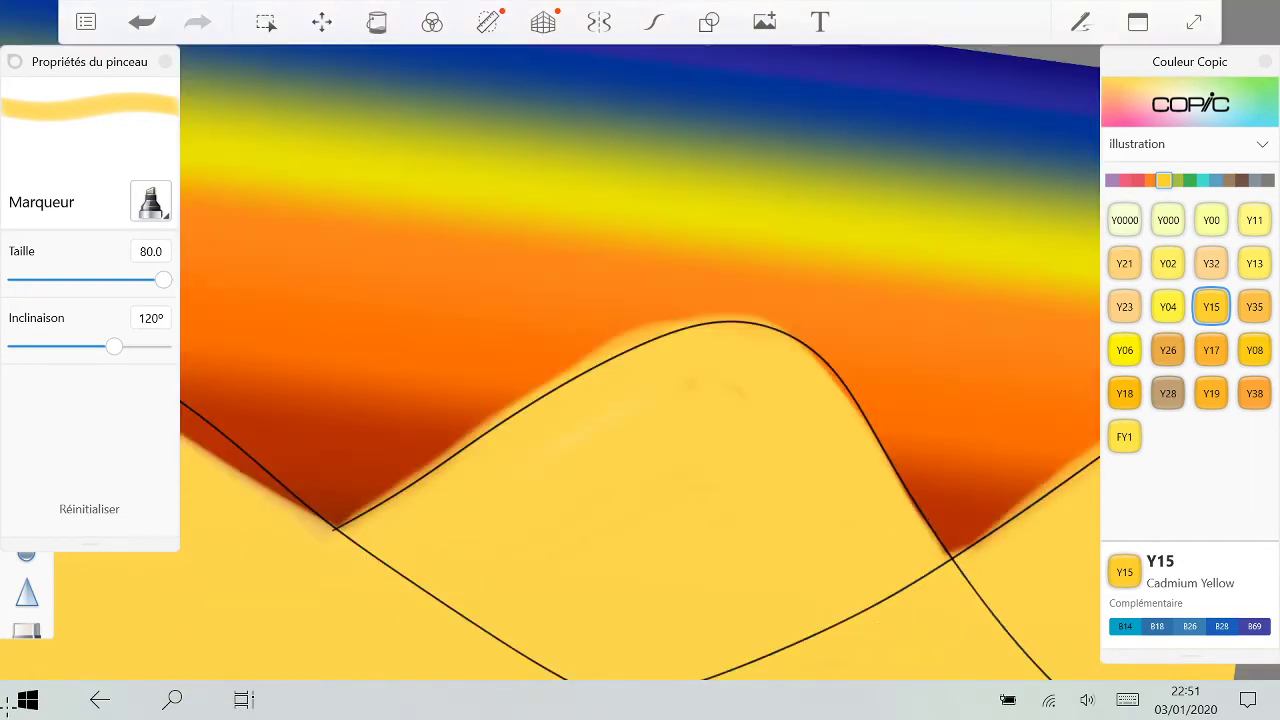
scroll(970, 541, "down", 3)
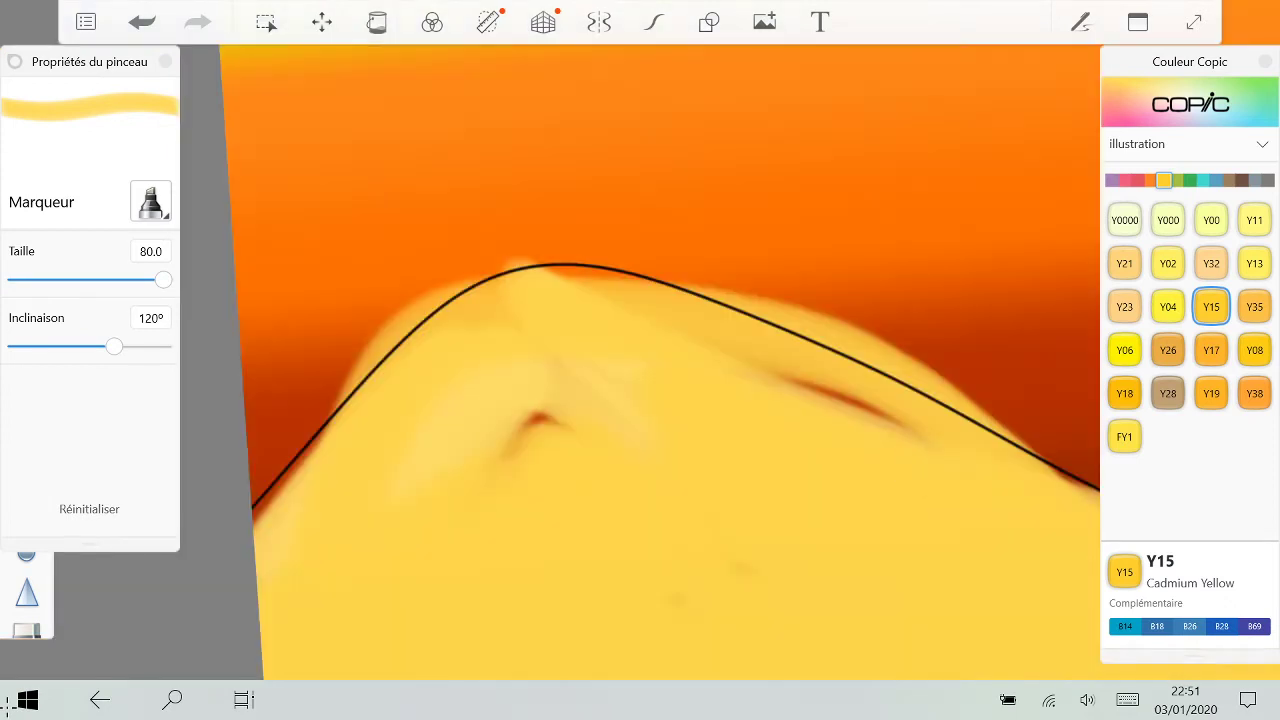
left_click_drag(345, 415, 272, 508)
left_click_drag(480, 312, 662, 312)
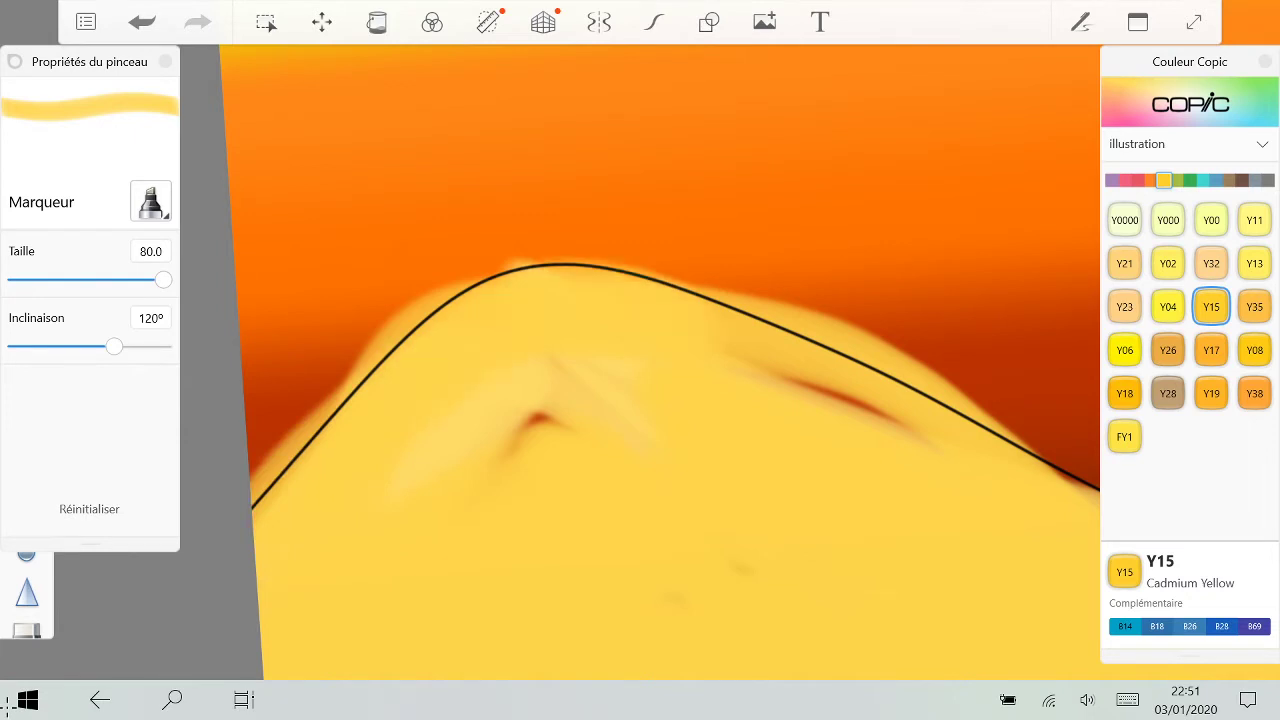
scroll(640, 380, "down", 3)
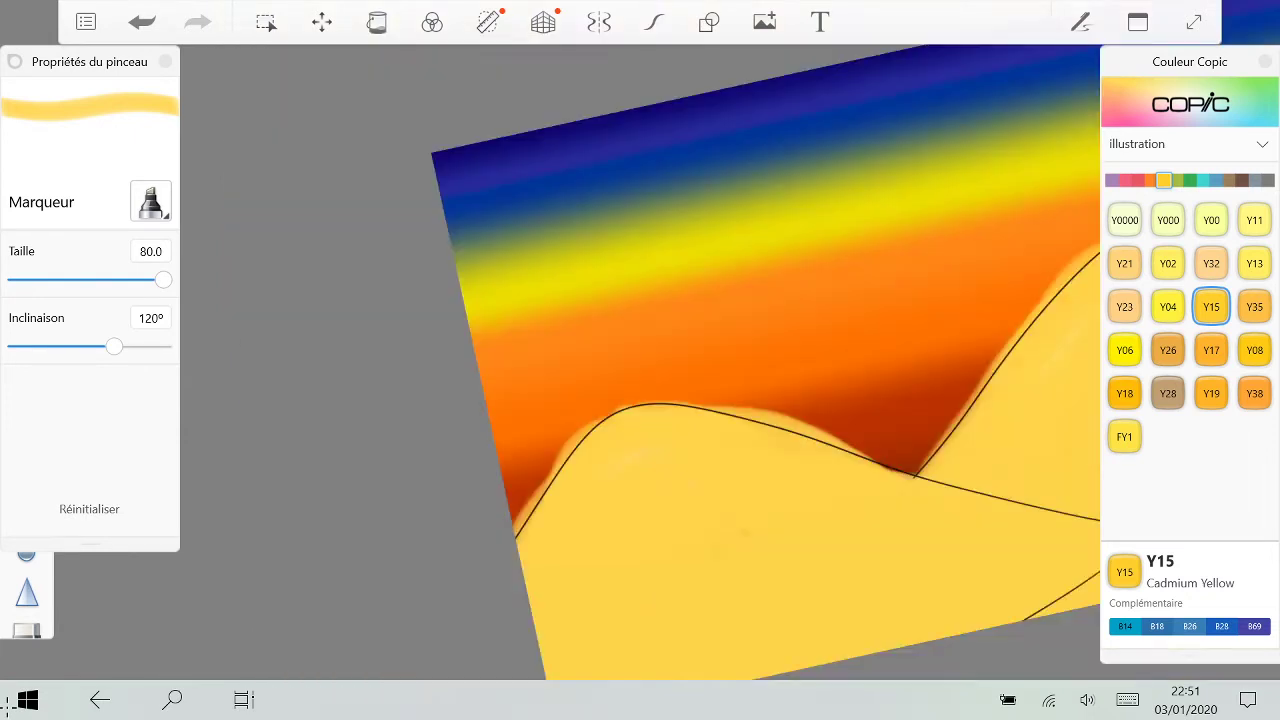
scroll(640, 380, "down", 5)
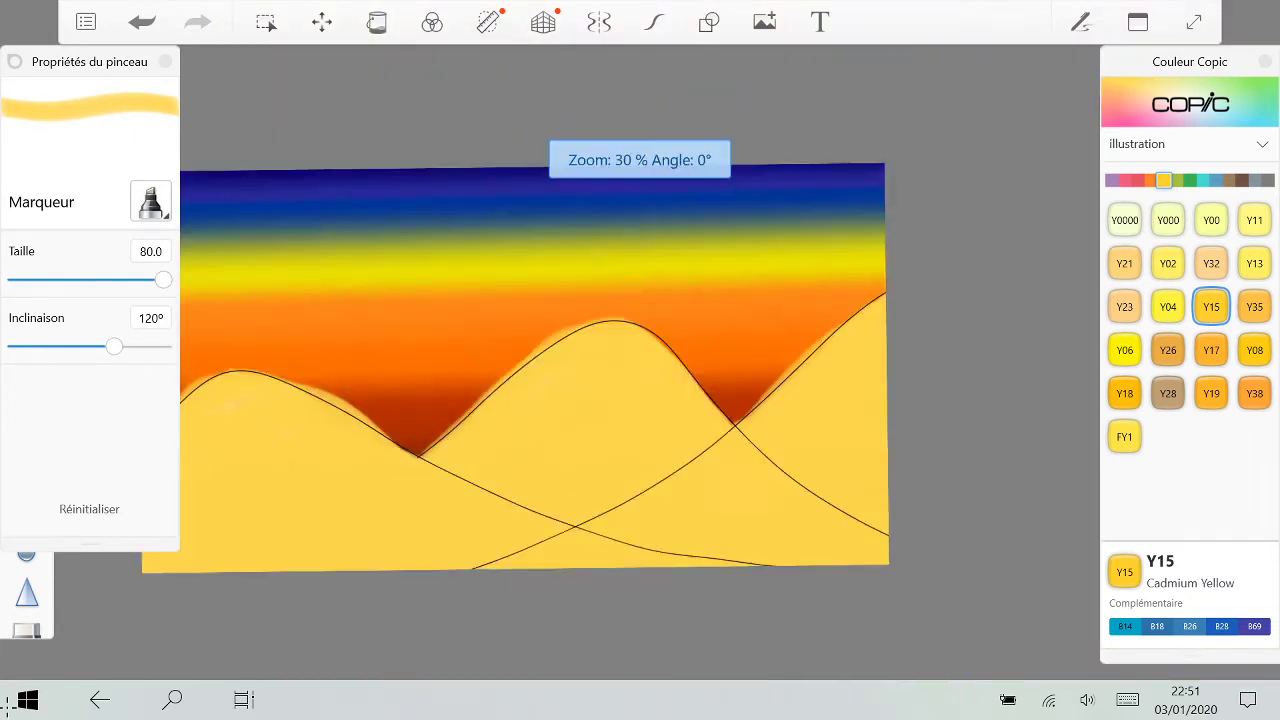
Step: Extend the yellow along the left edge of each hill, from the left hill to the right-hand hill's rising outline
scroll(640, 380, "up", 2)
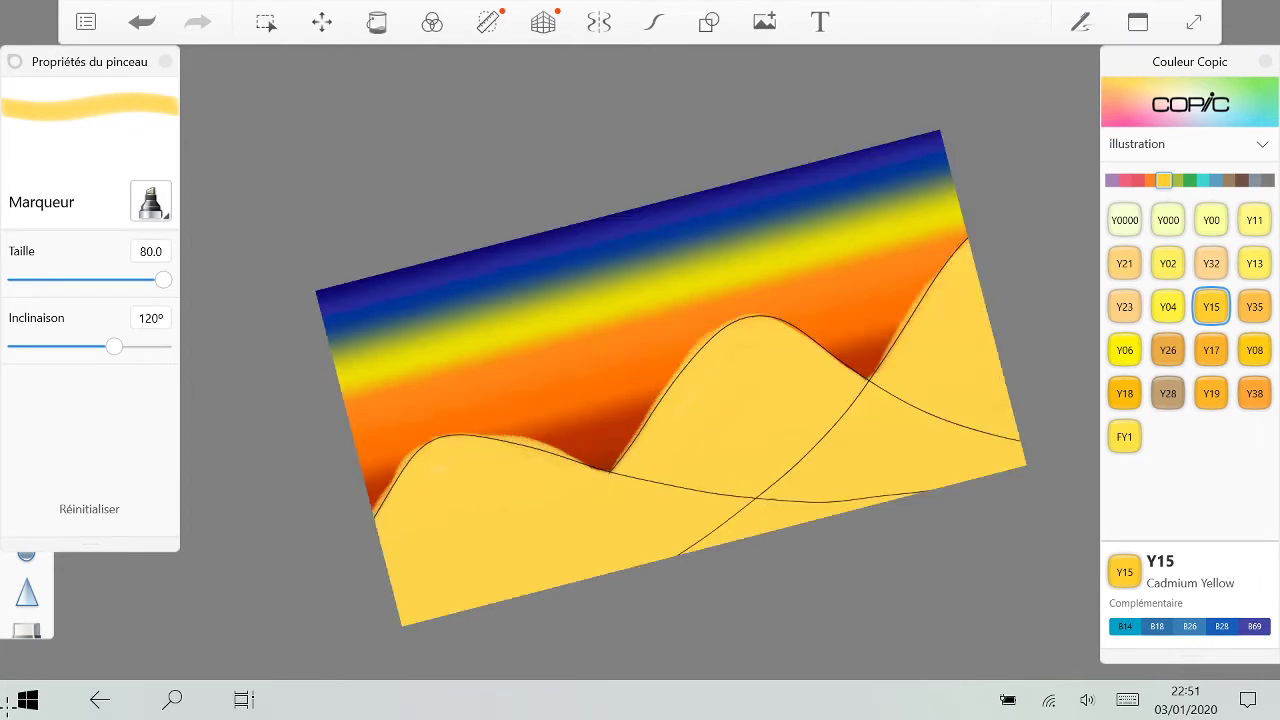
left_click_drag(376, 514, 393, 480)
left_click_drag(610, 466, 654, 402)
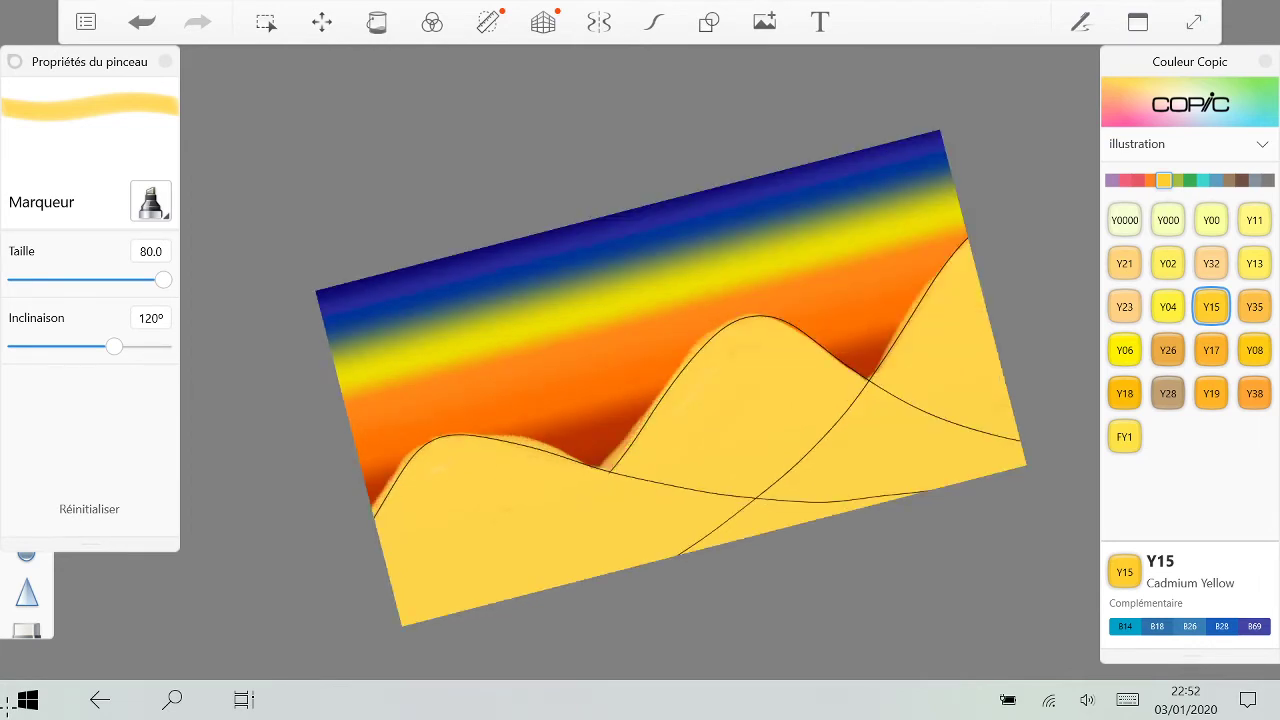
mouse_move(826, 351)
left_mouse_down()
mouse_move(868, 377)
mouse_move(964, 240)
left_mouse_up()
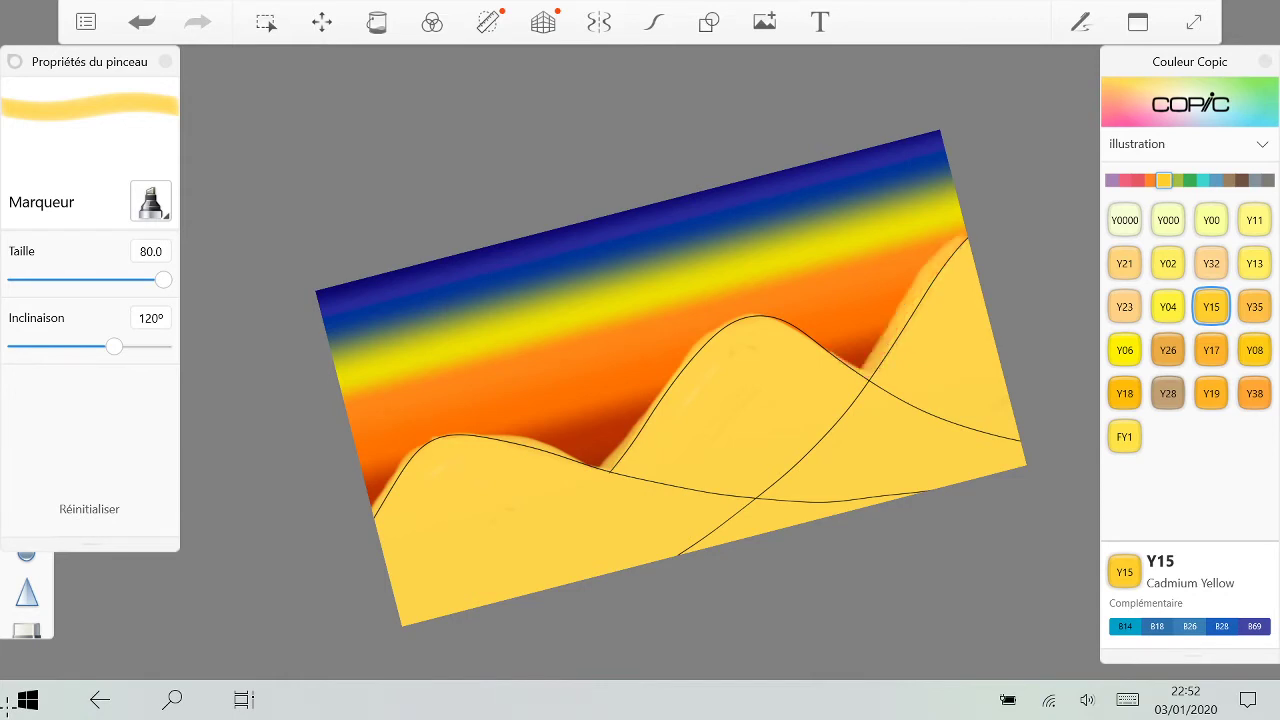
left_click(142, 22)
scroll(640, 360, "up", 5)
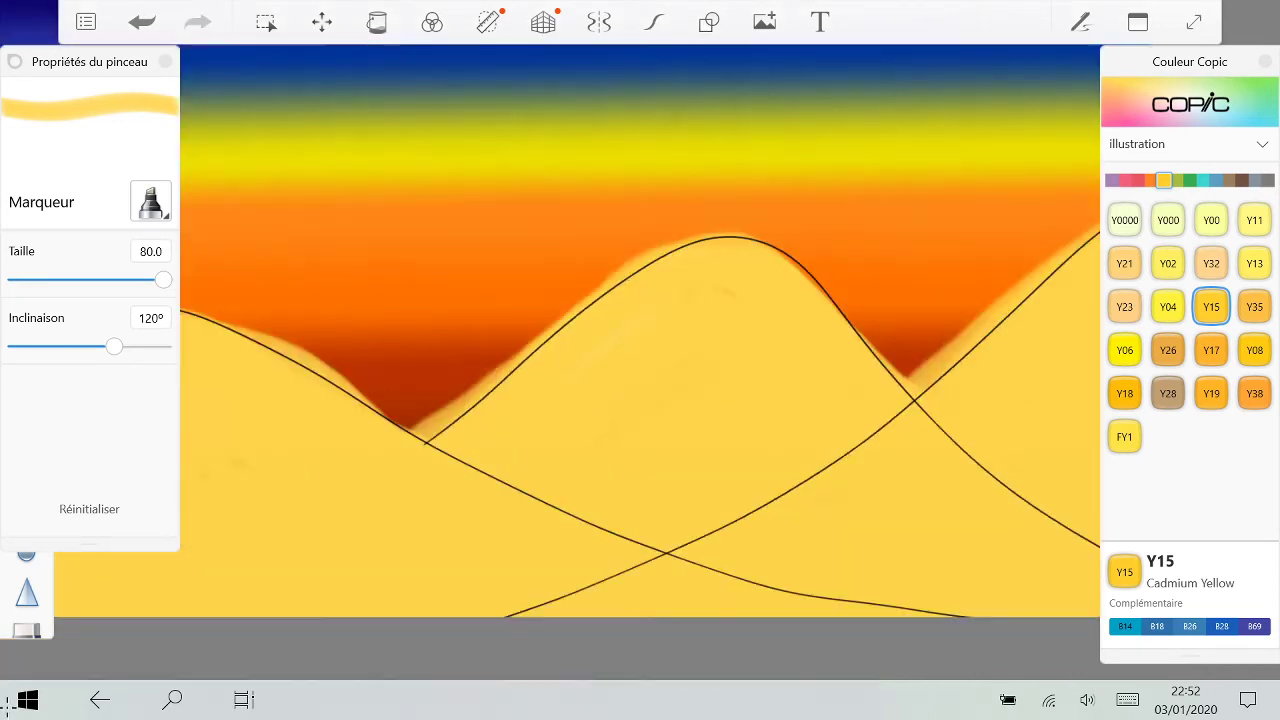
scroll(640, 360, "down", 5)
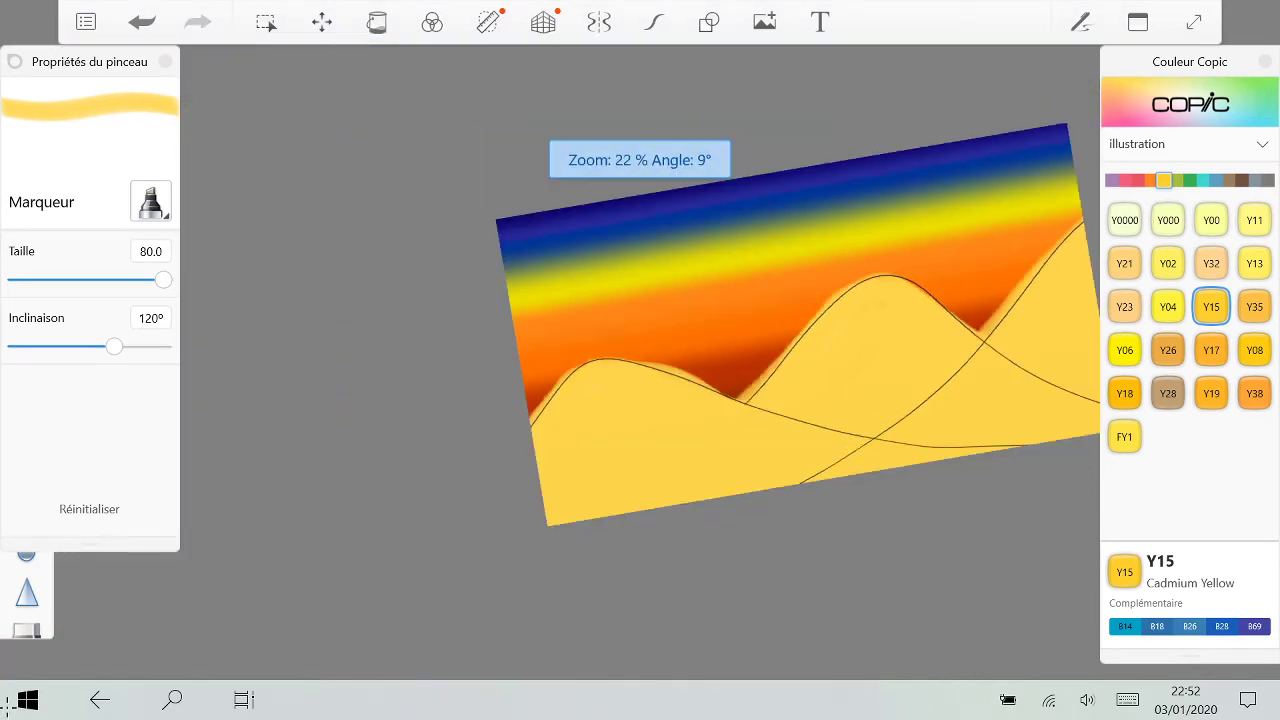
scroll(736, 295, "up", 3)
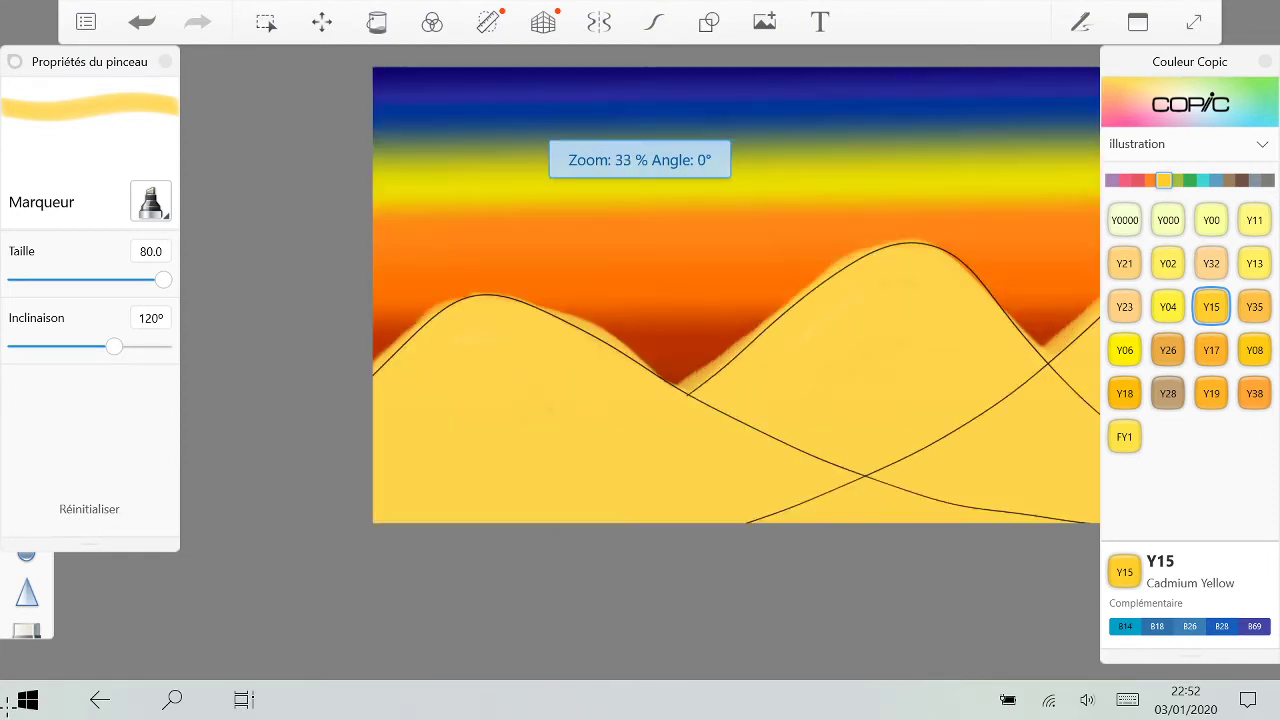
scroll(736, 295, "down", 3)
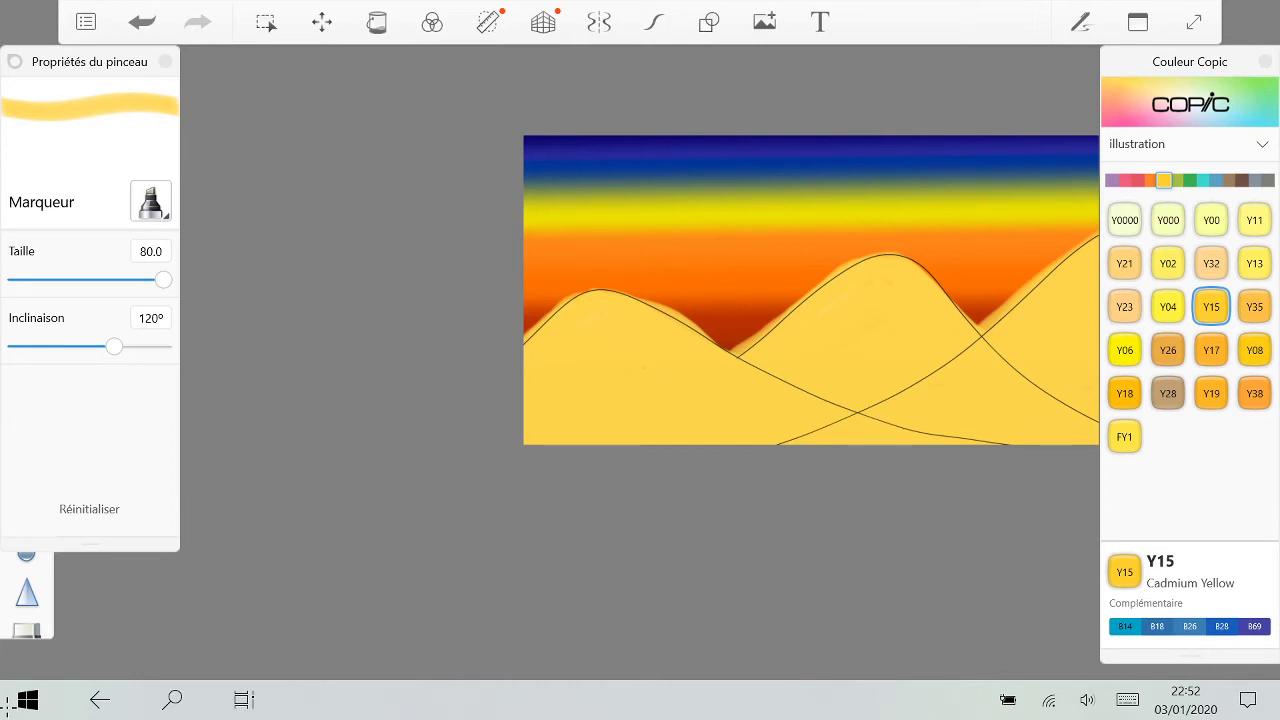
scroll(811, 290, "up", 1)
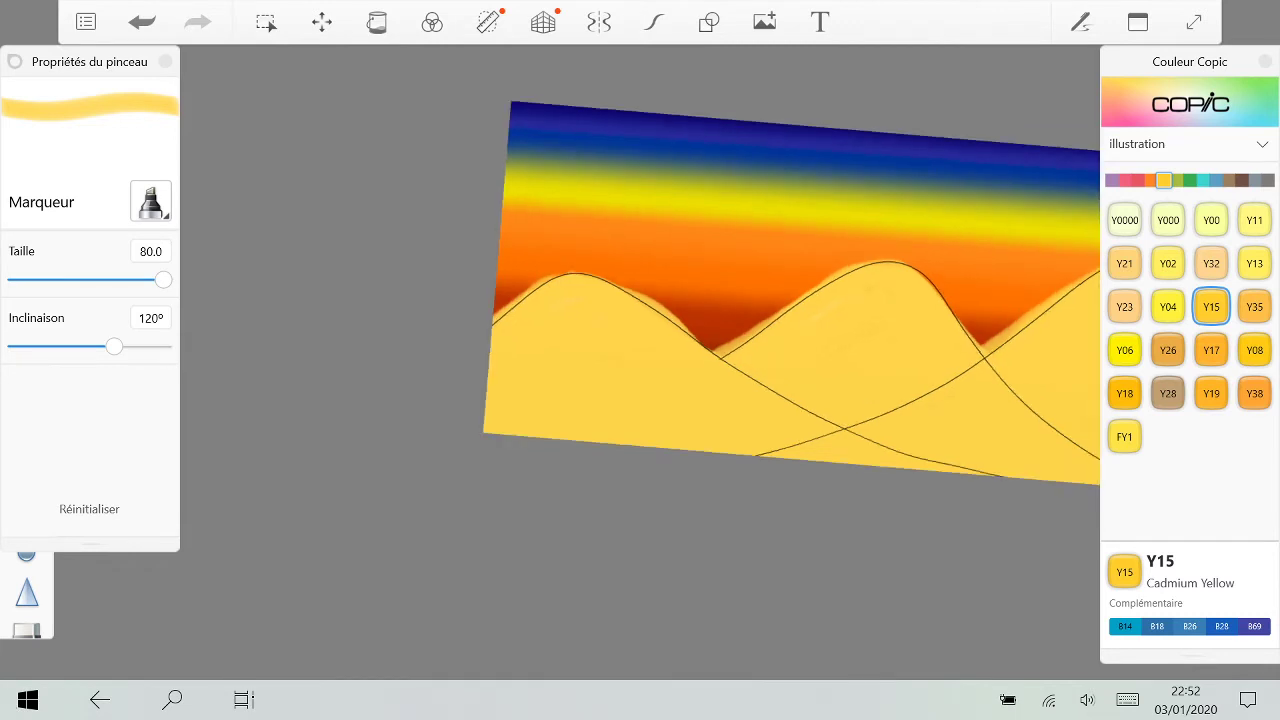
Step: Shade the left hill's descending slope and the middle hill's rising slope with the Copic colour Y08 Acid Yellow
left_click(1124, 393)
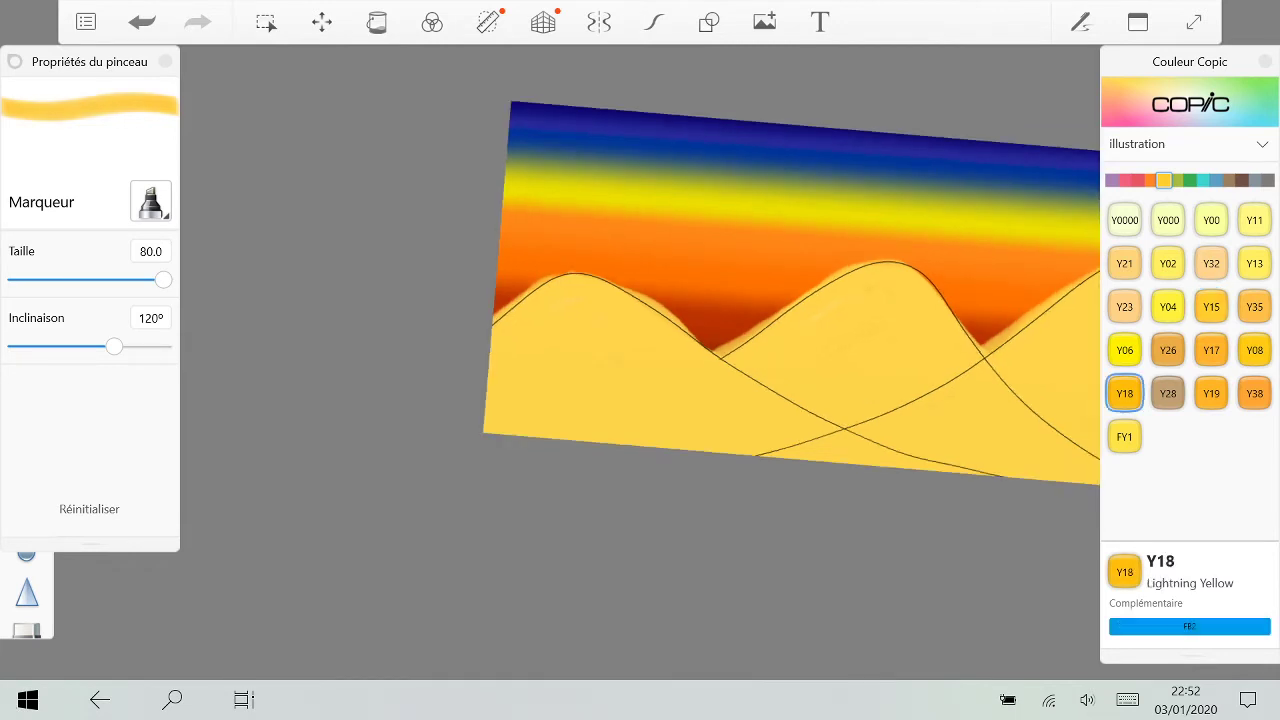
left_click(1254, 350)
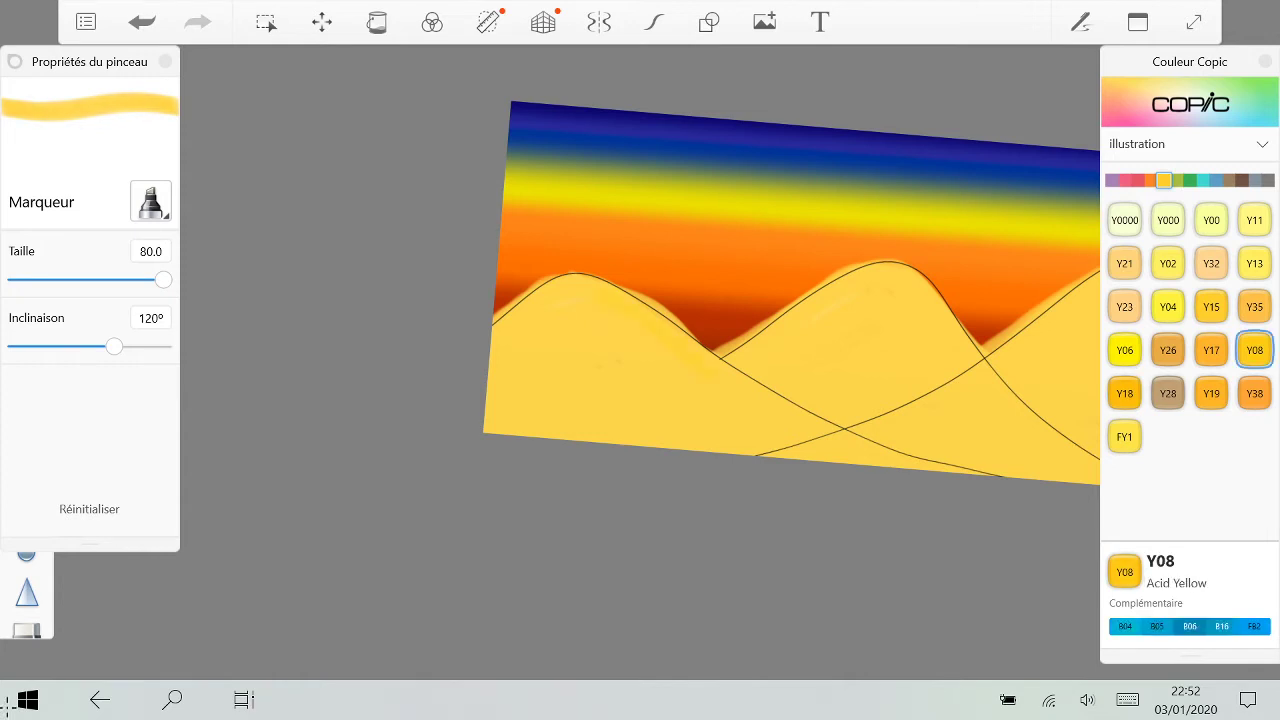
scroll(800, 385, "up", 5)
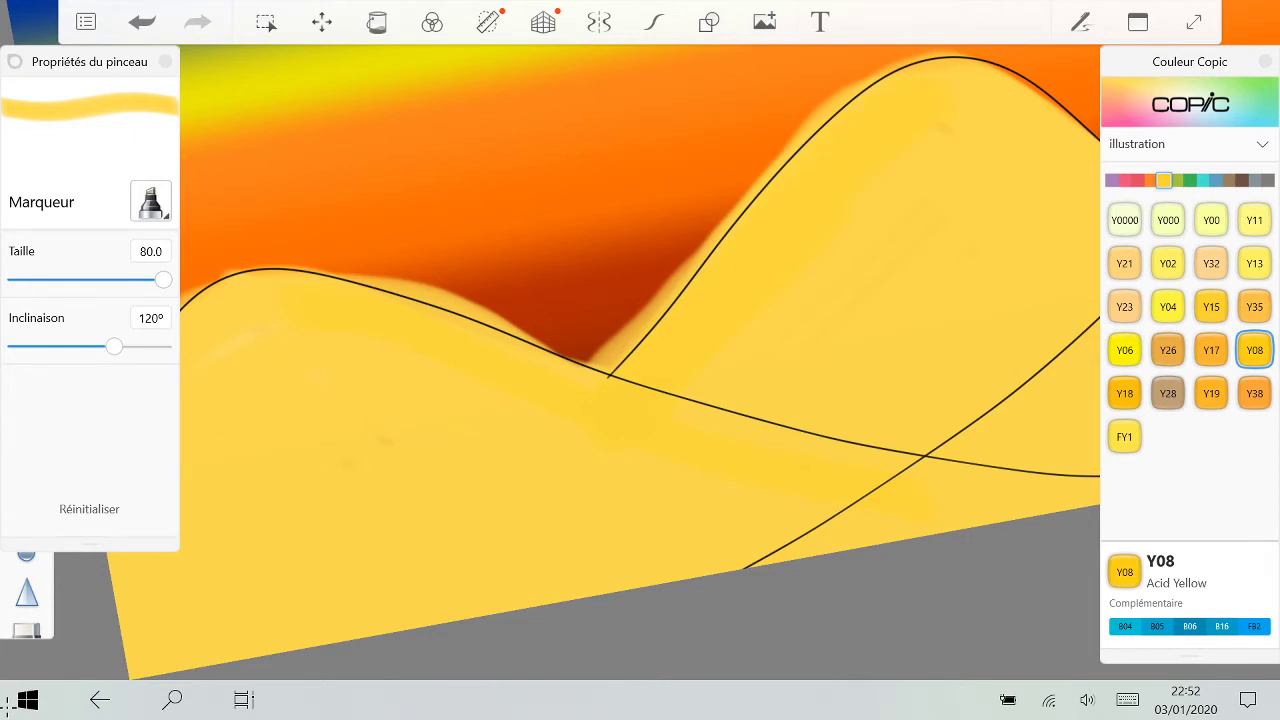
left_click_drag(920, 125, 660, 370)
Step: Shade the inside edges of the middle hill all round with Y17 Golden Yellow, undoing the last stroke that overshoots the crest
left_click(1211, 350)
mouse_move(915, 112)
left_mouse_down()
mouse_move(655, 418)
mouse_move(750, 396)
mouse_move(940, 425)
left_mouse_up()
scroll(820, 450, "down", 3)
scroll(700, 360, "up", 2)
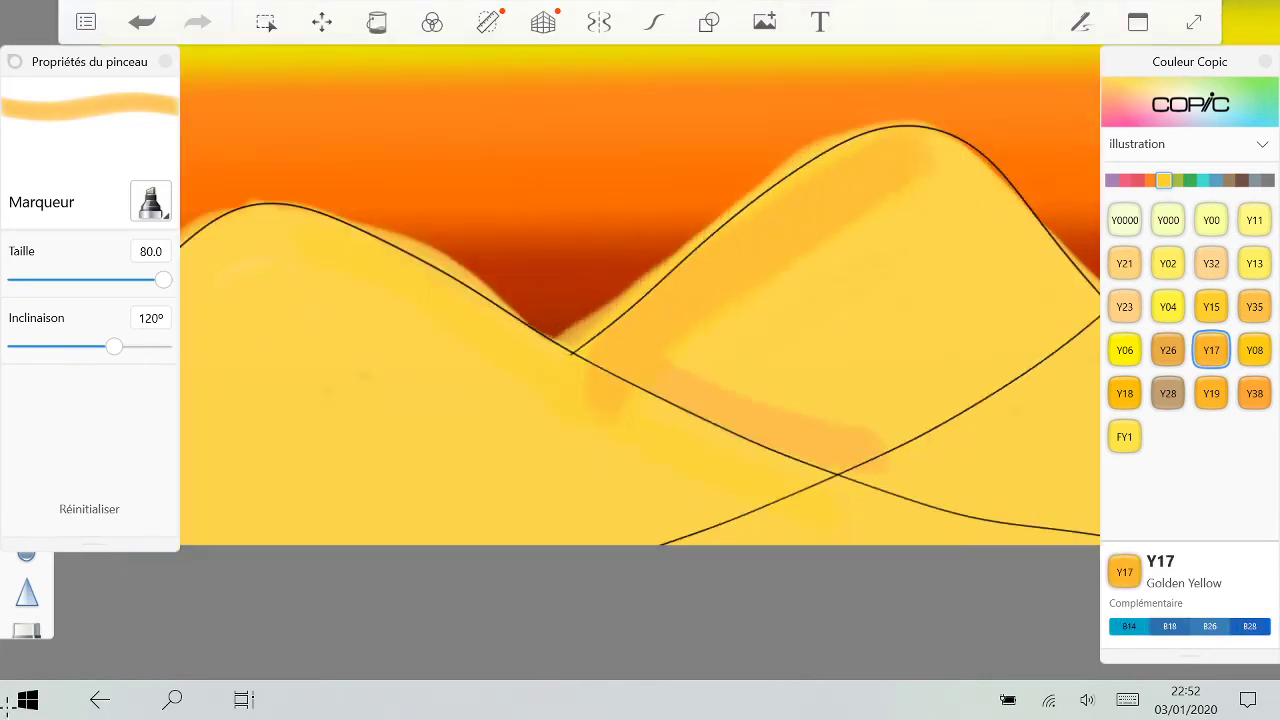
left_click_drag(870, 455, 1050, 325)
scroll(790, 470, "down", 3)
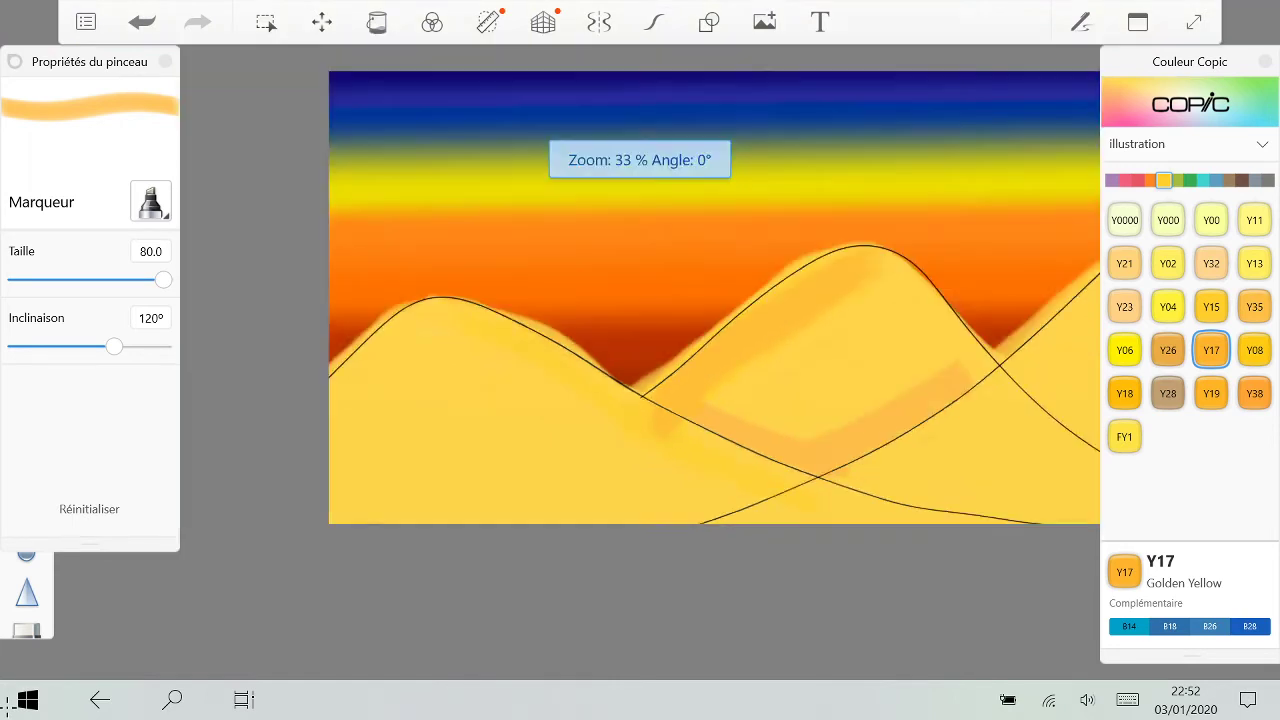
left_click_drag(880, 300, 990, 394)
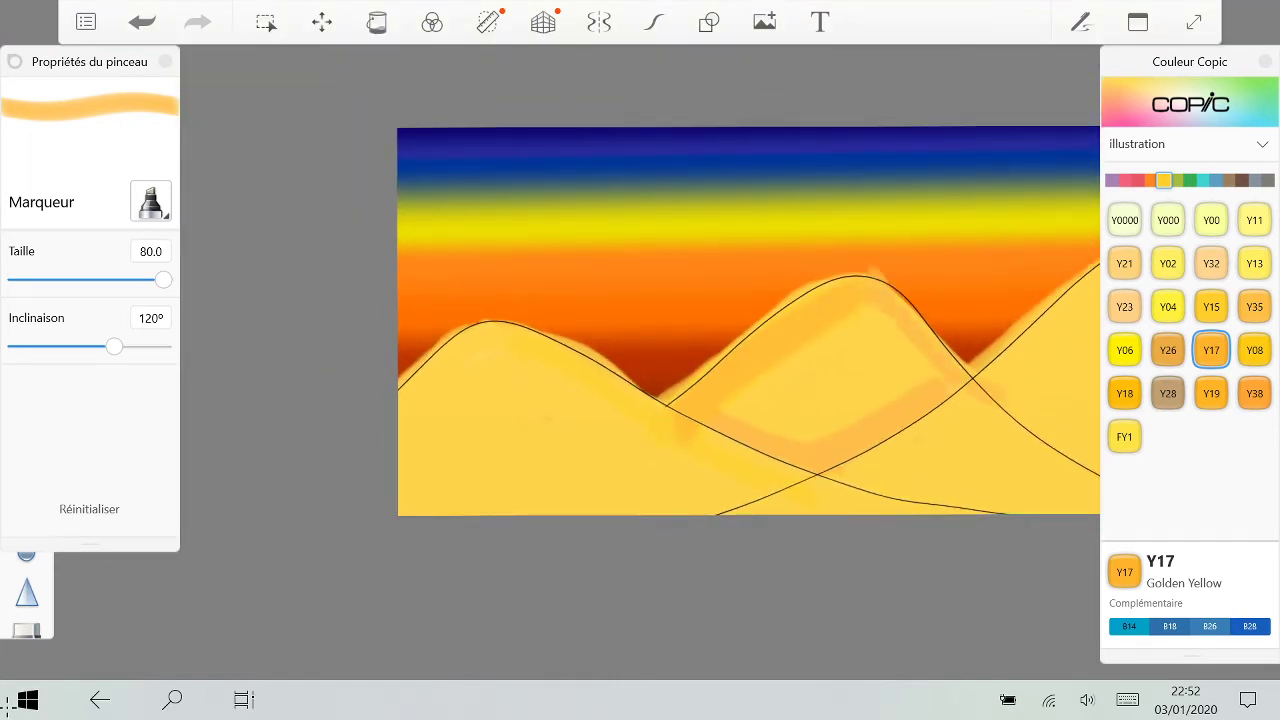
key("ctrl+z")
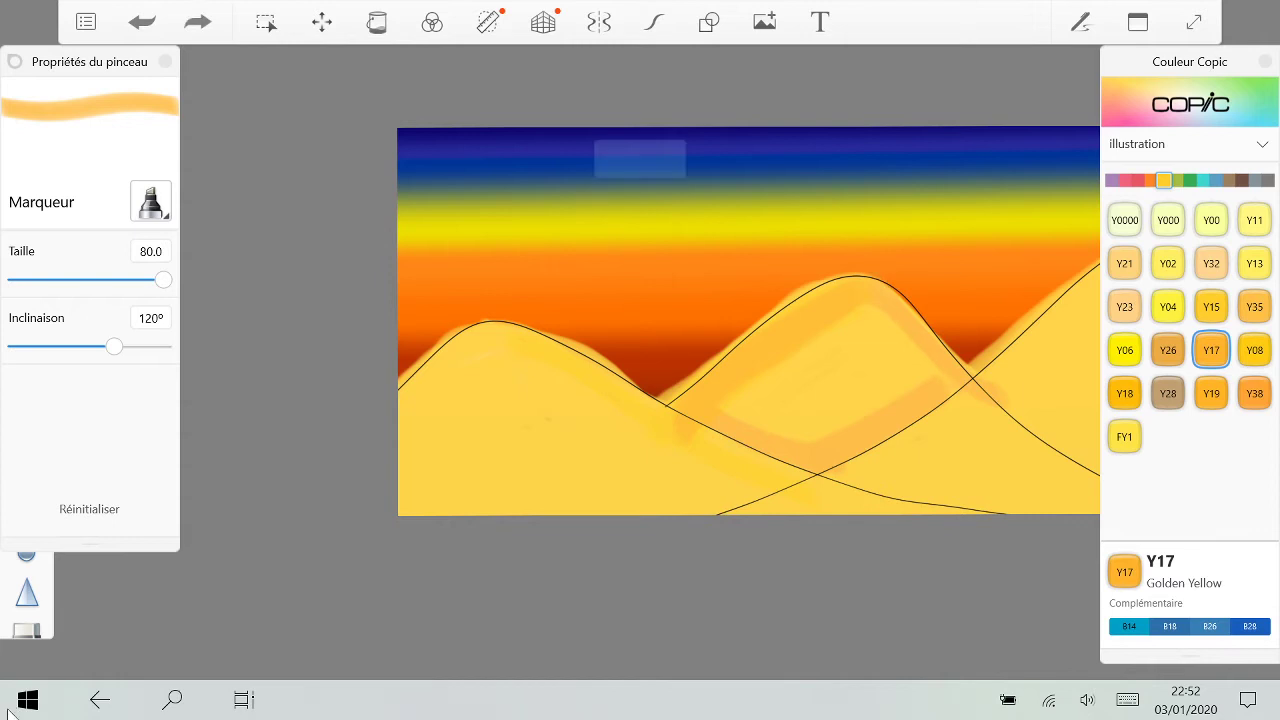
Step: Shade the right-hand hill with Y17 Golden Yellow beneath its rising outline and along the curve crossing it
scroll(640, 345, "down", 1)
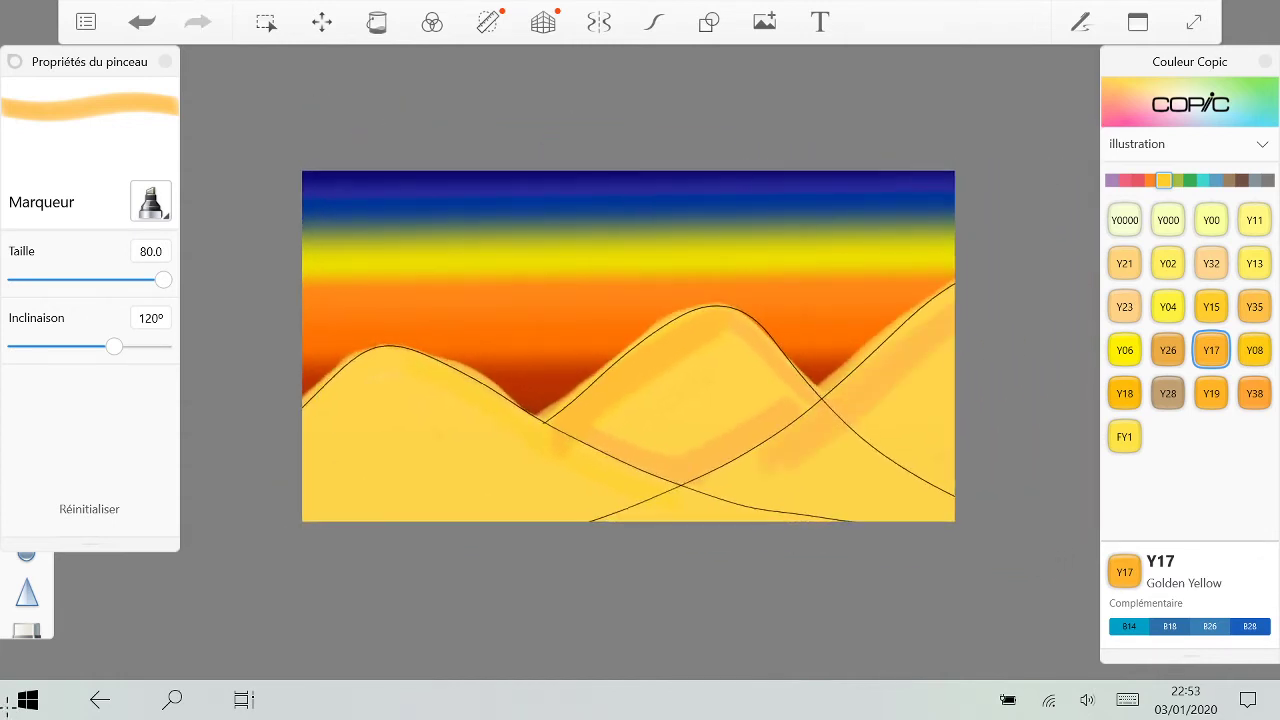
left_click_drag(940, 308, 888, 342)
left_click_drag(945, 424, 864, 492)
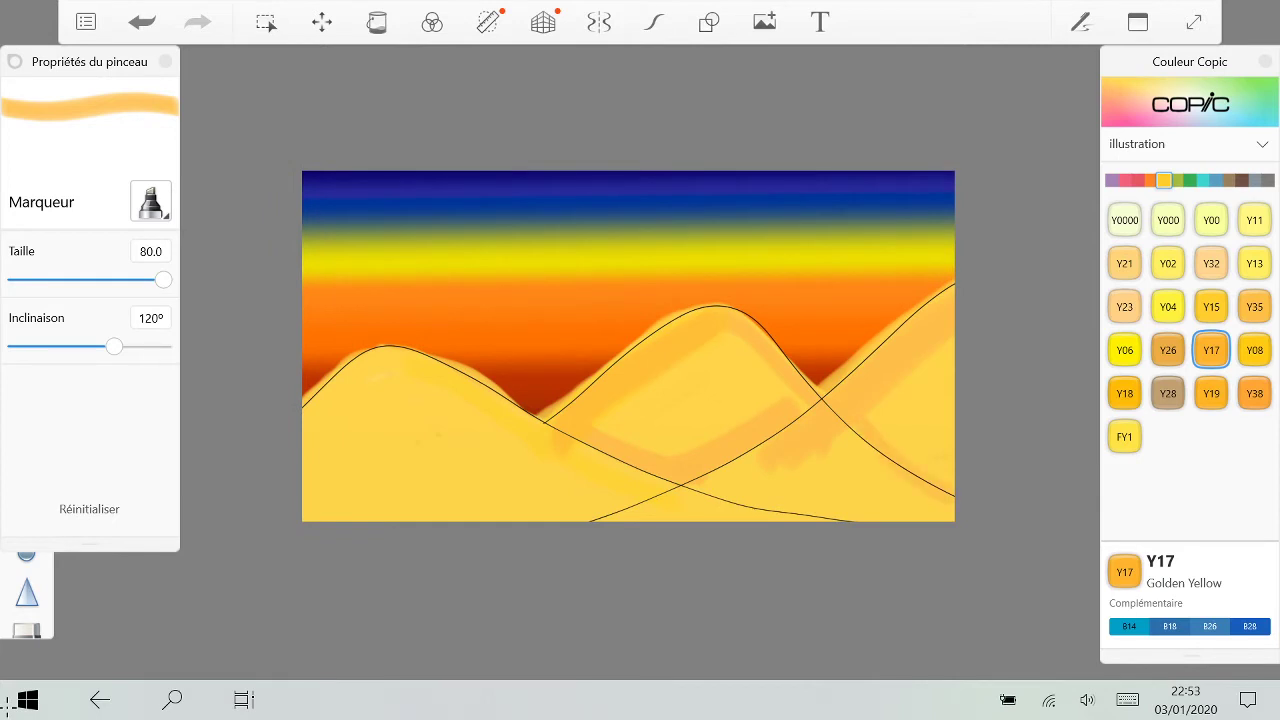
Step: Darken the right-hand hill's inner edges and the middle hill's lower edge with Y26 Mustard, undoing the extra stroke below the middle hill
left_click(1168, 350)
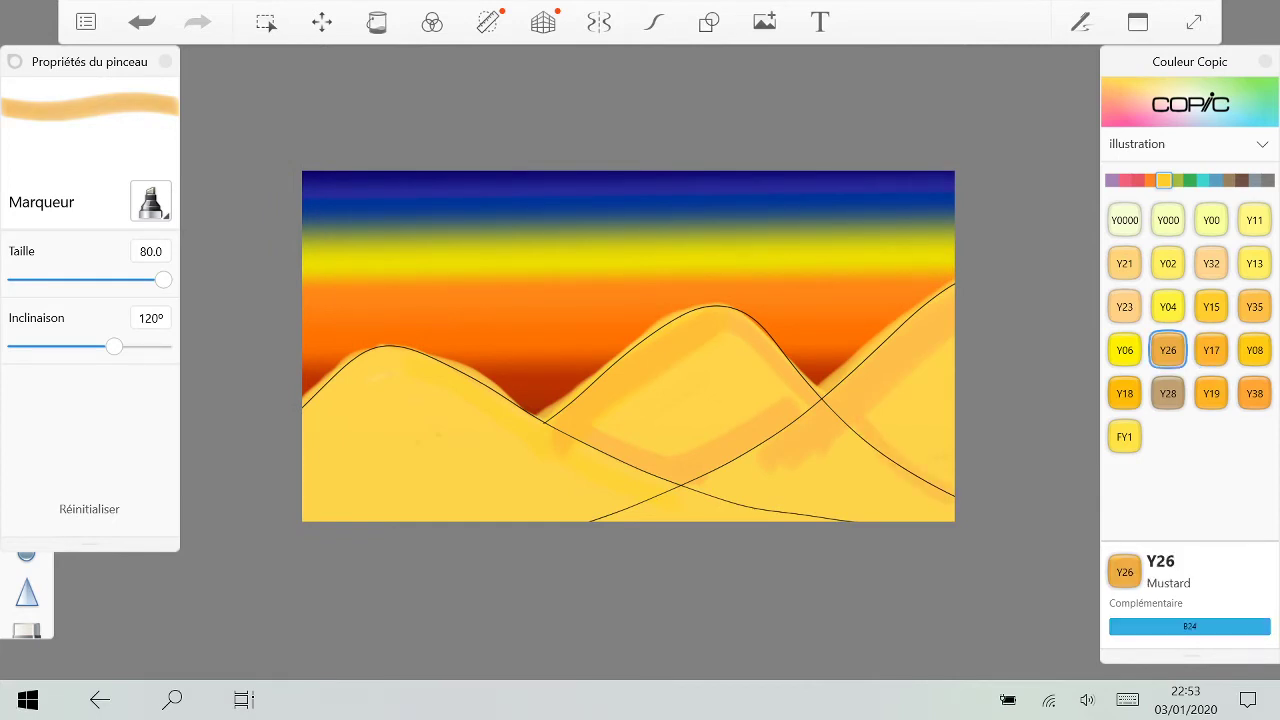
left_click_drag(835, 400, 945, 306)
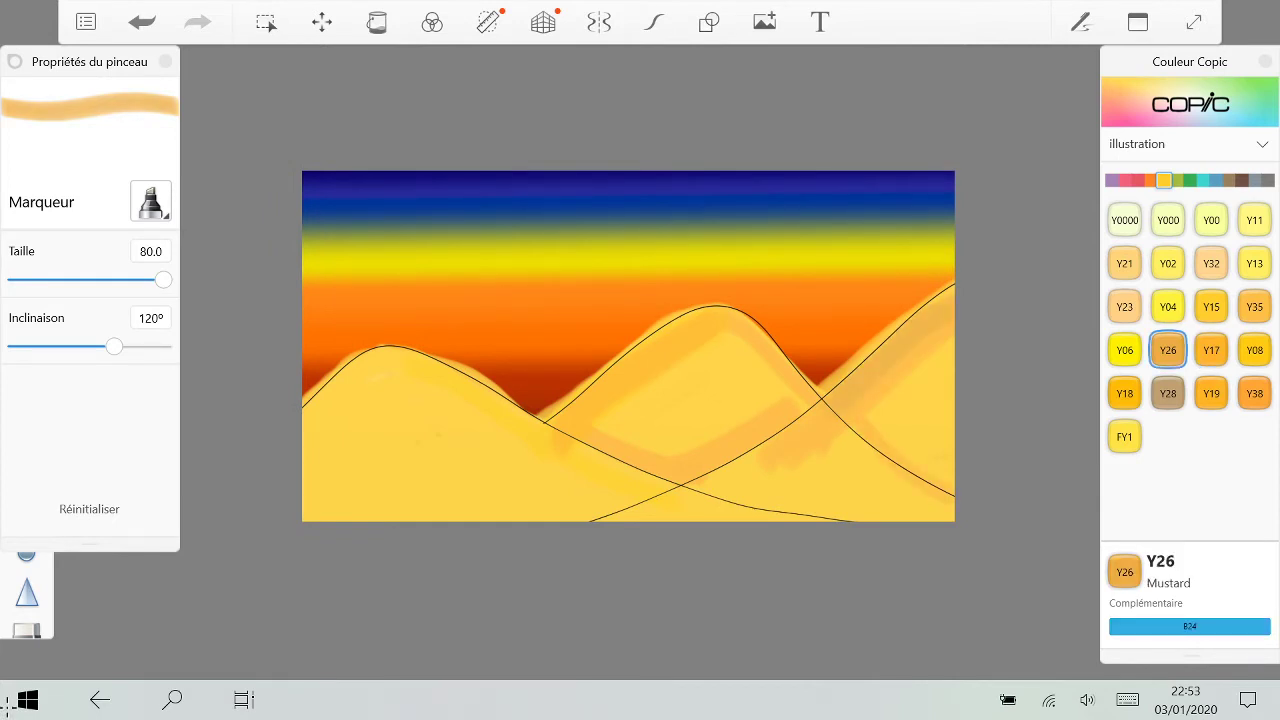
mouse_move(948, 482)
left_mouse_down()
mouse_move(802, 408)
mouse_move(682, 464)
left_mouse_up()
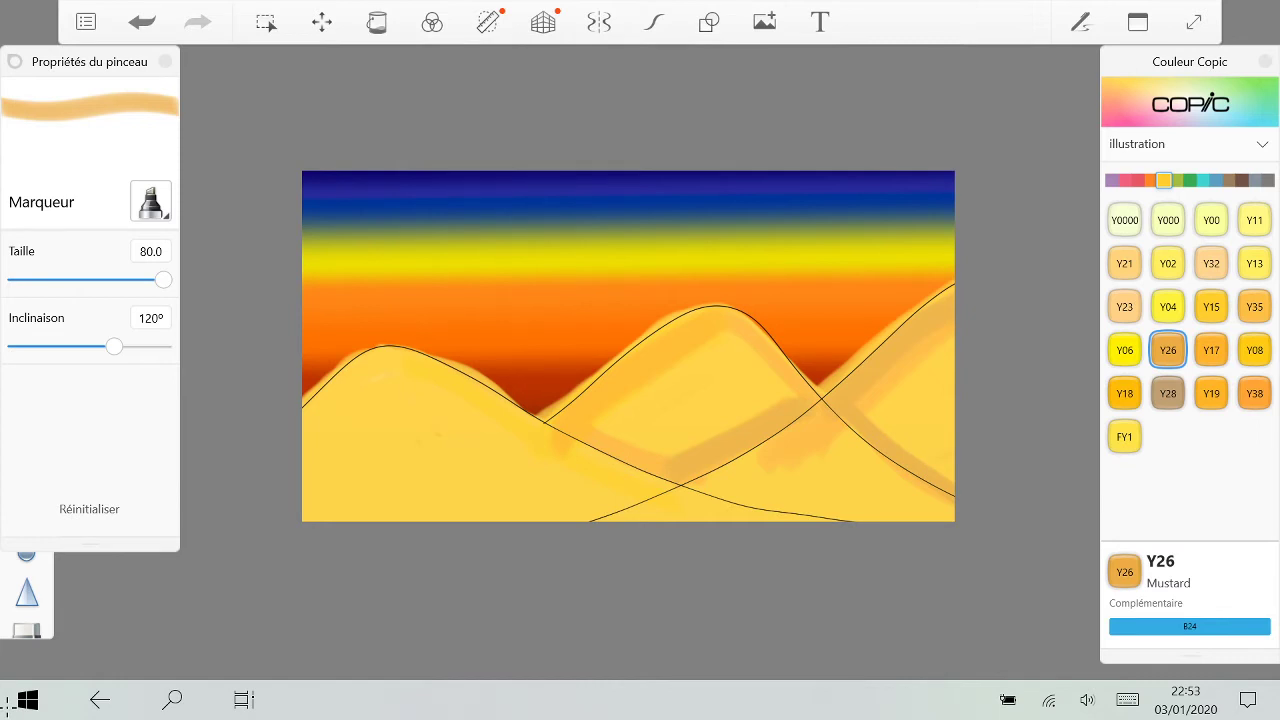
left_click_drag(815, 425, 695, 505)
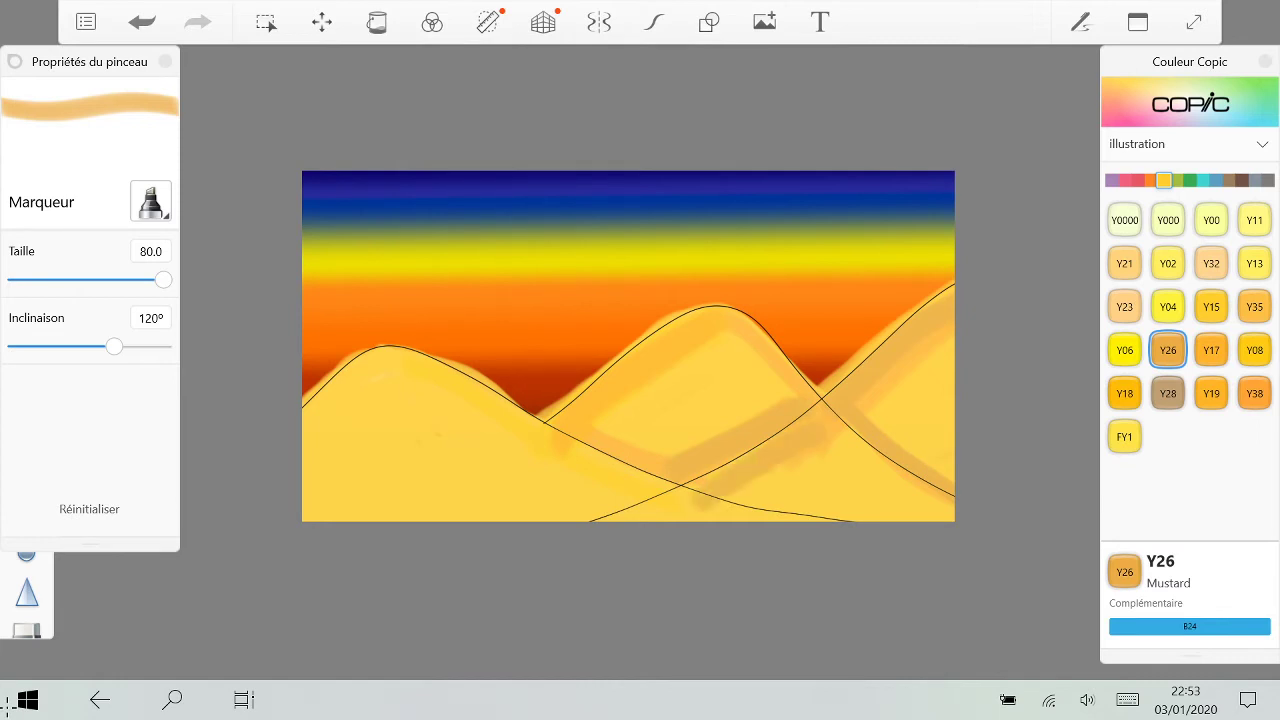
key("ctrl+z")
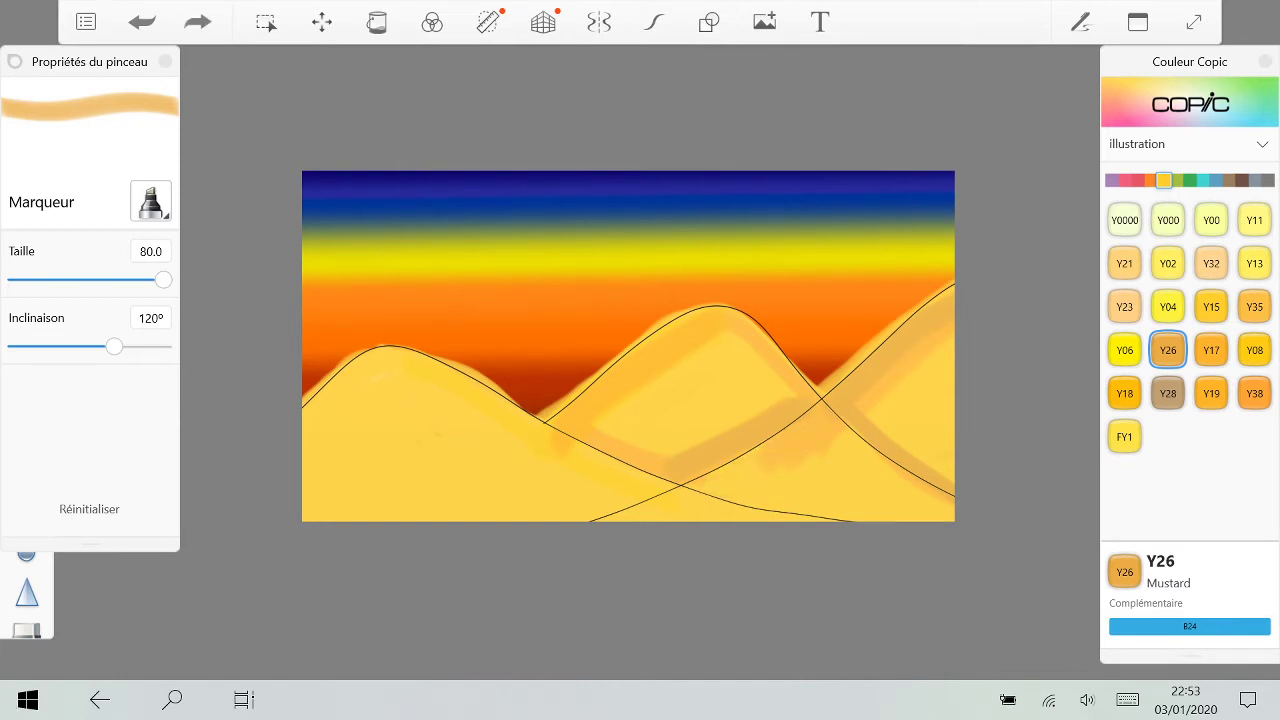
Step: Brighten the unshaded areas of all the hills with broad strokes of Y06 Yellow
left_click(1125, 350)
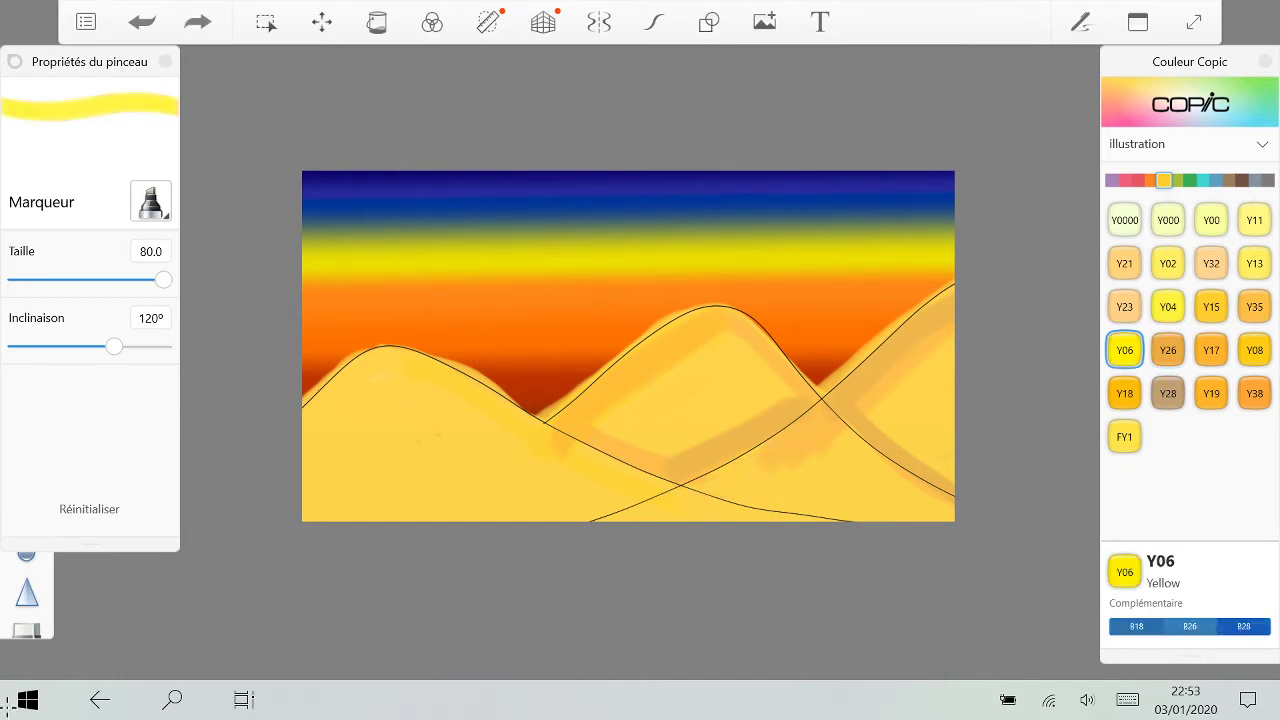
left_click_drag(818, 434, 685, 497)
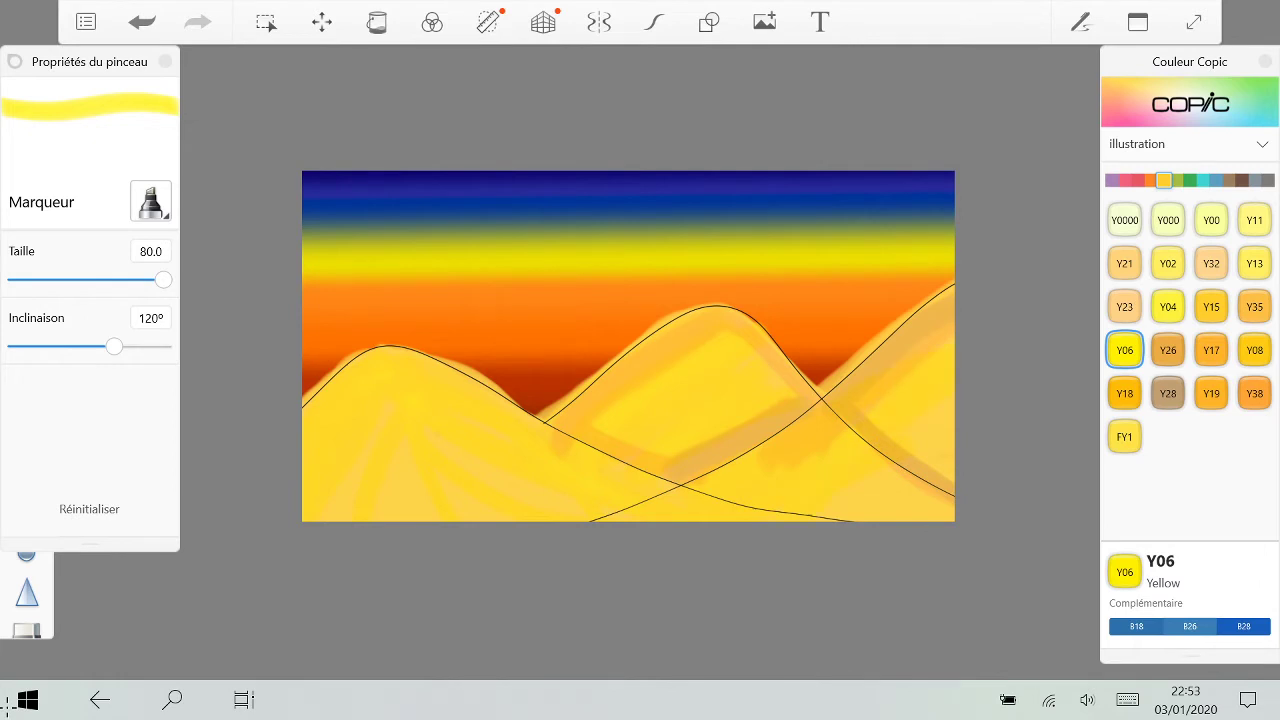
Step: Touch up the middle hill's lower edge with Y08 Acid Yellow, and choose the Pinceau éventail synthétique from the brush library
left_click(1254, 350)
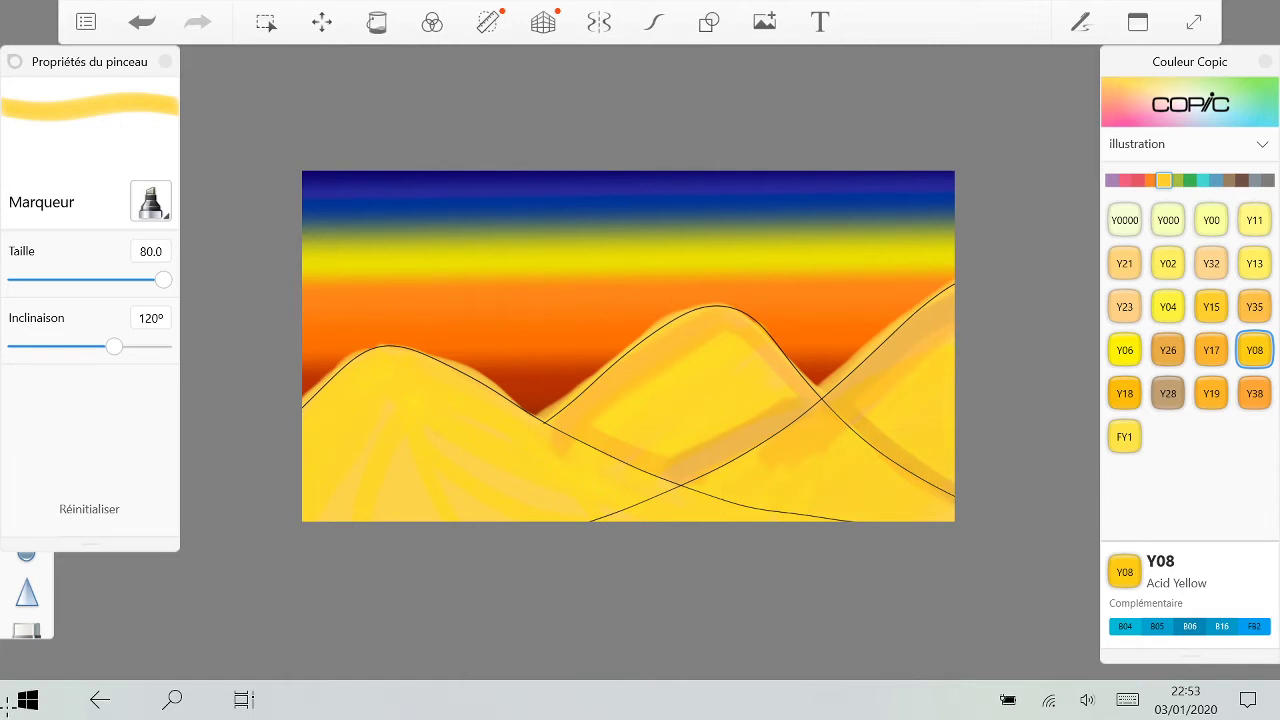
left_click_drag(684, 453, 768, 416)
left_click(48, 92)
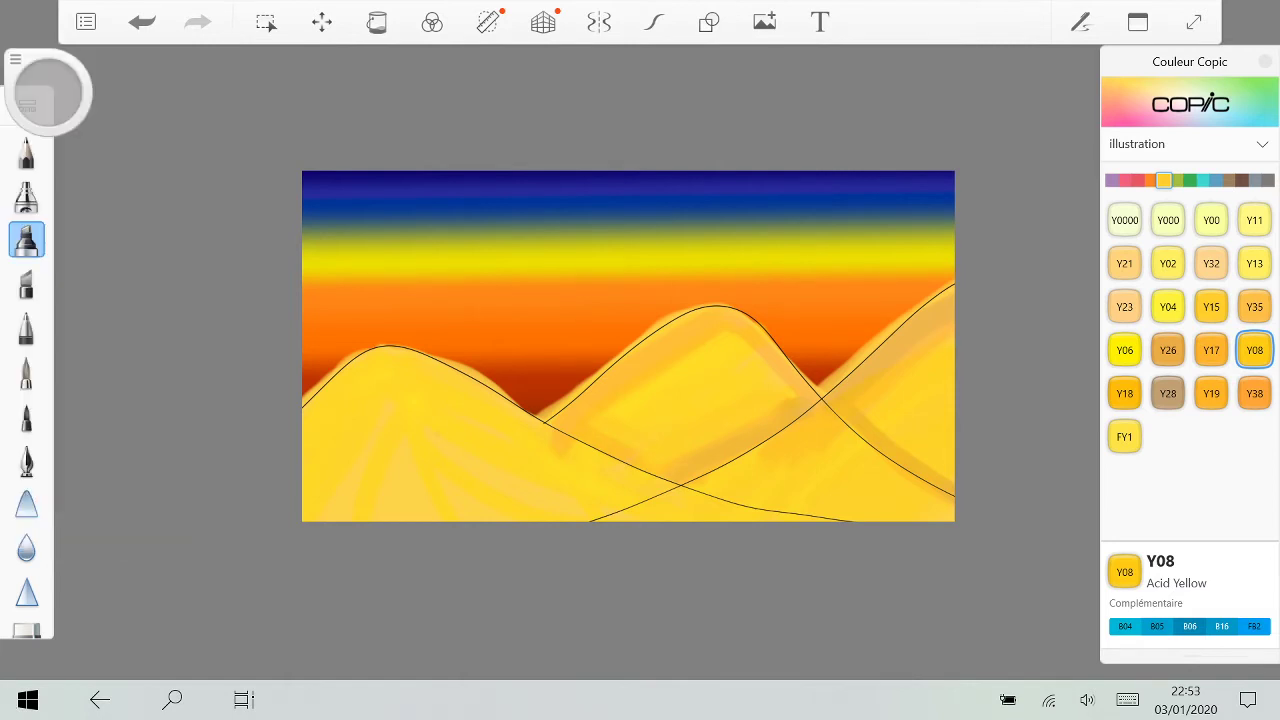
left_click(28, 106)
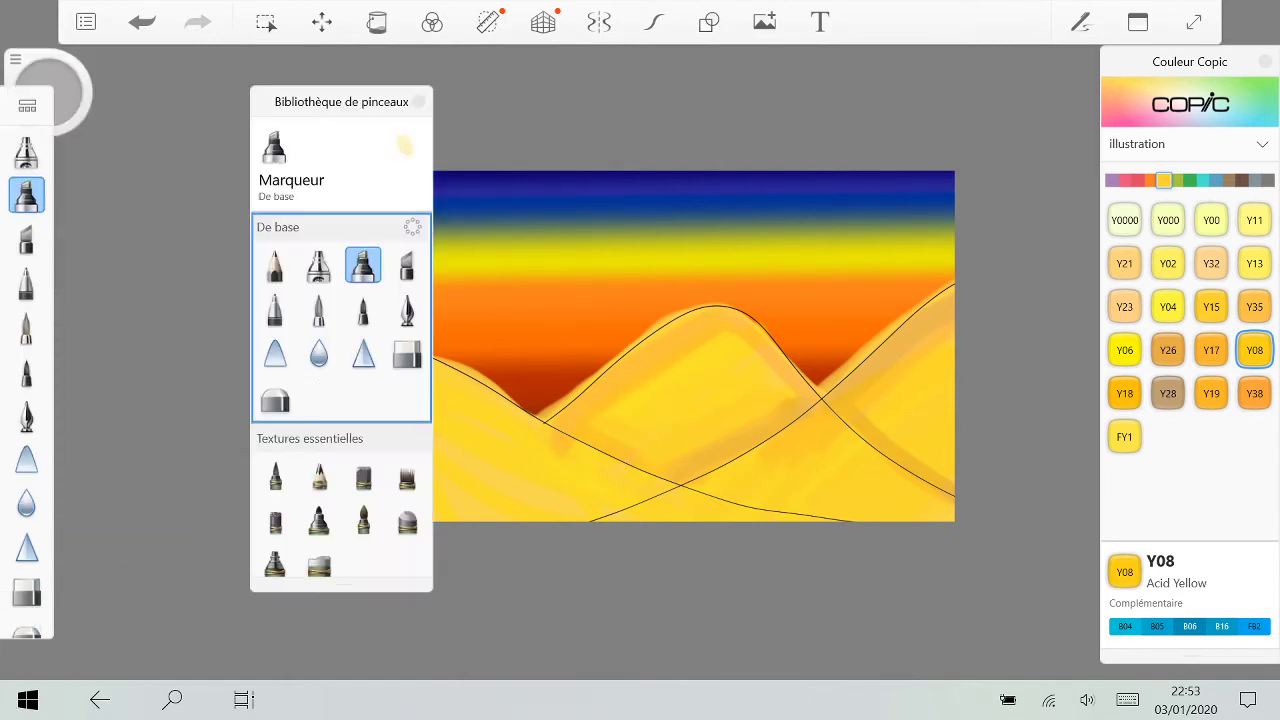
scroll(341, 394, "down", 2)
scroll(341, 400, "down", 3)
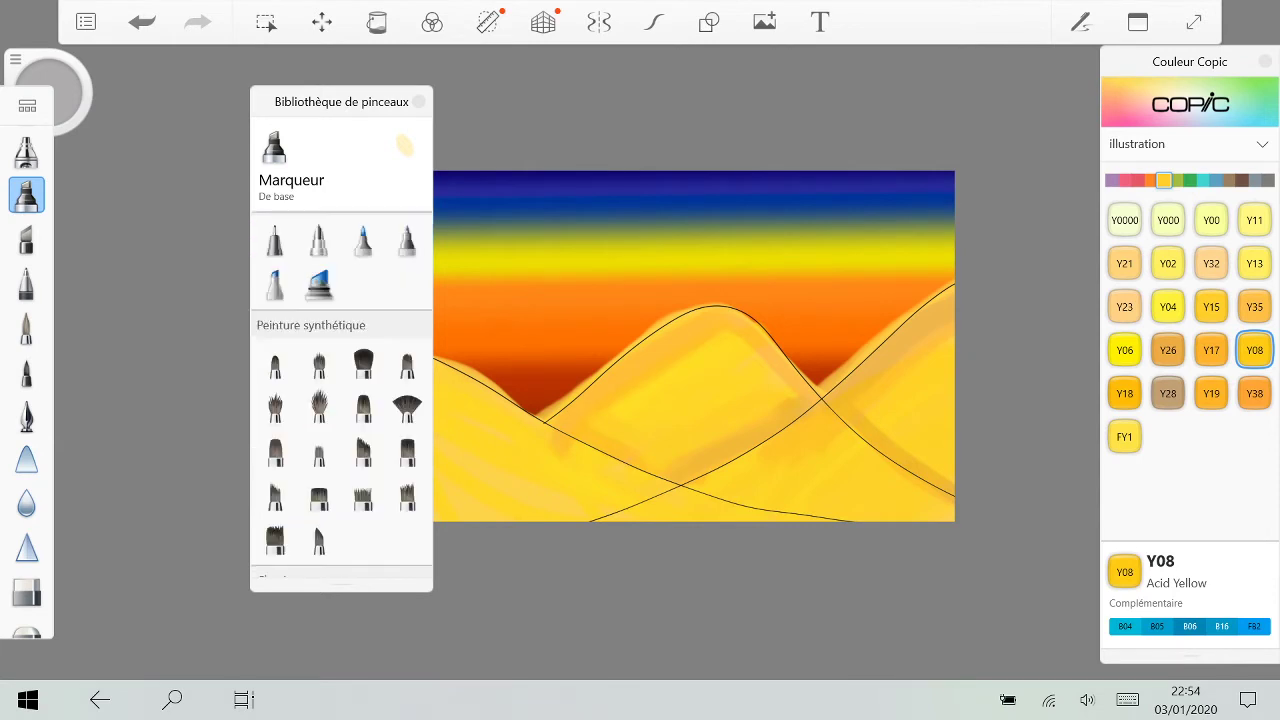
scroll(341, 400, "down", 2)
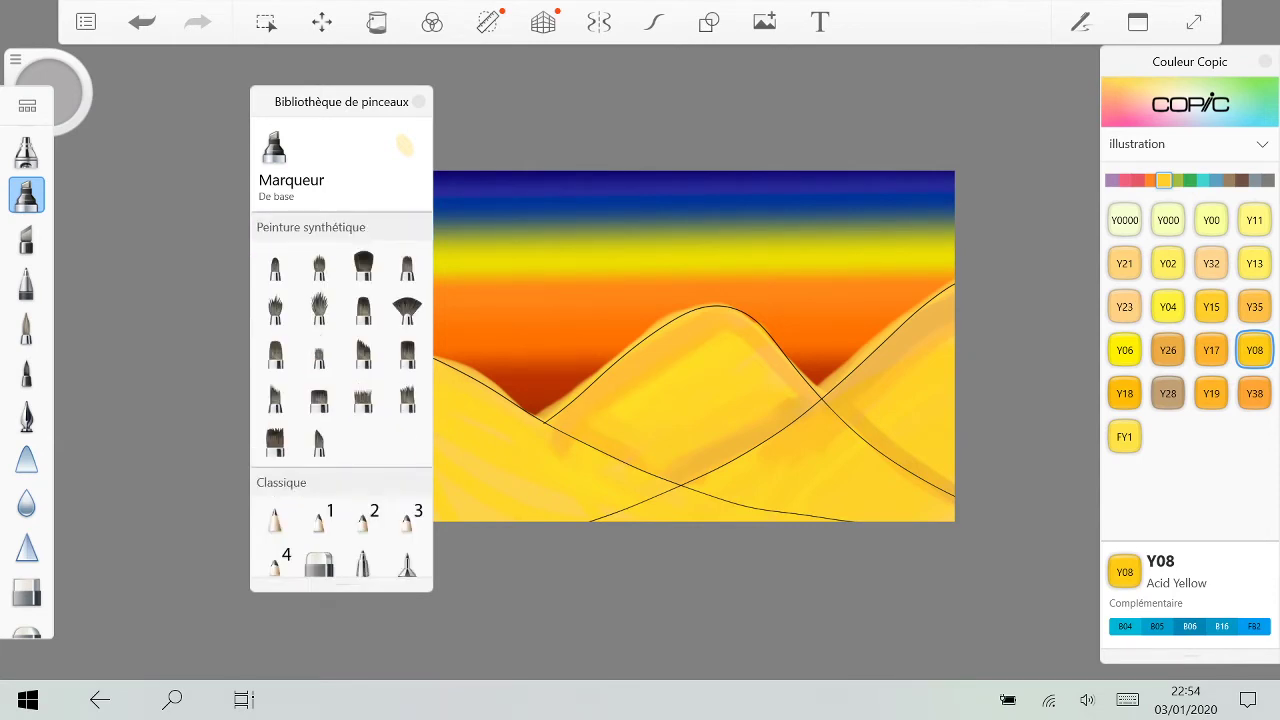
left_click(407, 309)
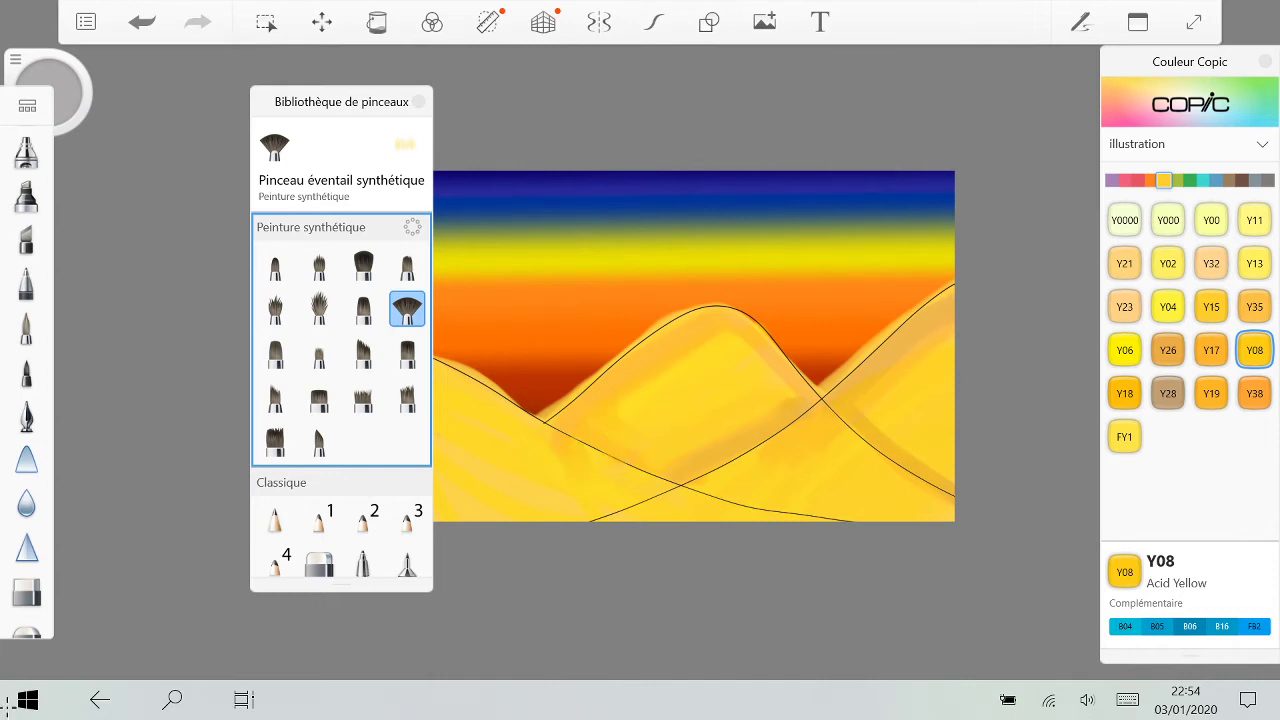
left_click_drag(335, 102, 240, 103)
left_click(324, 102)
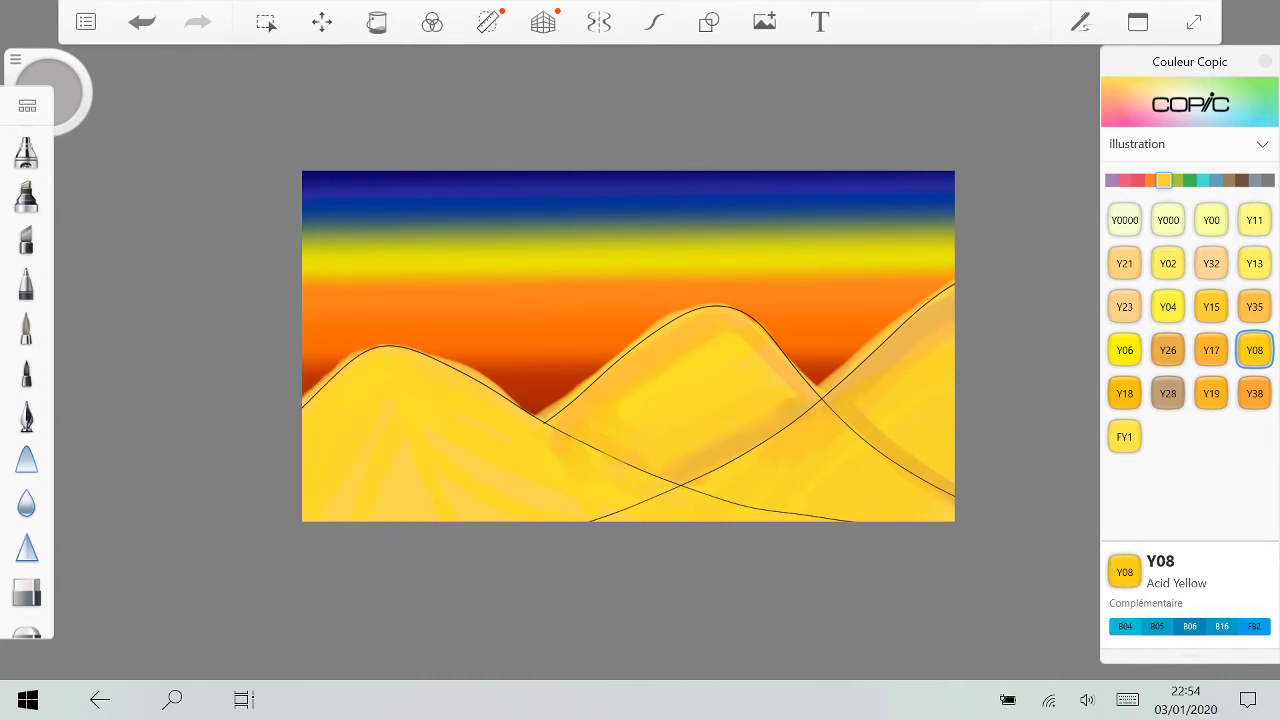
Step: Blend Y08 Acid Yellow over the dark bands and crossing outlines inside the middle and right-hand hills with the synthetic fan brush
left_click_drag(597, 439, 577, 447)
mouse_move(808, 410)
left_mouse_down()
mouse_move(670, 488)
mouse_move(712, 472)
left_mouse_up()
left_click_drag(776, 438, 668, 498)
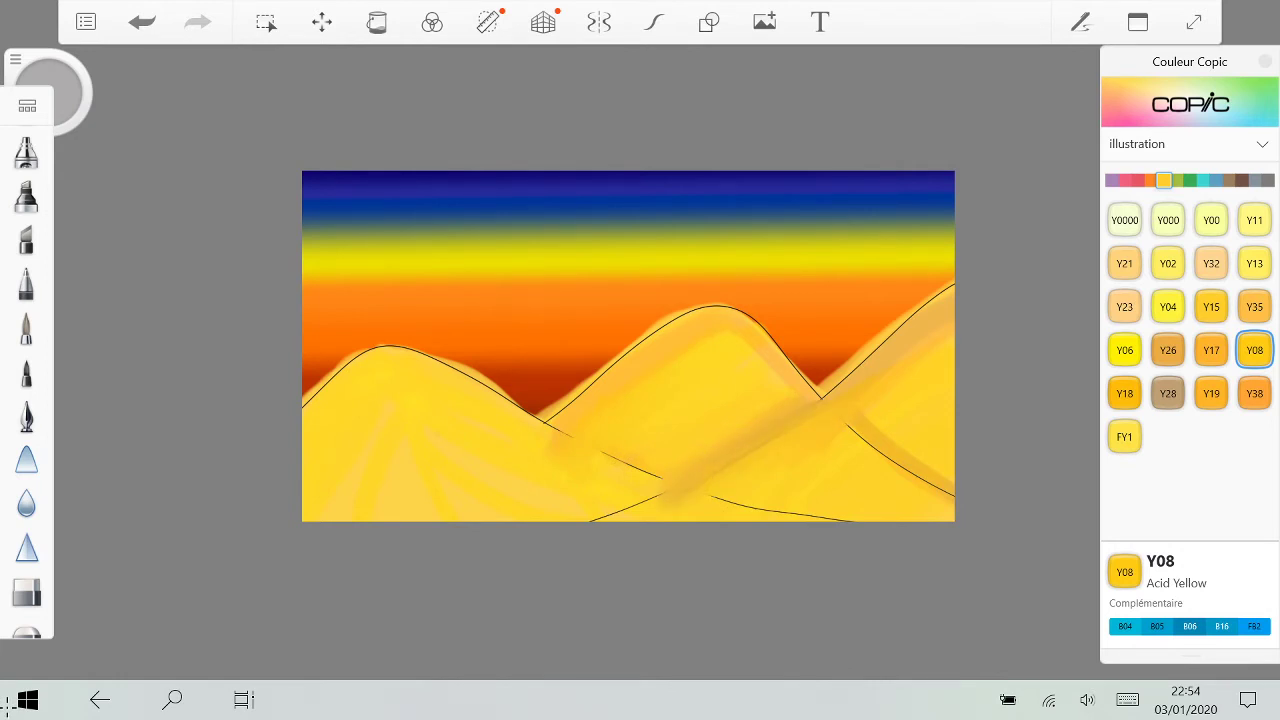
left_click_drag(848, 422, 950, 492)
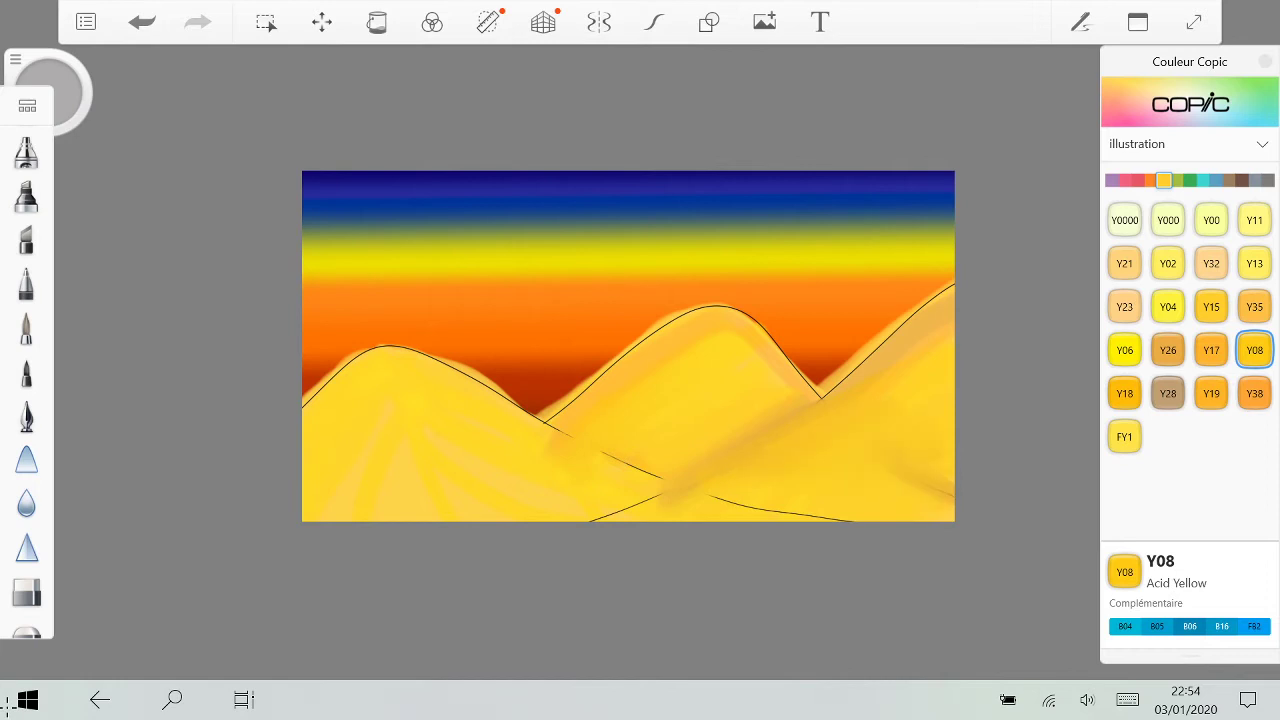
mouse_move(948, 335)
left_mouse_down()
mouse_move(924, 484)
mouse_move(949, 508)
left_mouse_up()
left_click_drag(784, 417, 745, 448)
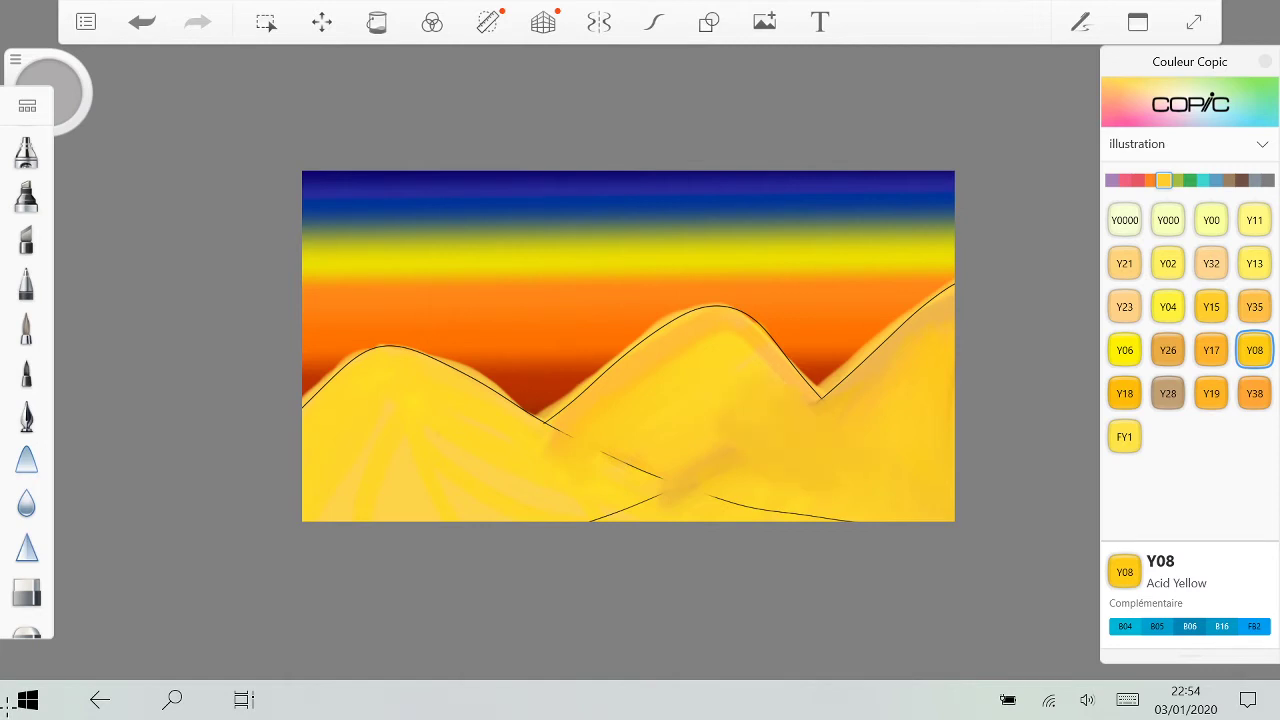
Step: Paint out the remaining inner outlines along the base of the hills and smooth the yellow across all three with the fan brush
left_click_drag(840, 515, 620, 464)
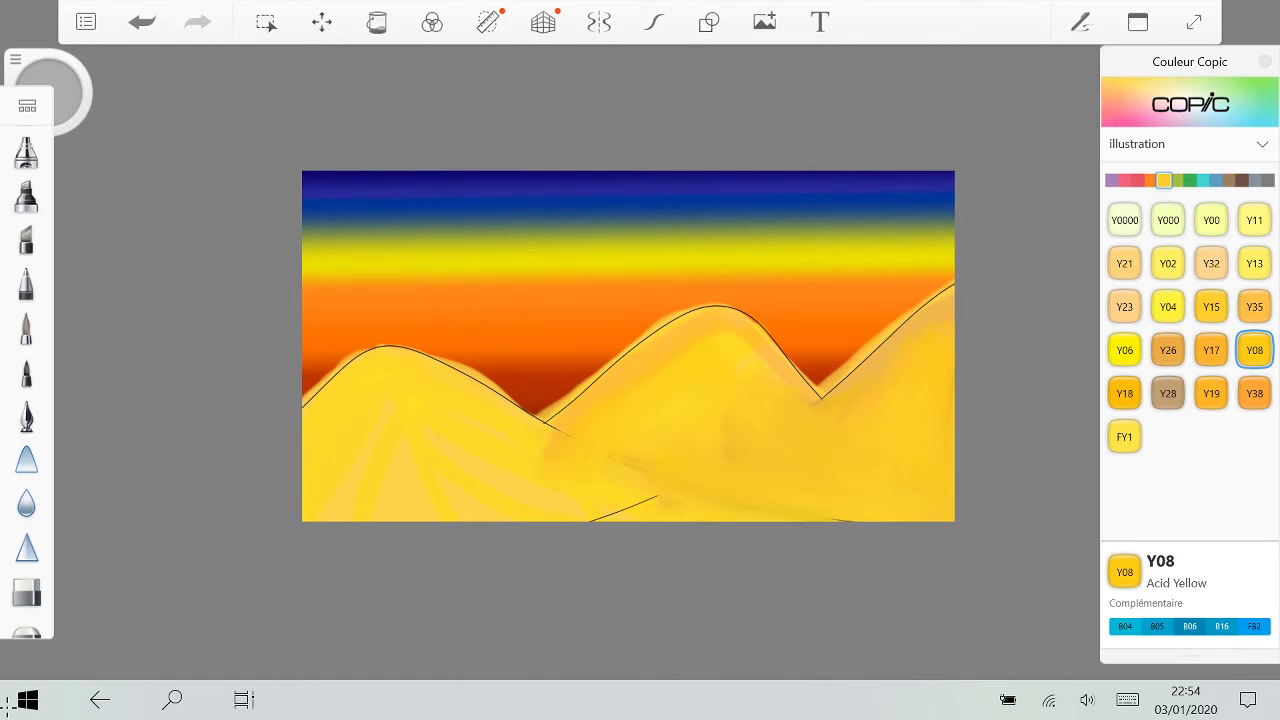
left_click_drag(655, 494, 592, 519)
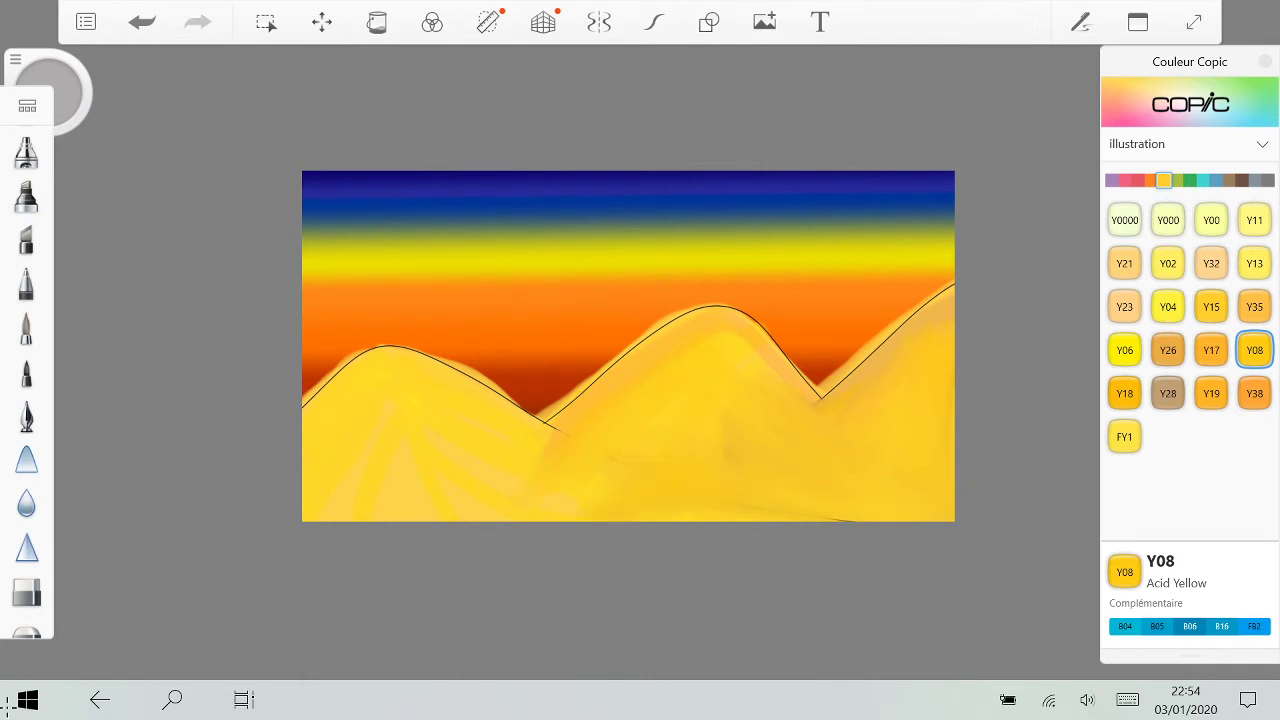
left_click_drag(952, 342, 918, 366)
left_click_drag(552, 516, 428, 504)
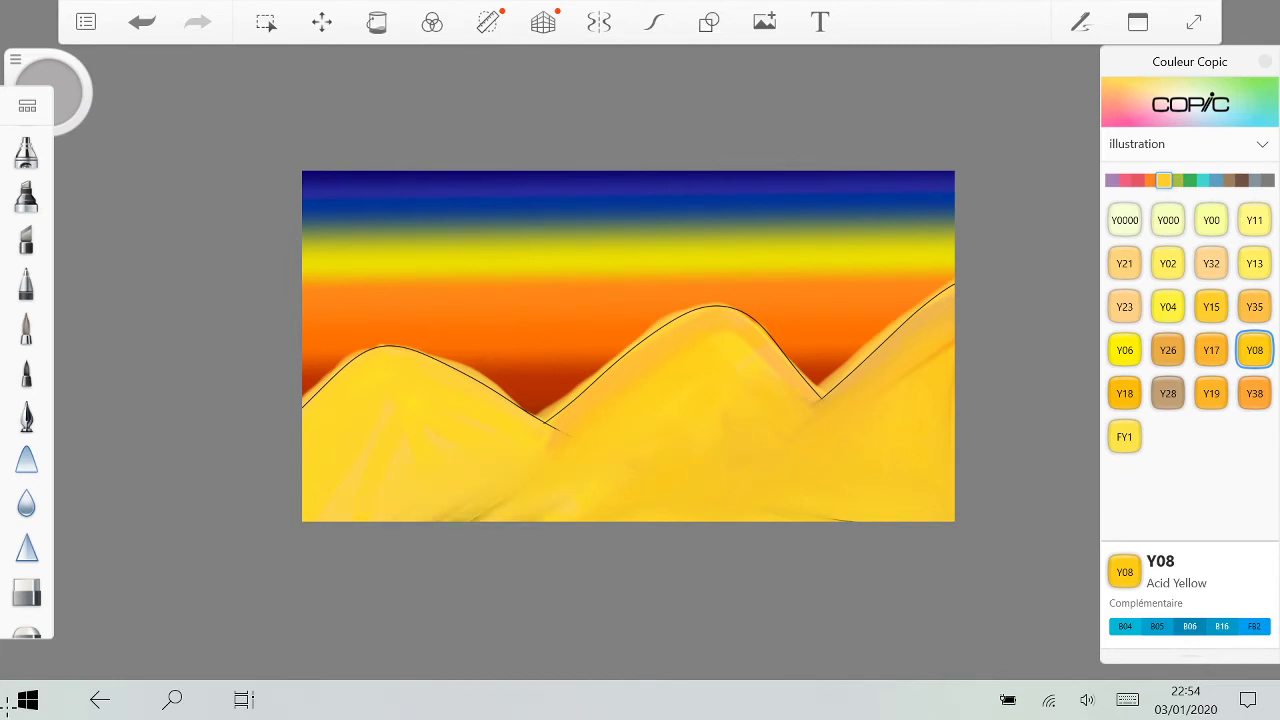
left_click_drag(582, 510, 482, 516)
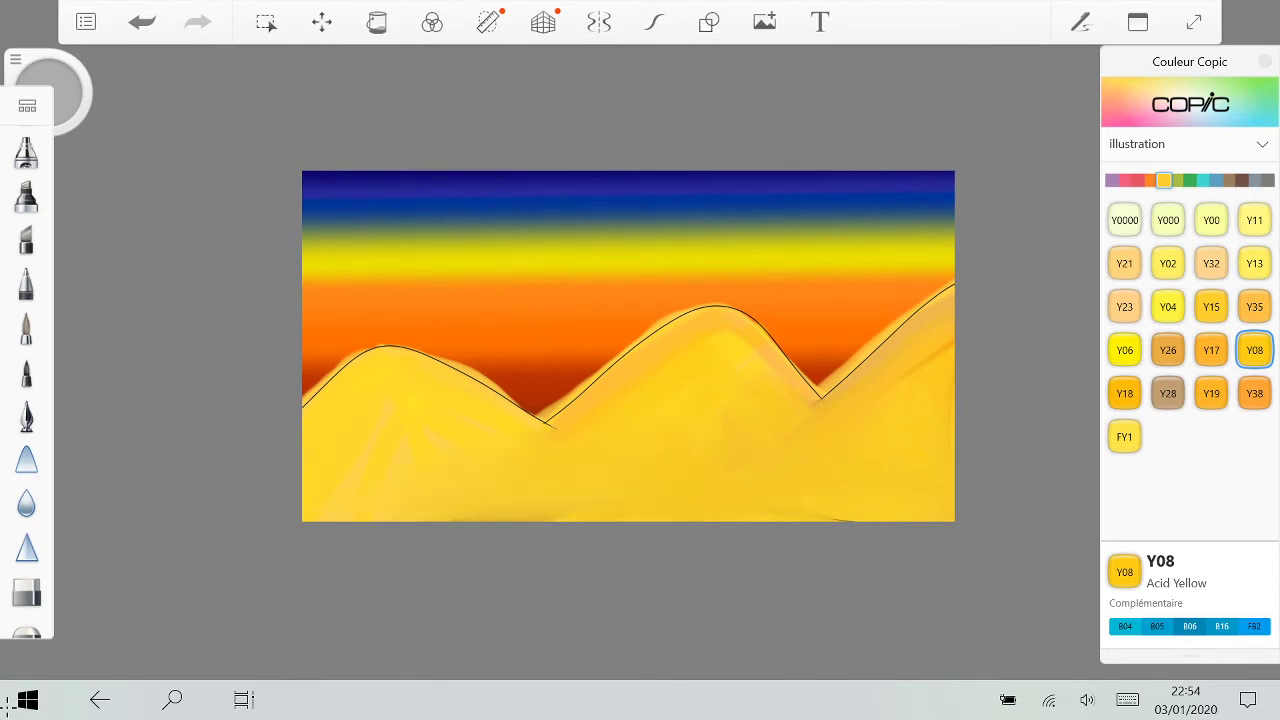
left_click_drag(858, 514, 510, 515)
left_click_drag(944, 357, 902, 390)
Step: Add Y18 Lightning Yellow shading to the middle and right-hand hills and the valley beside the left hill with the fan brush
left_click(1125, 393)
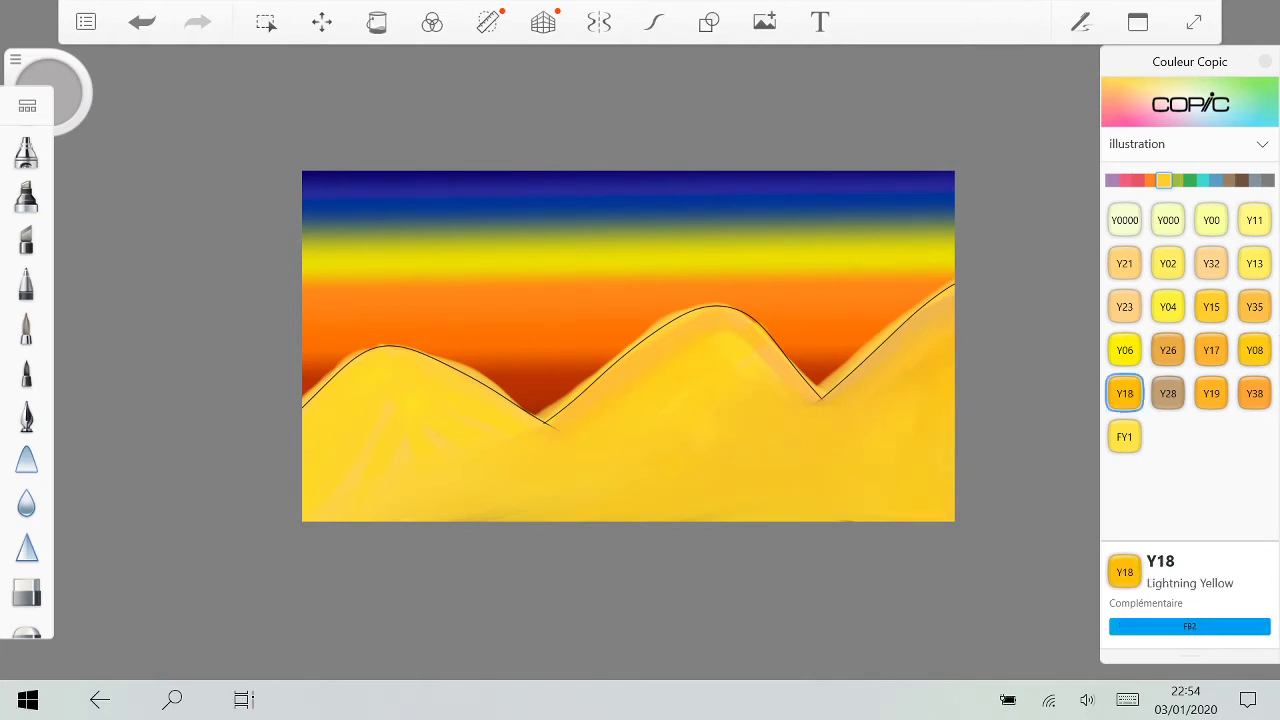
left_click_drag(940, 448, 938, 462)
left_click_drag(560, 424, 546, 426)
left_click_drag(905, 404, 910, 444)
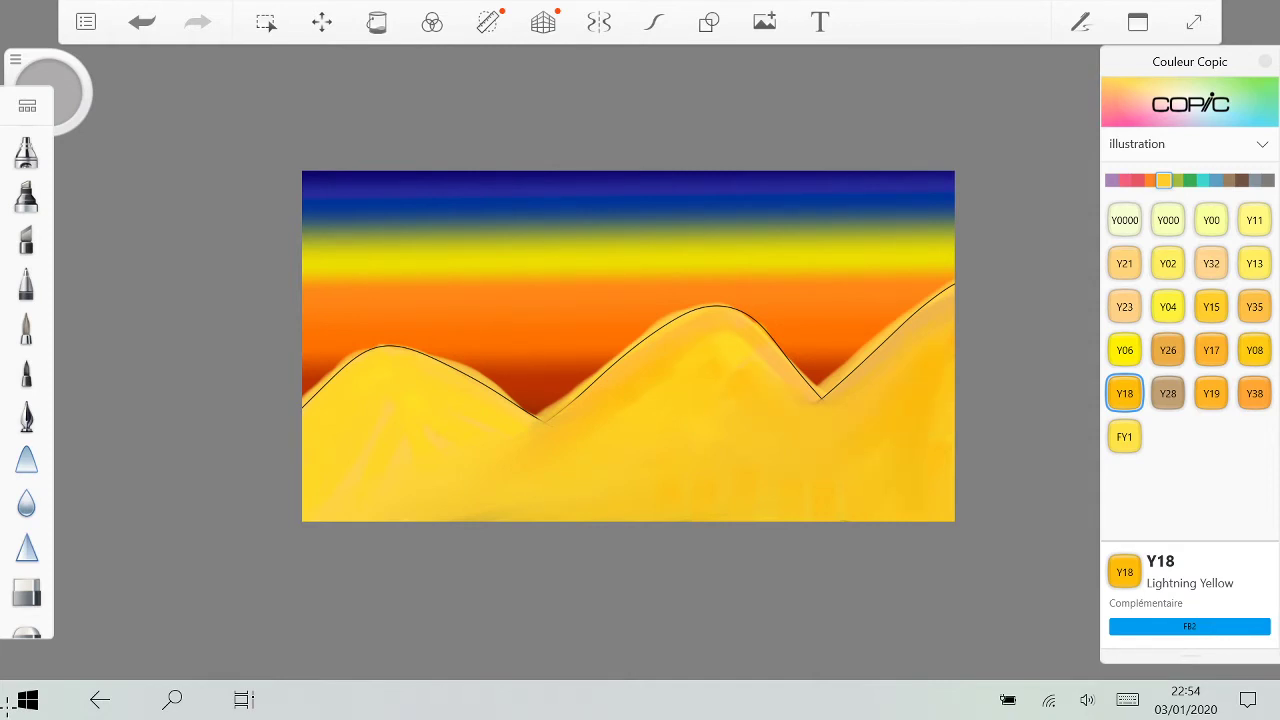
Step: Erase the yellow spilling past the left hill's outline, using the hard eraser on its left slope and the soft eraser on its right slope
scroll(26, 380, "down", 1)
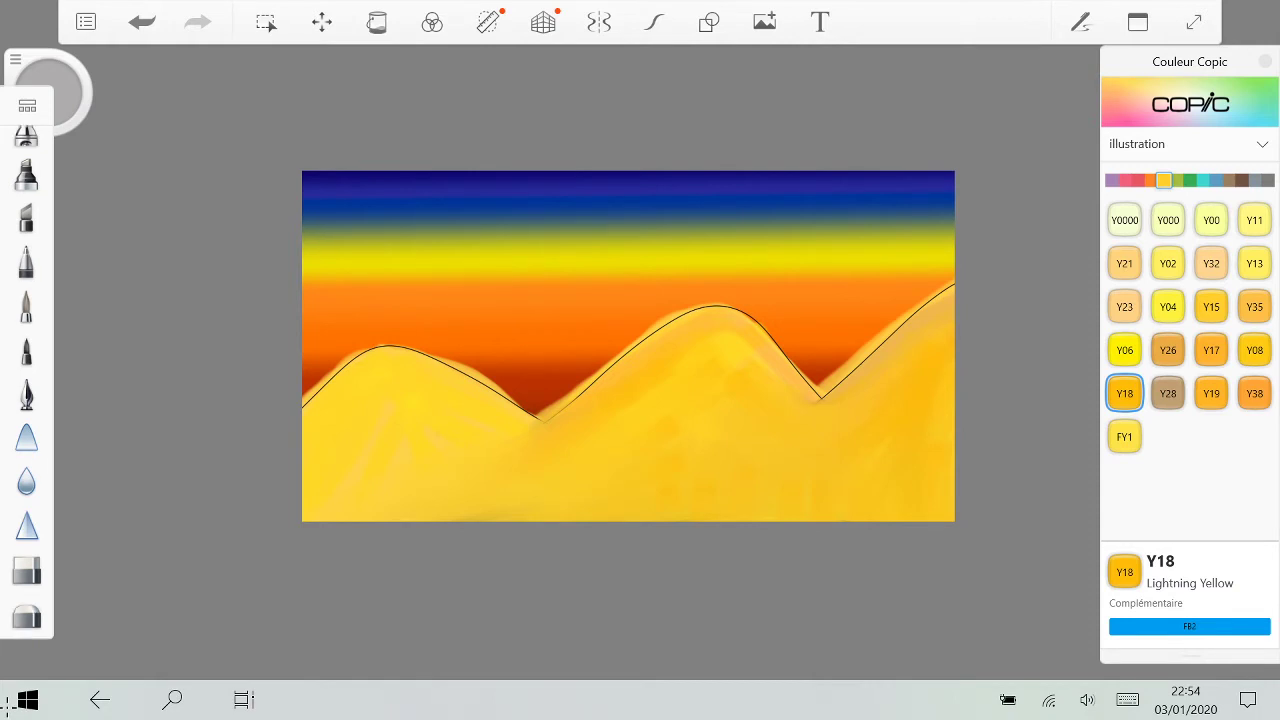
left_click(26, 570)
scroll(330, 361, "up", 5)
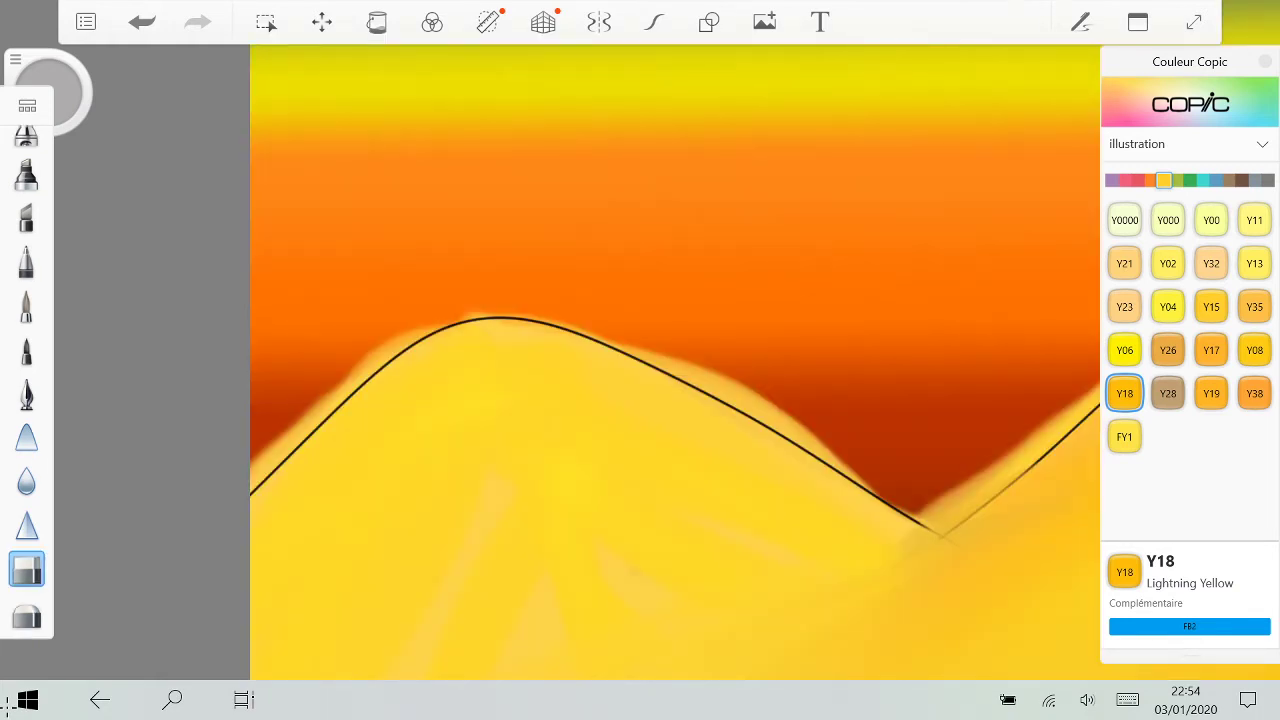
left_click_drag(252, 462, 398, 330)
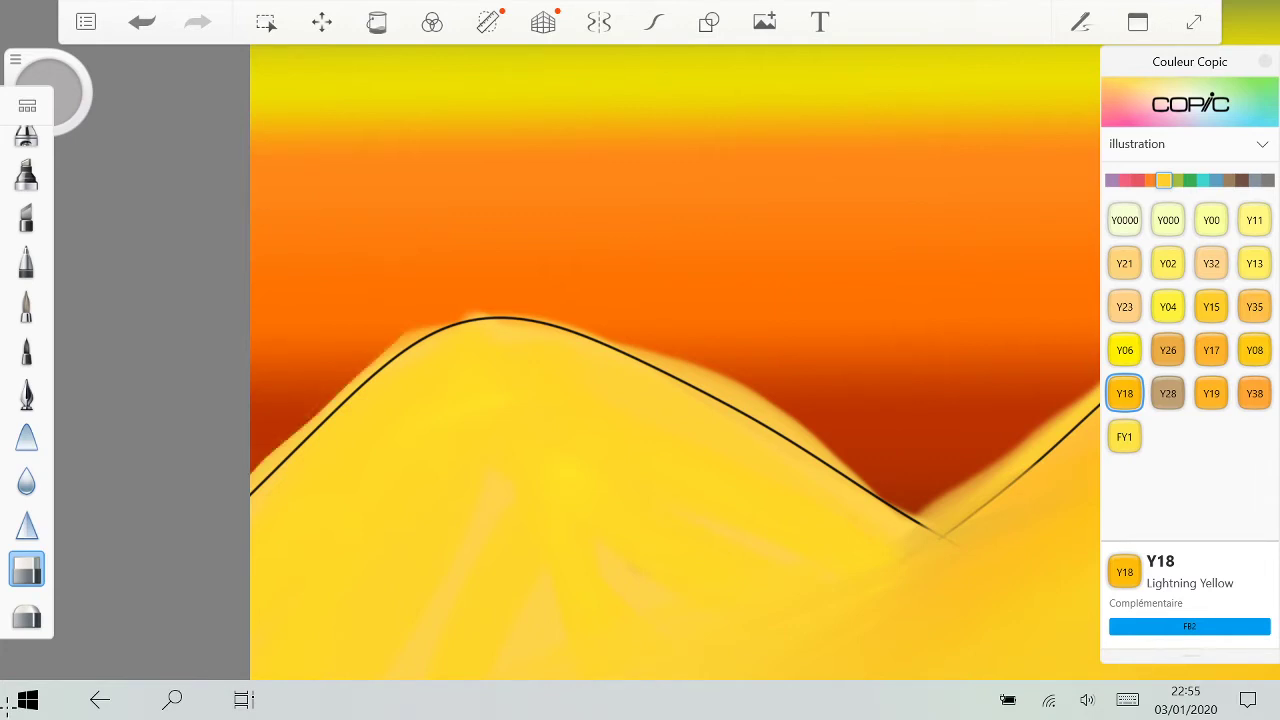
left_click(26, 613)
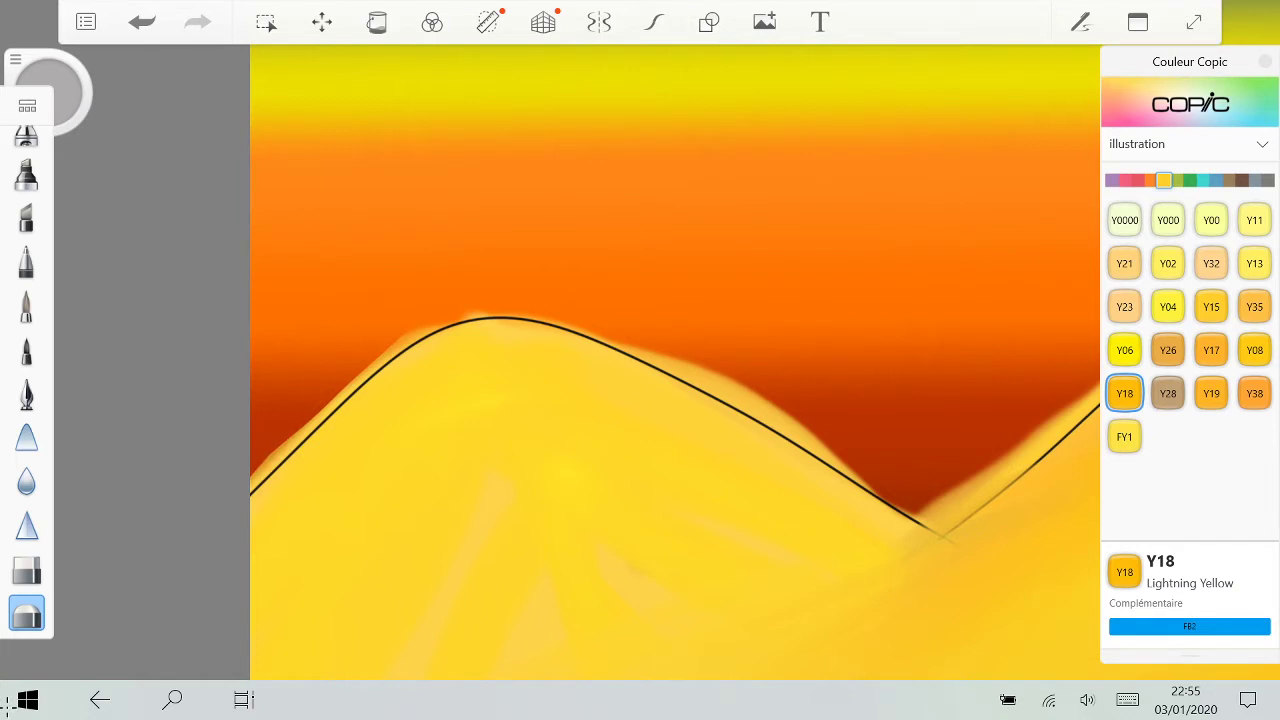
left_click_drag(650, 352, 845, 458)
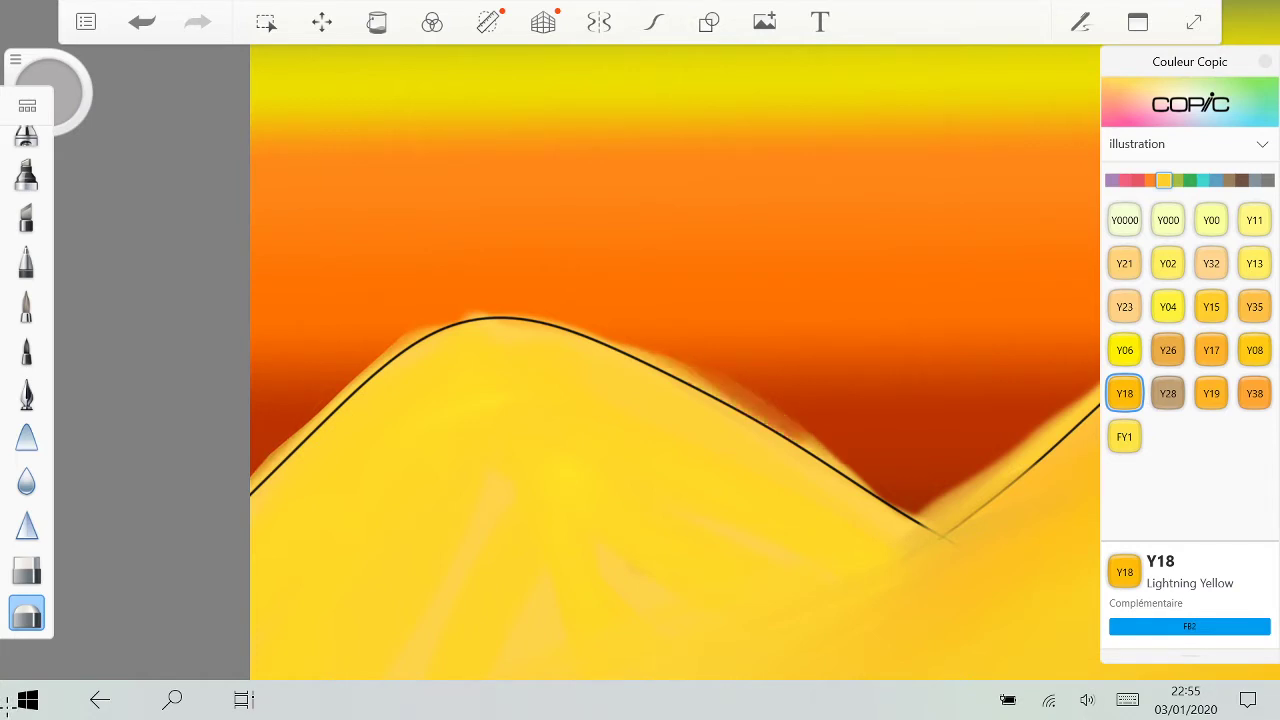
Step: Erase the yellow spilling past the outline along the middle hill's left slope with the soft eraser
left_click_drag(916, 518, 1070, 410)
scroll(675, 362, "down", 3)
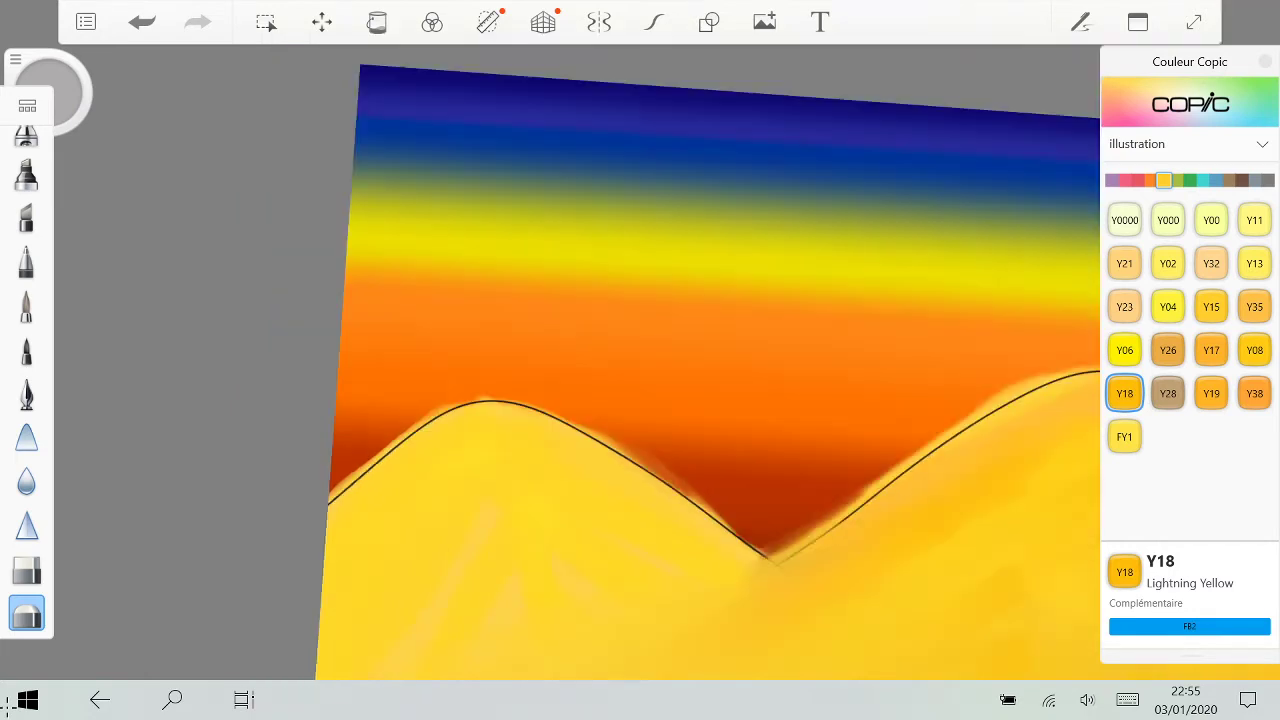
left_click_drag(862, 490, 1020, 395)
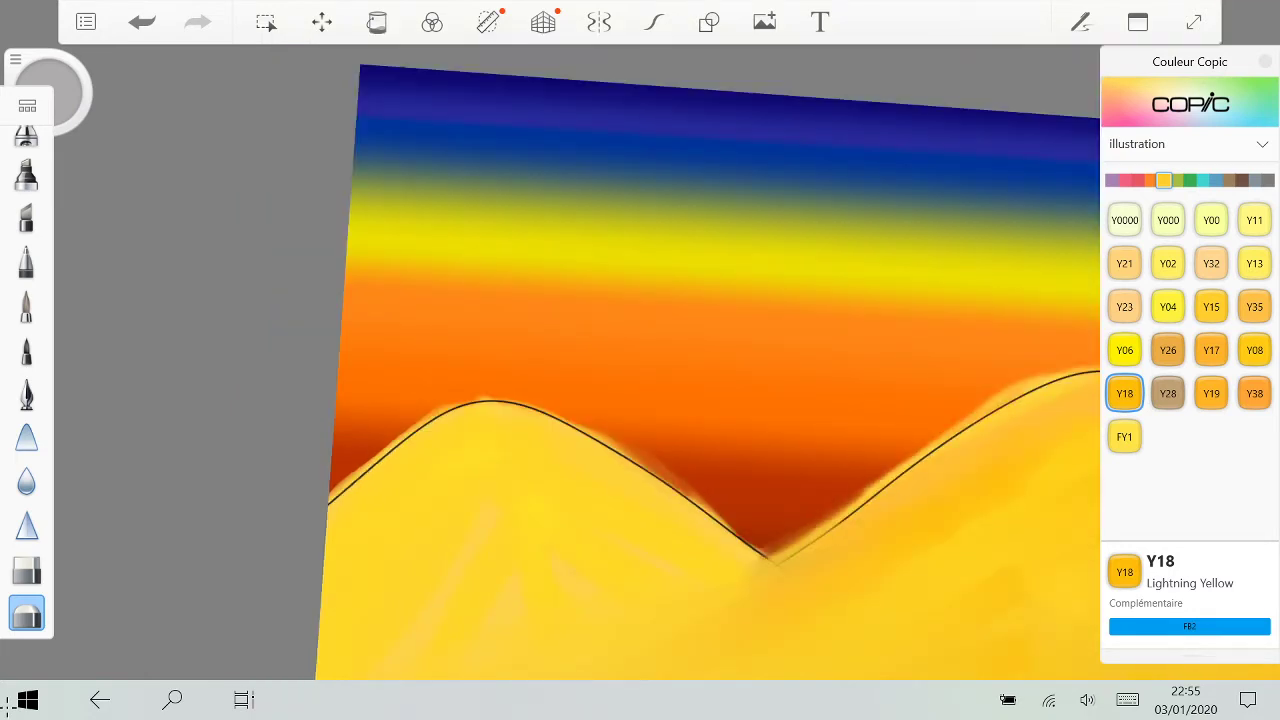
Step: Erase the yellow spilling past the right-hand hill's rising outline with the soft eraser, from the valley up to the canvas edge
scroll(675, 400, "down", 5)
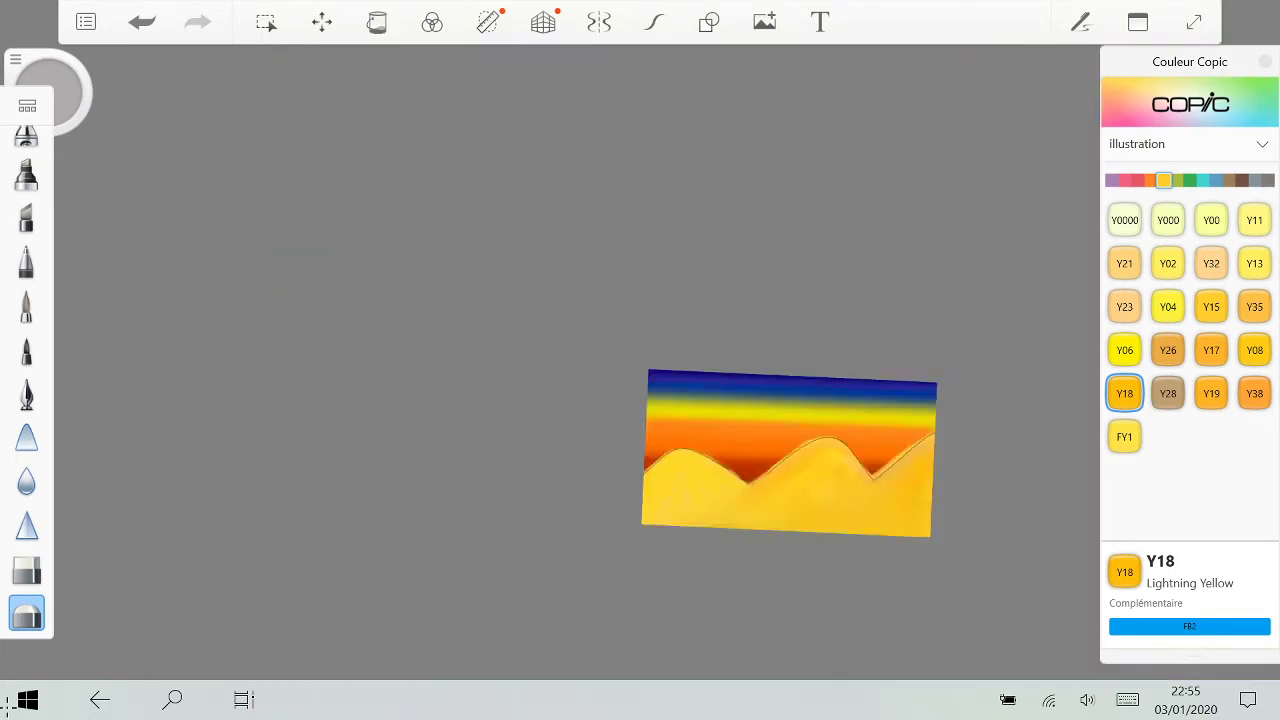
scroll(675, 400, "up", 5)
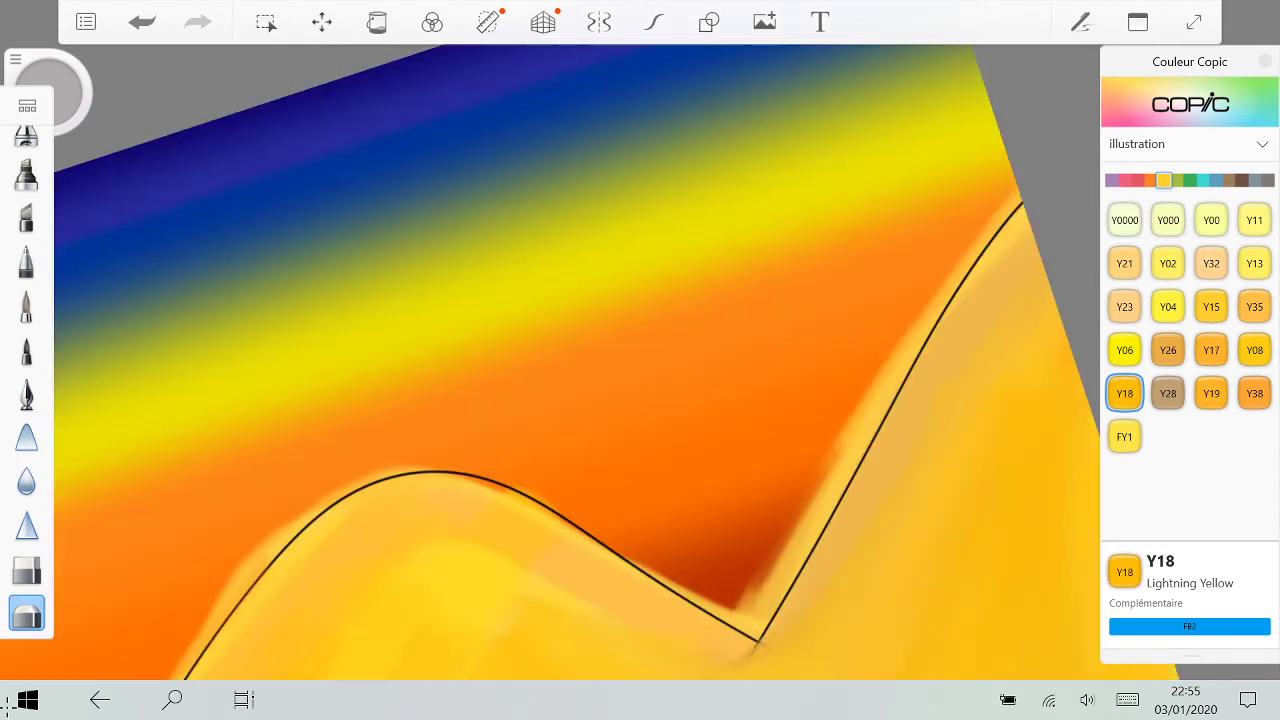
left_click_drag(752, 605, 900, 345)
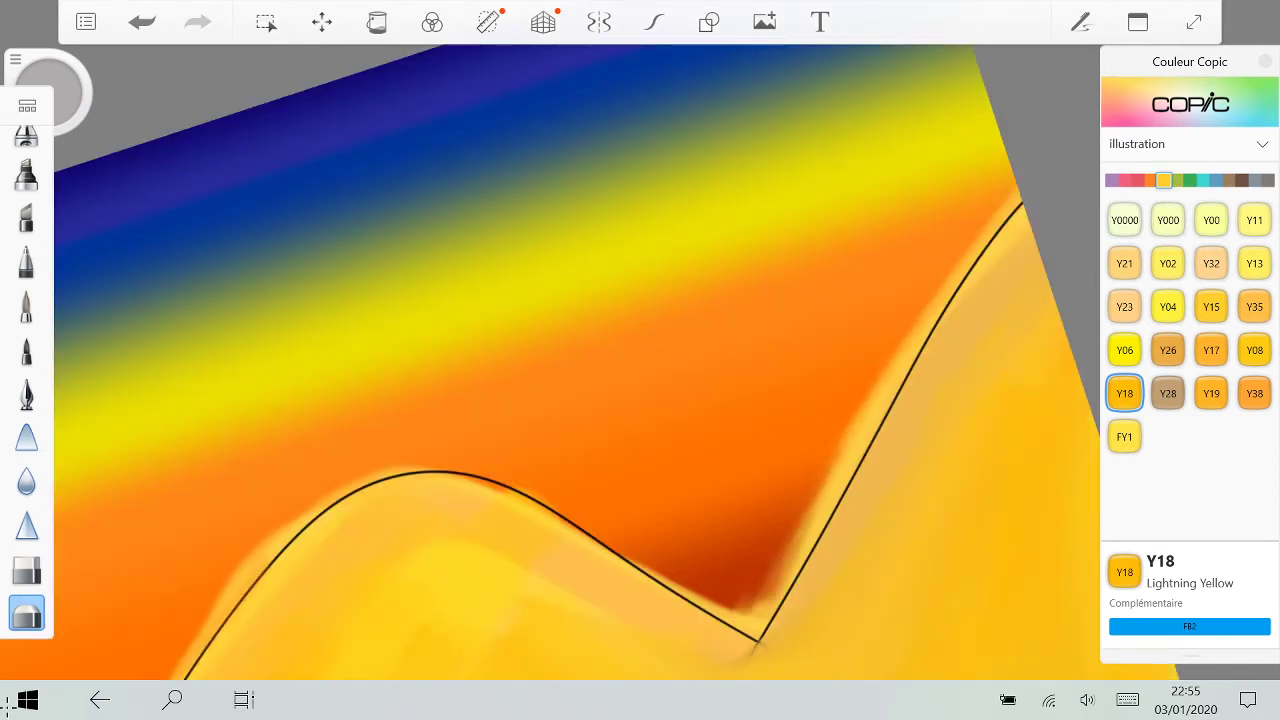
left_click_drag(750, 625, 1005, 215)
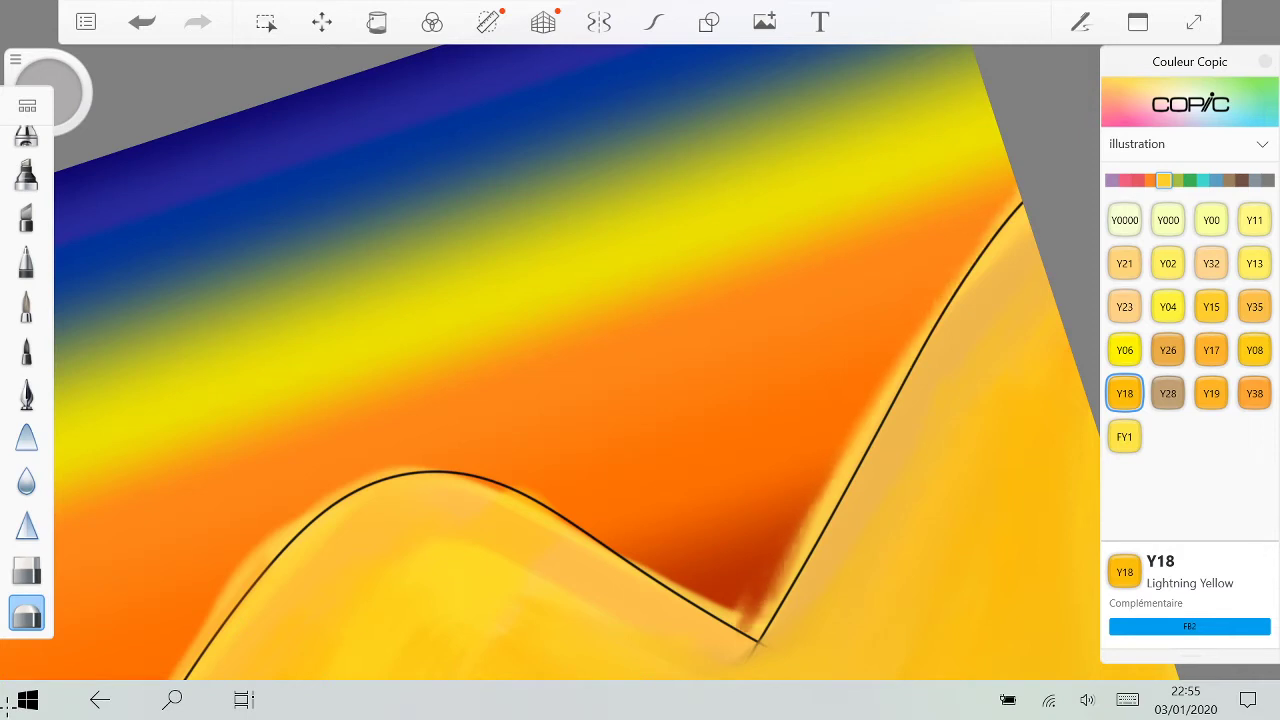
scroll(675, 360, "down", 5)
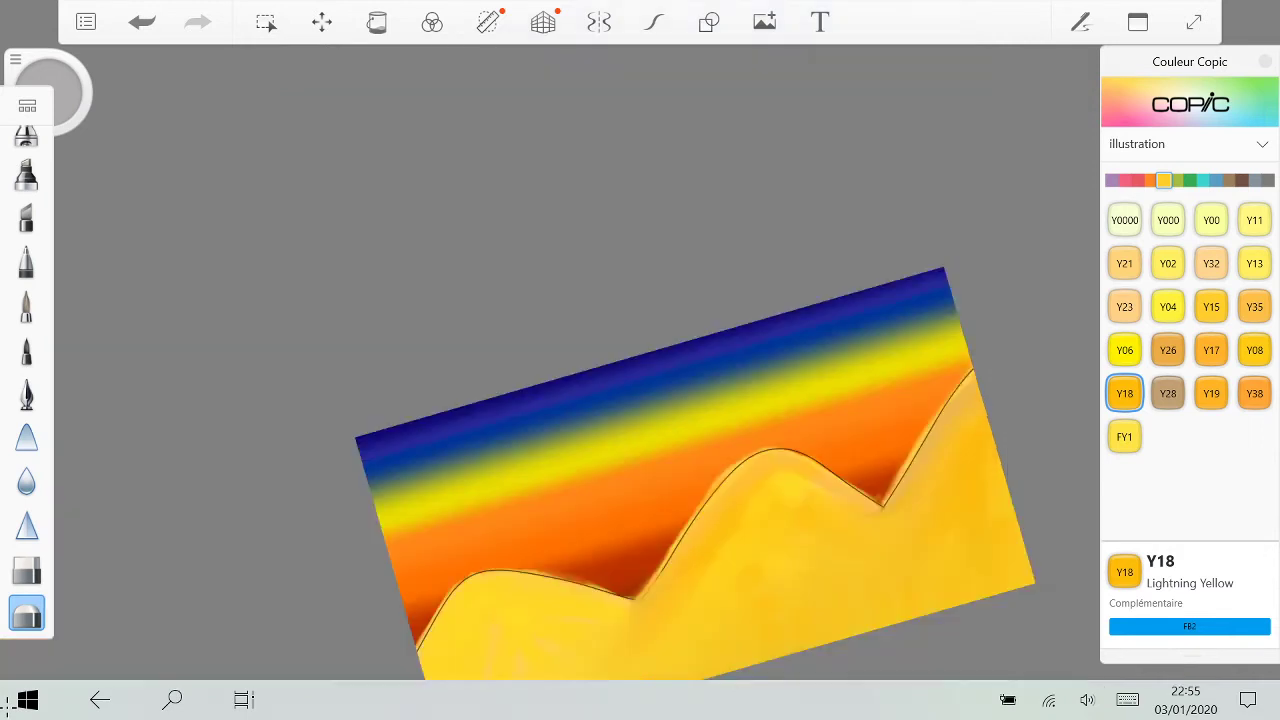
scroll(675, 380, "up", 5)
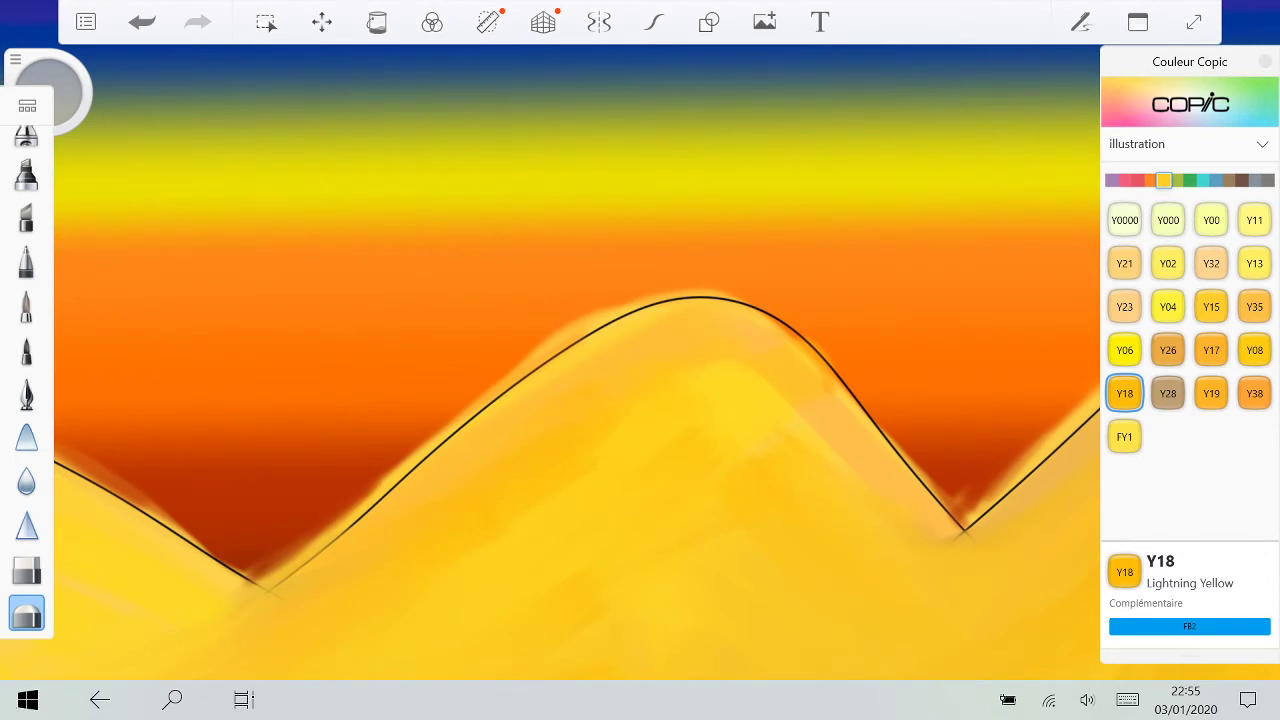
left_click(27, 526)
left_click(27, 437)
scroll(590, 380, "down", 5)
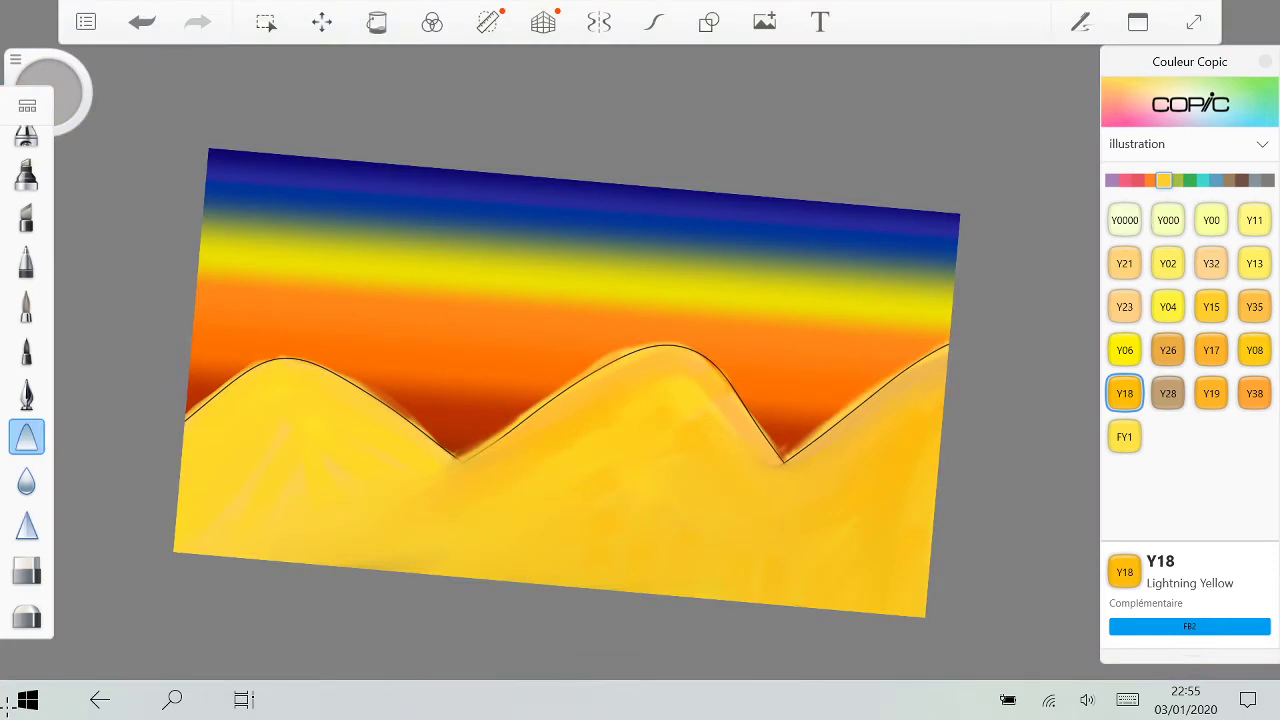
left_click(27, 481)
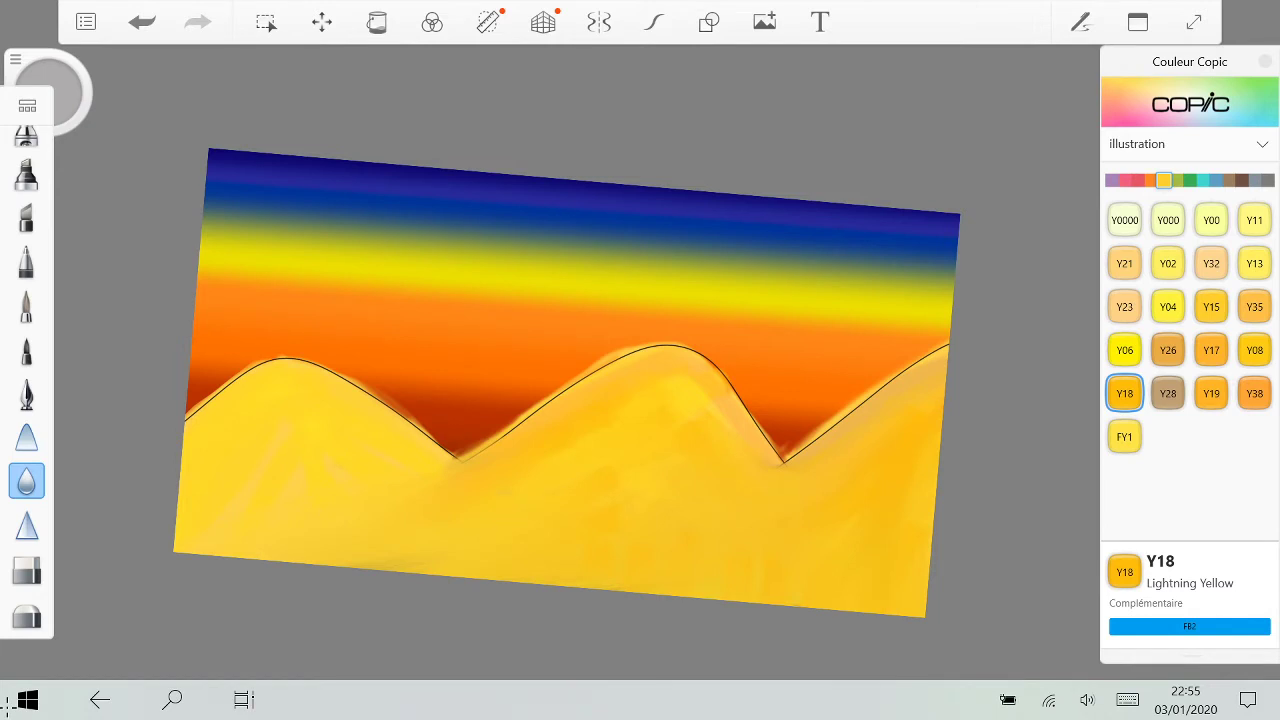
scroll(567, 383, "up", 1)
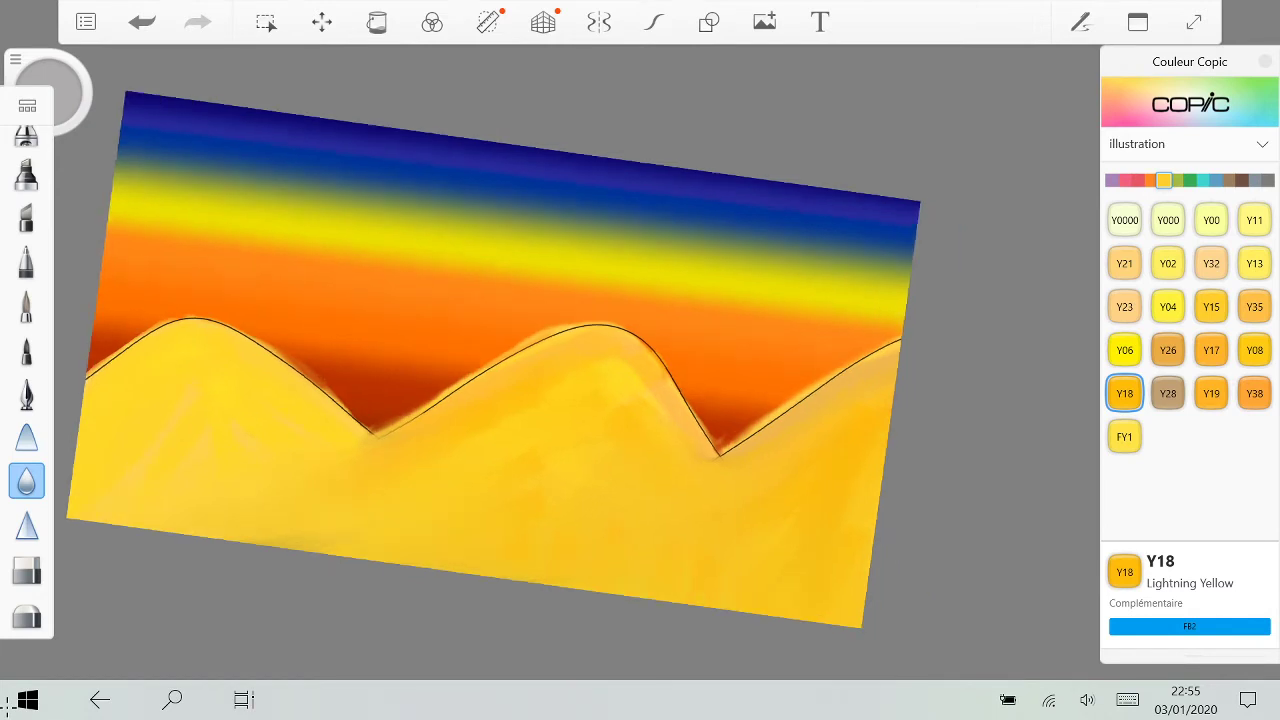
left_click(27, 613)
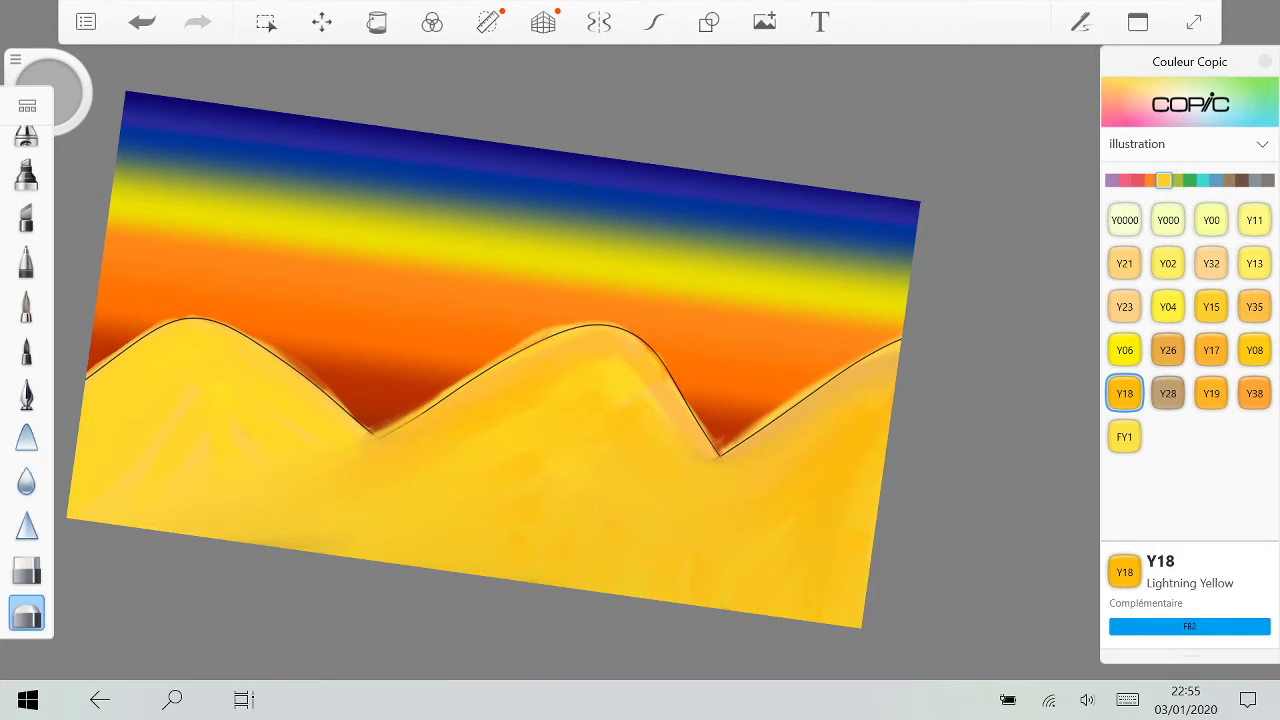
scroll(740, 450, "up", 5)
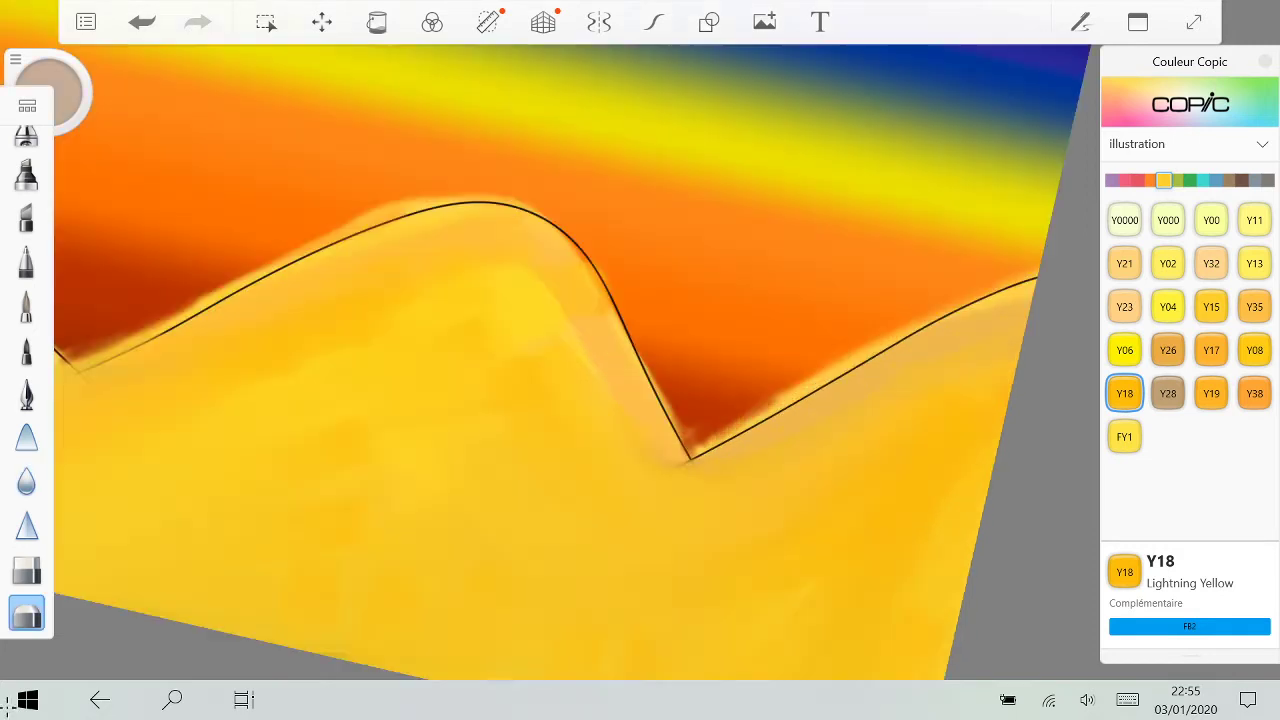
scroll(690, 460, "down", 3)
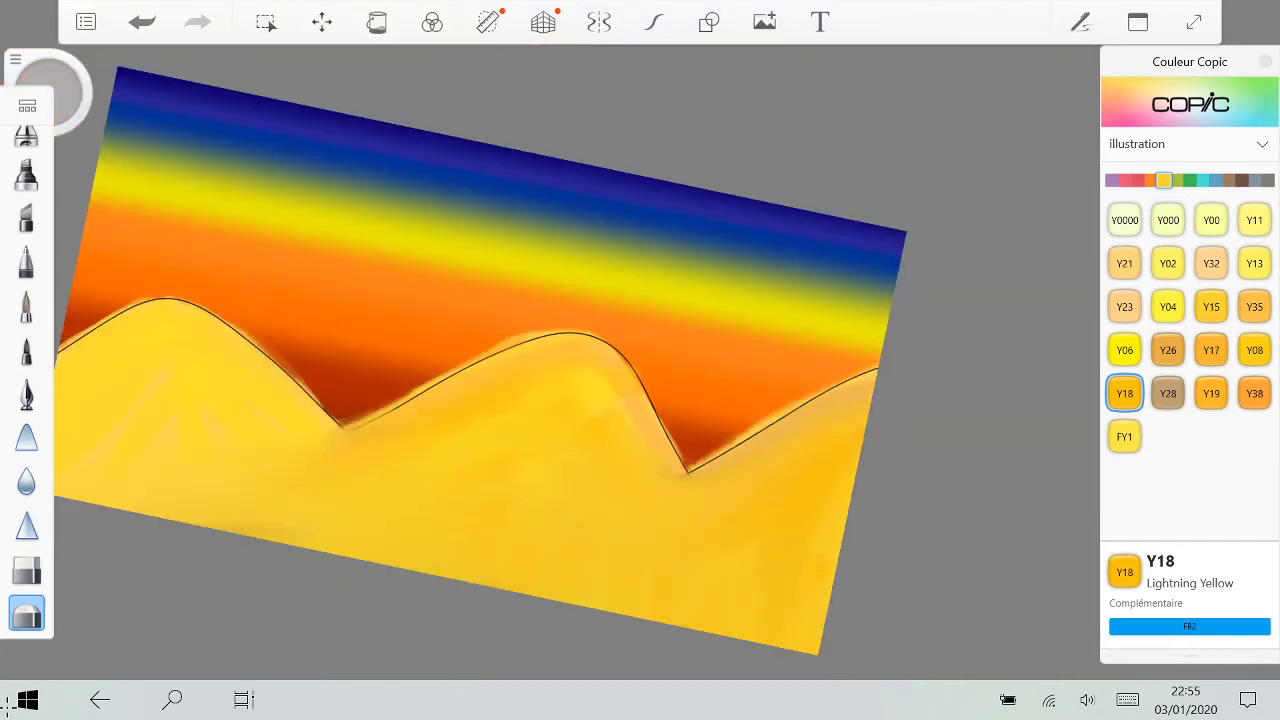
Step: Smooth the Y18 shading on the middle hill by smudging its crest and slopes with the smudge brush
scroll(640, 430, "down", 3)
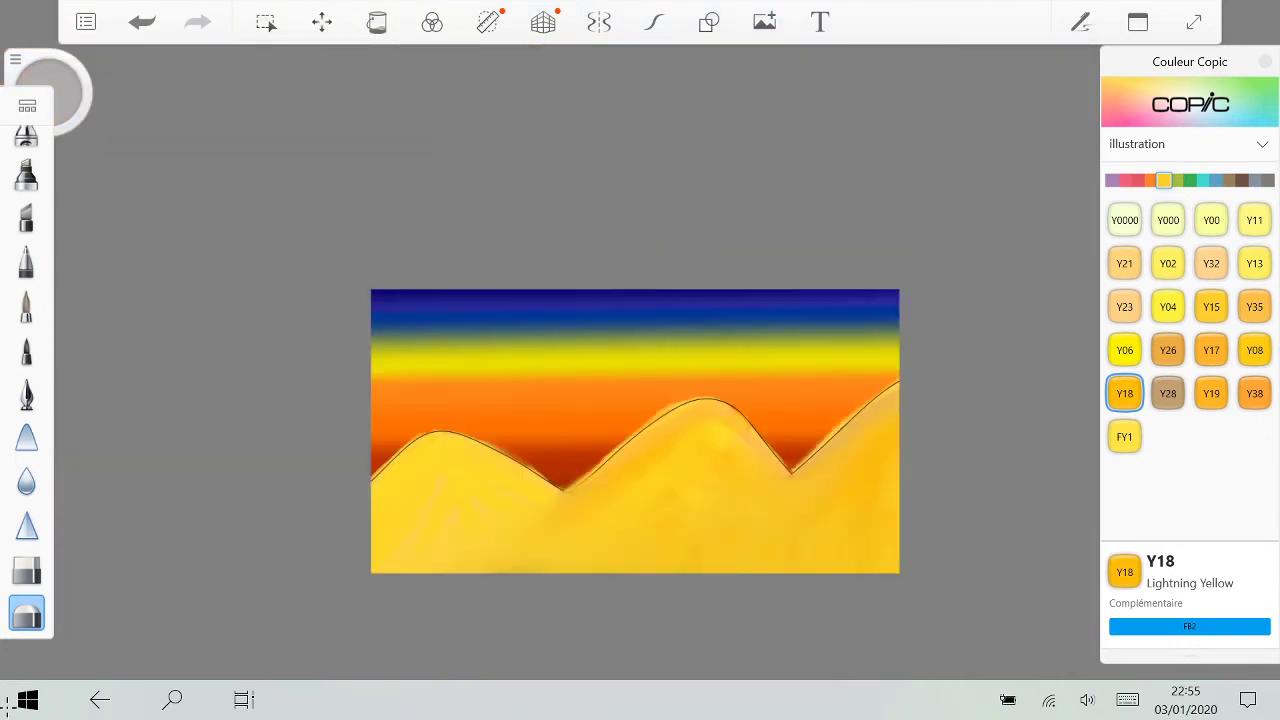
left_click(27, 437)
scroll(582, 475, "up", 5)
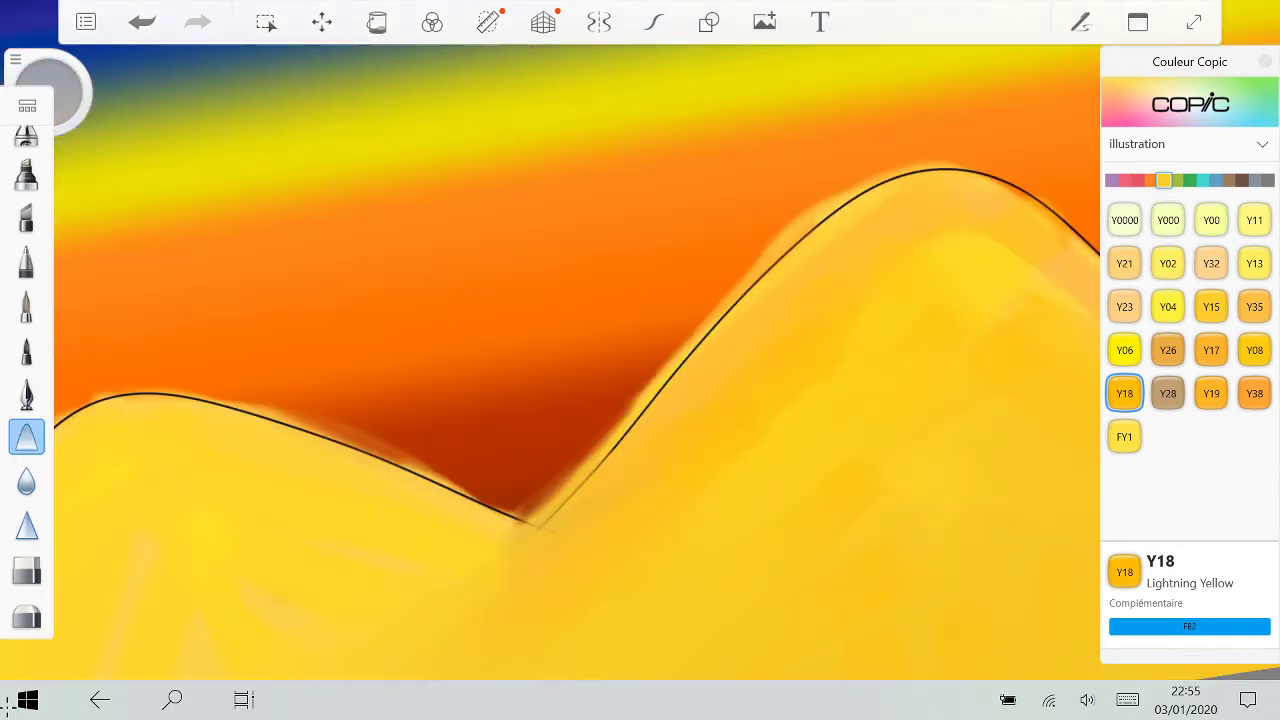
left_click_drag(1020, 285, 998, 246)
left_click_drag(742, 348, 509, 274)
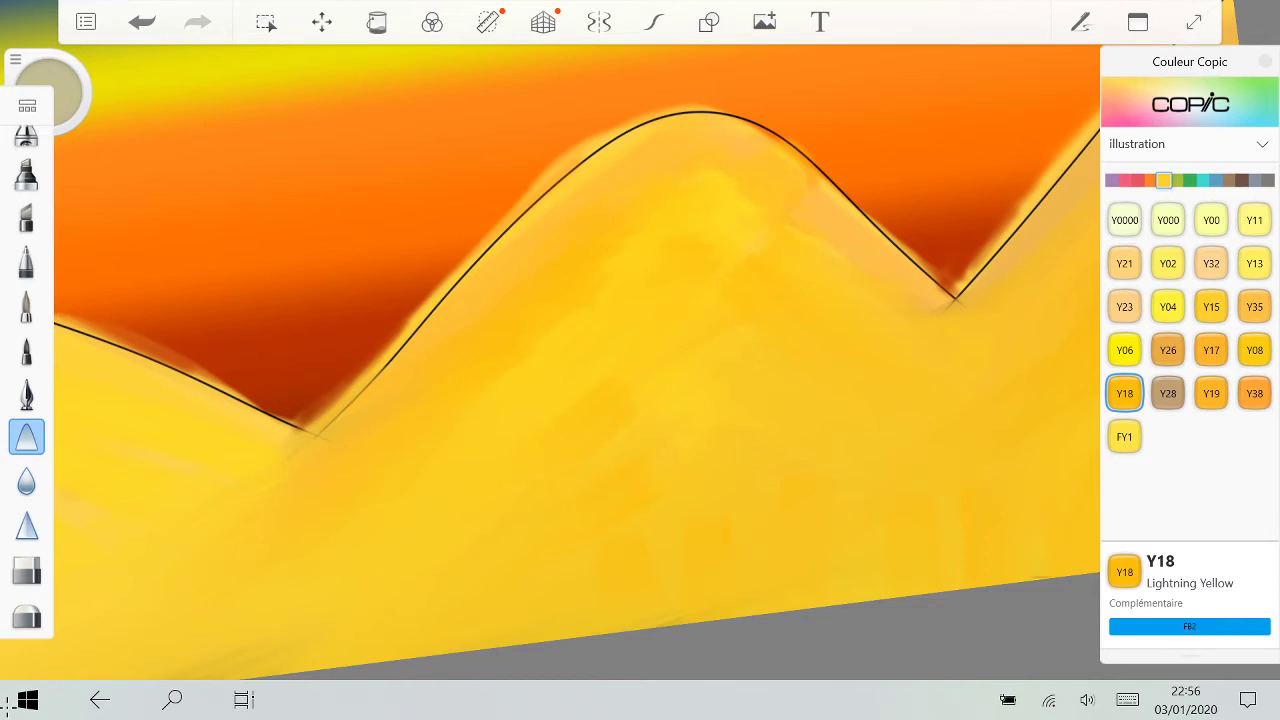
left_click(27, 481)
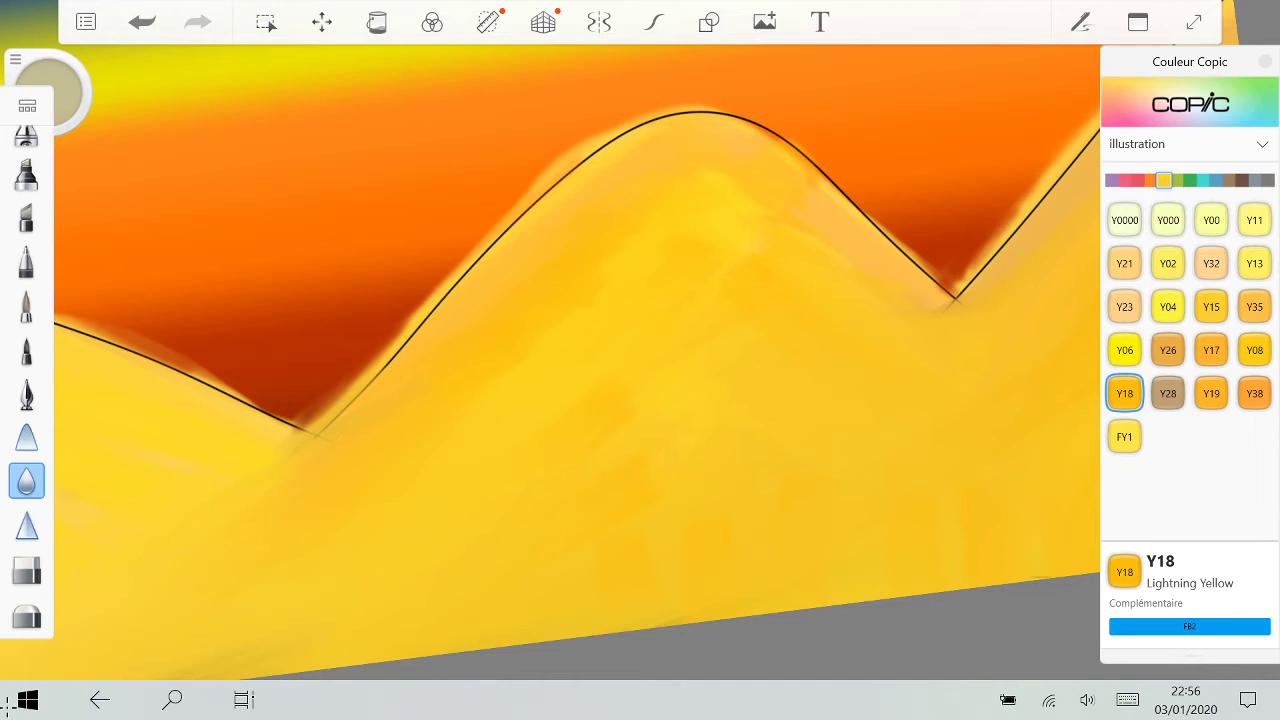
scroll(640, 360, "down", 5)
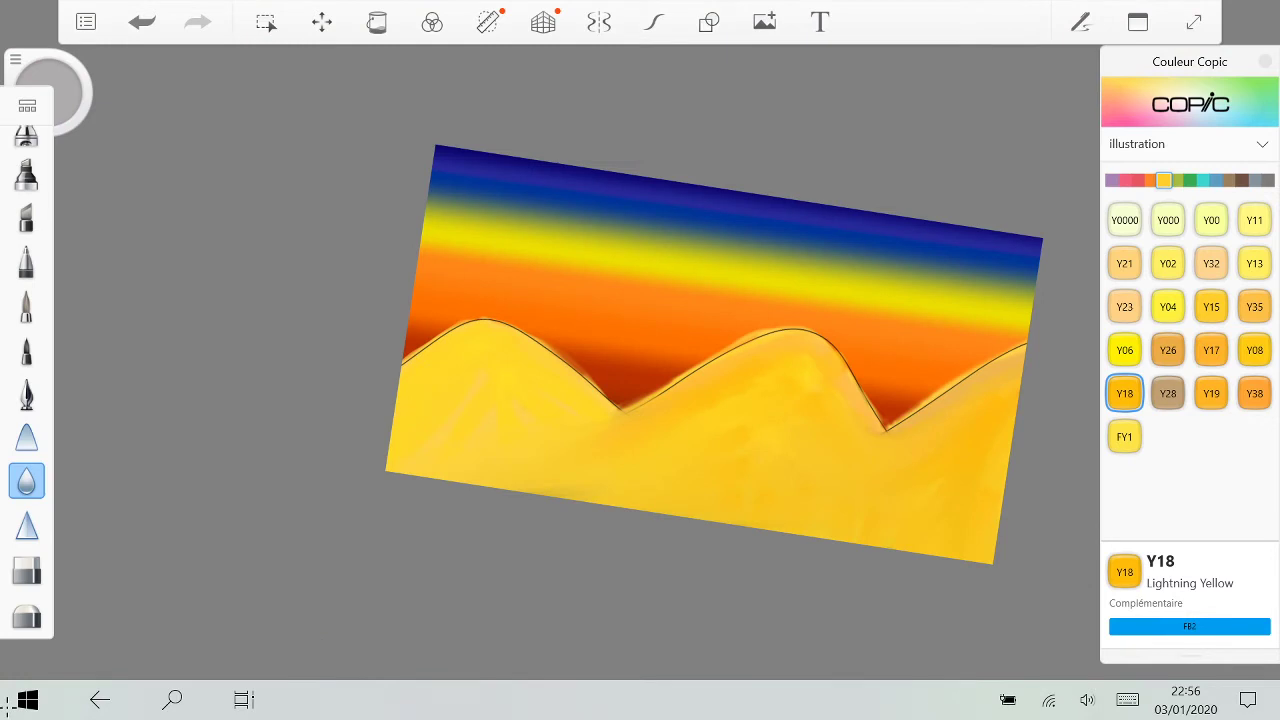
scroll(728, 340, "up", 1)
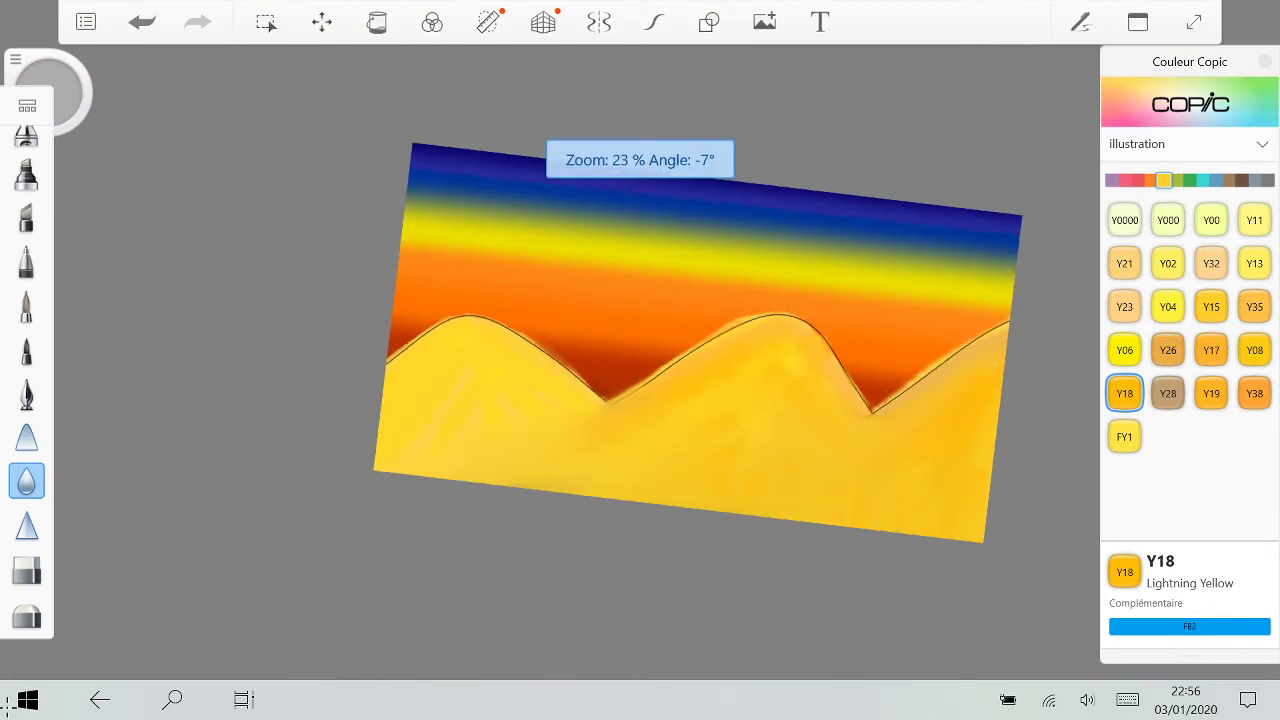
scroll(700, 343, "down", 2)
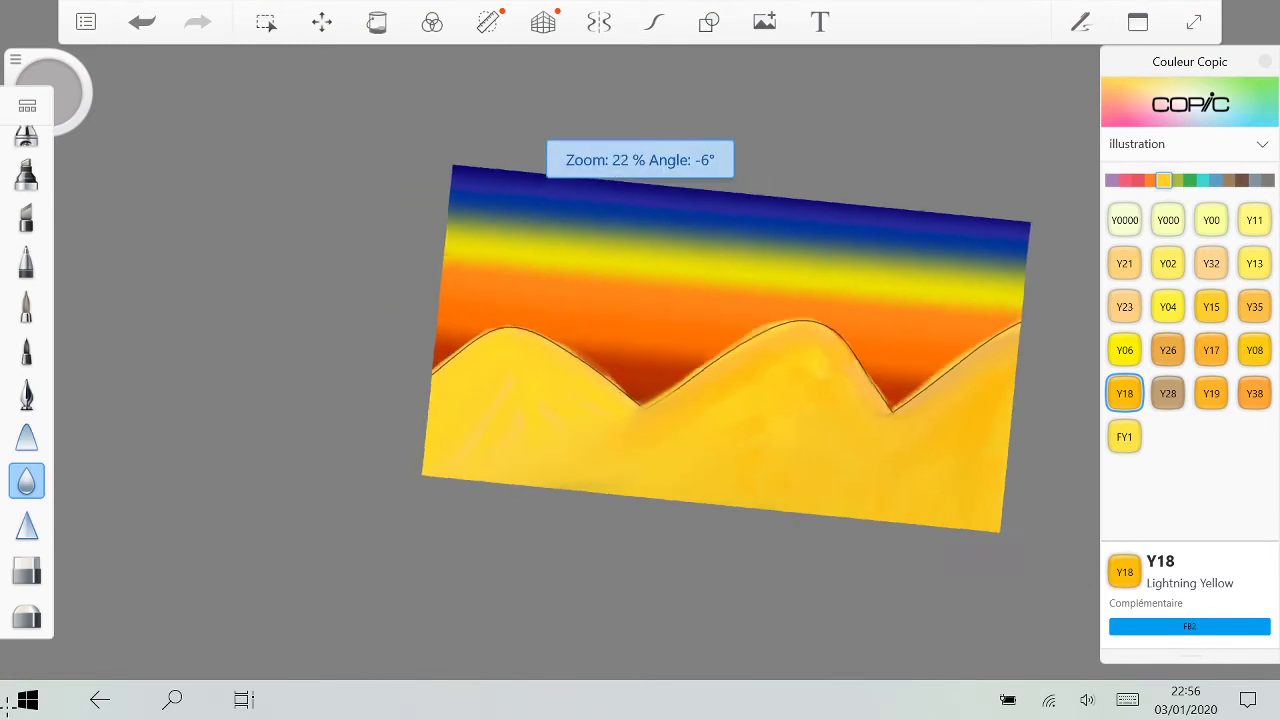
scroll(760, 334, "up", 1)
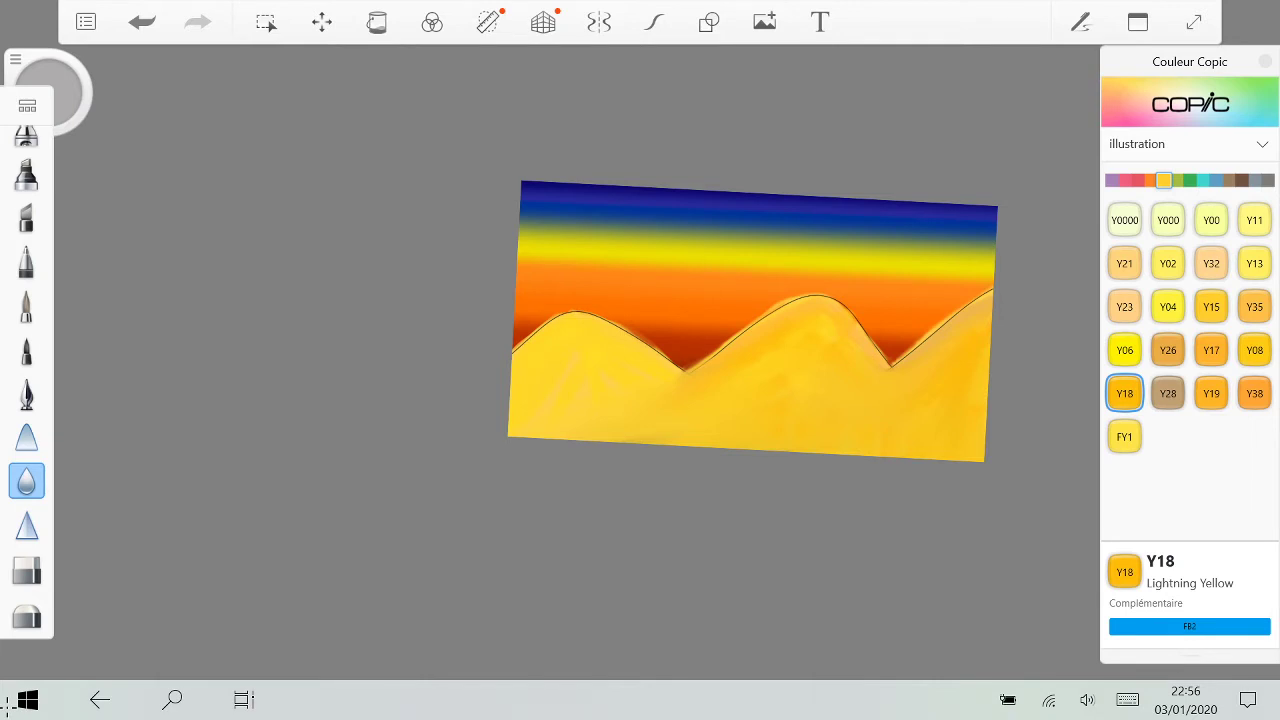
scroll(755, 322, "down", 1)
scroll(770, 319, "up", 1)
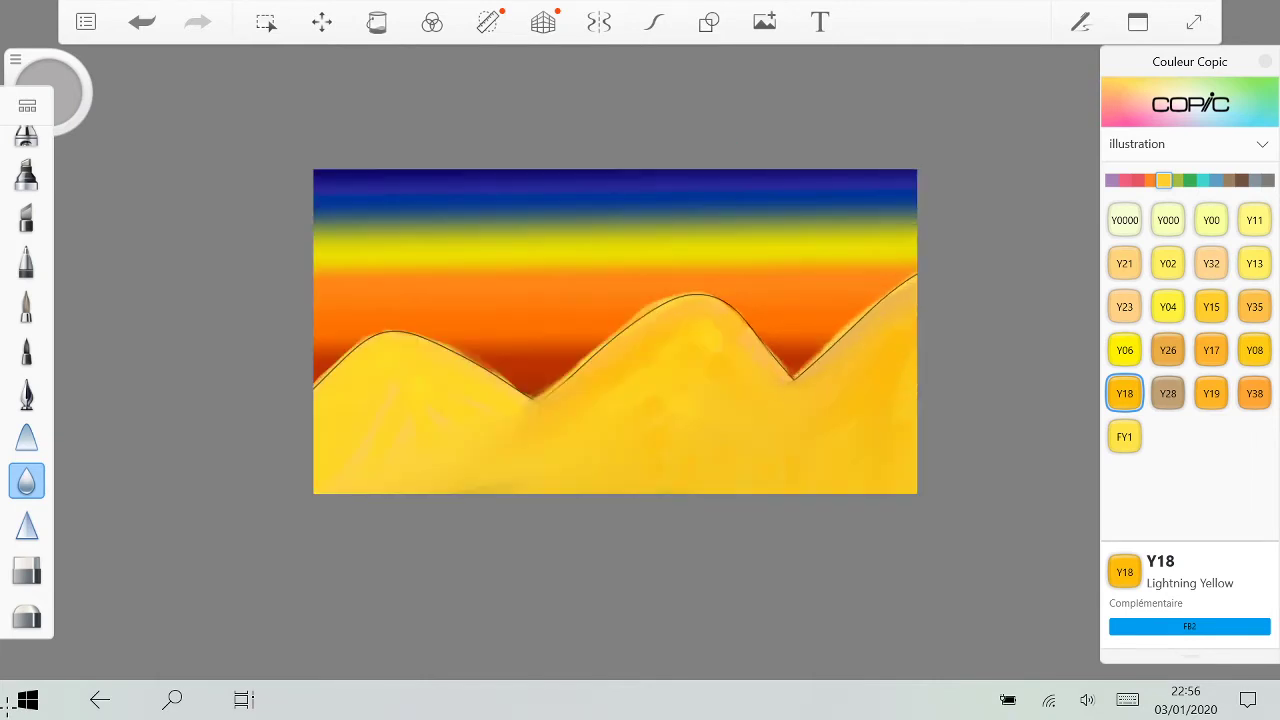
Step: Erase the yellow spilling past the outline on the left hill's right slope with the soft eraser
left_click(27, 614)
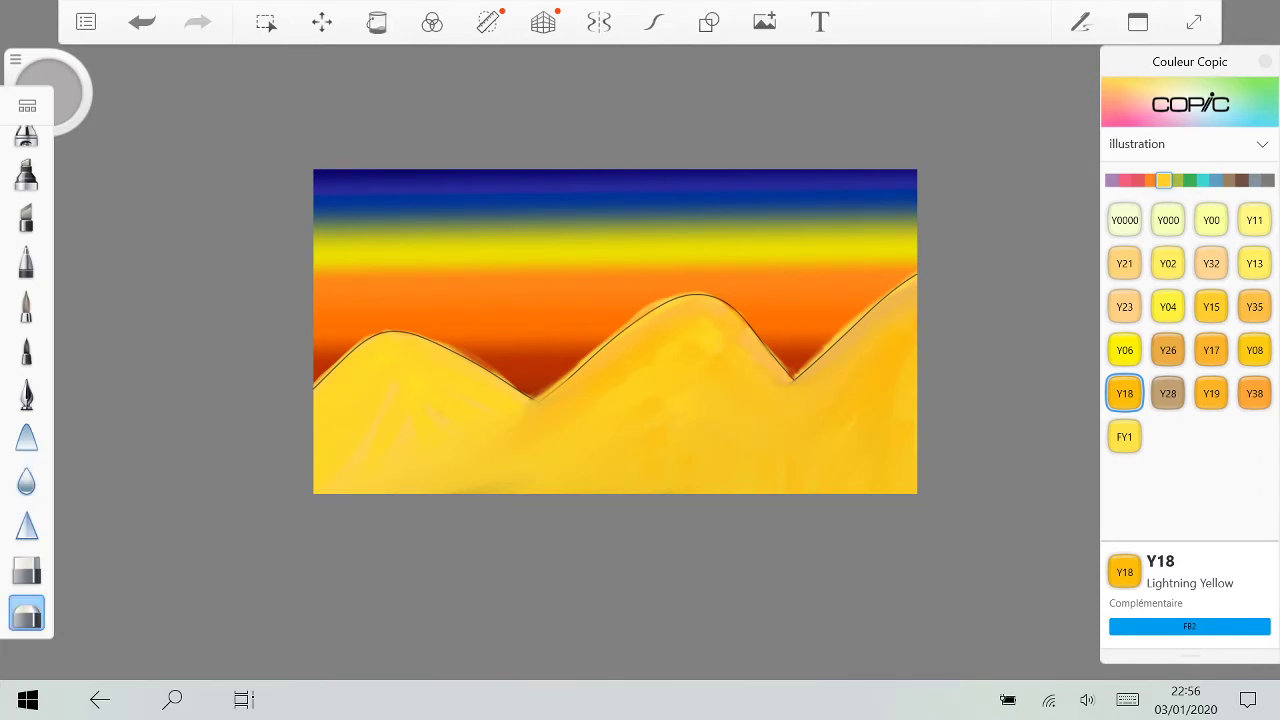
scroll(760, 331, "up", 1)
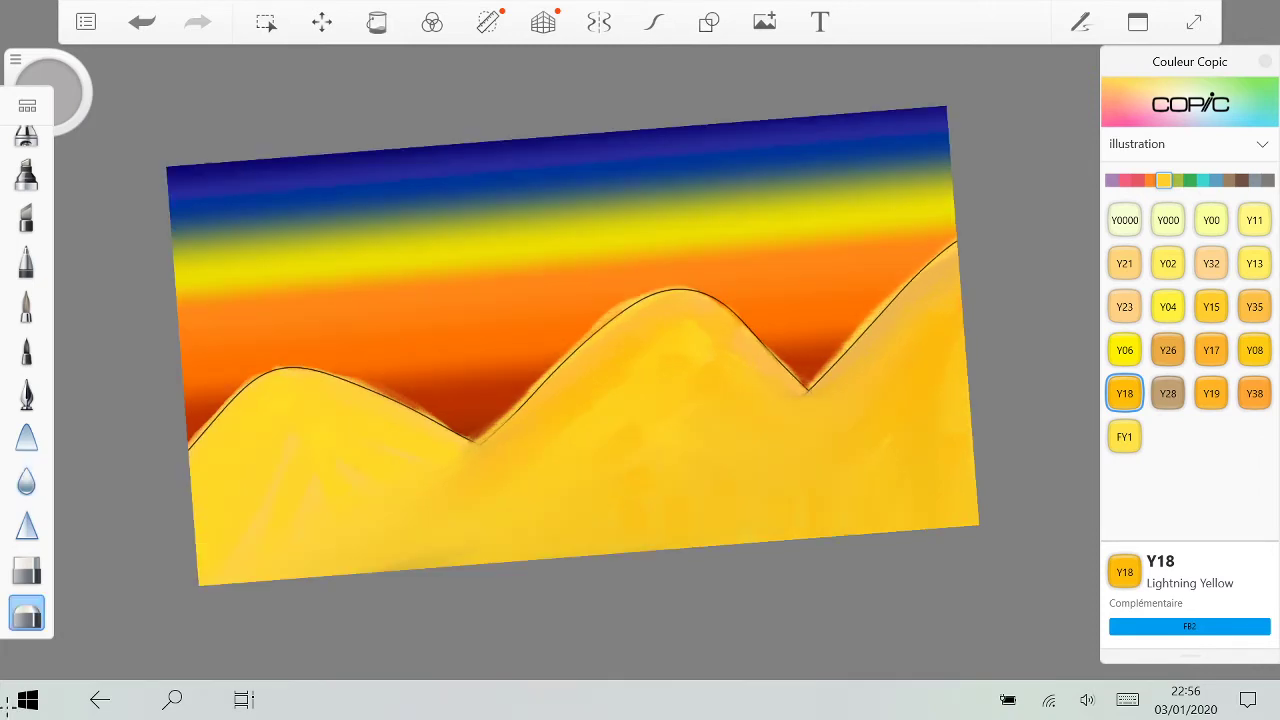
left_click_drag(356, 376, 431, 421)
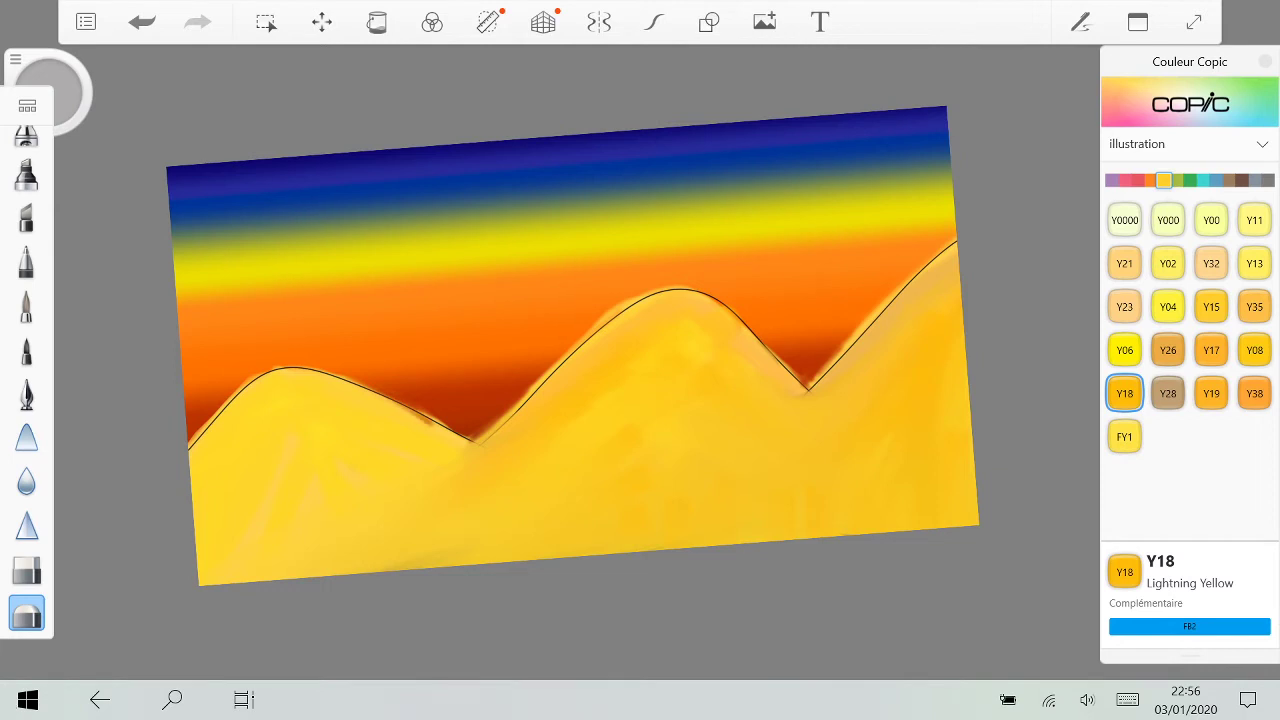
Step: Paint a Y18 Lightning Yellow band along the outline of all three hills with the marker, from one canvas edge to the other
left_click(27, 176)
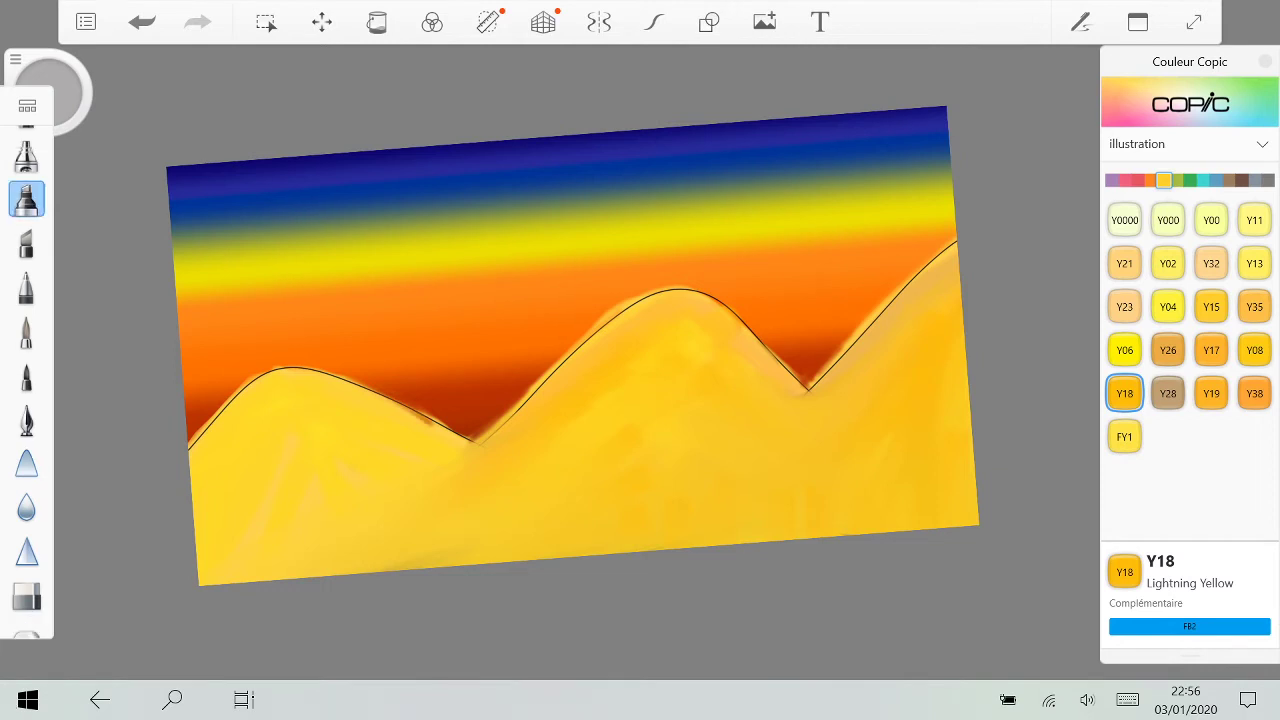
left_click_drag(194, 436, 318, 398)
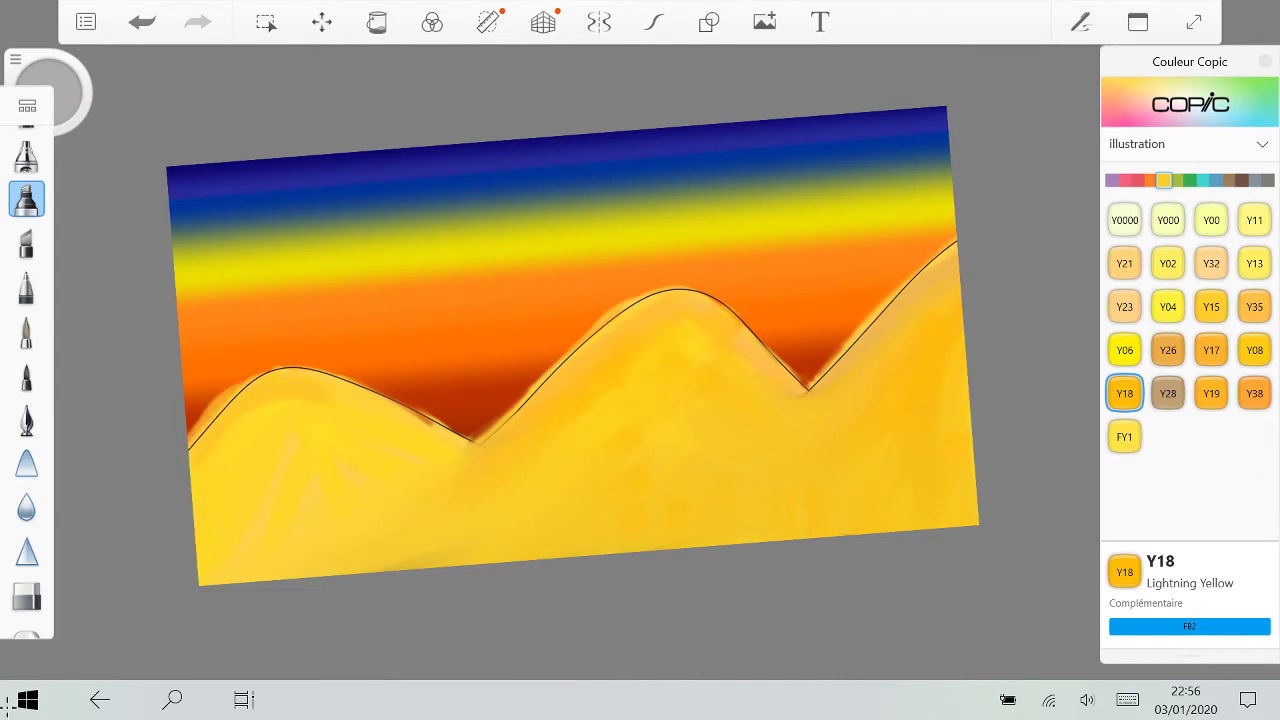
key("ctrl+z")
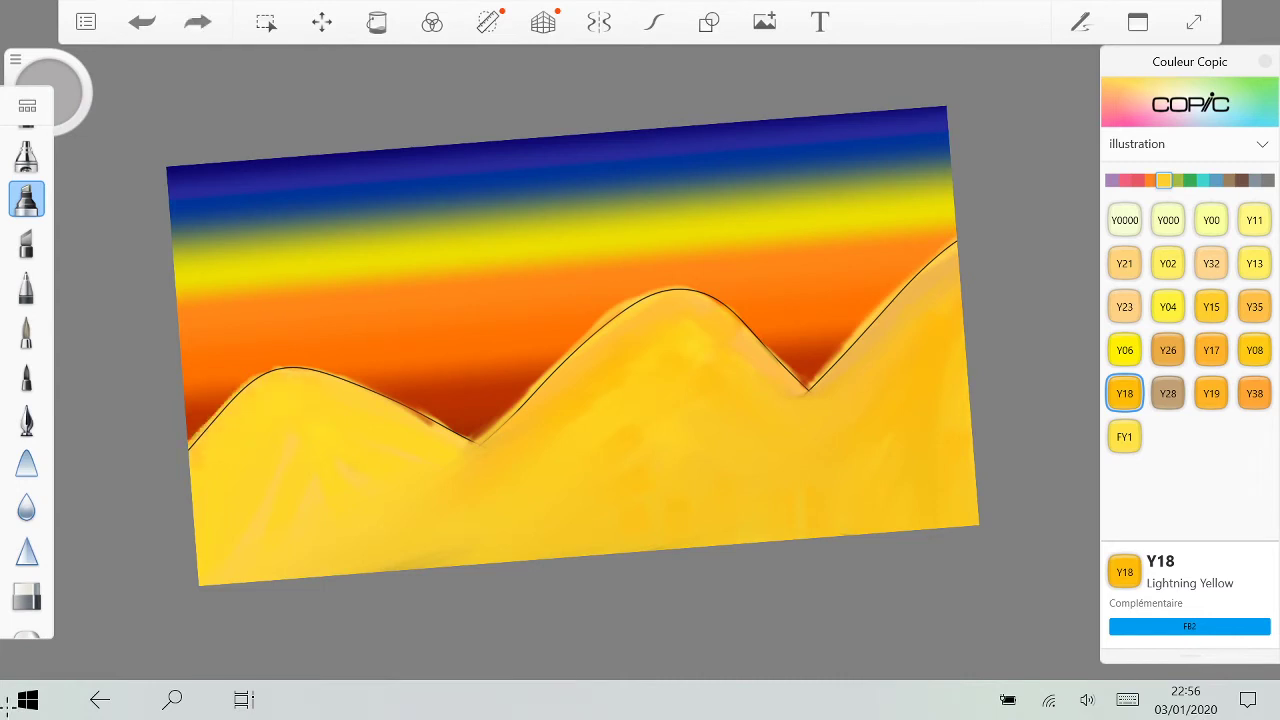
key("ctrl+z")
mouse_move(194, 436)
left_mouse_down()
mouse_move(268, 378)
mouse_move(482, 440)
mouse_move(806, 388)
mouse_move(946, 244)
left_mouse_up()
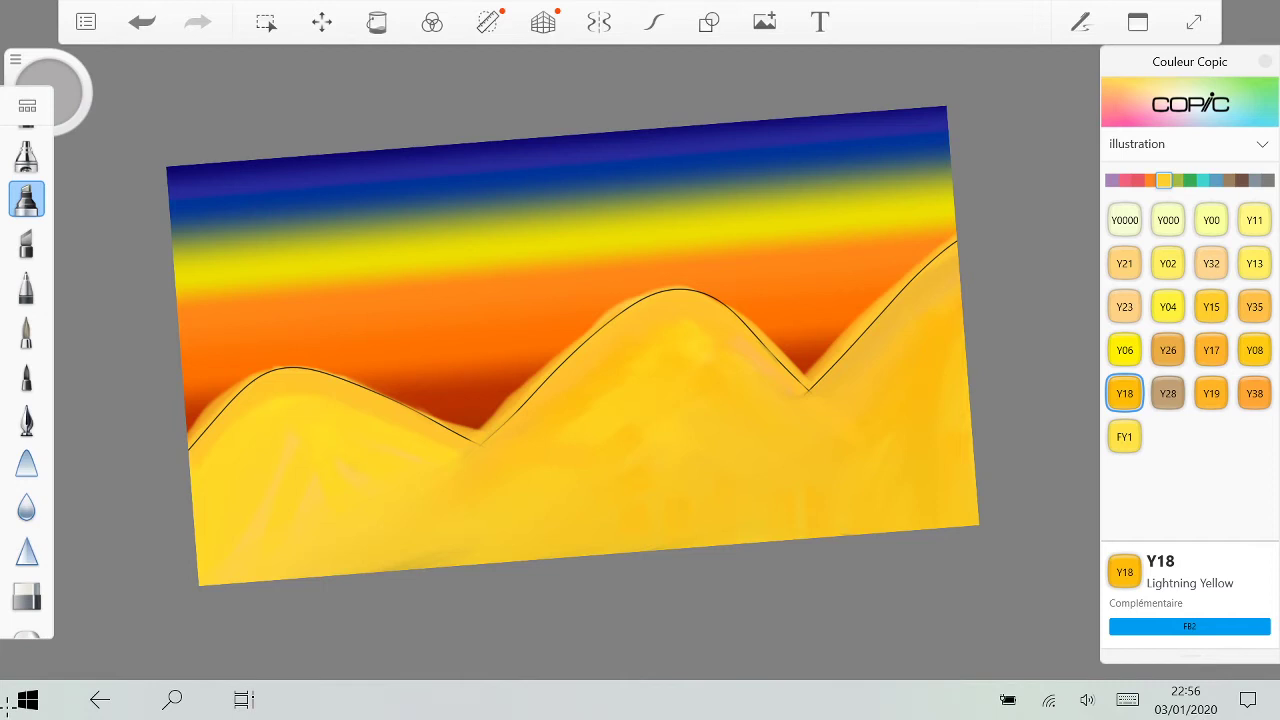
left_click_drag(572, 346, 643, 425)
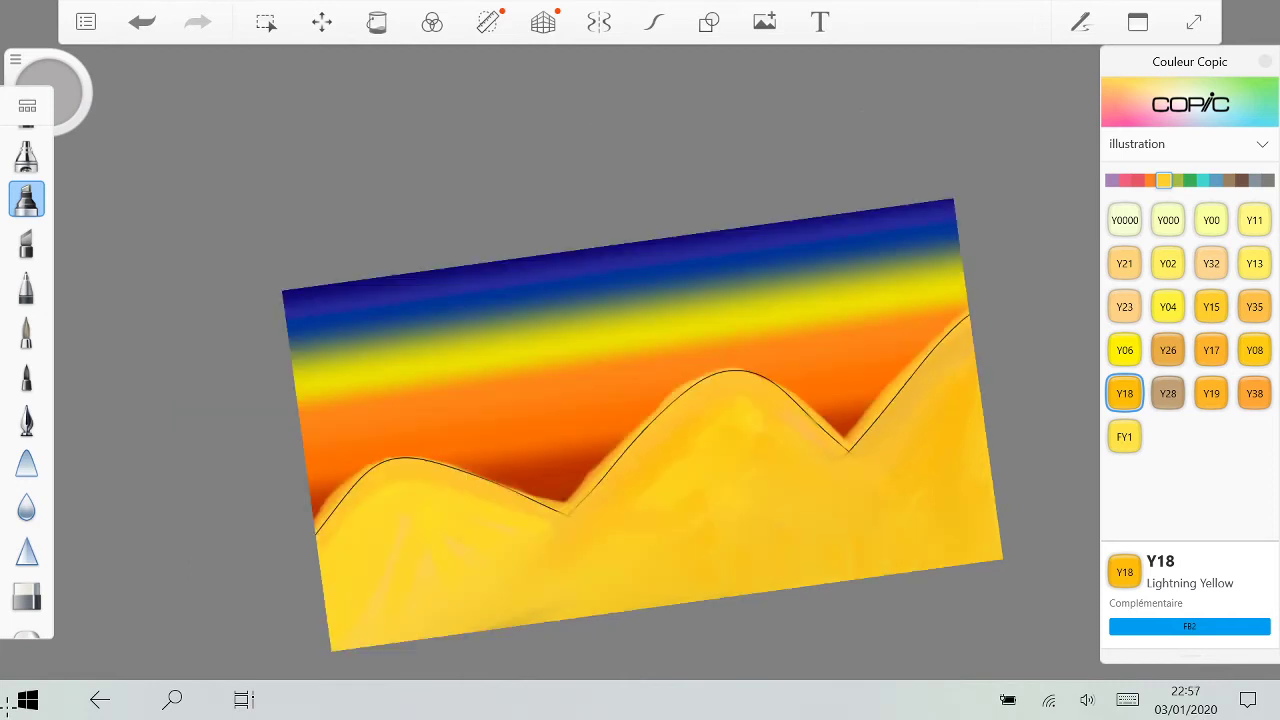
Step: Choose Copic Y06 Yellow and the Pinceau (luisance) glow brush from the brush library
left_click(1124, 350)
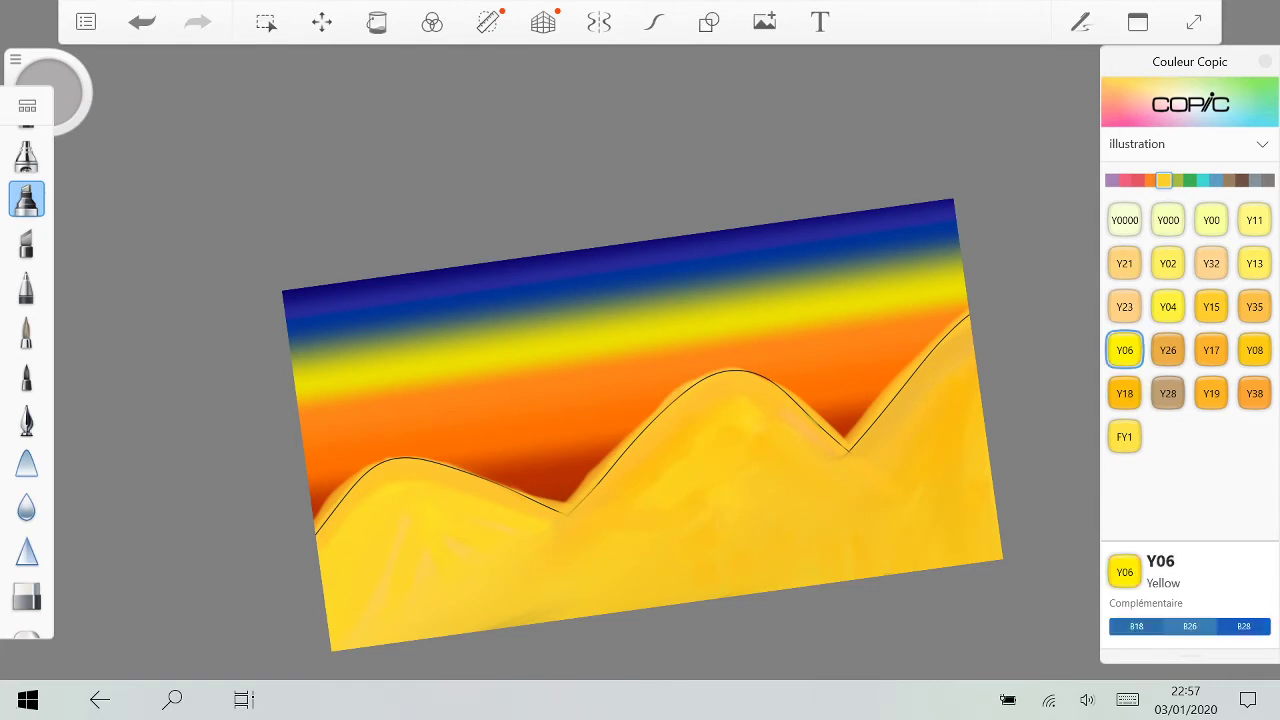
left_click(27, 331)
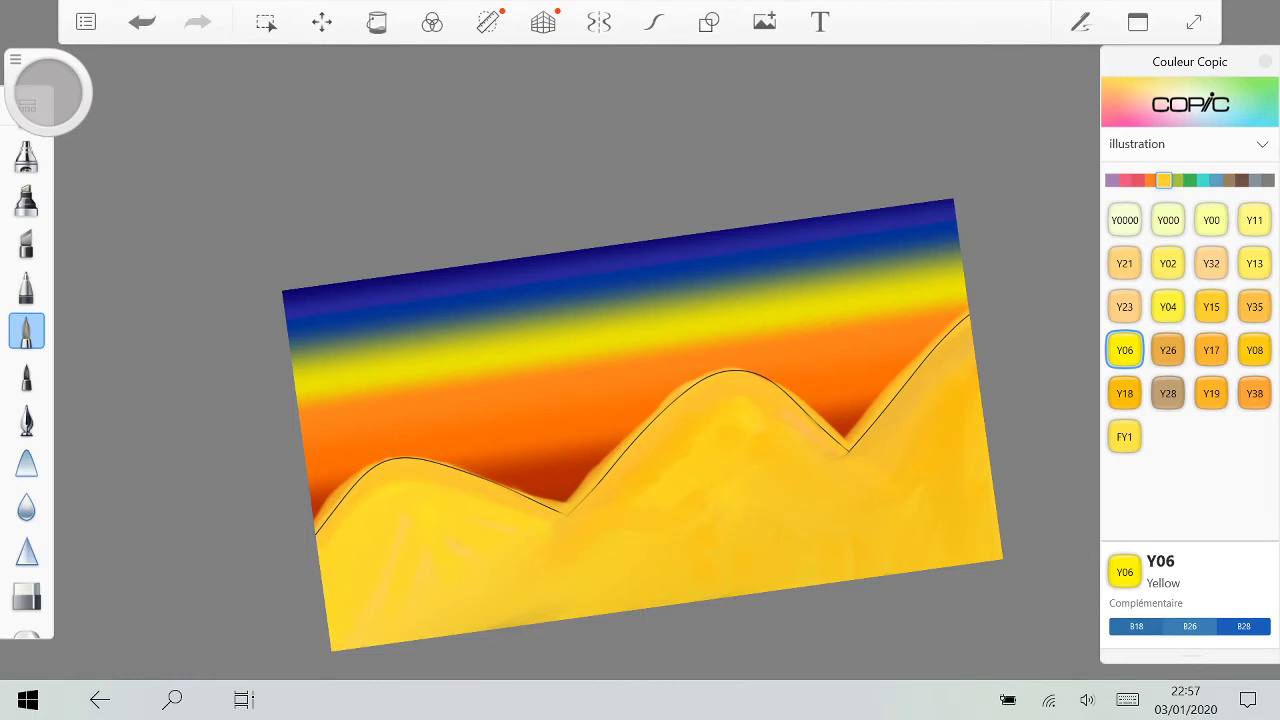
left_click(27, 106)
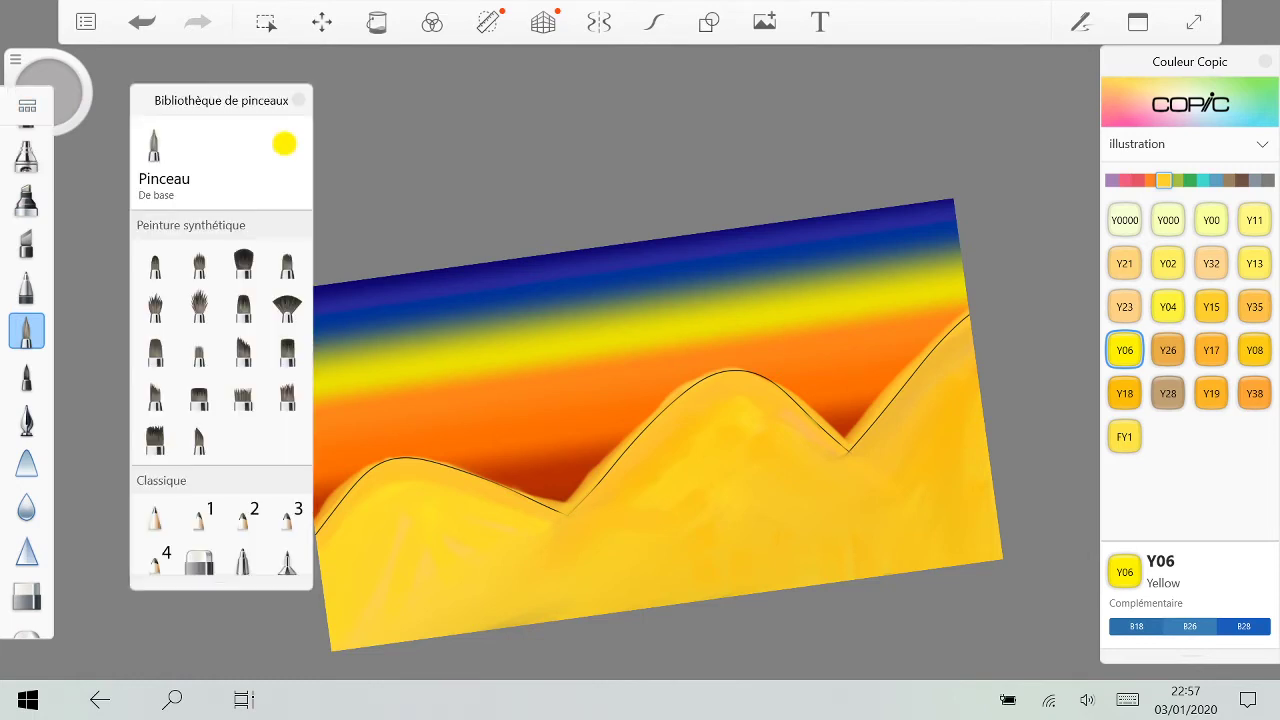
scroll(221, 400, "down", 5)
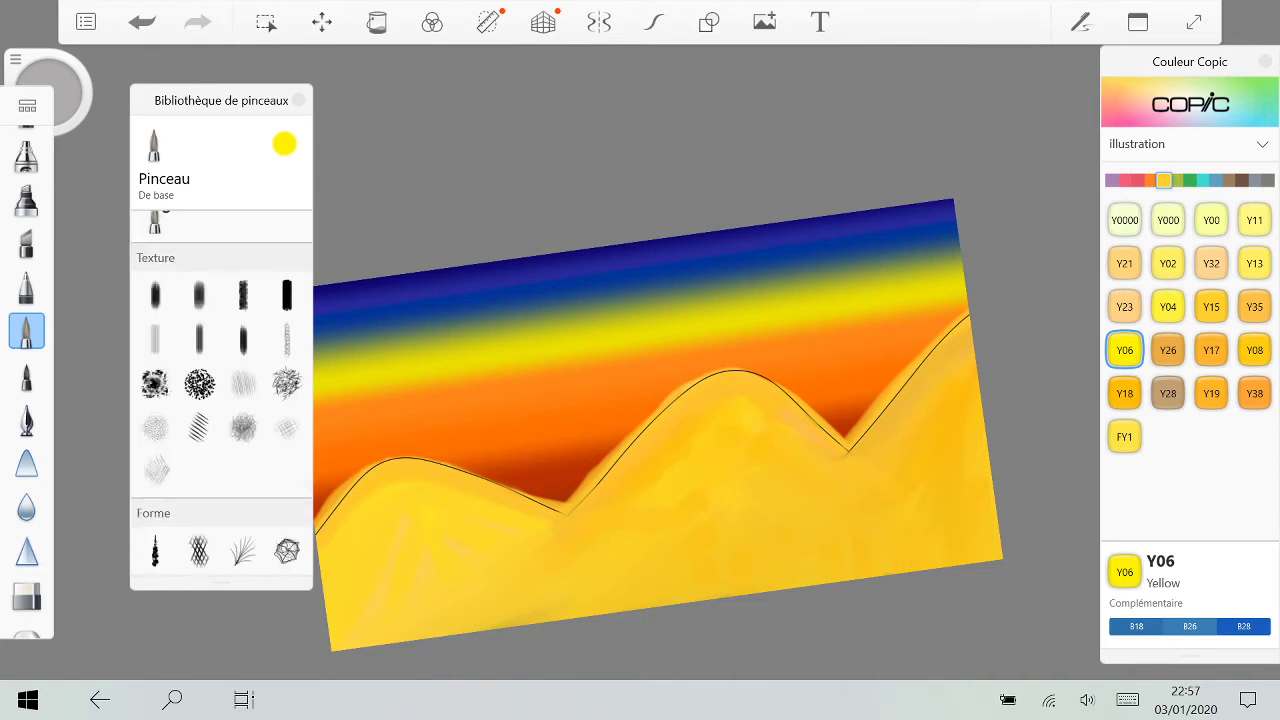
scroll(221, 400, "down", 5)
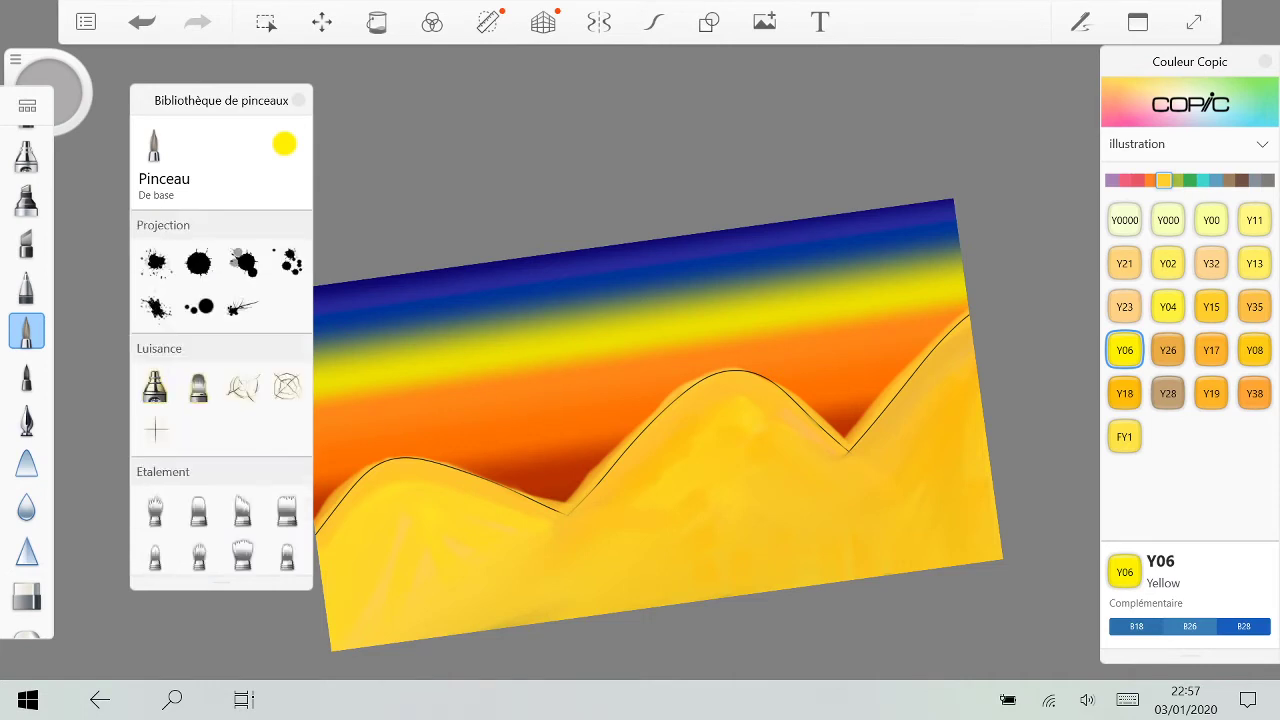
scroll(221, 400, "down", 2)
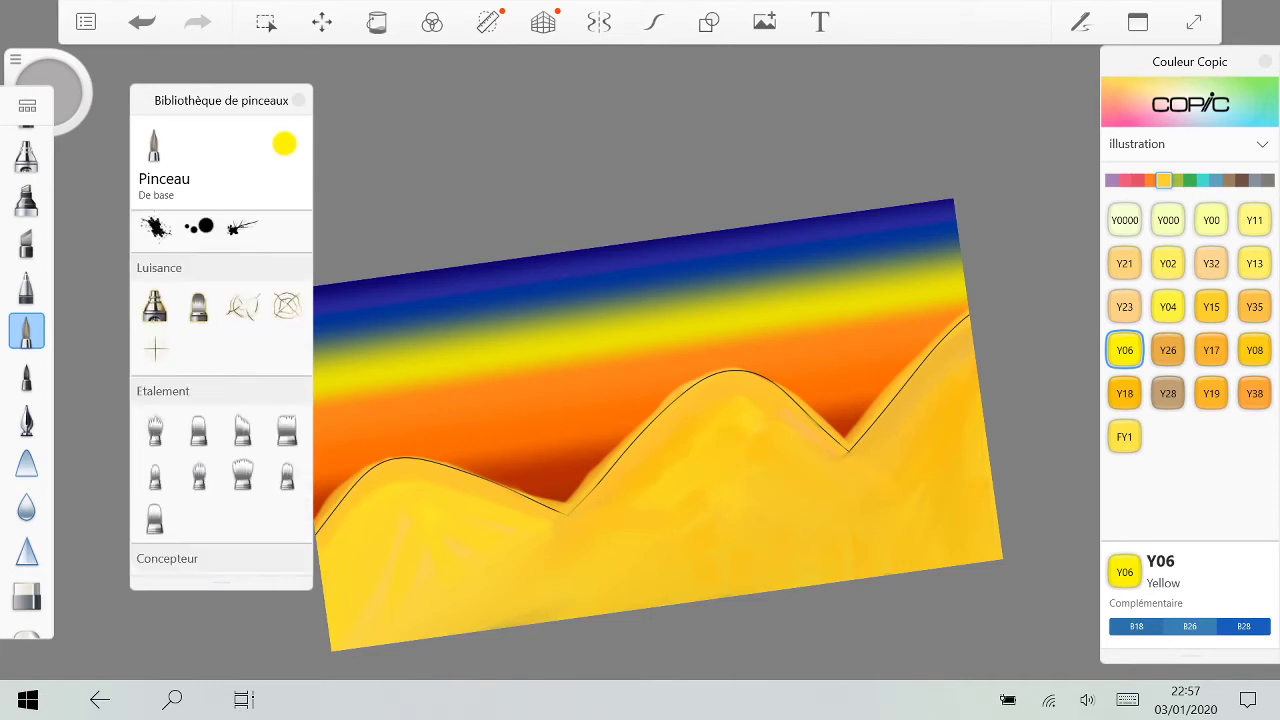
left_click(287, 306)
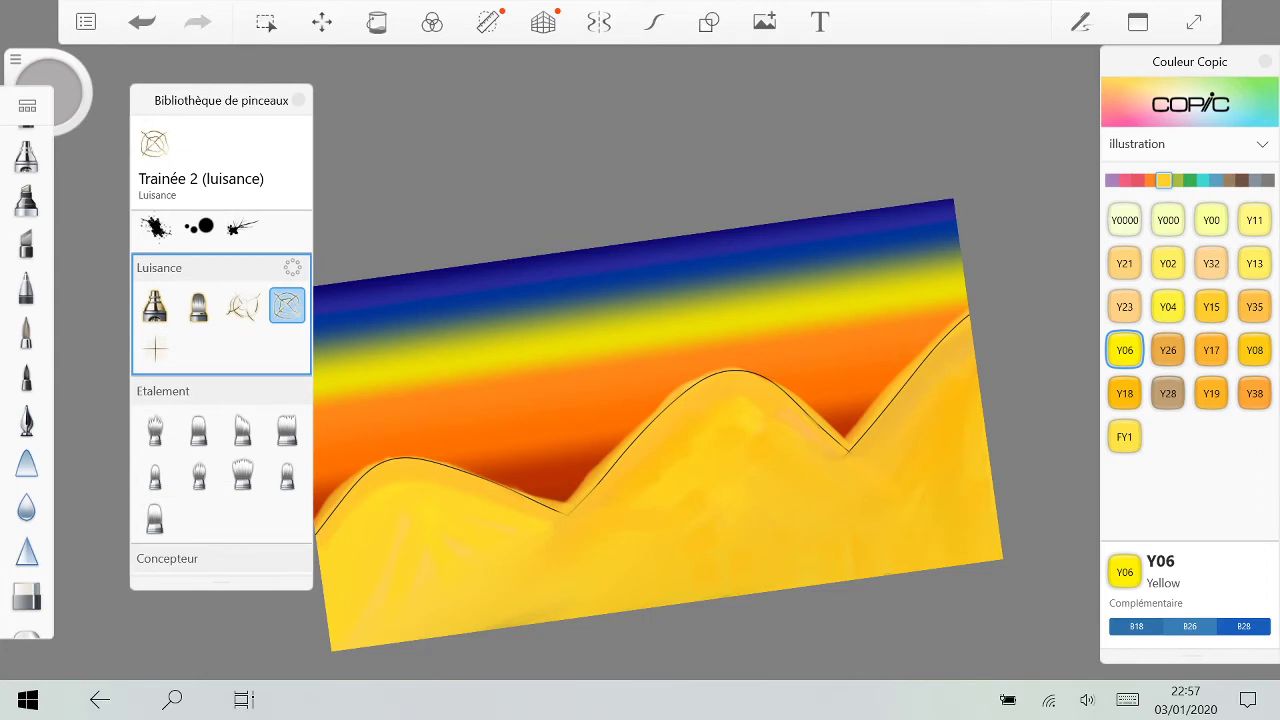
left_click(155, 306)
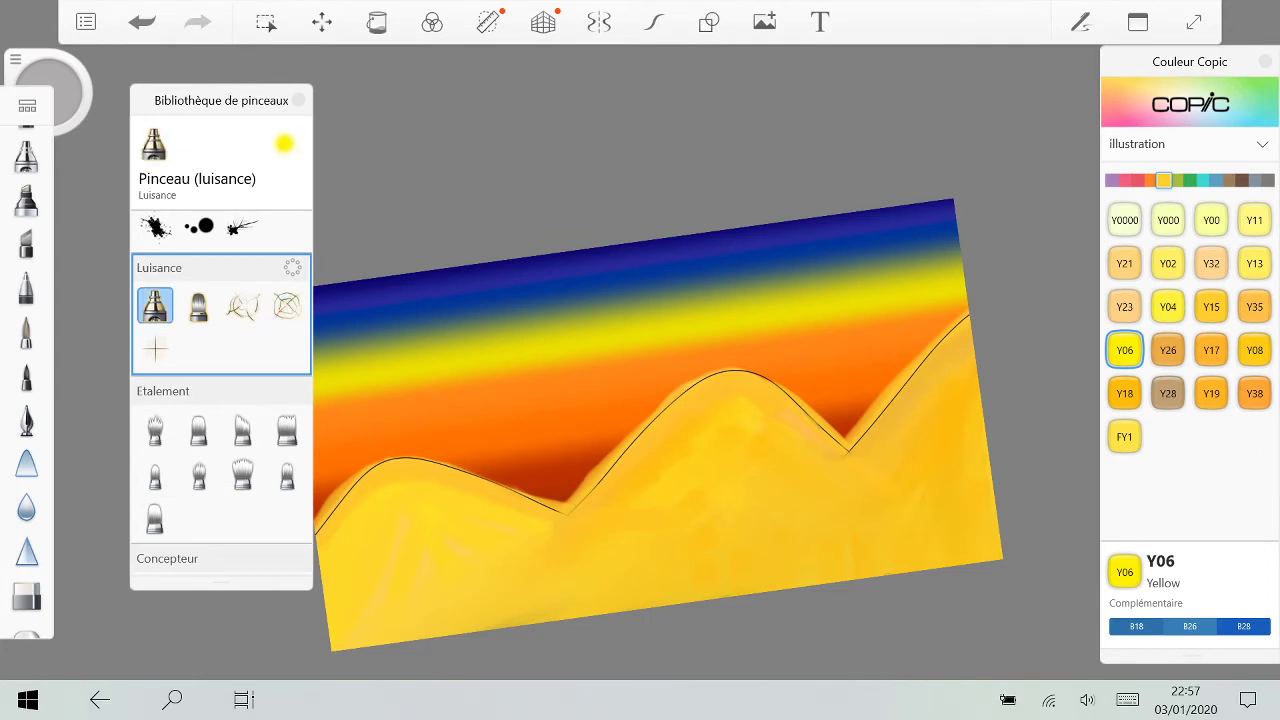
Step: Add a new layer and place it between the hills layer and the sunset gradient layer
left_click(1265, 61)
left_click(1119, 267)
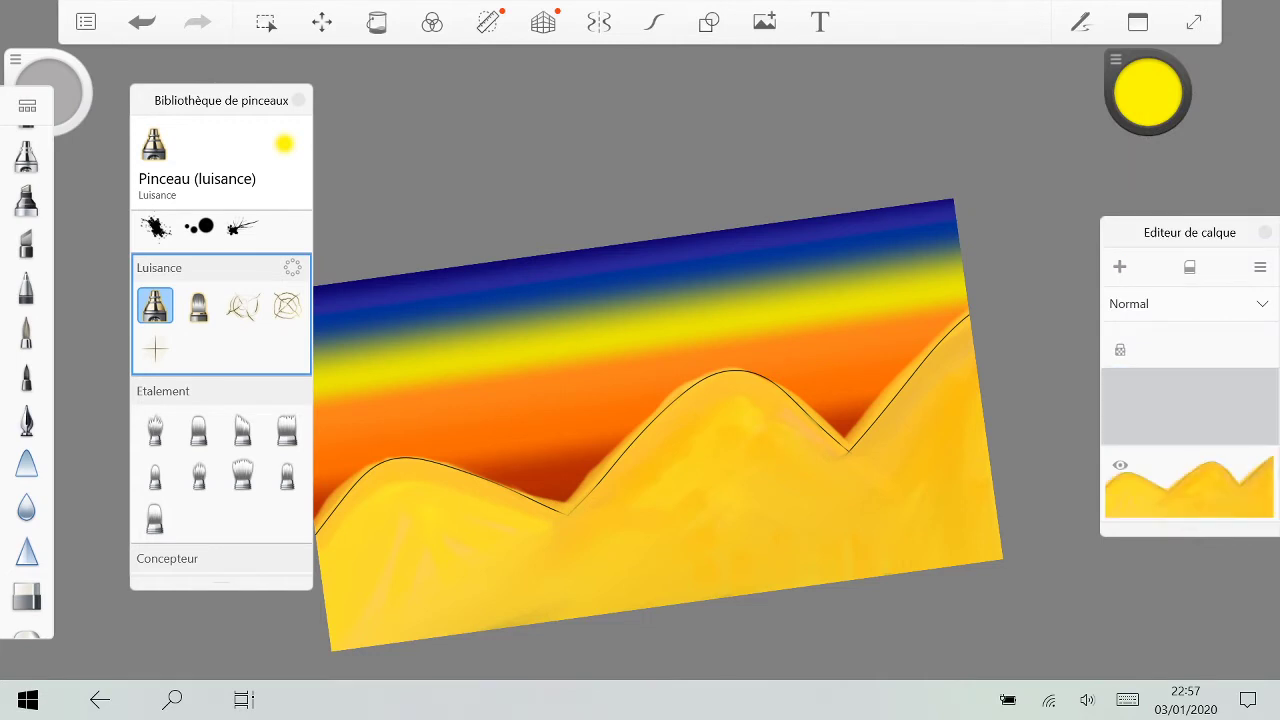
mouse_move(1190, 405)
left_mouse_down()
mouse_move(1197, 434)
mouse_move(1195, 418)
left_mouse_up()
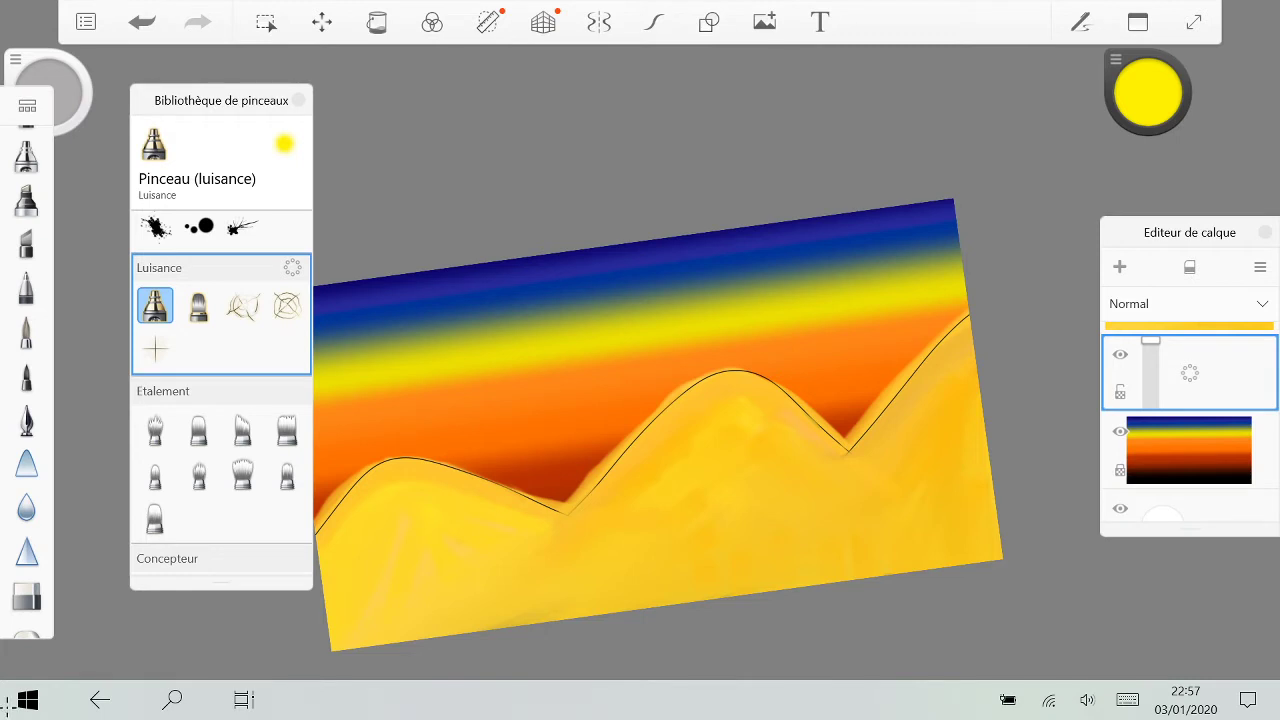
Step: Set the colour to golden orange and paint a glowing sun in the valley between the left and middle hills
left_click_drag(558, 474, 559, 477)
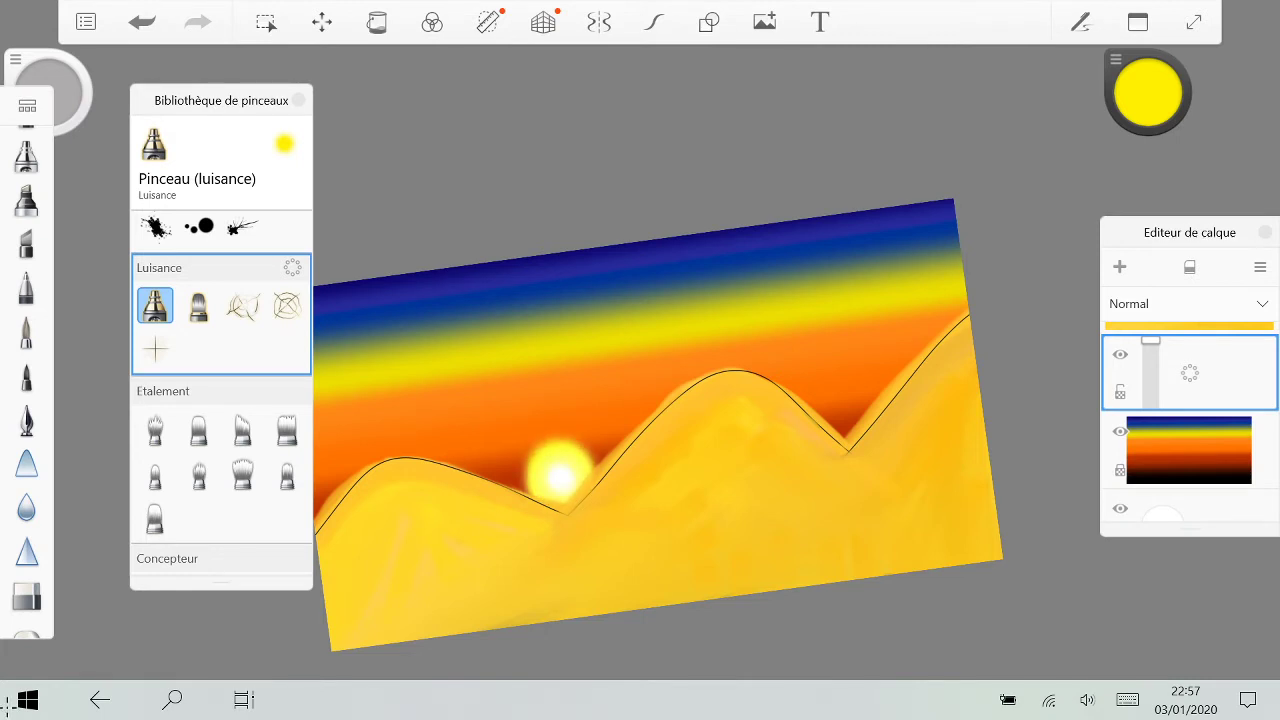
key("ctrl+z")
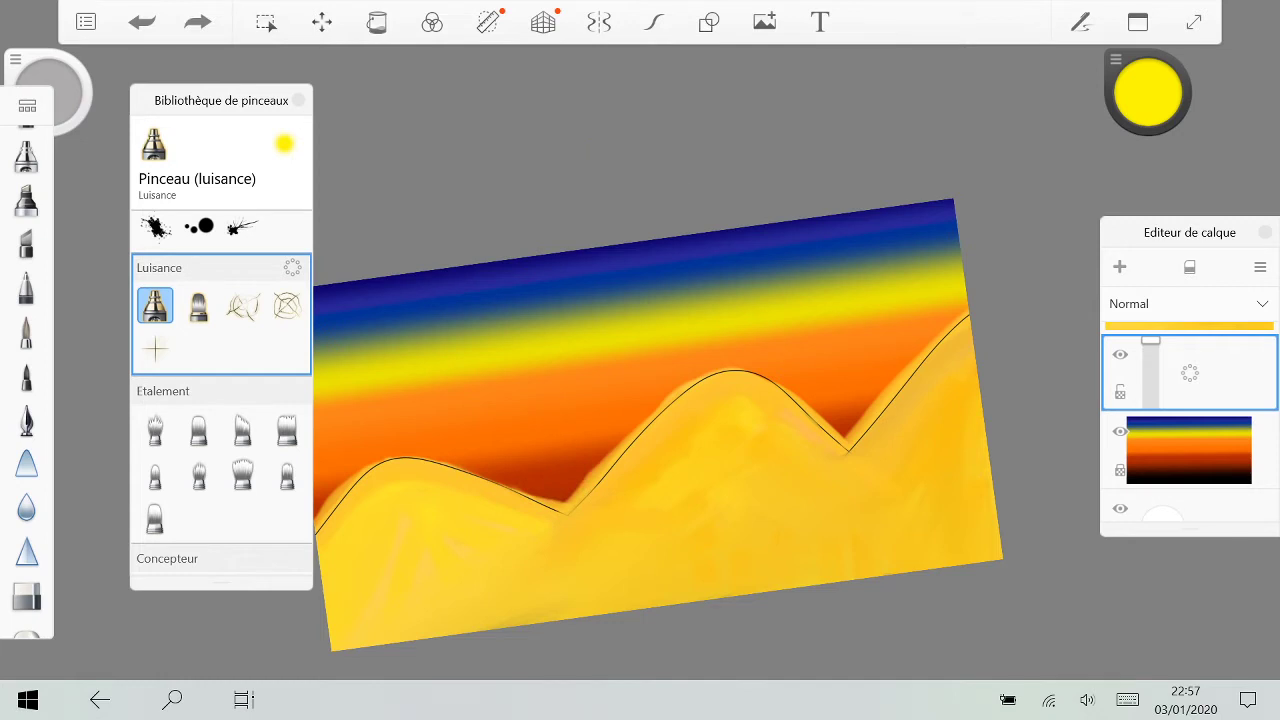
left_click(1148, 92)
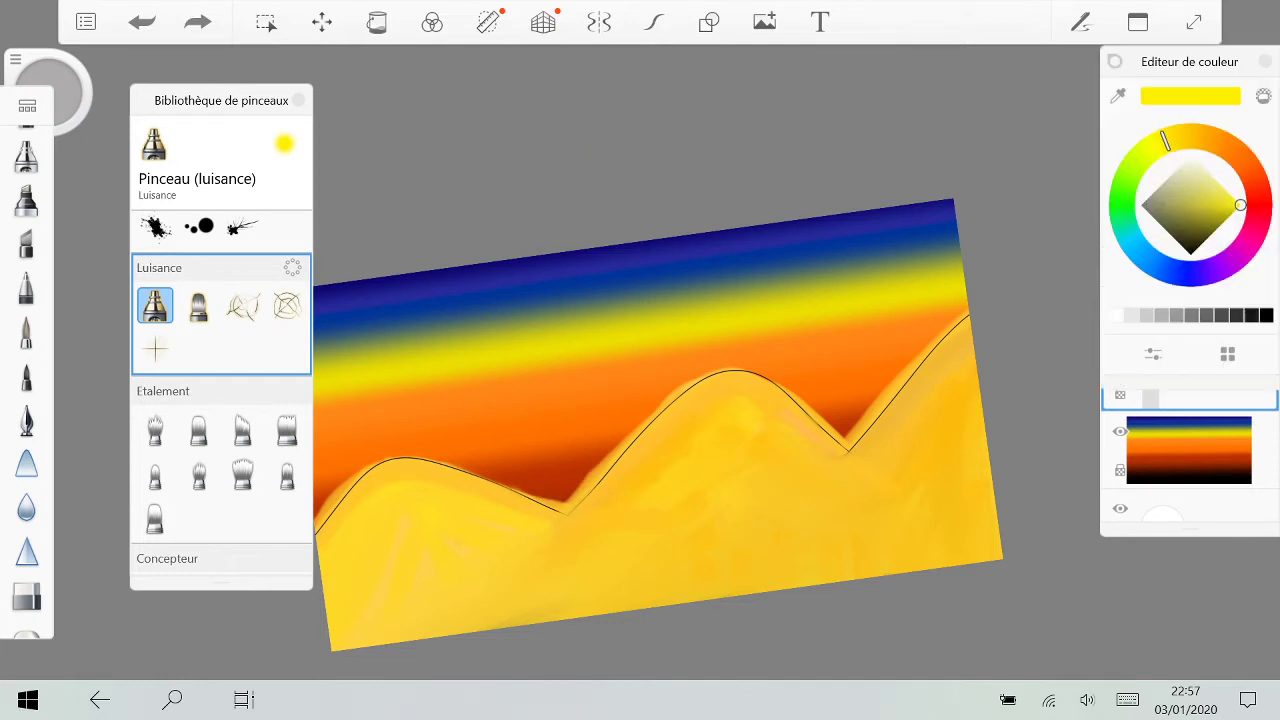
left_click_drag(1165, 141, 1204, 137)
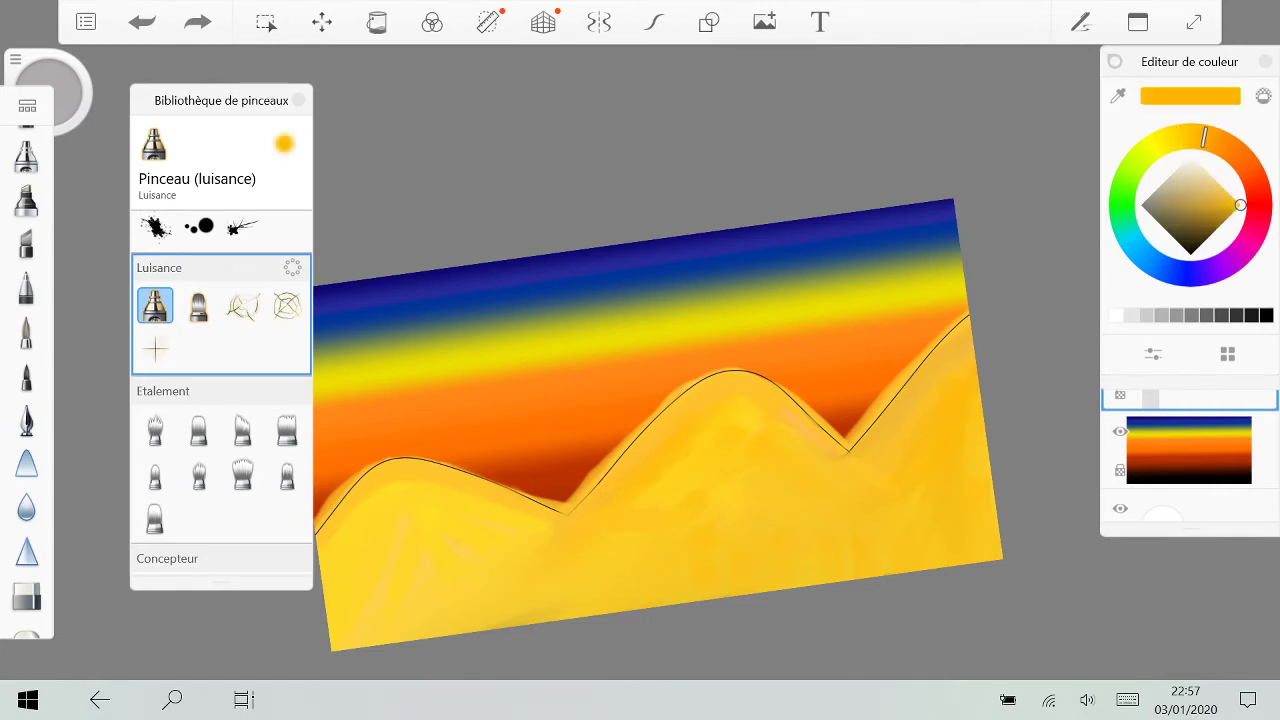
left_click(548, 476)
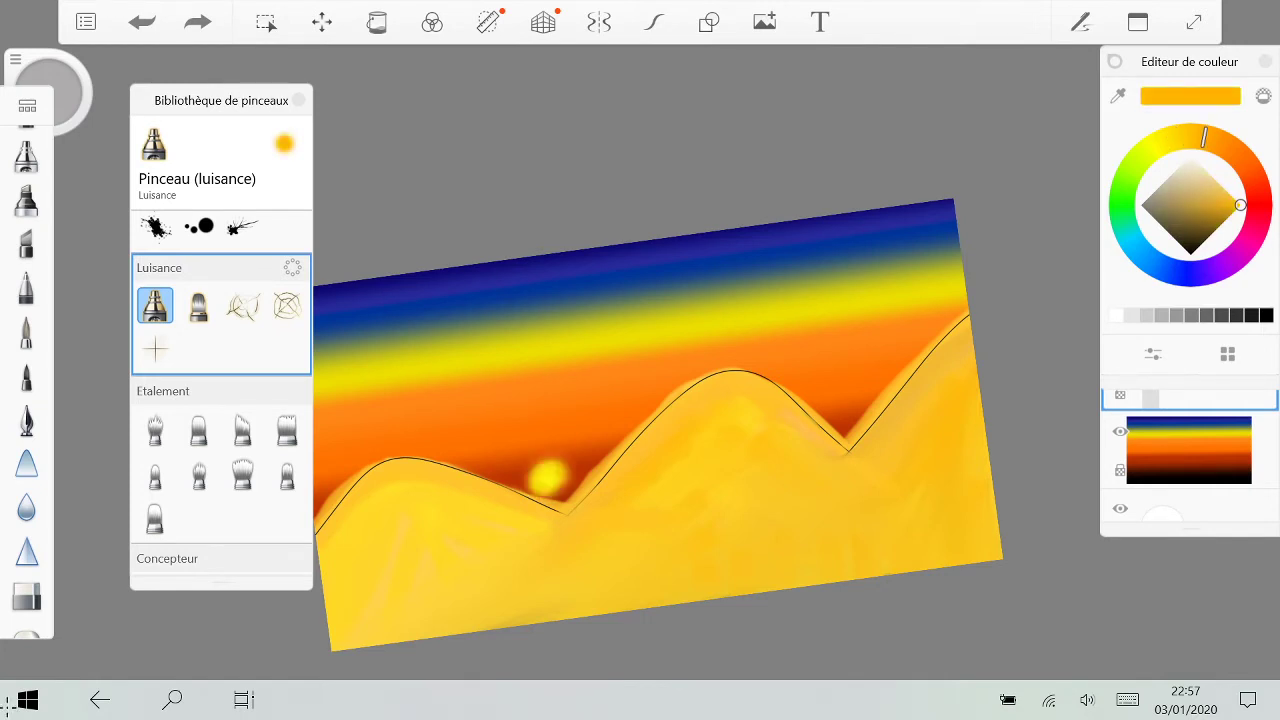
left_click(562, 472)
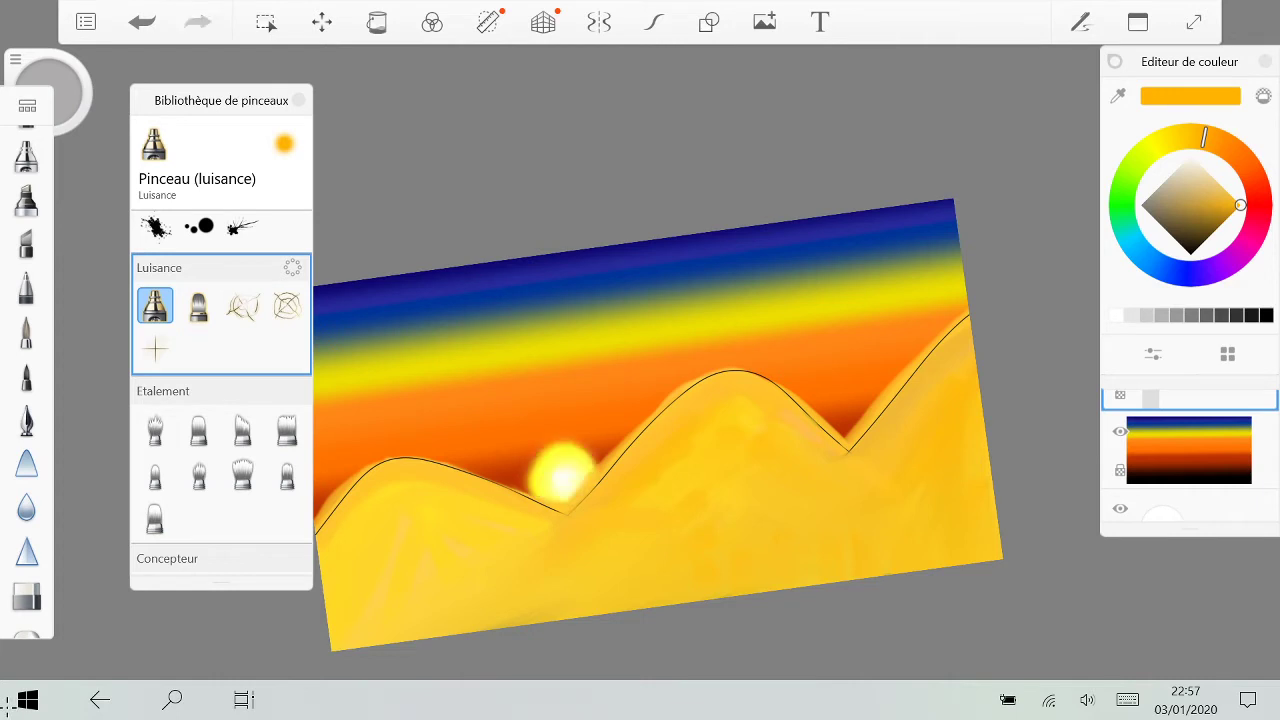
key("ctrl+z")
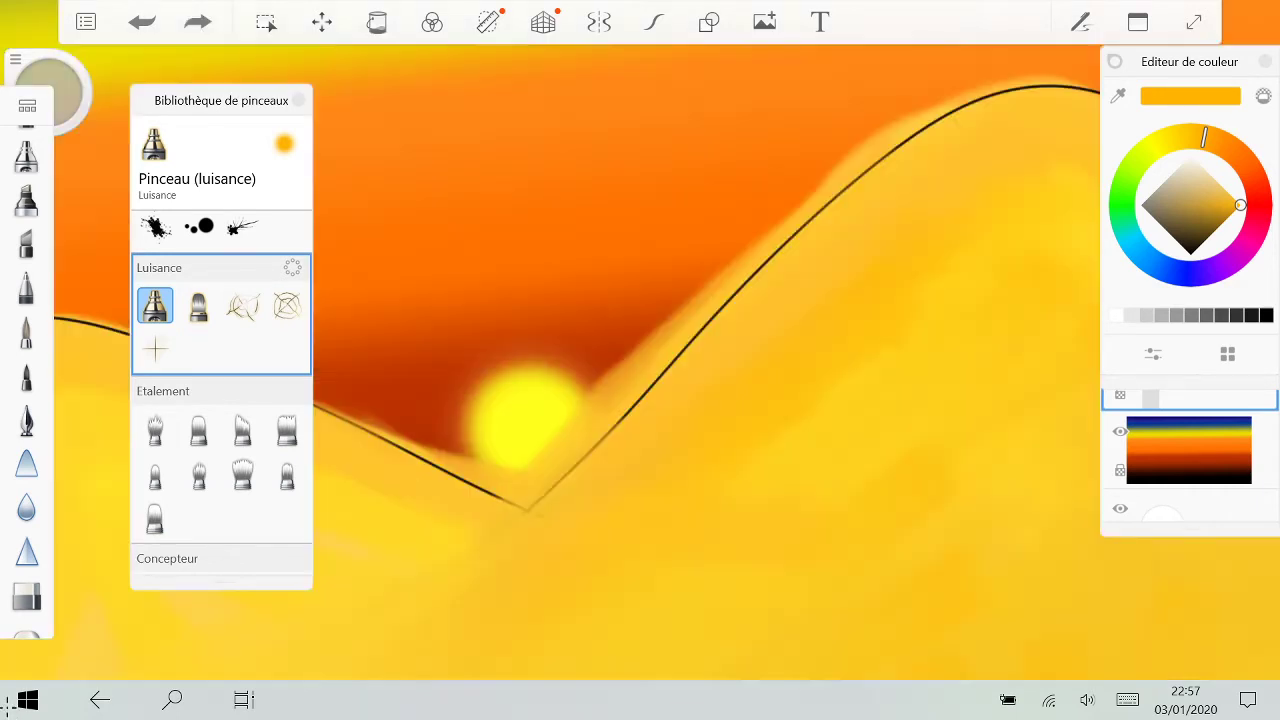
key("ctrl+y")
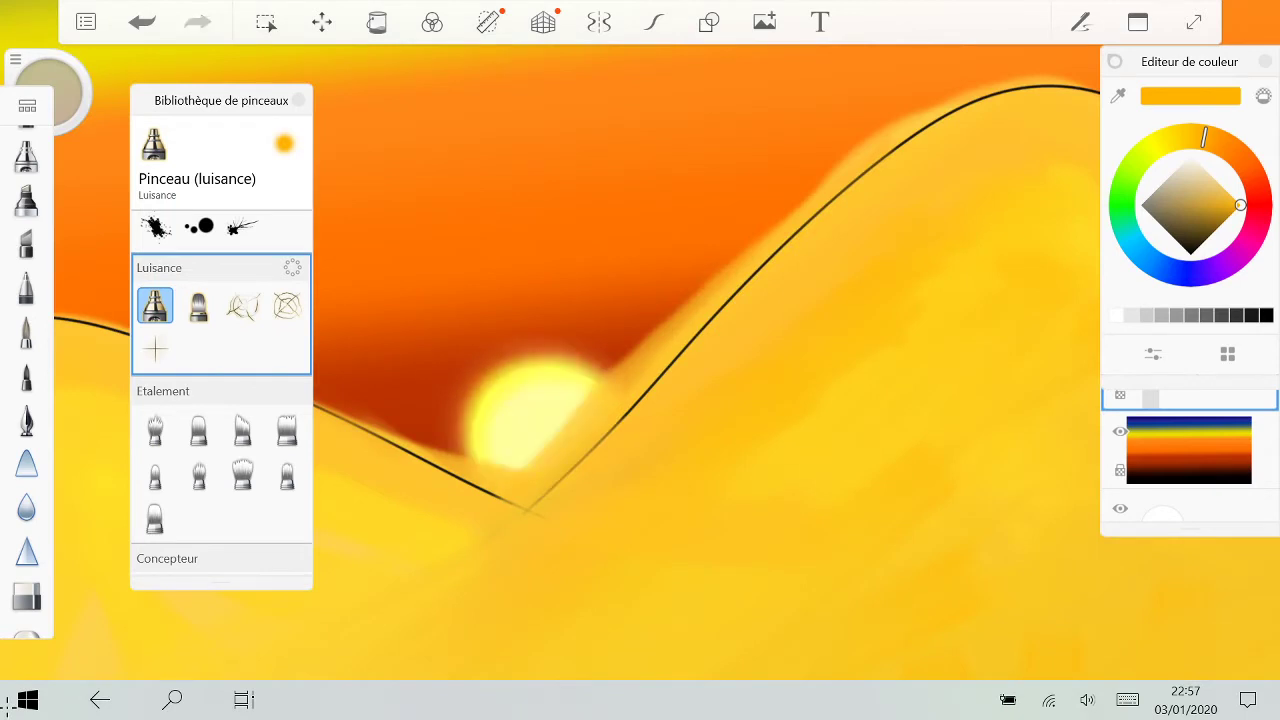
Step: Undo the sun painted in the valley between the left and middle hills
scroll(765, 340, "down", 10)
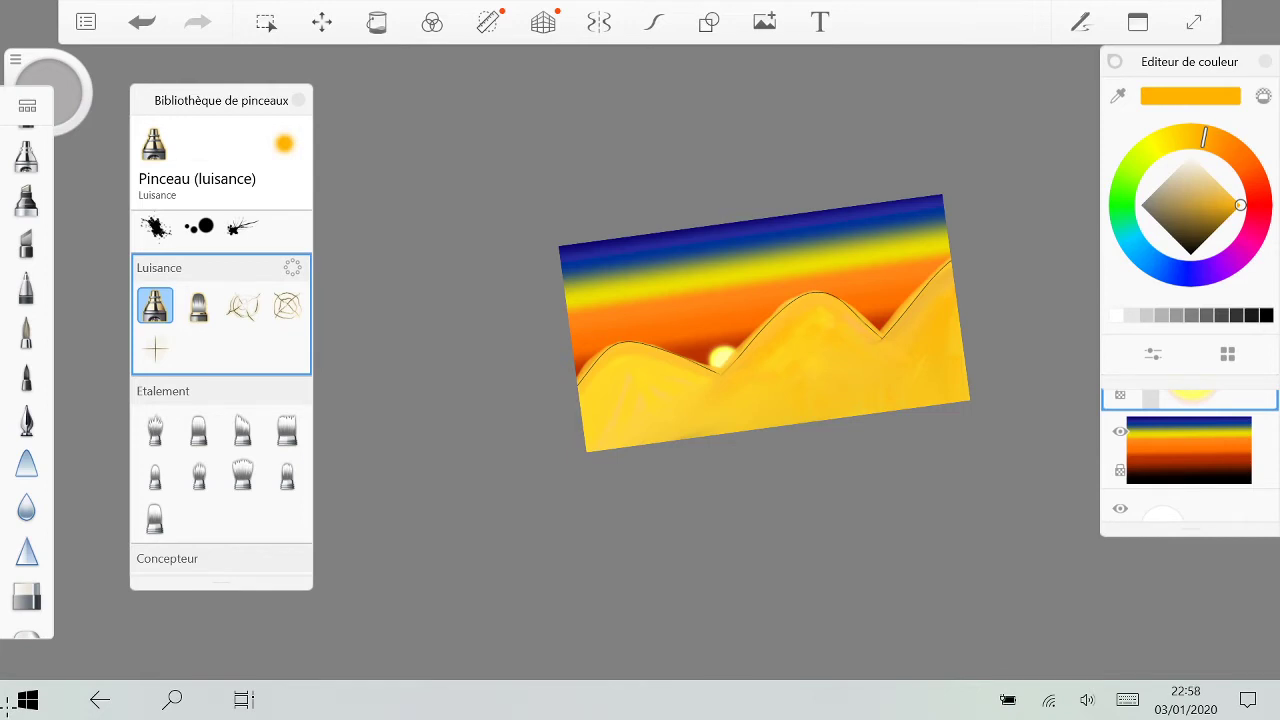
key("ctrl+z")
scroll(783, 365, "up", 10)
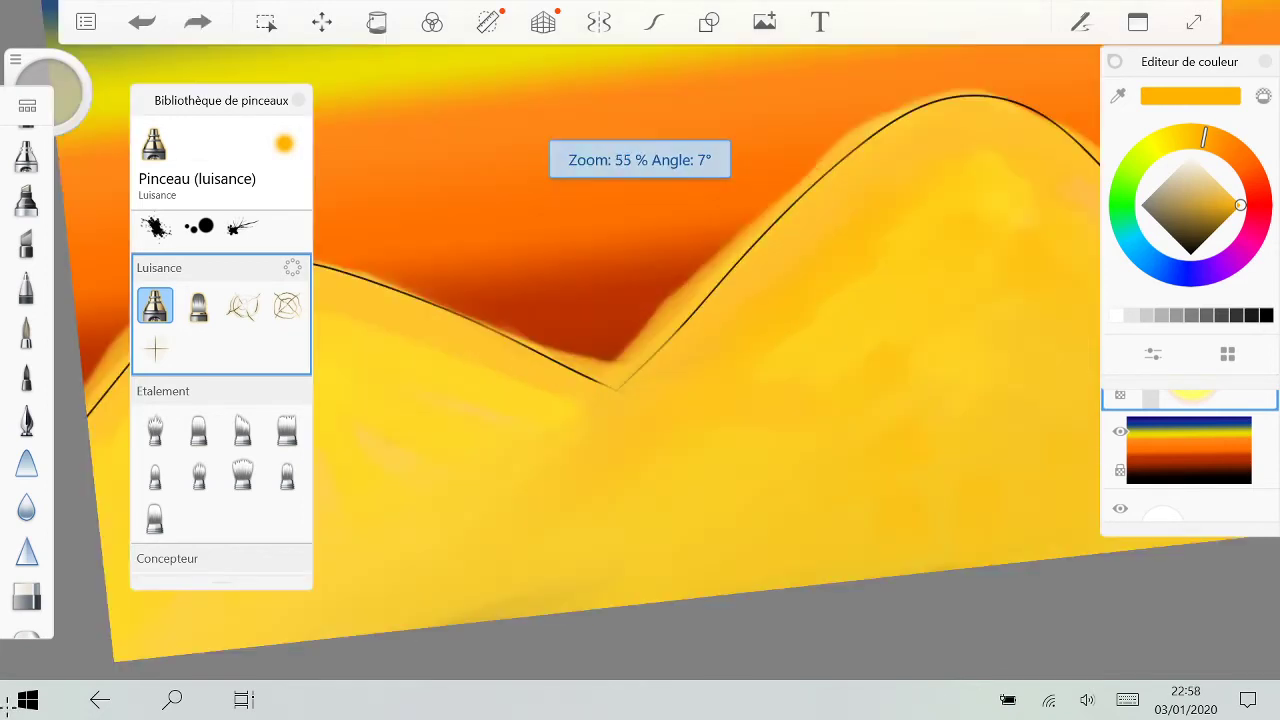
scroll(640, 375, "down", 5)
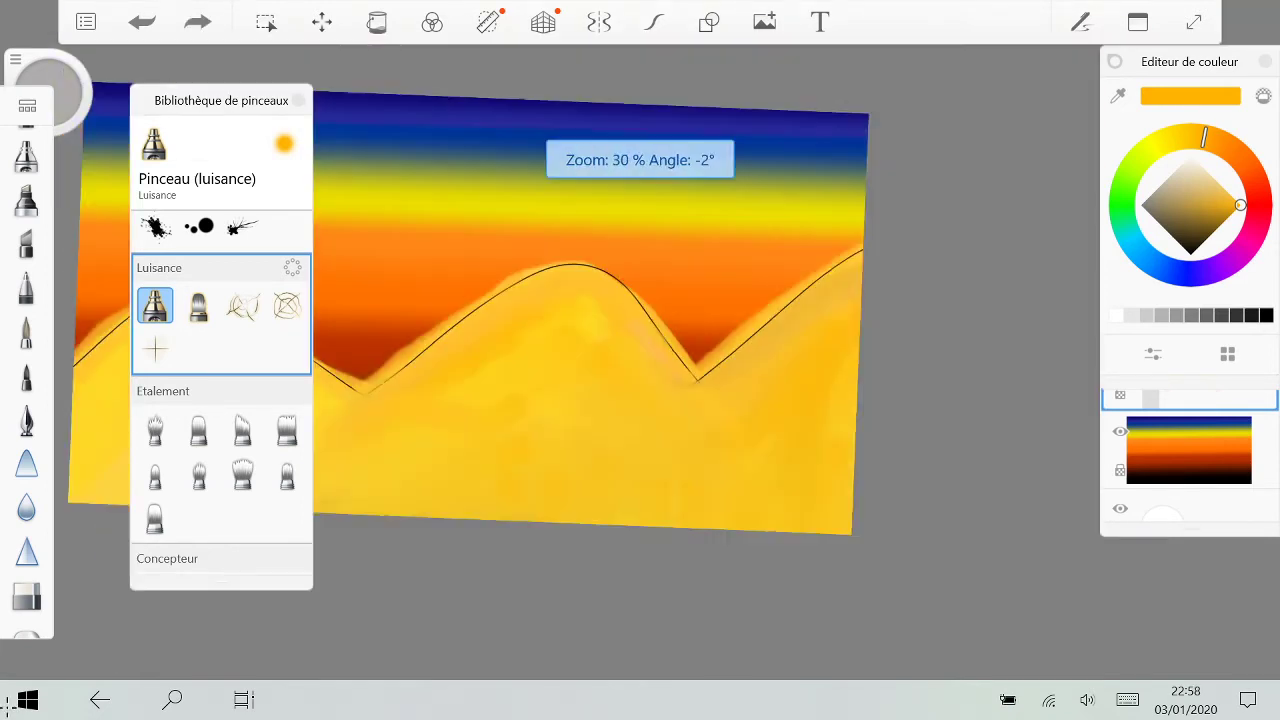
Step: Try painting a glowing sun in the valley between the middle and right hills, plus glow strokes in the sky above it
scroll(690, 375, "up", 8)
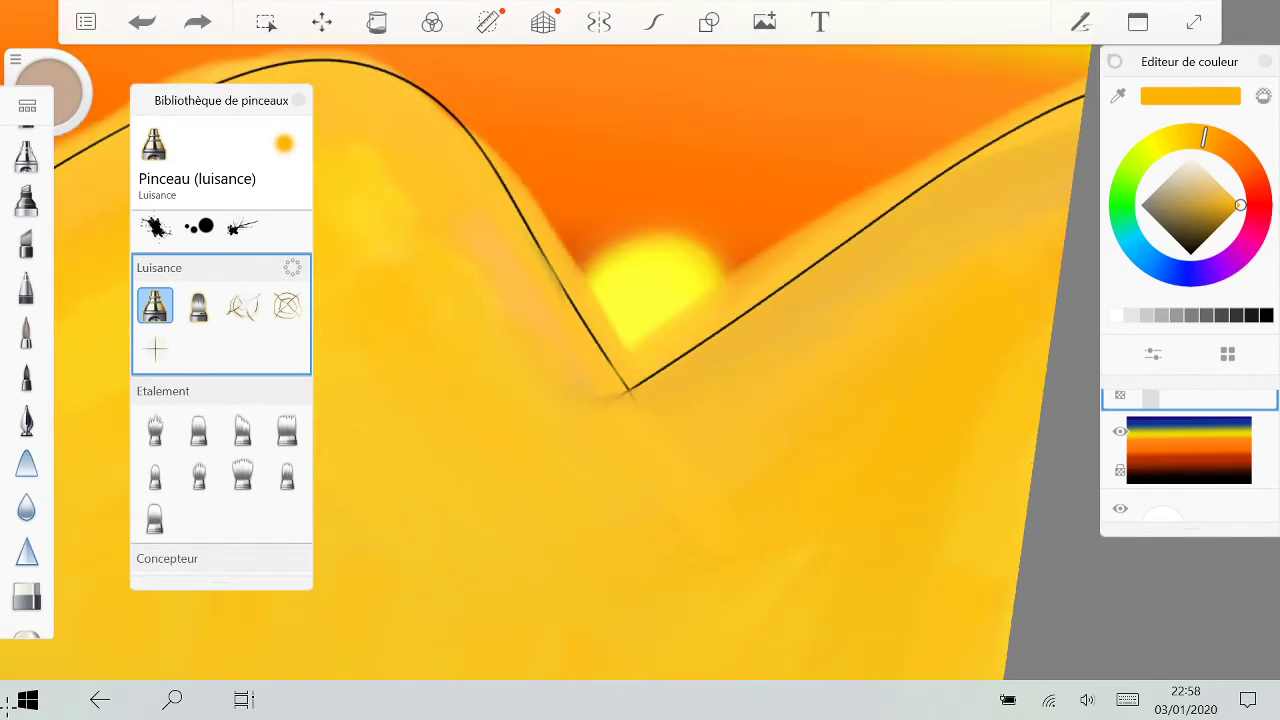
left_click(650, 285)
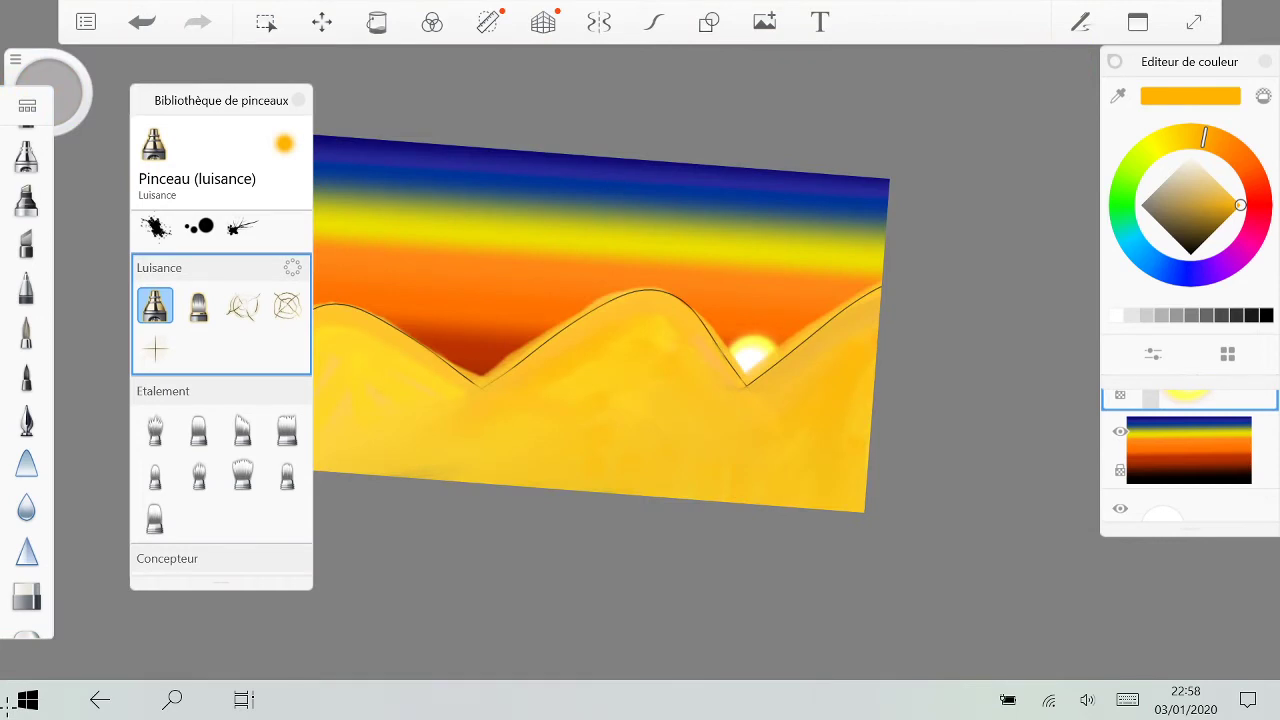
left_click_drag(797, 188, 755, 325)
left_click(142, 22)
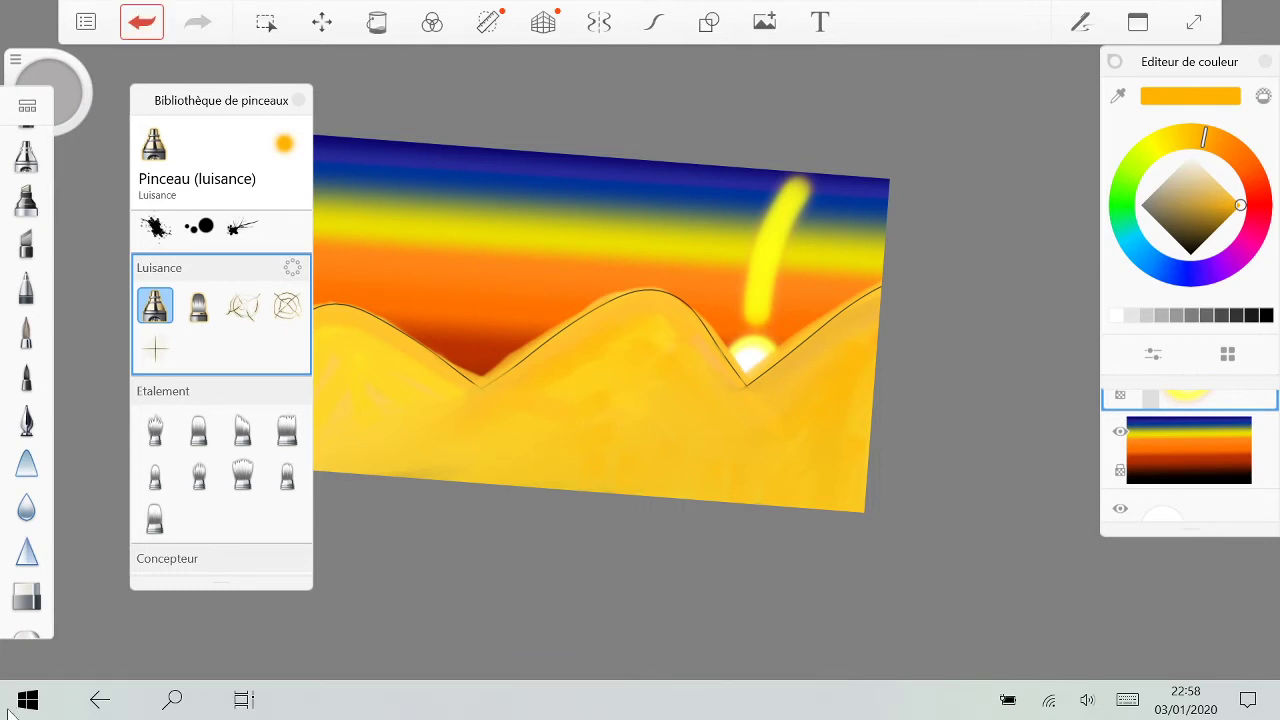
mouse_move(738, 266)
left_mouse_down()
mouse_move(636, 157)
mouse_move(748, 250)
mouse_move(641, 182)
left_mouse_up()
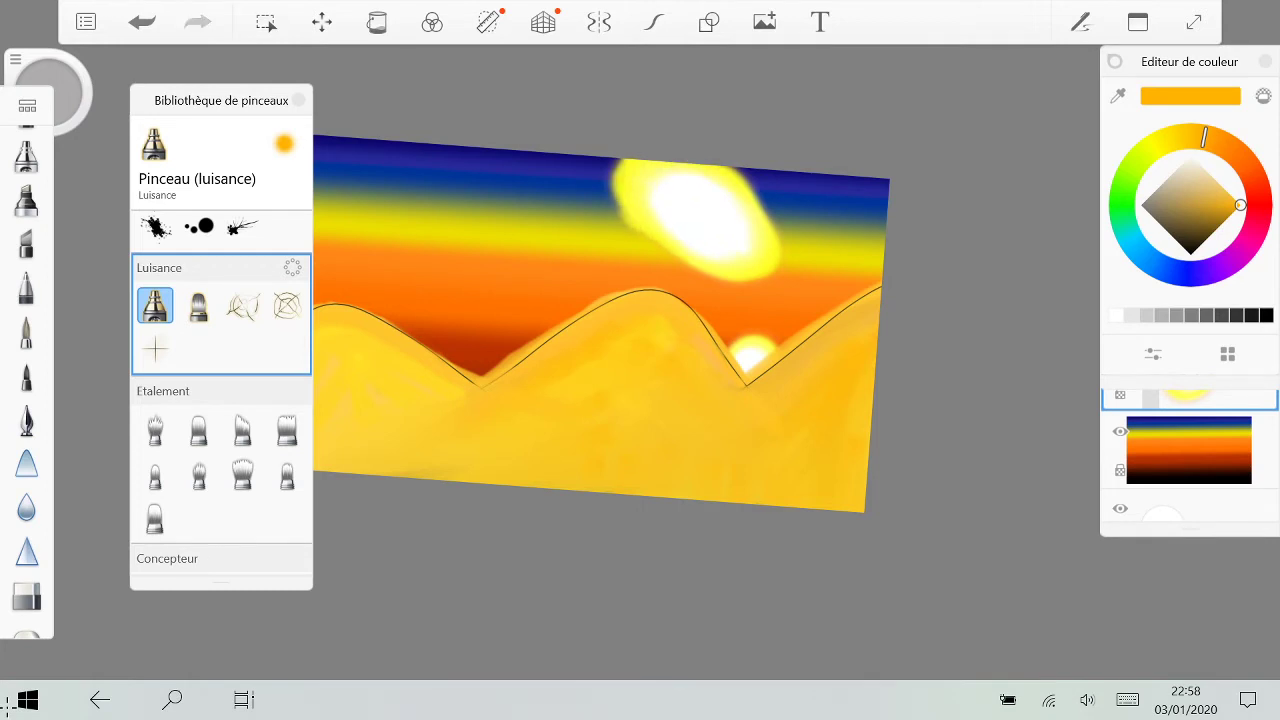
key("ctrl+z")
key("ctrl+z")
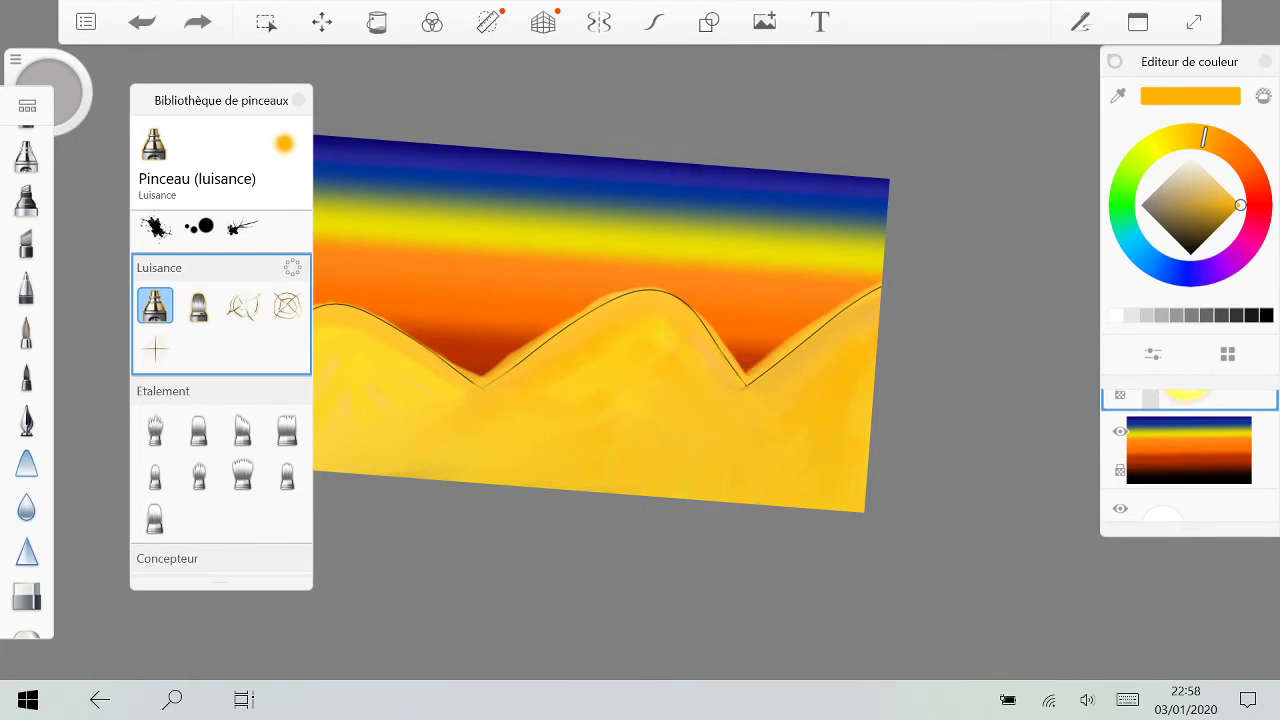
Step: Choose the Néon (luisance) brush and try a small glow stroke in the valley between the left and middle hills
left_click(199, 306)
left_click_drag(474, 366, 495, 356)
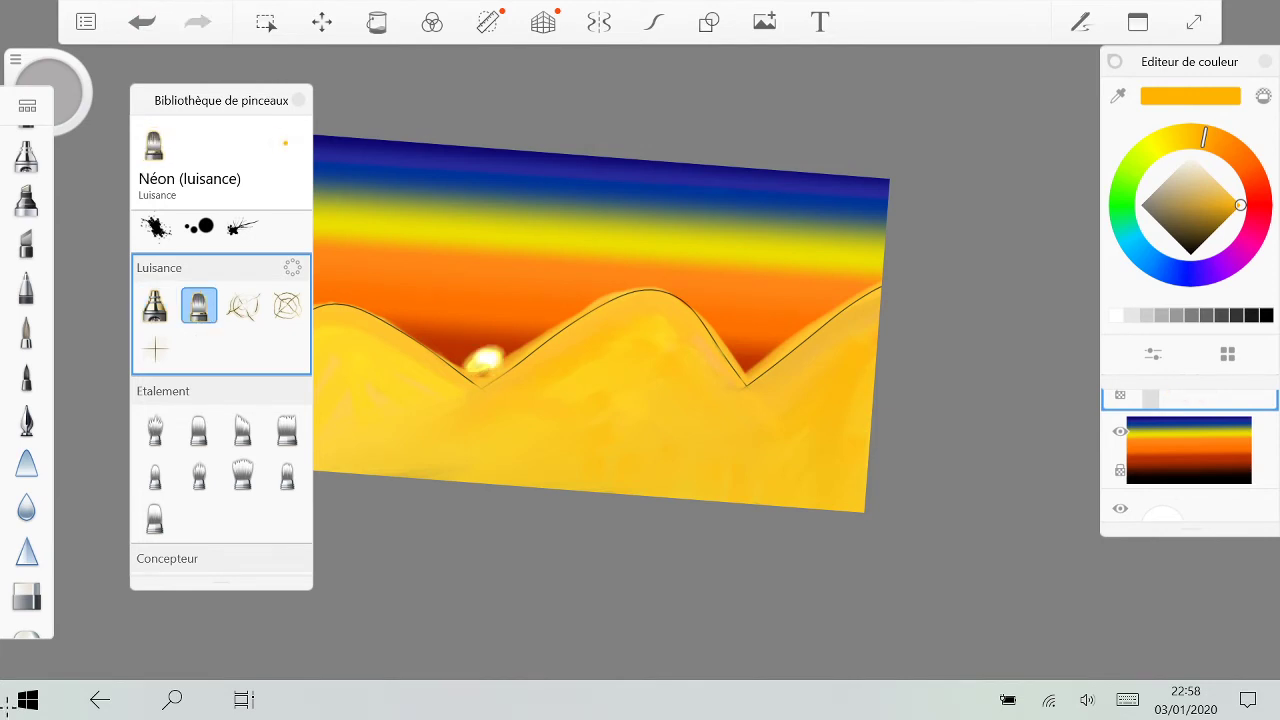
key("ctrl+z")
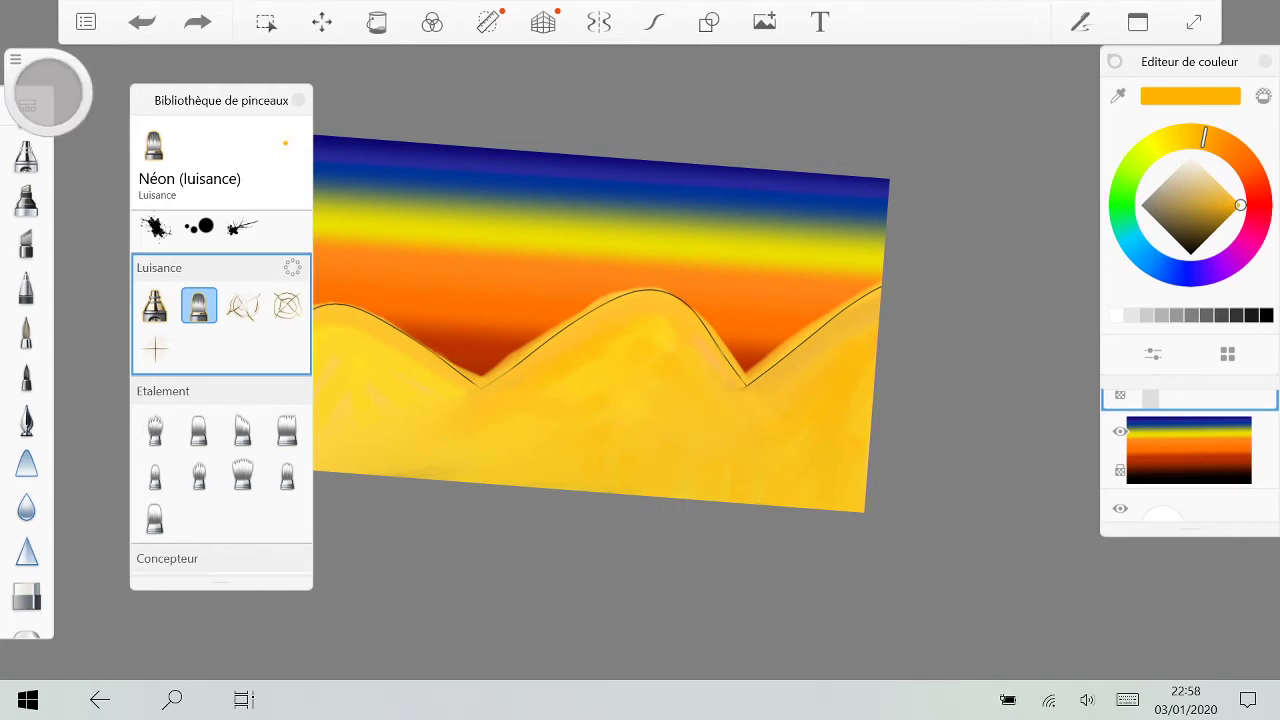
Step: Set the Néon brush size to 290.9 and try a sun dab in the valley between the middle and right hills
left_click(15, 60)
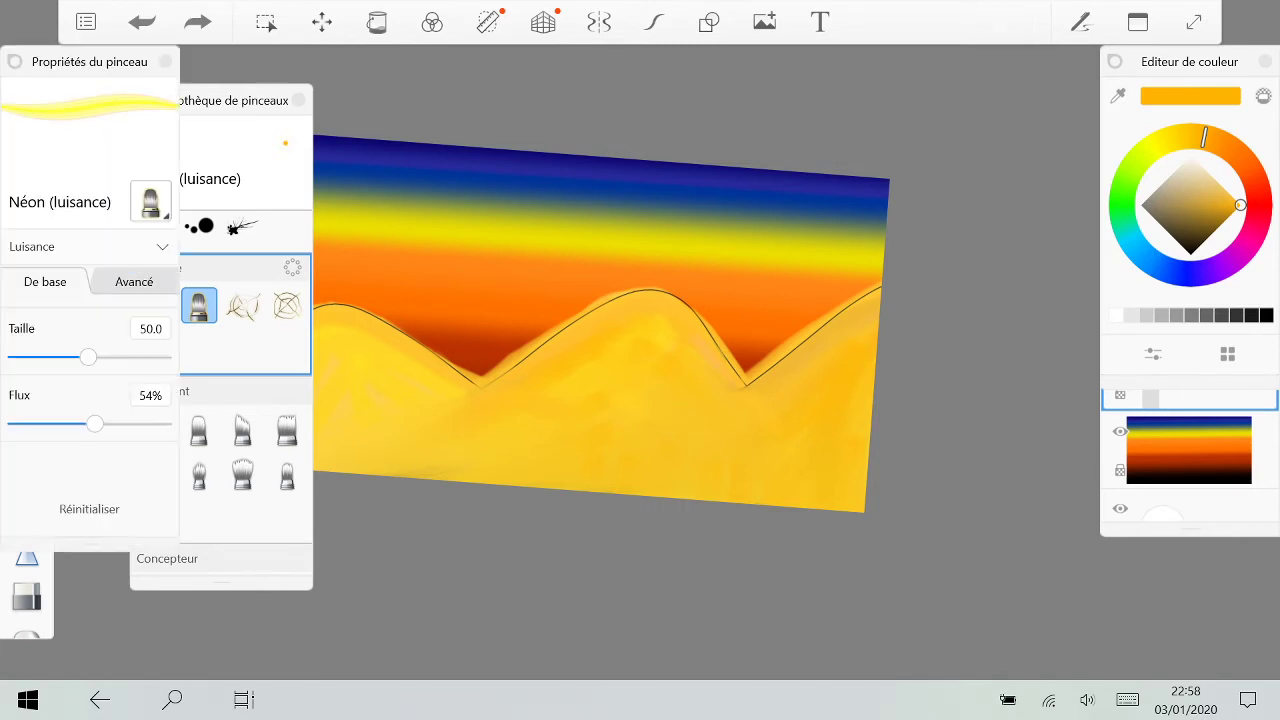
left_click_drag(88, 357, 147, 357)
left_click(750, 358)
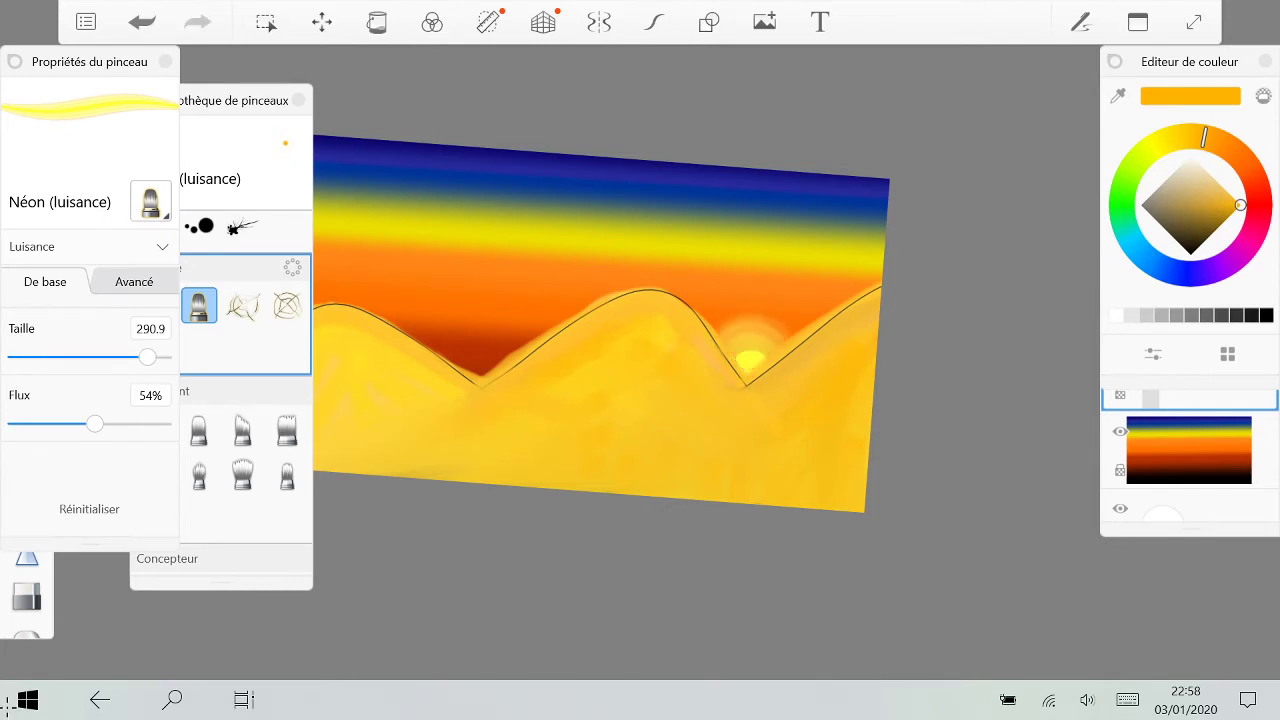
key("ctrl+z")
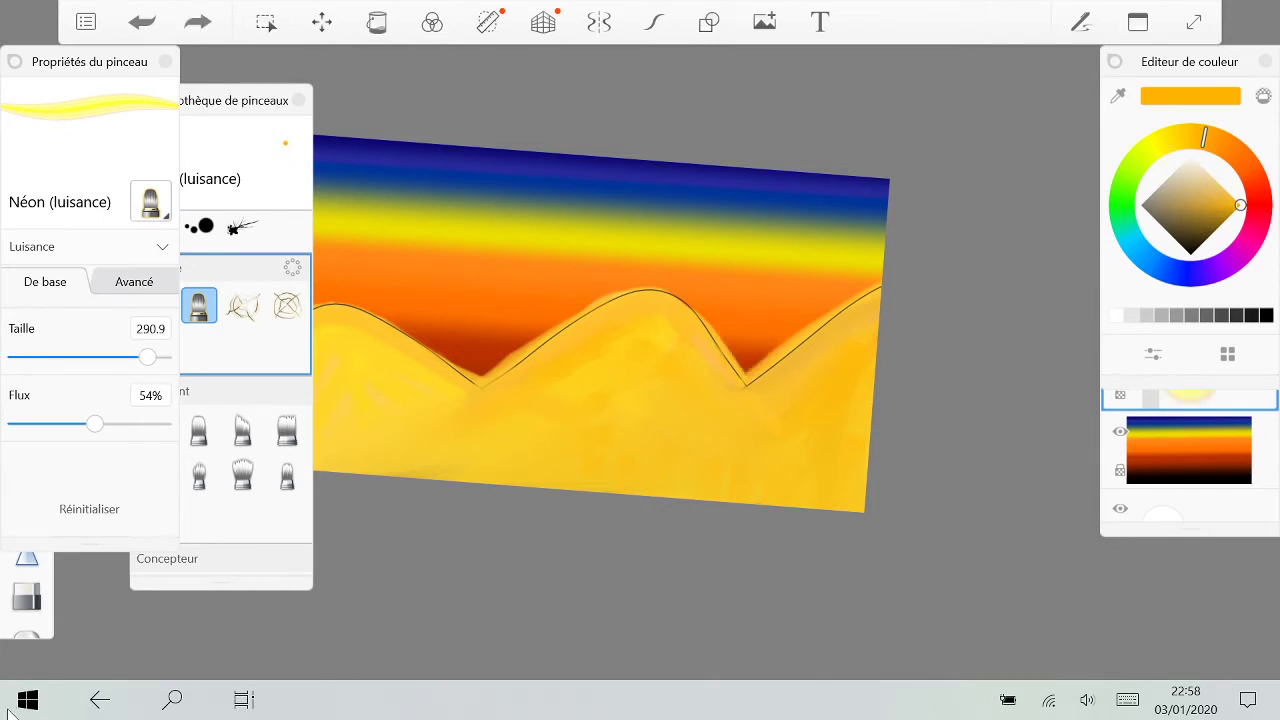
Step: Set the Néon brush size to 511.0 and dab a haloed sun in the valley between the middle and right hills
left_click_drag(147, 357, 163, 357)
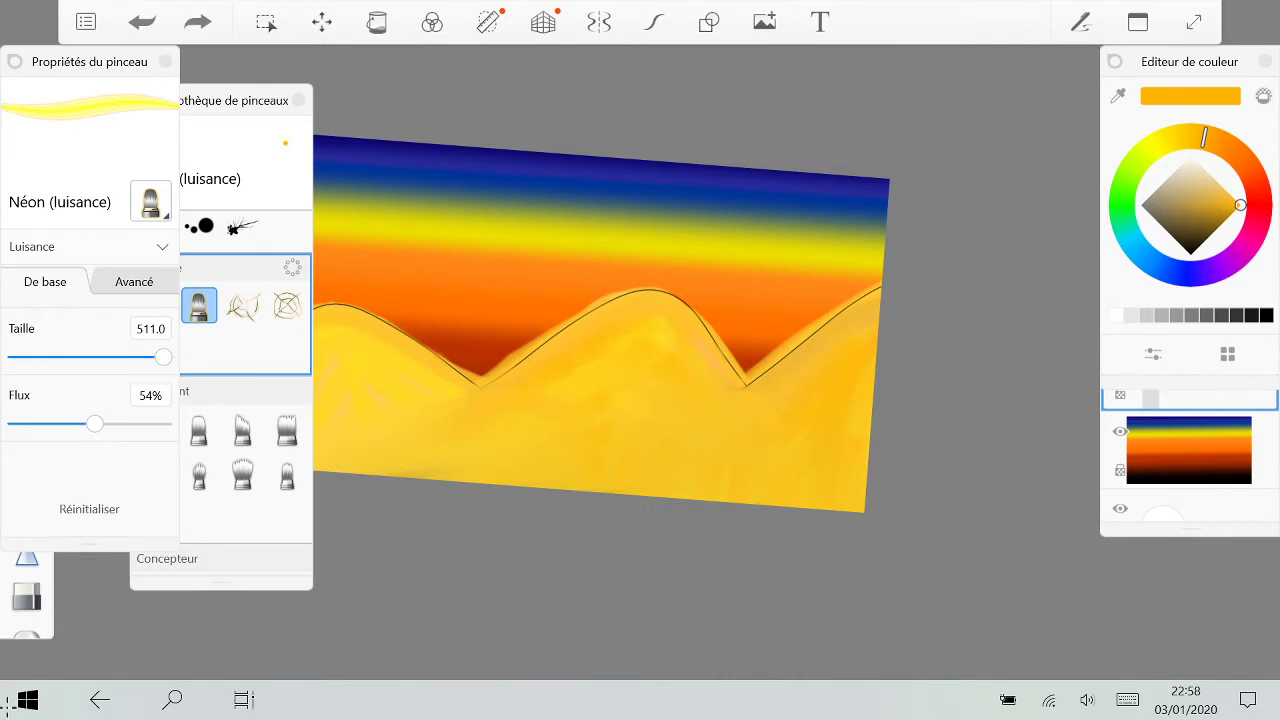
left_click(482, 350)
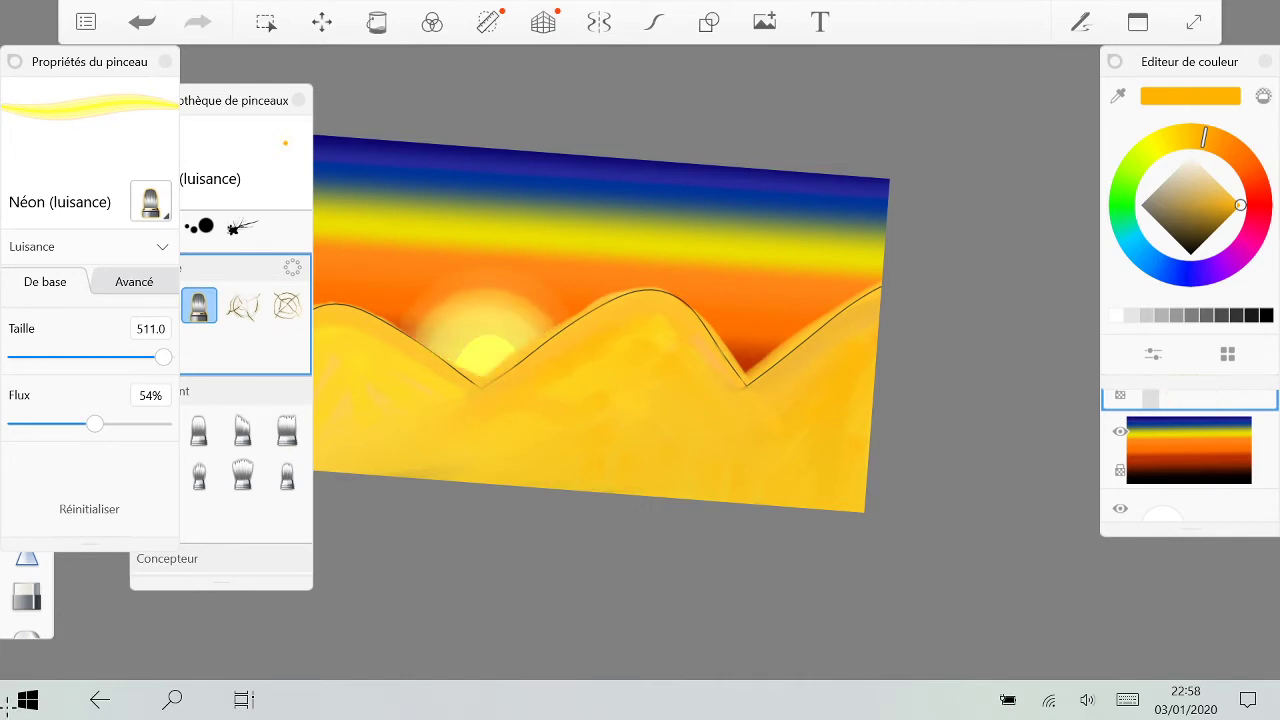
key("ctrl+z")
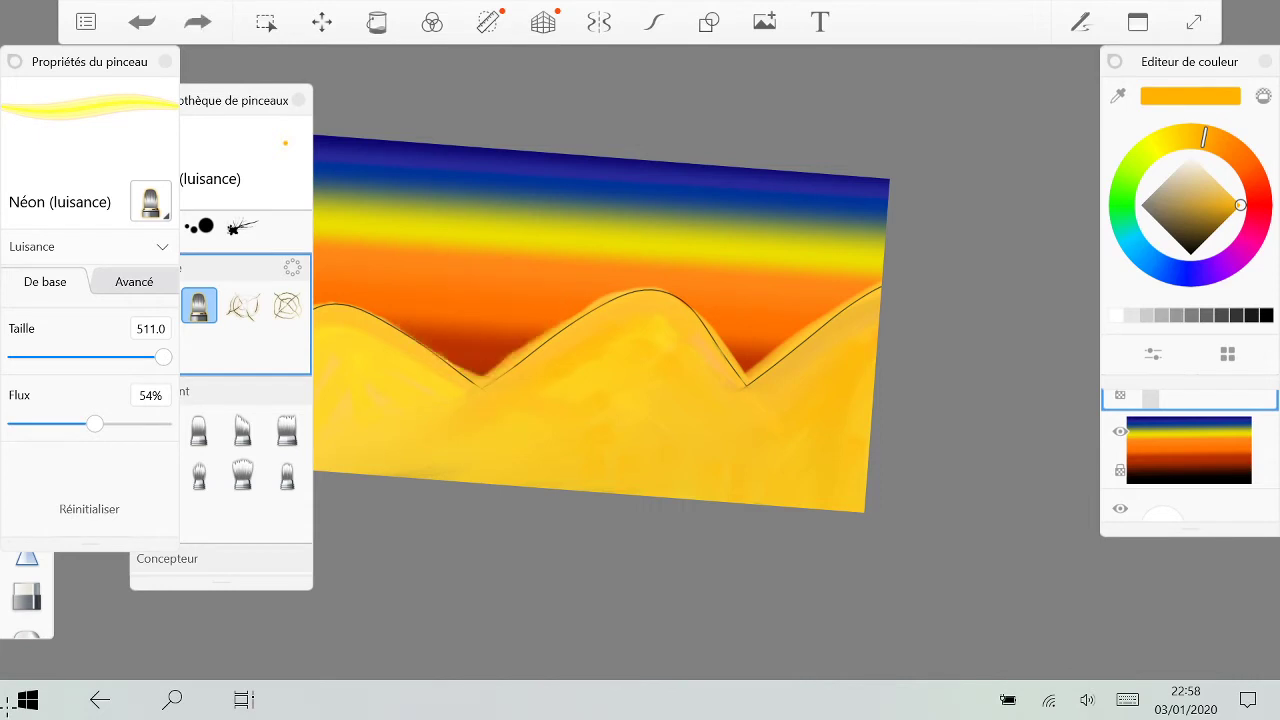
left_click(748, 350)
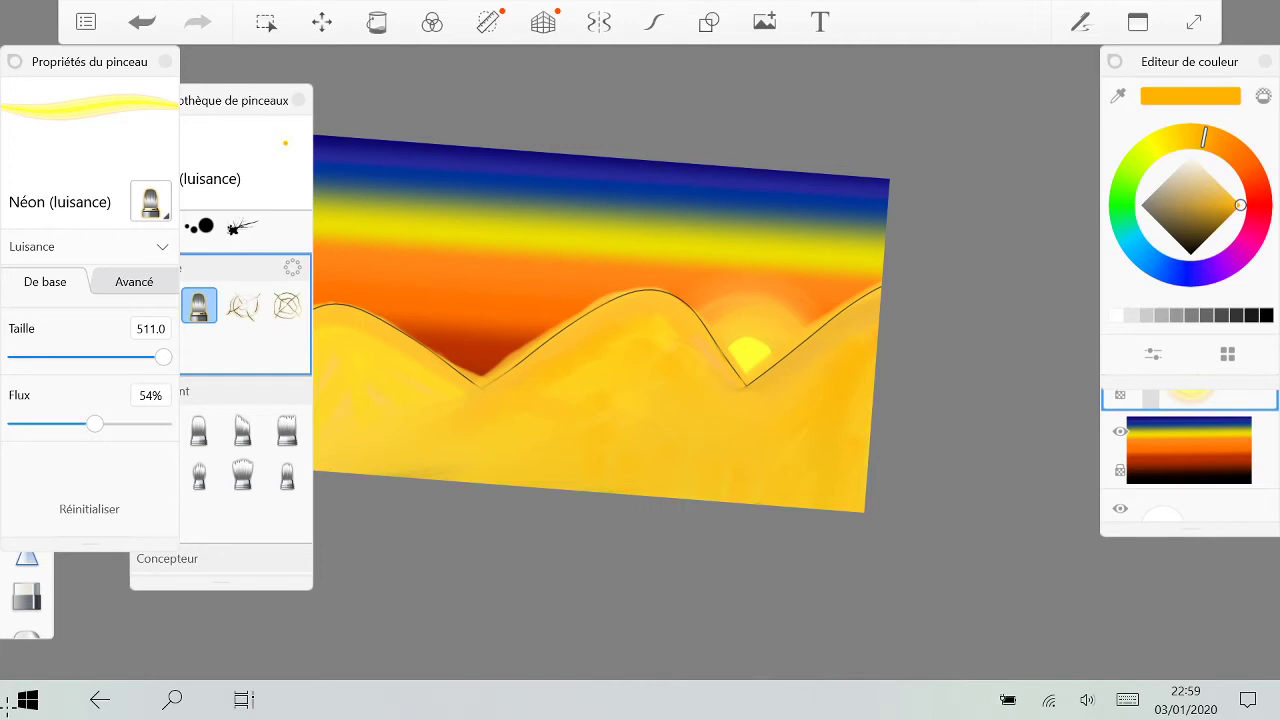
scroll(640, 330, "down", 3)
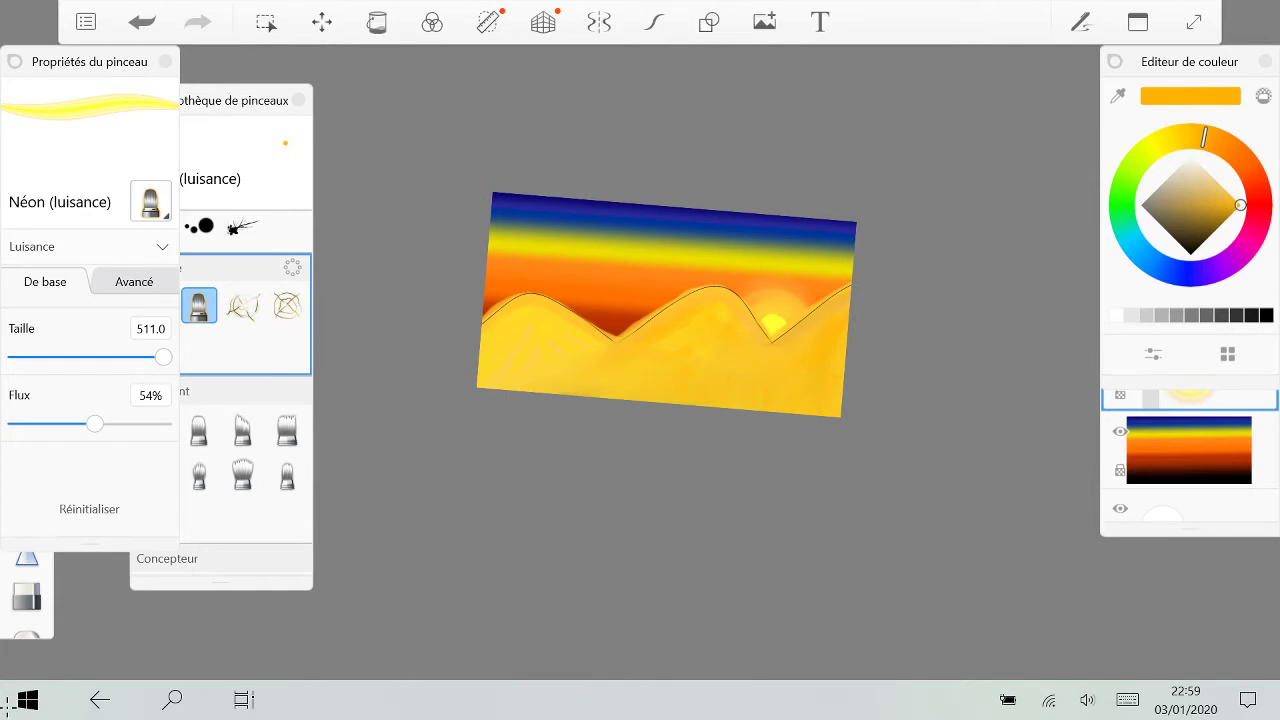
Step: Hide the sunset gradient and hills layers so that only the sun layer shows over the white background
left_click(1190, 400)
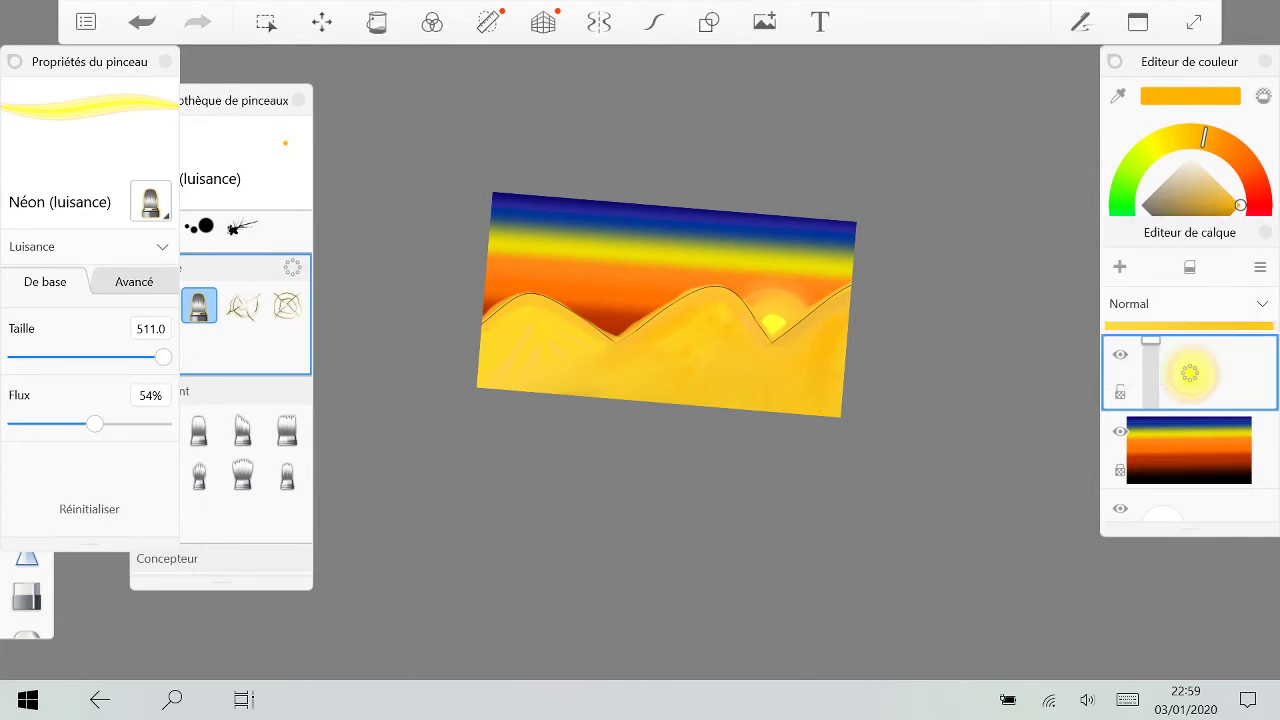
scroll(1190, 420, "down", 1)
left_click(1120, 393)
left_click(1120, 470)
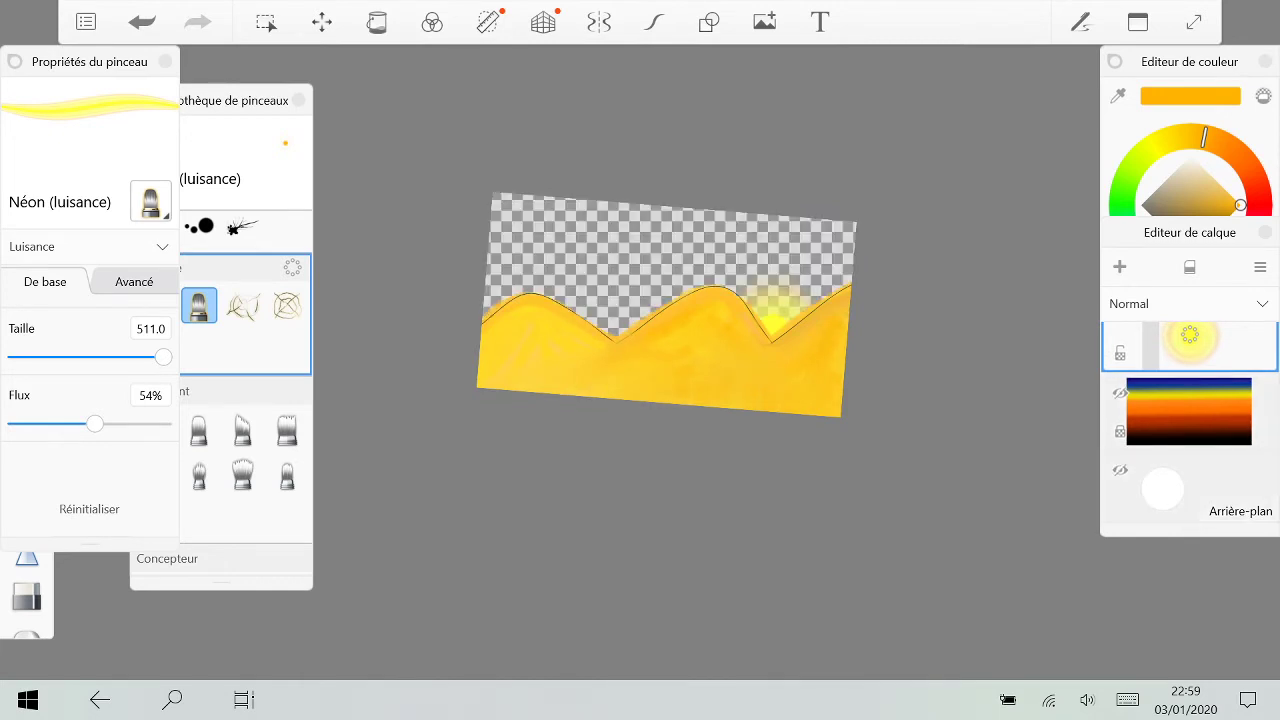
left_click(1120, 470)
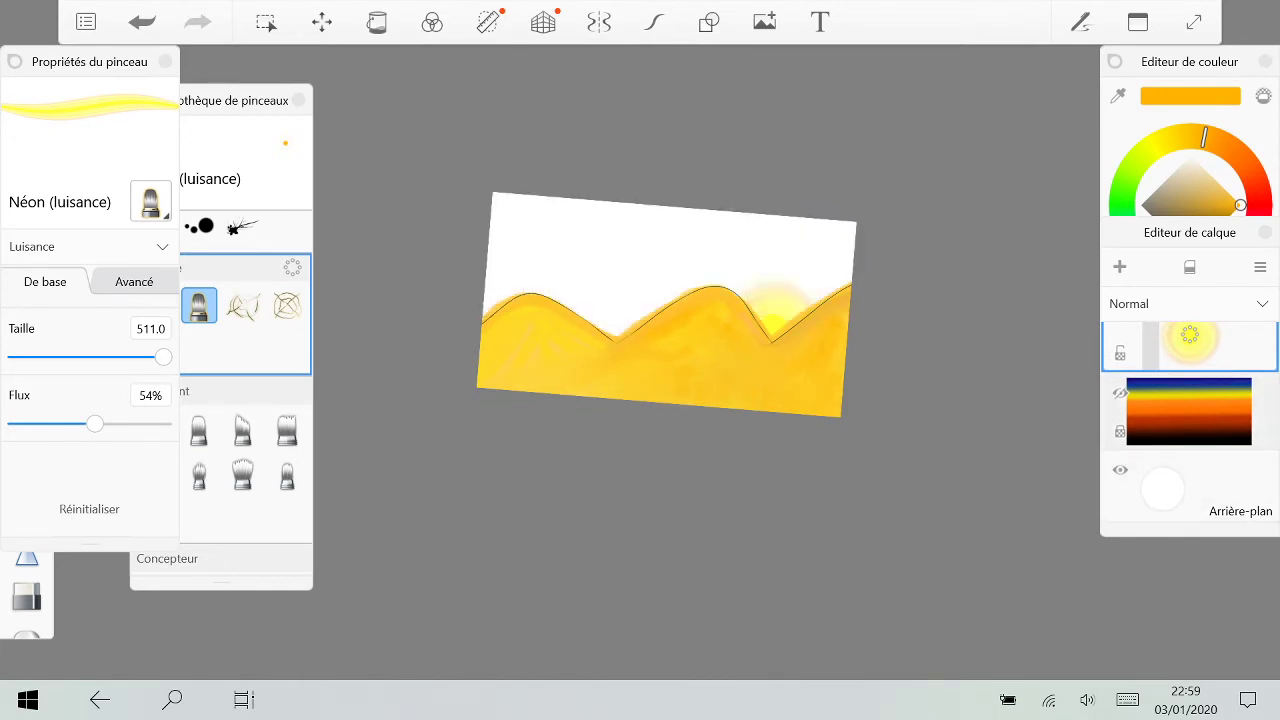
scroll(1190, 420, "up", 2)
mouse_move(1150, 392)
left_mouse_down()
mouse_move(1150, 457)
mouse_move(1150, 392)
left_mouse_up()
left_click(1120, 330)
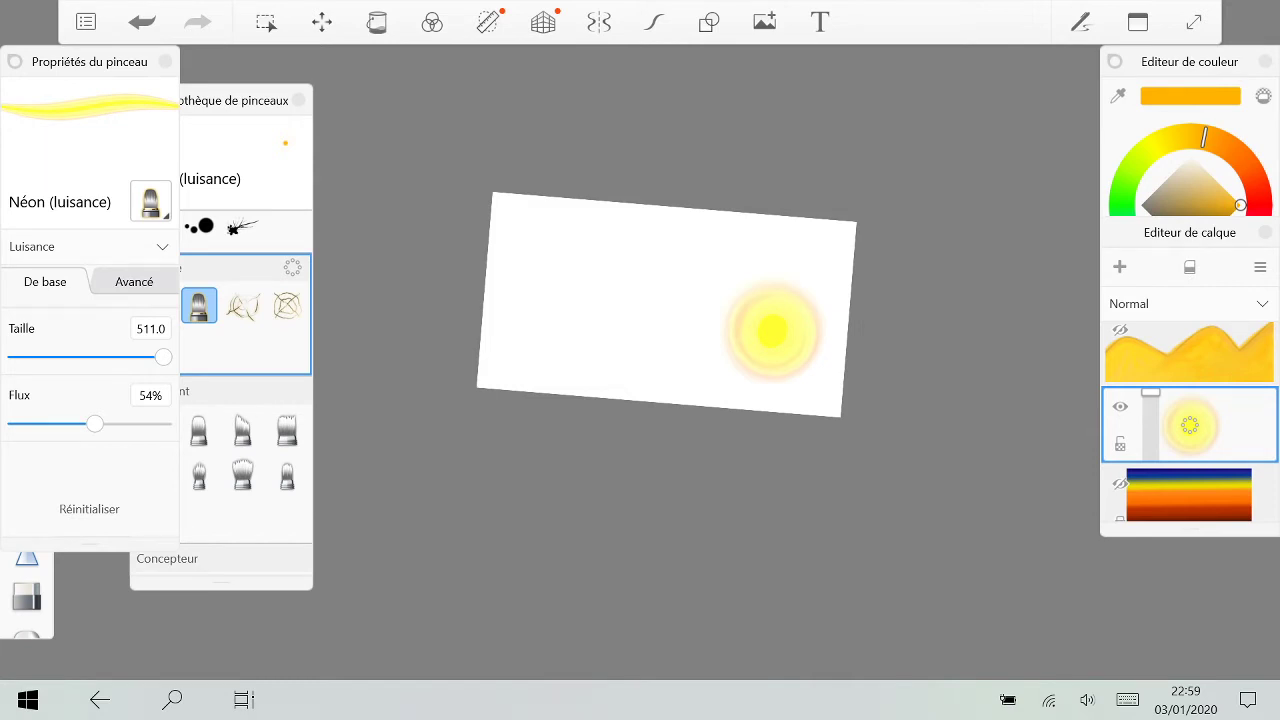
Step: Choose the Pinceau (luisance) glow brush and lighten the core of the sun
scroll(790, 335, "up", 5)
scroll(790, 320, "up", 2)
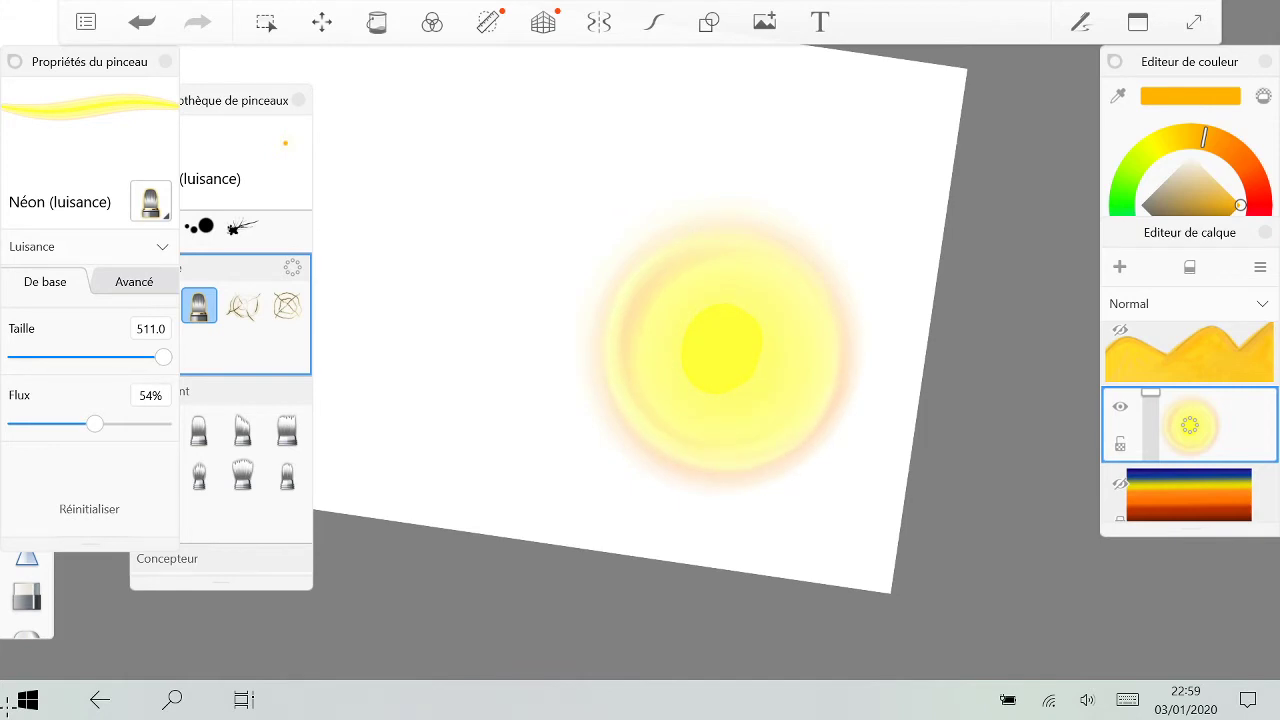
left_click(222, 340)
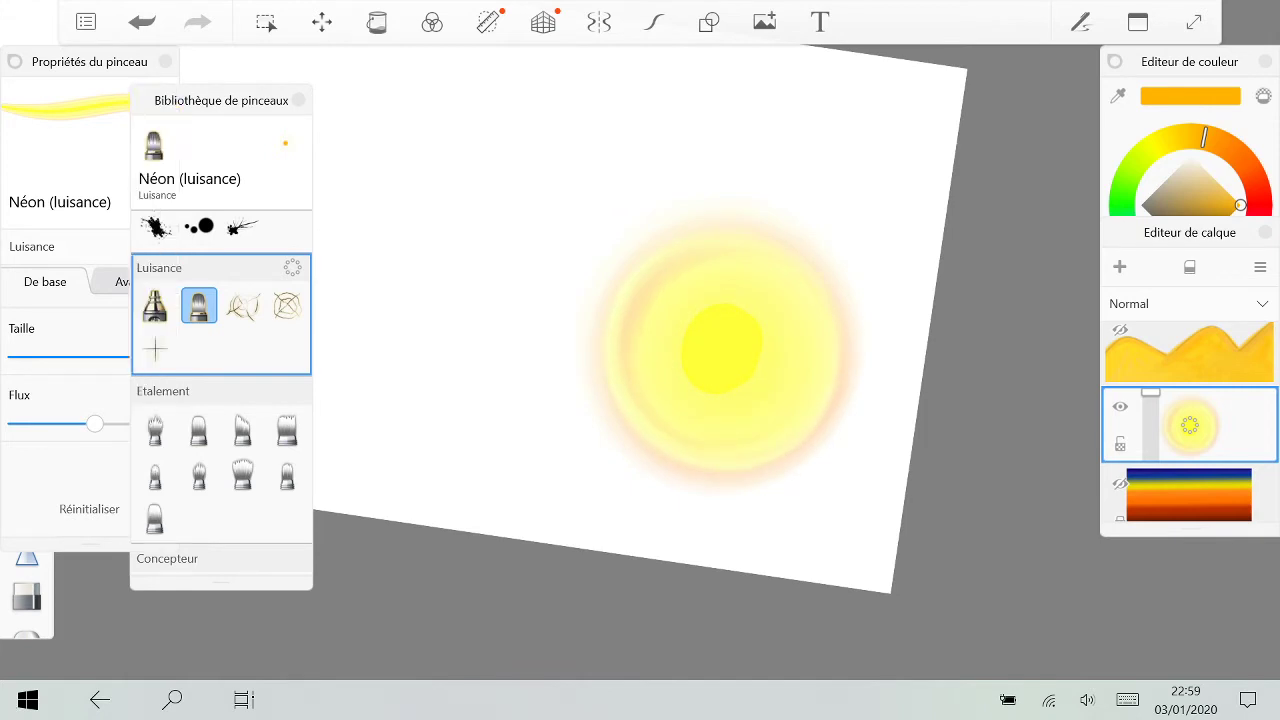
left_click(155, 306)
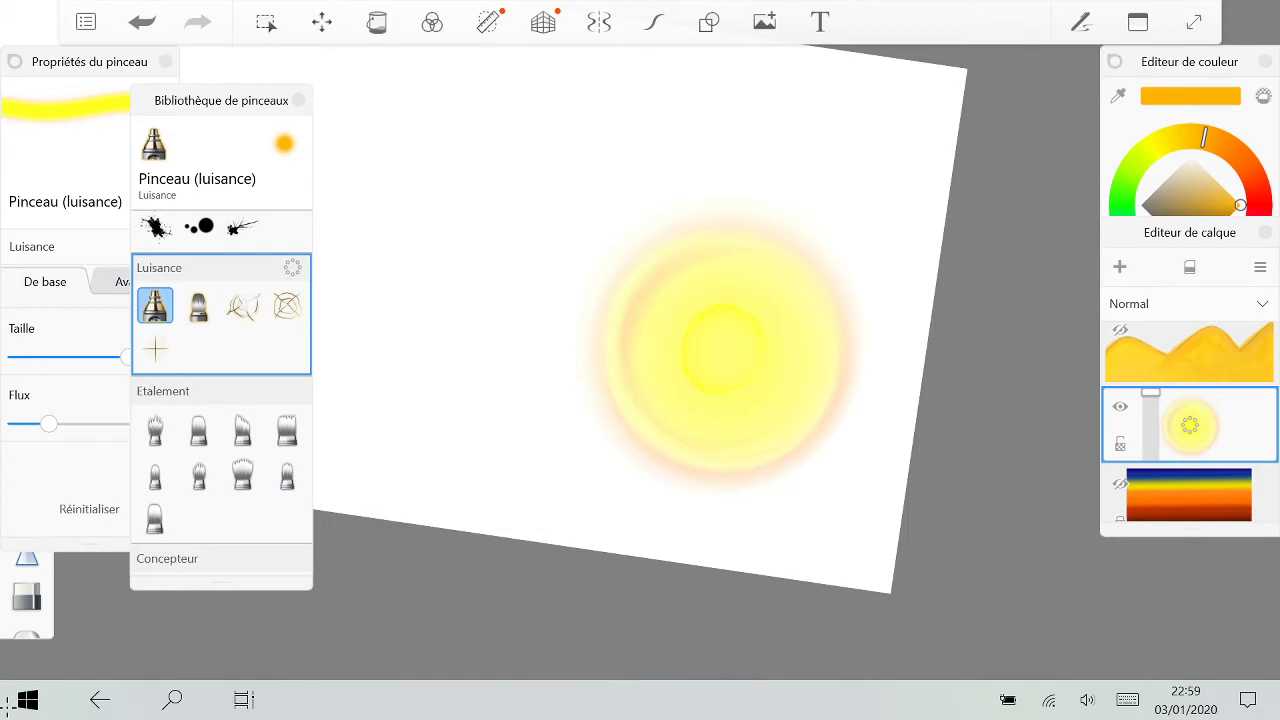
Step: Try spiralling strokes over the whole sun with the Trainée (luisance) brush
left_click(243, 306)
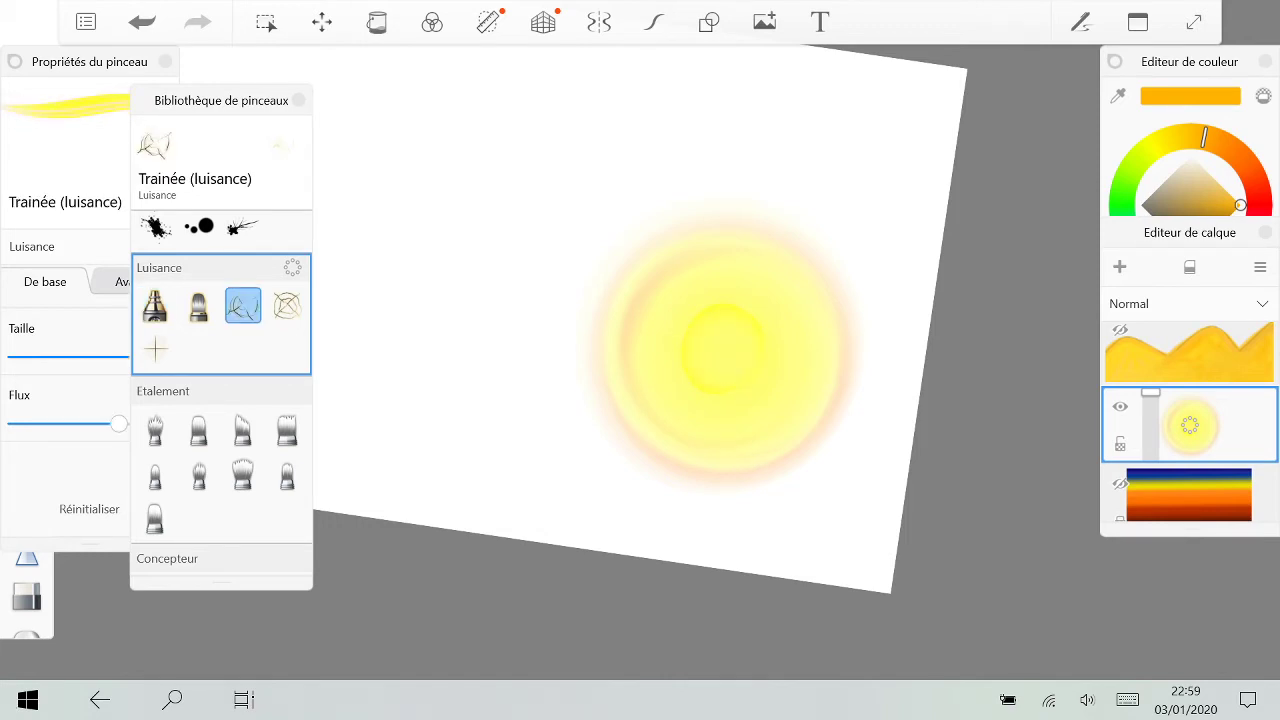
left_click_drag(722, 352, 780, 490)
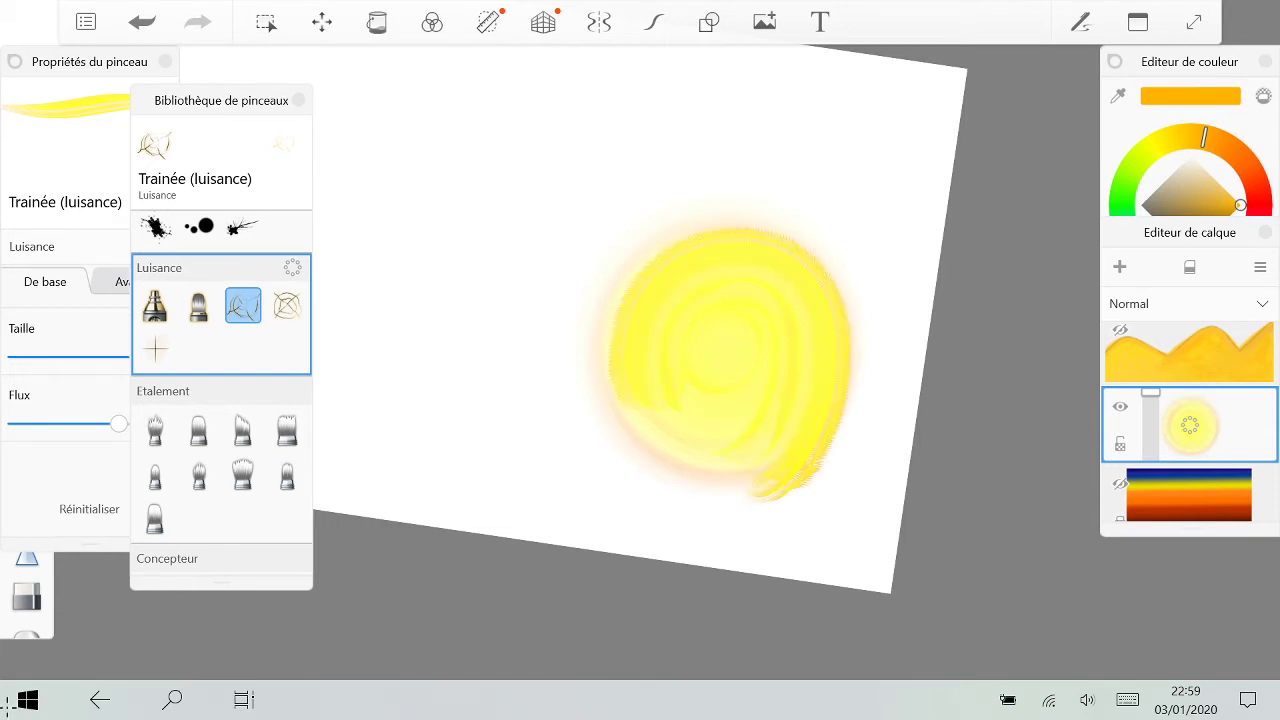
key("ctrl+z")
Step: Choose the Trainée 2 (luisance) brush and paint soft halo strokes along the sun's left and upper outer edge
left_click(287, 306)
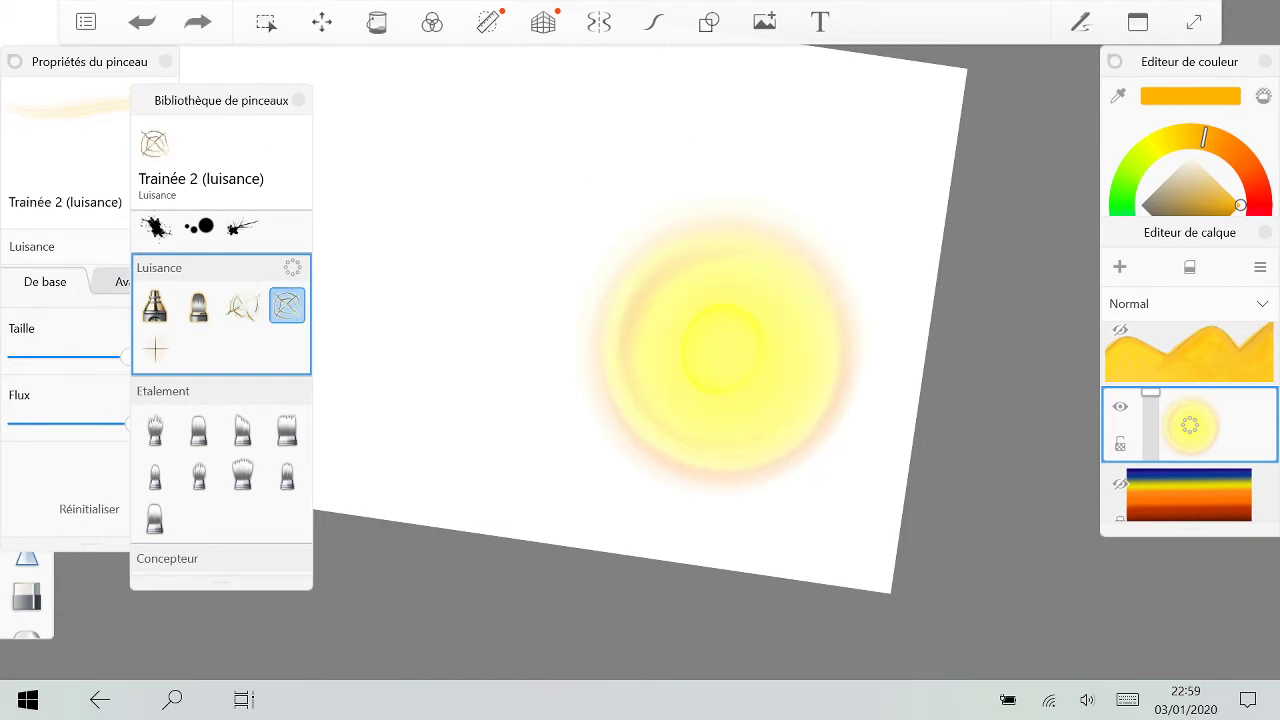
left_click_drag(624, 268, 625, 448)
left_click_drag(575, 365, 740, 512)
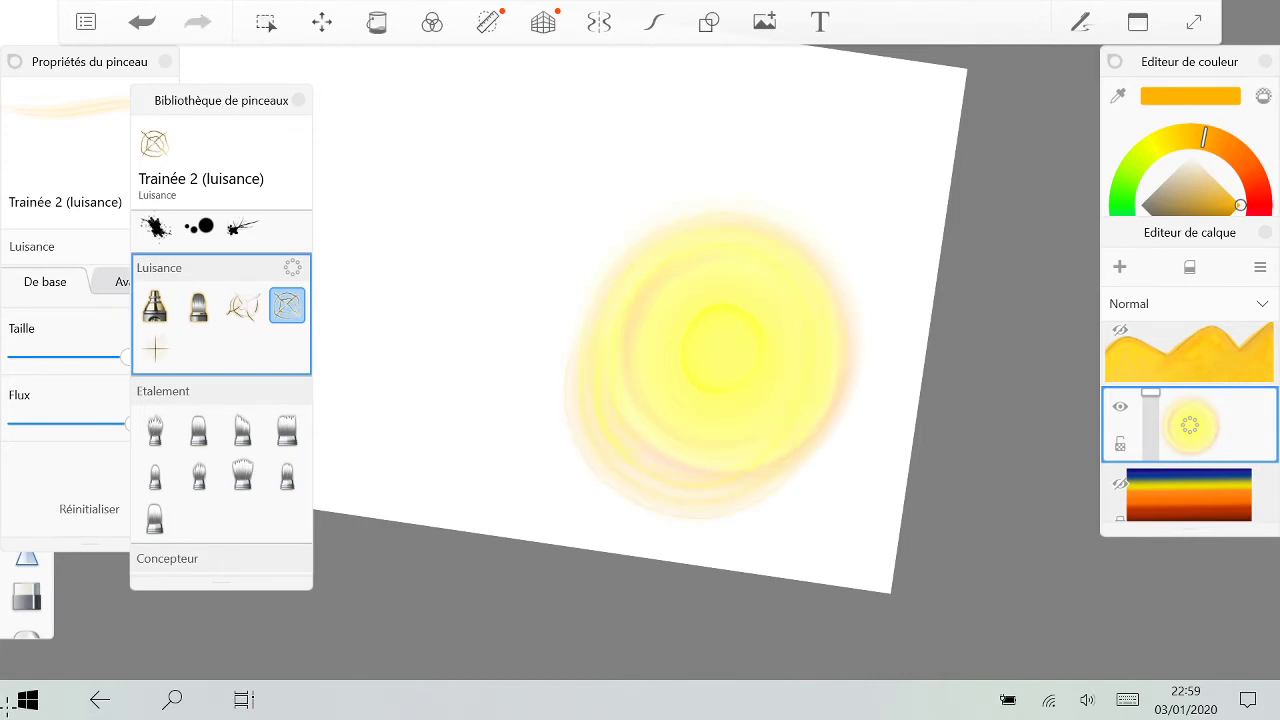
key("ctrl+z")
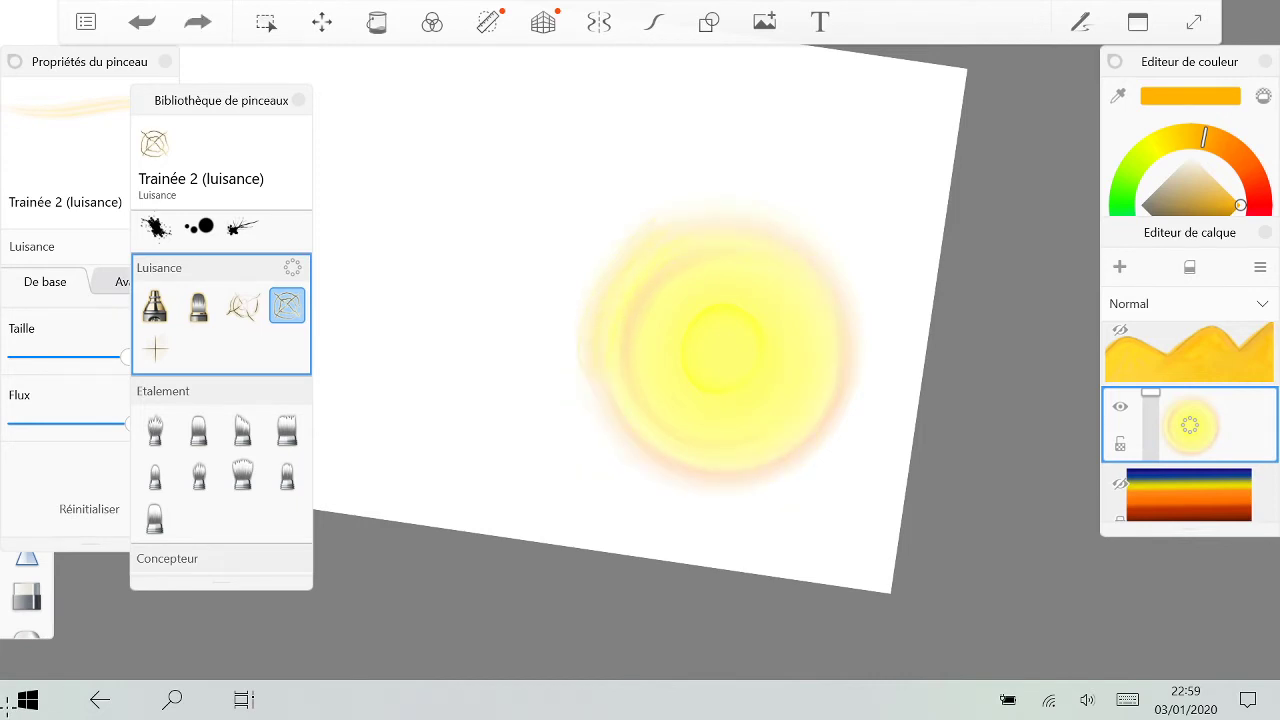
left_click_drag(720, 208, 848, 284)
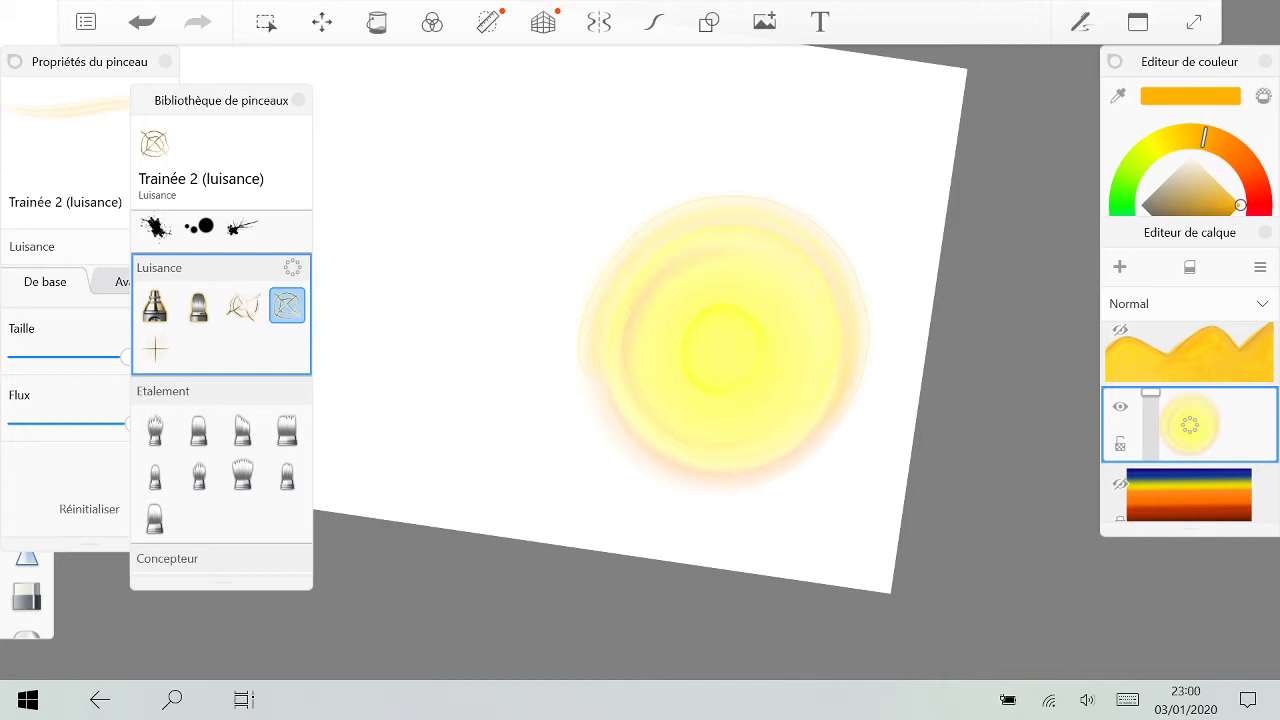
Step: Show the hills and sunset gradient layers again and slightly lower the sun layer's opacity
left_click(1120, 330)
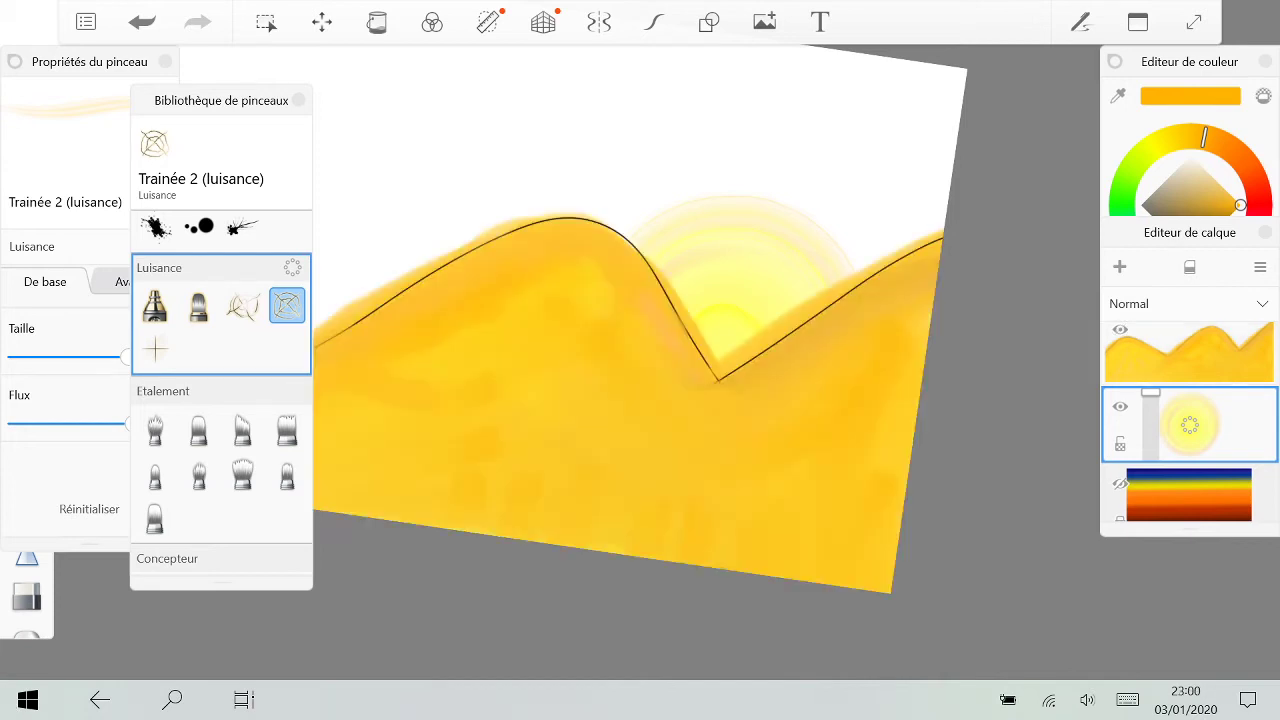
left_click(1120, 484)
scroll(640, 380, "down", 3)
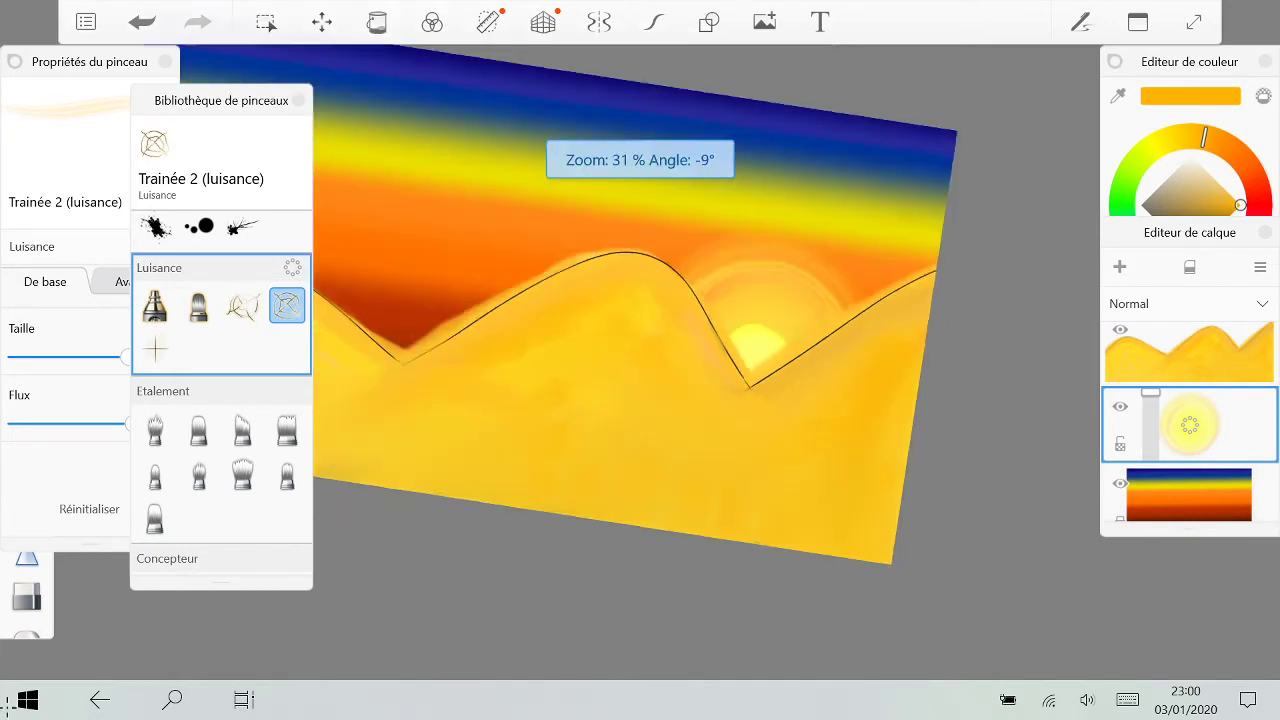
scroll(640, 380, "down", 2)
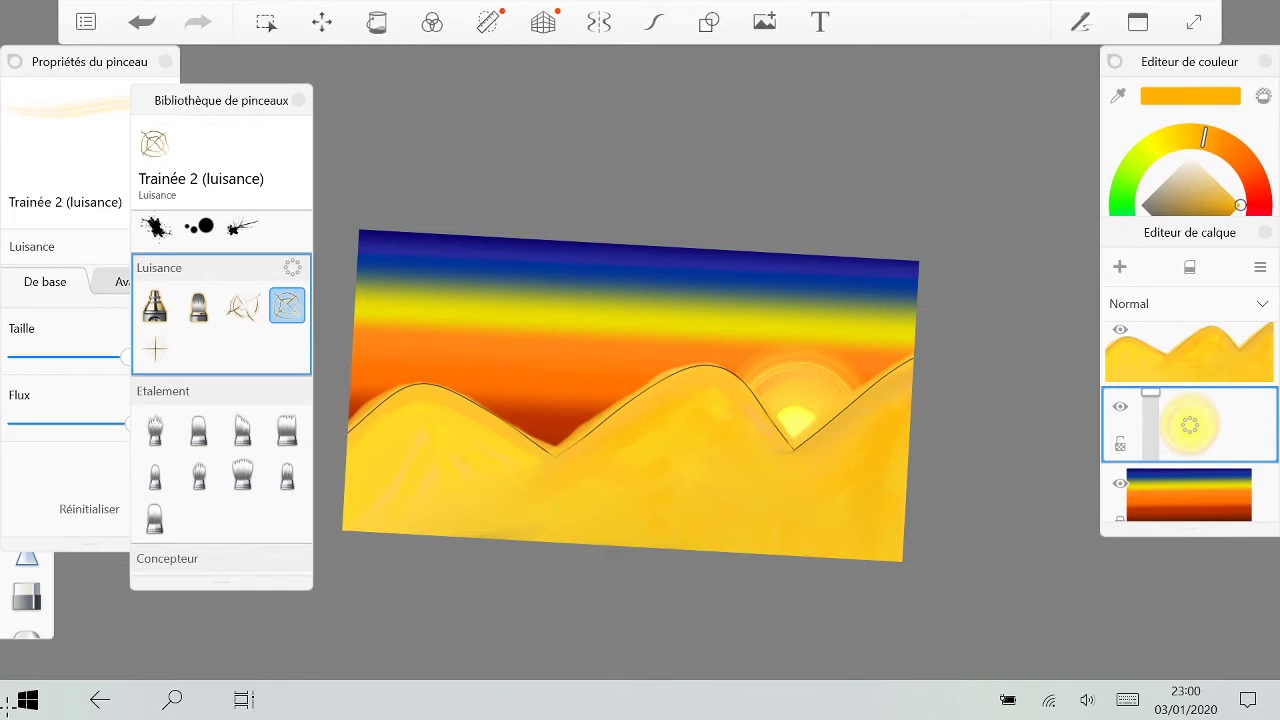
mouse_move(1151, 393)
left_mouse_down()
mouse_move(1151, 439)
mouse_move(1150, 400)
left_mouse_up()
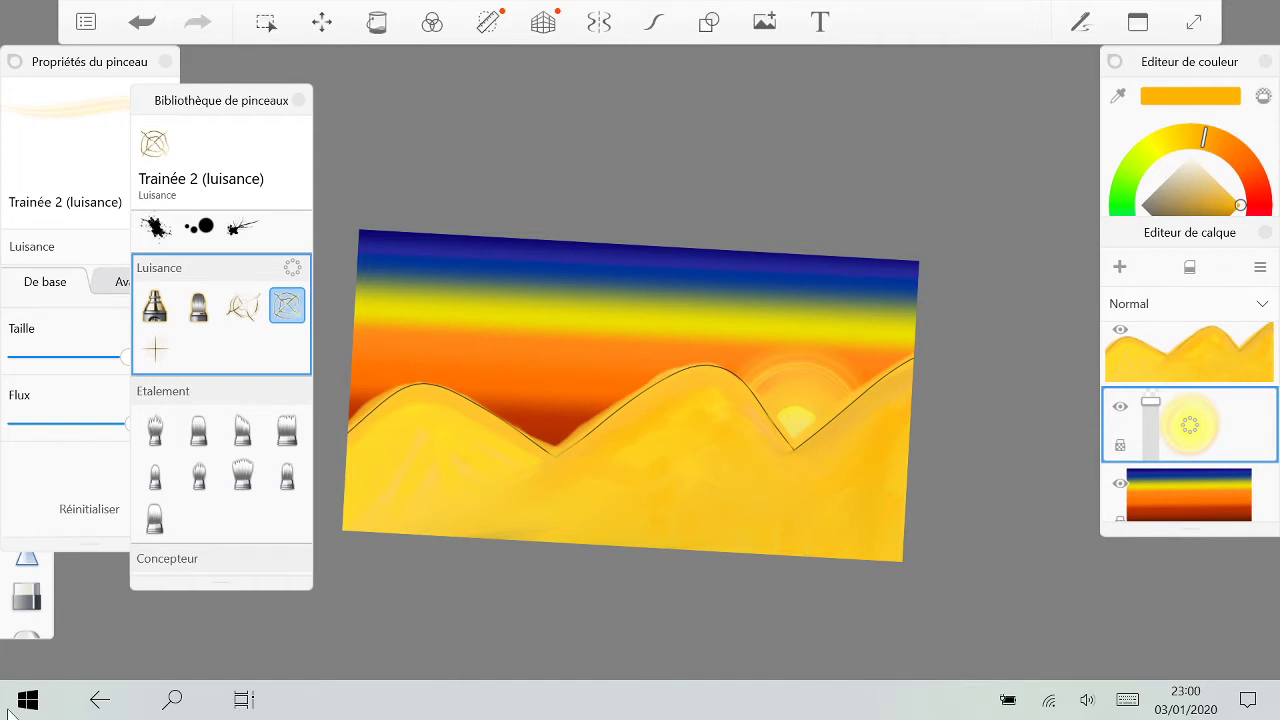
Step: Select the sun layer in the stack and raise its opacity back to full
left_click(1190, 355)
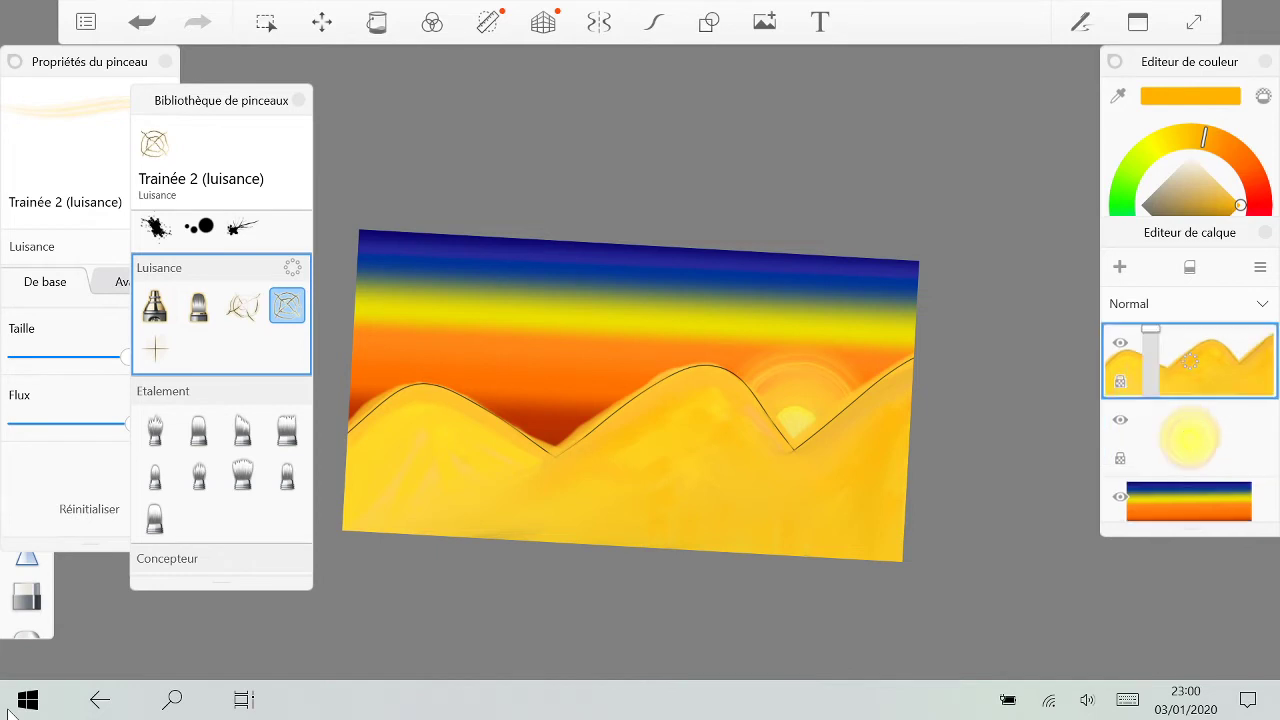
left_click(1190, 498)
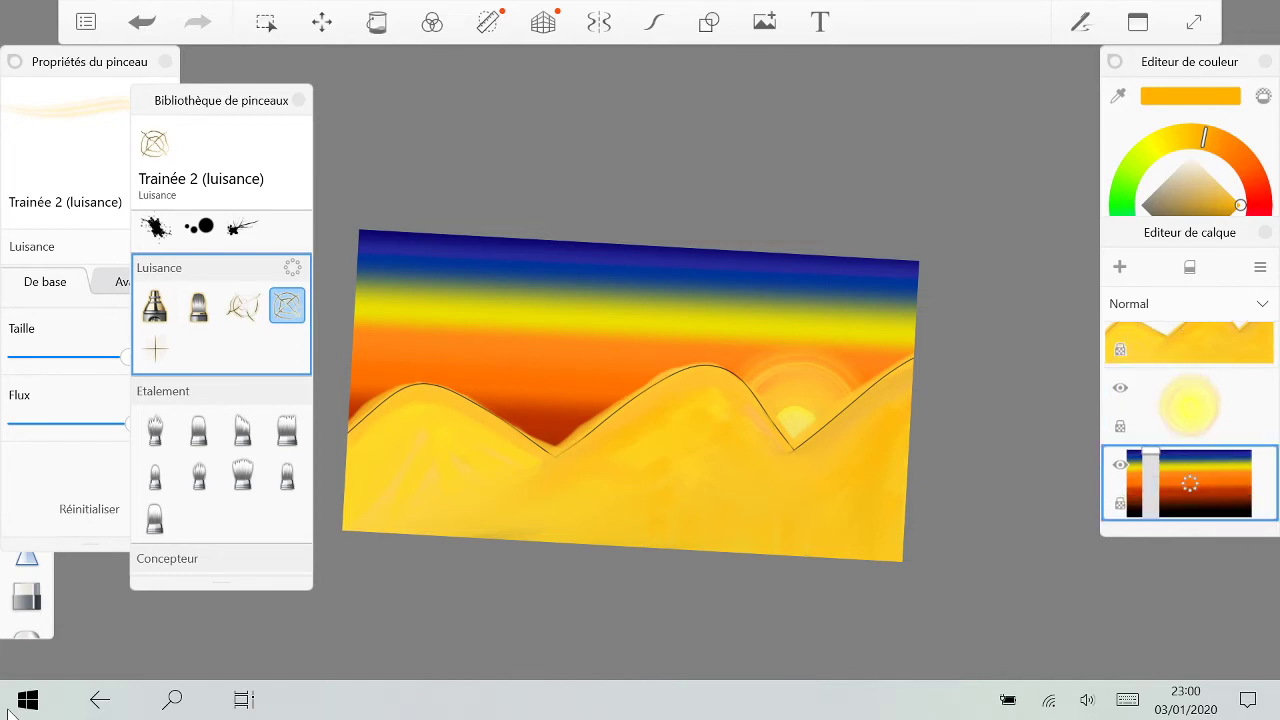
scroll(631, 396, "down", 3)
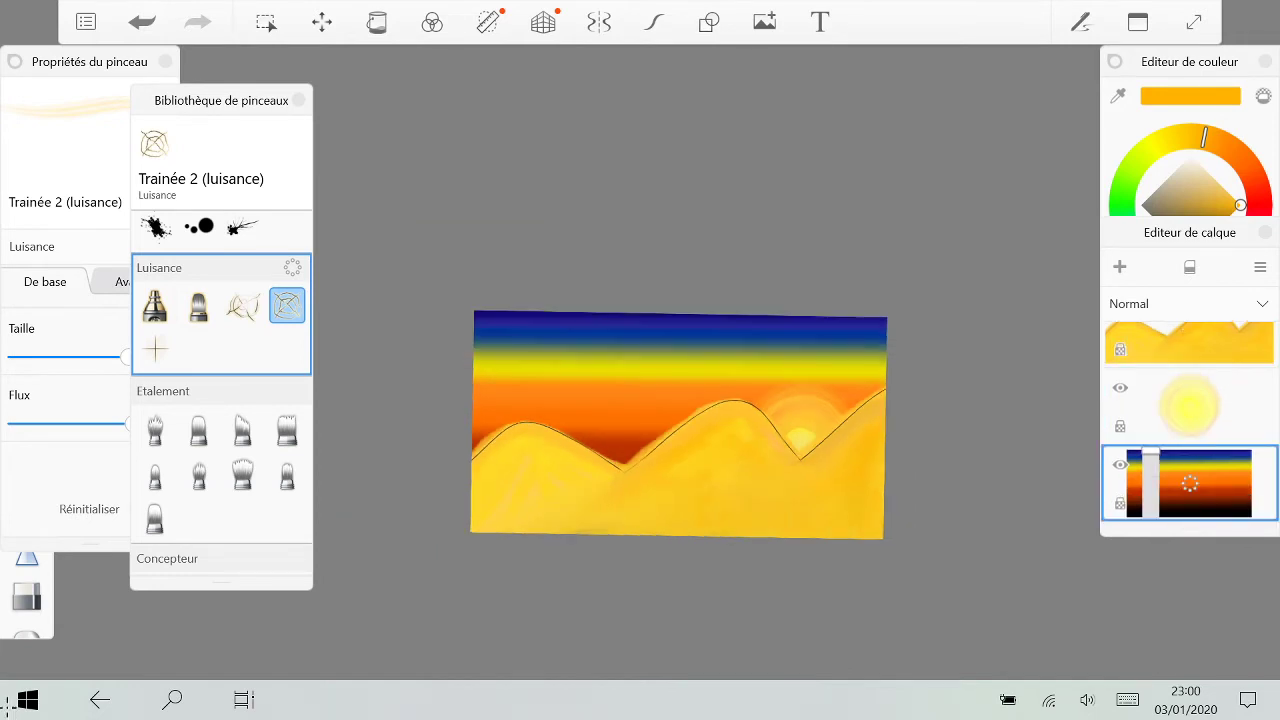
left_click(1189, 405)
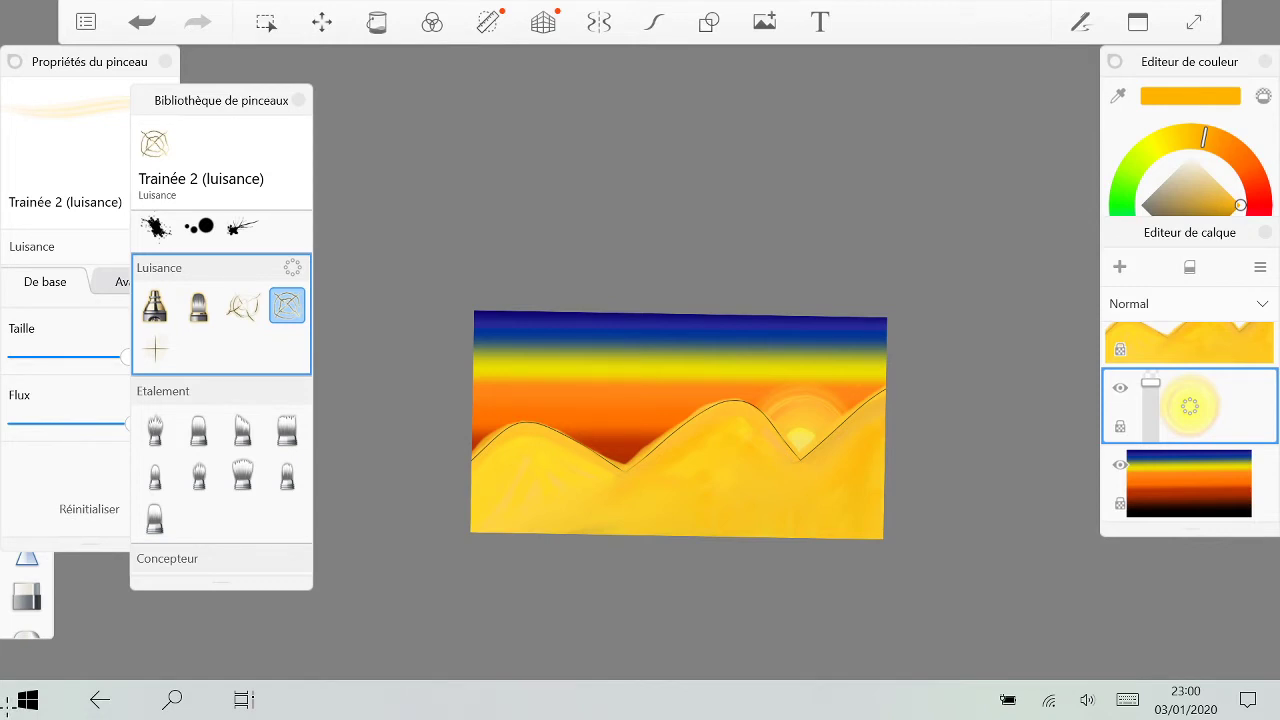
left_click_drag(1151, 382, 1151, 373)
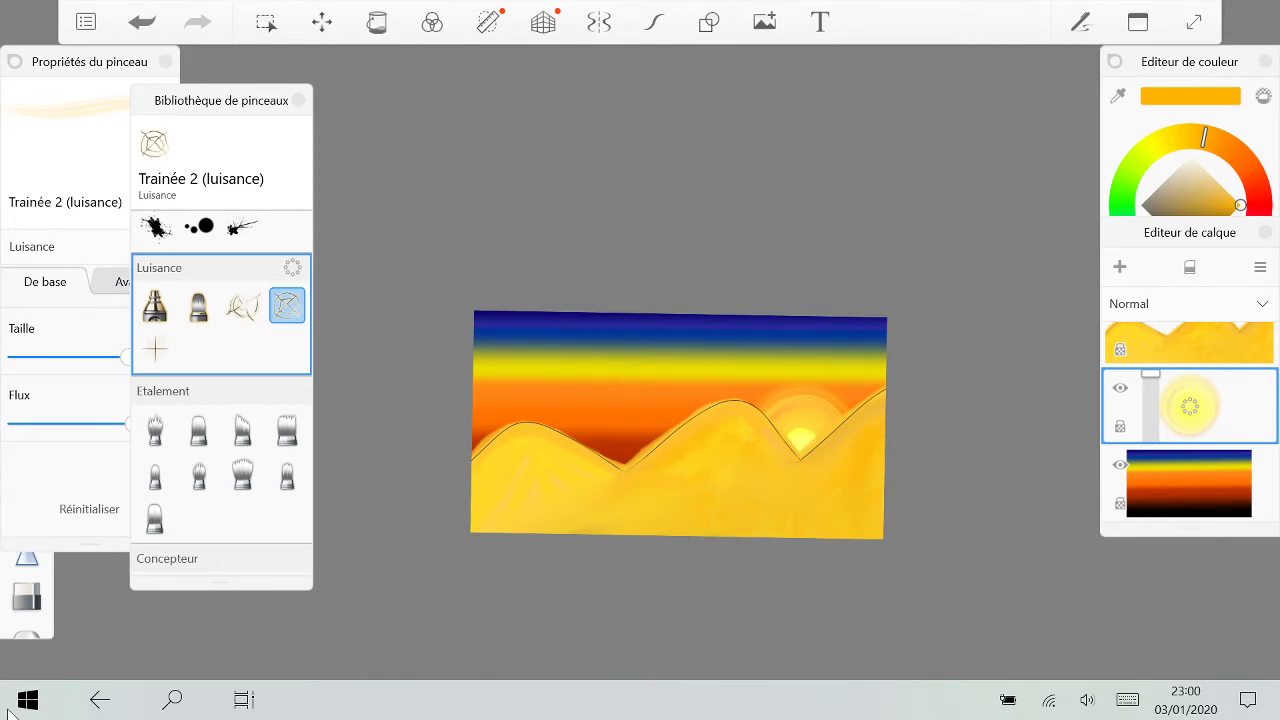
Step: Close the brush library and brush properties, and choose the Aérographe brush with a dark grey colour
scroll(680, 425, "up", 3)
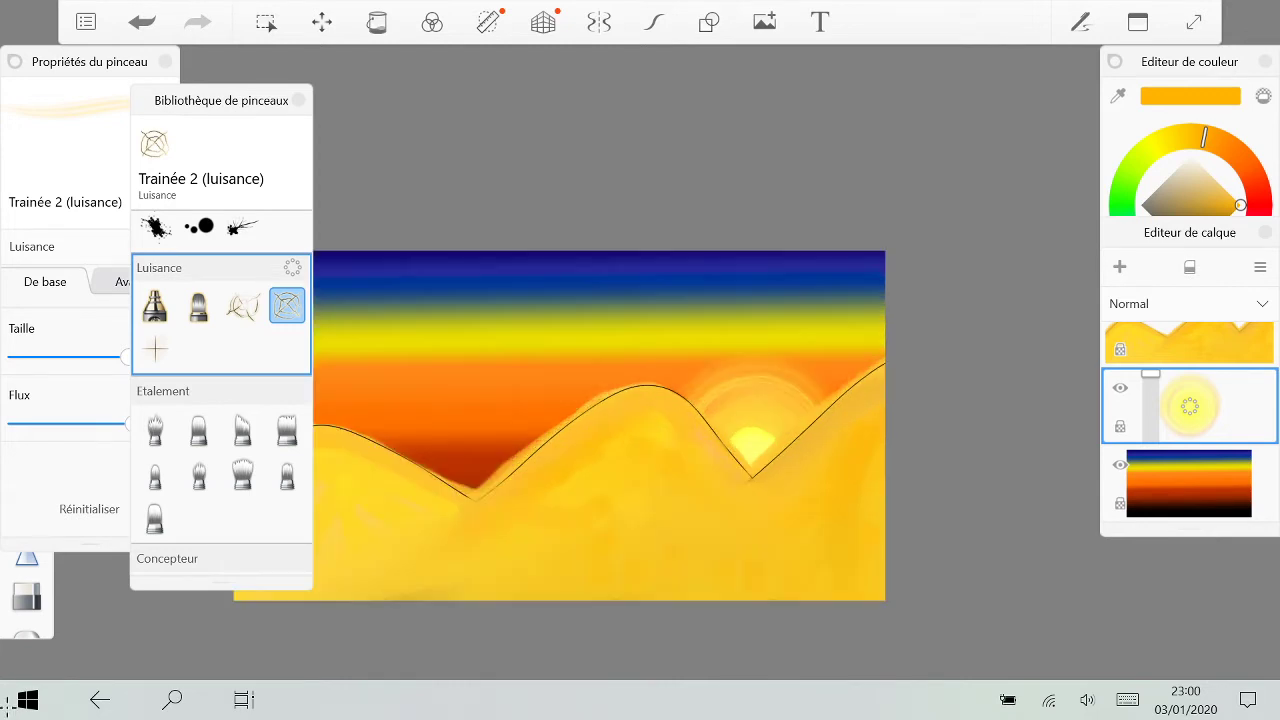
scroll(702, 460, "up", 2)
scroll(640, 425, "left", 3)
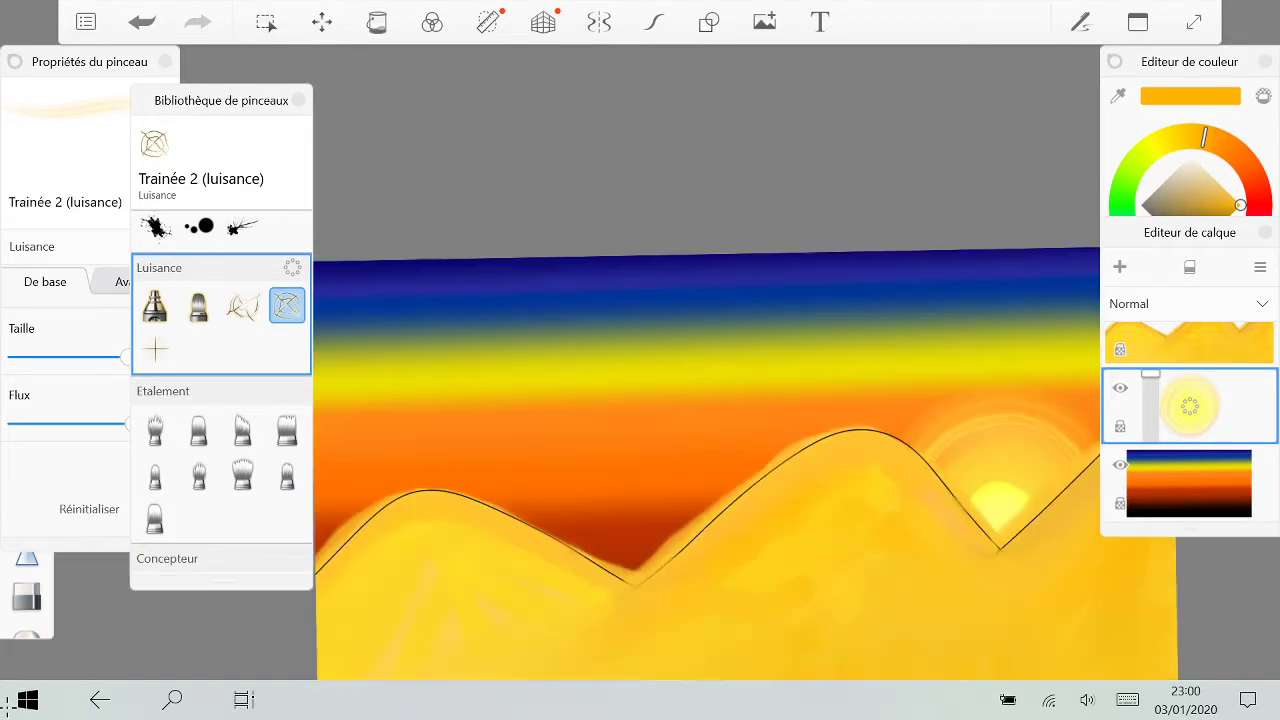
left_click(298, 100)
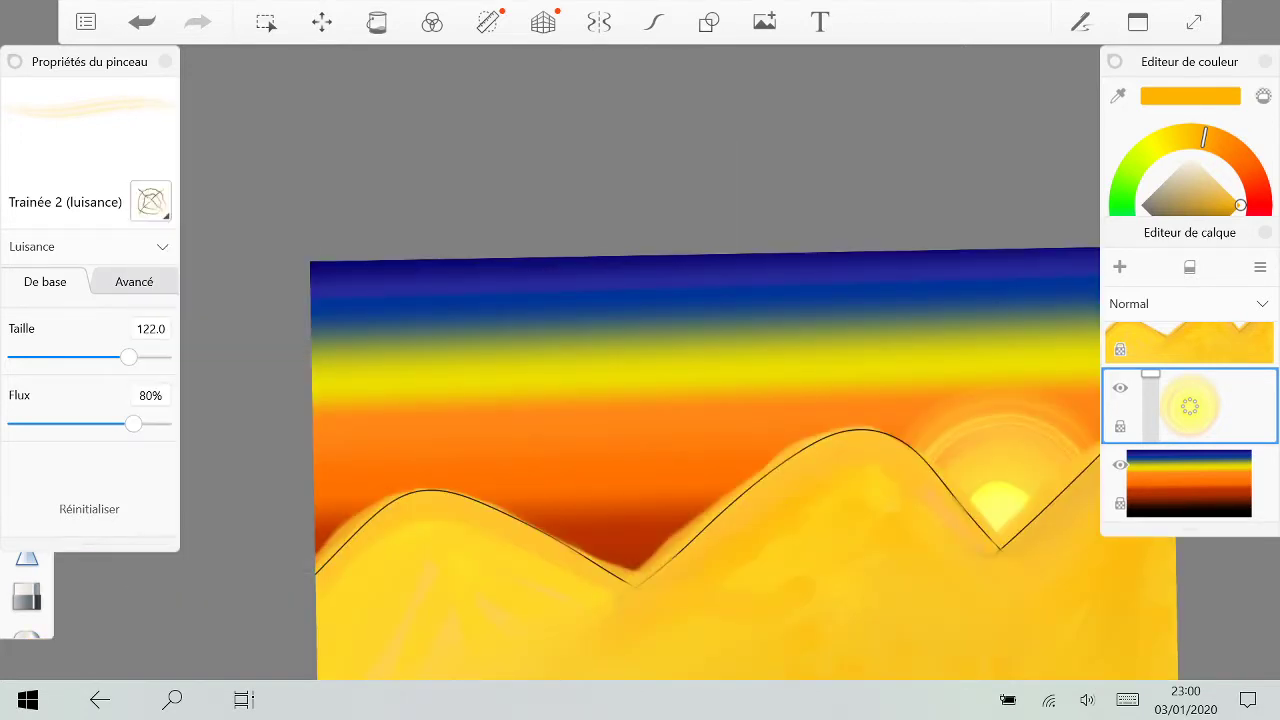
left_click(165, 61)
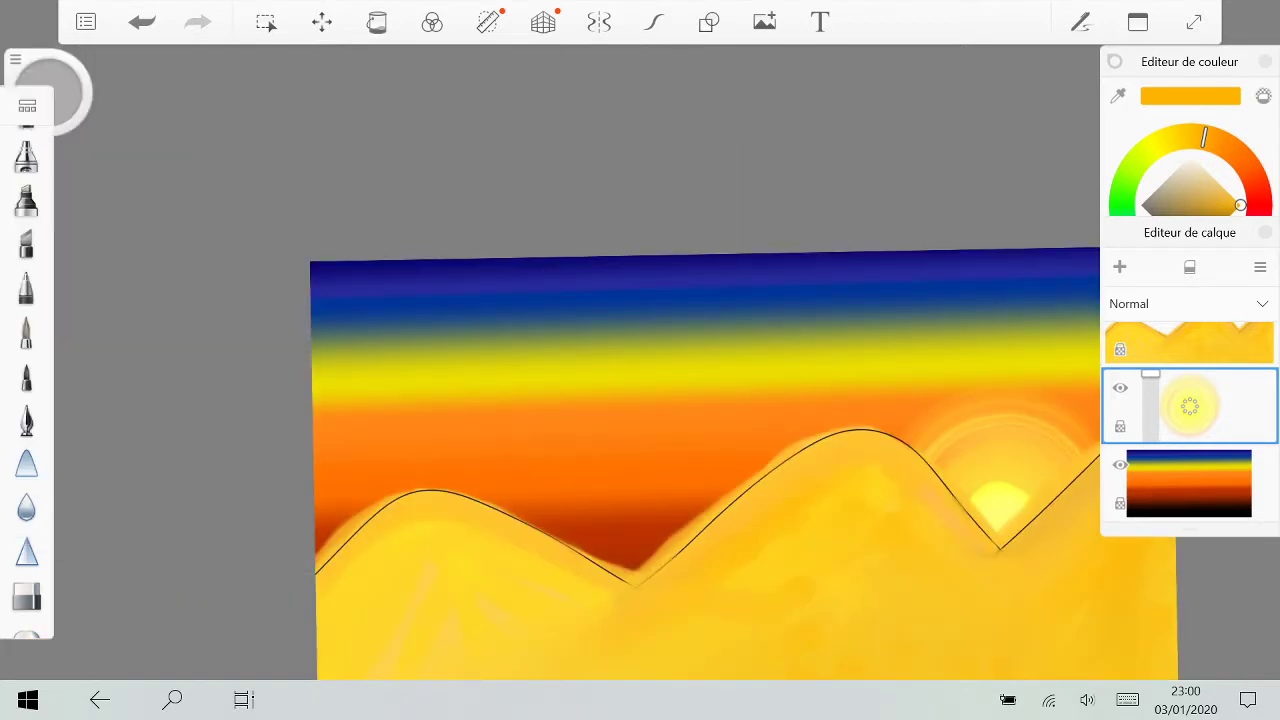
left_click(27, 156)
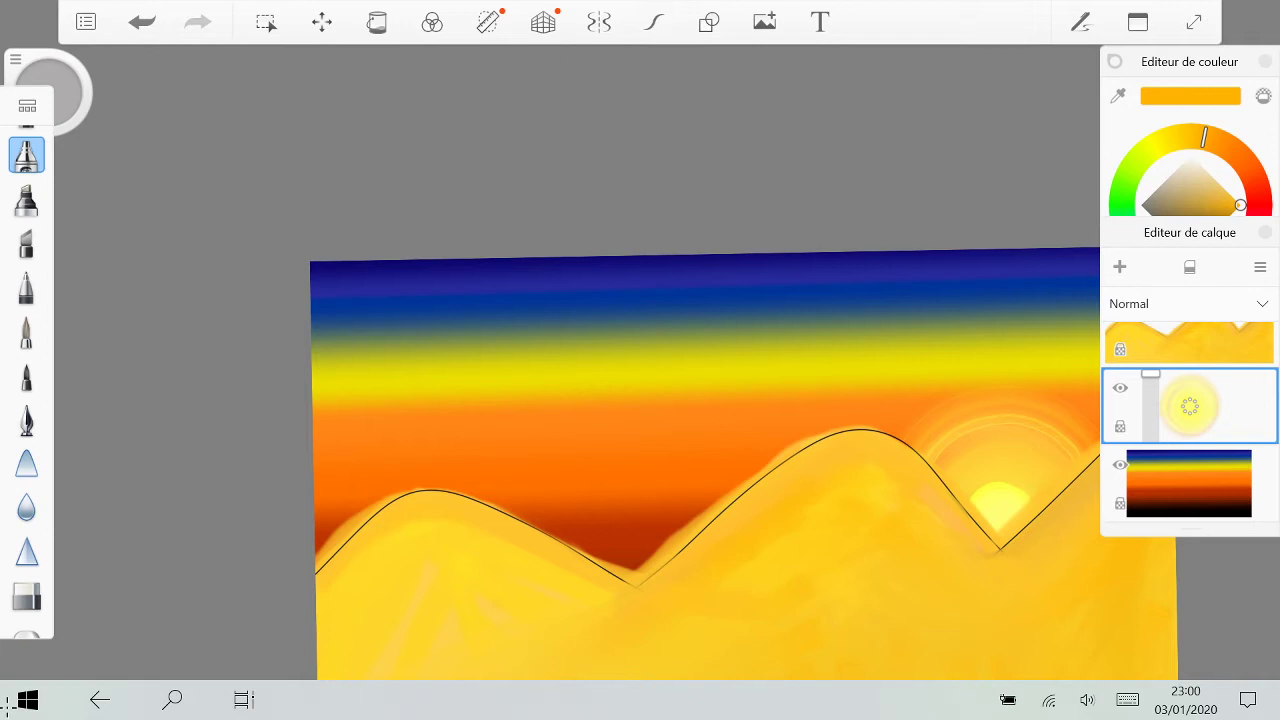
key("ctrl+z")
left_click(1190, 62)
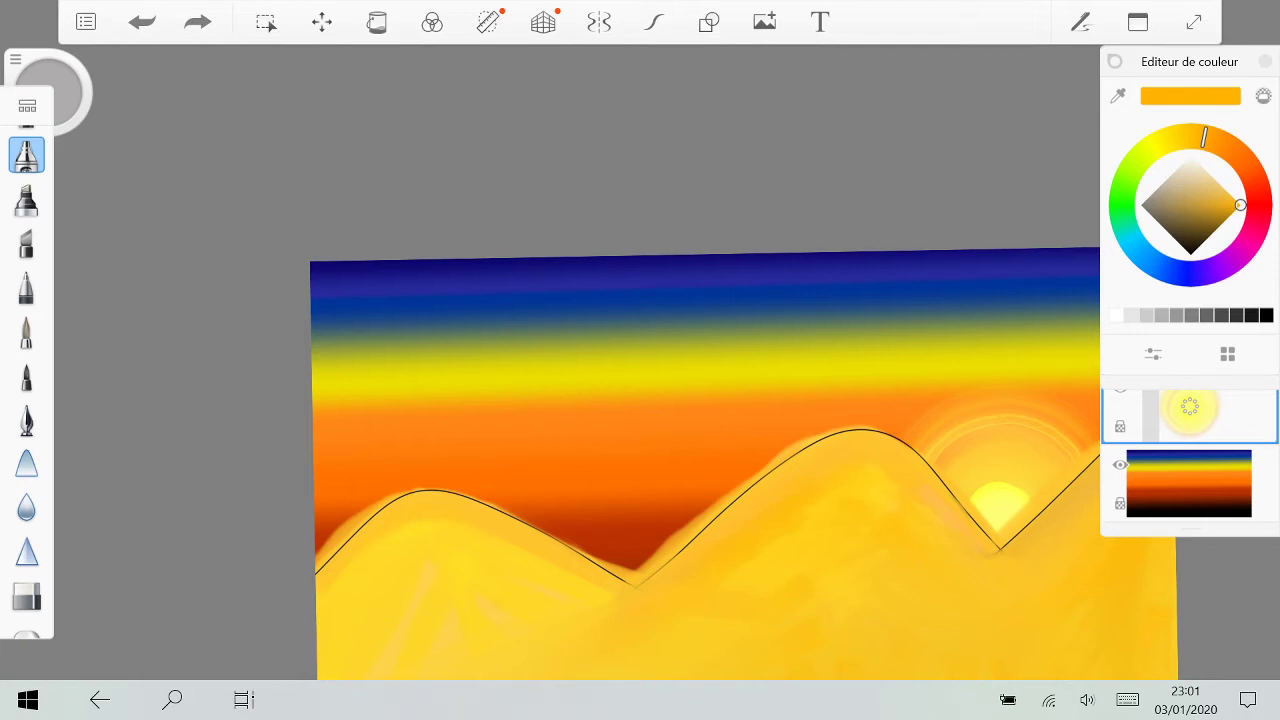
left_click(1221, 315)
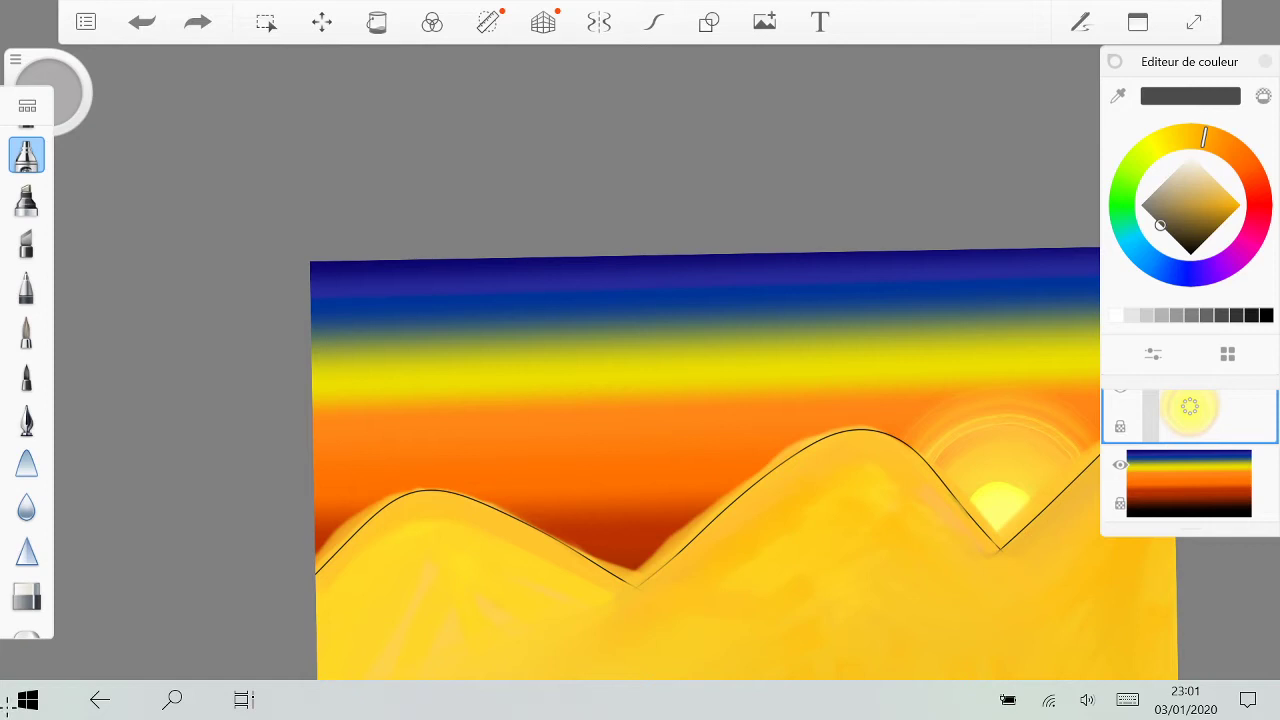
Step: Show the airbrush's properties and add a new empty layer above the hills layer
left_click(1200, 418)
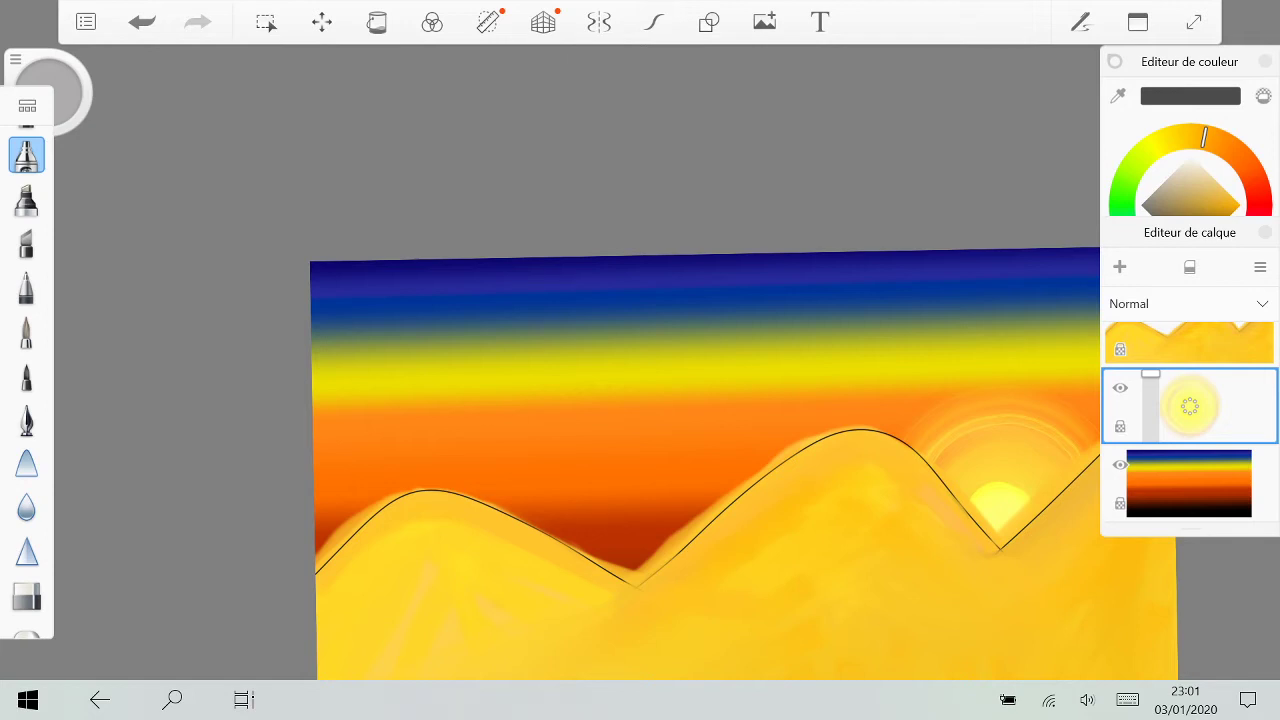
left_click(15, 60)
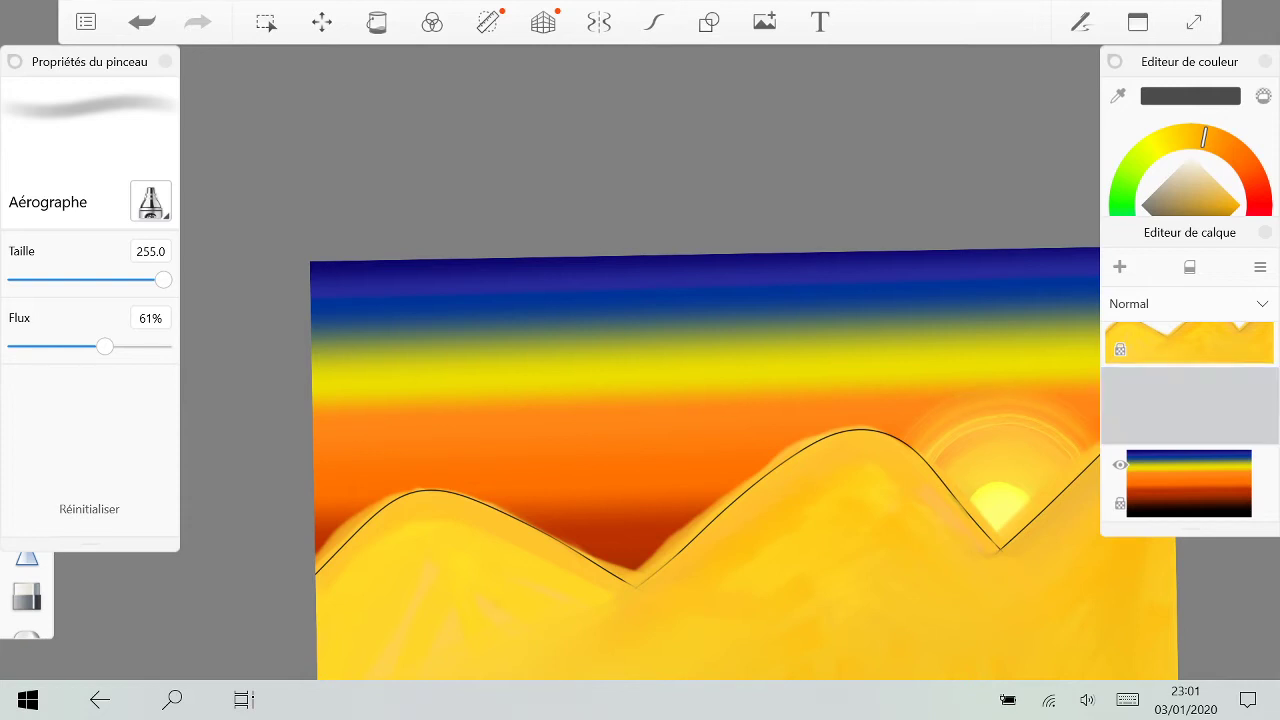
left_click(1190, 352)
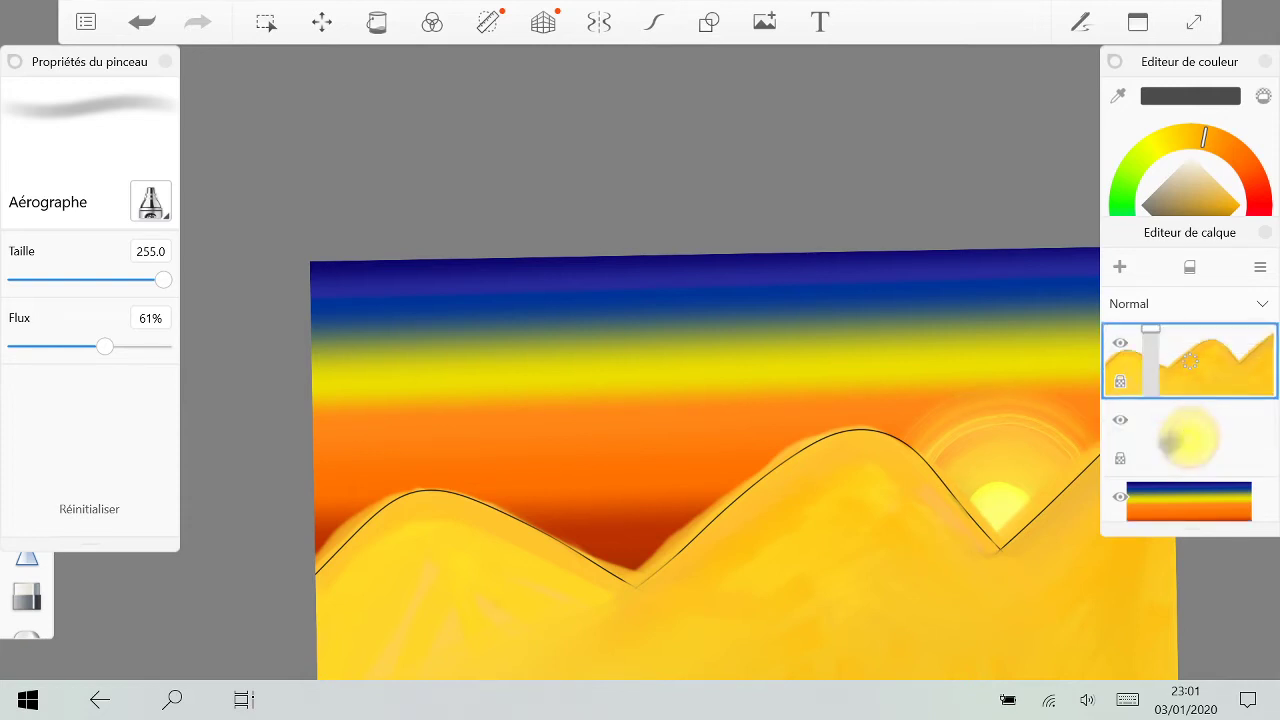
left_click(1120, 267)
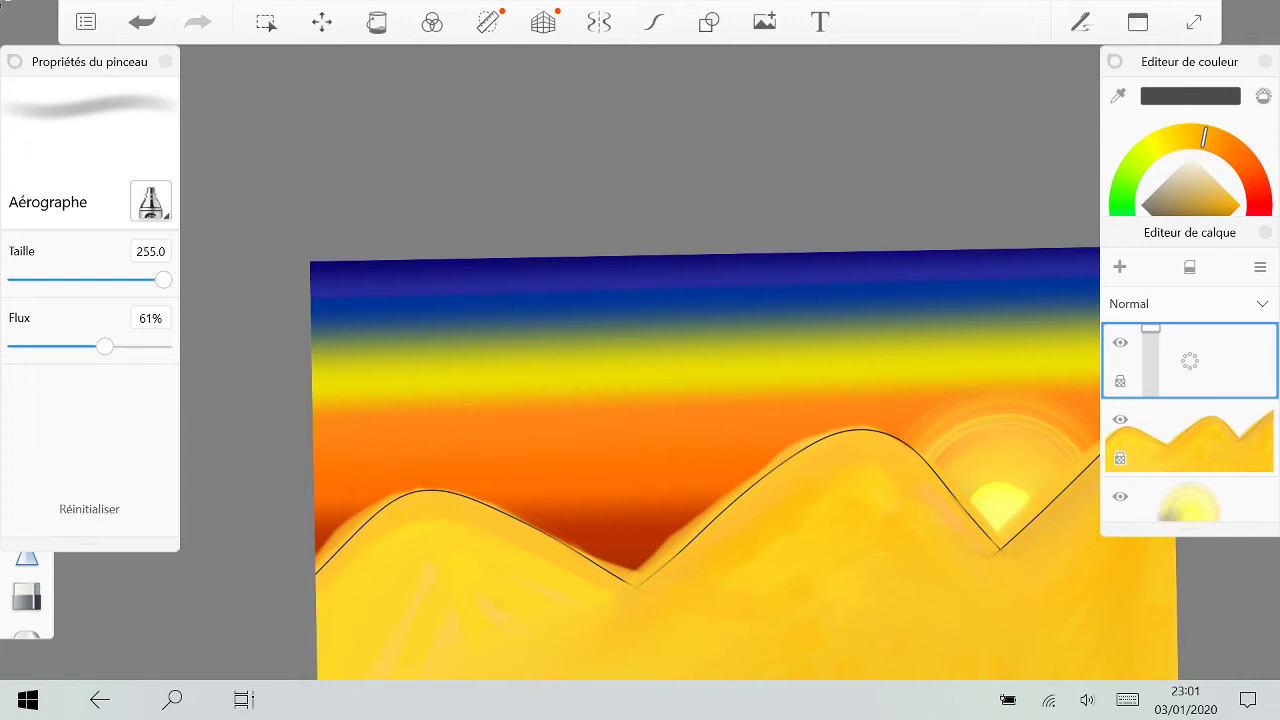
scroll(744, 463, "down", 5)
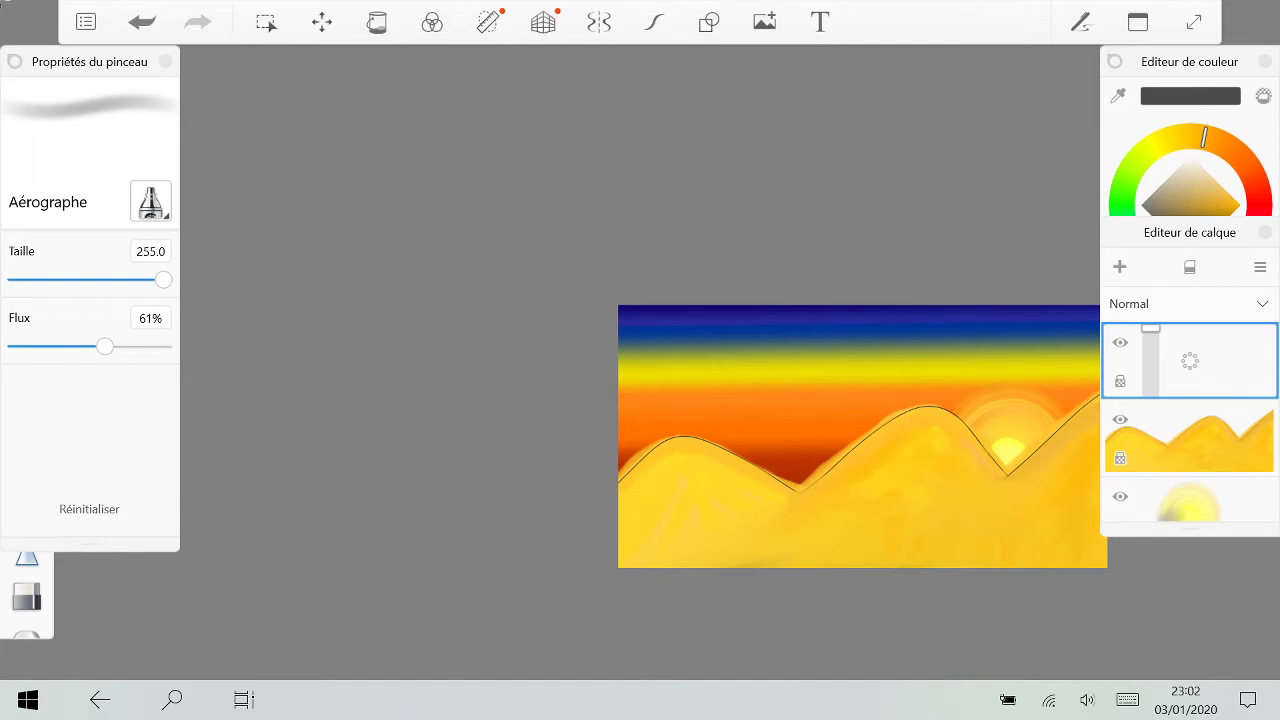
Step: Unlock the new layer's transparency and try a dark grey curved marker stroke across the sky above the hills
left_click(15, 61)
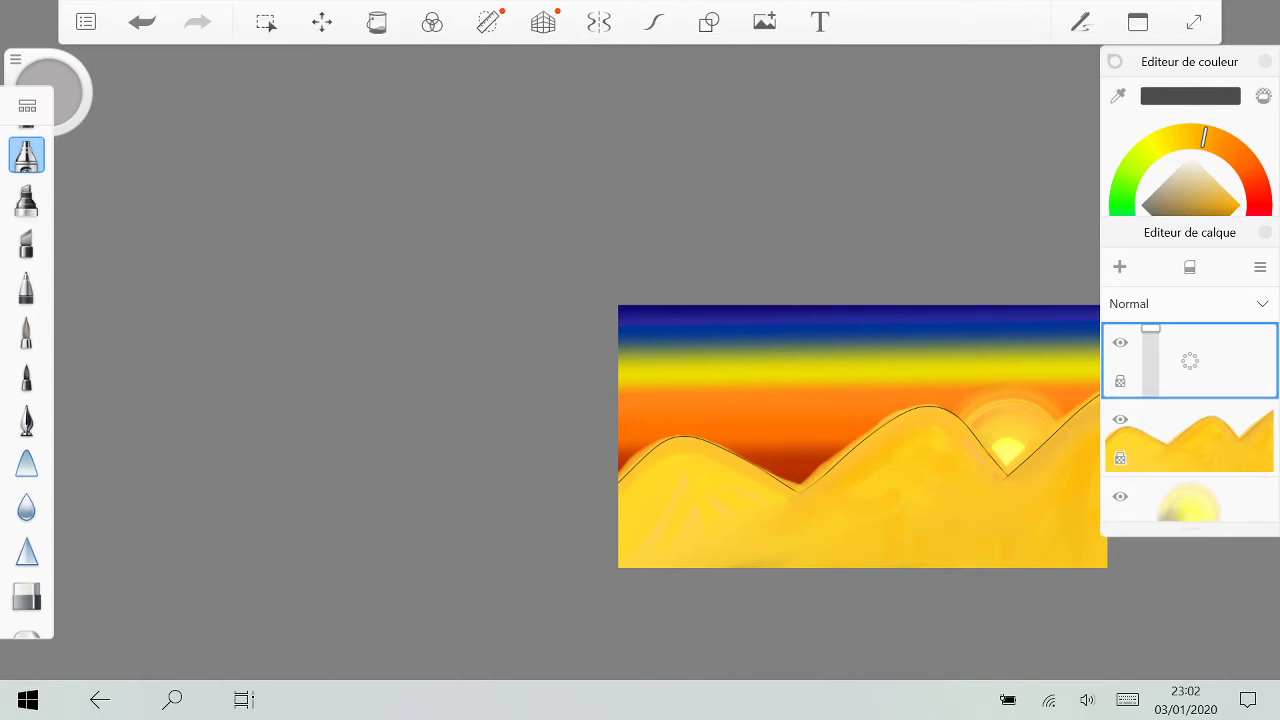
left_click(26, 199)
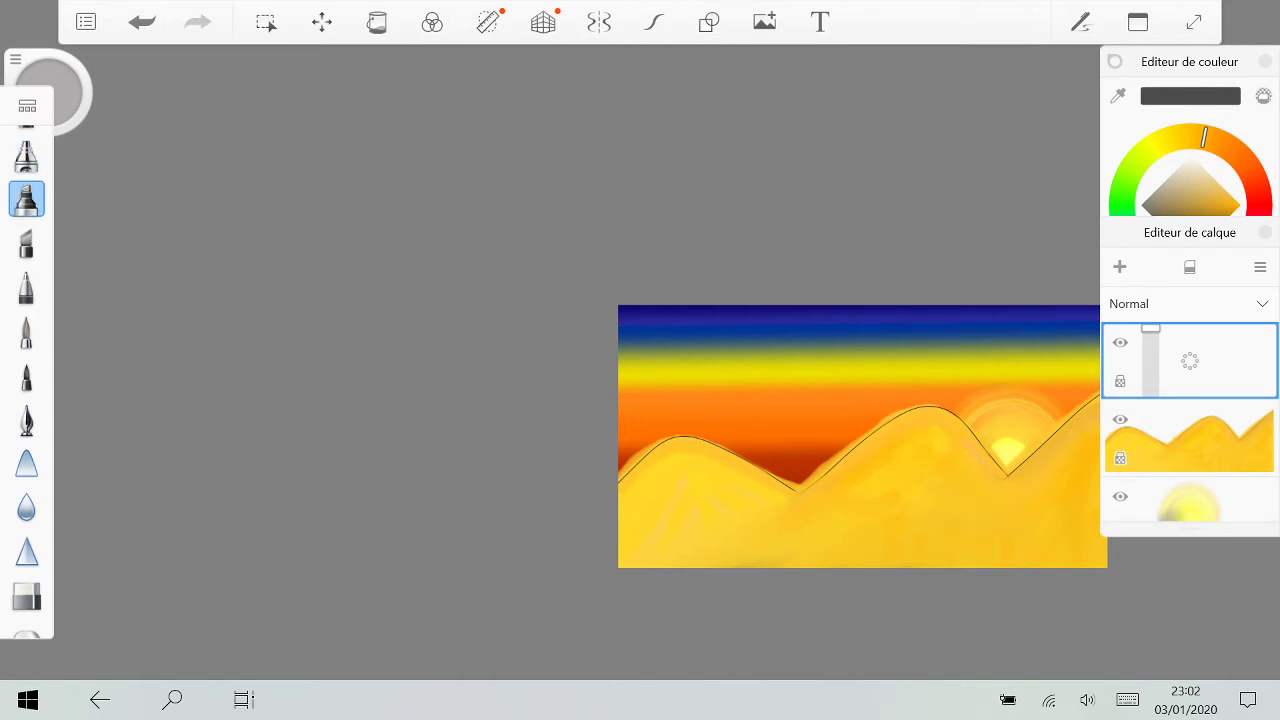
scroll(900, 416, "up", 5)
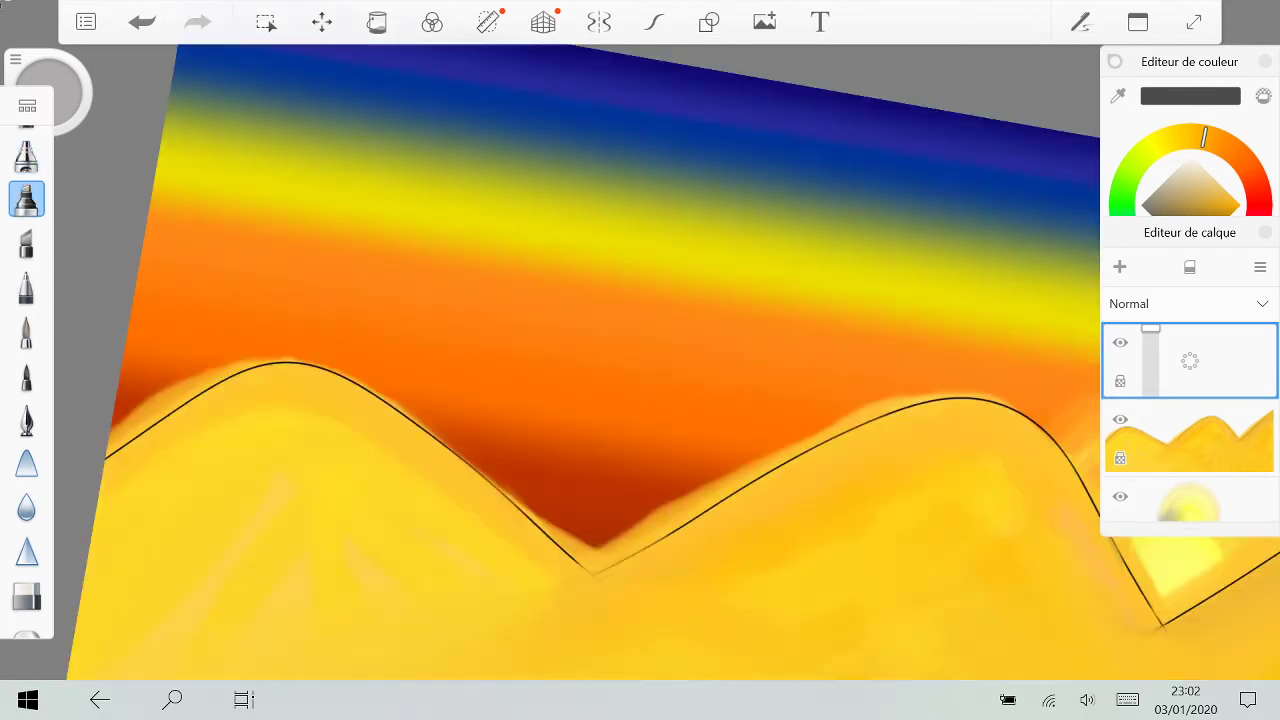
left_click(1081, 22)
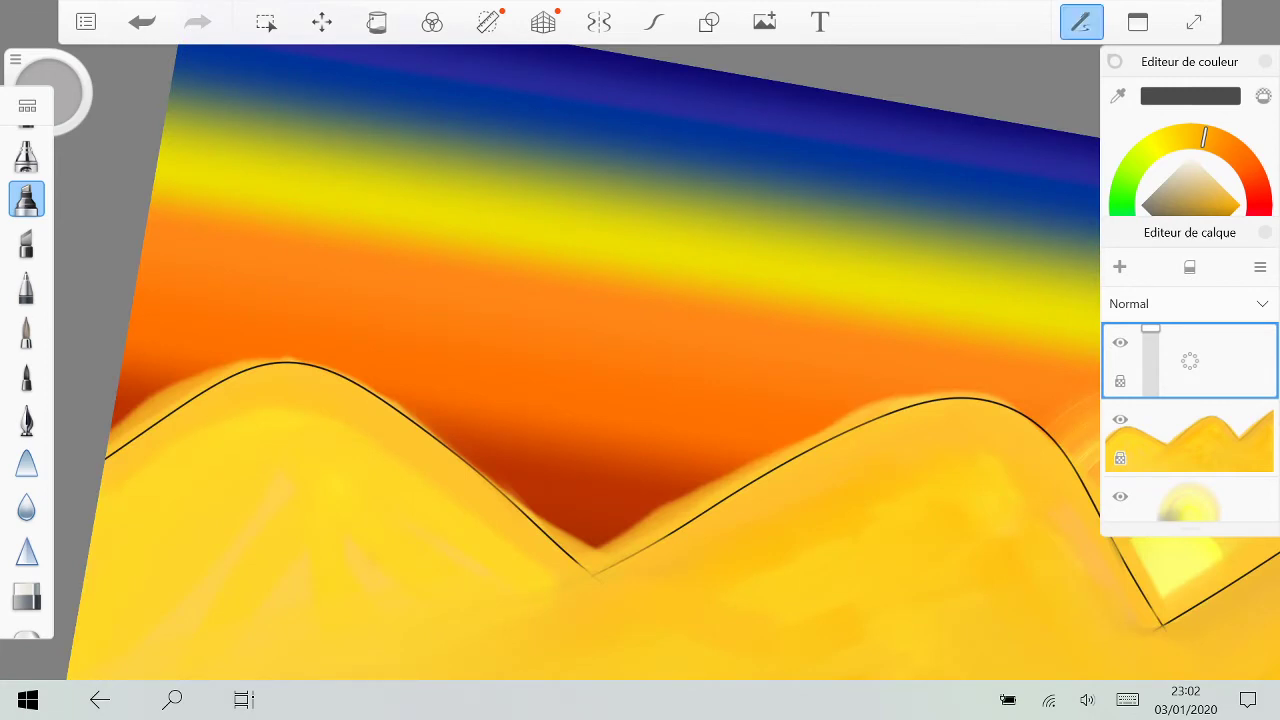
left_click(1080, 22)
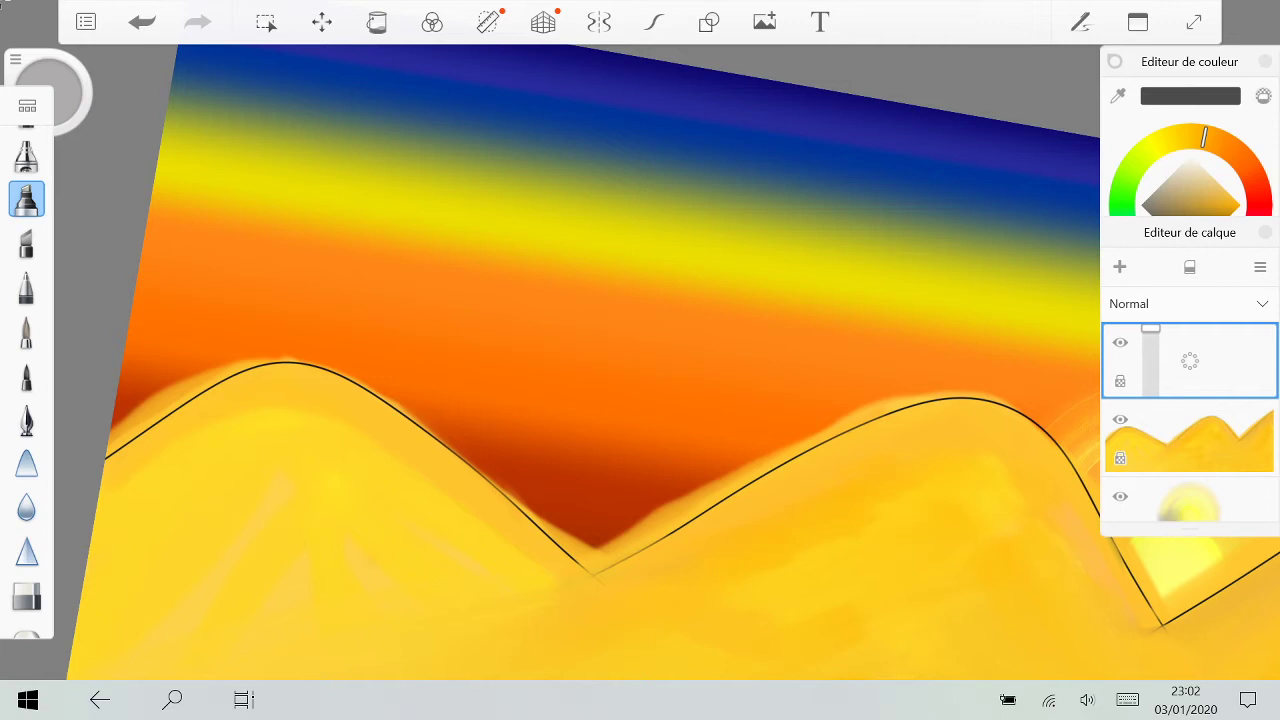
scroll(702, 346, "down", 4)
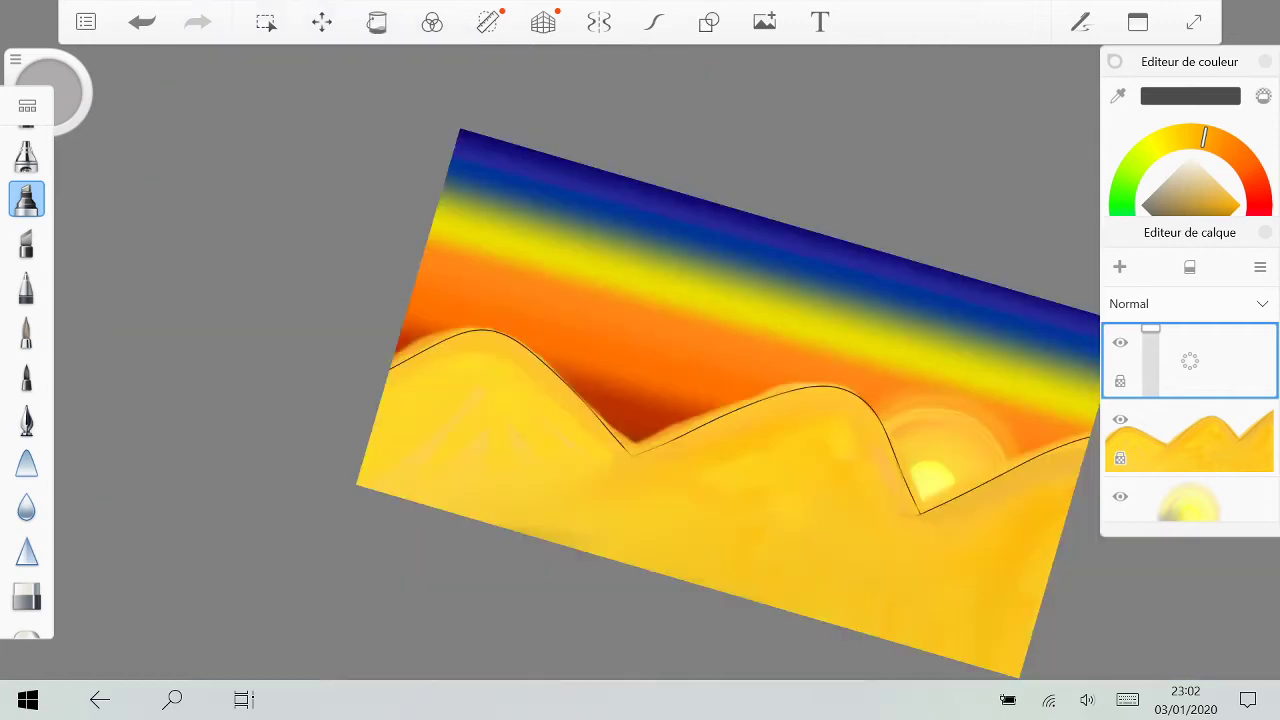
left_click(1190, 438)
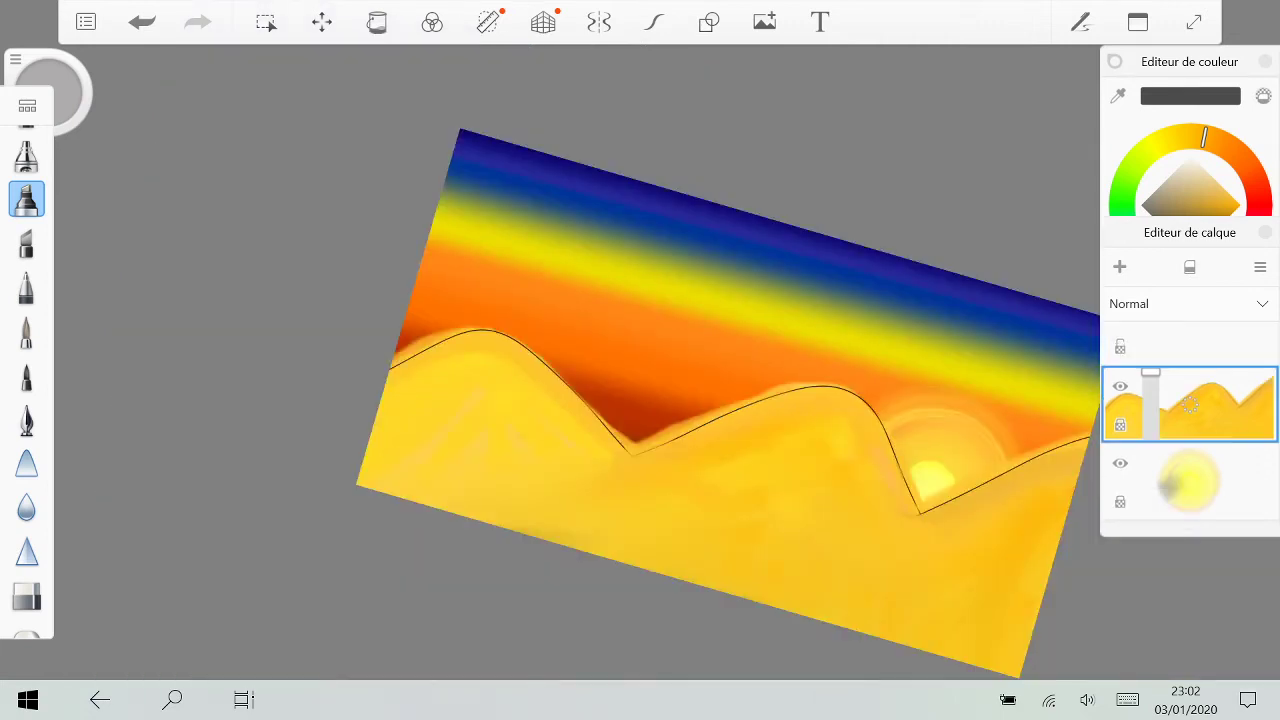
left_click(1190, 345)
left_click_drag(672, 303, 787, 396)
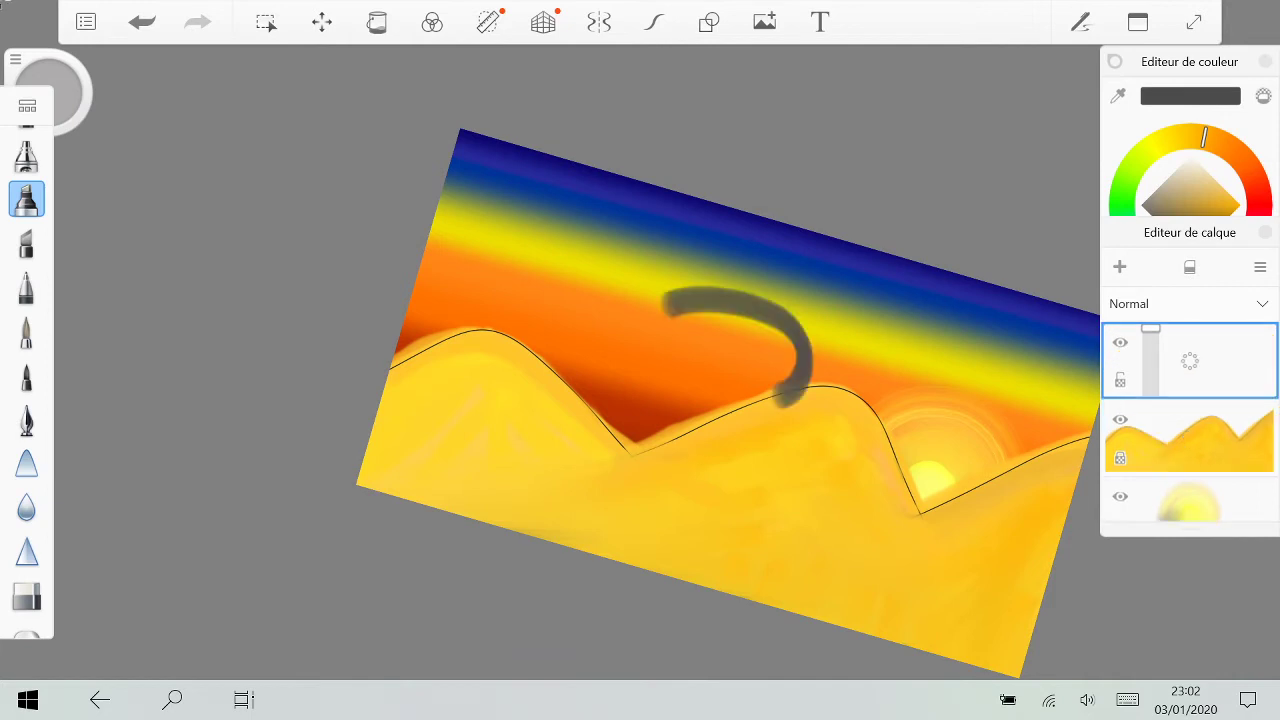
key("ctrl+z")
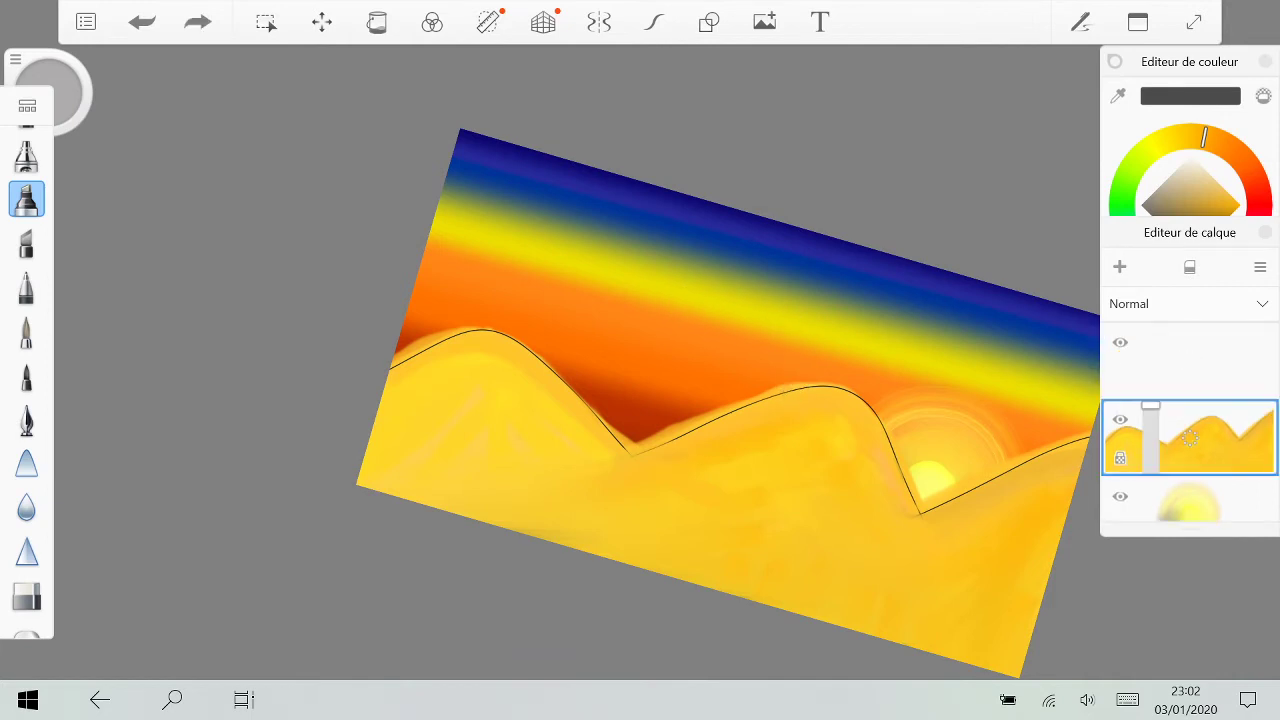
Step: Select the sun layer and temporarily hide the hills layer to inspect the whole sun against the gradient
left_click(1189, 484)
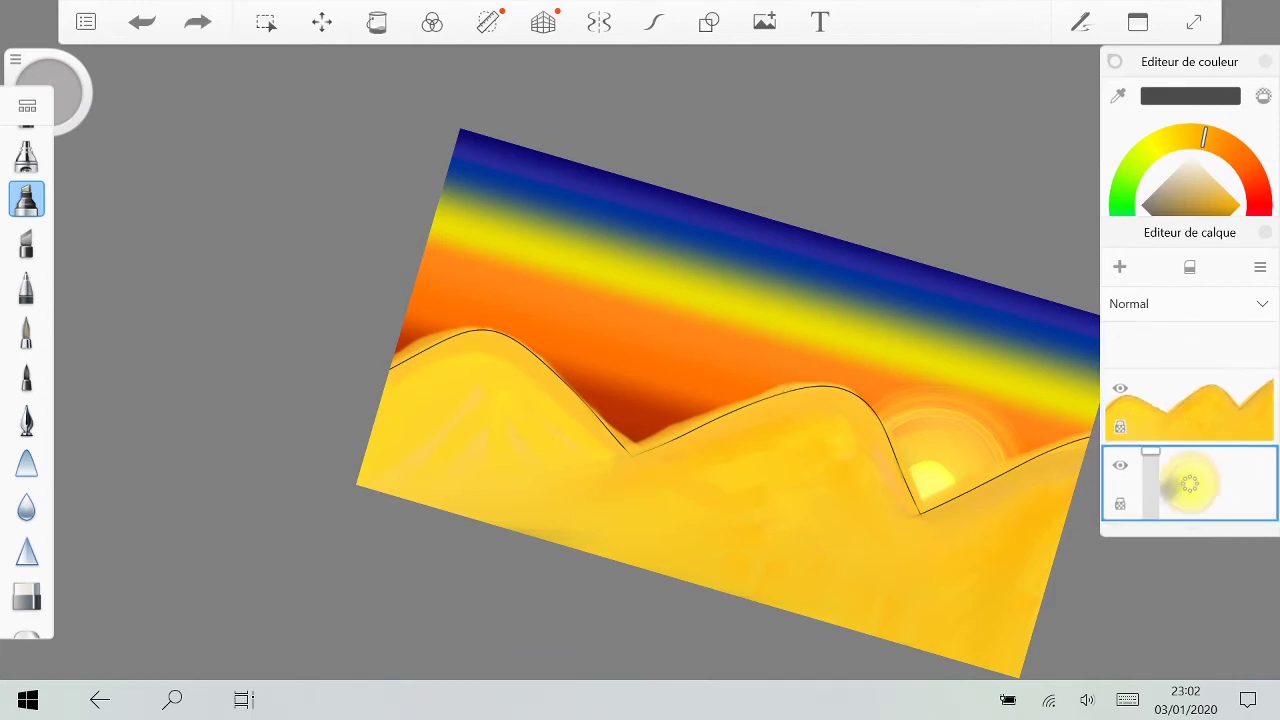
left_click(1120, 388)
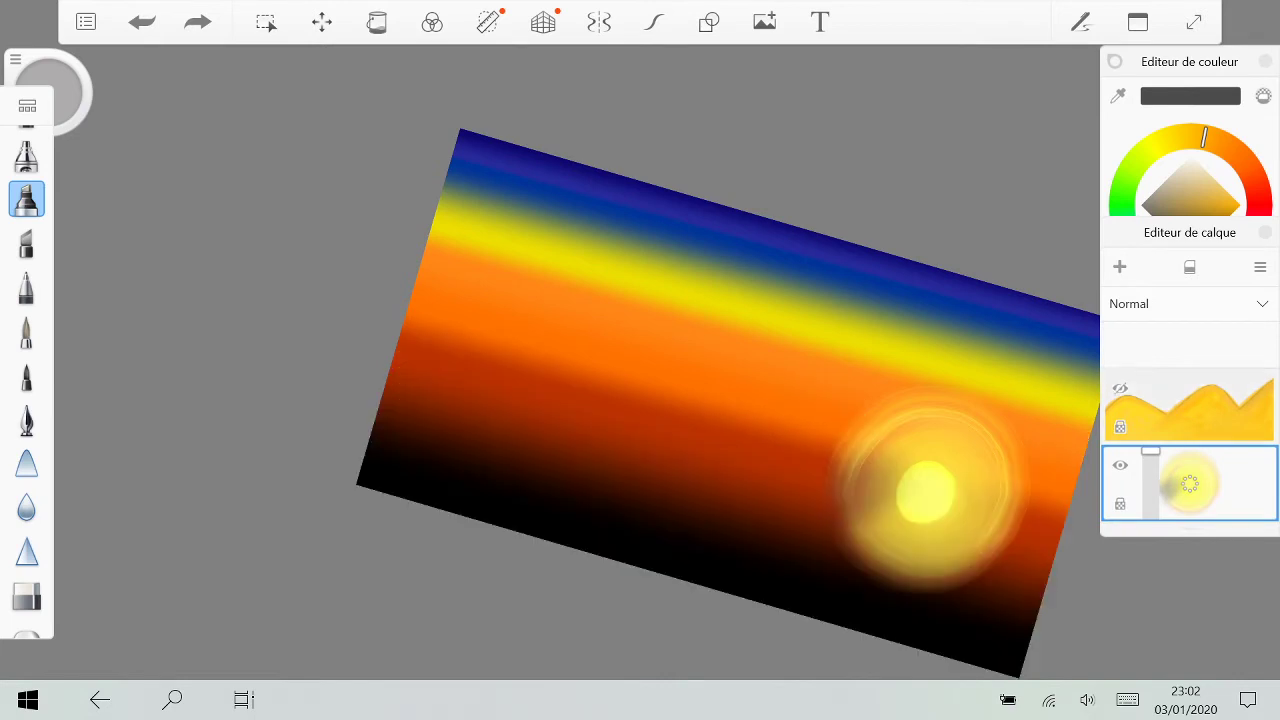
left_click_drag(1150, 451, 1150, 503)
left_click(1120, 388)
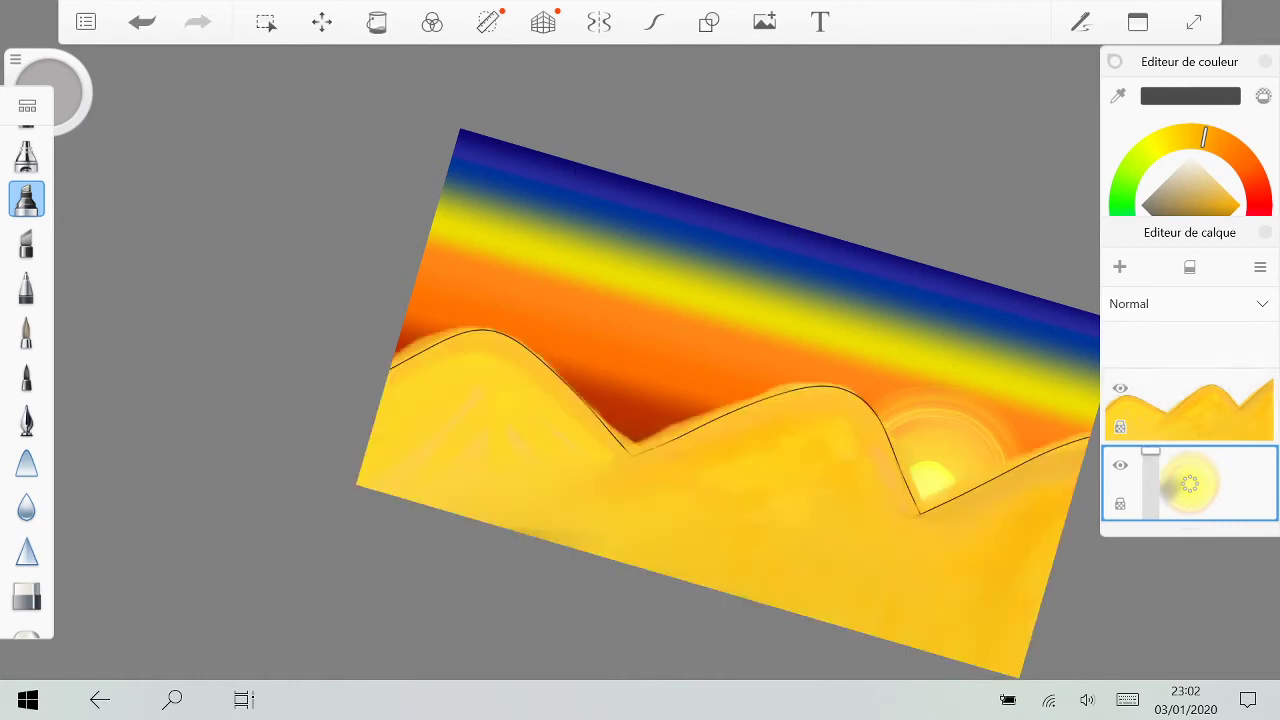
scroll(740, 420, "down", 2)
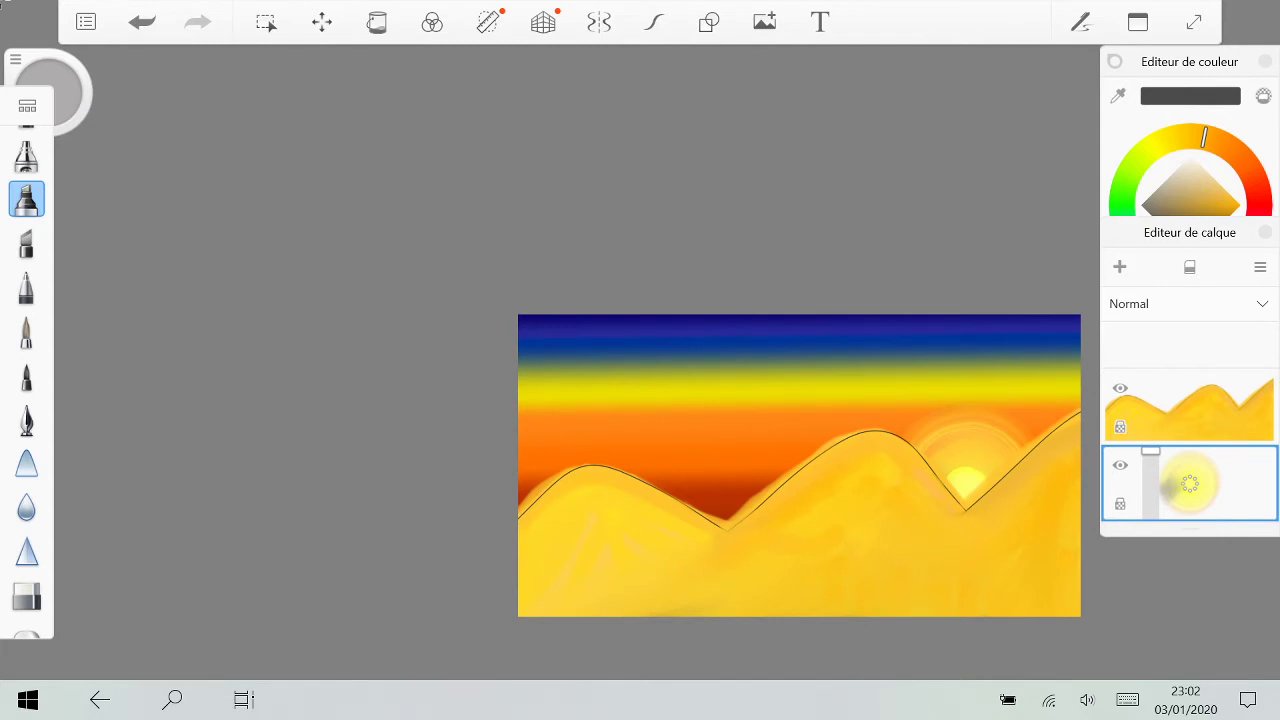
Step: Unlock the sun layer's transparency and airbrush a dark grey cloud over the blue and yellow sky bands above the middle hill
left_click(27, 156)
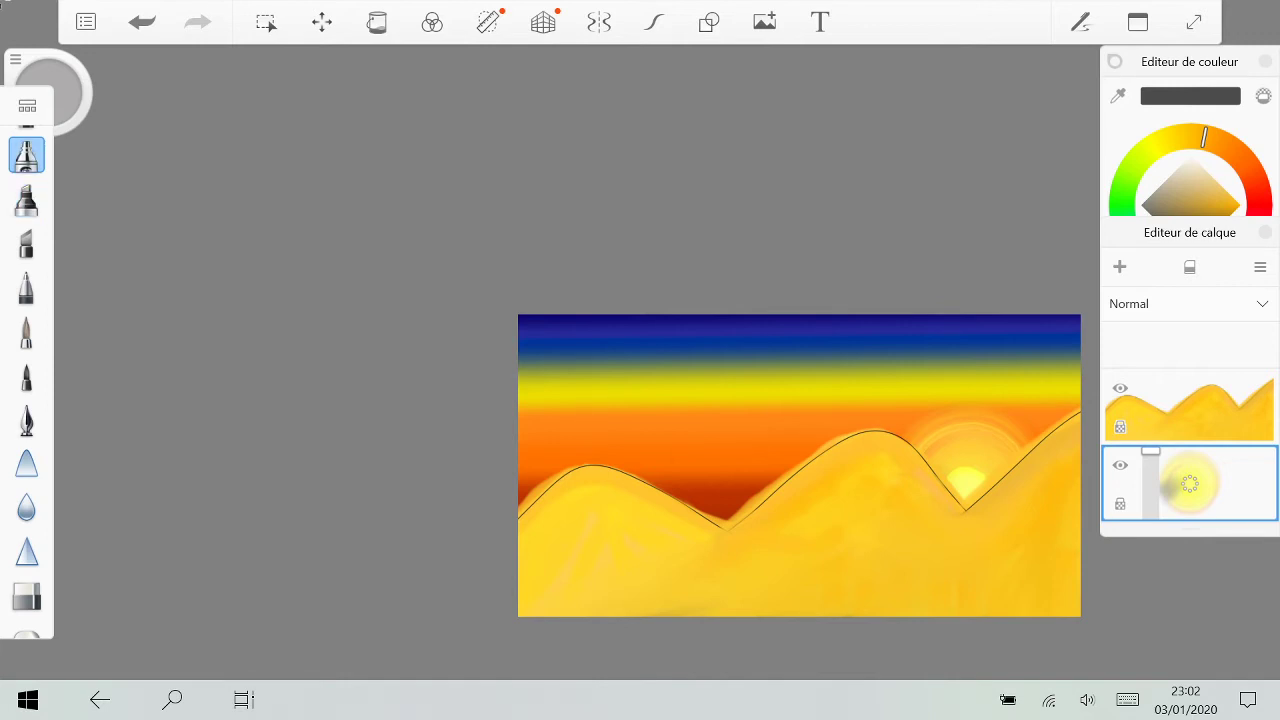
left_click(1120, 503)
mouse_move(722, 400)
left_mouse_down()
mouse_move(759, 441)
mouse_move(818, 418)
mouse_move(746, 393)
left_mouse_up()
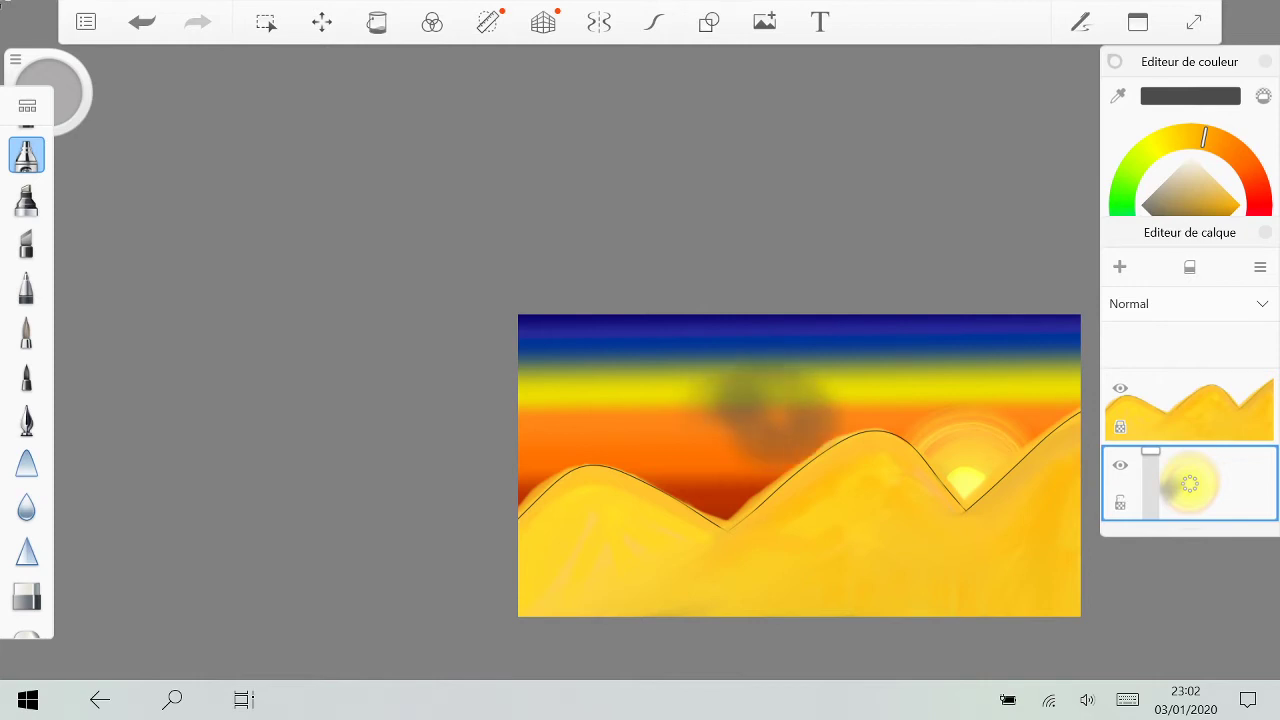
key("ctrl+z")
scroll(799, 465, "up", 5)
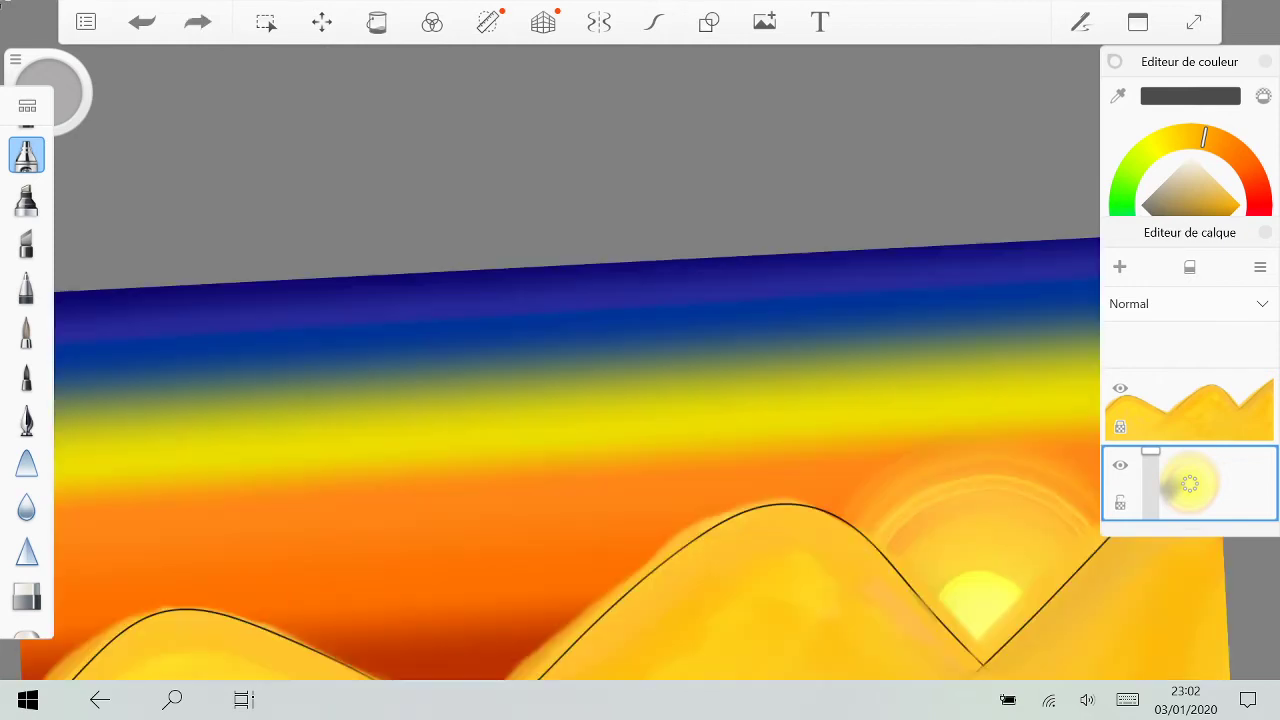
mouse_move(736, 386)
left_mouse_down()
mouse_move(774, 368)
mouse_move(652, 412)
left_mouse_up()
left_click_drag(650, 408, 612, 422)
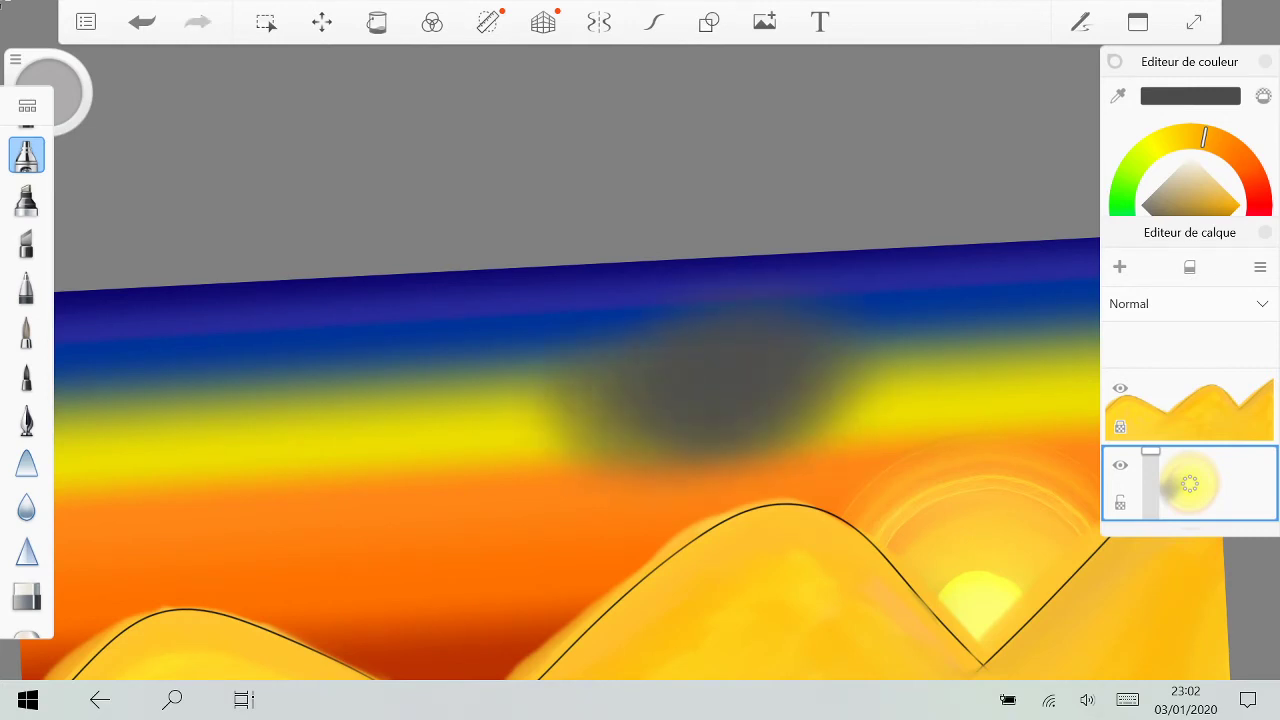
key("ctrl+z")
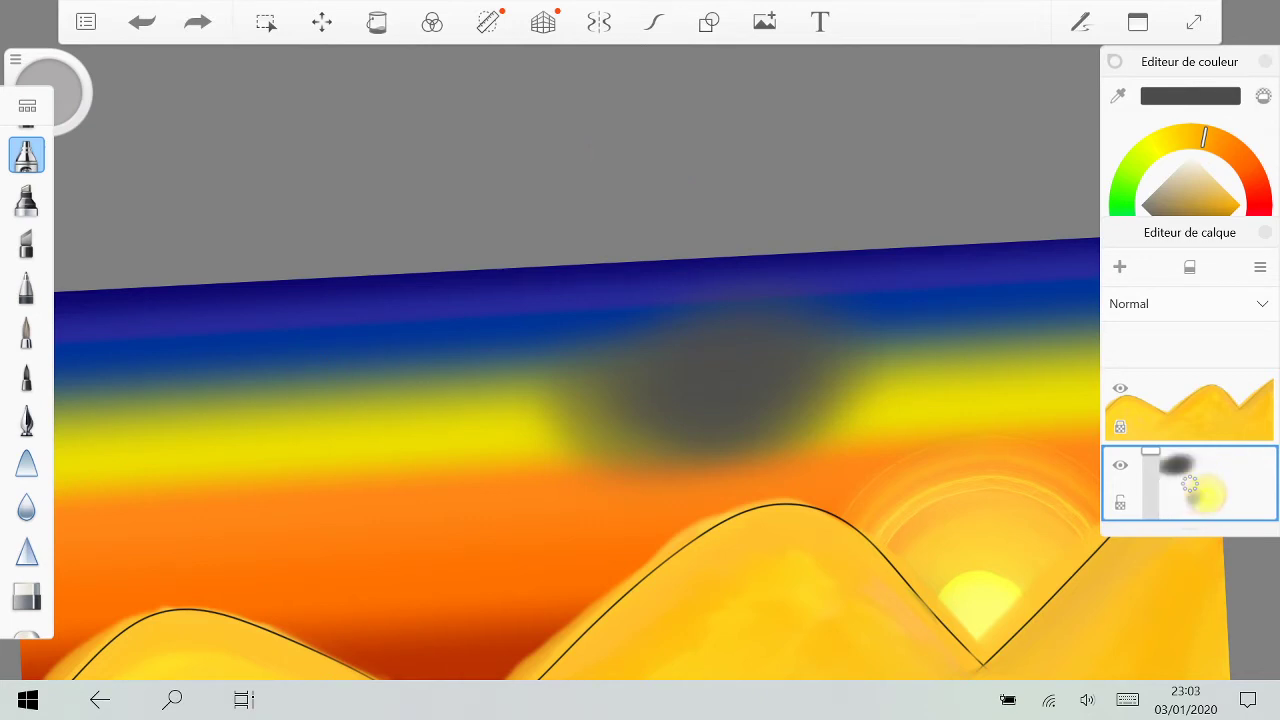
Step: Undo the dark grey cloud and show the airbrush's properties
key("ctrl+z")
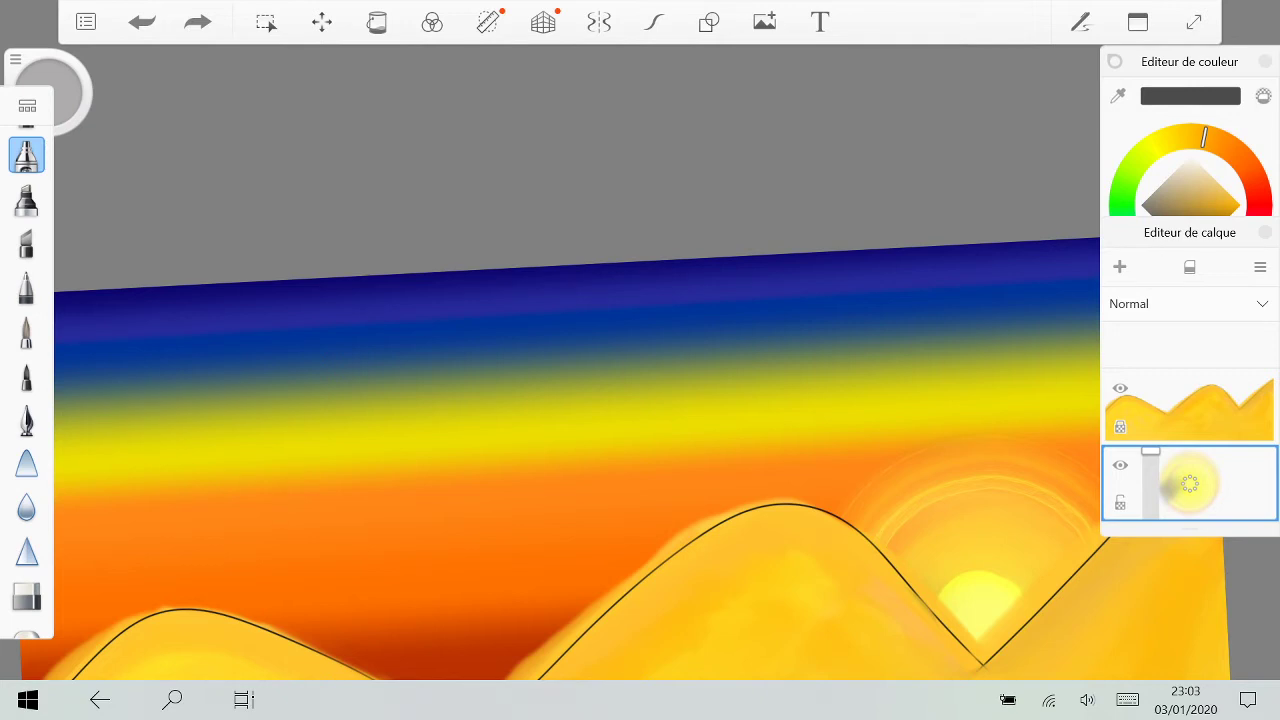
left_click(62, 90)
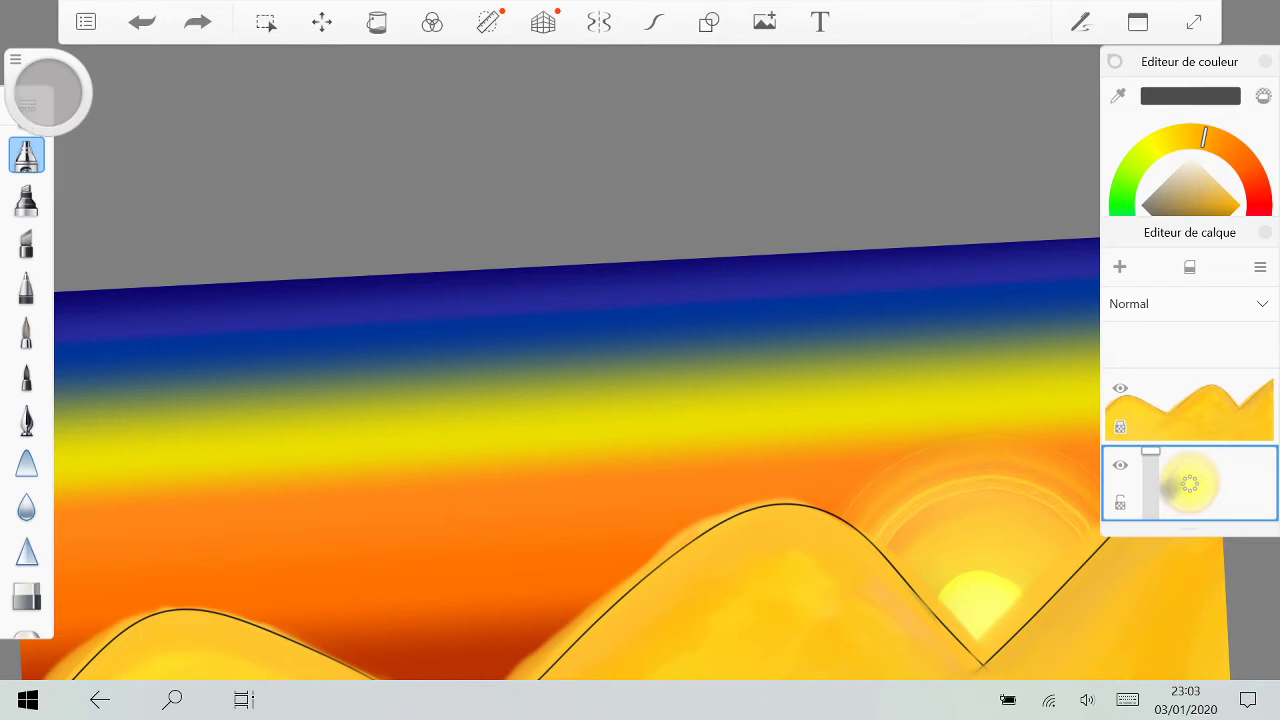
left_click(15, 60)
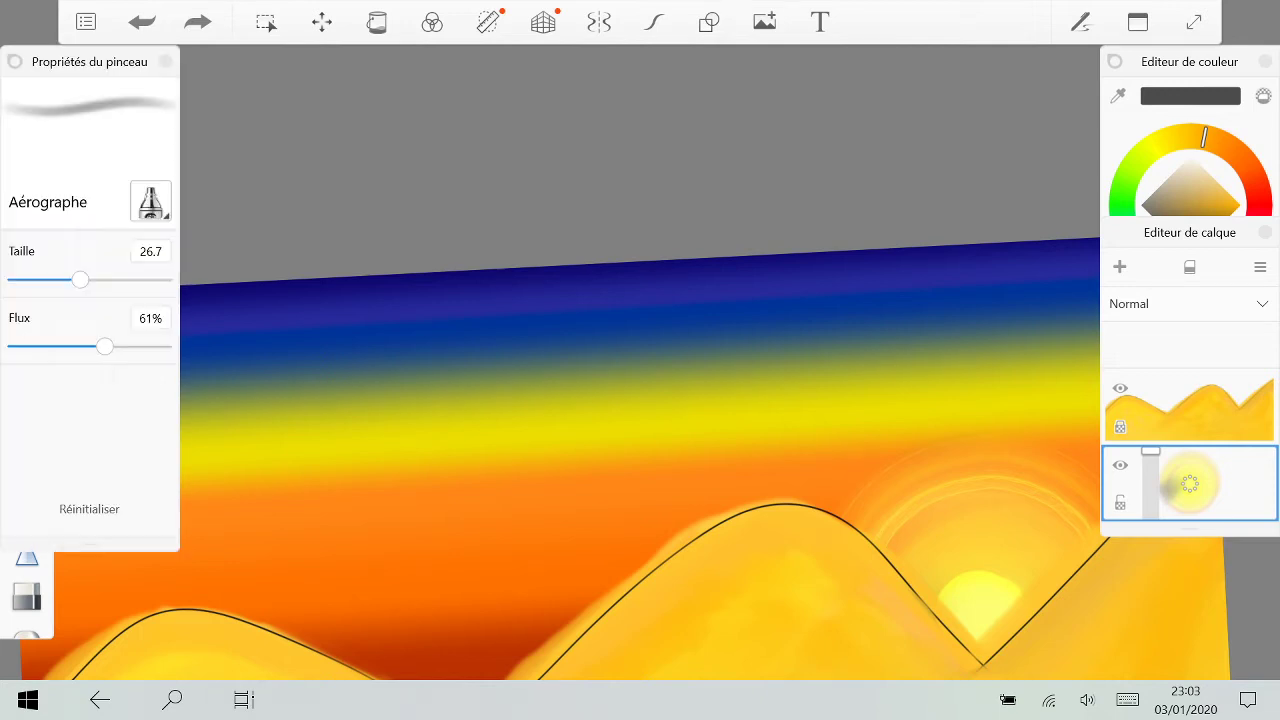
Step: Try a small dark grey looping stroke over the yellow sky band, undo it, and set the airbrush size to 88.7
left_click(641, 388)
left_click_drag(706, 372, 655, 392)
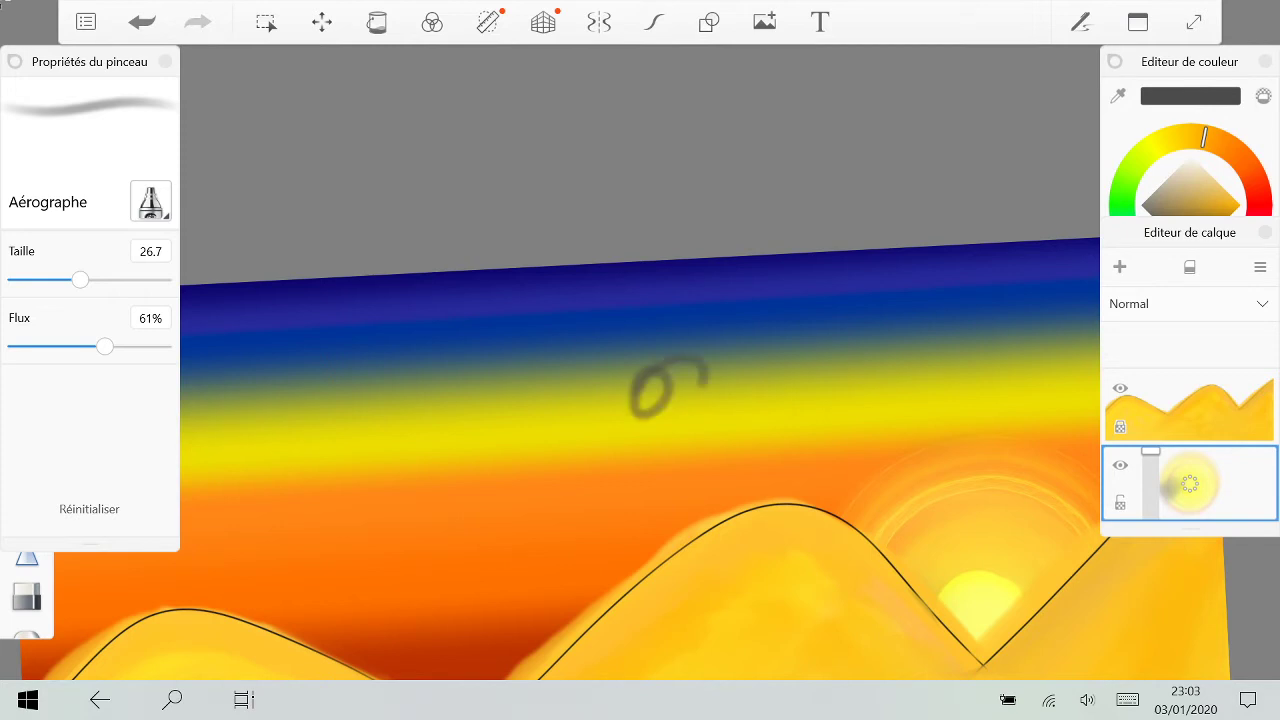
key("ctrl+z")
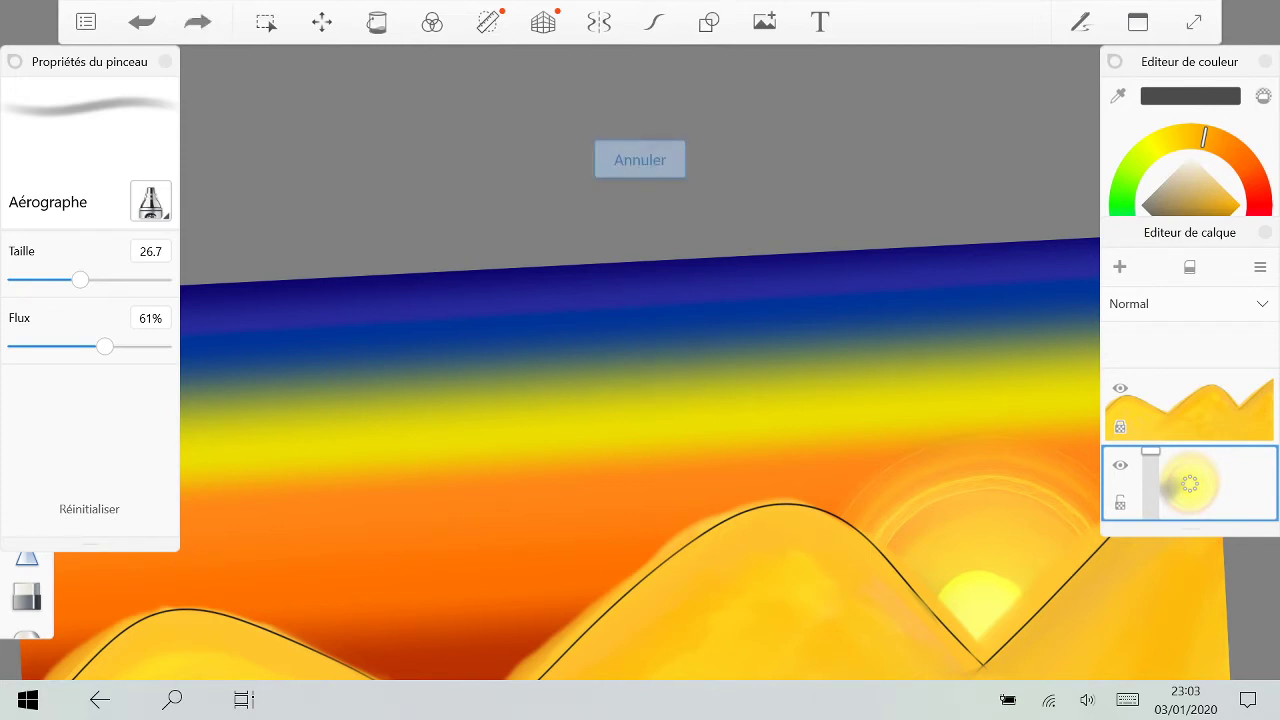
left_click_drag(80, 280, 134, 280)
Step: Try two wavy dark grey airbrush strokes along the yellow sky band and undo both
left_click_drag(496, 435, 733, 430)
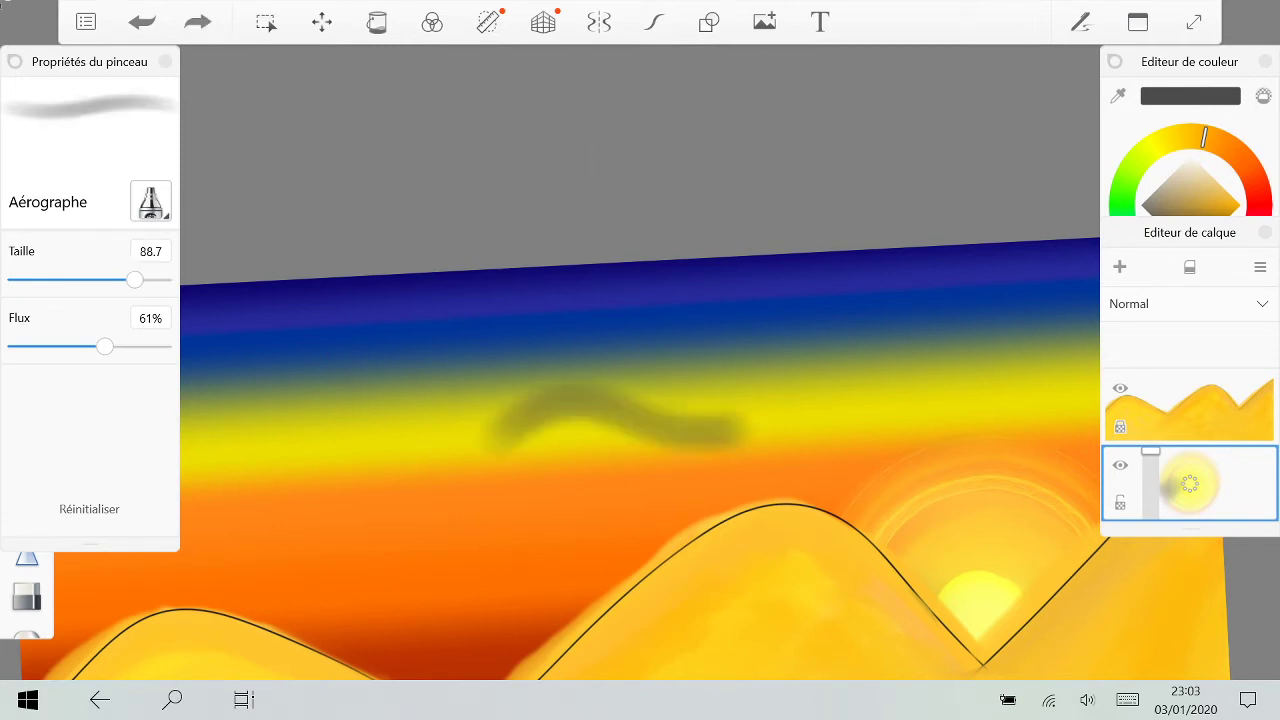
left_click_drag(502, 432, 740, 424)
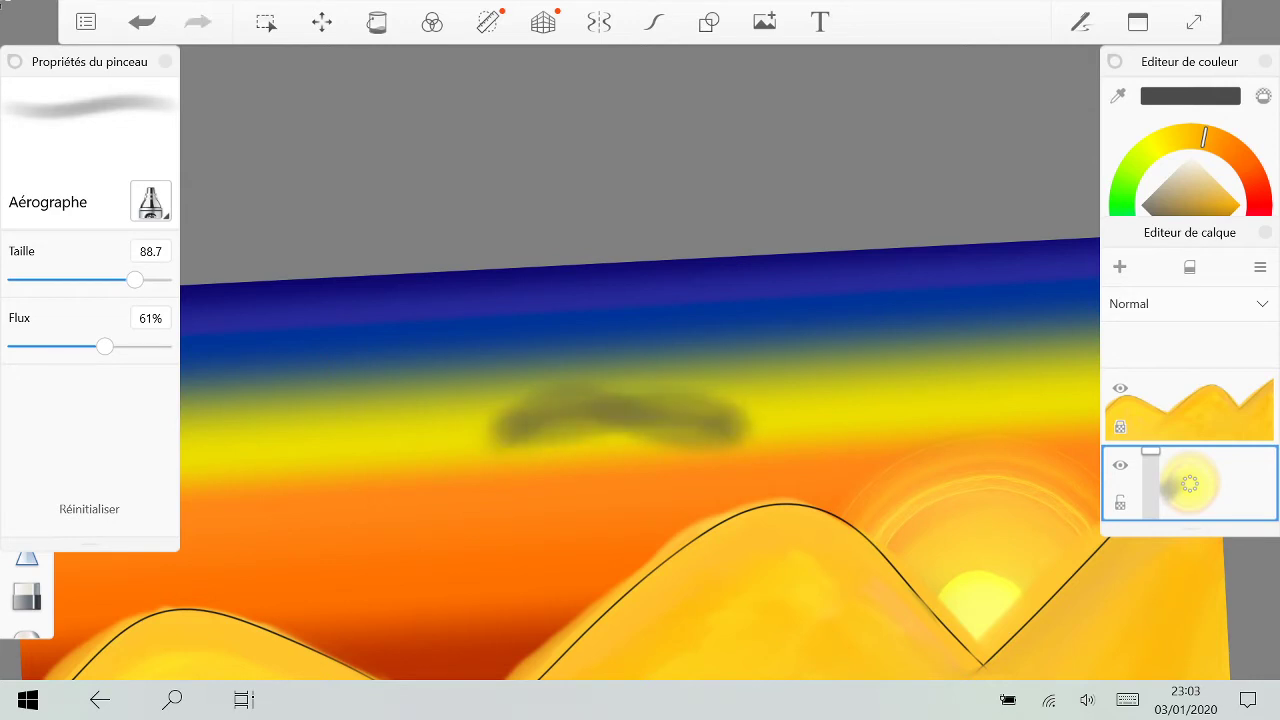
key("ctrl+z")
key("ctrl+z")
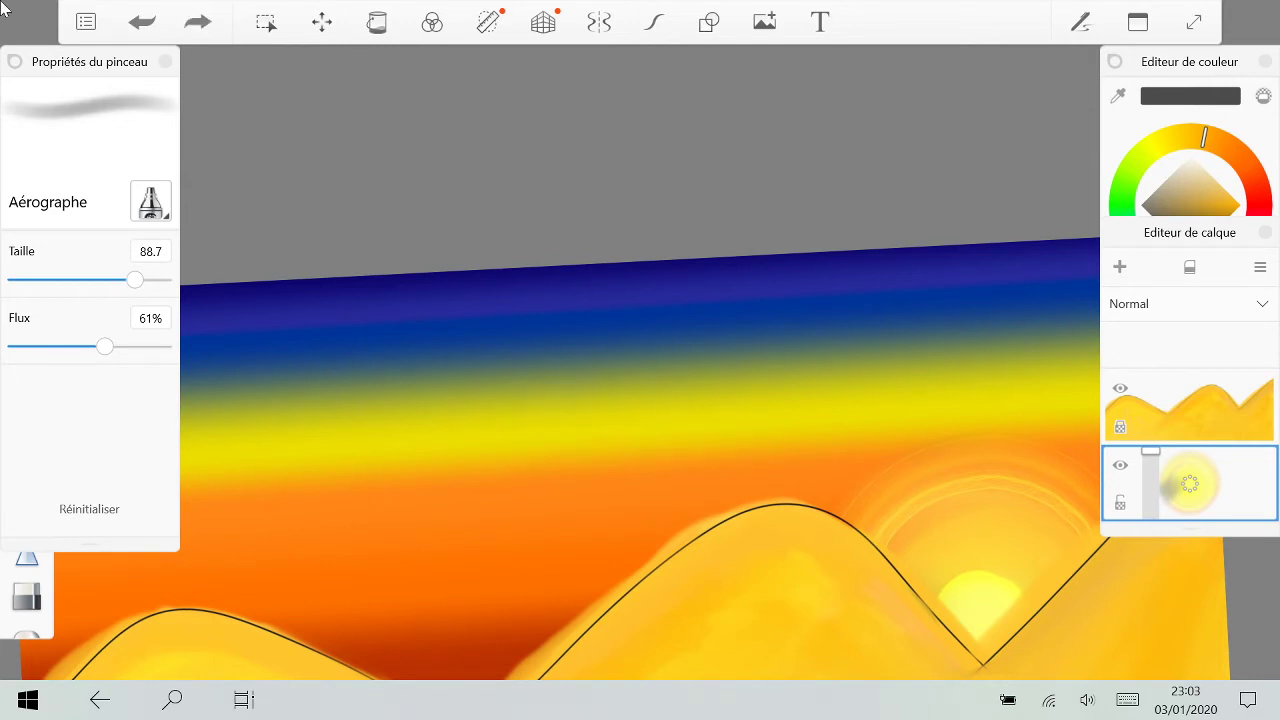
Step: Switch the colour to white, try an airbrushed oval cloud over the yellow sky band, and undo its strokes
left_click(1190, 157)
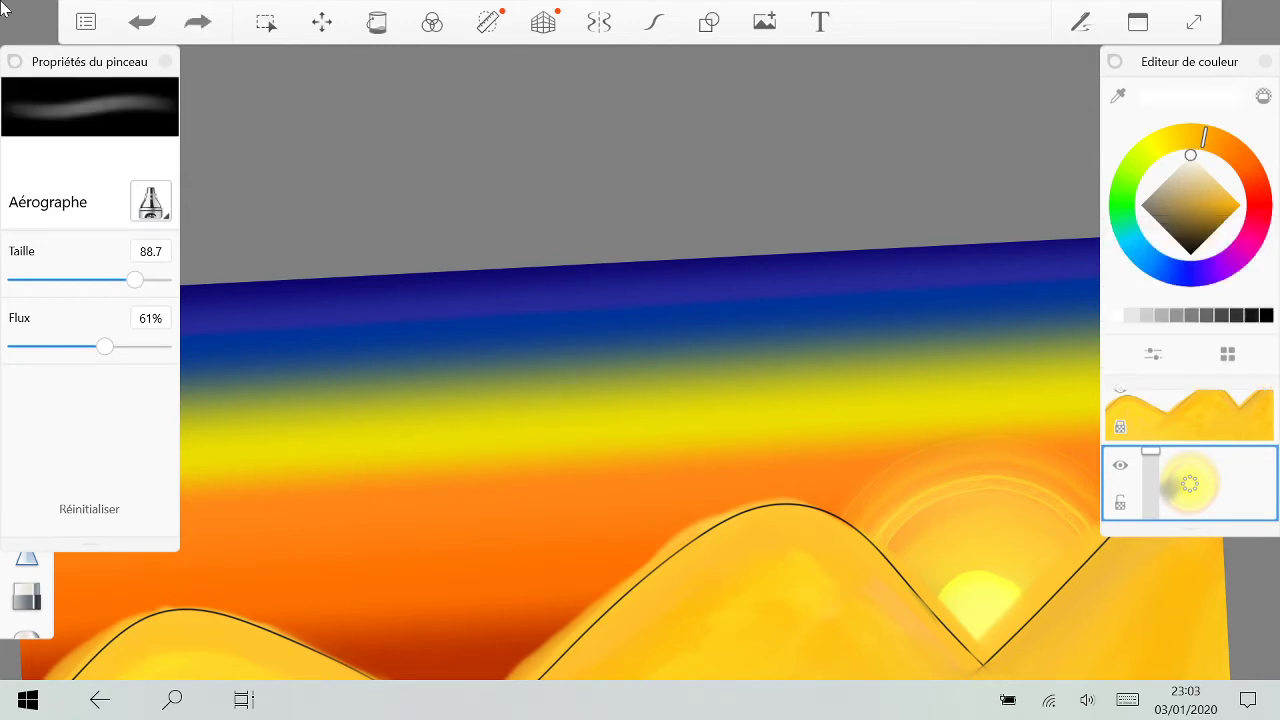
mouse_move(605, 430)
left_mouse_down()
mouse_move(700, 385)
mouse_move(605, 385)
mouse_move(650, 405)
mouse_move(590, 395)
left_mouse_up()
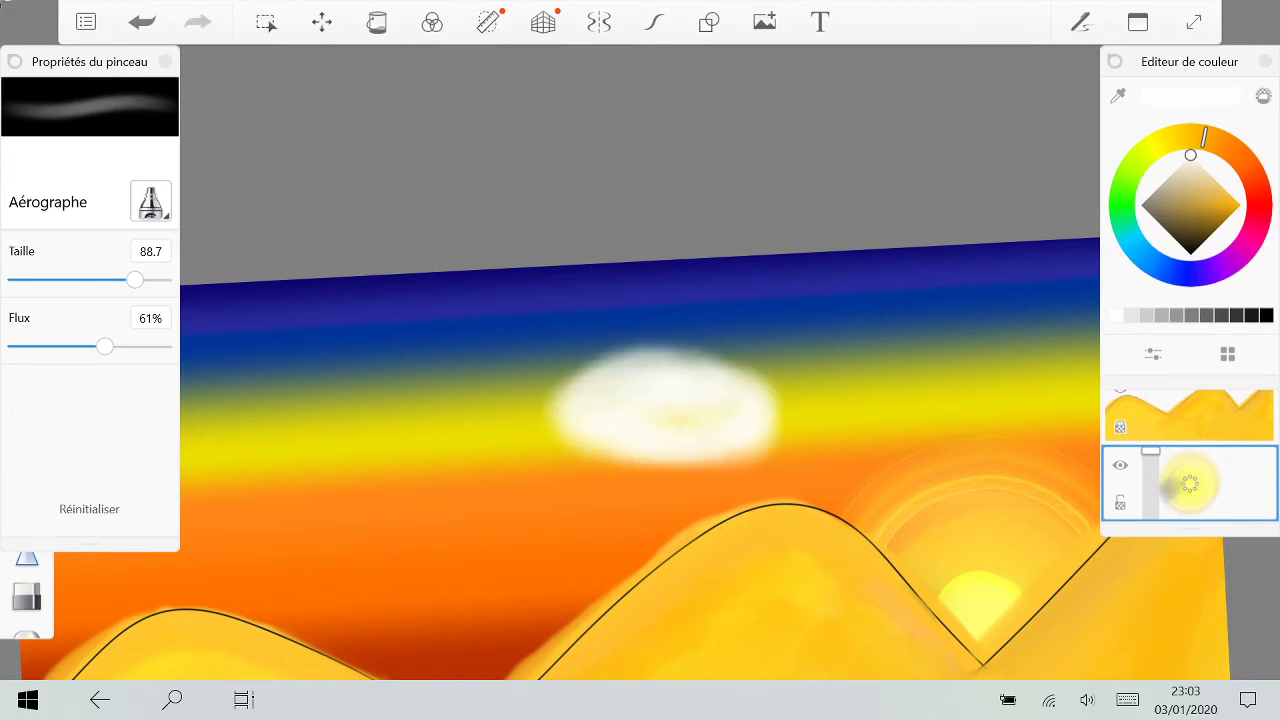
key("ctrl+z")
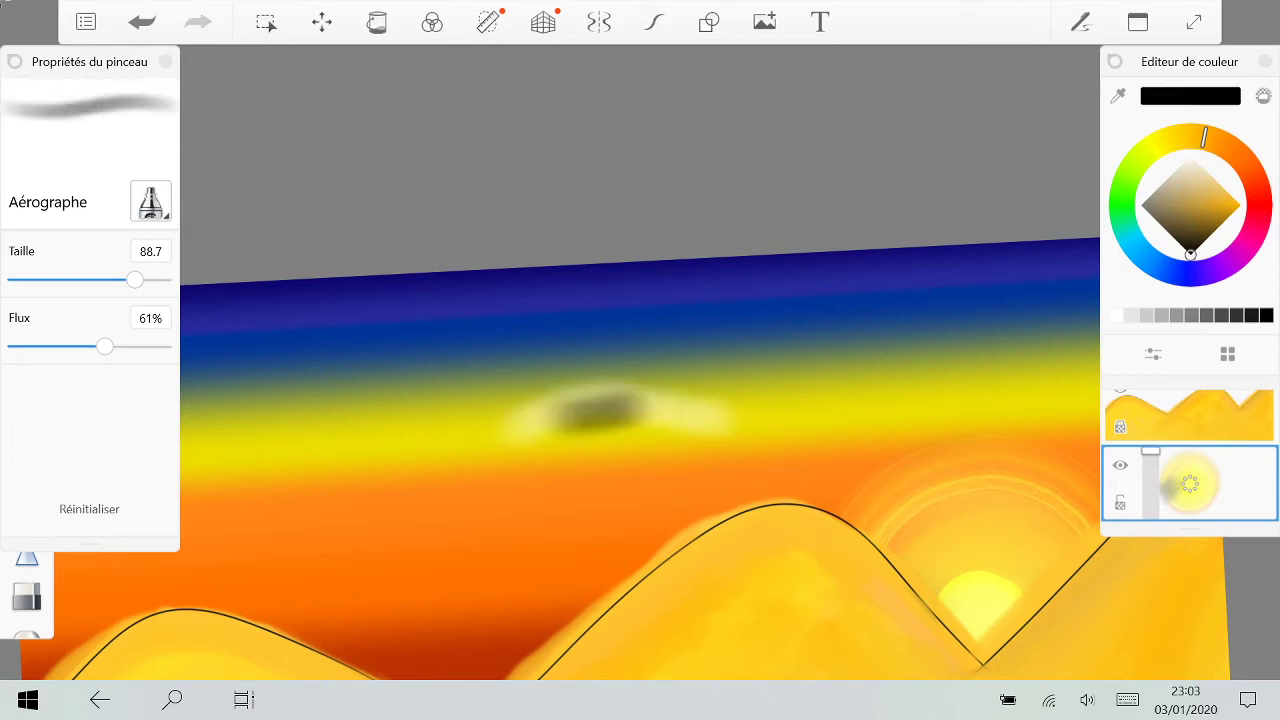
key("ctrl+z")
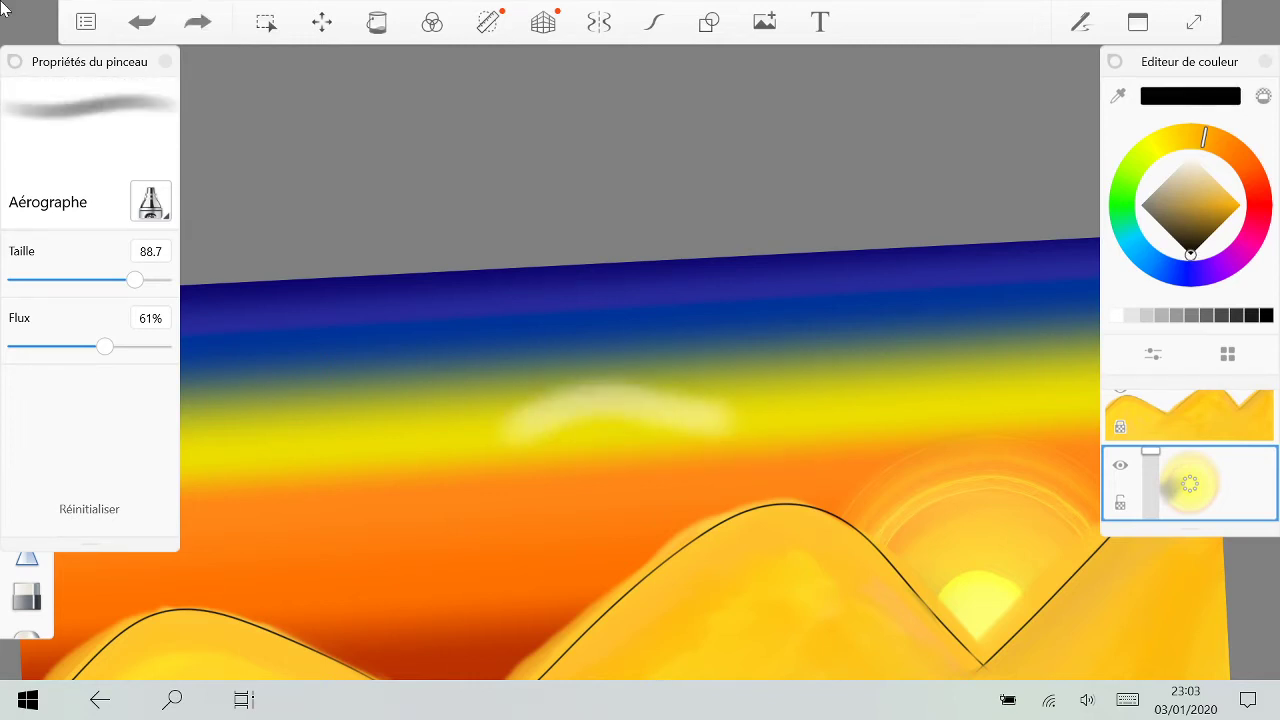
key("ctrl+z")
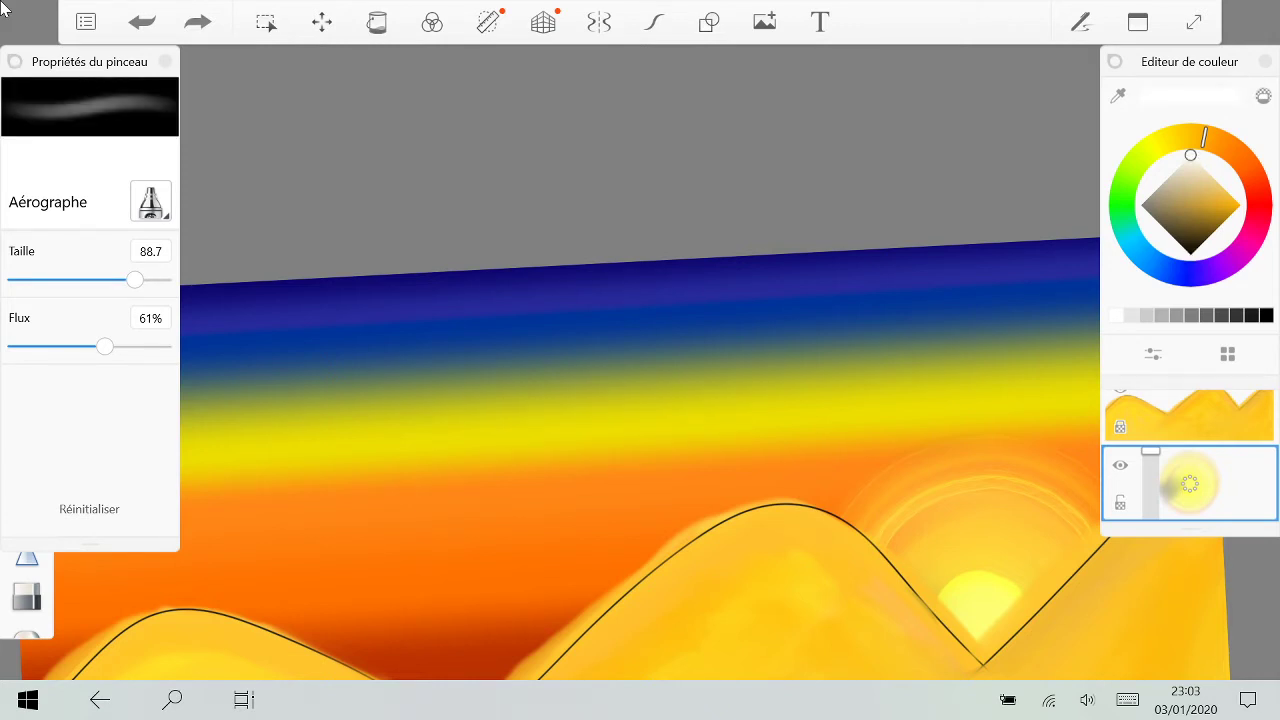
Step: Airbrush a wispy white cloud across the blue and yellow sky bands above the middle hill with overlapping wavy strokes
mouse_move(530, 425)
left_mouse_down()
mouse_move(648, 404)
mouse_move(705, 425)
left_mouse_up()
left_click_drag(555, 415, 770, 400)
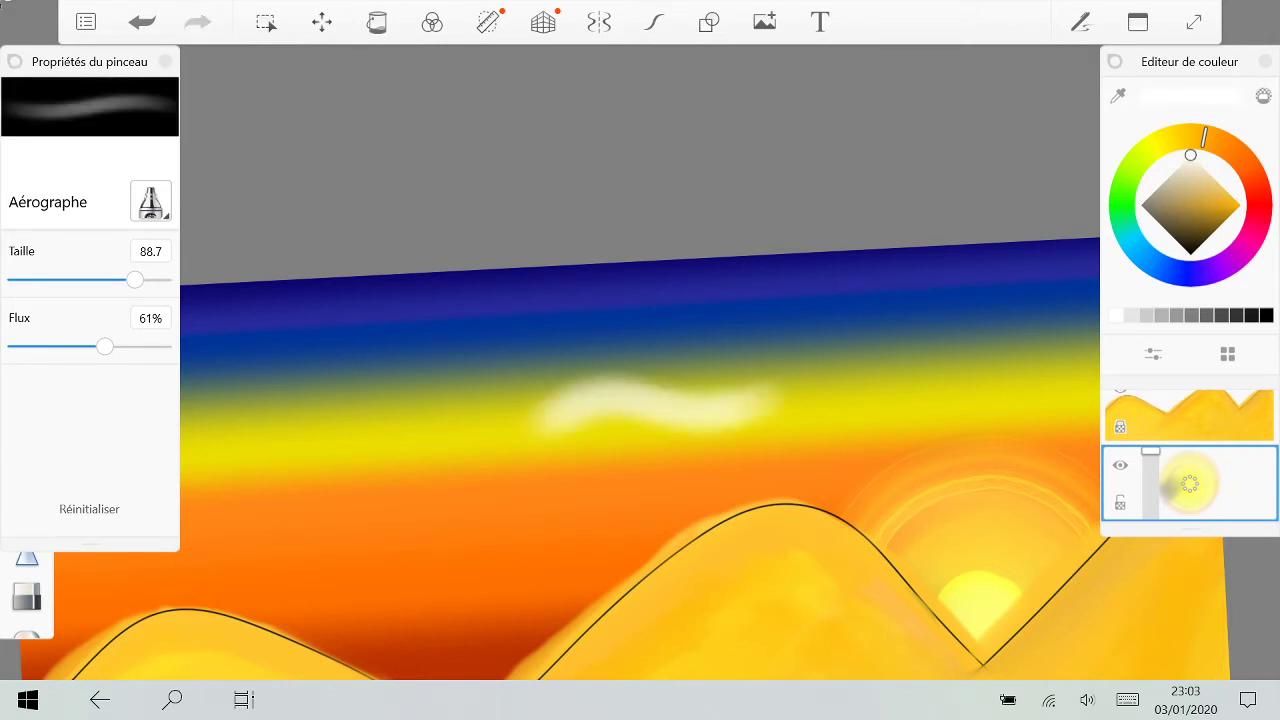
left_click_drag(592, 400, 818, 390)
mouse_move(604, 382)
left_mouse_down()
mouse_move(832, 378)
mouse_move(790, 370)
left_mouse_up()
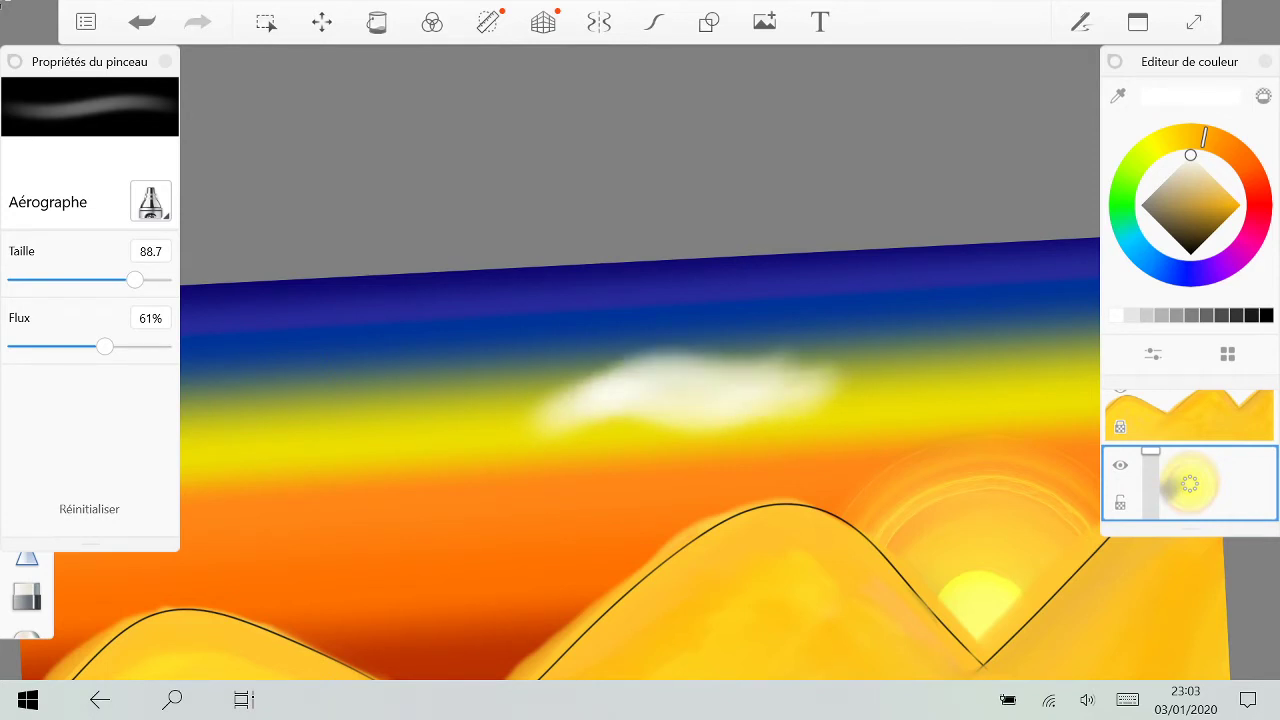
mouse_move(520, 345)
left_mouse_down()
mouse_move(625, 395)
mouse_move(815, 365)
mouse_move(840, 375)
left_mouse_up()
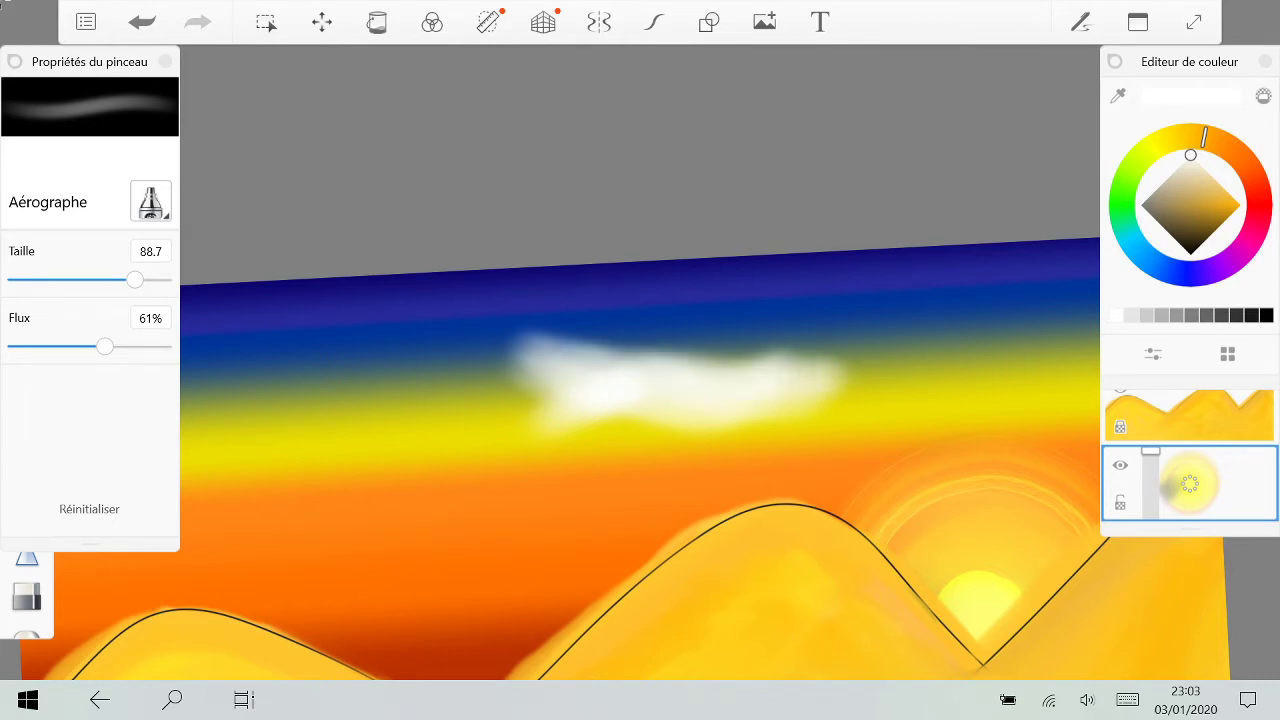
Step: Shade the underside of the white cloud with medium grey airbrush strokes, deepened with dark grey
left_click(1236, 315)
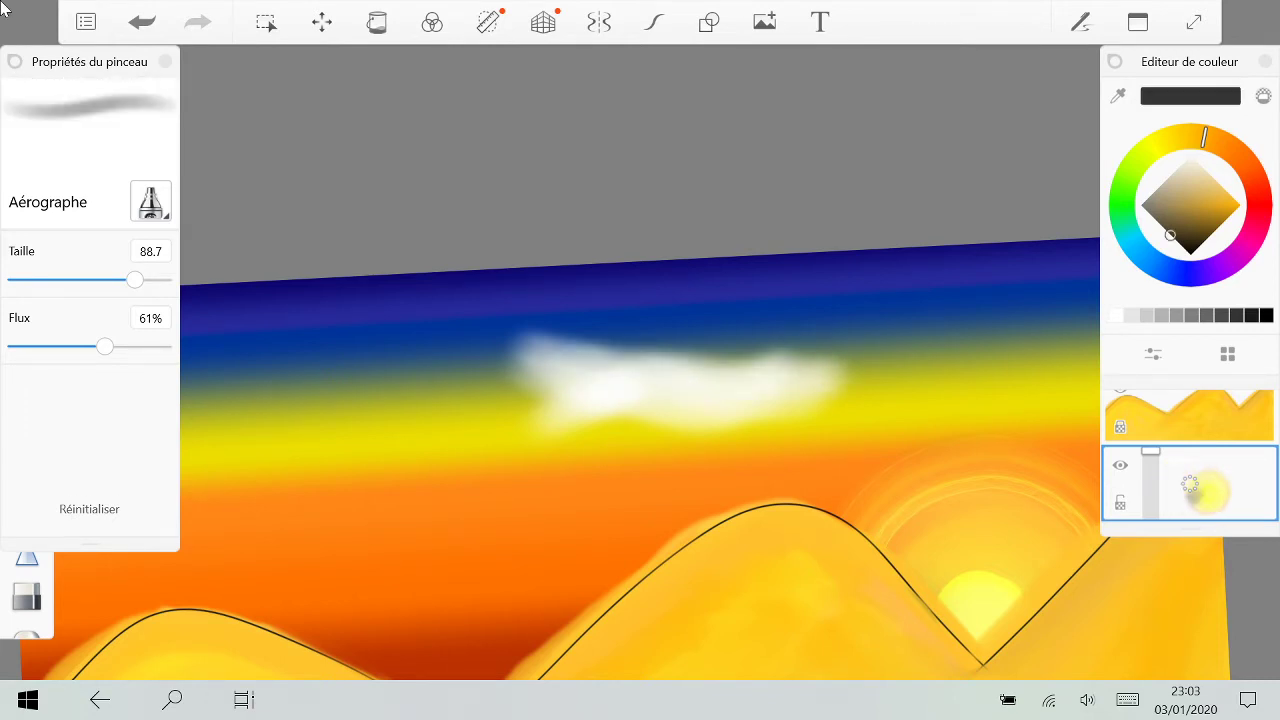
left_click(1191, 315)
mouse_move(868, 376)
left_mouse_down()
mouse_move(700, 410)
mouse_move(552, 398)
mouse_move(640, 410)
left_mouse_up()
left_click_drag(806, 375, 840, 368)
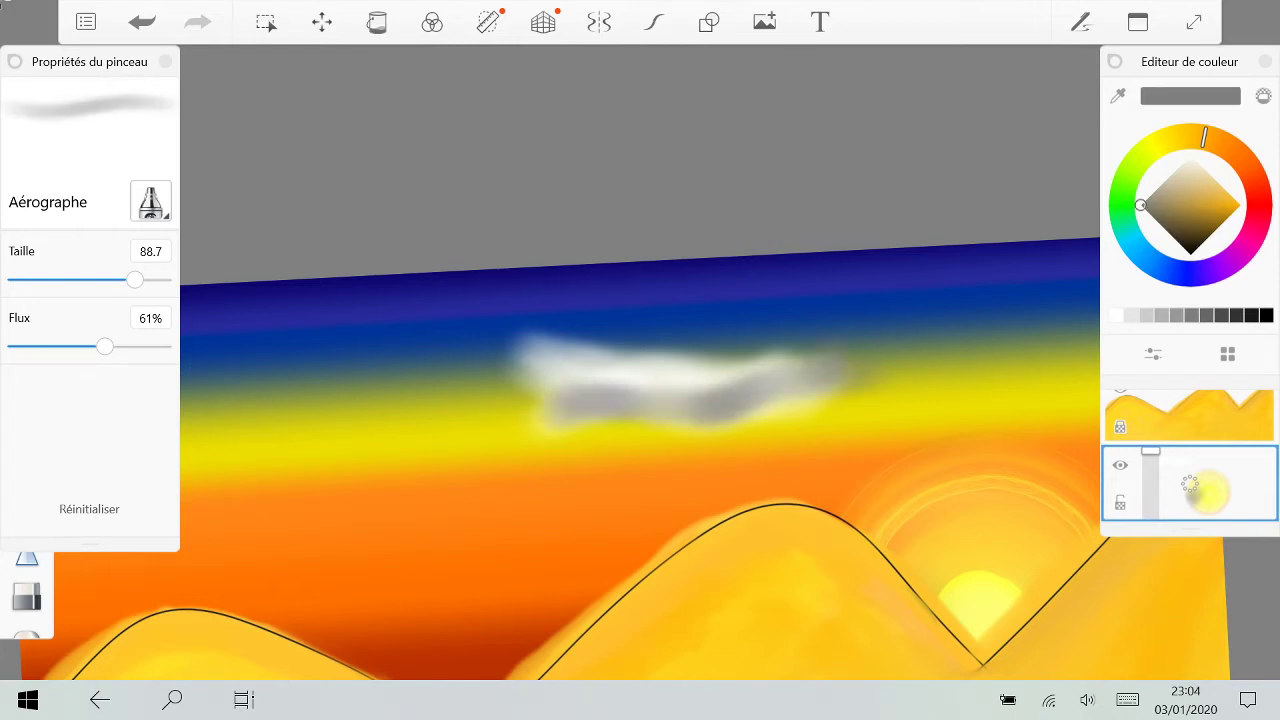
left_click_drag(706, 405, 844, 366)
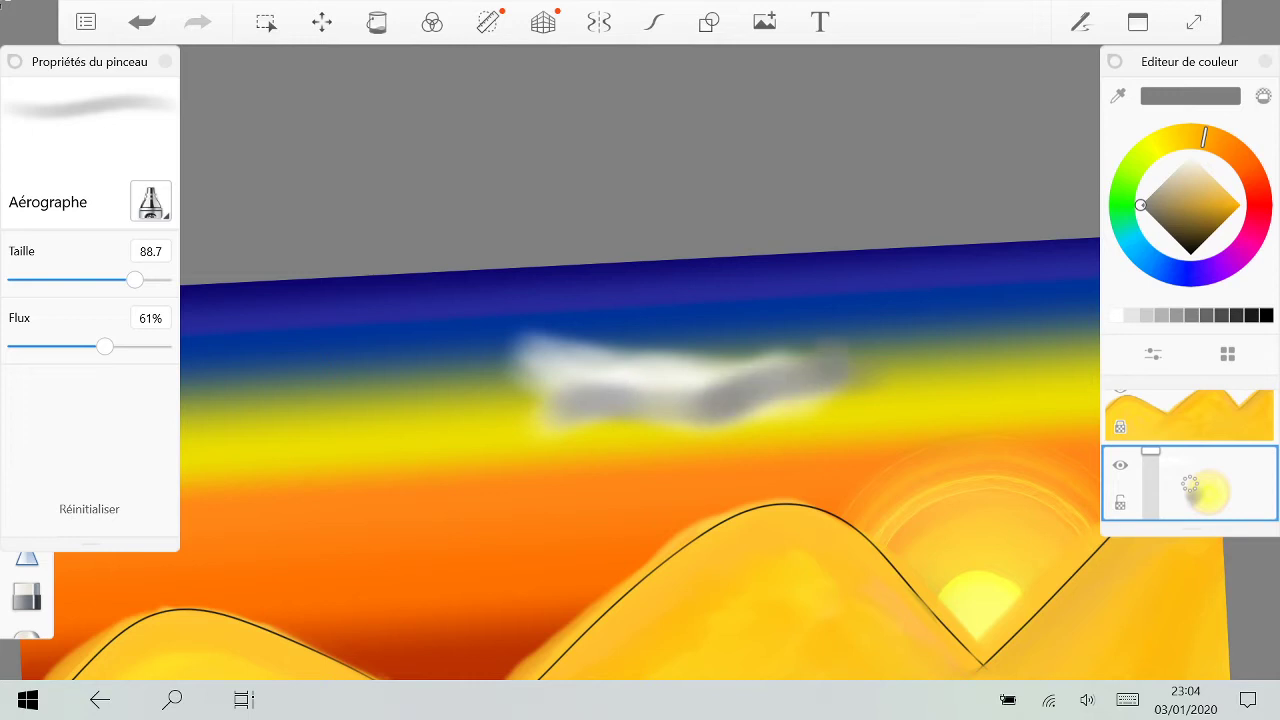
mouse_move(594, 405)
left_mouse_down()
mouse_move(714, 402)
mouse_move(792, 378)
left_mouse_up()
left_click(1170, 234)
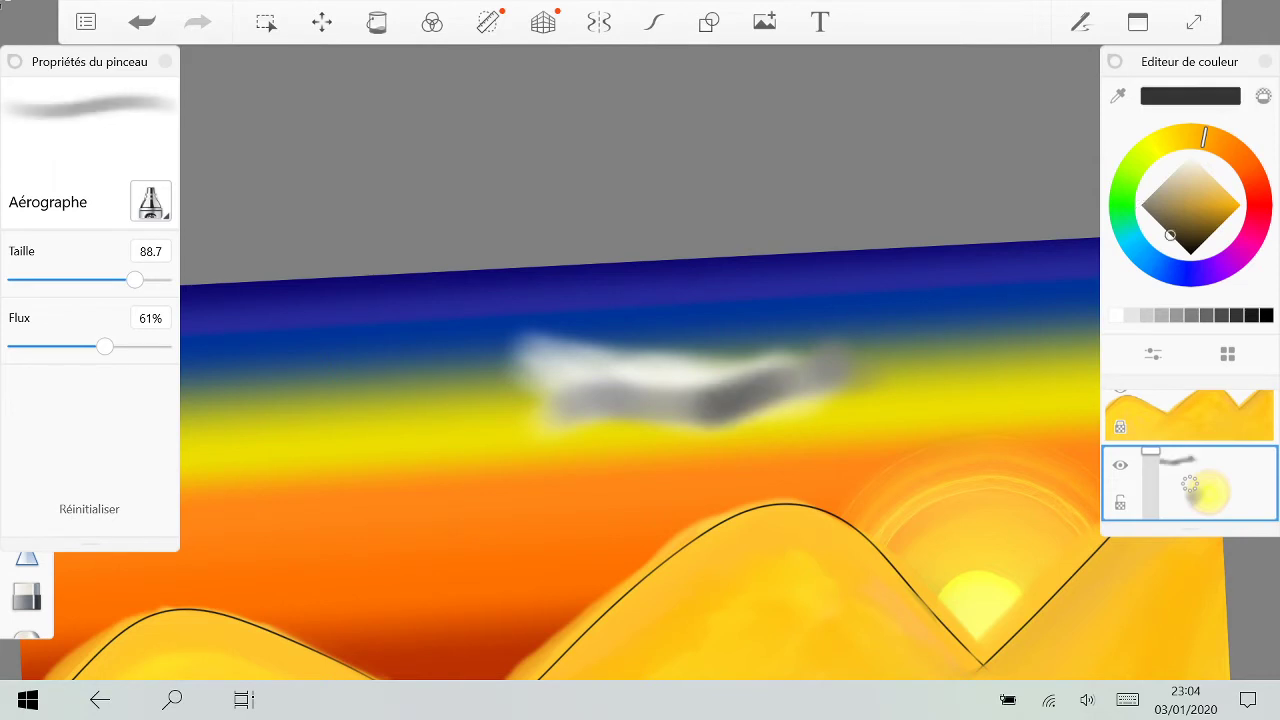
left_click_drag(616, 415, 824, 378)
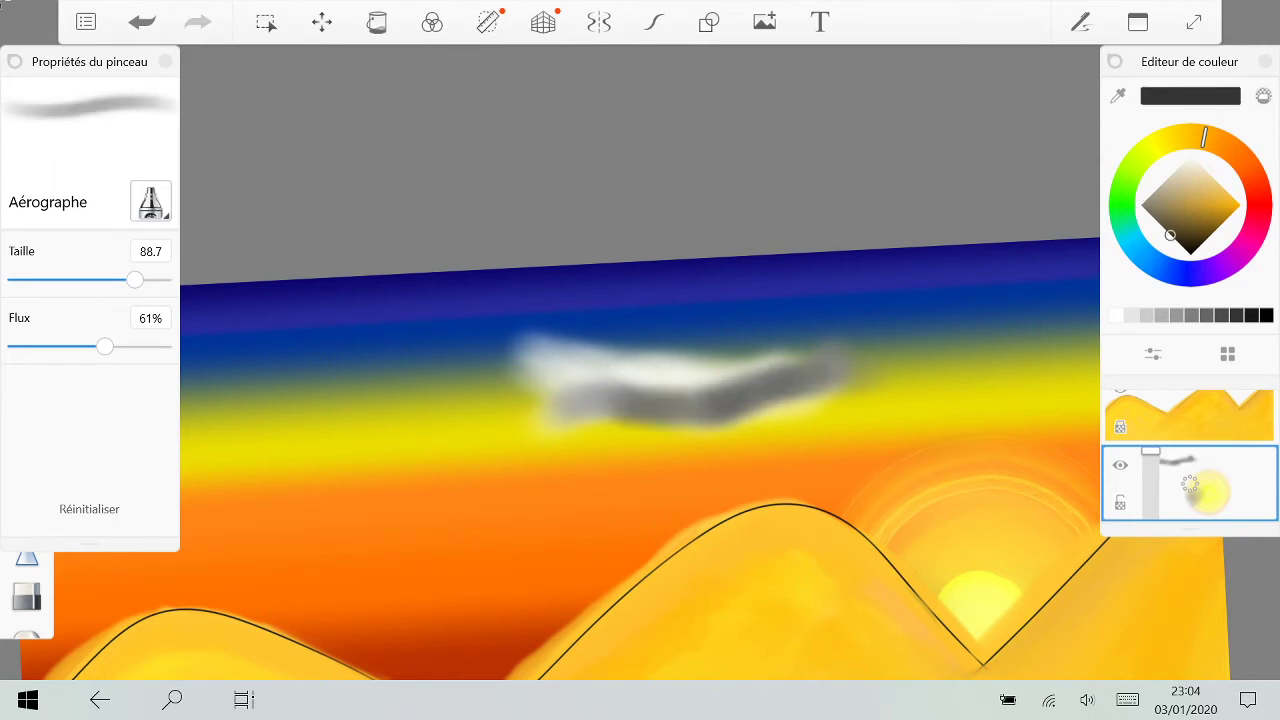
Step: Pick a very light grey and extend the cloud's left end with a soft, tapered puff
left_click(1180, 165)
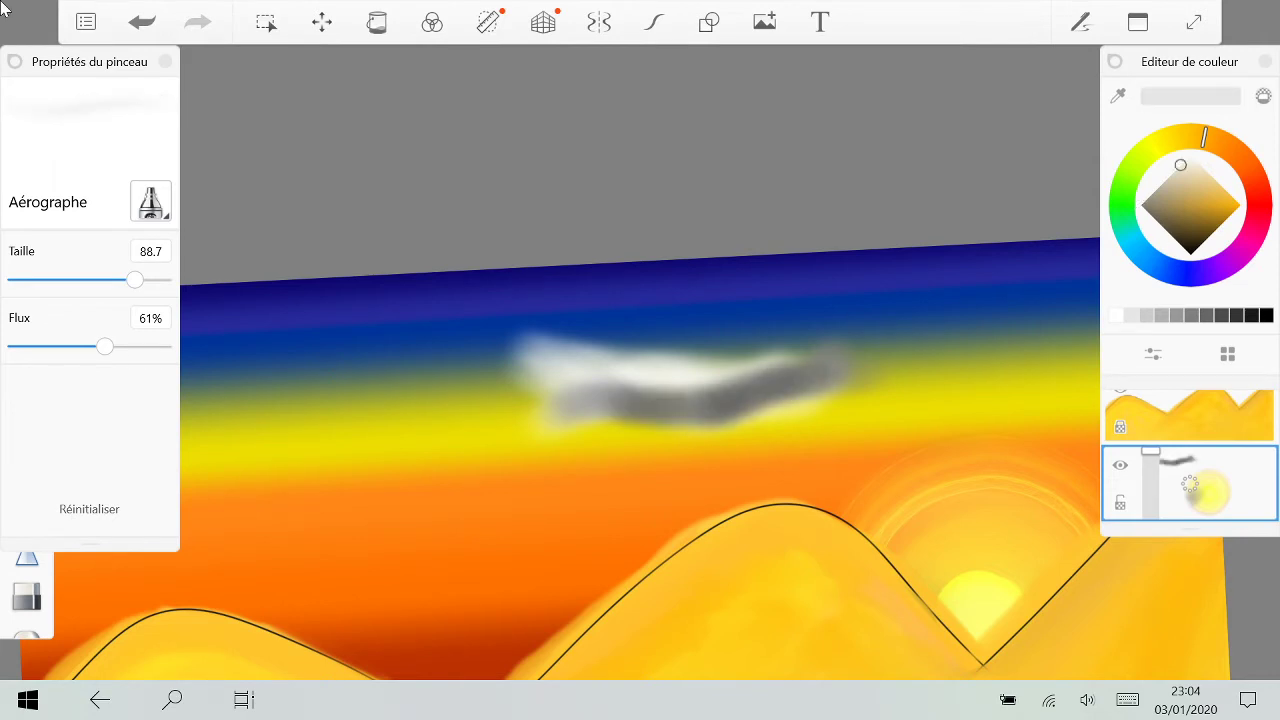
mouse_move(612, 390)
left_mouse_down()
mouse_move(440, 360)
mouse_move(386, 386)
left_mouse_up()
key("ctrl+z")
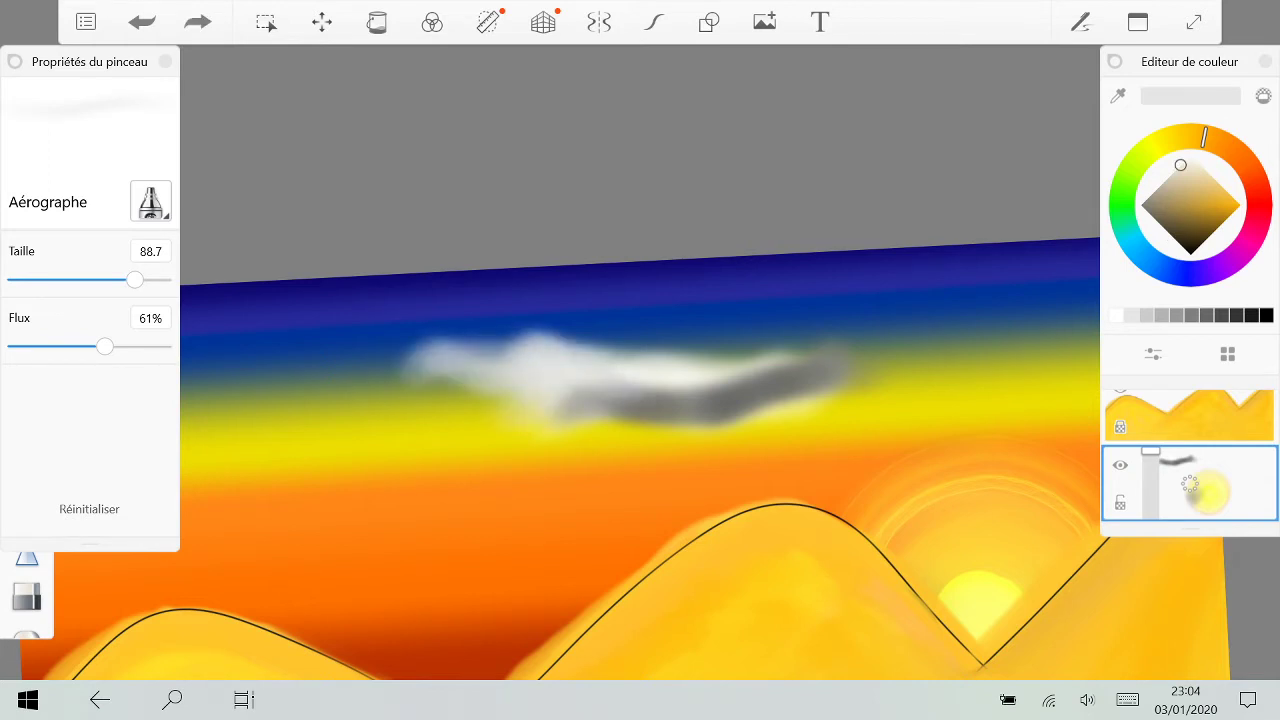
key("ctrl+z")
mouse_move(528, 362)
left_mouse_down()
mouse_move(456, 392)
mouse_move(528, 418)
left_mouse_up()
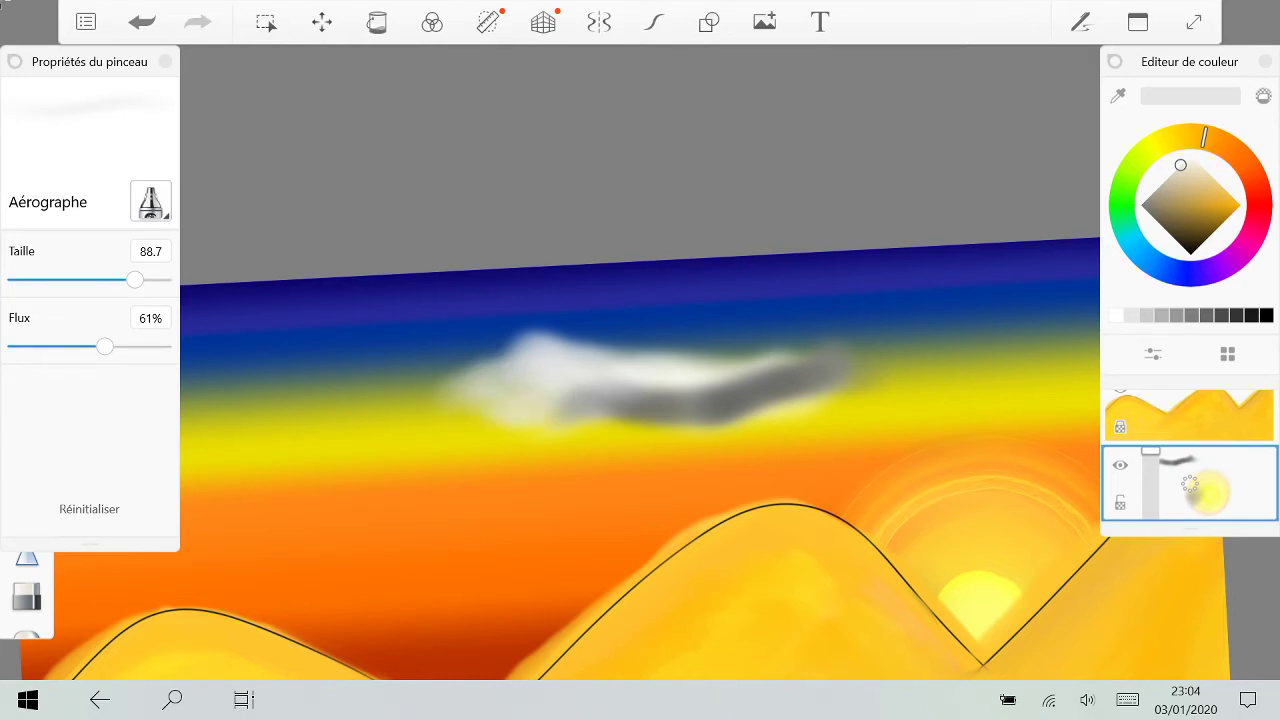
Step: Check the cloud against the whole landscape and airbrush a light grey puff above its right end
scroll(590, 350, "down", 5)
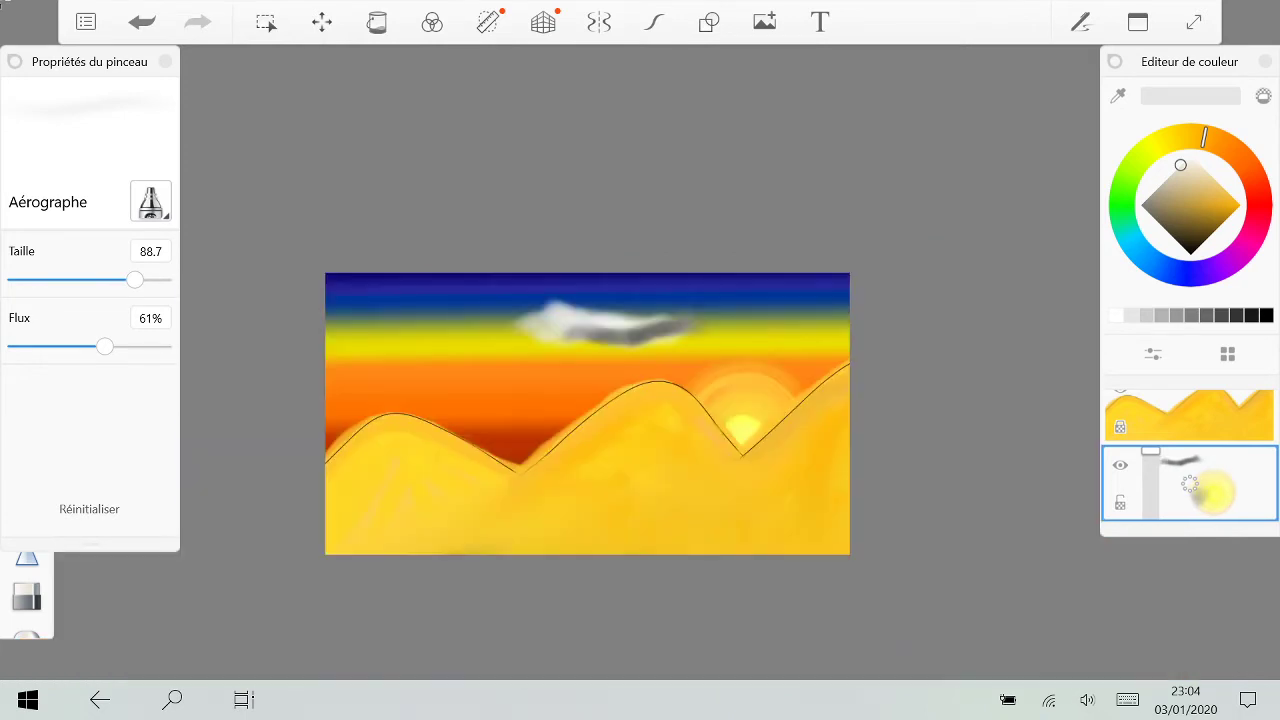
scroll(577, 305, "up", 3)
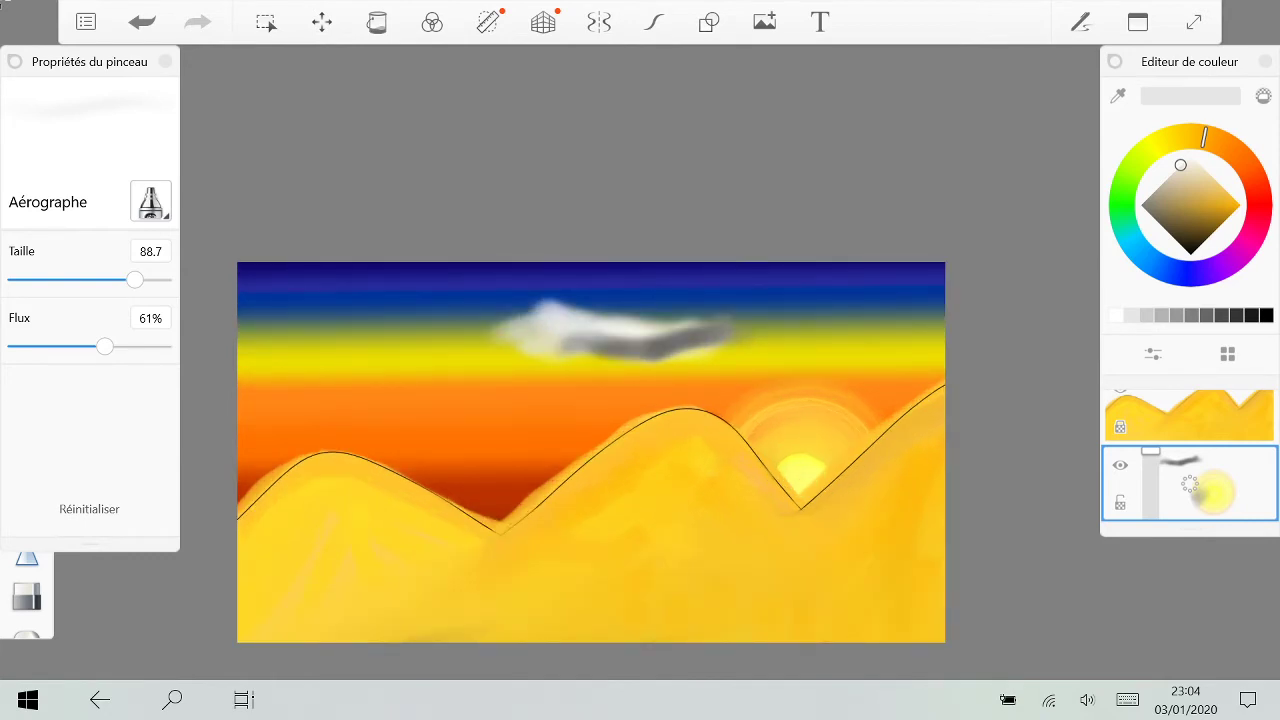
scroll(620, 340, "up", 5)
mouse_move(696, 361)
left_mouse_down()
mouse_move(713, 345)
mouse_move(668, 394)
left_mouse_up()
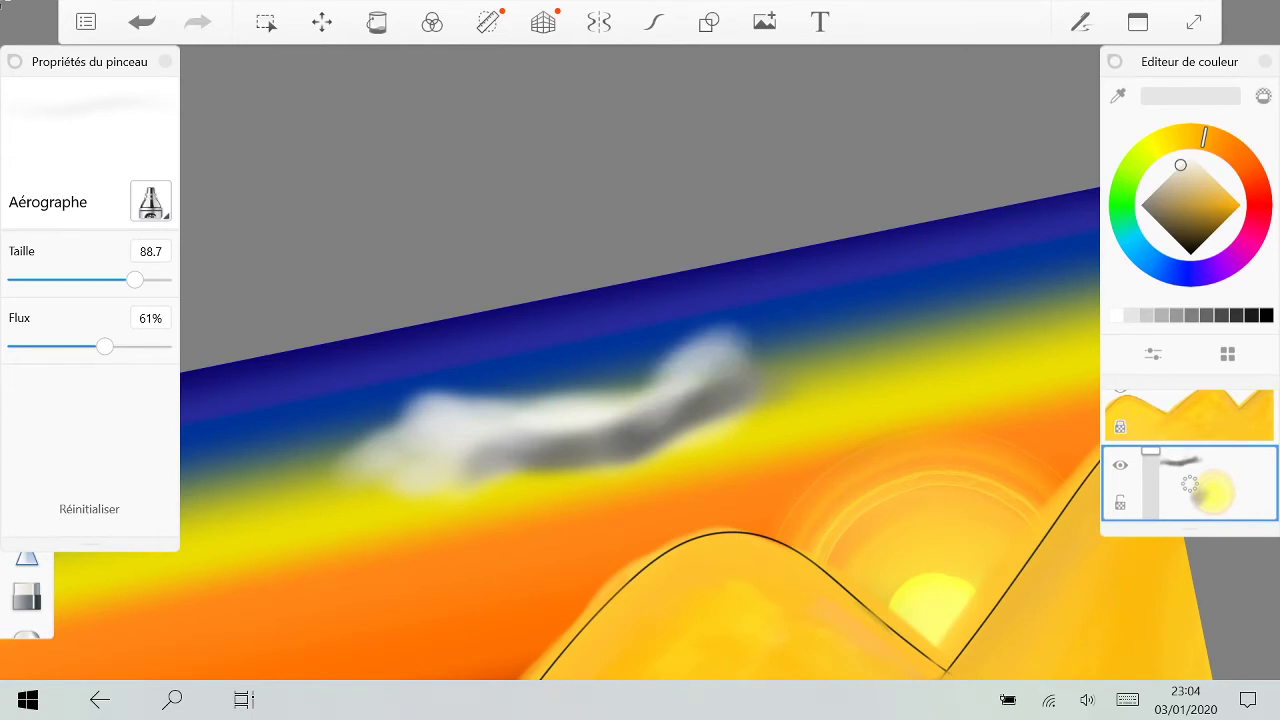
Step: Pick a light-medium grey and soften the shading along the cloud's underside and at both ends
left_click(1160, 185)
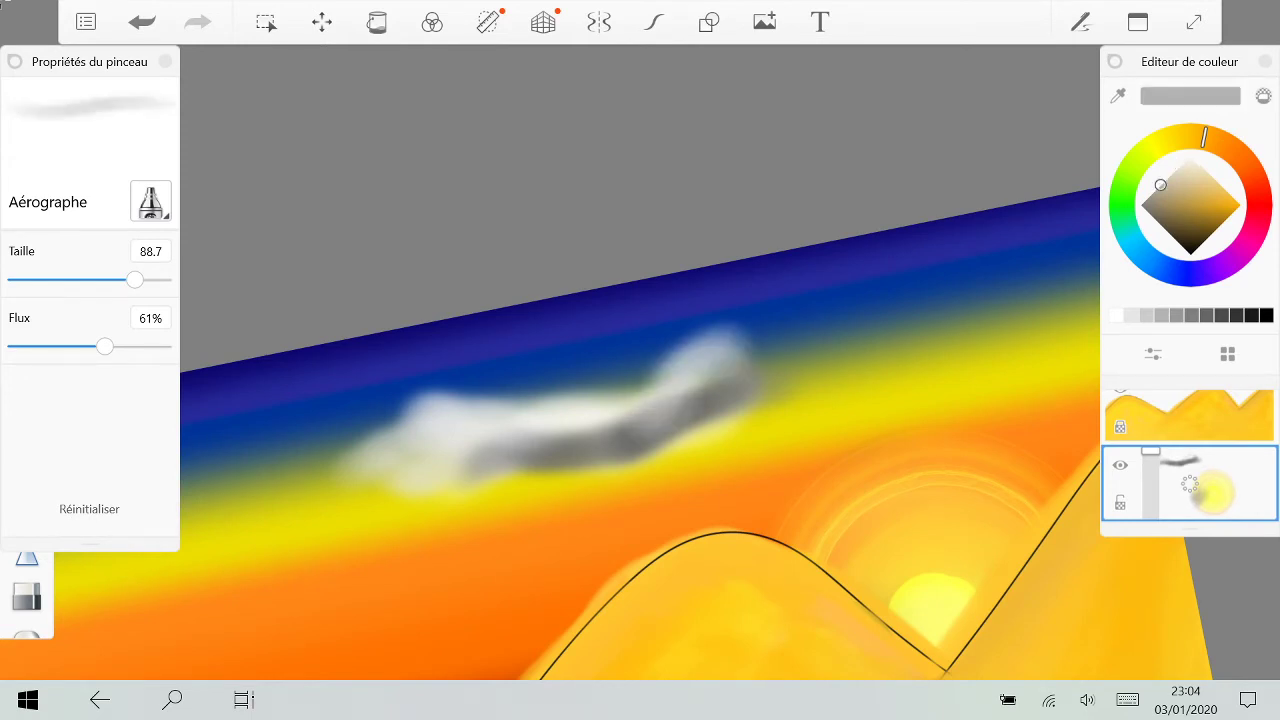
left_click_drag(515, 455, 640, 428)
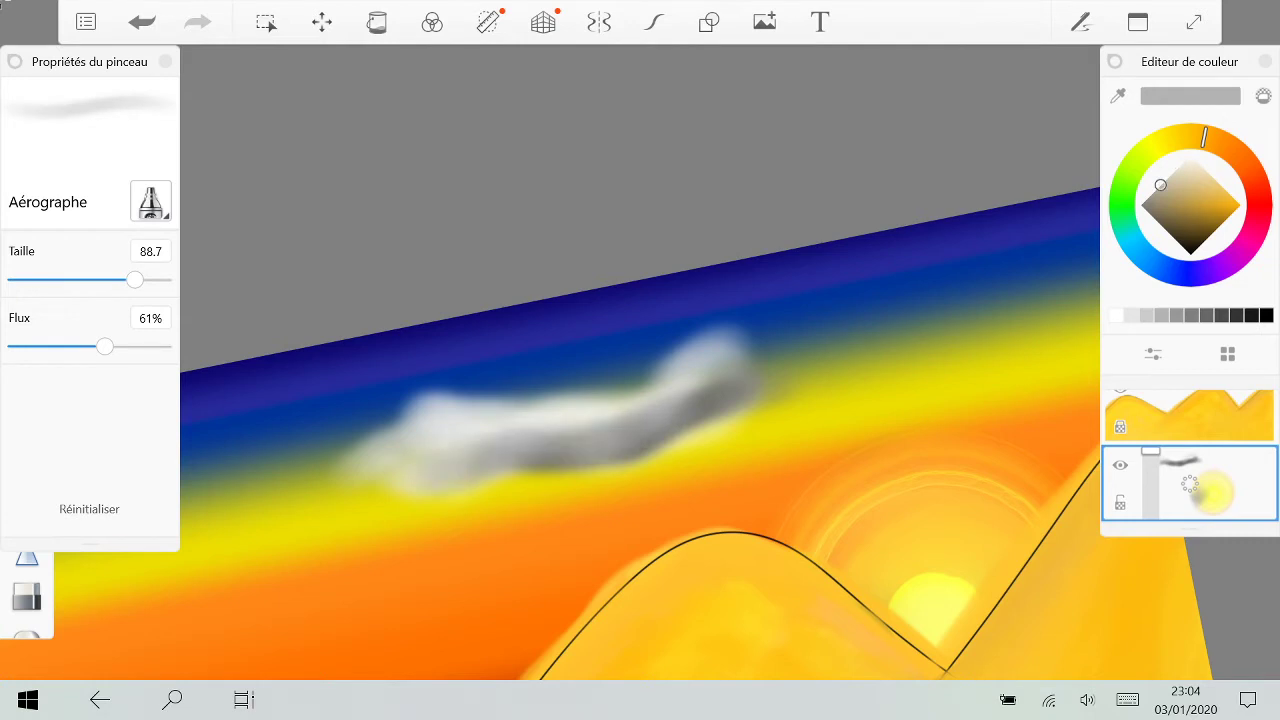
left_click_drag(742, 382, 740, 356)
left_click_drag(442, 475, 396, 472)
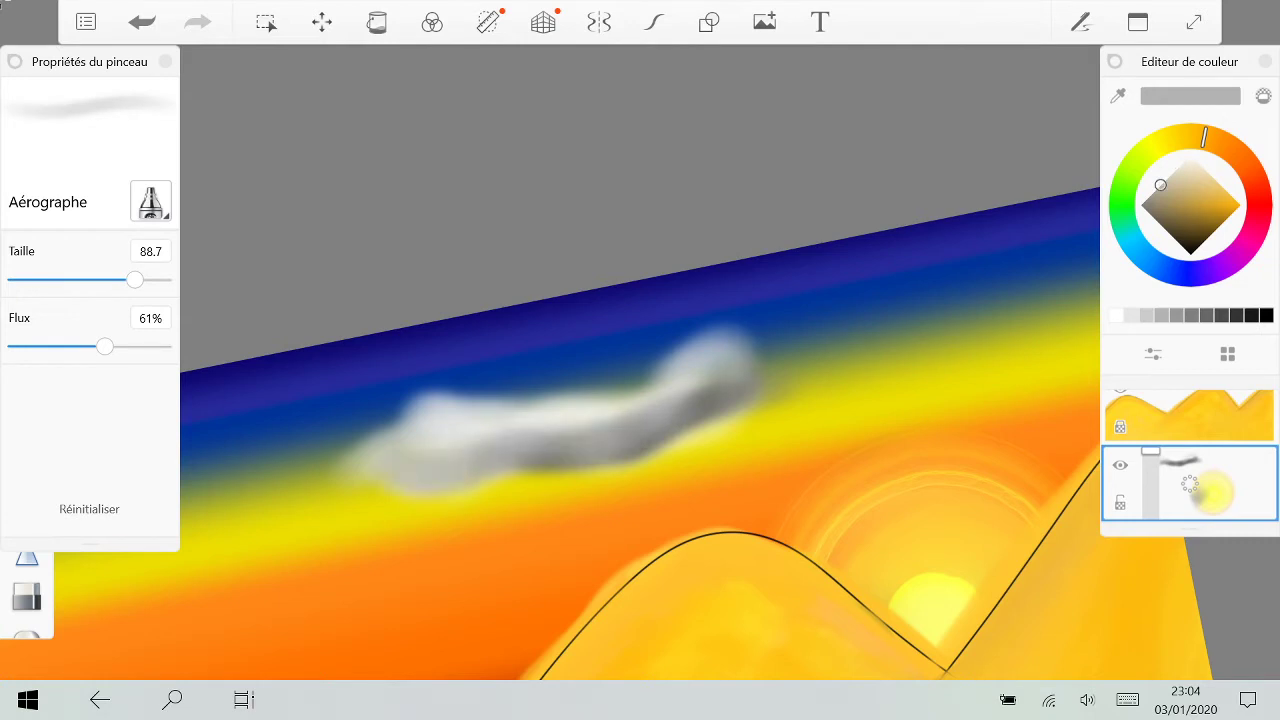
Step: Airbrush a thin light-medium grey tail from the cloud's right end and undo the last stroke
left_click_drag(745, 352, 860, 345)
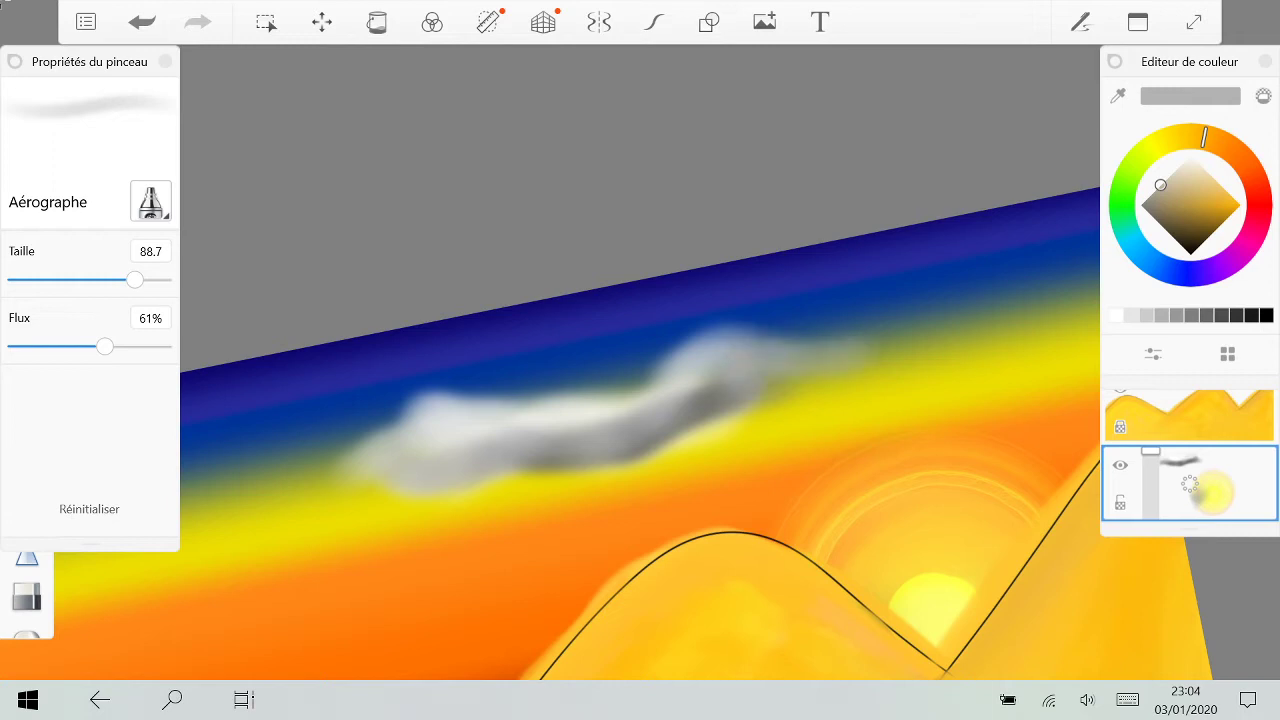
left_click_drag(738, 352, 885, 327)
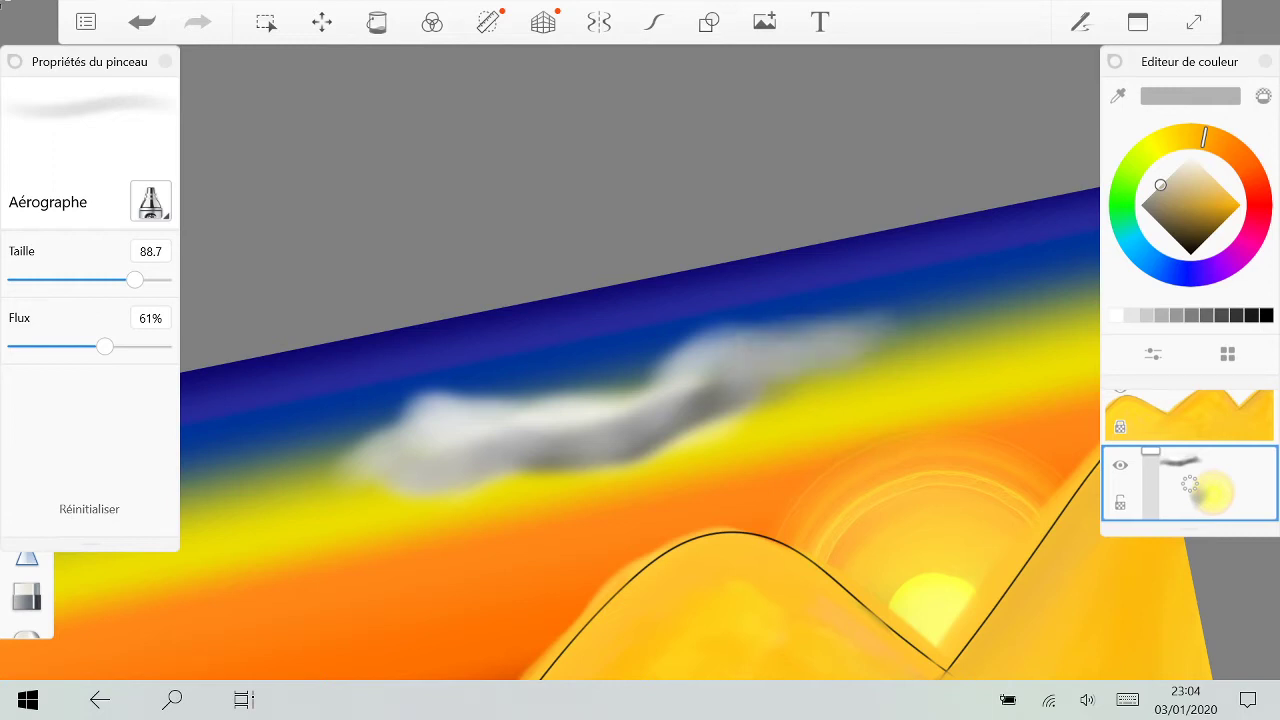
key("ctrl+z")
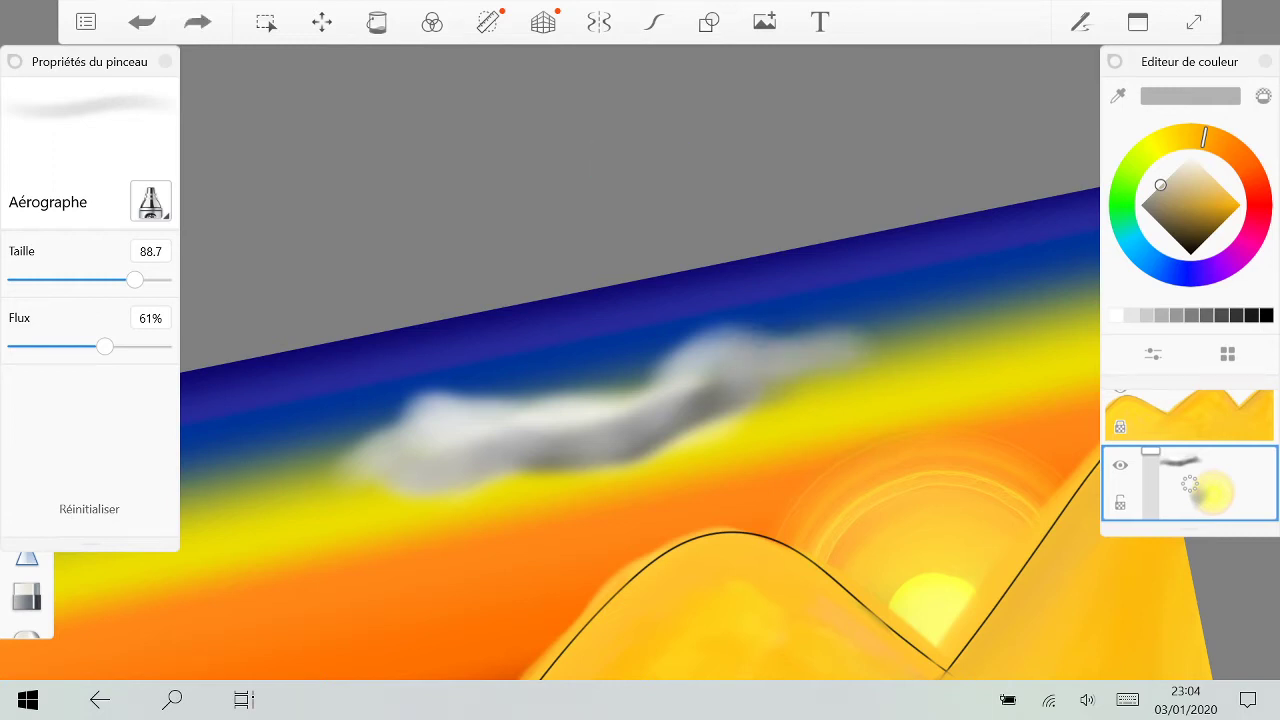
Step: Switch the colour to white and highlight the upper edge of the cloud's right half
left_click(1117, 315)
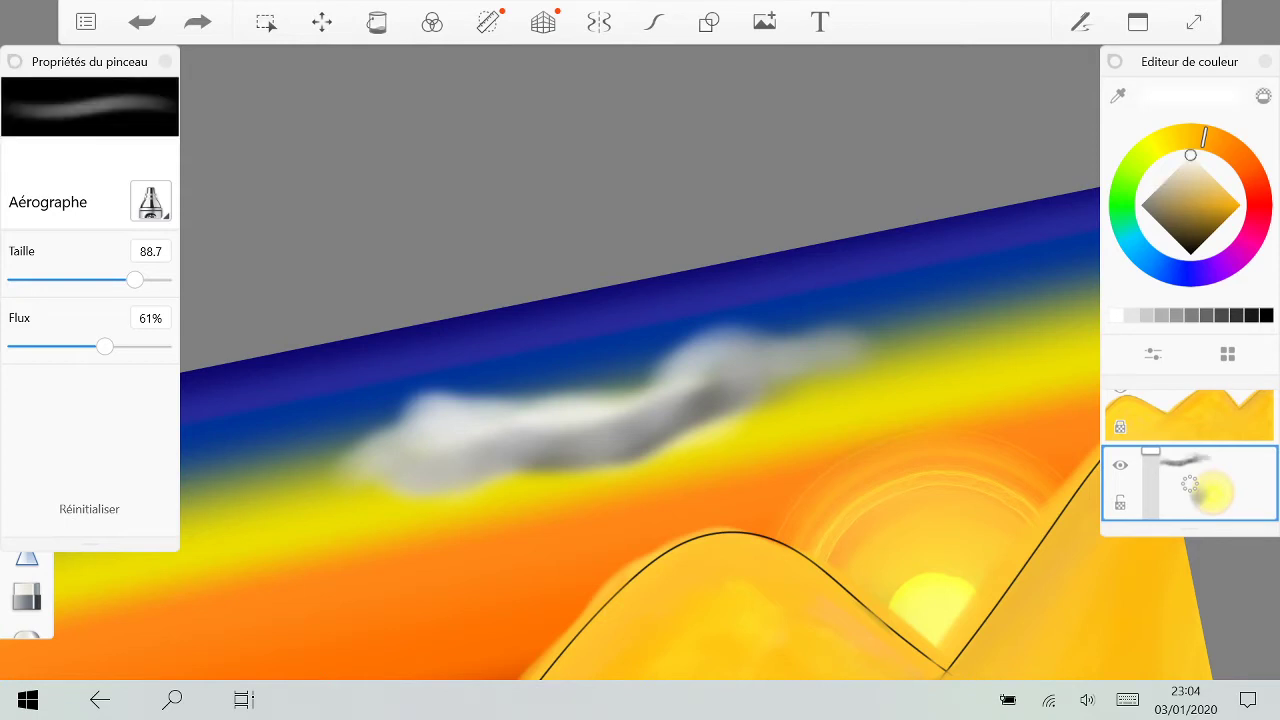
left_click_drag(612, 398, 780, 345)
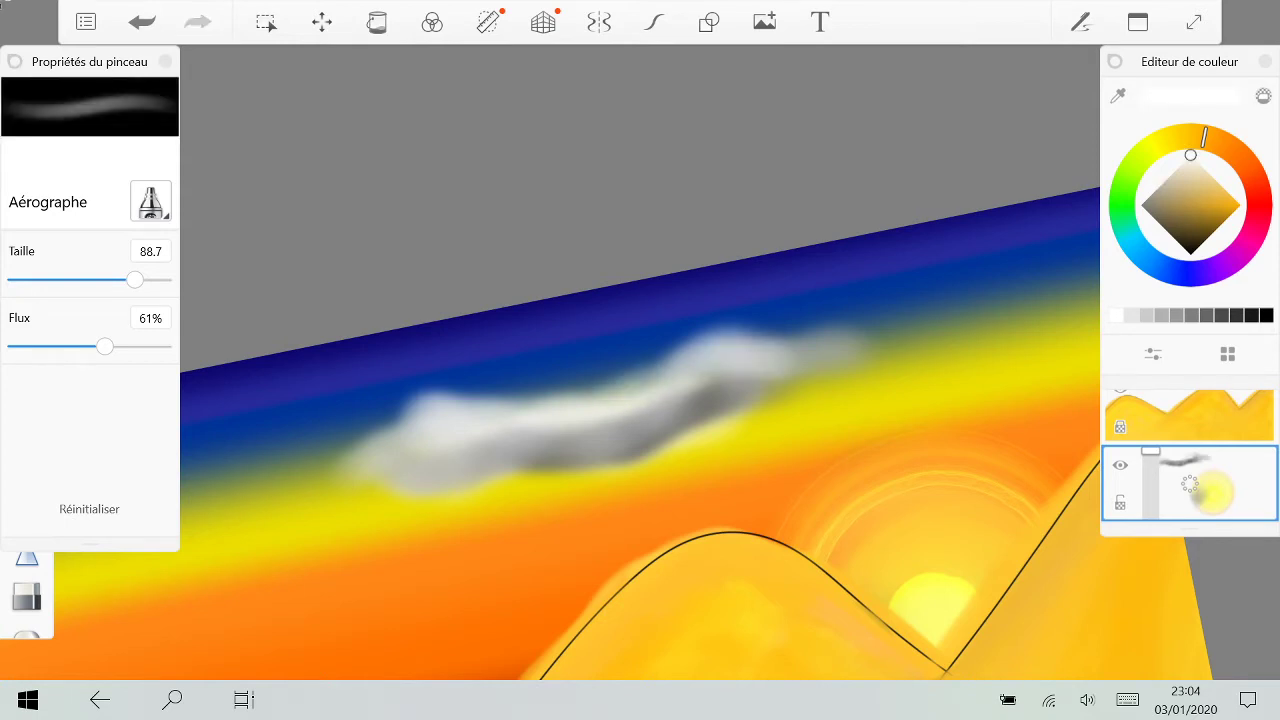
Step: Try a white dab on the upper edge at the middle of the cloud and undo it
left_click(650, 383)
key("ctrl+z")
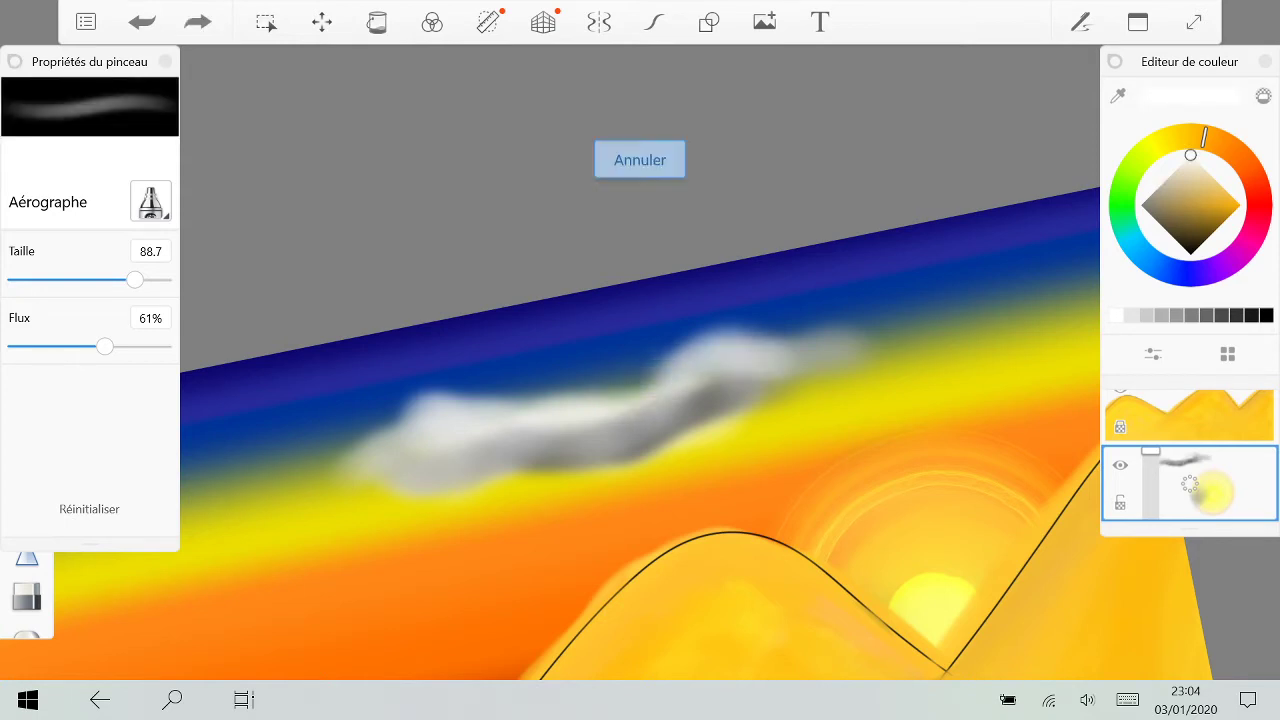
scroll(640, 400, "down", 3)
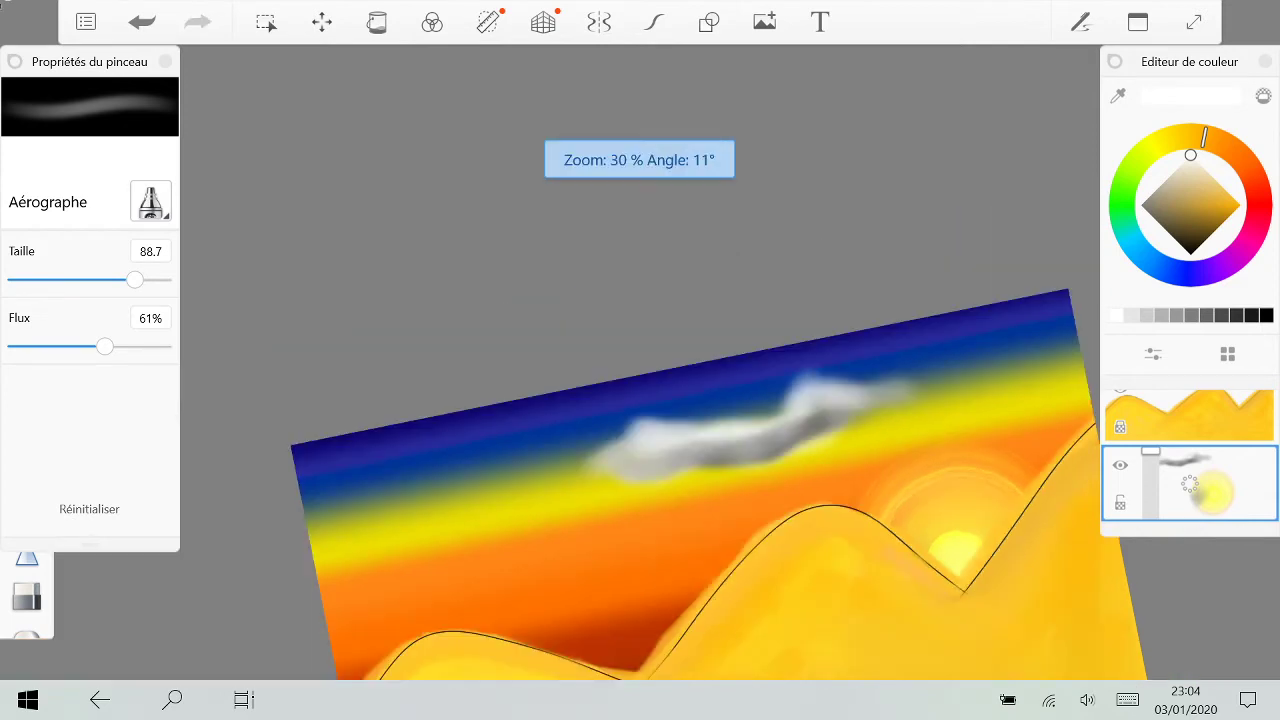
scroll(672, 536, "up", 3)
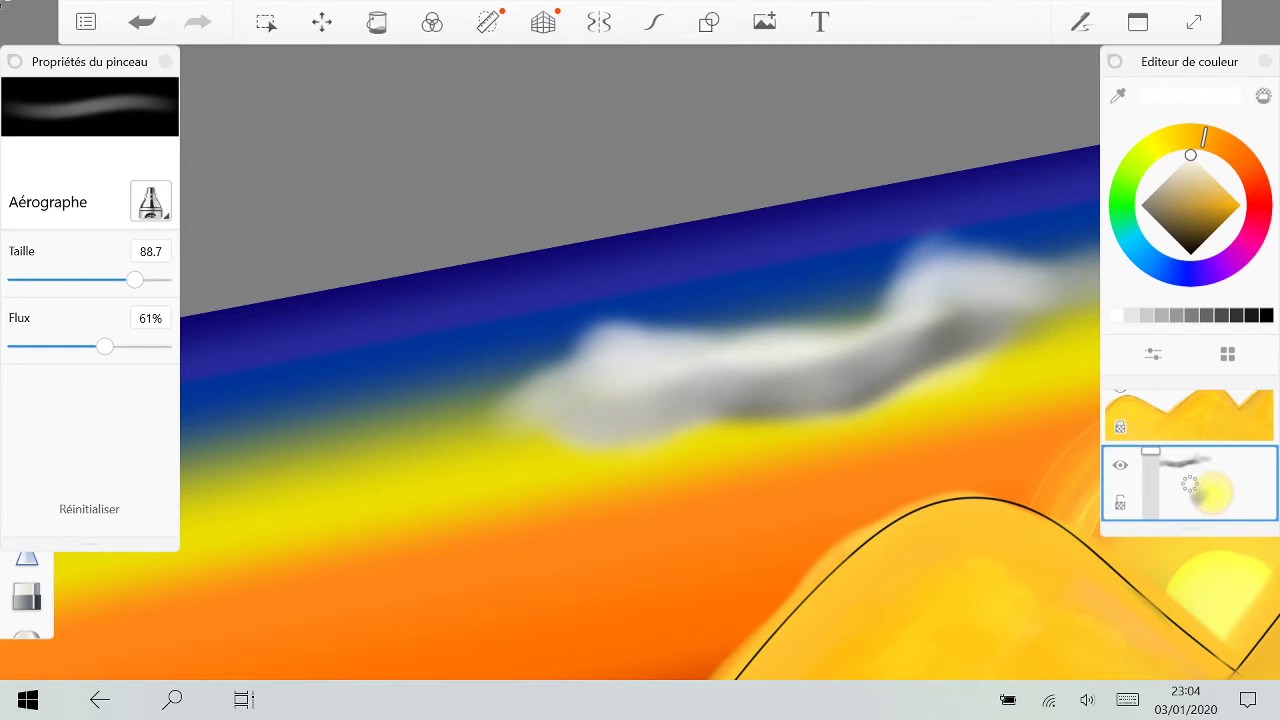
Step: Close the airbrush properties, switch to a fine pointed brush and set the colour to black
left_click(165, 62)
left_click(27, 243)
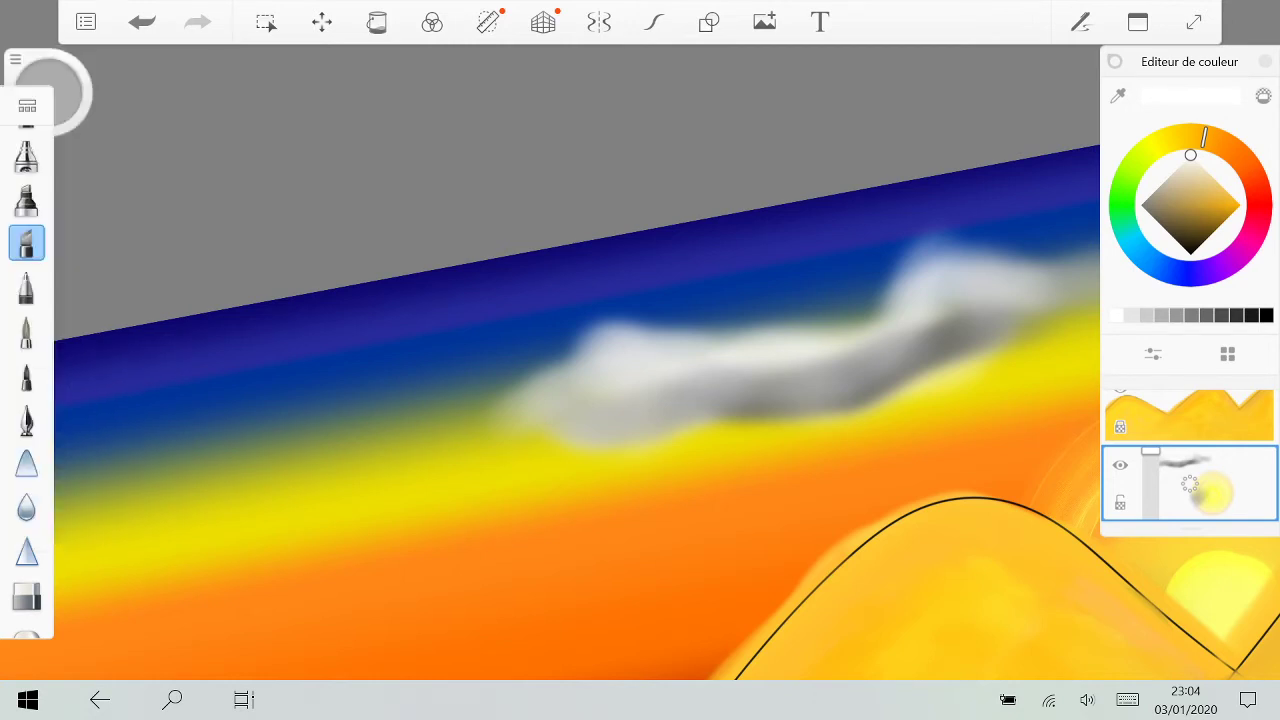
left_click(27, 331)
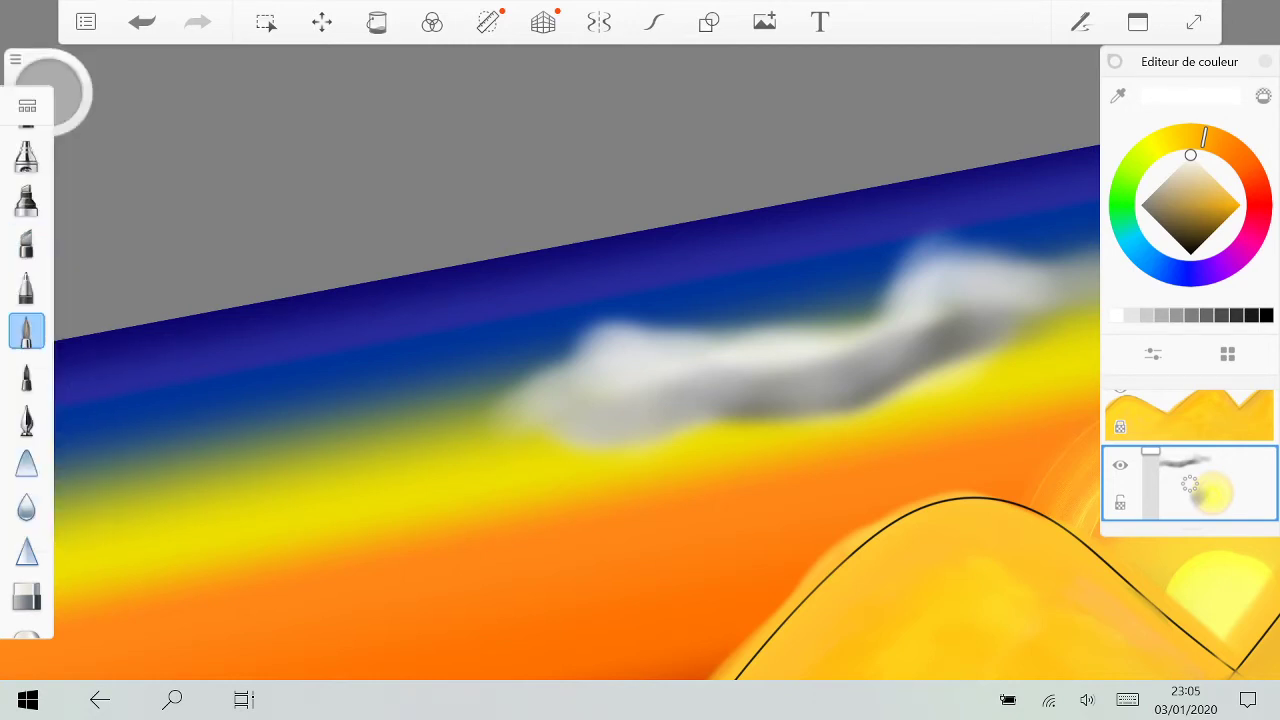
key("ctrl+z")
left_click(26, 375)
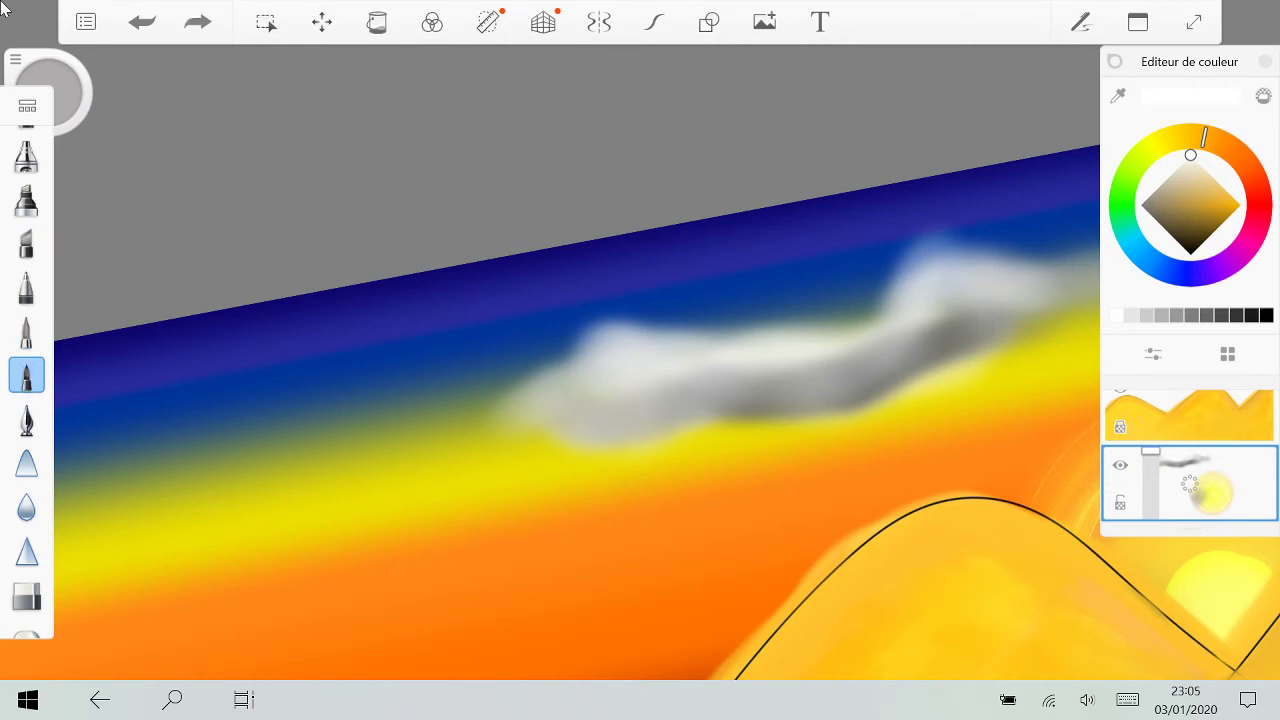
left_click(1267, 315)
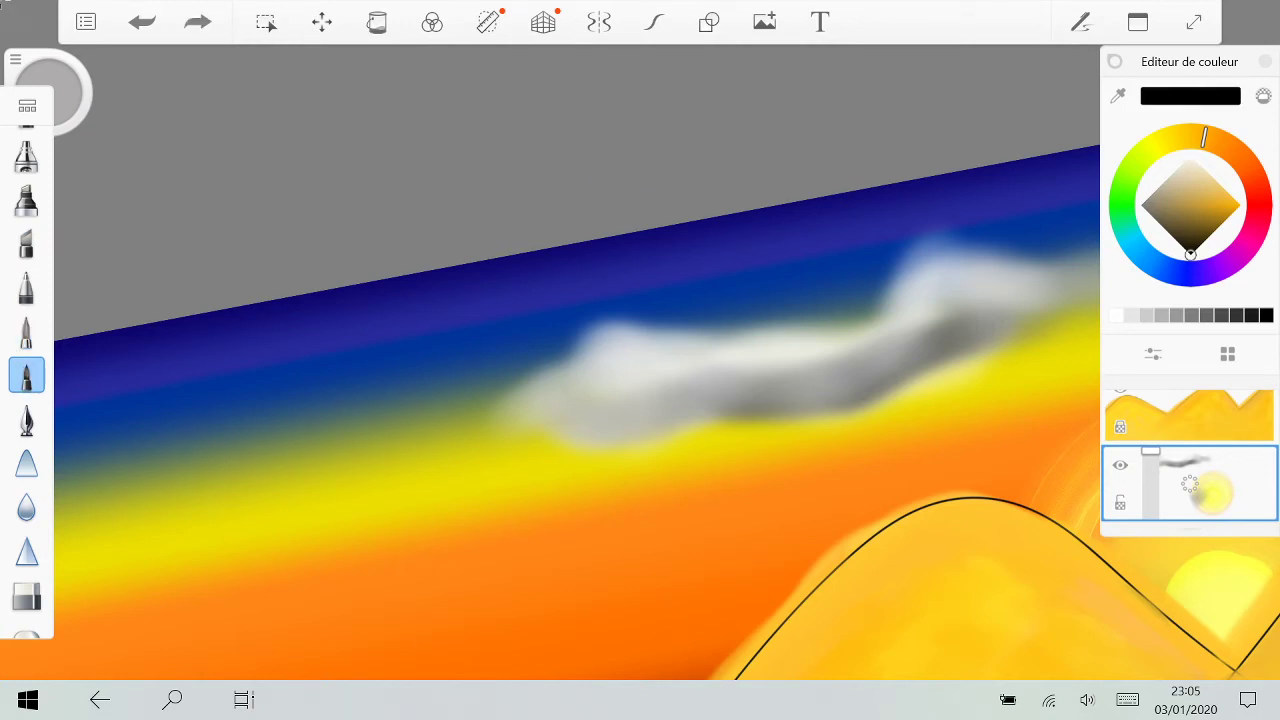
Step: Try to draw a small bird's head and wing in the orange sky beneath the cloud, then undo the strokes
scroll(640, 360, "up", 4)
key("ctrl+y")
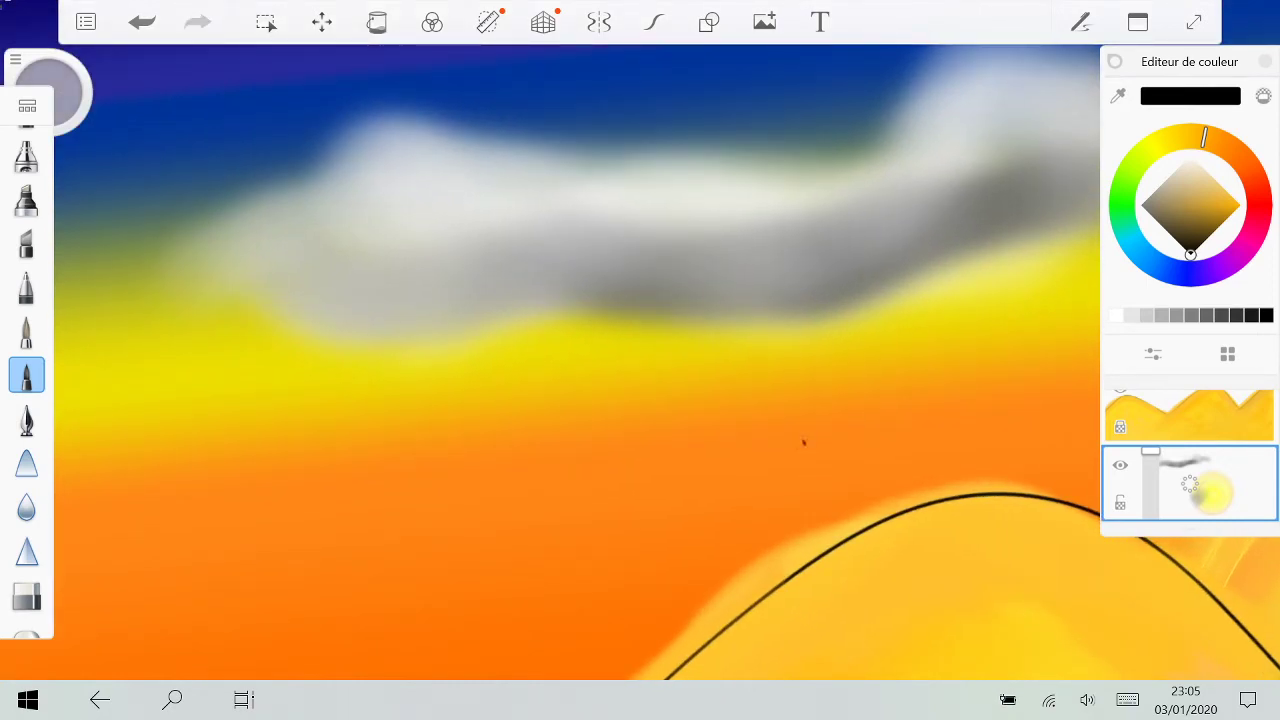
scroll(804, 442, "up", 4)
mouse_move(798, 409)
left_mouse_down()
mouse_move(810, 423)
mouse_move(858, 382)
mouse_move(948, 358)
left_mouse_up()
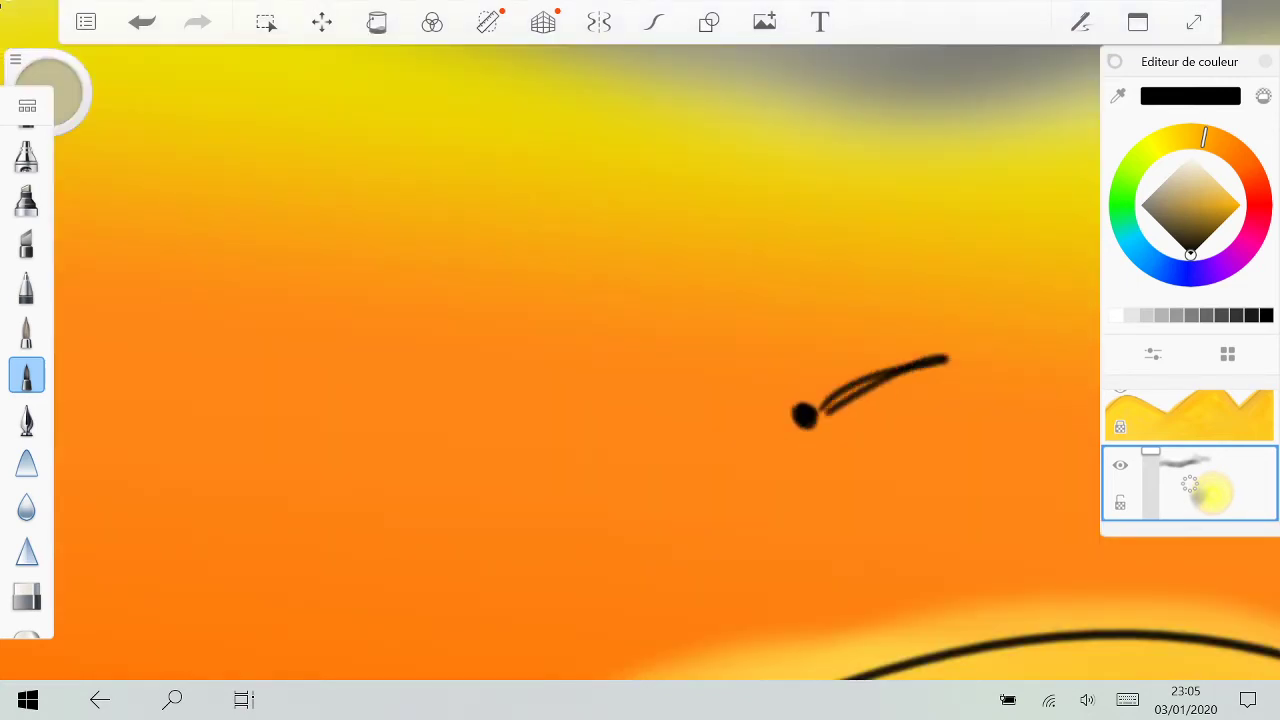
key("ctrl+z")
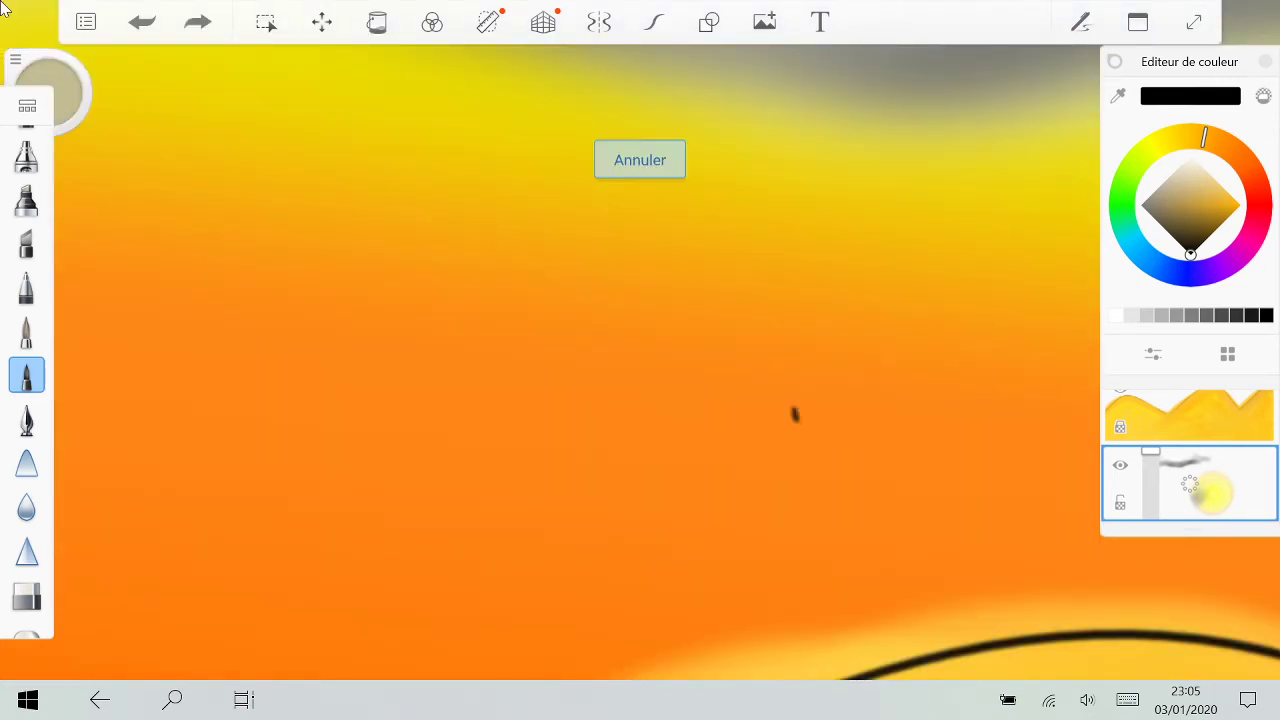
Step: Try a V-shaped bird with two curved wings and a short body beneath the cloud, then undo its strokes
left_click_drag(735, 381, 890, 364)
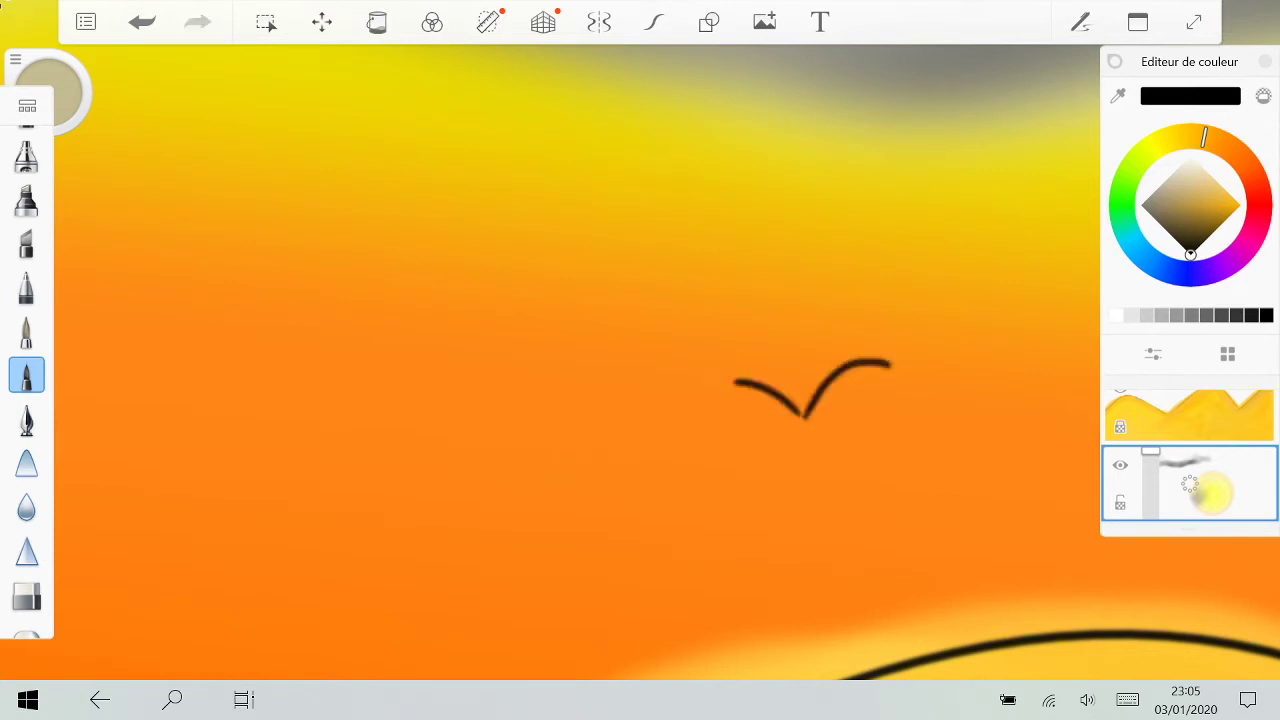
left_click_drag(804, 412, 795, 428)
scroll(640, 360, "down", 10)
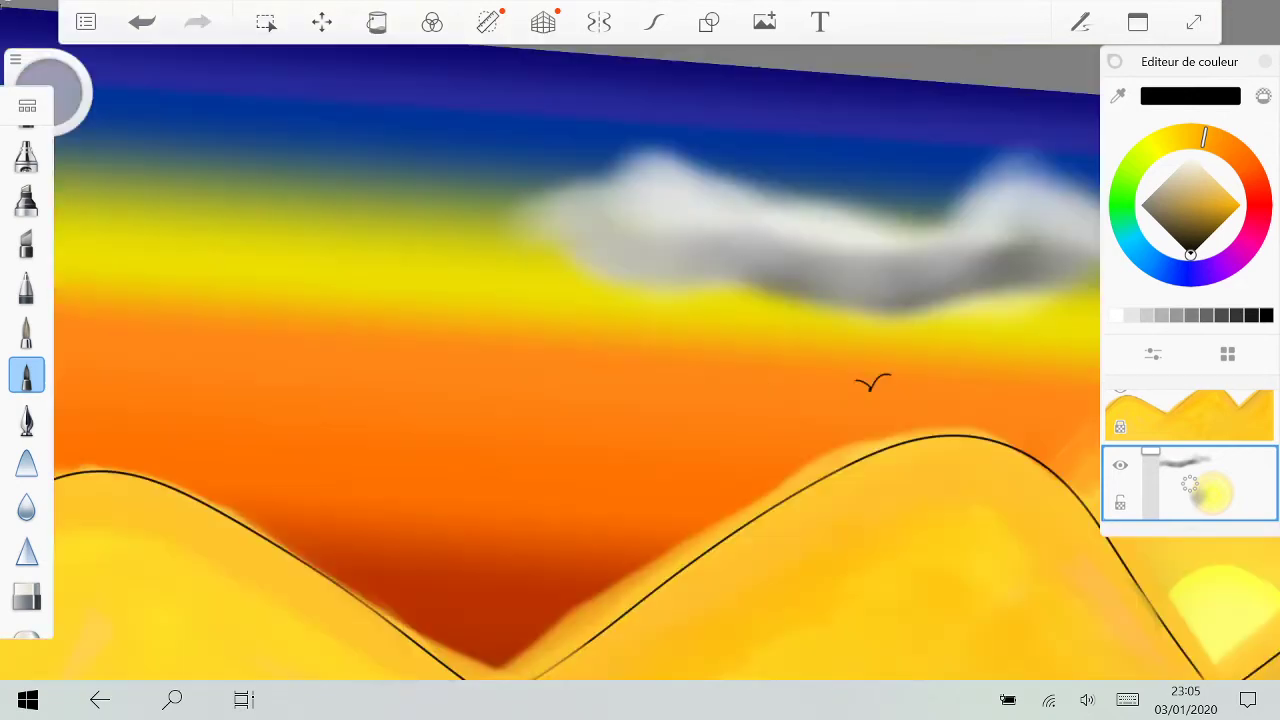
key("ctrl+z")
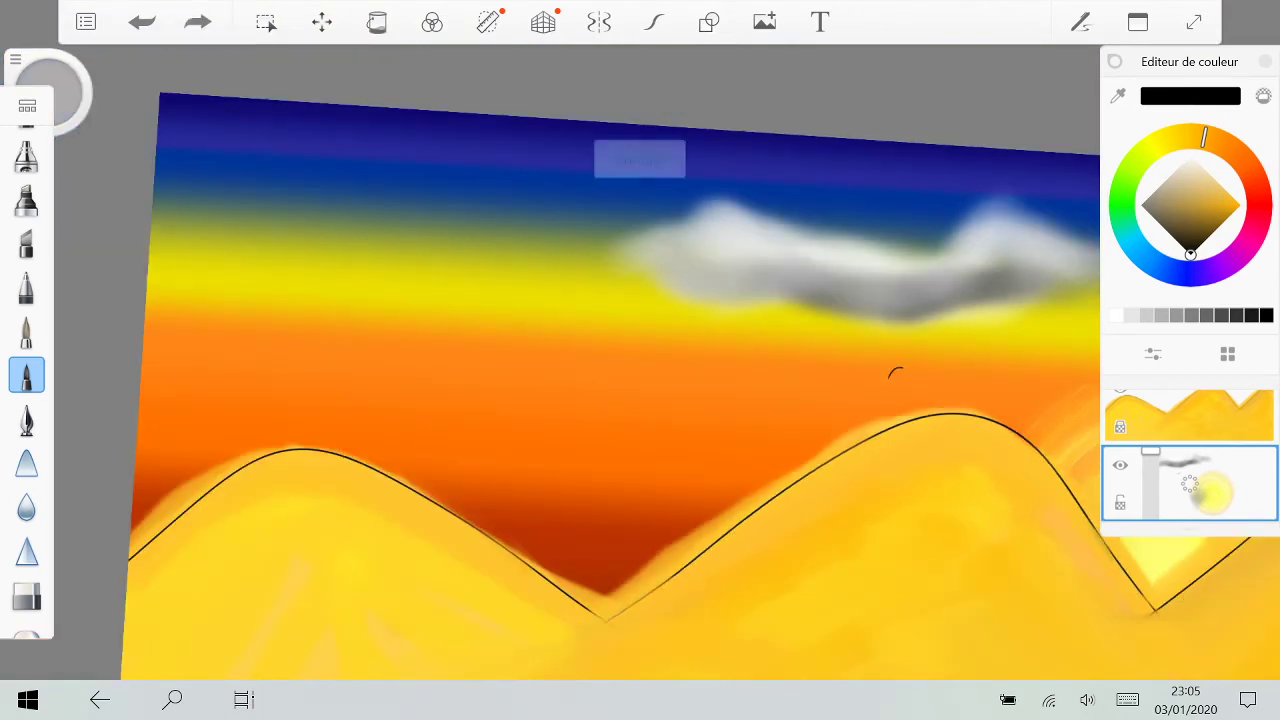
scroll(640, 360, "down", 1)
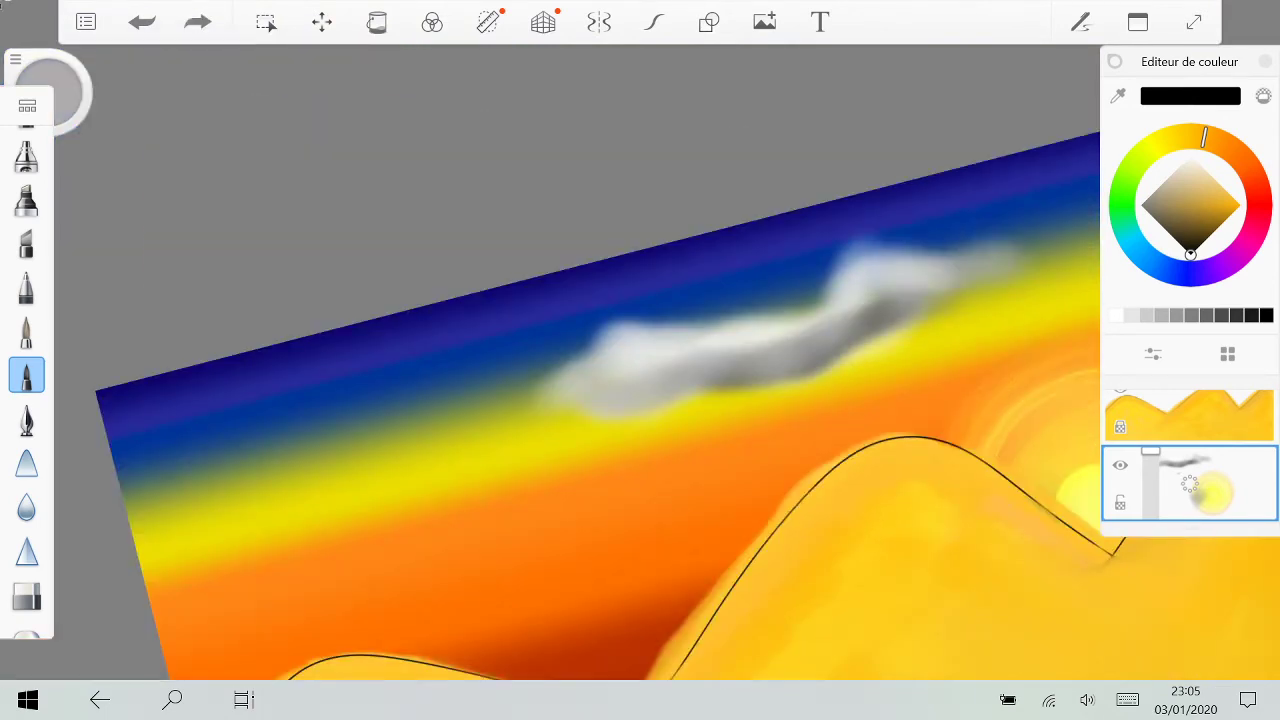
scroll(640, 360, "down", 5)
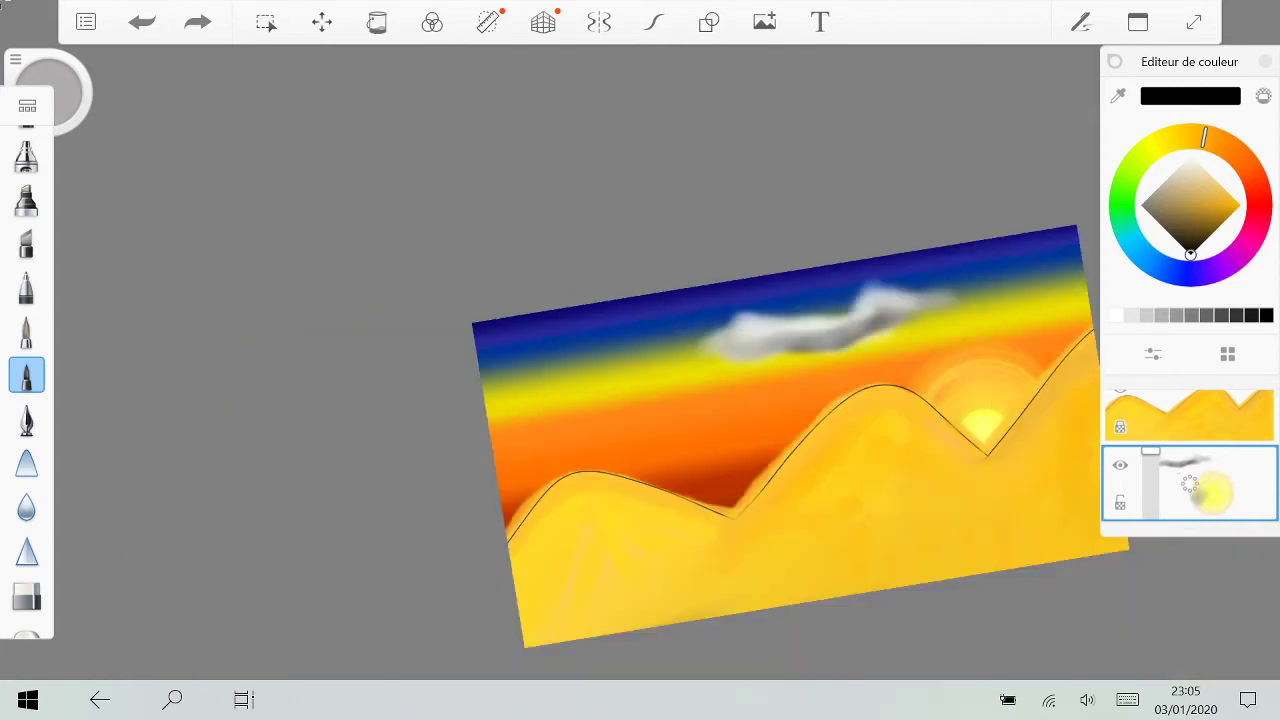
Step: Try a larger bird outline with two separate arched wings above the central hill, then undo all its strokes
scroll(640, 360, "up", 6)
scroll(640, 360, "up", 5)
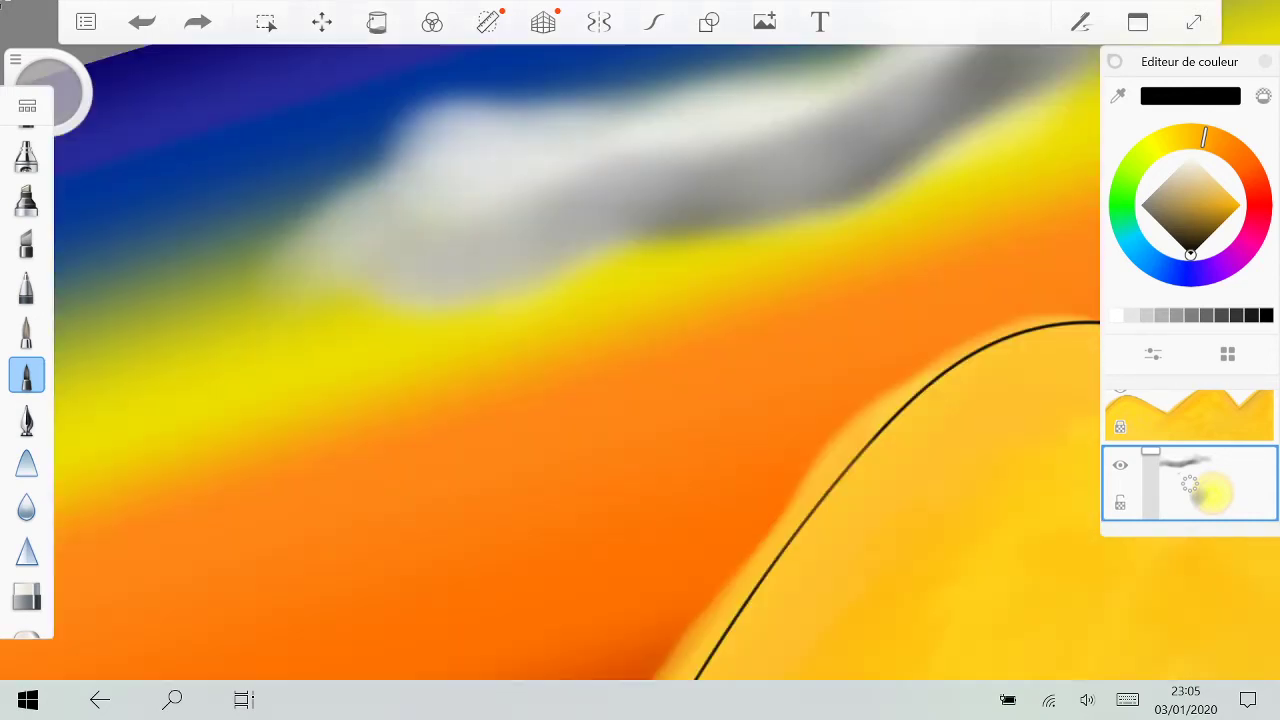
left_click_drag(684, 401, 797, 312)
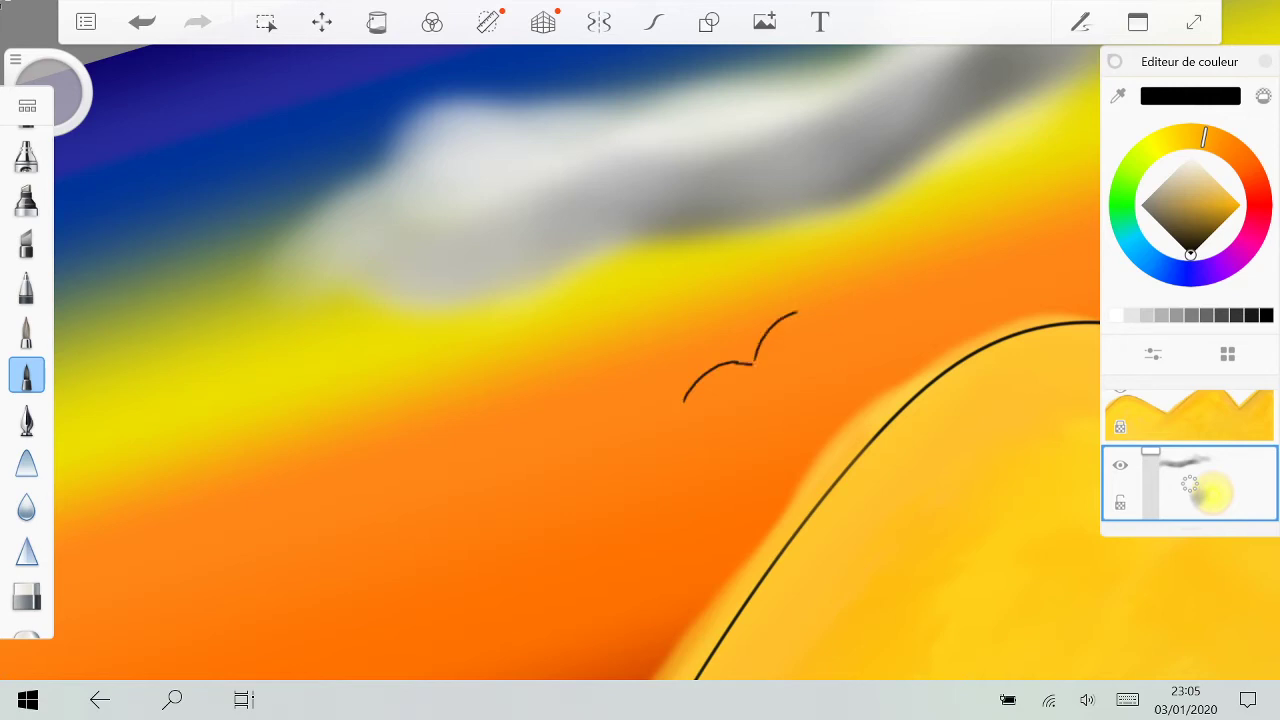
left_click_drag(746, 367, 833, 316)
key("ctrl+z")
scroll(784, 402, "up", 5)
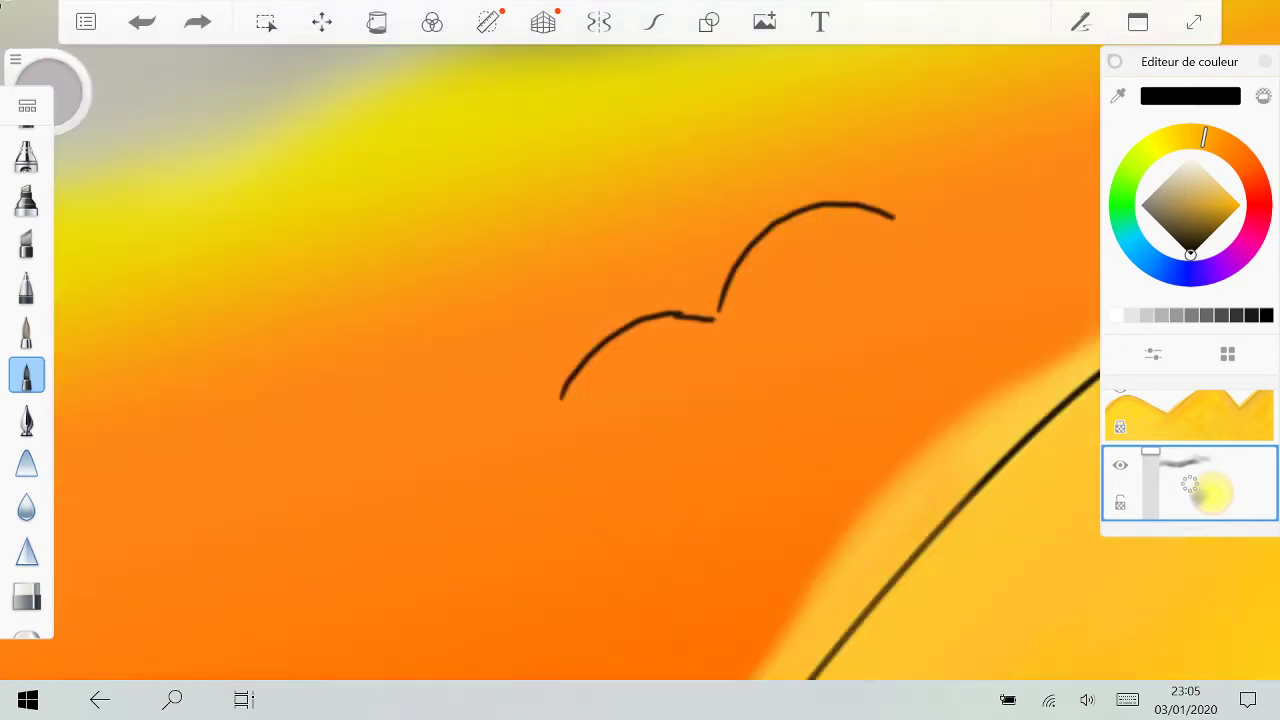
key("ctrl+z")
key("ctrl+z")
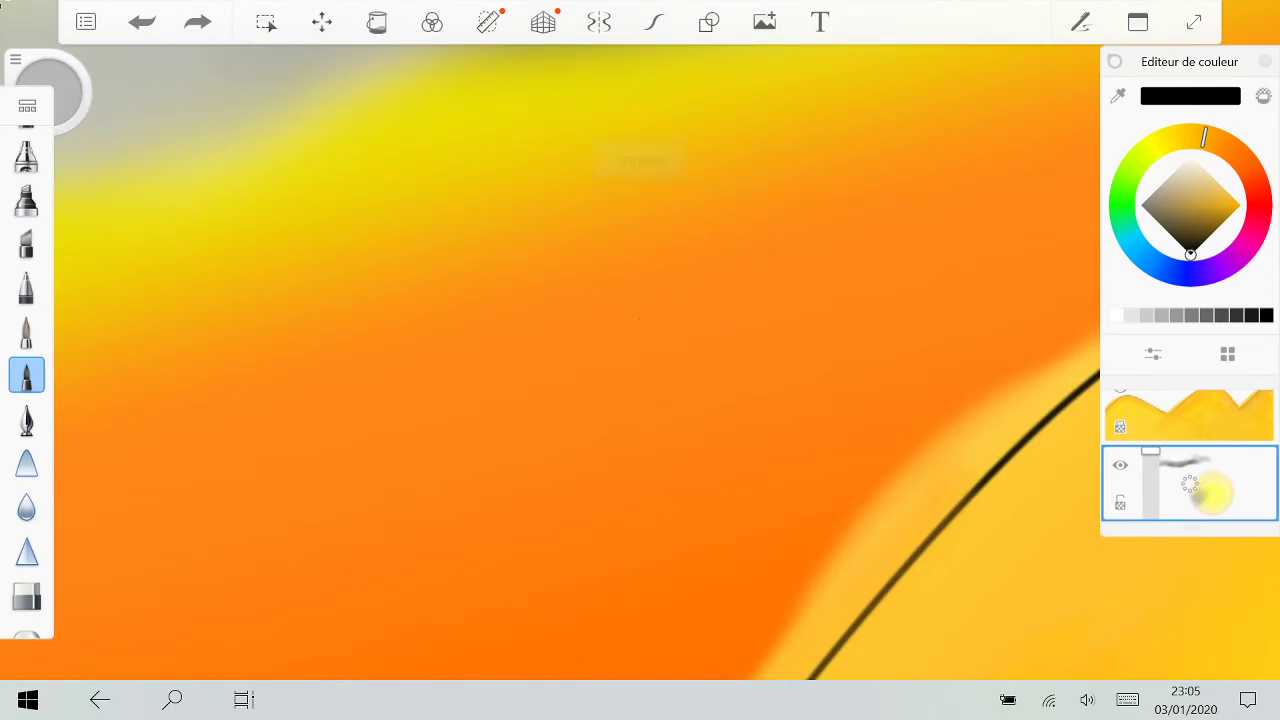
Step: Draw a tiny black bird with two arched wings and a small looped body in the orange sky beneath the cloud
scroll(577, 362, "up", 5)
mouse_move(888, 314)
left_mouse_down()
mouse_move(680, 357)
mouse_move(557, 306)
mouse_move(490, 334)
left_mouse_up()
left_click_drag(678, 356, 684, 388)
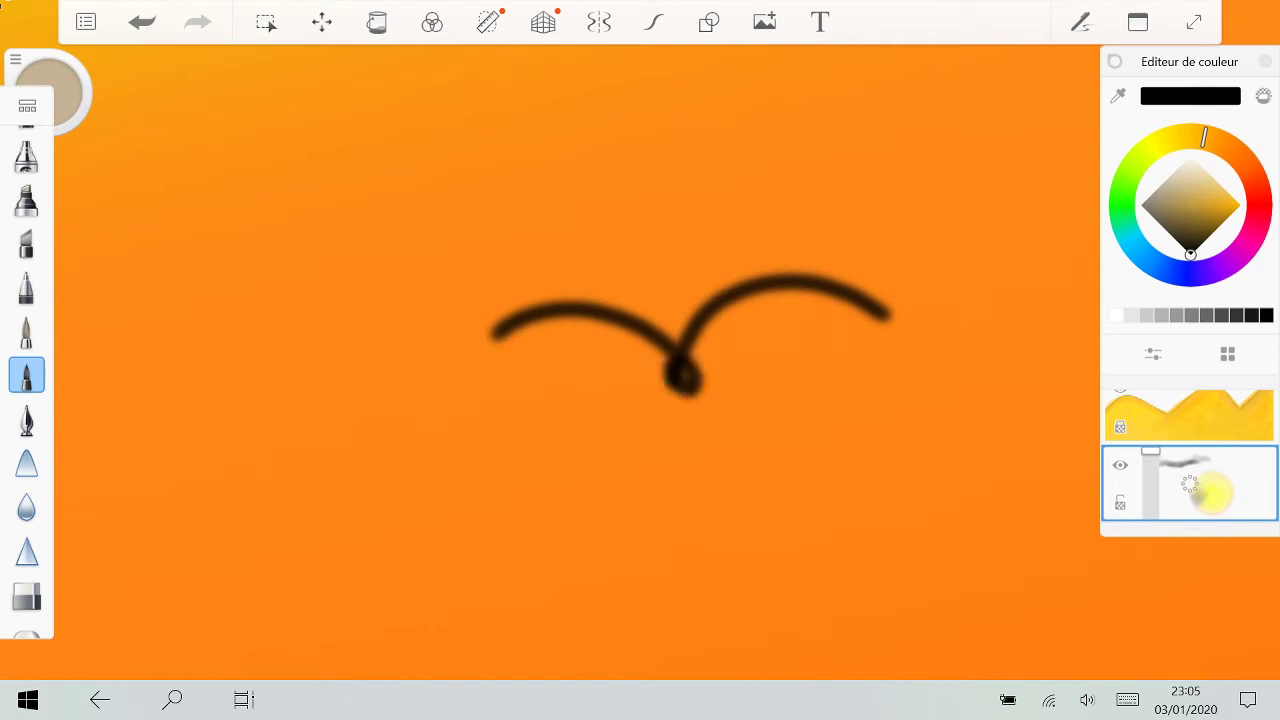
scroll(640, 360, "down", 10)
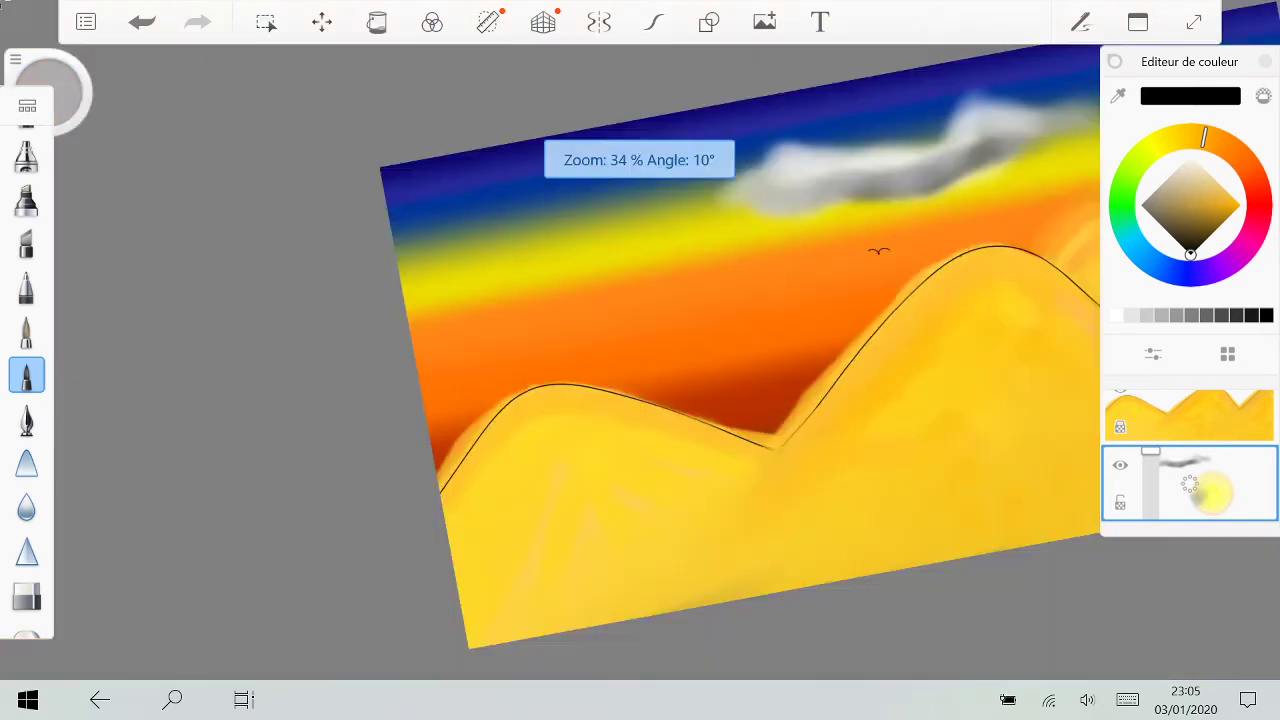
scroll(785, 275, "up", 1)
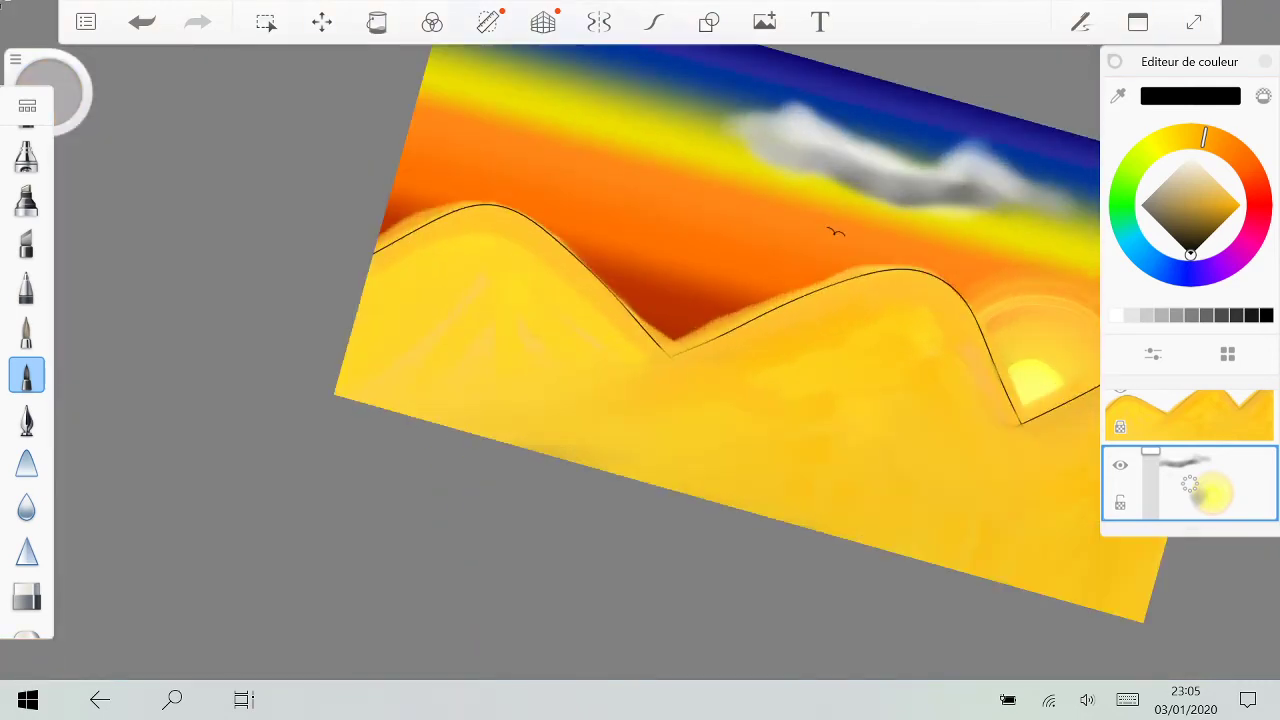
scroll(935, 335, "down", 3)
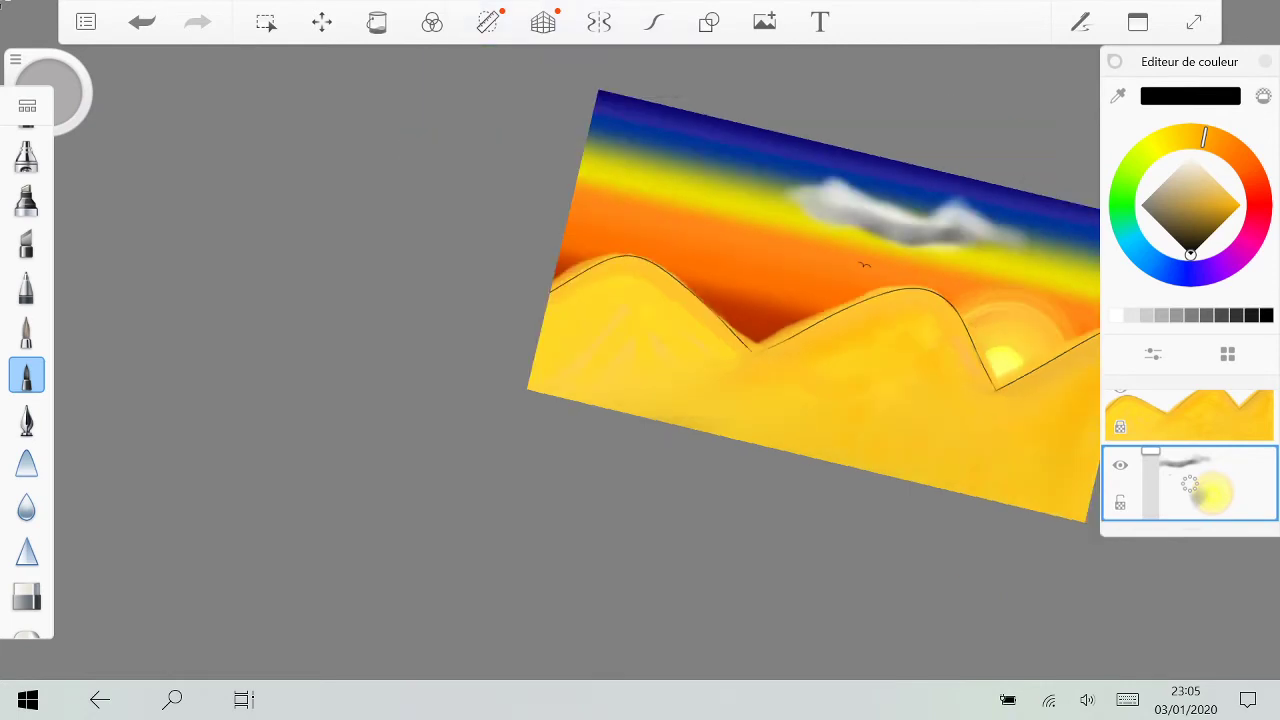
scroll(813, 306, "down", 3)
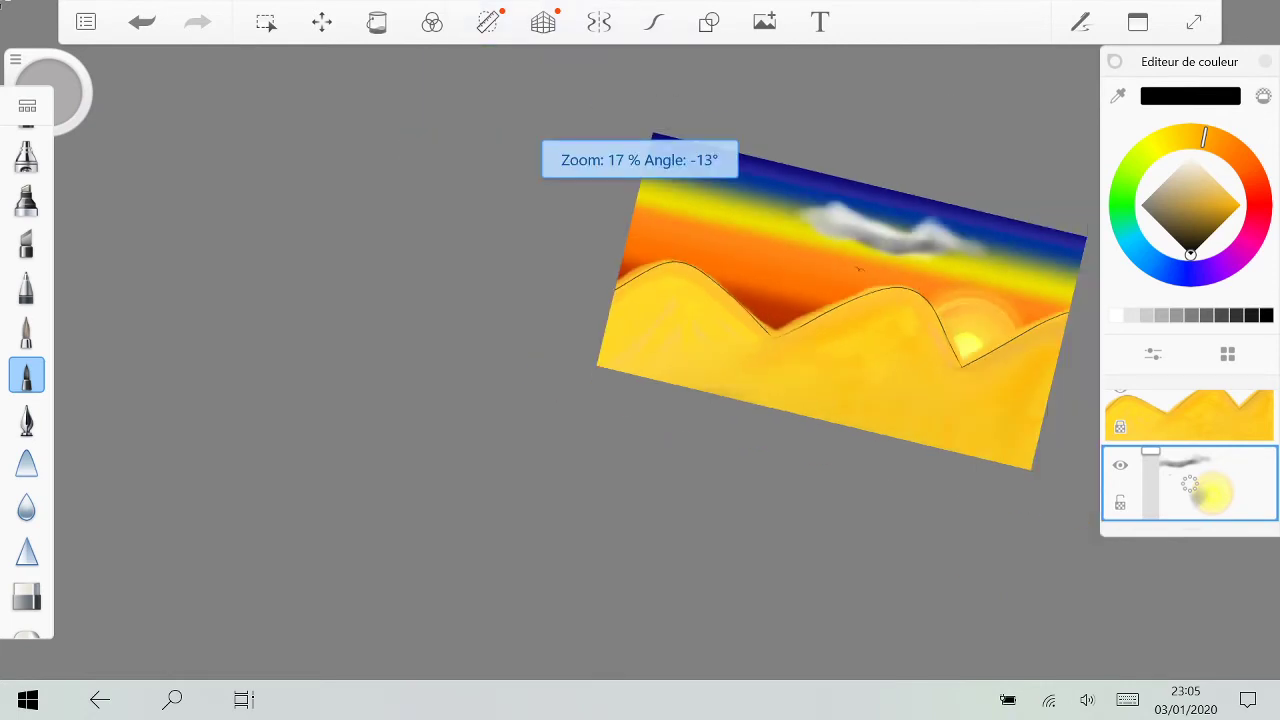
scroll(850, 320, "down", 1)
Step: Switch back to the airbrush and set the colour to white
scroll(773, 307, "up", 5)
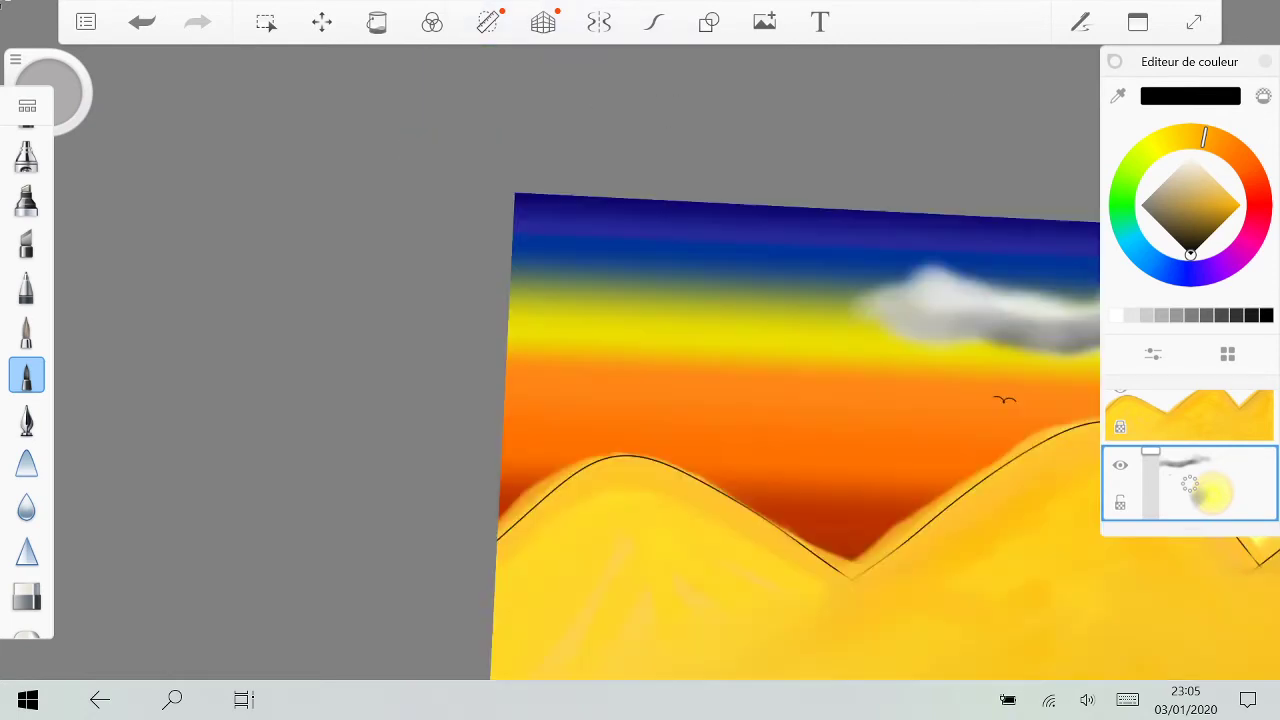
left_click(26, 156)
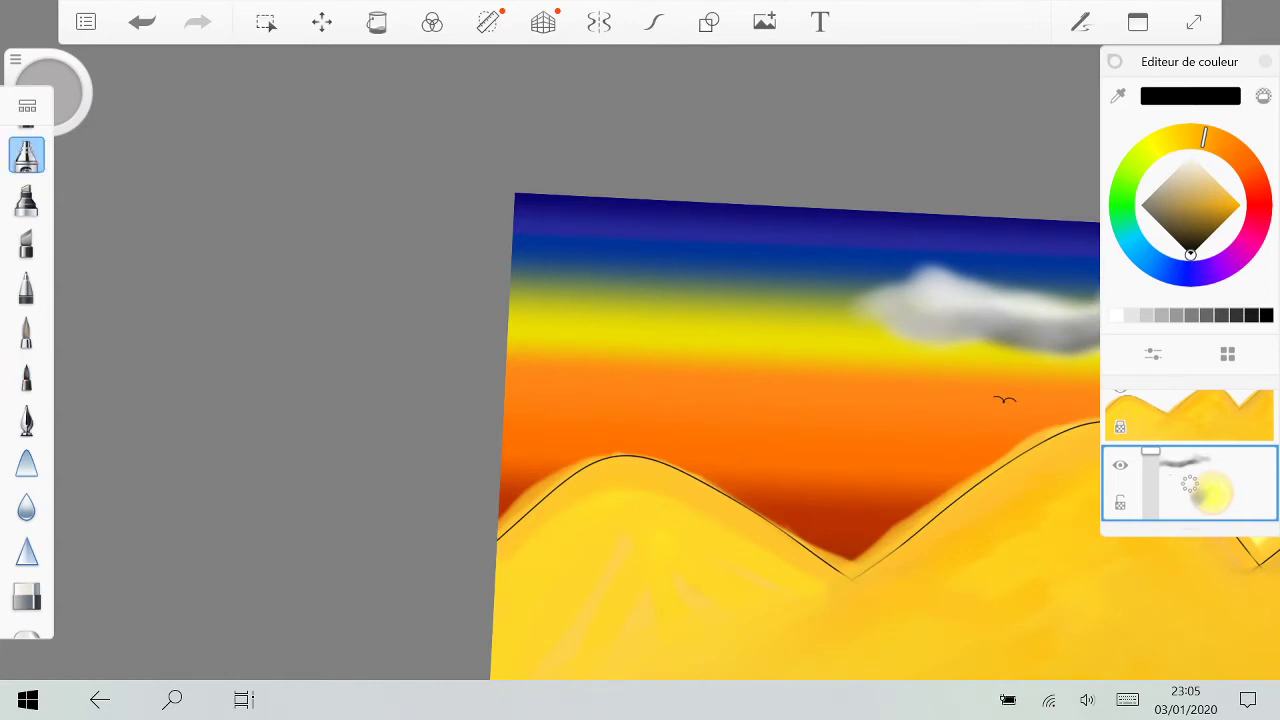
left_click(1206, 315)
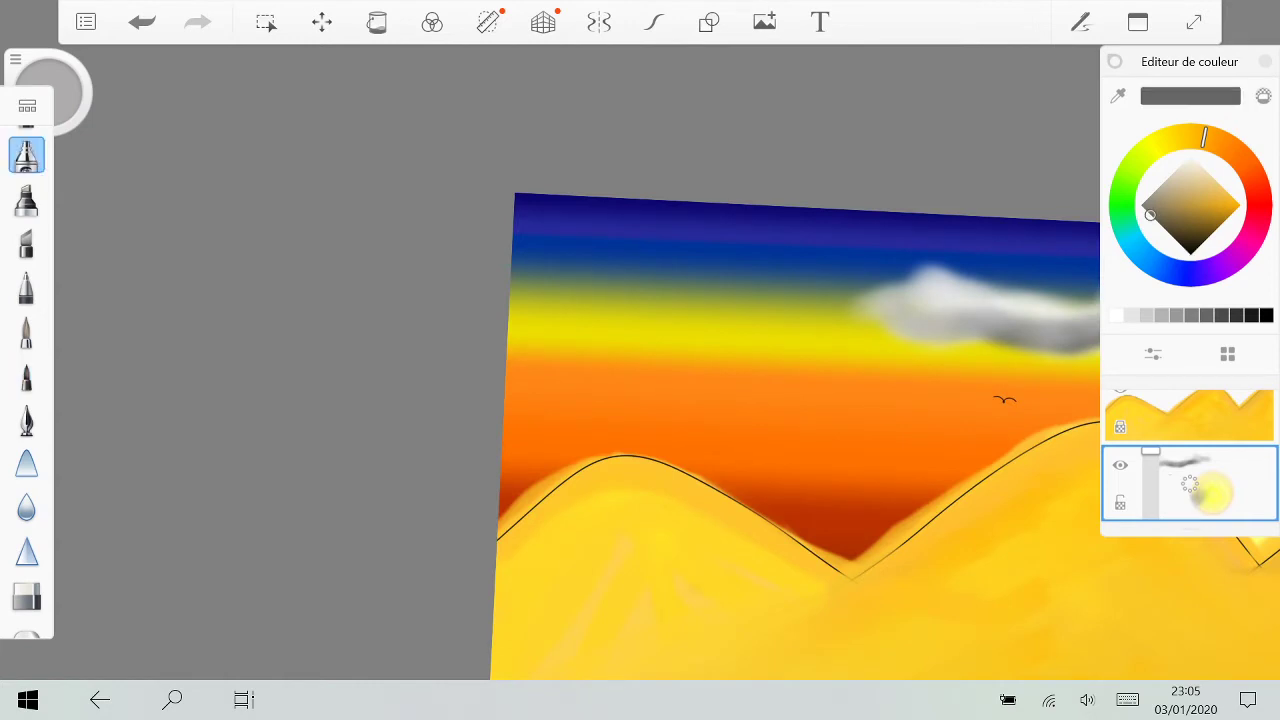
left_click(1191, 315)
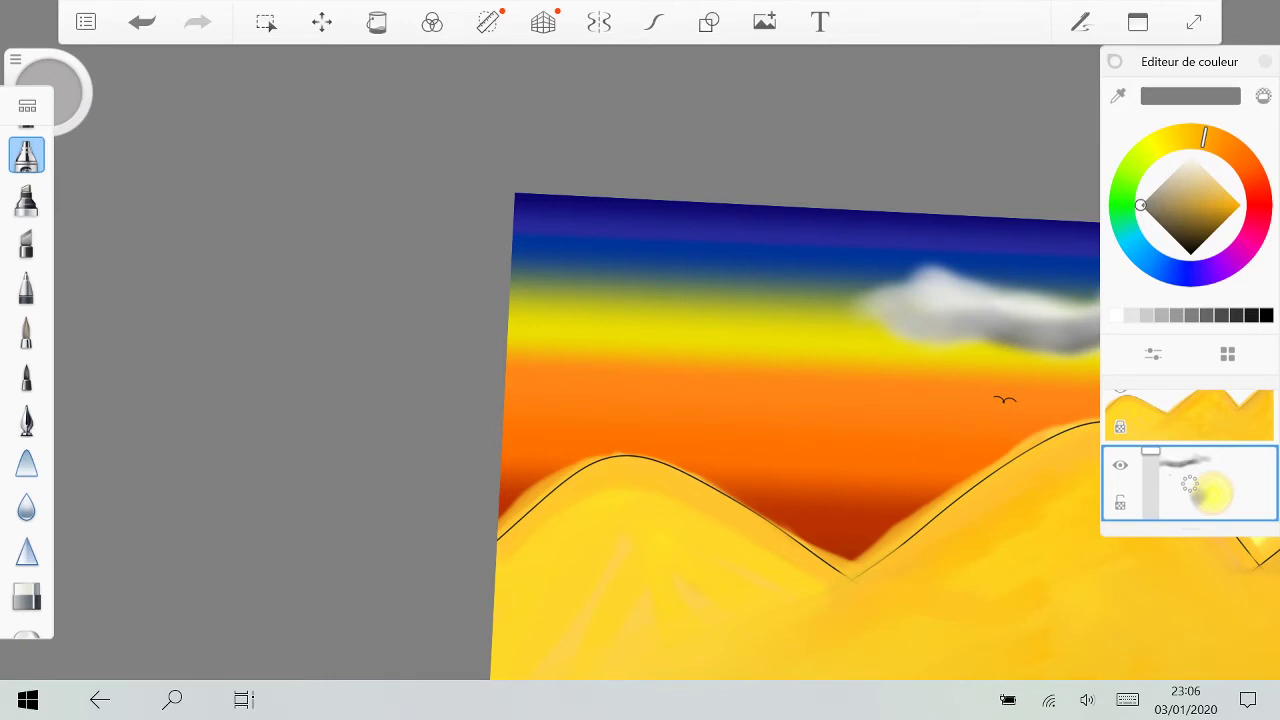
left_click(1251, 315)
left_click(1117, 315)
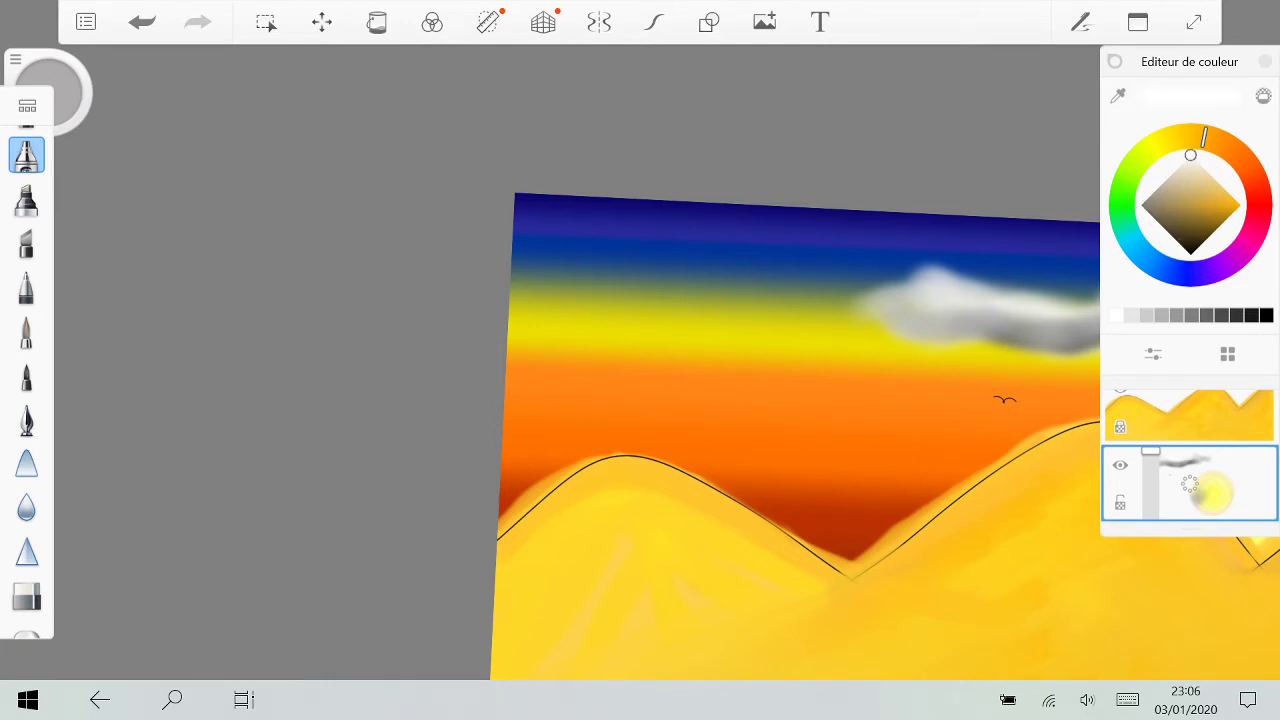
Step: Try an airbrushed white patch in the yellow band left of the cloud and undo it
left_click_drag(605, 322, 730, 322)
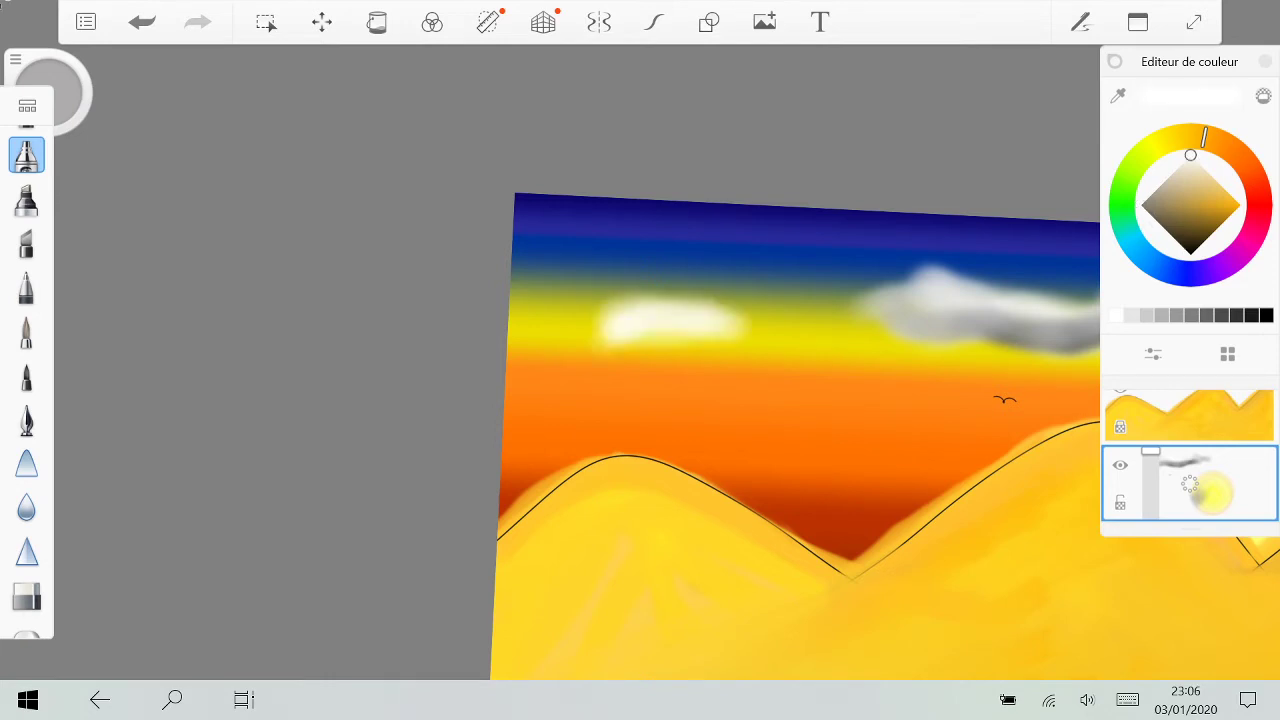
left_click_drag(560, 265, 615, 315)
left_click(142, 22)
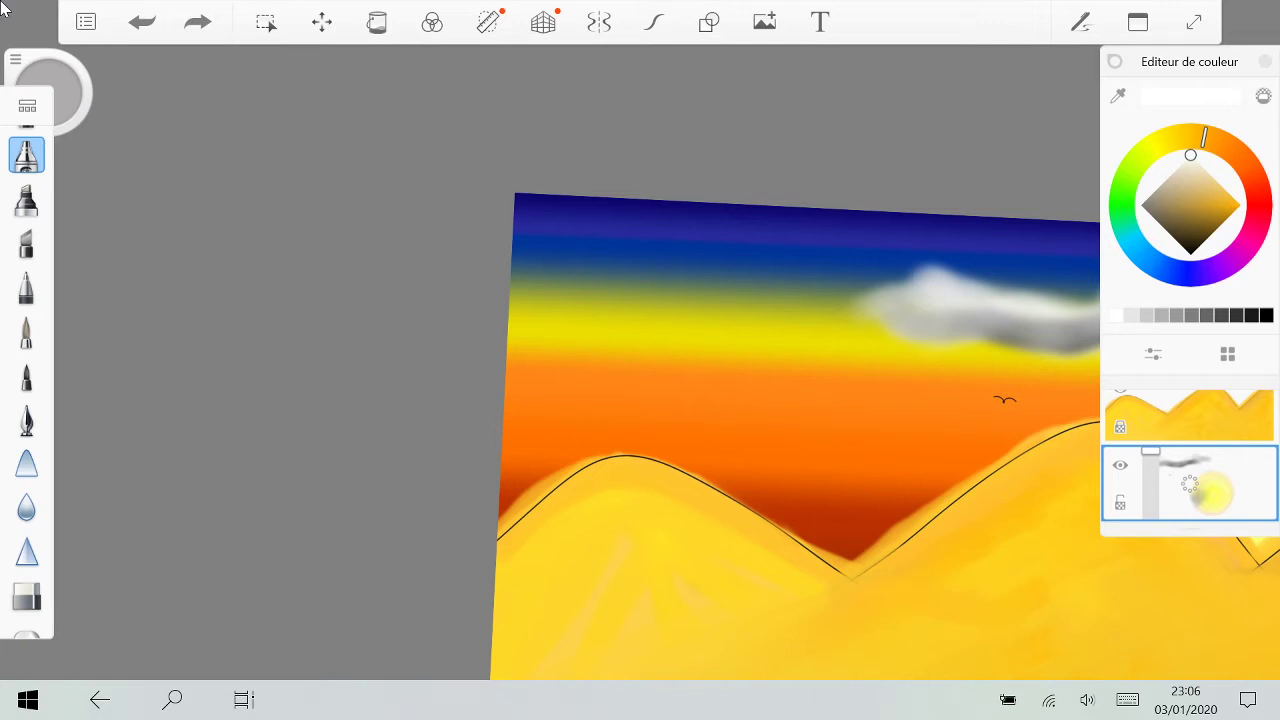
Step: Airbrush a smaller wispy white cloud with a thin right tail between the blue and yellow bands, left of the large cloud
left_click_drag(672, 268, 712, 272)
mouse_move(685, 270)
left_mouse_down()
mouse_move(734, 287)
mouse_move(716, 270)
left_mouse_up()
mouse_move(637, 263)
left_mouse_down()
mouse_move(728, 303)
mouse_move(845, 272)
left_mouse_up()
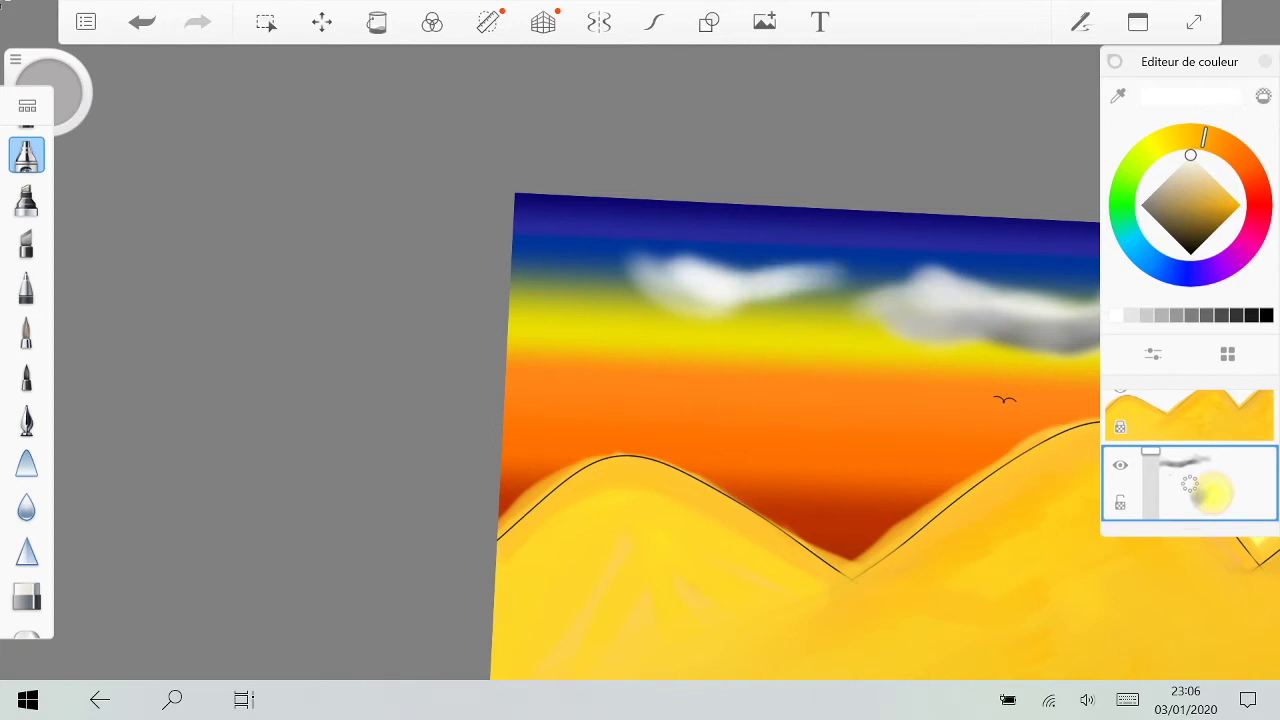
Step: Pick a medium grey and lightly shade the underside of the small left cloud
left_click(1161, 315)
left_click(1191, 315)
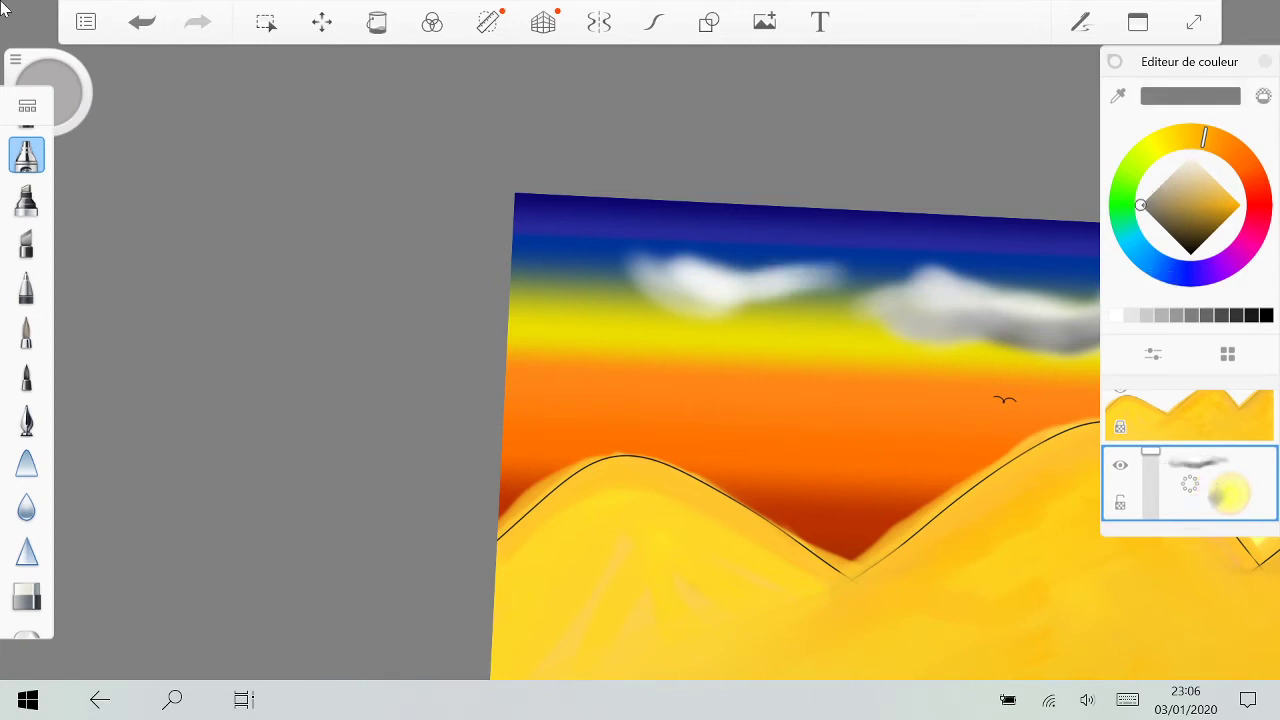
left_click_drag(690, 304, 774, 291)
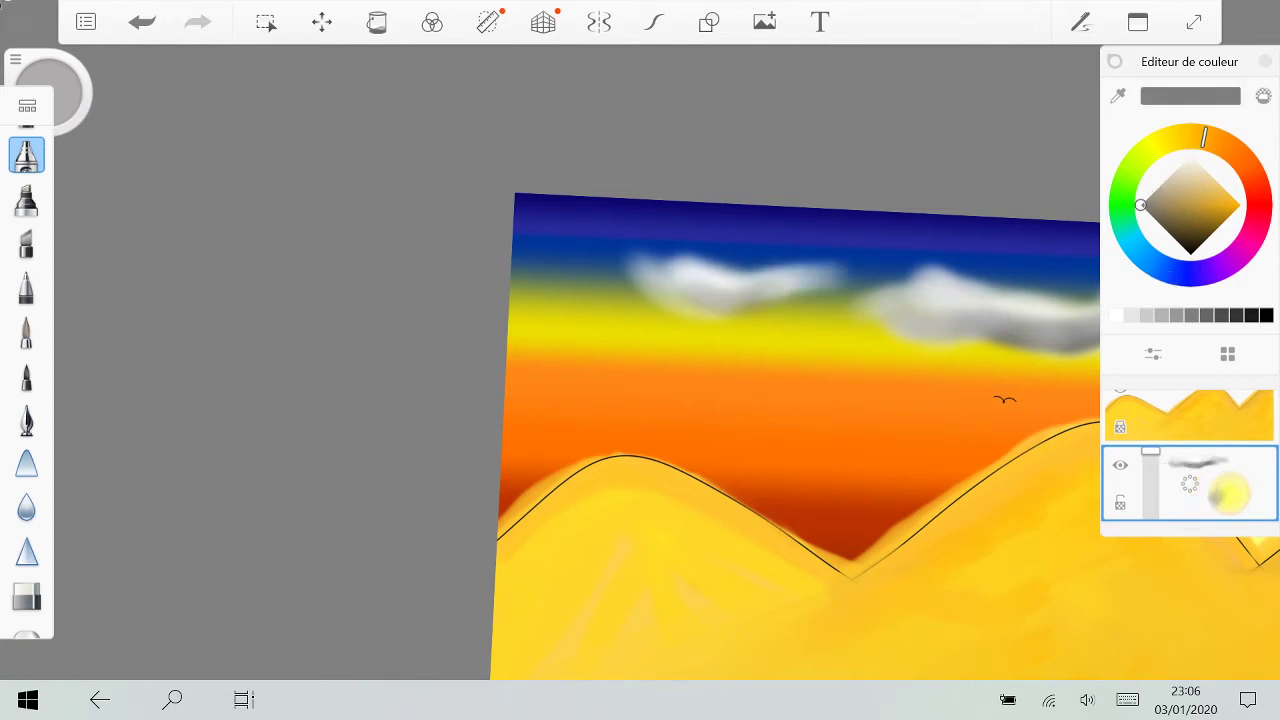
scroll(800, 400, "down", 4)
scroll(860, 380, "up", 3)
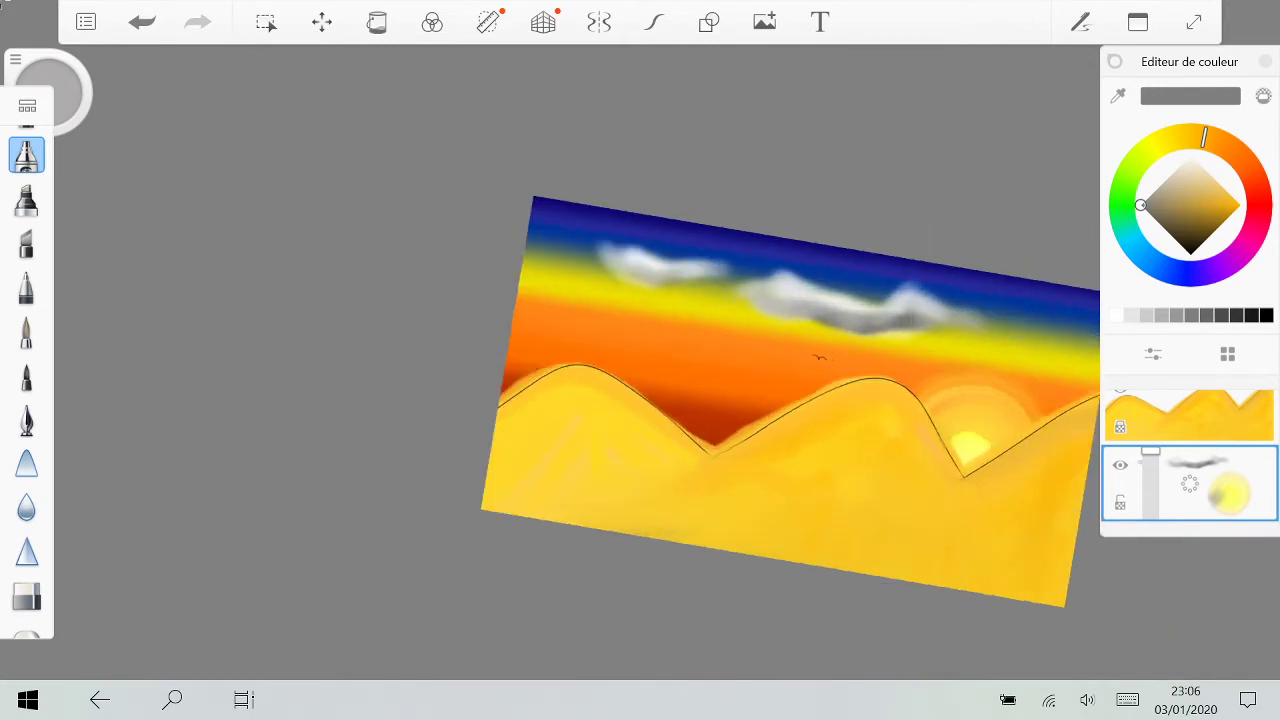
Step: Airbrush a faint medium-grey wisp extending the small left cloud toward the canvas's left edge
scroll(860, 330, "up", 3)
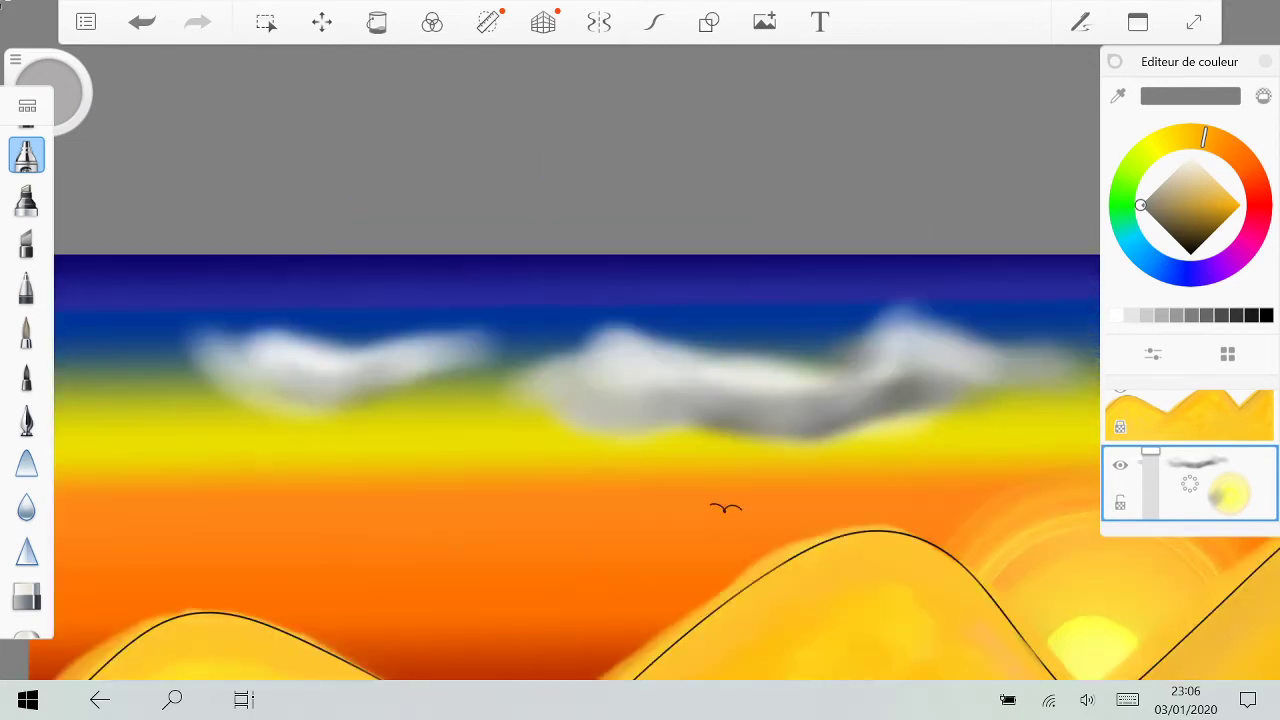
scroll(640, 430, "down", 3)
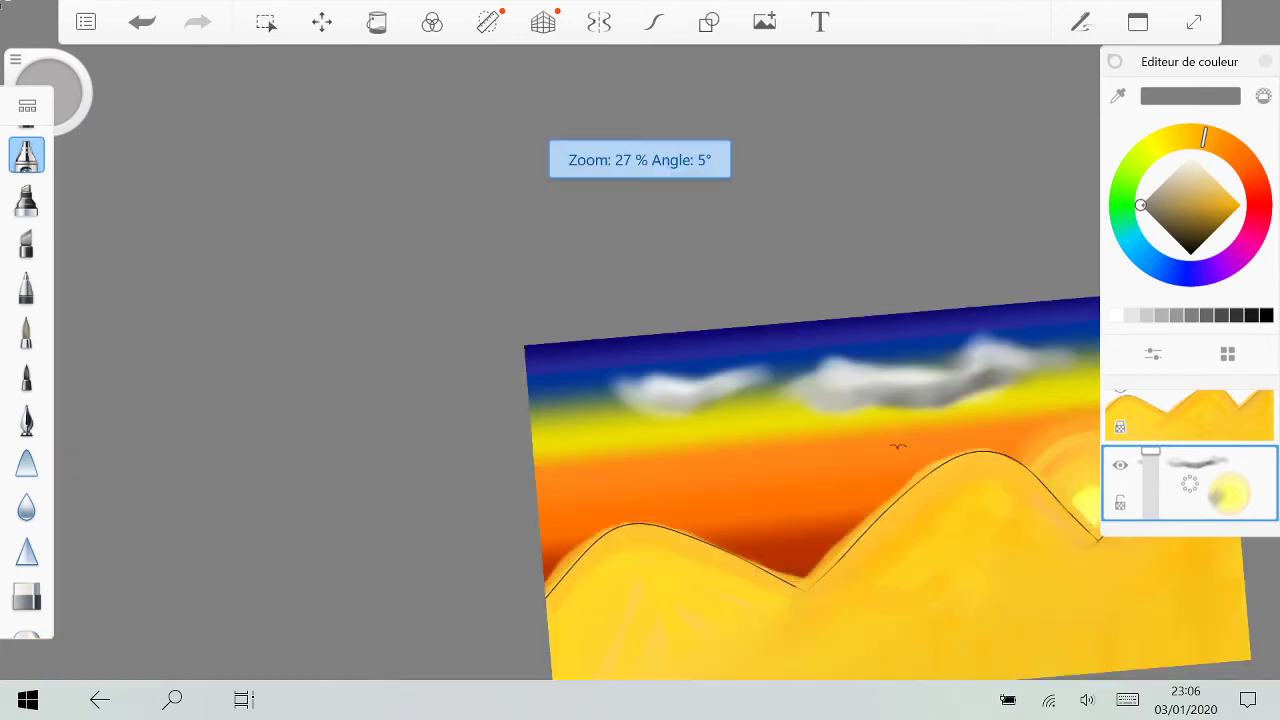
scroll(830, 483, "up", 2)
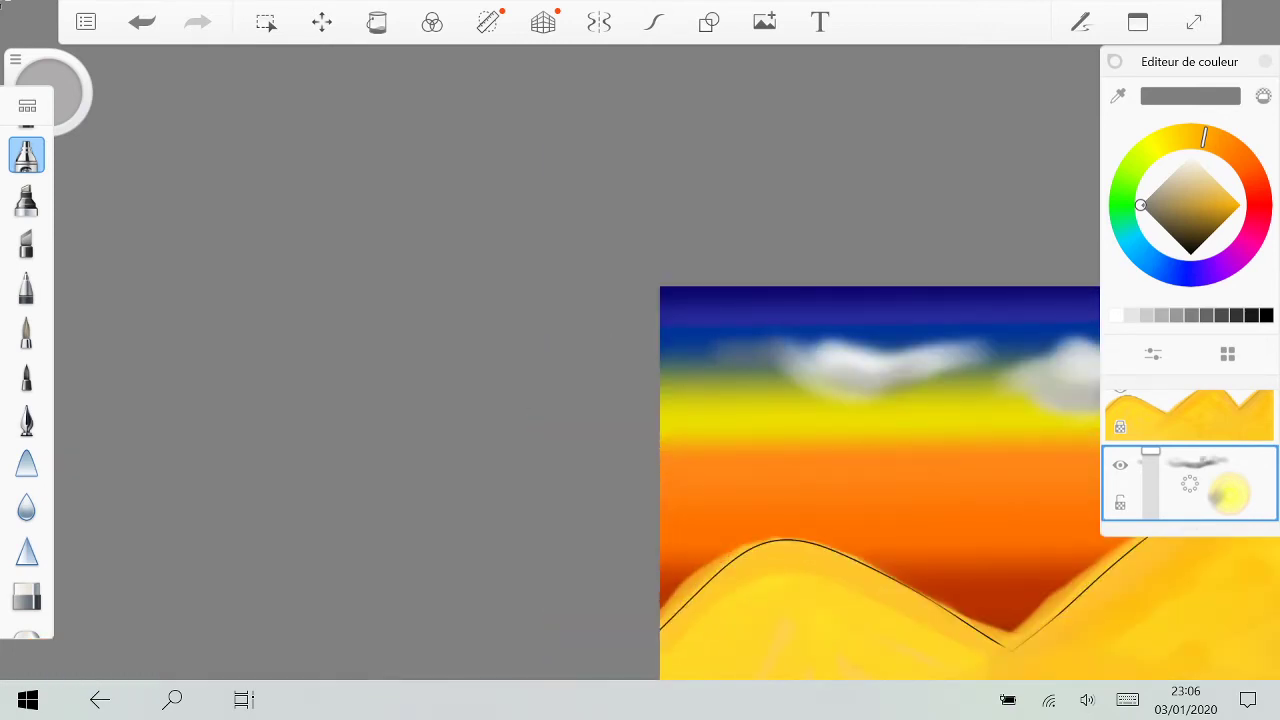
scroll(934, 405, "down", 3)
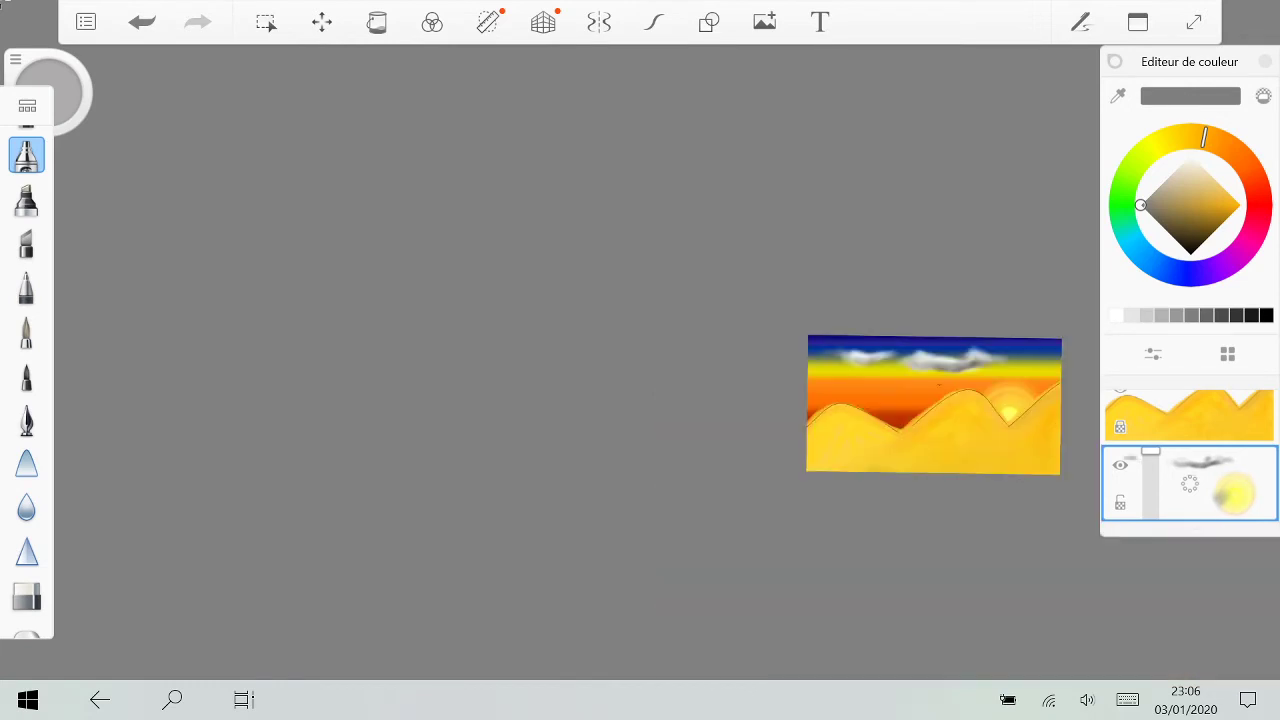
Step: Try near-black airbrush shading on the underside of the small left cloud and undo it
left_click(1251, 315)
scroll(850, 420, "up", 3)
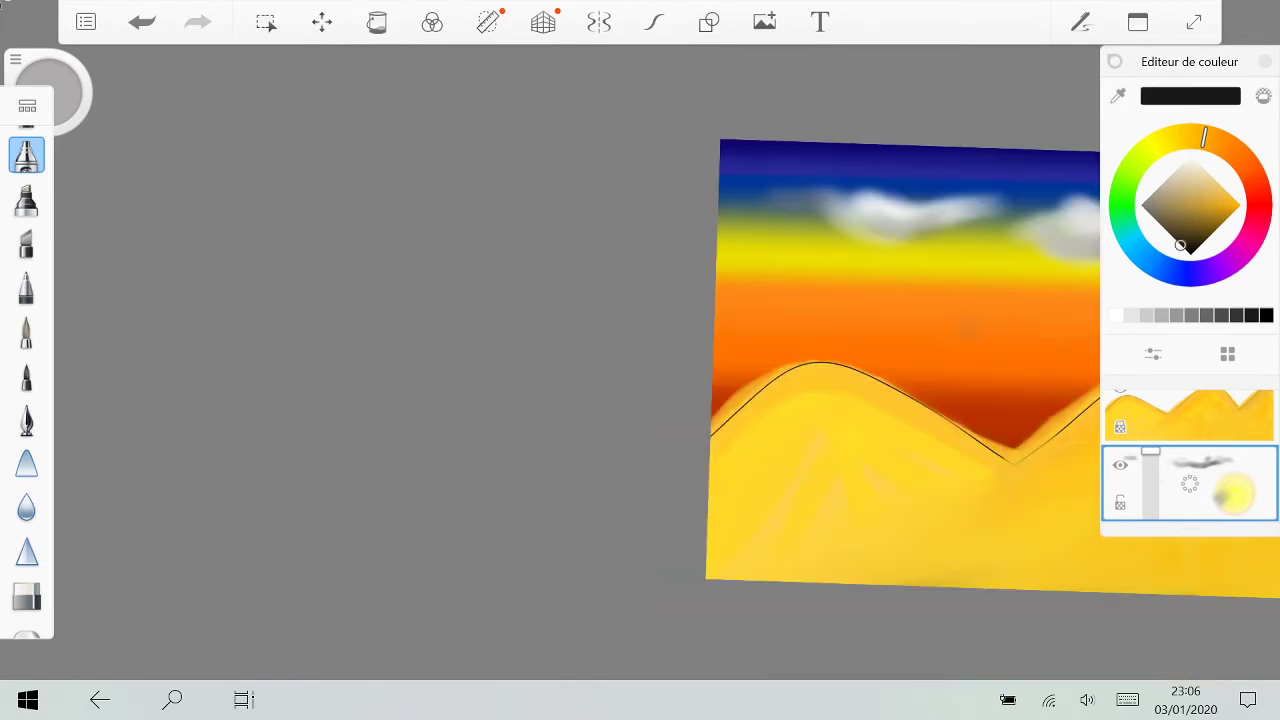
scroll(900, 380, "up", 2)
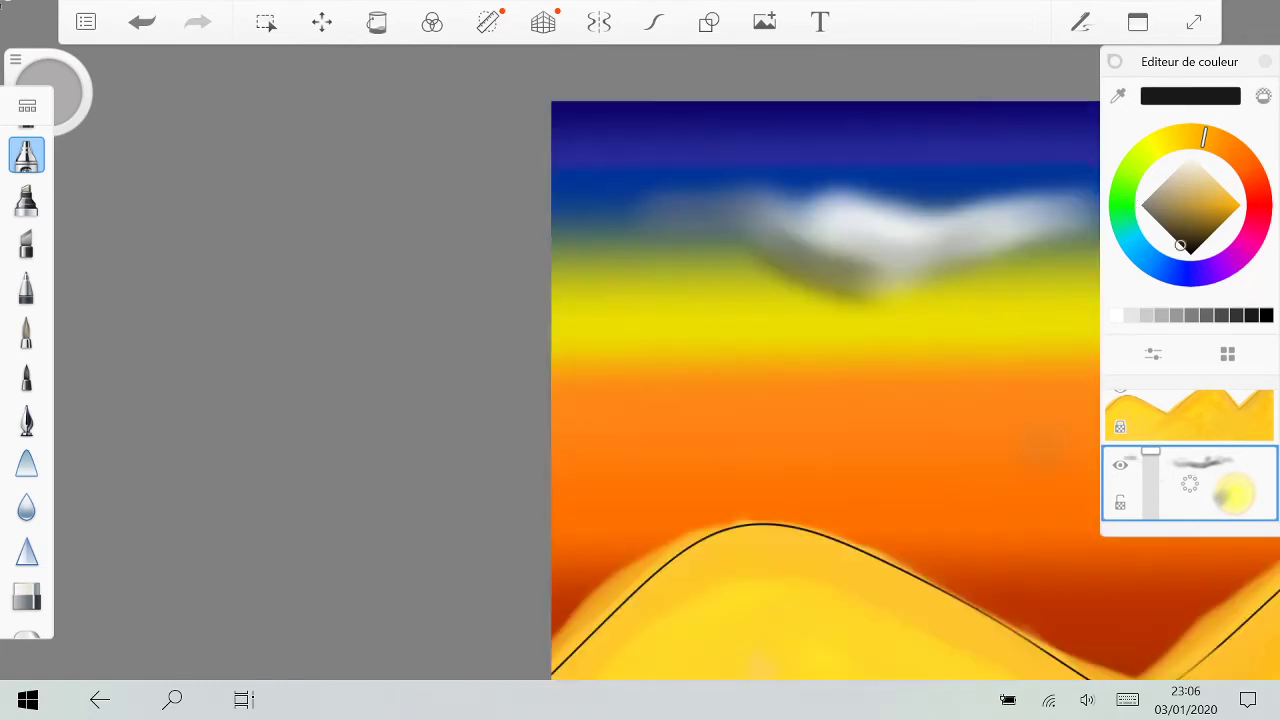
key("ctrl+z")
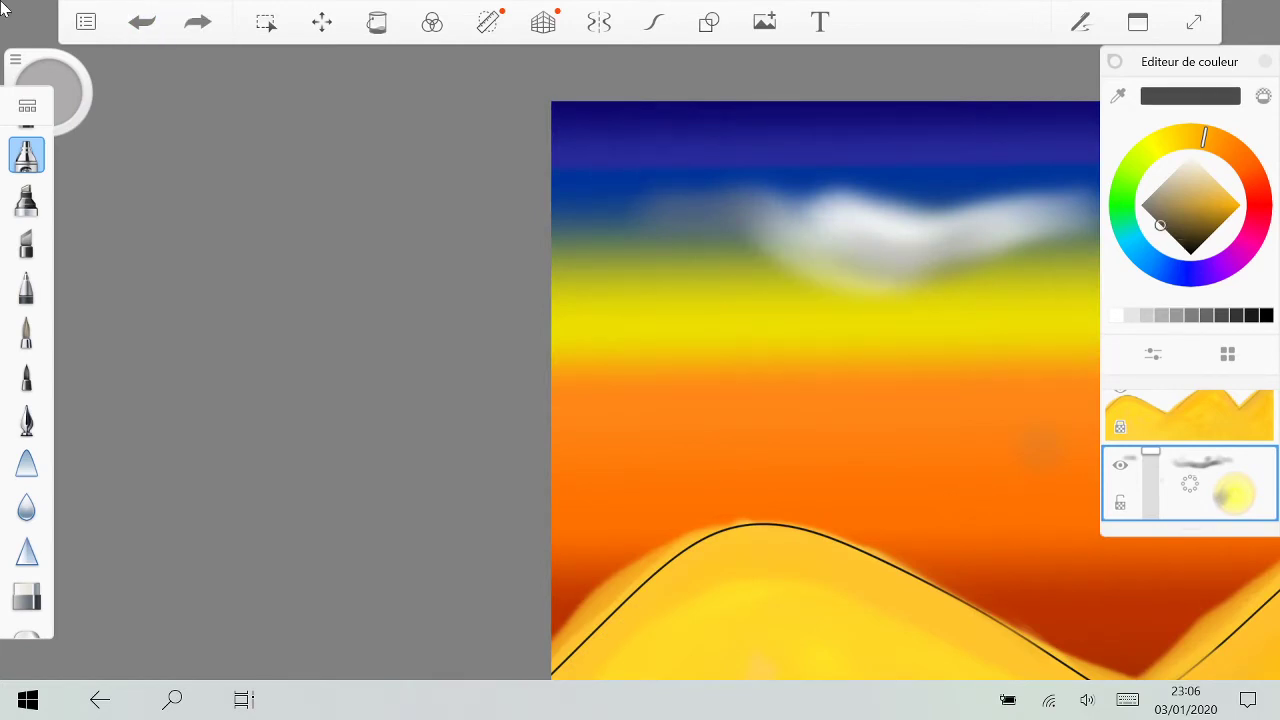
Step: Shade the underside and left end of the small left cloud with a dark grey airbrush
key("ctrl+y")
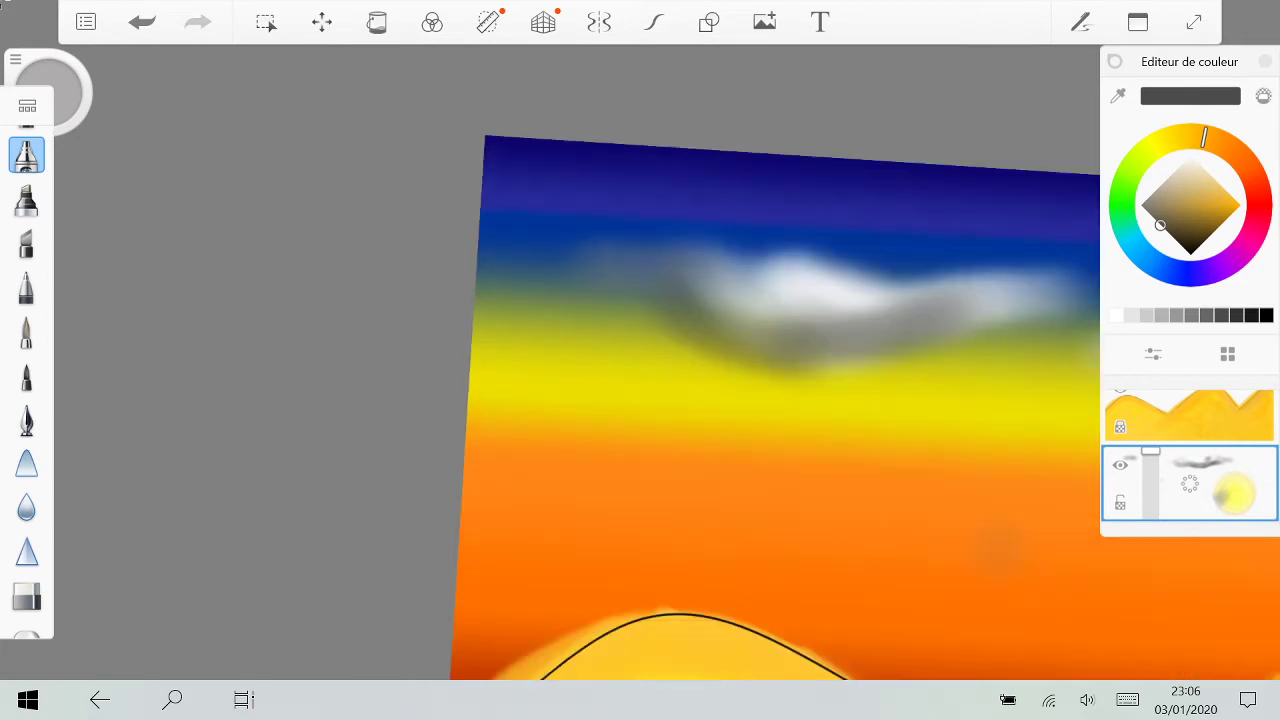
mouse_move(662, 292)
left_mouse_down()
mouse_move(698, 314)
mouse_move(698, 287)
left_mouse_up()
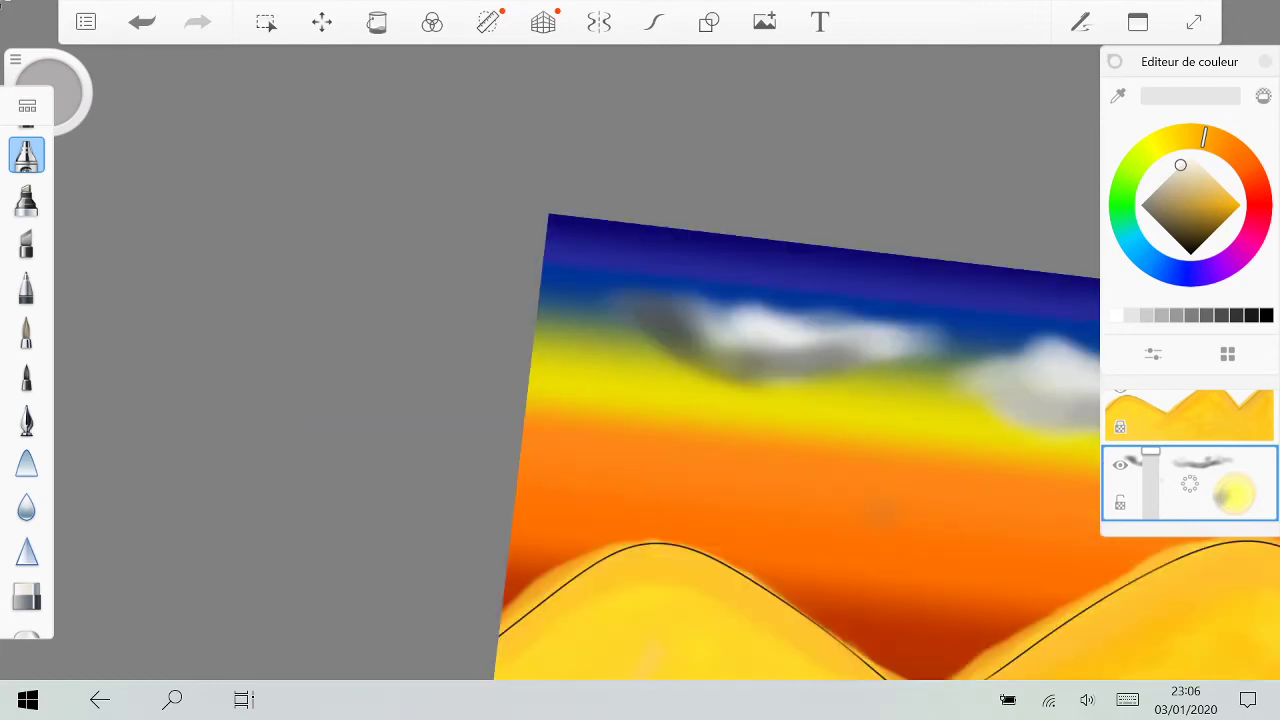
Step: Try a light grey airbrushed highlight over the dark left end of the small cloud and undo it
left_click_drag(900, 340, 970, 333)
key("ctrl+z")
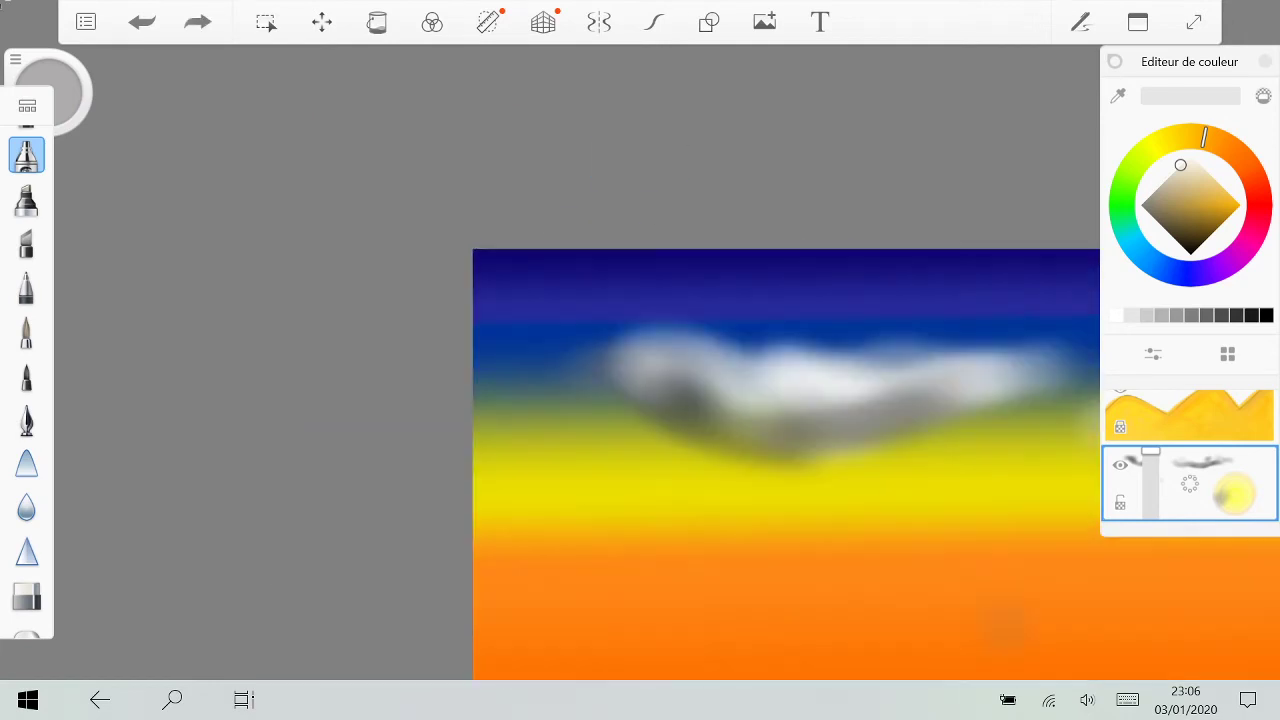
key("ctrl+y")
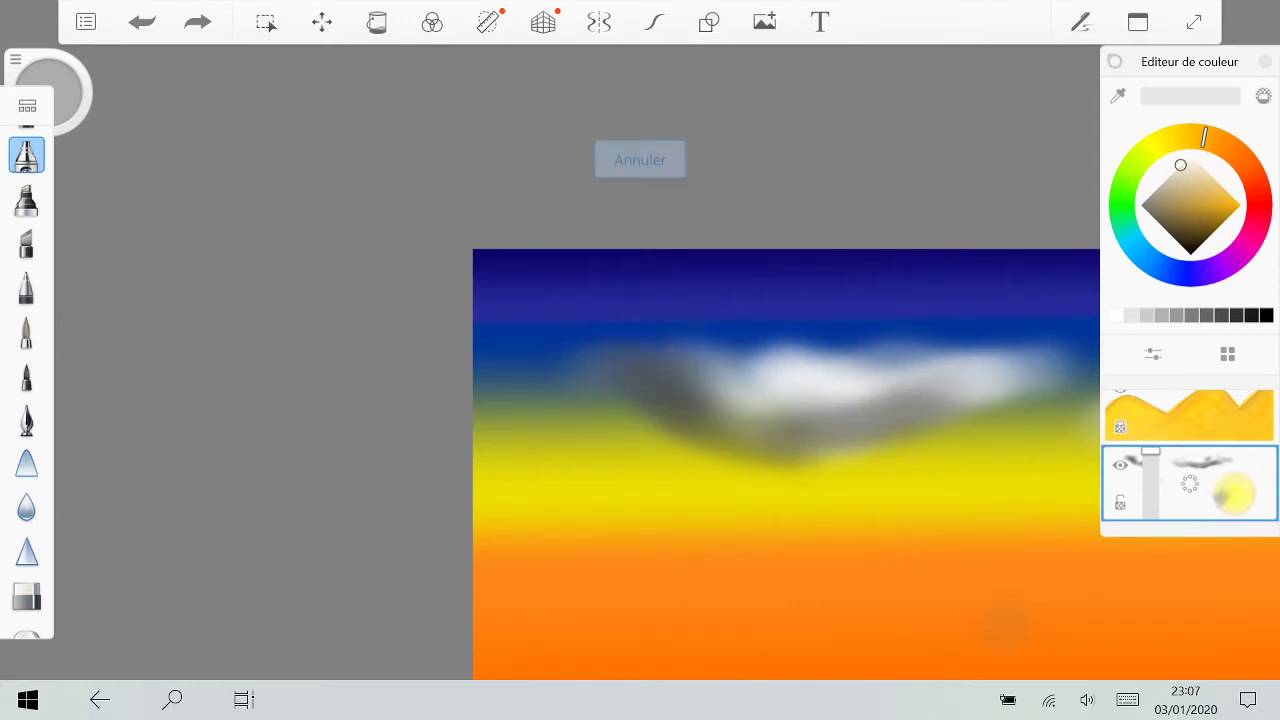
Step: Airbrush a white highlight along the upper edge of the small cloud's left end, above the dark shading
left_click_drag(655, 338, 738, 380)
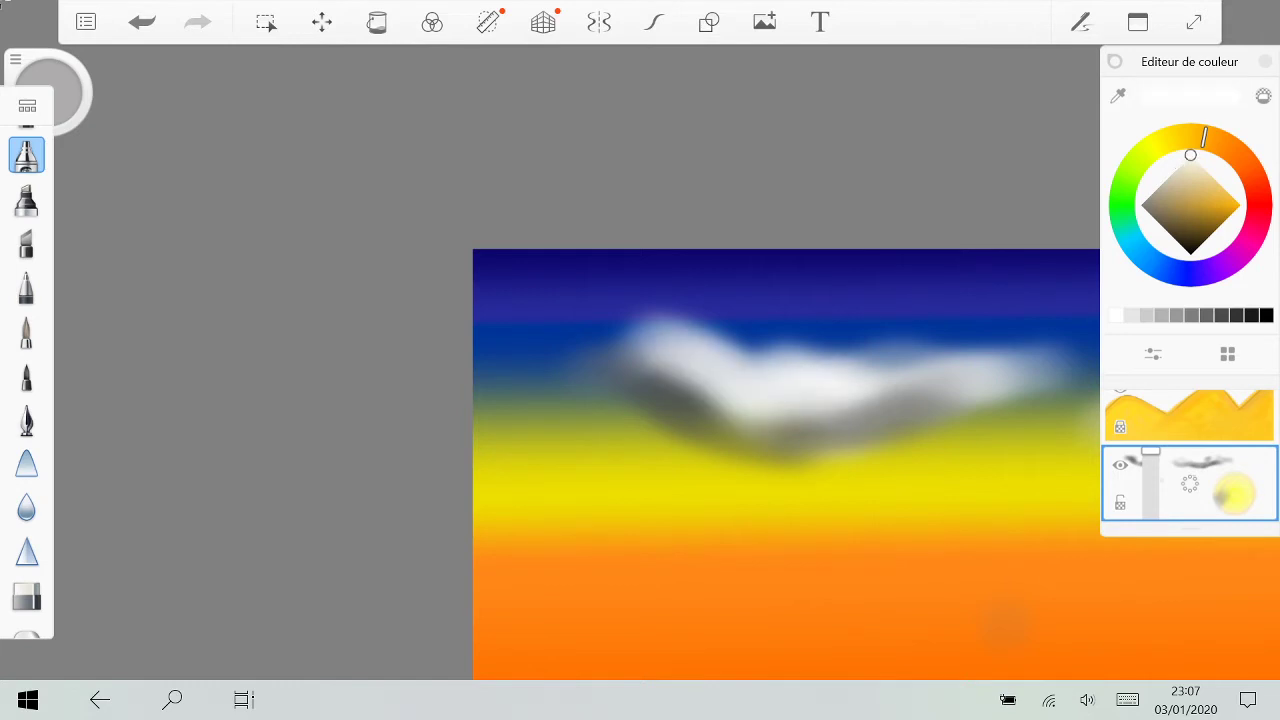
scroll(720, 360, "down", 3)
scroll(720, 360, "up", 1)
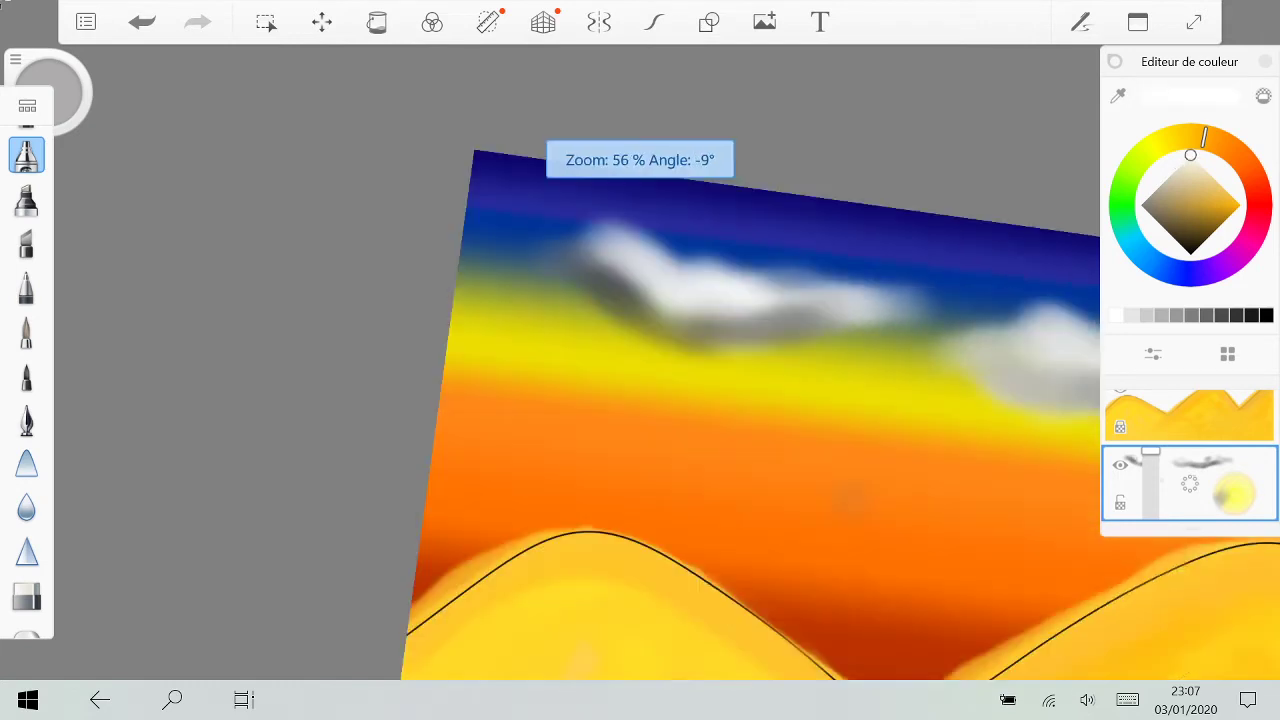
scroll(870, 360, "down", 5)
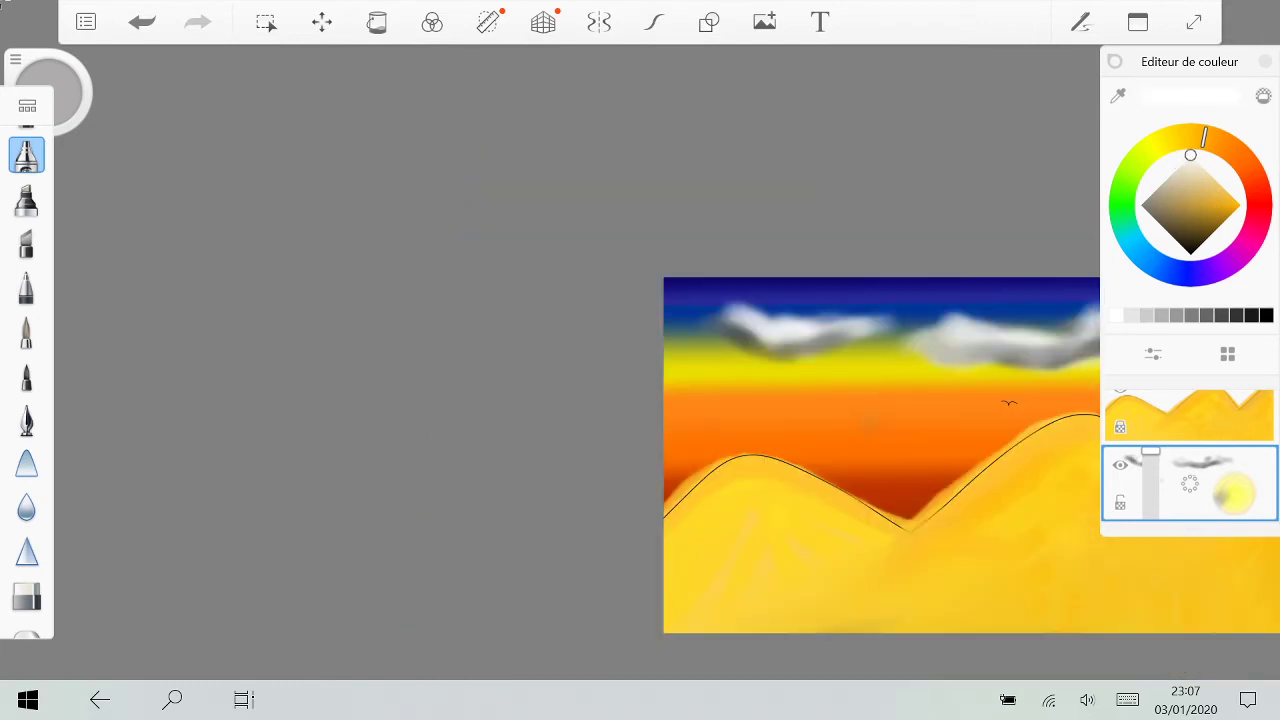
Step: Set the airbrush colour to medium grey for further work on the small left cloud
left_click(1191, 315)
scroll(870, 320, "up", 5)
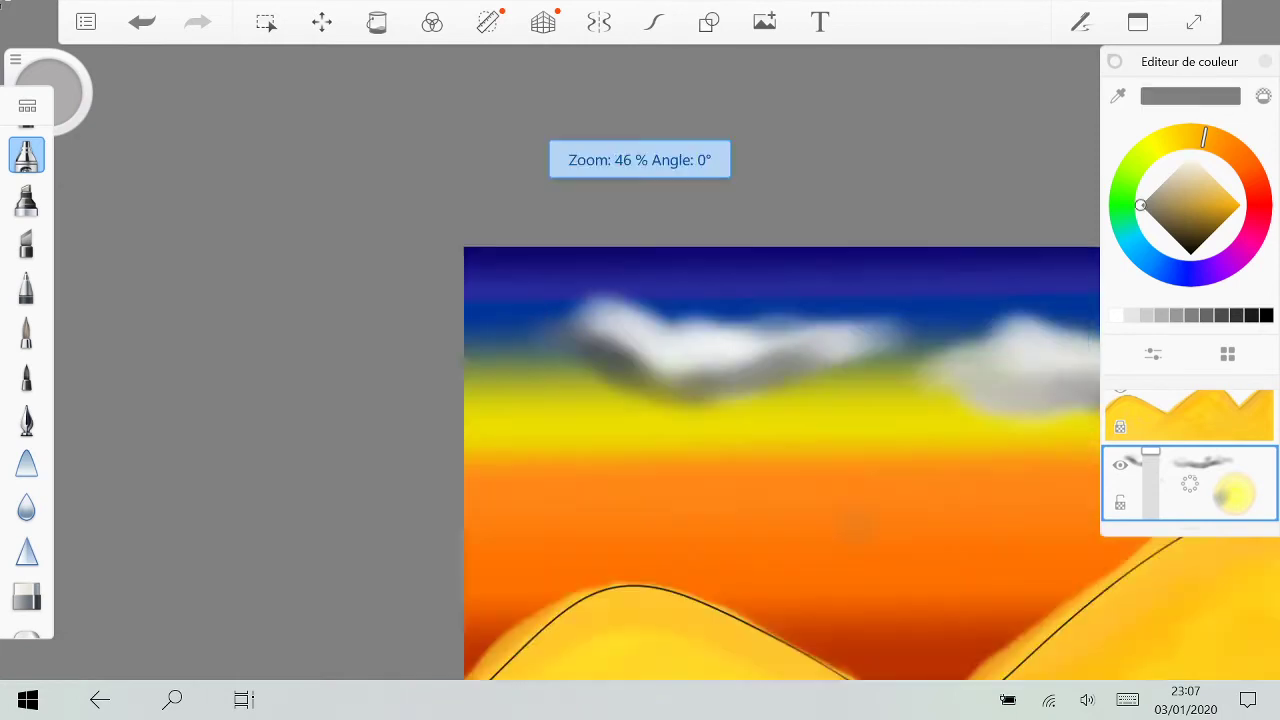
Step: Shade the underside and left end of the leftmost cloud with the grey airbrush
left_click_drag(800, 384, 860, 362)
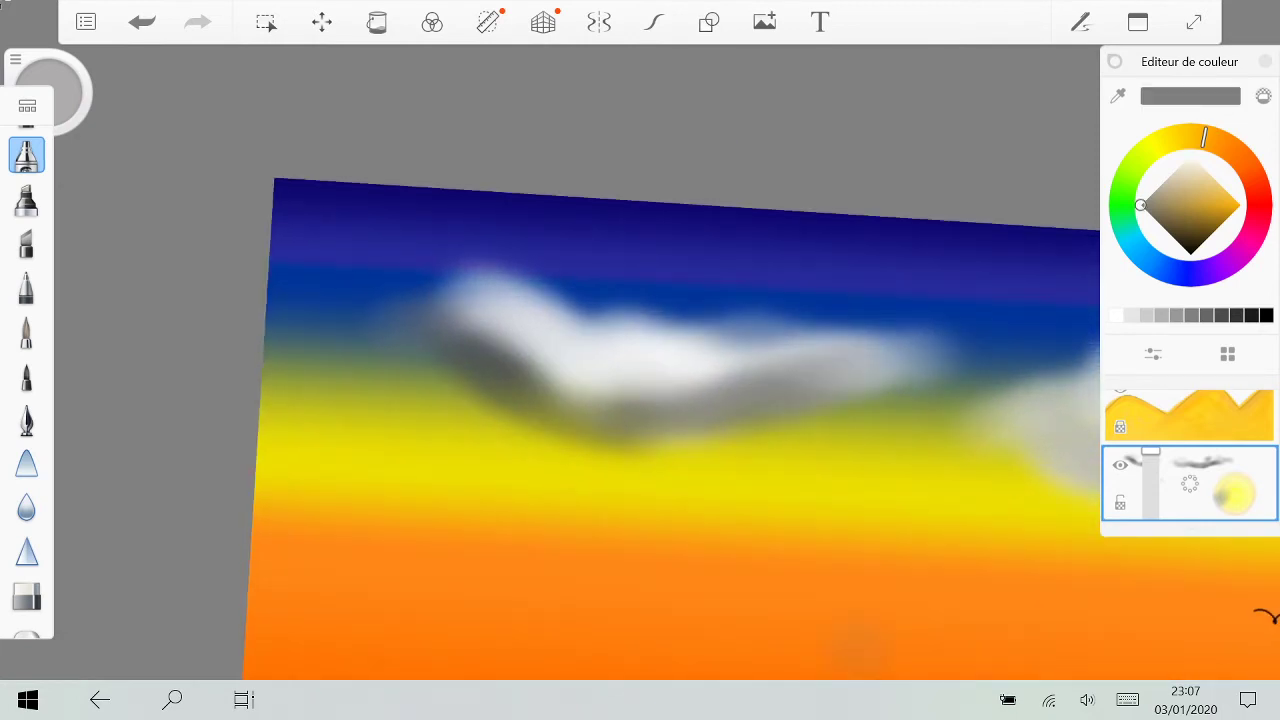
scroll(750, 300, "down", 5)
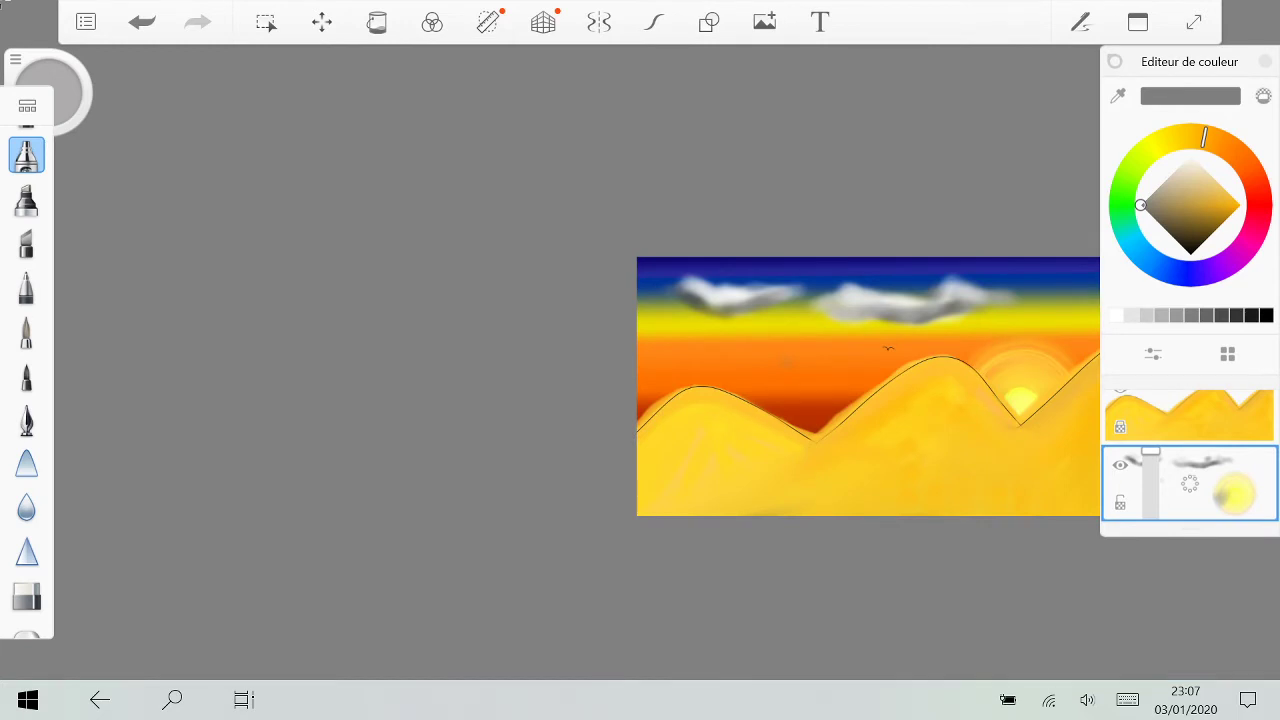
scroll(860, 430, "up", 1)
scroll(860, 430, "up", 1)
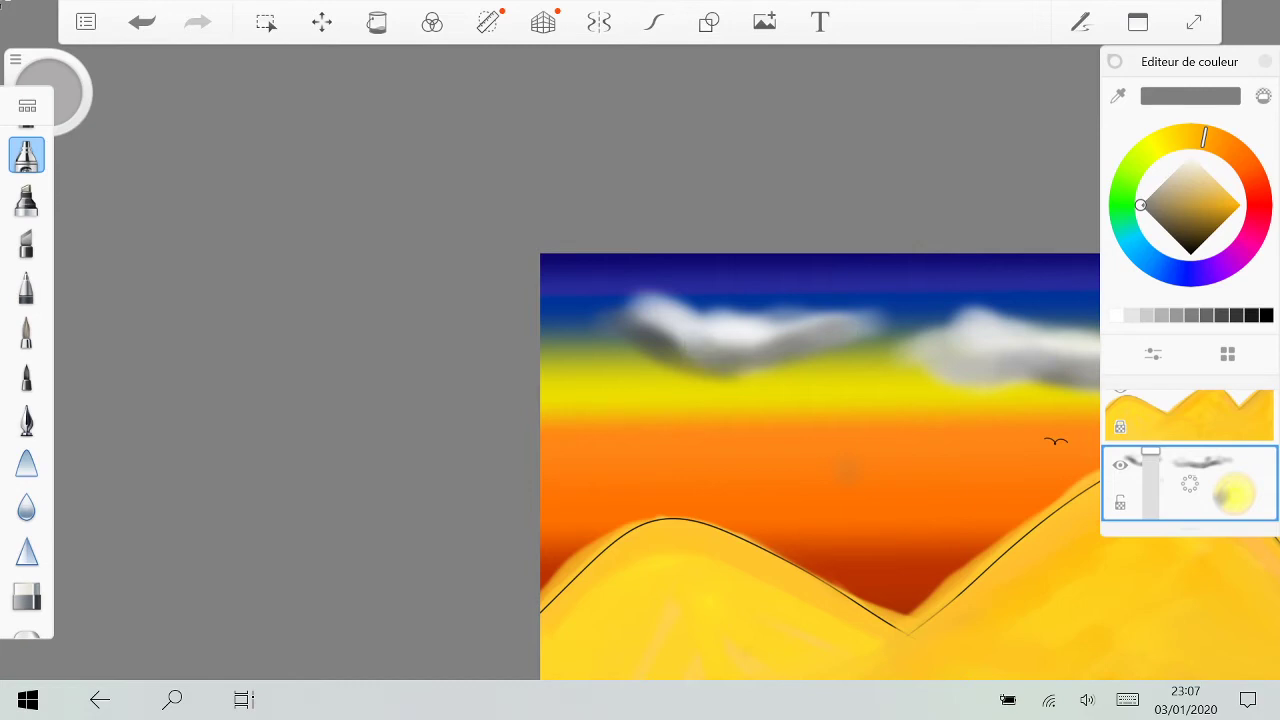
left_click_drag(641, 326, 654, 319)
Step: Darken the left end of the second cloud with grey airbrush shading
scroll(766, 362, "down", 5)
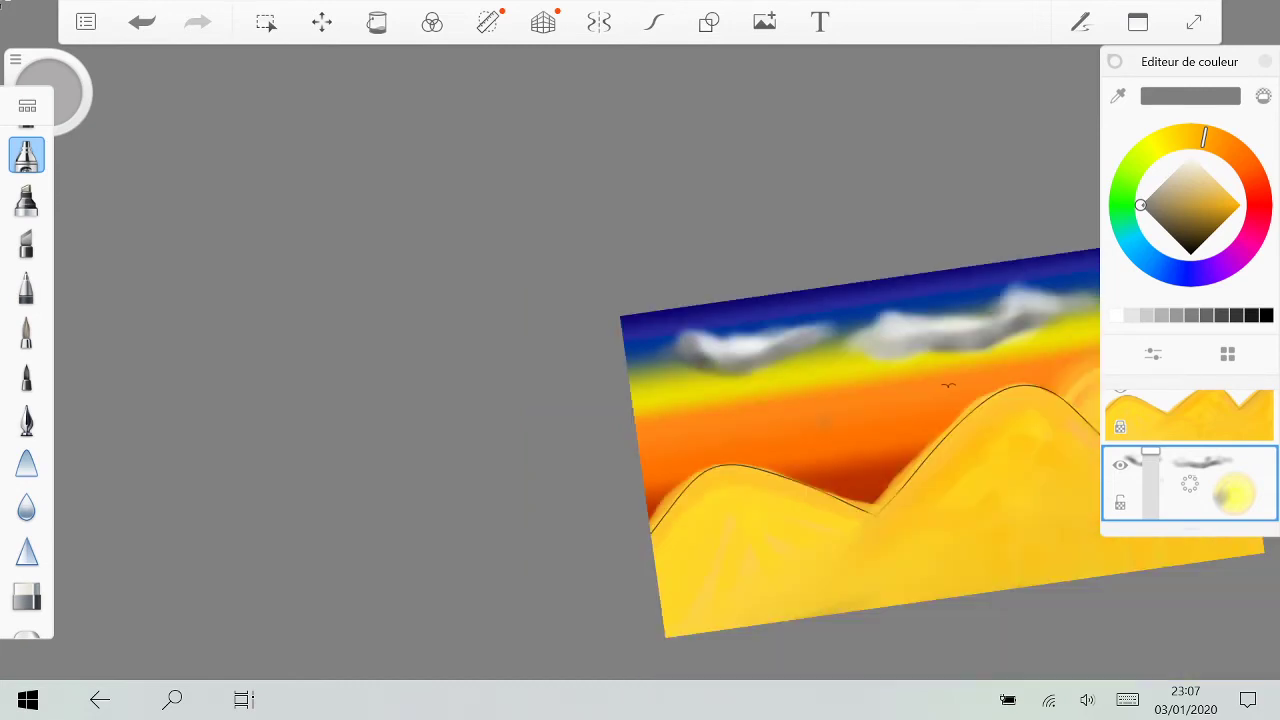
left_click_drag(886, 328, 878, 348)
scroll(907, 327, "up", 5)
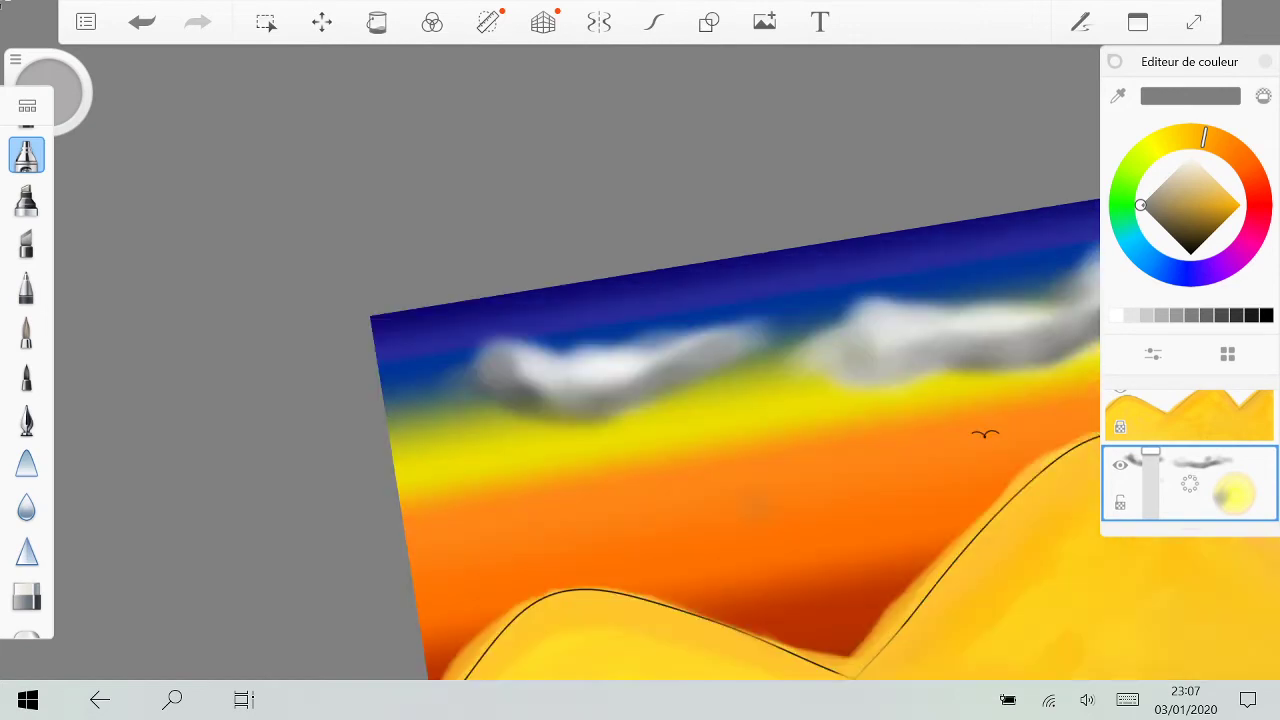
scroll(920, 310, "up", 5)
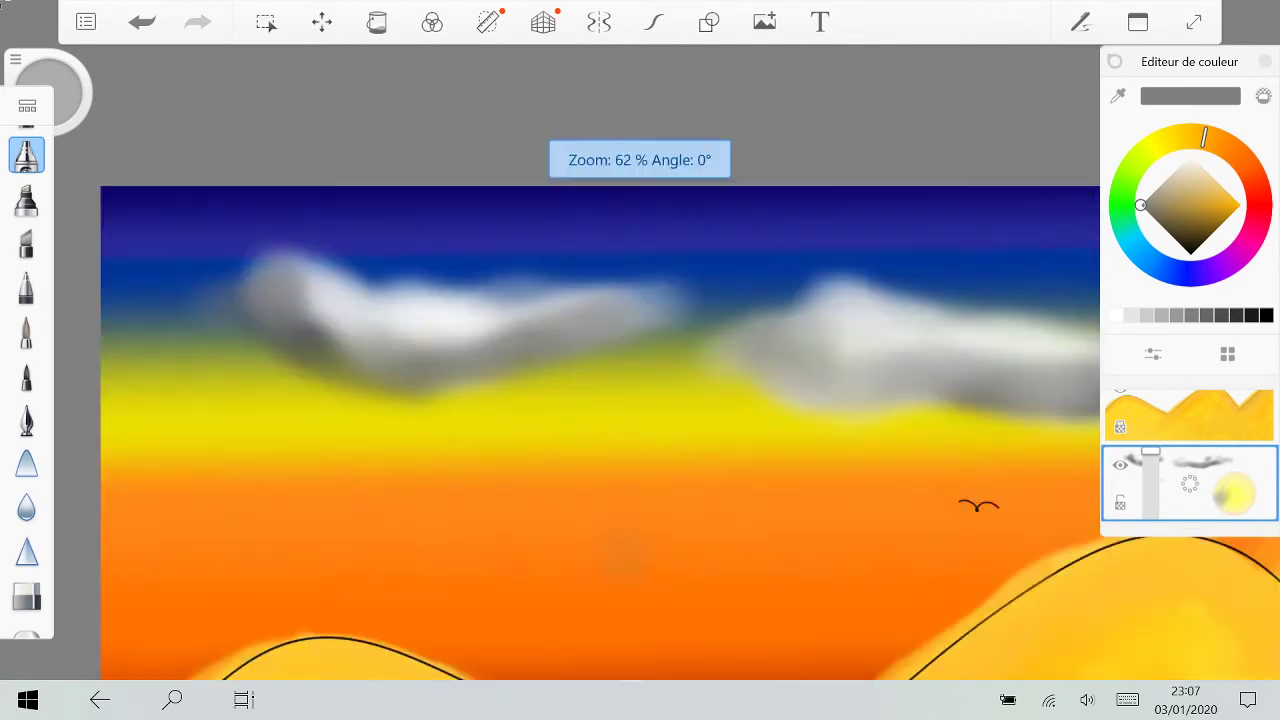
scroll(640, 360, "down", 10)
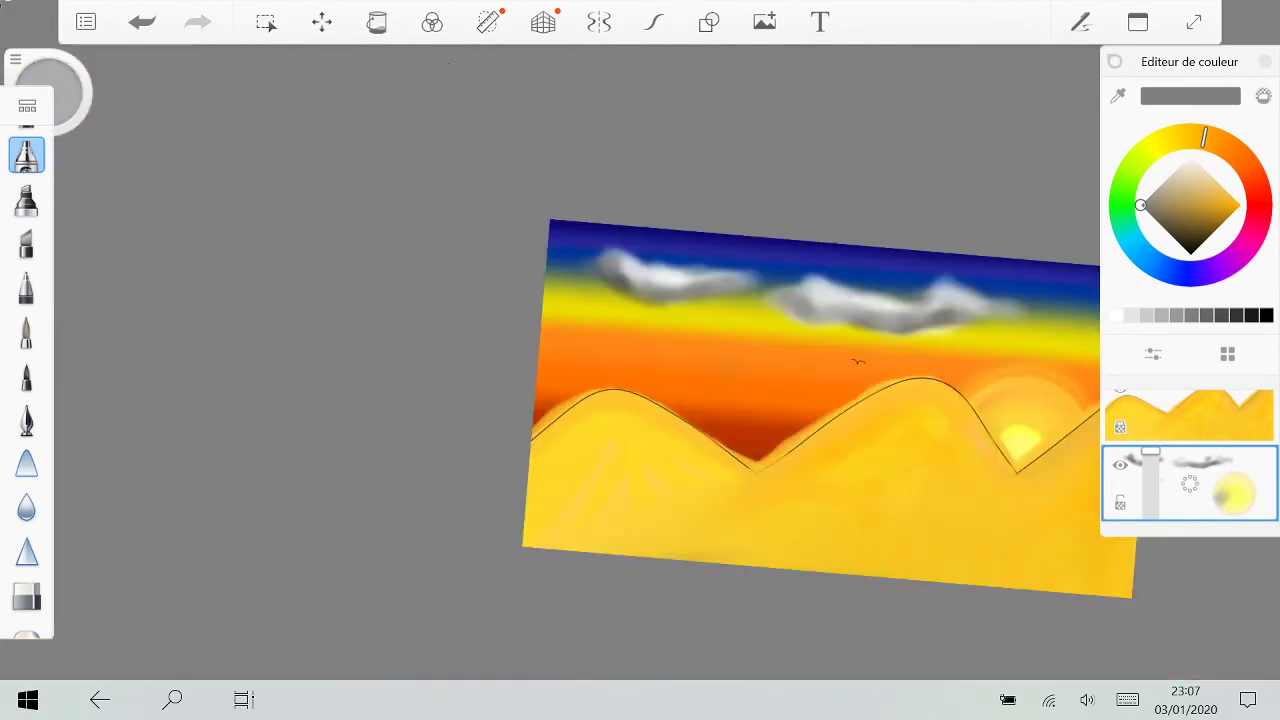
scroll(640, 360, "up", 2)
scroll(640, 360, "down", 1)
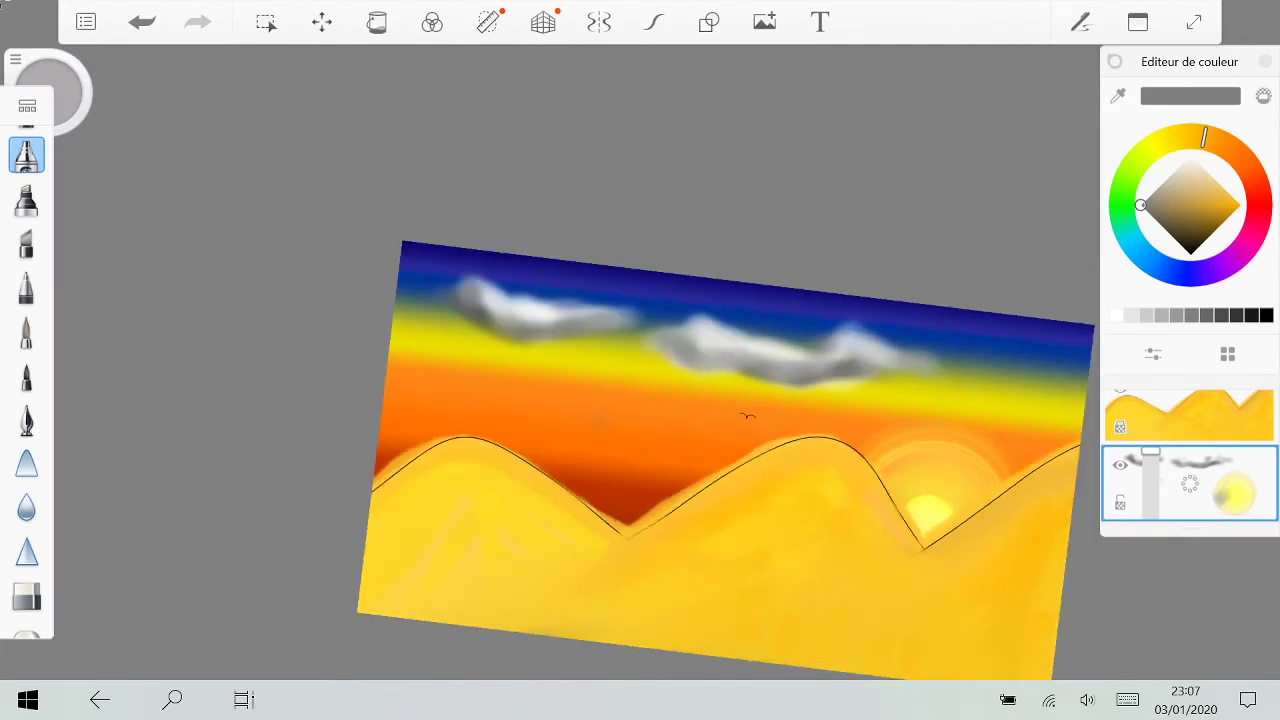
Step: Choose white as the painting colour and set the airbrush size to 40.6
left_click(1116, 315)
scroll(857, 320, "up", 5)
scroll(865, 308, "up", 4)
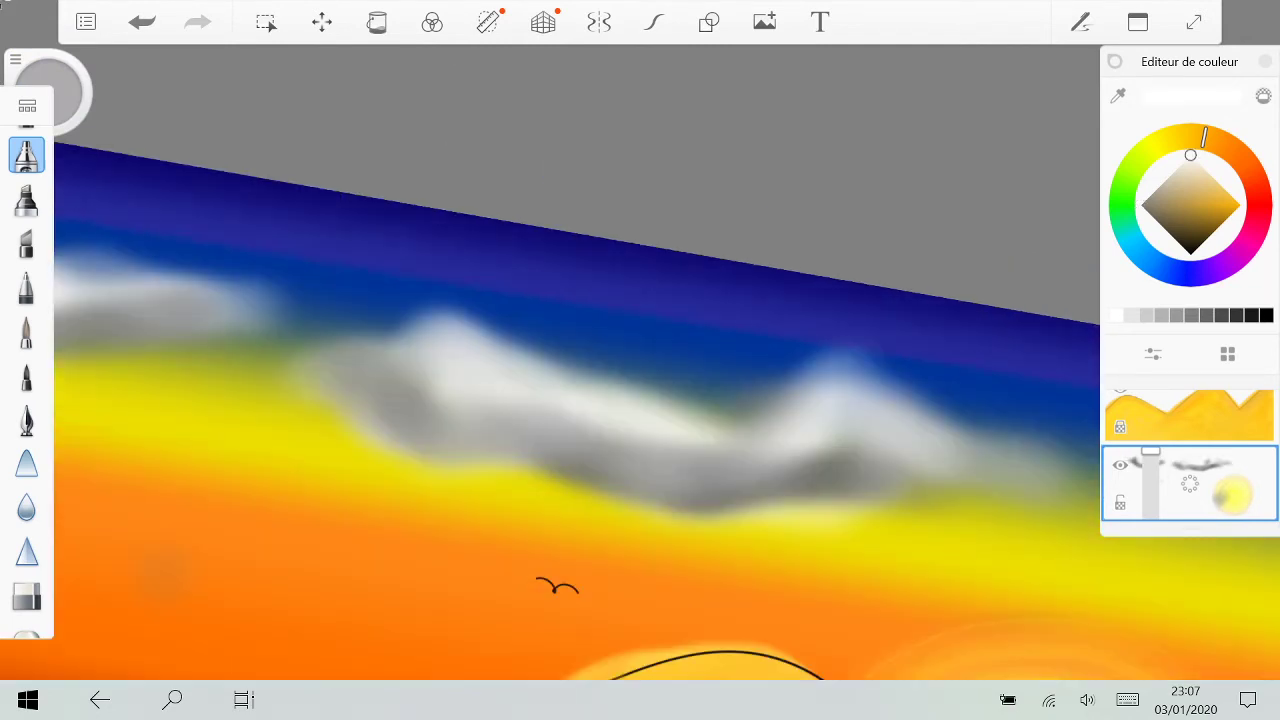
scroll(640, 400, "down", 2)
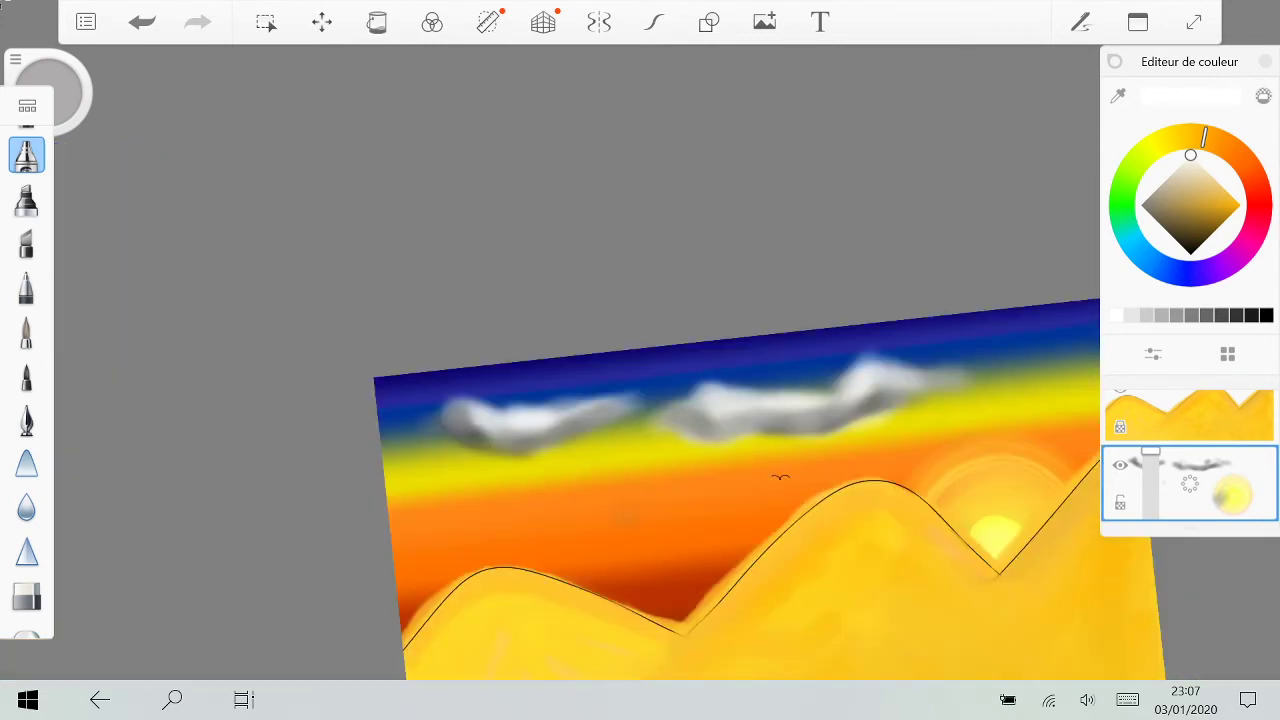
scroll(770, 490, "down", 2)
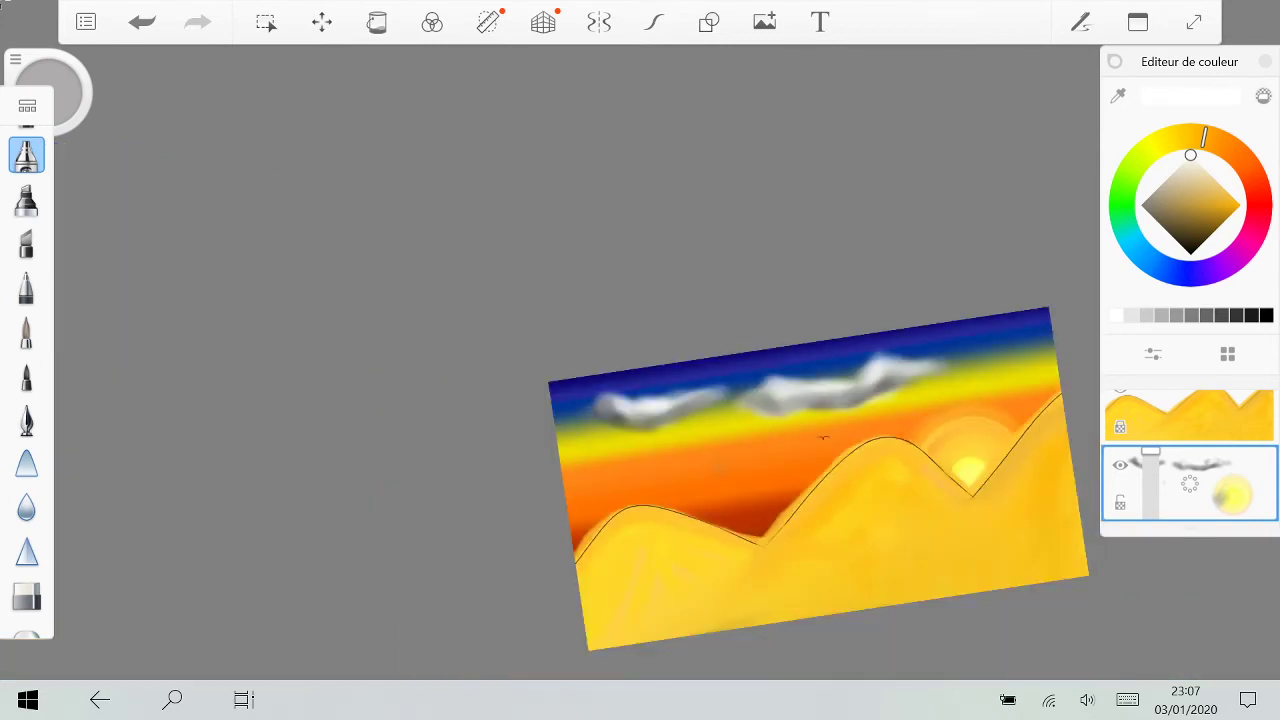
scroll(712, 444, "up", 3)
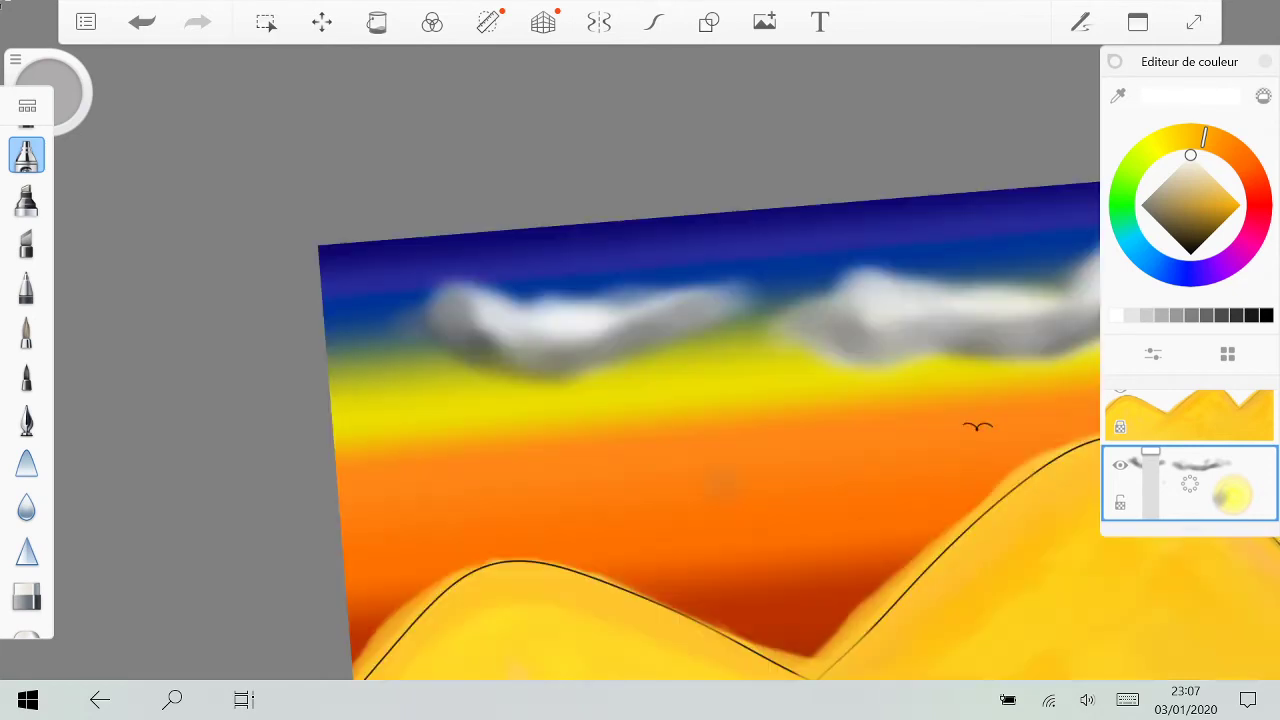
left_click(27, 155)
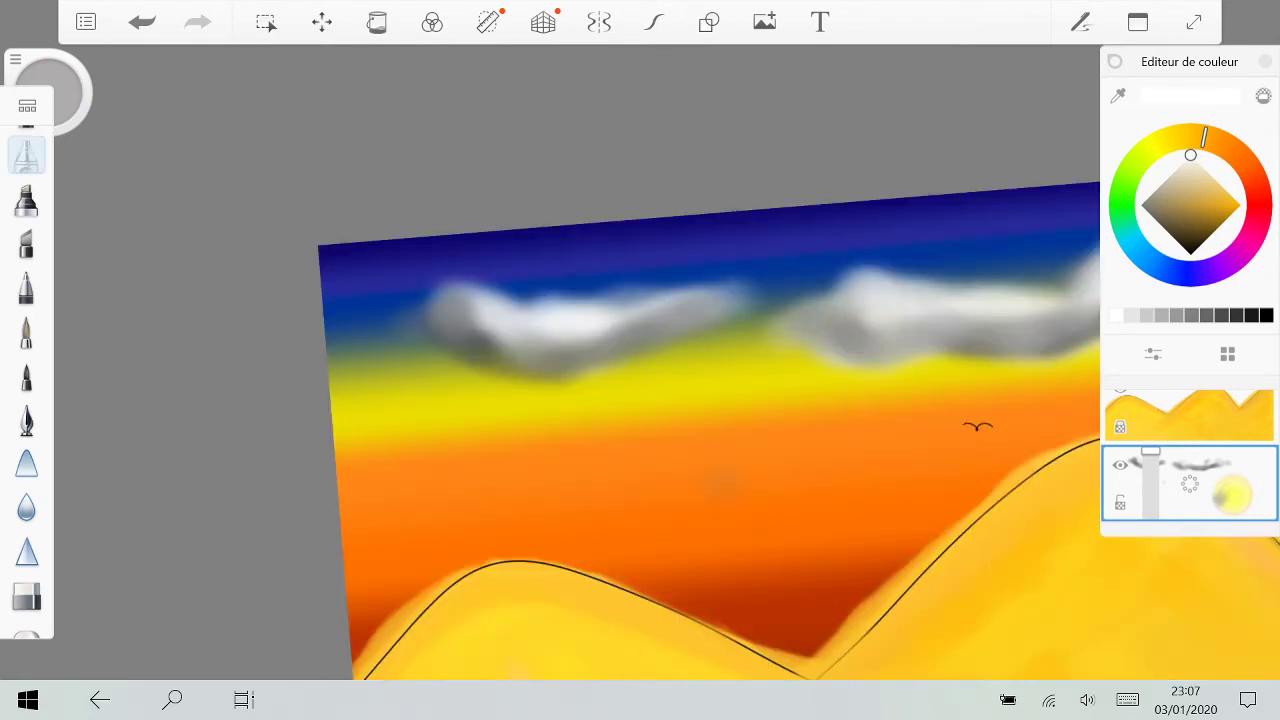
double_click(27, 155)
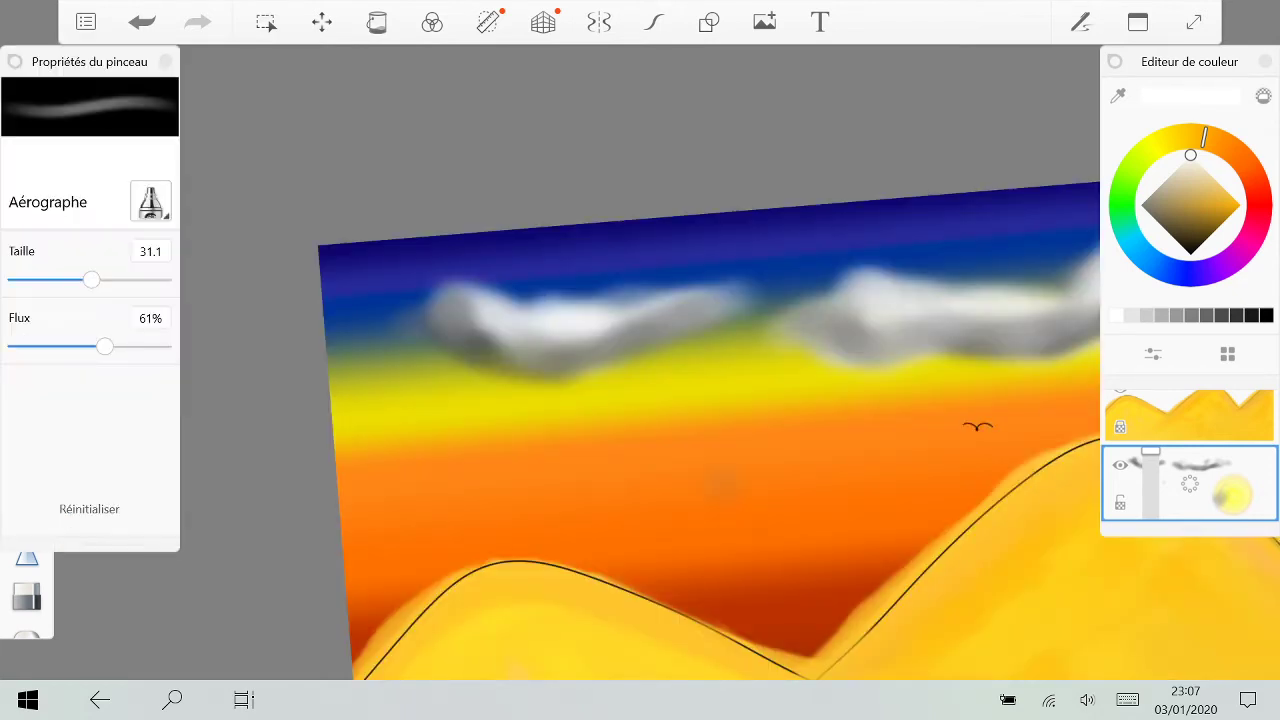
left_click_drag(91, 280, 105, 280)
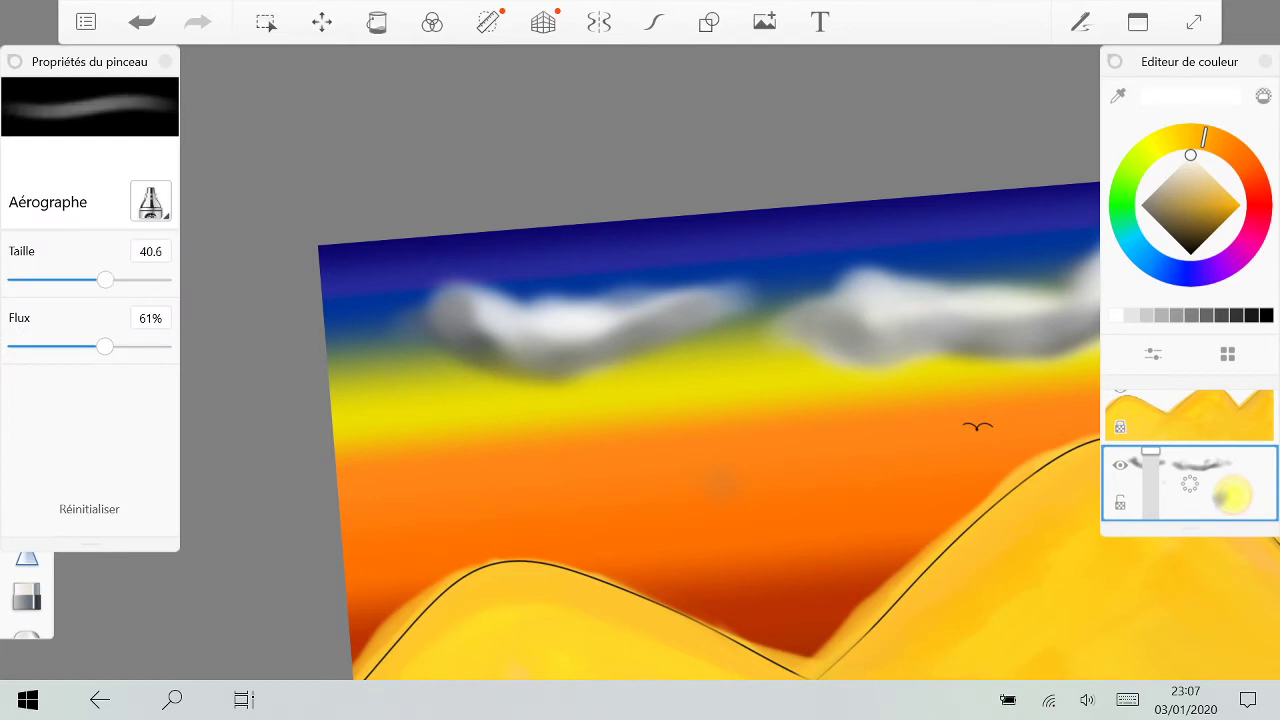
left_click_drag(660, 428, 778, 404)
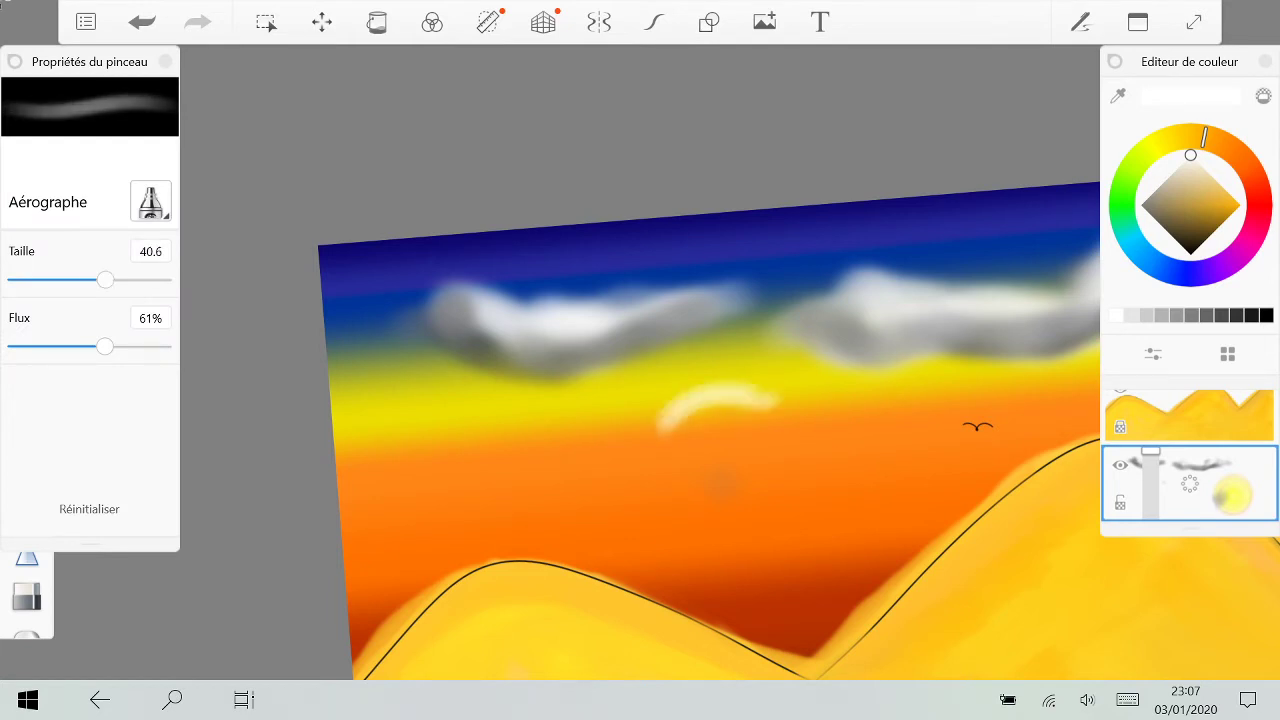
scroll(740, 400, "down", 5)
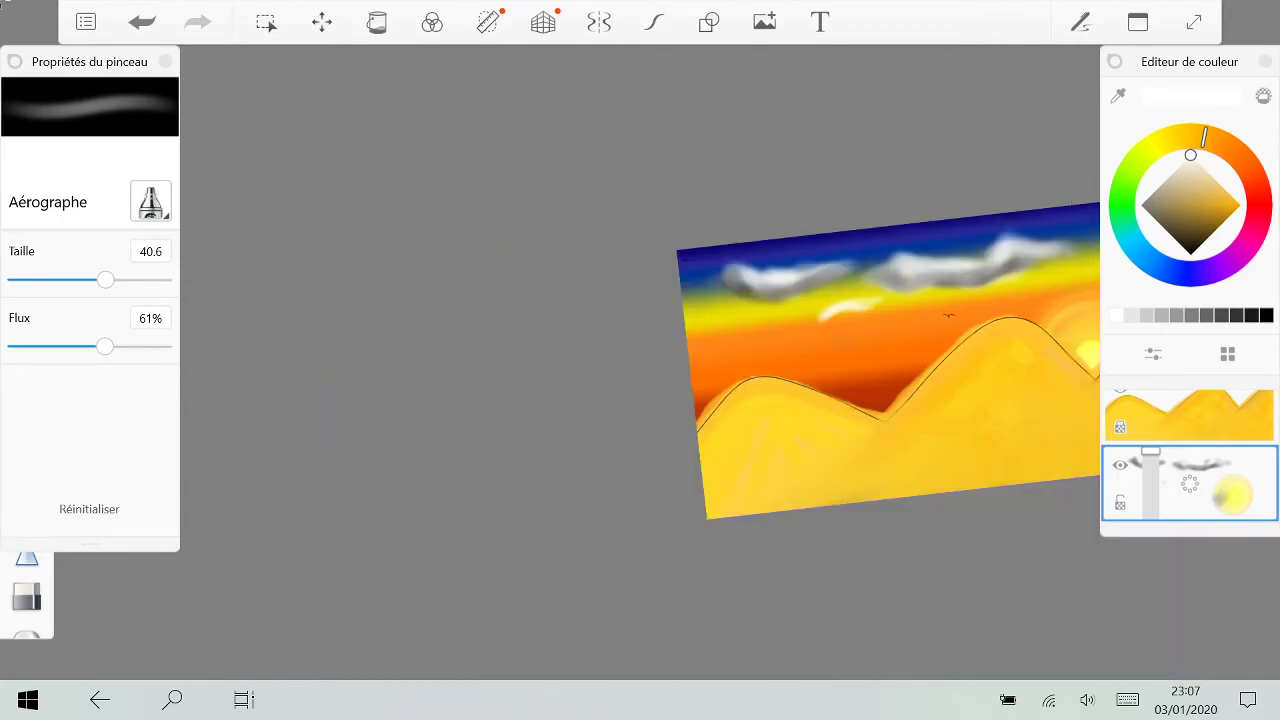
scroll(888, 360, "down", 1)
scroll(900, 300, "down", 1)
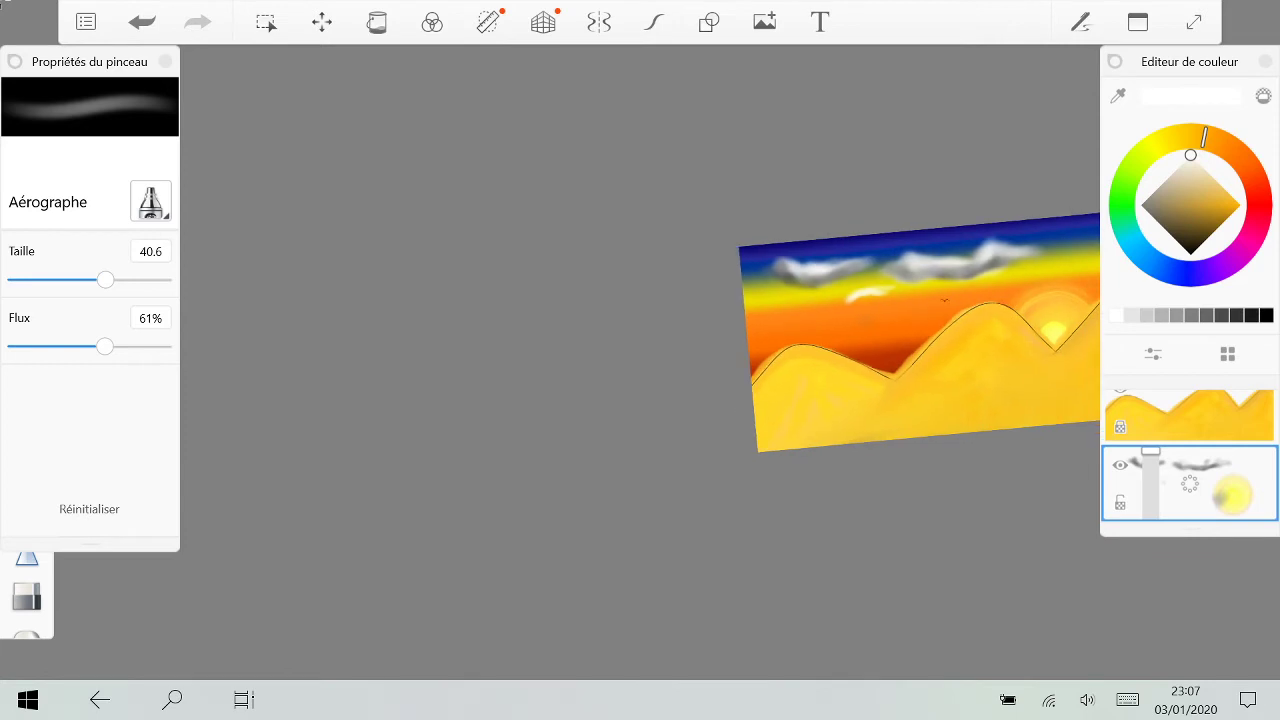
key("ctrl+z")
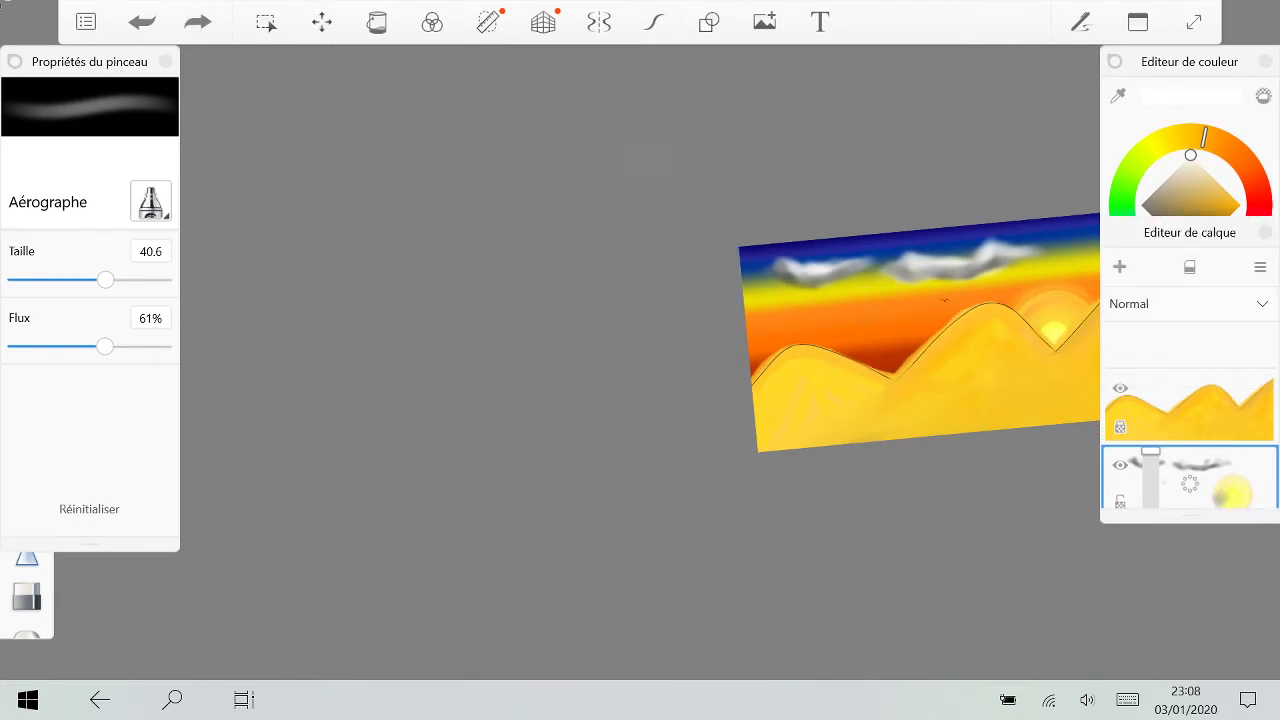
Step: Airbrush a small white cloud in the upper orange sky, between the left cloud and the bird
scroll(900, 350, "up", 3)
scroll(884, 233, "up", 3)
mouse_move(818, 360)
left_mouse_down()
mouse_move(888, 340)
mouse_move(860, 341)
mouse_move(942, 346)
left_mouse_up()
left_click_drag(830, 352, 950, 347)
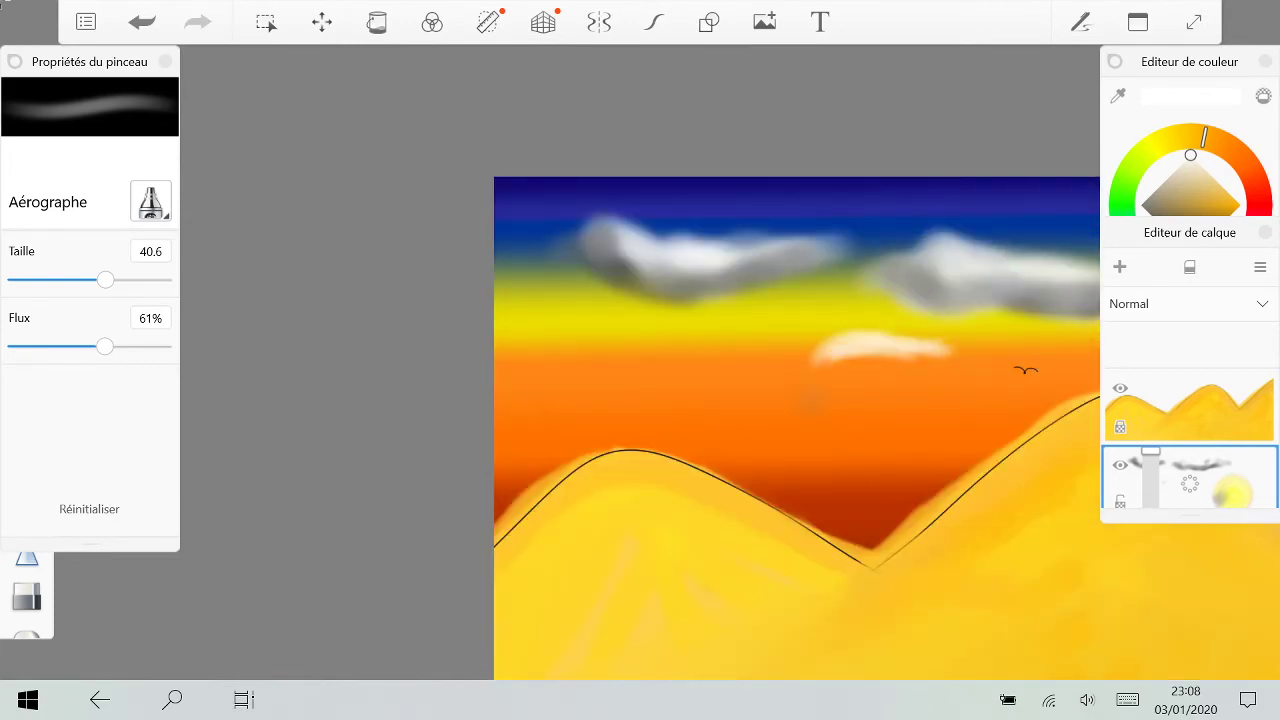
Step: Shade the lower right edge of the small new cloud with dark grey
scroll(811, 397, "up", 3)
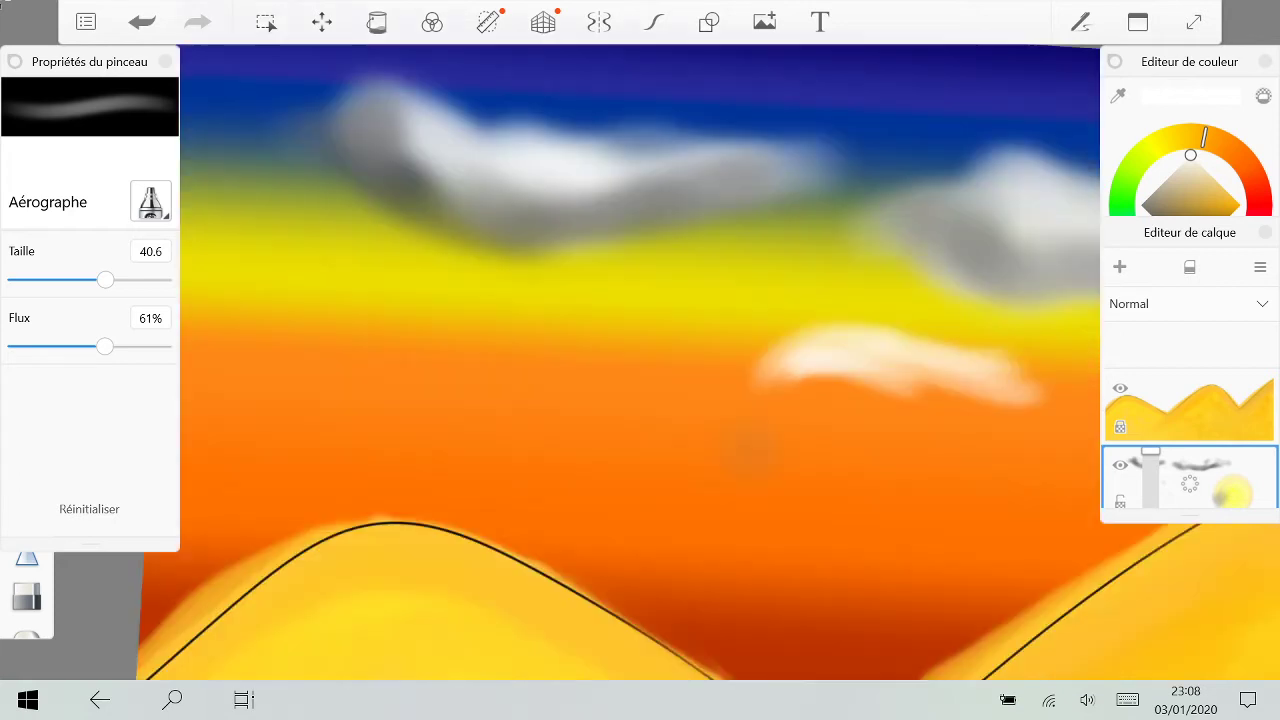
left_click(1190, 62)
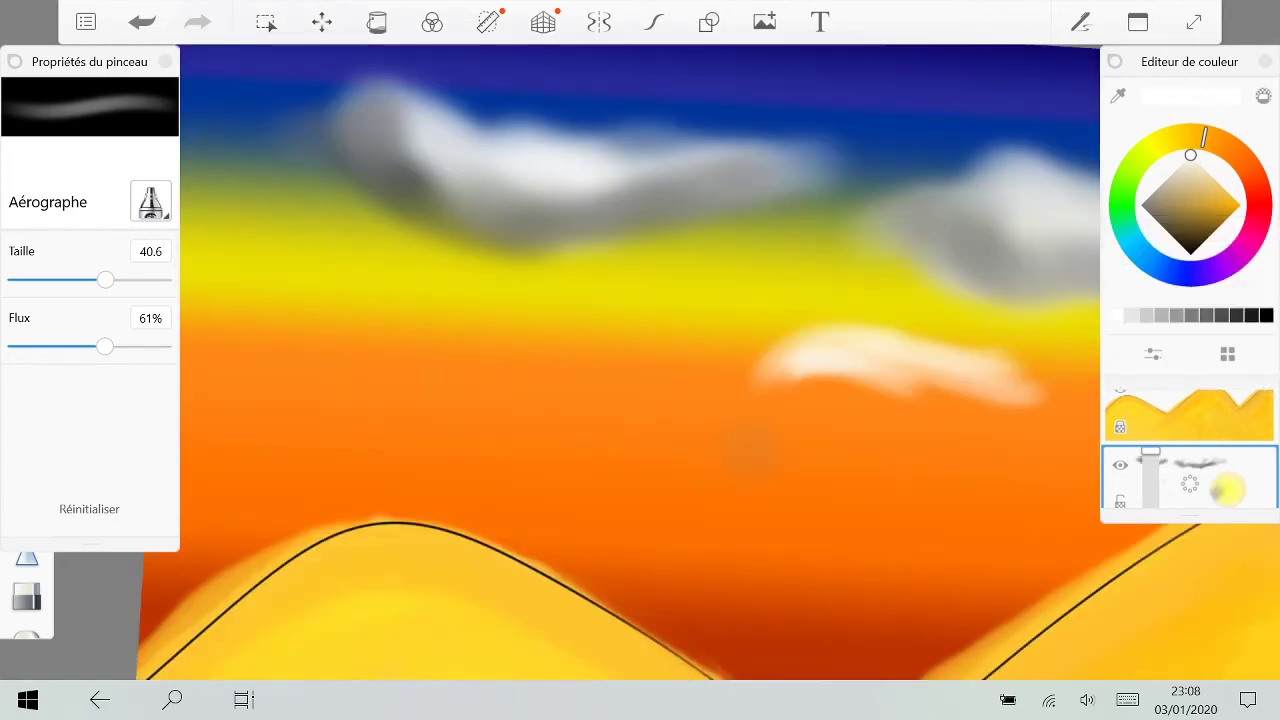
left_click(1207, 316)
left_click_drag(828, 362, 945, 373)
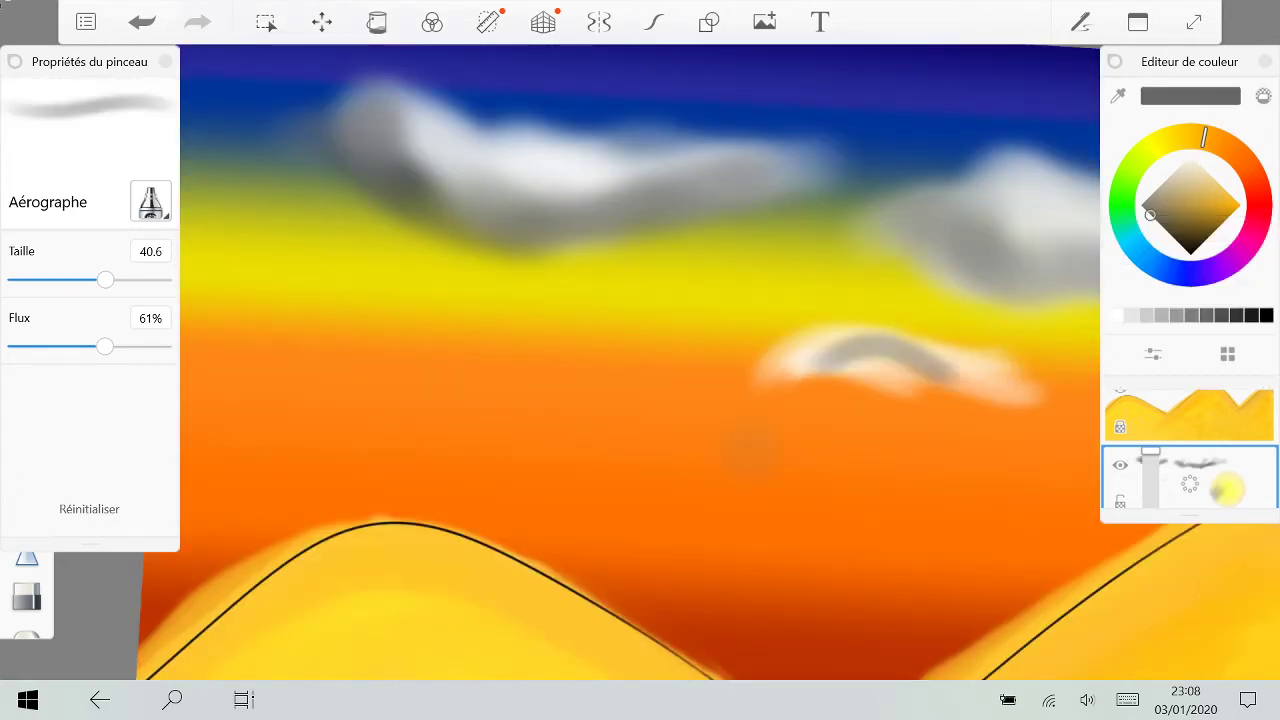
key("ctrl+z")
left_click_drag(835, 364, 1020, 392)
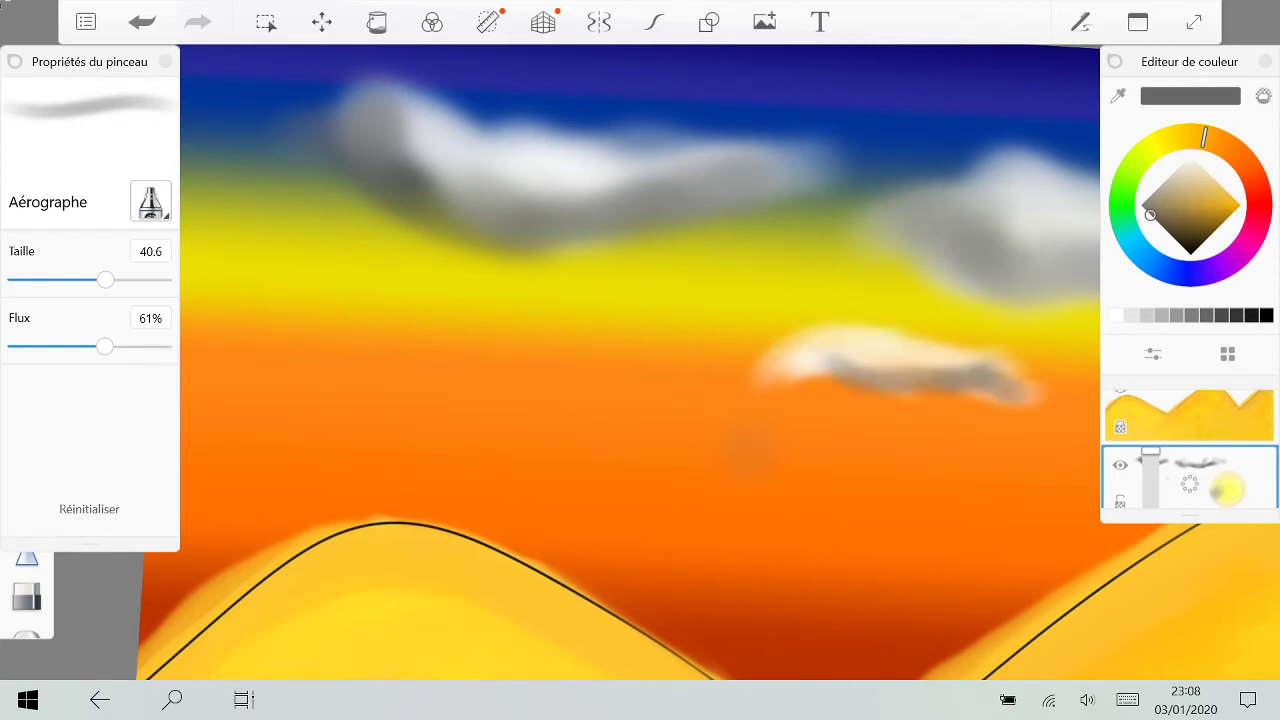
Step: Build up the small cloud in light grey, adding a taller rounded puff at its left end and filling its top
left_click(1131, 315)
left_click_drag(790, 362, 890, 347)
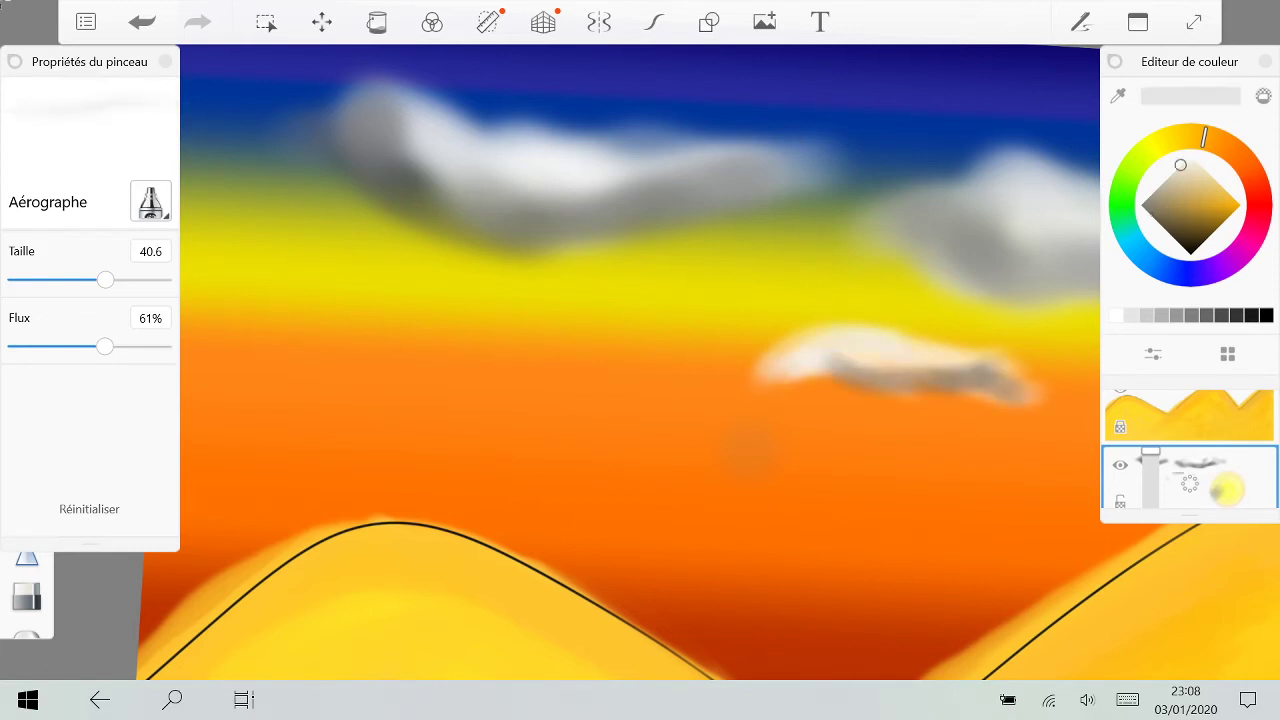
left_click_drag(785, 295, 800, 378)
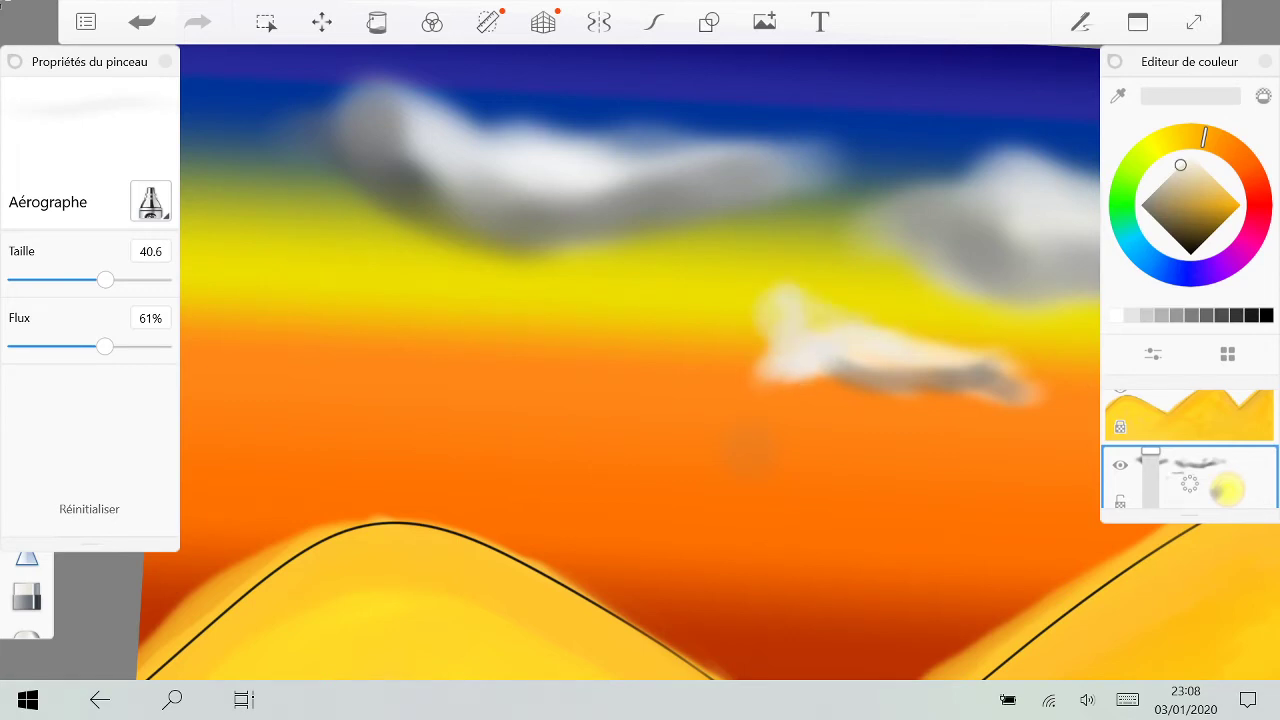
left_click_drag(775, 300, 765, 385)
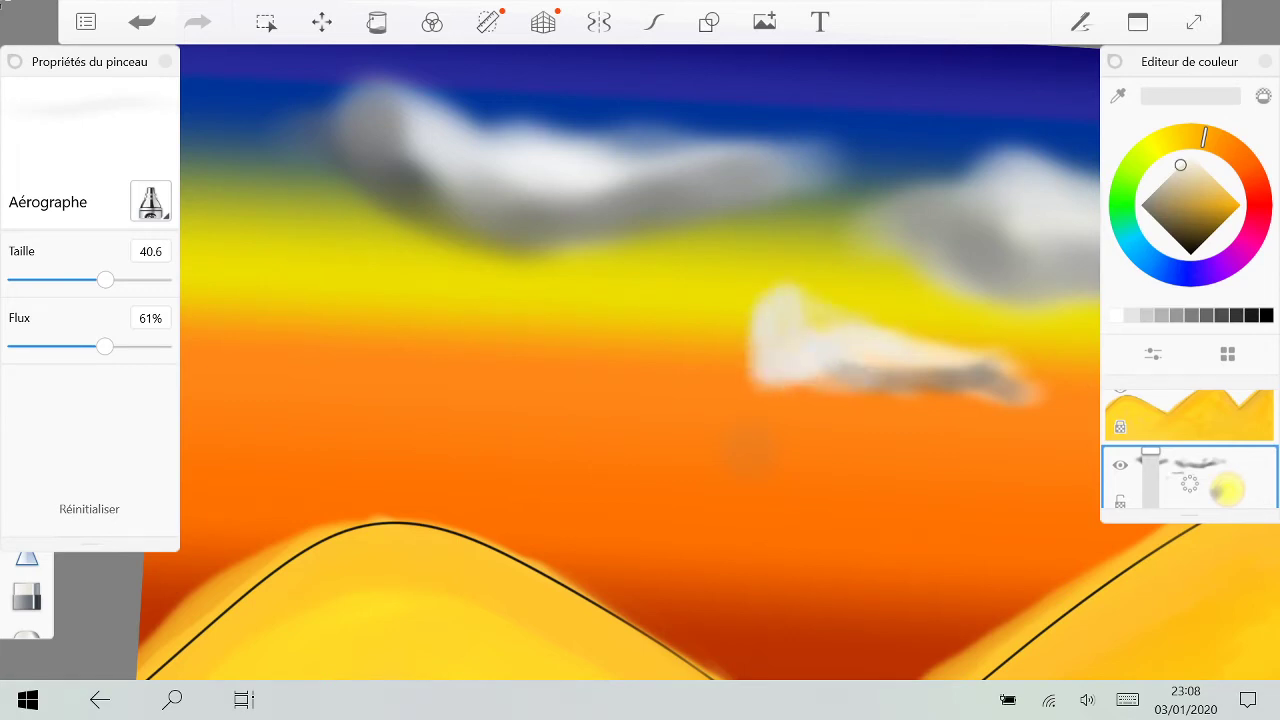
left_click_drag(820, 315, 885, 373)
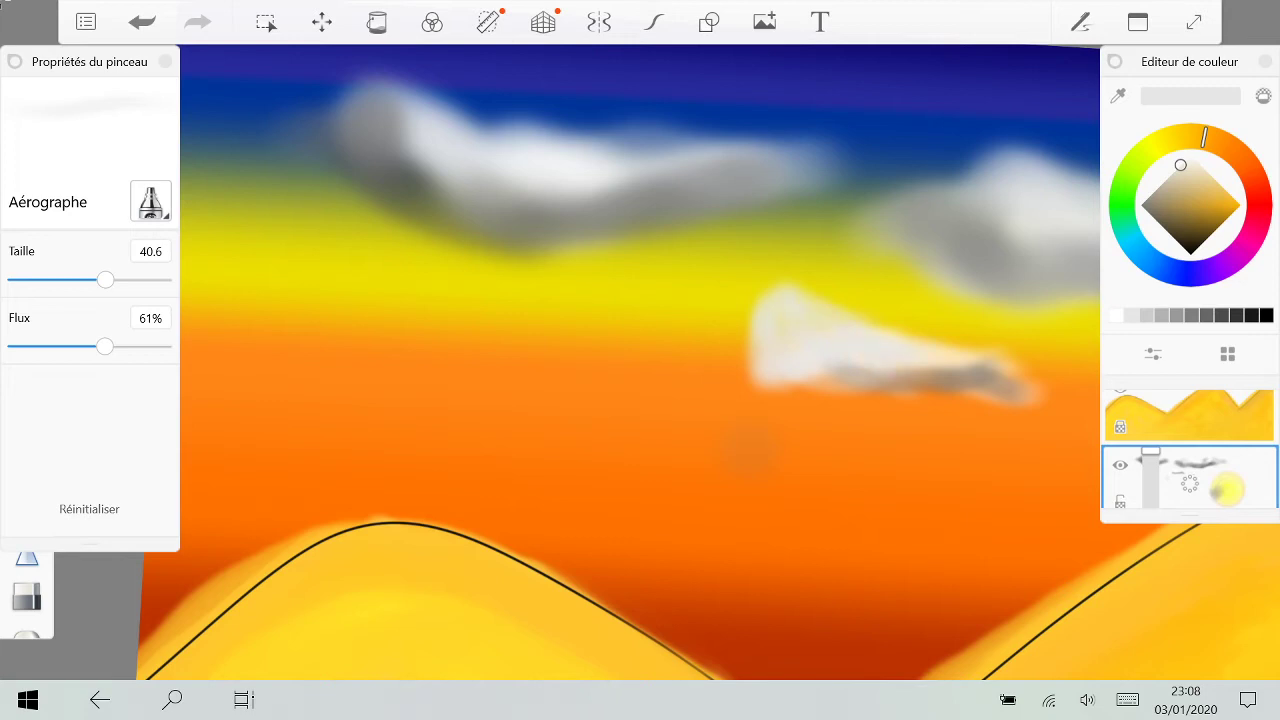
left_click_drag(755, 315, 725, 375)
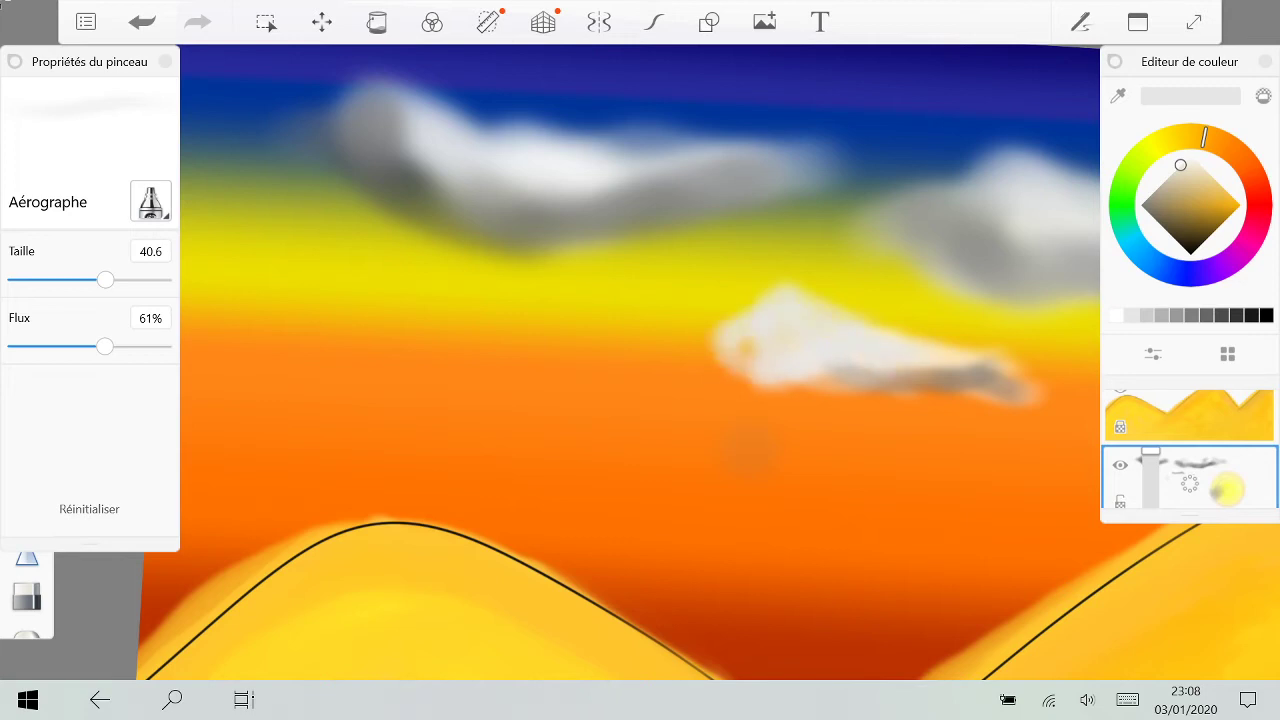
left_click_drag(730, 328, 745, 355)
Step: Add dark grey shadow along the small cloud's whole underside and inside its left puff
left_click(1150, 195)
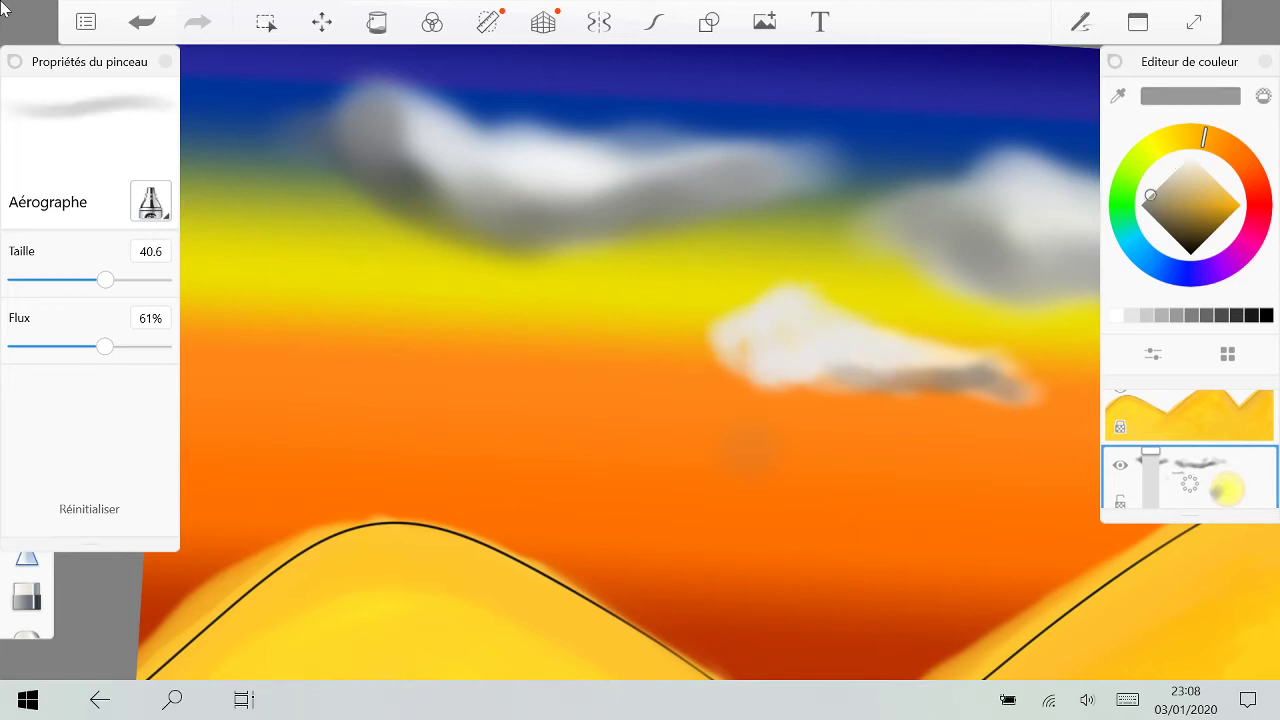
left_click(1150, 215)
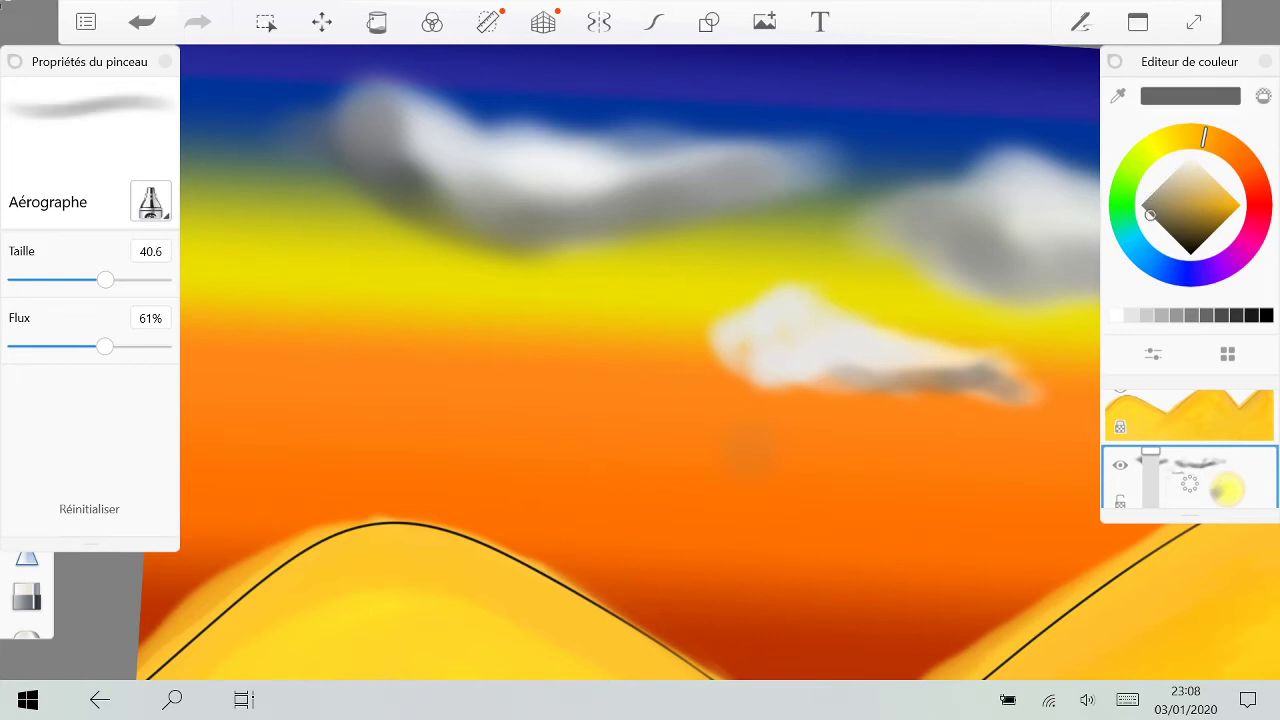
left_click_drag(732, 342, 890, 378)
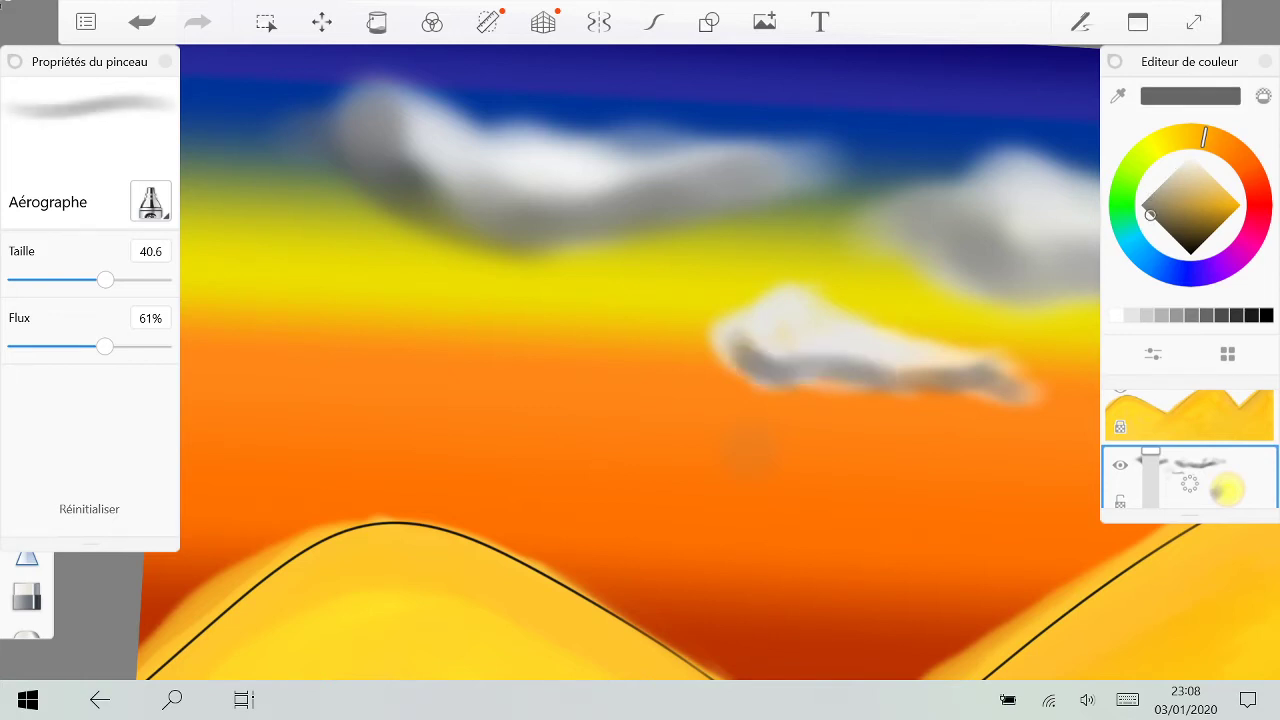
left_click_drag(792, 362, 1000, 384)
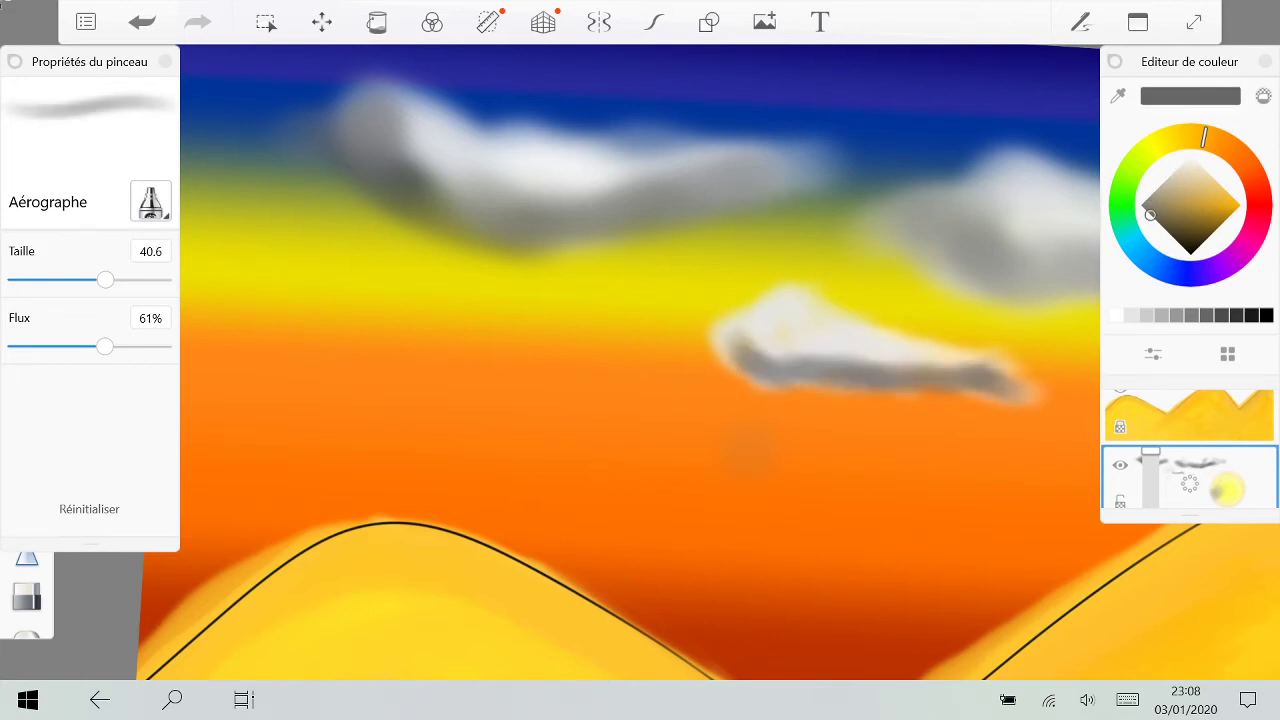
mouse_move(754, 343)
left_mouse_down()
mouse_move(777, 338)
mouse_move(802, 368)
left_mouse_up()
Step: Airbrush light grey over the top of the small cloud's left puff, softening the dark shadow inside it
left_click(1181, 165)
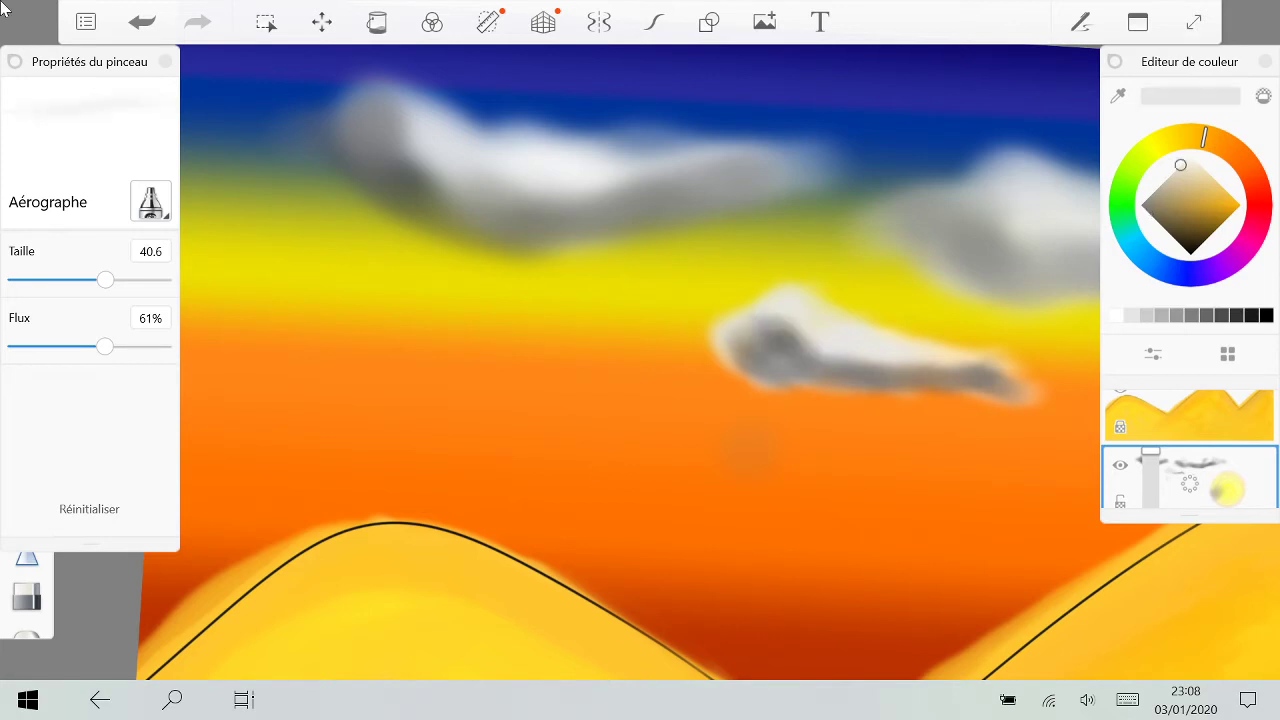
left_click(749, 319)
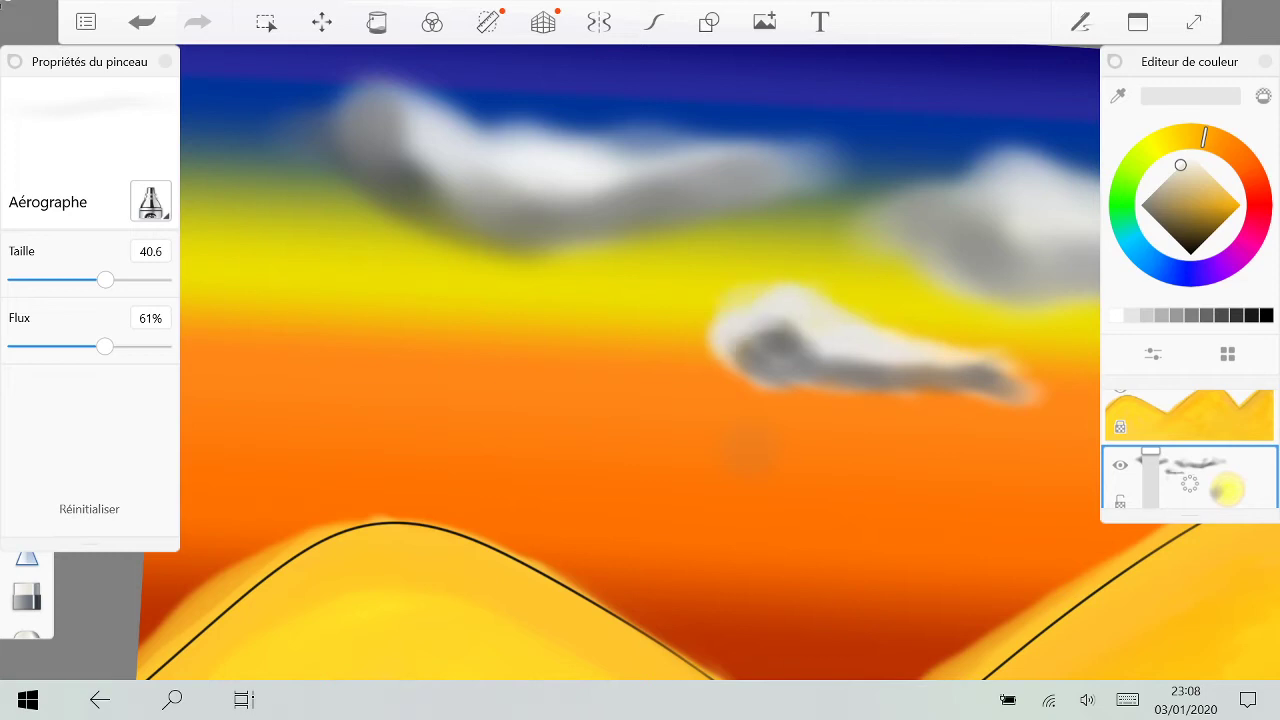
left_click_drag(760, 318, 785, 321)
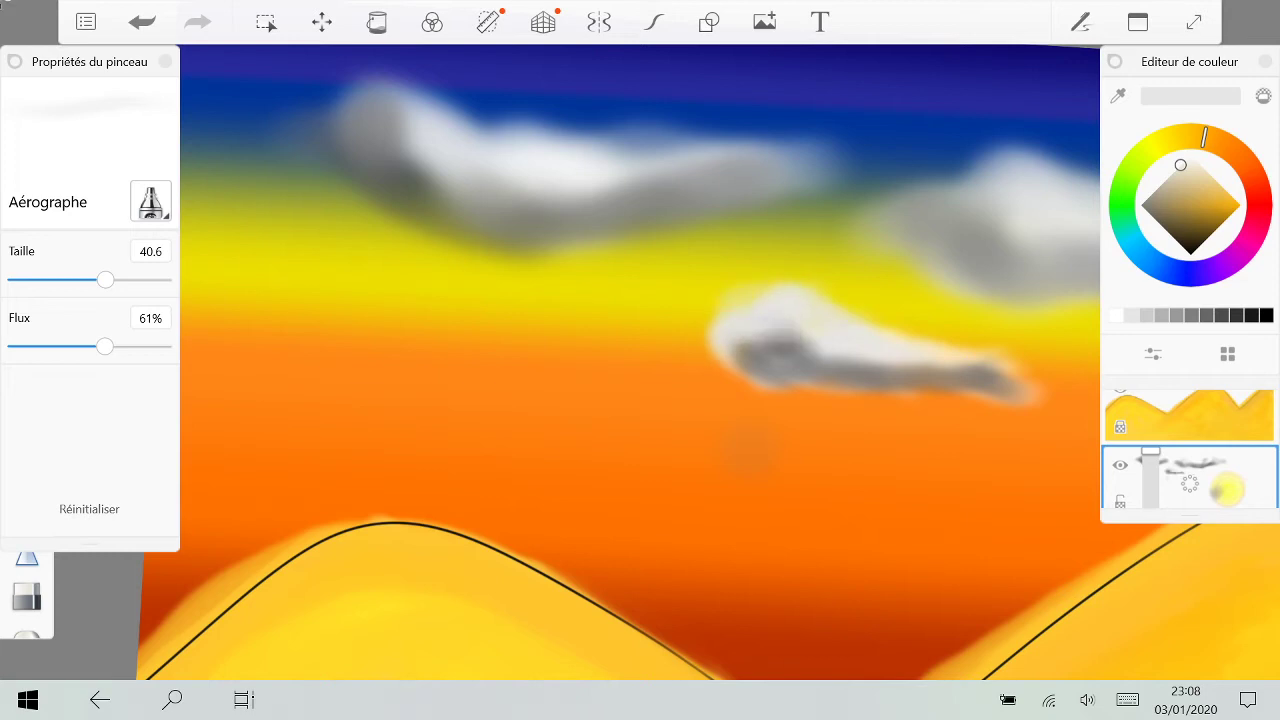
Step: Blend mid grey through the middle of the small cloud above its shadow and add a light grey highlight there
scroll(860, 345, "up", 2)
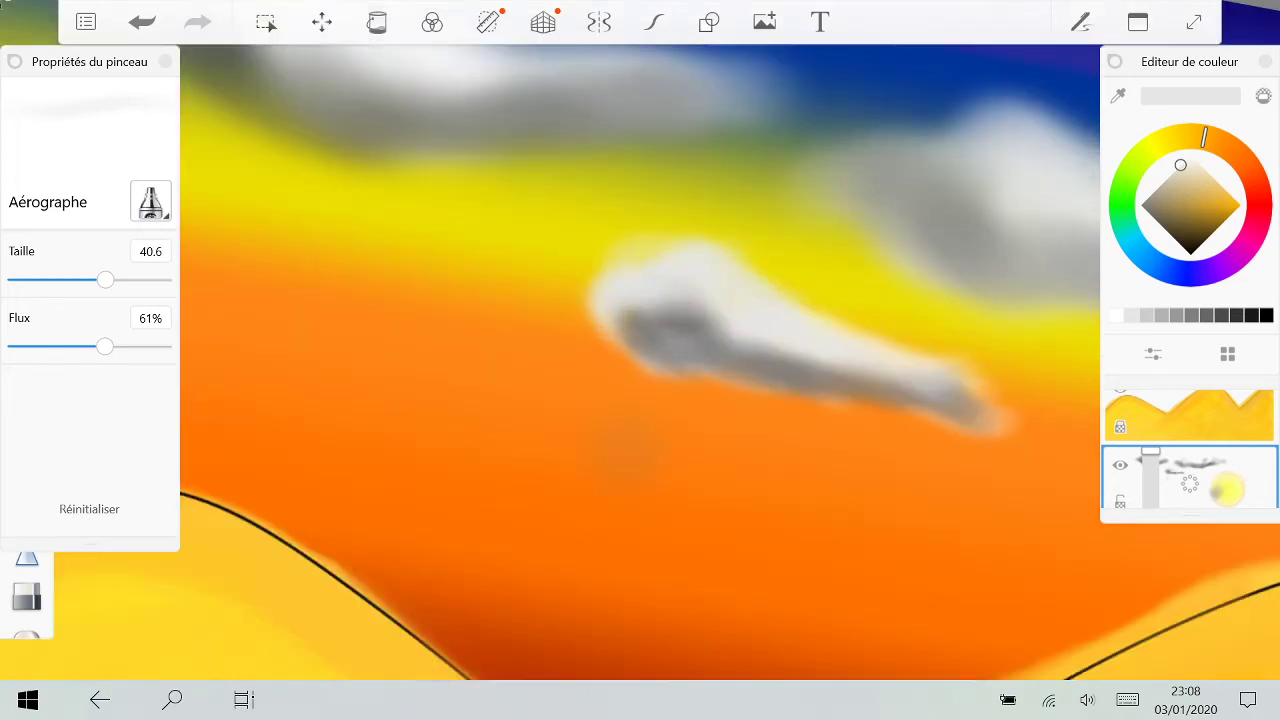
scroll(900, 340, "down", 5)
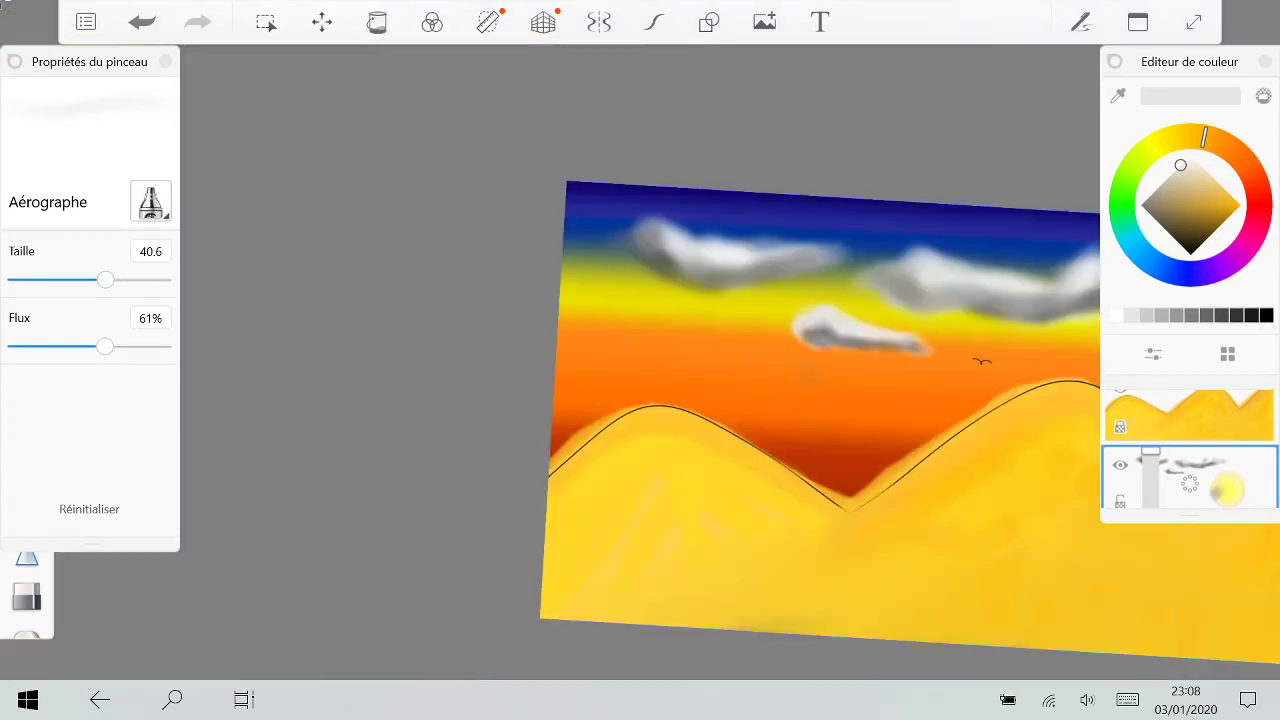
left_click(1161, 315)
scroll(860, 362, "up", 5)
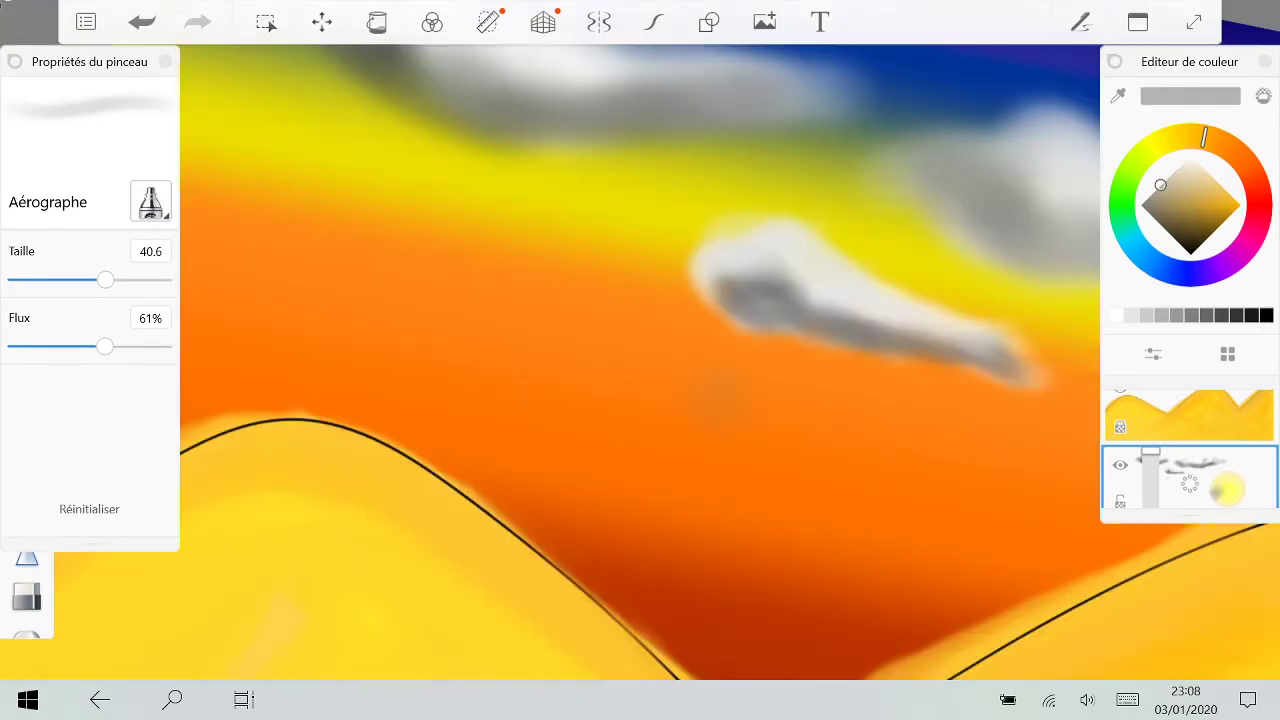
left_click_drag(768, 284, 888, 322)
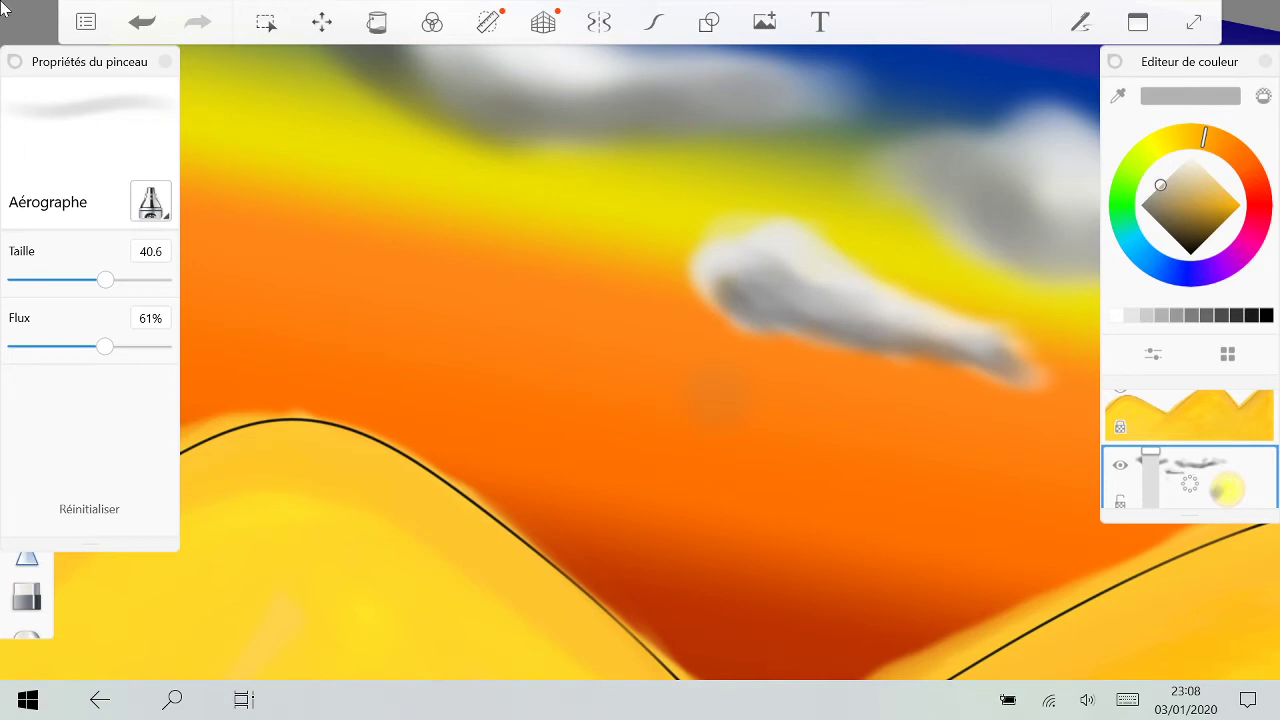
left_click_drag(773, 305, 826, 316)
left_click(1180, 165)
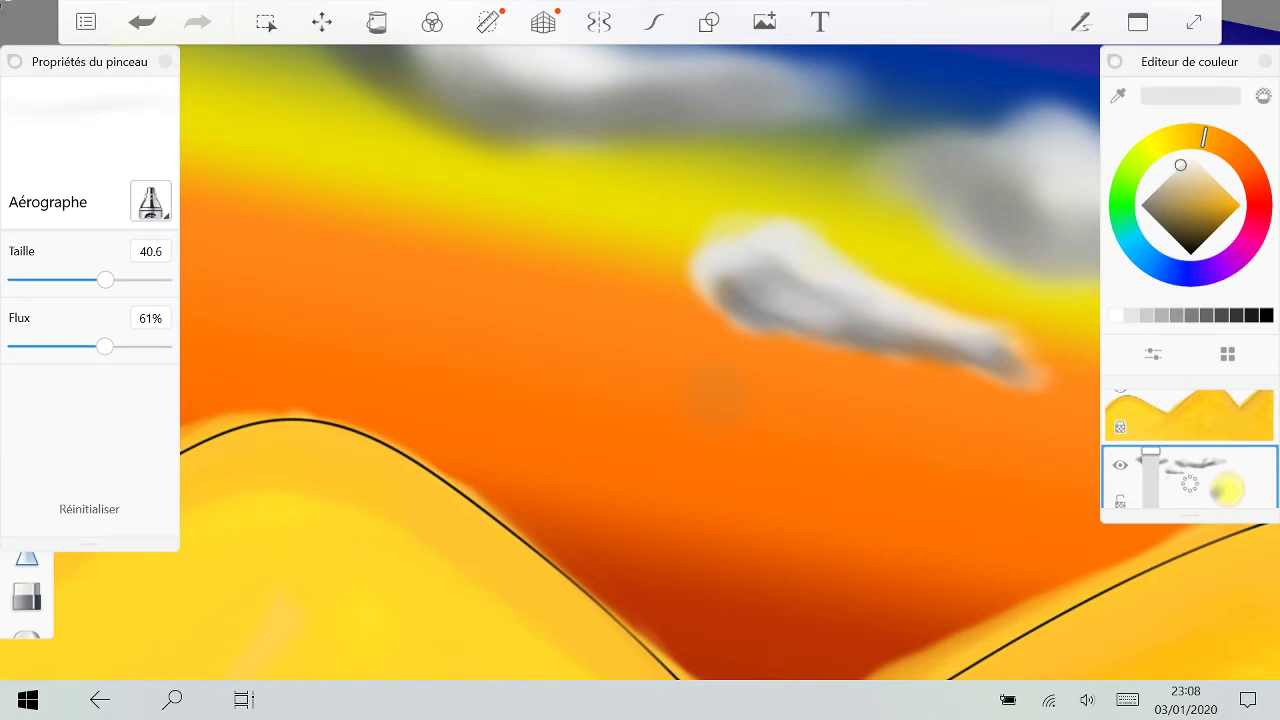
Step: Shade the left edge of the small cloud's left puff with dark grey
scroll(720, 396, "down", 10)
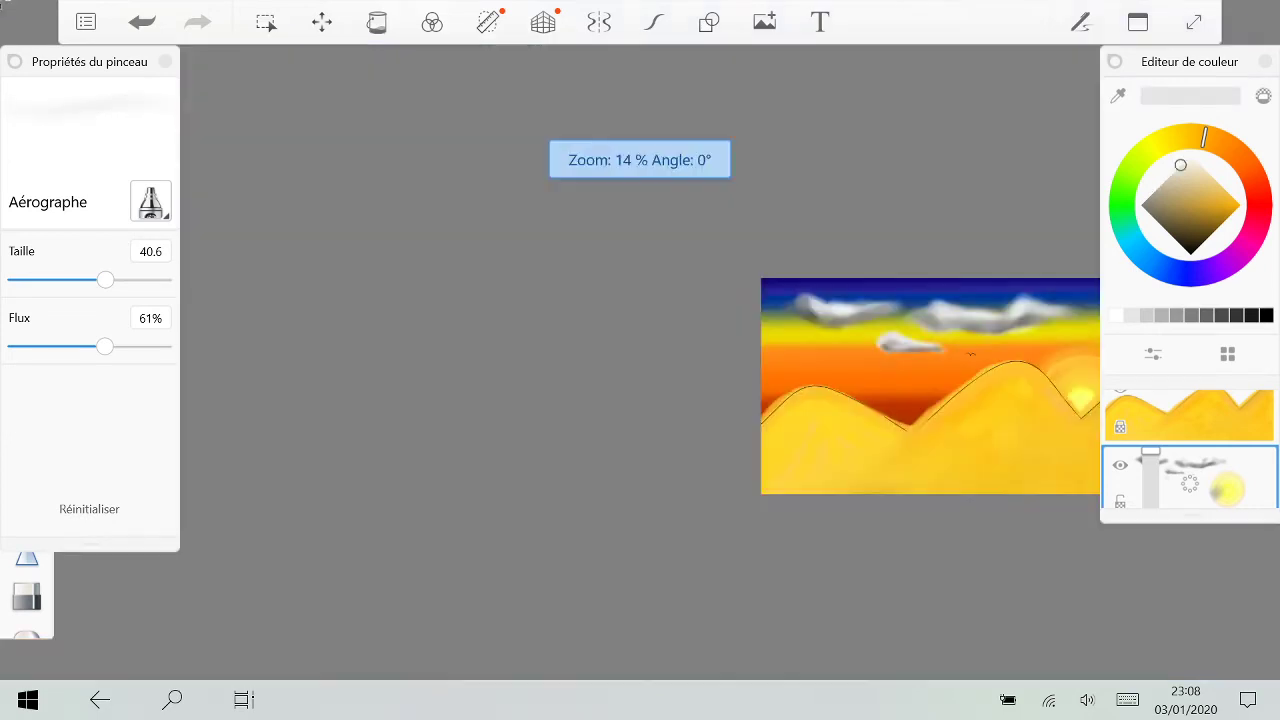
scroll(720, 396, "up", 1)
scroll(890, 340, "down", 2)
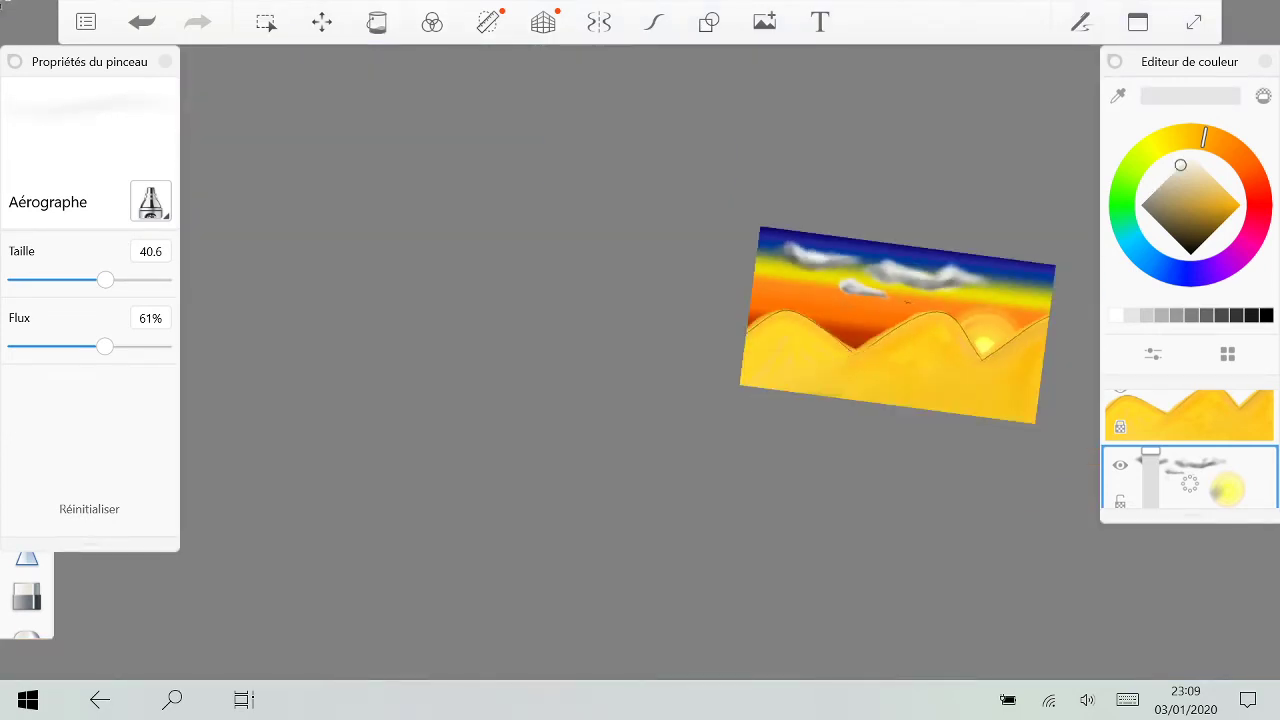
scroll(869, 237, "up", 5)
scroll(908, 366, "up", 5)
left_click(1160, 225)
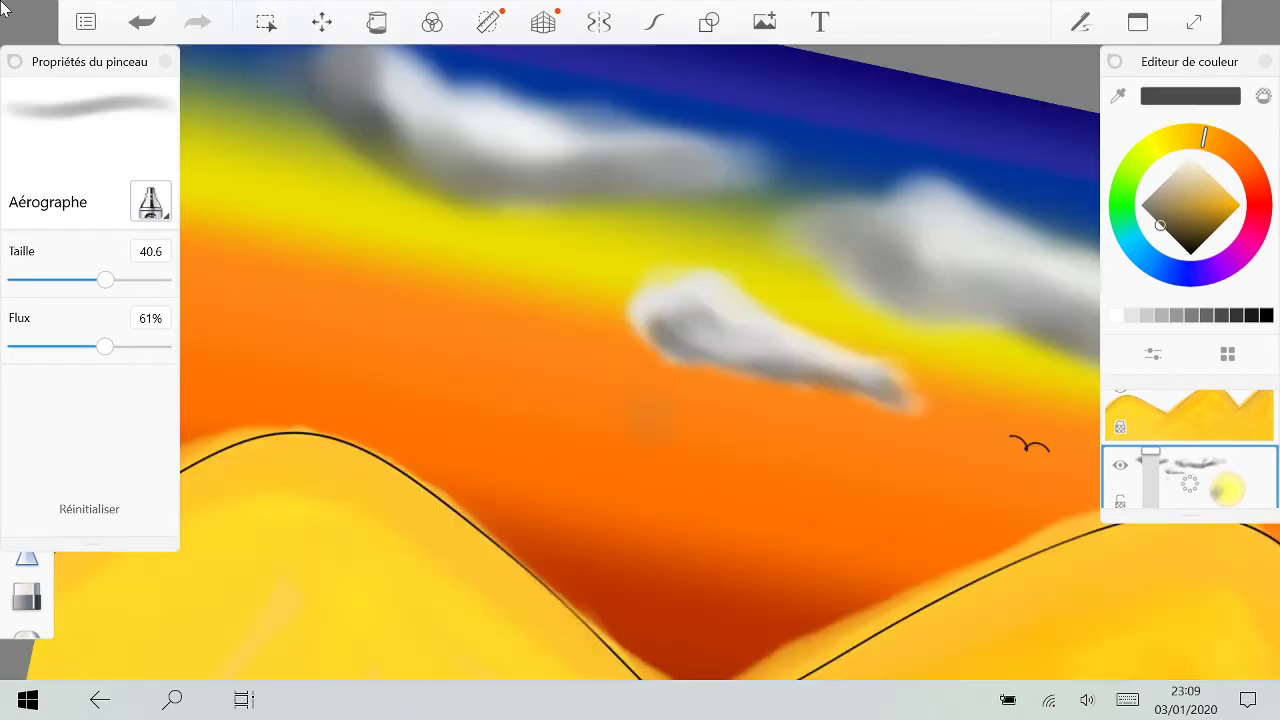
mouse_move(666, 287)
left_mouse_down()
mouse_move(650, 336)
mouse_move(665, 313)
left_mouse_up()
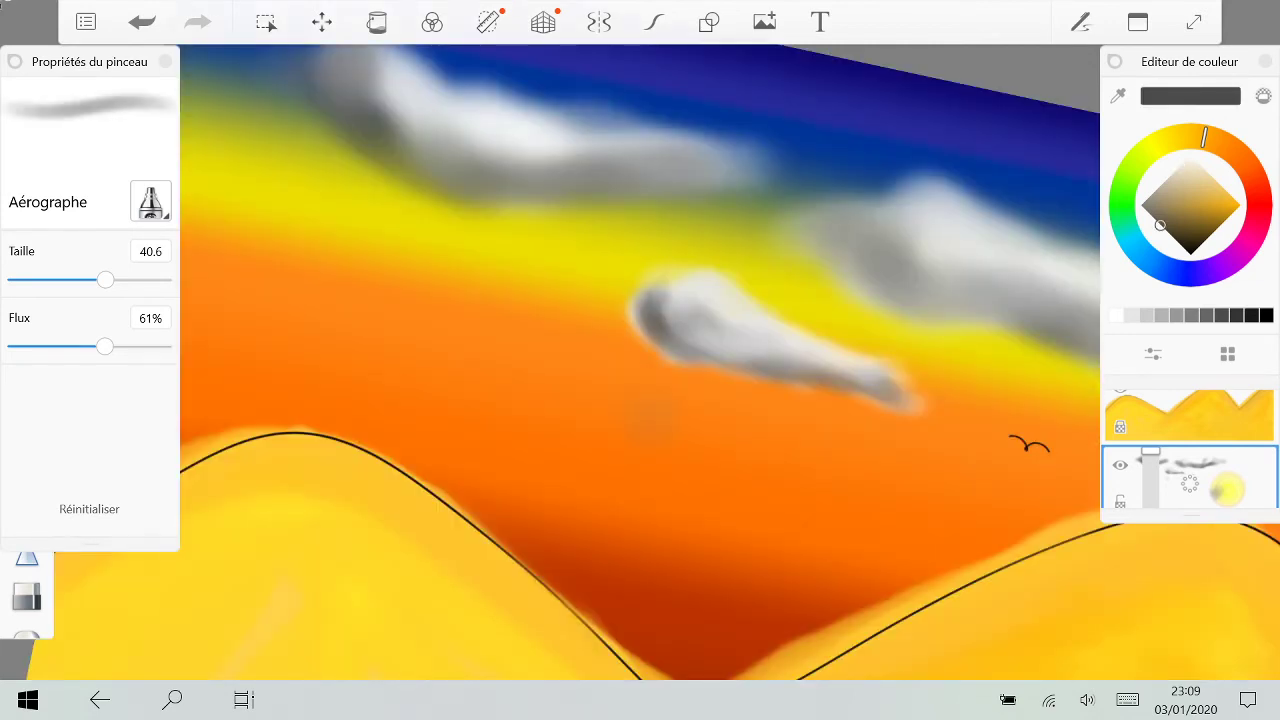
Step: Add a light grey puff above the small cloud's right end and soften the shadow on its left end
scroll(869, 320, "down", 3)
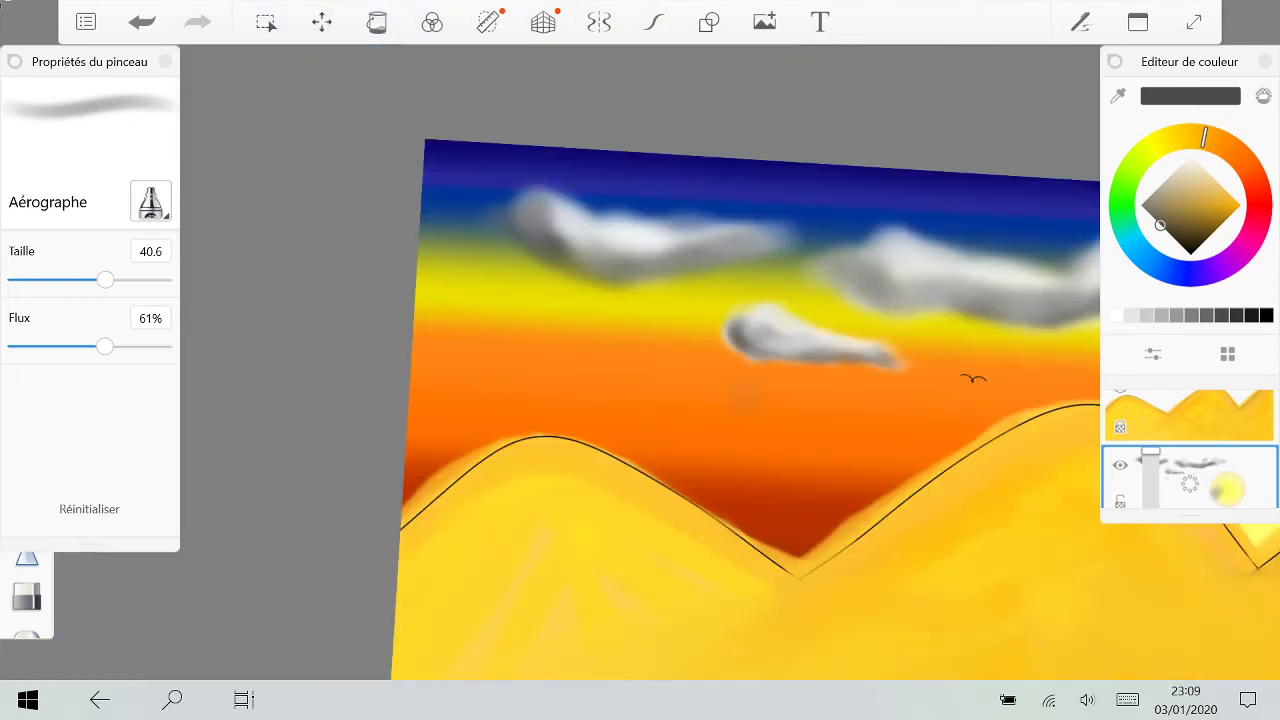
mouse_move(852, 344)
left_mouse_down()
mouse_move(888, 334)
mouse_move(868, 350)
left_mouse_up()
key("ctrl+z")
left_click(1146, 315)
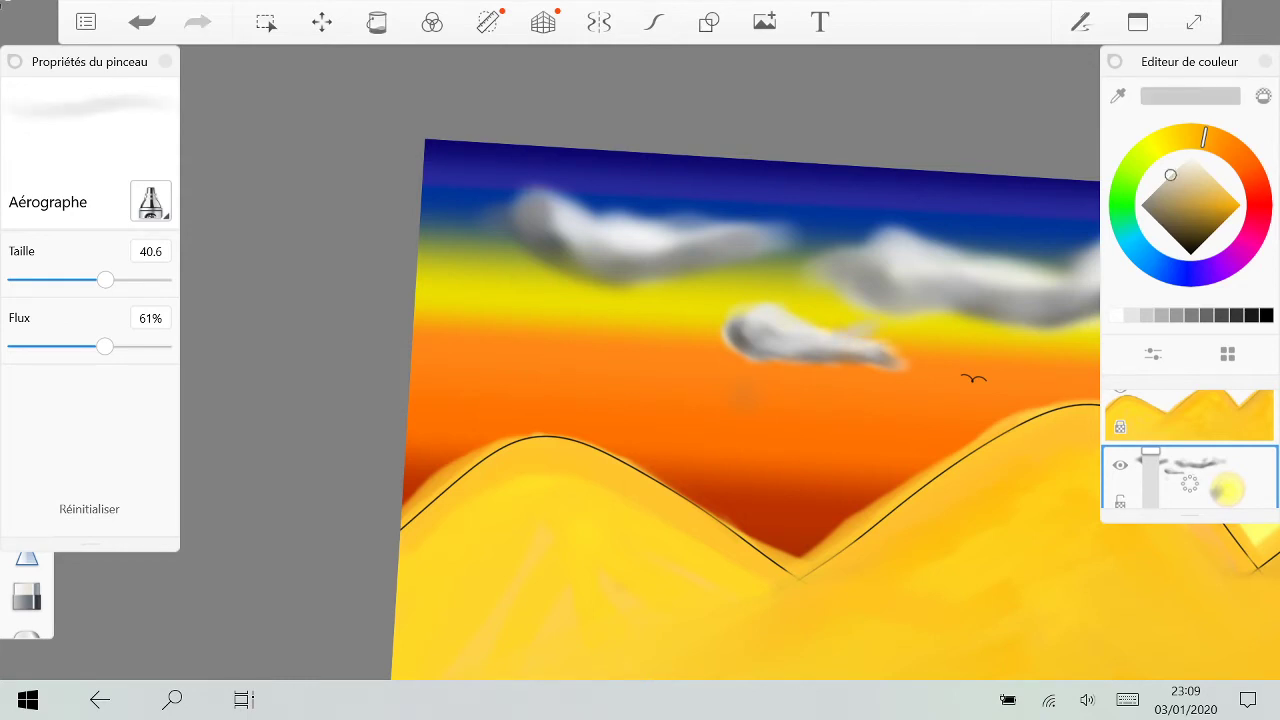
scroll(640, 360, "up", 5)
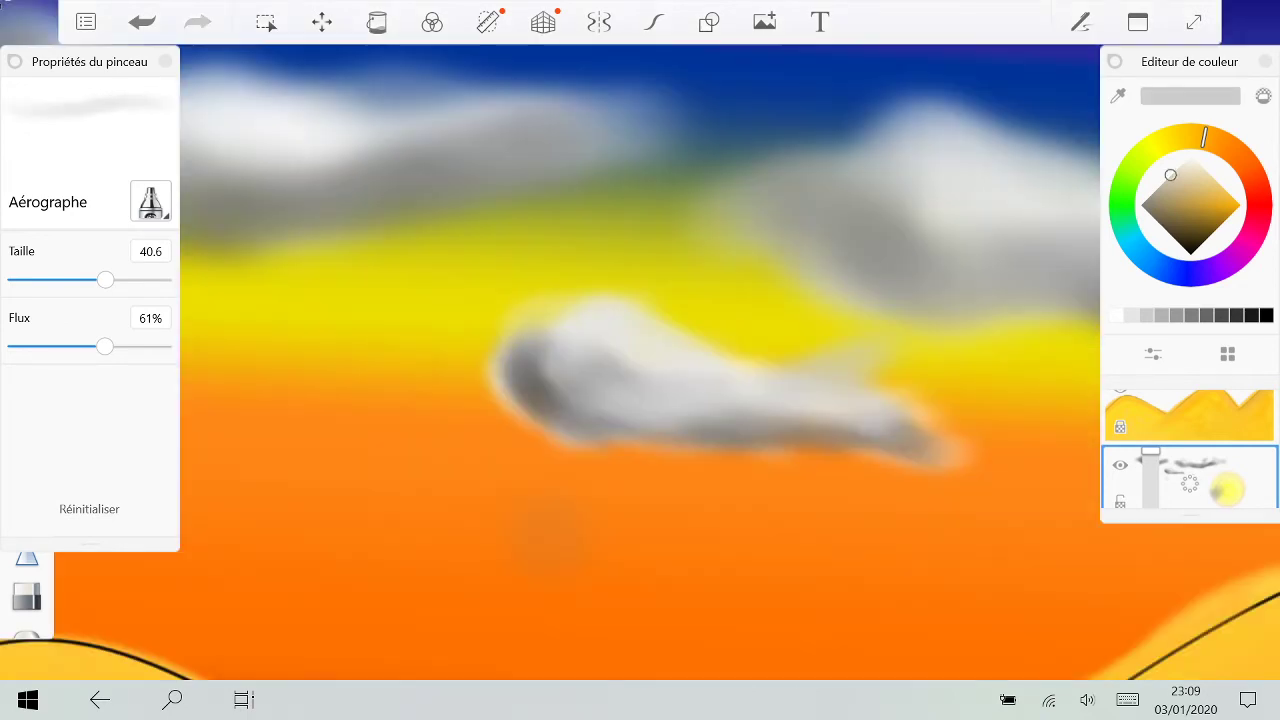
mouse_move(842, 368)
left_mouse_down()
mouse_move(862, 392)
mouse_move(786, 376)
left_mouse_up()
left_click_drag(550, 324, 540, 376)
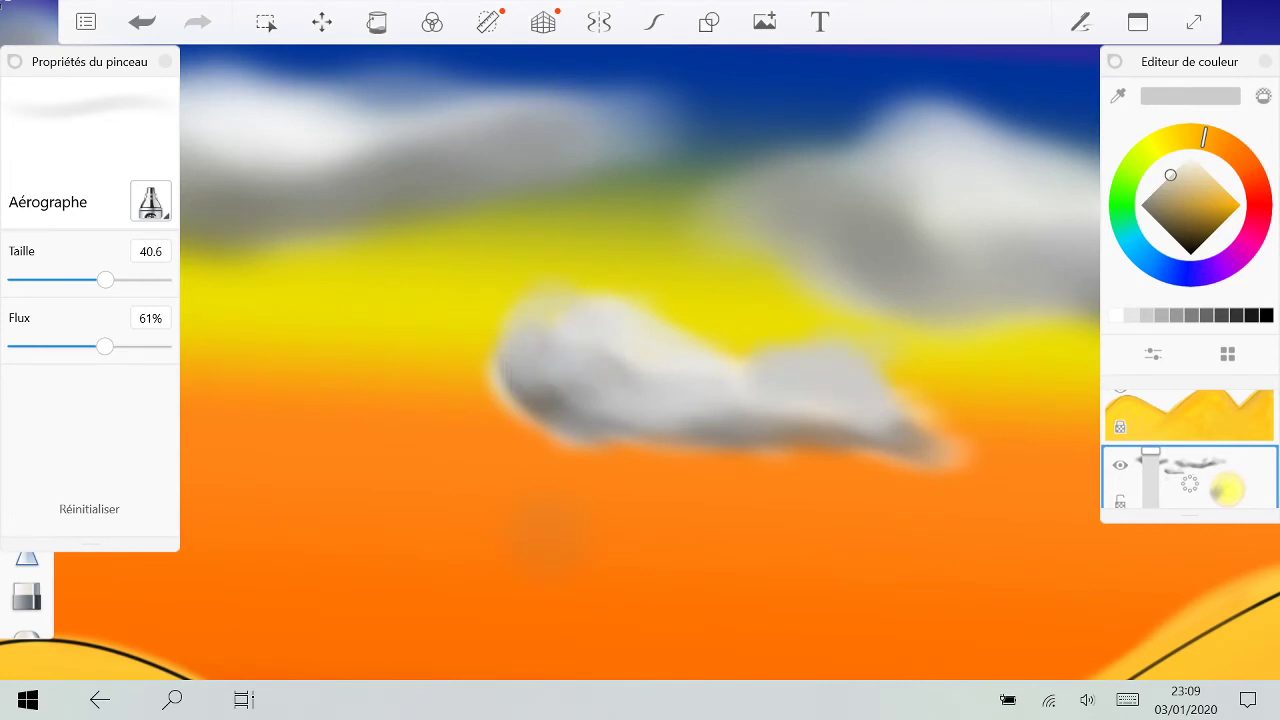
Step: Deepen the medium grey shadow on the lower left part and underside of the large middle cloud
scroll(640, 362, "down", 10)
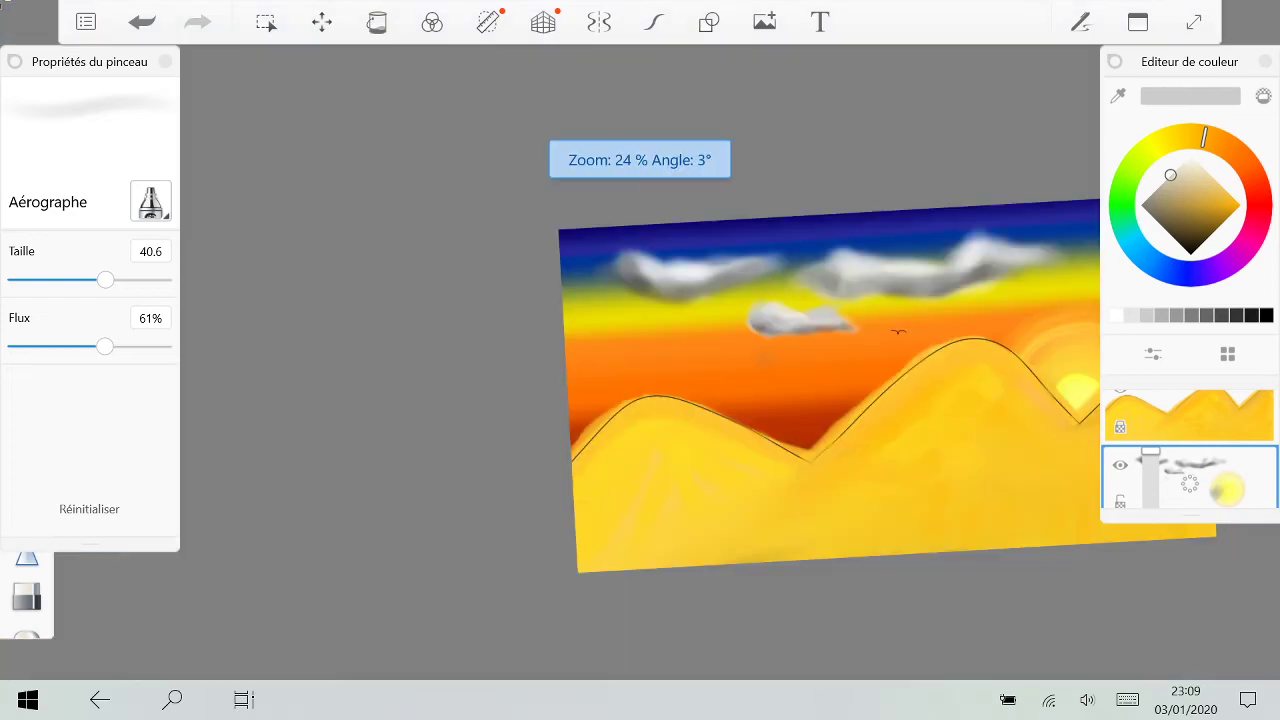
scroll(640, 362, "up", 8)
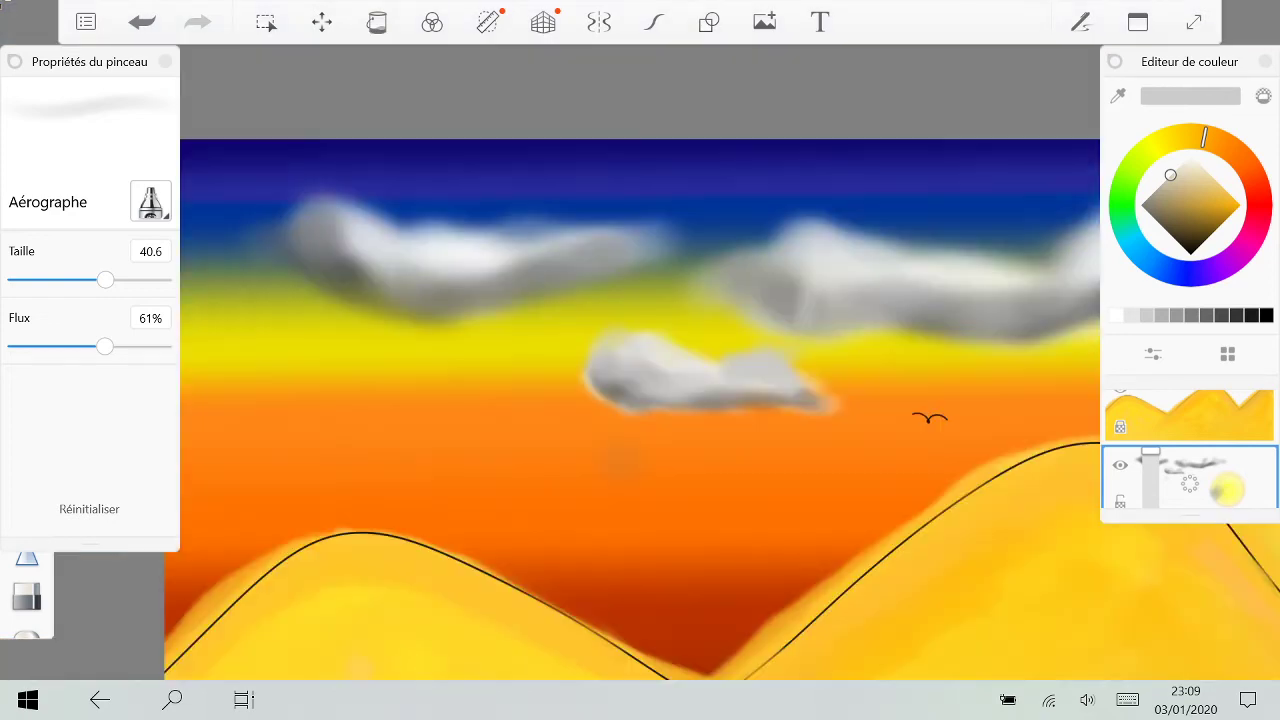
left_click(1191, 315)
left_click_drag(804, 289, 838, 312)
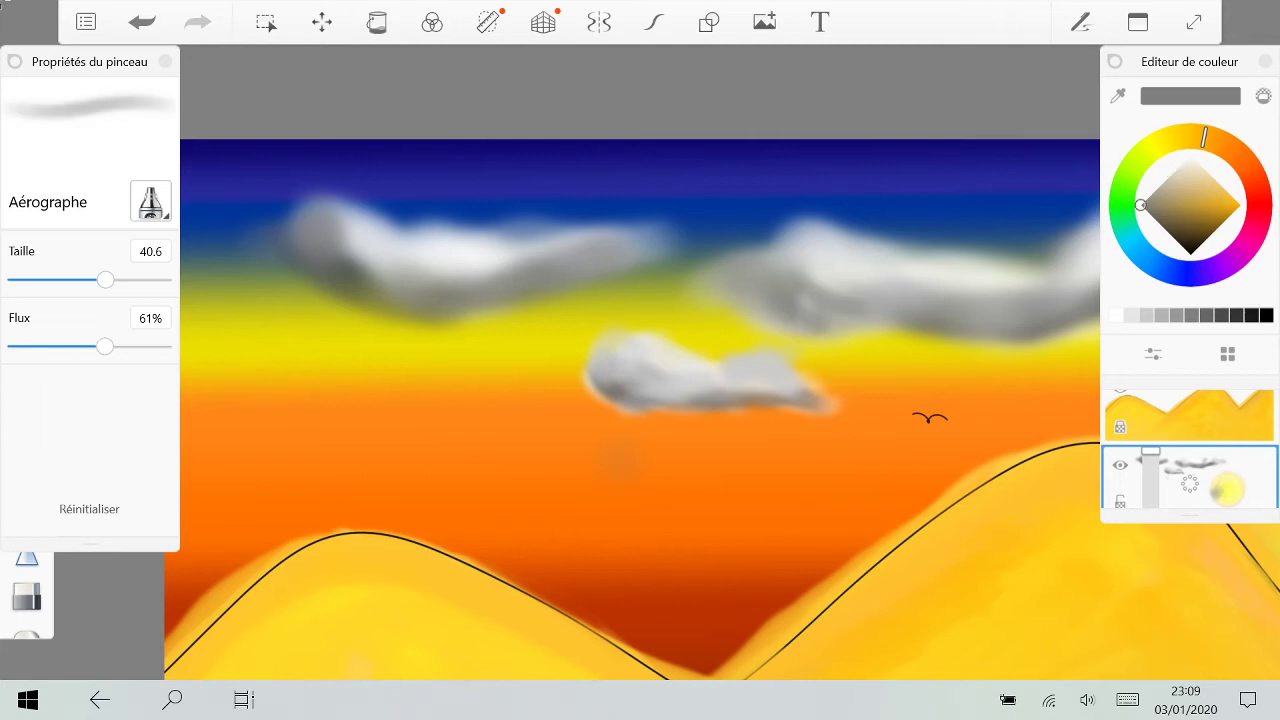
scroll(640, 362, "up", 5)
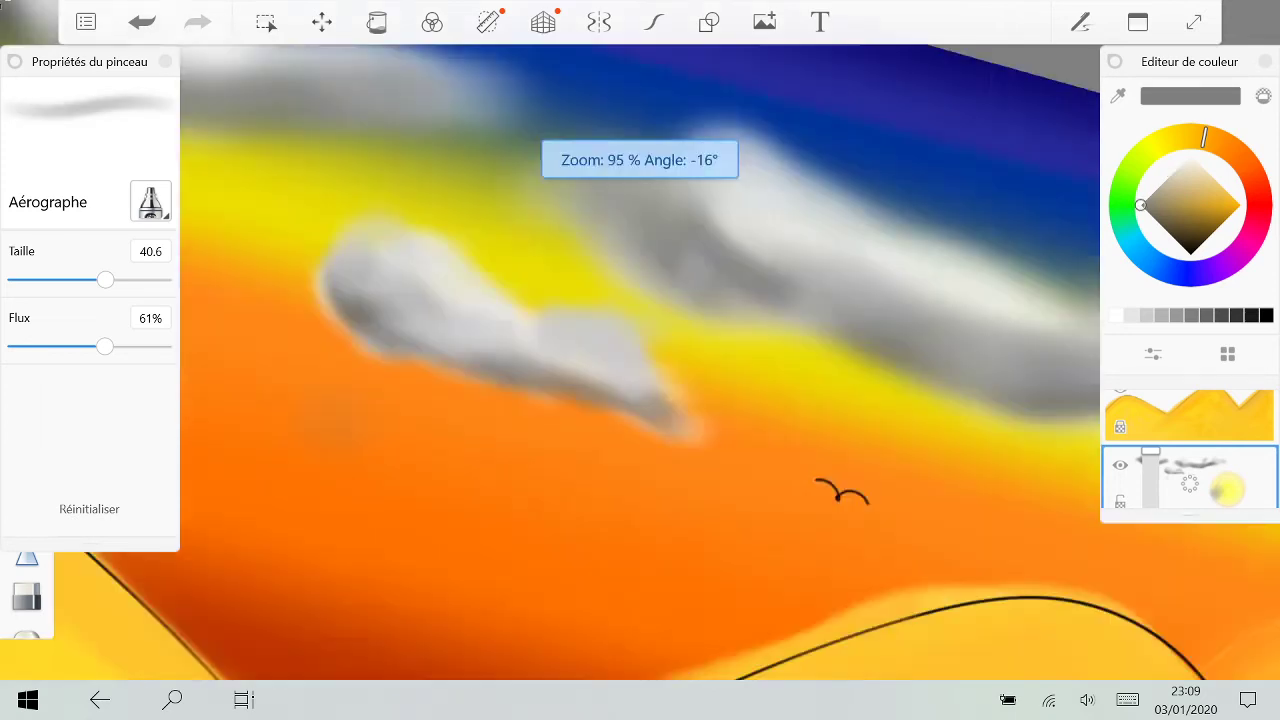
left_click_drag(715, 335, 875, 340)
left_click_drag(772, 311, 883, 350)
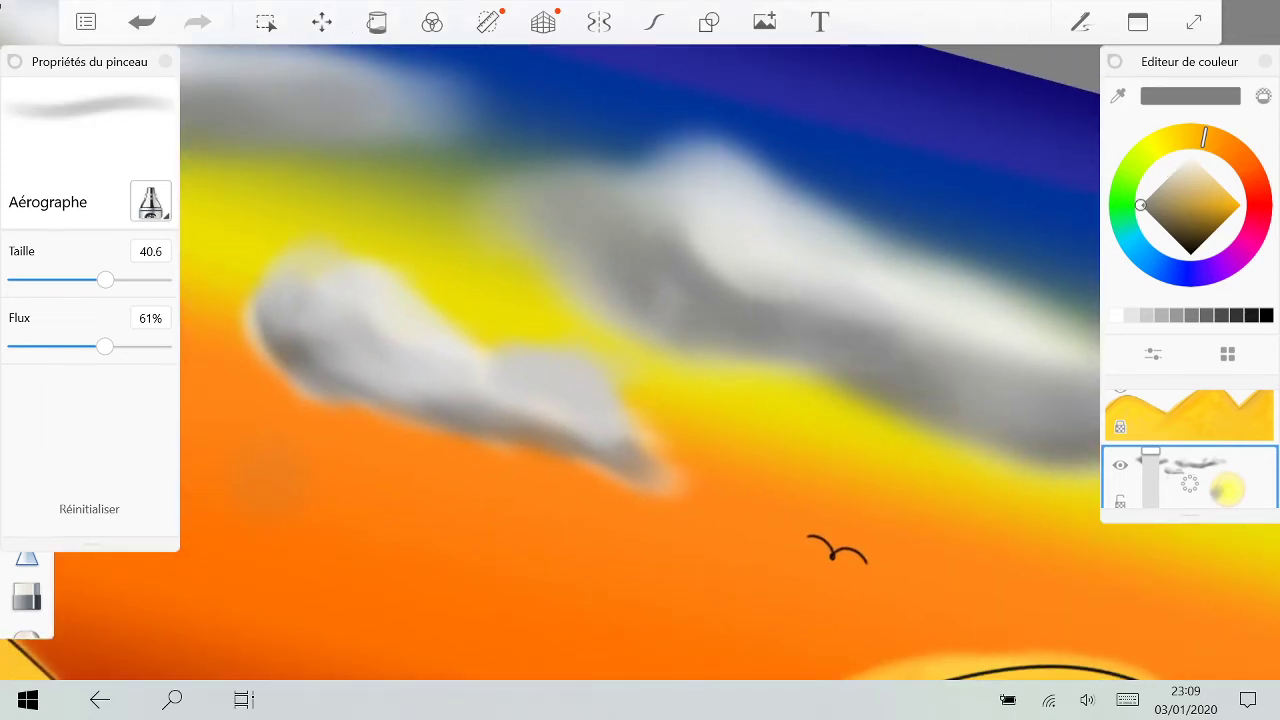
Step: Airbrush a white highlight over the rounded top at the left cloud's left end
scroll(640, 362, "down", 10)
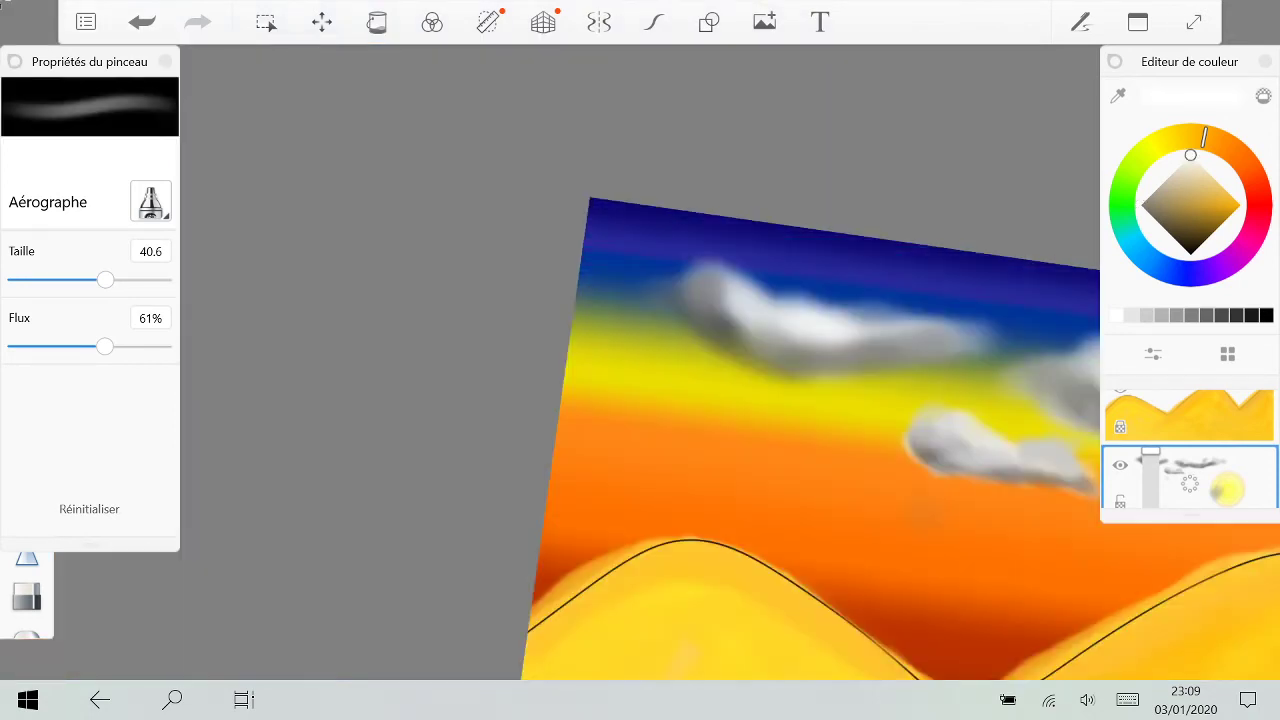
mouse_move(678, 285)
left_mouse_down()
mouse_move(702, 268)
mouse_move(689, 294)
mouse_move(732, 266)
mouse_move(724, 276)
left_mouse_up()
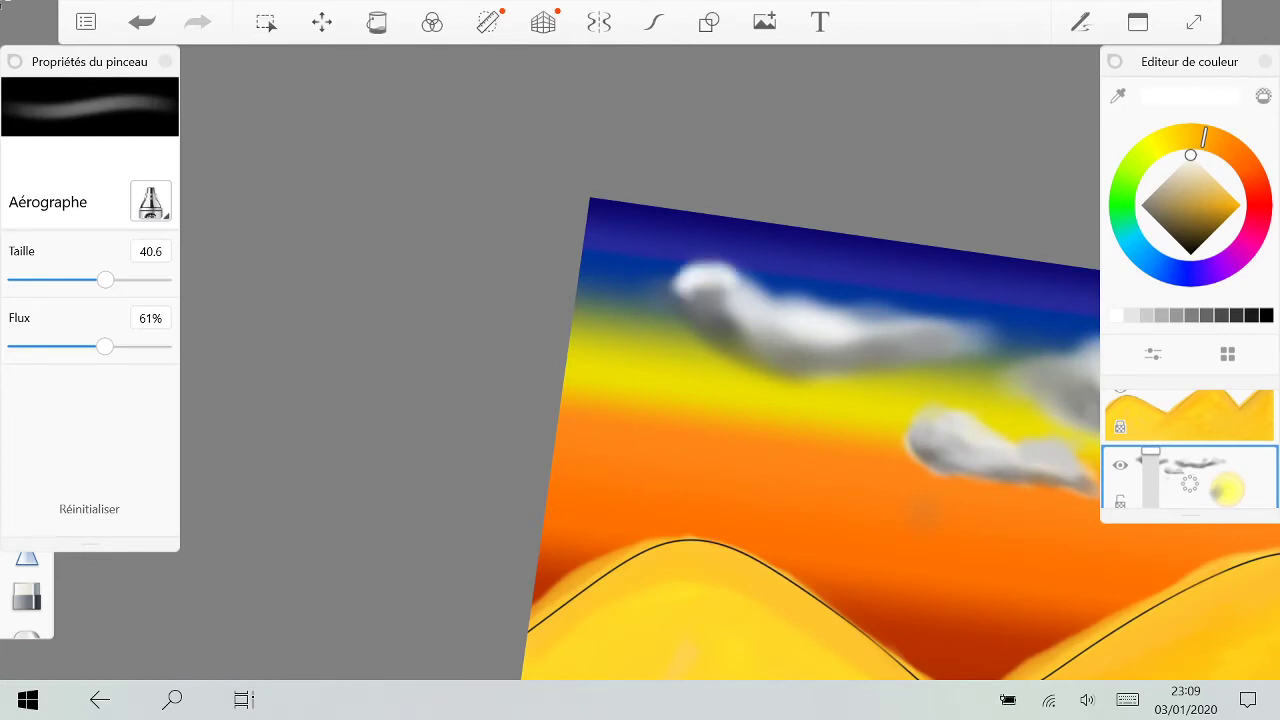
scroll(750, 345, "down", 2)
scroll(850, 425, "down", 3)
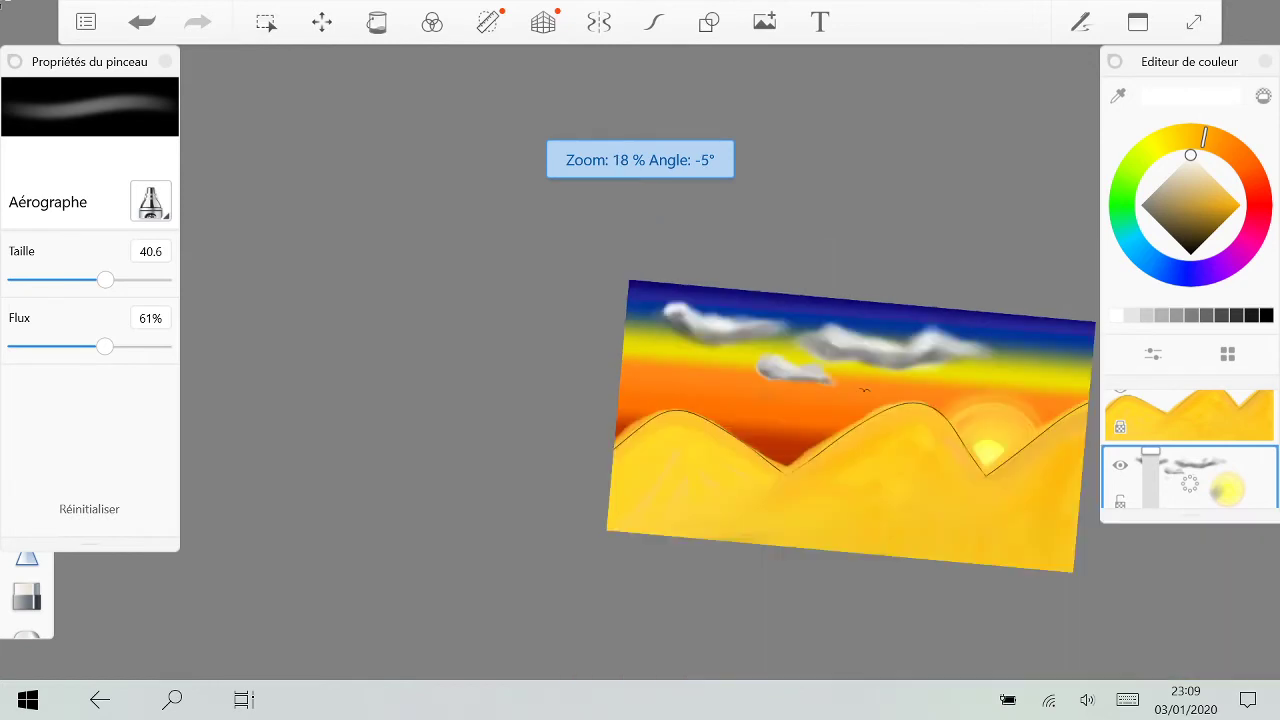
Step: Airbrush a small white cloud at the canvas's right edge just above the right dune, and shade its lower left with medium grey
scroll(808, 427, "down", 2)
scroll(690, 410, "up", 5)
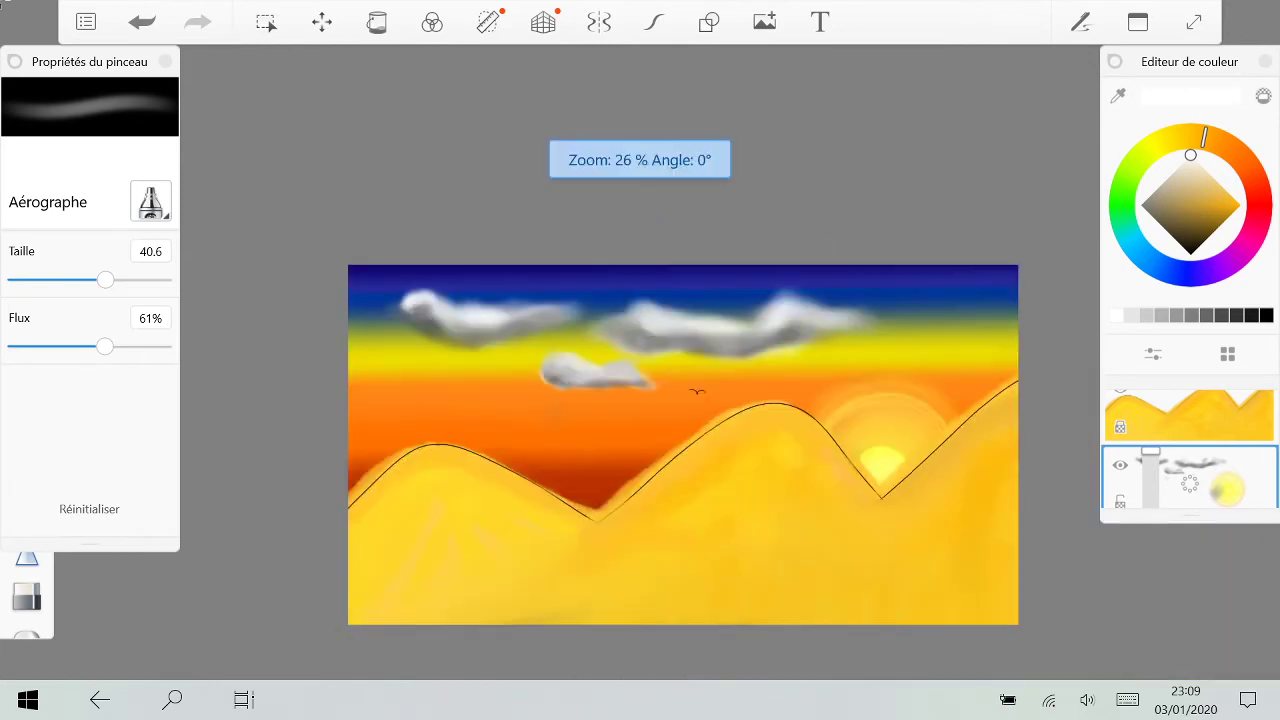
mouse_move(955, 400)
left_mouse_down()
mouse_move(932, 405)
mouse_move(950, 390)
left_mouse_up()
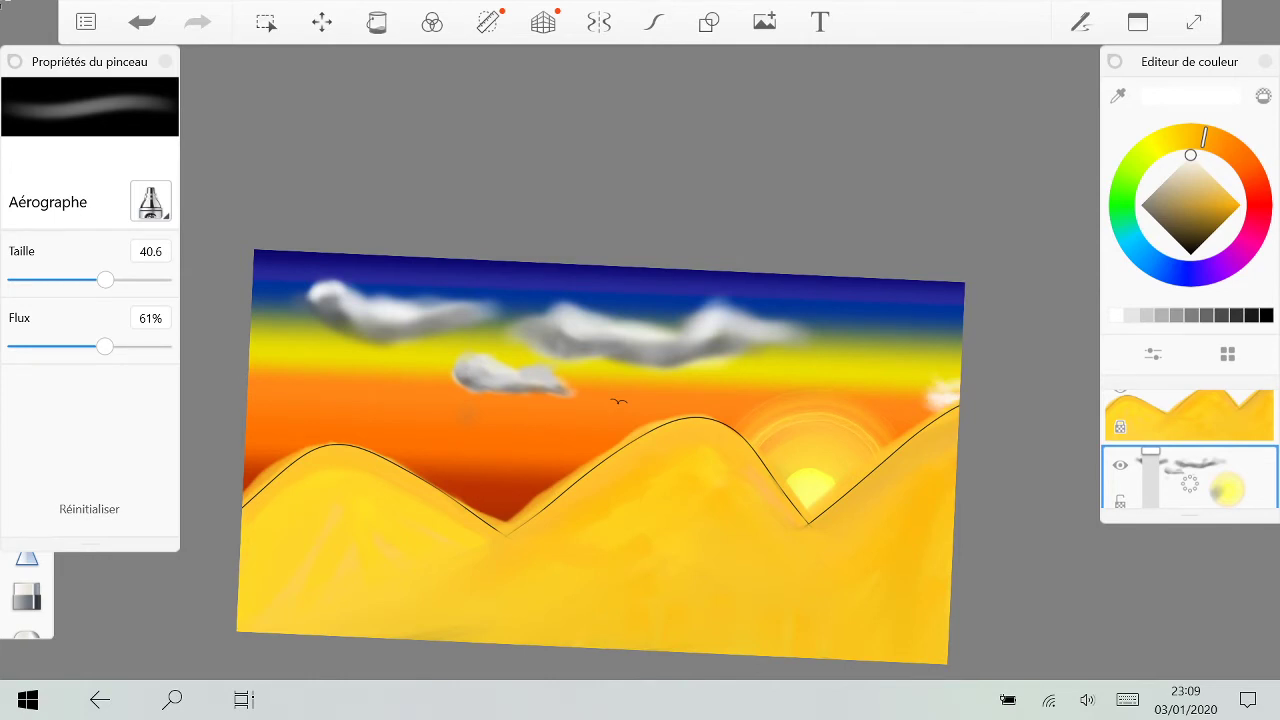
left_click(1191, 315)
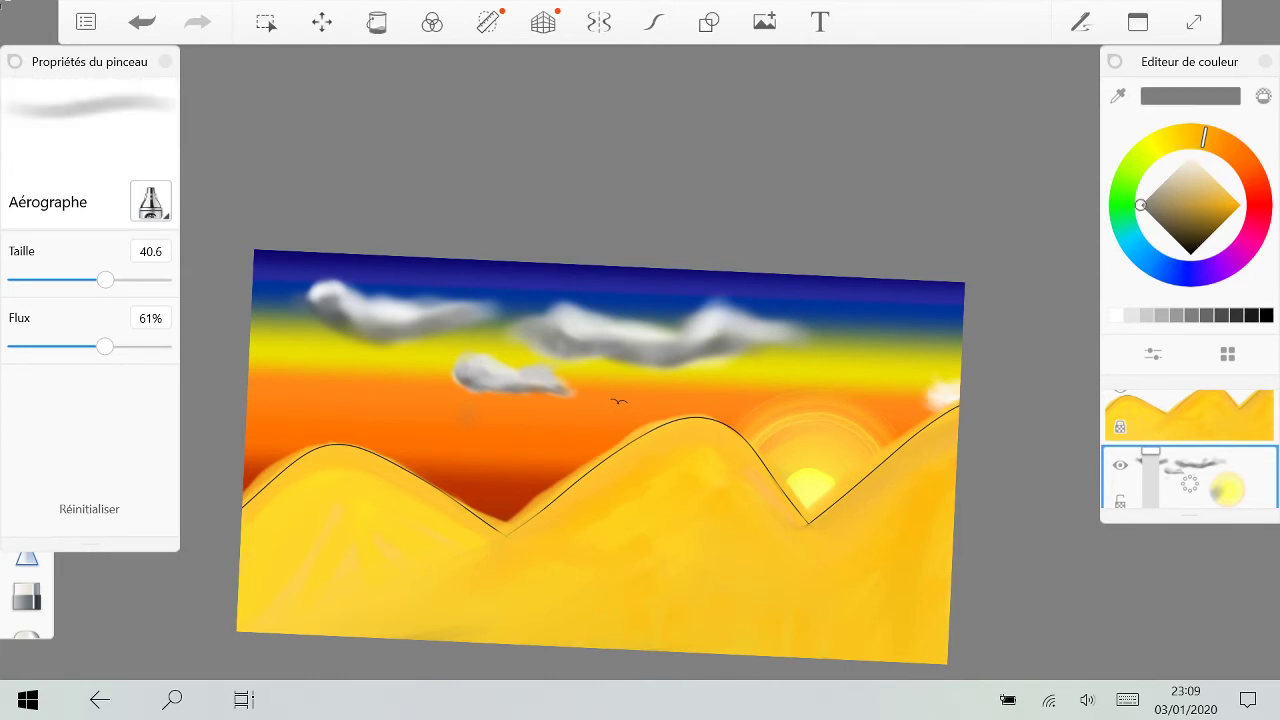
mouse_move(933, 389)
left_mouse_down()
mouse_move(937, 404)
mouse_move(932, 394)
mouse_move(951, 399)
left_mouse_up()
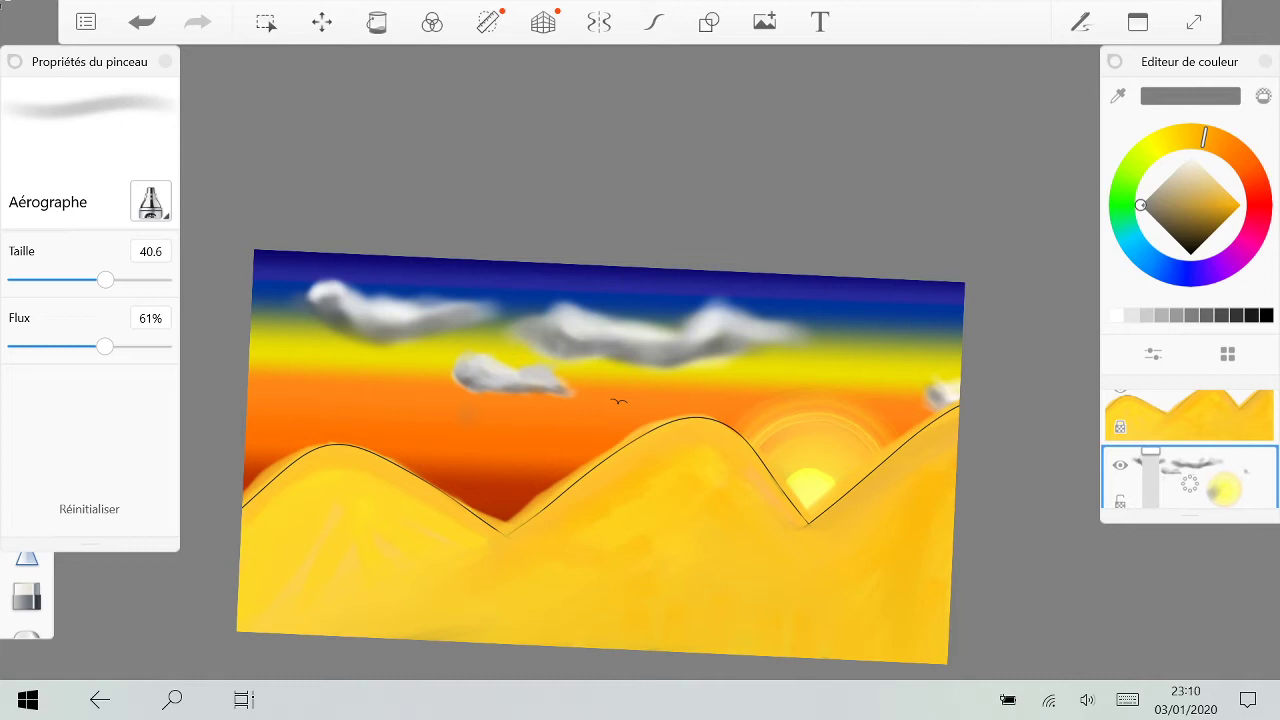
Step: Airbrush a thin, layered light grey cloud in the upper right sky, above the cloud at the canvas's right edge
left_click(1131, 315)
mouse_move(886, 366)
left_mouse_down()
mouse_move(896, 343)
mouse_move(936, 346)
left_mouse_up()
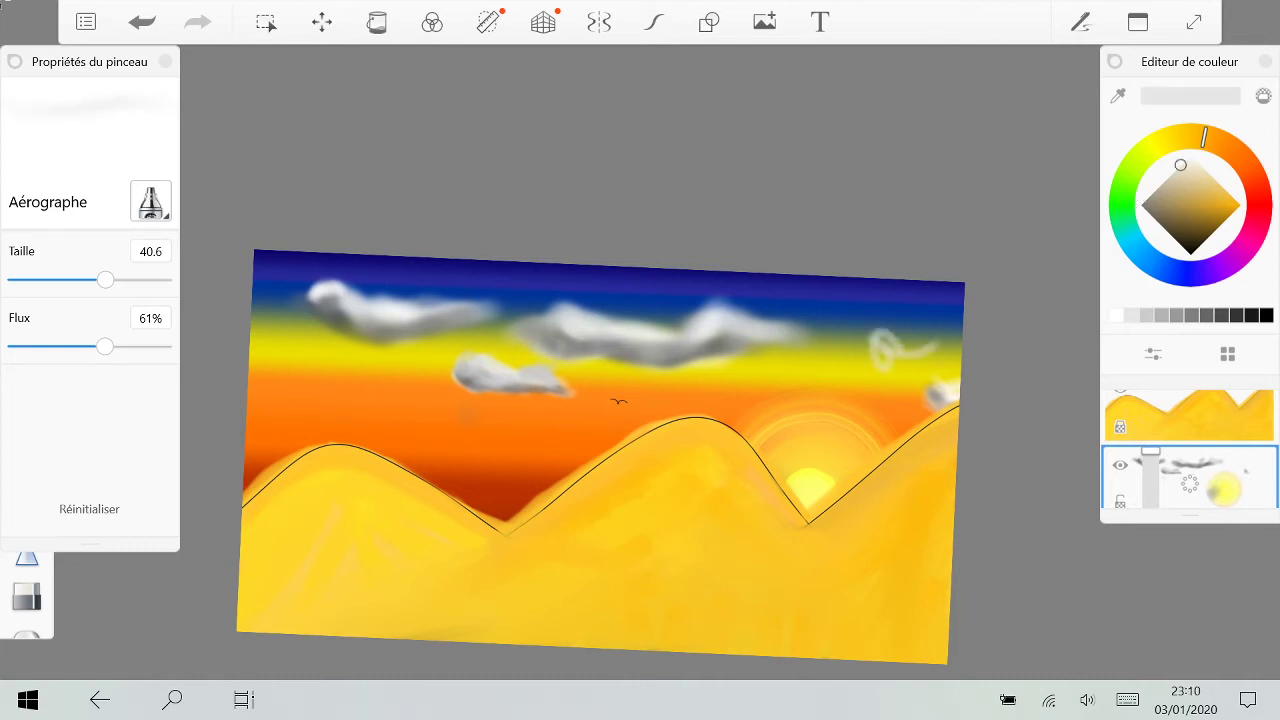
key("ctrl+z")
left_click_drag(860, 350, 946, 347)
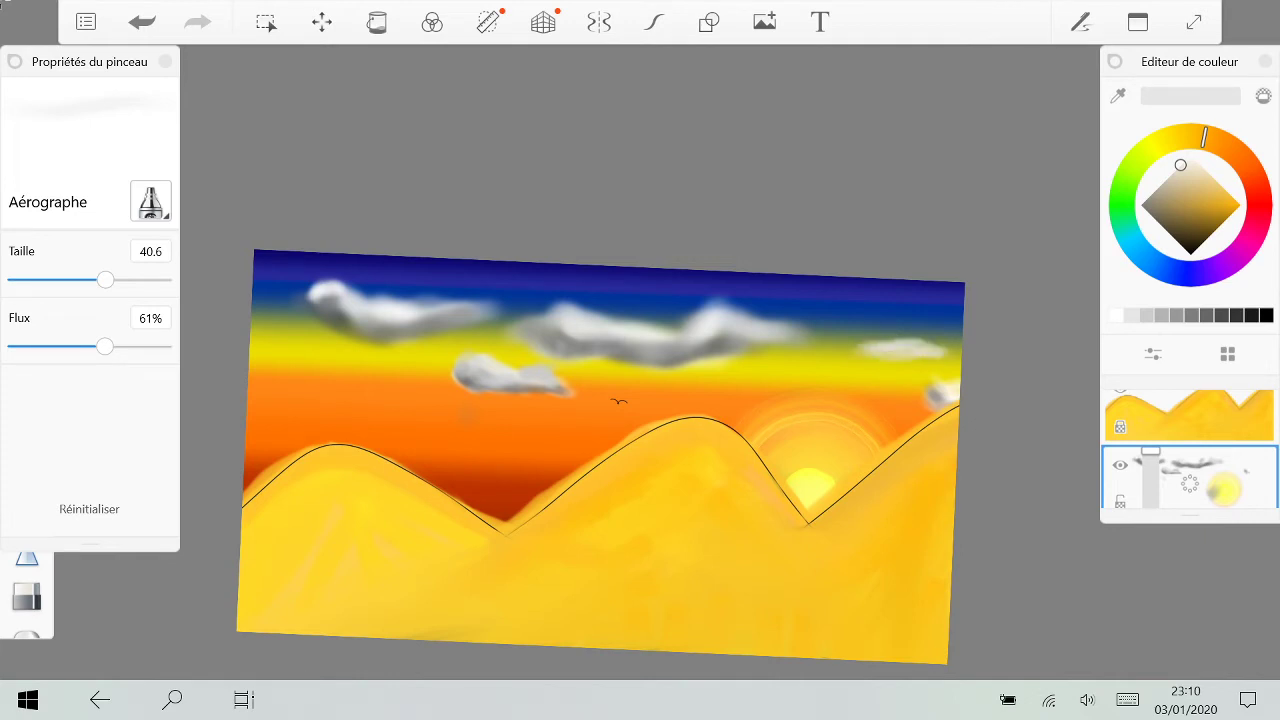
mouse_move(861, 316)
left_mouse_down()
mouse_move(878, 344)
mouse_move(944, 341)
left_mouse_up()
key("ctrl+z")
key("ctrl+z")
left_click(1117, 315)
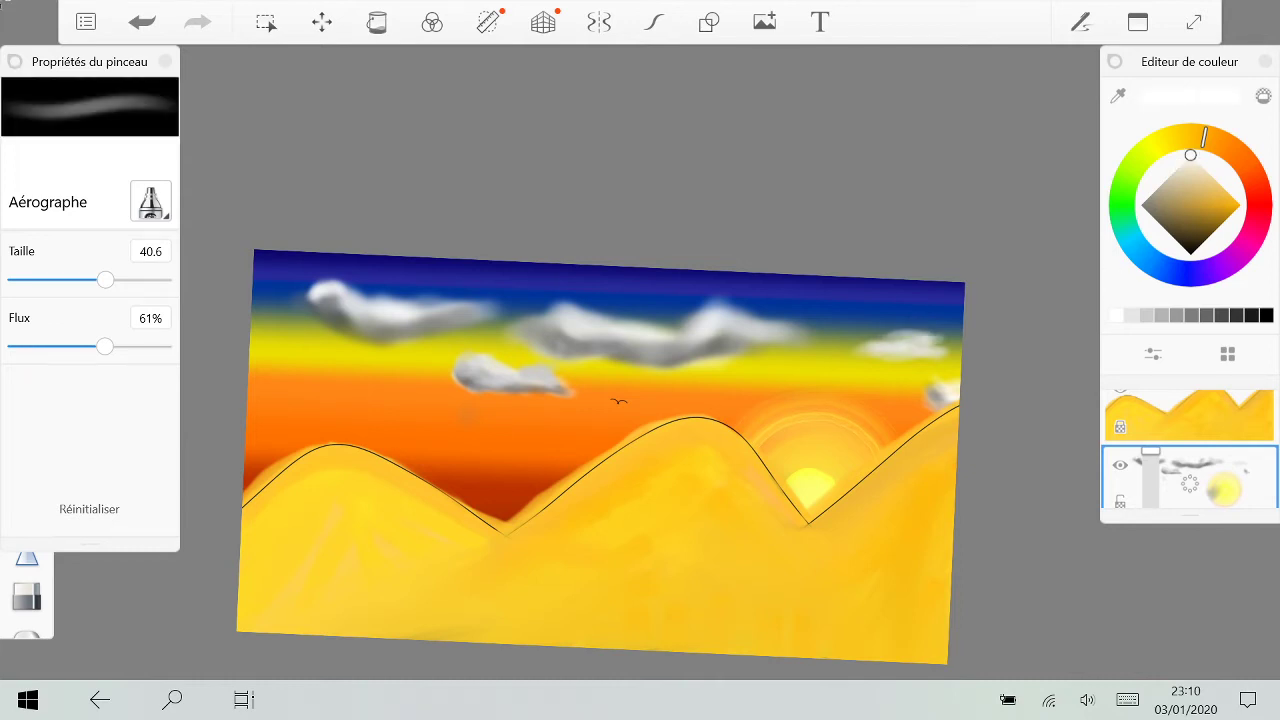
Step: Shade the left part and underside of the thin upper right cloud with medium and darker grey
left_click(1172, 315)
left_click(1192, 315)
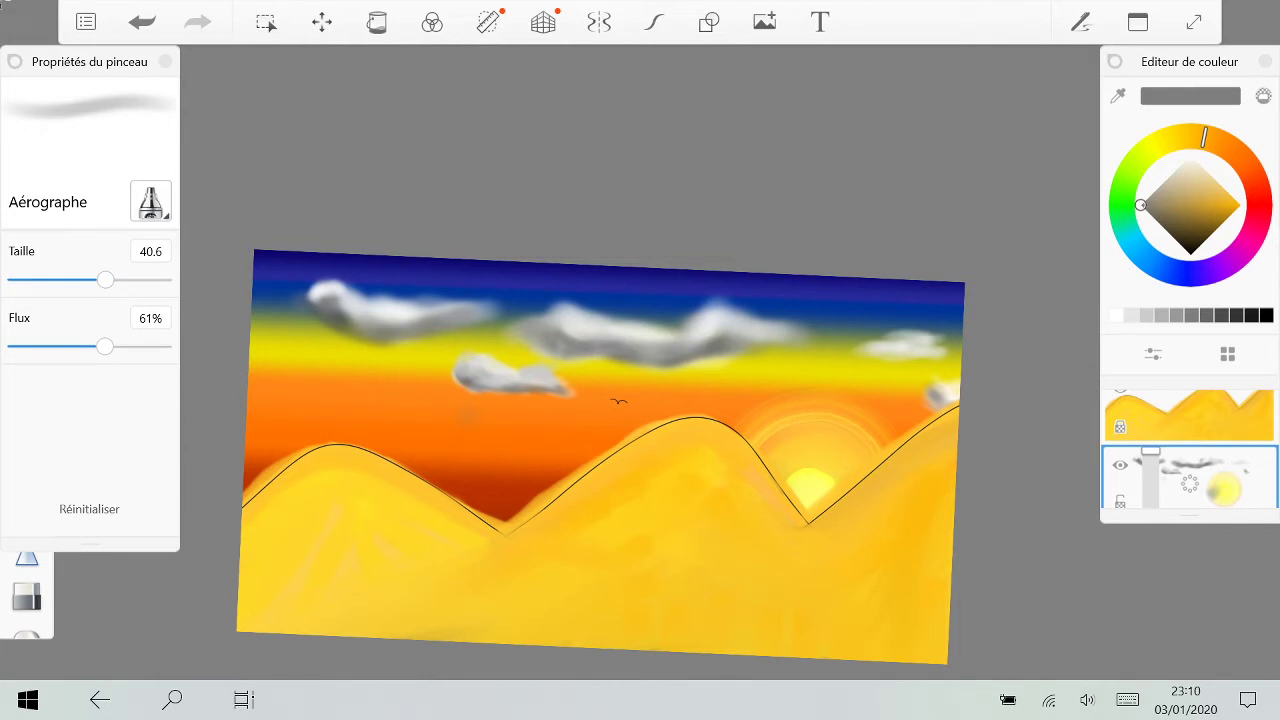
left_click_drag(916, 353, 873, 348)
scroll(941, 320, "up", 5)
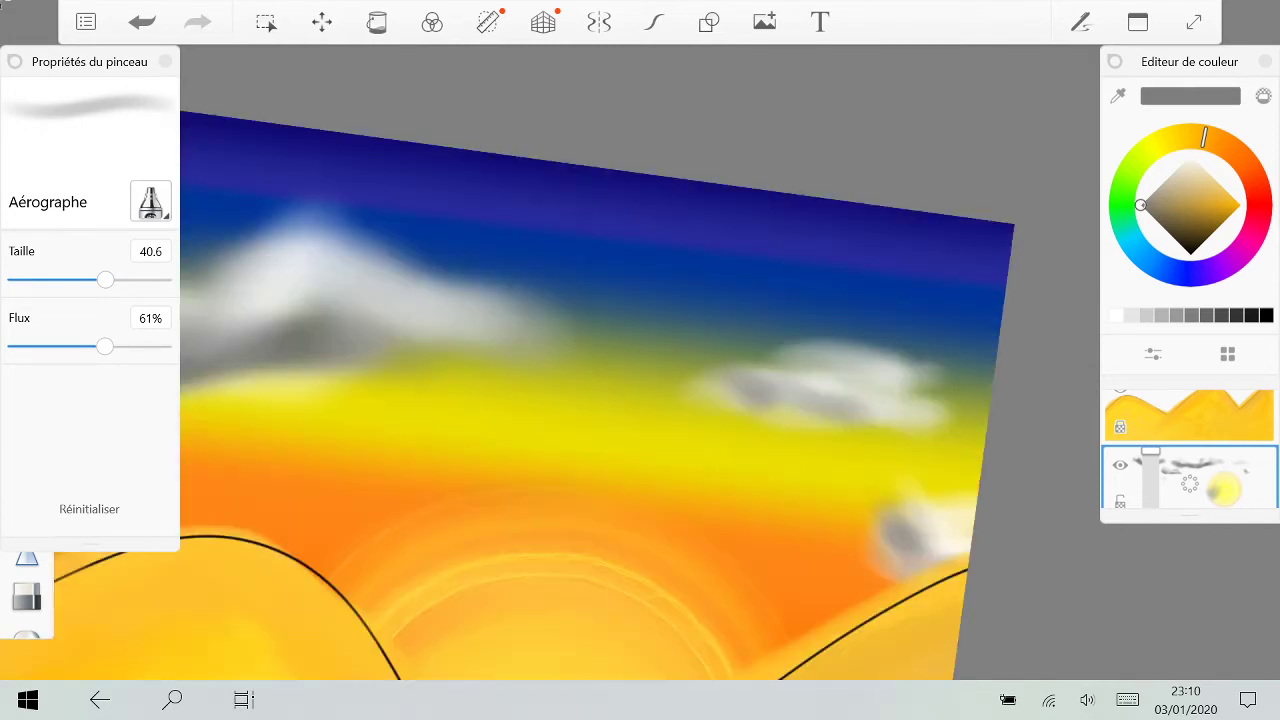
left_click_drag(1140, 205, 1150, 215)
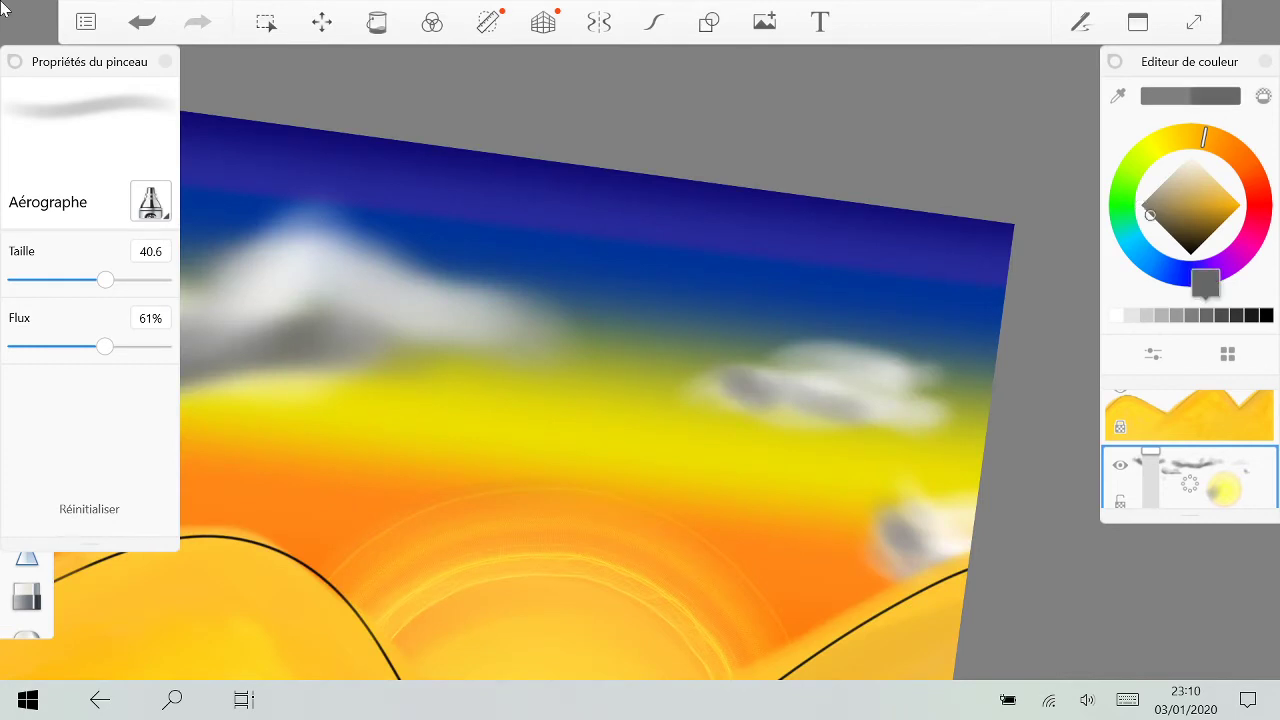
mouse_move(740, 395)
left_mouse_down()
mouse_move(792, 412)
mouse_move(955, 412)
left_mouse_up()
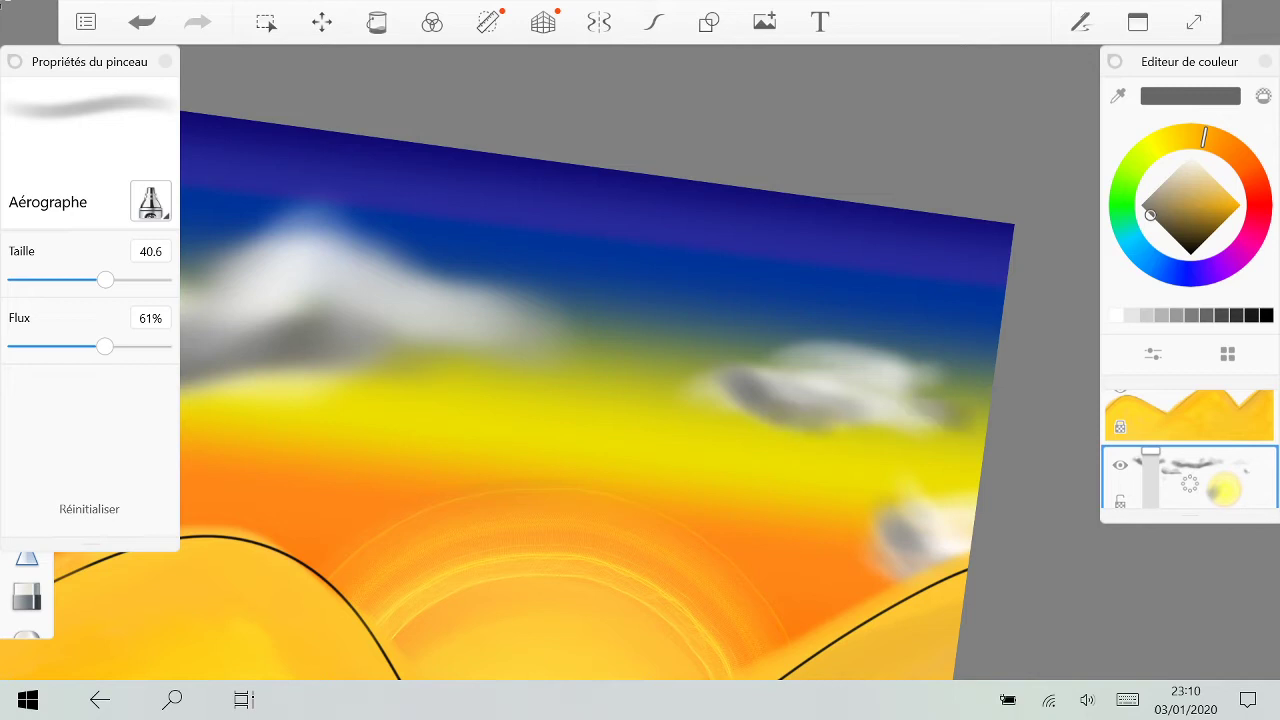
Step: Airbrush dark grey along the right underside of the thin upper right cloud, and close the brush properties
left_click_drag(845, 428, 980, 420)
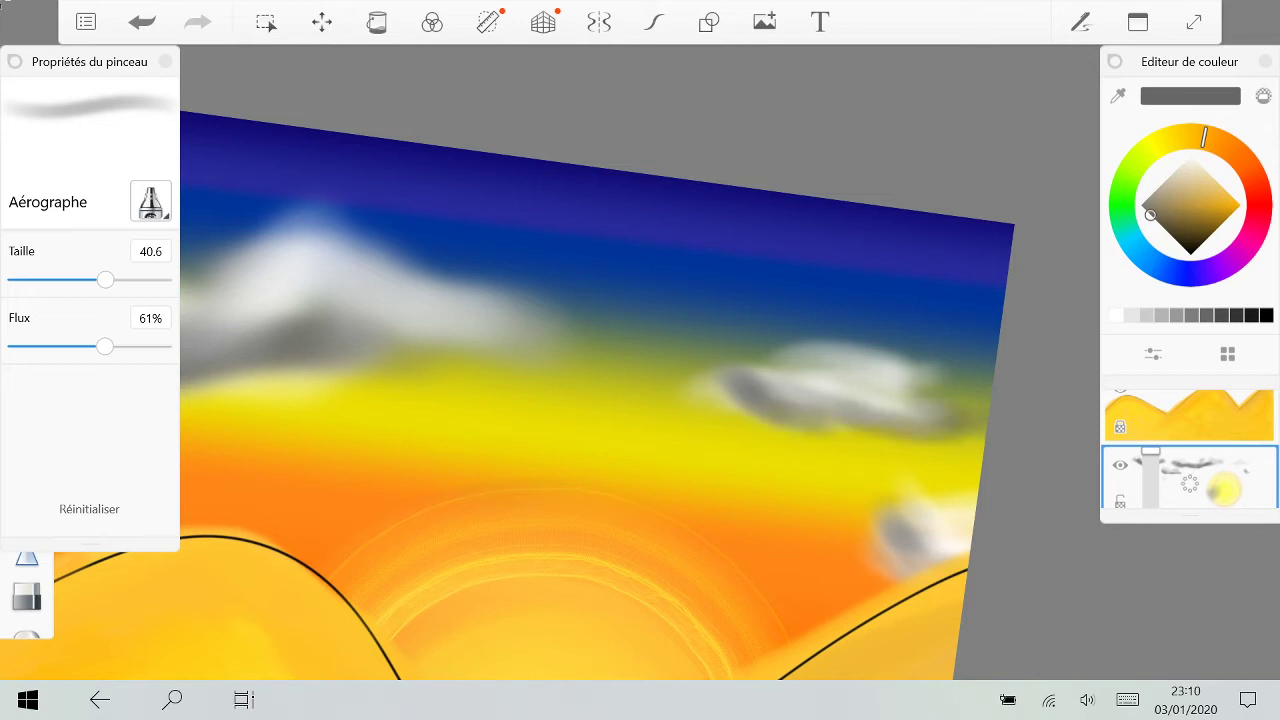
scroll(640, 400, "down", 10)
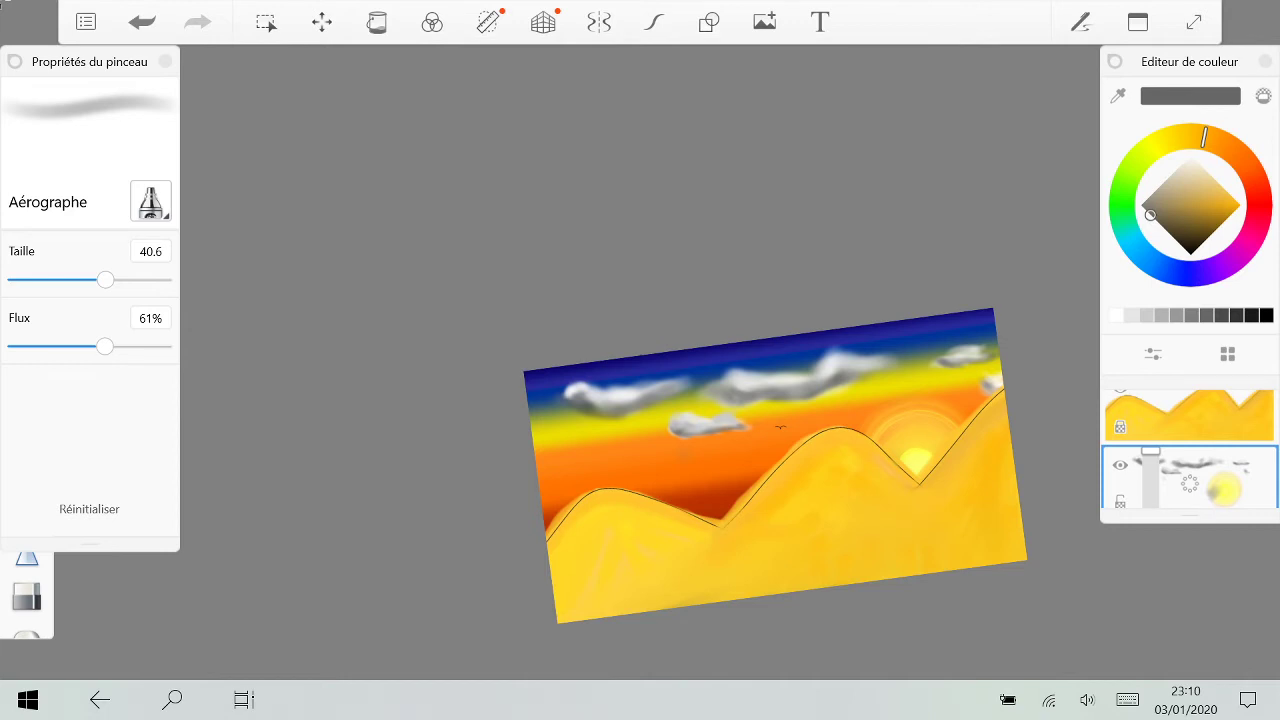
left_click(15, 61)
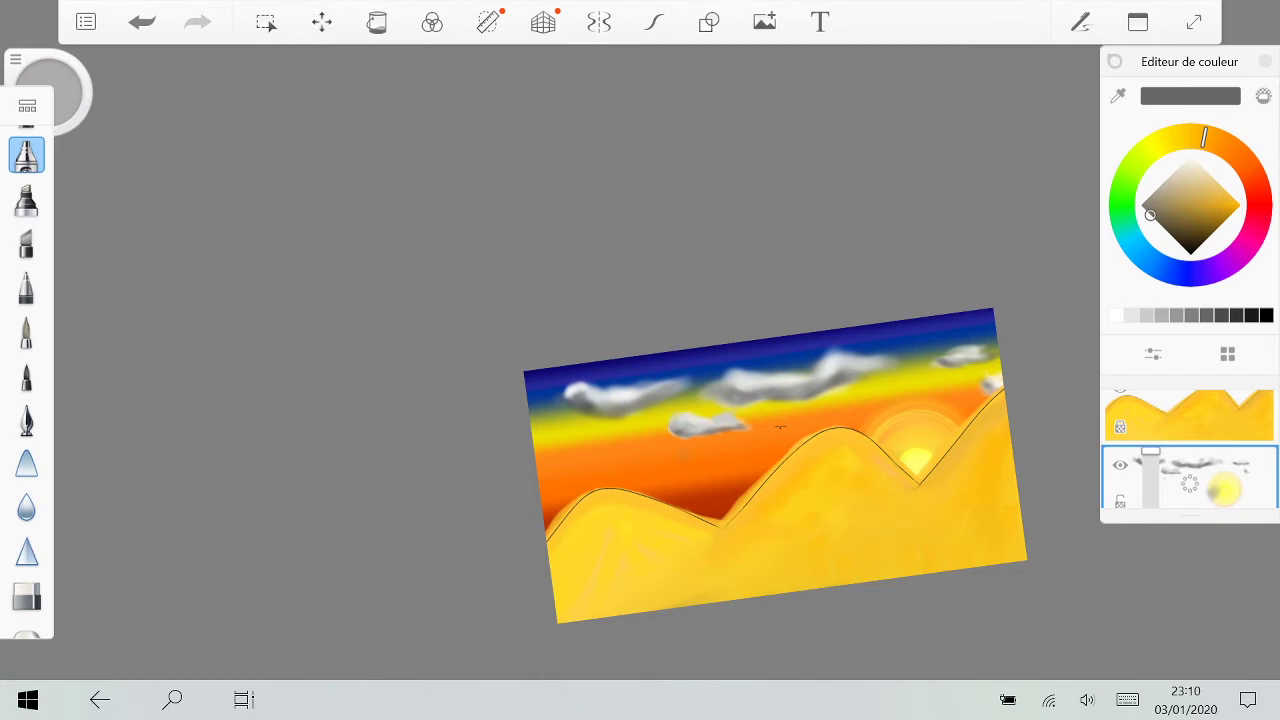
Step: Try to draw a second small bird with the black pen, beside the existing bird above the middle dune's left slope
left_click(26, 288)
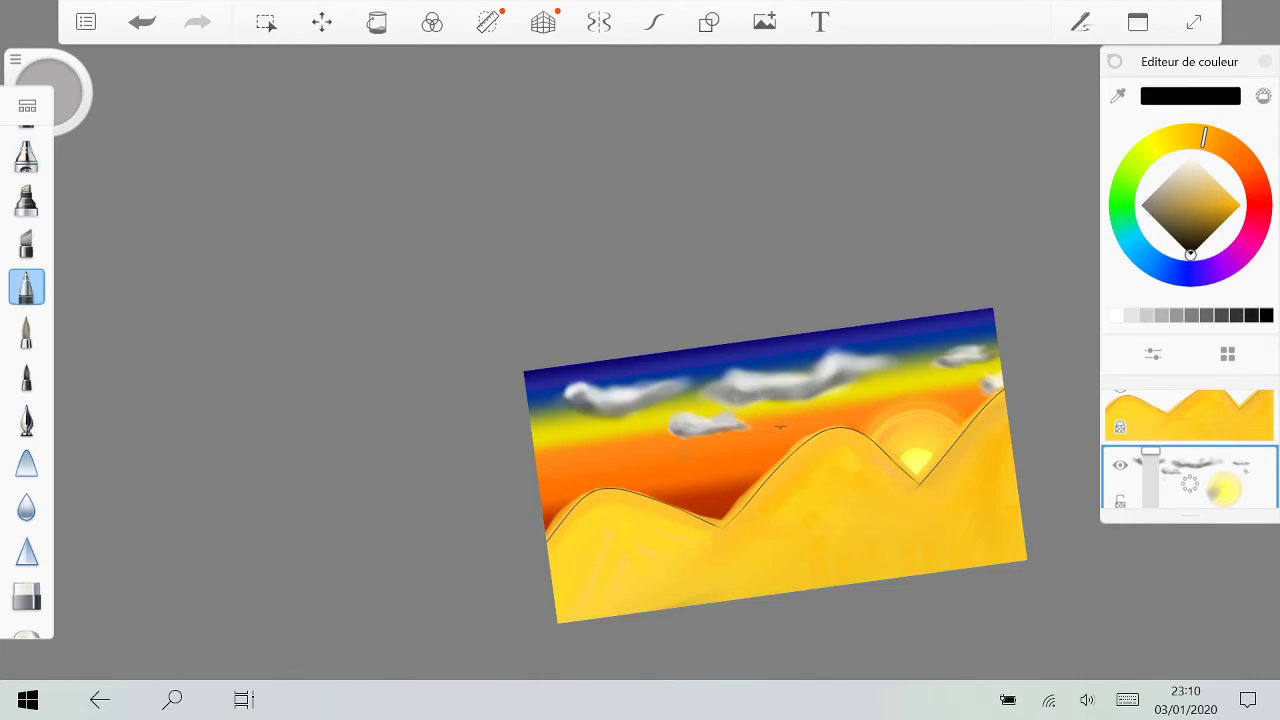
scroll(775, 466, "up", 5)
scroll(743, 310, "up", 5)
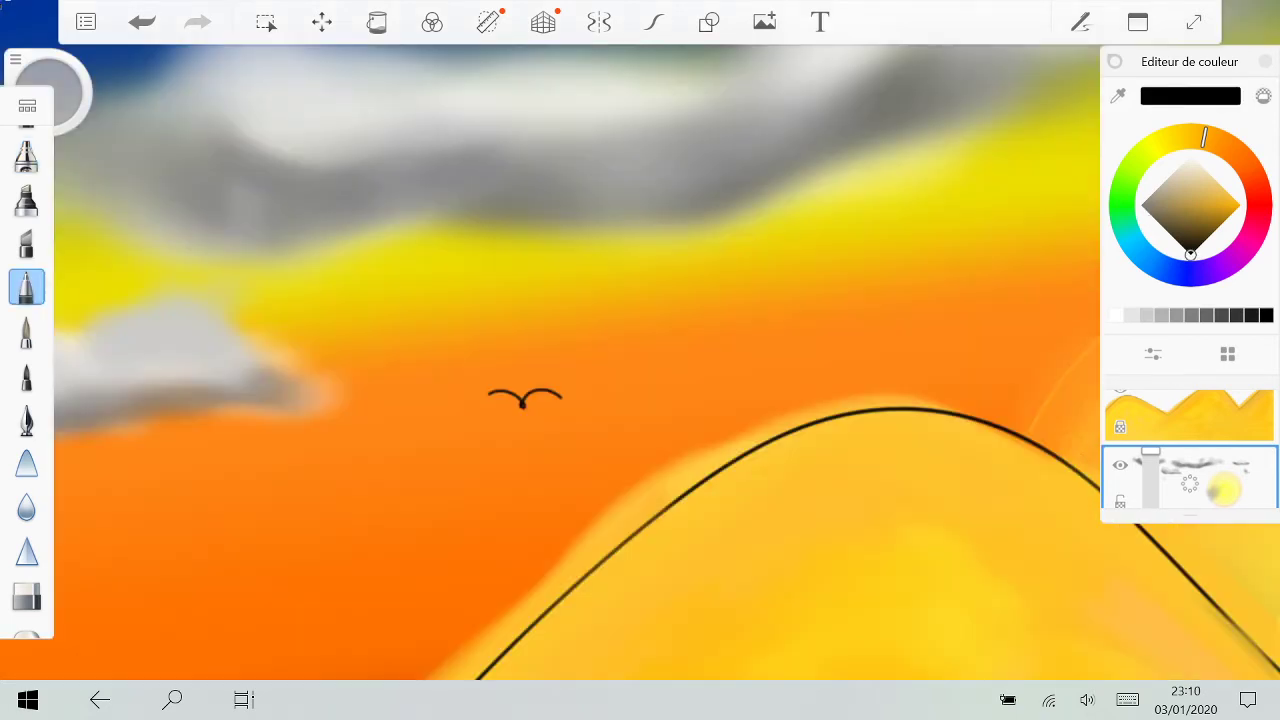
scroll(645, 347, "up", 4)
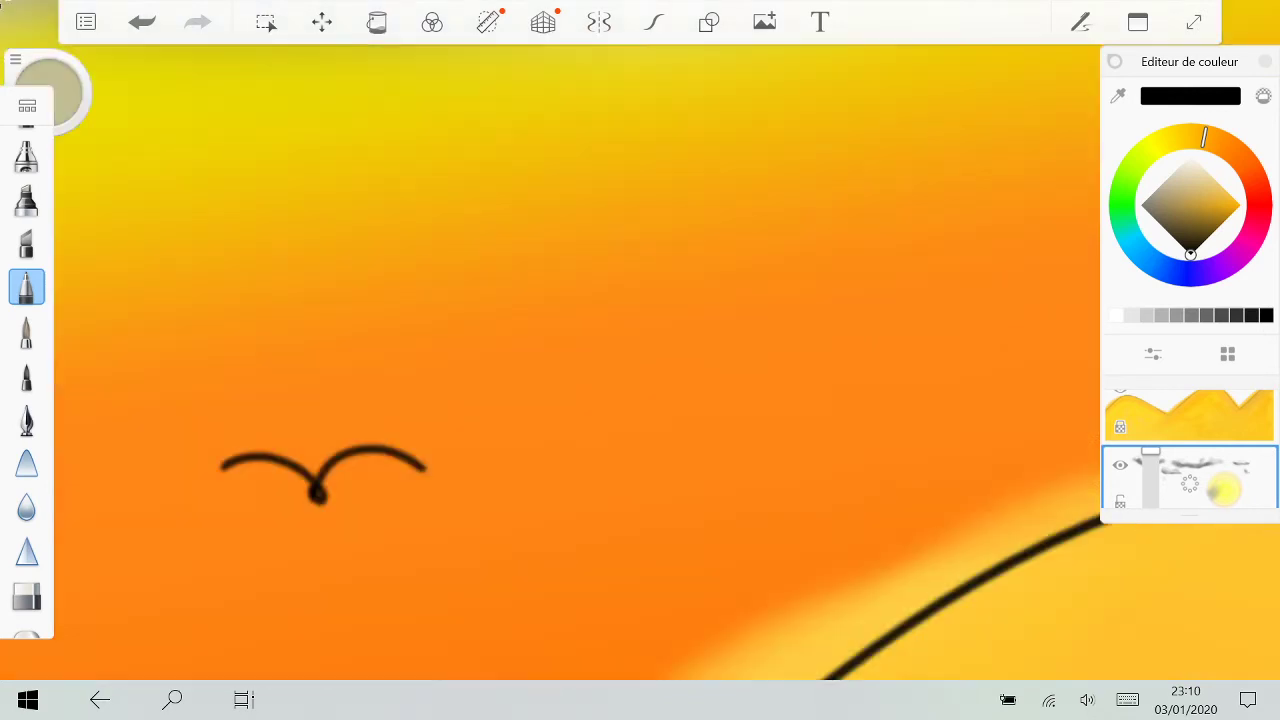
key("ctrl+z")
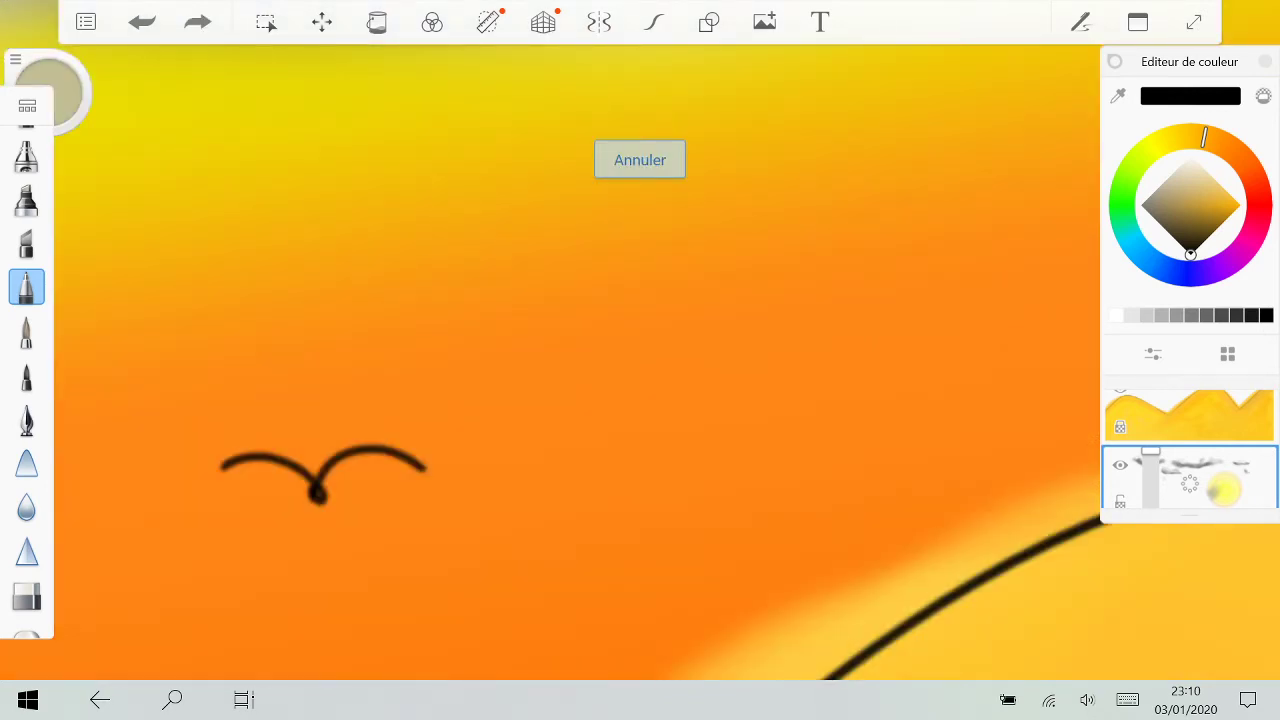
left_click_drag(620, 408, 643, 450)
mouse_move(558, 370)
left_mouse_down()
mouse_move(643, 450)
mouse_move(777, 481)
left_mouse_up()
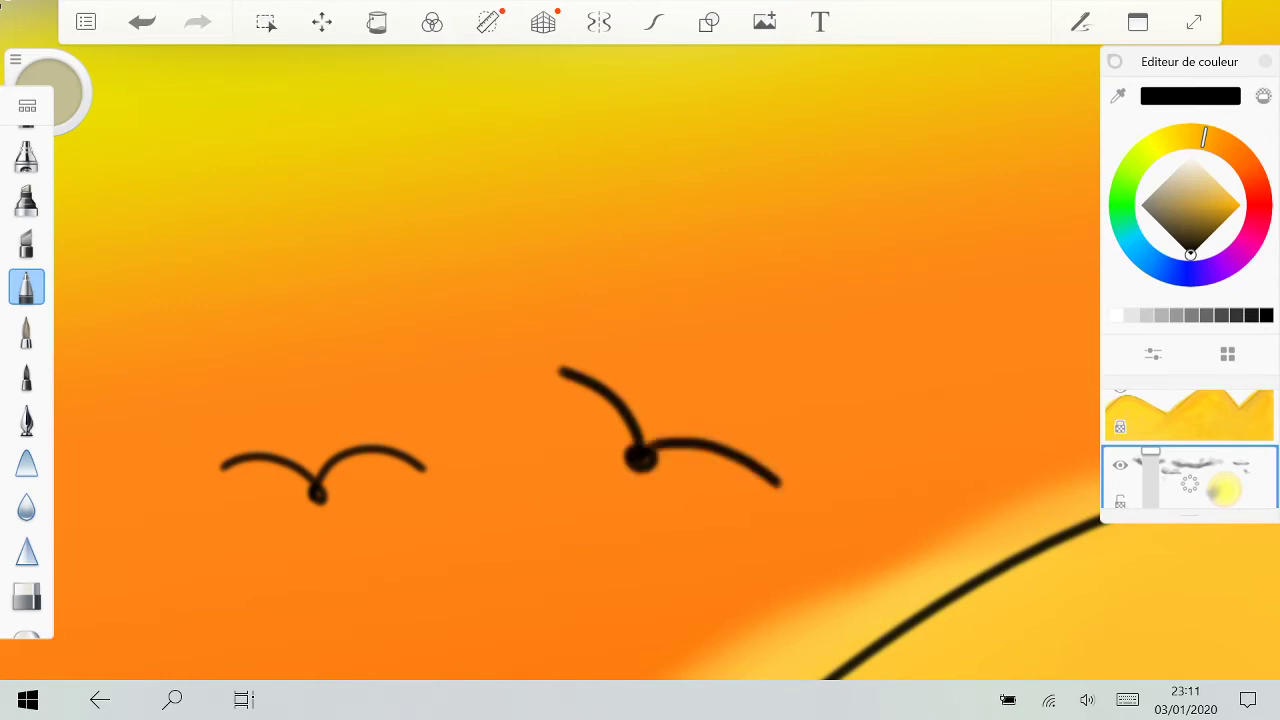
scroll(640, 362, "down", 4)
scroll(640, 362, "down", 5)
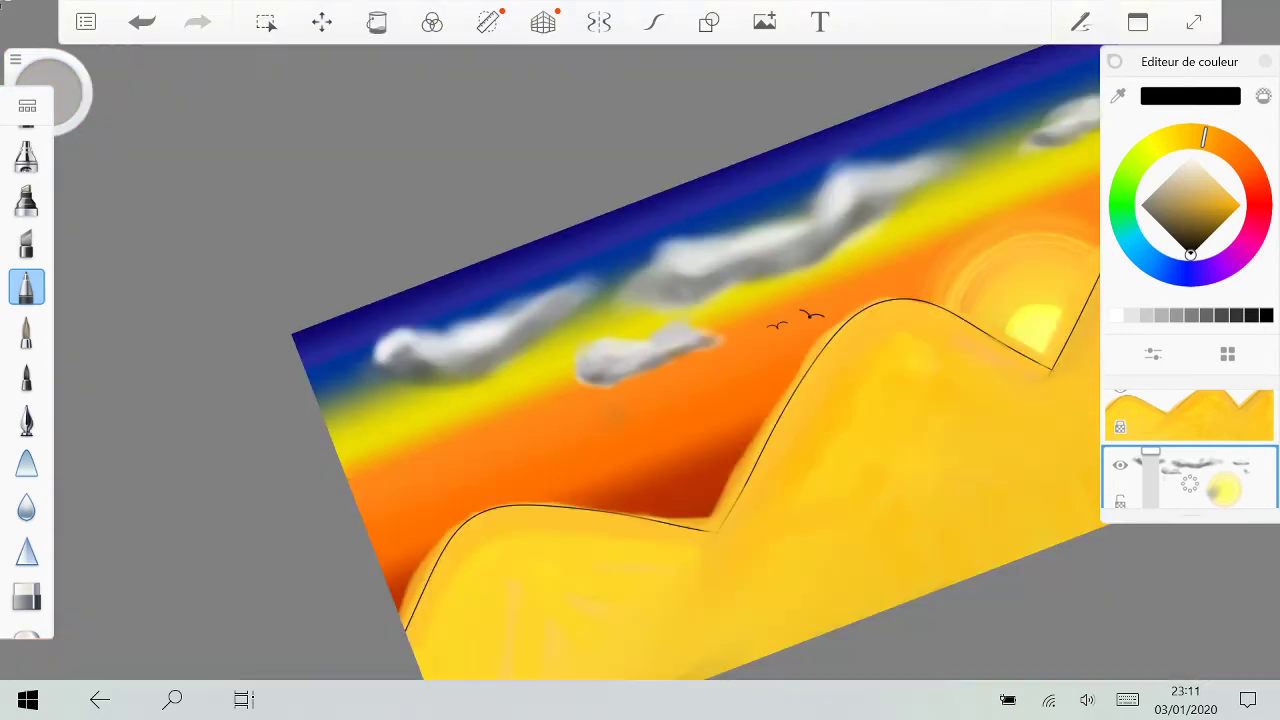
key("ctrl+z")
key("ctrl+z")
Step: Draw a small black bird with two low wings and a dot for its body, to the right of the existing bird
scroll(640, 360, "up", 3)
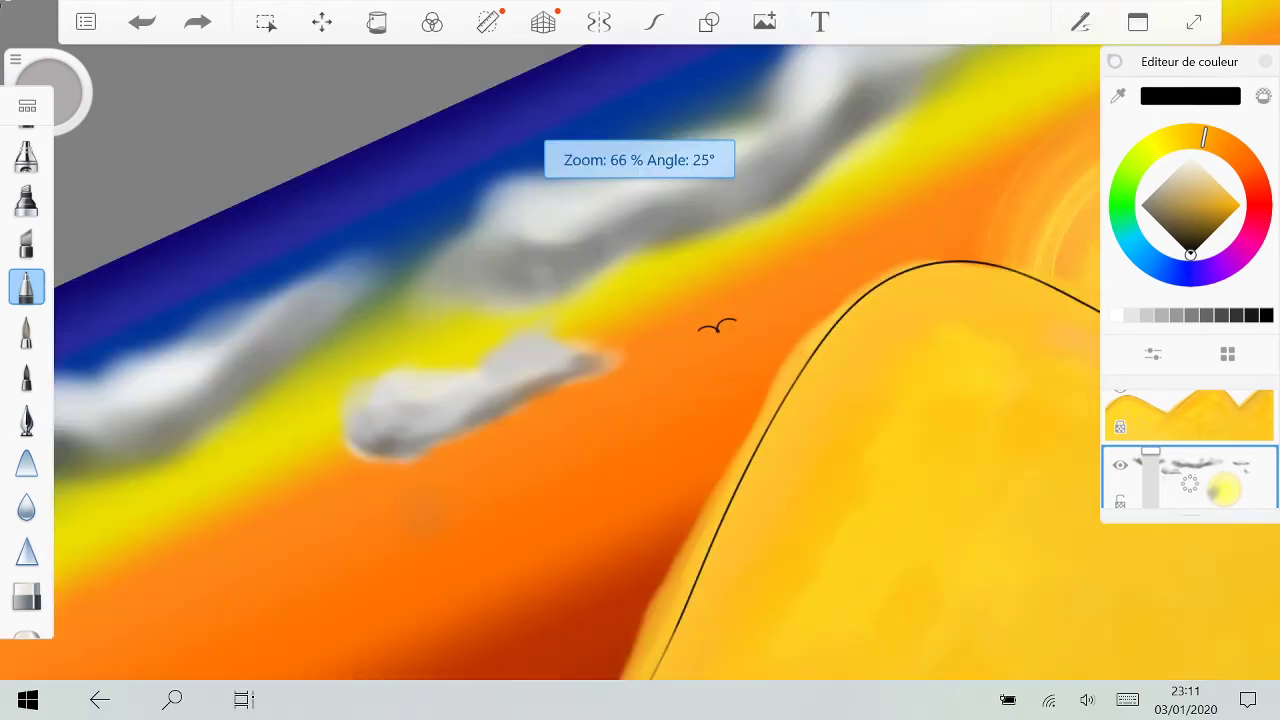
scroll(640, 360, "up", 10)
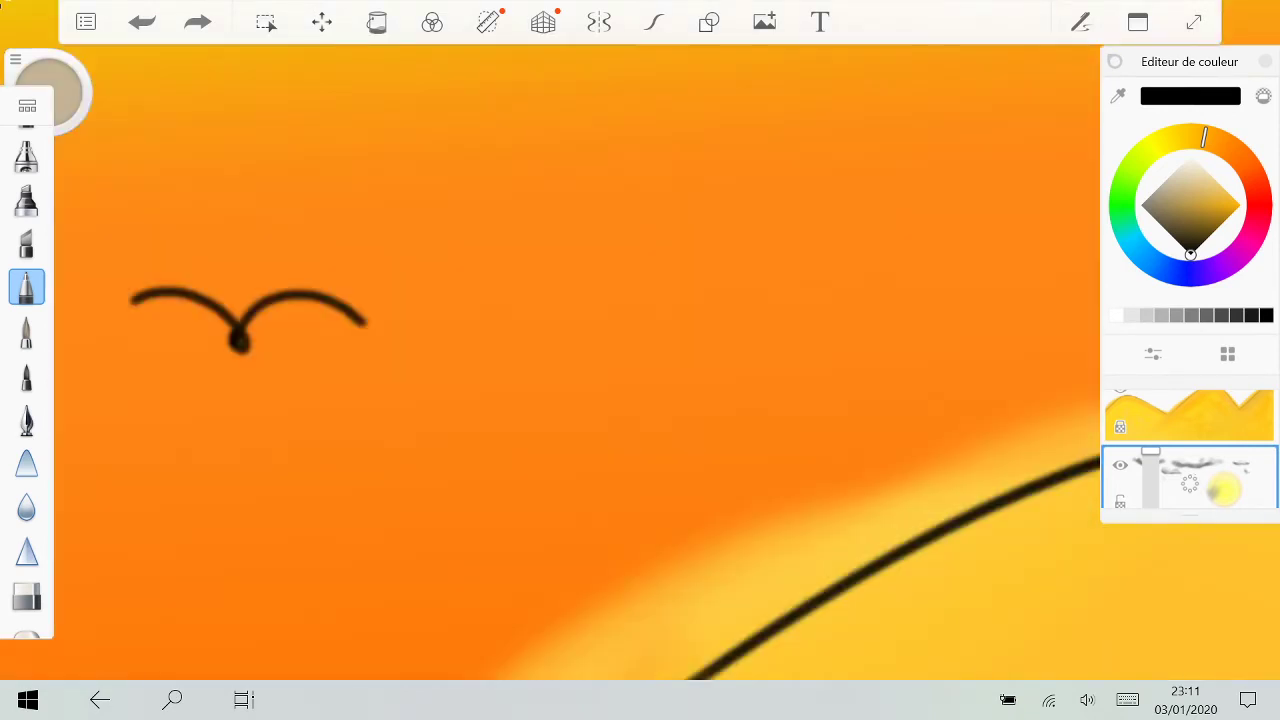
mouse_move(578, 273)
left_mouse_down()
mouse_move(686, 334)
mouse_move(785, 312)
left_mouse_up()
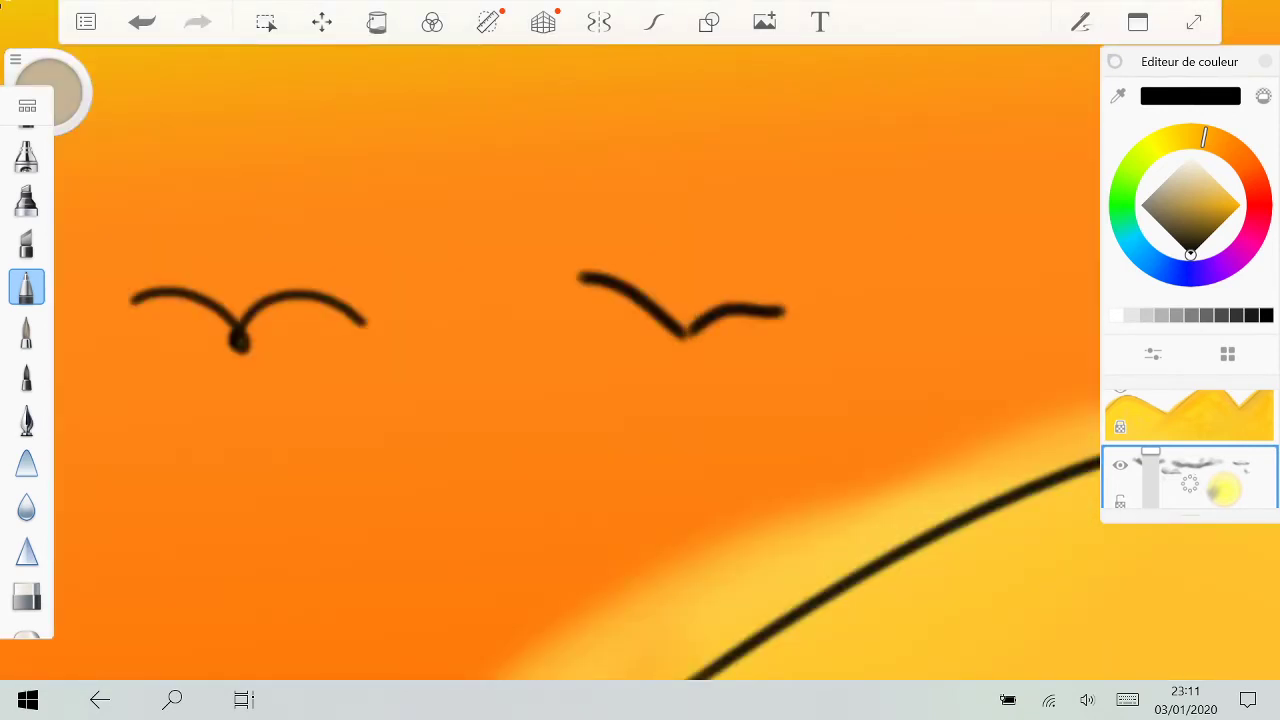
key("ctrl+z")
left_click_drag(690, 339, 799, 333)
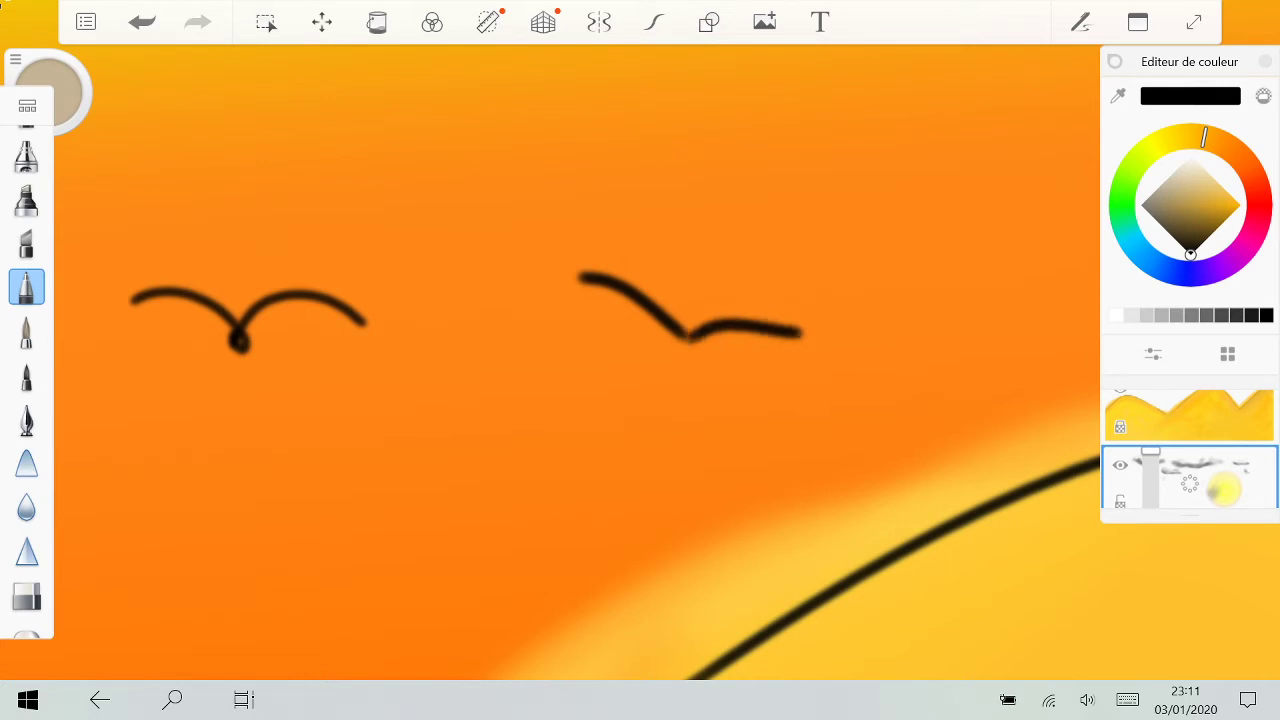
left_click_drag(682, 347, 686, 345)
Step: Examine the two birds against the whole sunset landscape
scroll(640, 360, "down", 10)
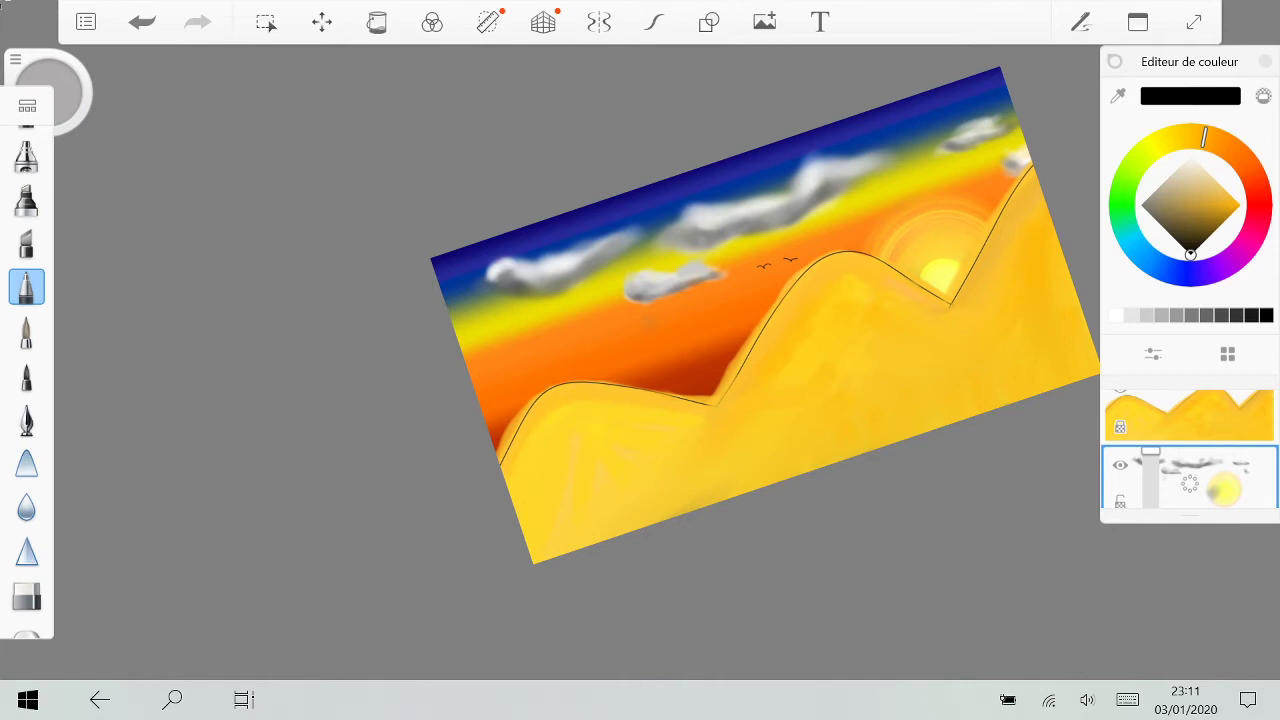
scroll(850, 370, "down", 5)
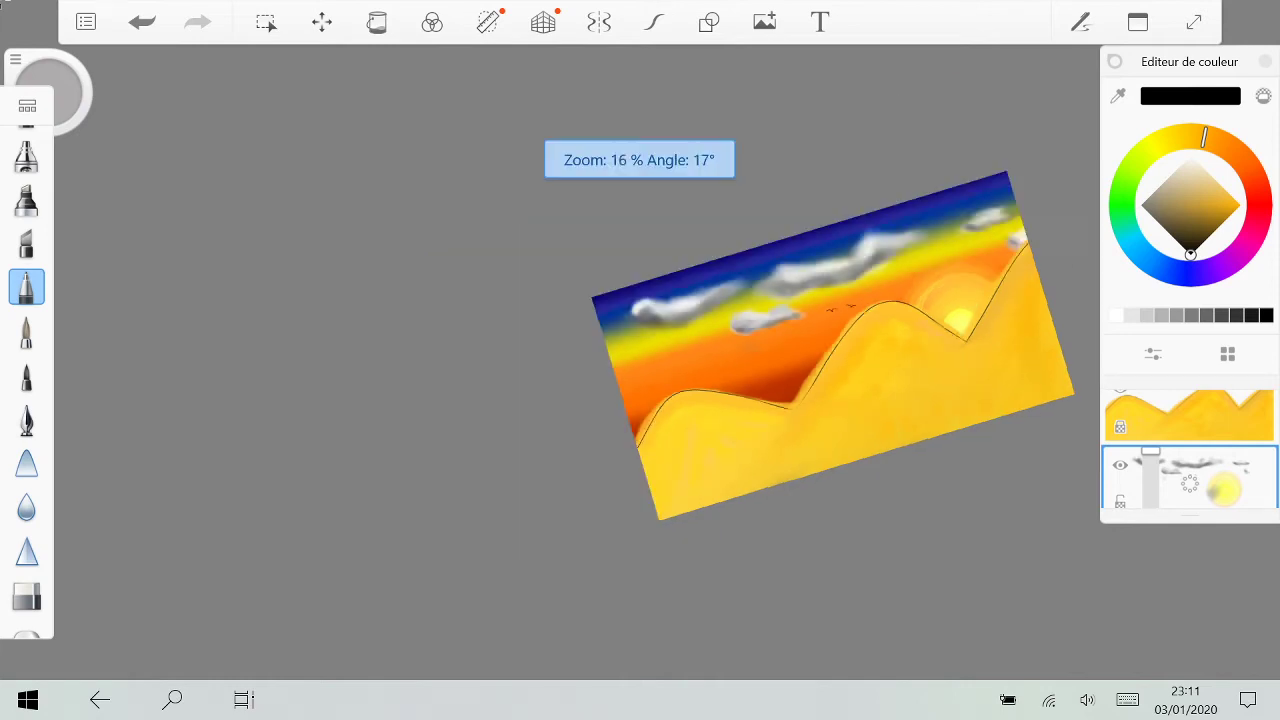
scroll(850, 380, "up", 5)
scroll(723, 424, "up", 2)
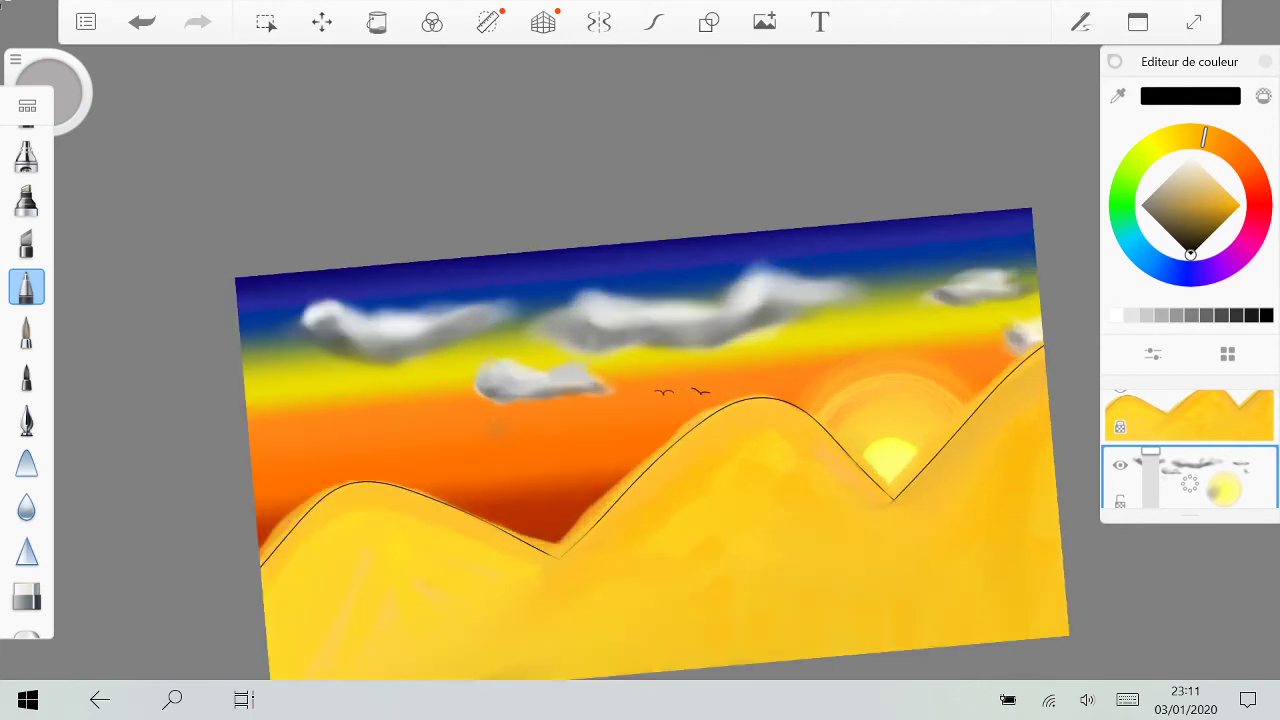
scroll(1040, 311, "up", 2)
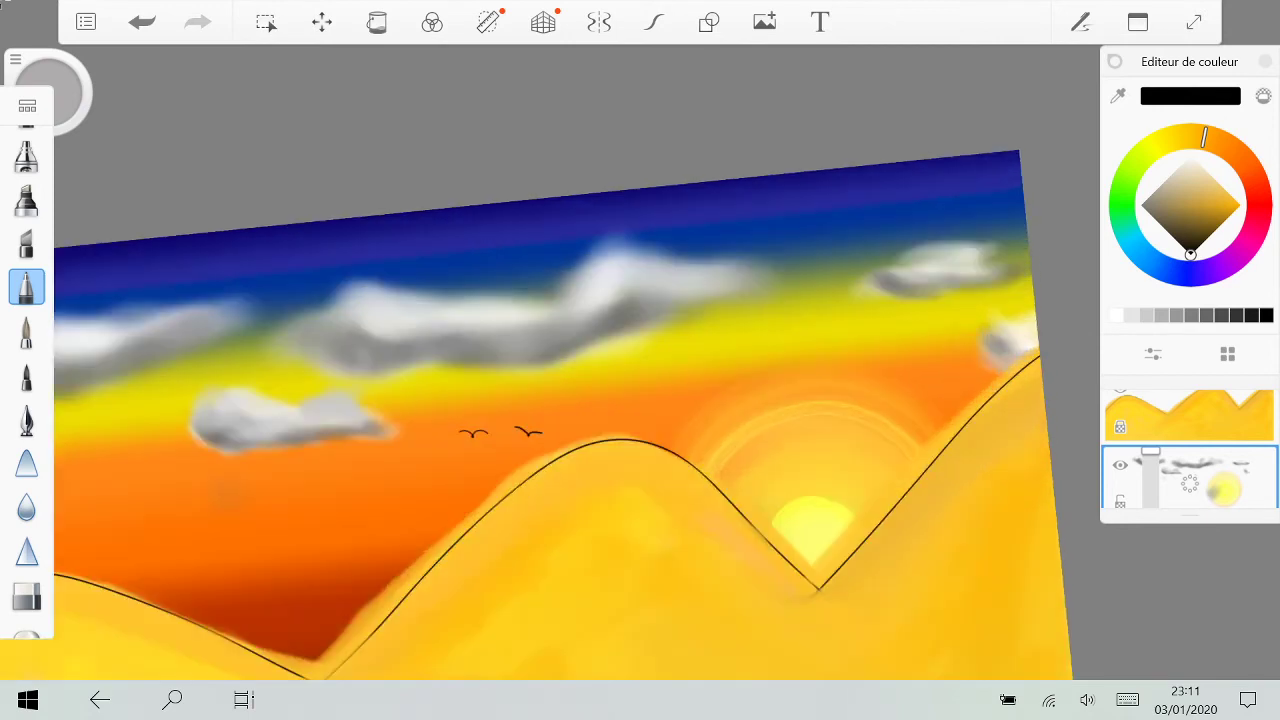
scroll(754, 459, "up", 2)
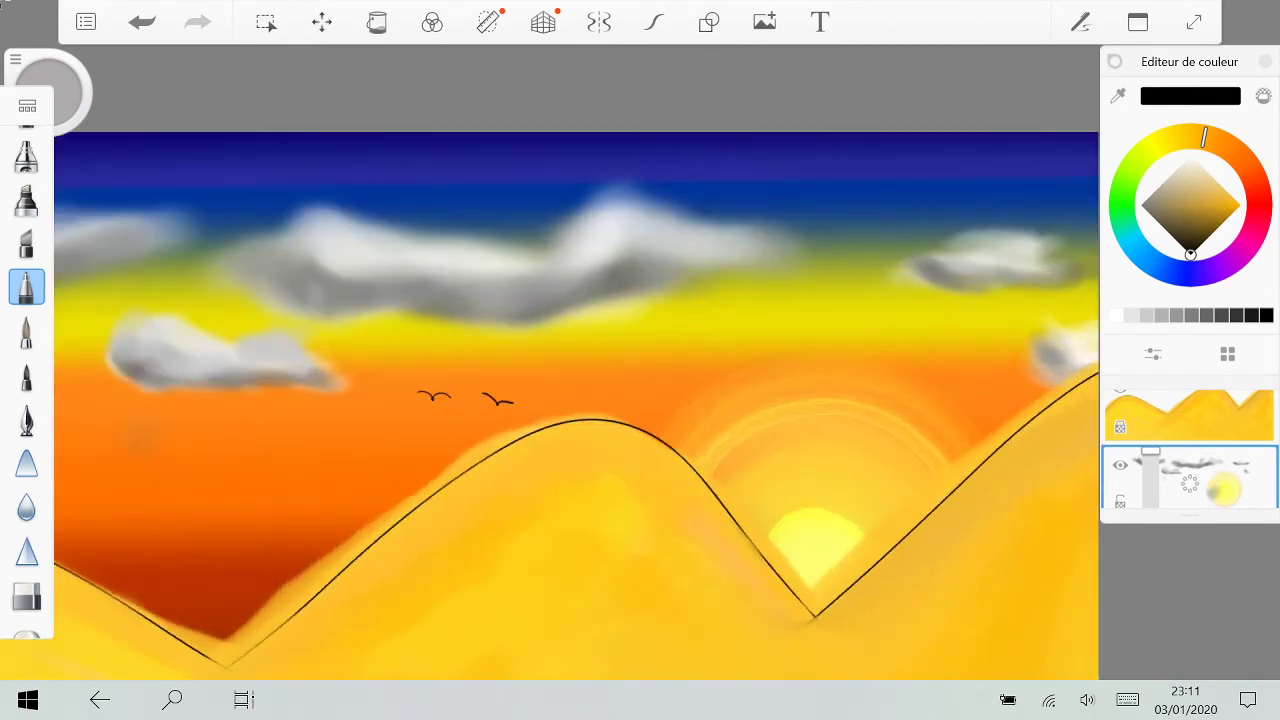
scroll(1065, 412, "down", 3)
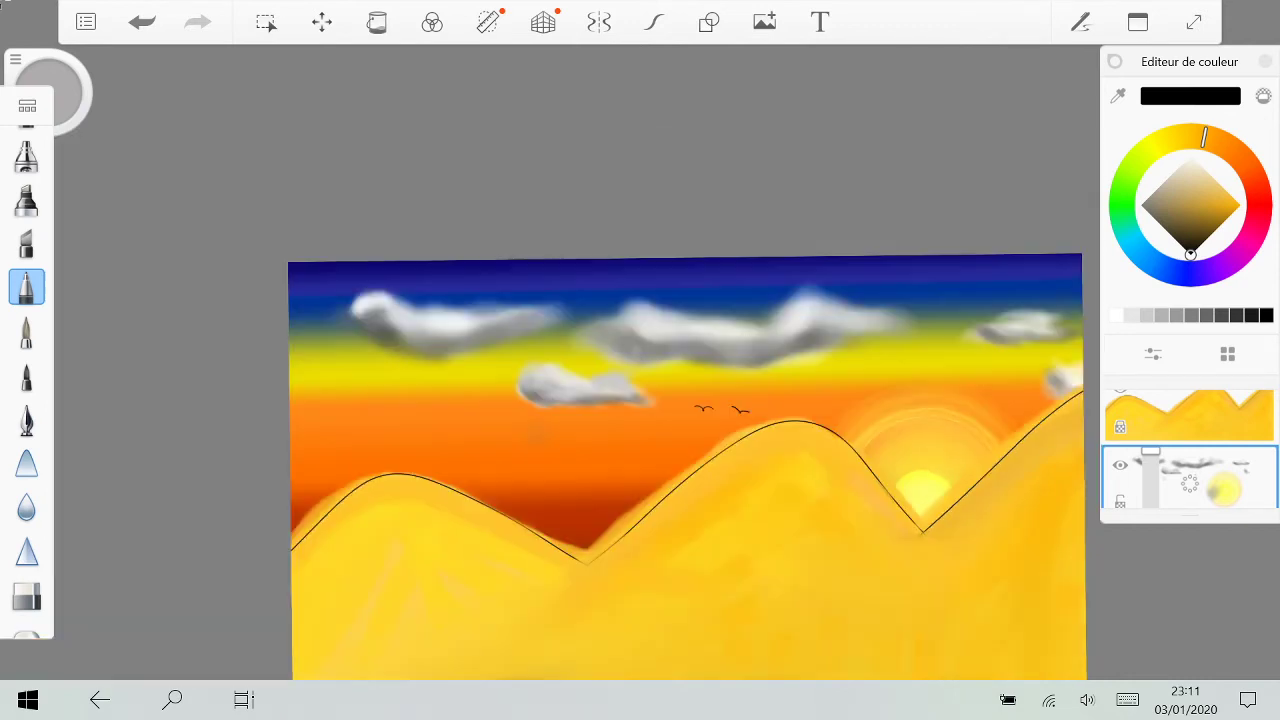
Step: Try to draw a third small black bird below the right end of the small cloud, and undo it
scroll(614, 429, "up", 2)
scroll(591, 338, "up", 3)
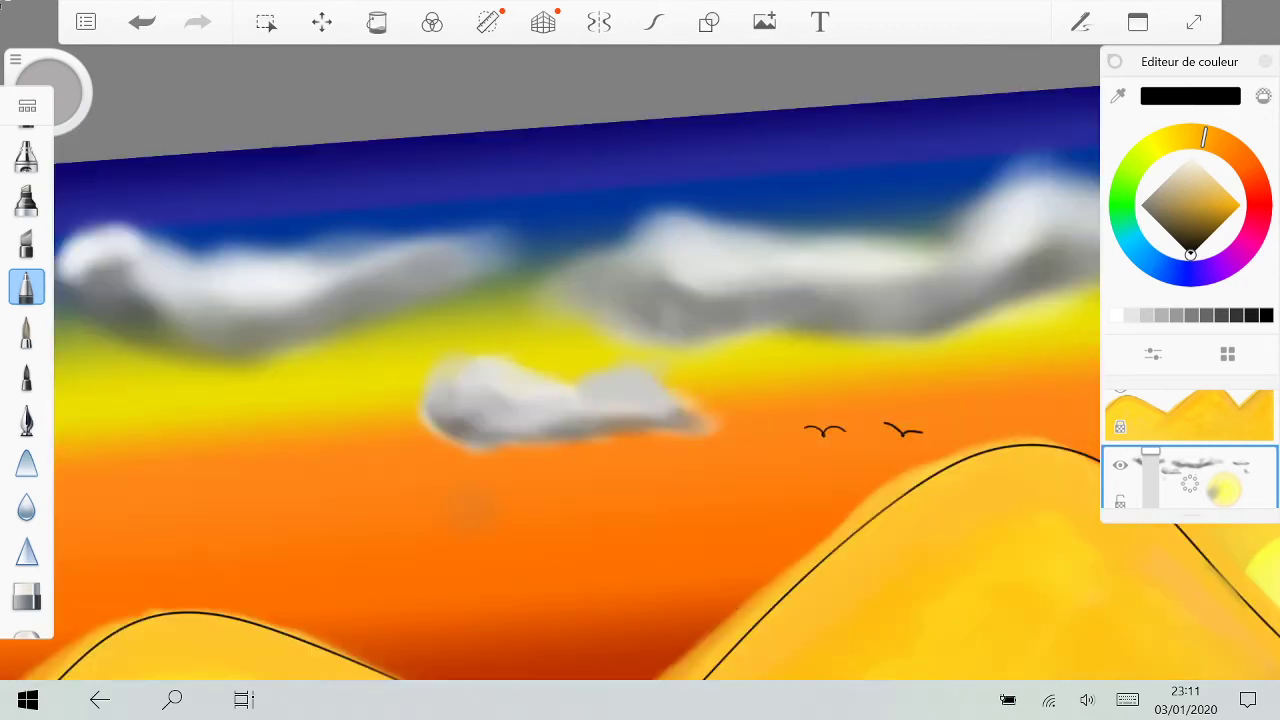
scroll(668, 467, "up", 3)
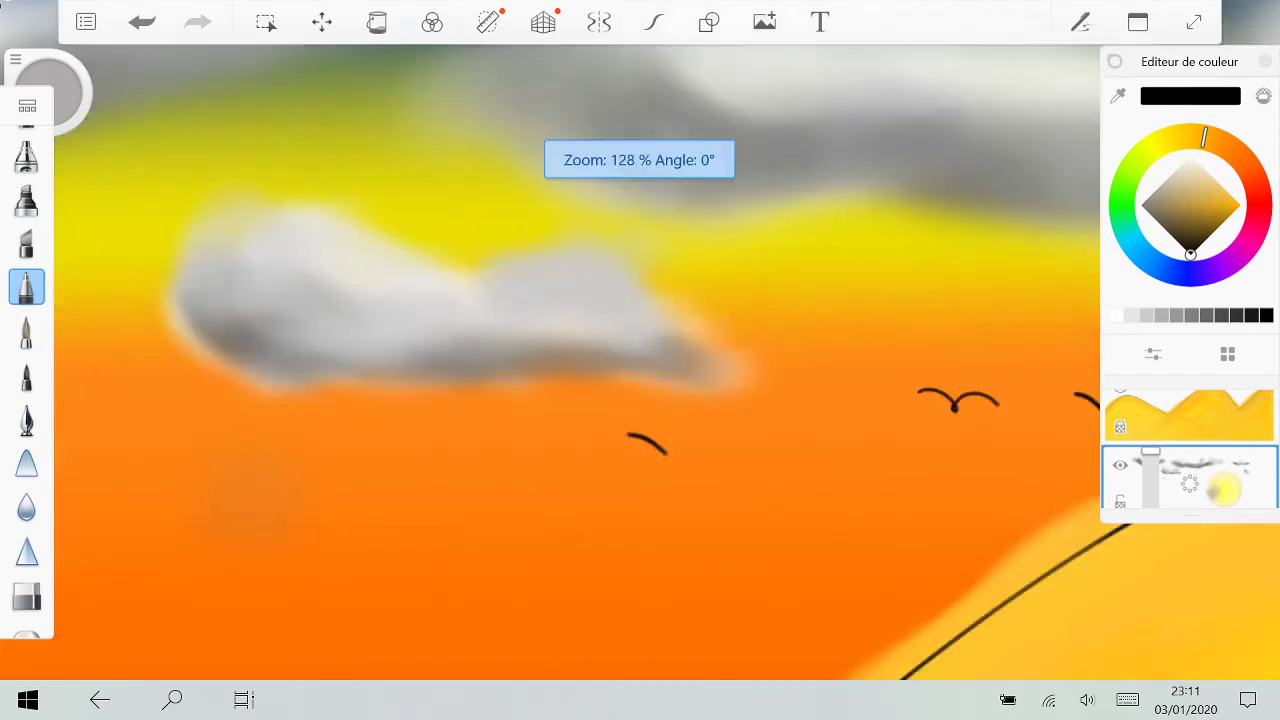
left_click_drag(672, 463, 707, 452)
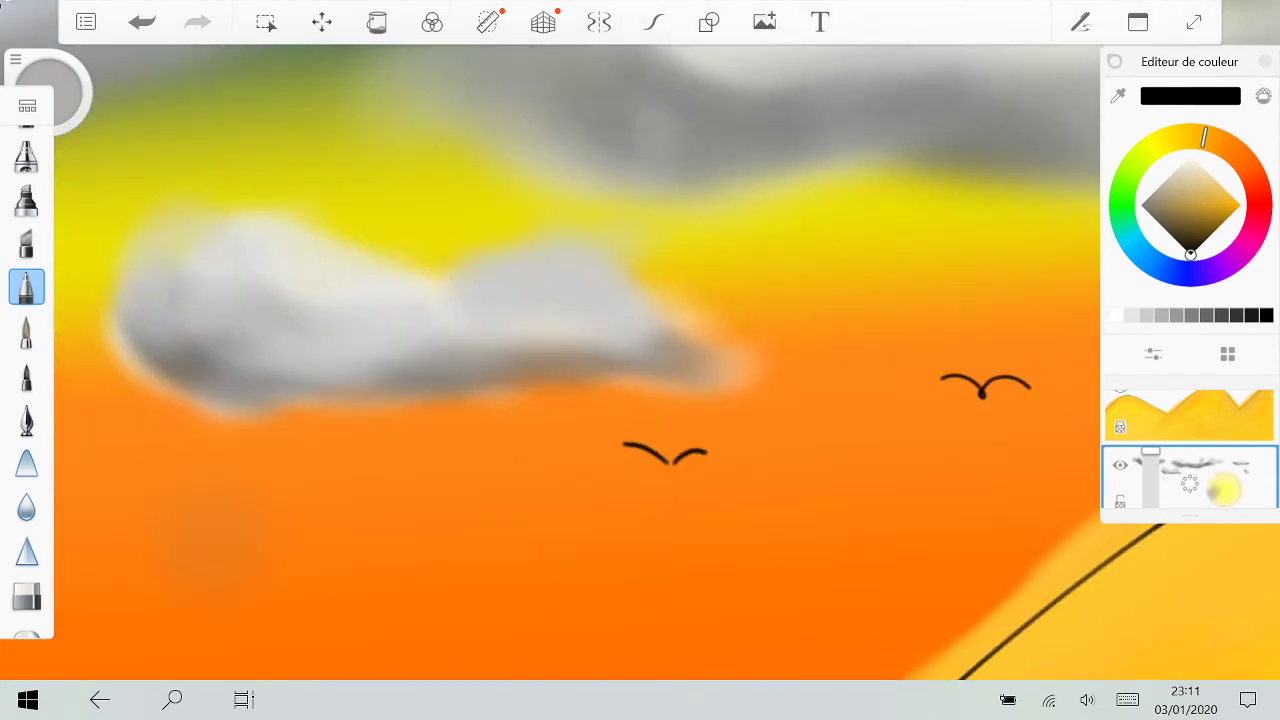
scroll(665, 455, "up", 3)
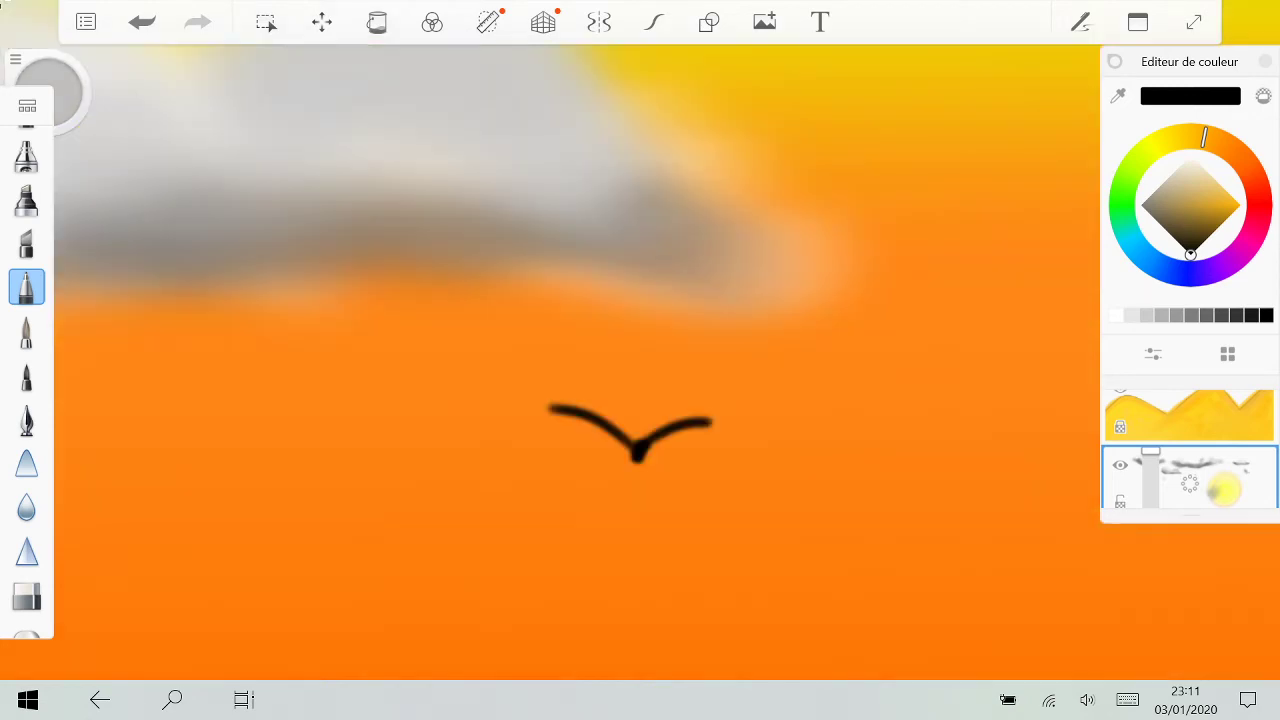
key("ctrl+z")
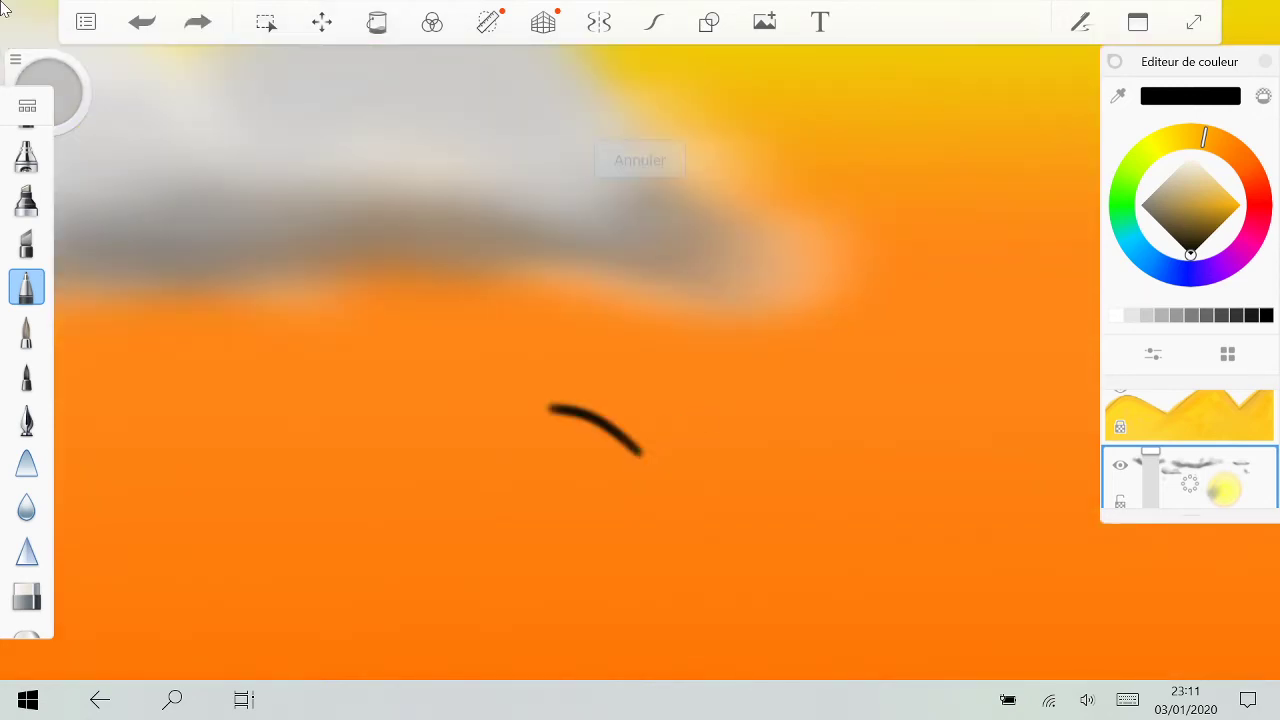
key("ctrl+z")
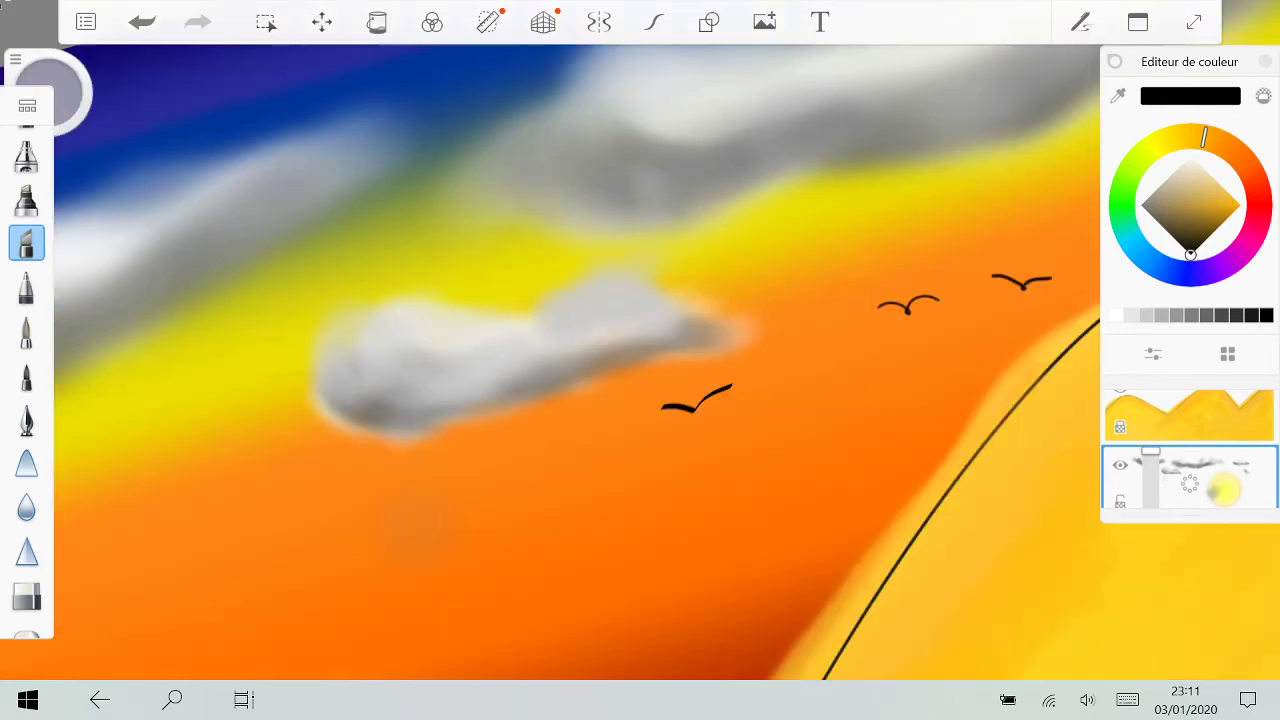
key("ctrl+z")
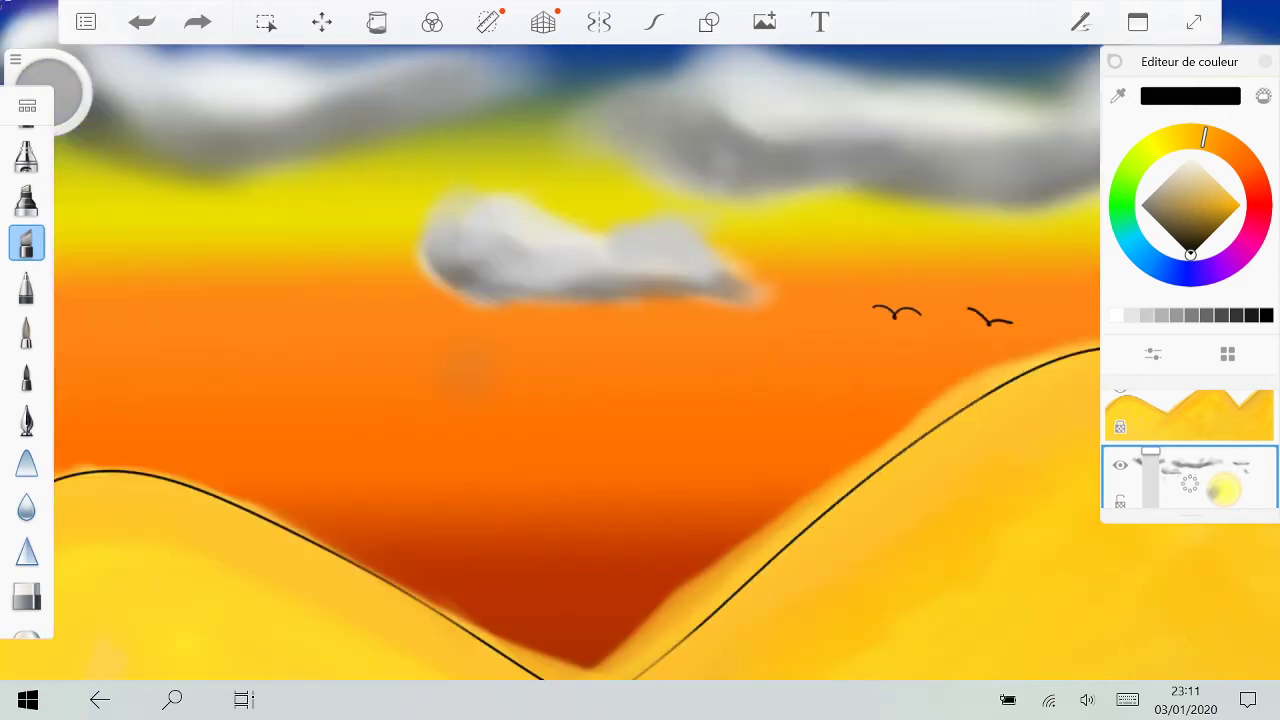
Step: Erase both black birds from the orange sky above the middle dune
left_click(27, 596)
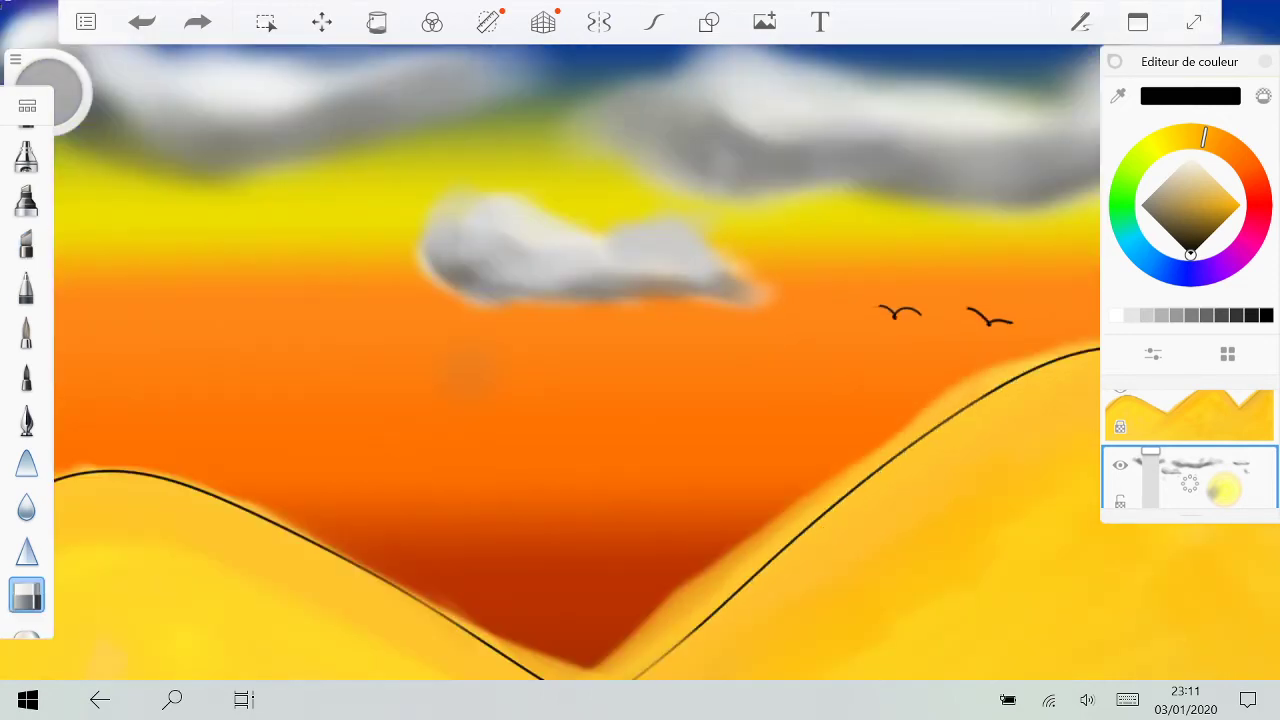
scroll(945, 278, "up", 5)
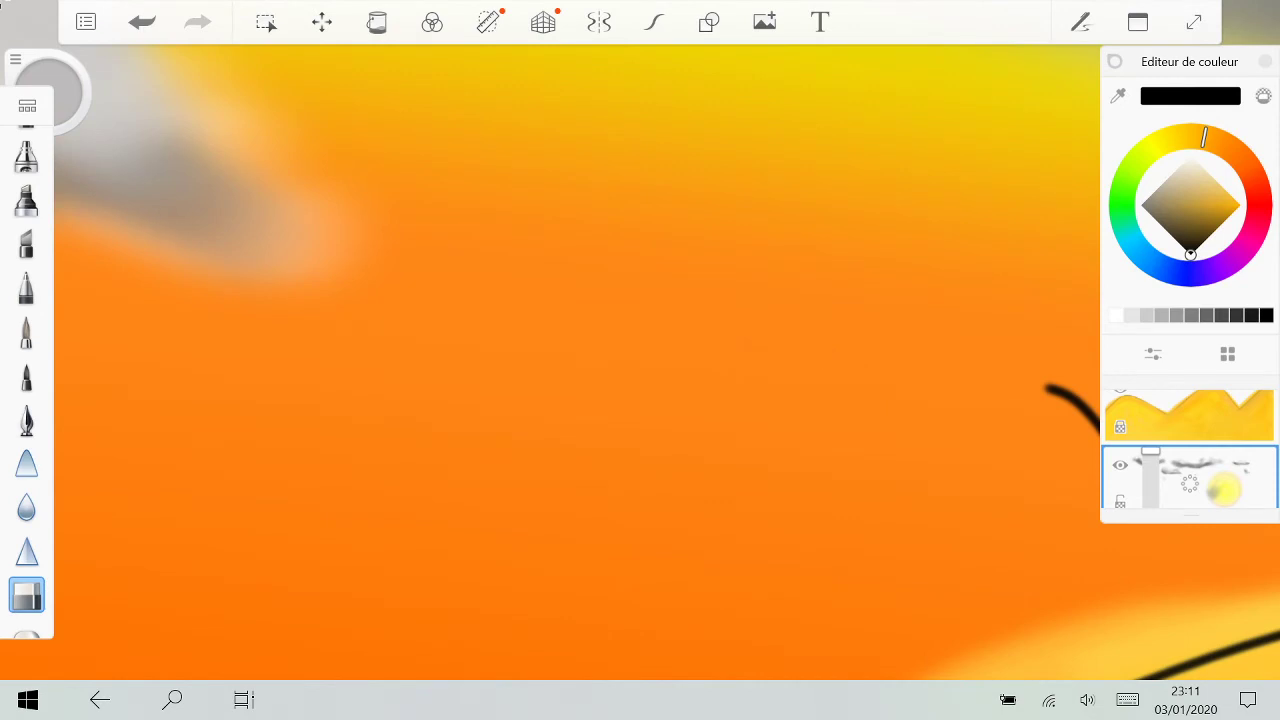
scroll(953, 328, "down", 5)
scroll(905, 345, "up", 5)
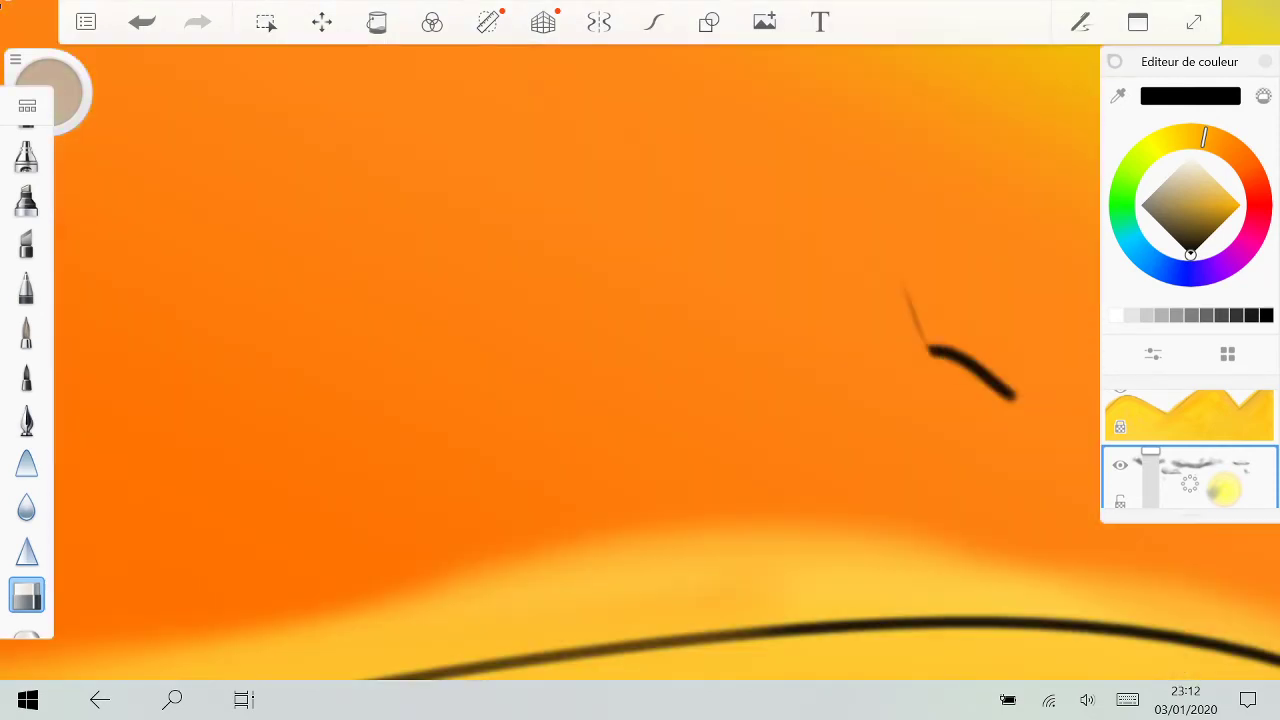
scroll(640, 360, "down", 3)
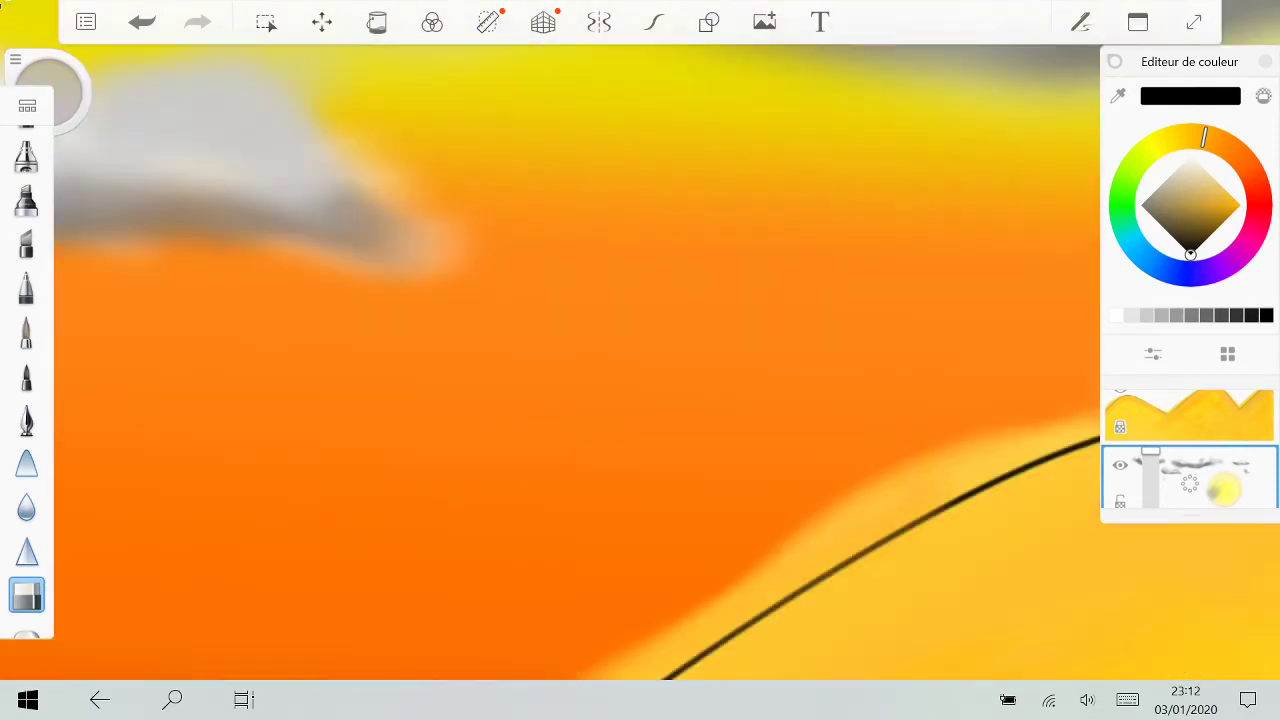
scroll(640, 360, "down", 3)
Step: Try to draw a curved black wing with the chisel-tip brush in the orange sky right of the small cloud
left_click(26, 244)
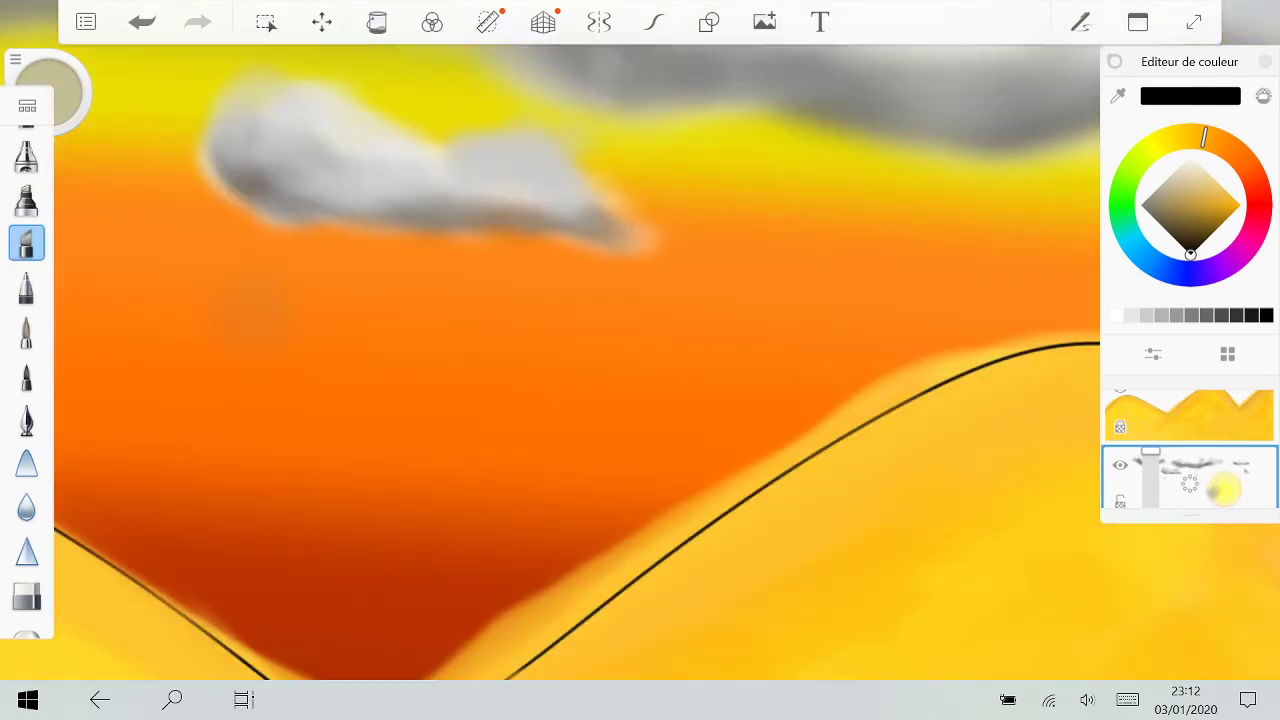
scroll(960, 140, "up", 2)
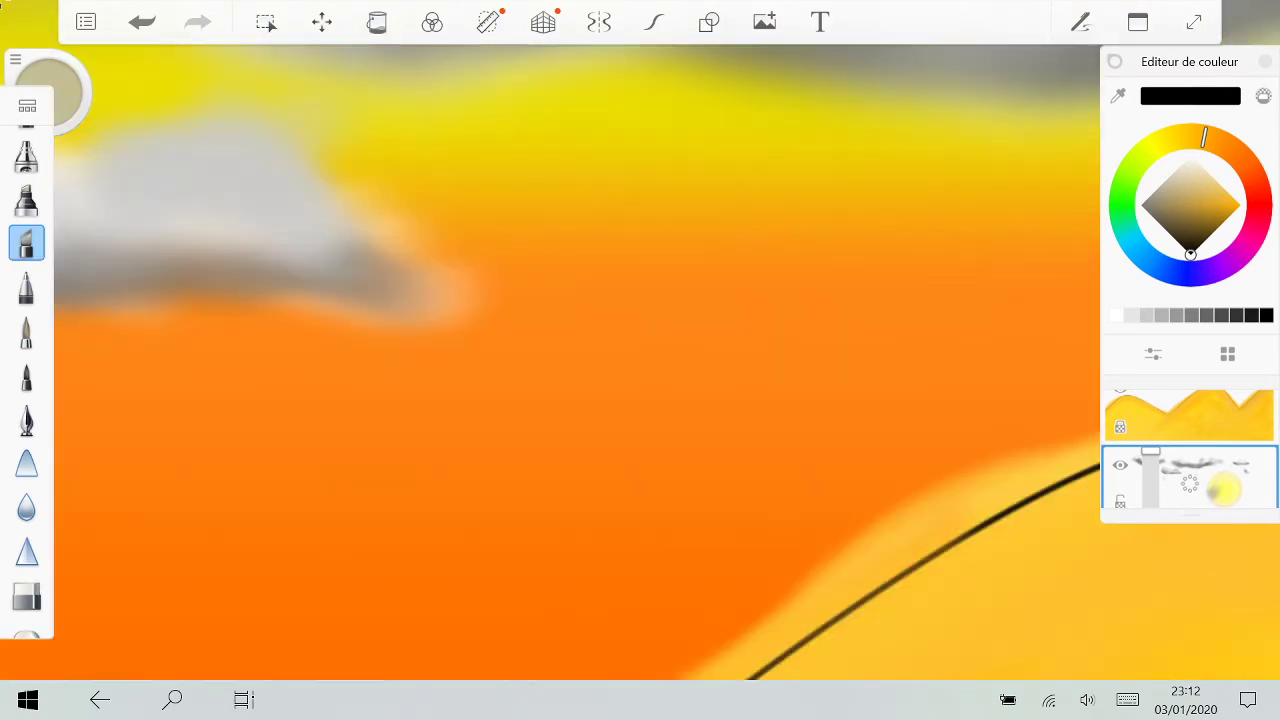
left_click_drag(714, 337, 834, 384)
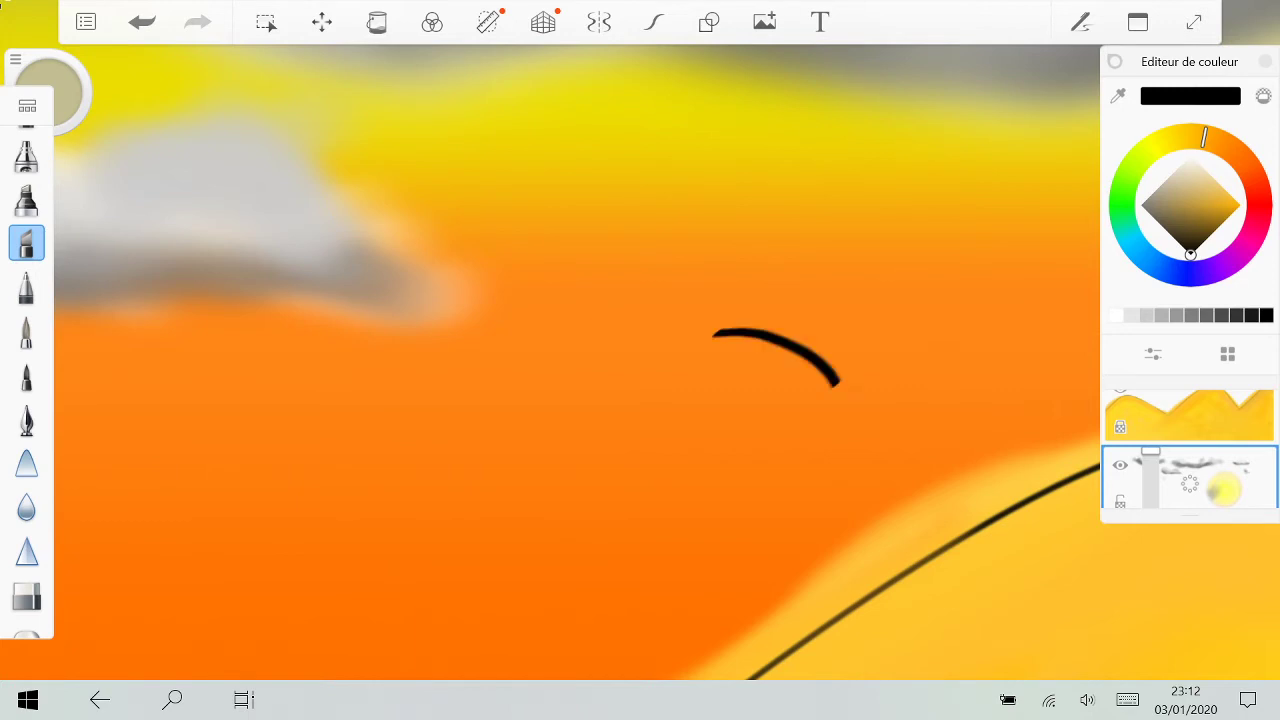
key("ctrl+z")
Step: Try to finish the black bird right of the small cloud with a thicker body and a second raised wing
scroll(640, 360, "up", 3)
scroll(640, 360, "up", 2)
mouse_move(677, 315)
left_mouse_down()
mouse_move(794, 383)
mouse_move(940, 280)
left_mouse_up()
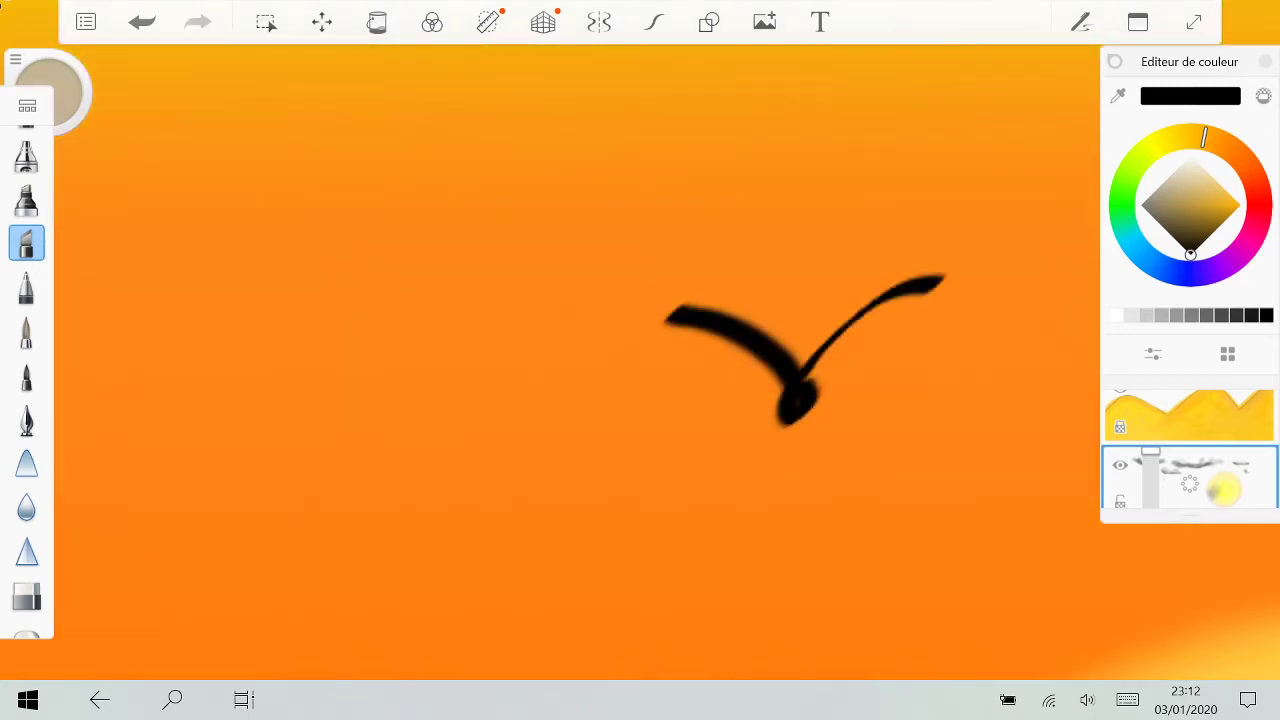
scroll(640, 360, "down", 5)
scroll(640, 360, "down", 3)
key("ctrl+z")
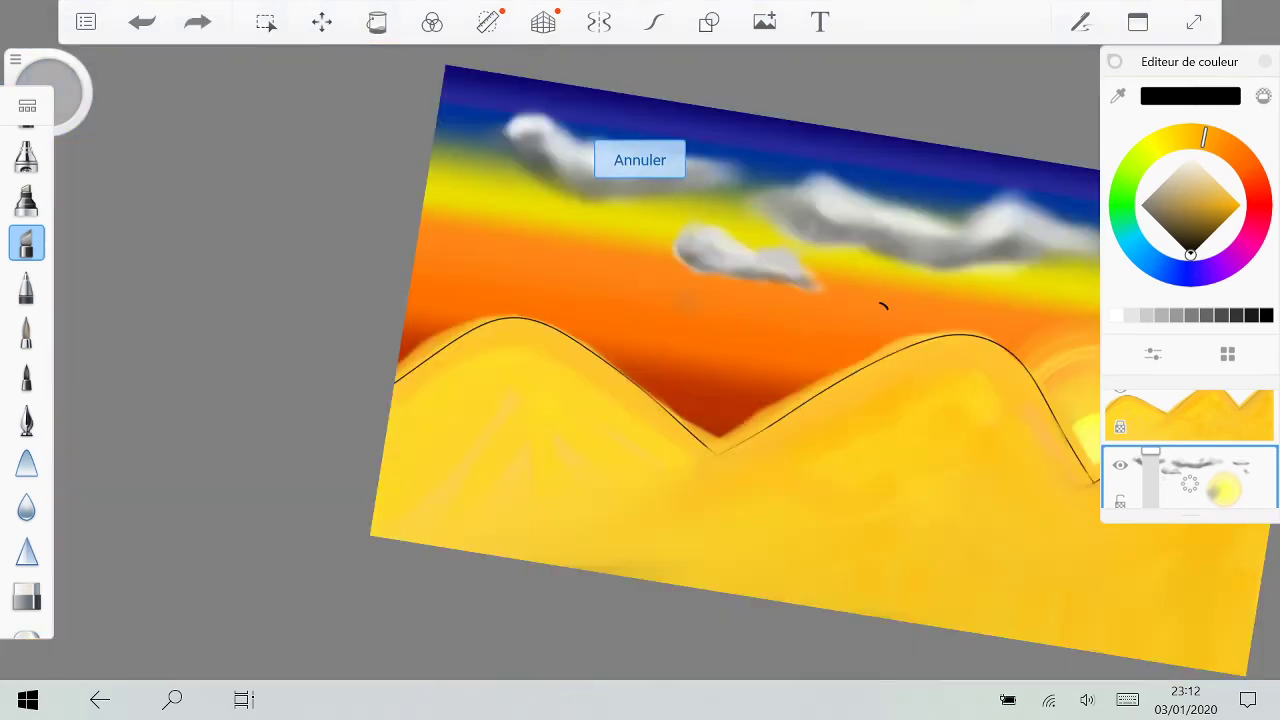
Step: Draw a small black bird with two curved wings in the orange sky right of the small cloud
scroll(640, 360, "up", 5)
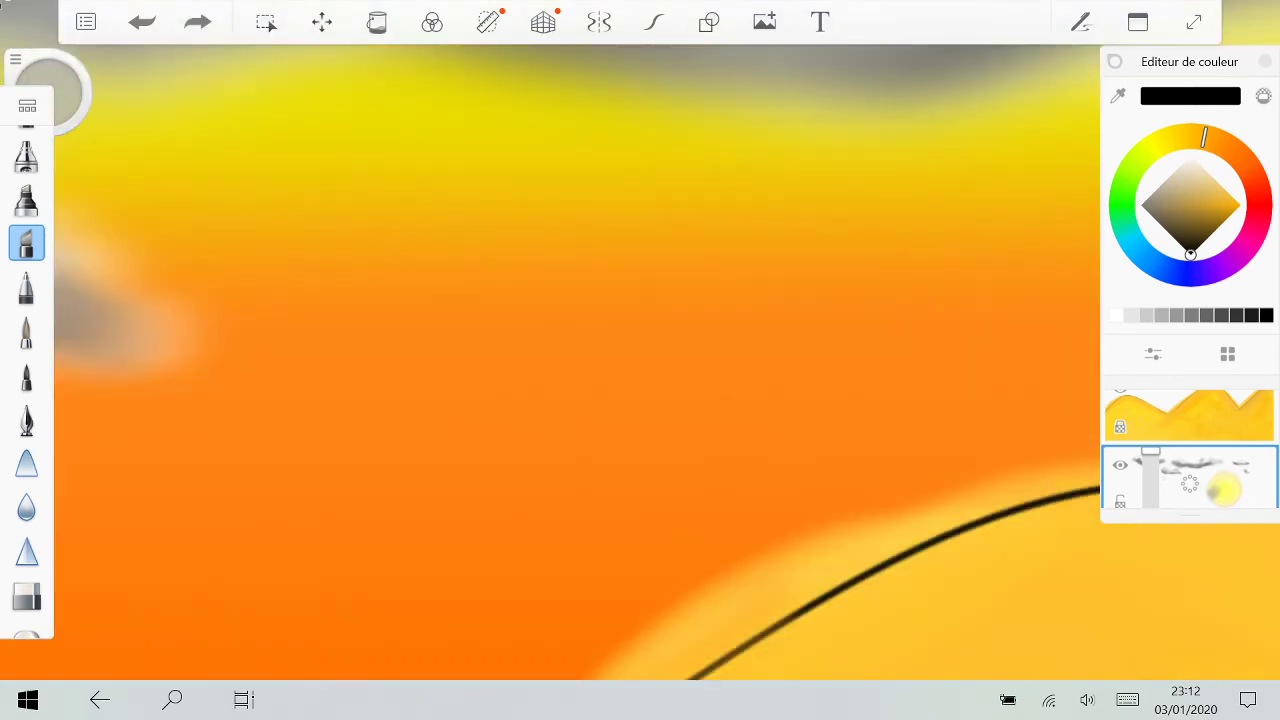
mouse_move(581, 383)
left_mouse_down()
mouse_move(722, 360)
mouse_move(825, 290)
left_mouse_up()
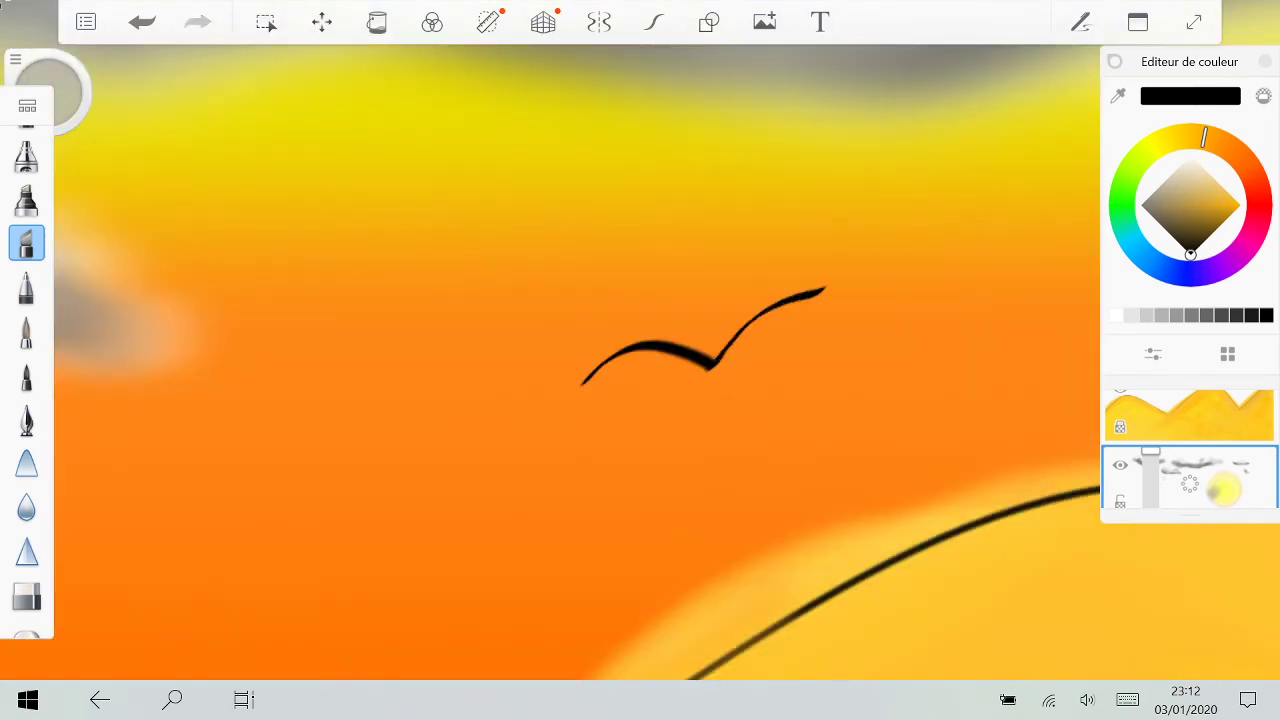
scroll(640, 360, "down", 8)
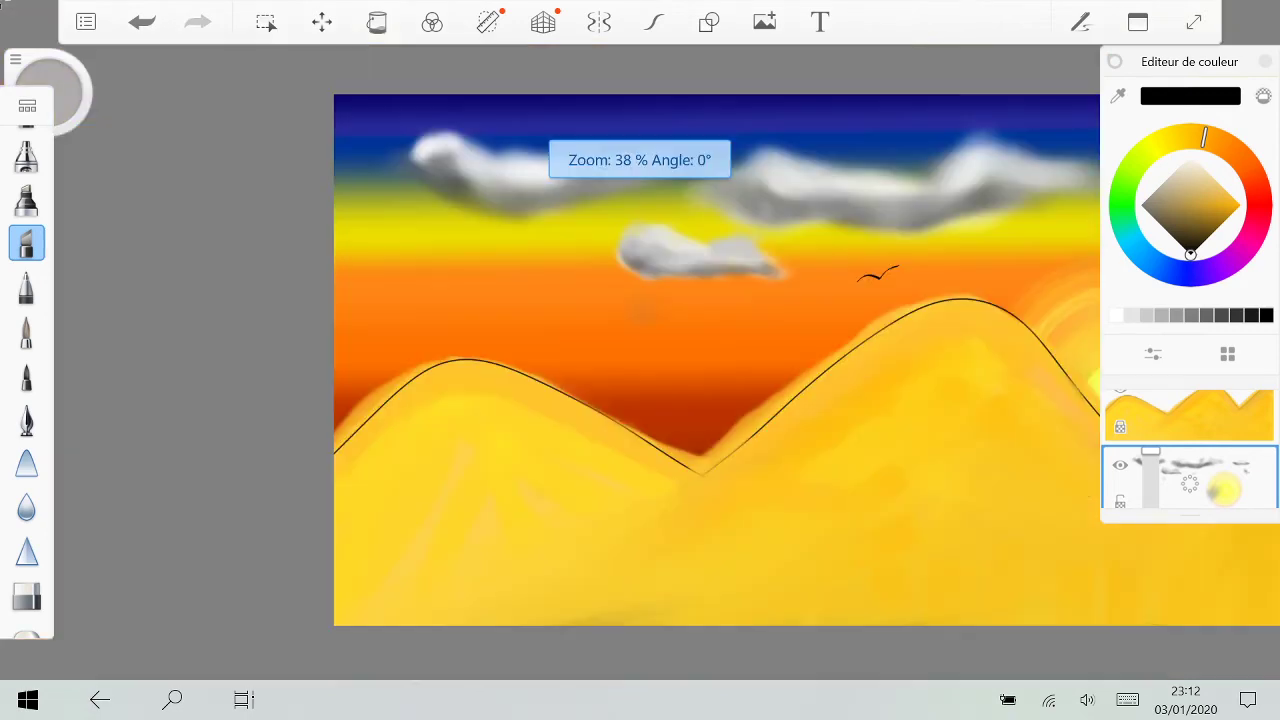
scroll(640, 360, "up", 5)
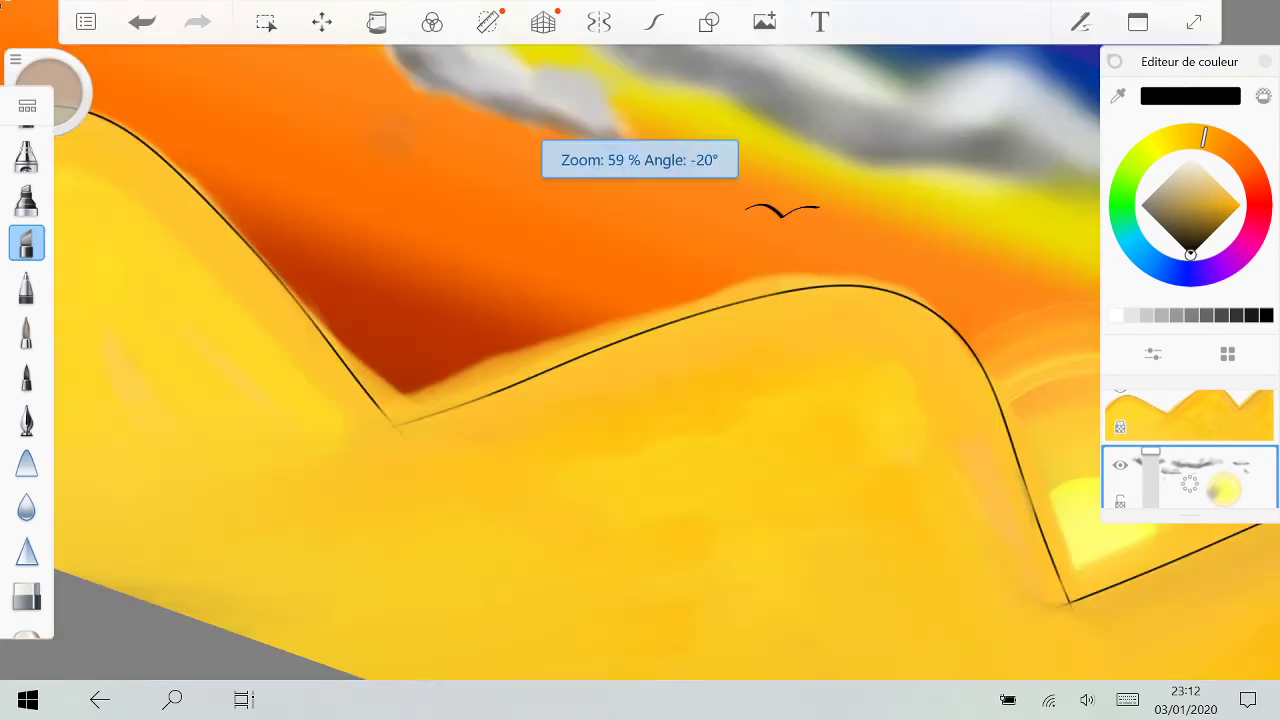
scroll(640, 360, "down", 3)
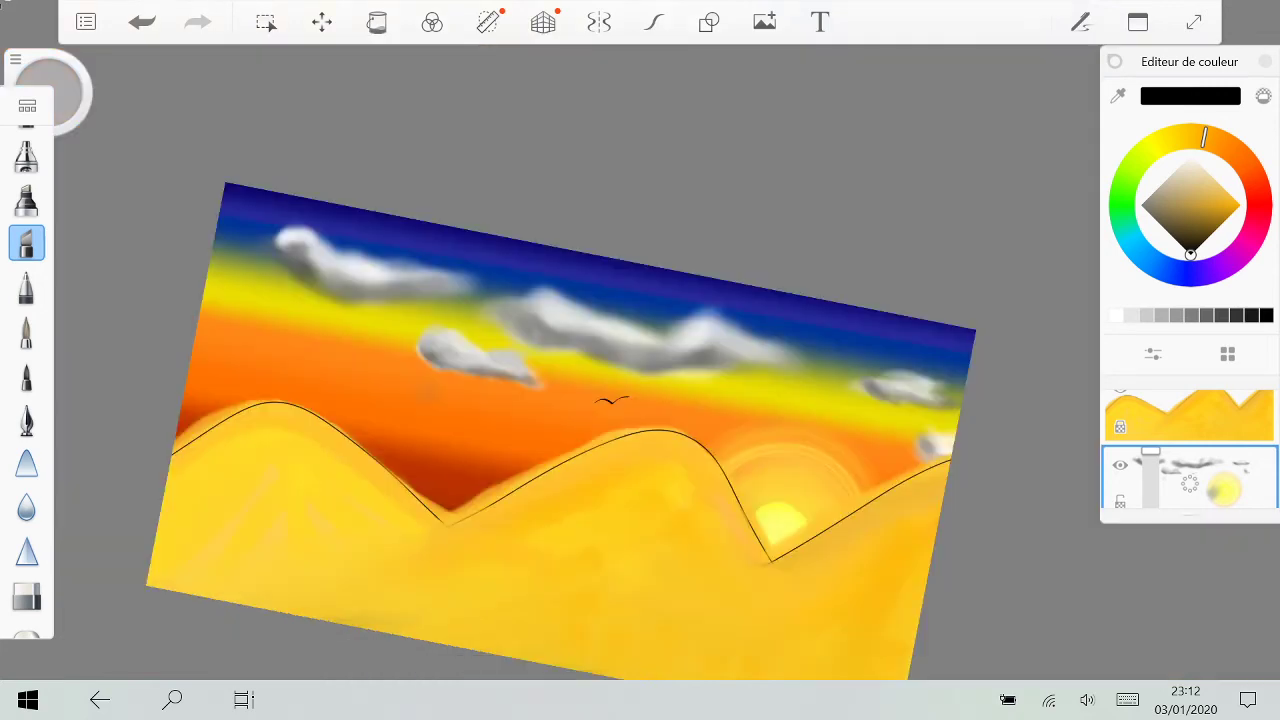
Step: Draw a second, slightly smaller black bird to the right of the first, above the middle dune
scroll(650, 405, "up", 10)
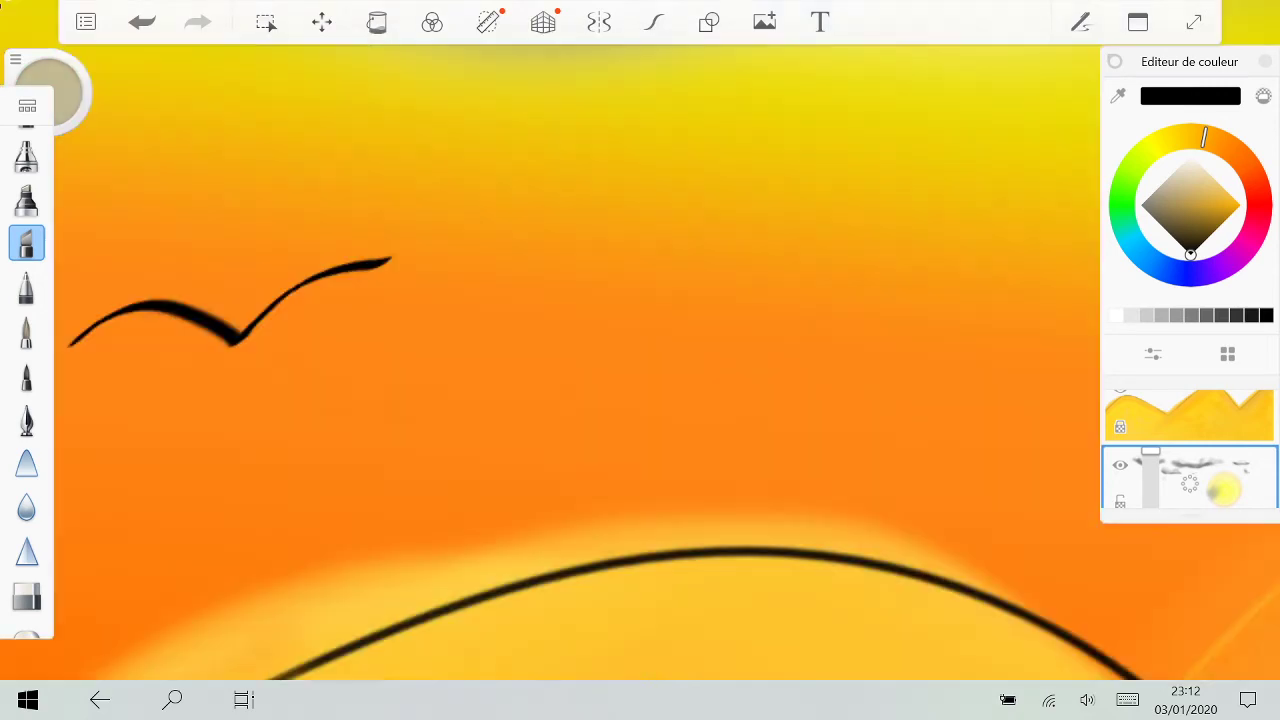
left_click_drag(557, 326, 805, 272)
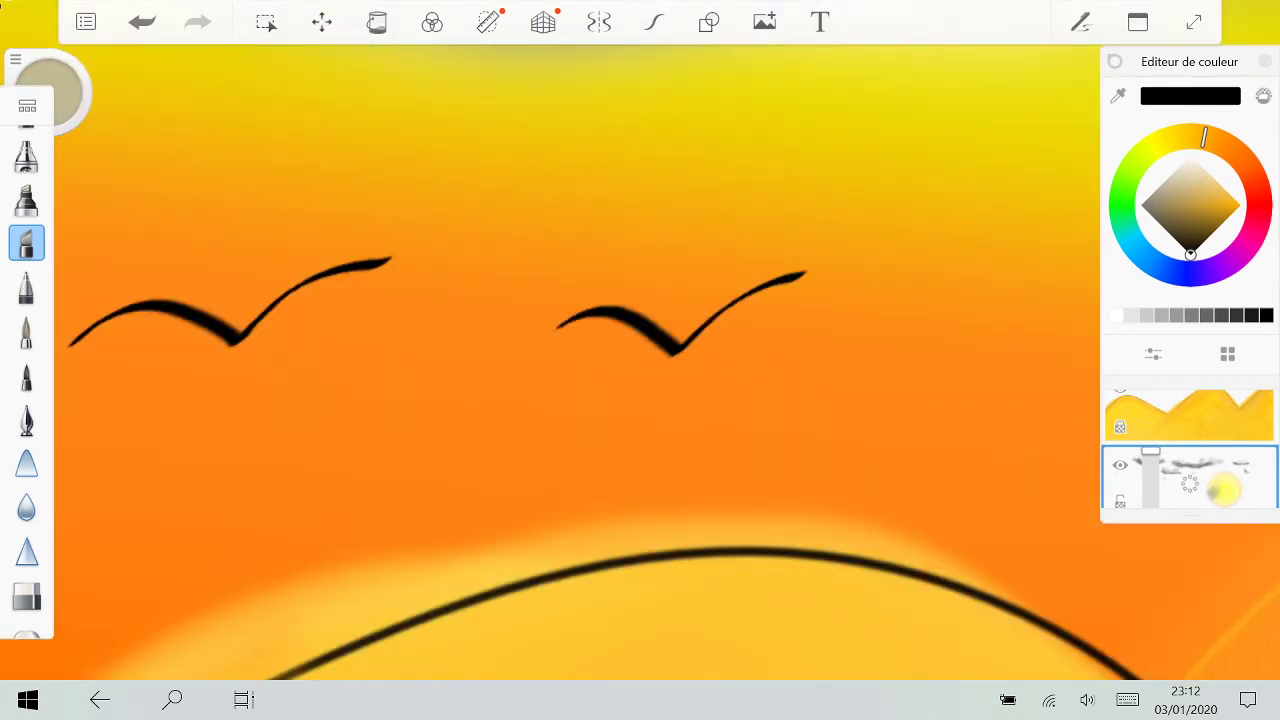
scroll(640, 360, "down", 5)
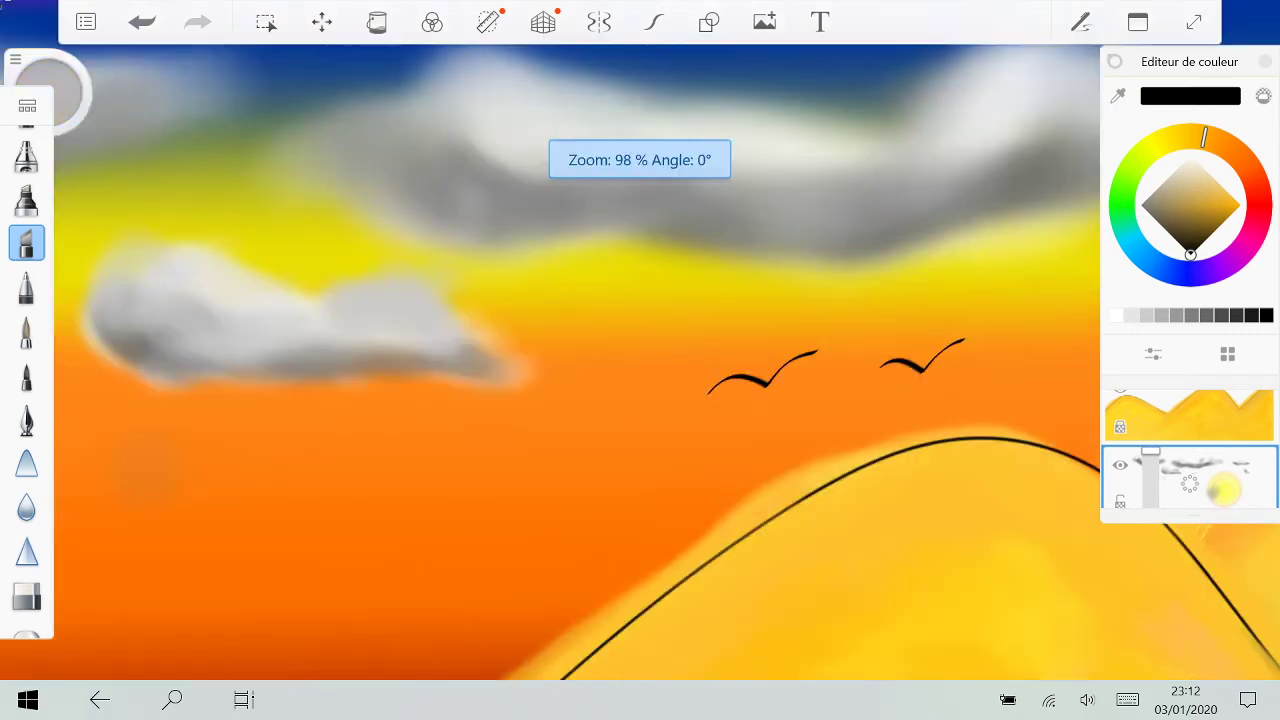
scroll(640, 360, "up", 5)
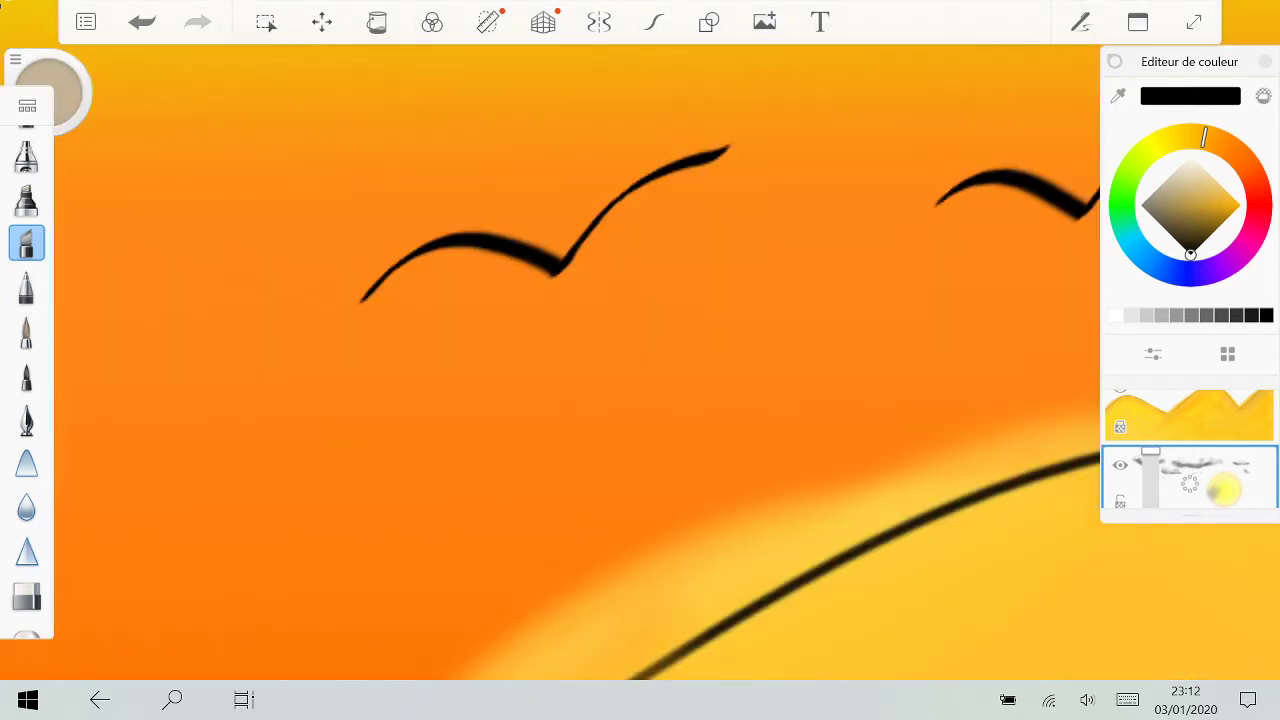
scroll(640, 360, "down", 5)
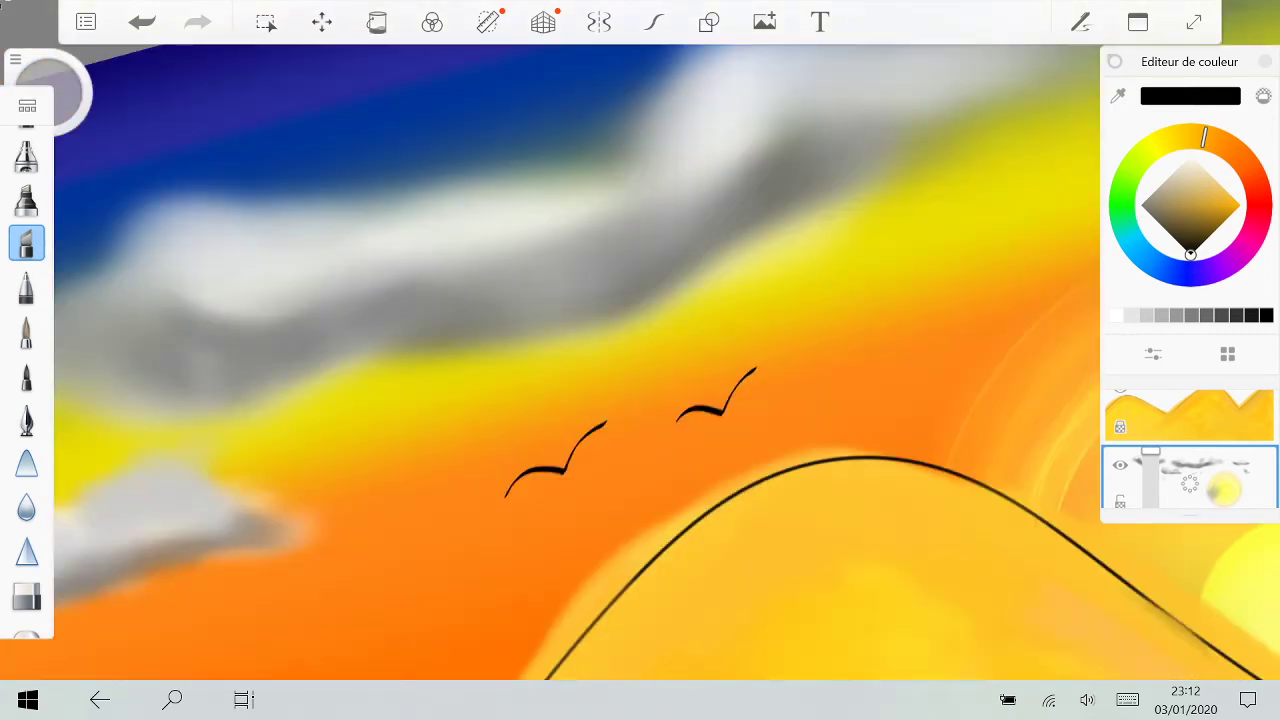
Step: Try two freehand black wing strokes for a third bird right of the second bird, and undo both
scroll(640, 360, "up", 5)
left_click_drag(708, 318, 802, 414)
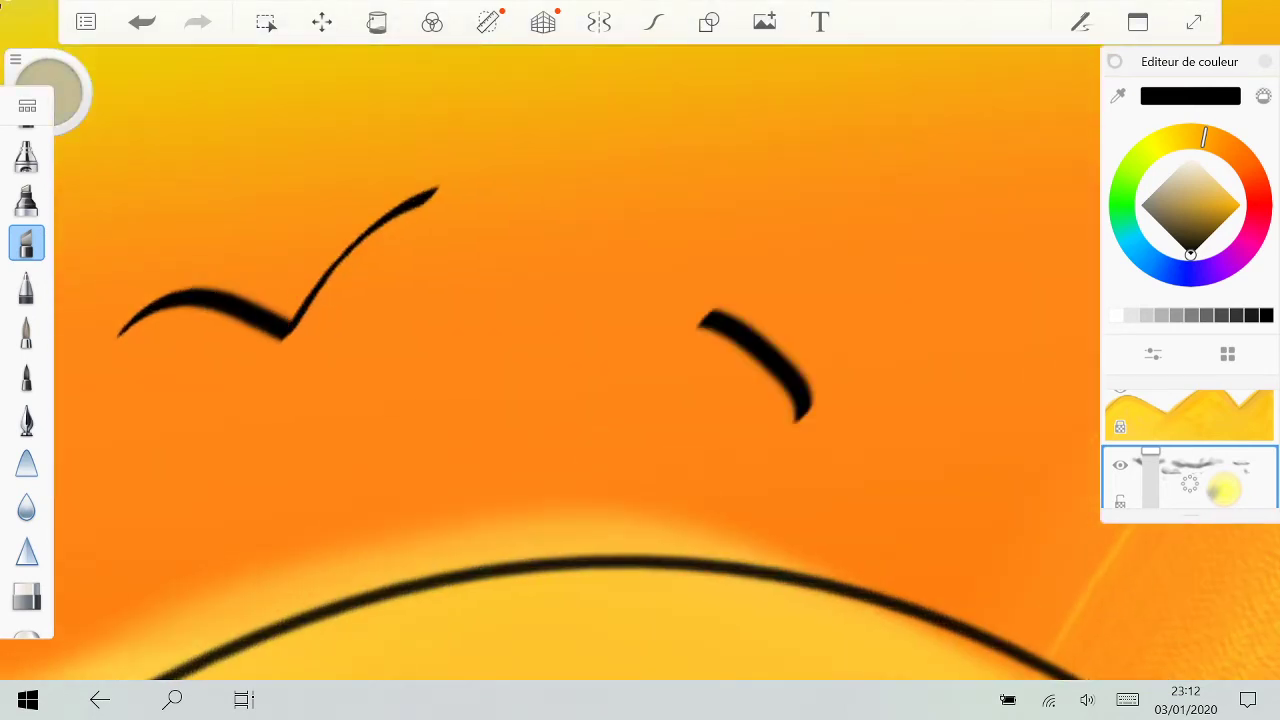
key("ctrl+z")
left_click_drag(653, 317, 725, 311)
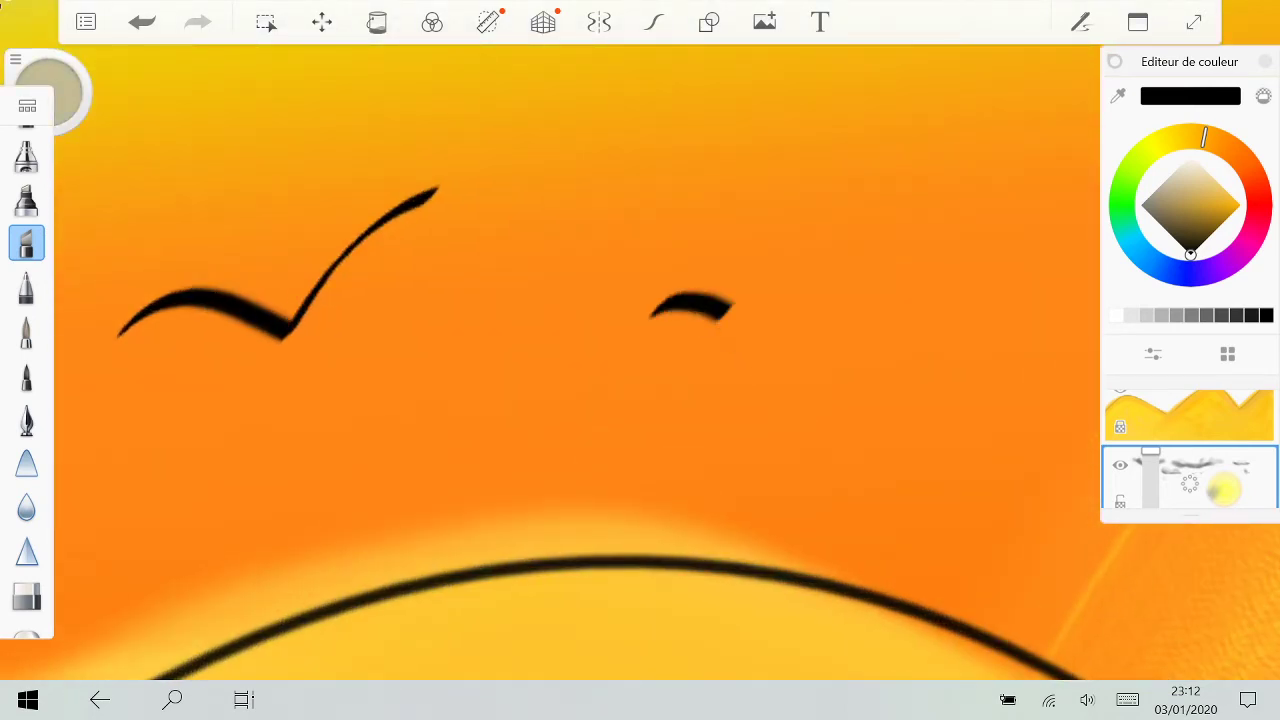
key("ctrl+z")
Step: Turn on Predictive Stroke and try a third black bird with a drooping wing beside the second bird
left_click(653, 22)
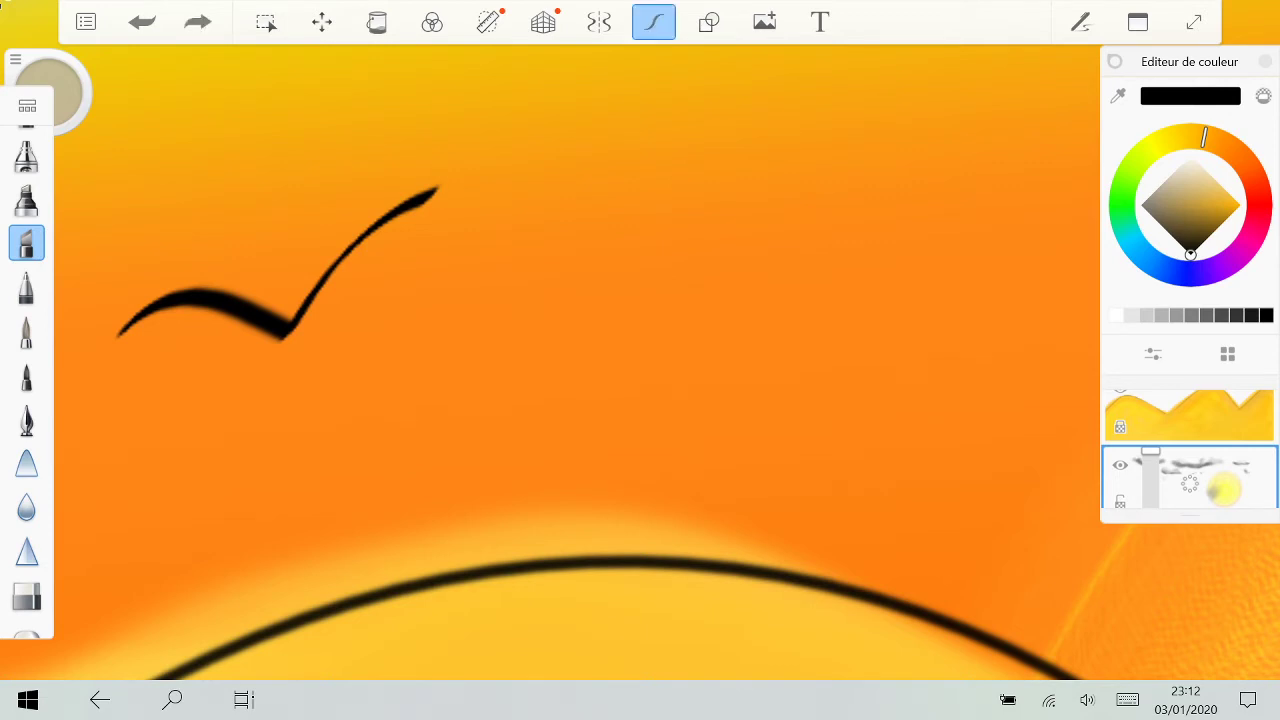
mouse_move(637, 323)
left_mouse_down()
mouse_move(800, 418)
mouse_move(962, 385)
left_mouse_up()
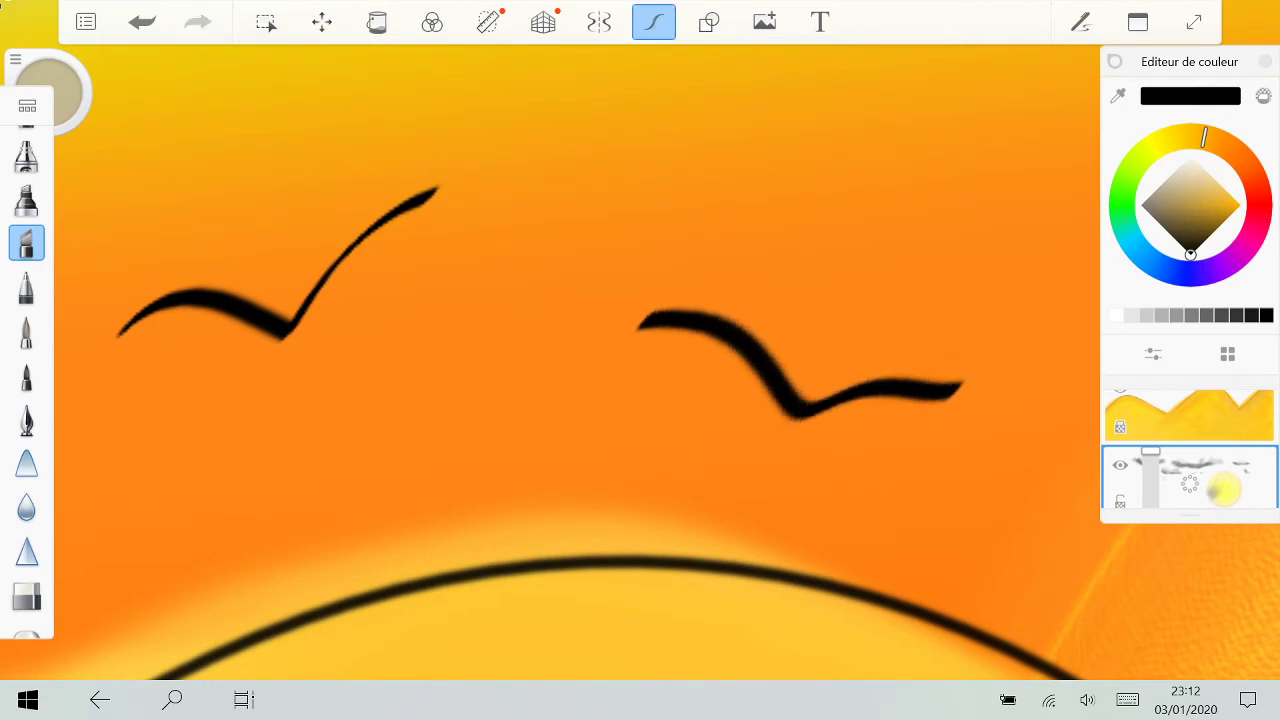
key("ctrl+z")
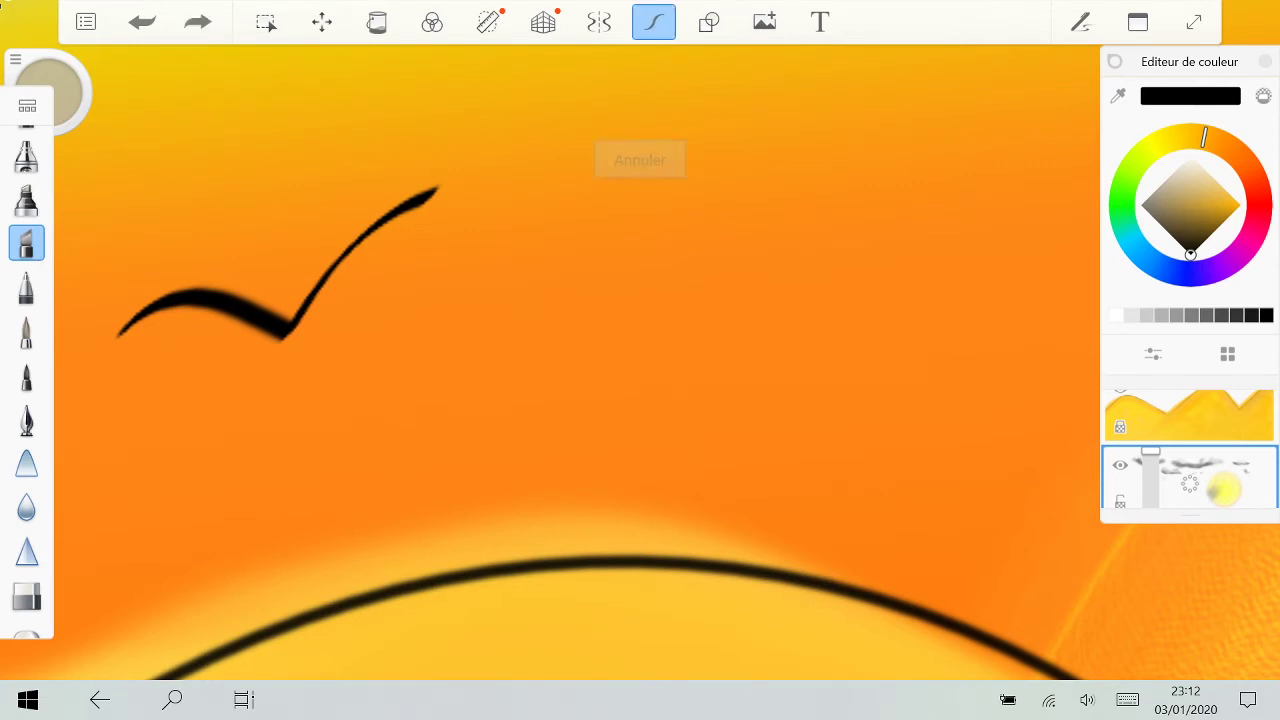
Step: Try two versions of a third black bird higher up where the yellow sky meets the orange, and undo them
left_click_drag(500, 250, 659, 470)
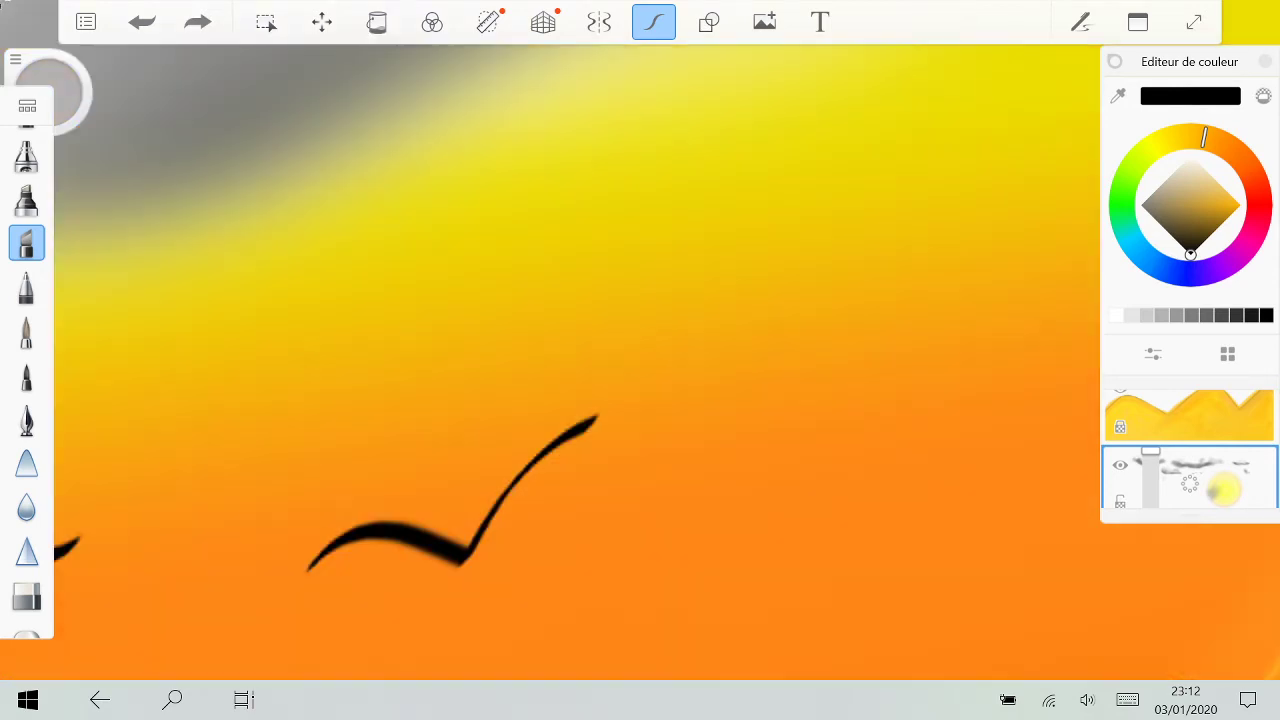
left_click_drag(703, 255, 1050, 296)
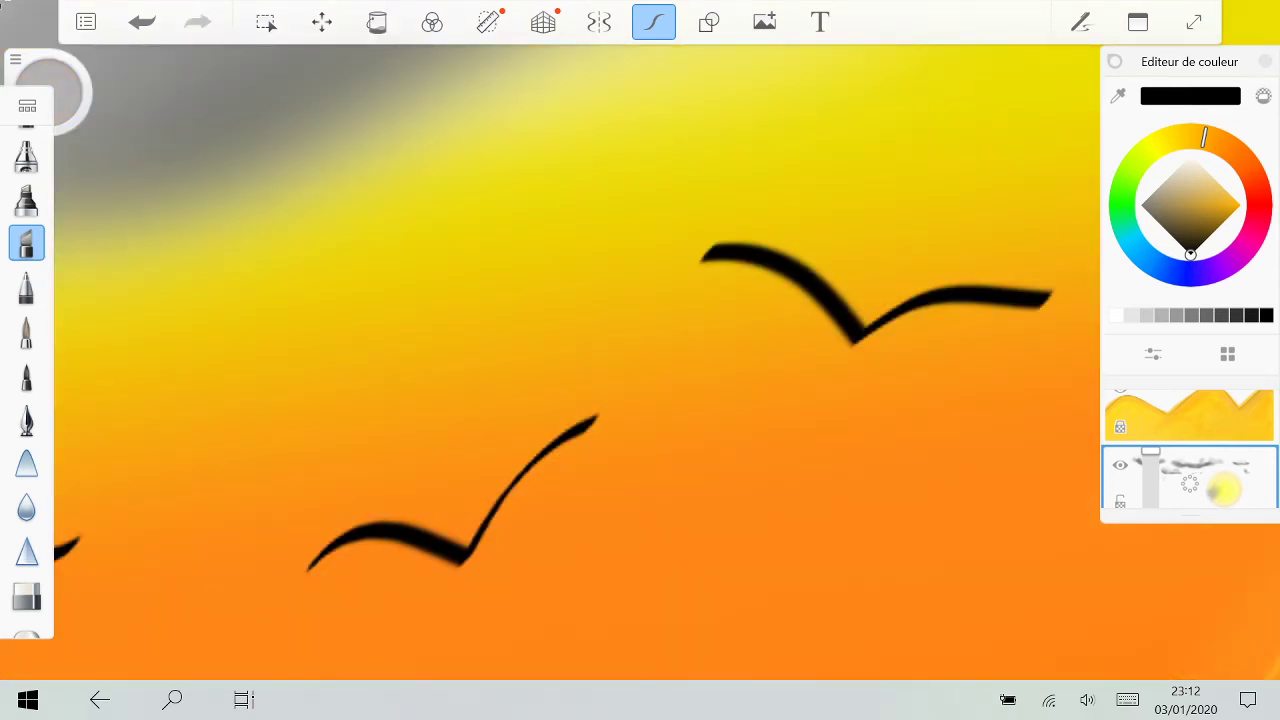
key("ctrl+z")
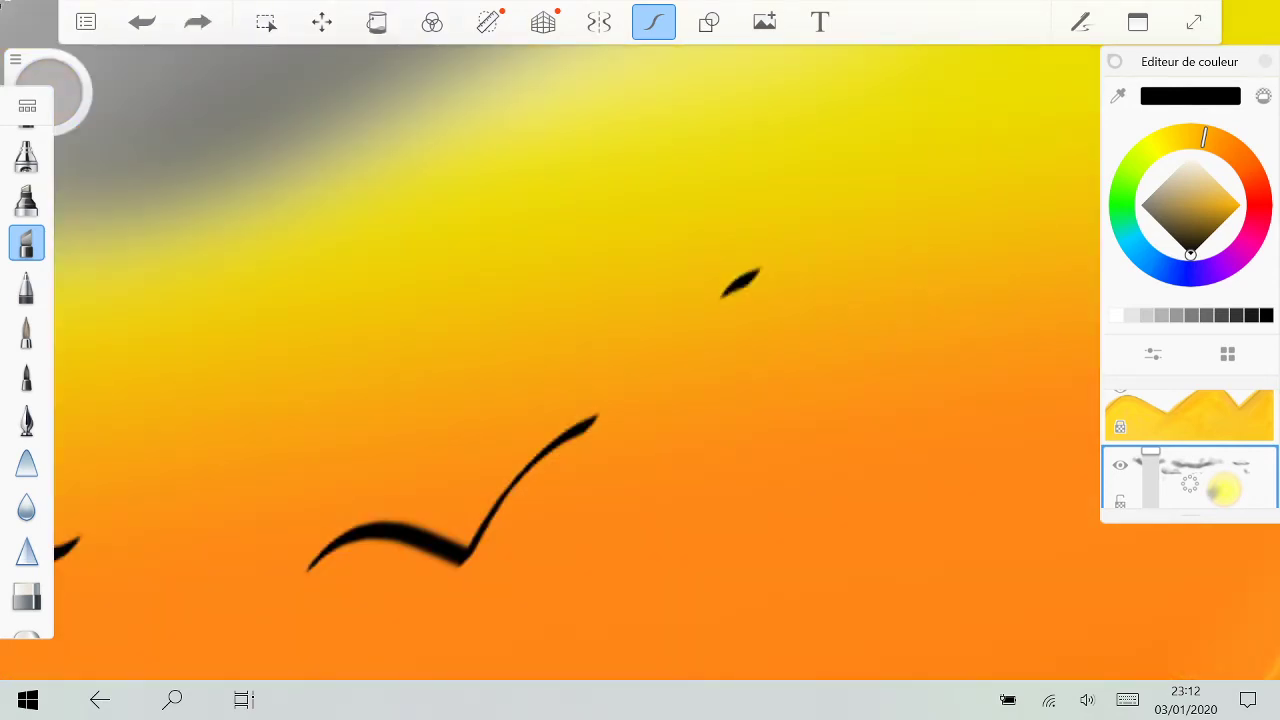
left_click_drag(745, 279, 1058, 296)
scroll(640, 380, "down", 8)
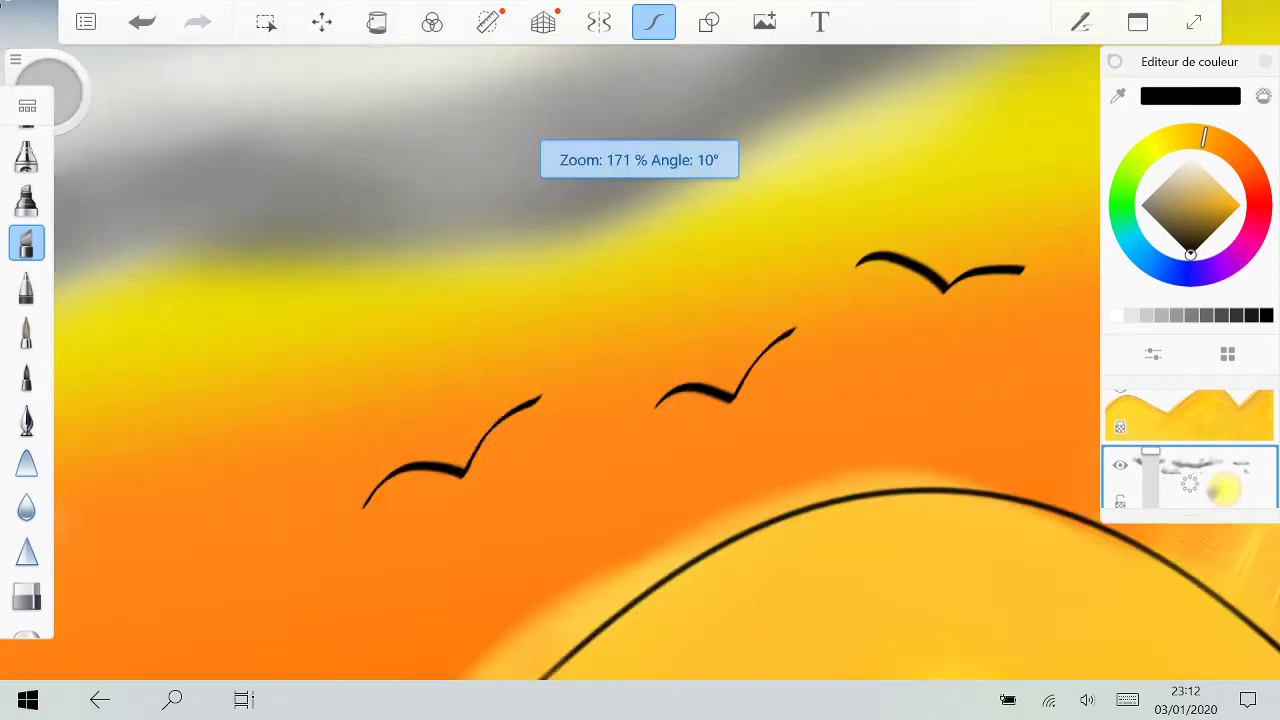
scroll(640, 362, "down", 2)
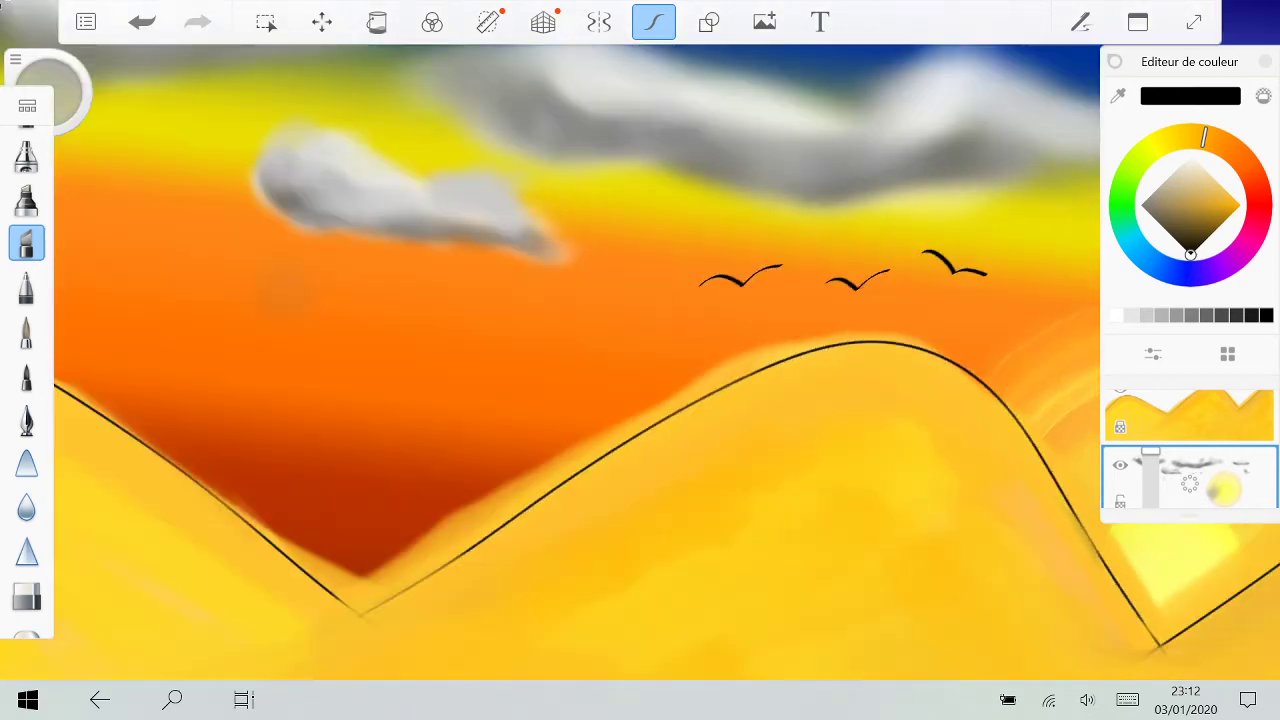
key("ctrl+z")
key("ctrl+z")
Step: Draw a third black bird with downward-curving wings right of the second bird, above the middle dune
scroll(968, 251, "up", 8)
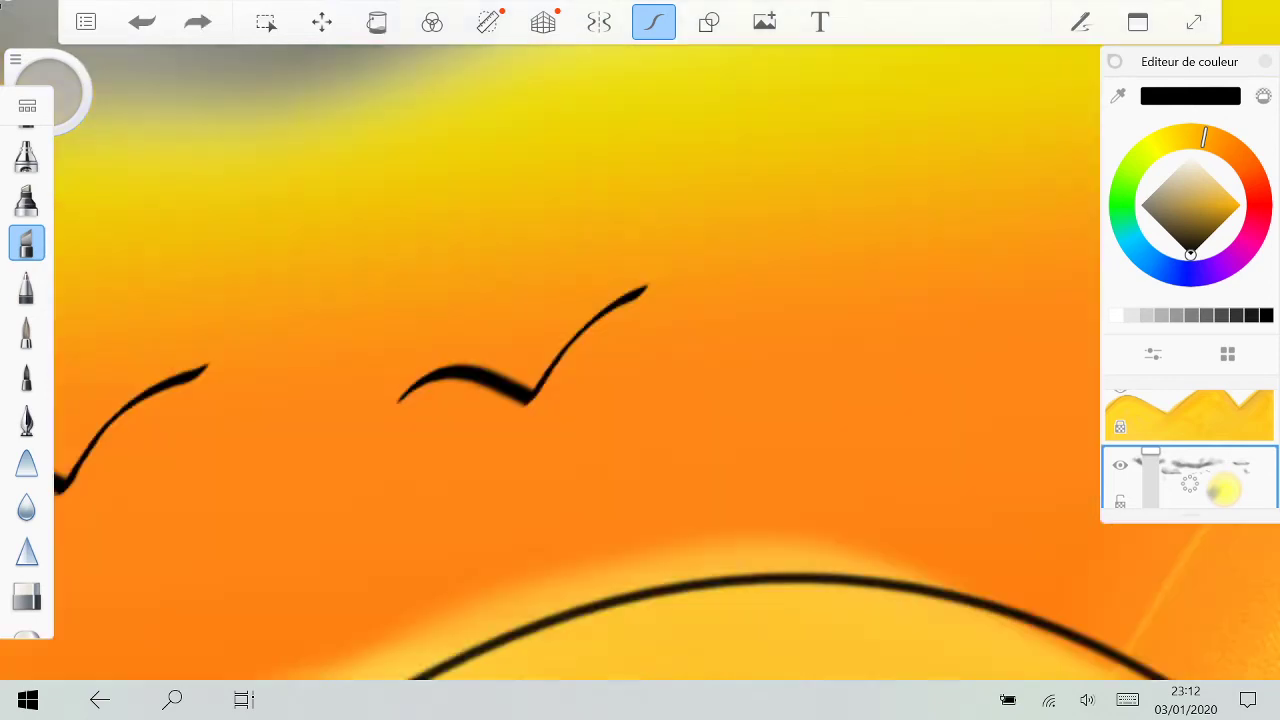
mouse_move(712, 356)
left_mouse_down()
mouse_move(787, 336)
mouse_move(1065, 468)
left_mouse_up()
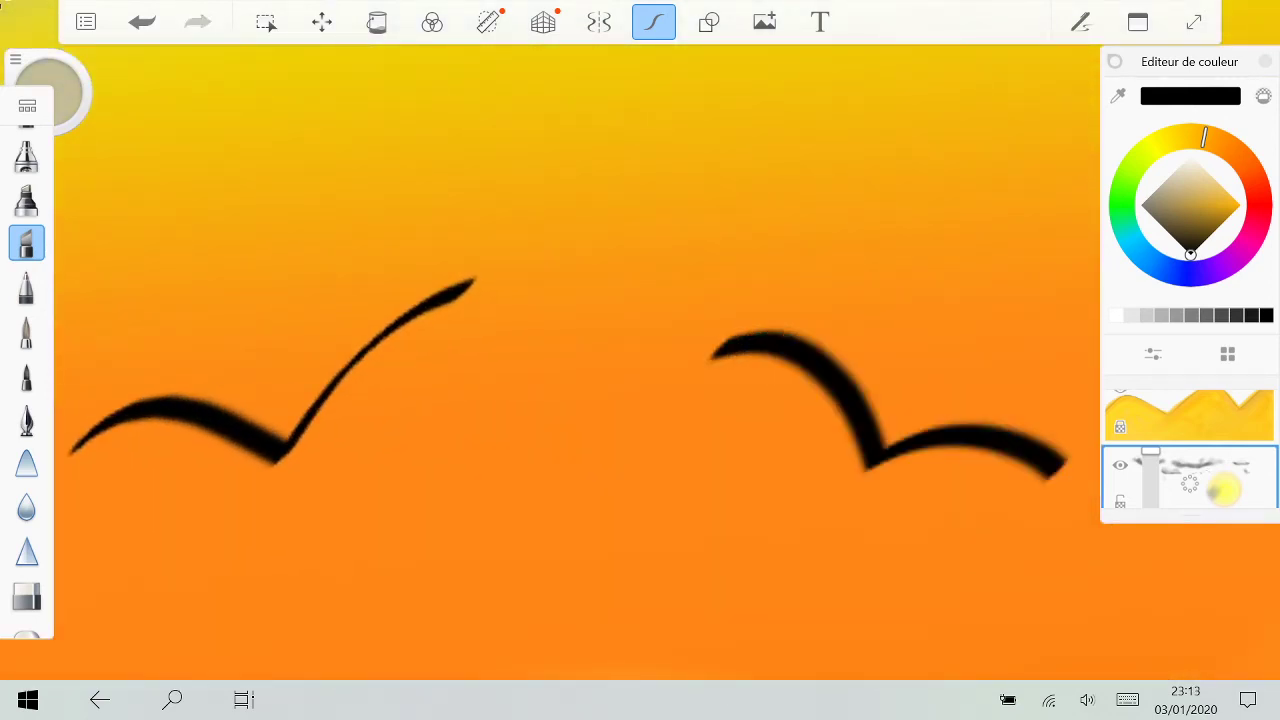
scroll(1003, 339, "down", 10)
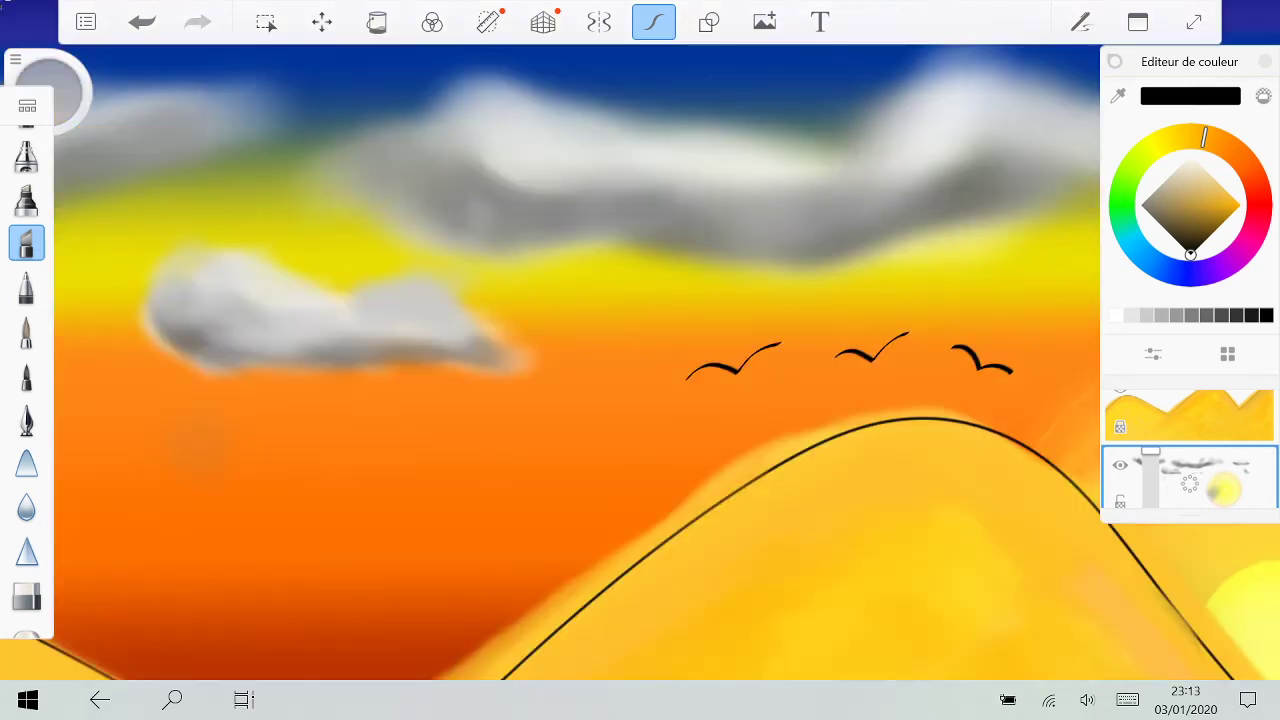
scroll(787, 365, "down", 10)
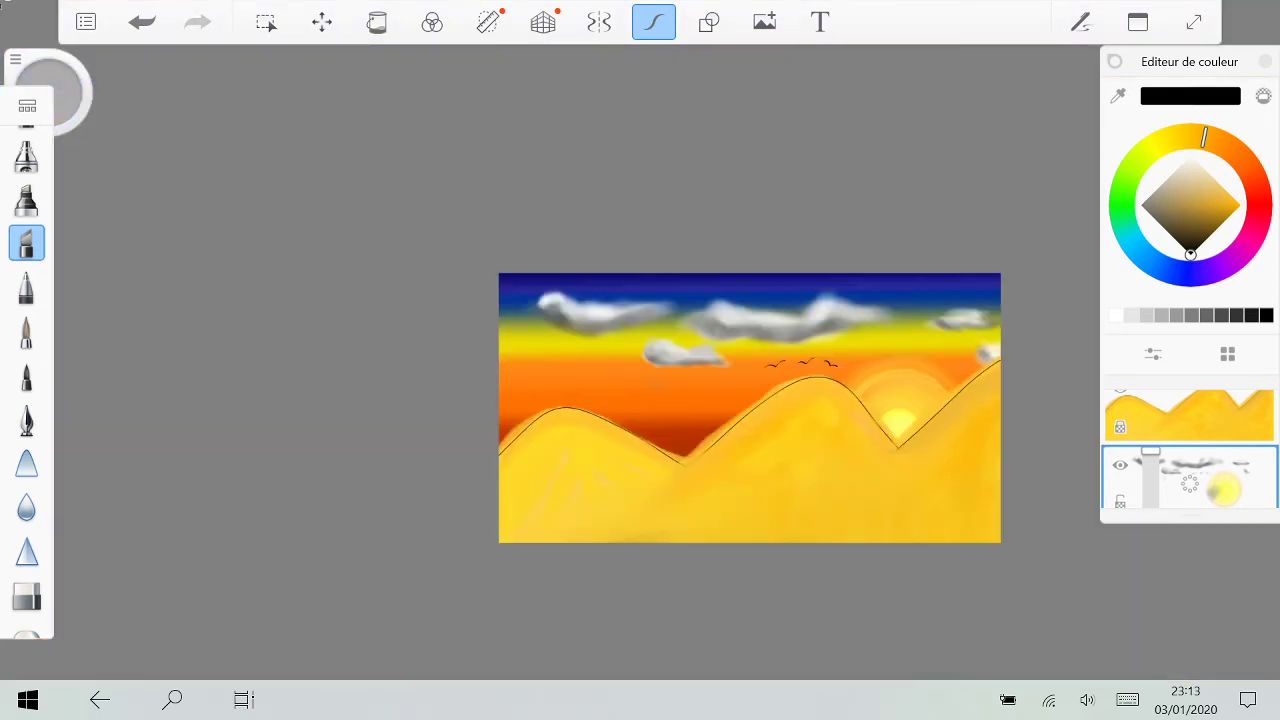
Step: Draw a fourth small black bird higher than the others, at the lower right edge of the large cloud
scroll(576, 360, "up", 5)
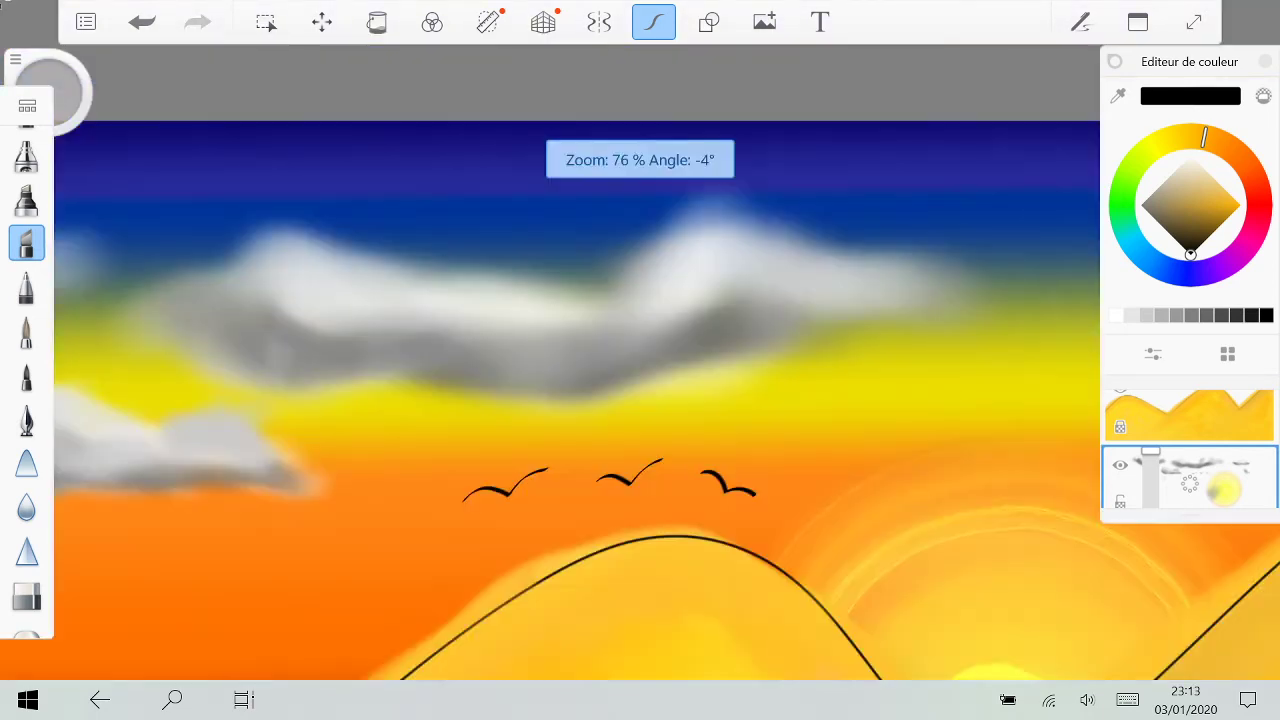
scroll(576, 360, "up", 5)
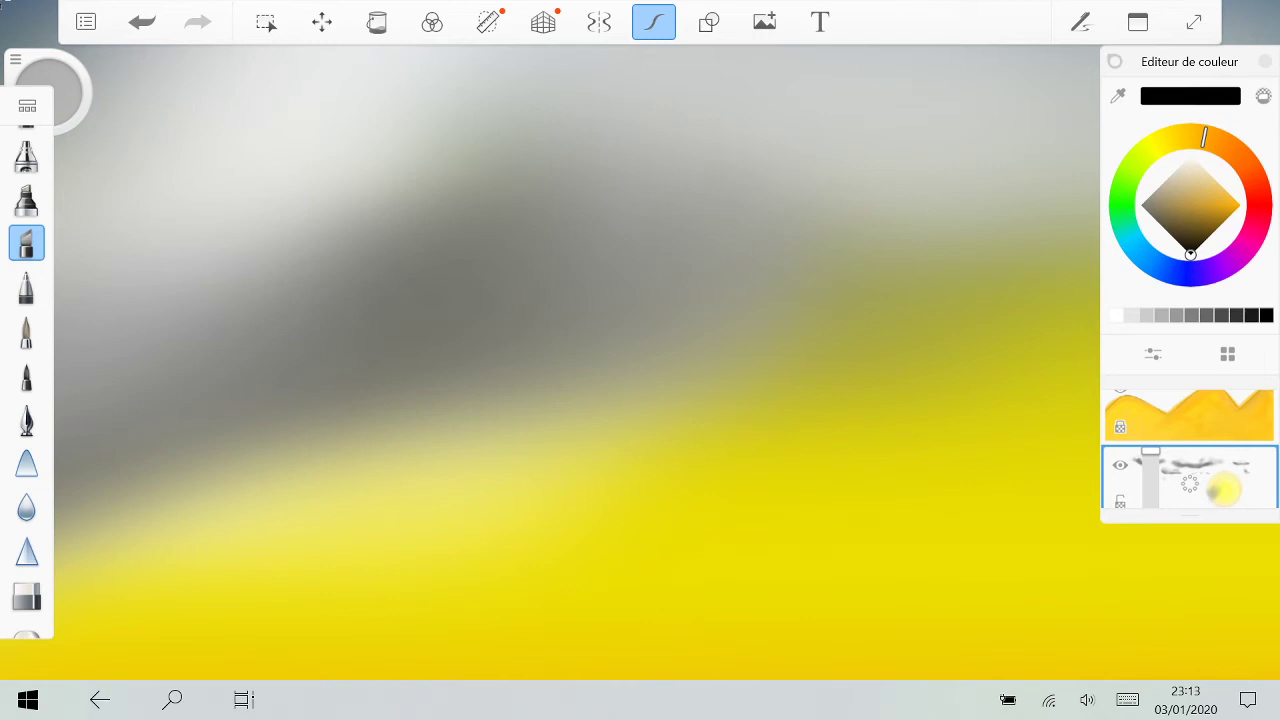
left_click_drag(566, 441, 718, 472)
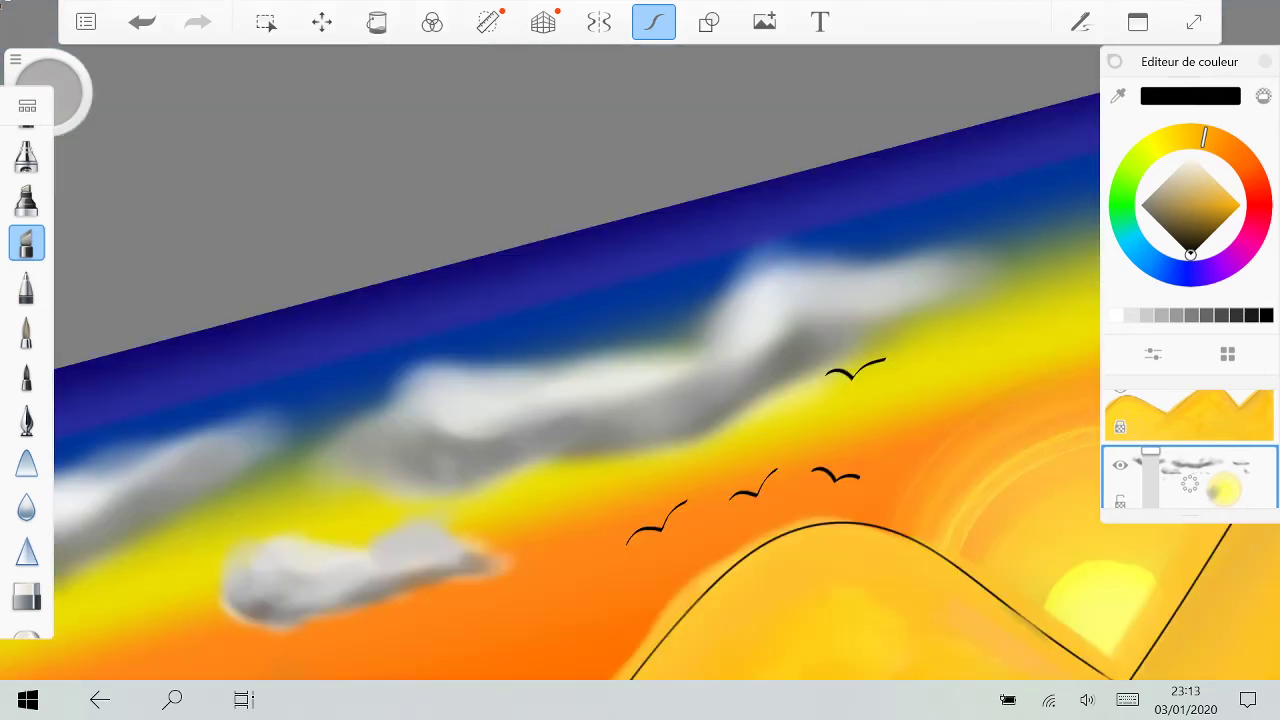
scroll(888, 349, "down", 5)
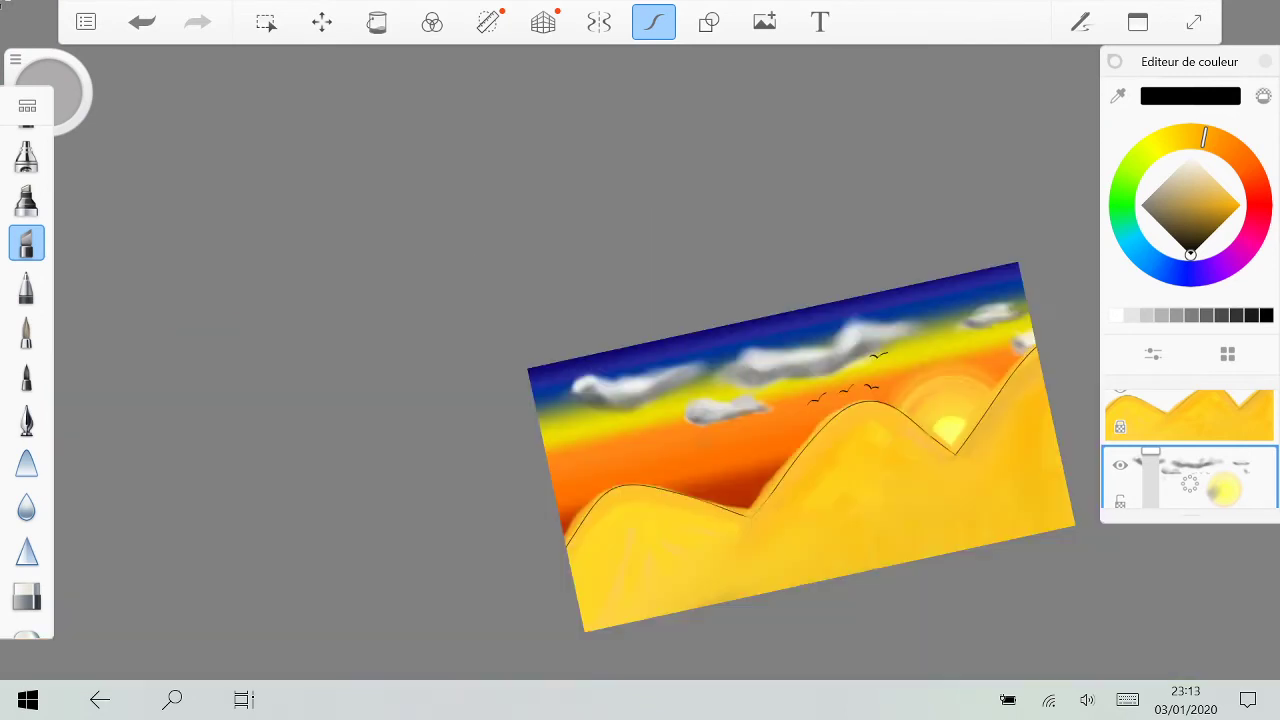
scroll(985, 374, "down", 2)
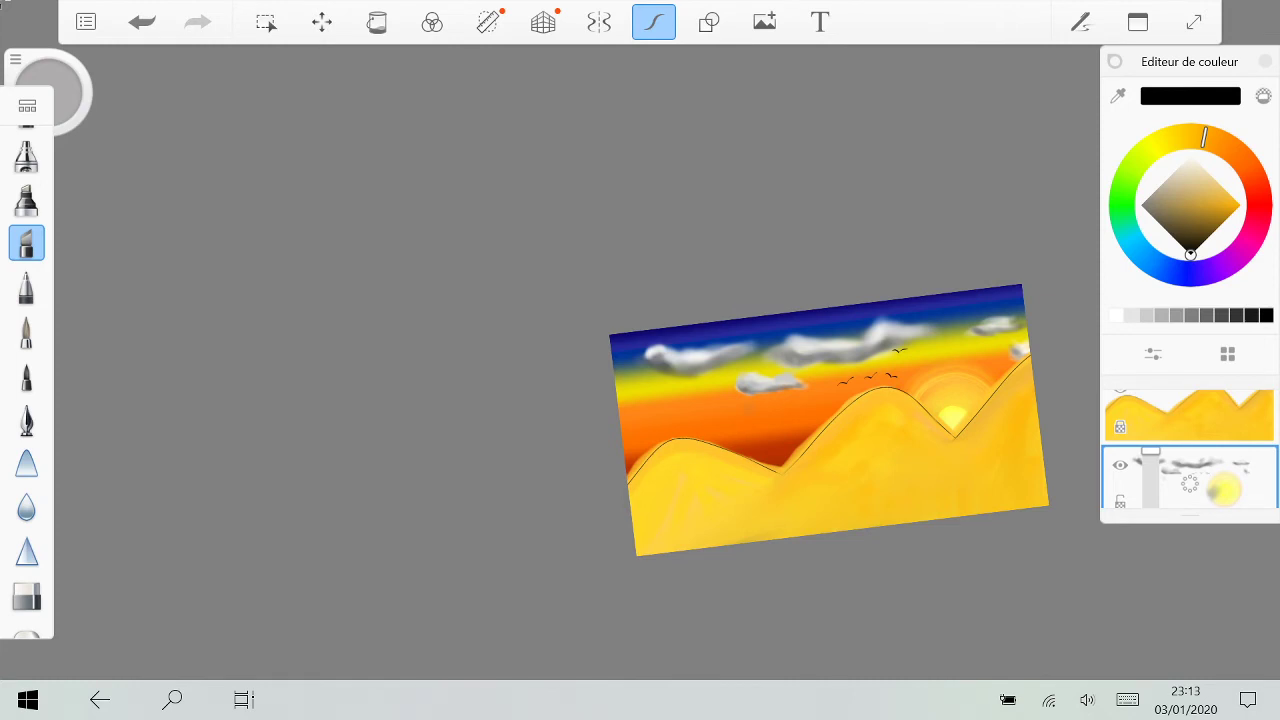
left_click(27, 199)
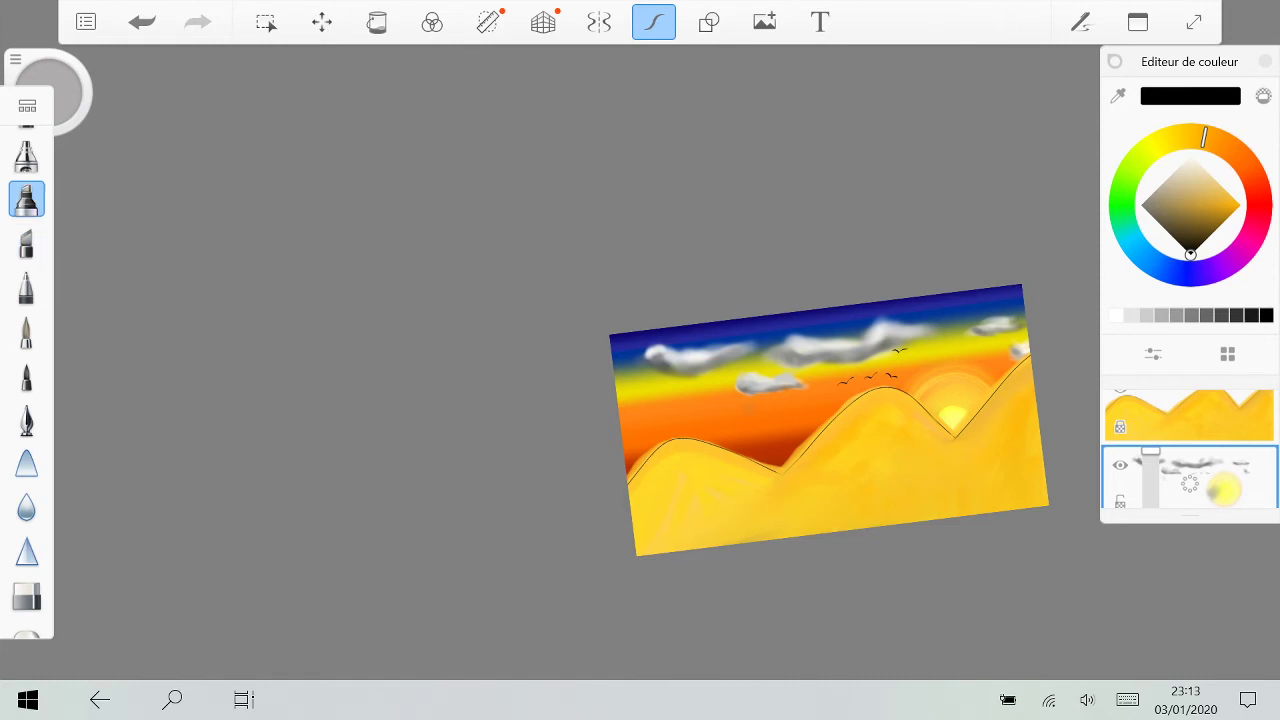
scroll(680, 420, "up", 8)
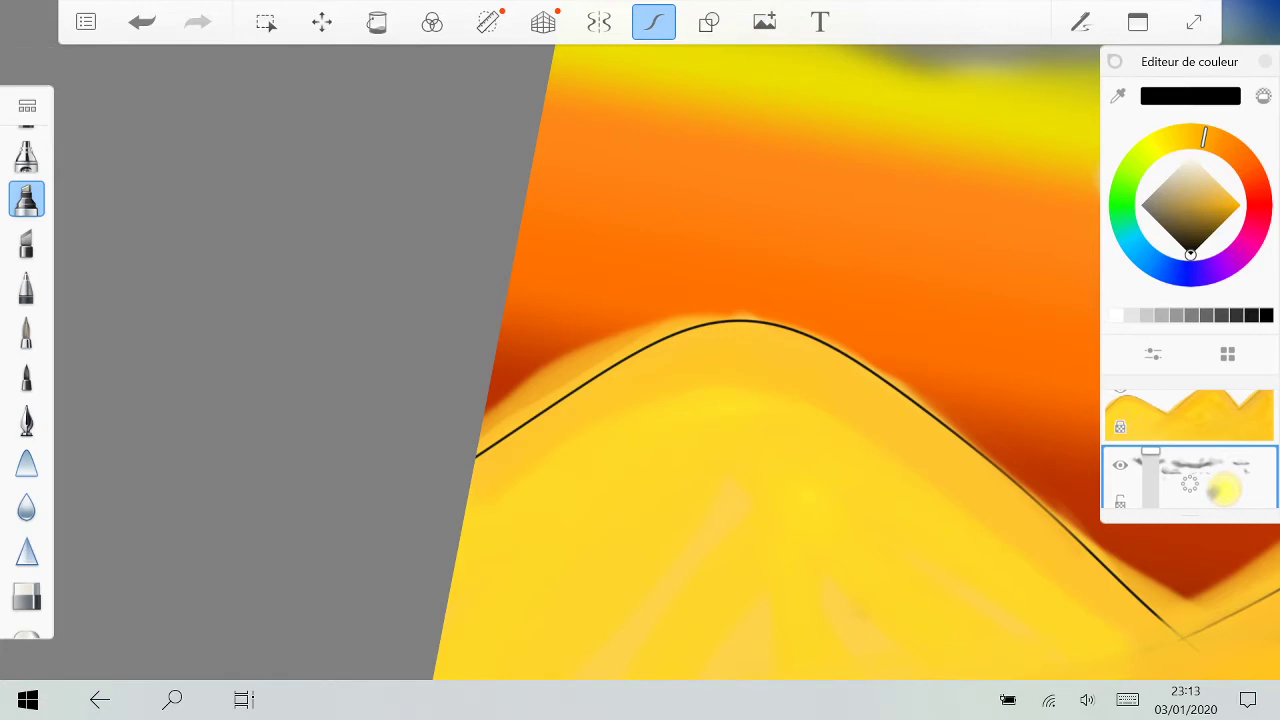
double_click(27, 199)
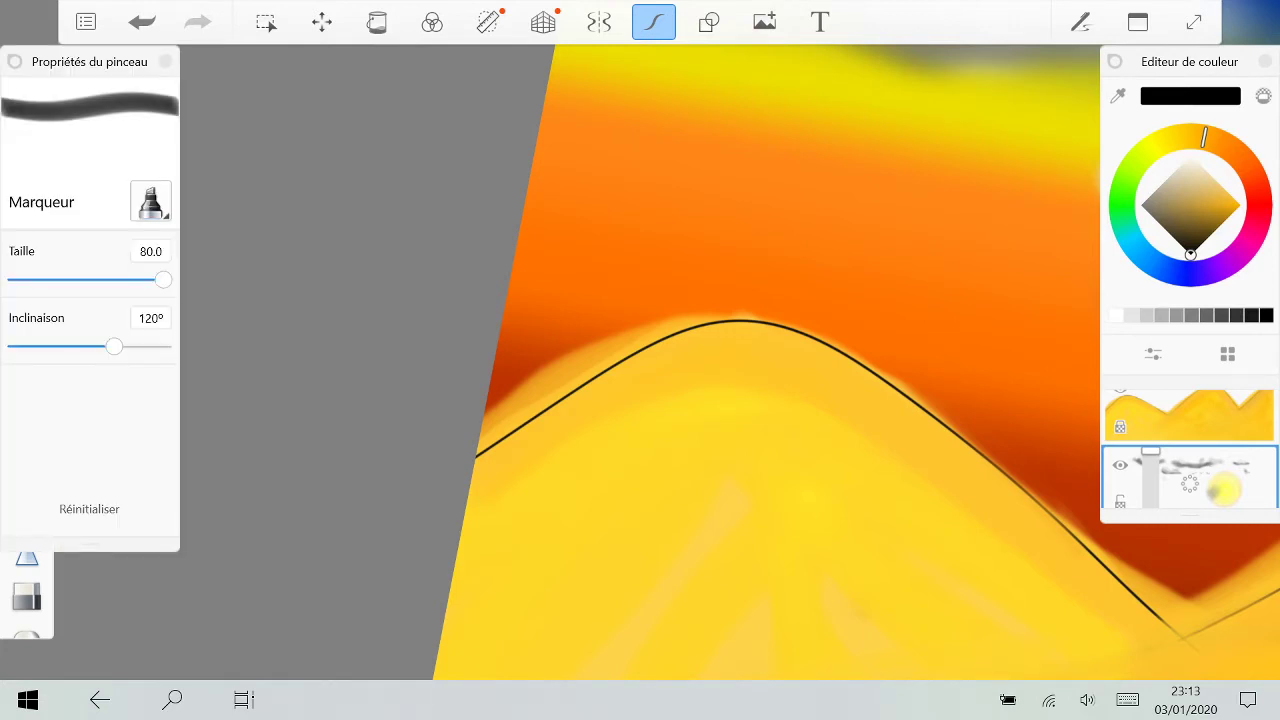
left_click(150, 202)
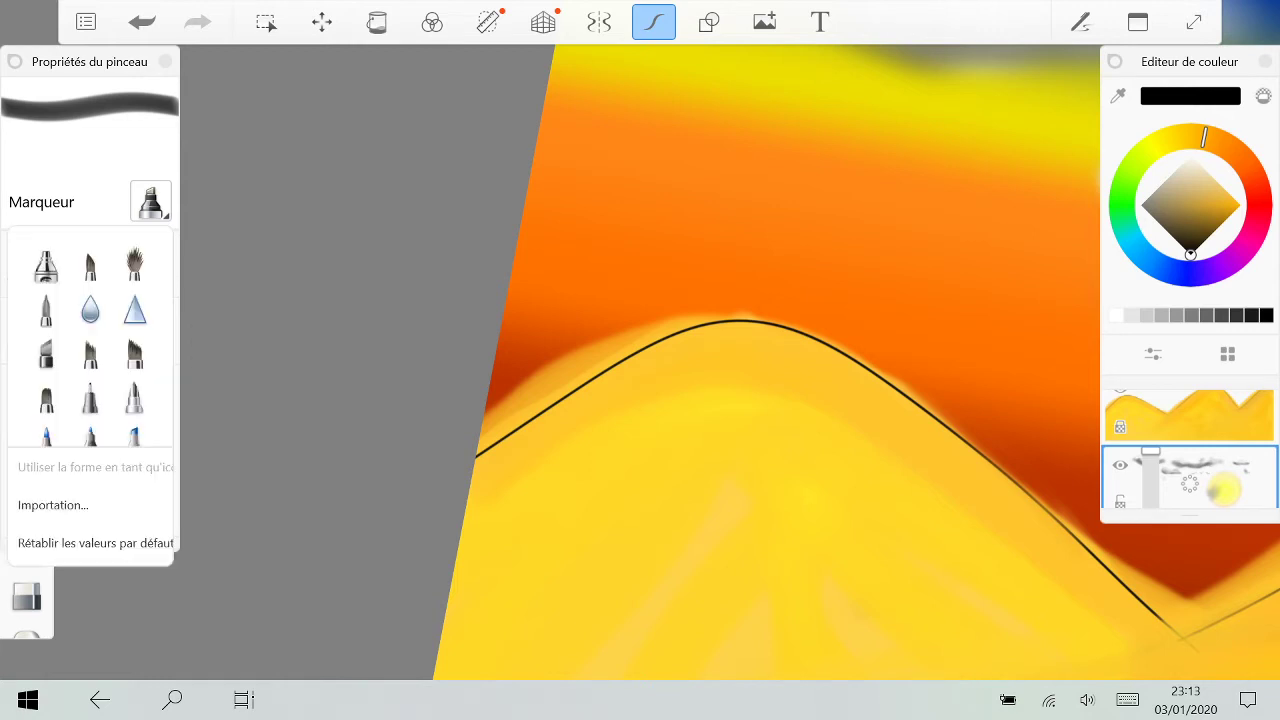
left_click(165, 62)
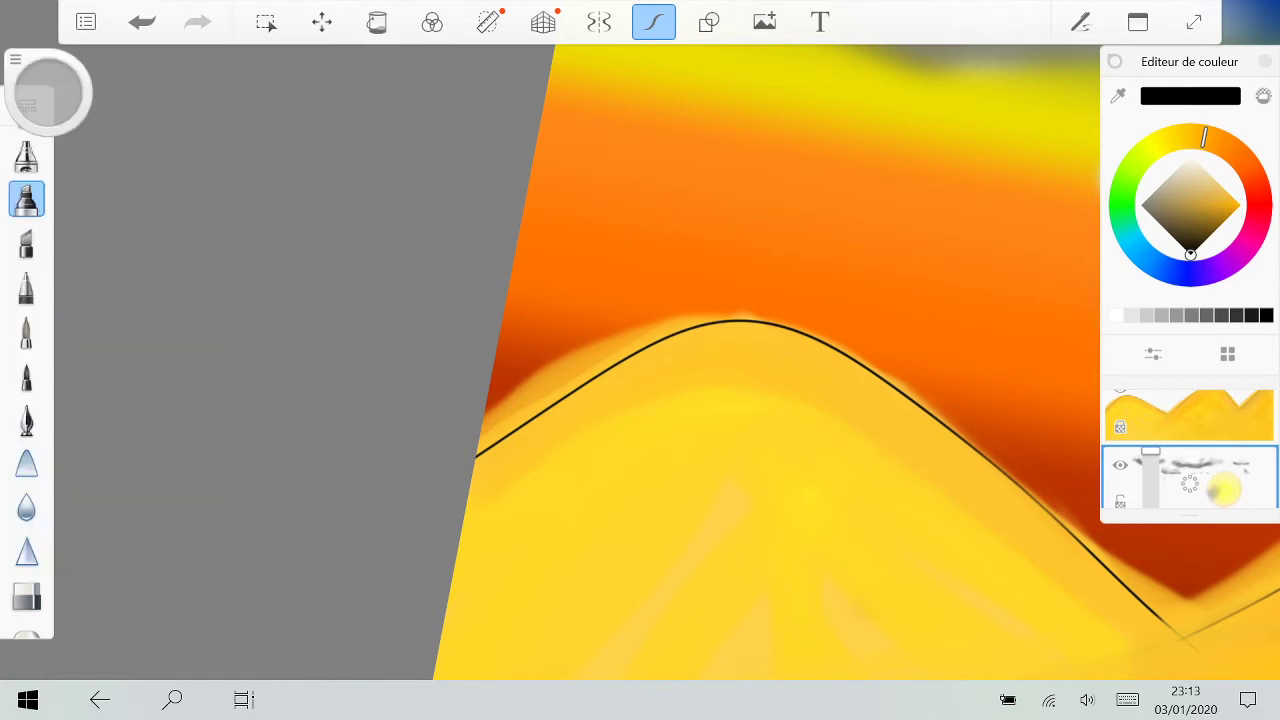
Step: Browse the brush library, compare the Copic pens and choose Plume de dessin F Copic
left_click(27, 156)
left_click(27, 106)
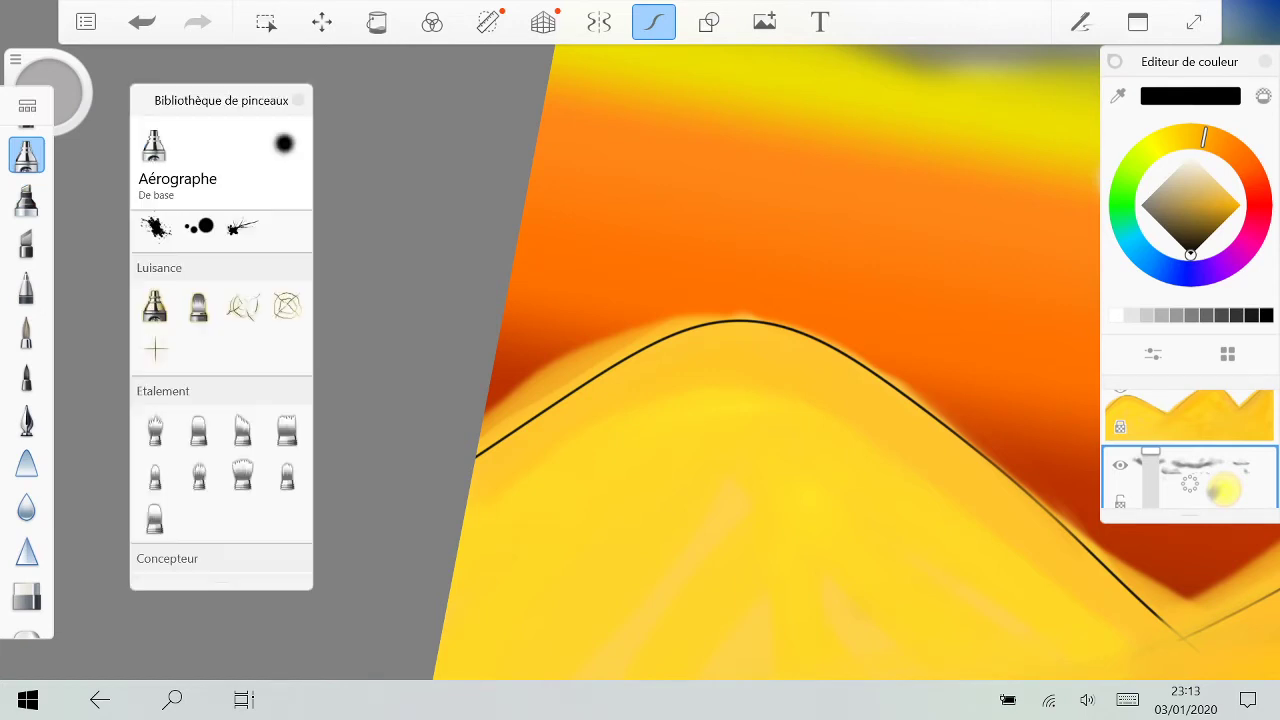
scroll(221, 400, "down", 4)
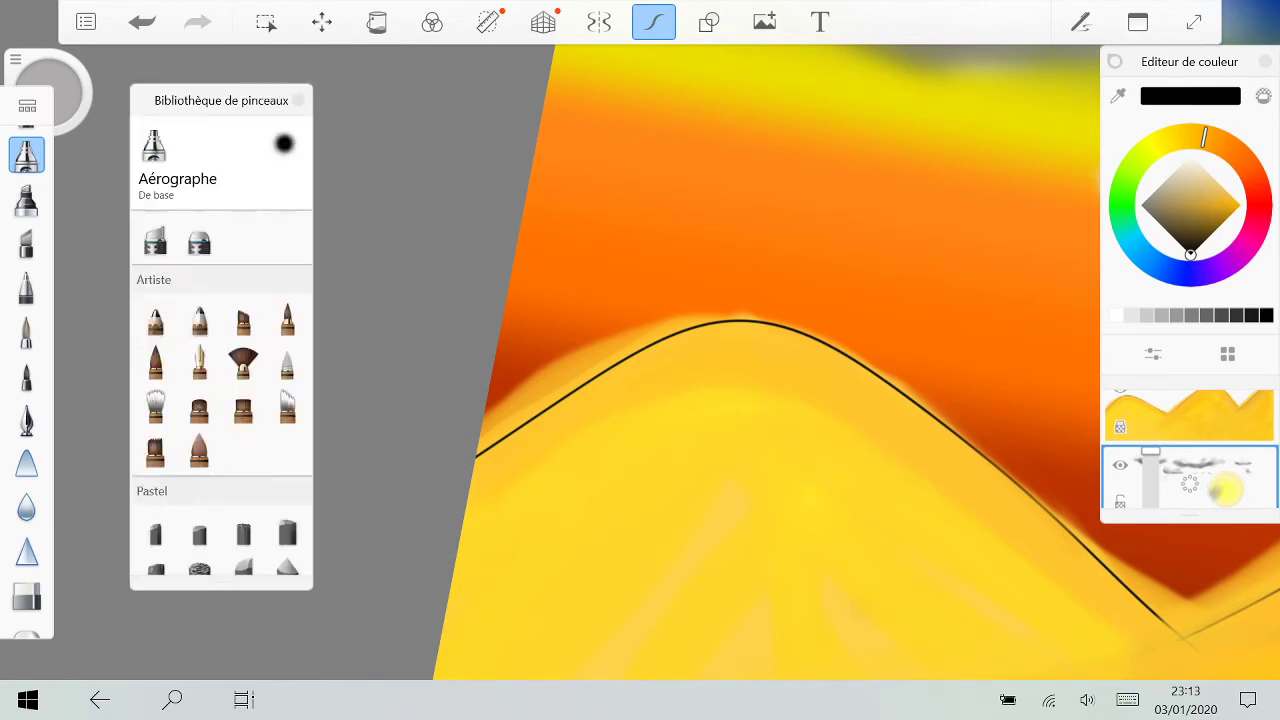
scroll(221, 400, "up", 9)
scroll(221, 400, "down", 5)
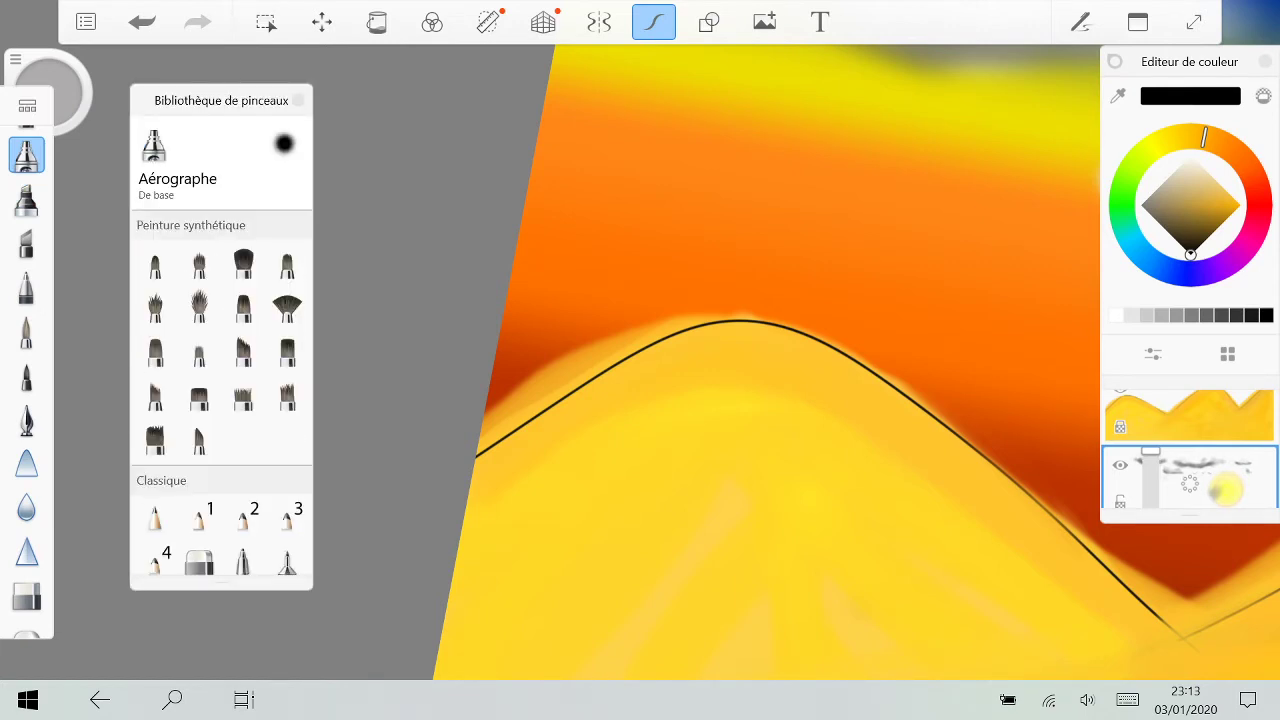
scroll(221, 400, "up", 3)
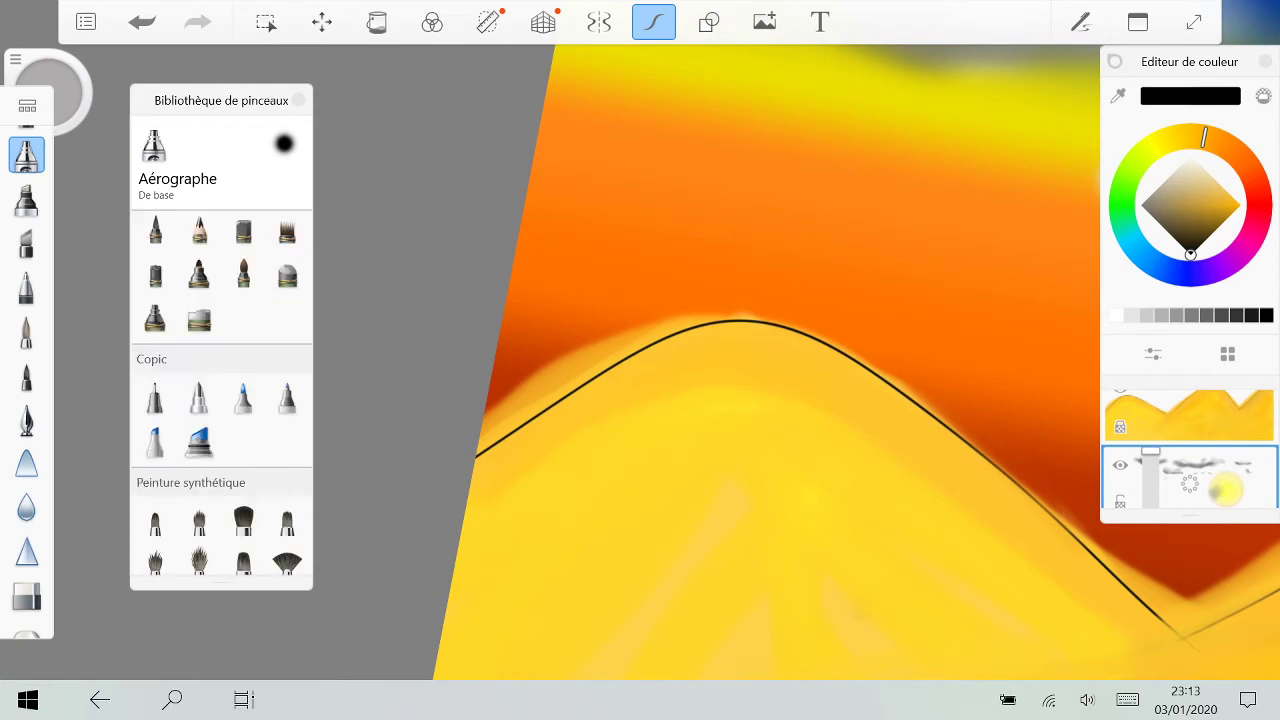
left_click(287, 398)
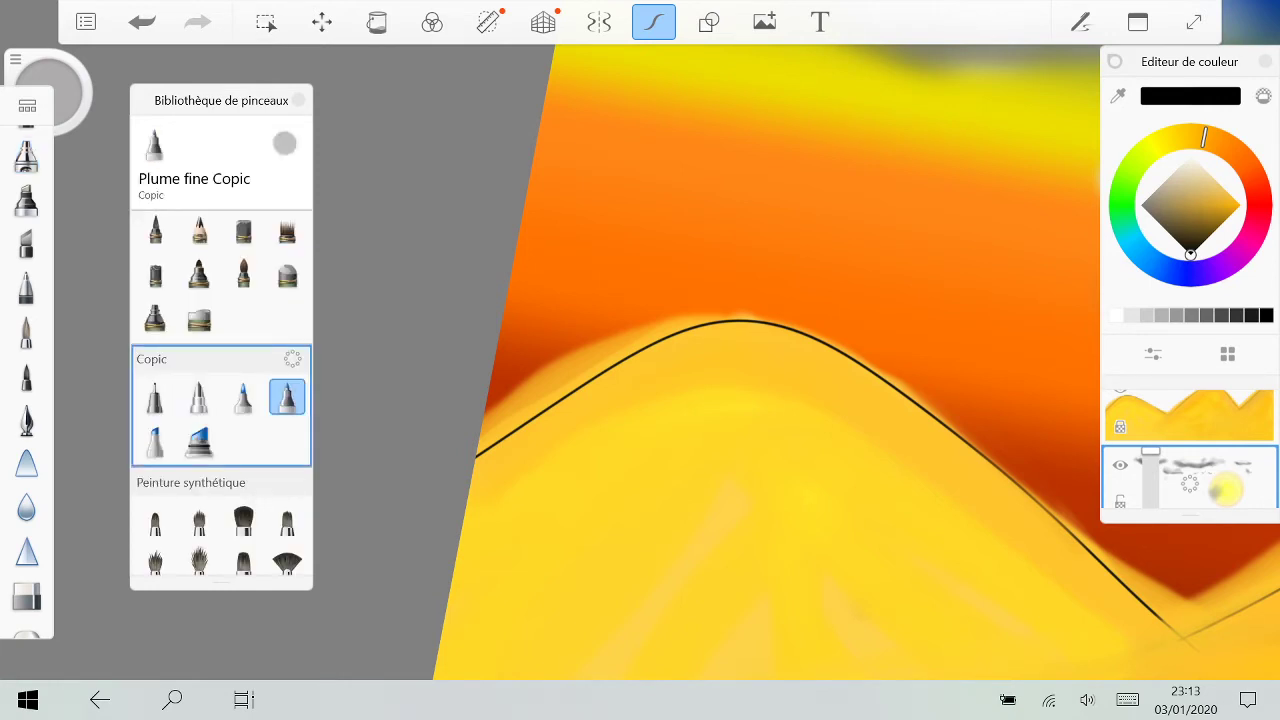
left_click(199, 398)
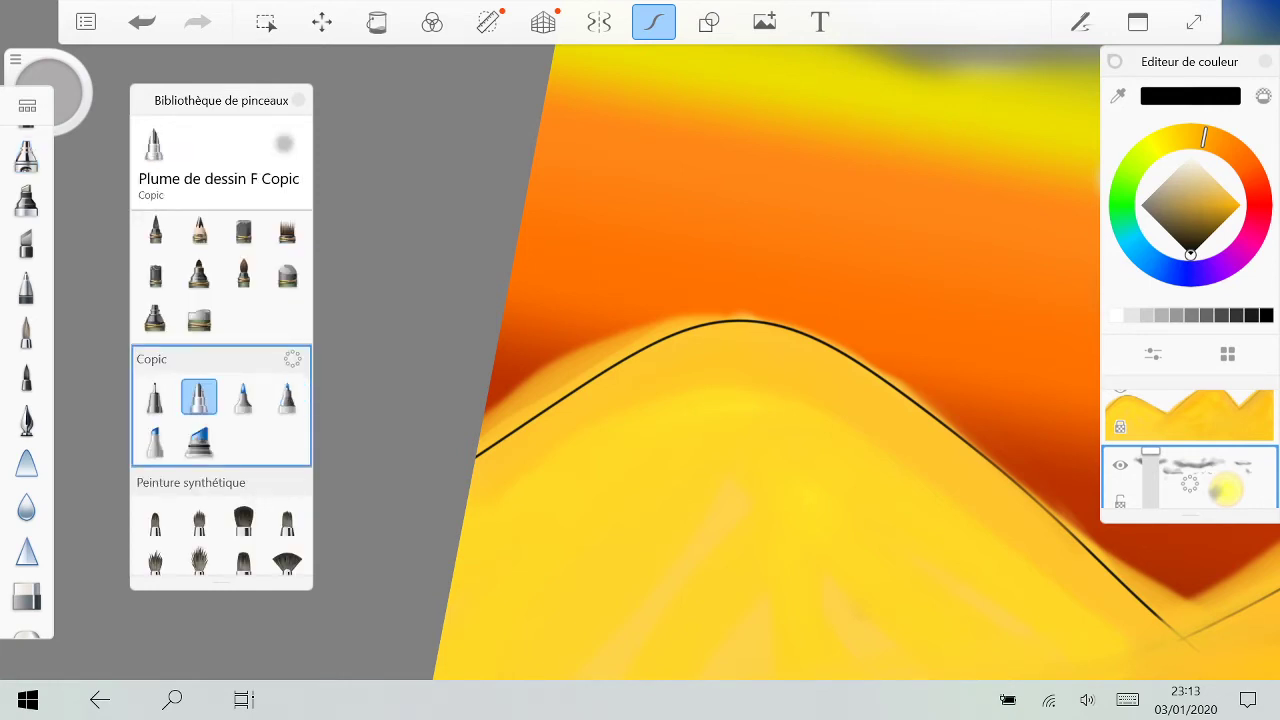
left_click(155, 398)
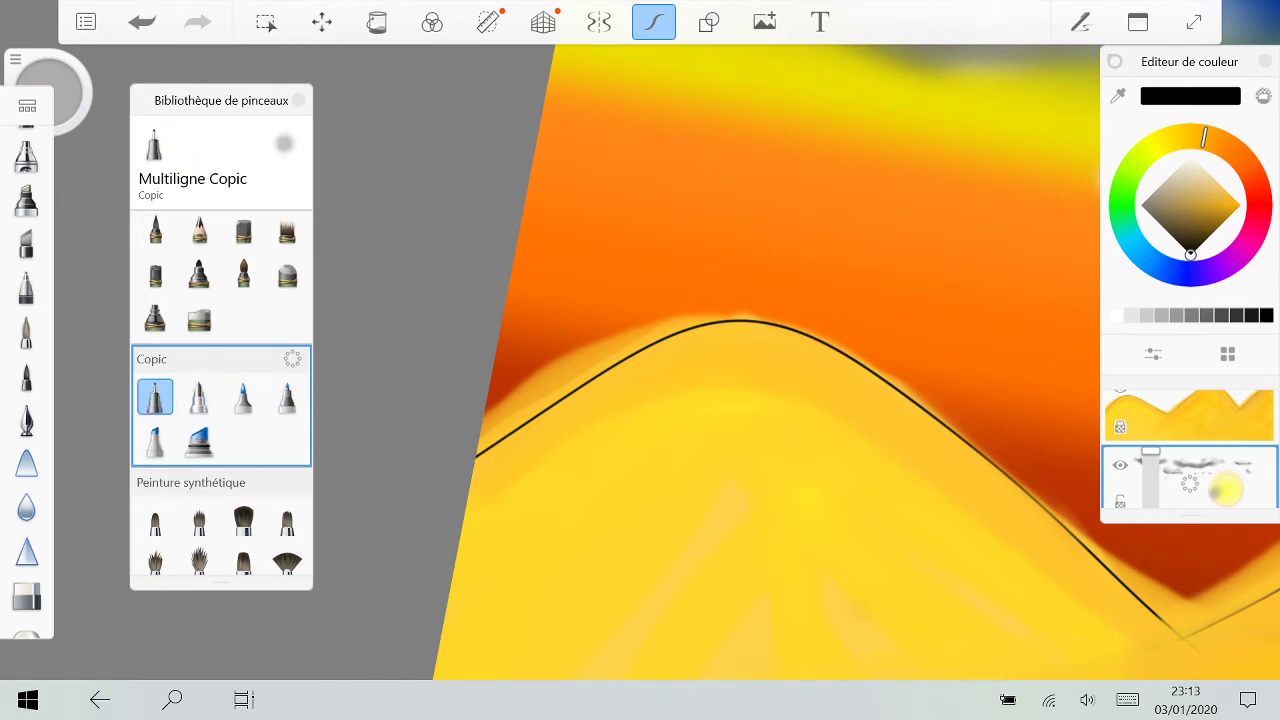
left_click(199, 398)
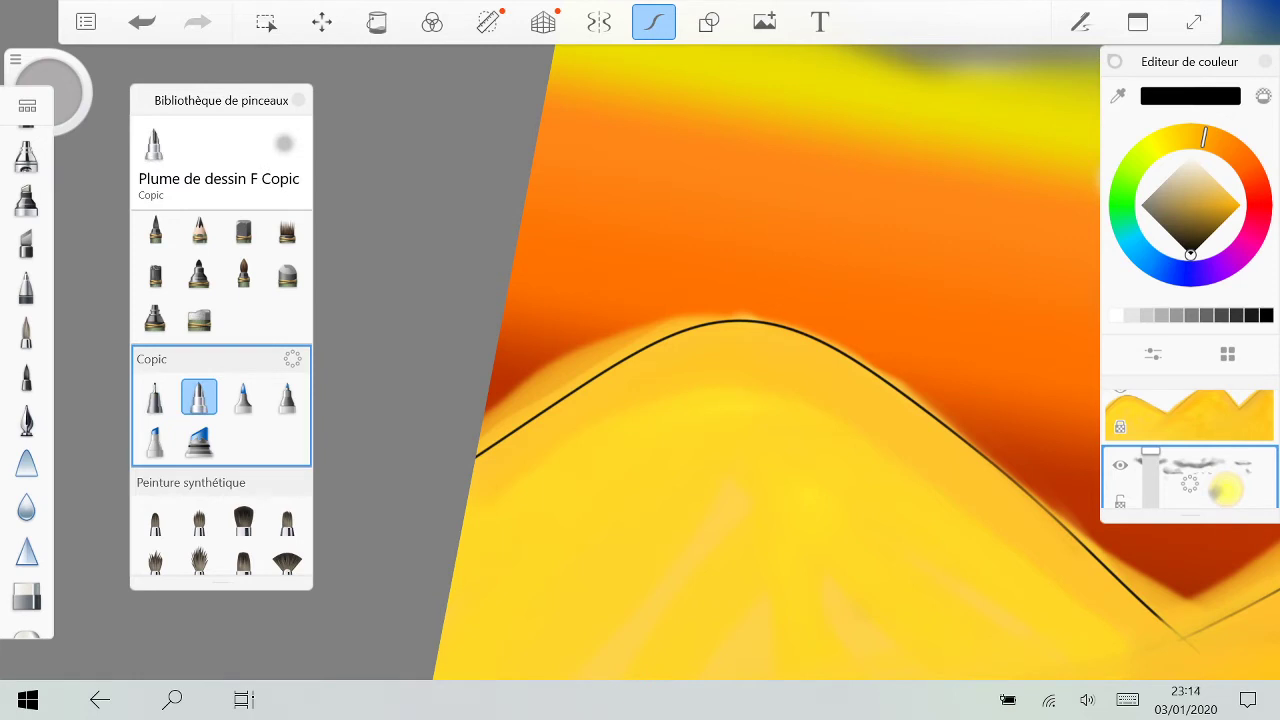
Step: Undo the last stroke and make the yellow dunes layer the active layer
scroll(558, 415, "up", 5)
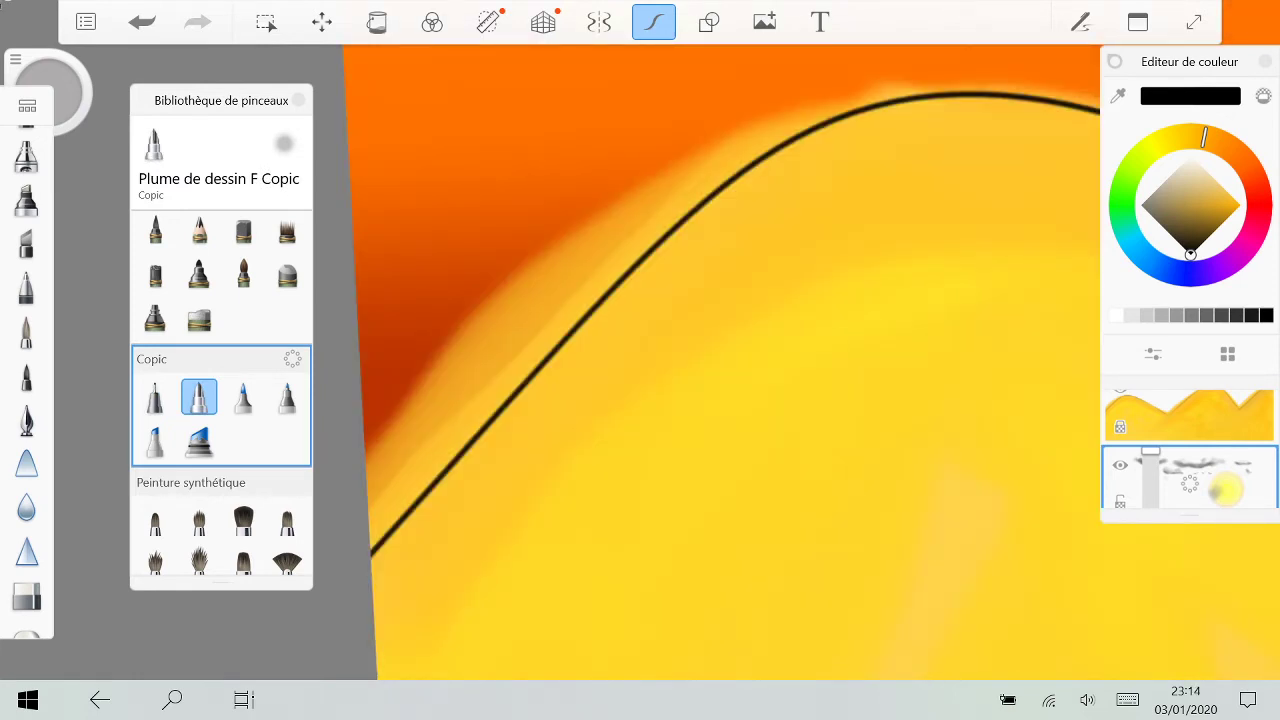
key("ctrl+z")
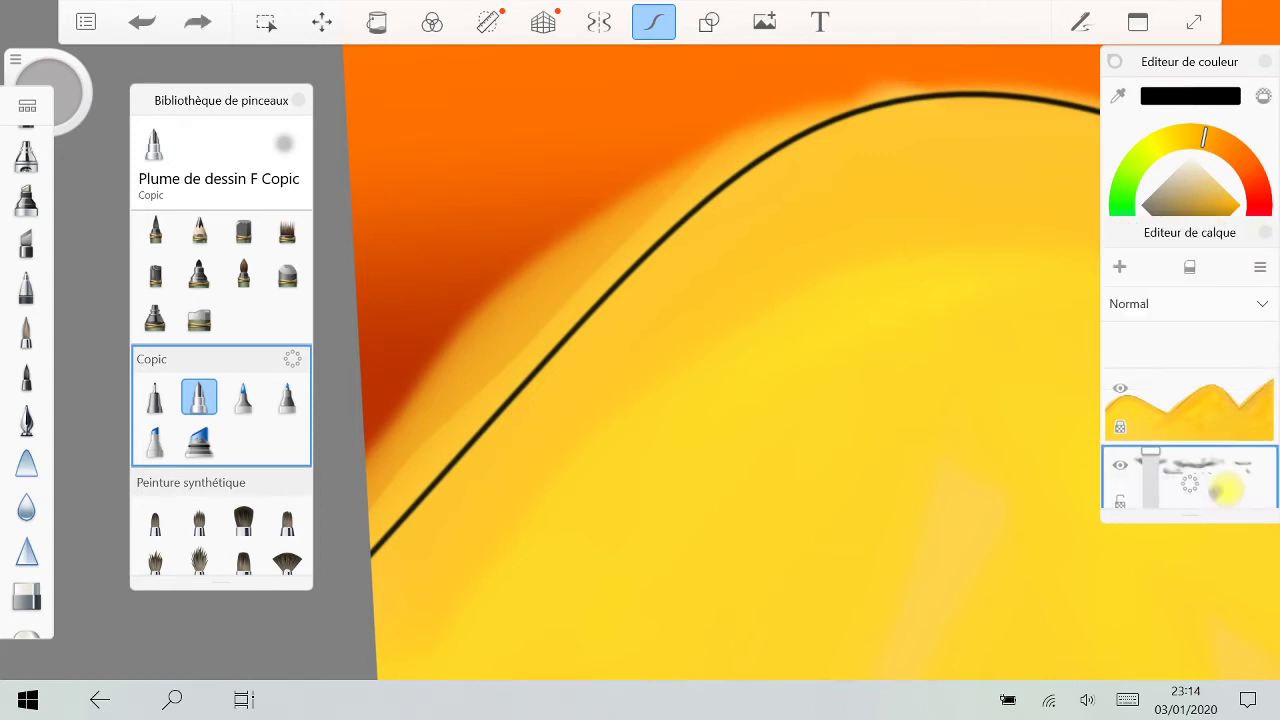
scroll(1190, 415, "down", 1)
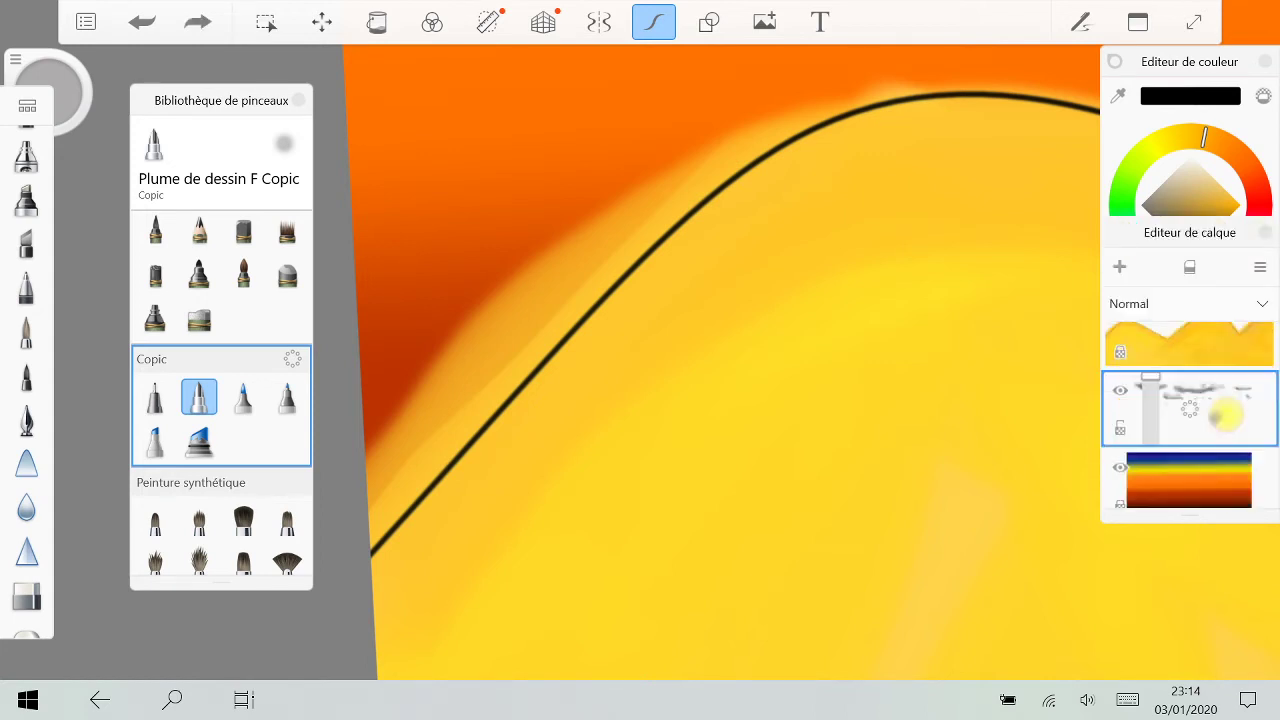
scroll(1190, 415, "up", 1)
left_click(1190, 413)
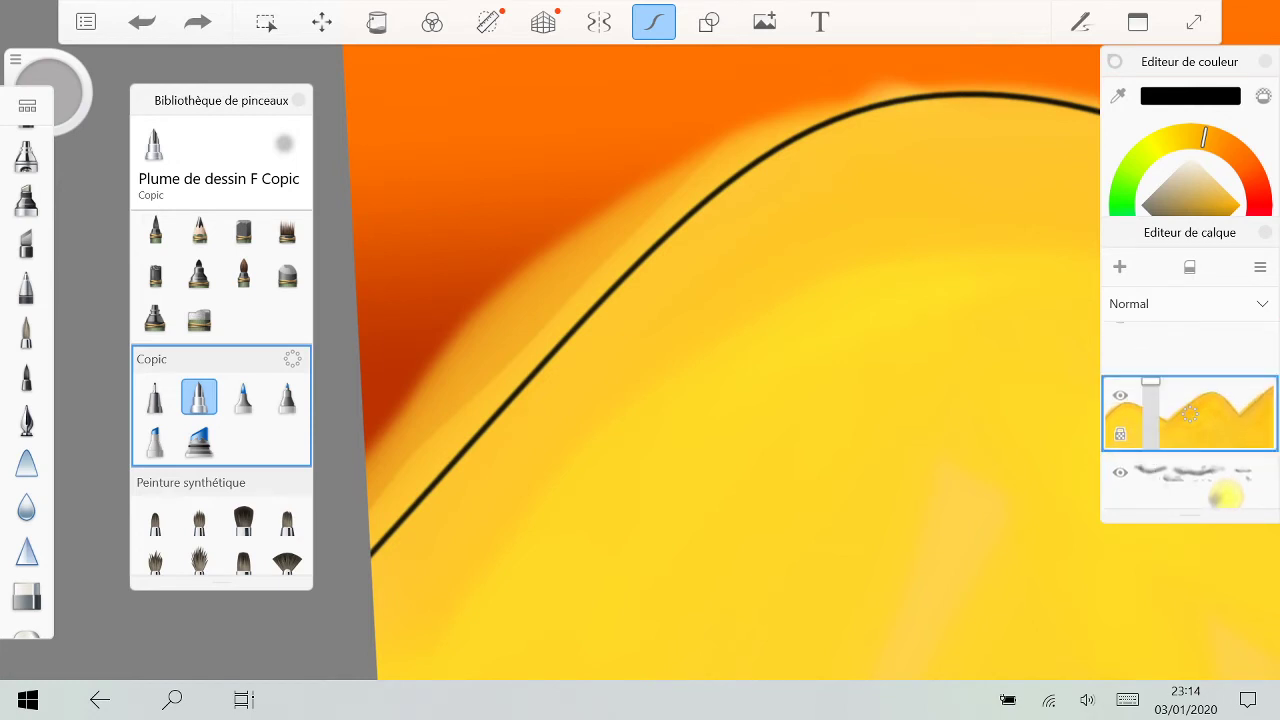
Step: Try black strokes along the left dune's slope with Plume de dessin F Copic, Plume super Copic and Aquarelle, undoing each
left_click_drag(728, 200, 380, 540)
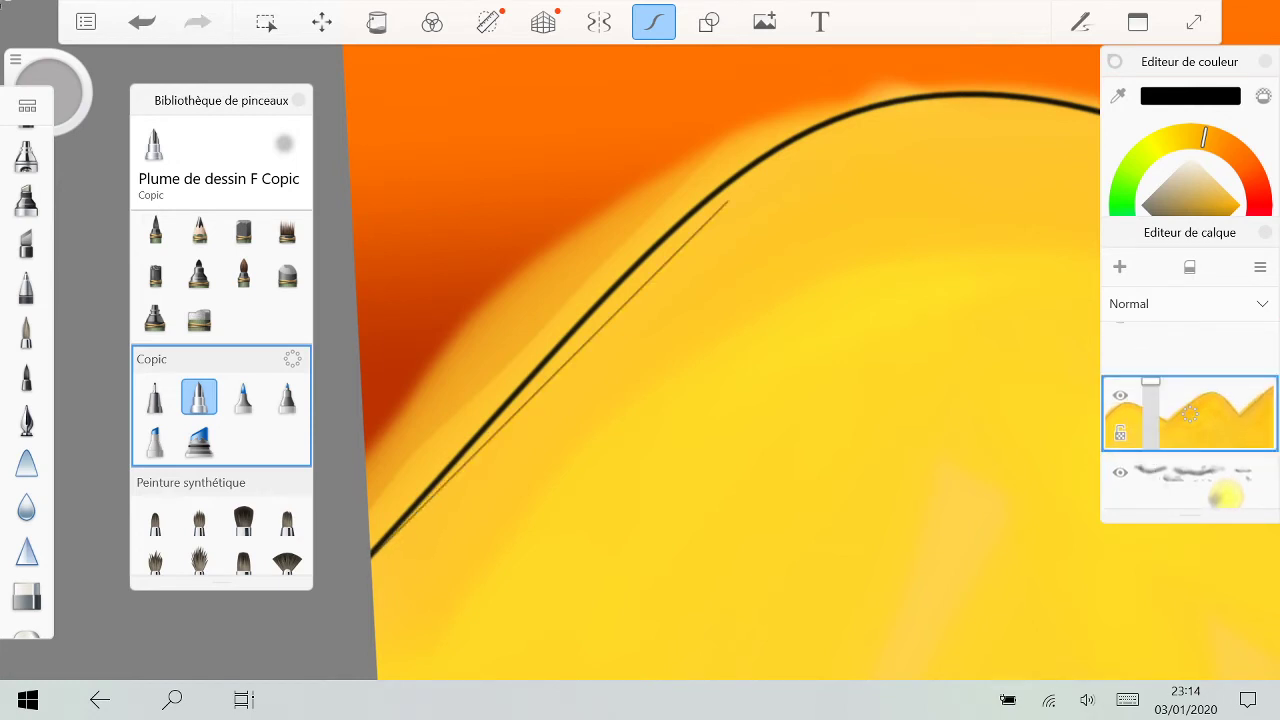
key("ctrl+z")
scroll(720, 360, "down", 2)
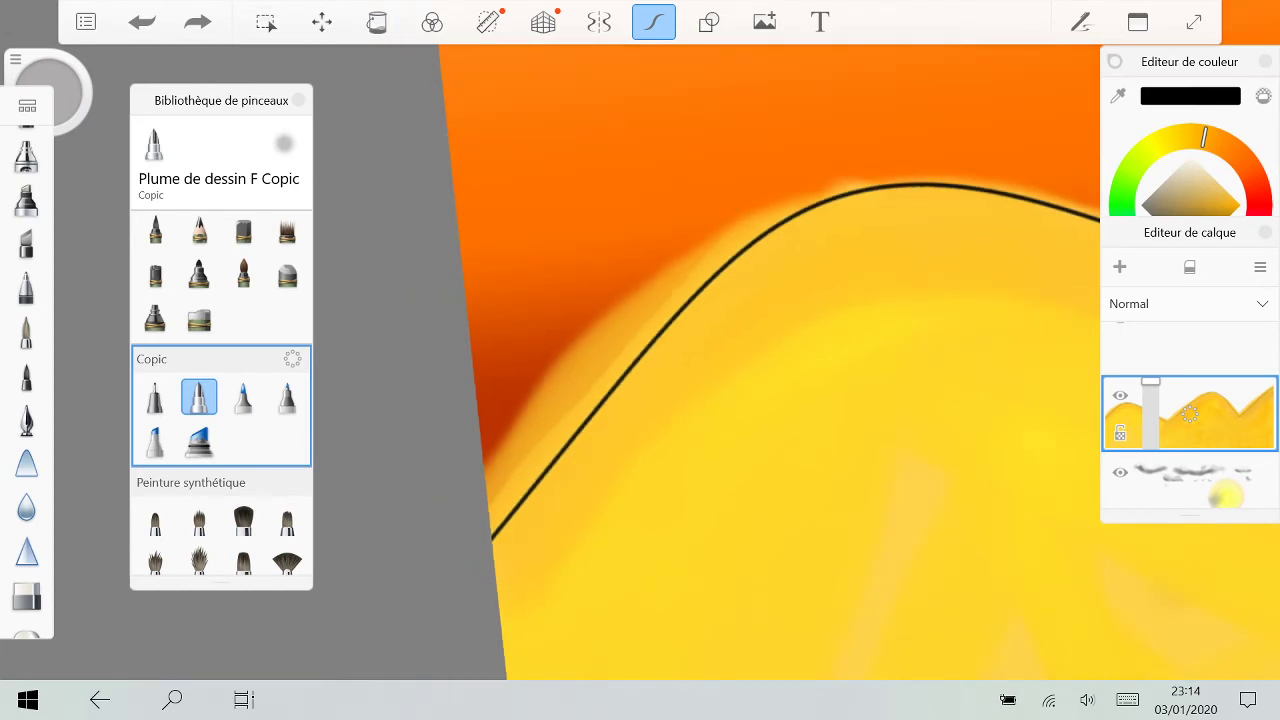
left_click(243, 397)
left_click_drag(496, 542, 704, 318)
key("ctrl+z")
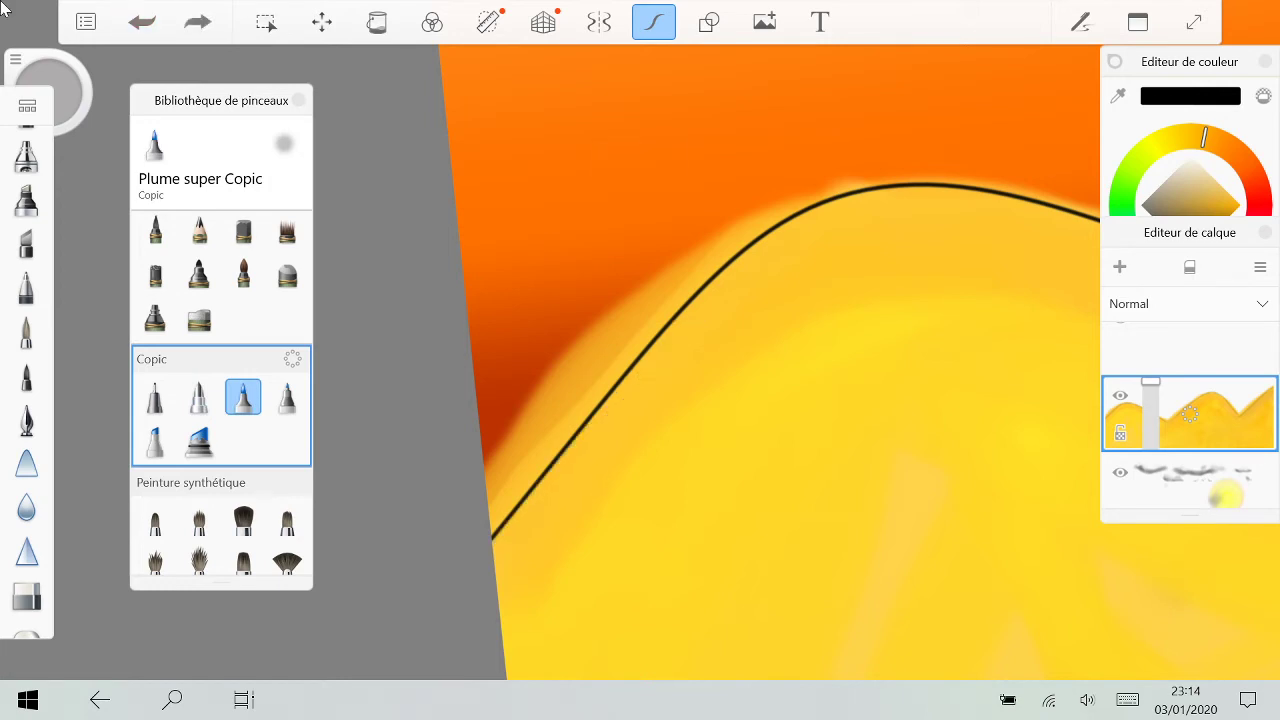
left_click(243, 274)
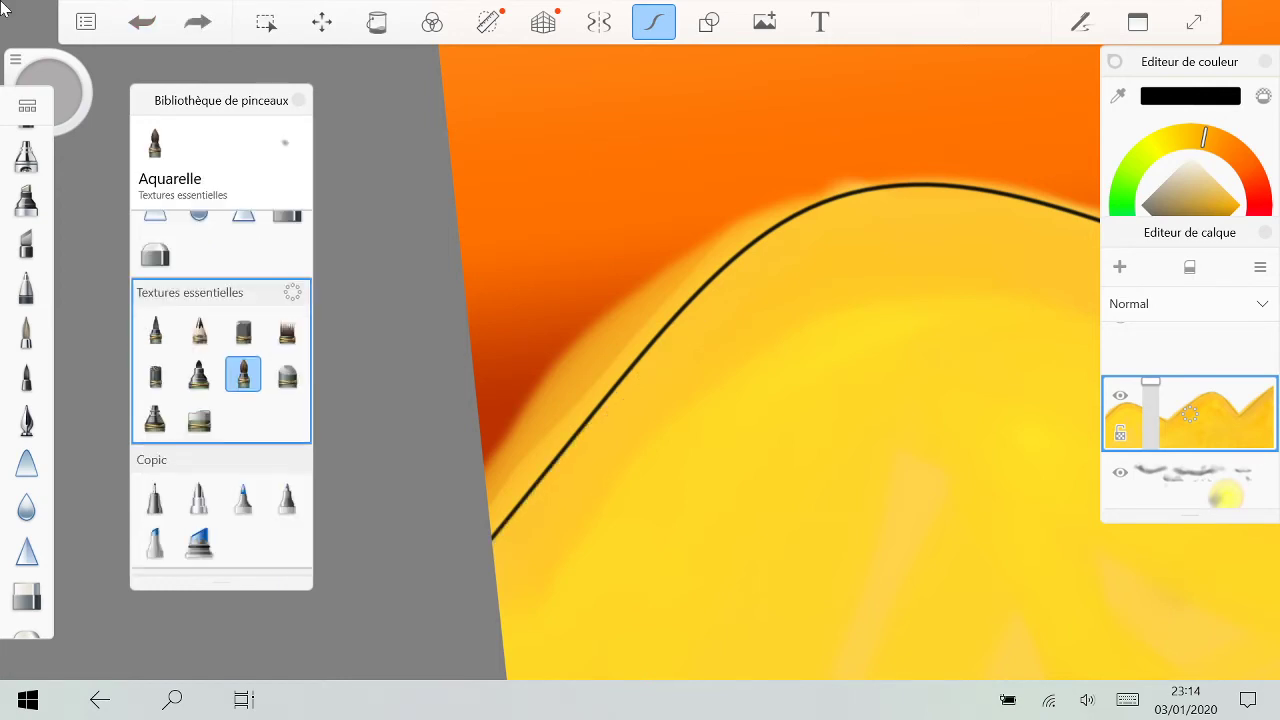
left_click_drag(500, 540, 724, 314)
key("ctrl+z")
scroll(770, 380, "down", 2)
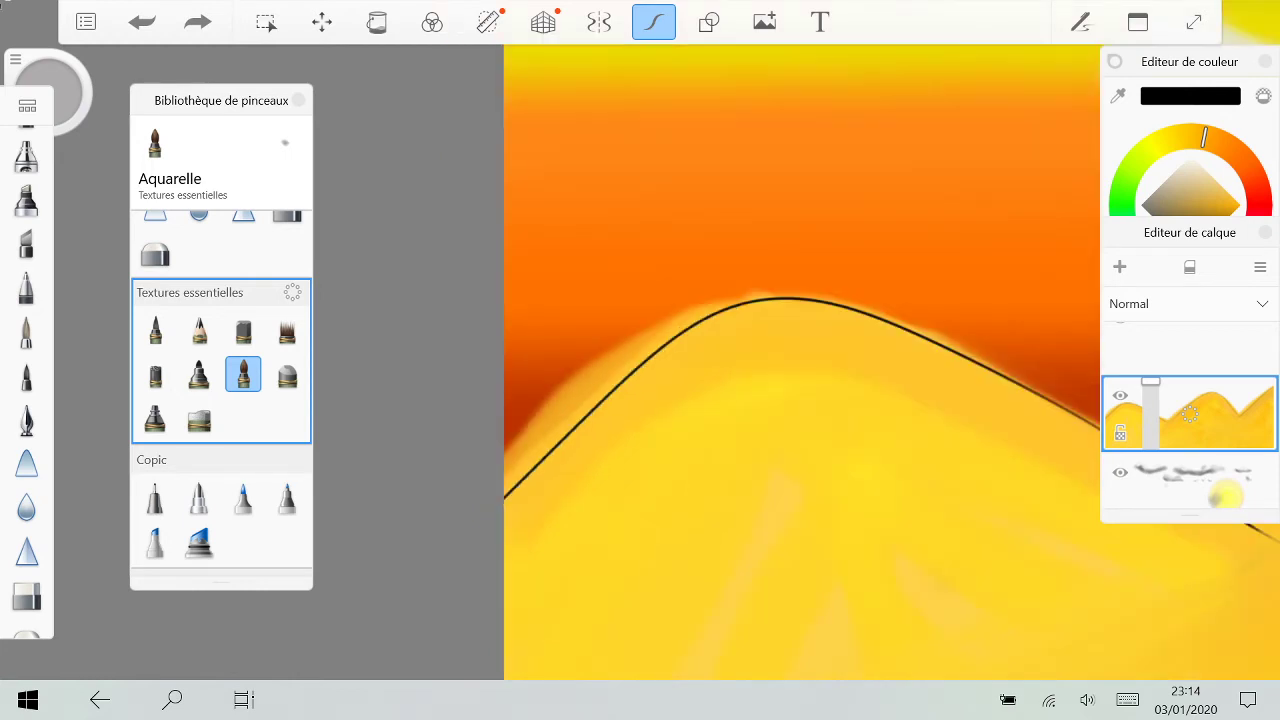
Step: Choose the basic Stylo-feutre brush, try a black stroke up the left dune's slope and undo it
scroll(221, 393, "up", 1)
left_click(199, 281)
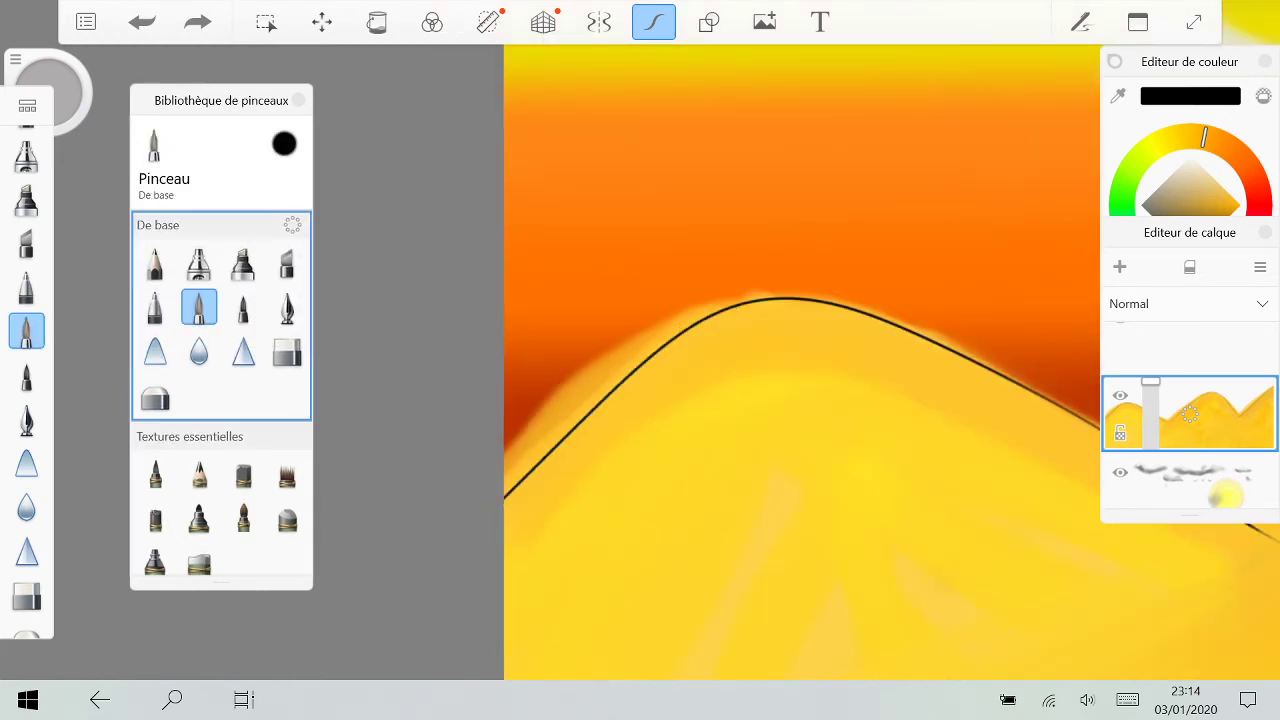
left_click(243, 307)
scroll(602, 368, "up", 3)
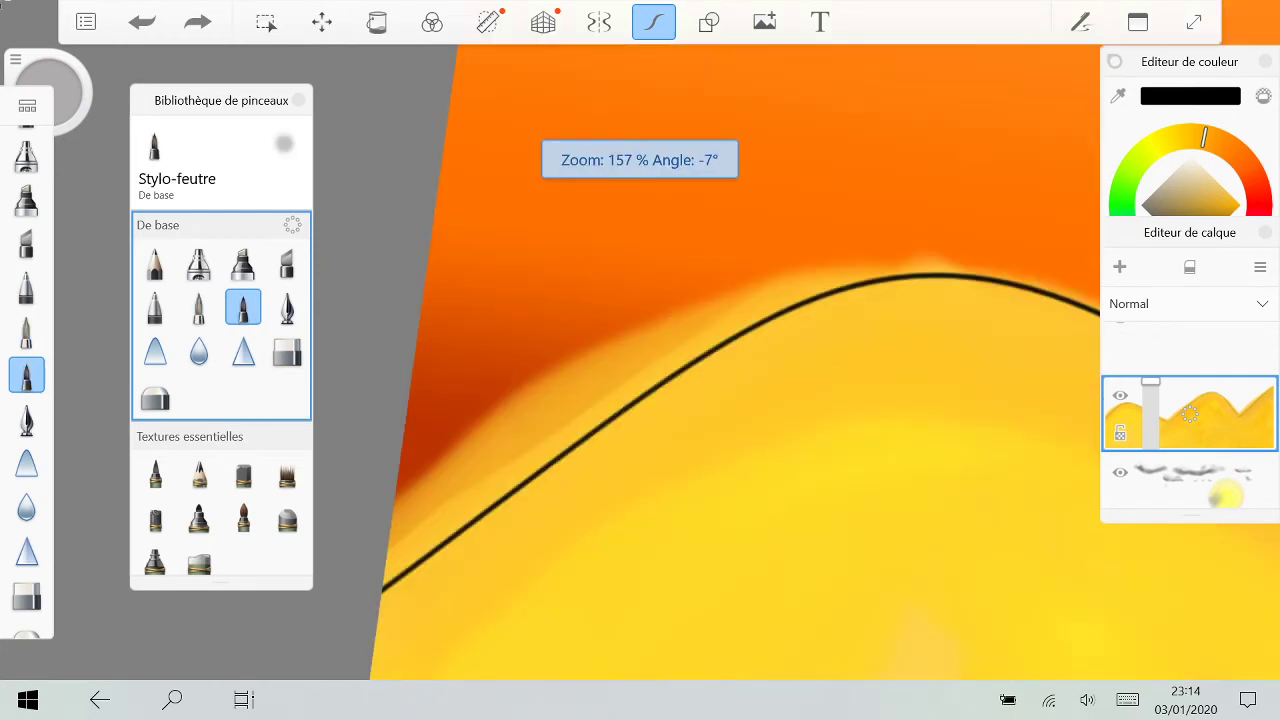
left_click_drag(416, 536, 708, 243)
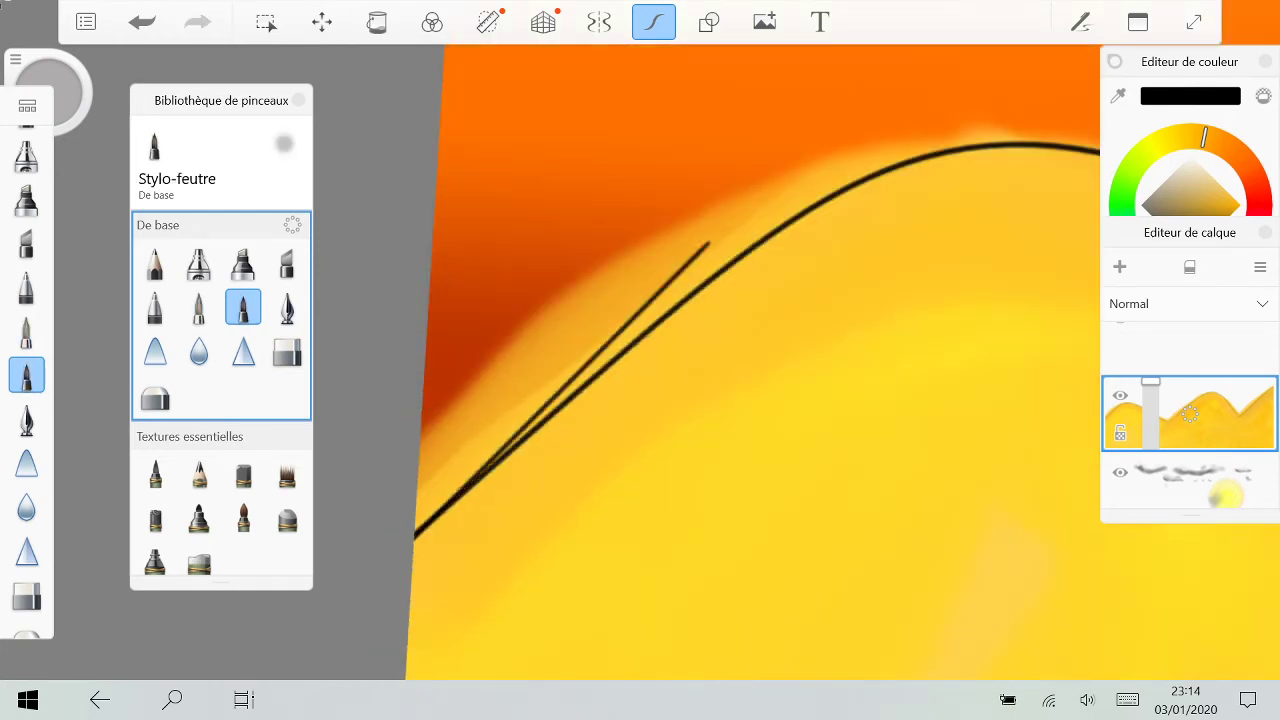
key("ctrl+z")
scroll(760, 400, "down", 2)
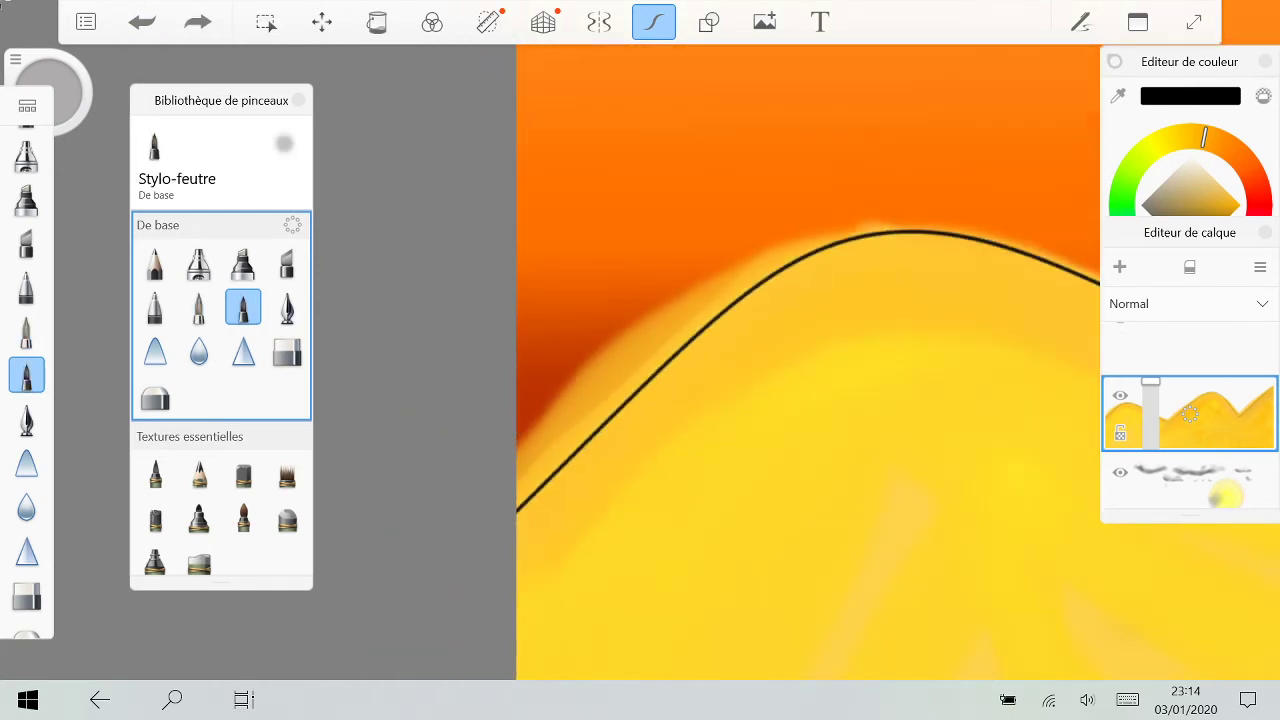
Step: Thicken the black outline up the left dune's outer slope and over its crest, undoing the first inaccurate pass
left_click_drag(518, 512, 1030, 275)
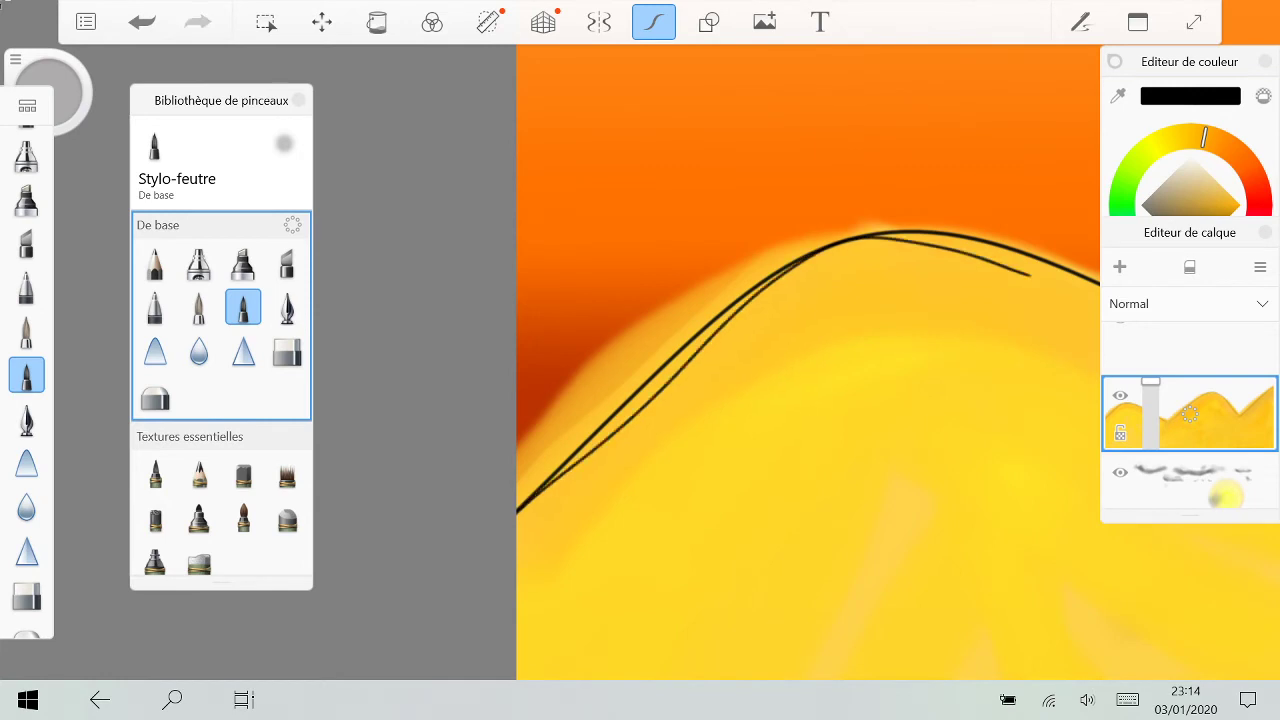
key("ctrl+z")
mouse_move(518, 511)
left_mouse_down()
mouse_move(565, 460)
mouse_move(878, 233)
mouse_move(1026, 257)
left_mouse_up()
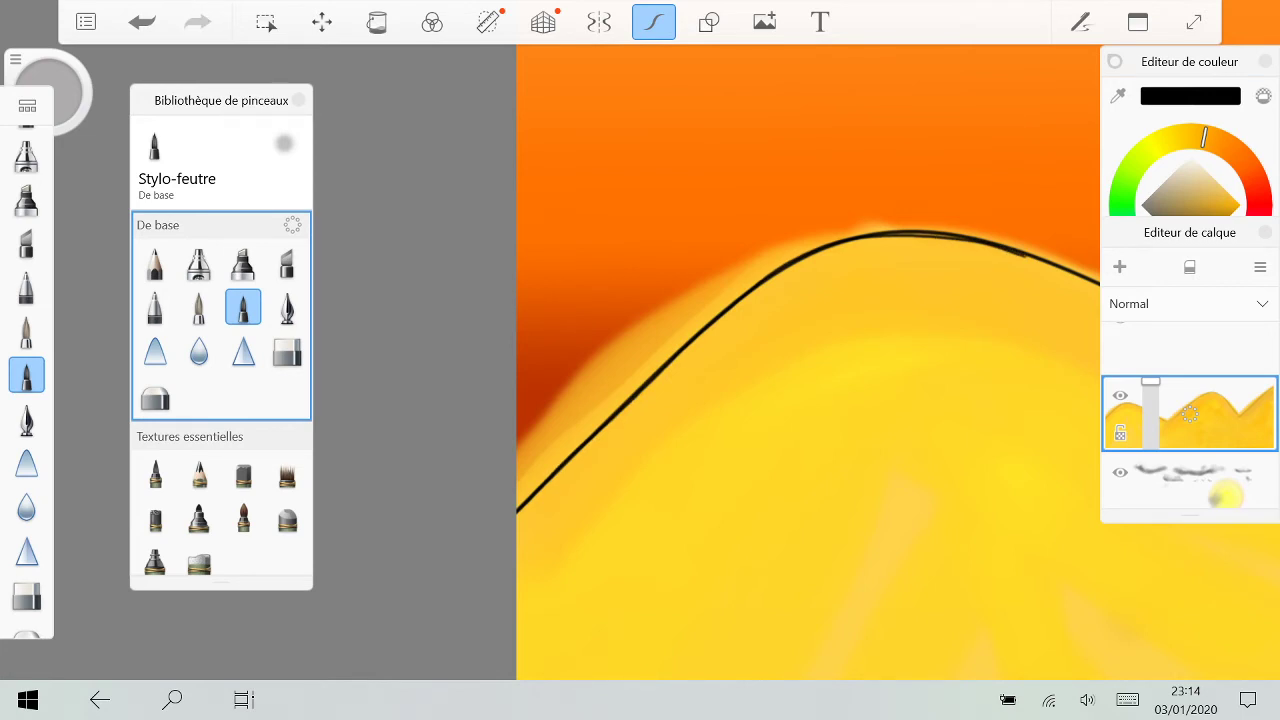
Step: Continue the thicker black outline from the left dune's crest down its inner slope
scroll(640, 360, "down", 3)
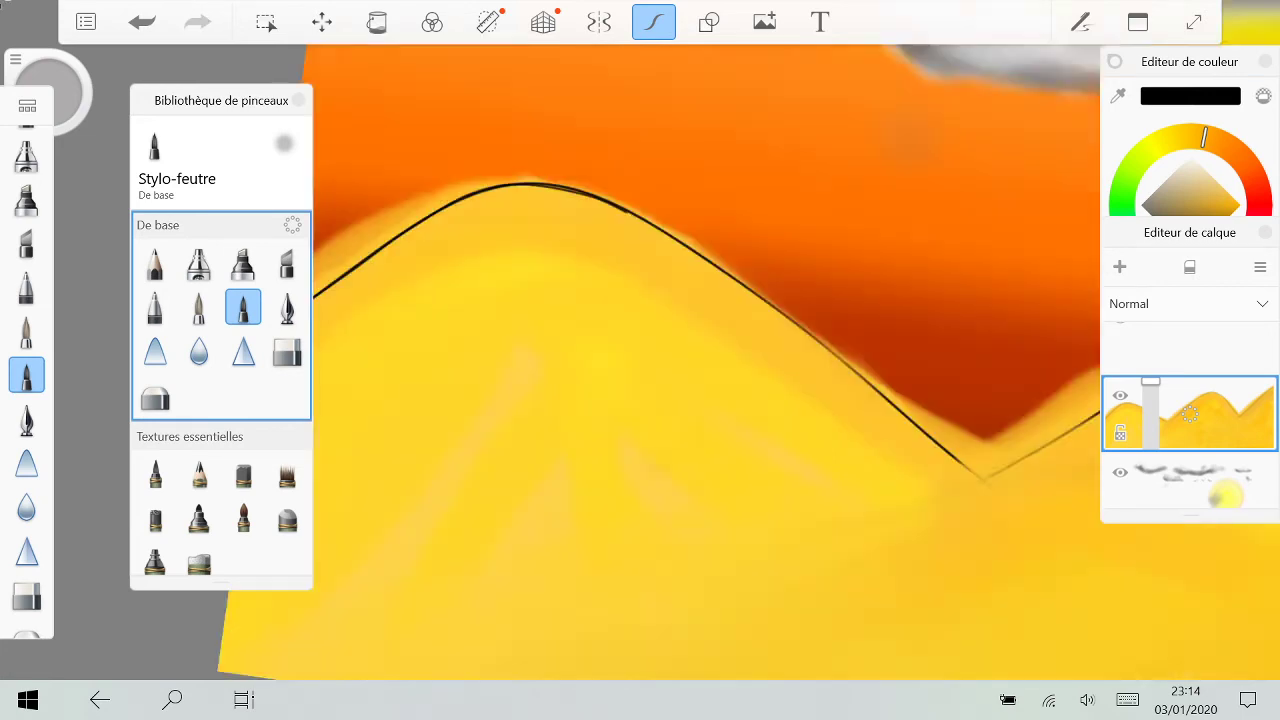
scroll(640, 360, "up", 3)
scroll(640, 360, "up", 2)
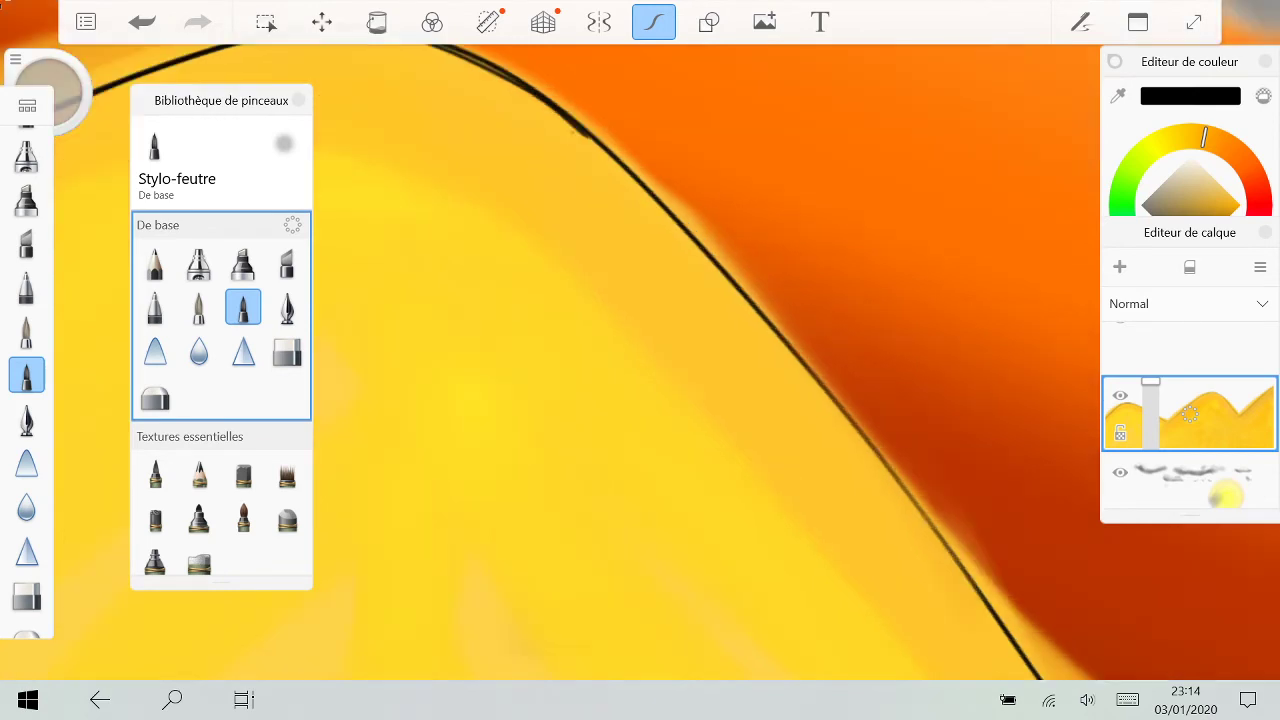
key("ctrl+z")
left_click_drag(588, 132, 1022, 646)
scroll(640, 360, "down", 5)
Step: Reinforce the lower part of the left dune's inner slope outline down to the valley before the middle dune
scroll(706, 362, "up", 4)
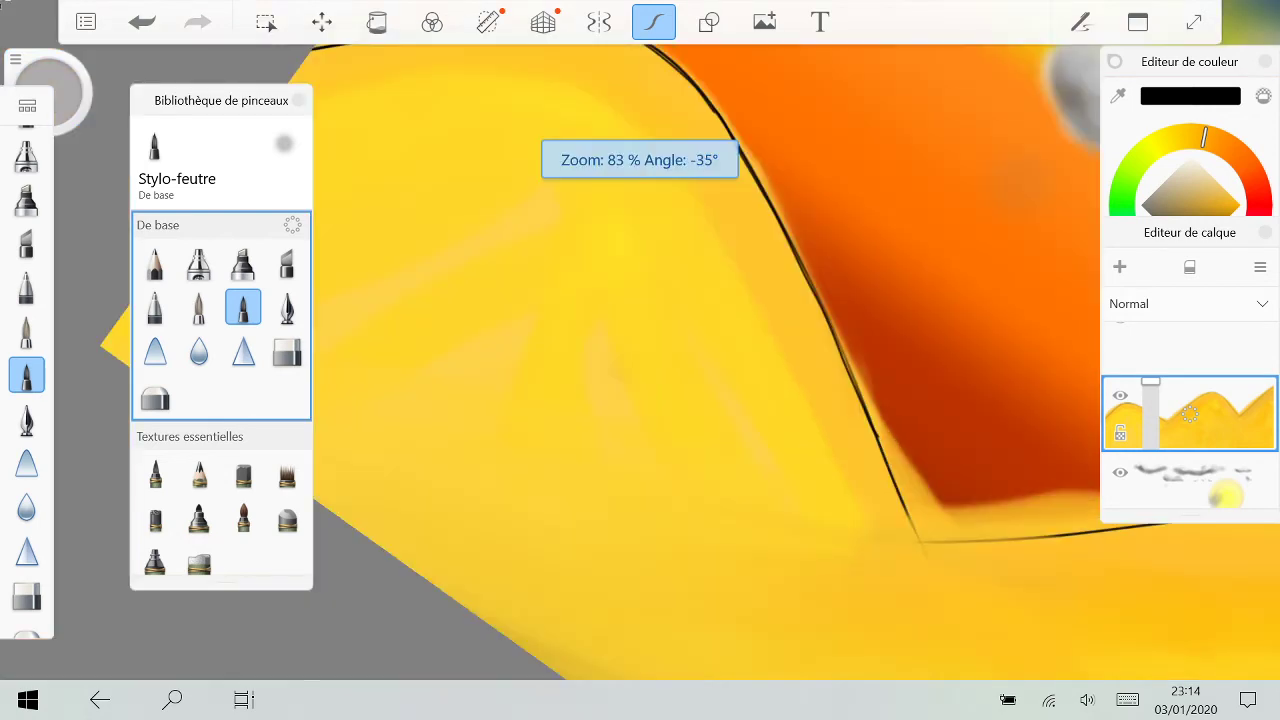
scroll(866, 590, "up", 4)
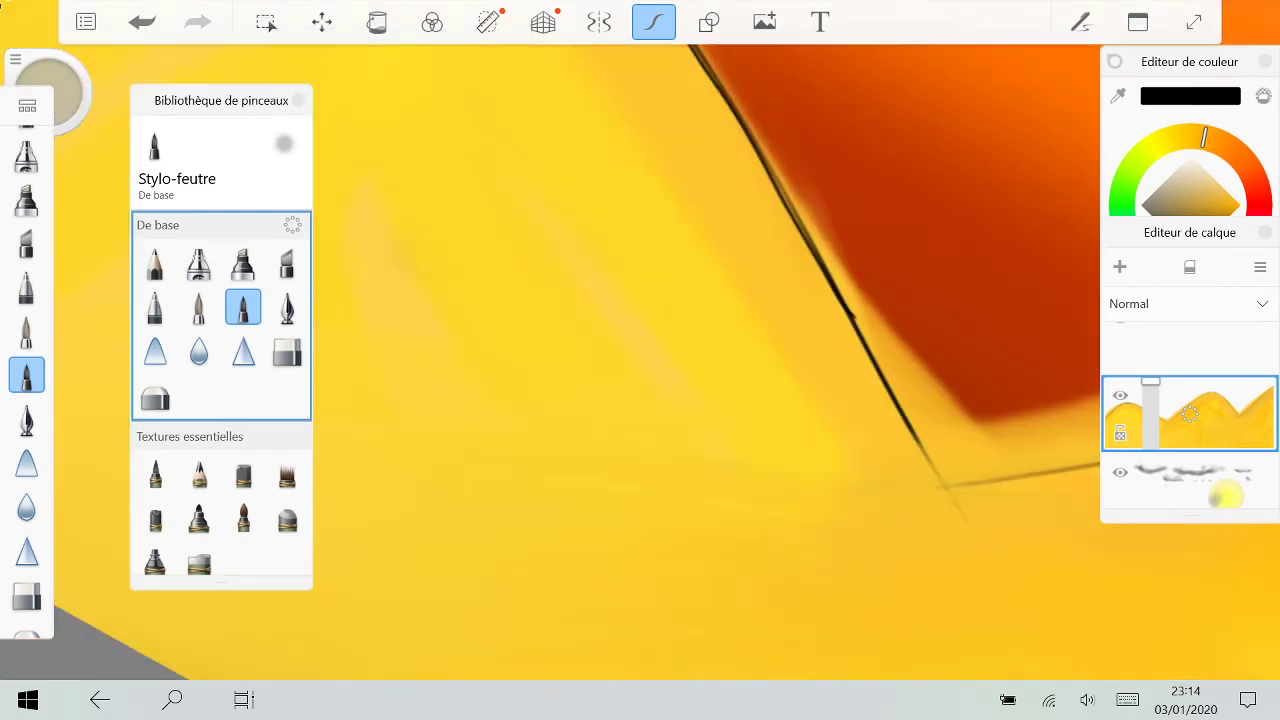
left_click_drag(775, 185, 900, 414)
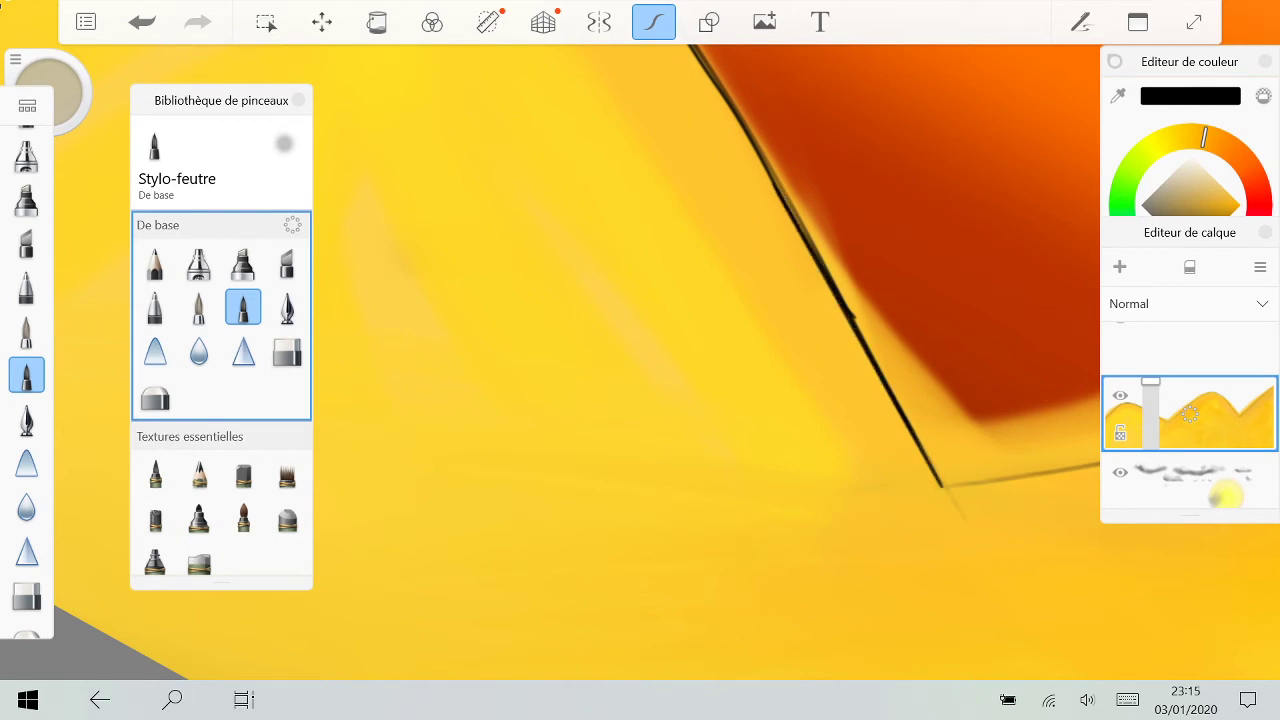
scroll(700, 362, "down", 7)
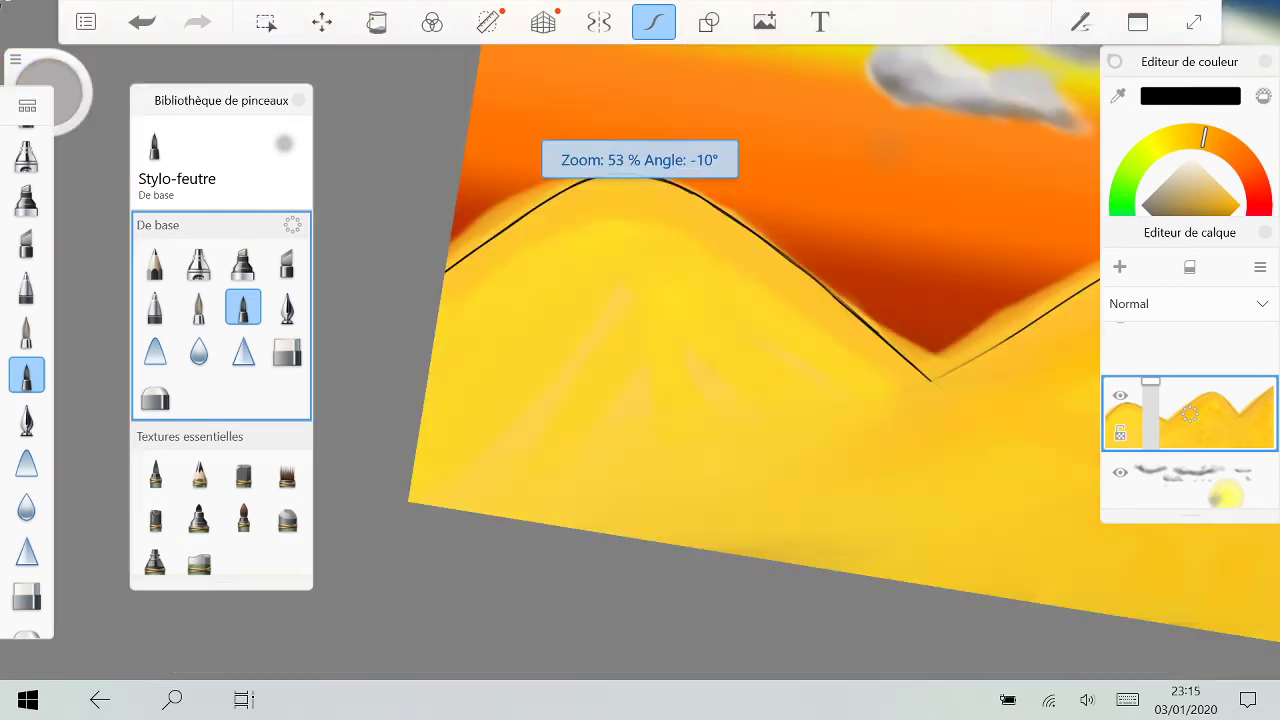
scroll(740, 340, "down", 2)
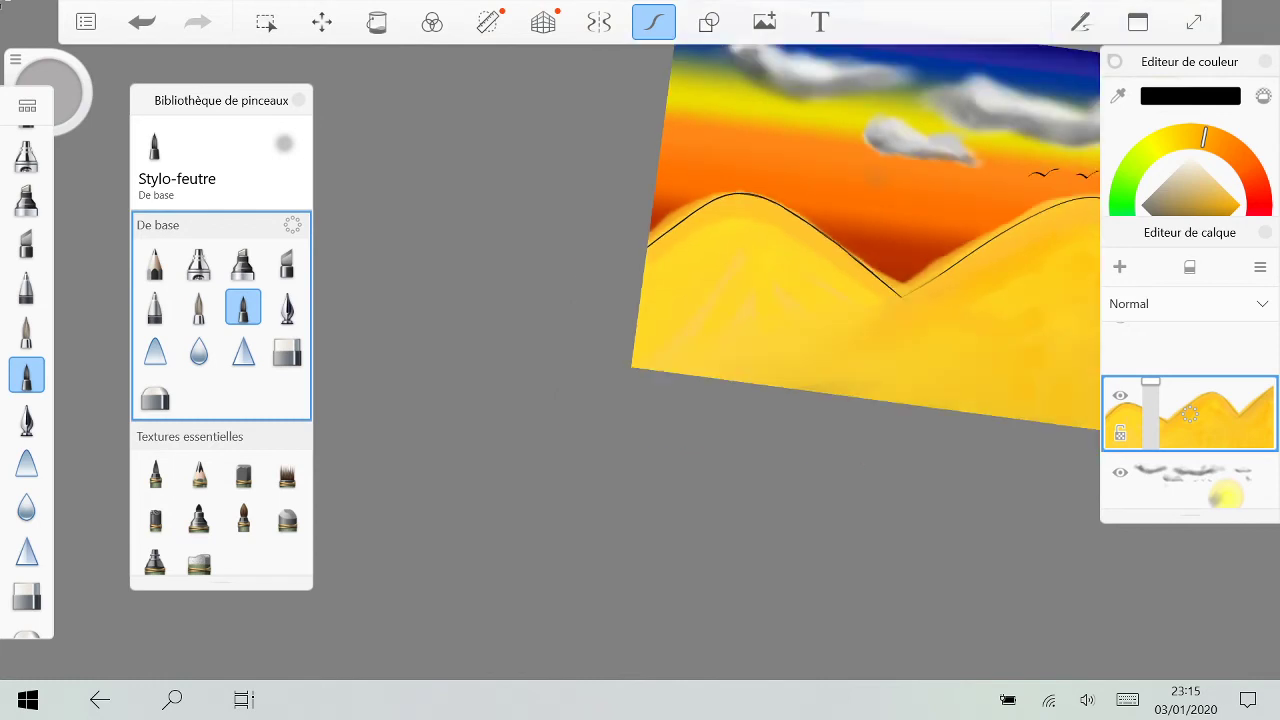
scroll(740, 340, "up", 8)
scroll(740, 340, "up", 5)
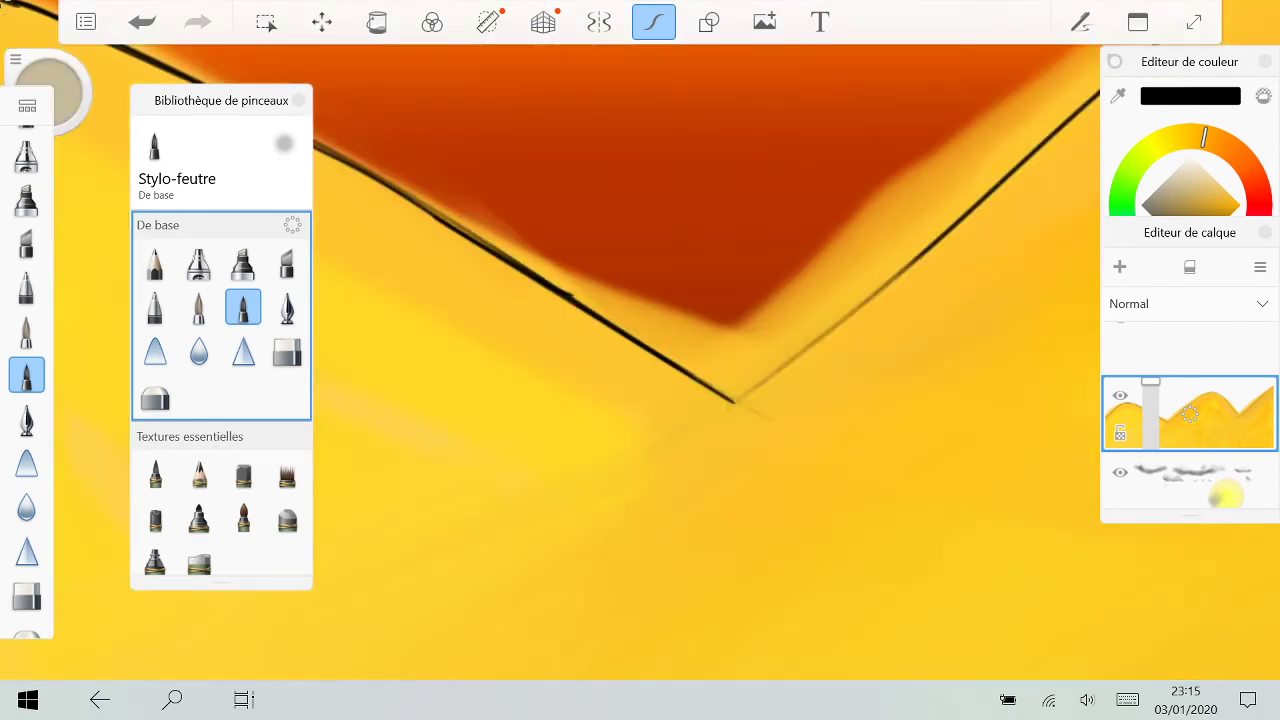
left_click_drag(546, 532, 1078, 148)
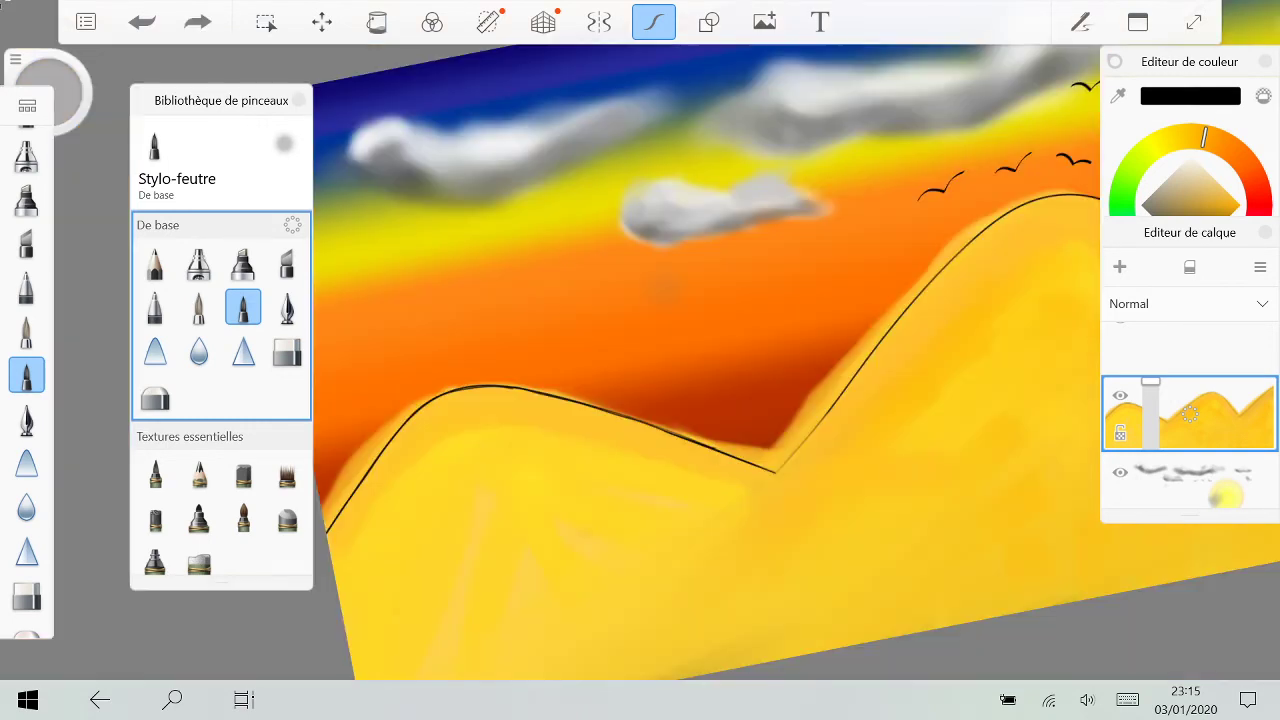
scroll(960, 280, "up", 5)
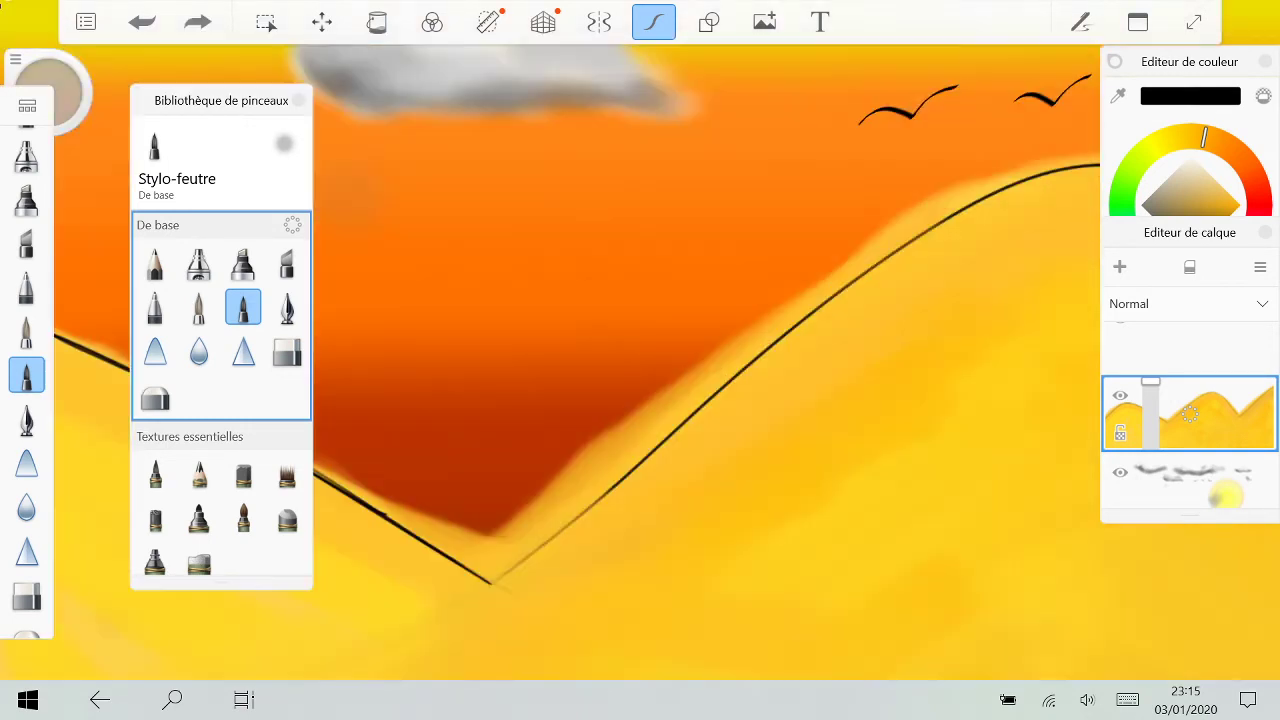
left_click_drag(750, 348, 1000, 192)
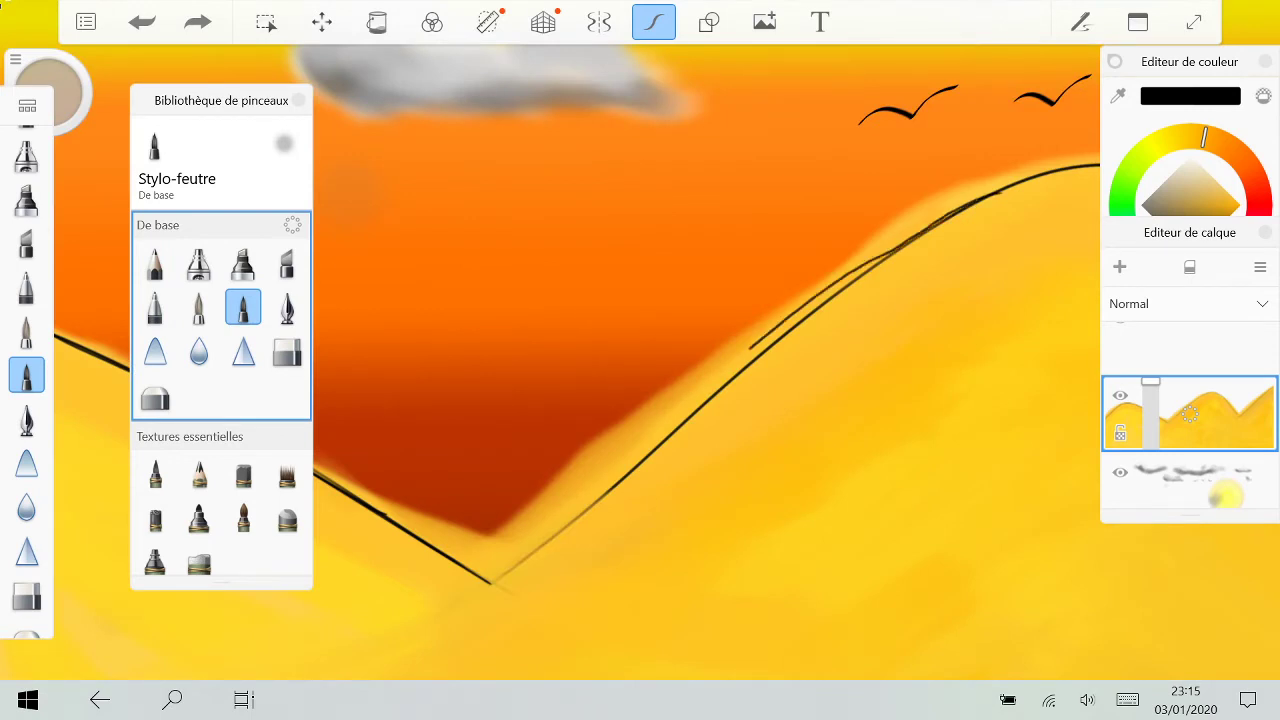
left_click_drag(752, 348, 404, 632)
key("ctrl+z")
key("ctrl+z")
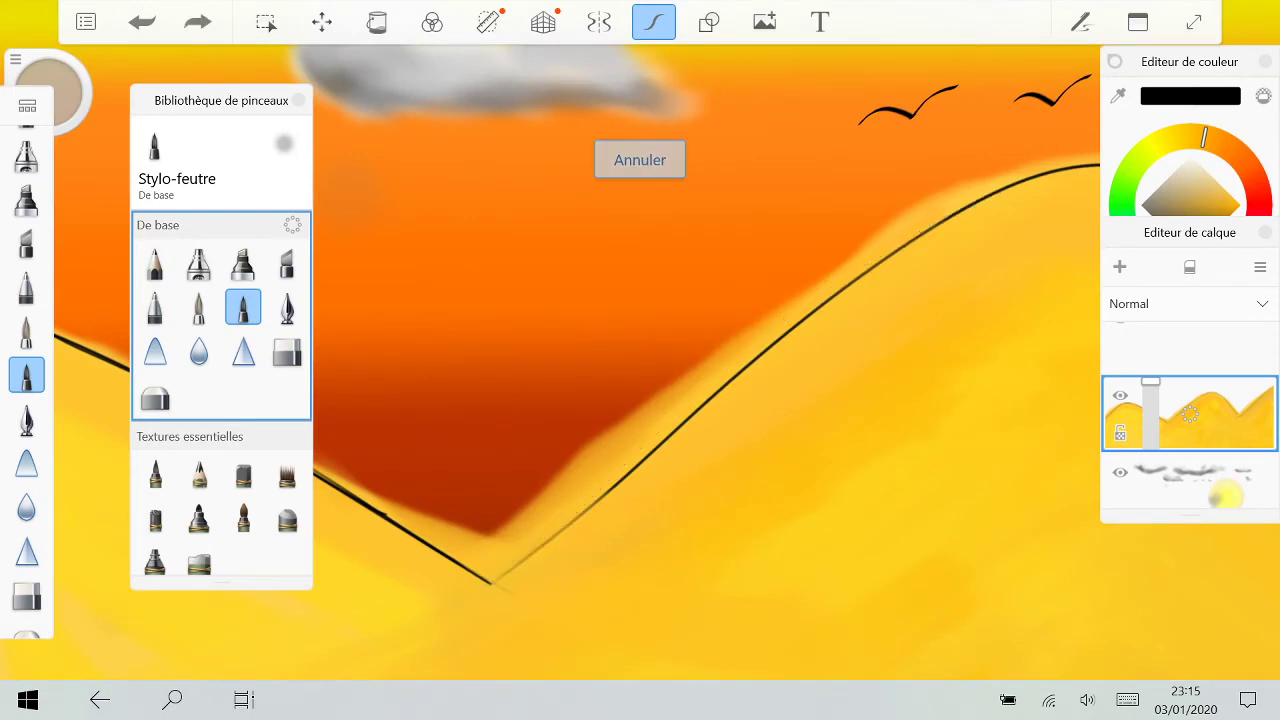
left_click_drag(868, 264, 1016, 184)
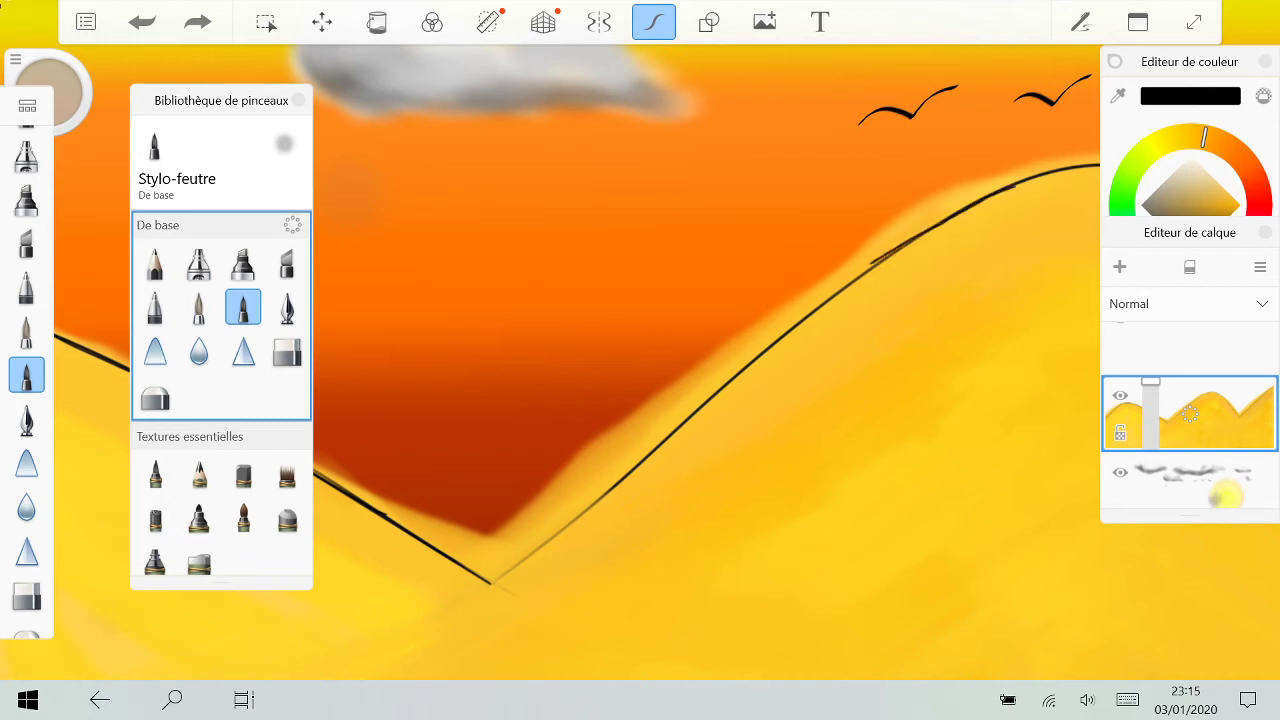
left_click_drag(874, 260, 406, 632)
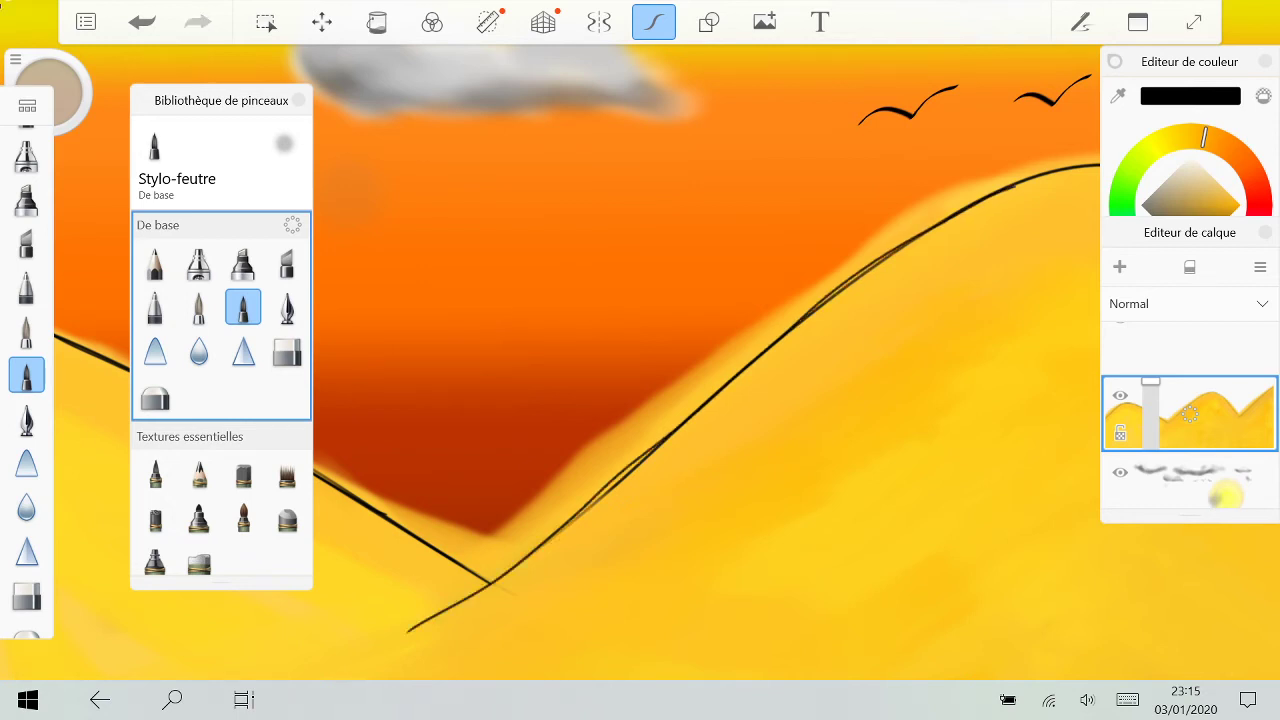
scroll(706, 362, "down", 3)
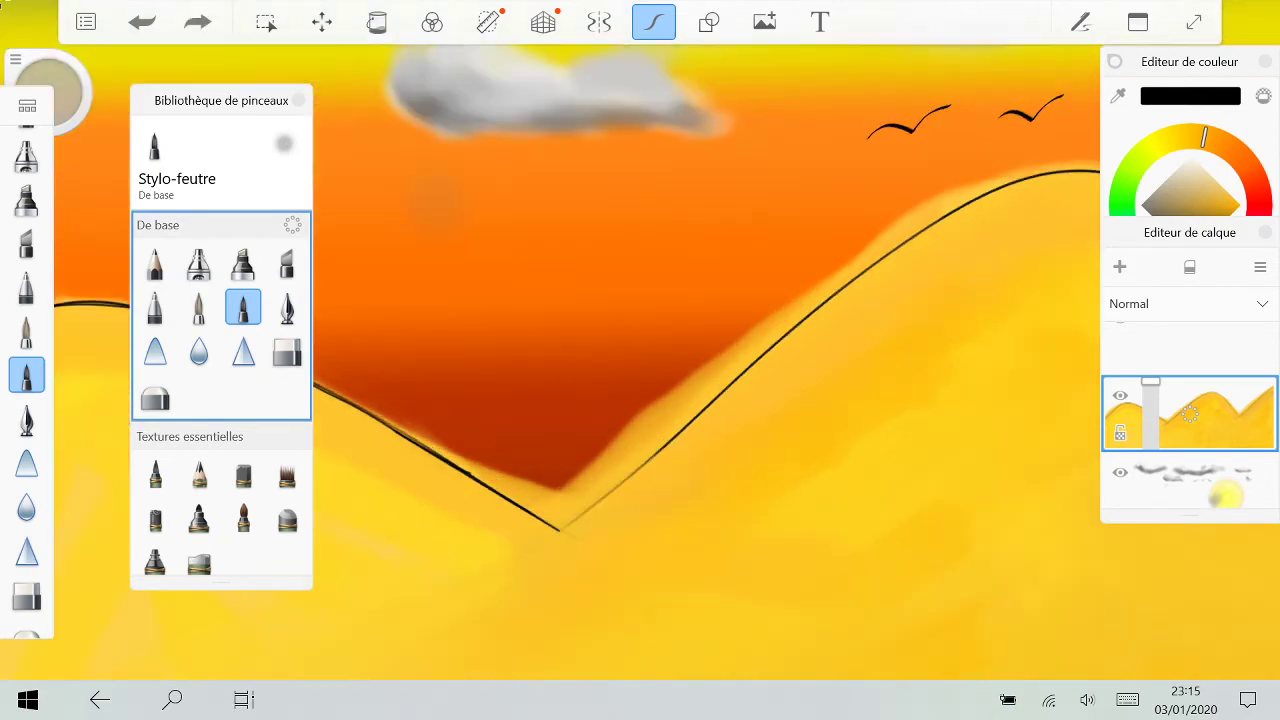
scroll(827, 445, "up", 3)
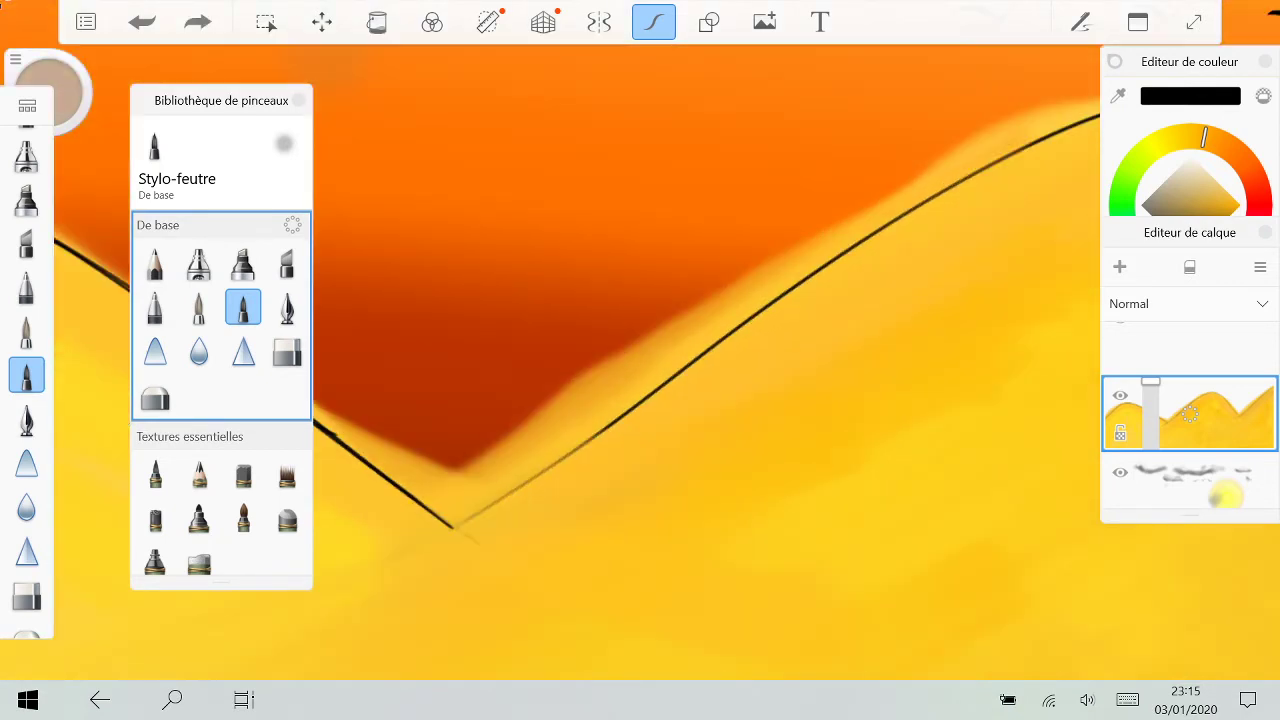
left_click_drag(970, 182, 358, 608)
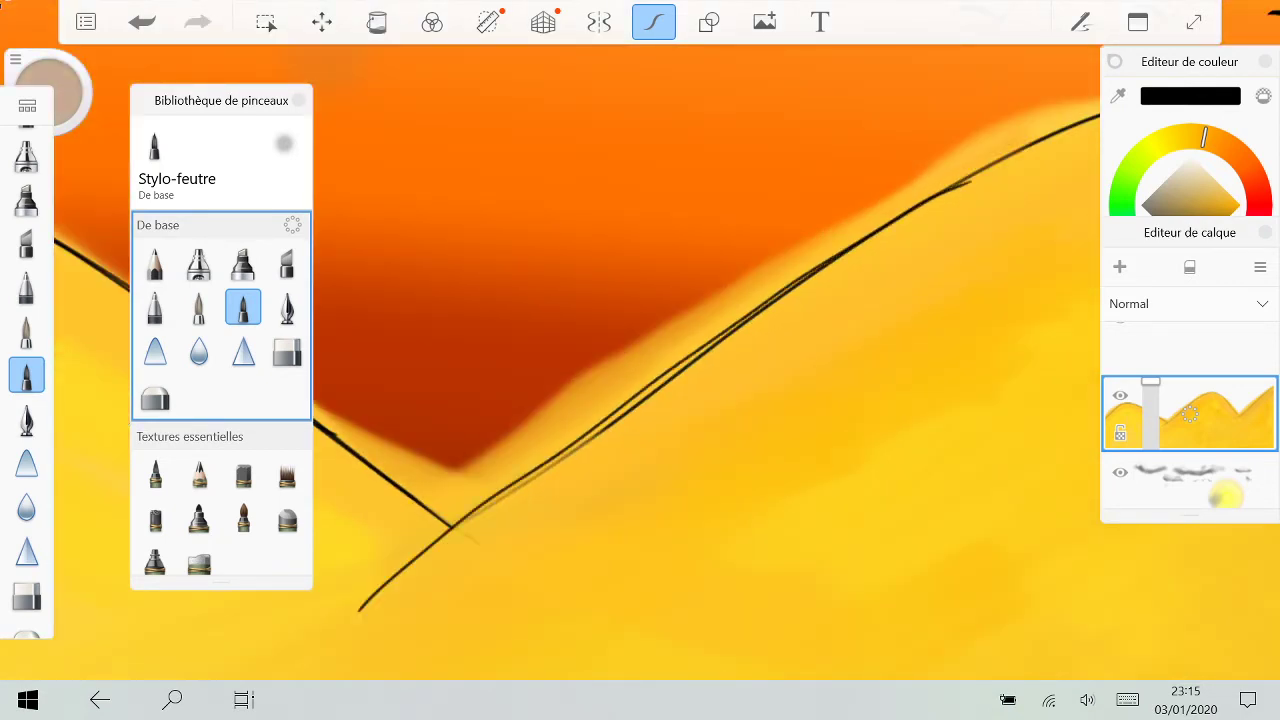
key("ctrl+z")
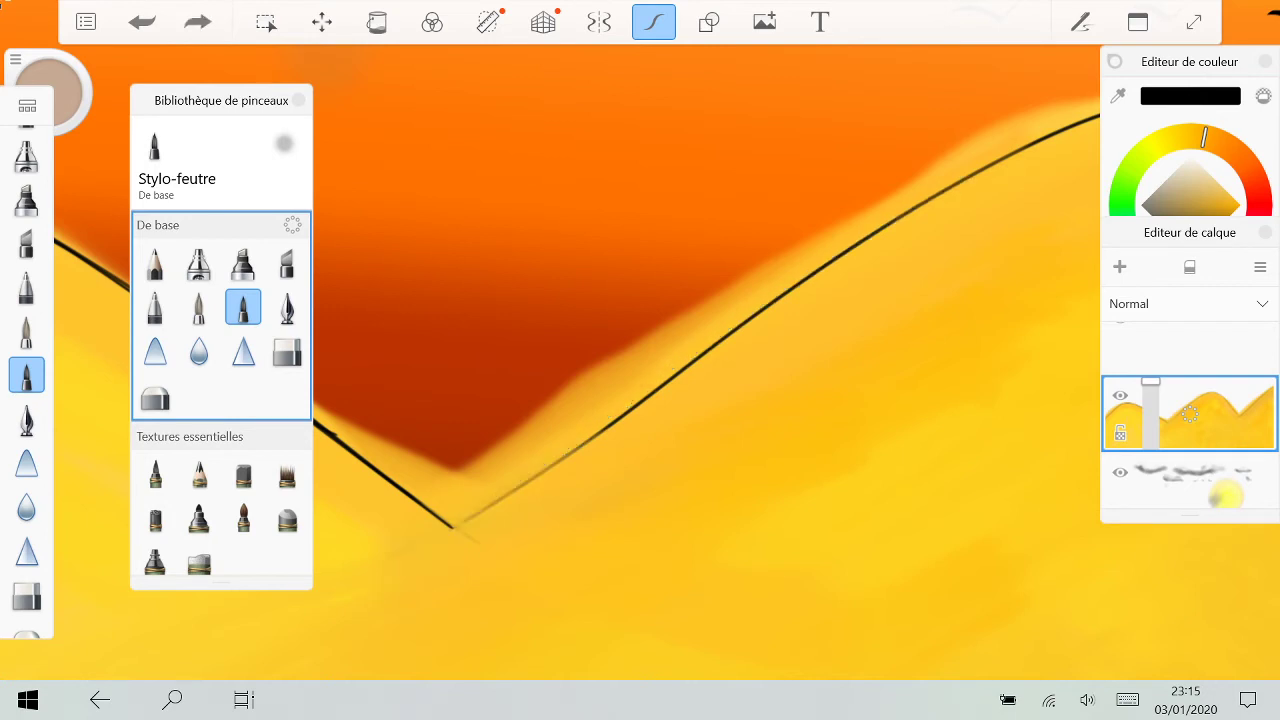
mouse_move(935, 205)
left_mouse_down()
mouse_move(792, 288)
mouse_move(322, 614)
left_mouse_up()
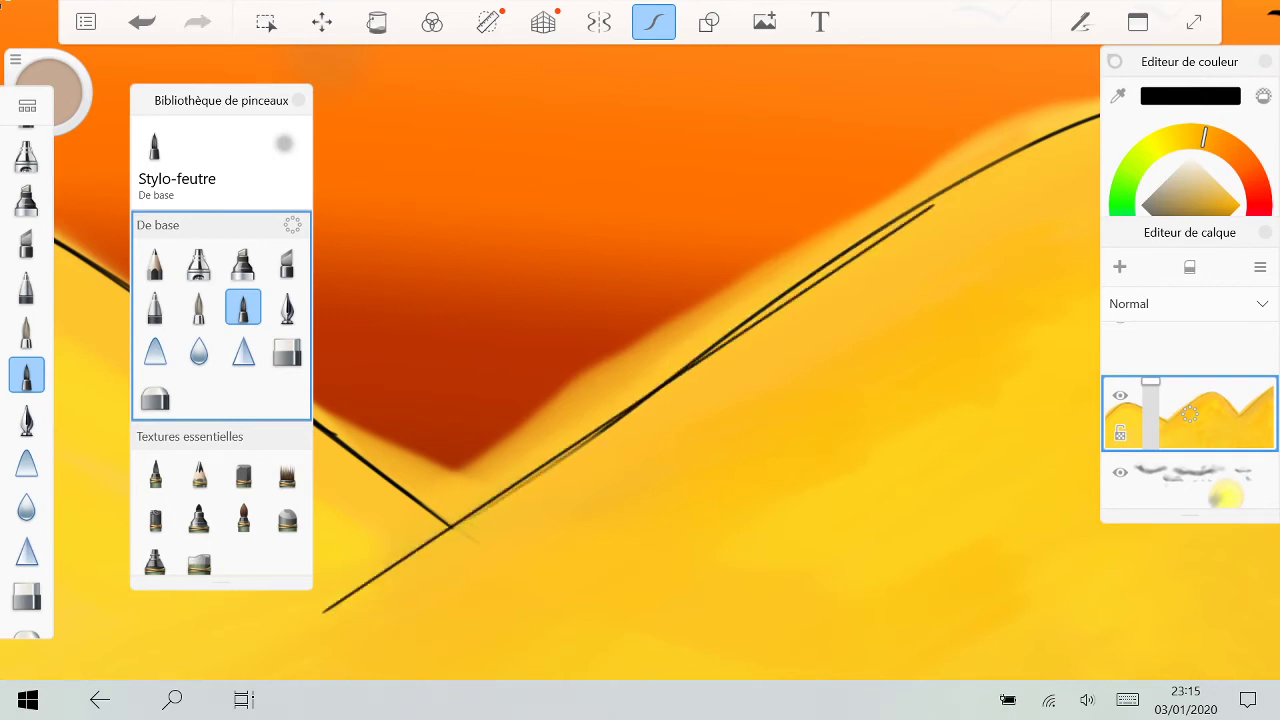
key("ctrl+z")
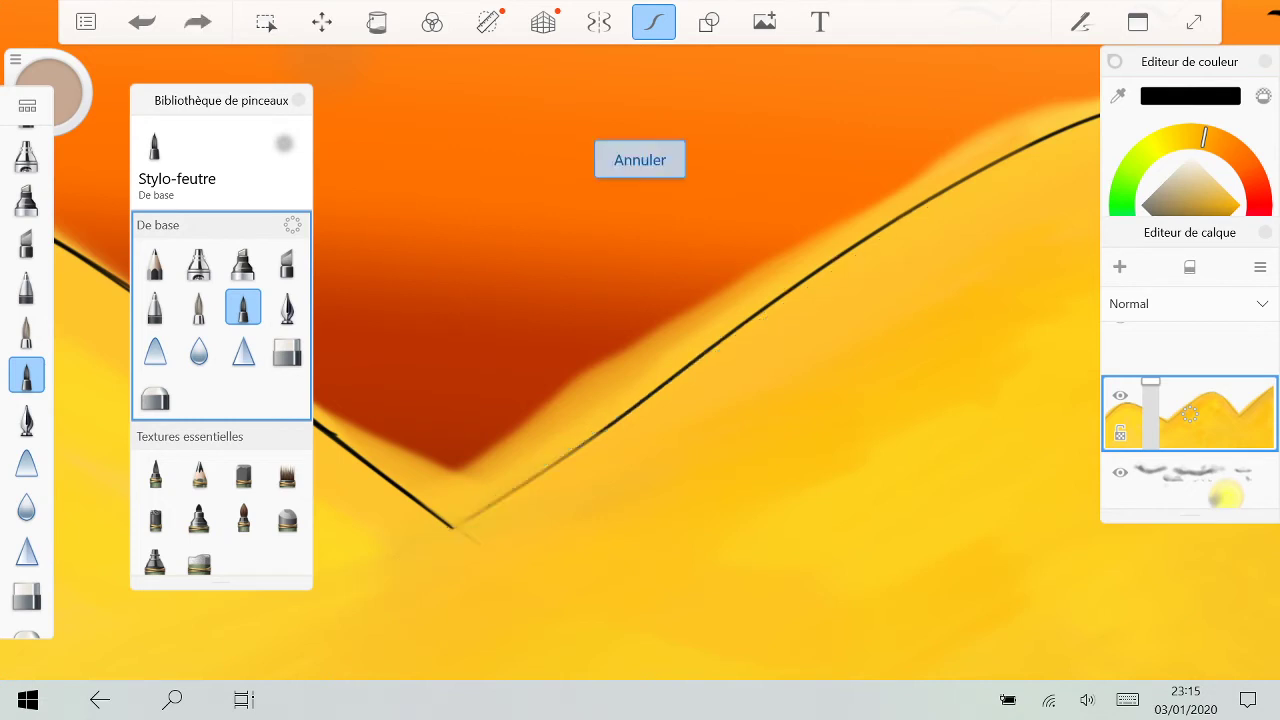
mouse_move(995, 168)
left_mouse_down()
mouse_move(962, 176)
mouse_move(348, 578)
left_mouse_up()
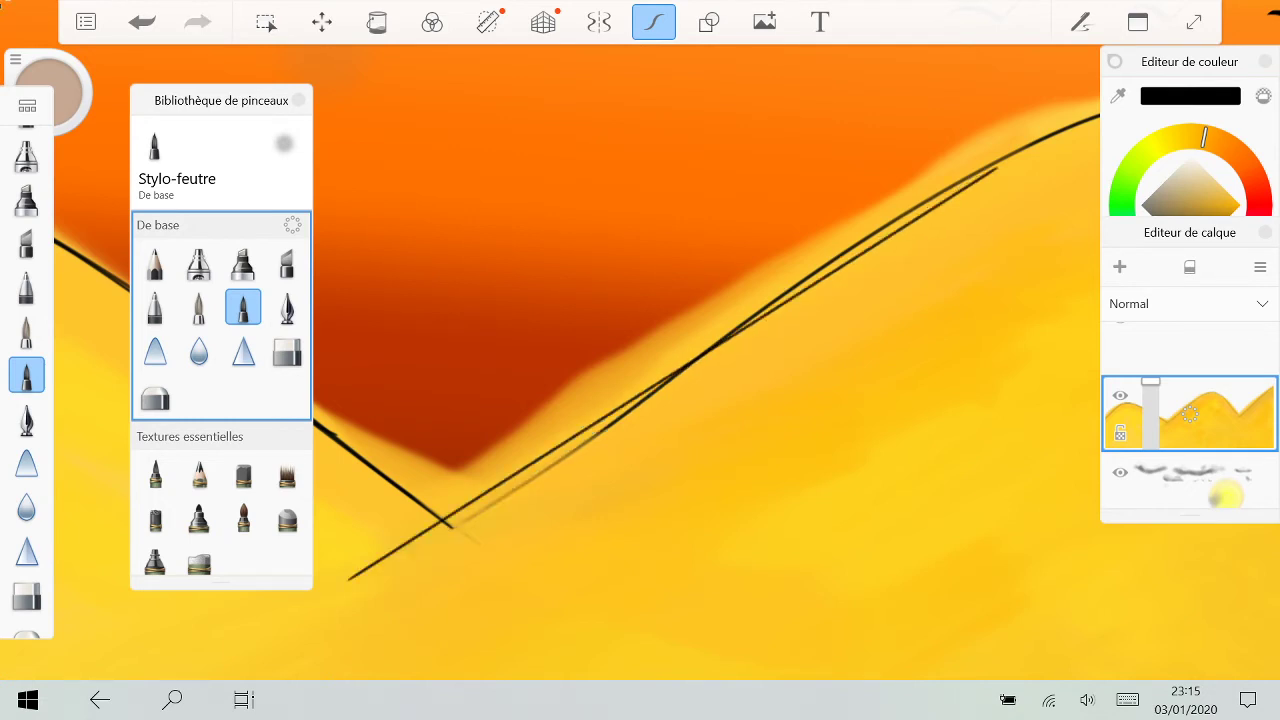
key("ctrl+z")
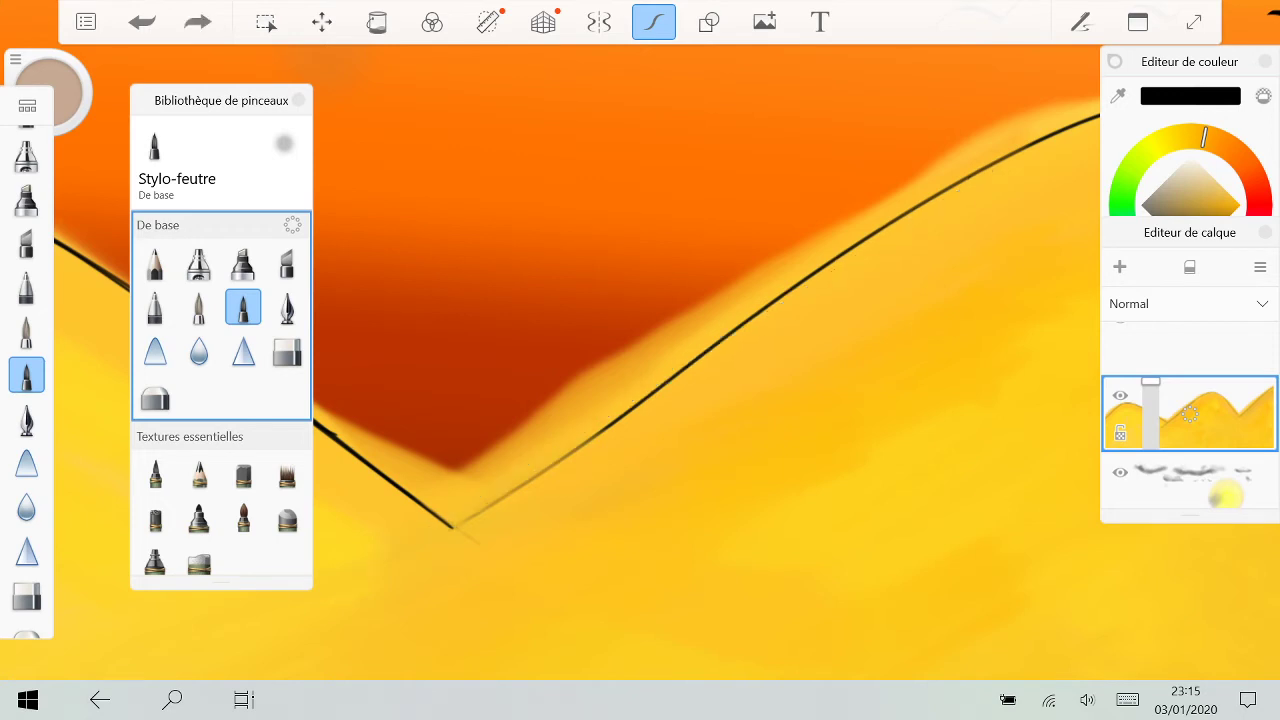
left_click_drag(1021, 132, 898, 237)
scroll(890, 252, "down", 3)
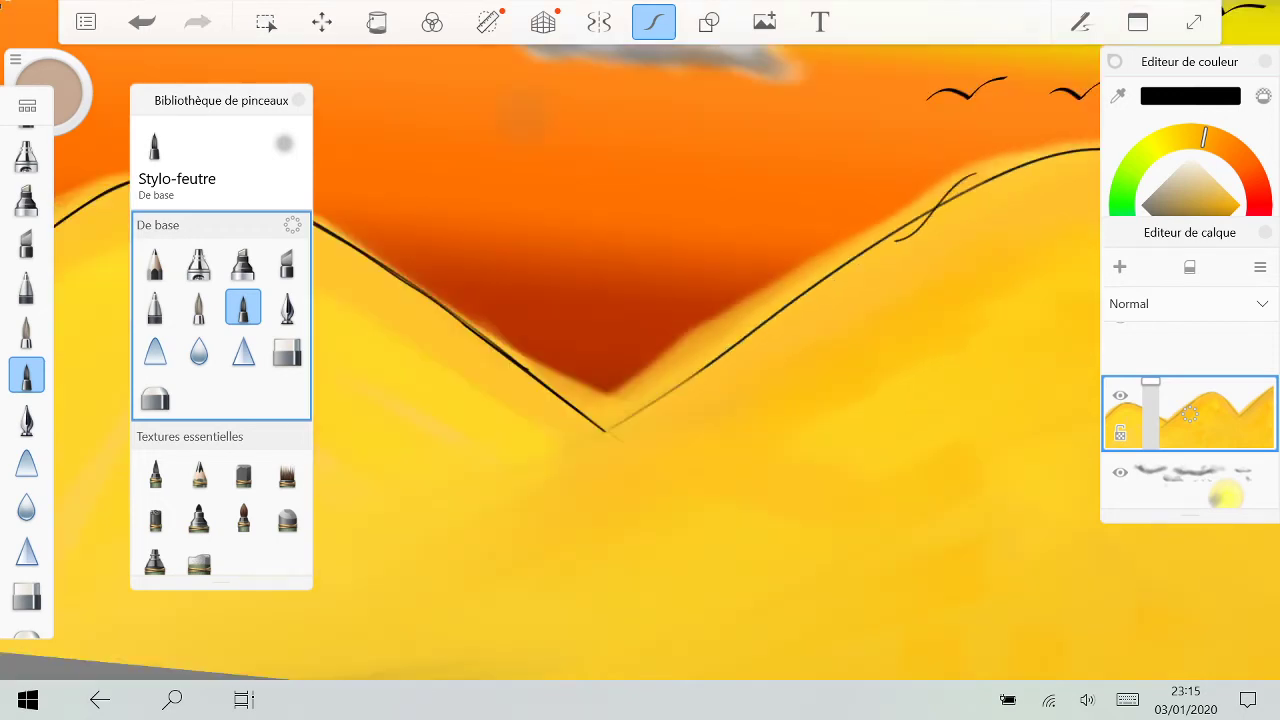
key("ctrl+z")
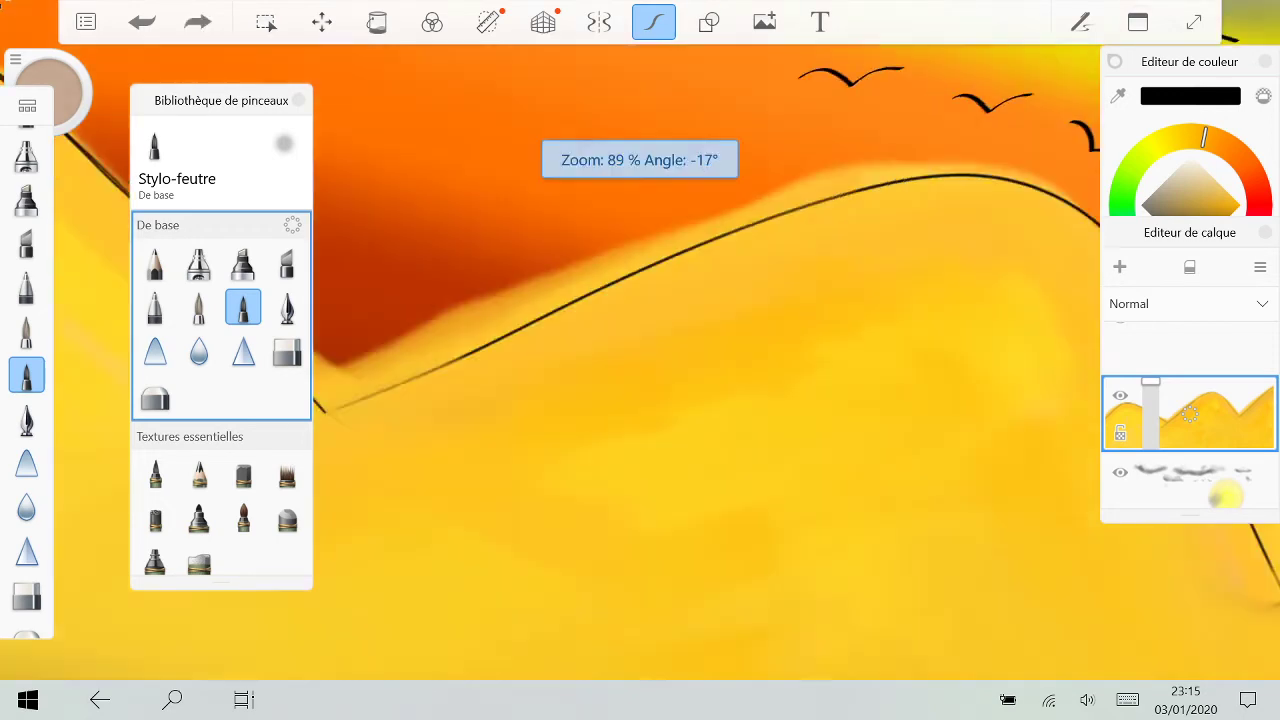
Step: Thicken the outline over the middle dune's crest and along its left slope, extending it past the valley into the sand, and undo the stray stroke
scroll(640, 360, "down", 5)
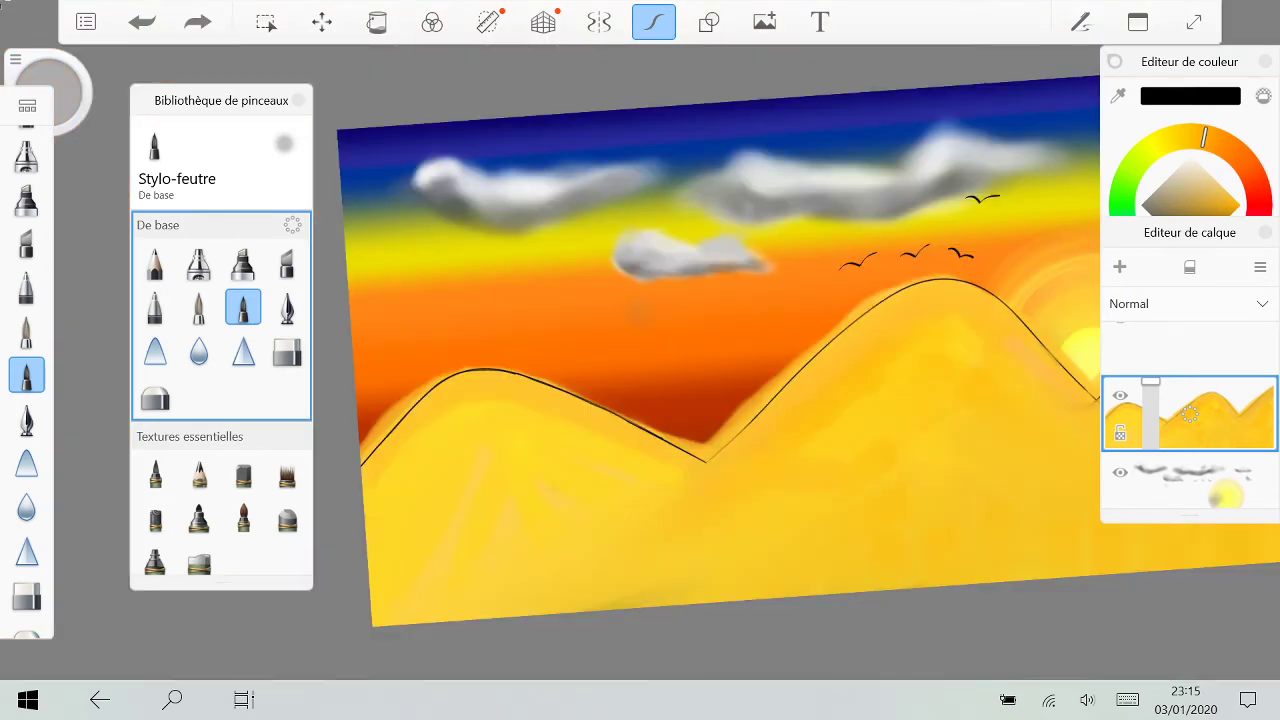
left_click_drag(840, 334, 968, 281)
left_click_drag(624, 519, 852, 322)
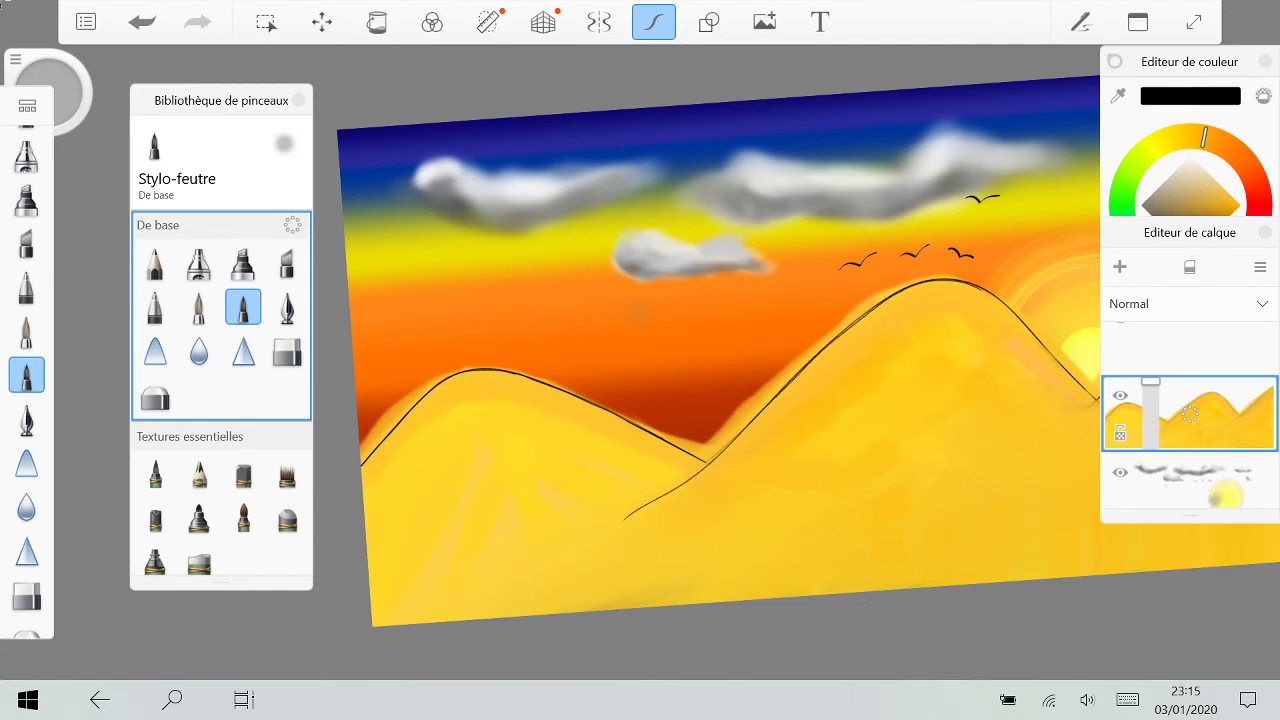
scroll(640, 360, "up", 5)
scroll(740, 400, "up", 2)
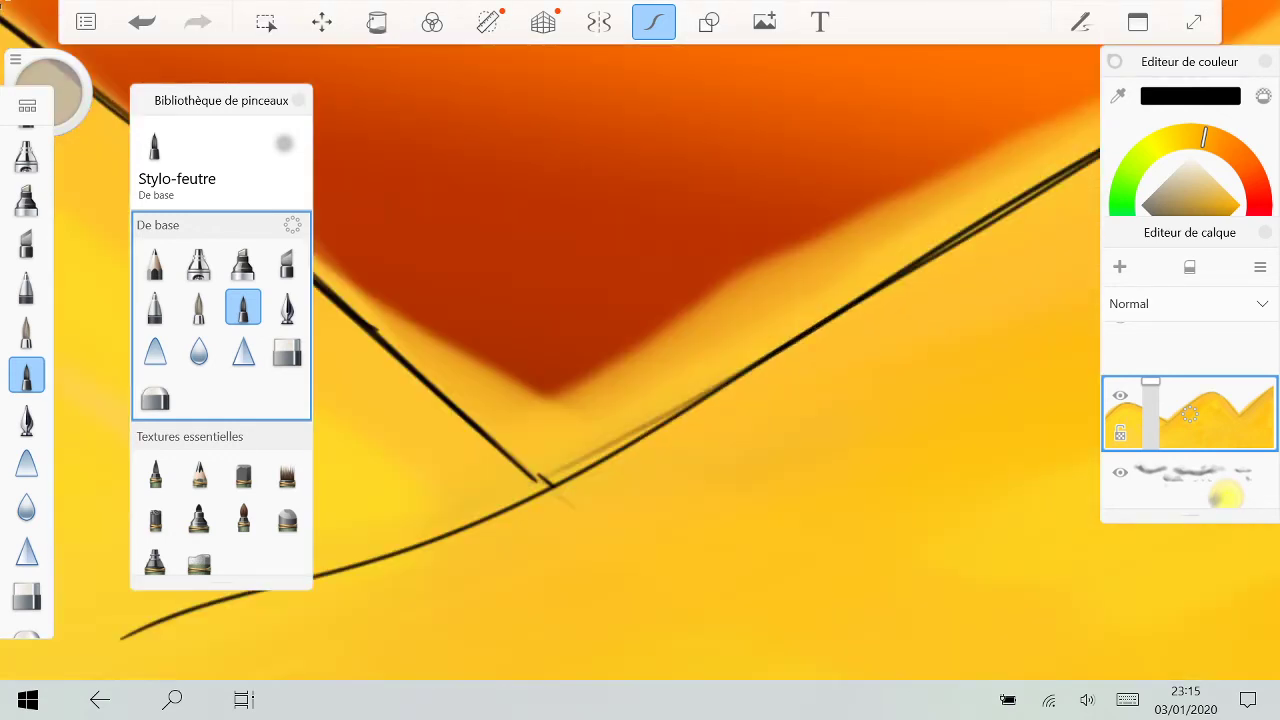
key("ctrl+z")
scroll(640, 400, "up", 2)
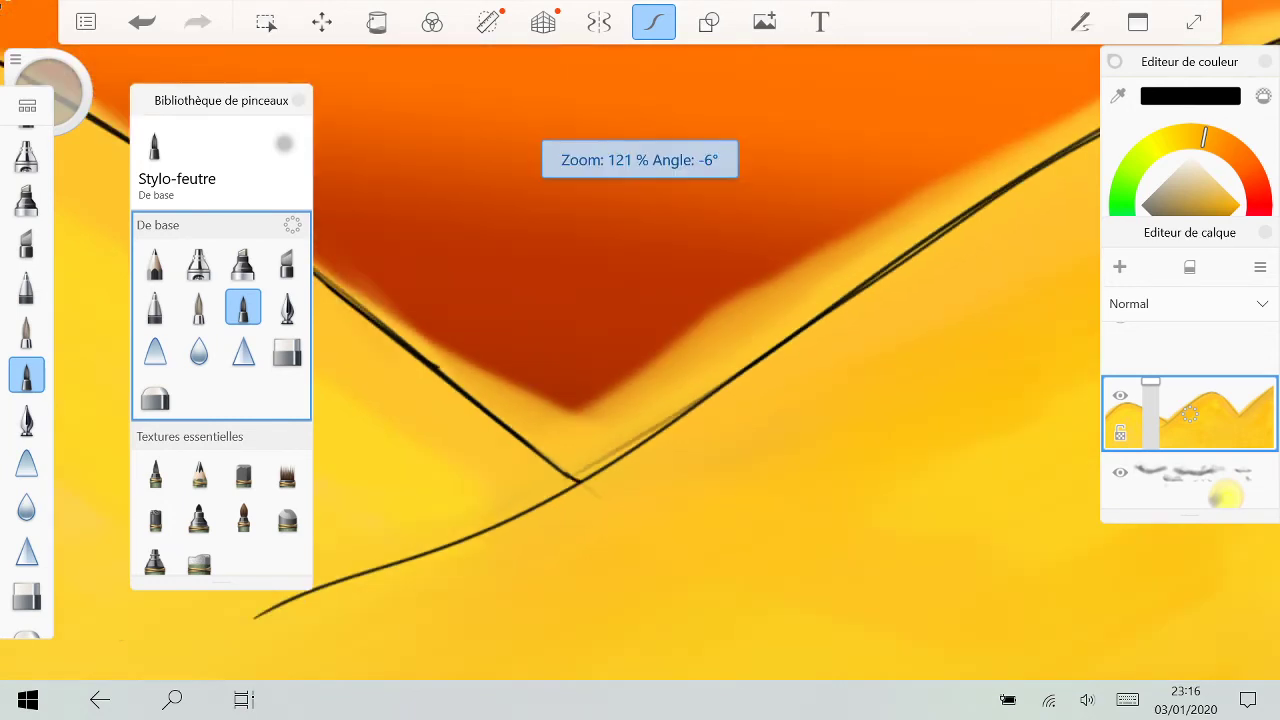
scroll(640, 400, "down", 5)
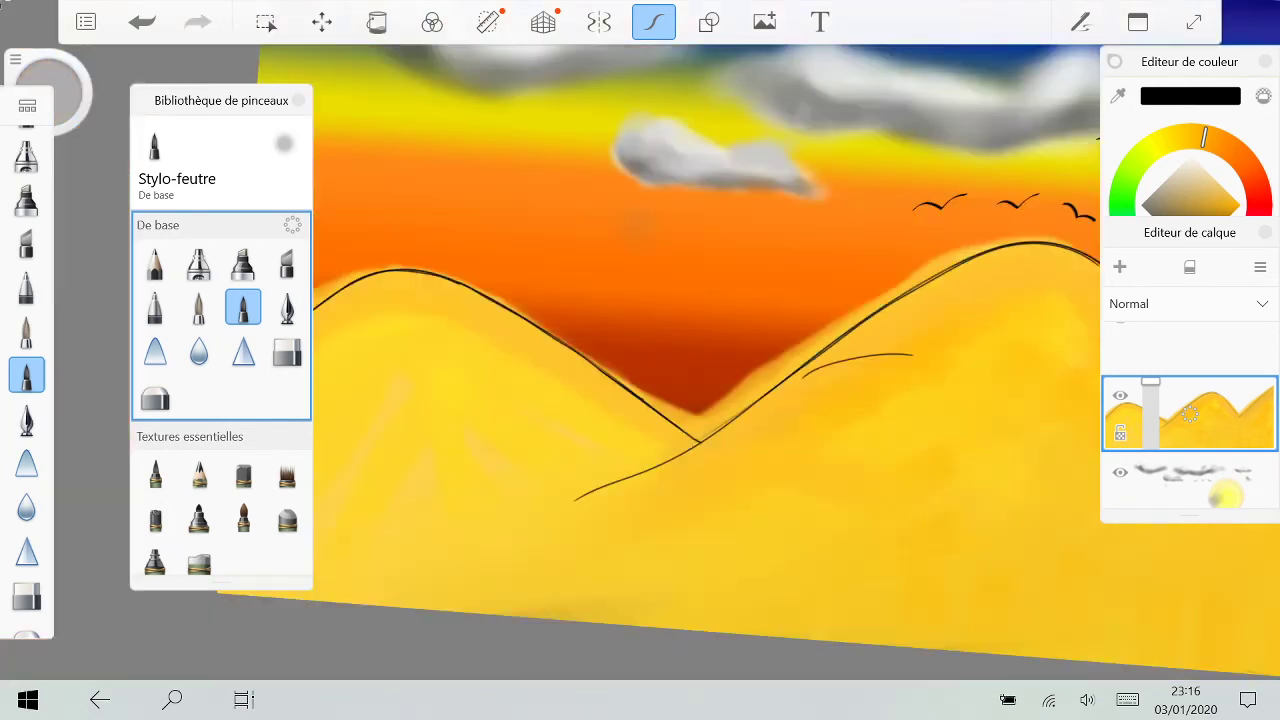
key("ctrl+z")
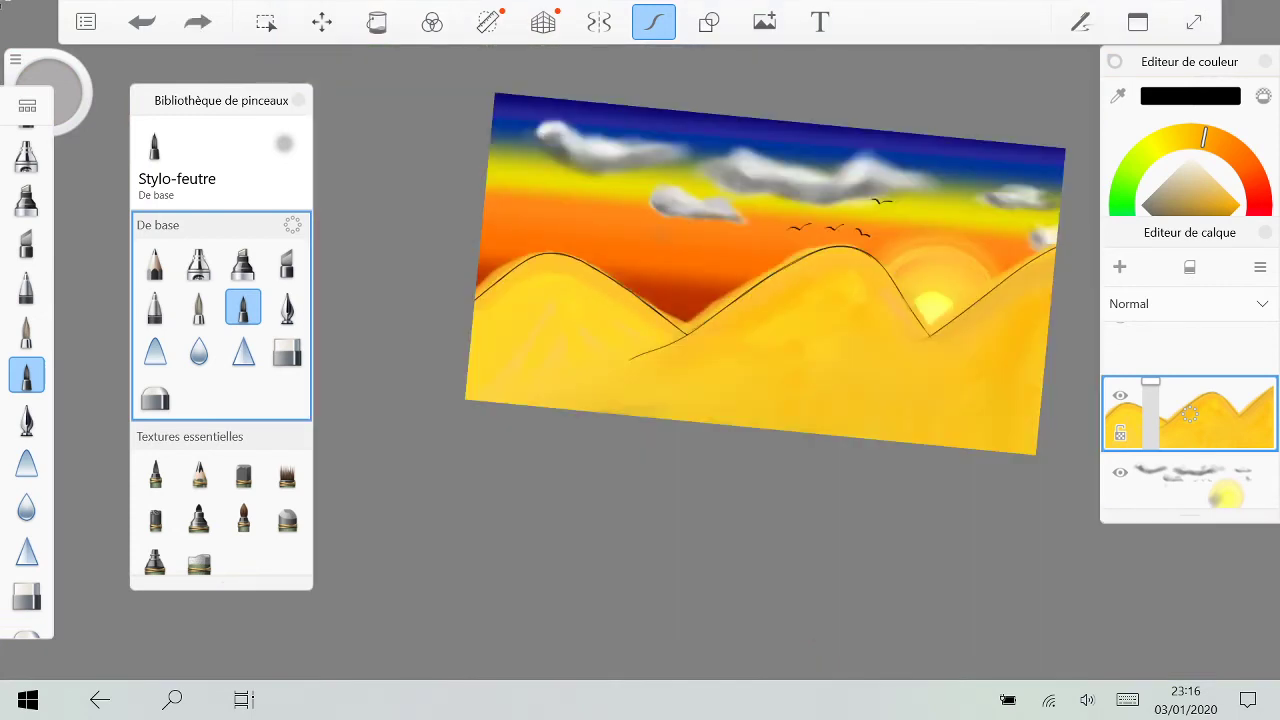
scroll(897, 264, "up", 5)
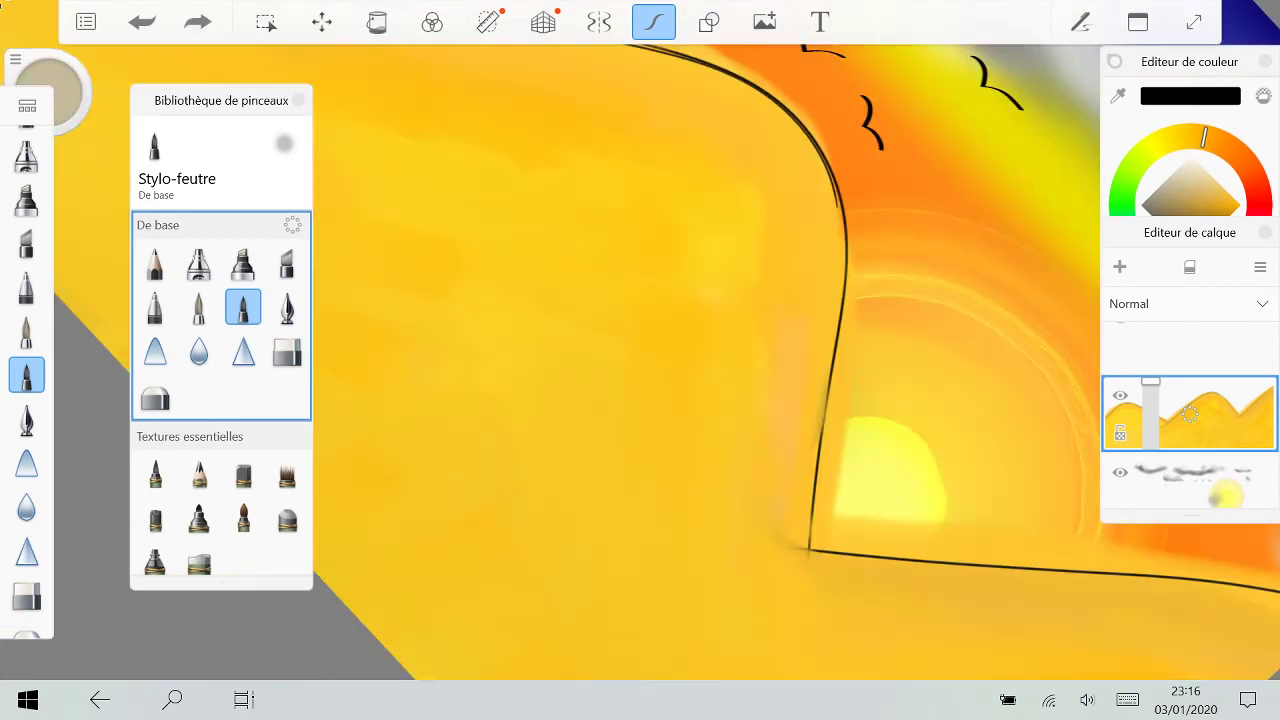
left_click_drag(840, 175, 795, 588)
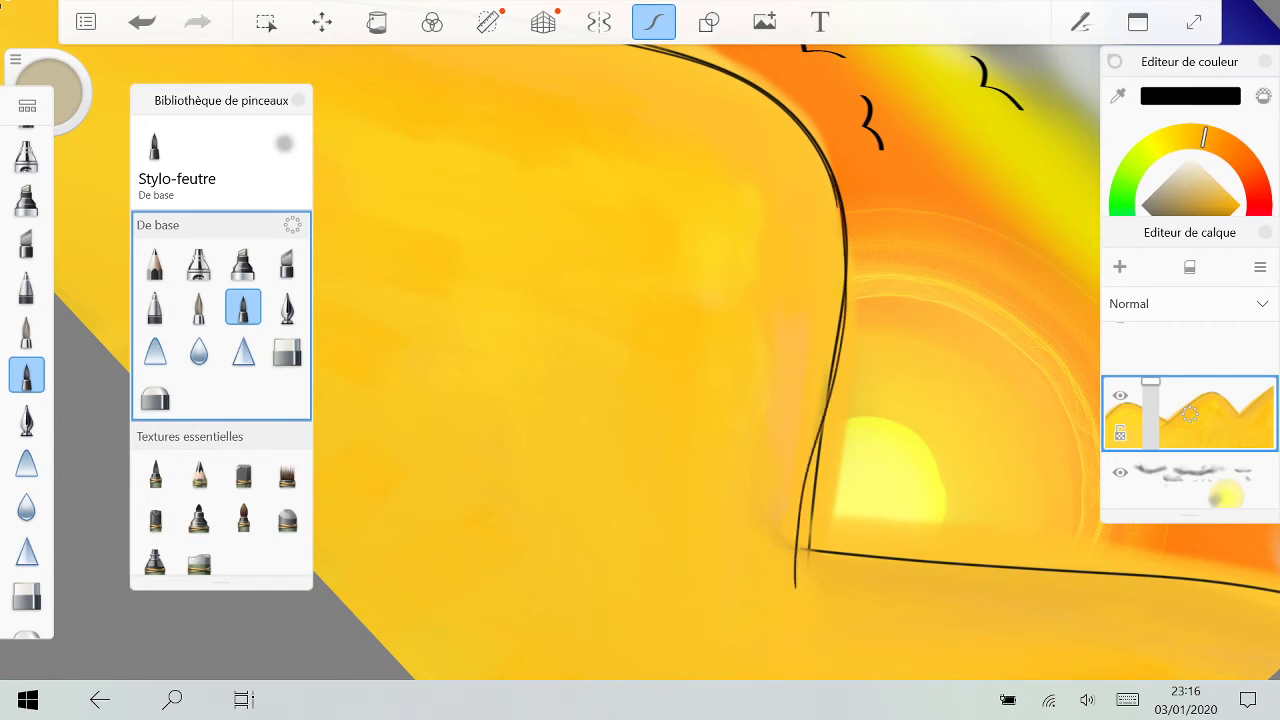
key("ctrl+z")
left_click_drag(806, 538, 804, 565)
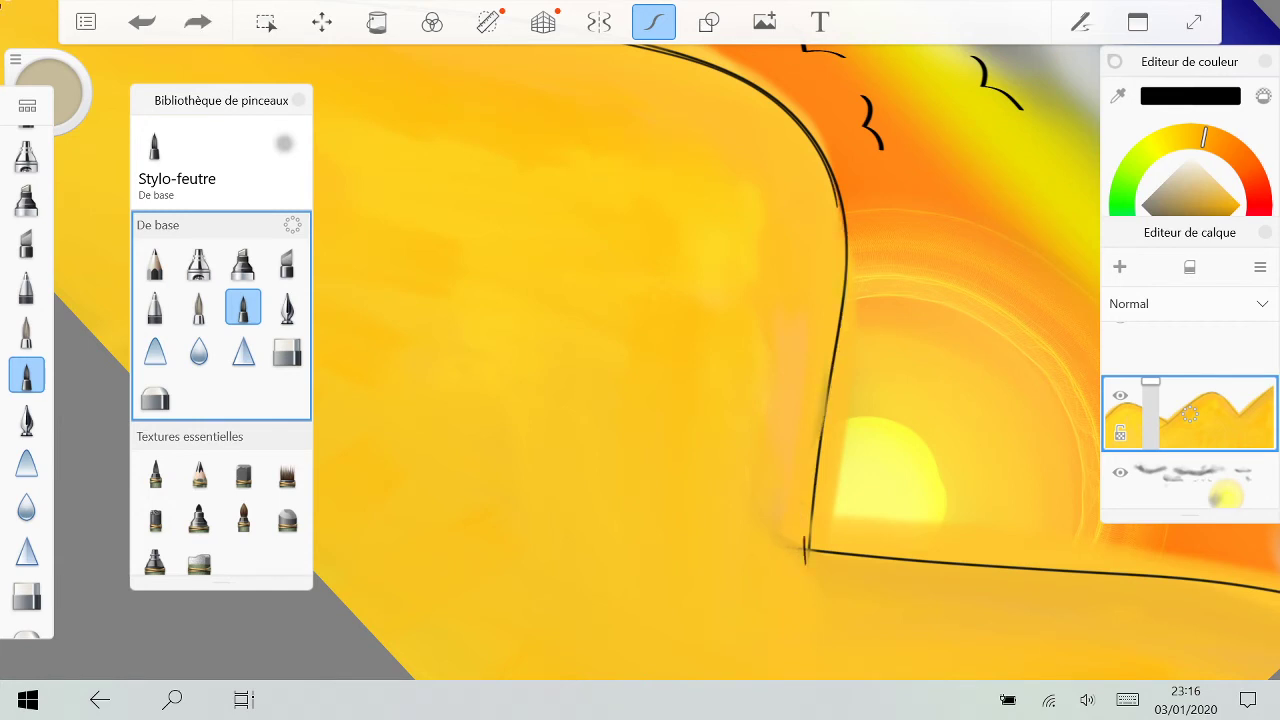
key("ctrl+z")
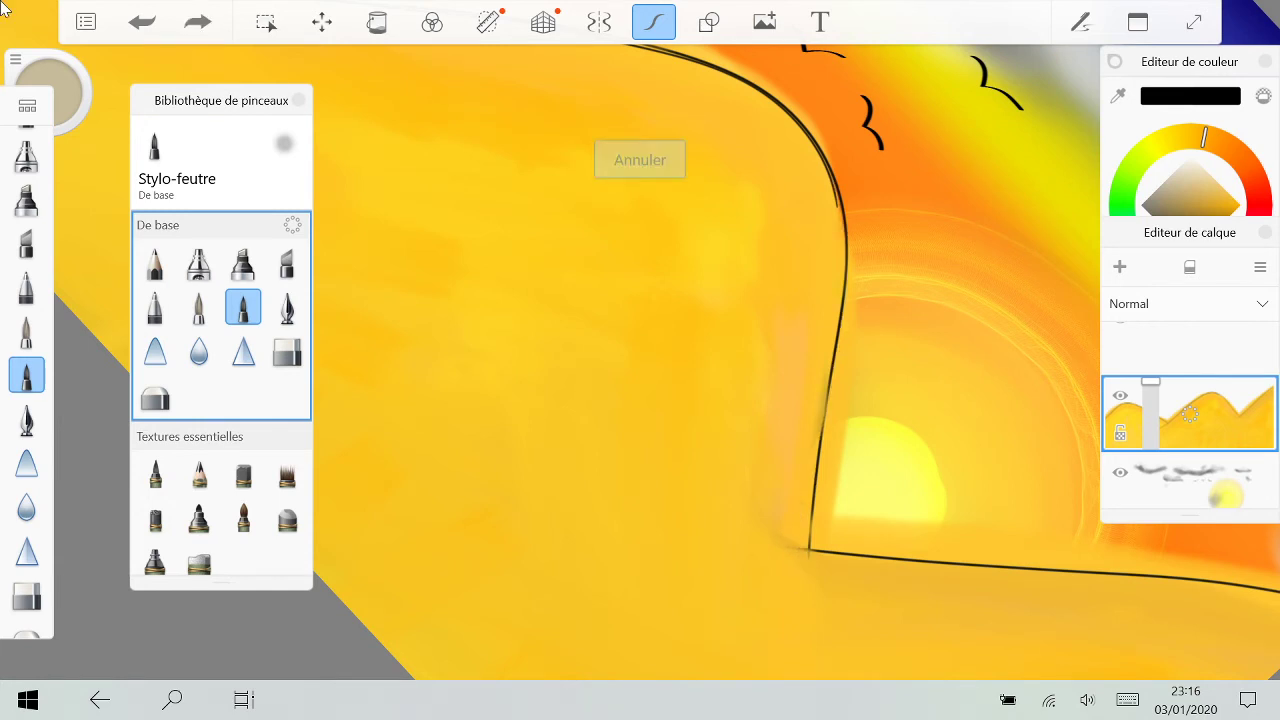
left_click_drag(807, 555, 845, 224)
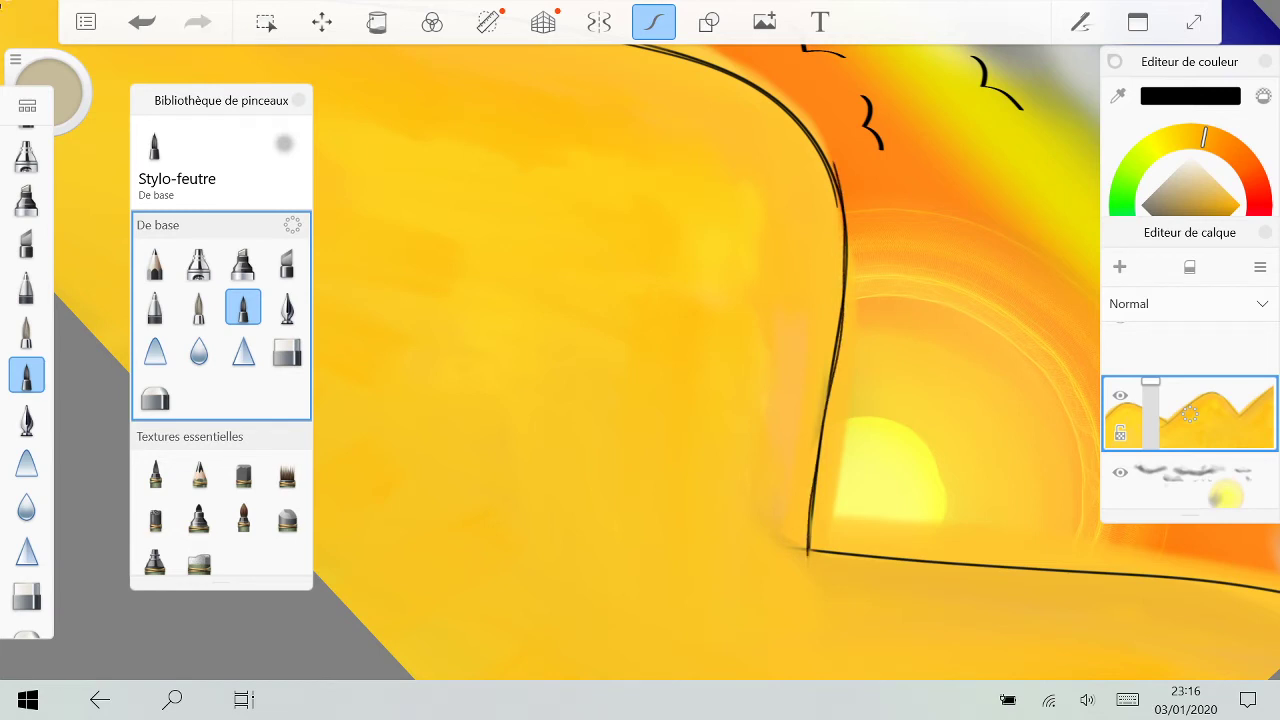
key("ctrl+z")
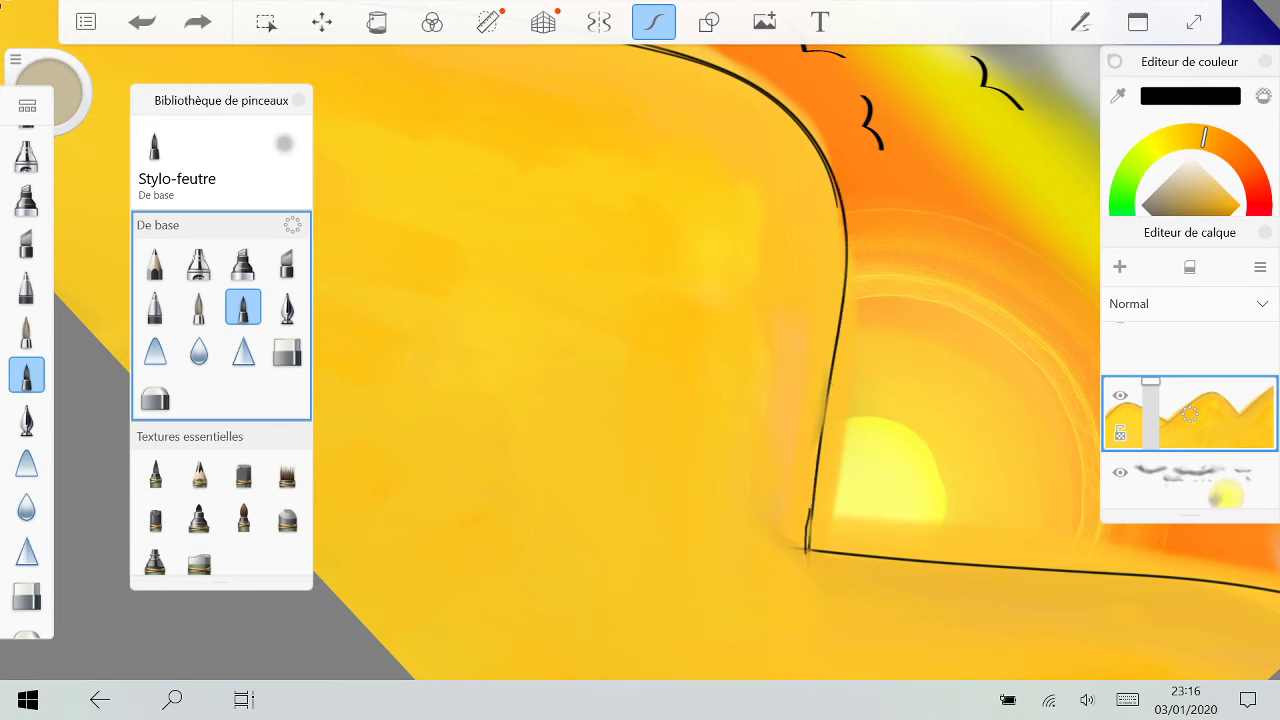
key("ctrl+z")
left_click_drag(808, 548, 843, 342)
left_click_drag(826, 143, 846, 342)
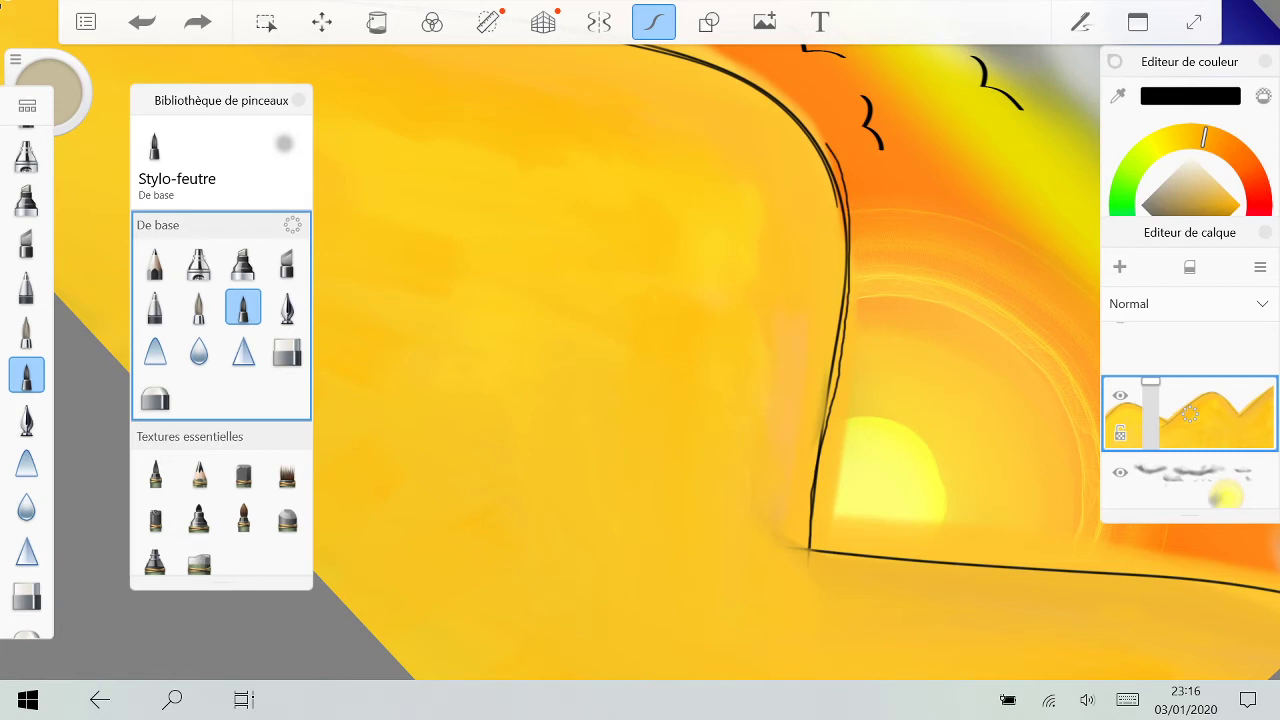
key("ctrl+z")
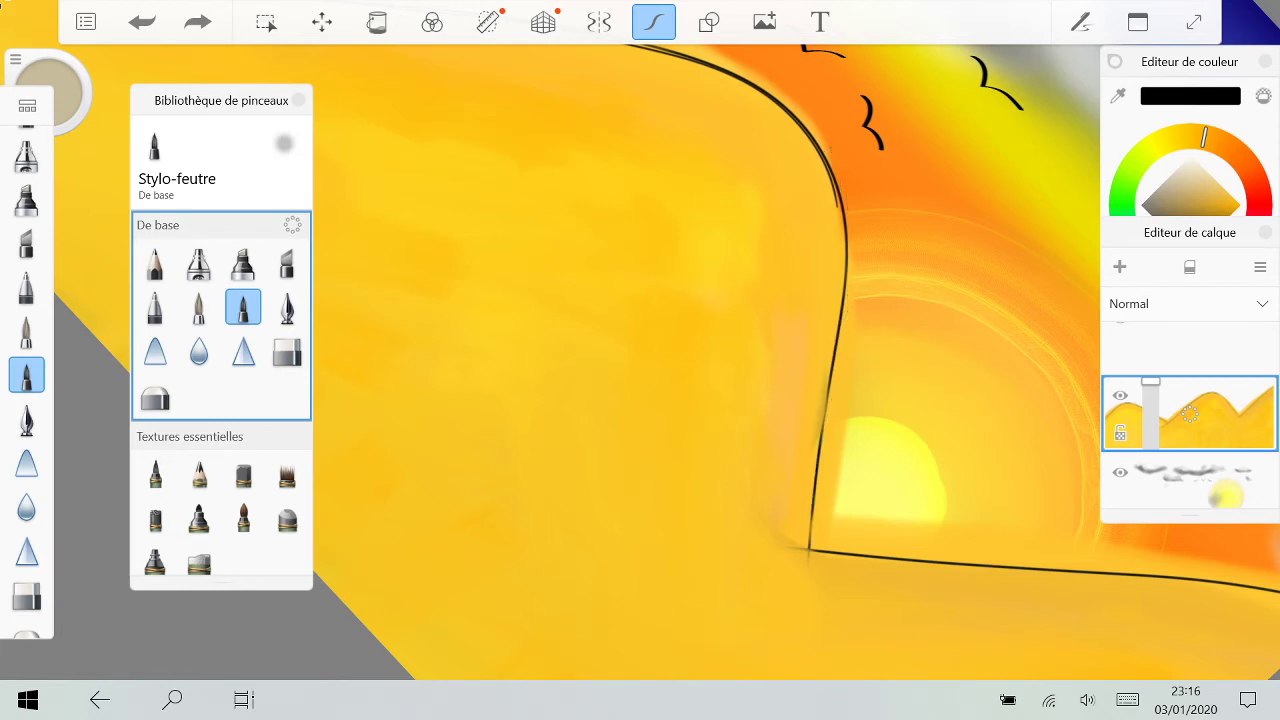
Step: Thicken the black outline along the middle dune's right slope down to the valley beside the sun, undoing the stray stroke across the valley point
left_click_drag(840, 264, 808, 550)
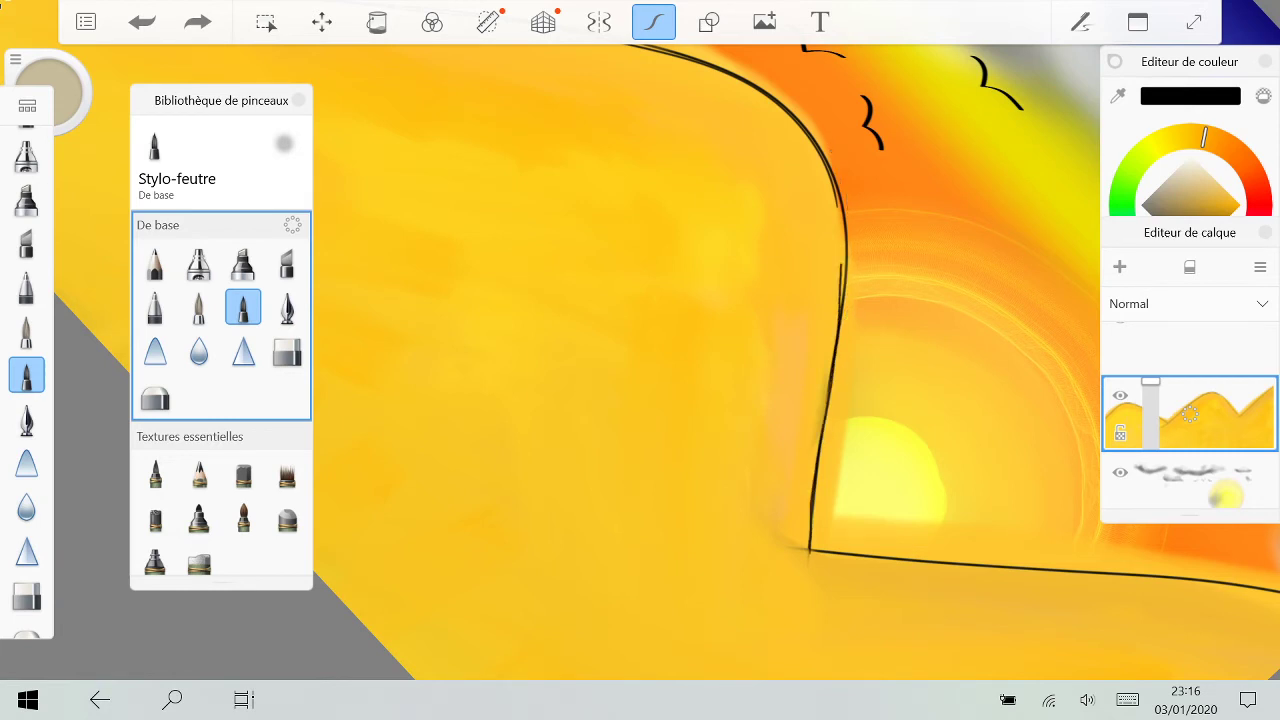
left_click_drag(824, 140, 844, 264)
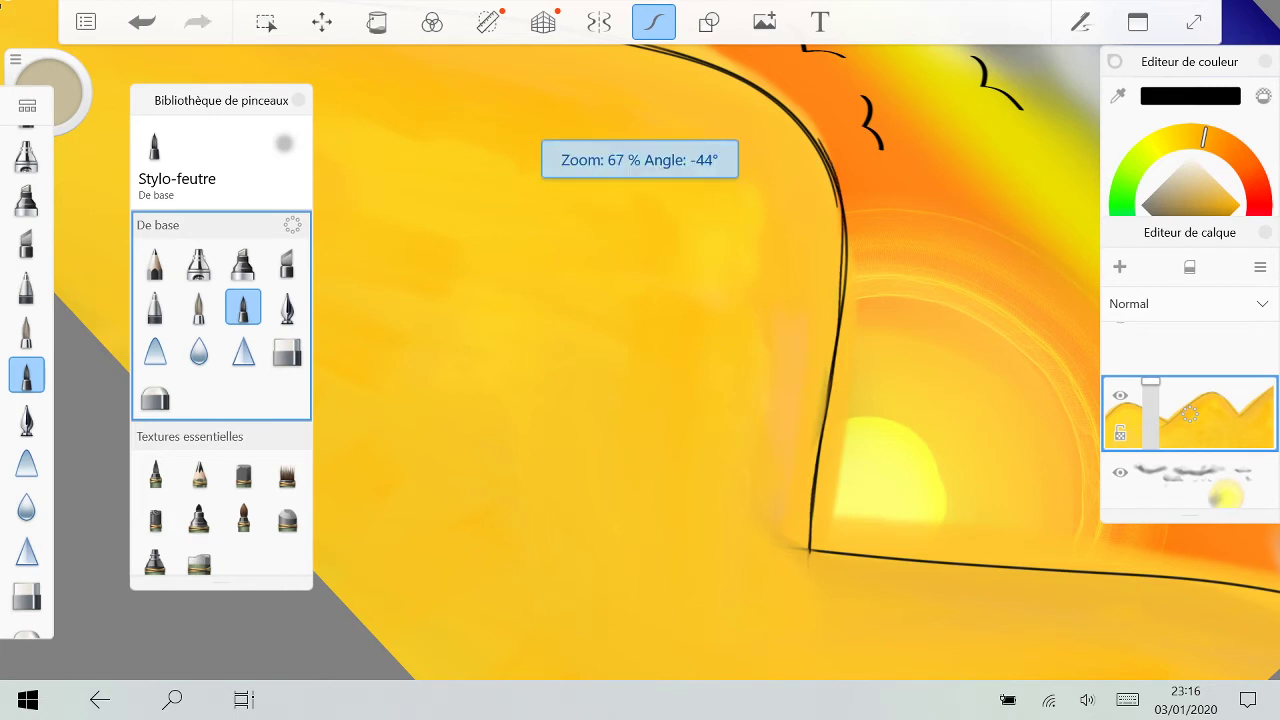
mouse_move(809, 549)
left_mouse_down()
mouse_move(637, 545)
mouse_move(690, 533)
left_mouse_up()
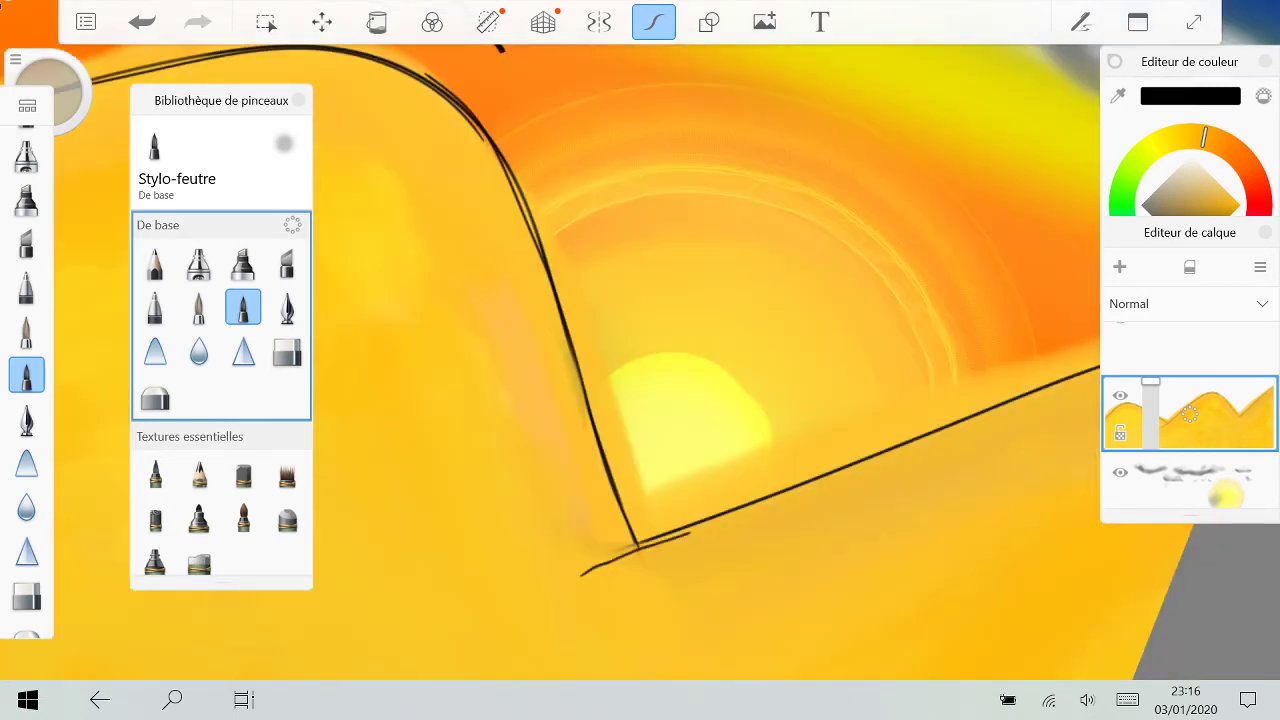
key("ctrl+z")
scroll(697, 493, "down", 1)
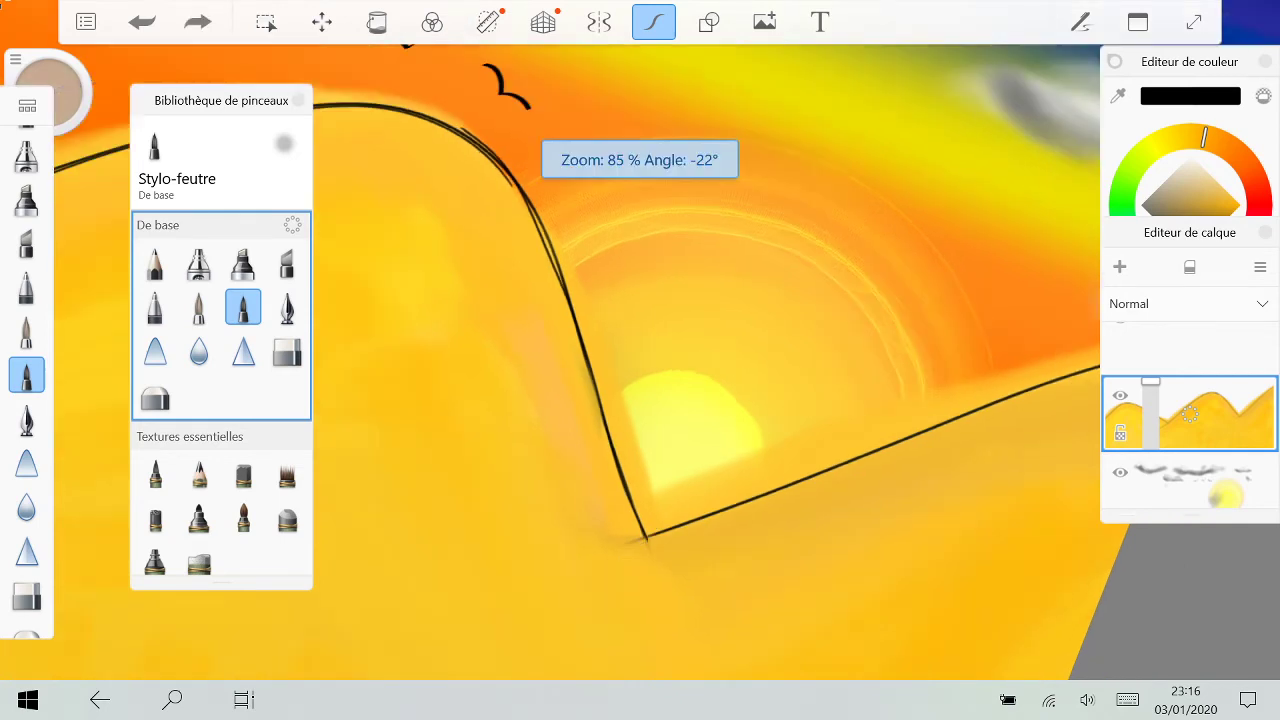
scroll(636, 365, "down", 2)
mouse_move(609, 521)
left_mouse_down()
mouse_move(805, 447)
mouse_move(1076, 374)
left_mouse_up()
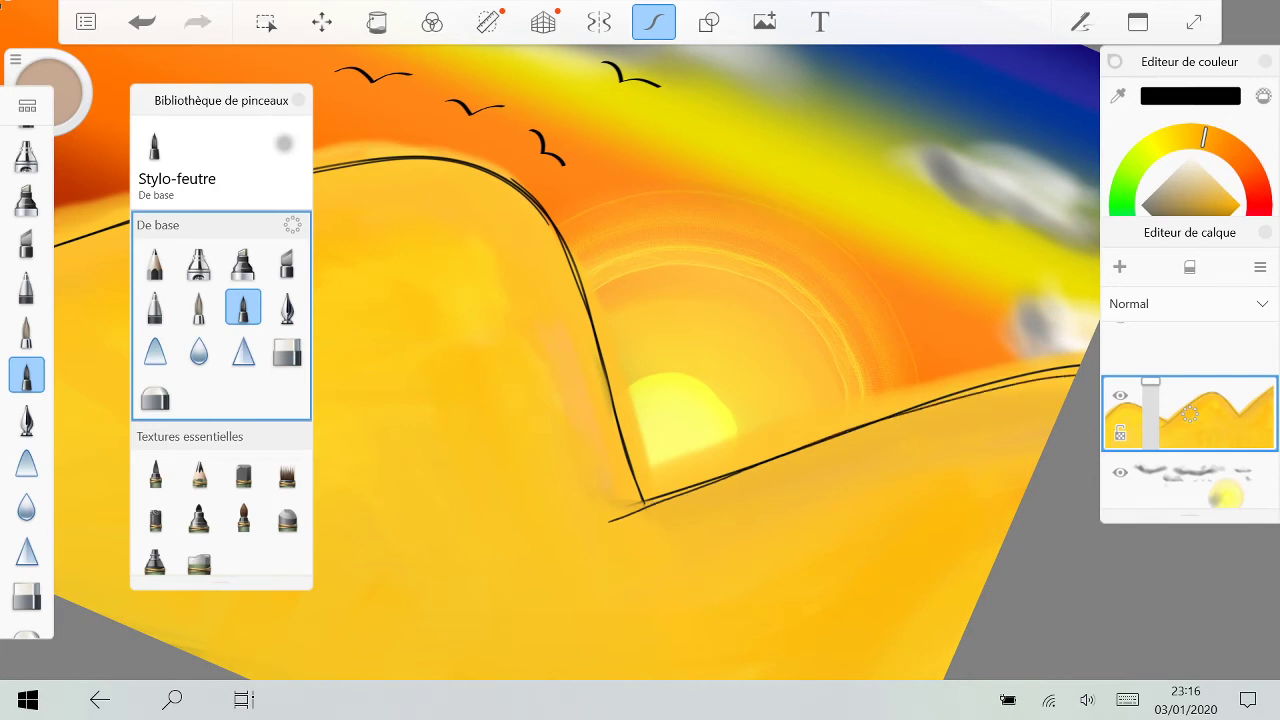
key("ctrl+z")
left_click_drag(528, 541, 1082, 361)
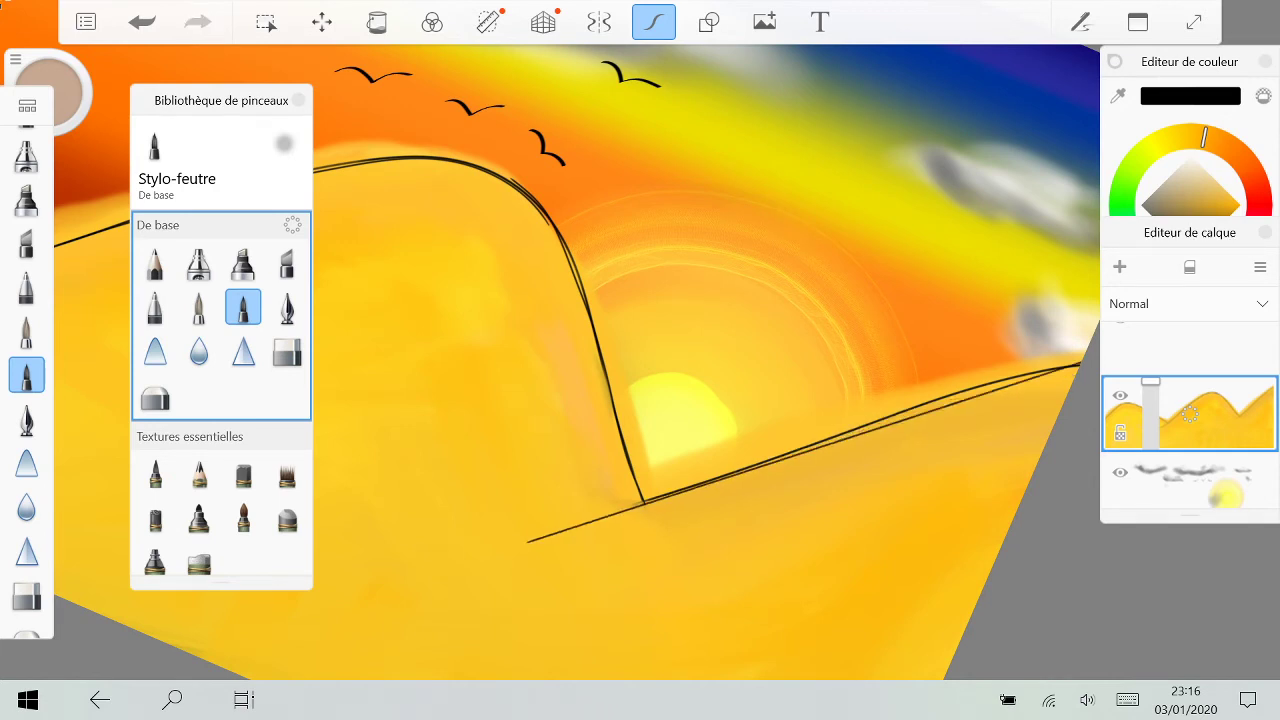
key("ctrl+z")
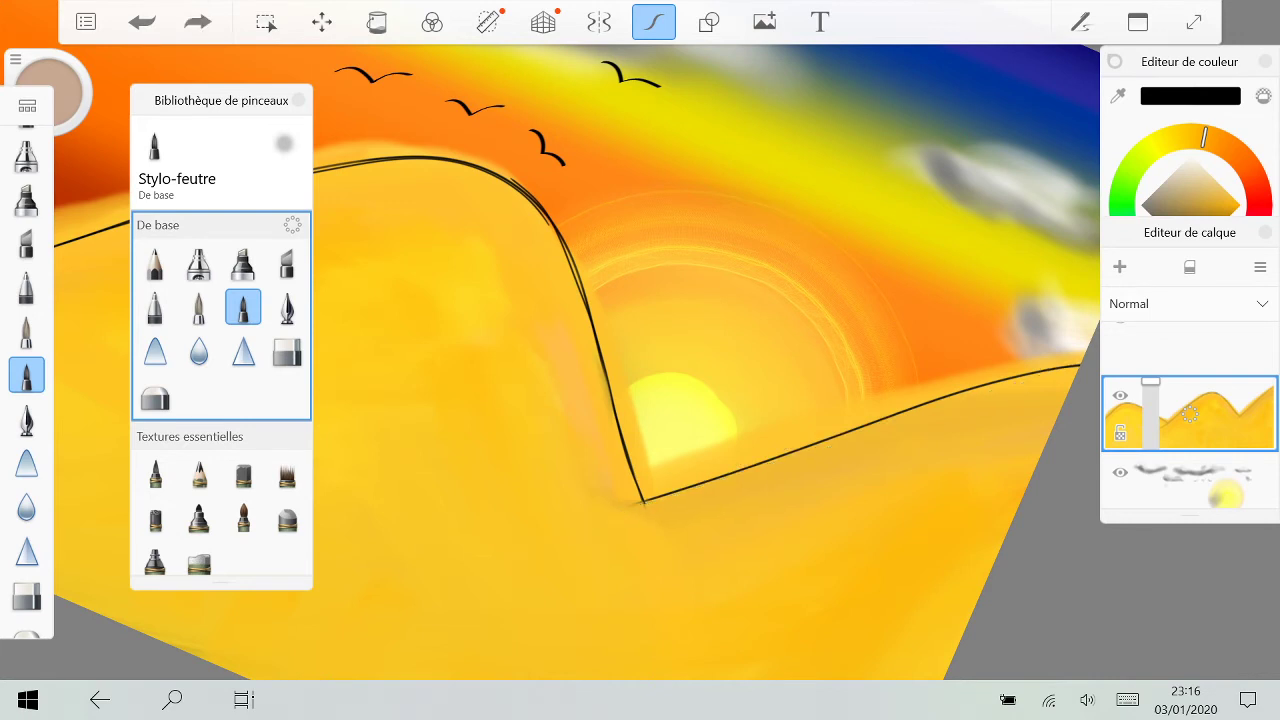
key("ctrl+y")
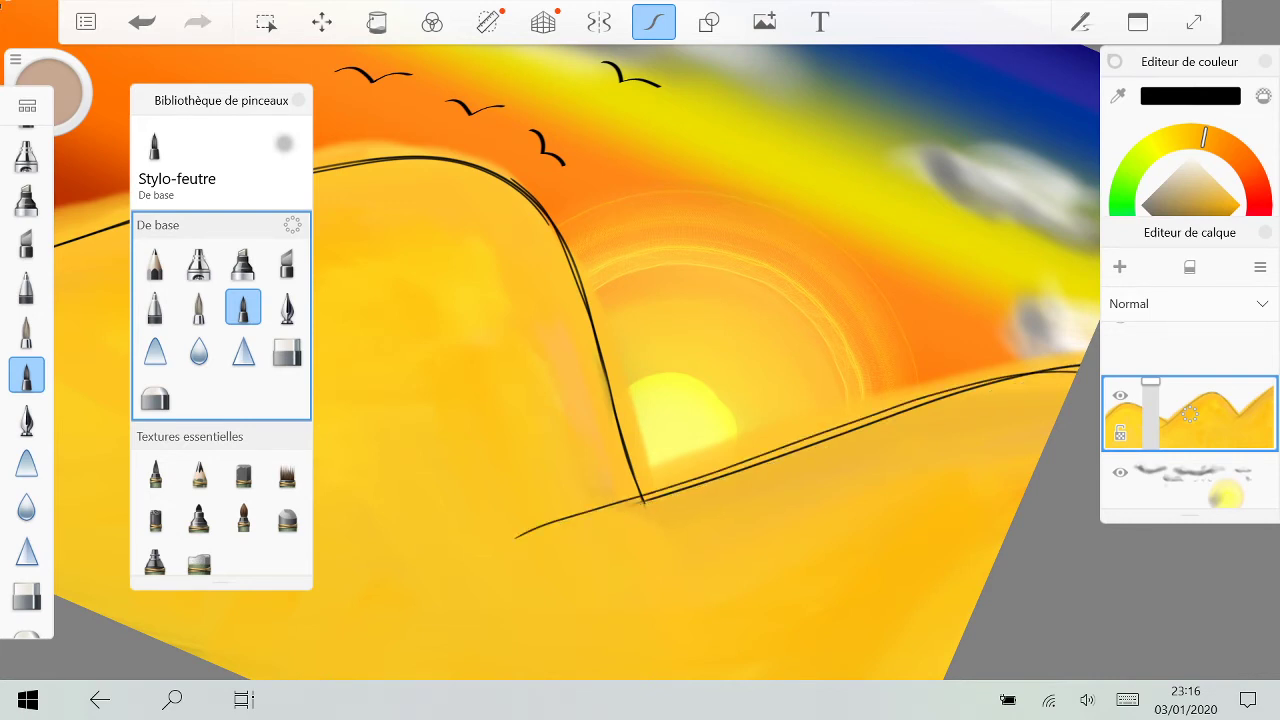
key("ctrl+z")
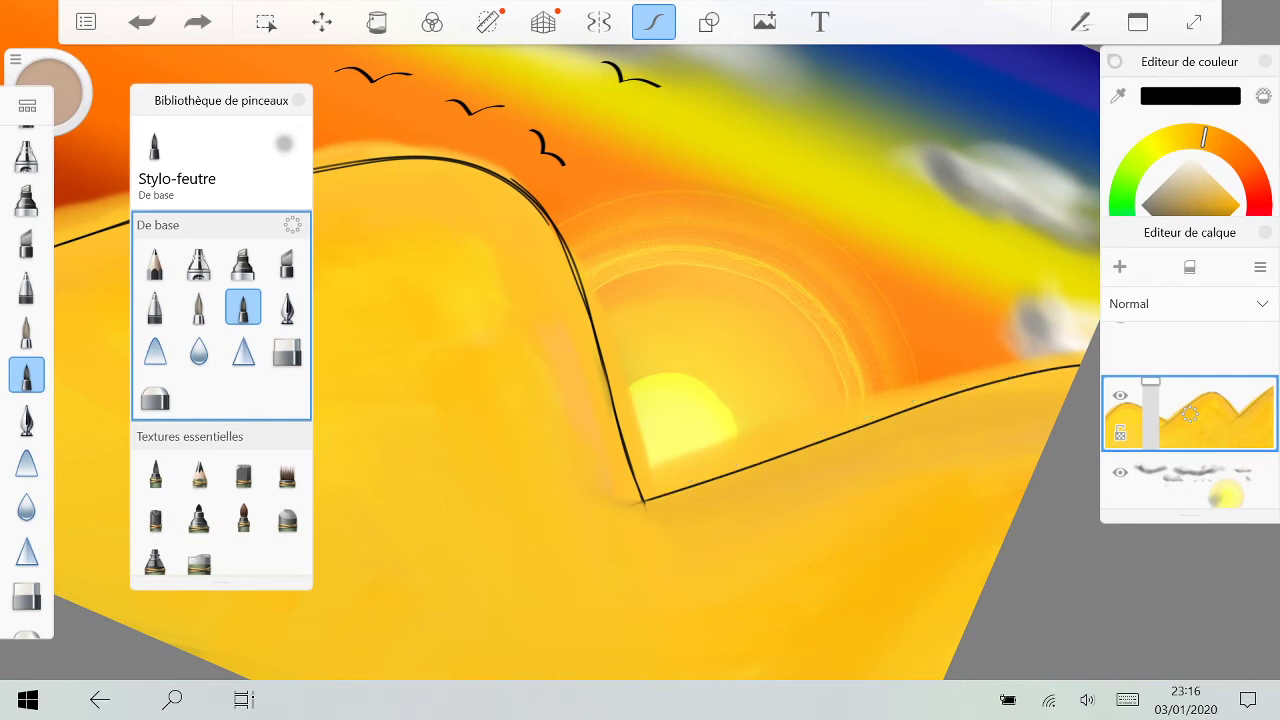
left_click_drag(574, 523, 1082, 360)
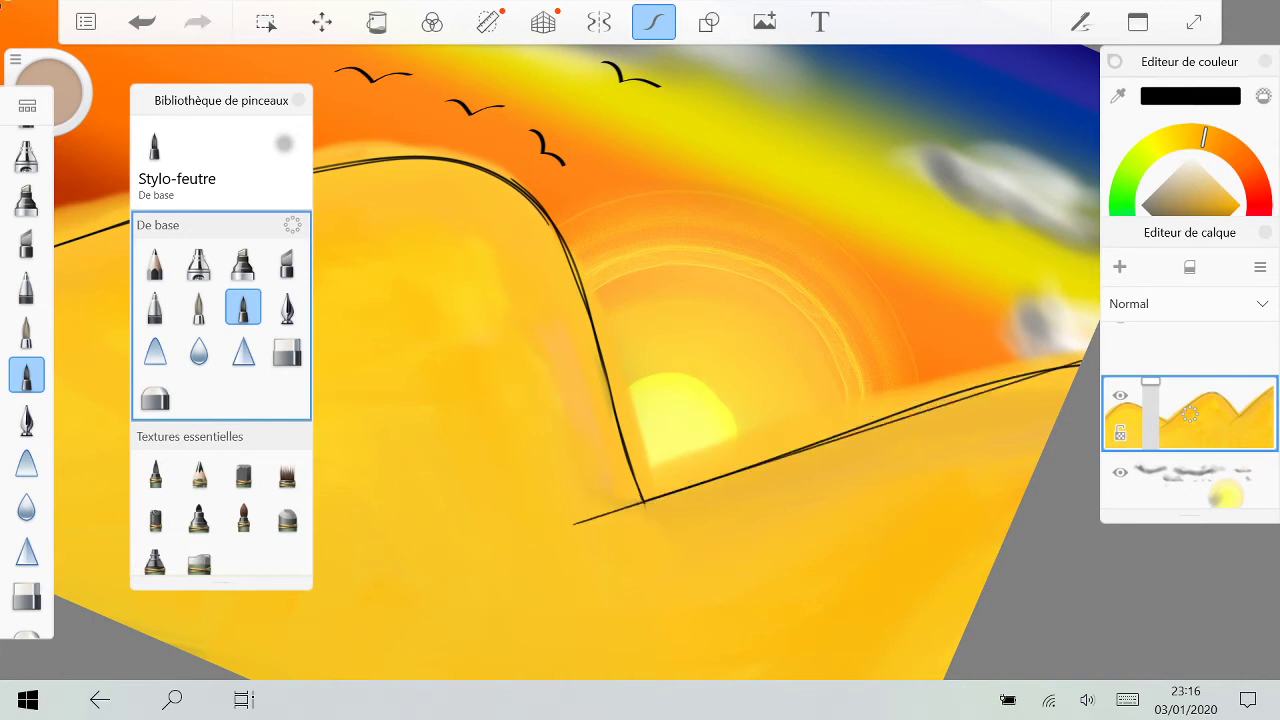
key("ctrl+z")
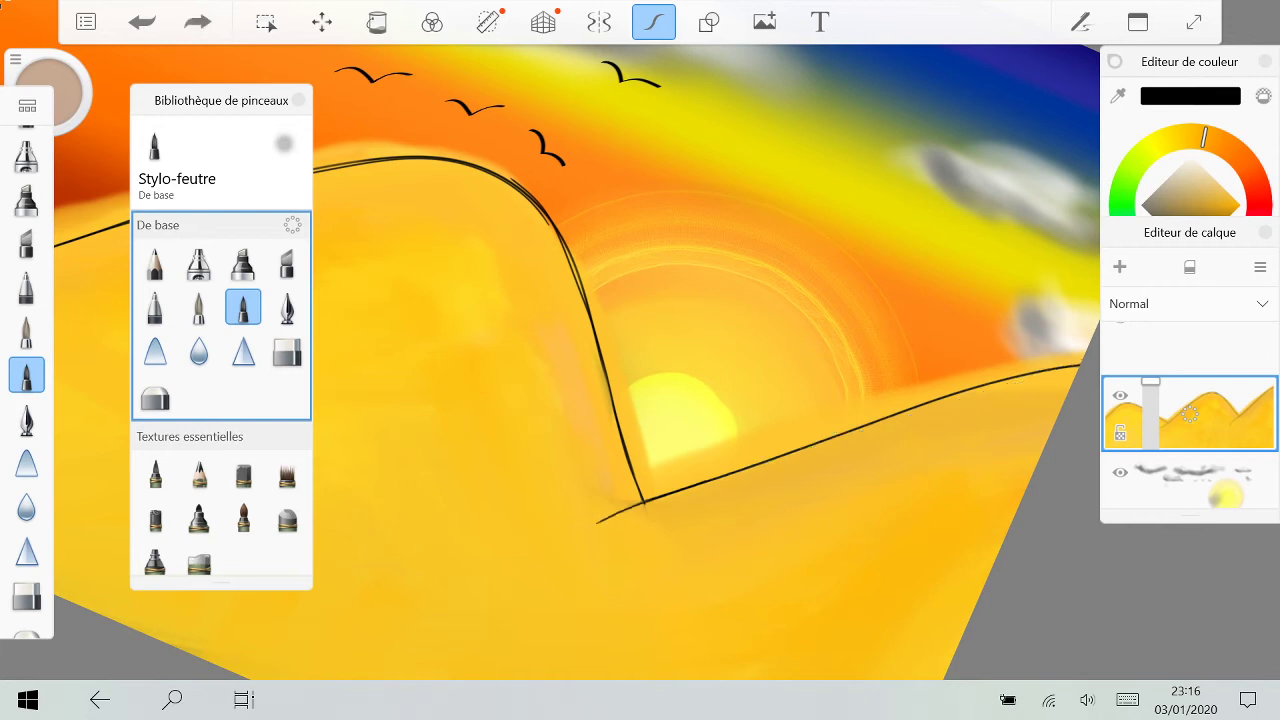
Step: Thicken the black outline along the right dune's slope beside the sun, starting slightly past the valley point
left_click_drag(704, 481, 1080, 366)
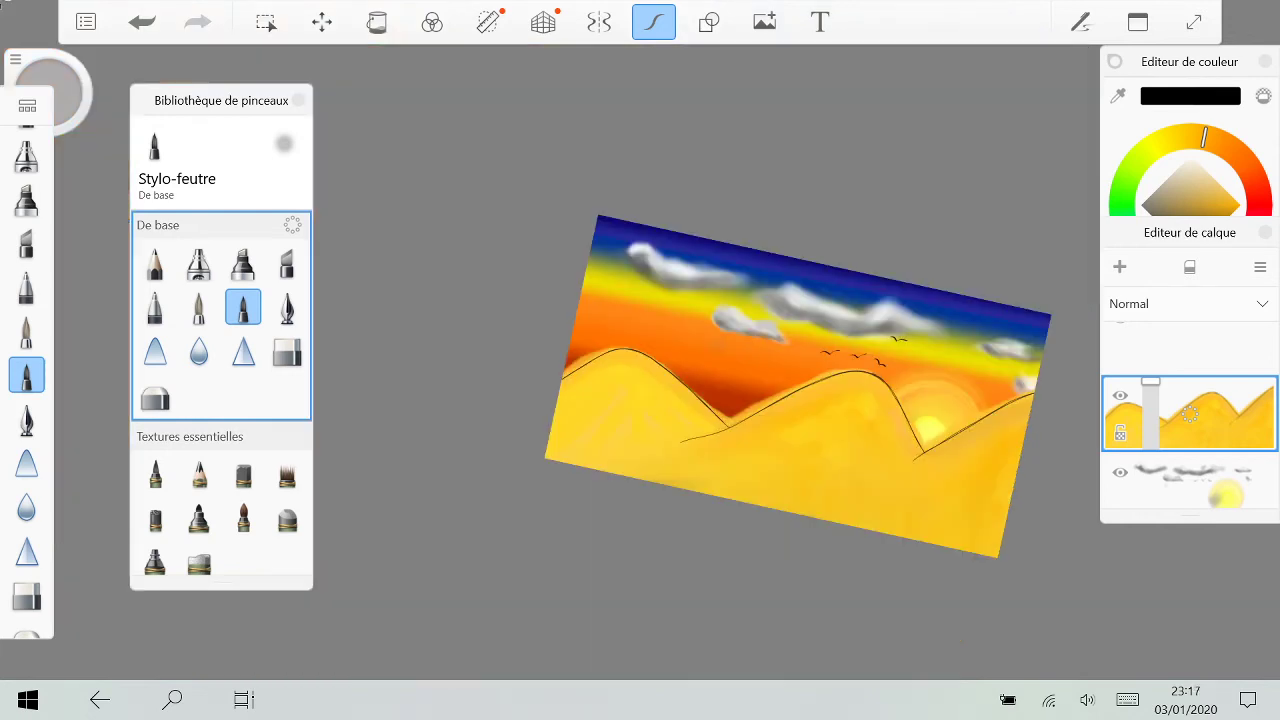
scroll(798, 386, "up", 5)
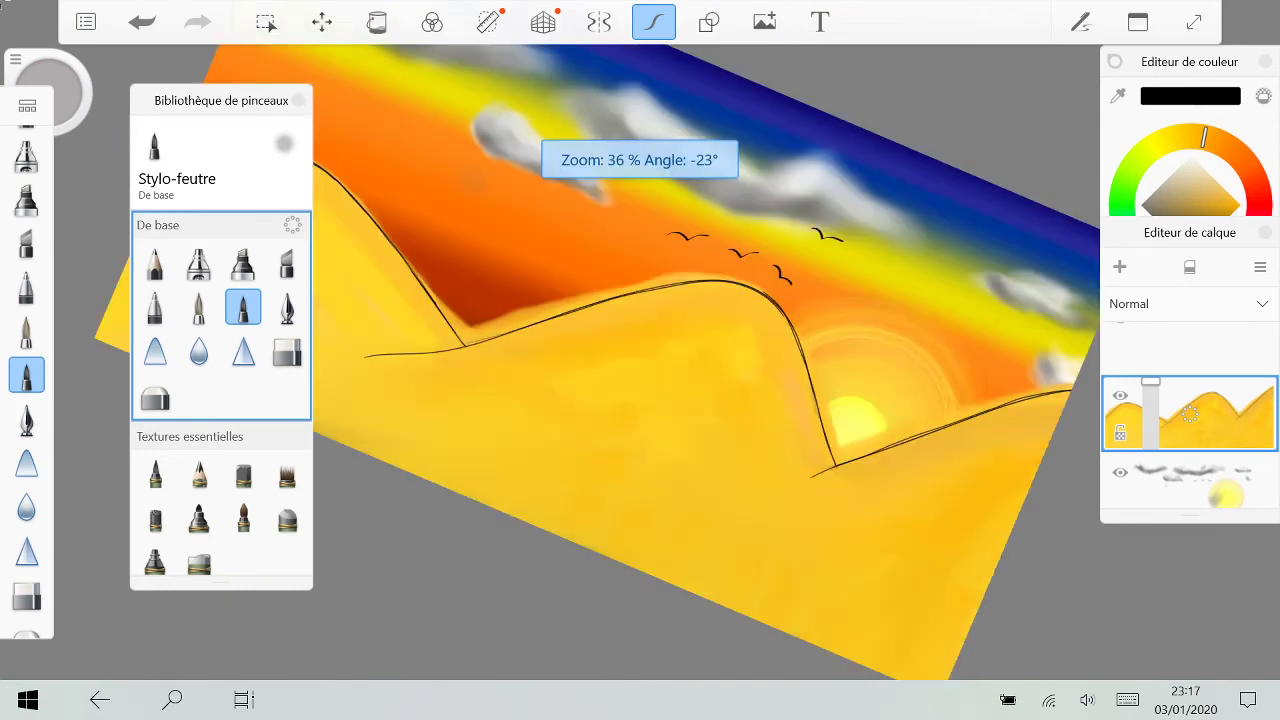
key("ctrl+0")
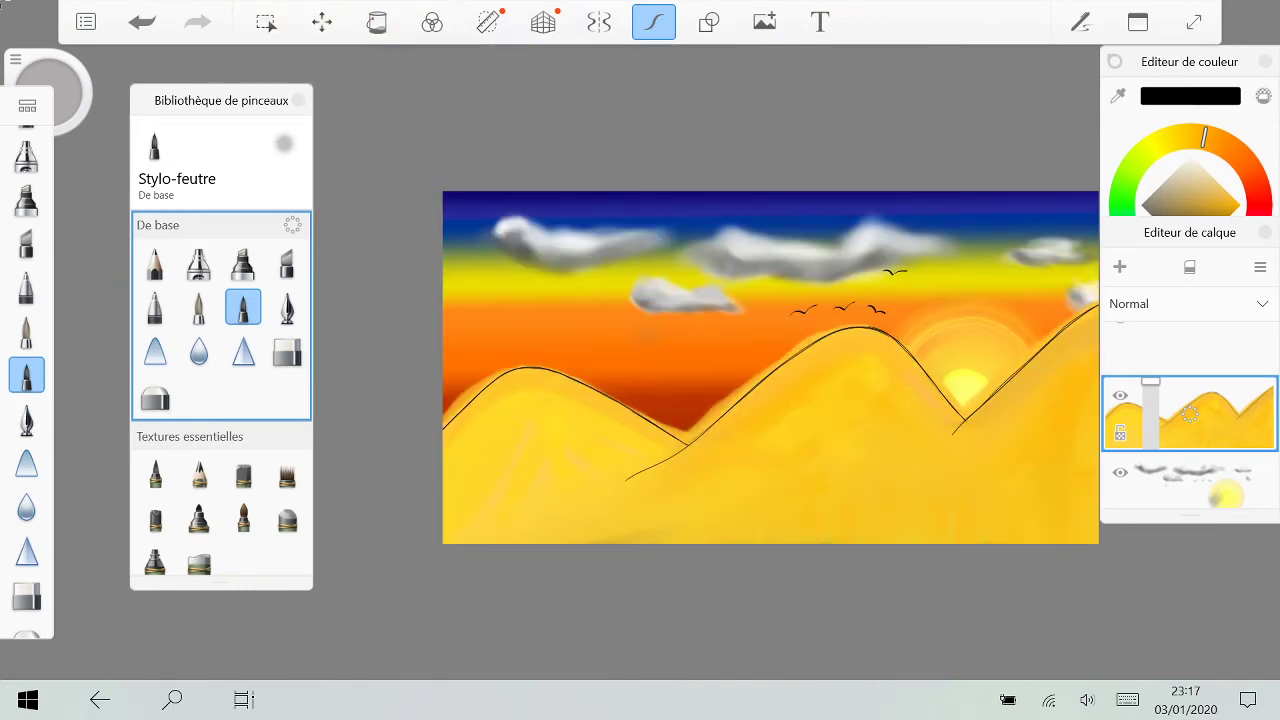
scroll(965, 410, "up", 6)
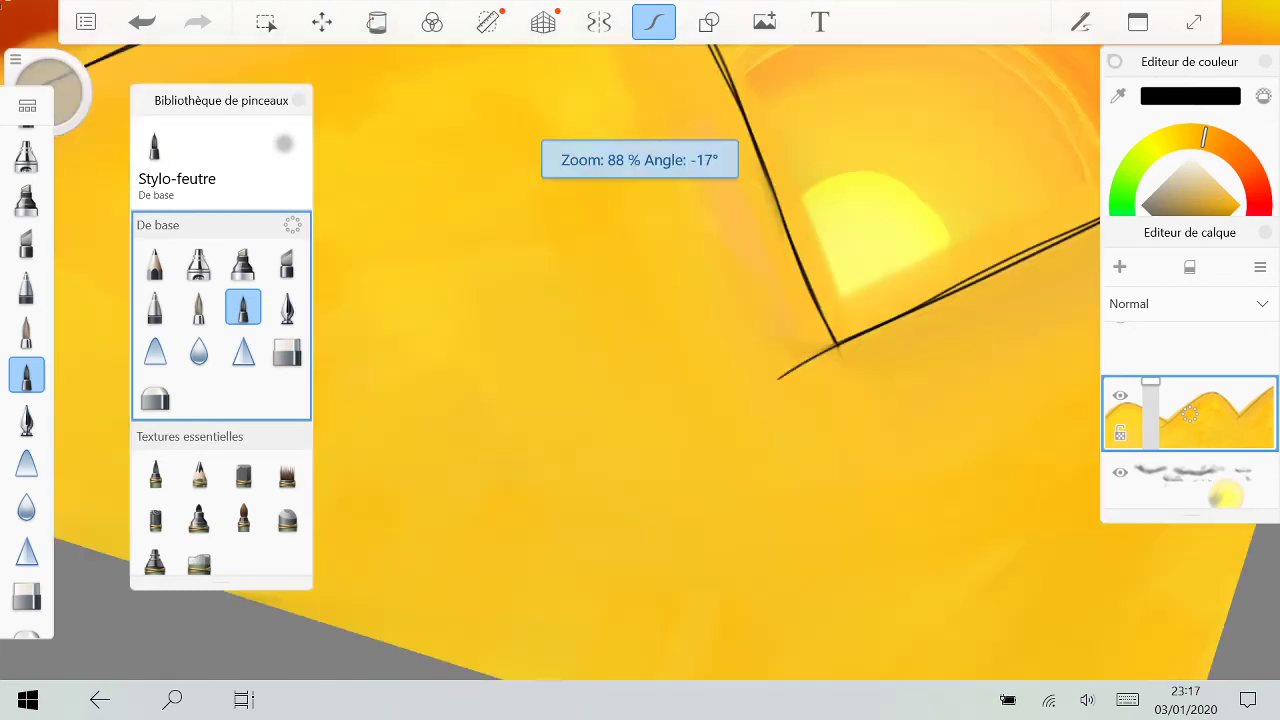
Step: Extend the right dune's black outline from the valley beside the sun down into the sand, undoing the first stray stroke
scroll(640, 360, "down", 5)
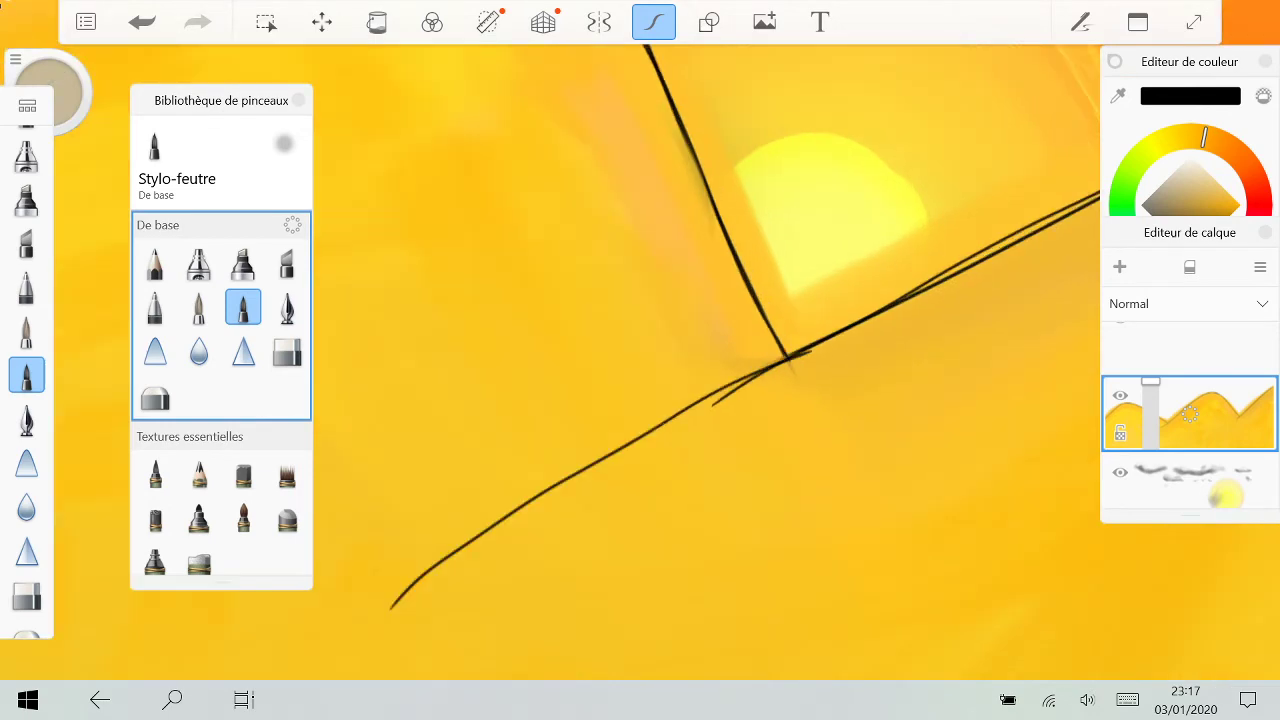
key("ctrl+z")
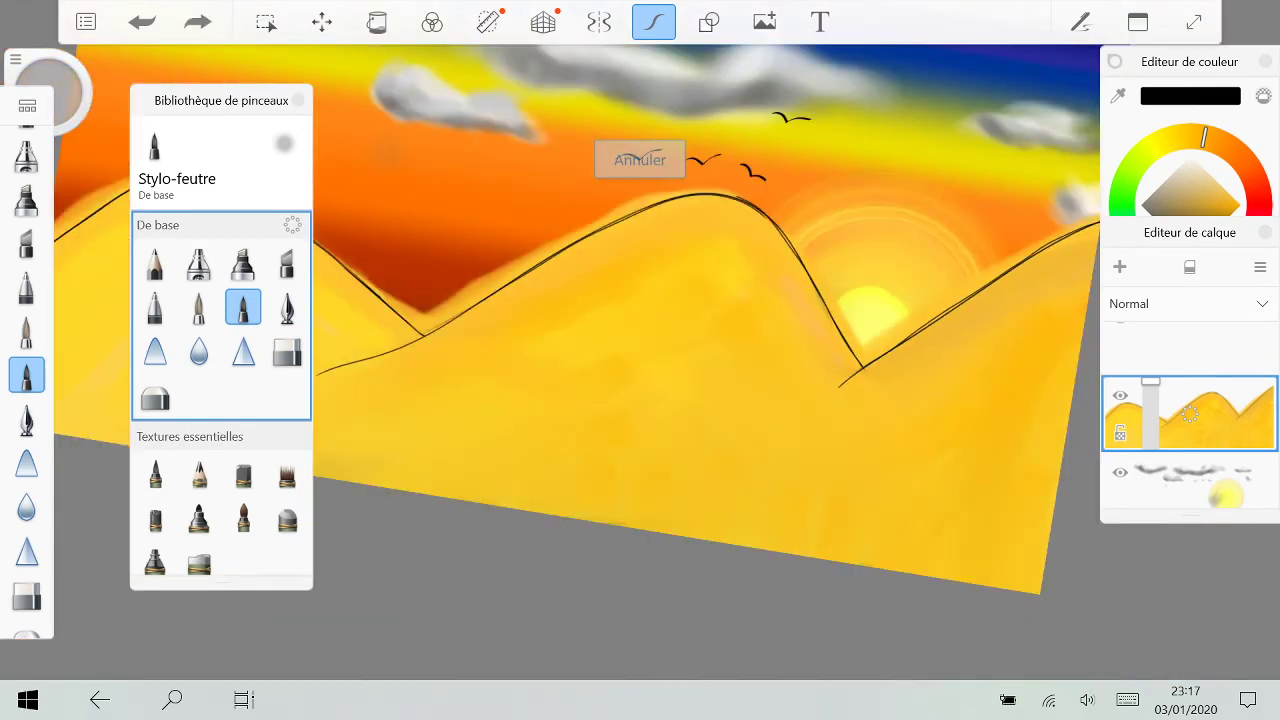
scroll(875, 358, "up", 5)
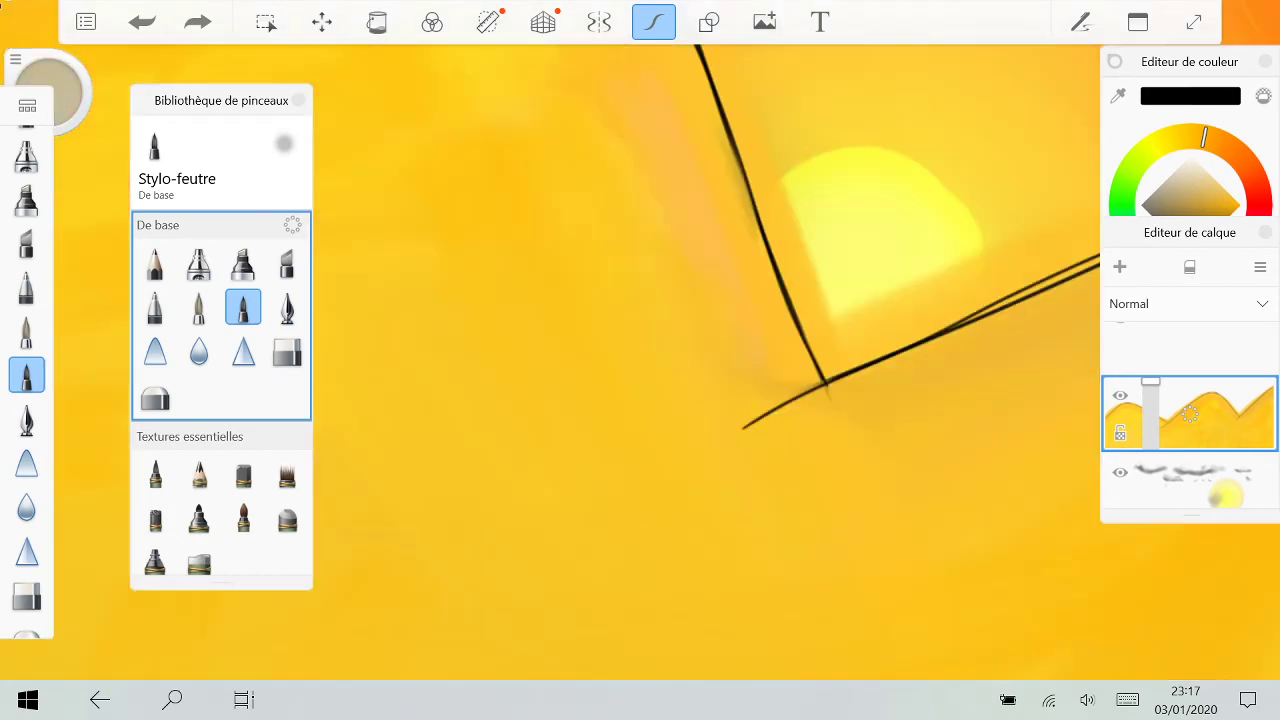
left_click_drag(743, 428, 432, 676)
scroll(826, 383, "down", 5)
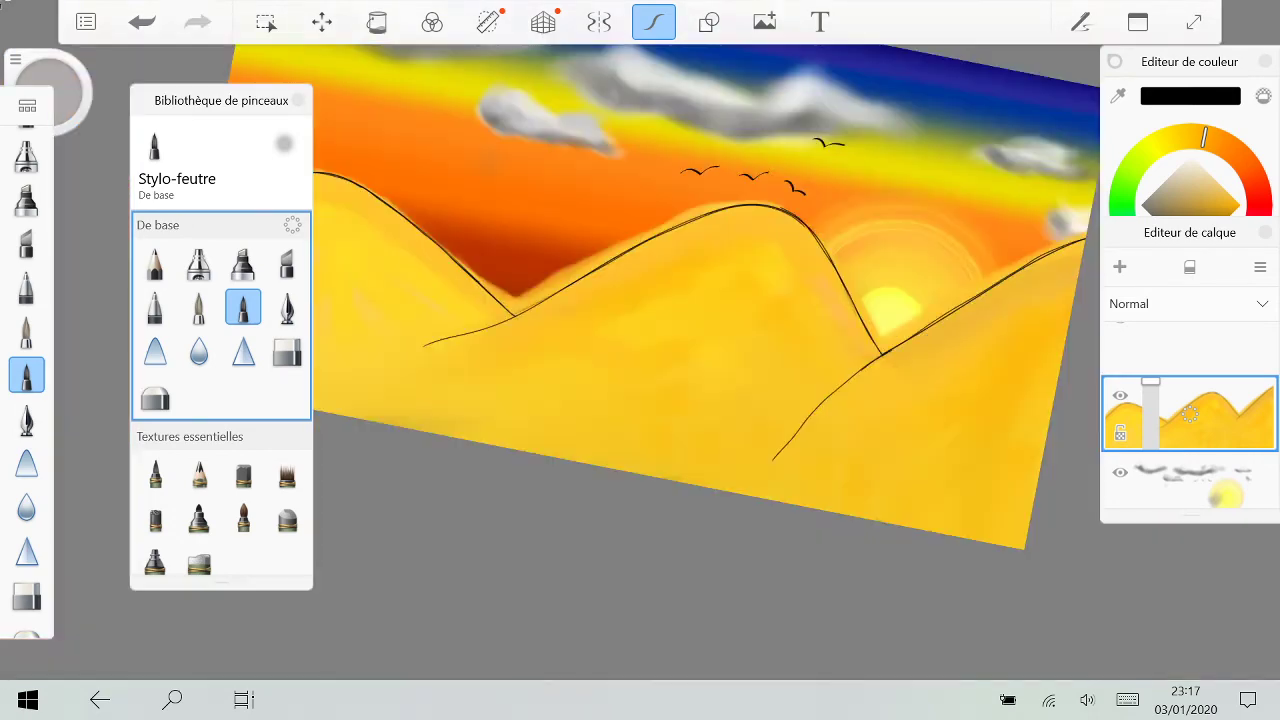
scroll(700, 340, "down", 2)
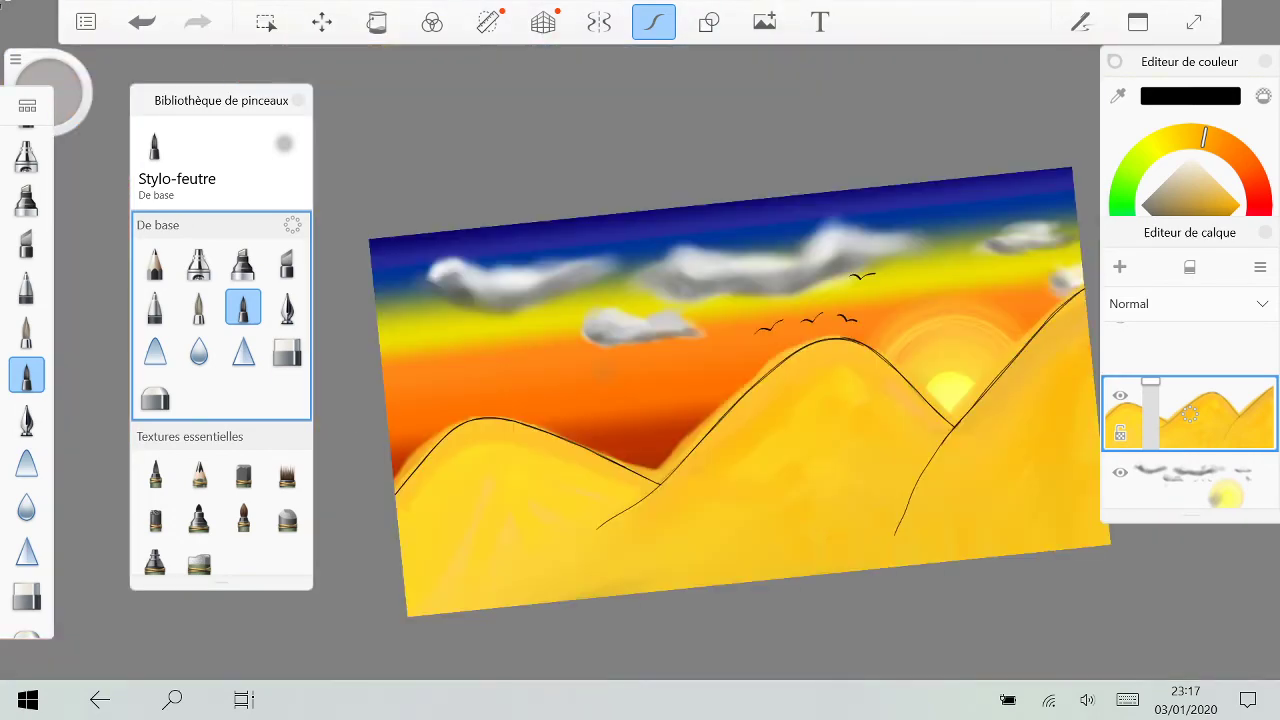
Step: Choose the Aquarelle brush from the essential textures and the Copic colour Y18 Lightning Yellow
scroll(221, 400, "down", 3)
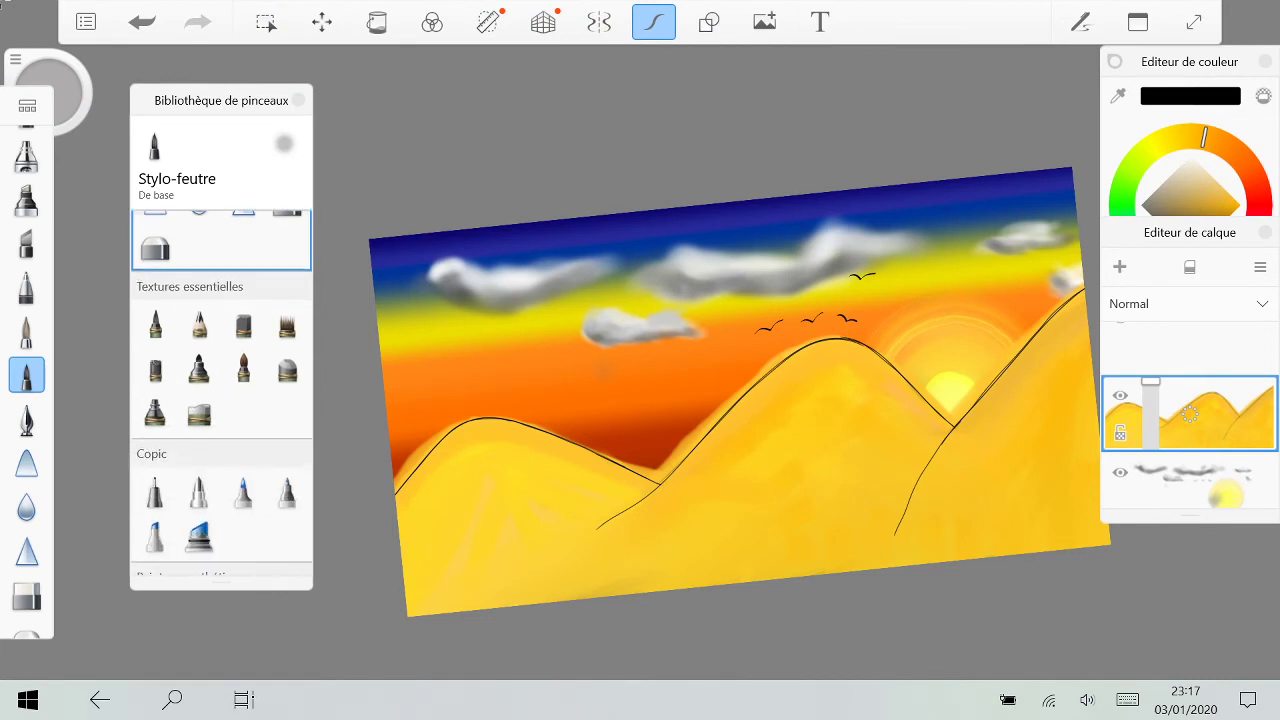
left_click(243, 368)
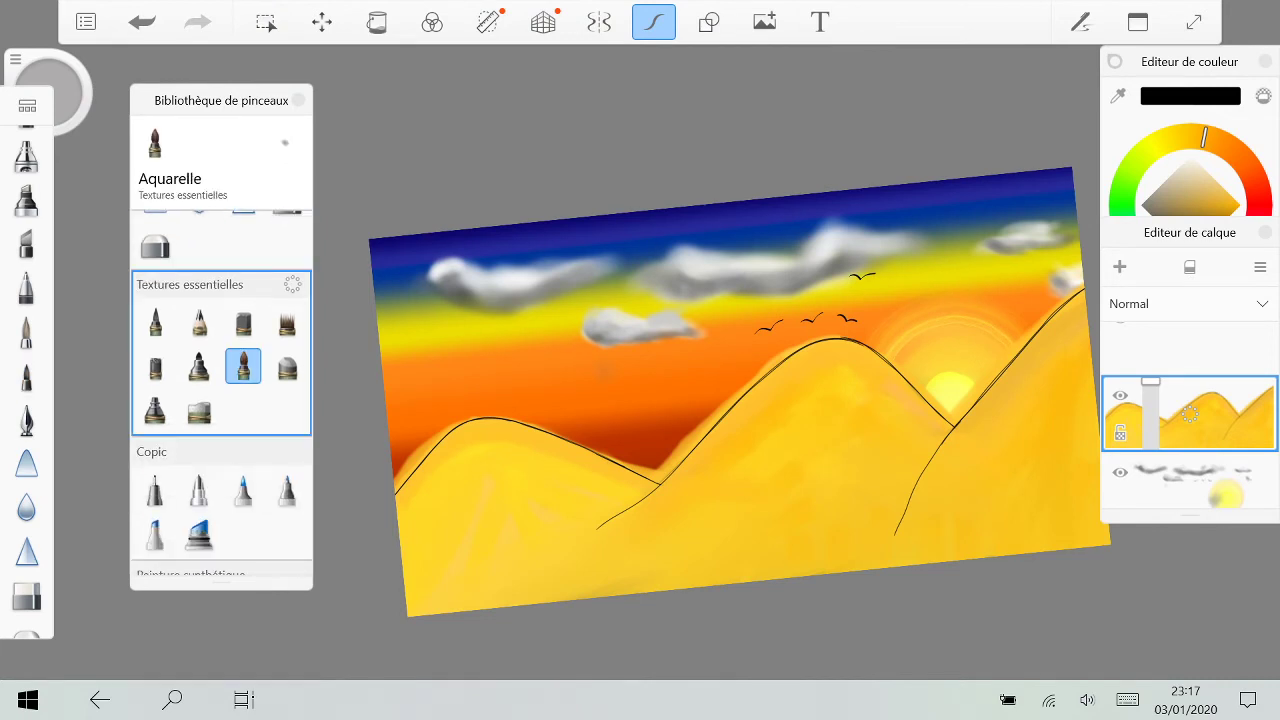
left_click(1138, 22)
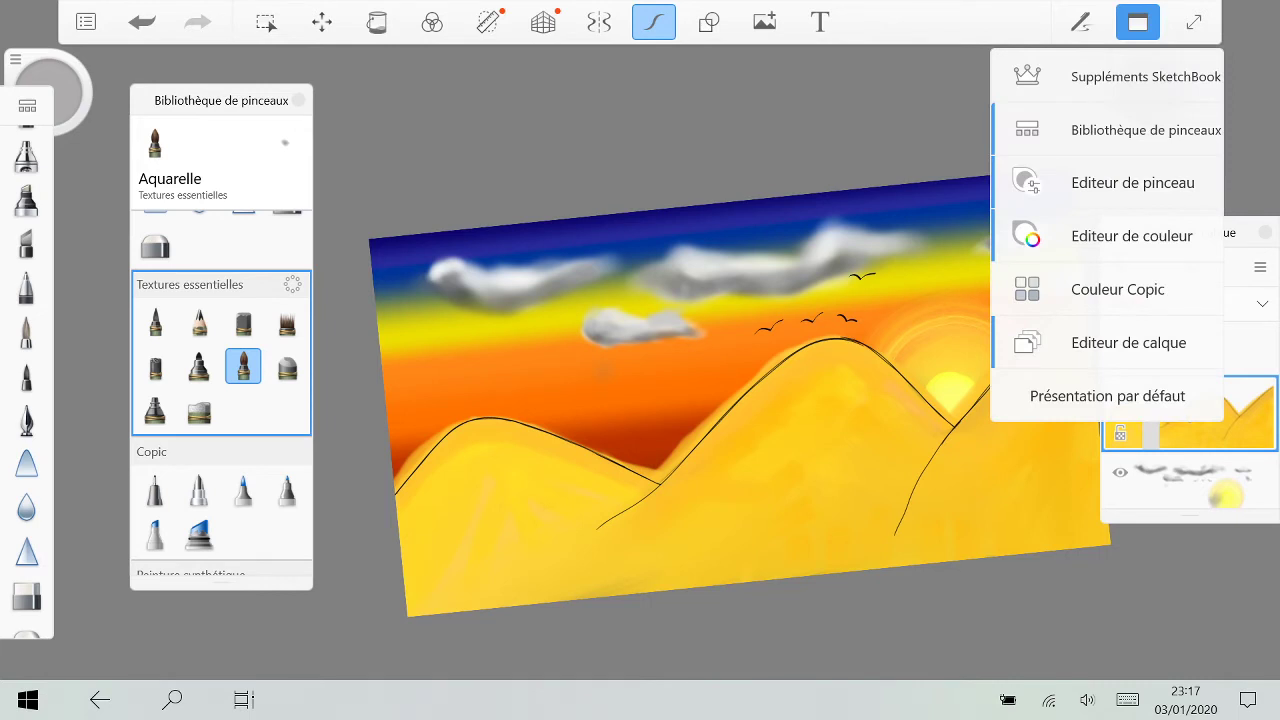
left_click(1117, 289)
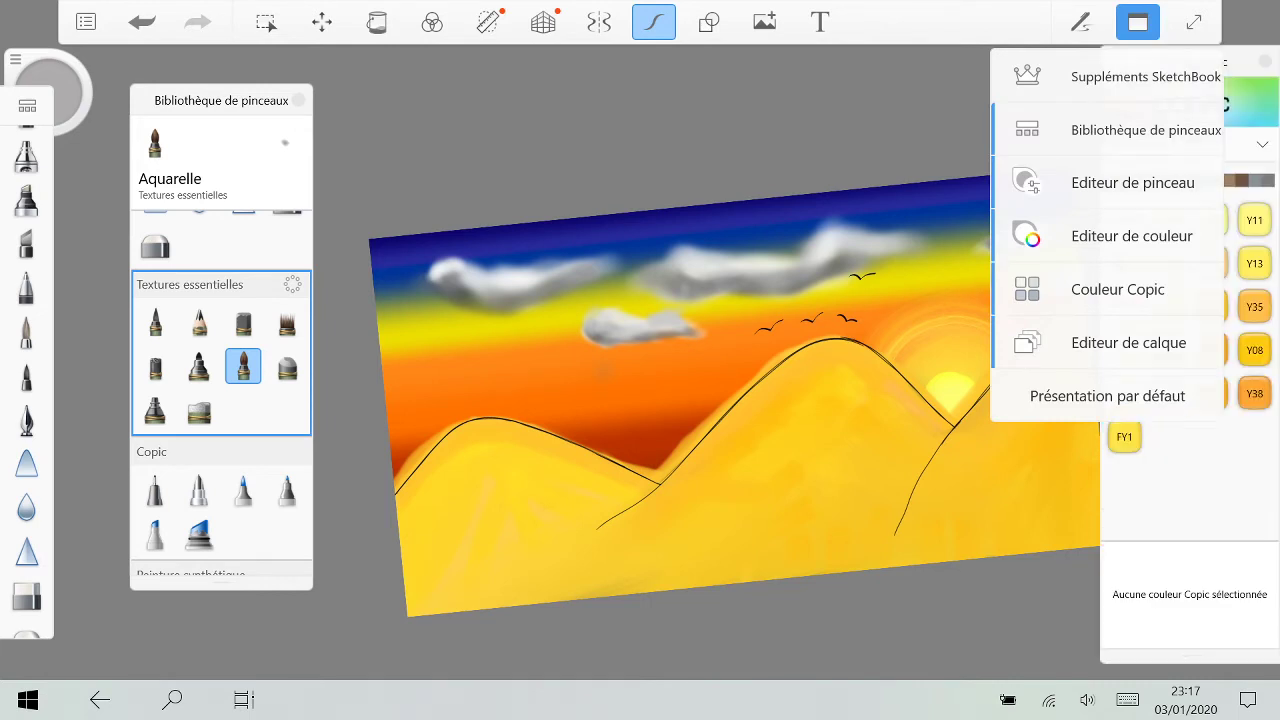
left_click(1124, 393)
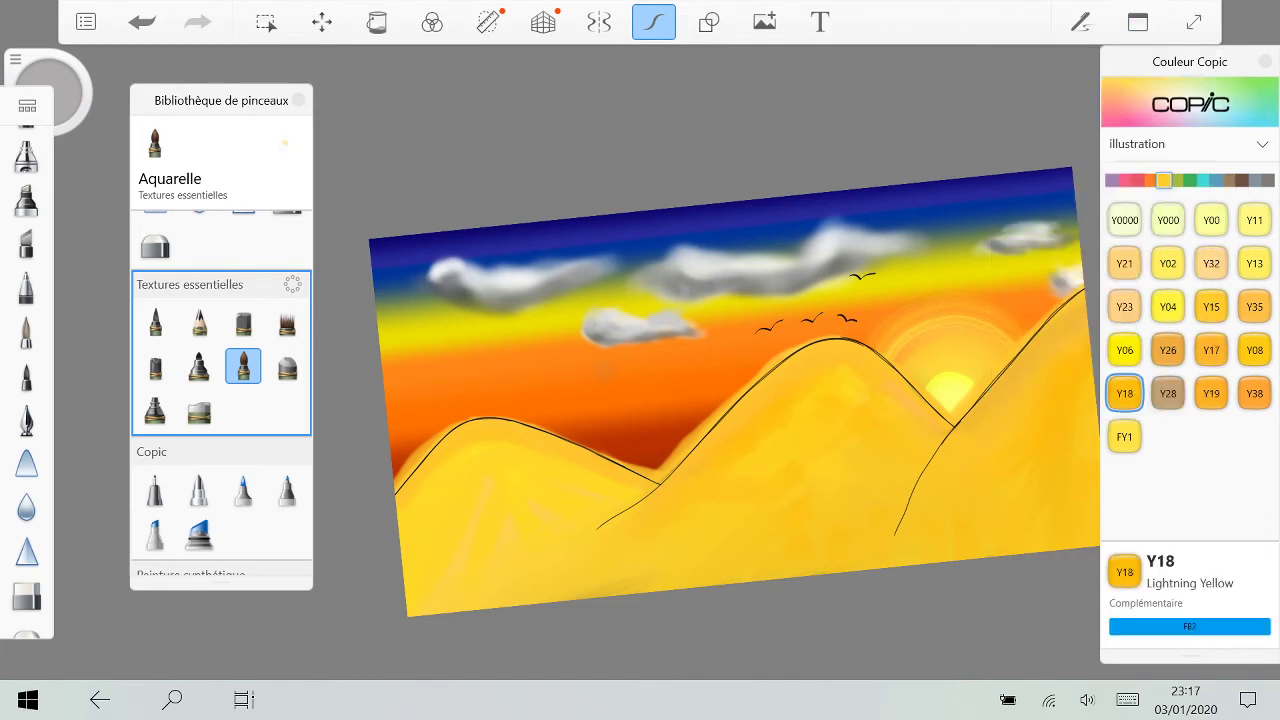
Step: Try shading the middle dune in Y18 with the watercolour brush, undoing it along with the long outline extension below the valley
key("ctrl+z")
left_click_drag(838, 365, 724, 536)
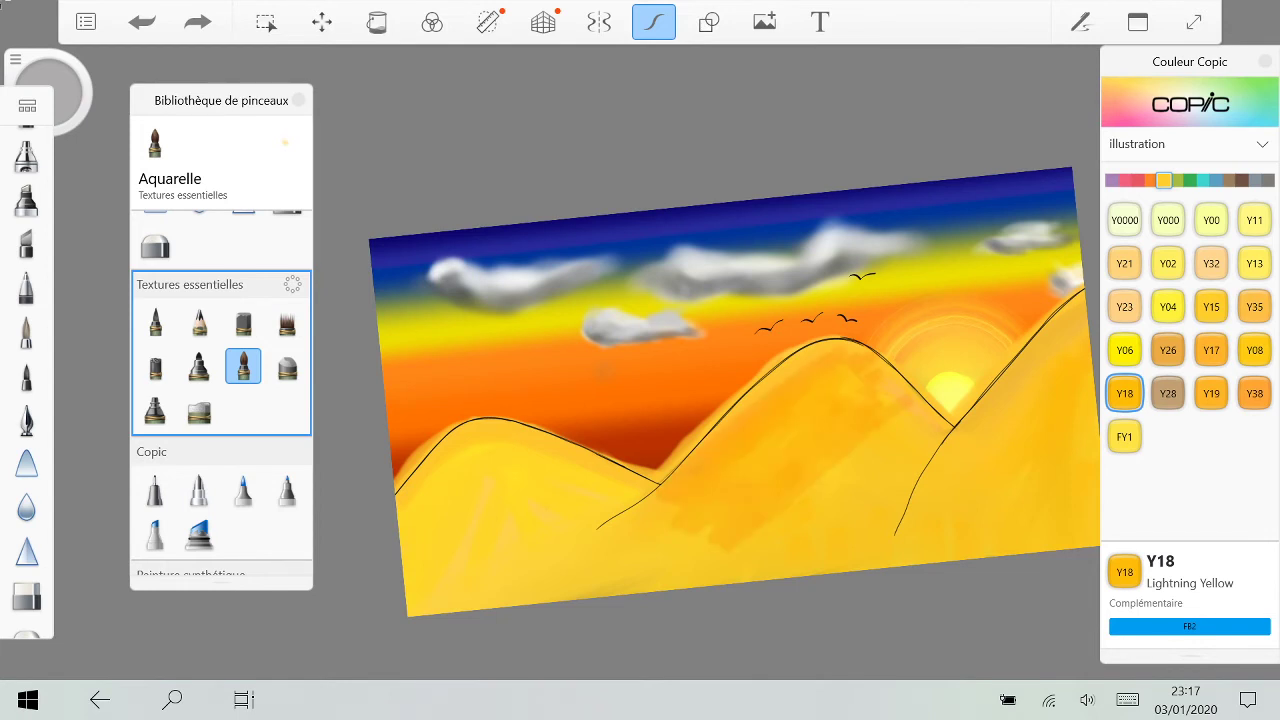
key("ctrl+z")
key("ctrl+z")
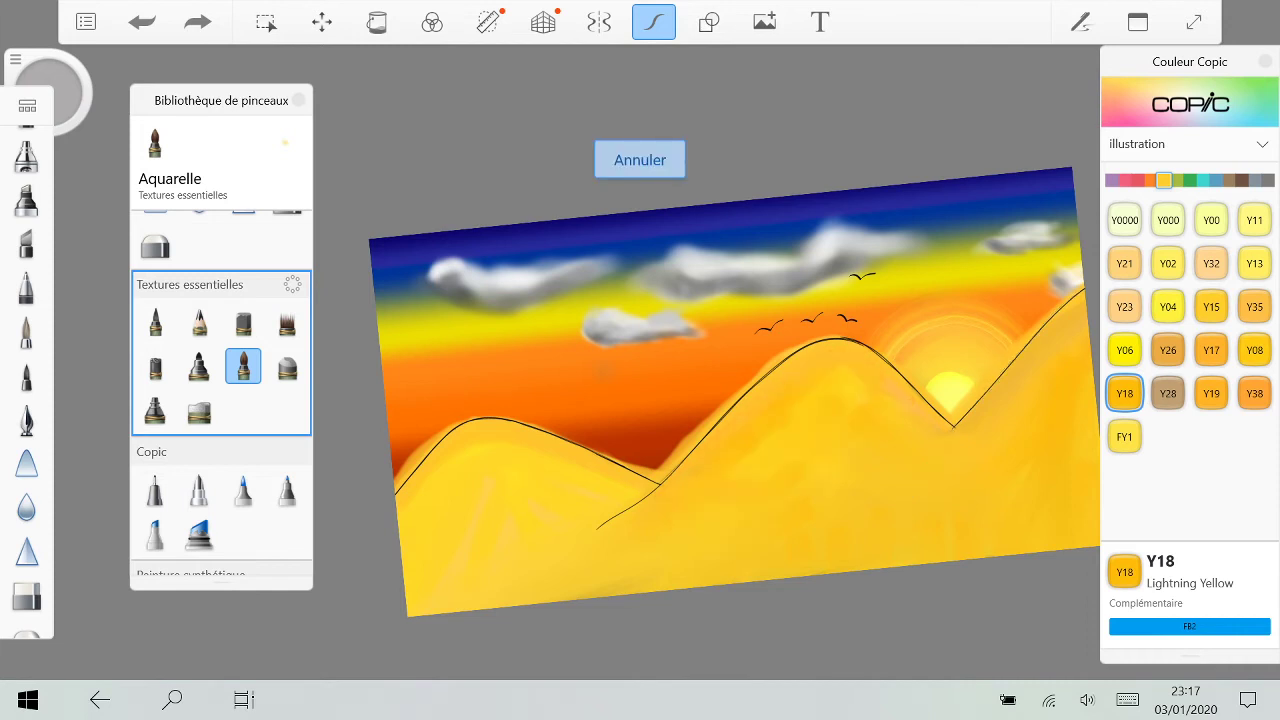
left_click_drag(1082, 292, 942, 444)
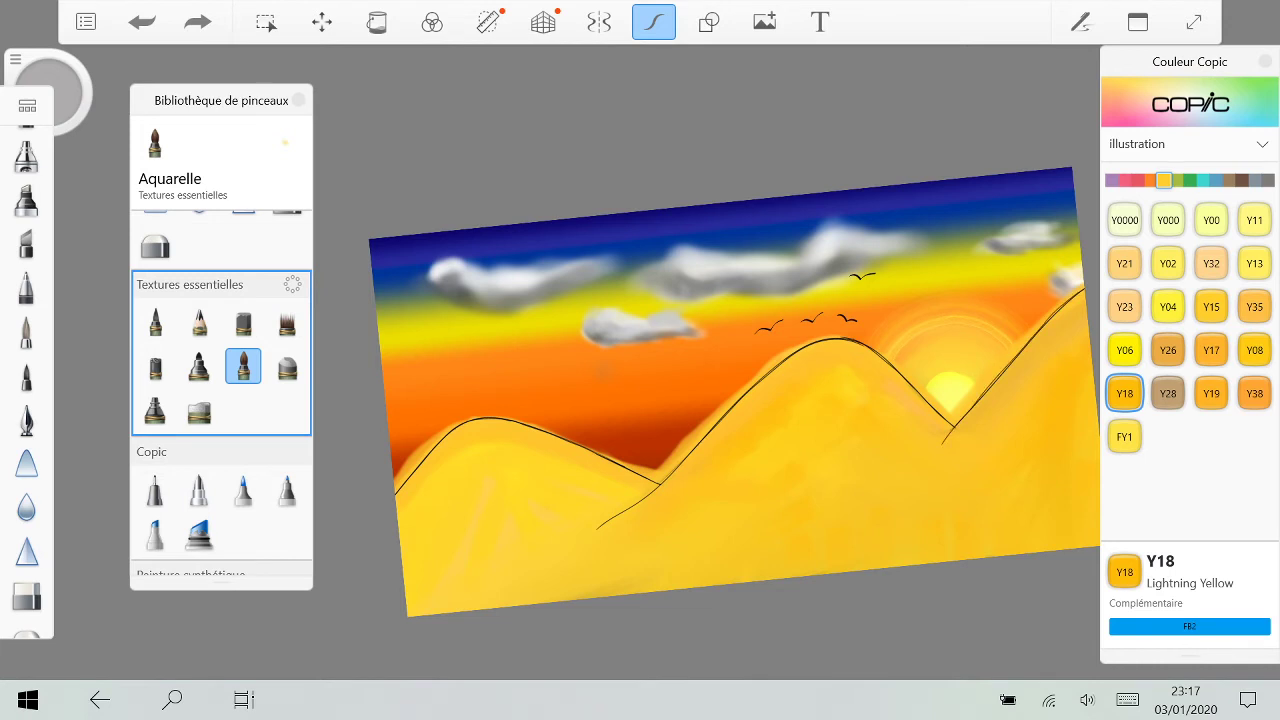
Step: Close the Copic palette and darken the golden yellow paint colour to a golden brown
left_click(1265, 61)
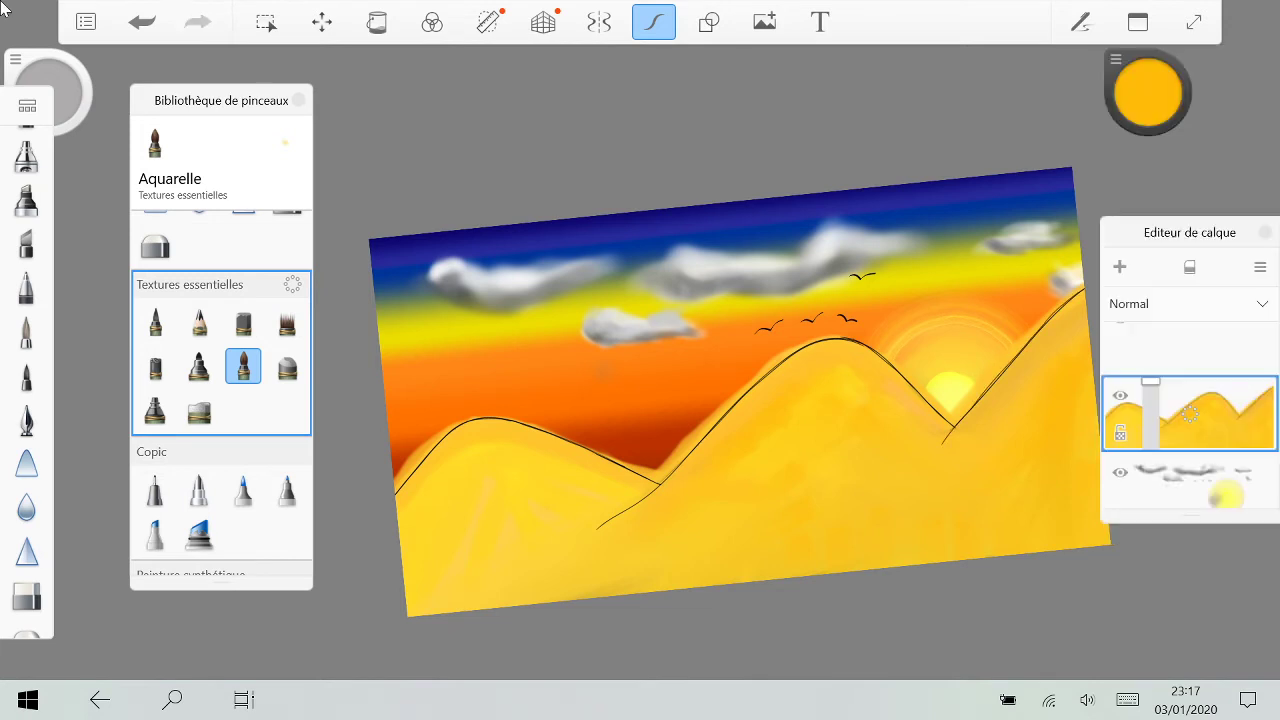
left_click(1148, 91)
left_click(820, 450)
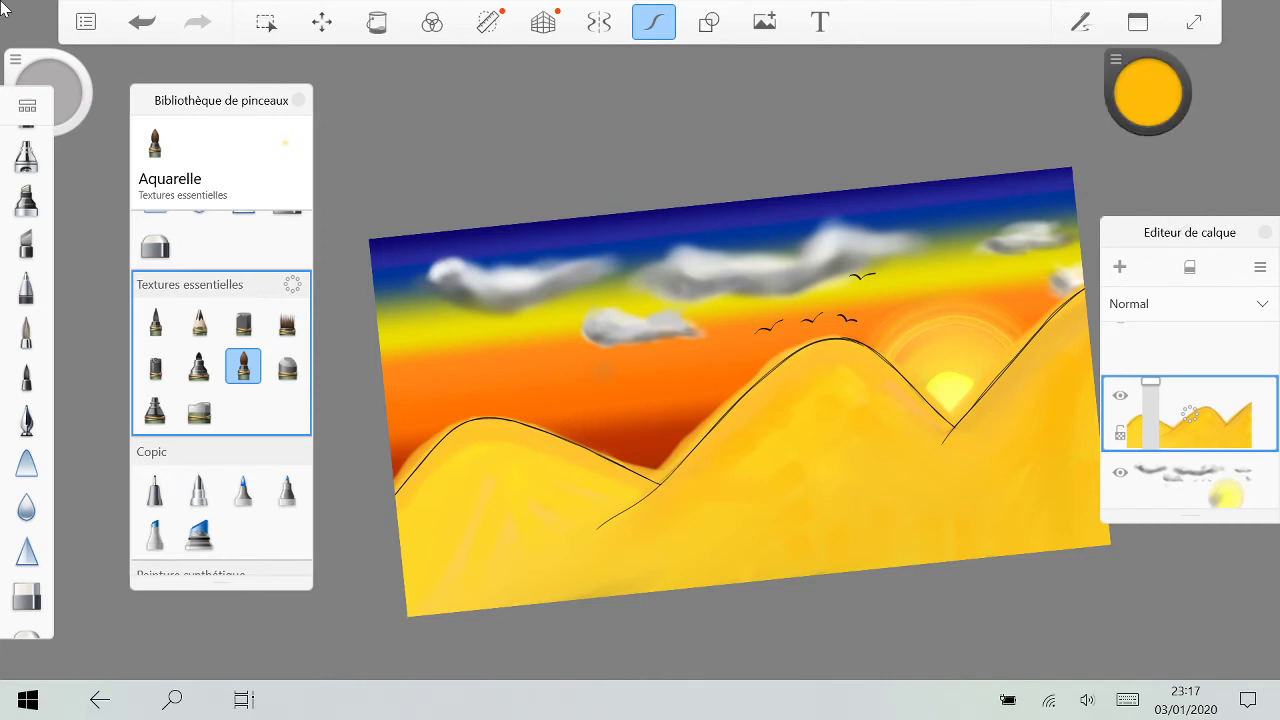
left_click(1148, 92)
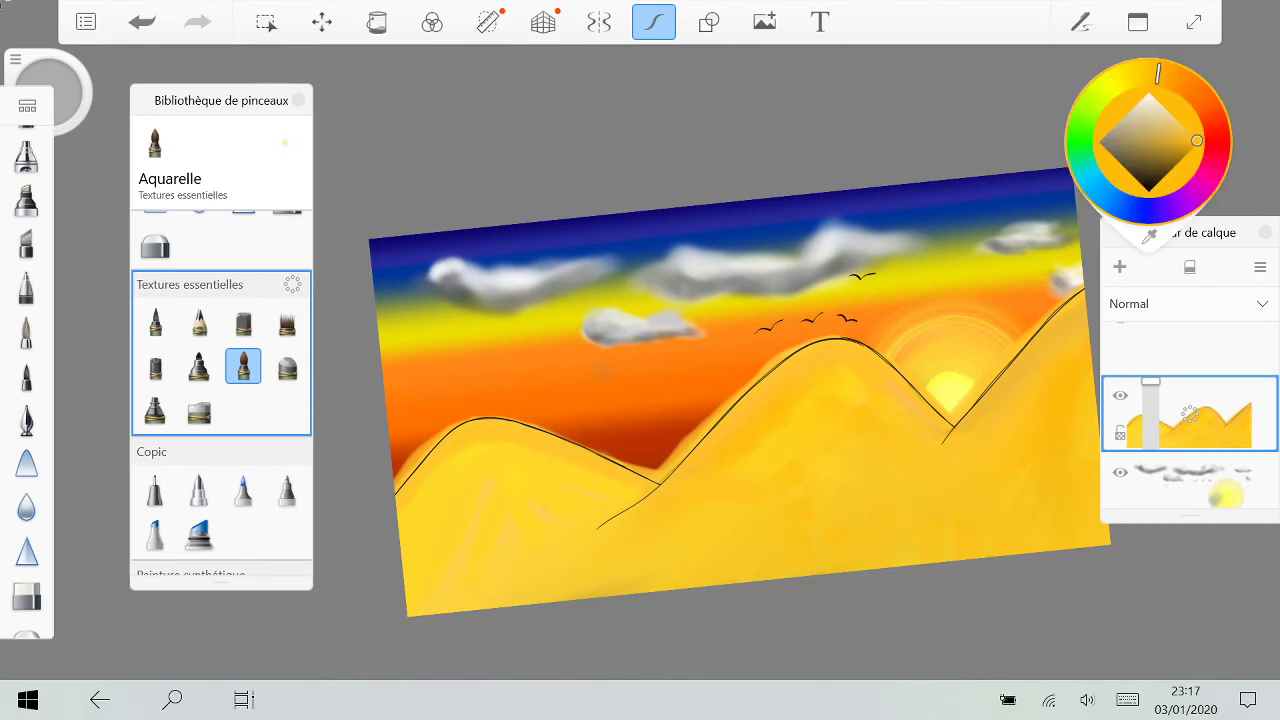
left_click_drag(1197, 140, 1178, 162)
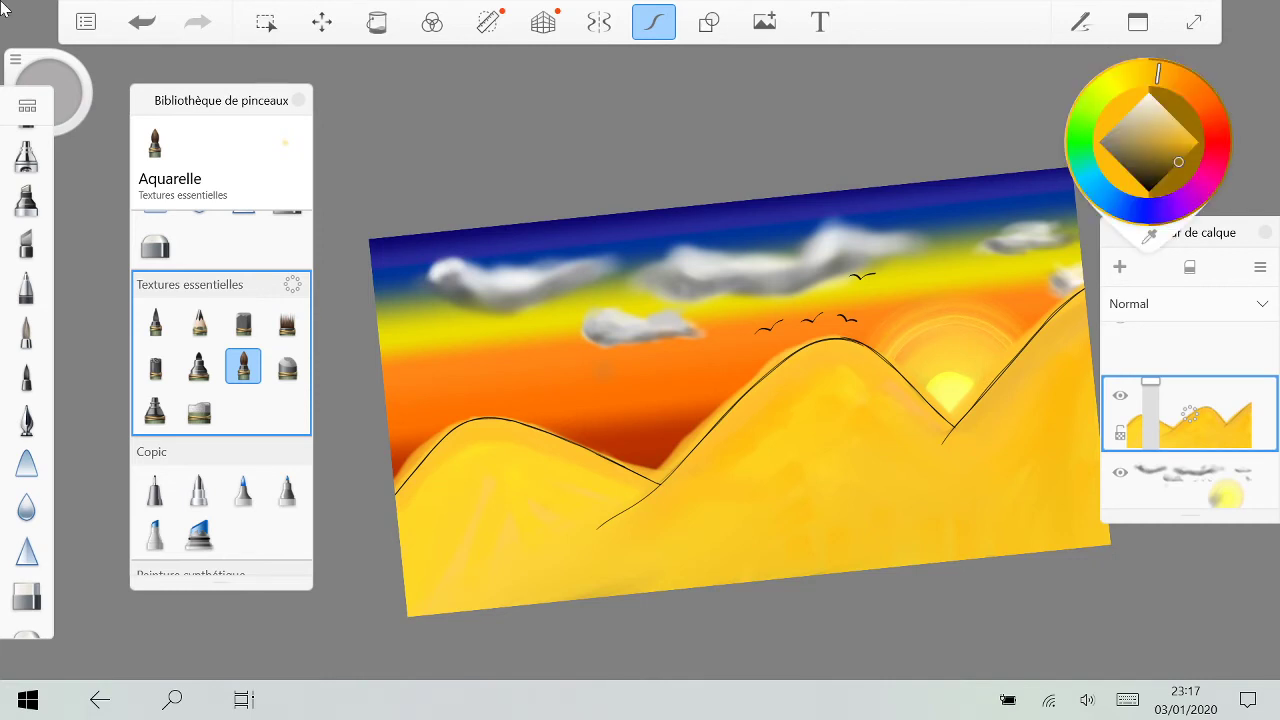
Step: Test brown watercolour shading down the right dune's slope, undo it, and fine-tune the golden brown colour
left_click_drag(1068, 312, 885, 528)
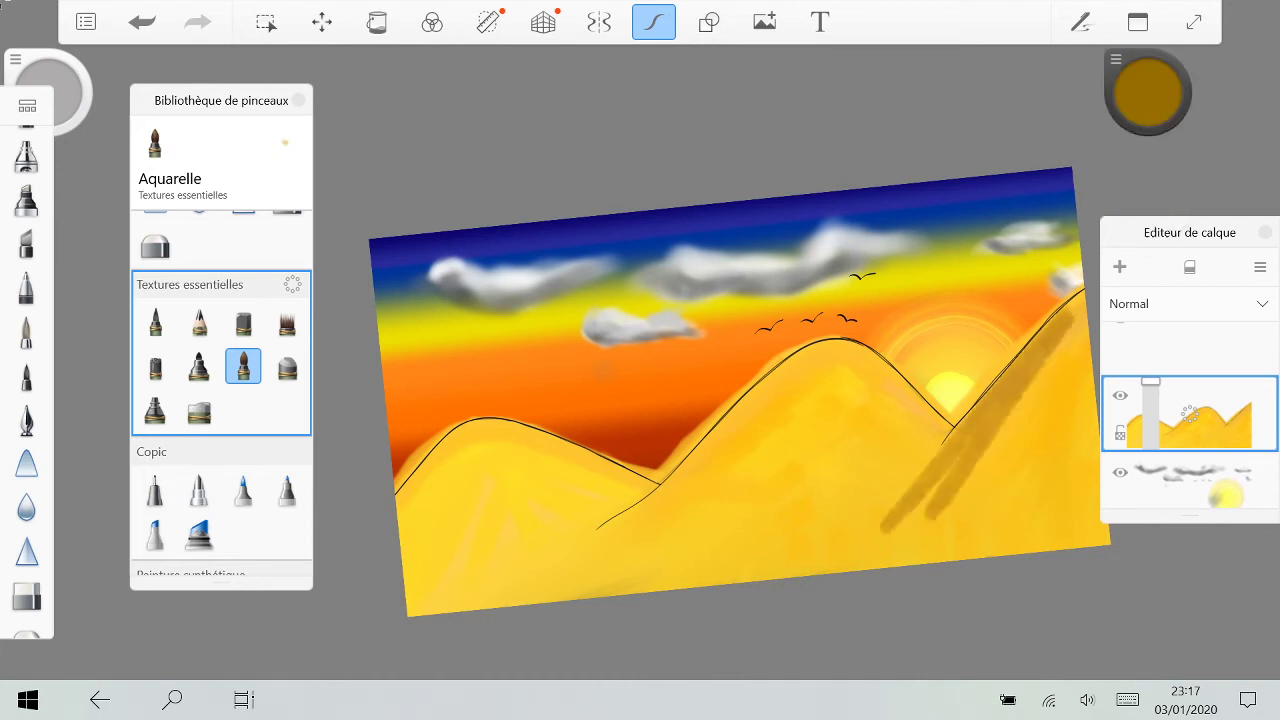
key("ctrl+z")
left_click(1148, 93)
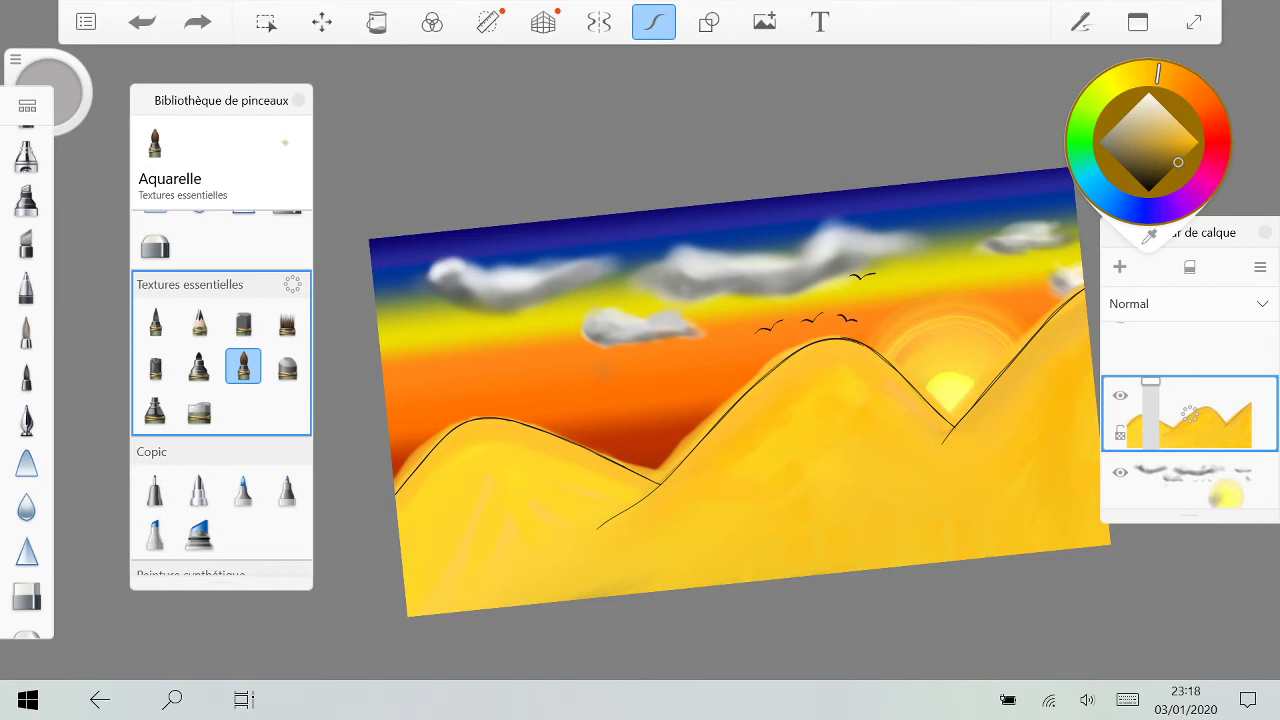
mouse_move(1178, 162)
left_mouse_down()
mouse_move(1168, 172)
mouse_move(1180, 160)
left_mouse_up()
scroll(885, 348, "down", 3)
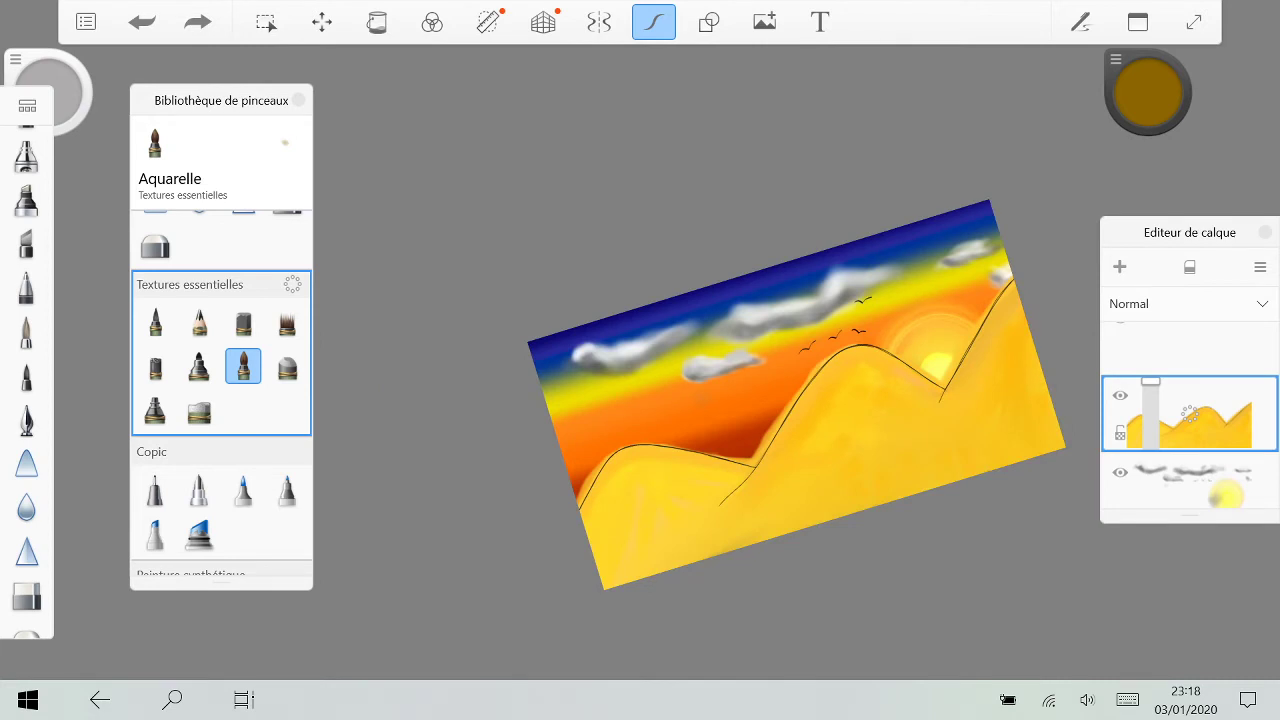
Step: Test brown strokes with the Marqueur à sec brush on the left and middle dunes, undoing each attempt
left_click(199, 366)
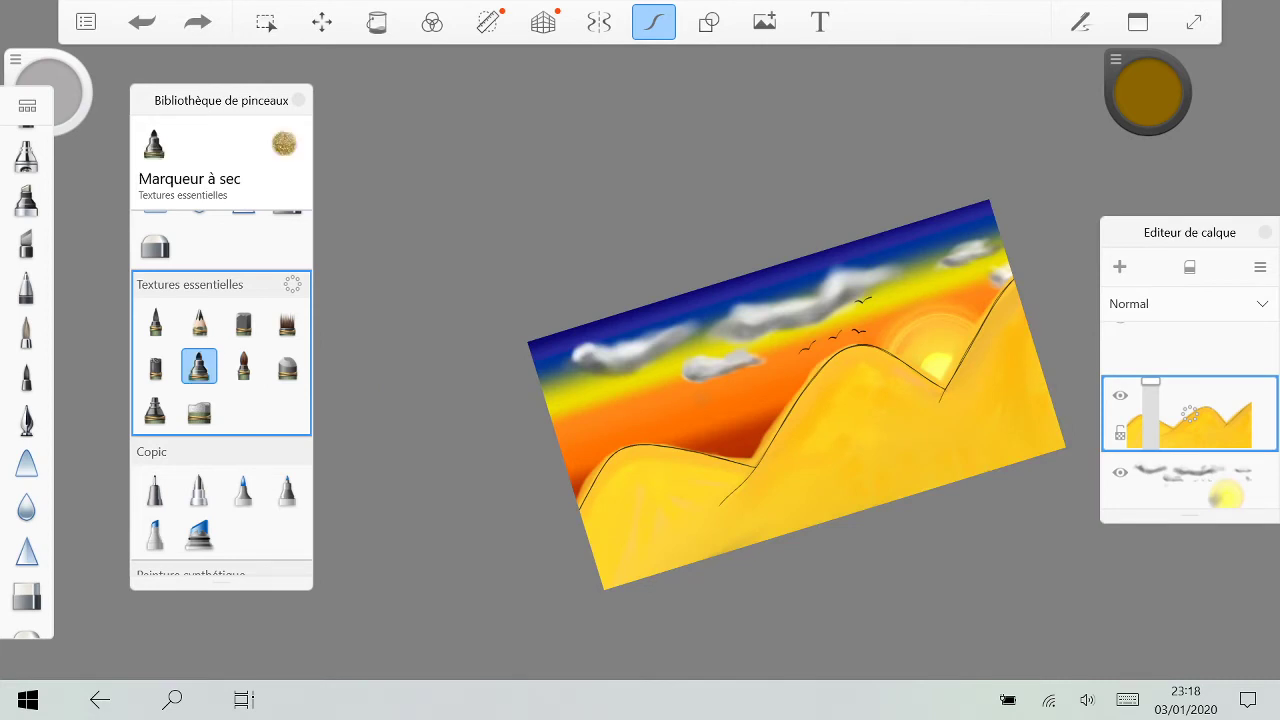
left_click_drag(622, 522, 748, 476)
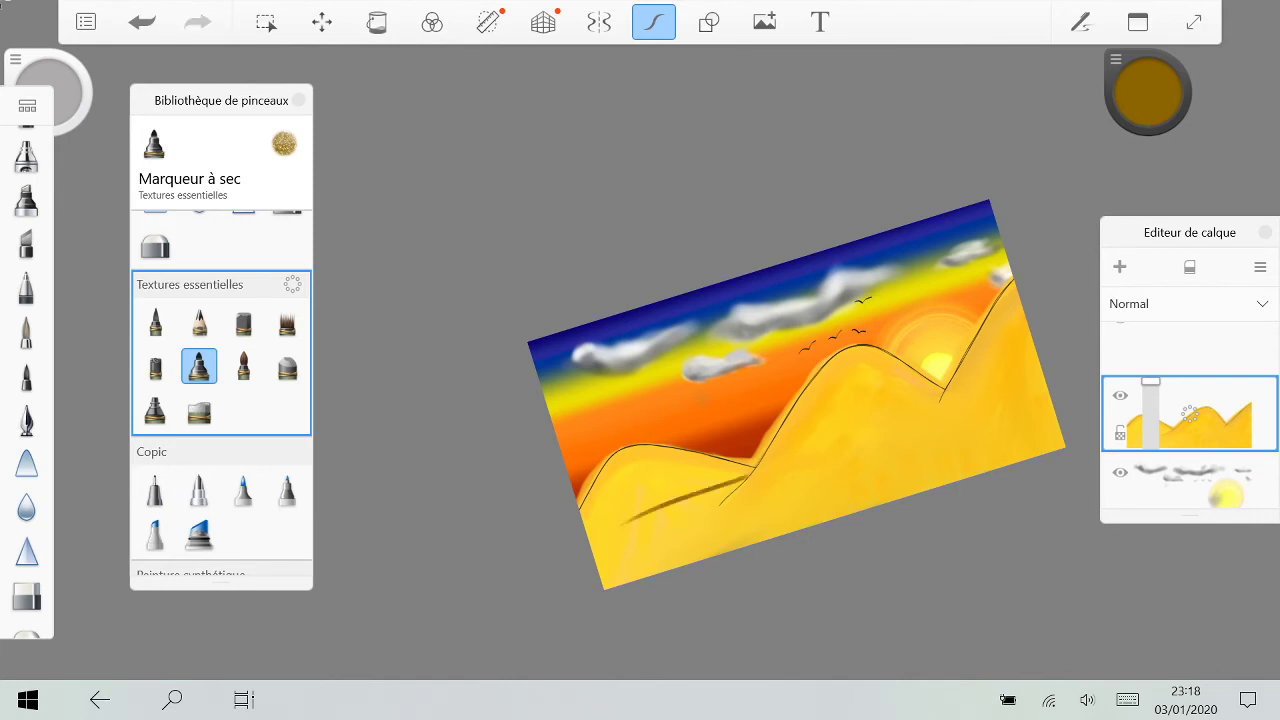
left_click(142, 22)
scroll(918, 421, "up", 5)
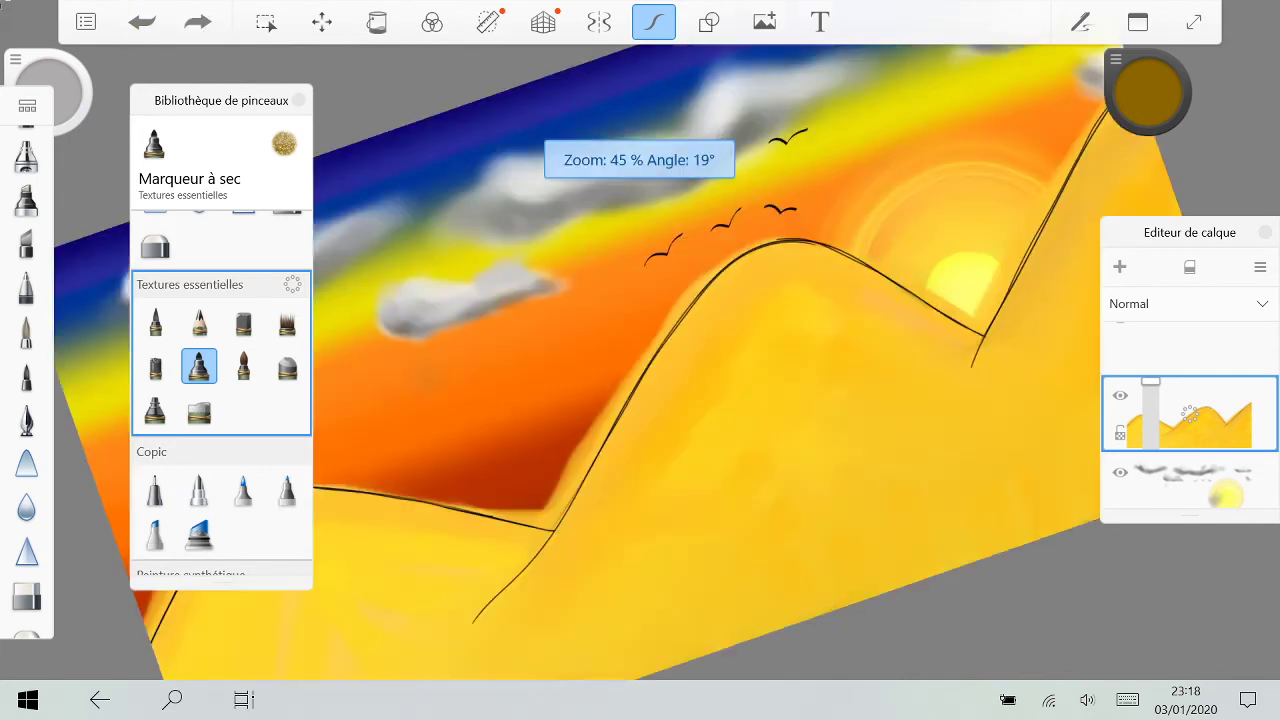
left_click_drag(565, 572, 724, 330)
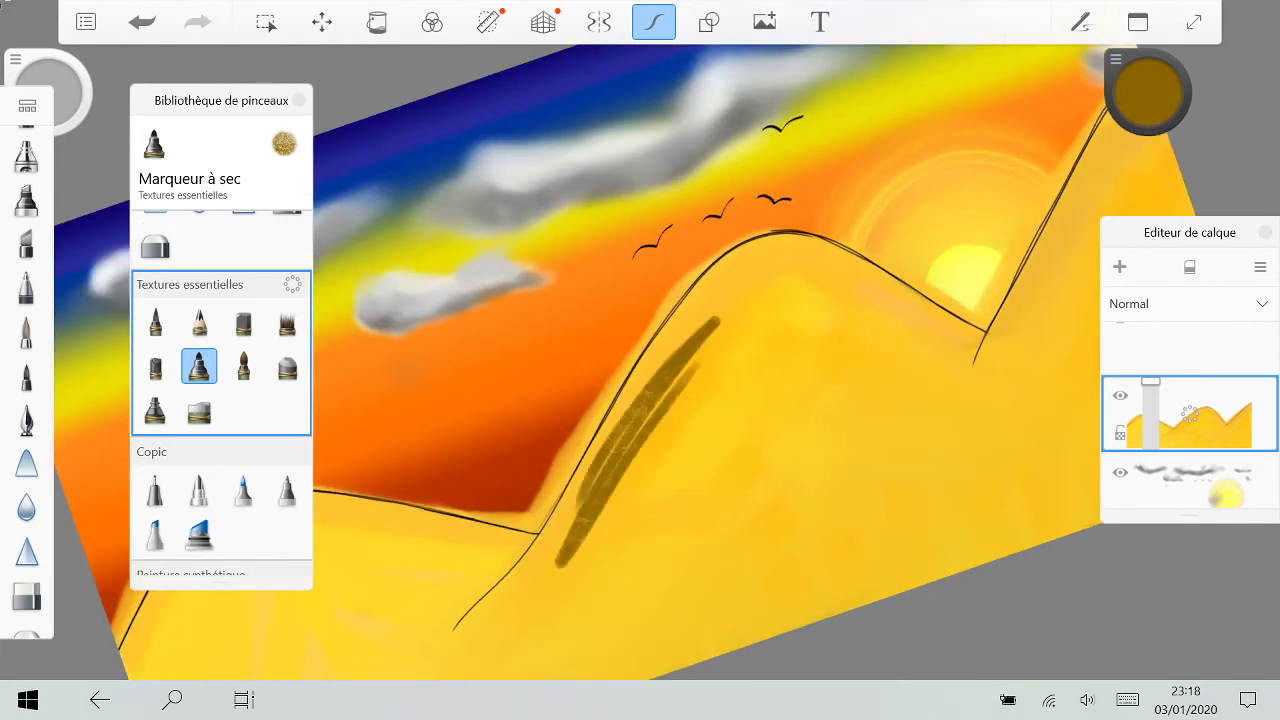
left_click(142, 22)
Step: Try a short Fusain brut charcoal mark on the middle dune's left slope and undo it
left_click(155, 366)
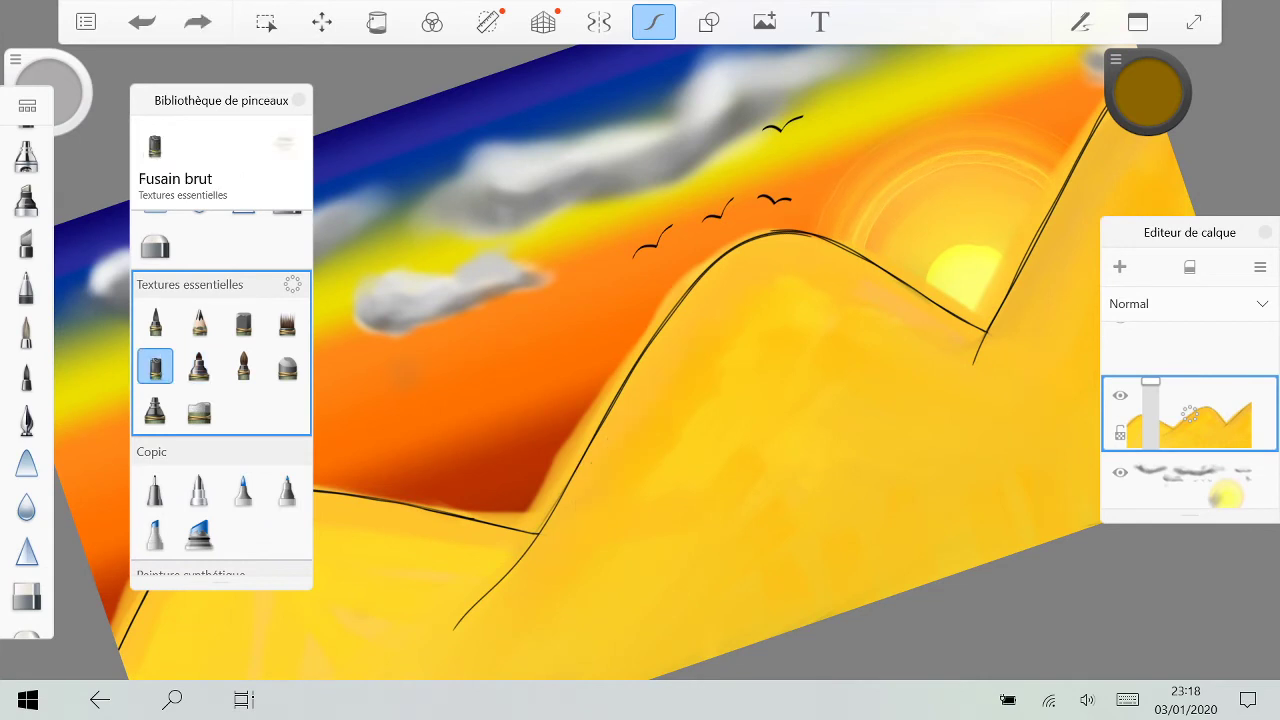
mouse_move(573, 539)
left_mouse_down()
mouse_move(803, 276)
mouse_move(580, 536)
left_mouse_up()
left_click(142, 22)
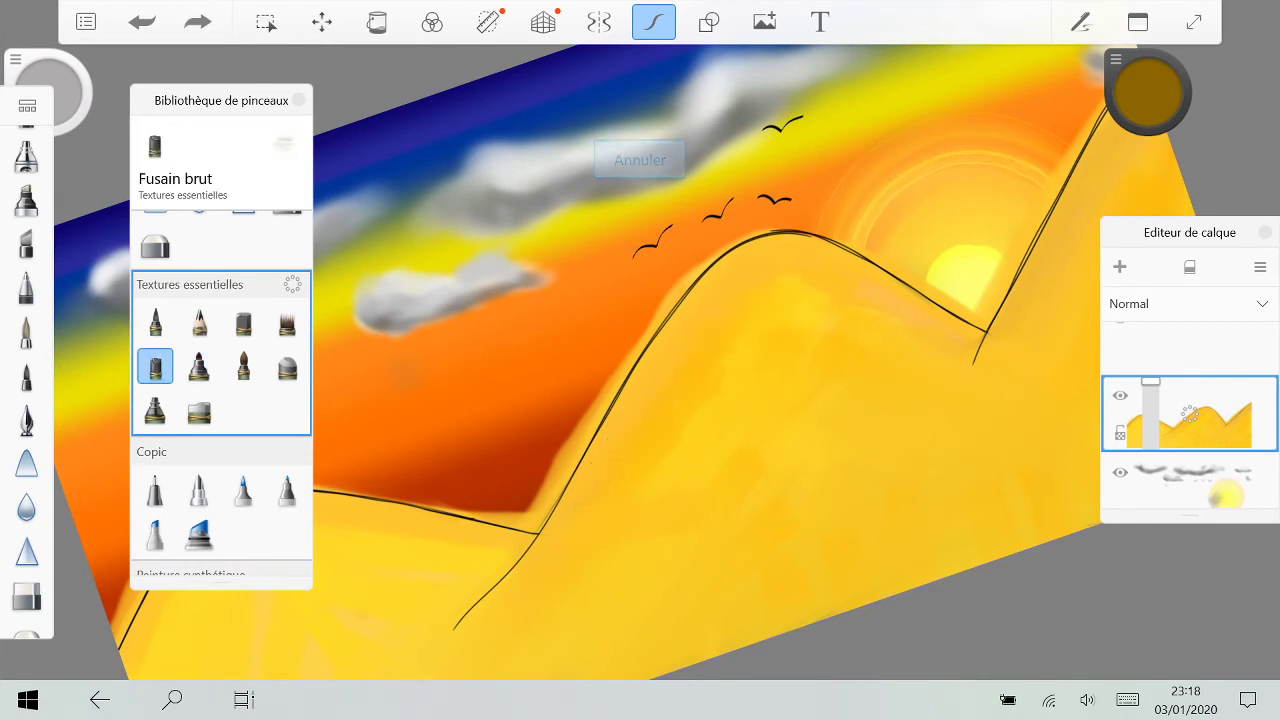
Step: Try the Gomme carrée eraser across the middle dune's slope, then undo all its strokes
left_click(199, 411)
mouse_move(540, 622)
left_mouse_down()
mouse_move(735, 319)
mouse_move(580, 583)
left_mouse_up()
left_click_drag(580, 583, 828, 267)
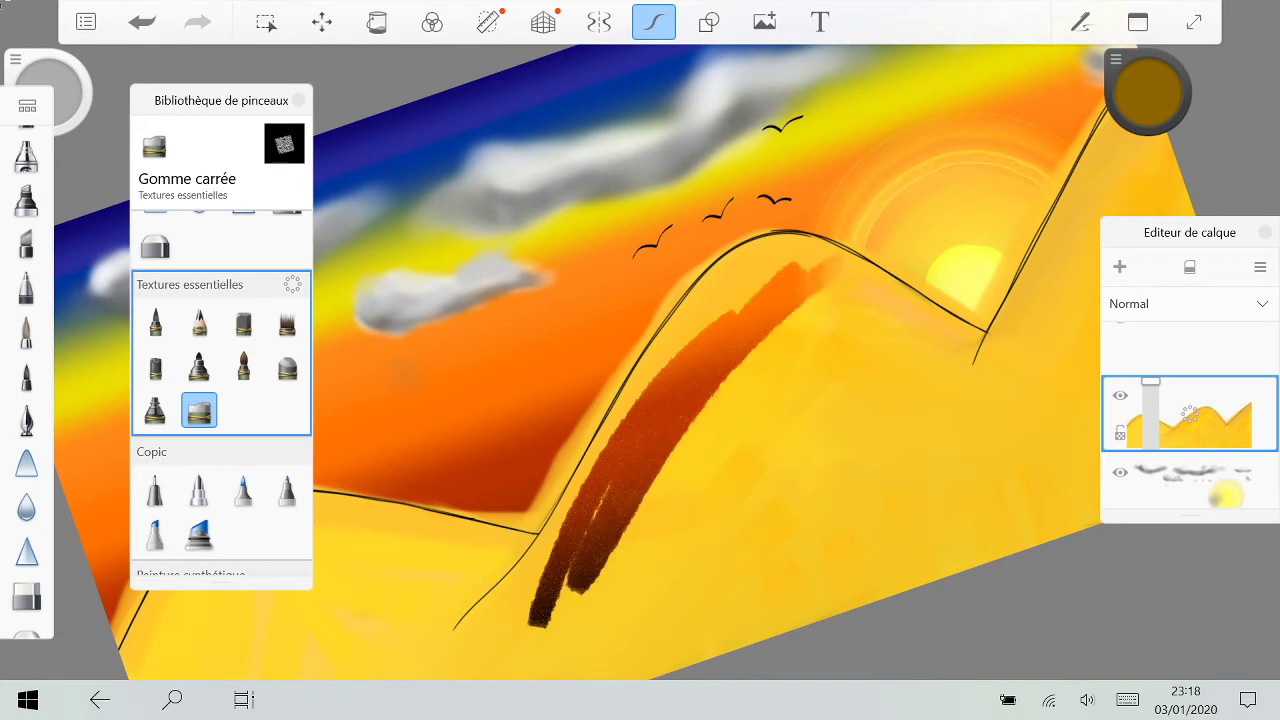
left_click_drag(560, 590, 920, 345)
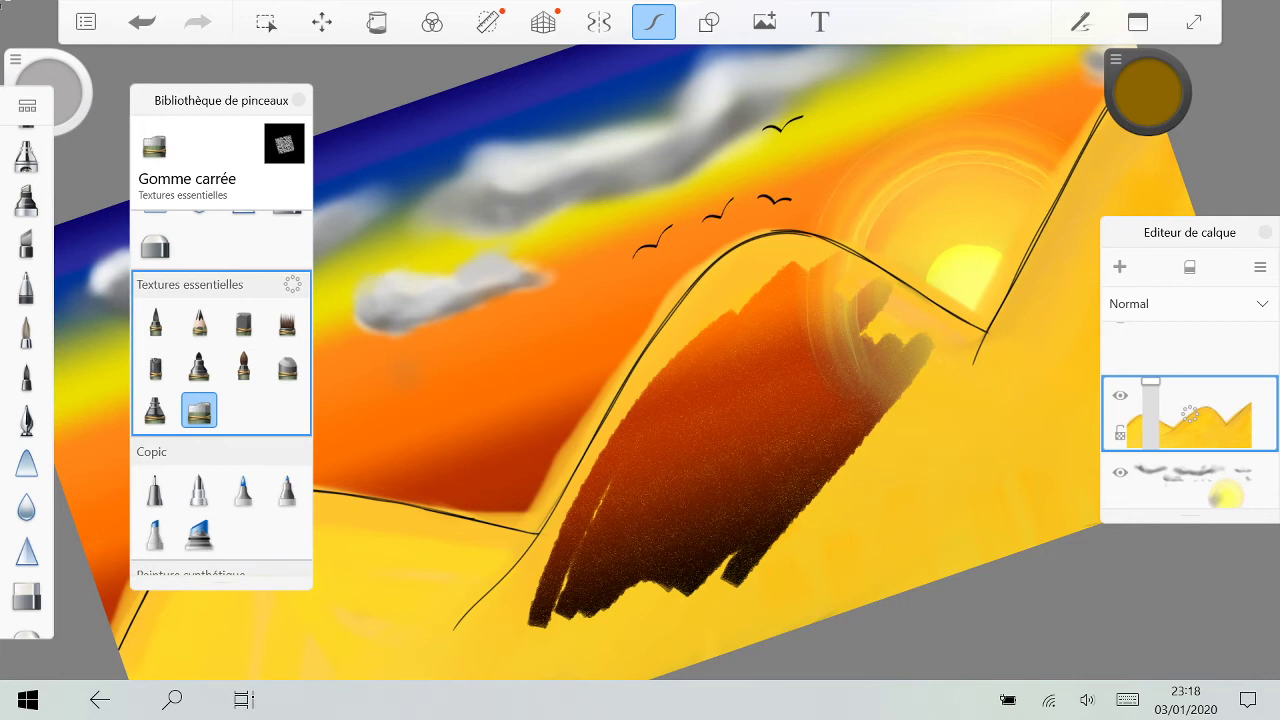
key("ctrl+z")
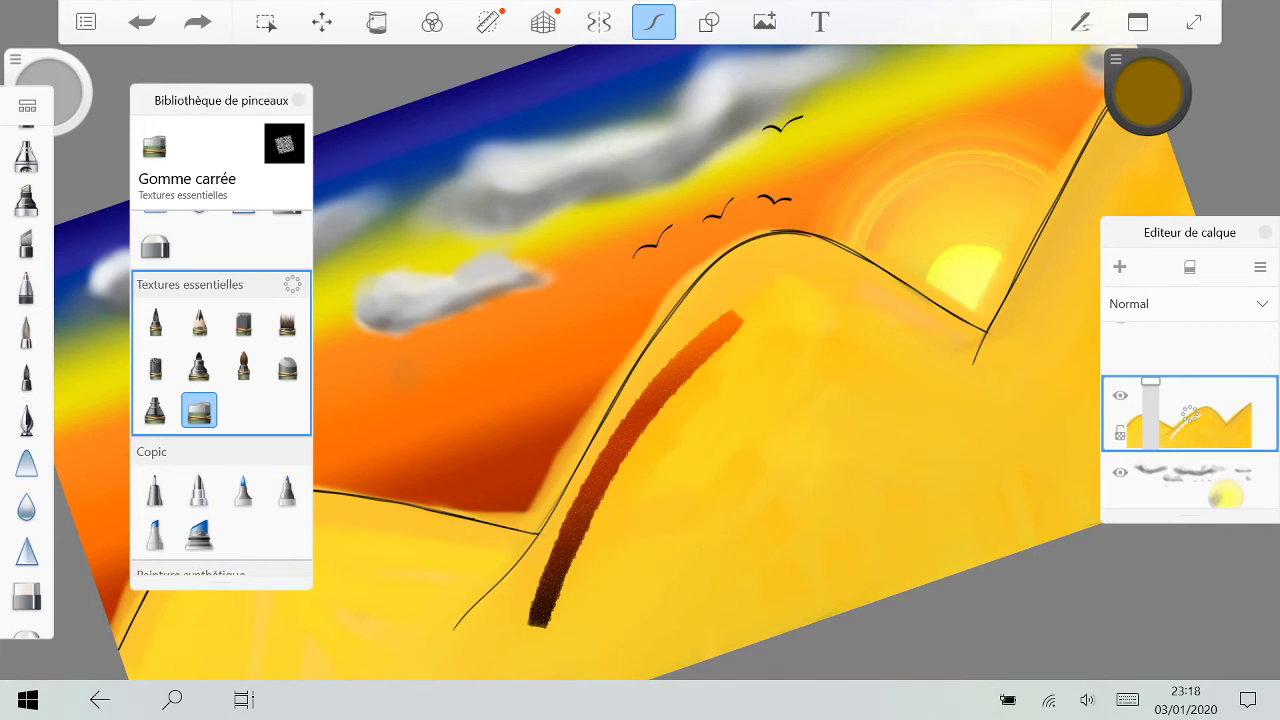
key("ctrl+z")
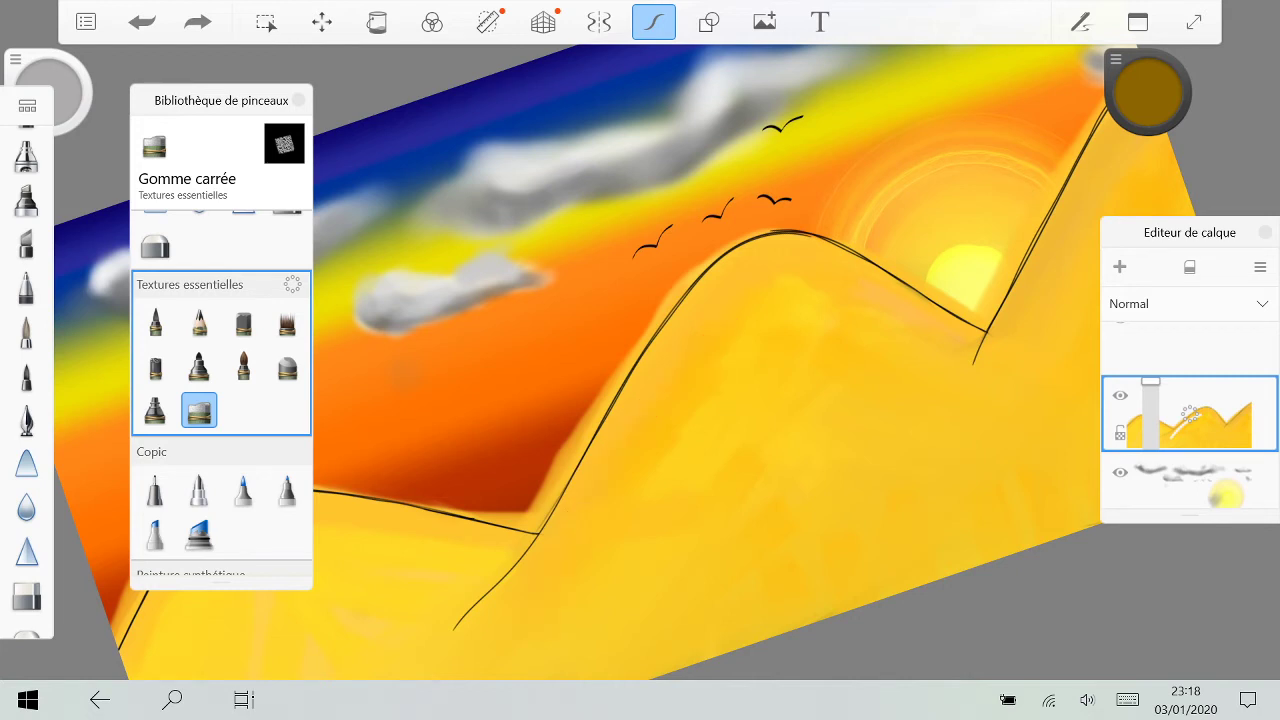
Step: Browse the brush library for a shading brush, checking the smudging, Concepteur, Artiste and Pastel sets
left_click(155, 366)
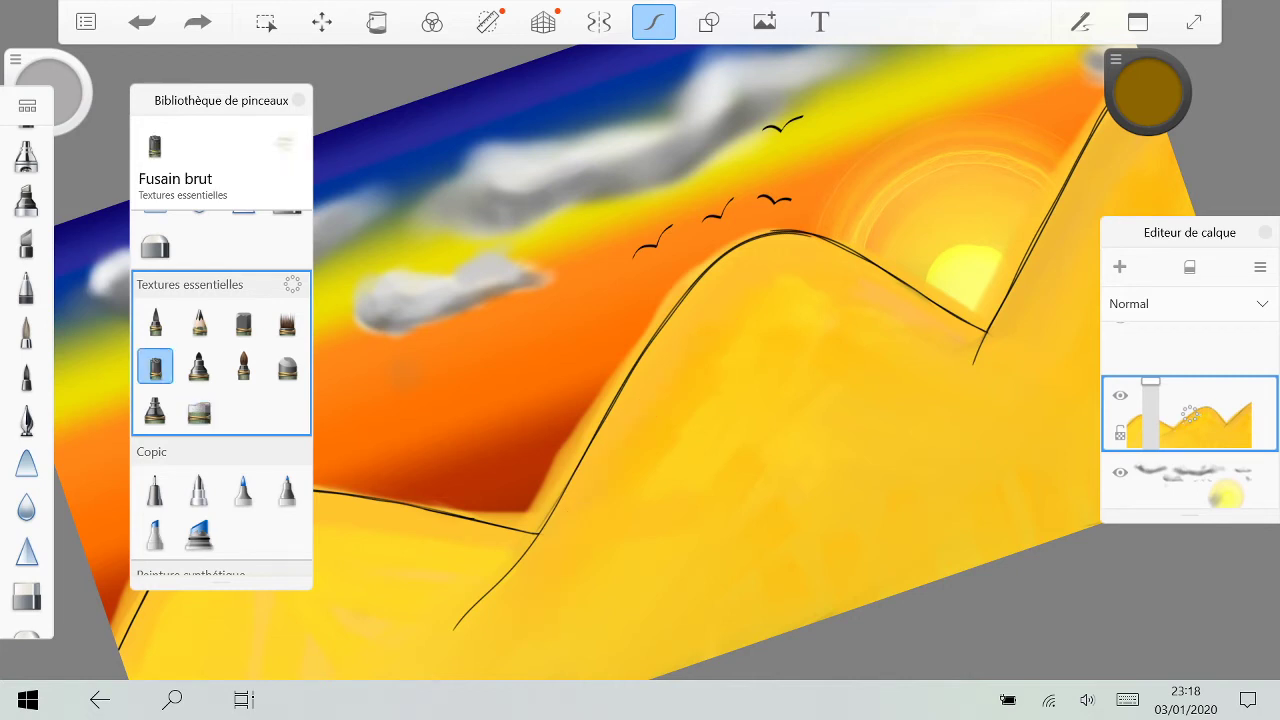
scroll(221, 400, "down", 10)
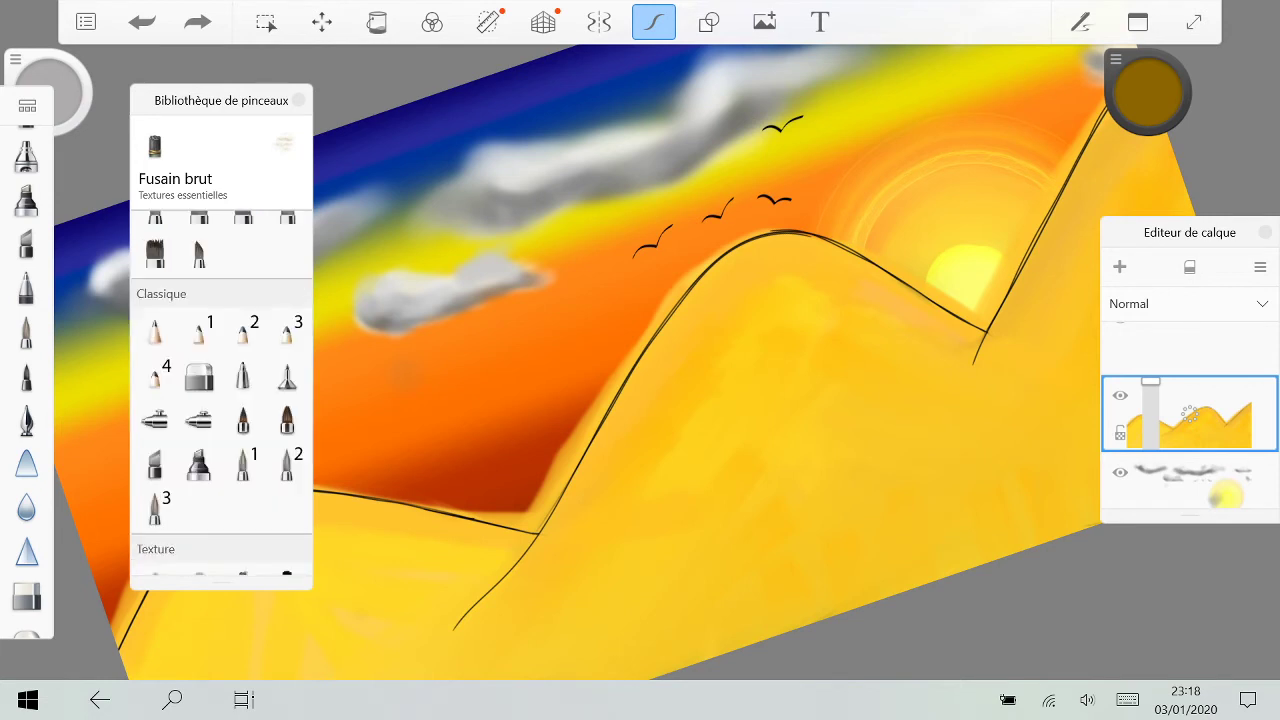
scroll(221, 400, "down", 10)
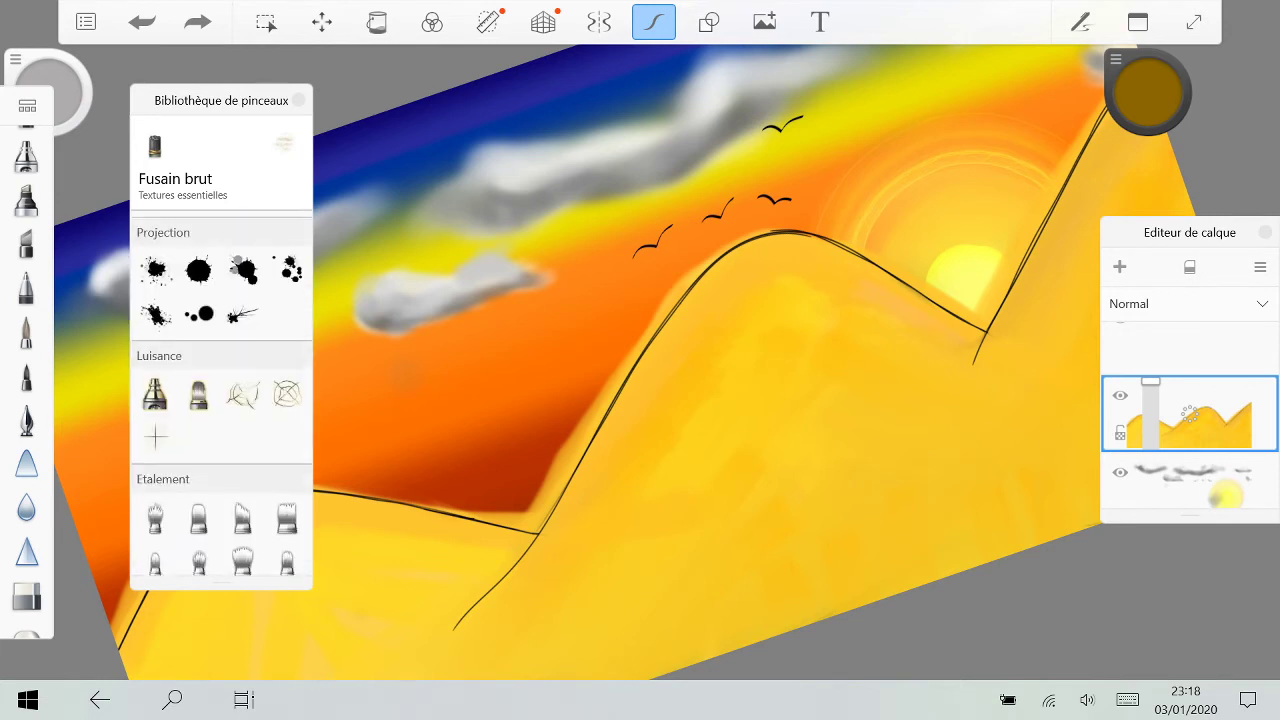
scroll(221, 400, "down", 5)
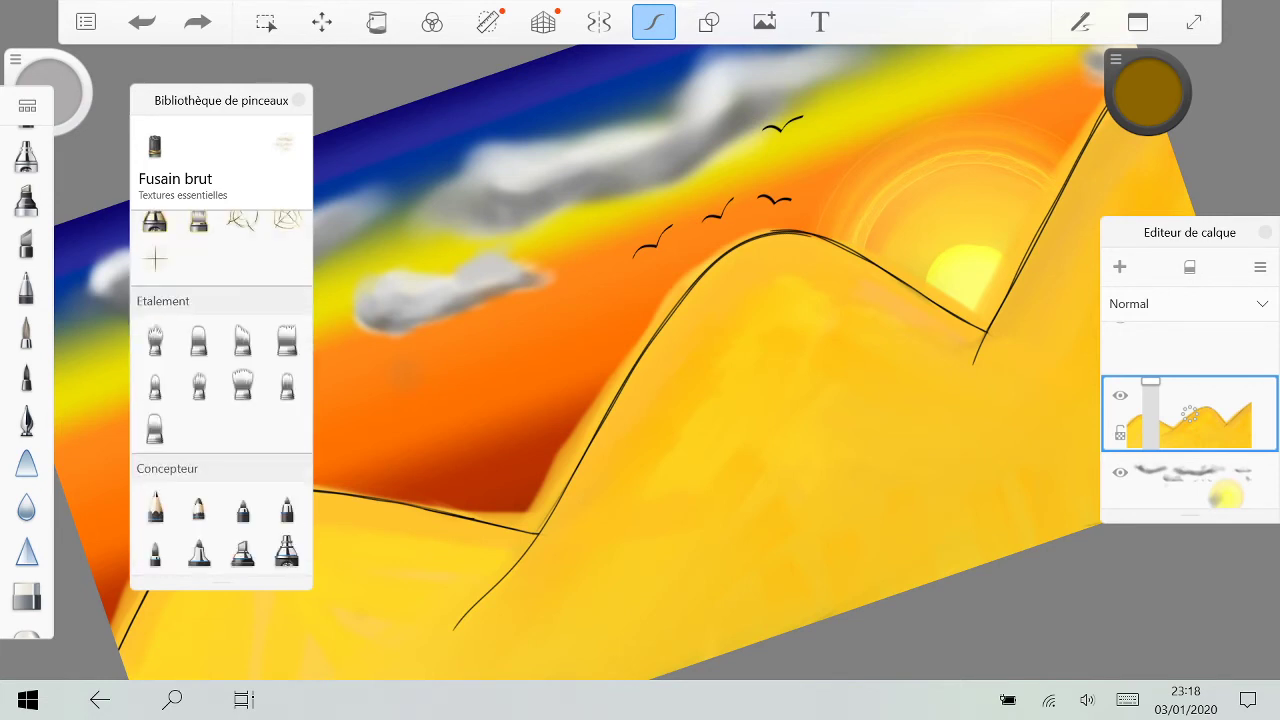
left_click(243, 385)
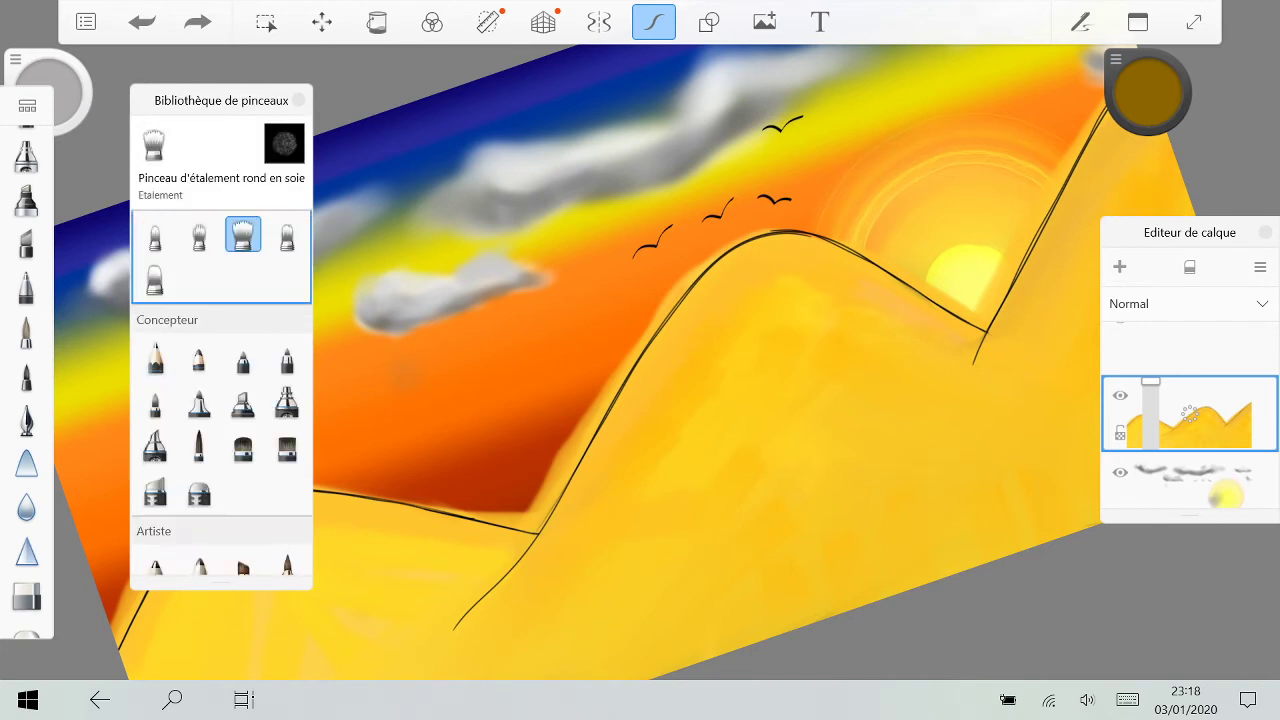
left_click(243, 446)
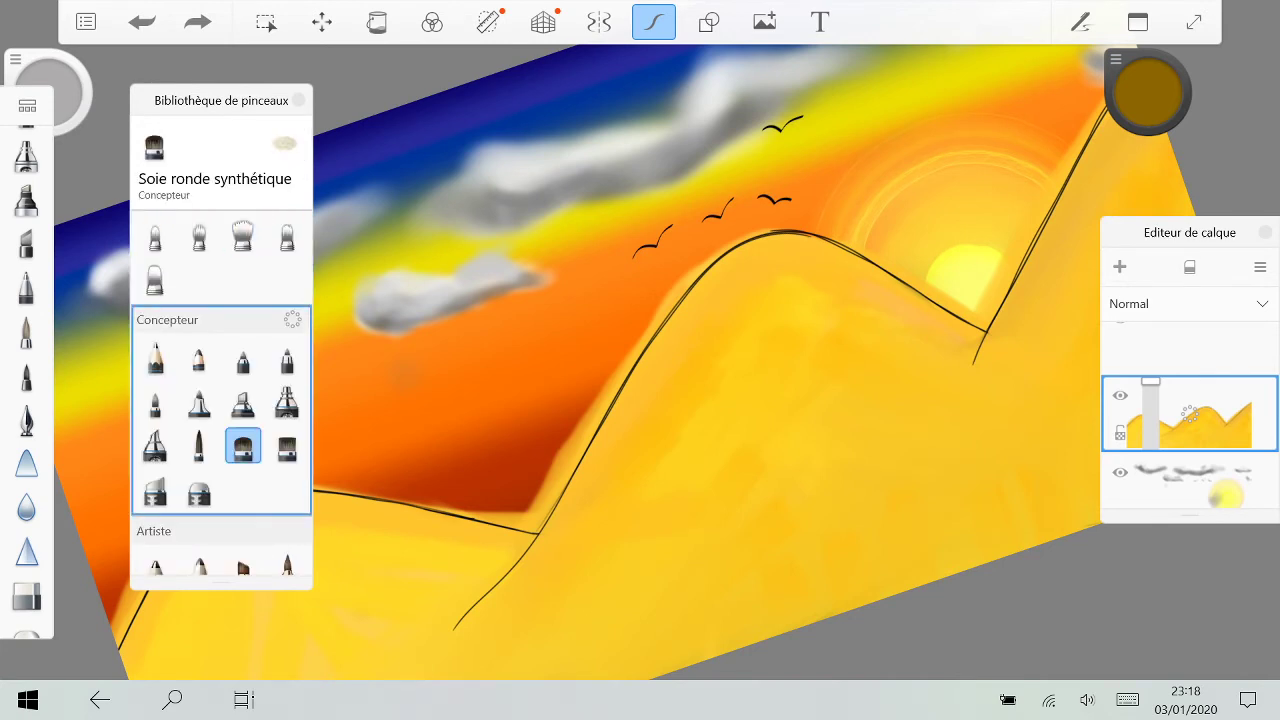
left_click(287, 447)
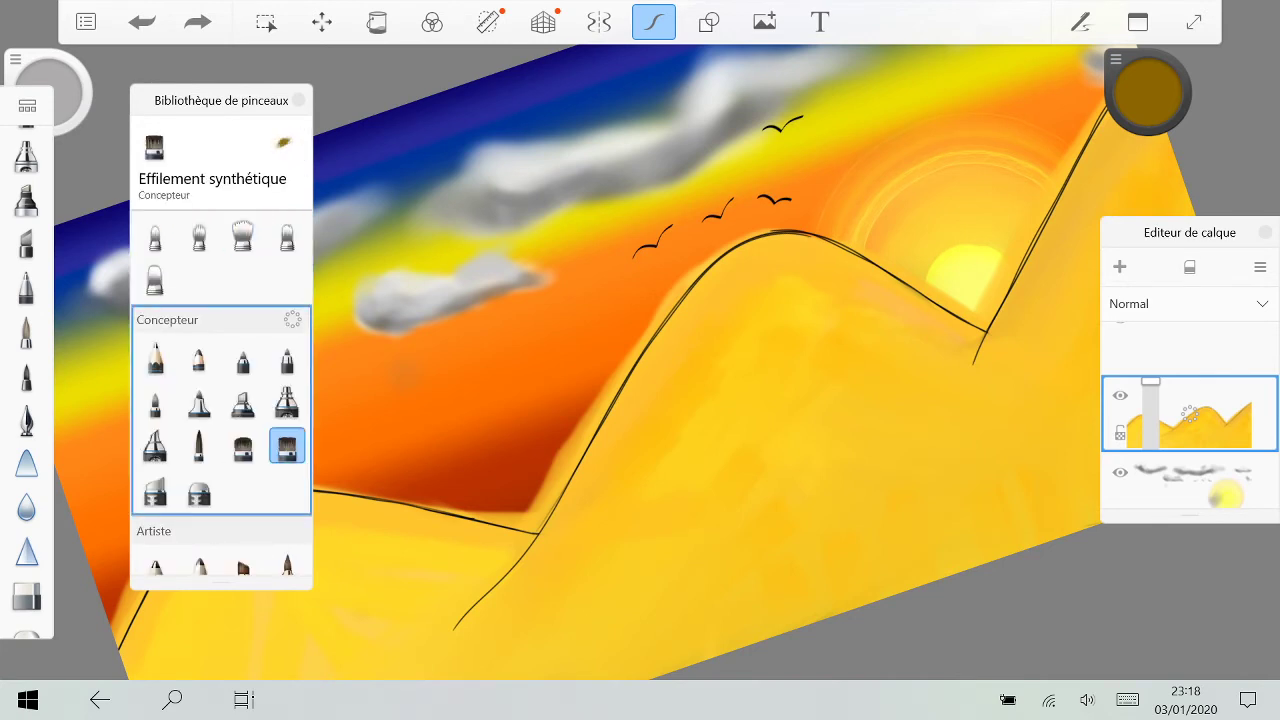
left_click(155, 446)
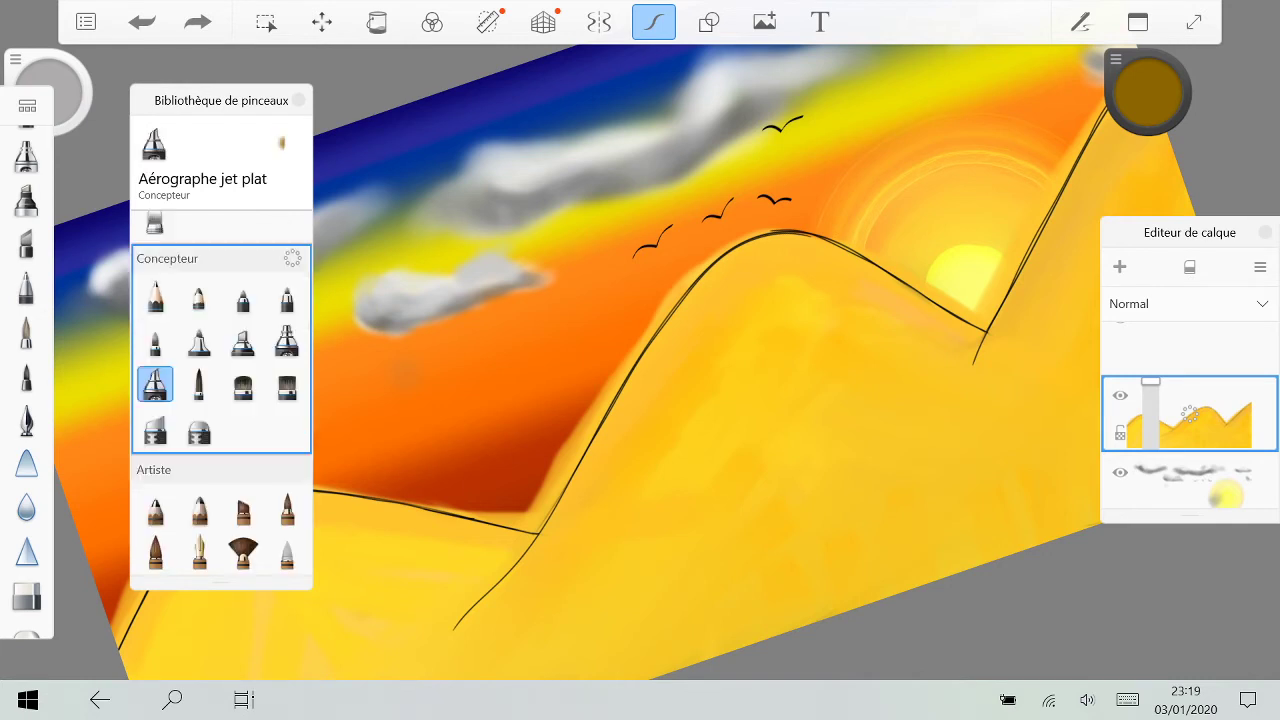
scroll(221, 400, "down", 1)
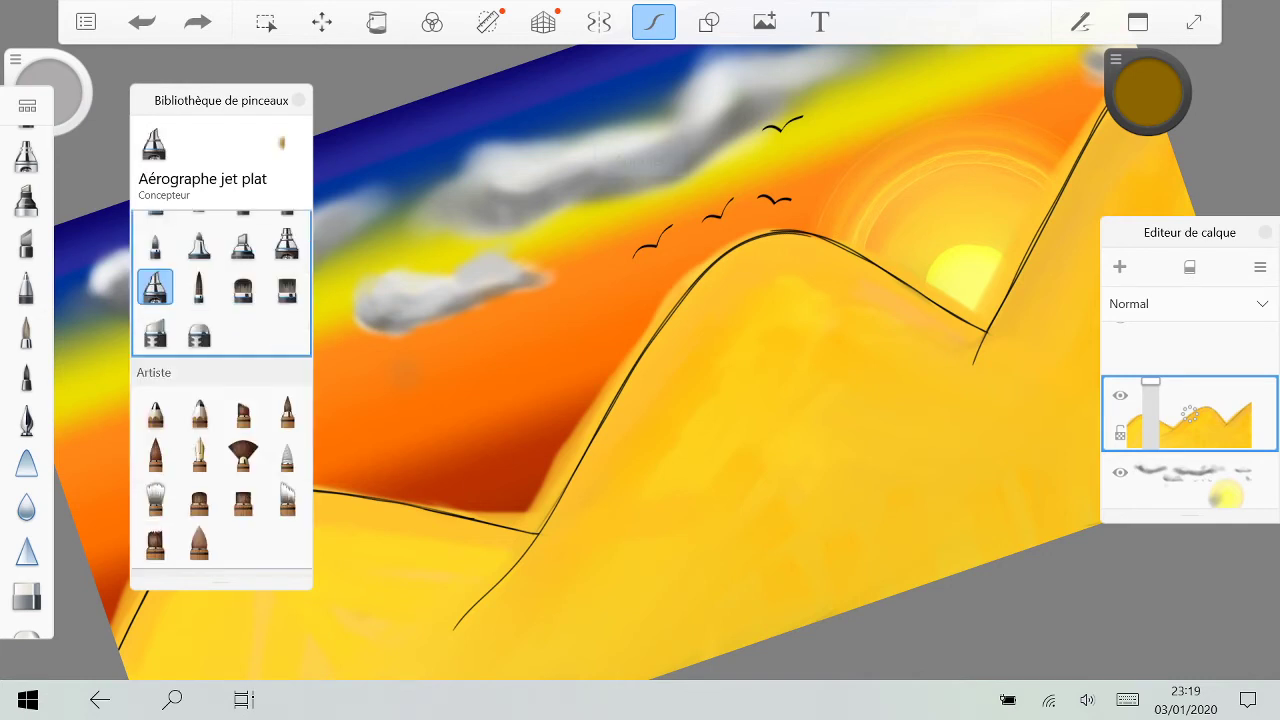
scroll(221, 400, "down", 3)
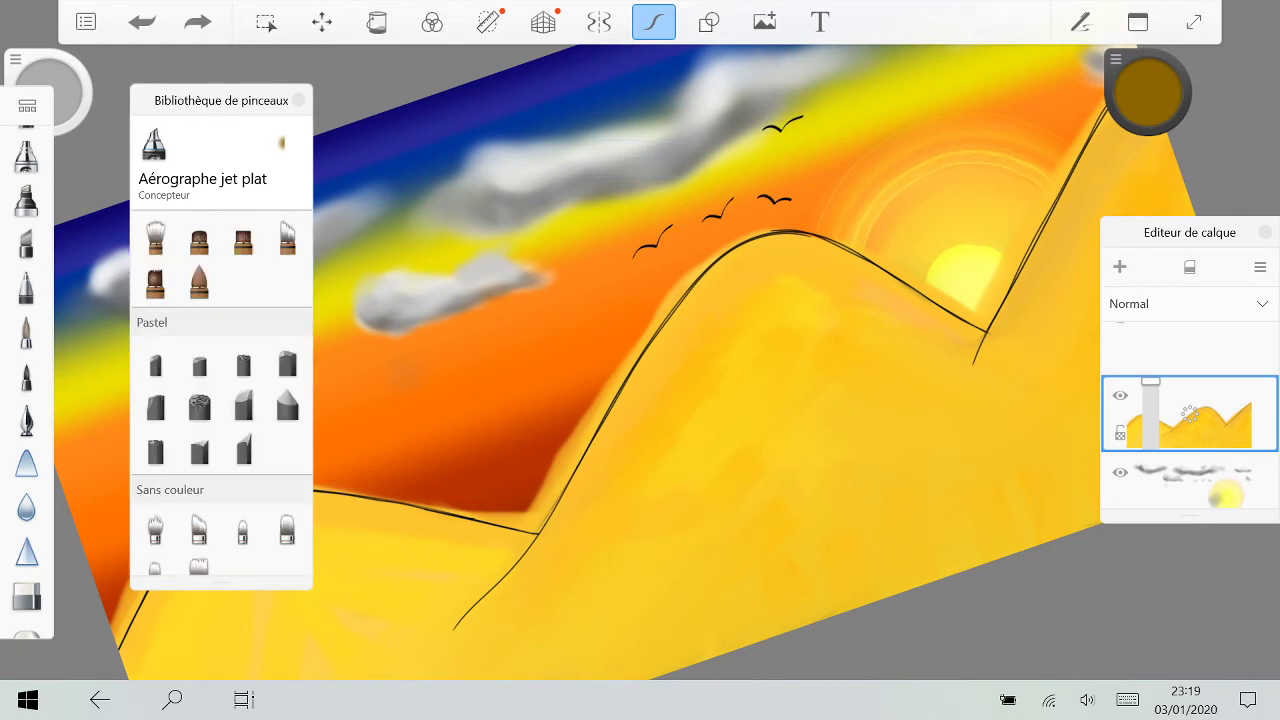
Step: Test brown shading down the middle dune's left slope with the Très granuleux and Granuleux pastels, undoing both
left_click(199, 405)
left_click_drag(765, 311, 533, 629)
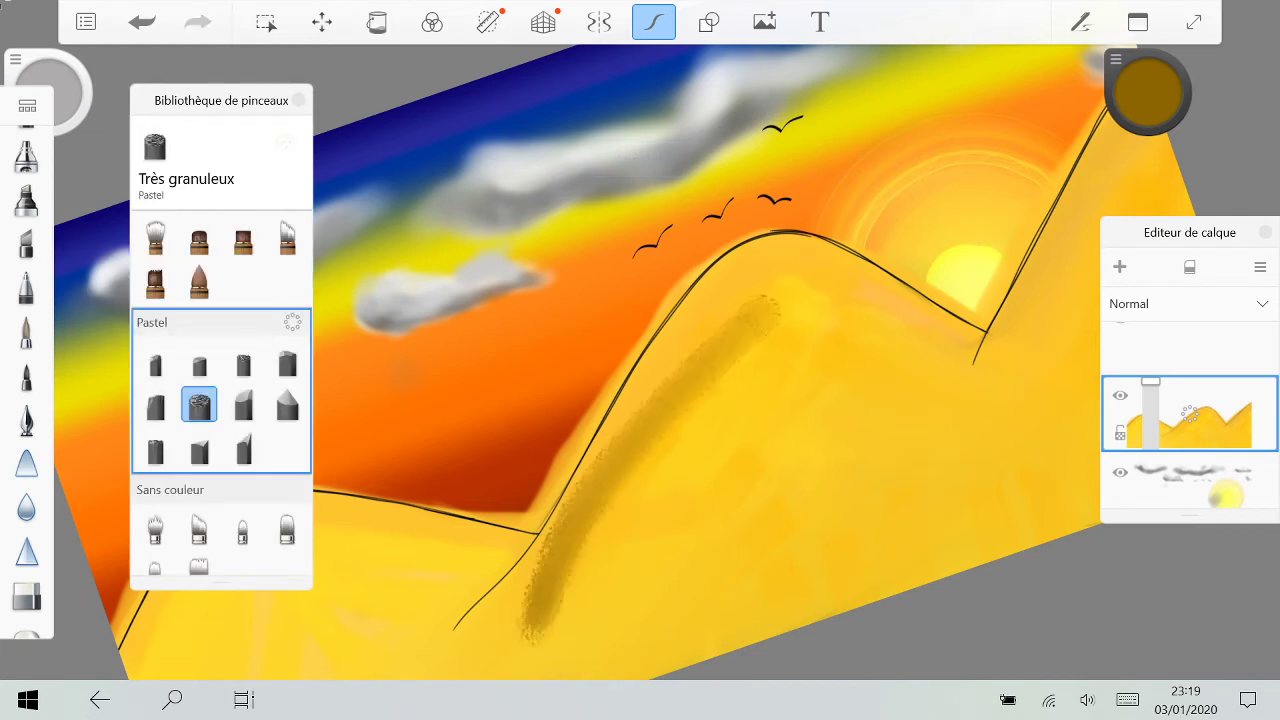
left_click(142, 22)
left_click(155, 405)
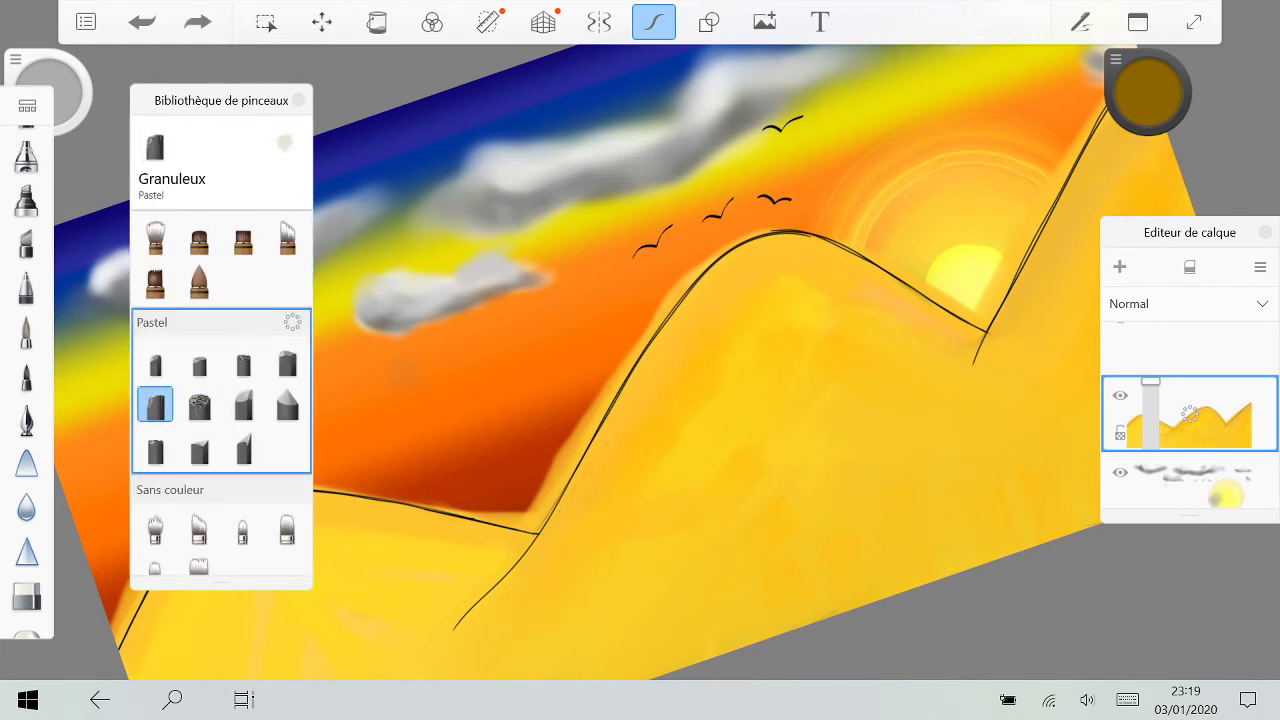
left_click_drag(520, 655, 778, 278)
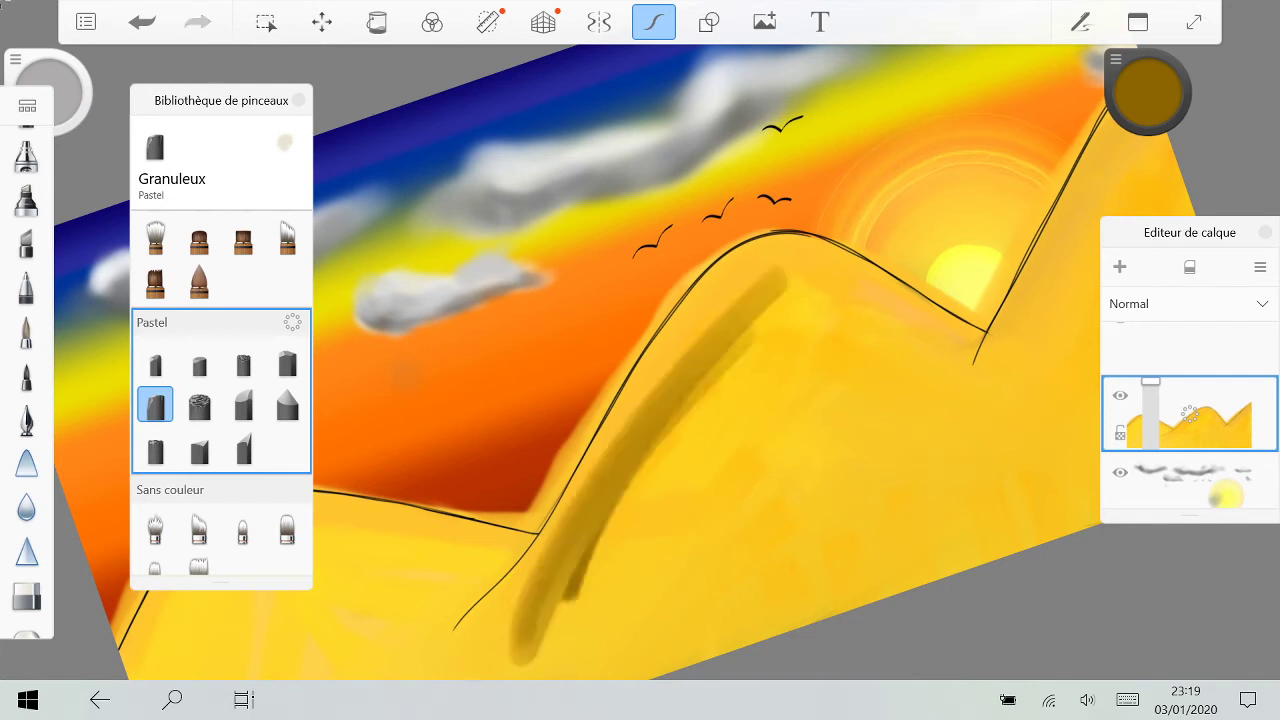
key("ctrl+z")
Step: Try the Pinceau rond en soie synthétique and Pastel estompé brushes, undoing the test mark
scroll(221, 395, "down", 10)
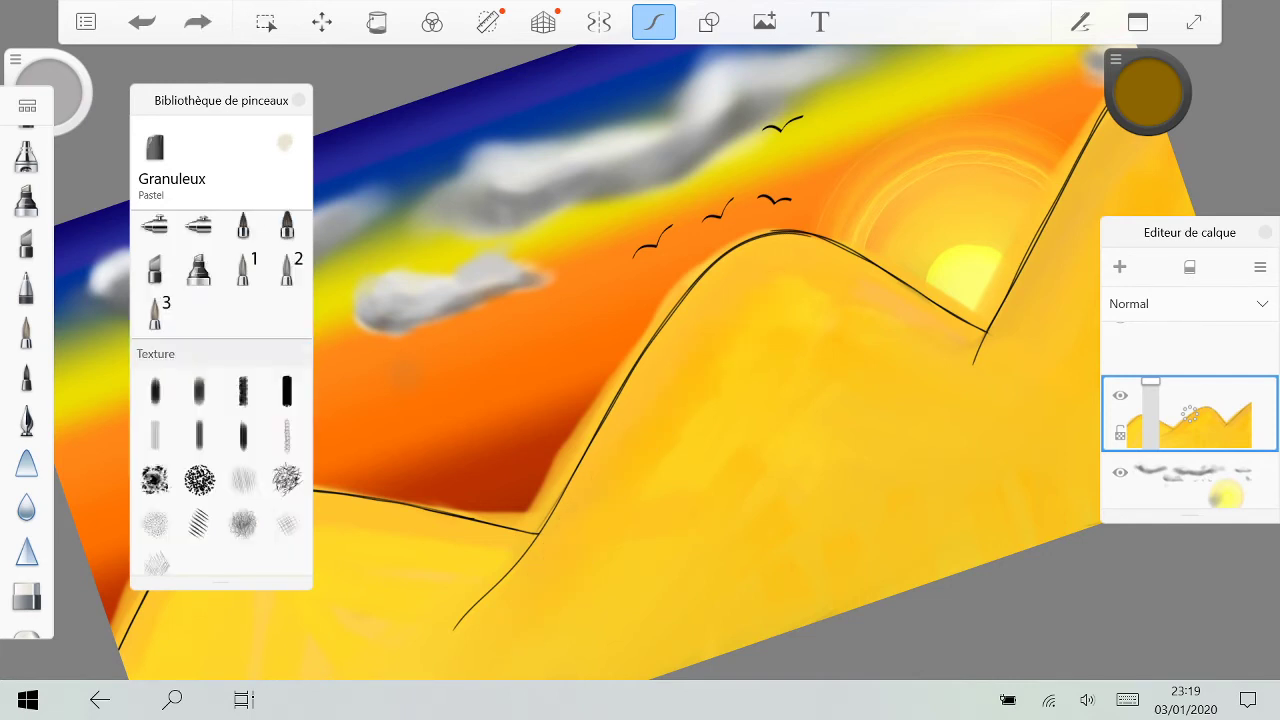
left_click(243, 490)
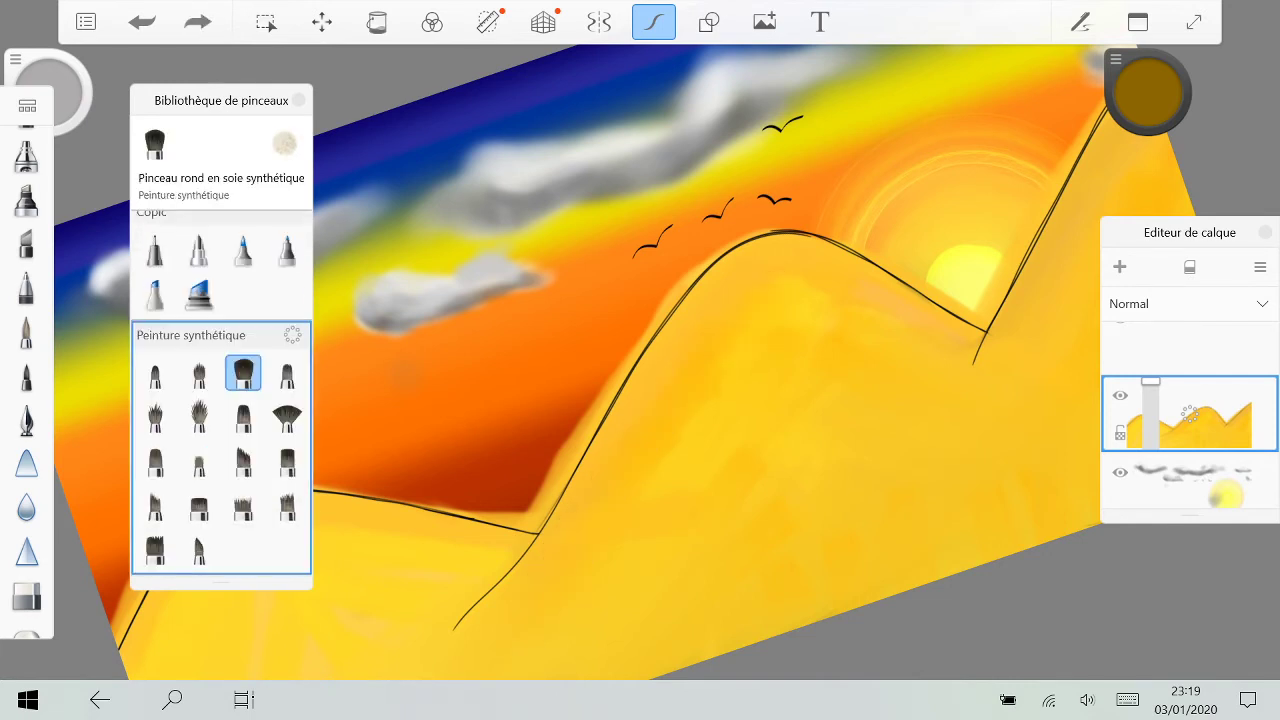
scroll(221, 395, "up", 3)
left_click(243, 356)
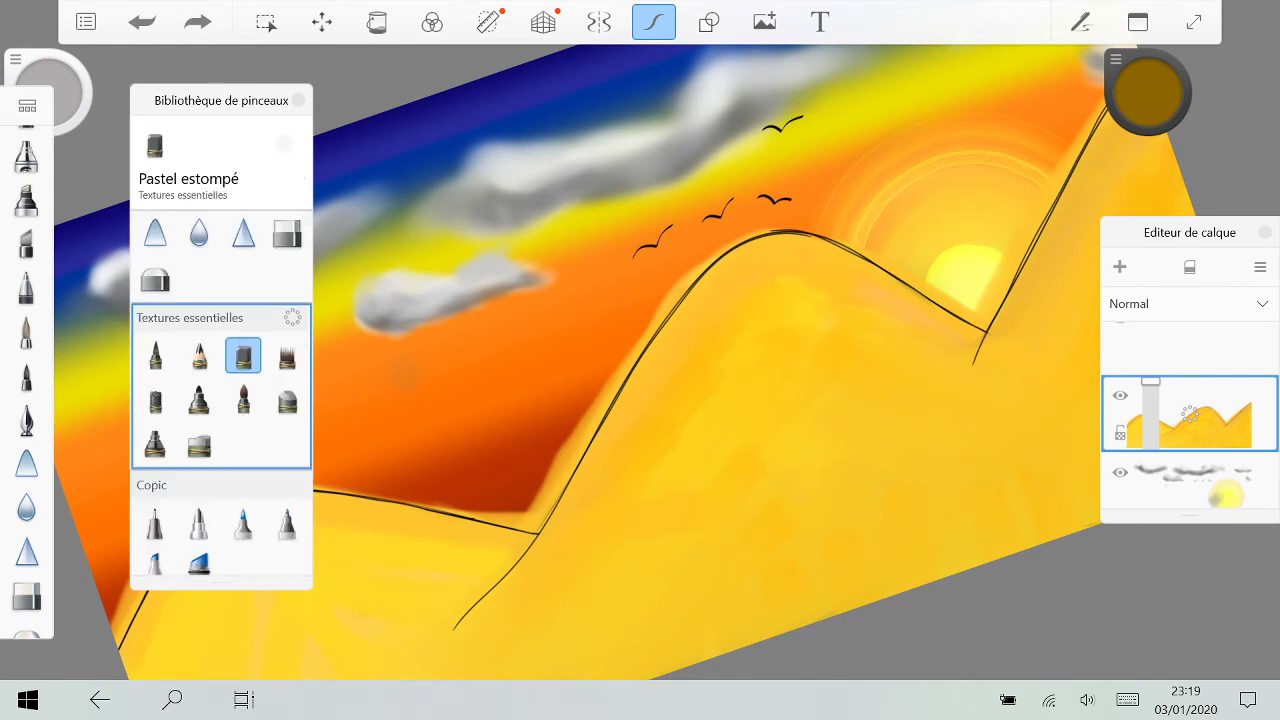
key("ctrl+z")
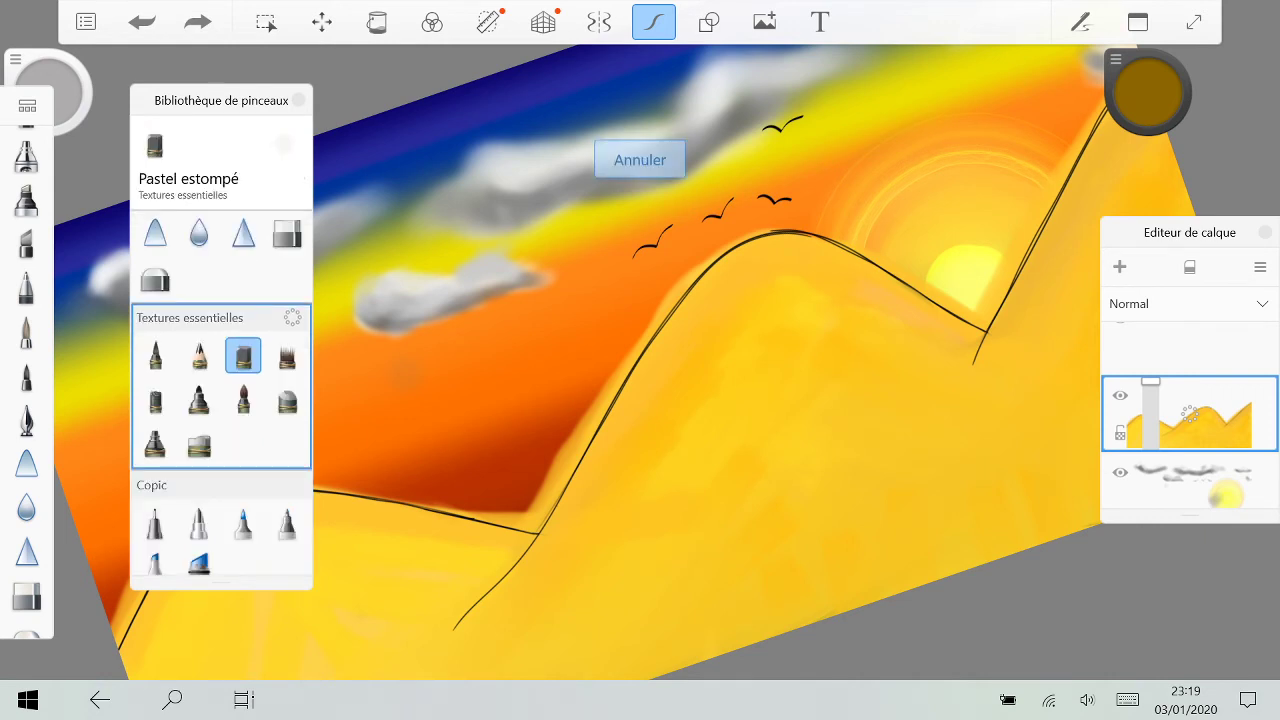
Step: Test the Tacheté and Conté lisse brushes down the middle dune's left slope and undo the strokes
left_click(287, 356)
left_click_drag(755, 310, 600, 555)
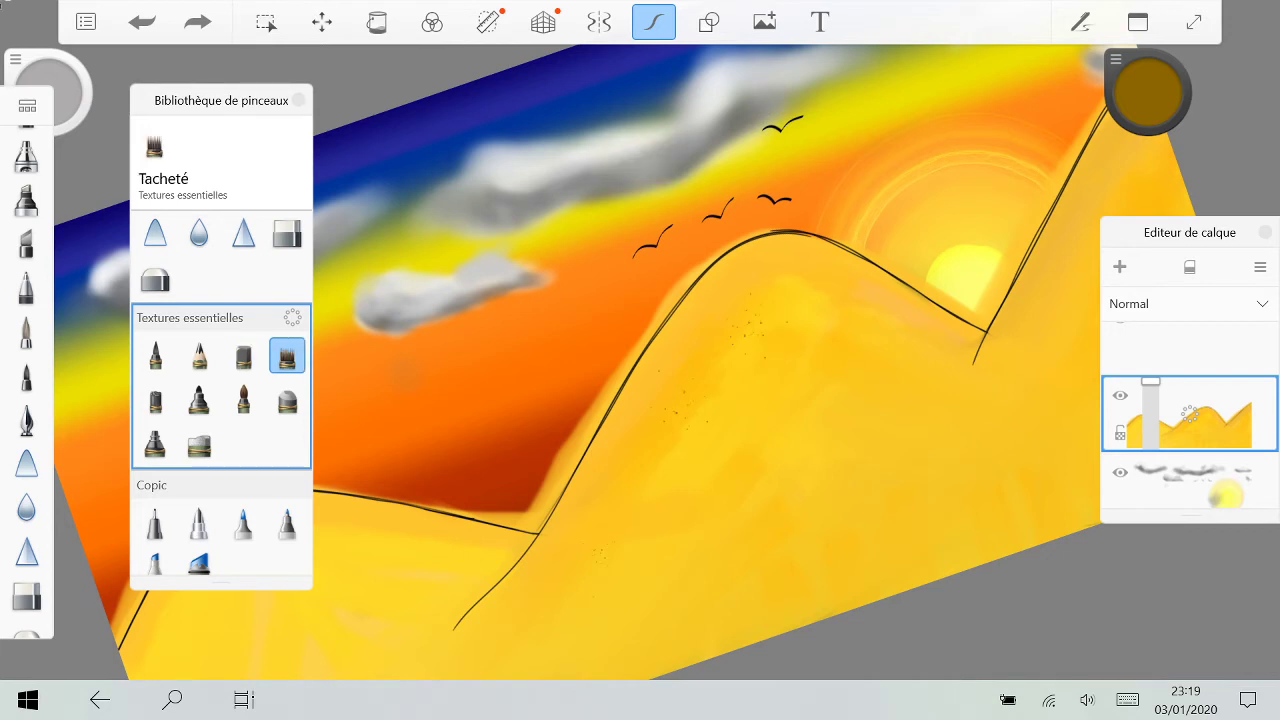
left_click(287, 401)
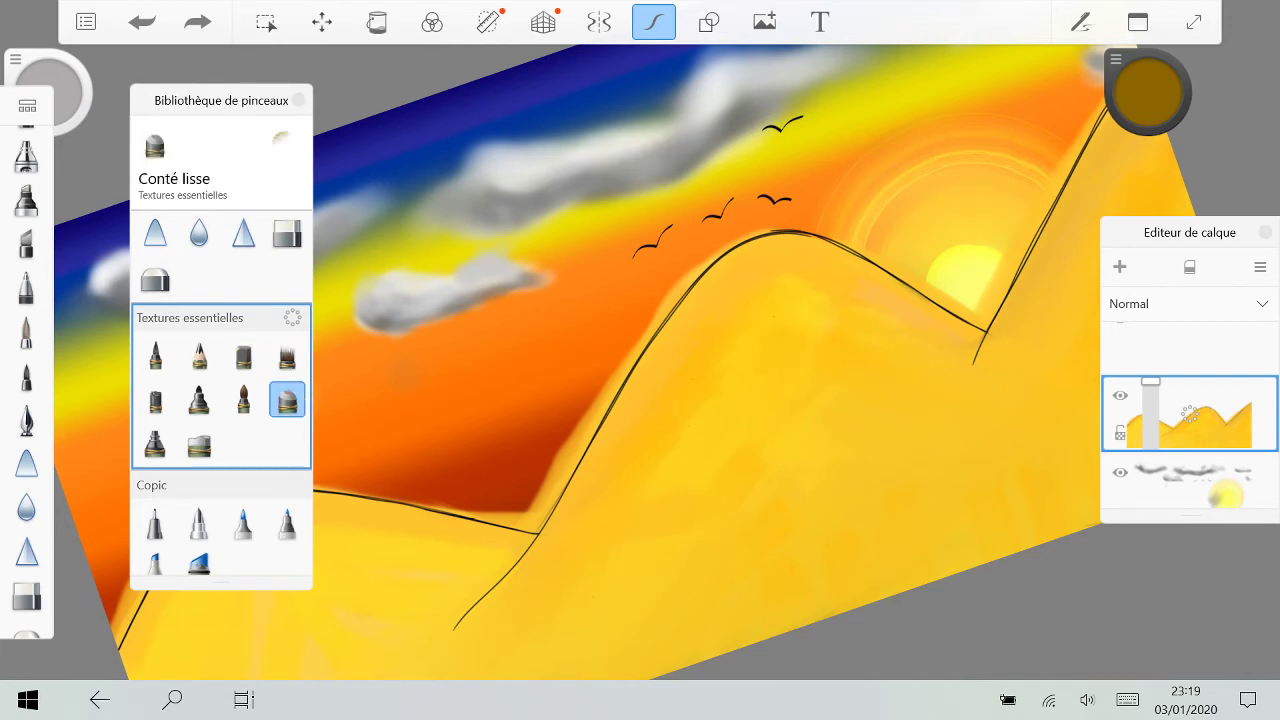
left_click_drag(757, 330, 547, 628)
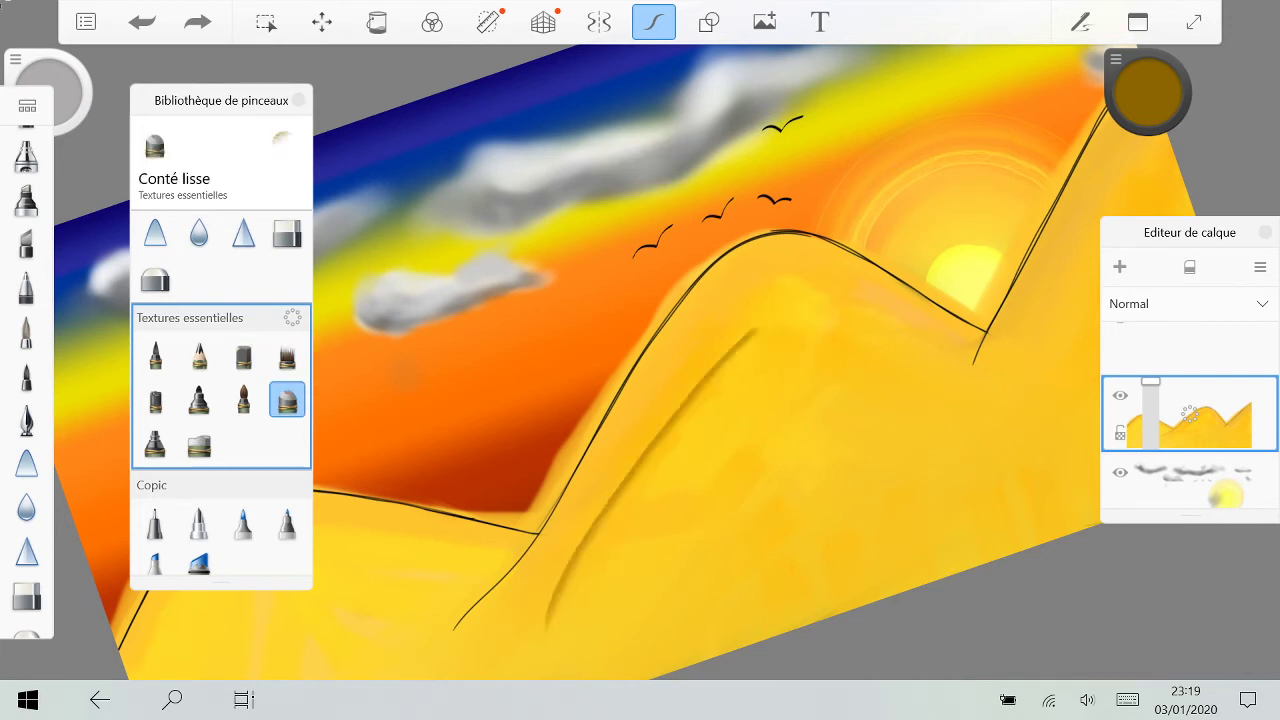
left_click(142, 22)
Step: Try small brown marks on the middle dune with Fusain brut and Encre de signature, undoing them
left_click(155, 400)
left_click(705, 385)
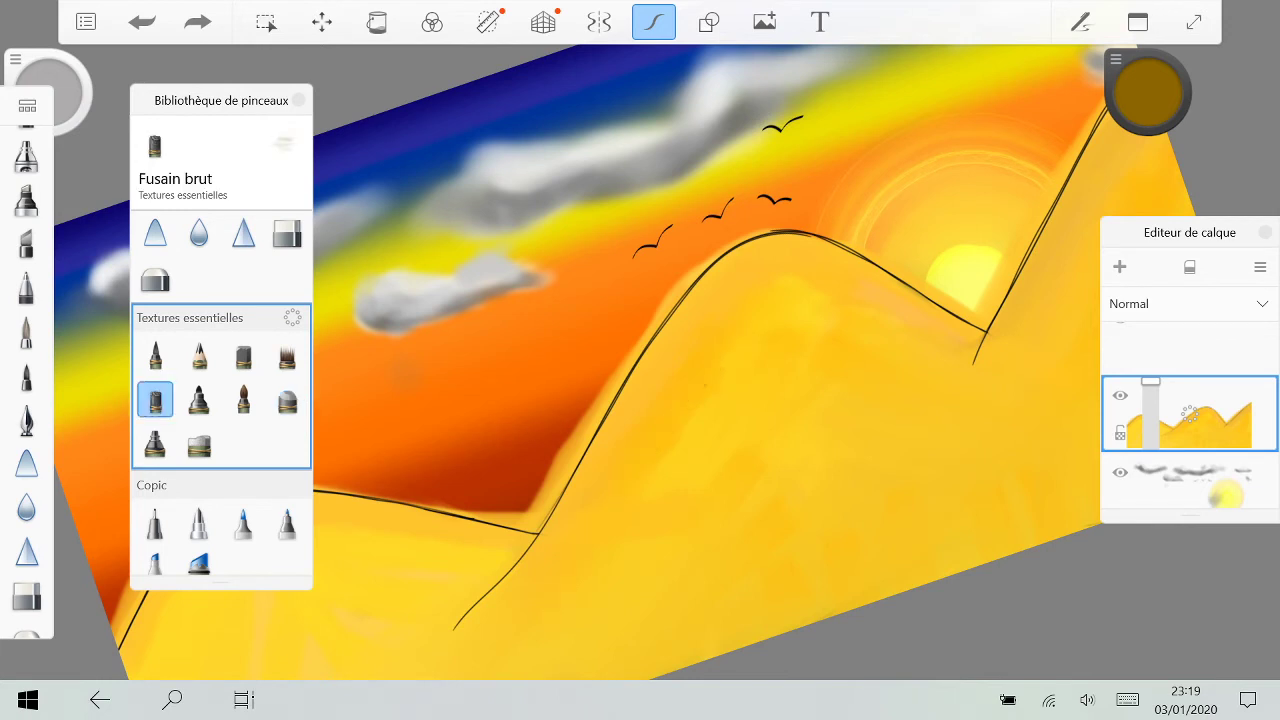
left_click(155, 356)
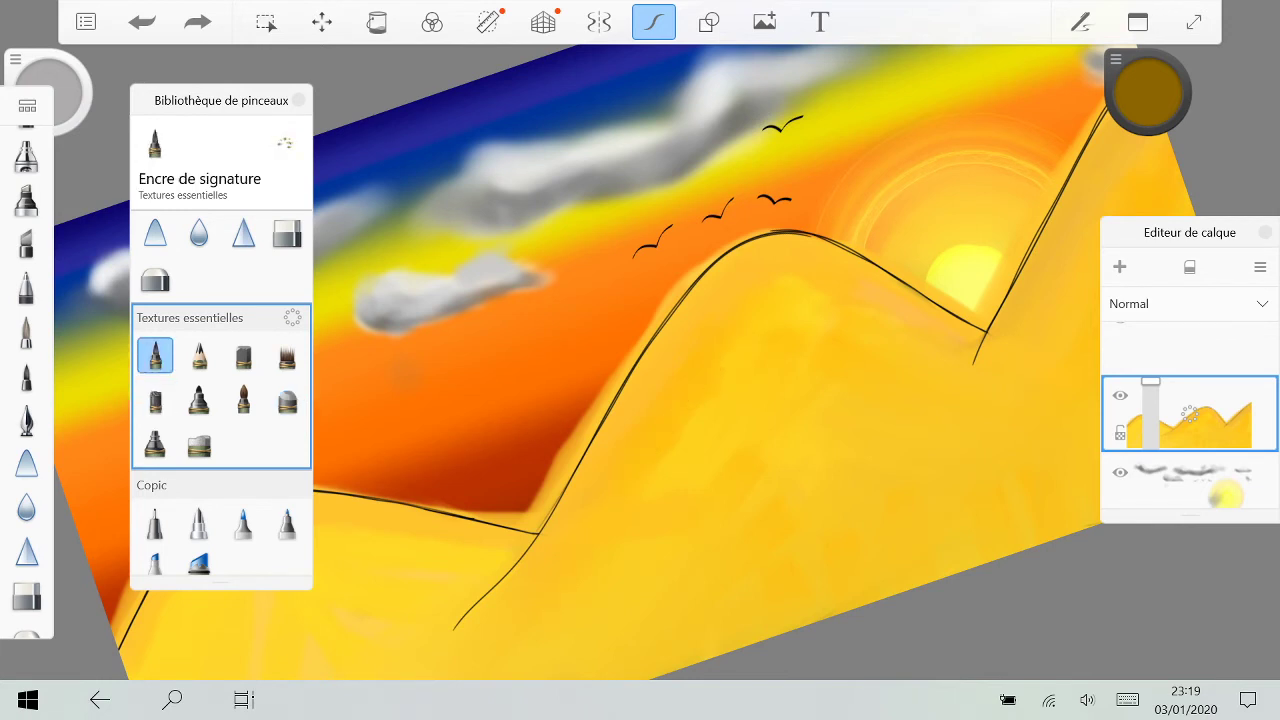
key("ctrl+z")
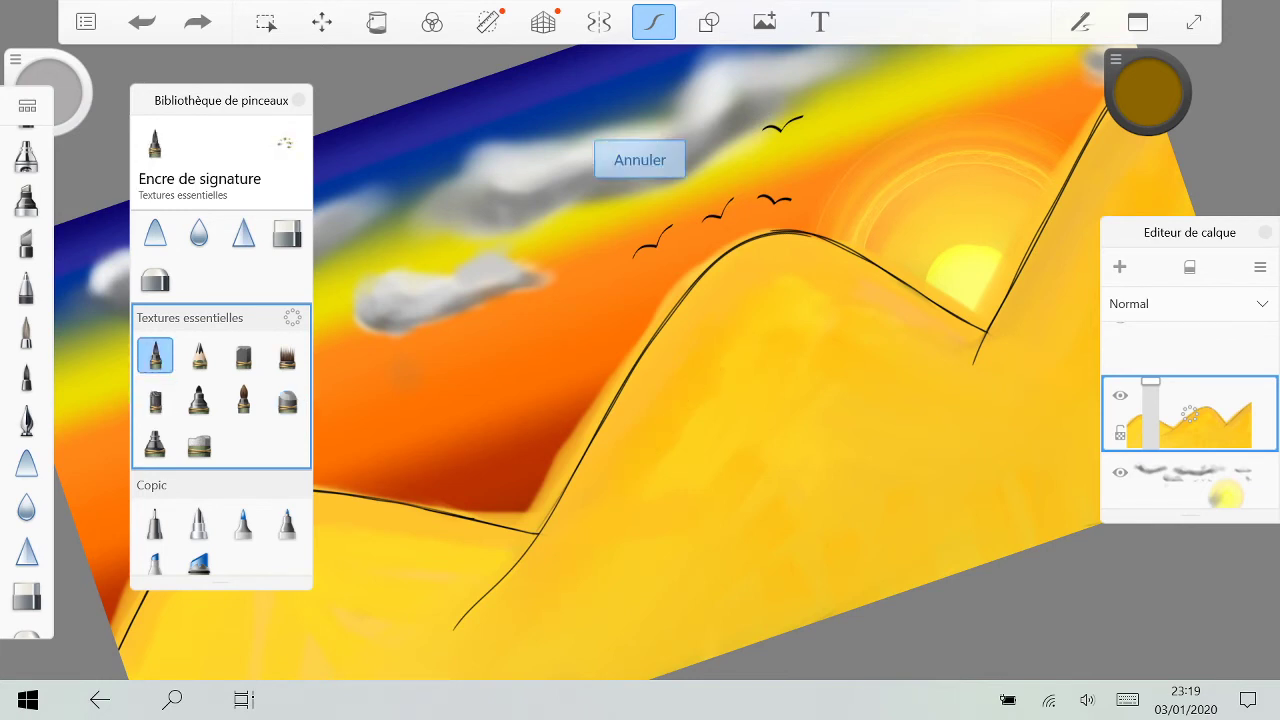
Step: Test a brown Type crayon line along the middle dune's left slope and undo it
left_click(199, 355)
left_click_drag(567, 603, 783, 331)
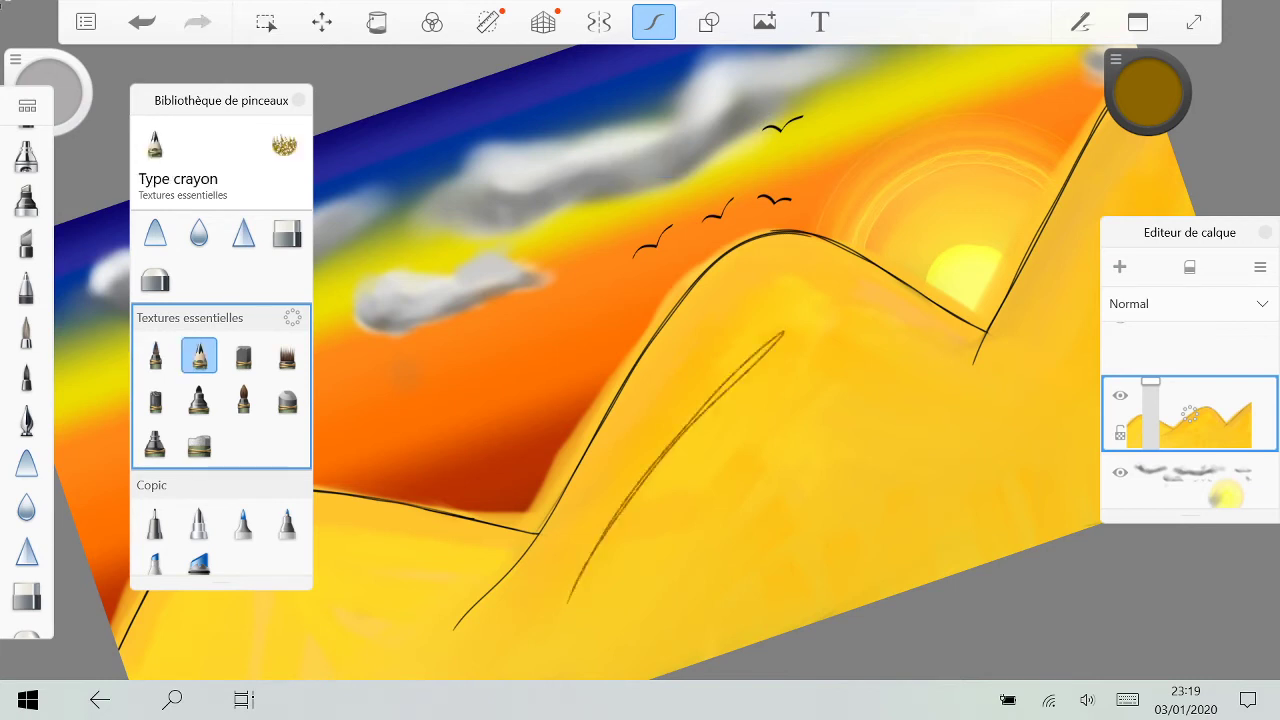
key("ctrl+z")
scroll(221, 393, "up", 2)
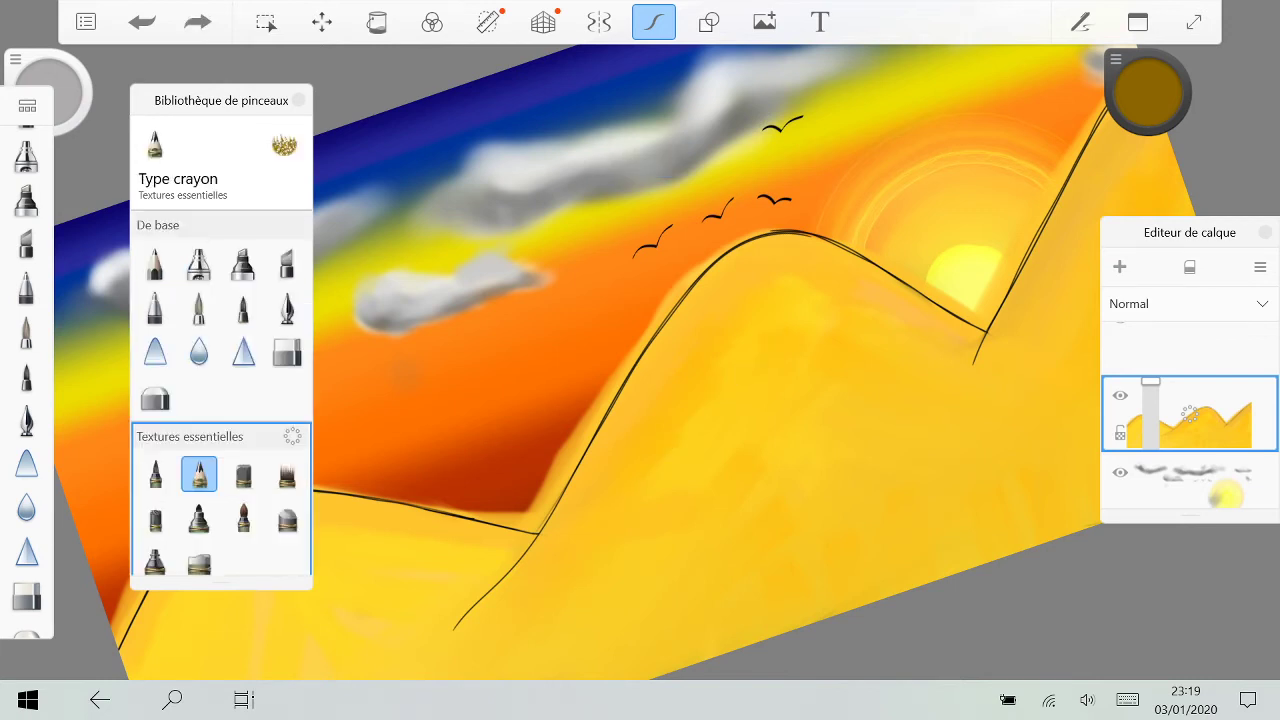
Step: Test a thin brown Type crayon line inside the middle dune's left slope and undo it
left_click_drag(743, 367, 570, 606)
left_click(243, 308)
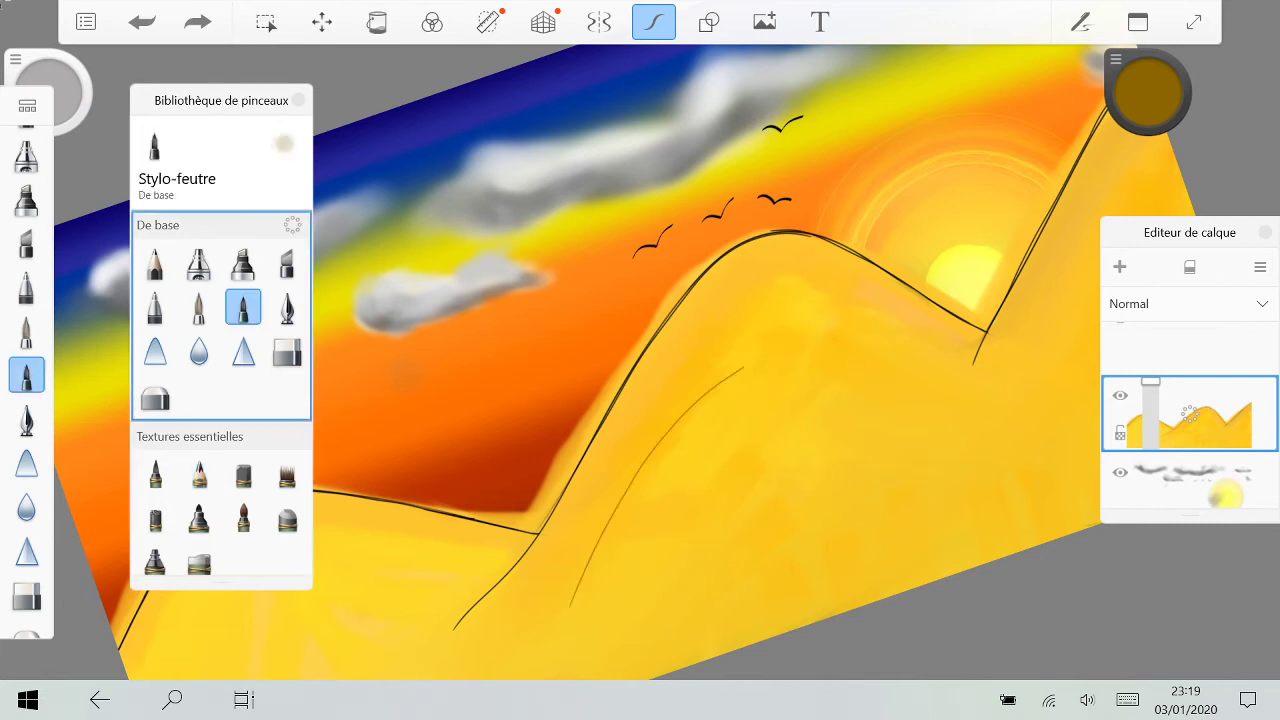
key("ctrl+z")
Step: Try selecting the Crayon, Feutre biseauté, Gomme adoucie and Encre de signature brushes
left_click(155, 264)
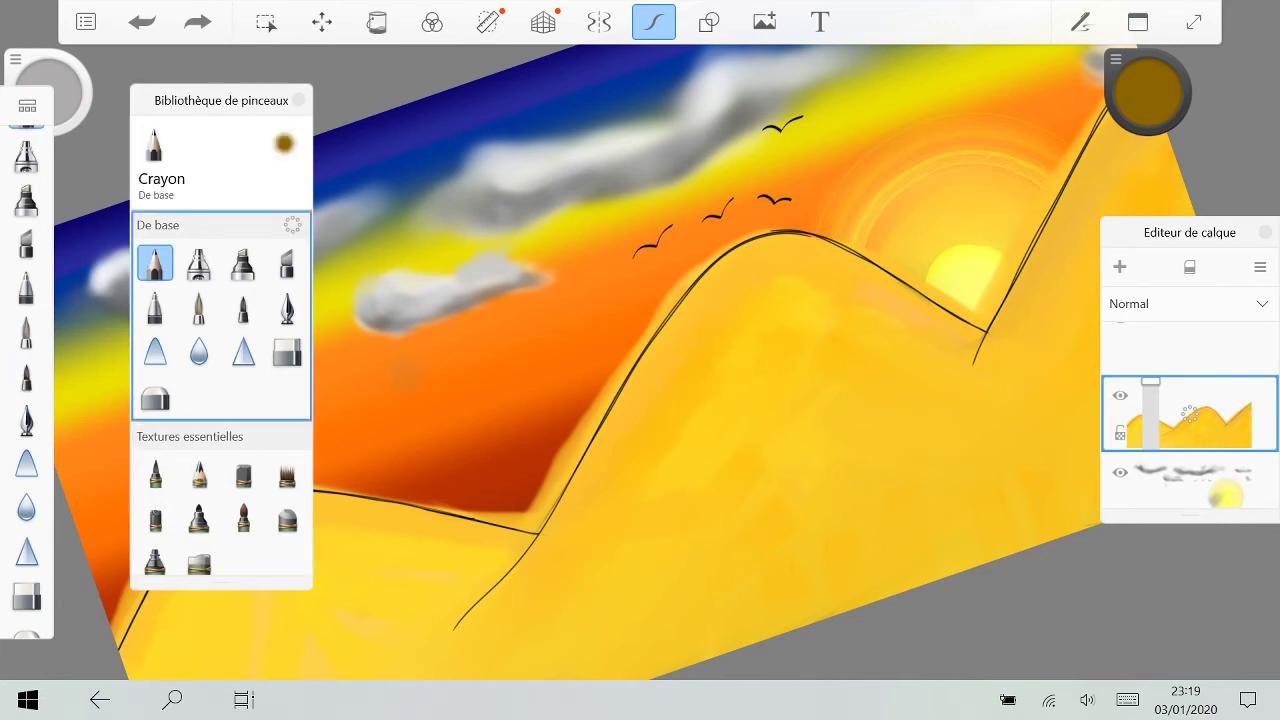
left_click(287, 263)
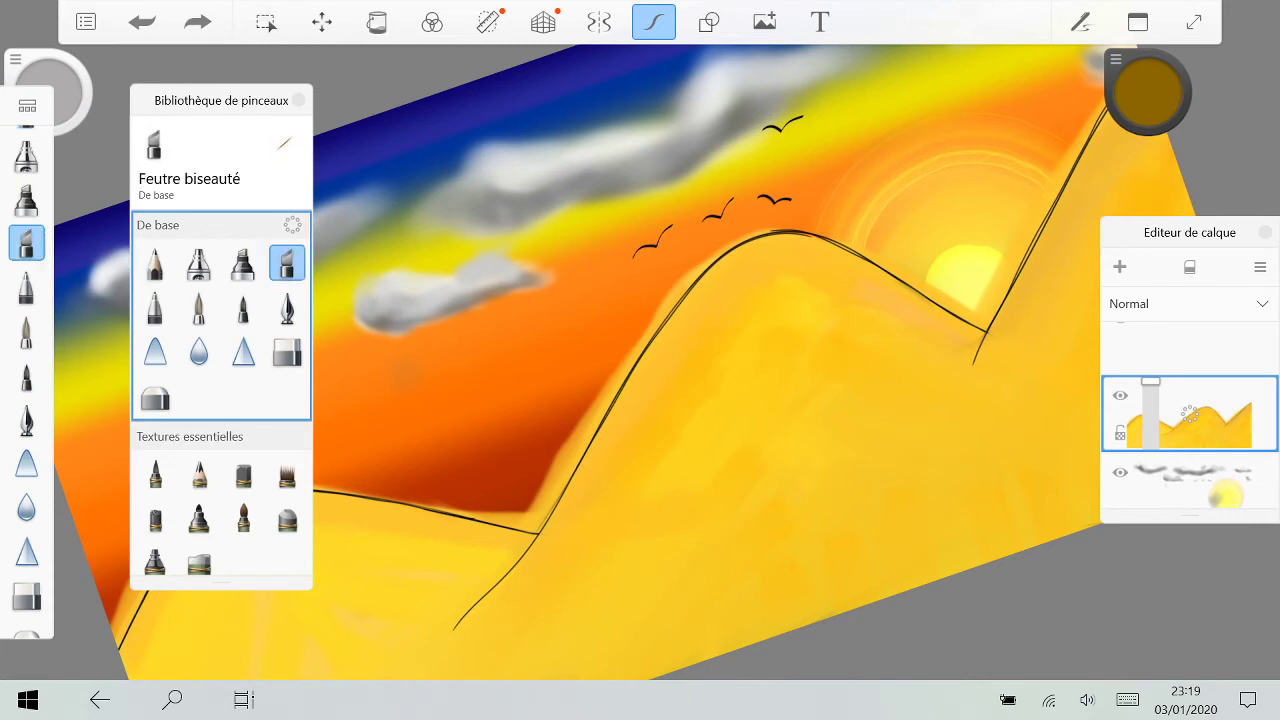
left_click(155, 398)
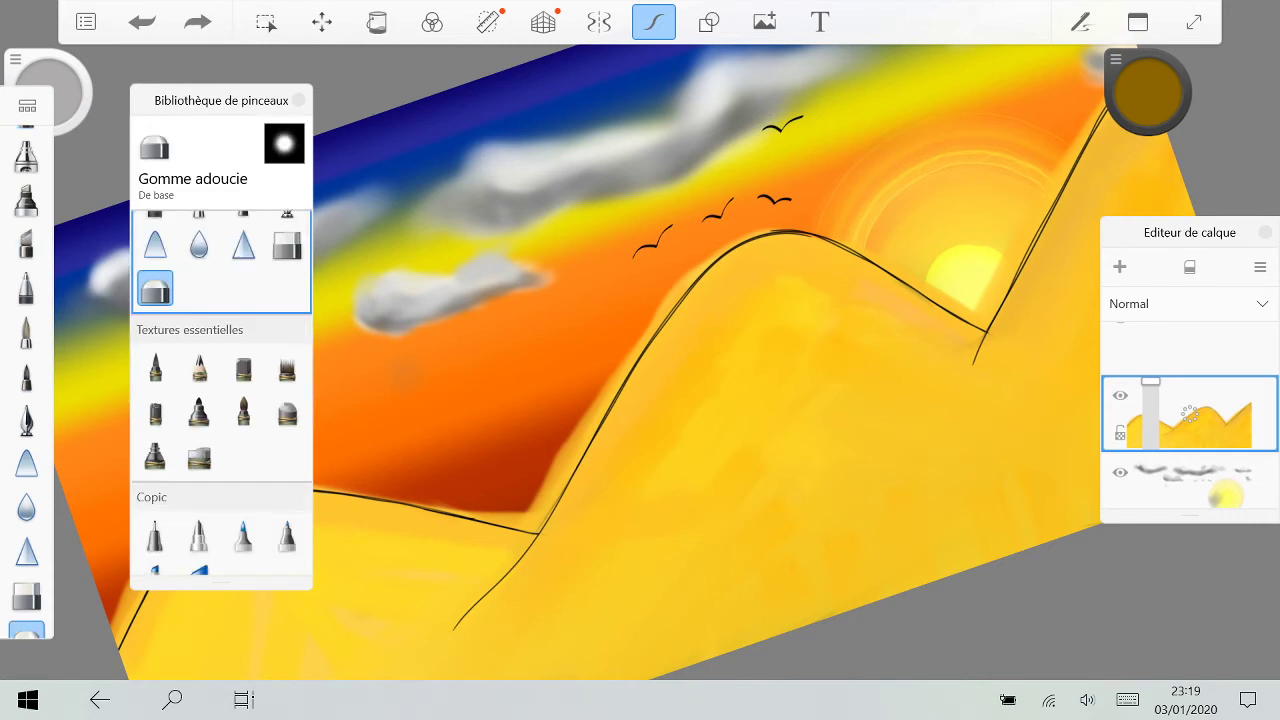
left_click(155, 370)
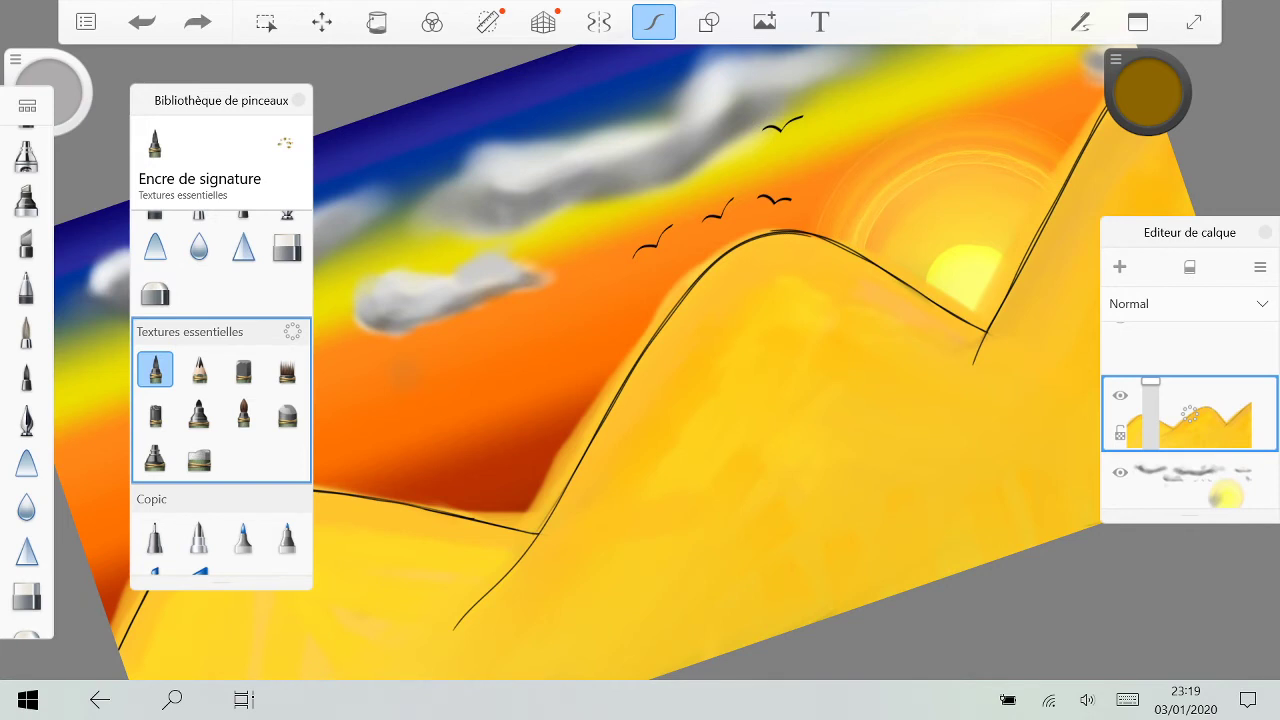
Step: Select the Aquarelle brush from Textures essentielles and set its size to 511
left_click(243, 413)
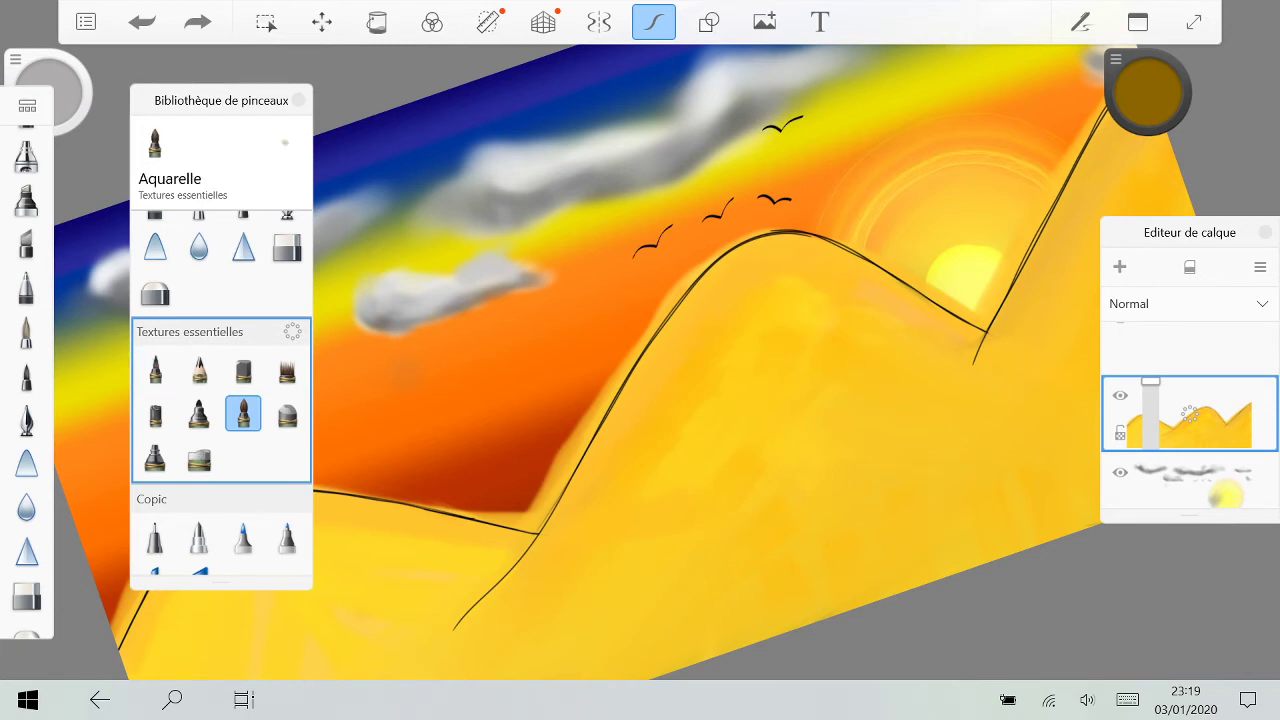
left_click(49, 92)
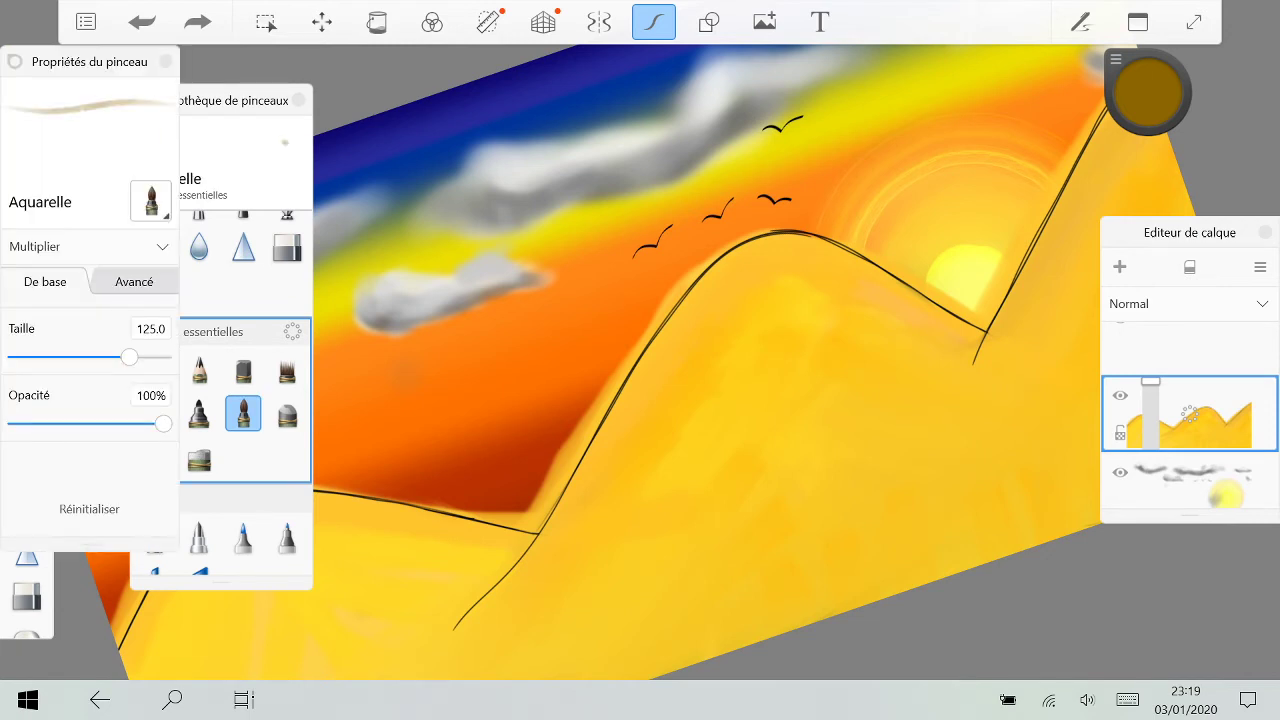
left_click_drag(129, 356, 162, 356)
Step: Shade the dunes with overlapping golden-brown Aquarelle strokes, keeping a lighter edge along their crests
mouse_move(590, 575)
left_mouse_down()
mouse_move(790, 300)
mouse_move(880, 450)
left_mouse_up()
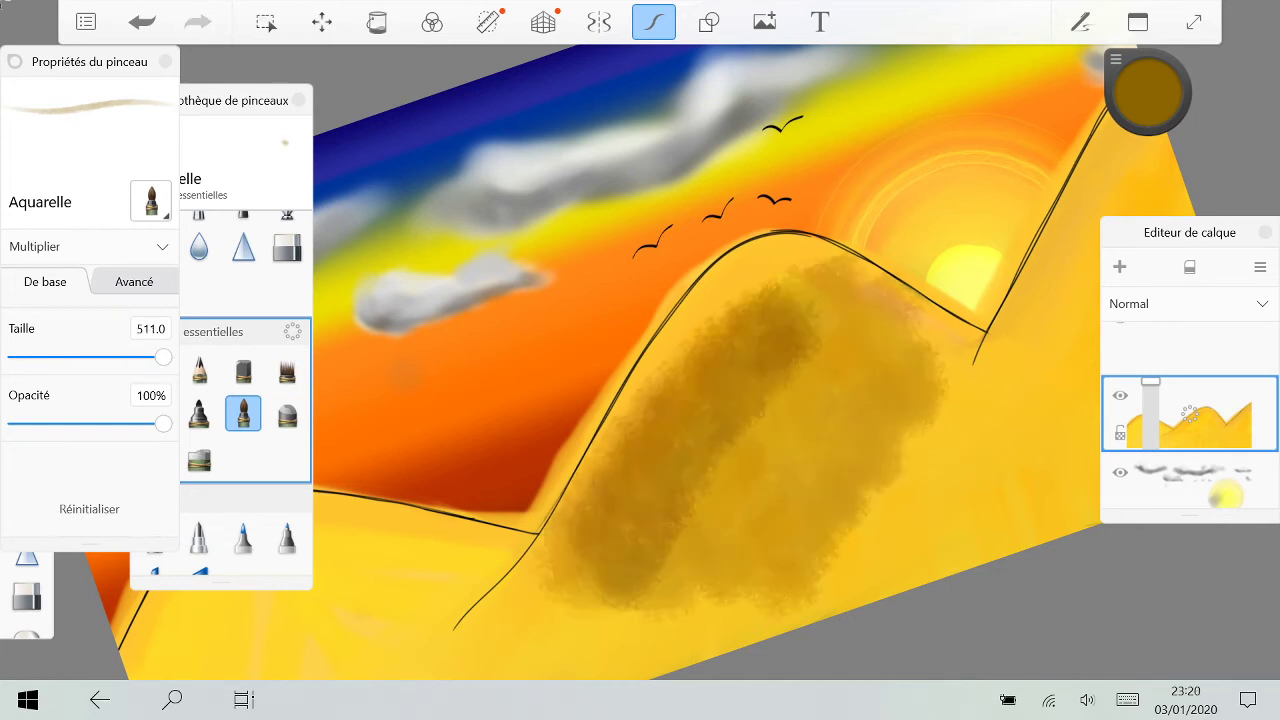
left_click_drag(786, 562, 956, 393)
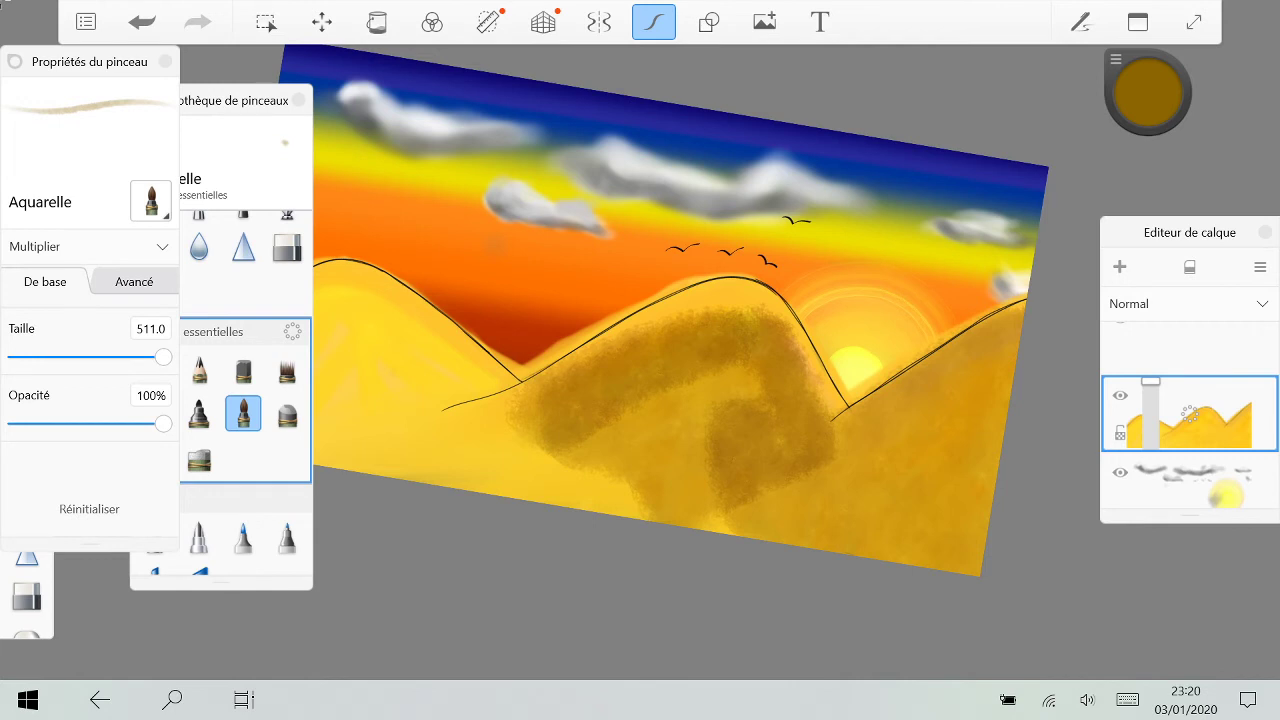
left_click_drag(770, 325, 690, 500)
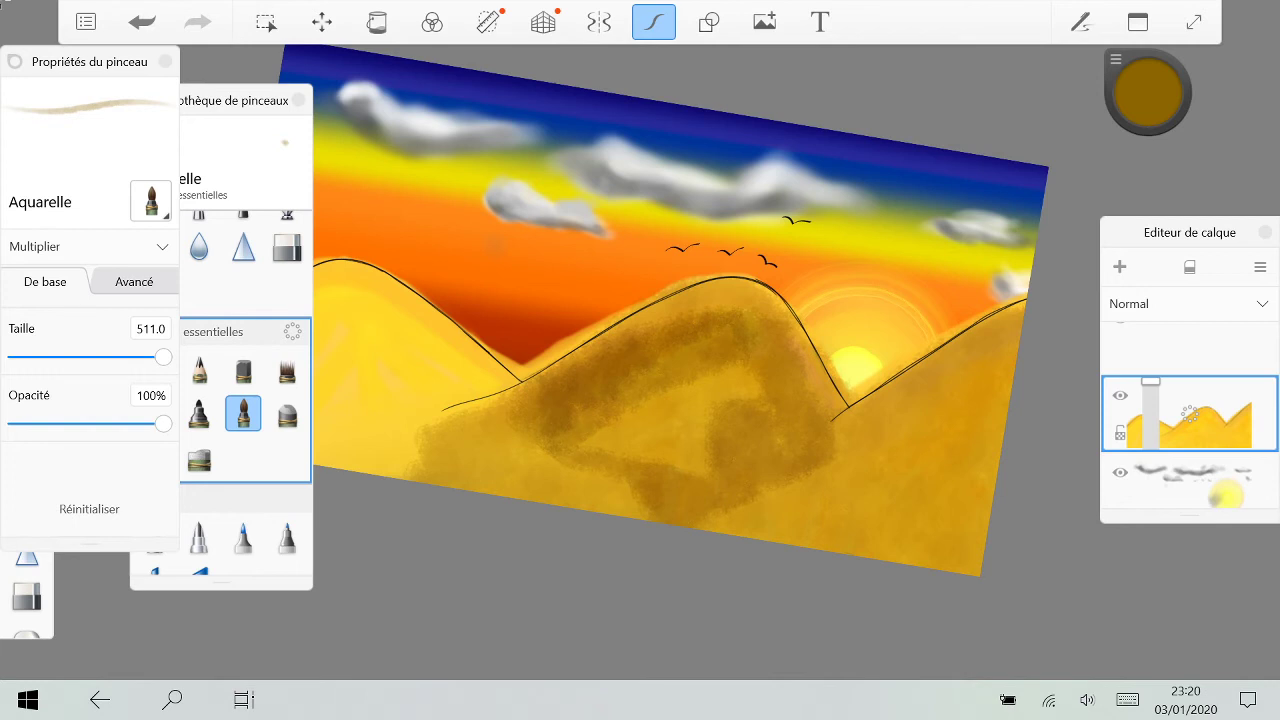
key("ctrl+z")
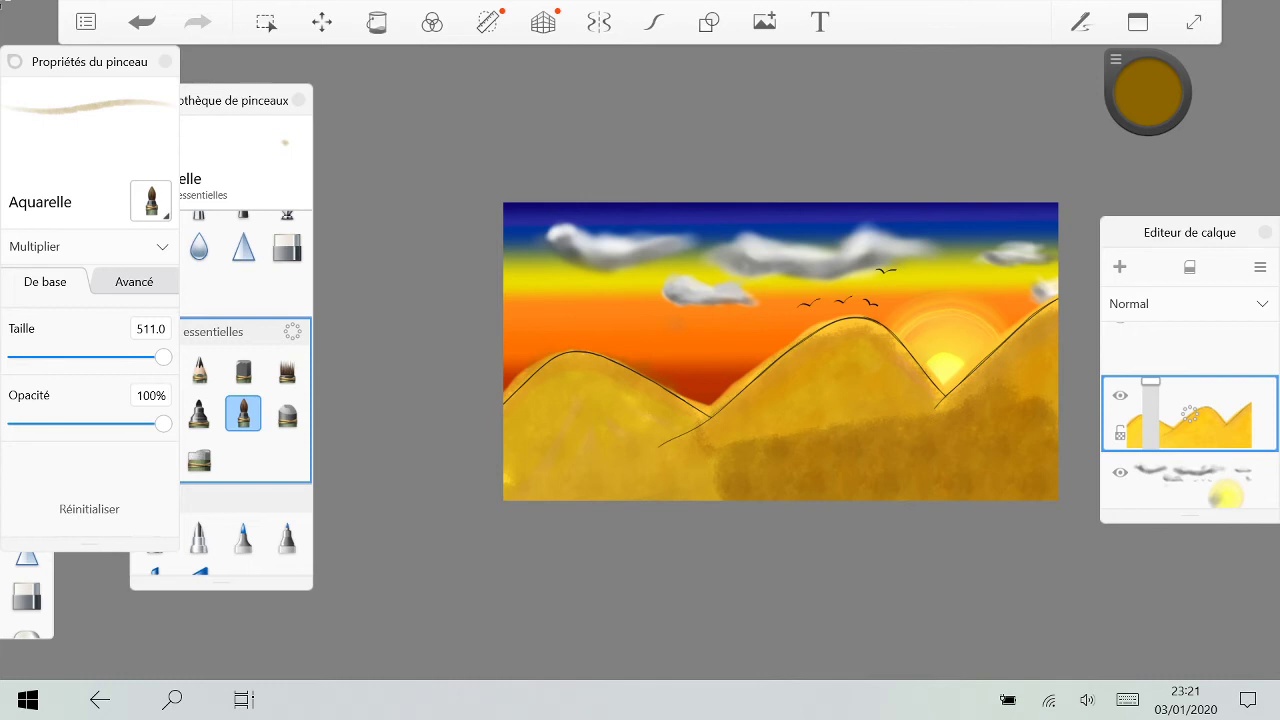
left_click_drag(1030, 430, 530, 430)
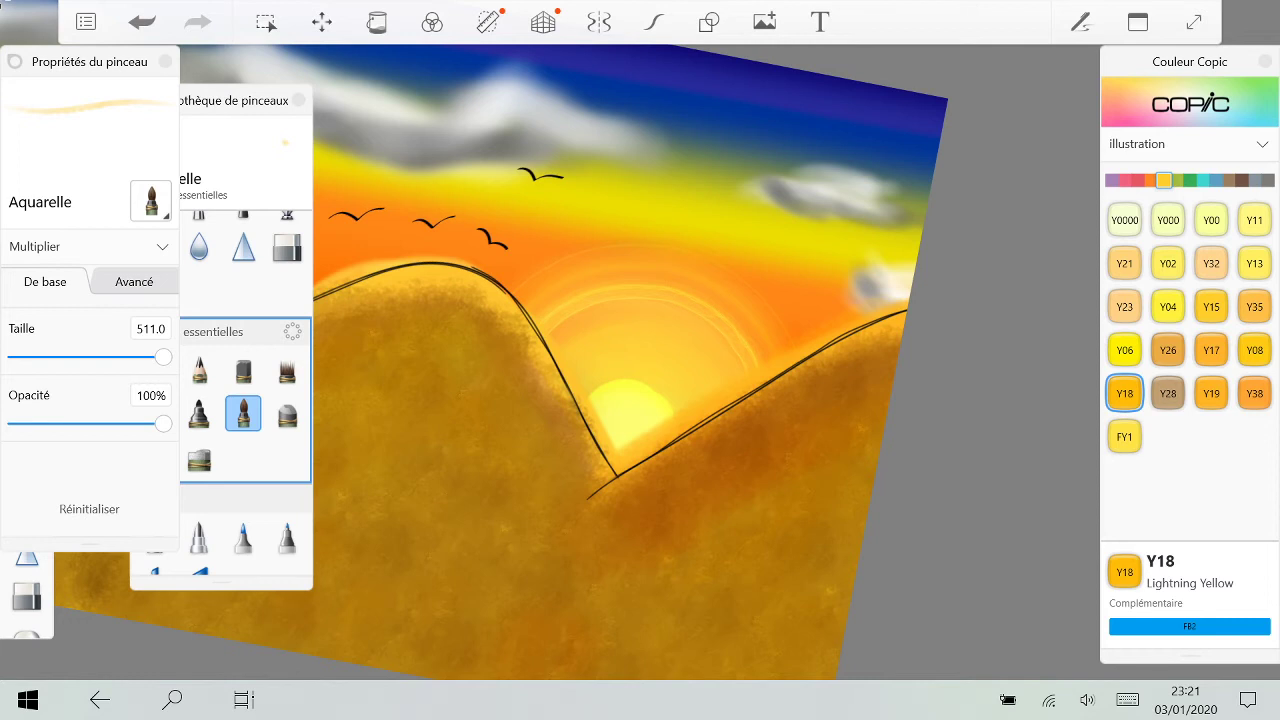
Step: Try the Copic colour Y28 Lionet Gold and return to Y18 Lightning Yellow
scroll(640, 360, "down", 4)
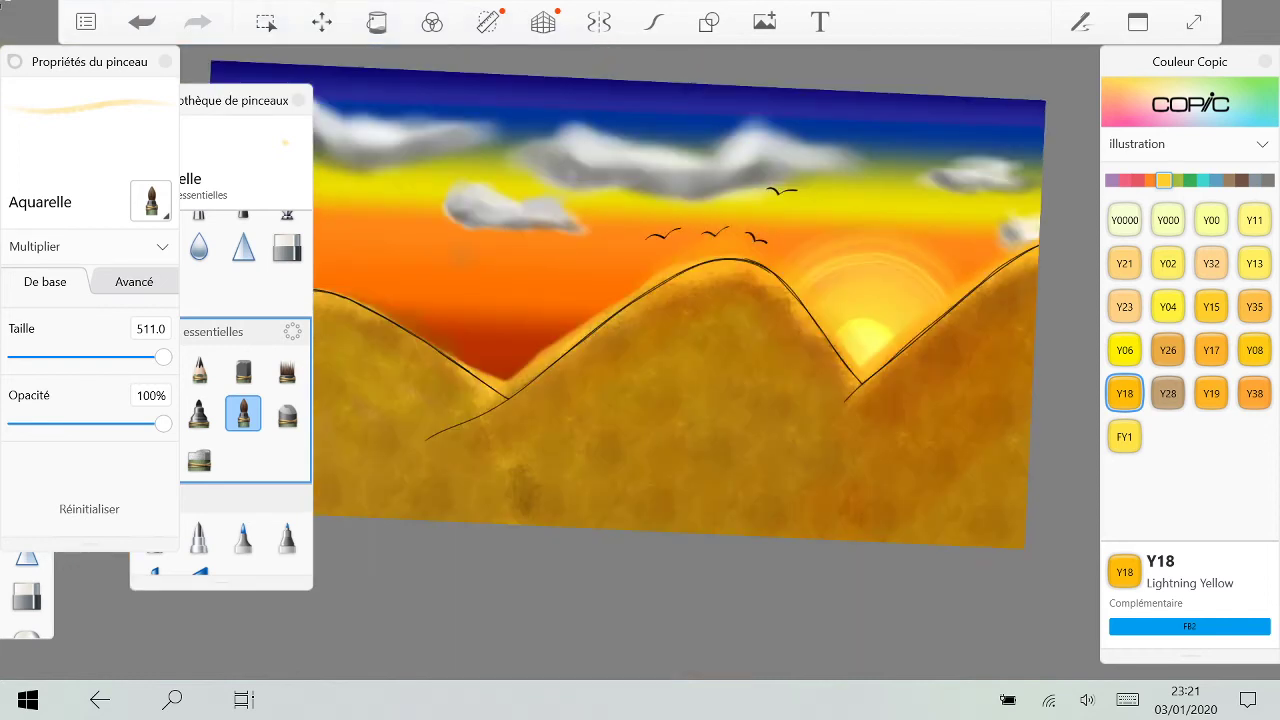
scroll(628, 300, "down", 2)
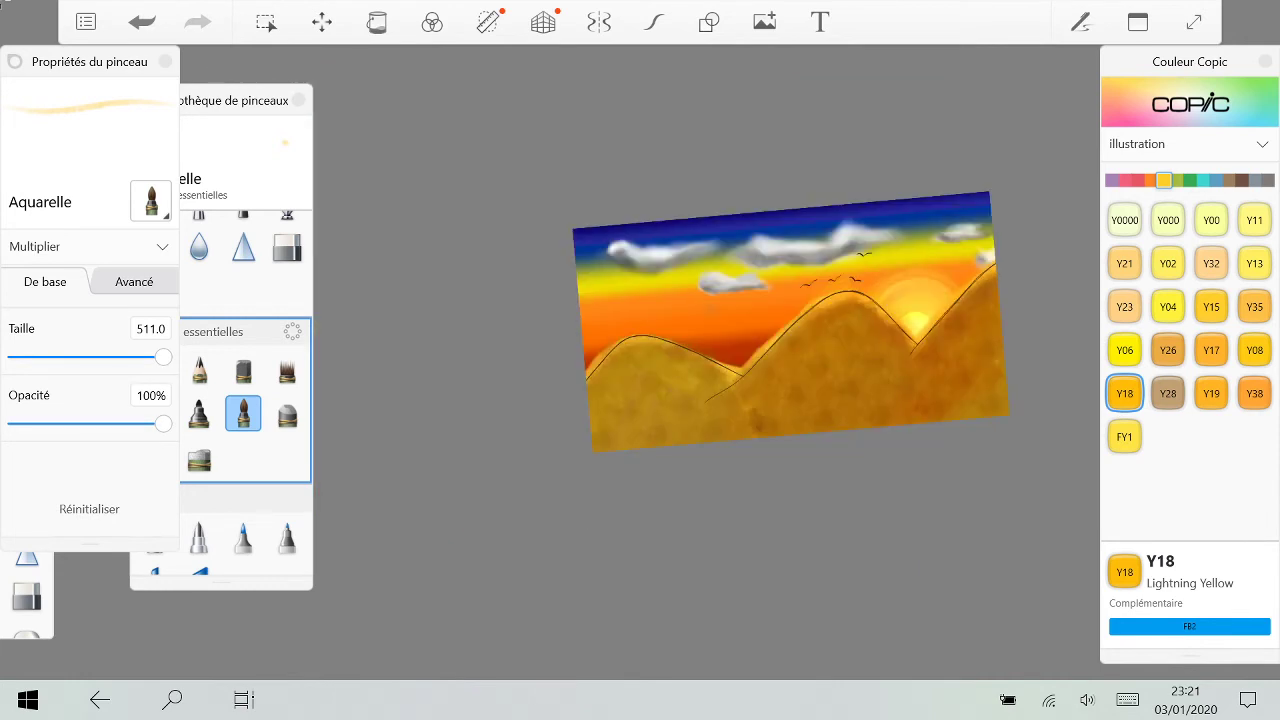
left_click(1168, 393)
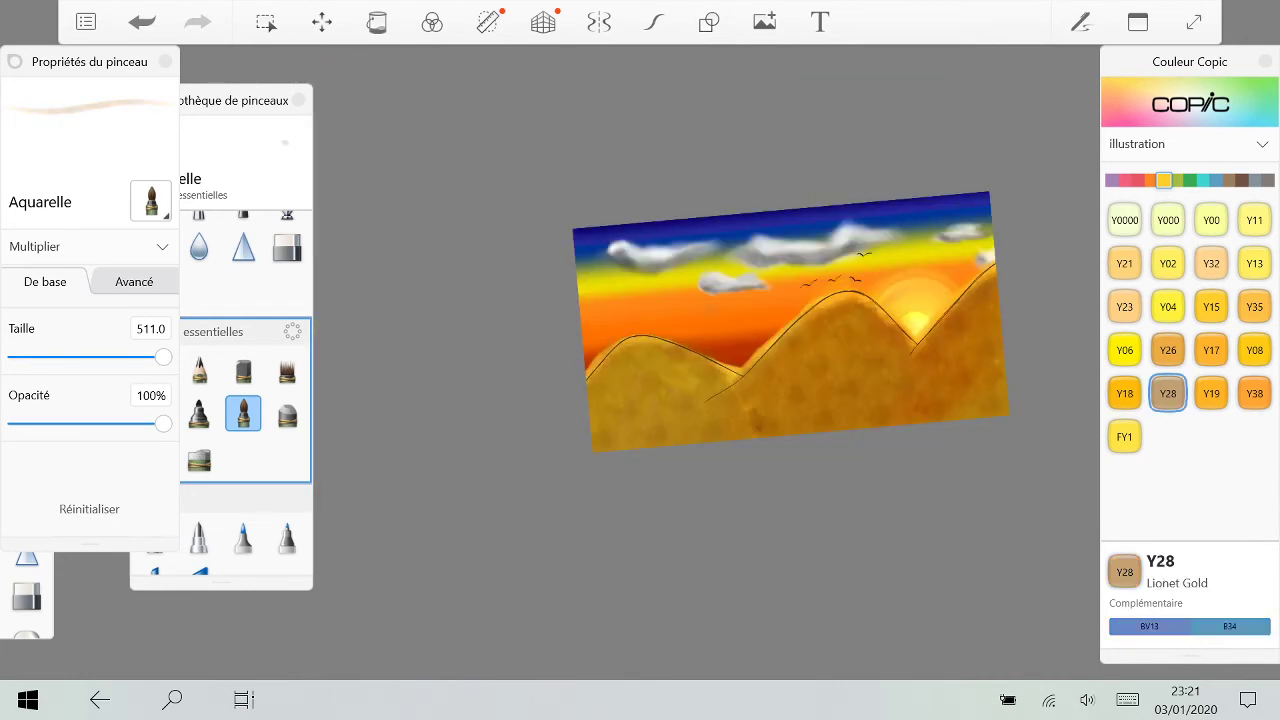
left_click(1125, 393)
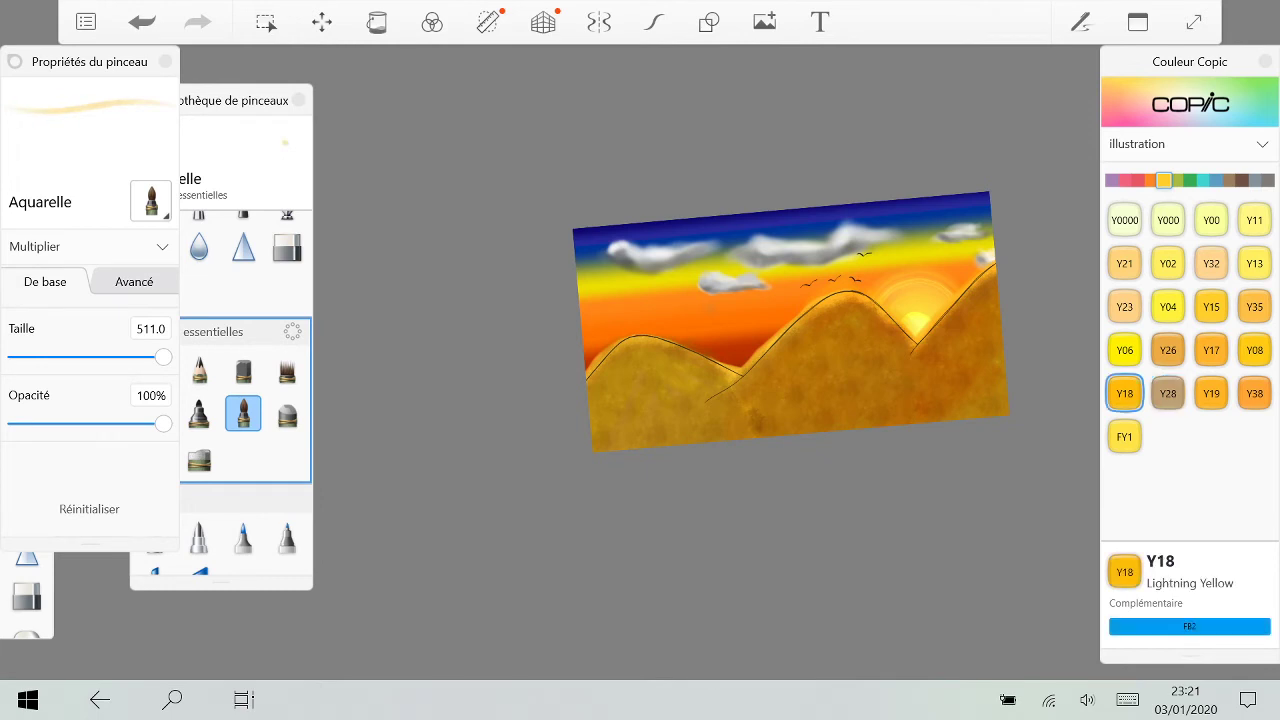
Step: Try shading the right dune with Copic 110 Special Black and undo the strokes
left_click(1255, 181)
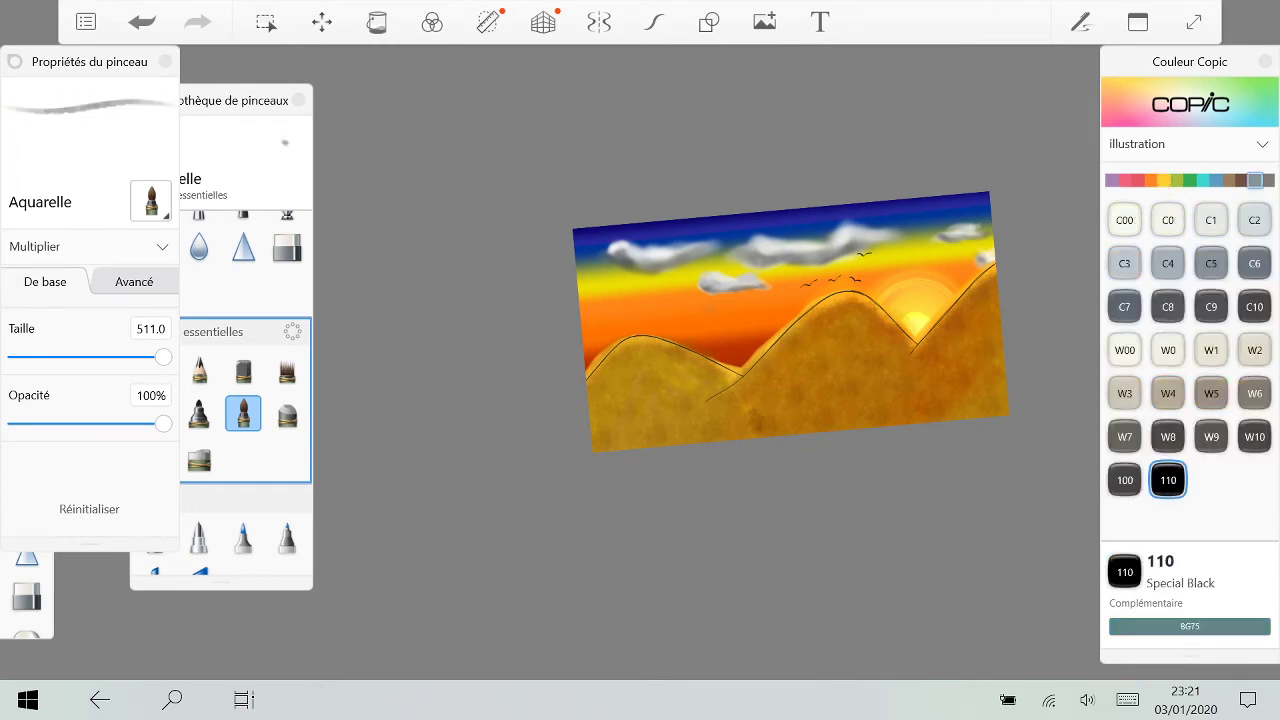
left_click_drag(985, 305, 955, 410)
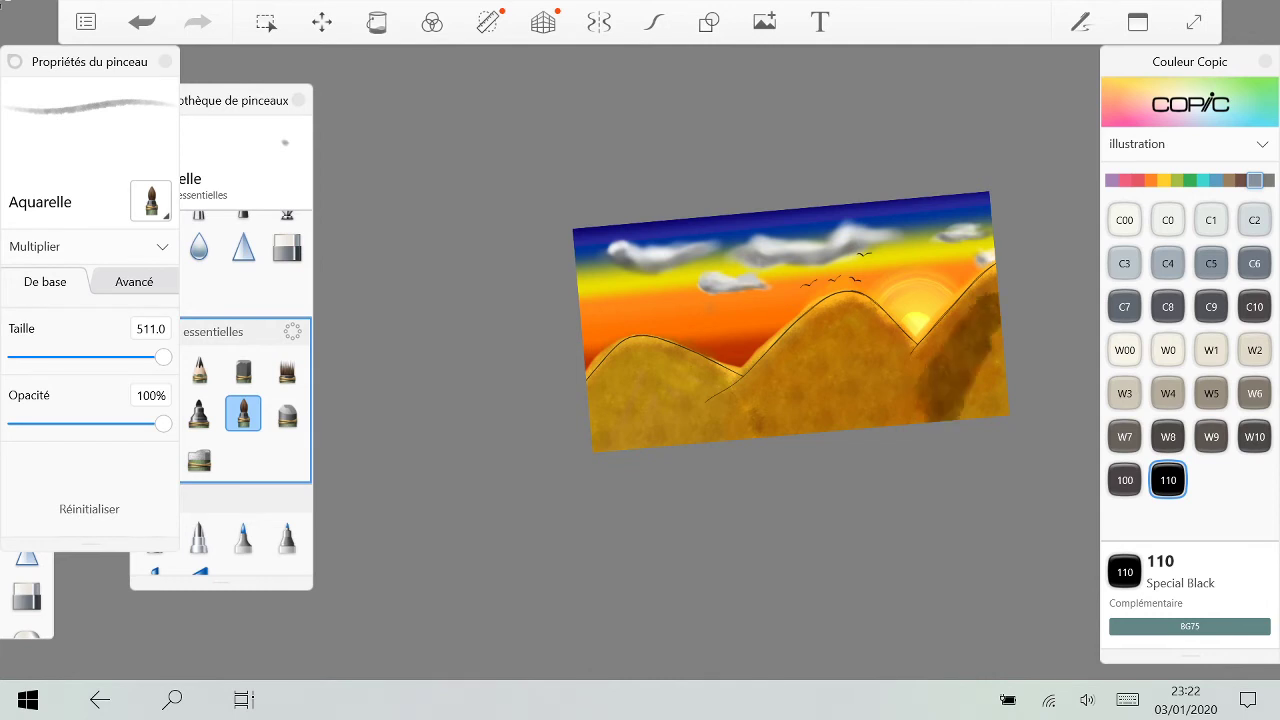
mouse_move(990, 292)
left_mouse_down()
mouse_move(985, 395)
mouse_move(896, 405)
mouse_move(938, 328)
mouse_move(917, 408)
left_mouse_up()
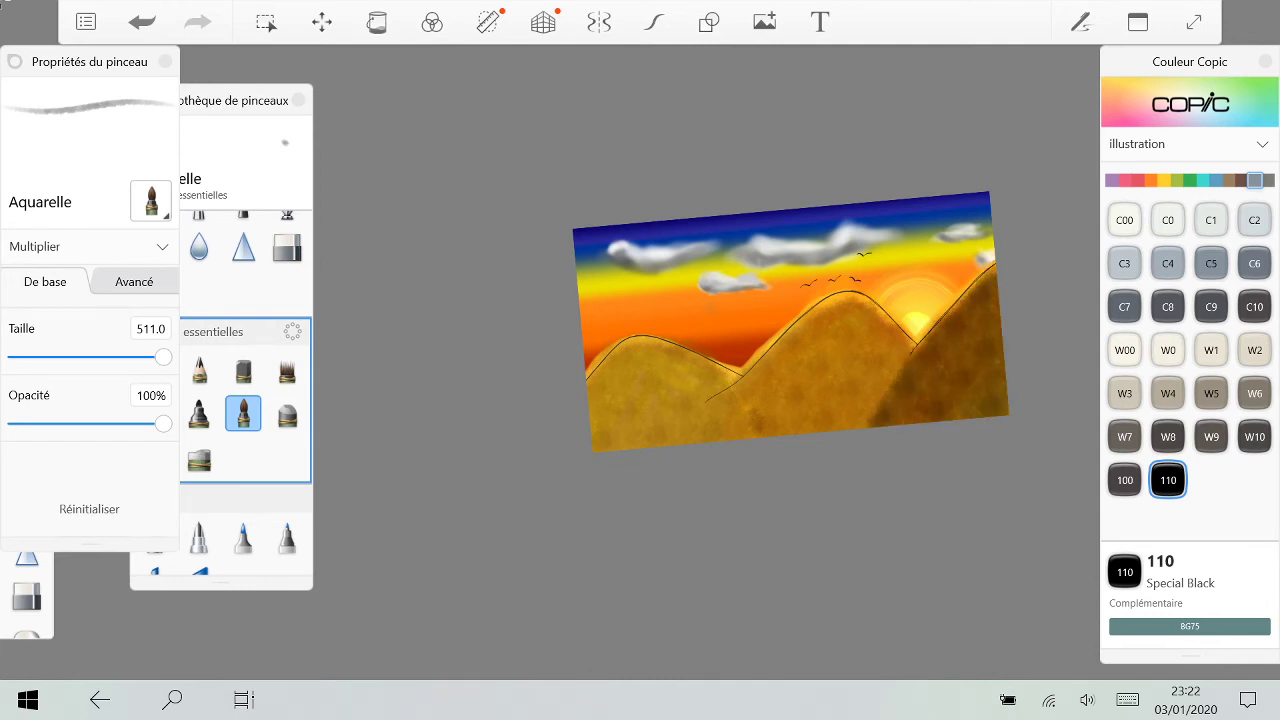
key("ctrl+z")
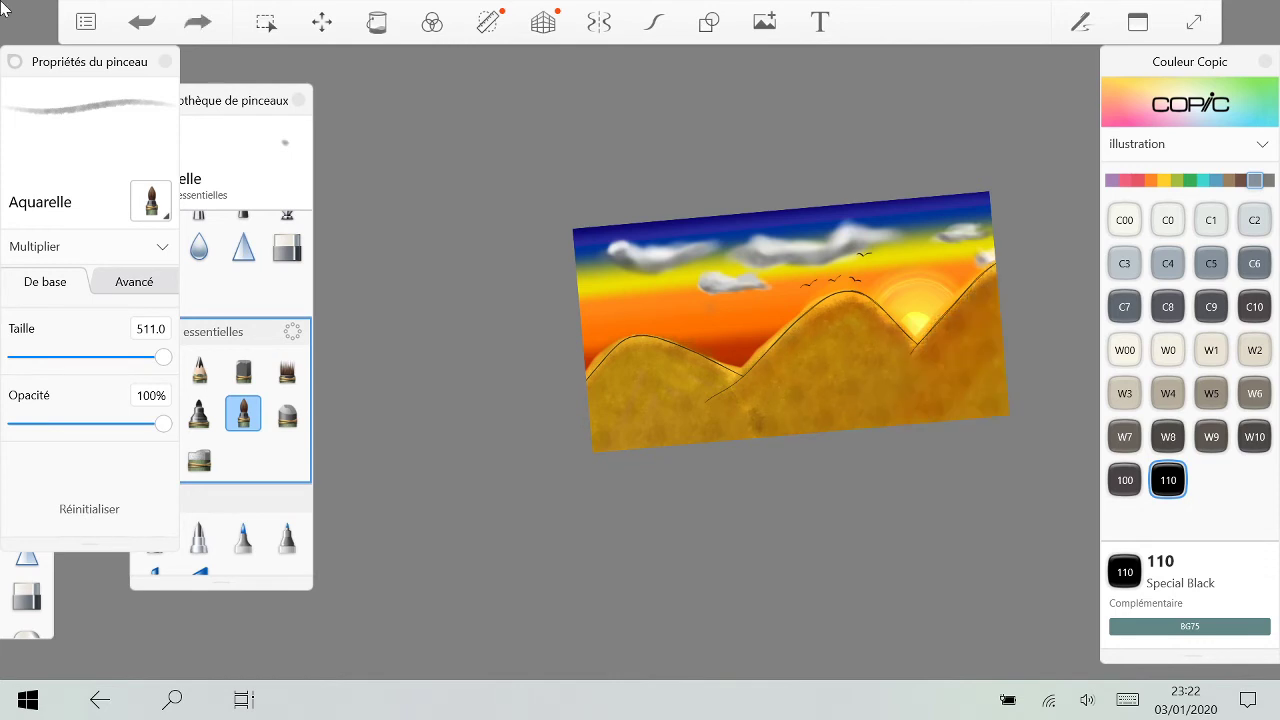
Step: Try a Special Black Aquarelle shadow across the middle dune and into the right dune, and undo the strokes
left_click_drag(808, 374, 890, 372)
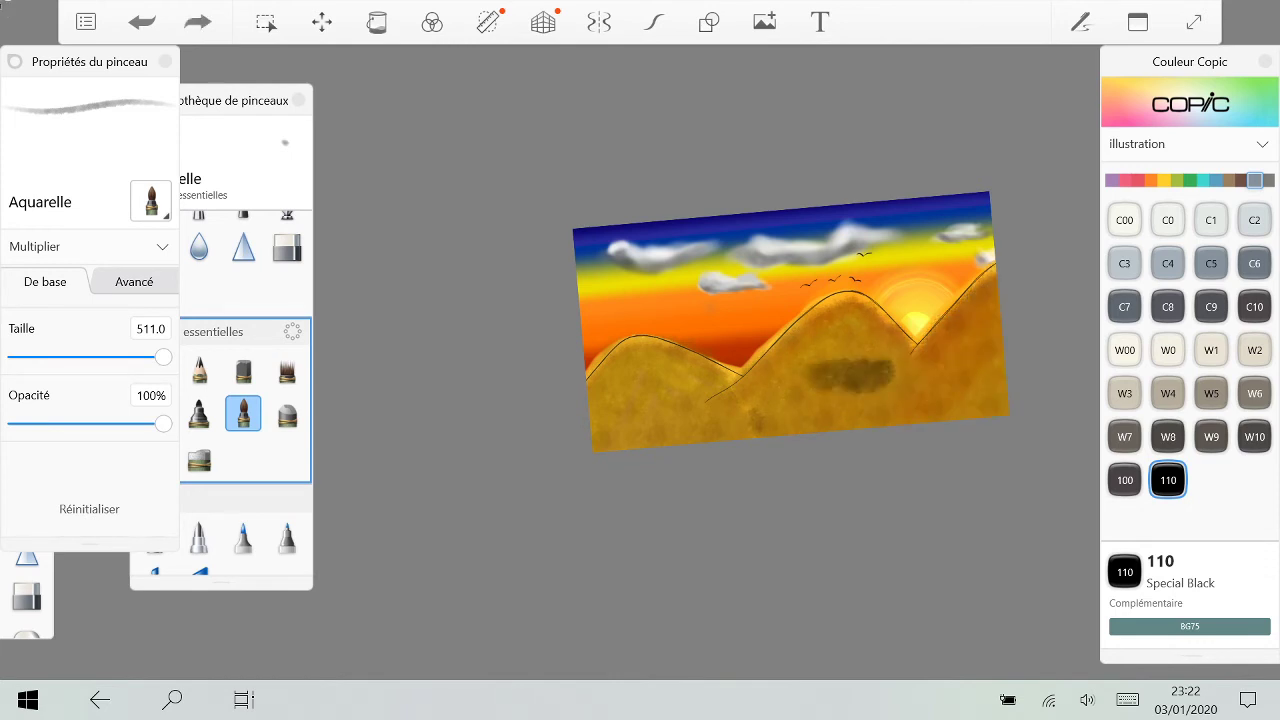
left_click_drag(850, 320, 660, 435)
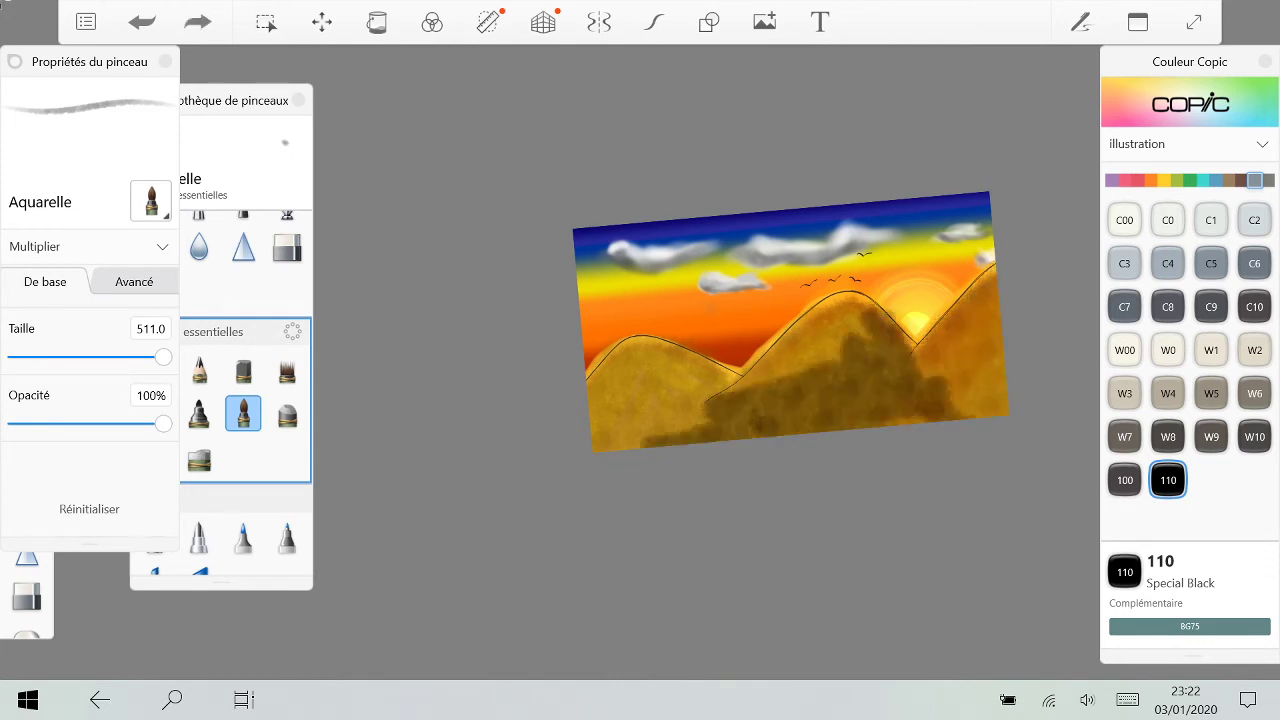
left_click_drag(862, 345, 995, 370)
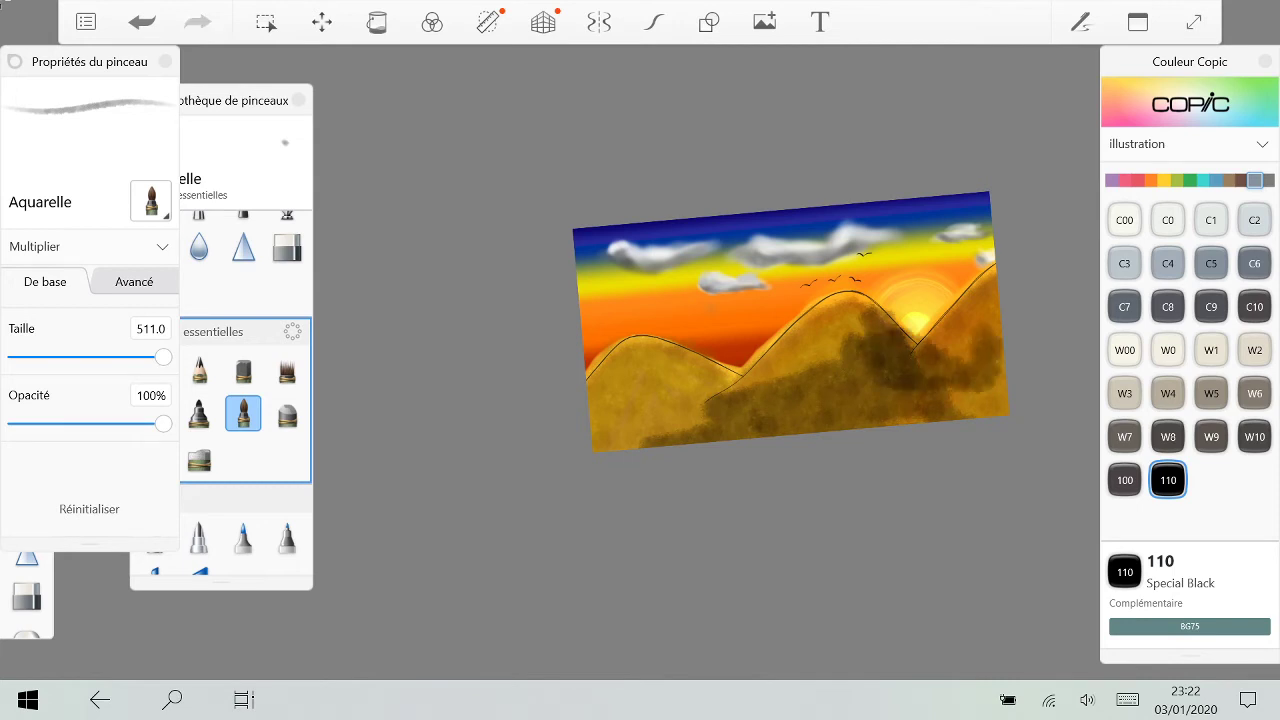
left_click_drag(984, 310, 940, 385)
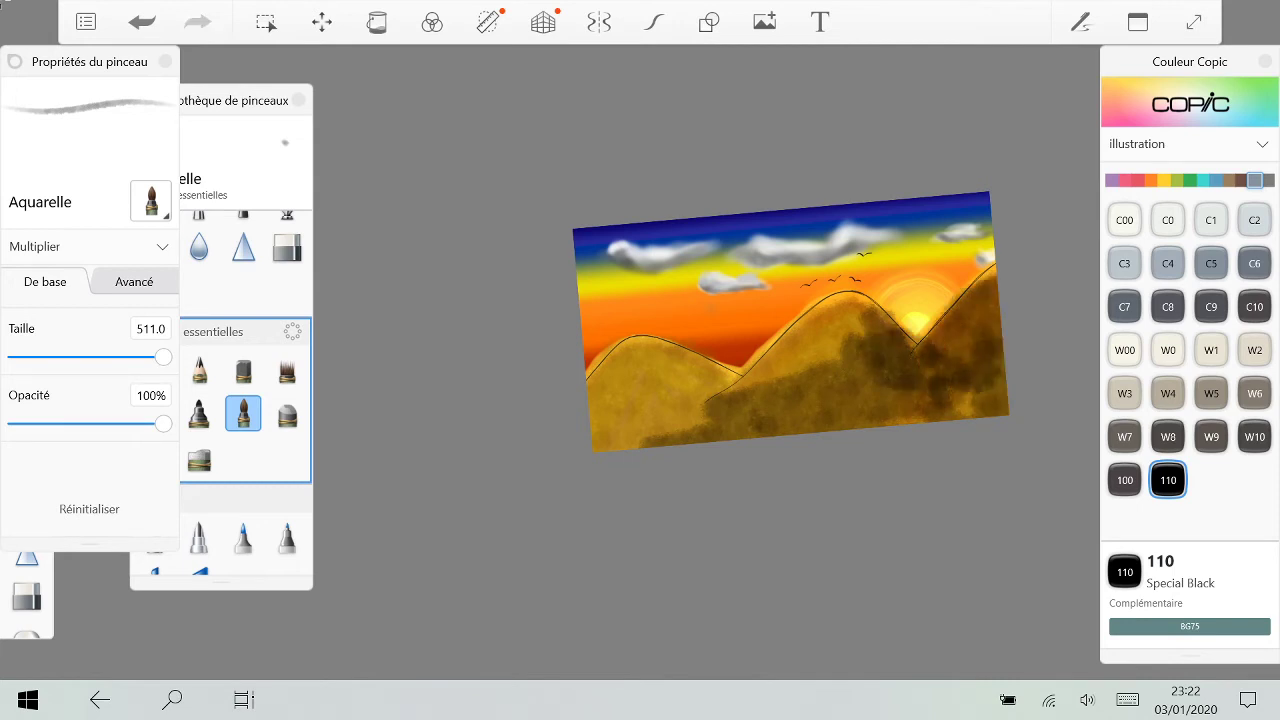
left_click_drag(855, 325, 930, 385)
left_click_drag(905, 295, 765, 390)
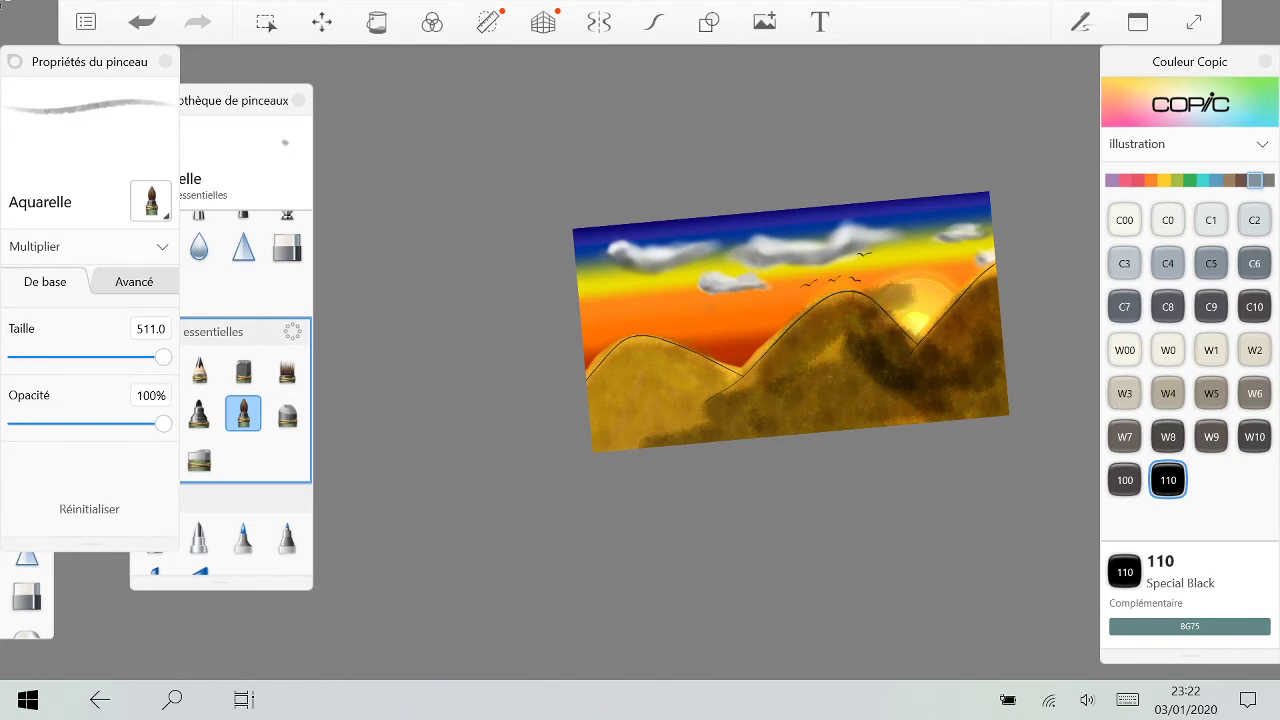
left_click_drag(625, 320, 985, 220)
key("ctrl+z")
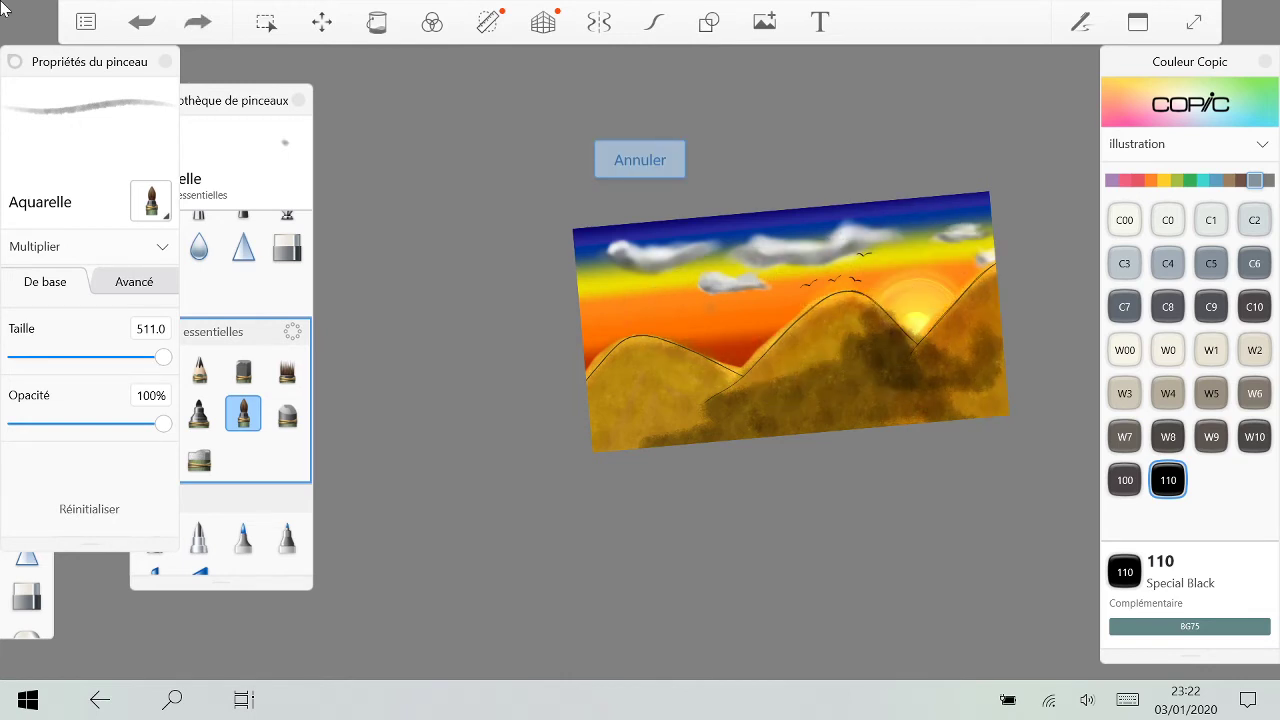
key("ctrl+z")
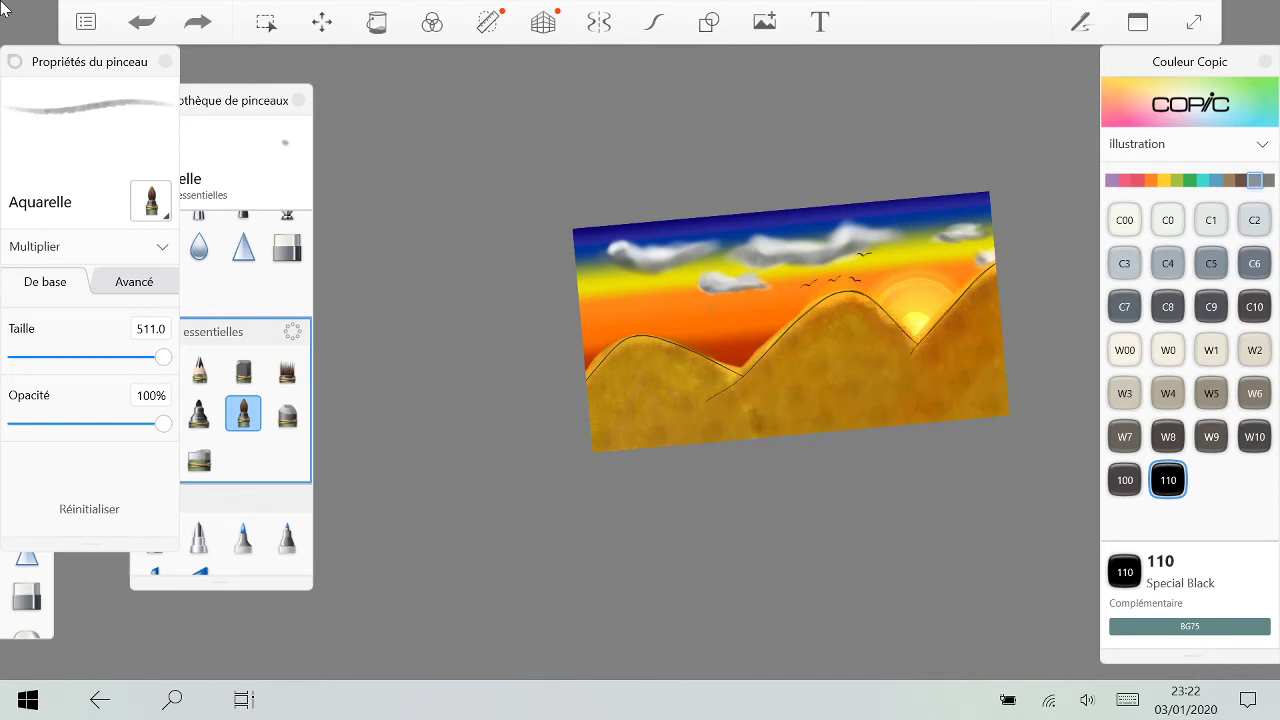
Step: Darken the left, middle and right dunes with Aquarelle strokes in Copic 100 Black
scroll(728, 421, "up", 5)
scroll(740, 320, "up", 3)
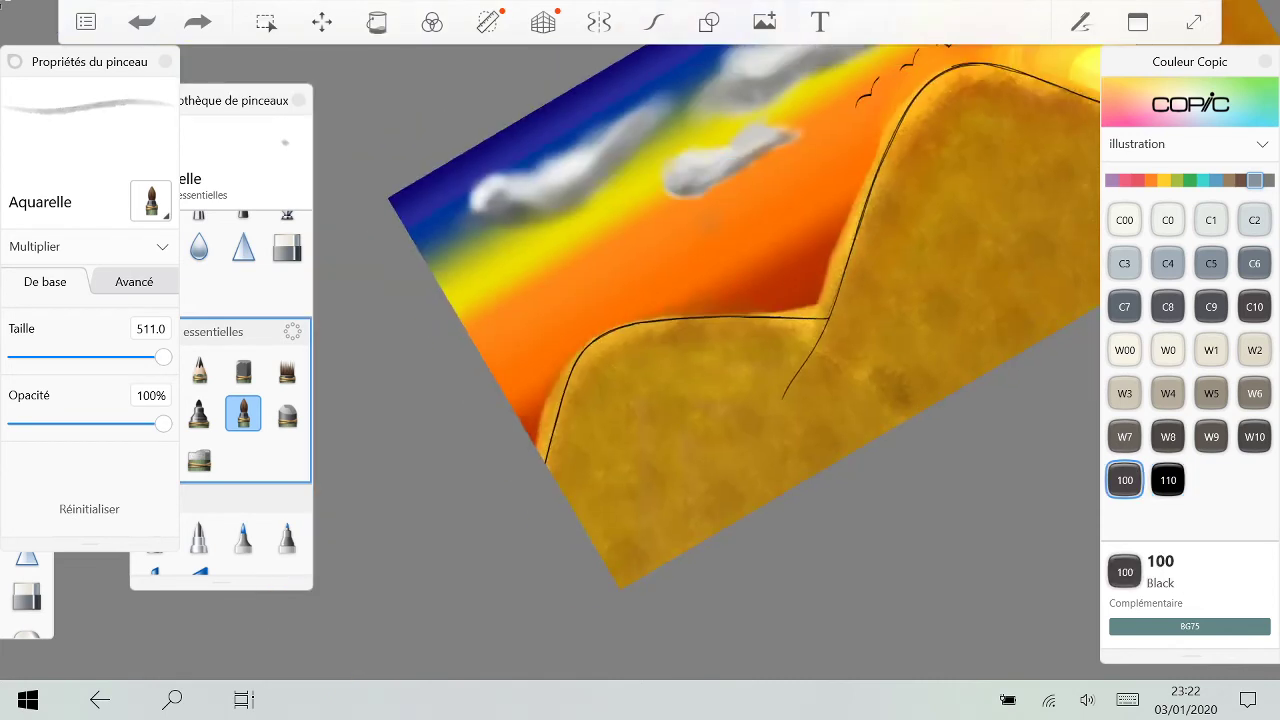
left_click_drag(580, 425, 565, 480)
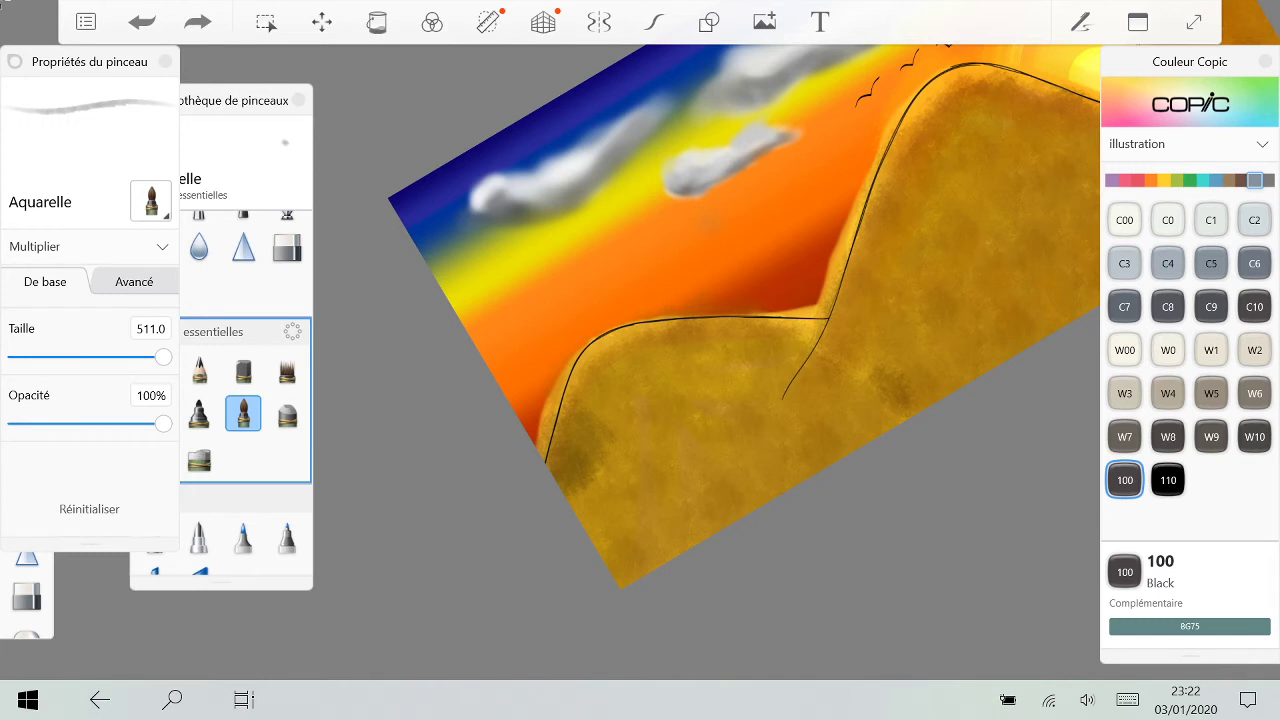
left_click_drag(610, 360, 620, 500)
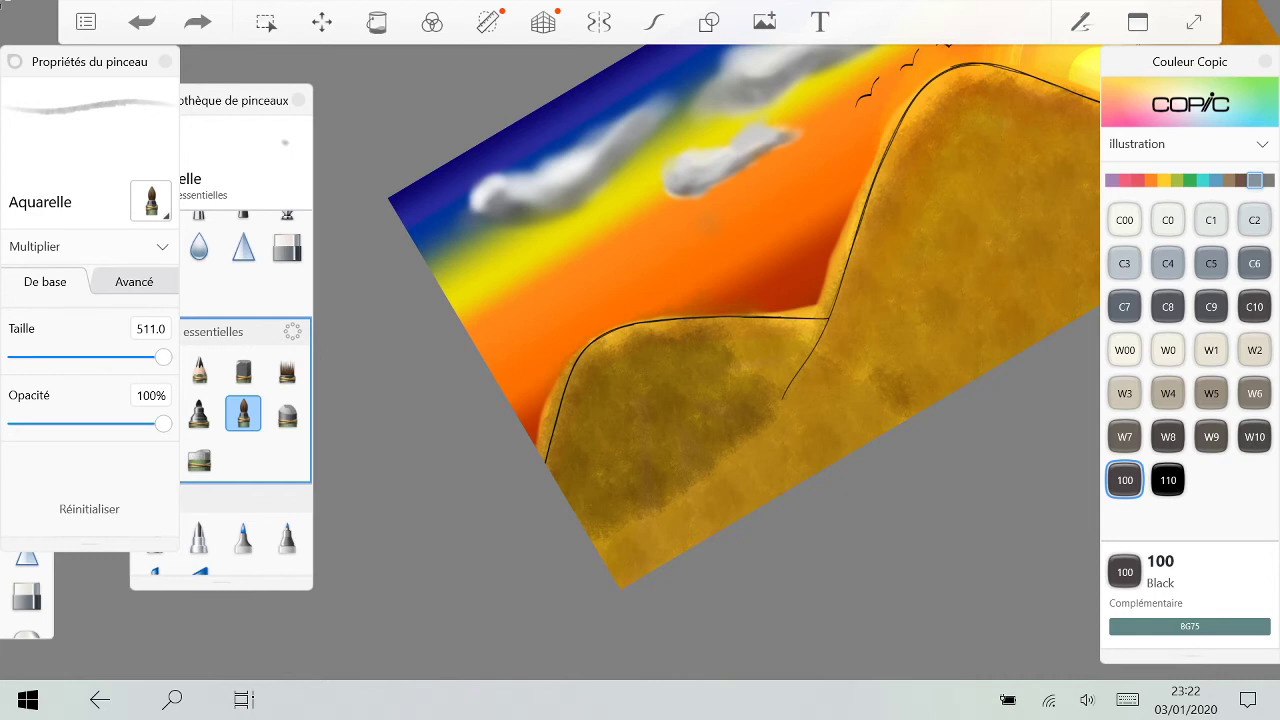
left_click_drag(640, 530, 1000, 200)
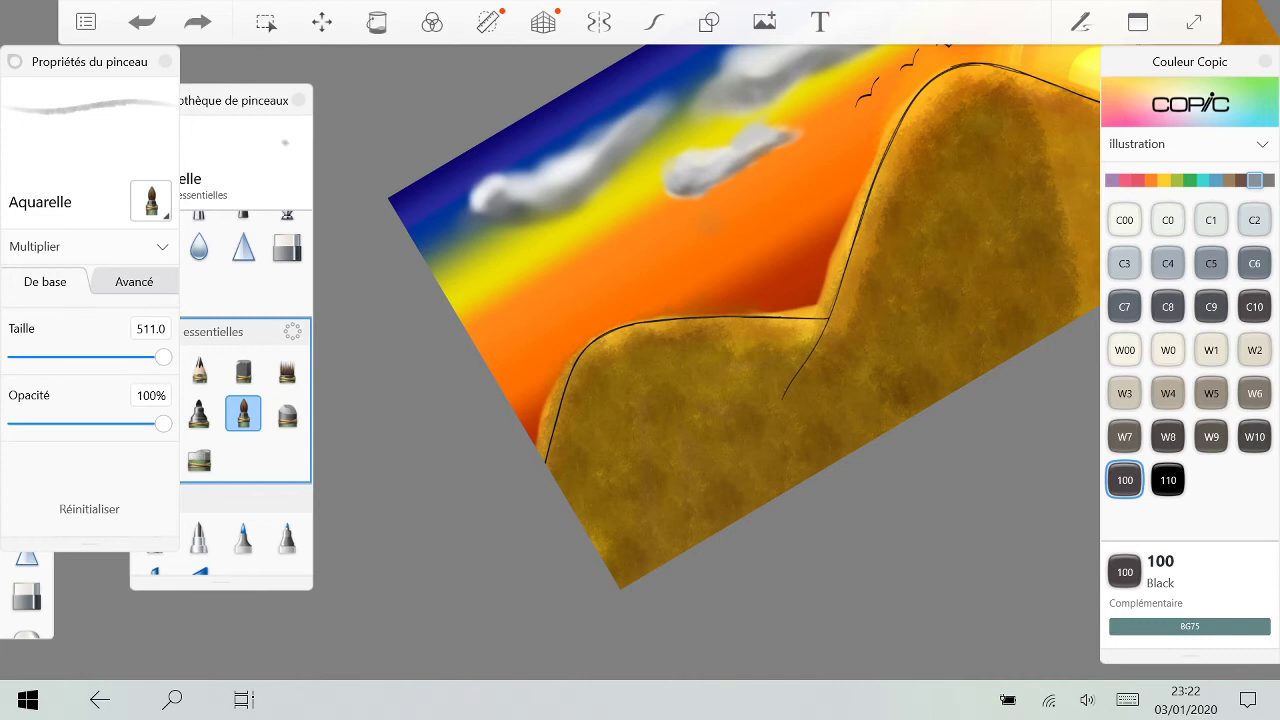
scroll(700, 360, "down", 3)
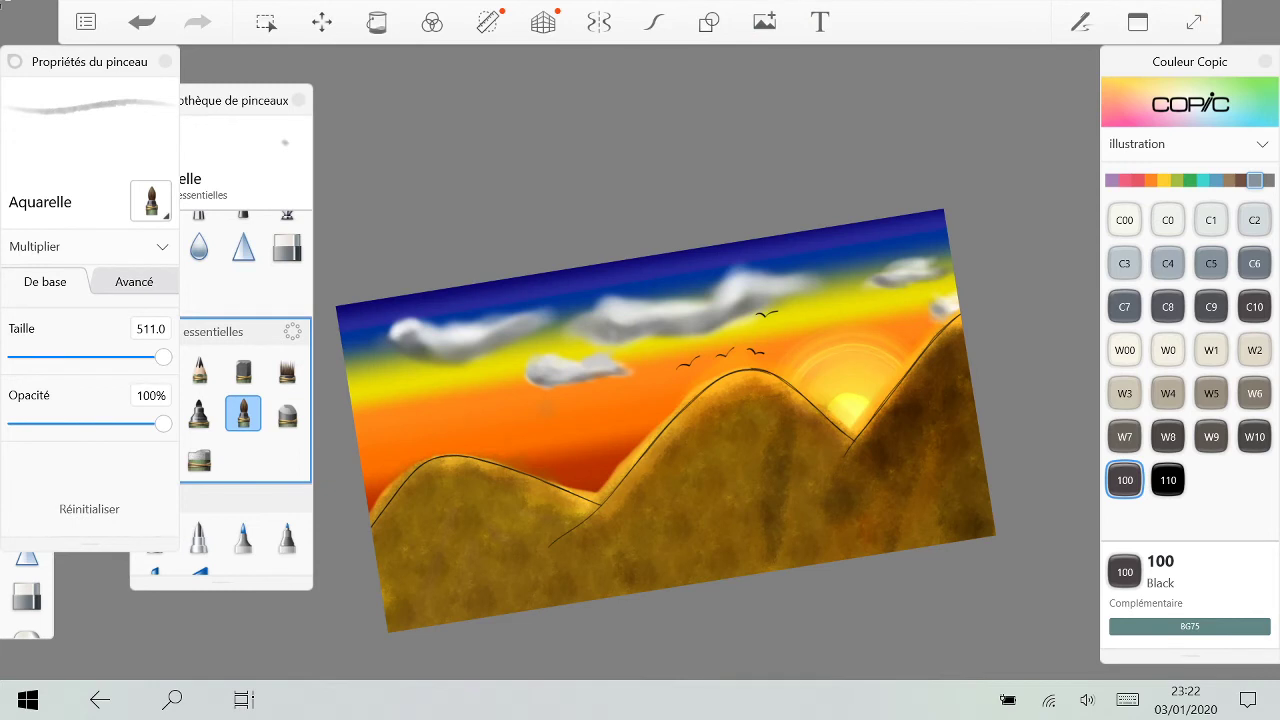
Step: Undo all the Aquarelle shading on the dunes, and choose Copic 110 Special Black with the Aquarelle brush
key("ctrl+z")
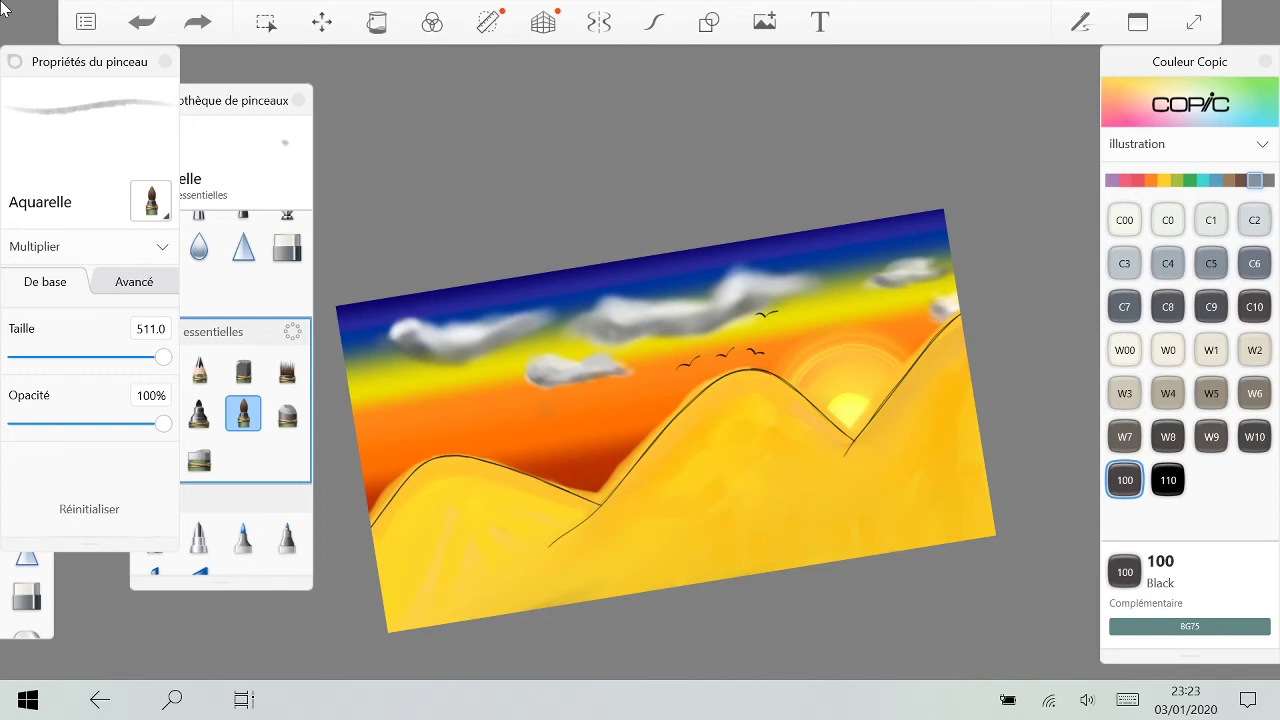
left_click(1168, 480)
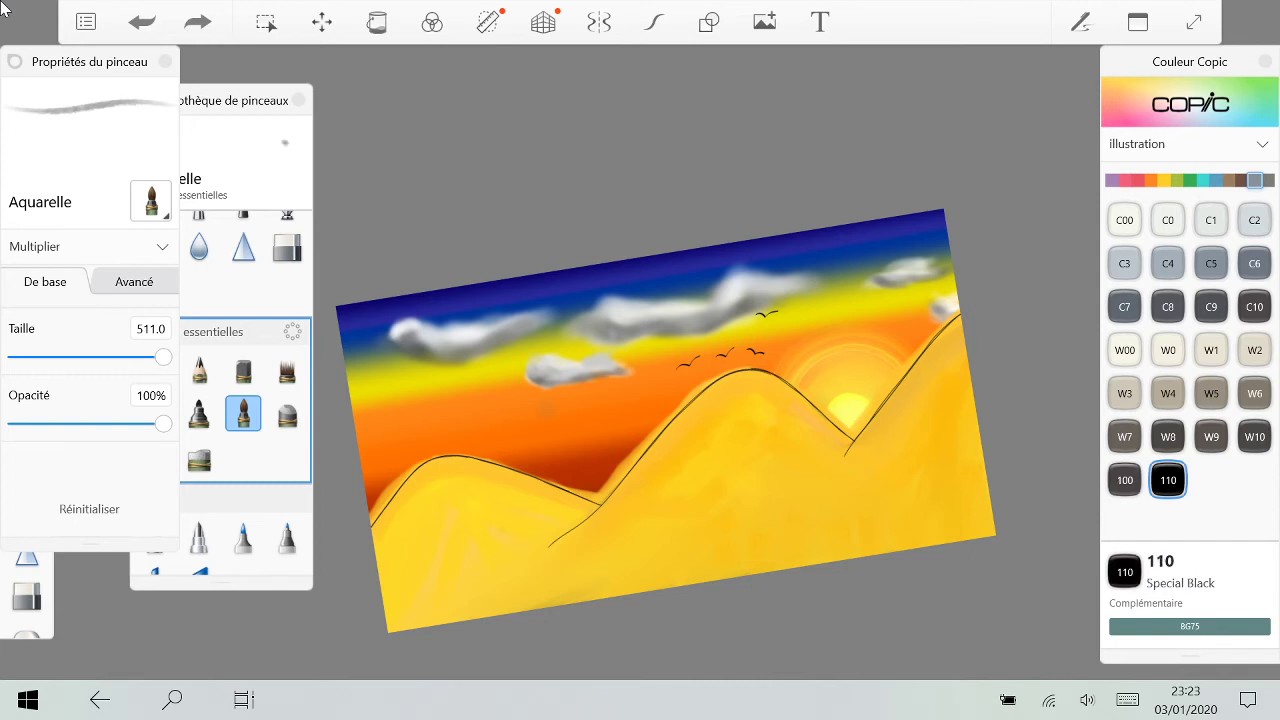
left_click(243, 413)
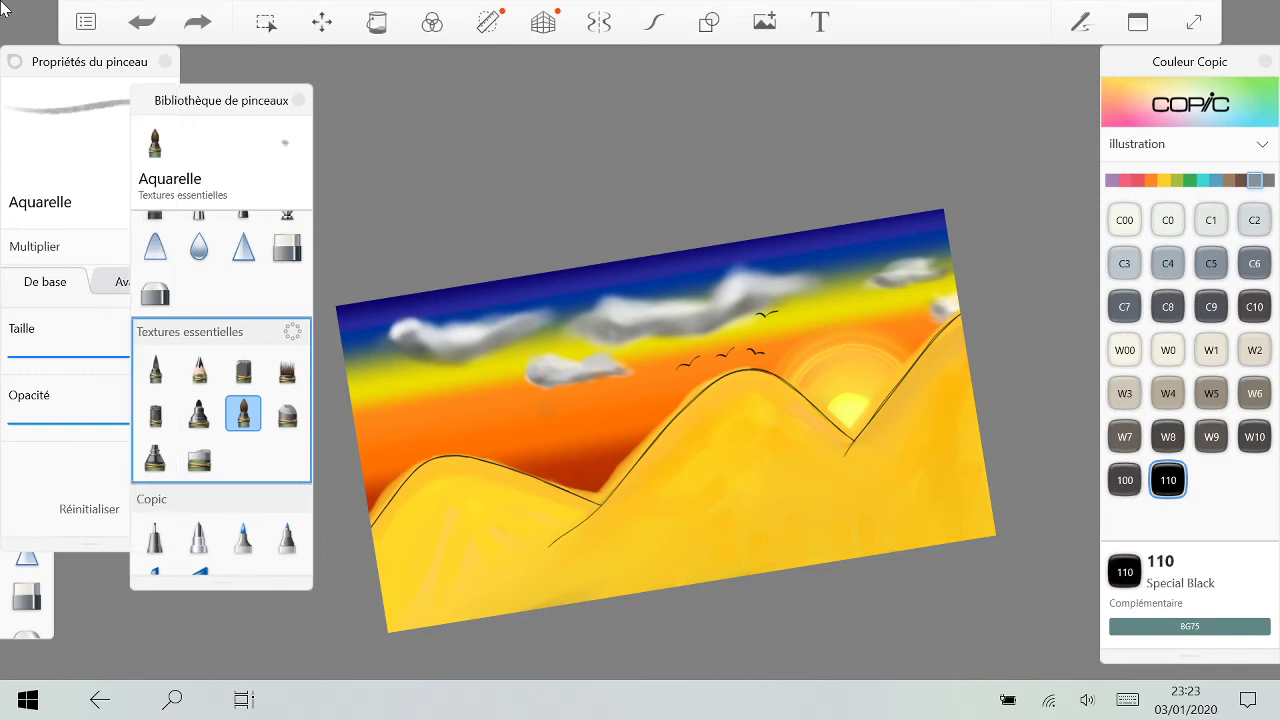
Step: Choose the Marqueur à sec brush from the essential textures and set its size to 46.4
left_click(155, 457)
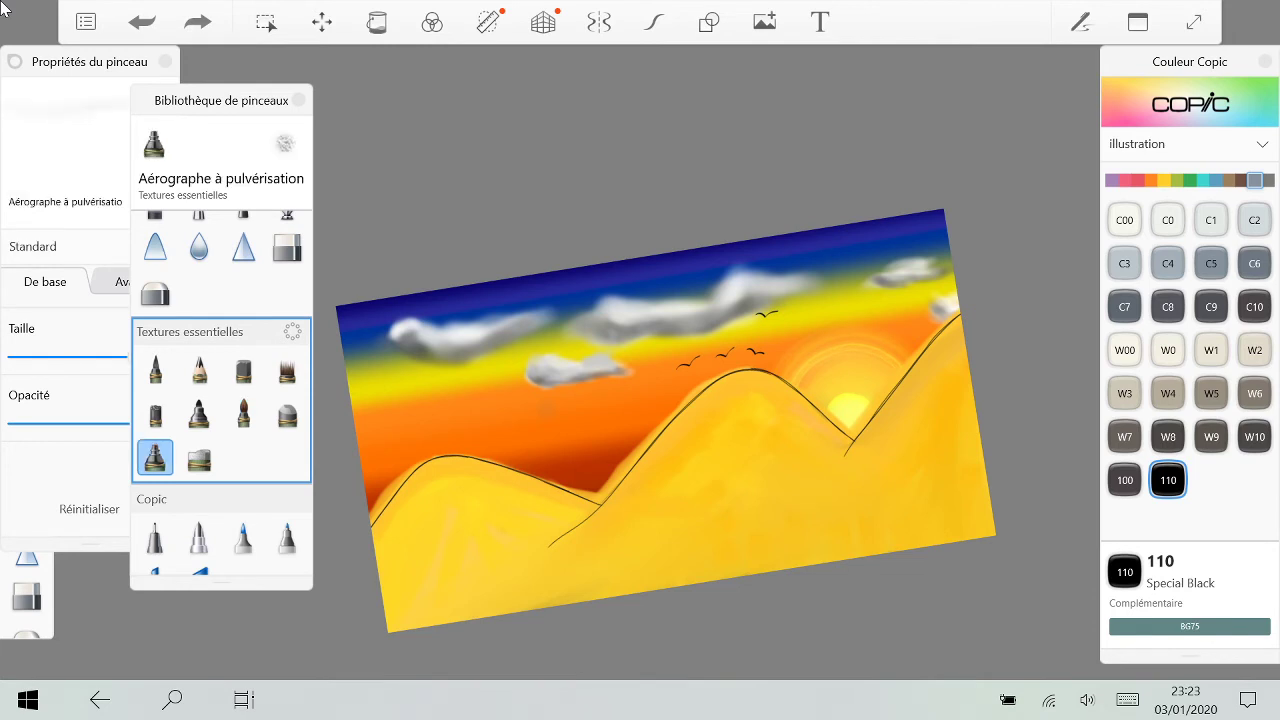
double_click(199, 413)
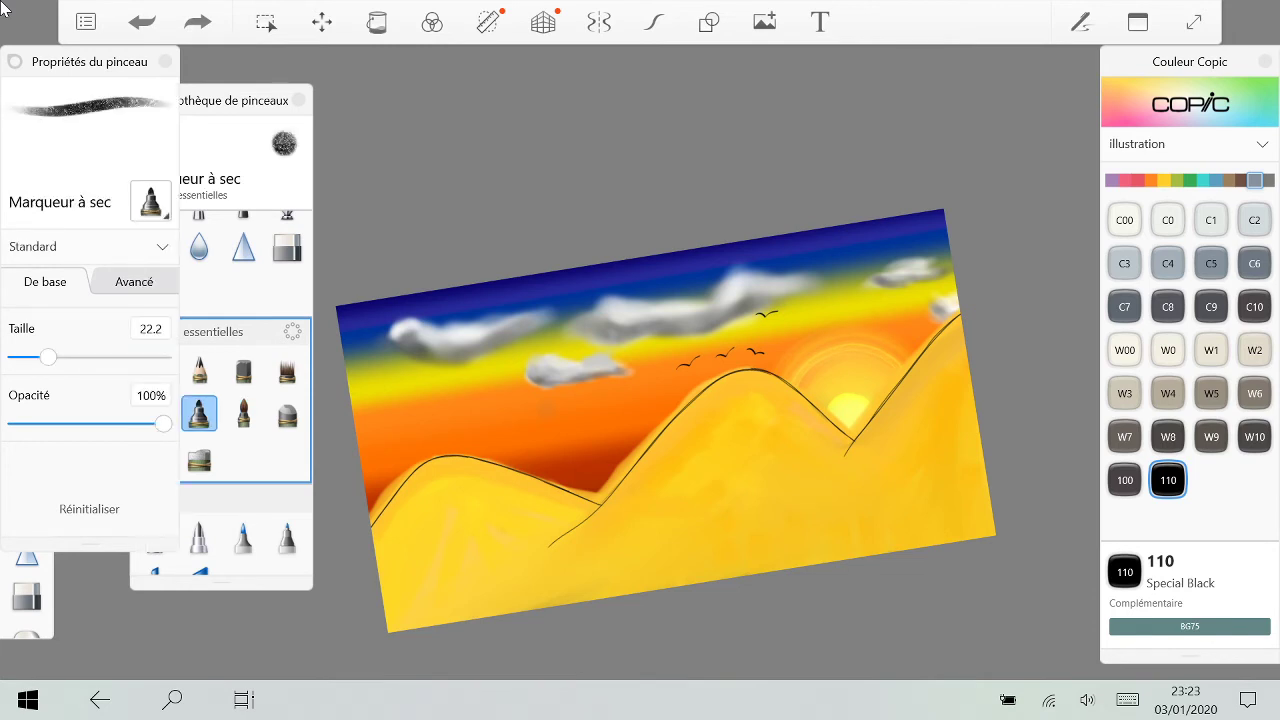
left_click_drag(48, 357, 163, 357)
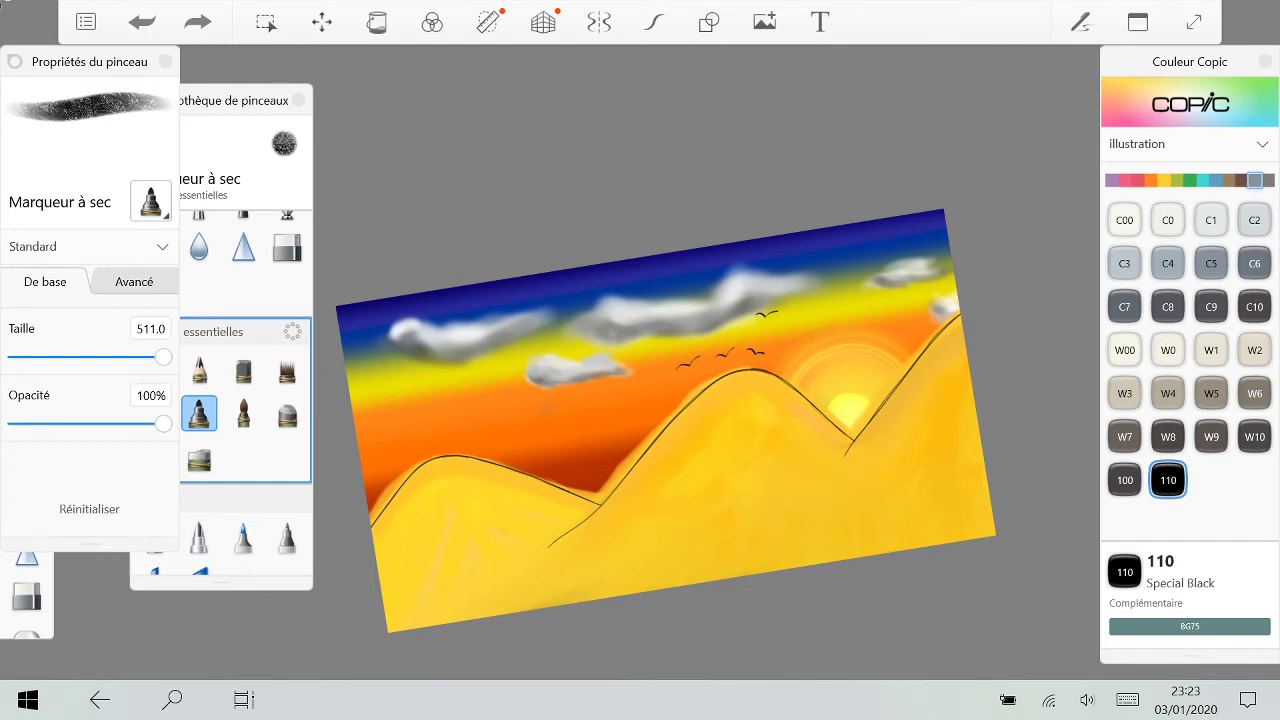
left_click_drag(163, 357, 83, 357)
Step: Try a Copic E08 Brown marker stroke down the right dune's slope and undo it
left_click(1164, 181)
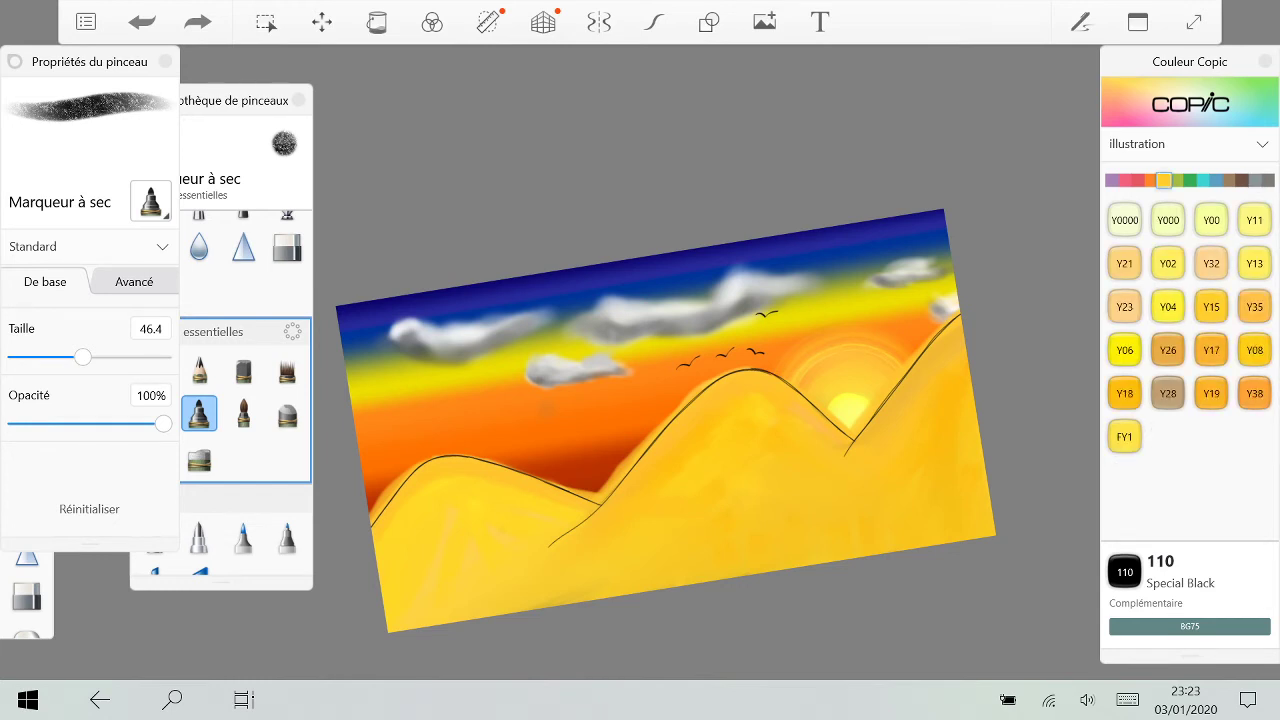
left_click(1268, 181)
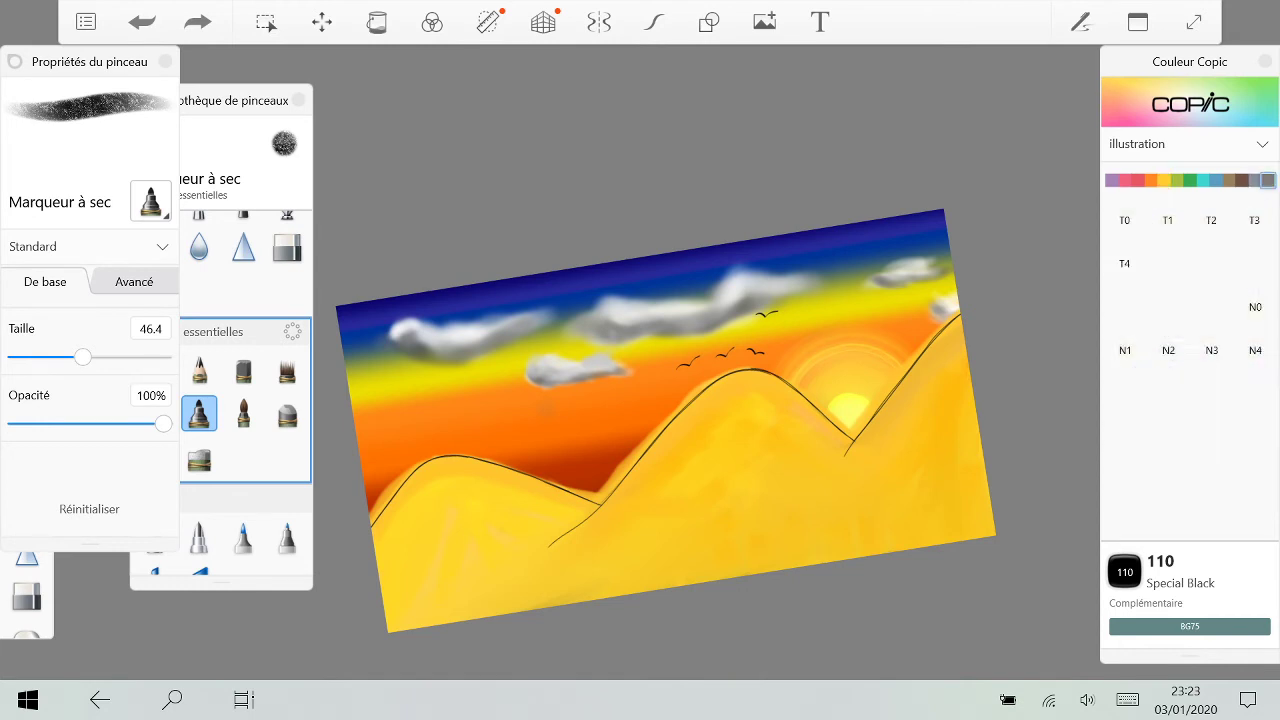
left_click(1242, 181)
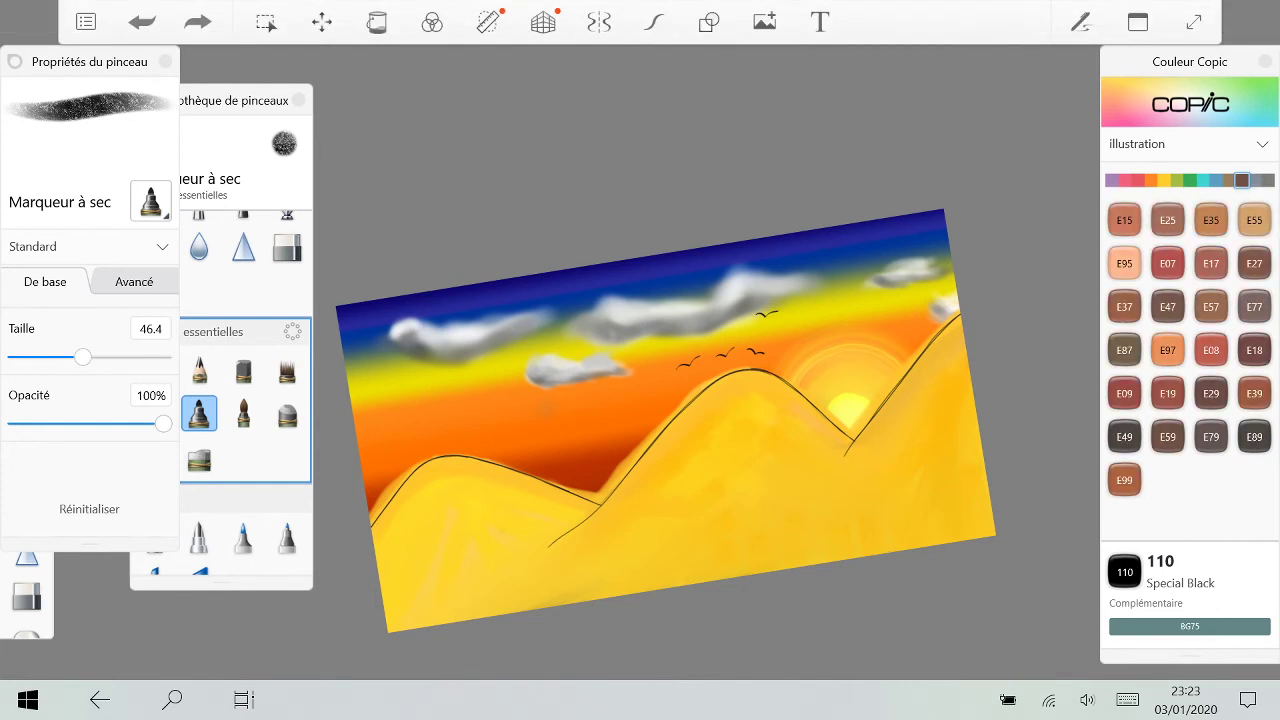
left_click(1210, 350)
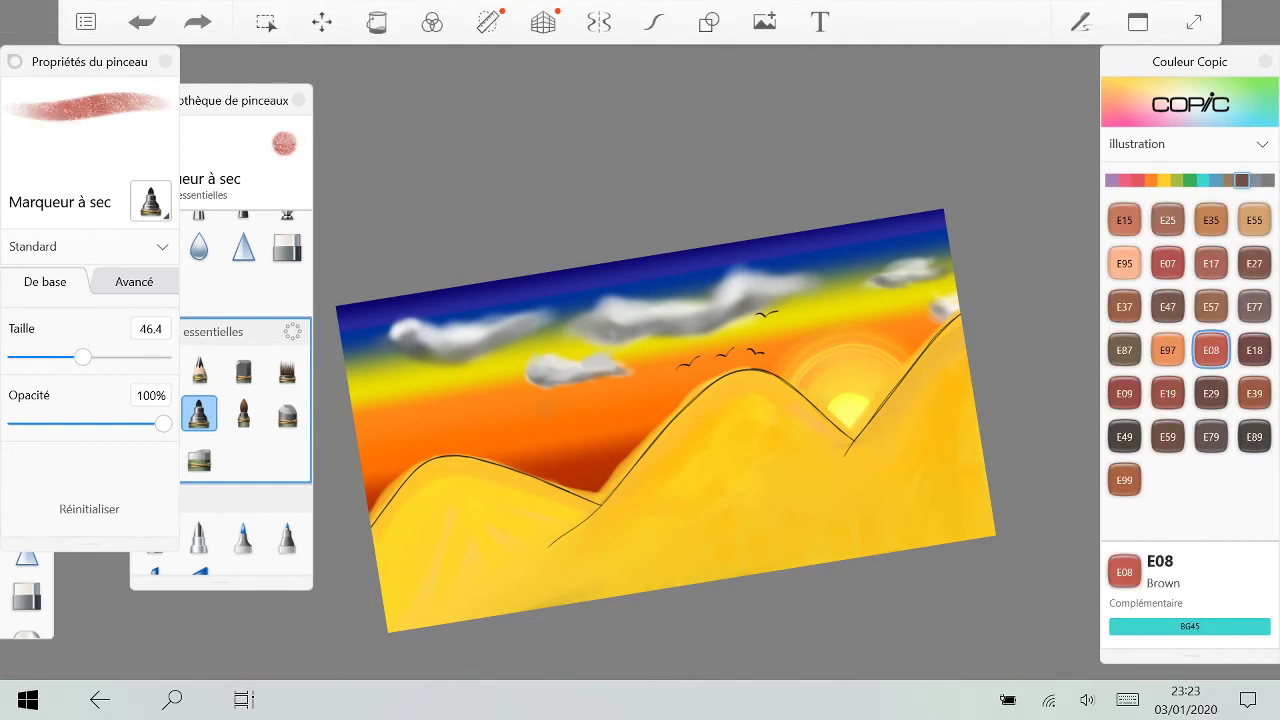
left_click_drag(958, 312, 832, 484)
key("ctrl+z")
Step: Try a Copic E49 Dark Bark marker stroke along the right dune's outline and undo it
left_click(1124, 436)
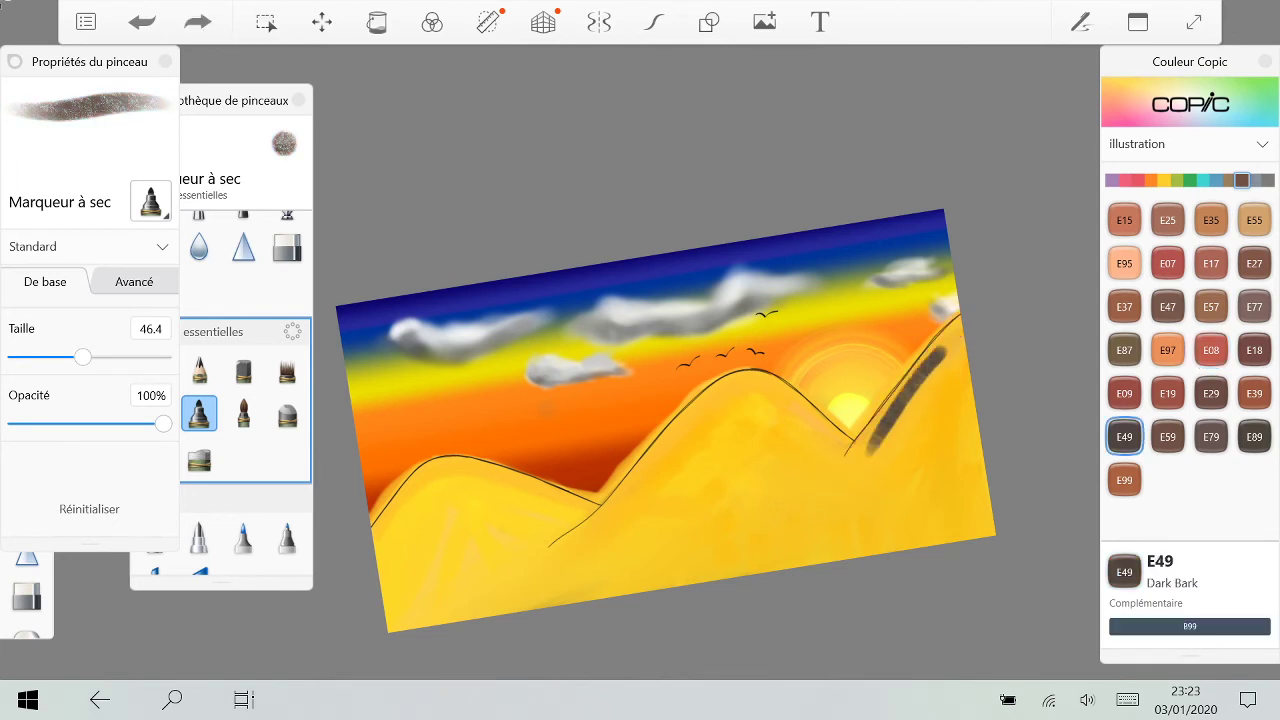
left_click_drag(958, 318, 848, 474)
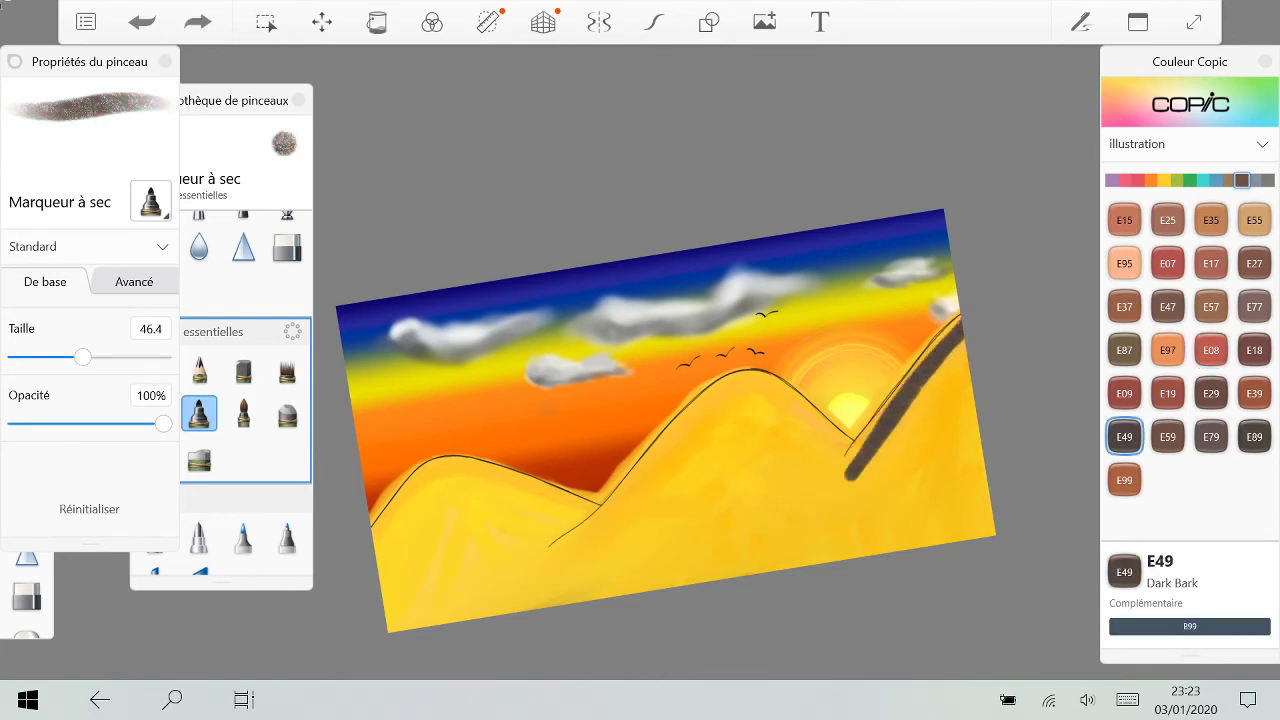
key("ctrl+z")
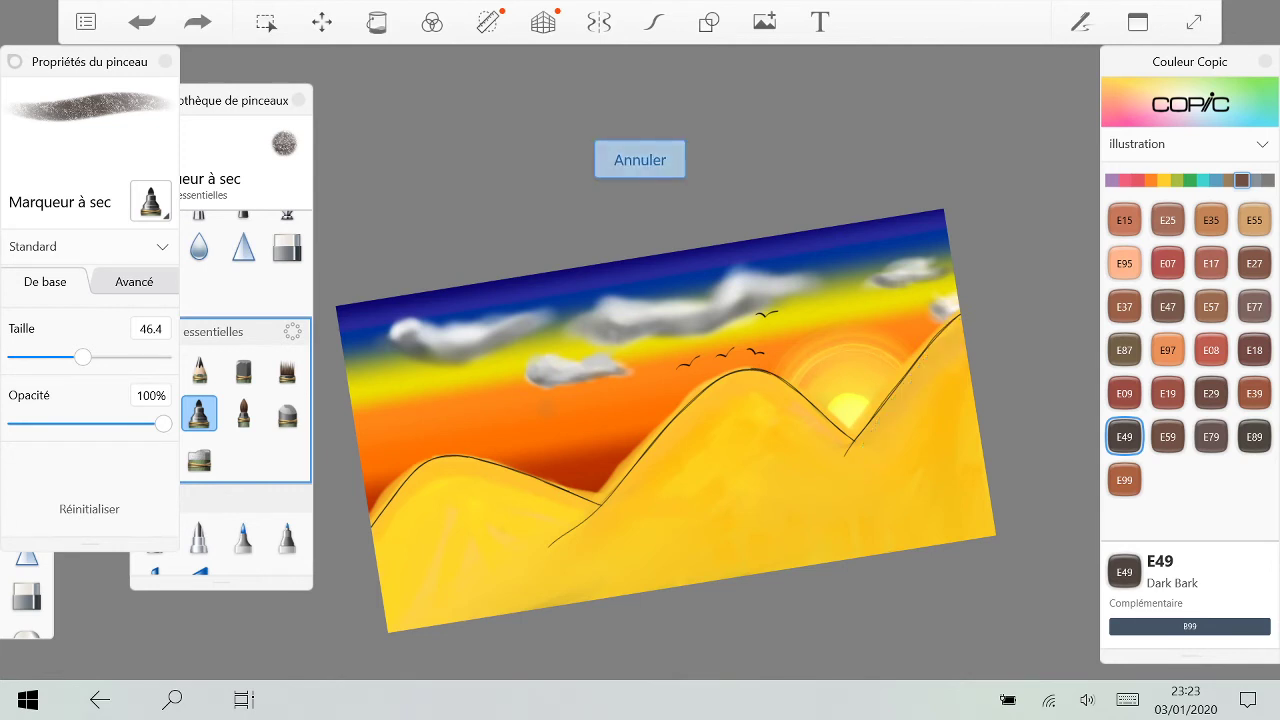
Step: Set the brush size to 100.7, try covering the right dune with E49 Dark Bark, and undo the strokes
left_click_drag(83, 357, 125, 357)
left_click_drag(966, 396, 874, 506)
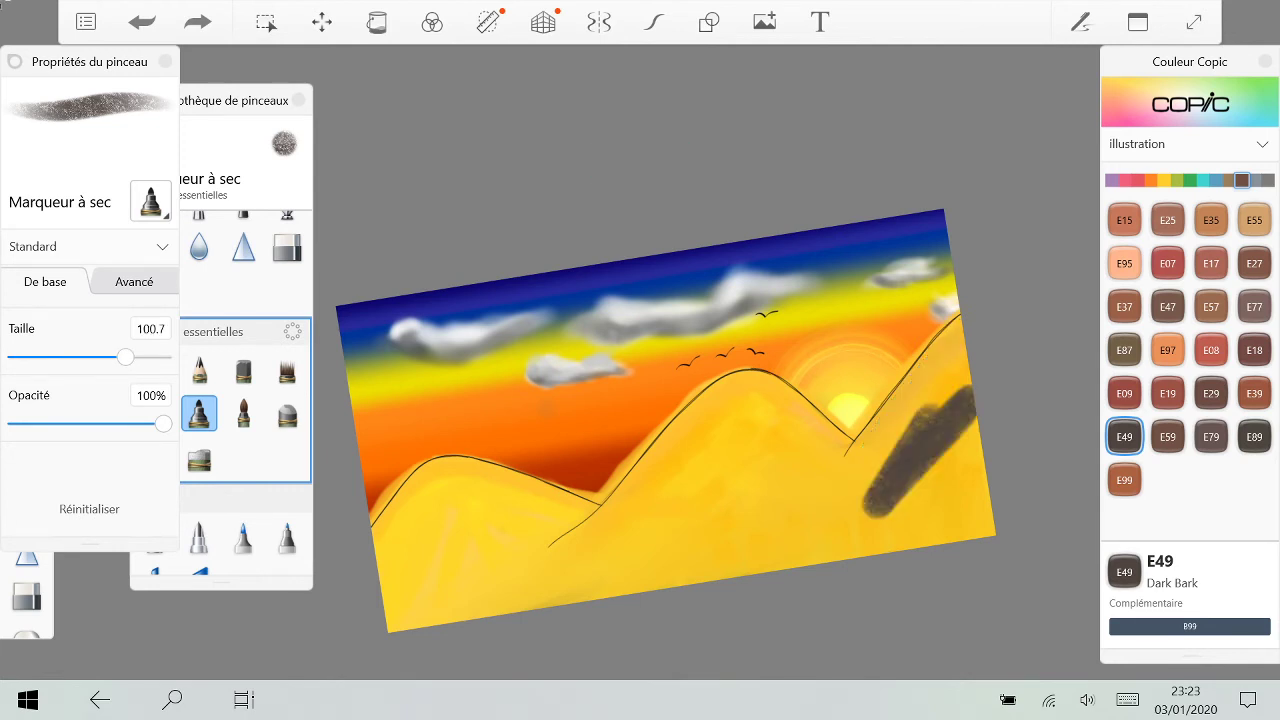
mouse_move(928, 418)
left_mouse_down()
mouse_move(850, 508)
mouse_move(852, 545)
left_mouse_up()
left_click_drag(982, 480, 926, 541)
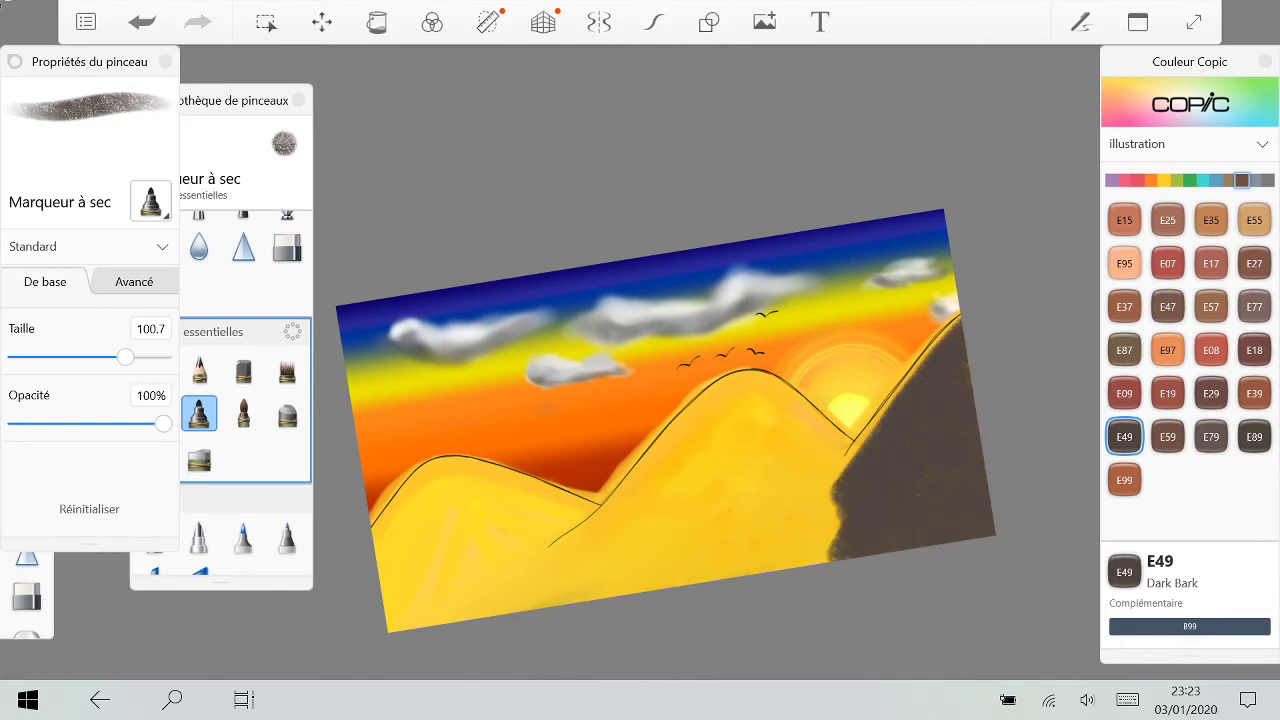
key("ctrl+z")
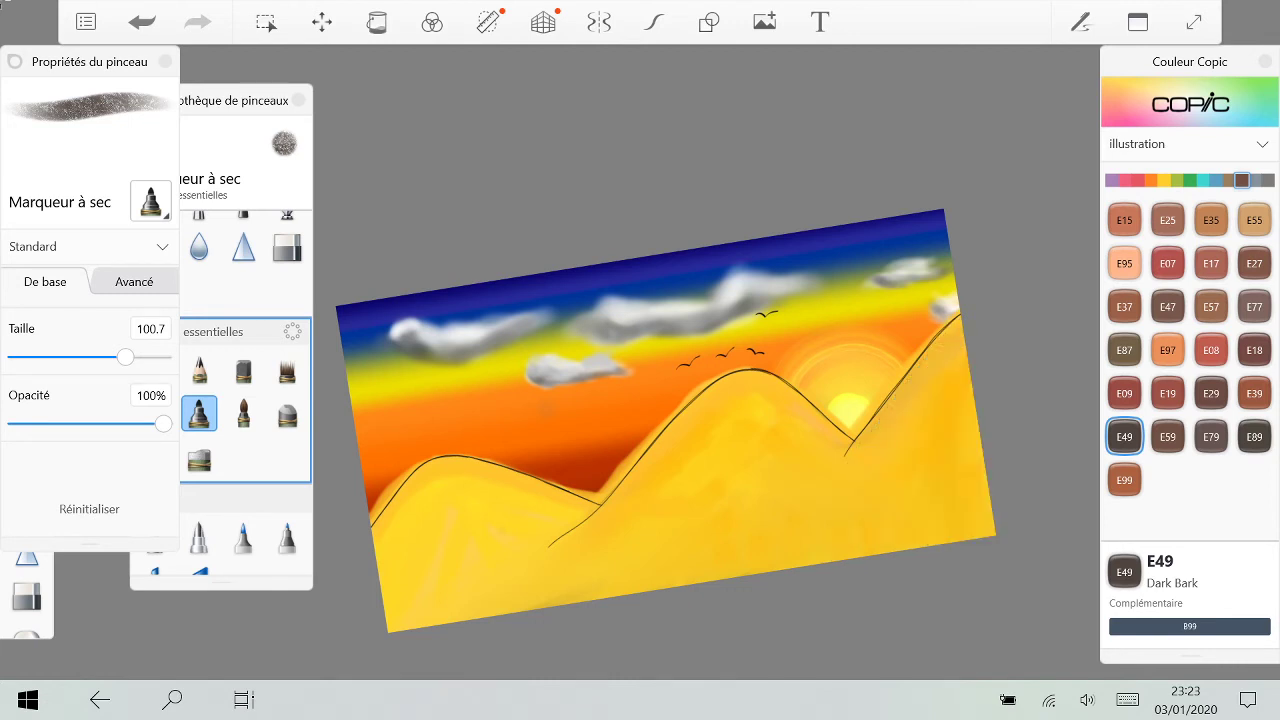
Step: Try covering all three dunes with Copic 110 Special Black marker strokes and undo them
left_click(1268, 181)
left_click(1254, 436)
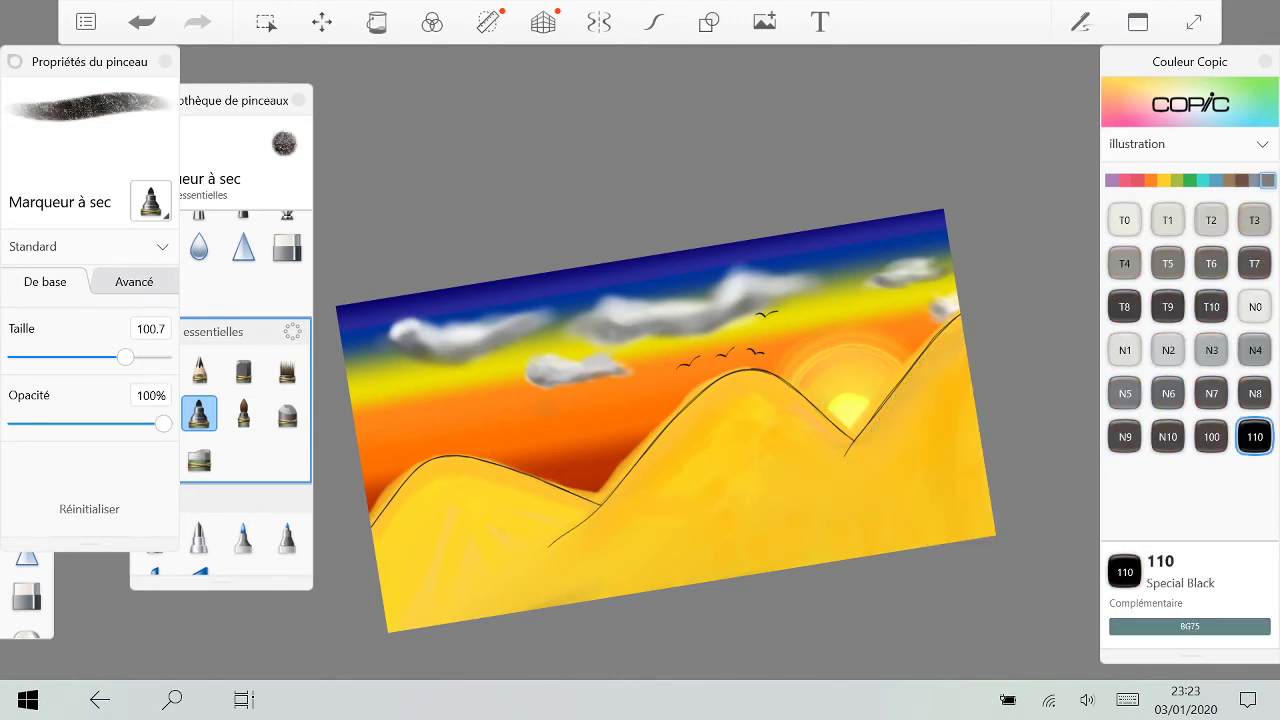
mouse_move(488, 548)
left_mouse_down()
mouse_move(962, 372)
mouse_move(841, 518)
mouse_move(948, 342)
mouse_move(858, 518)
left_mouse_up()
key("ctrl+z")
left_click_drag(968, 370, 855, 530)
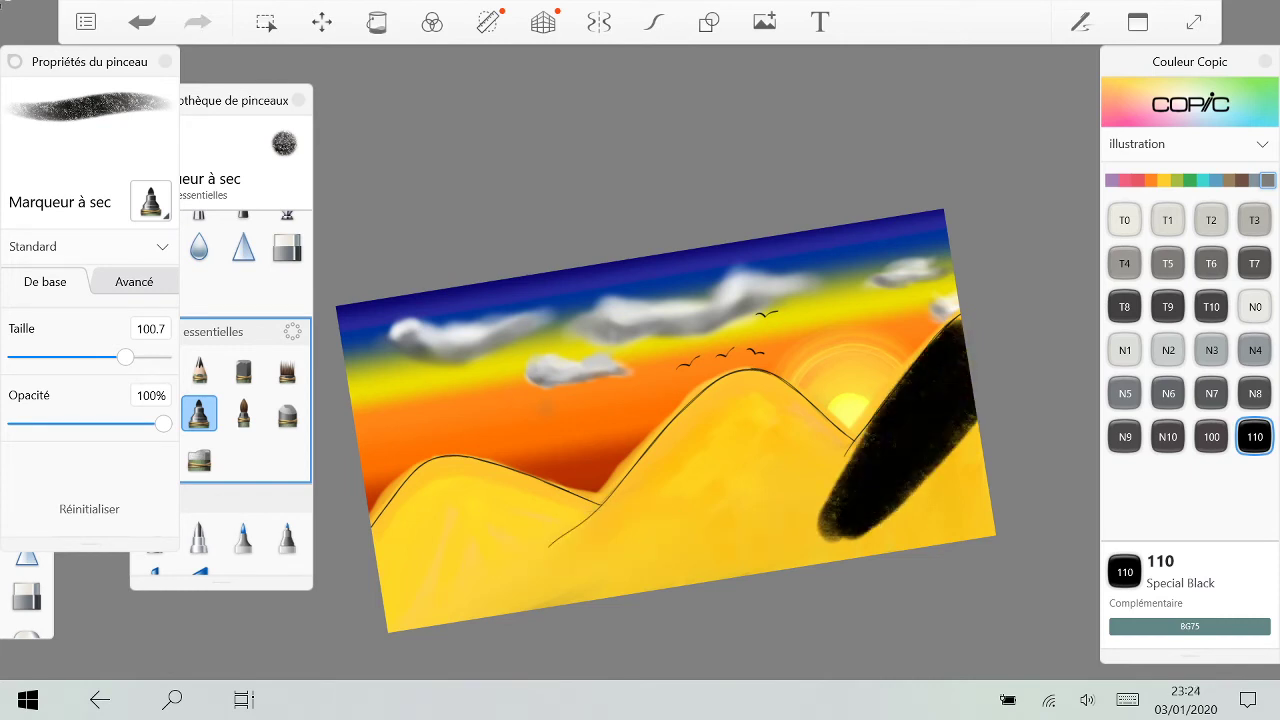
left_click_drag(975, 415, 848, 550)
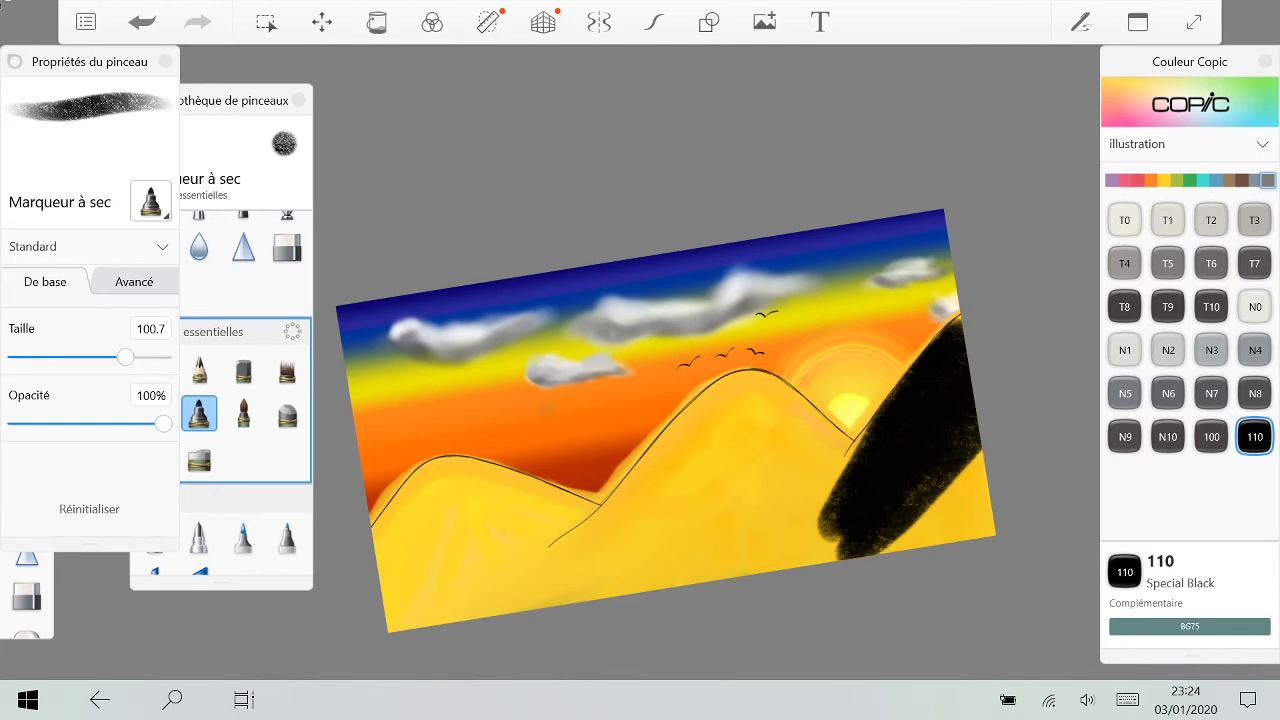
left_click_drag(970, 470, 870, 535)
left_click_drag(800, 440, 652, 572)
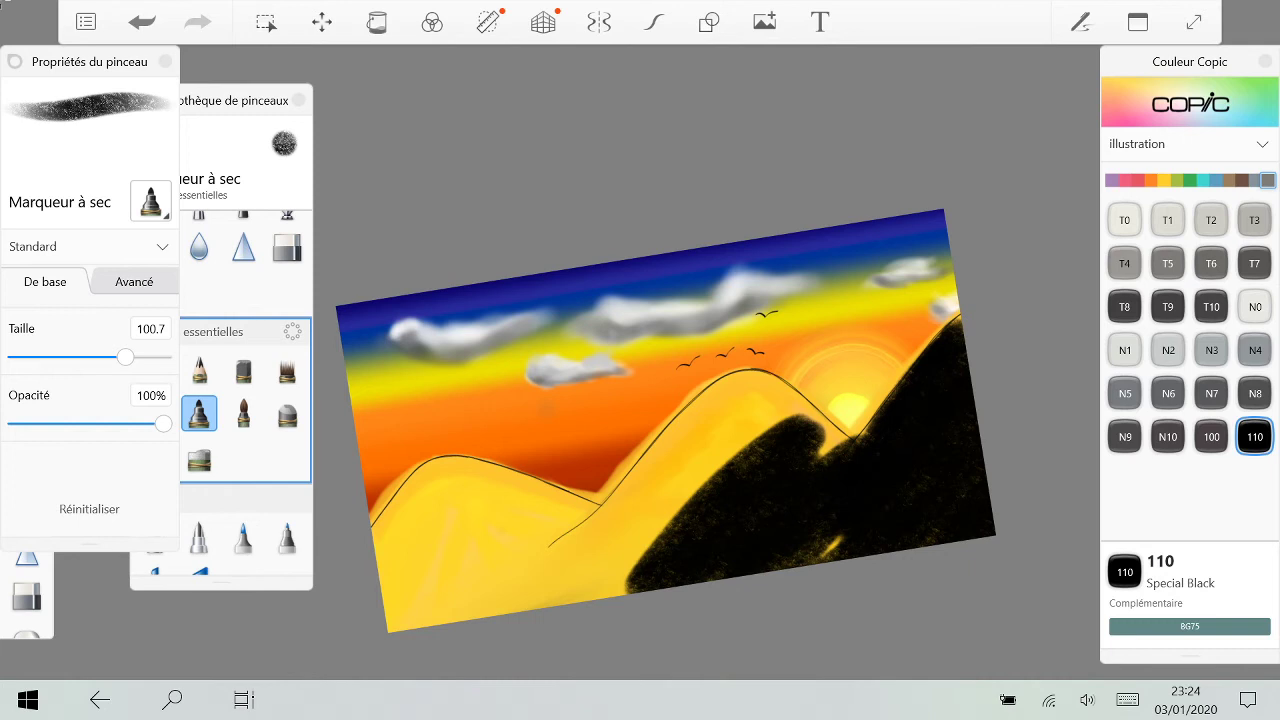
left_click_drag(760, 420, 400, 600)
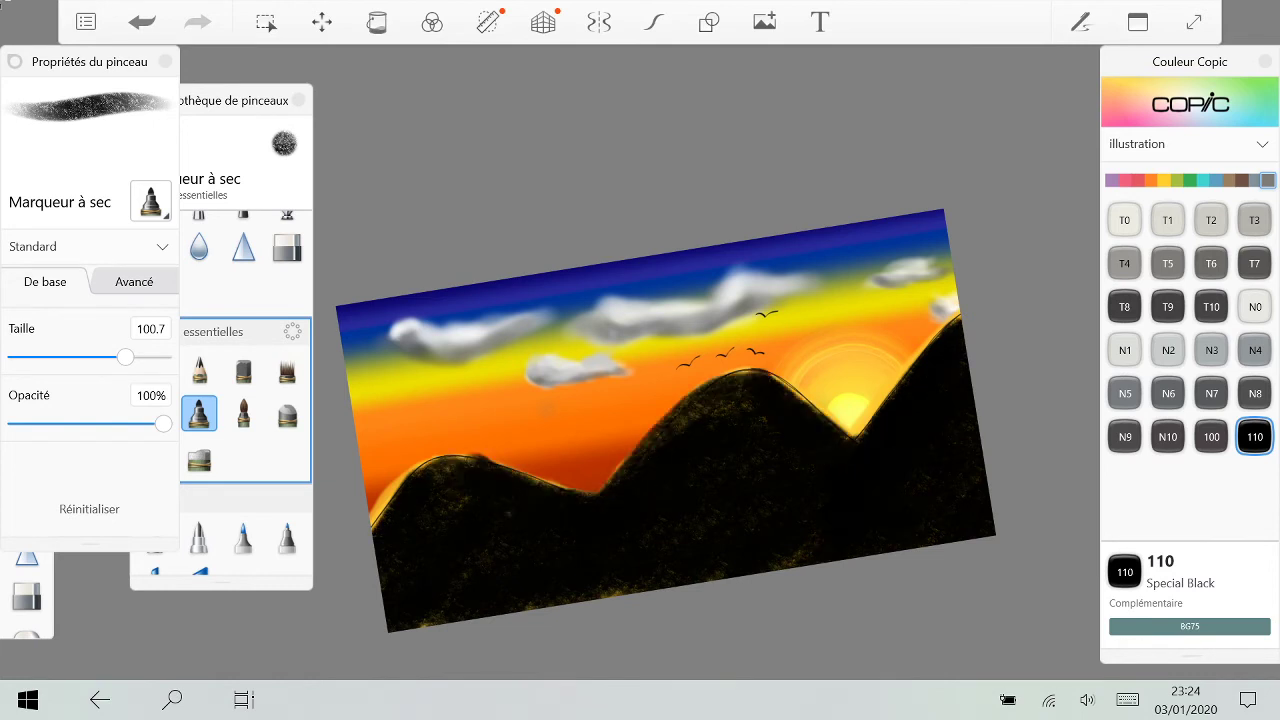
key("ctrl+z")
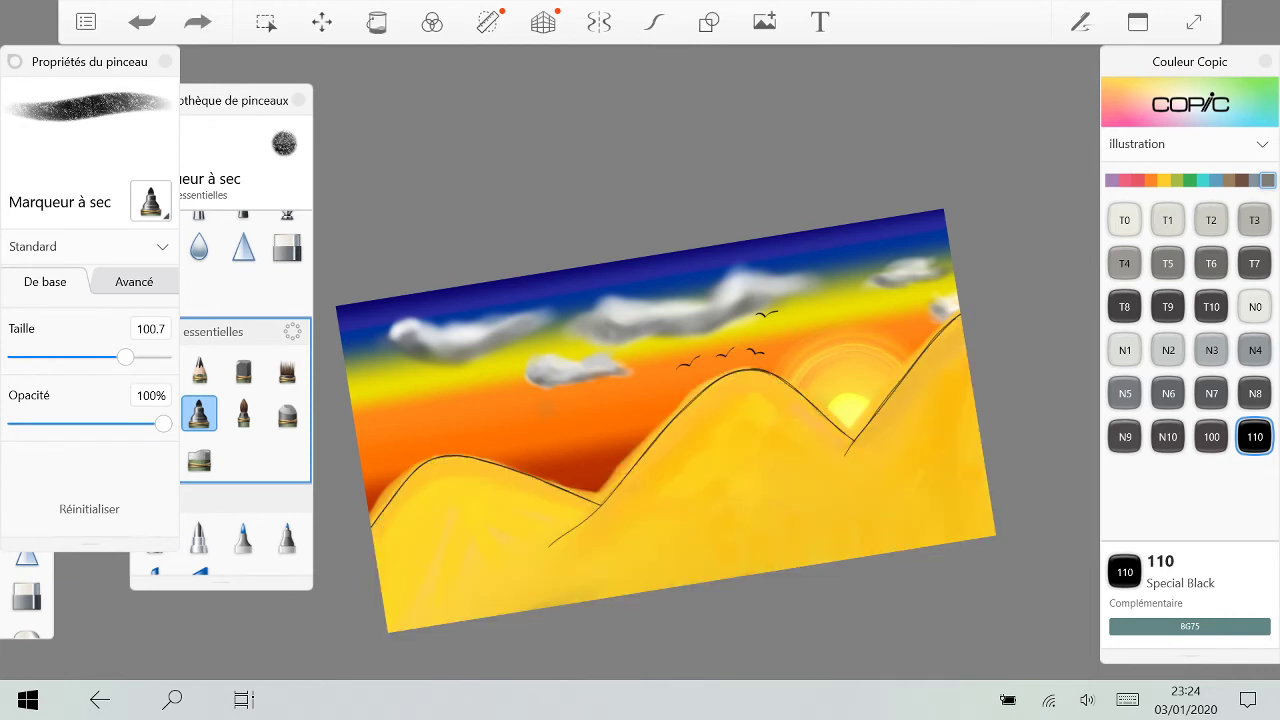
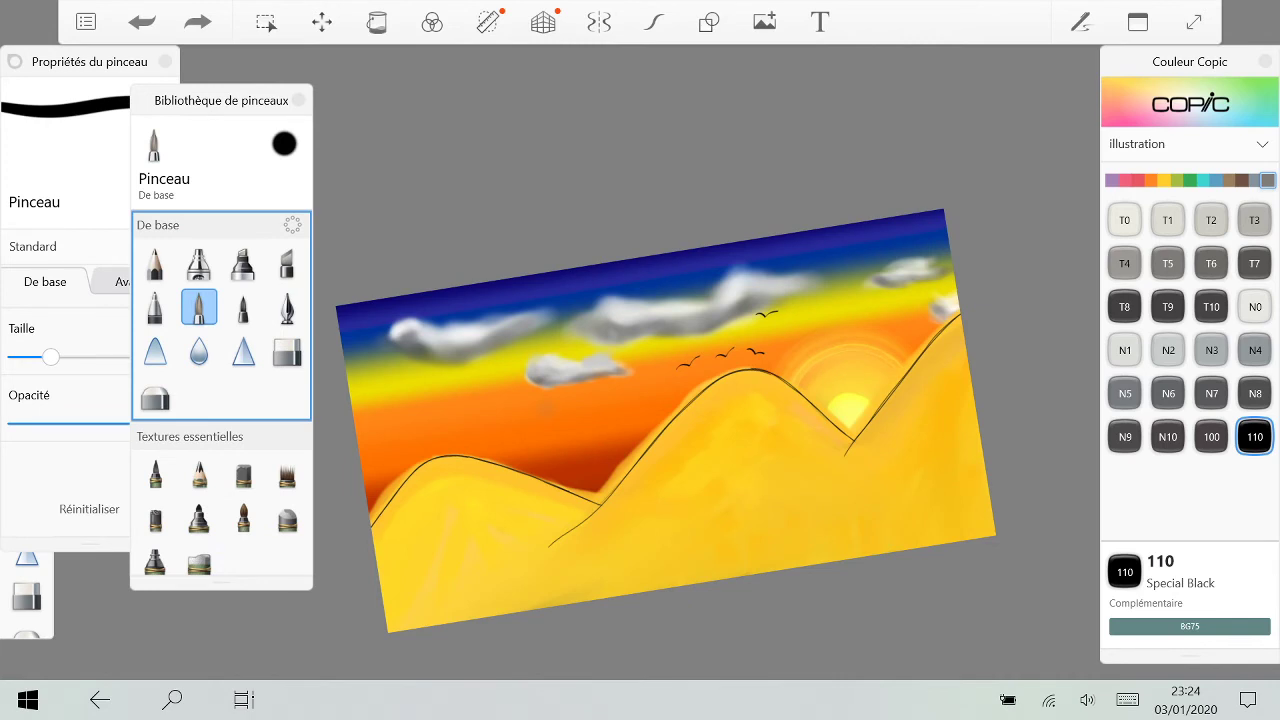
Step: Try a solid flood fill of Copic 110 Special Black on the dunes and undo it
left_click(377, 22)
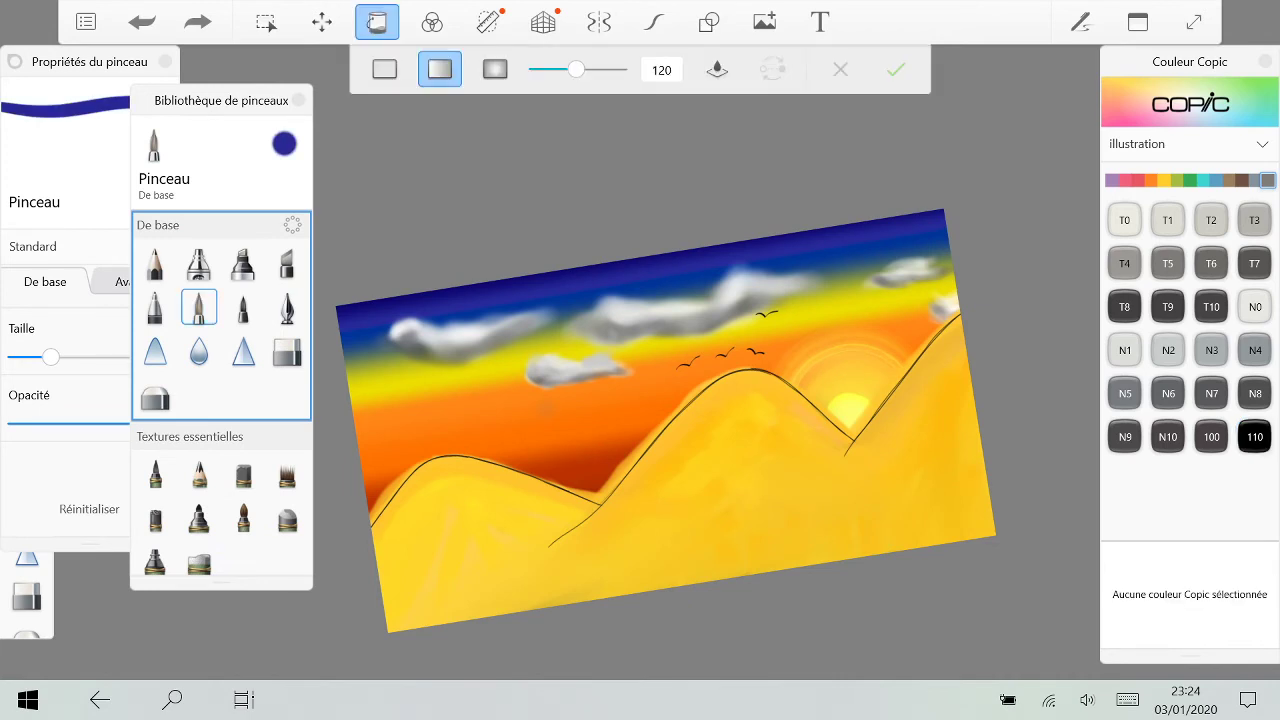
left_click(1254, 436)
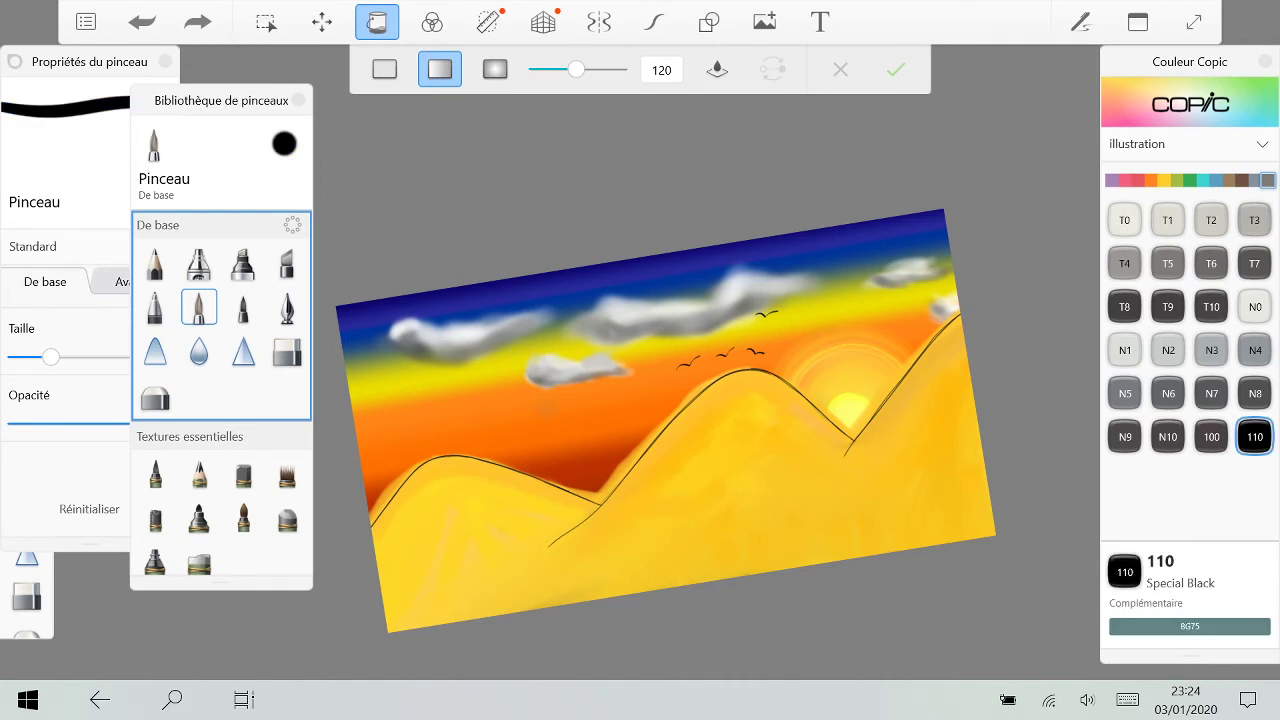
left_click(680, 520)
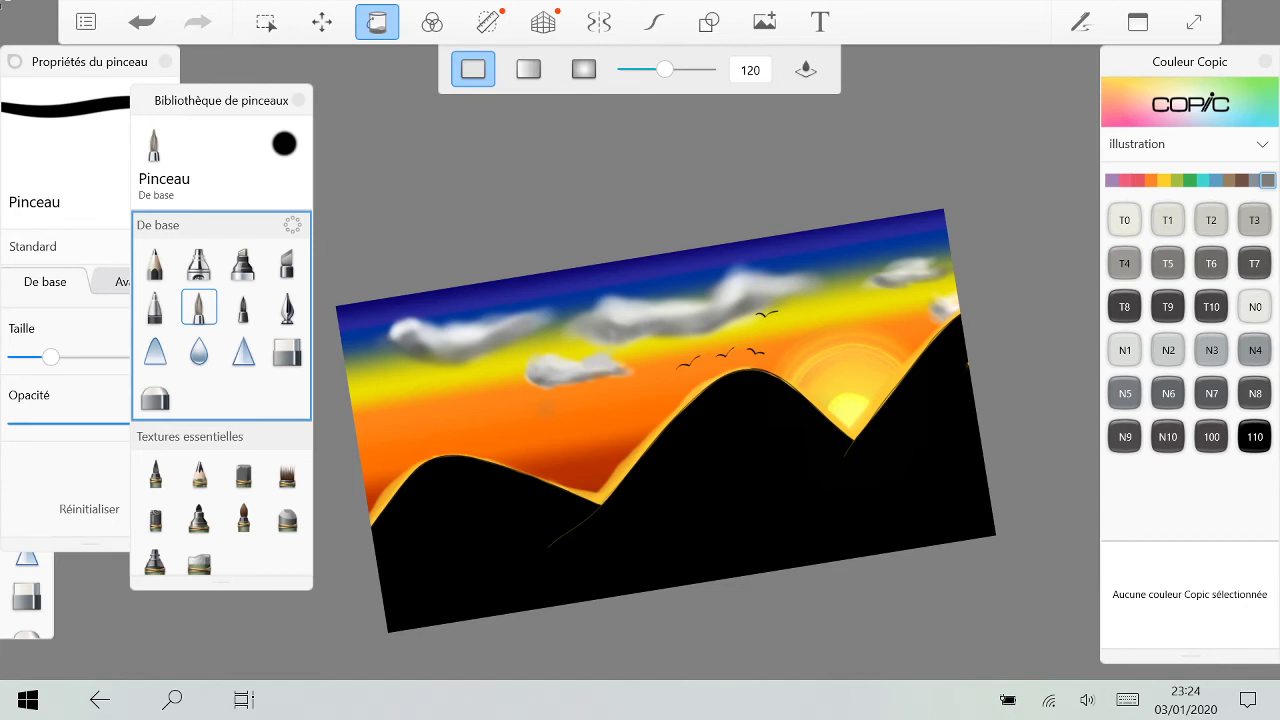
left_click(142, 22)
Step: Try solid dune fills in Copic 100 Black and 110 Special Black, pick N2 Neutral Gray No.2, and undo the fills
left_click(1211, 436)
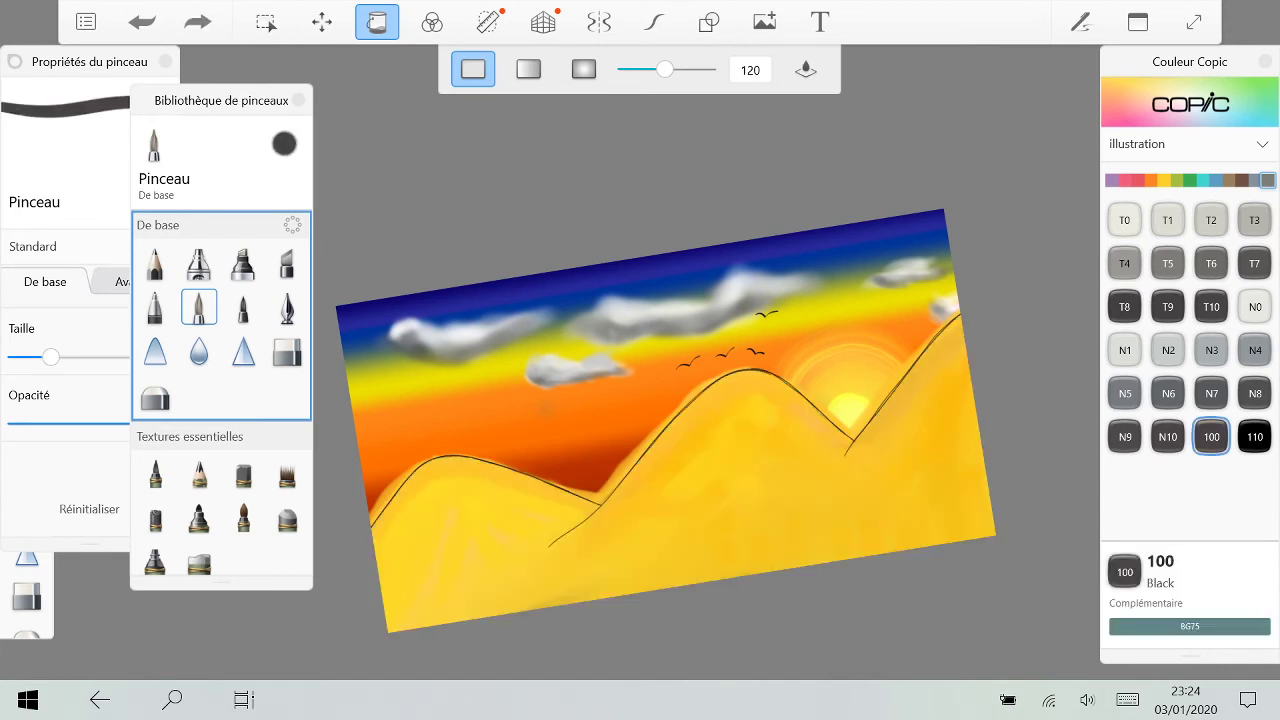
left_click(690, 500)
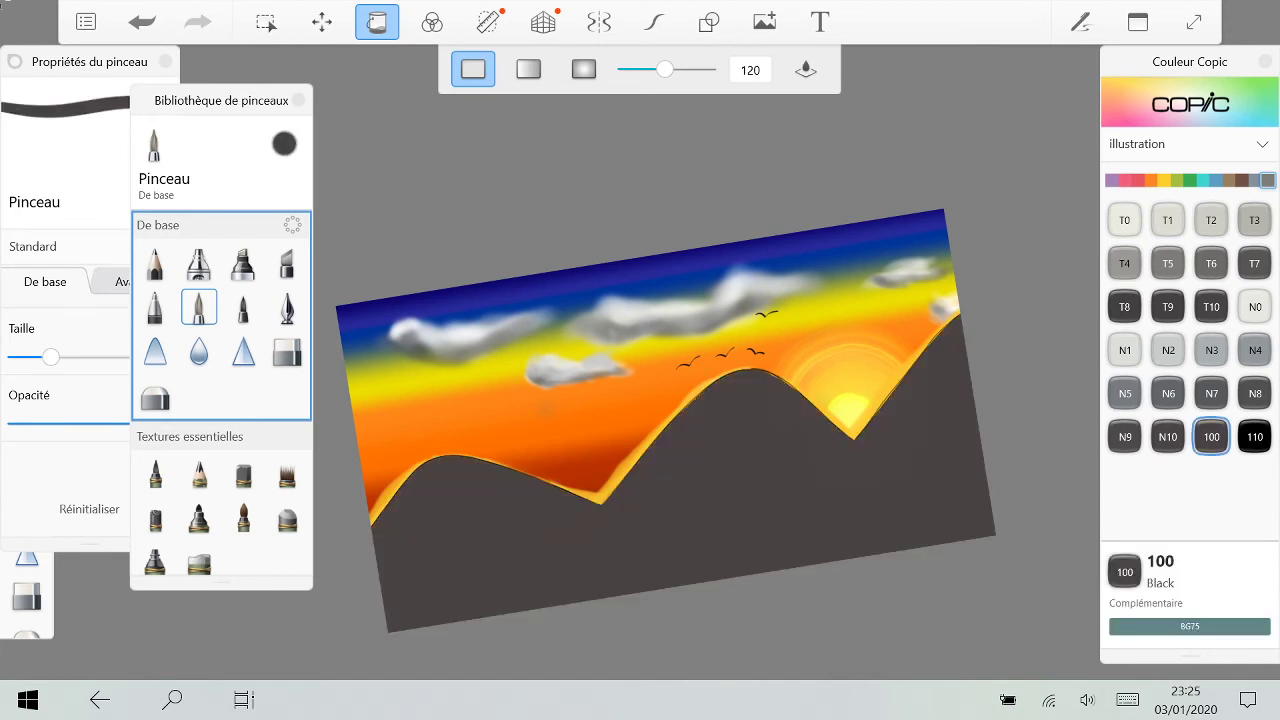
left_click(1254, 436)
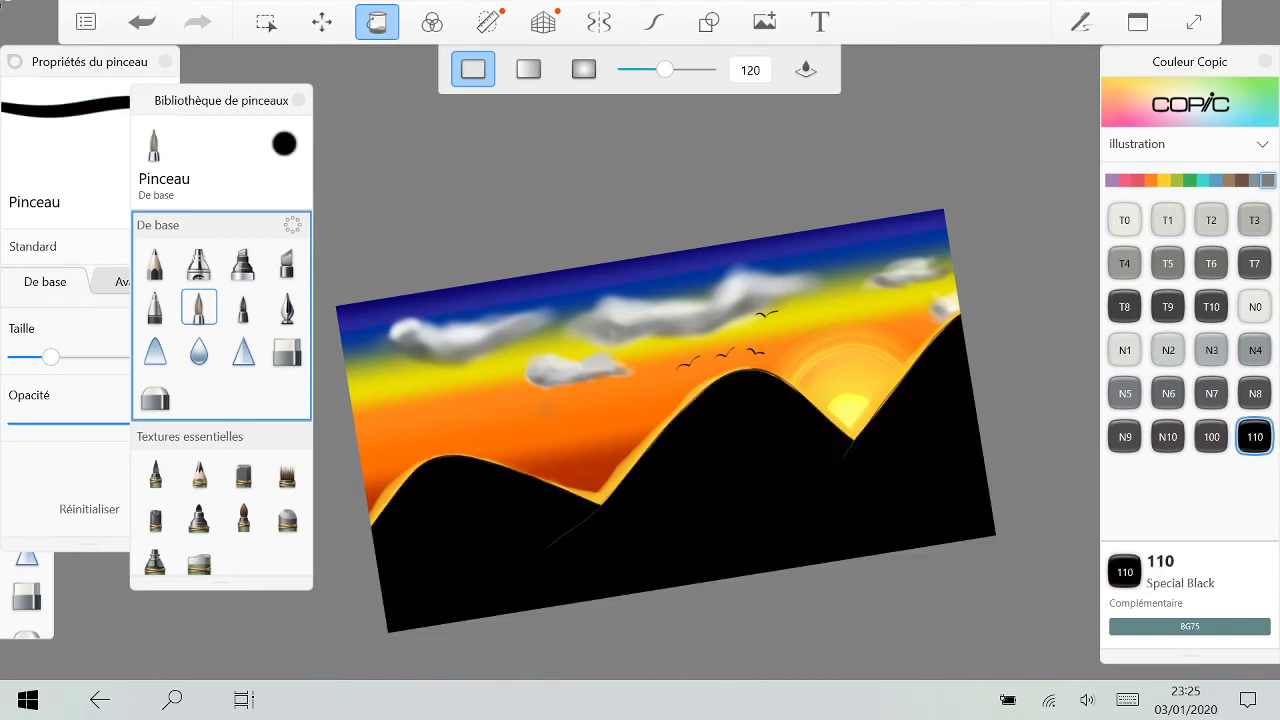
left_click(1168, 350)
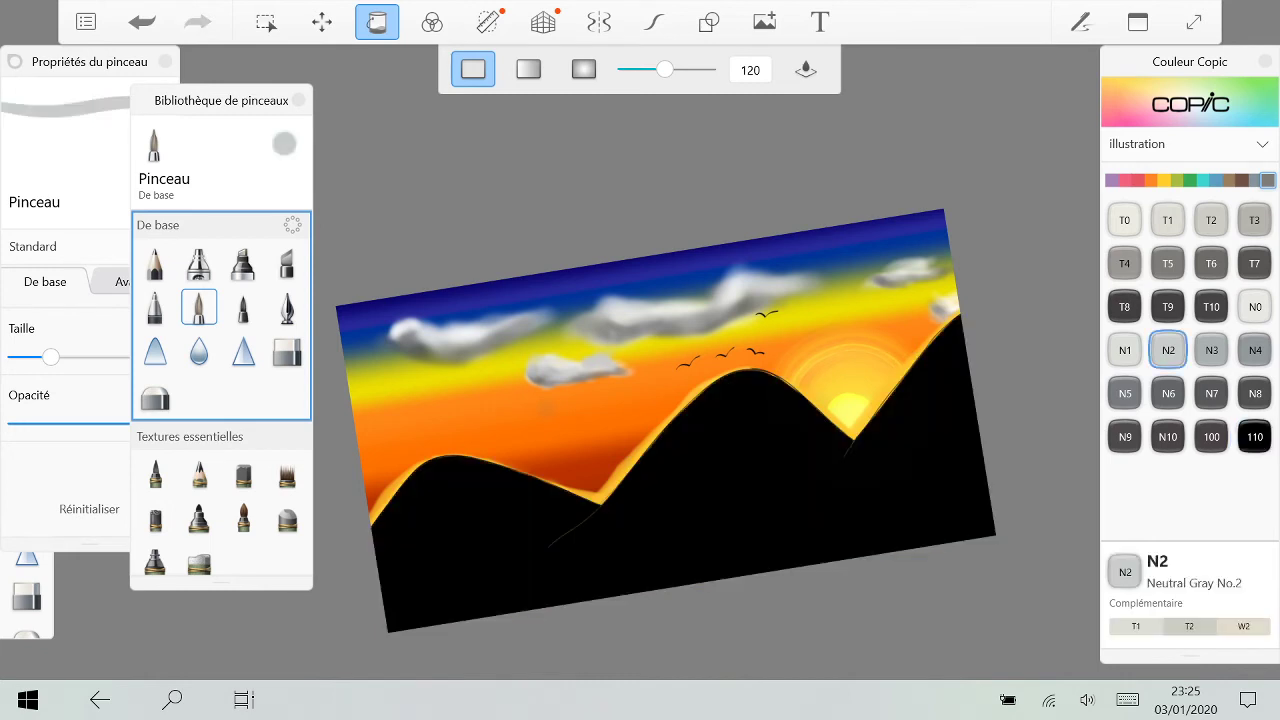
left_click(142, 22)
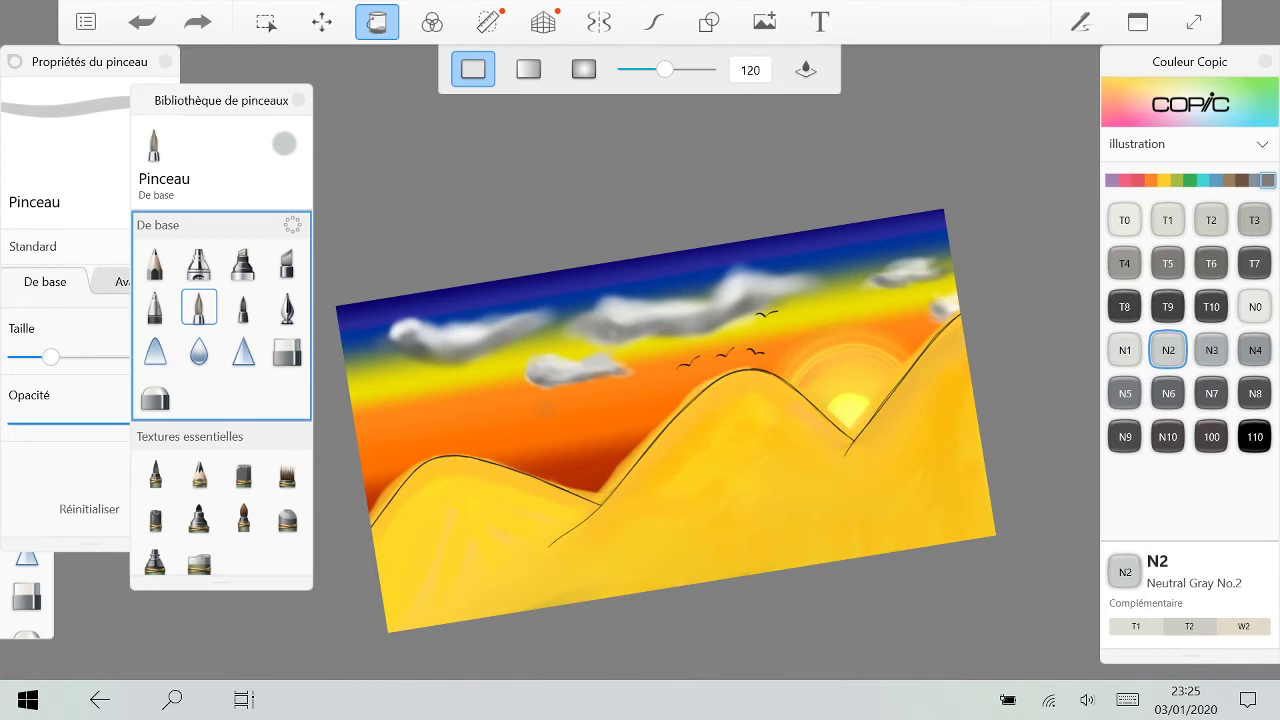
key("ctrl+z")
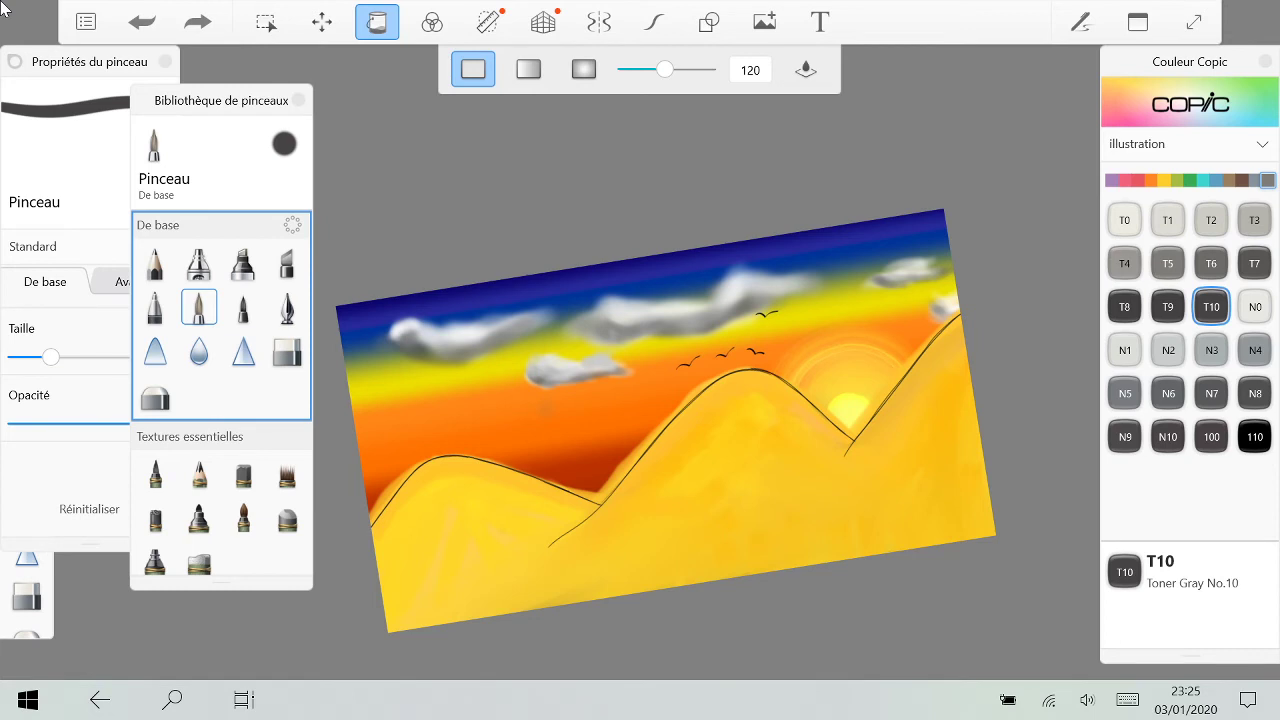
Step: Reselect Copic 110 Special Black, try the solid fill on the dunes once more, and undo it
left_click(1254, 437)
left_click(700, 480)
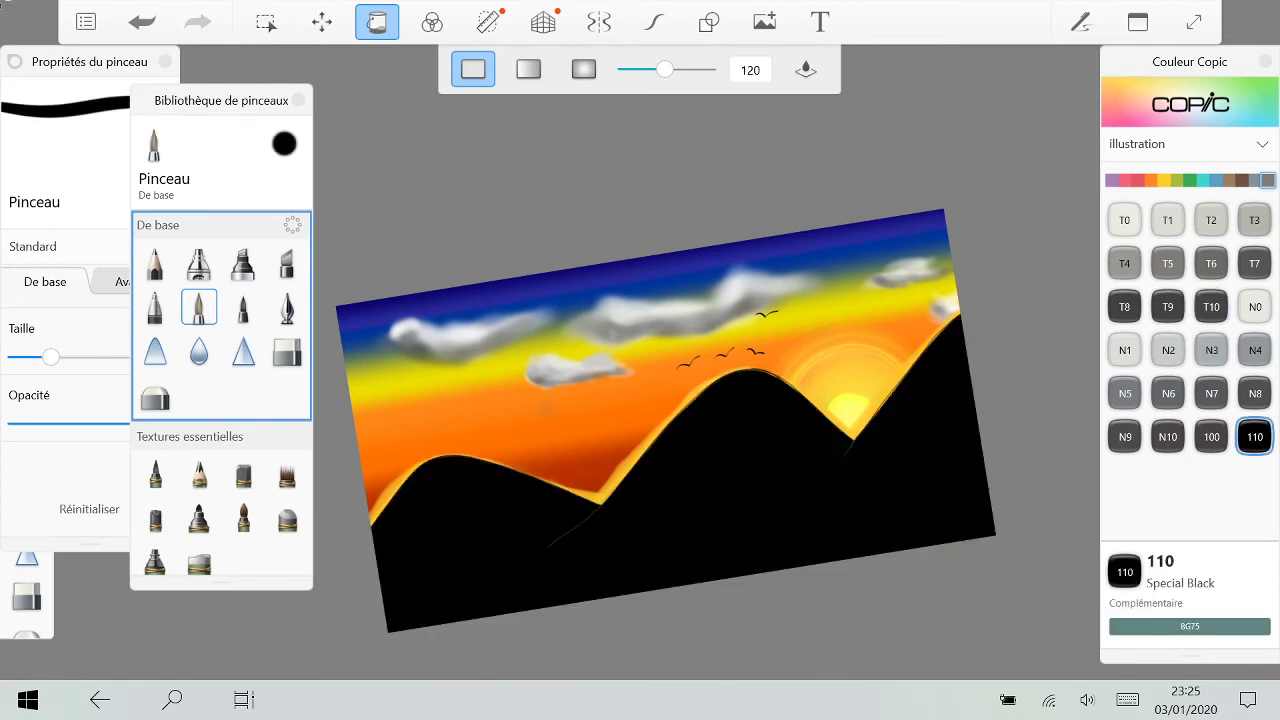
key("ctrl+z")
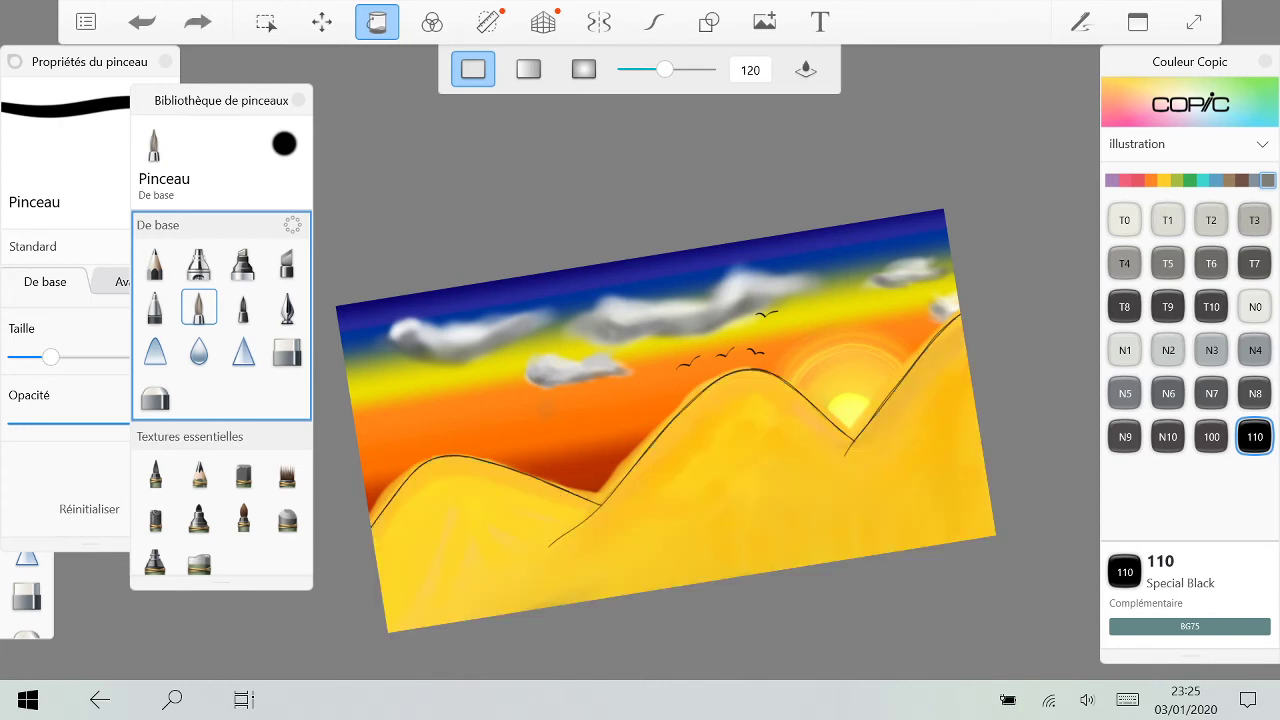
Step: Try a radial gradient fill on the dunes, centred on the sun with its outer stop on the left dune
left_click(584, 69)
left_click(690, 485)
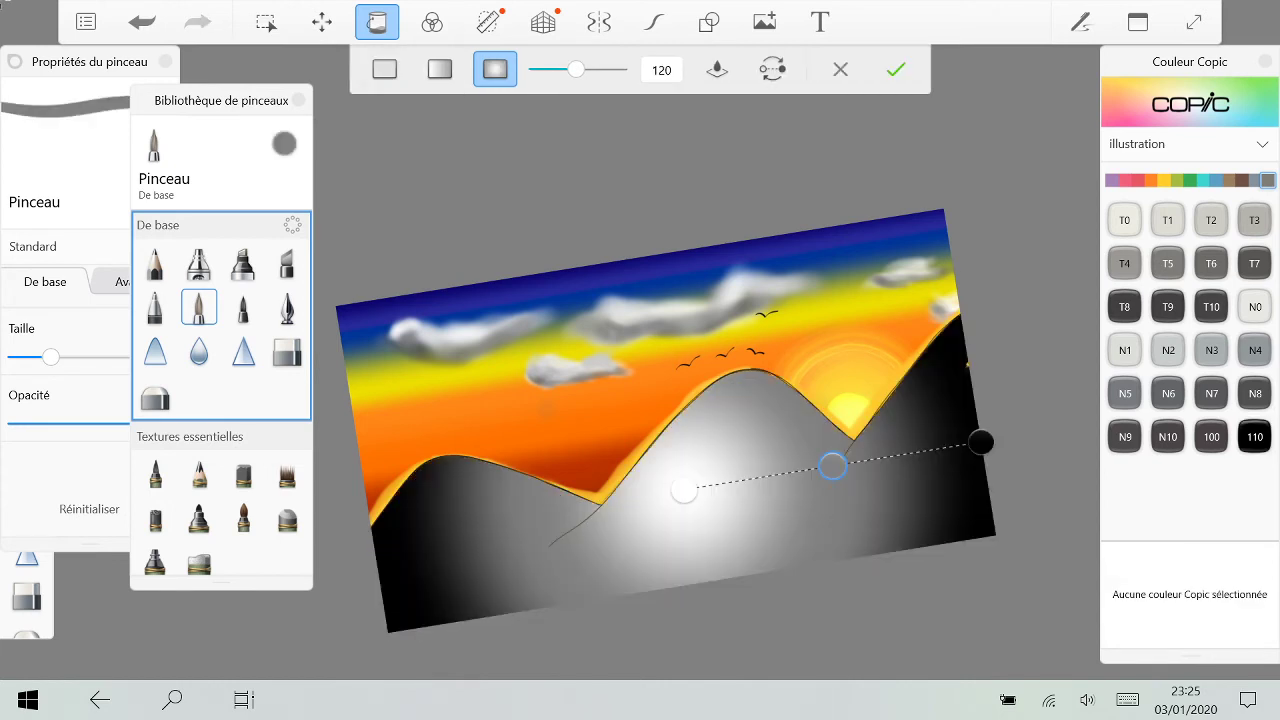
left_click(684, 490)
left_click_drag(683, 490, 846, 417)
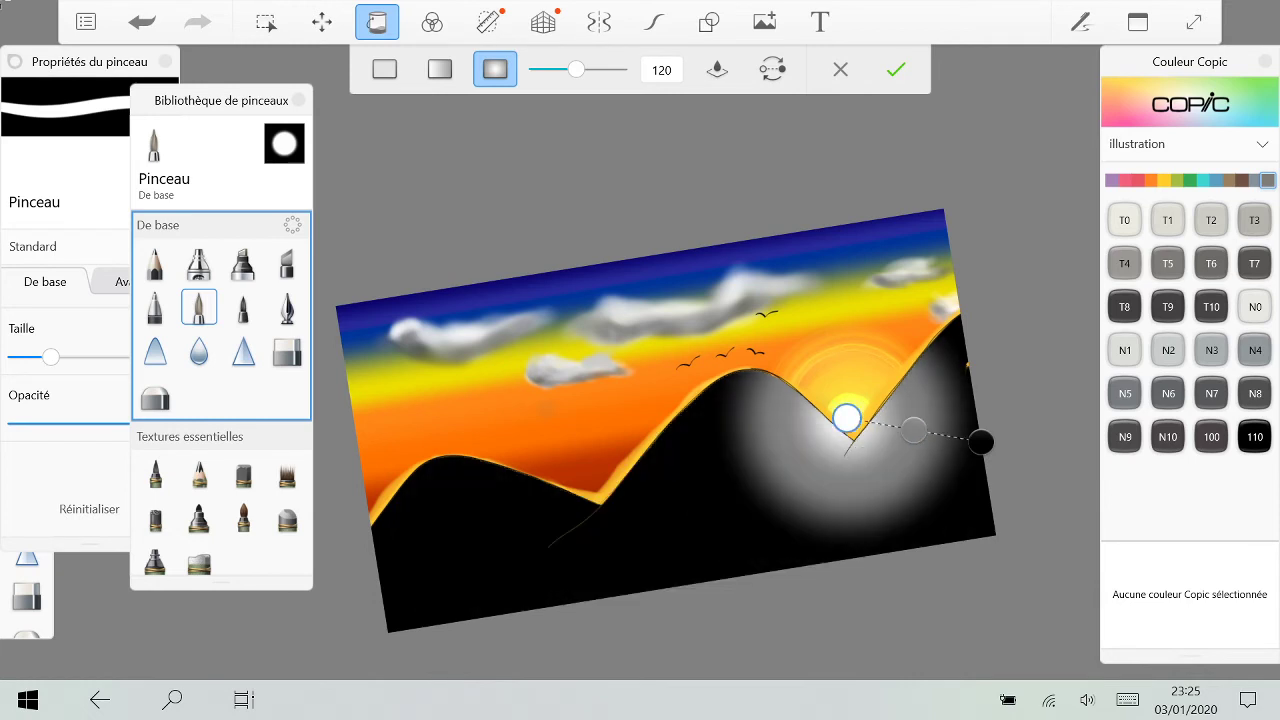
left_click_drag(980, 442, 480, 532)
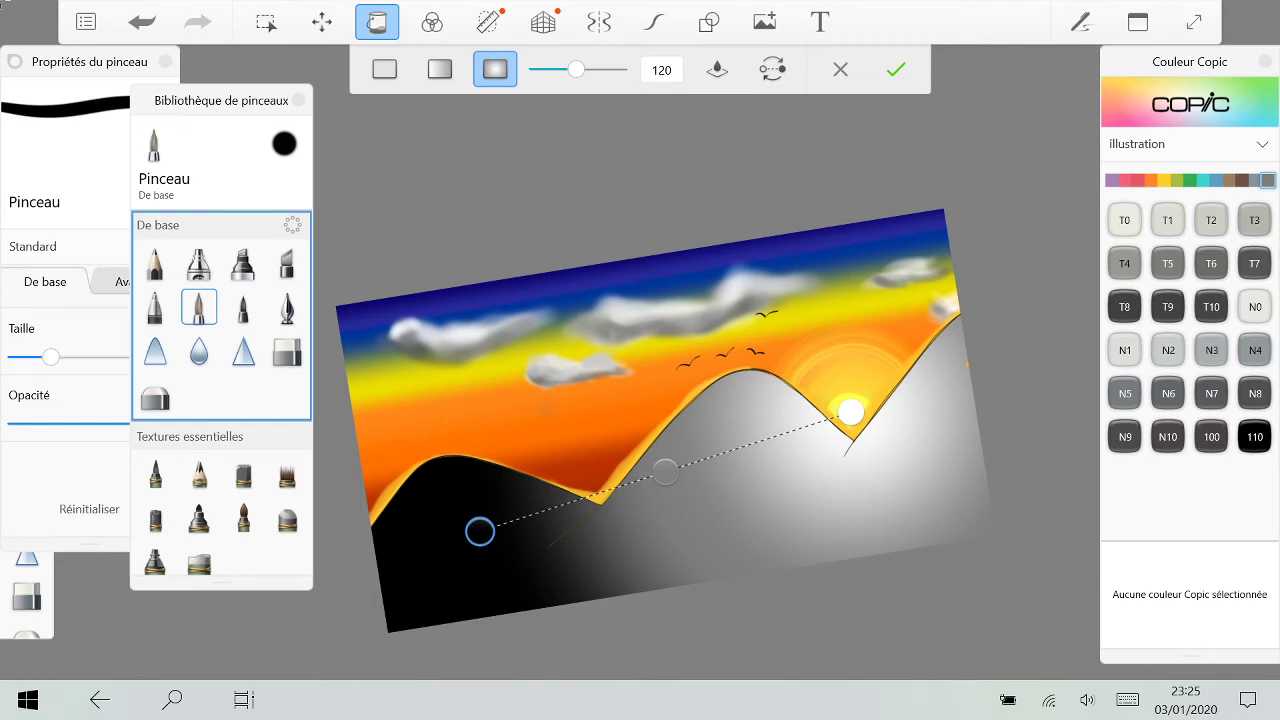
Step: Try Copic 100 Black for the gradient's middle stop and 110 Special Black for its centre stop
left_click(666, 472)
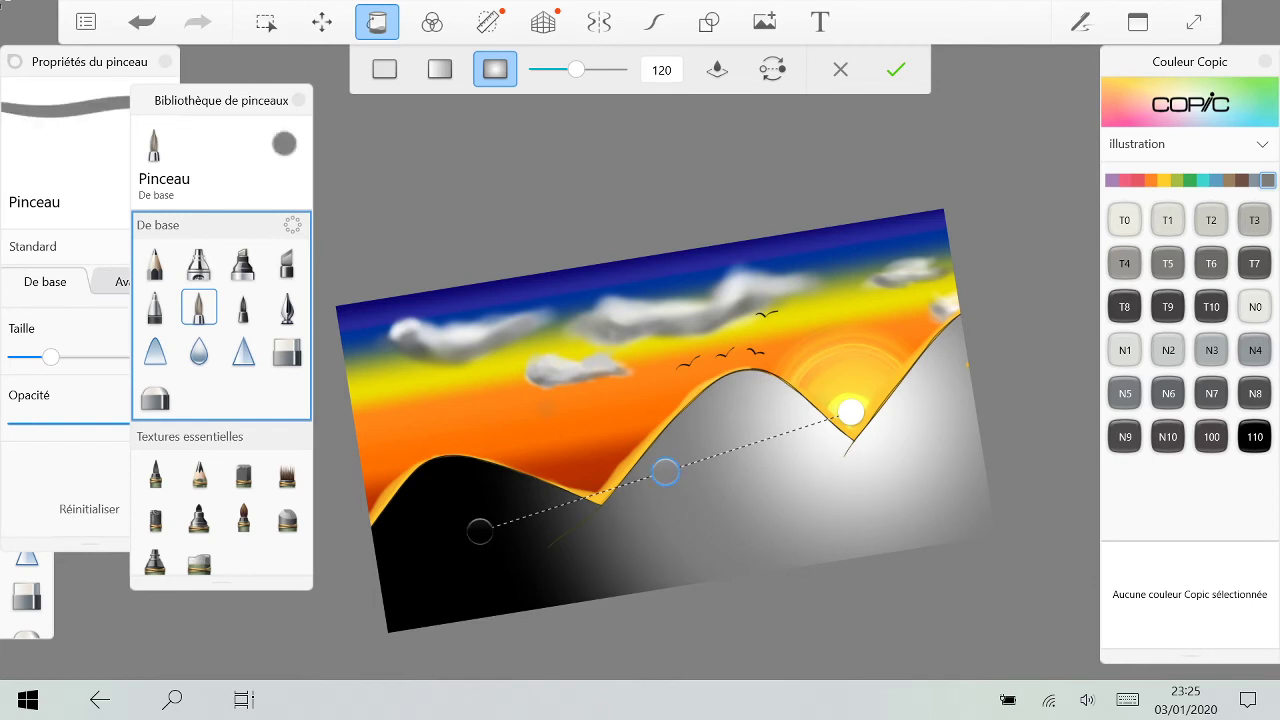
left_click(1211, 437)
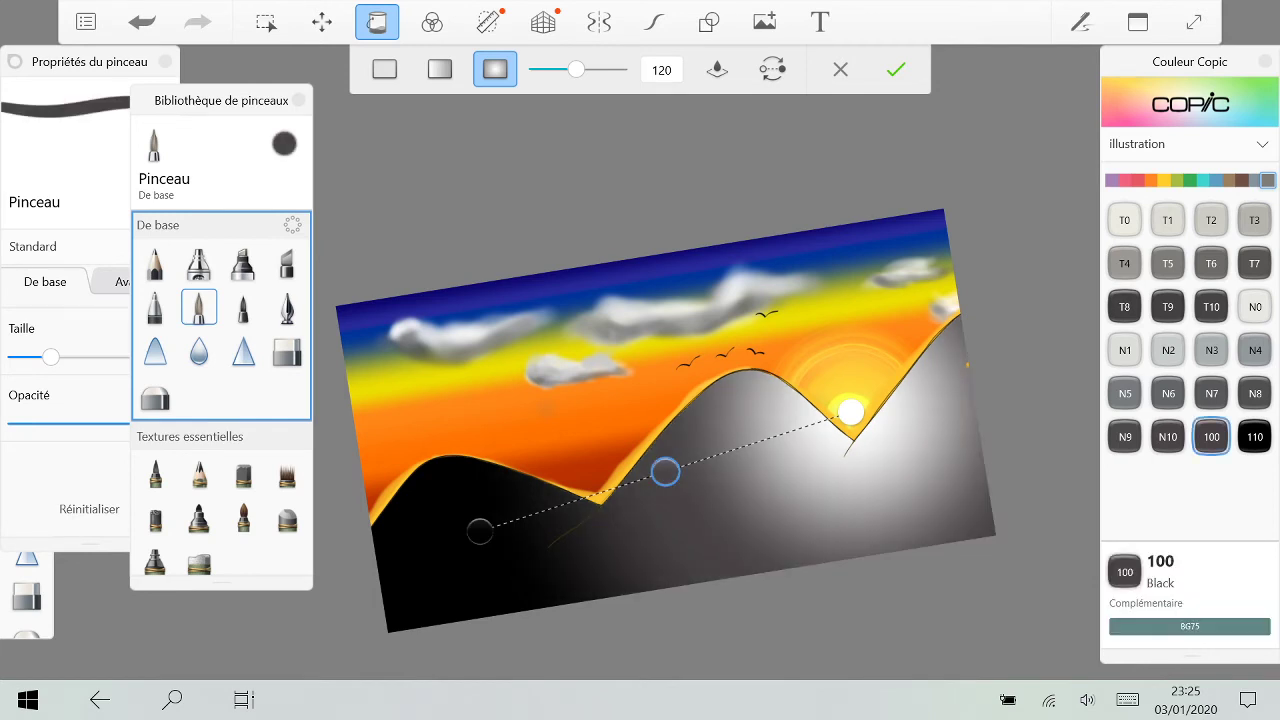
left_click(851, 412)
left_click(1255, 437)
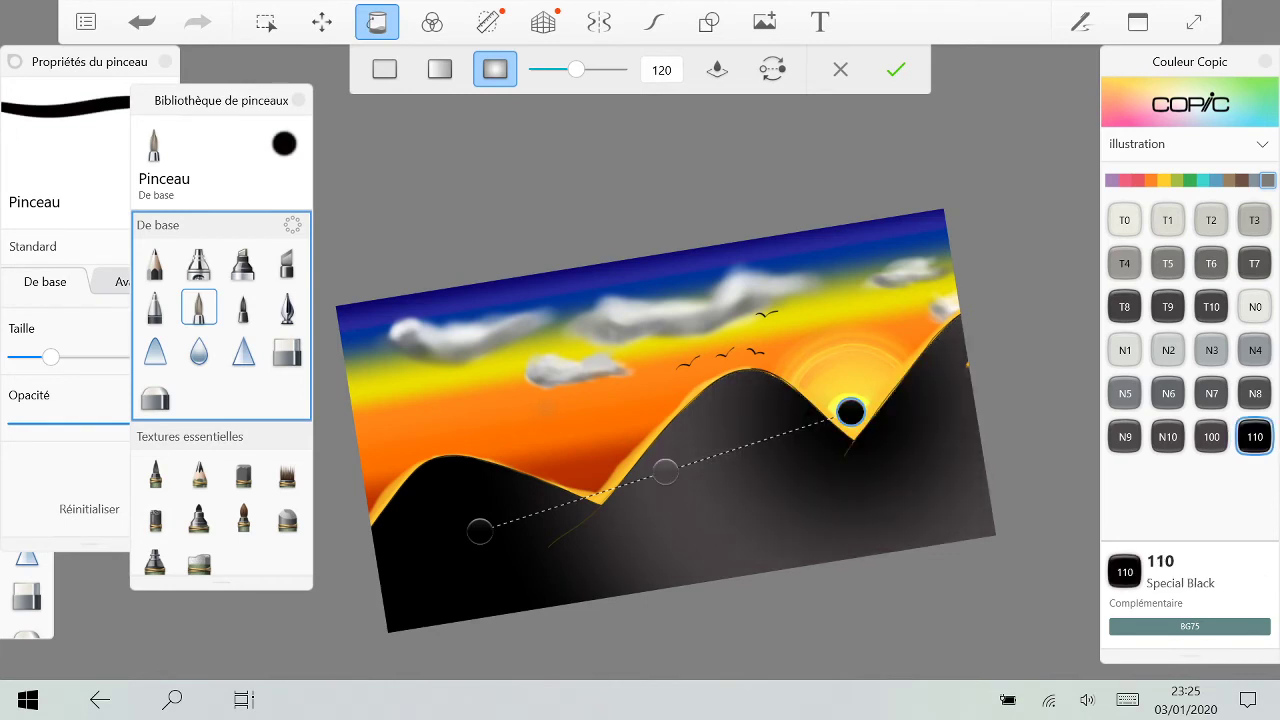
Step: Add a gradient stop between the middle and the sun, trying Copic 100 Black and 110 Special Black on it
left_click(718, 455)
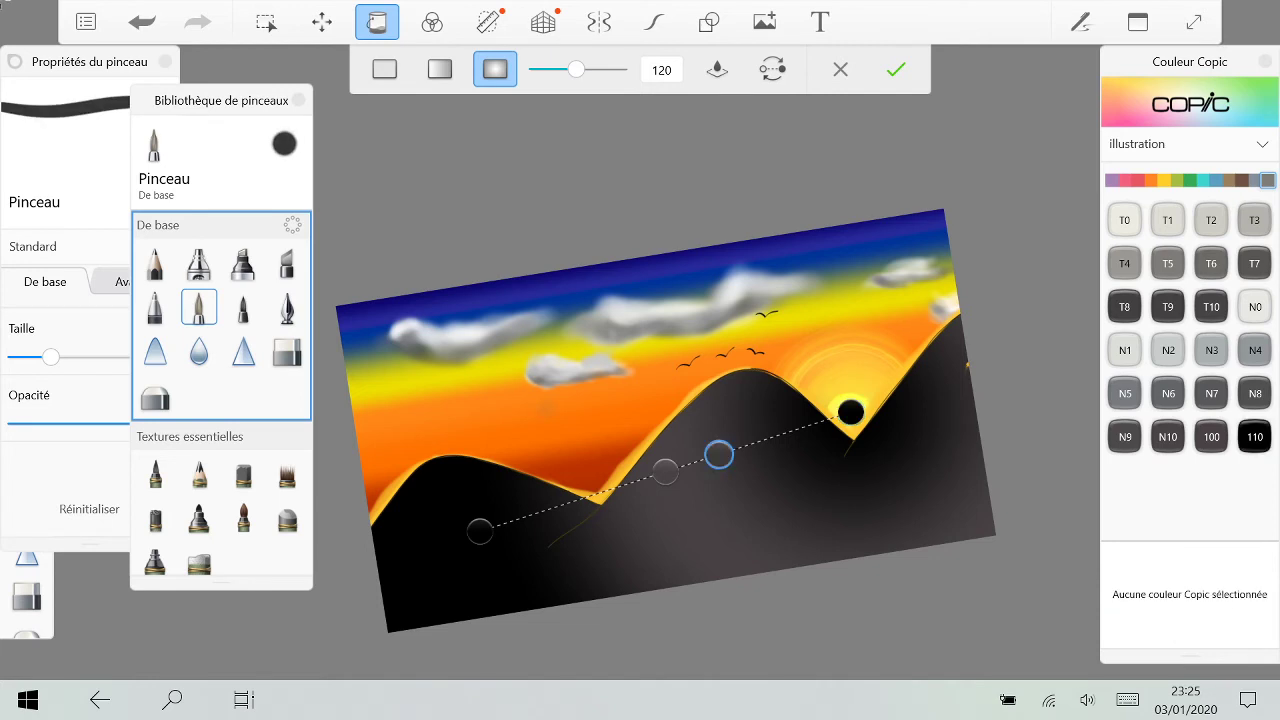
left_click(1211, 437)
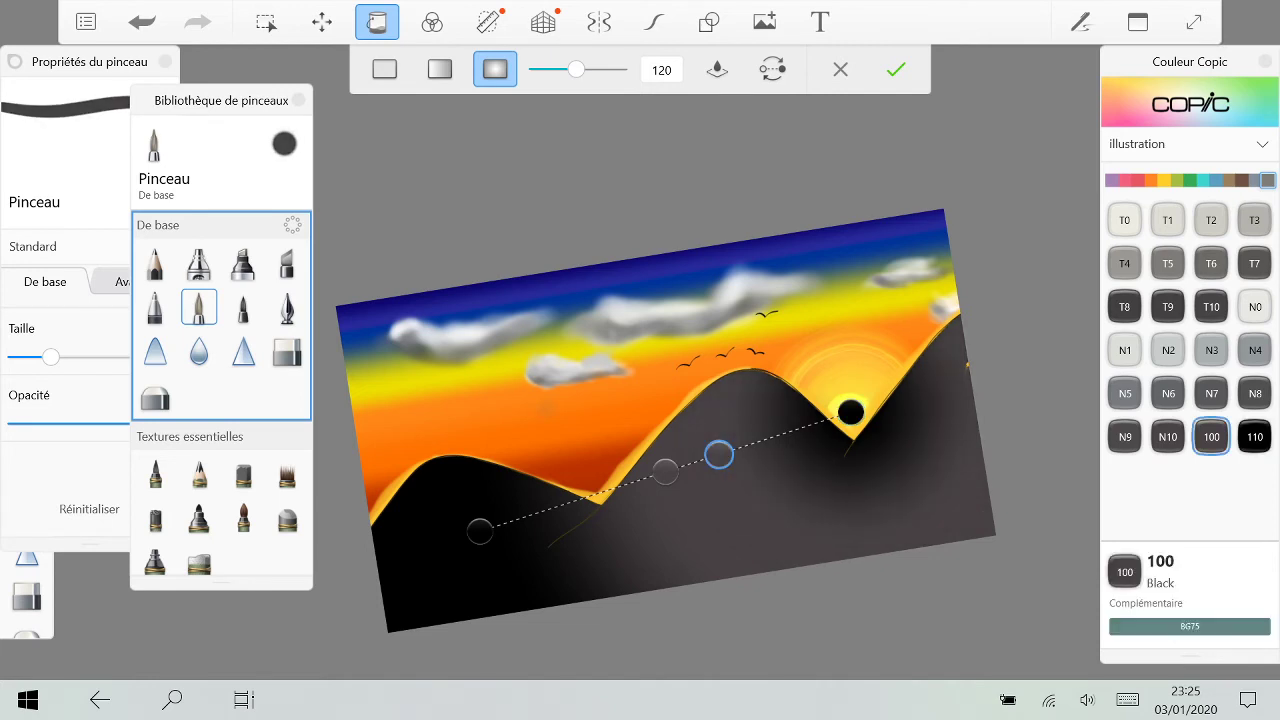
left_click(1255, 437)
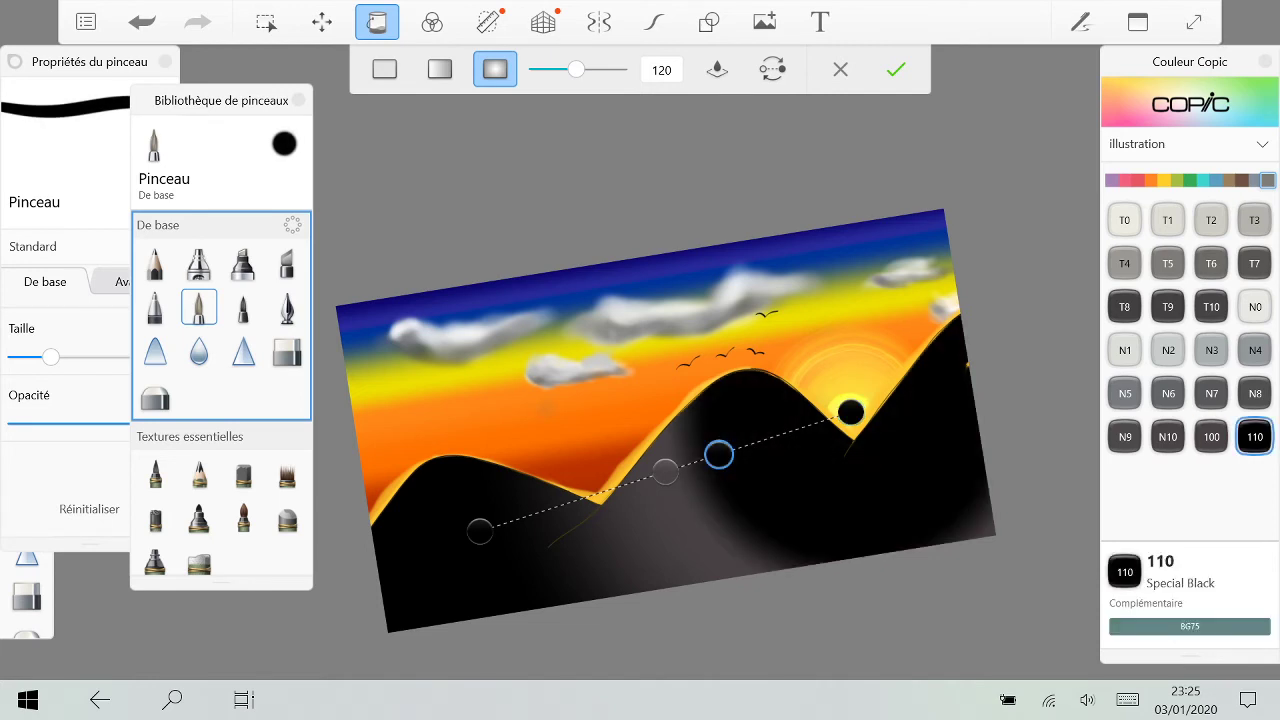
Step: Replace the Copic palette with the colour wheel editor and lighten the added gradient stop to dark grey
left_click(1255, 180)
left_click(1268, 180)
left_click(1265, 62)
left_click(1148, 92)
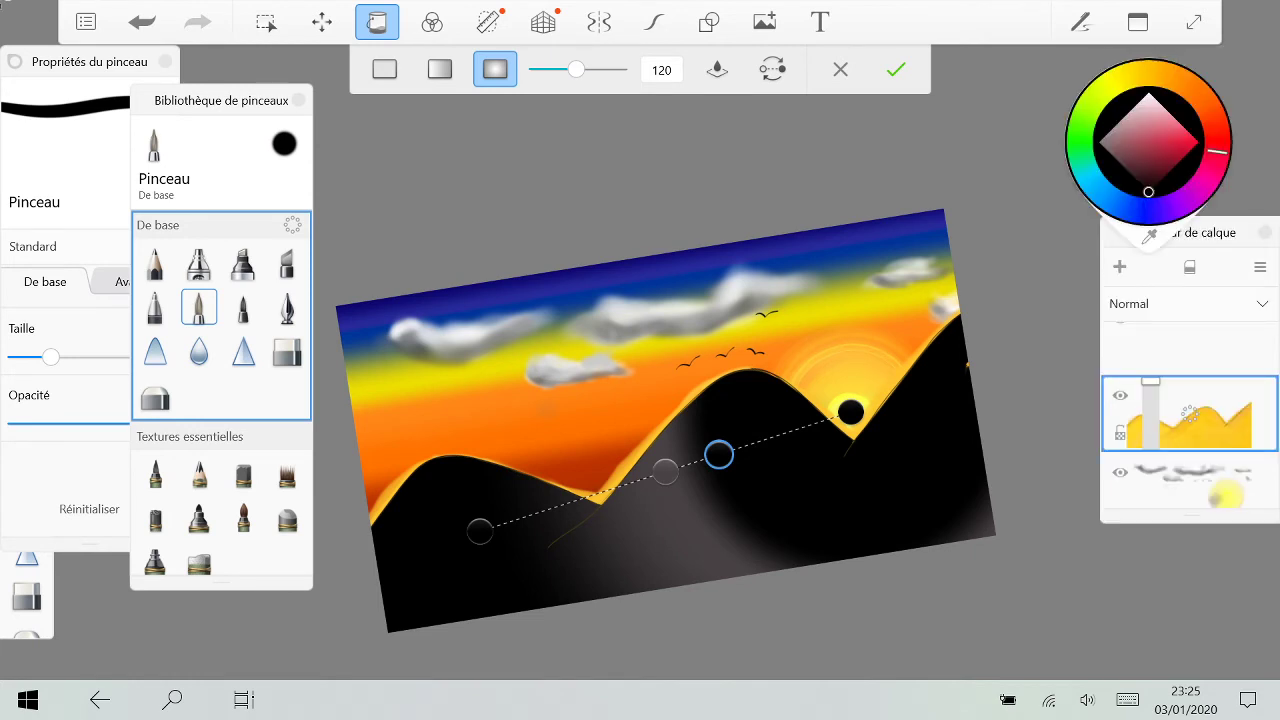
left_click(1120, 112)
left_click(1148, 90)
left_click_drag(1136, 158, 1141, 184)
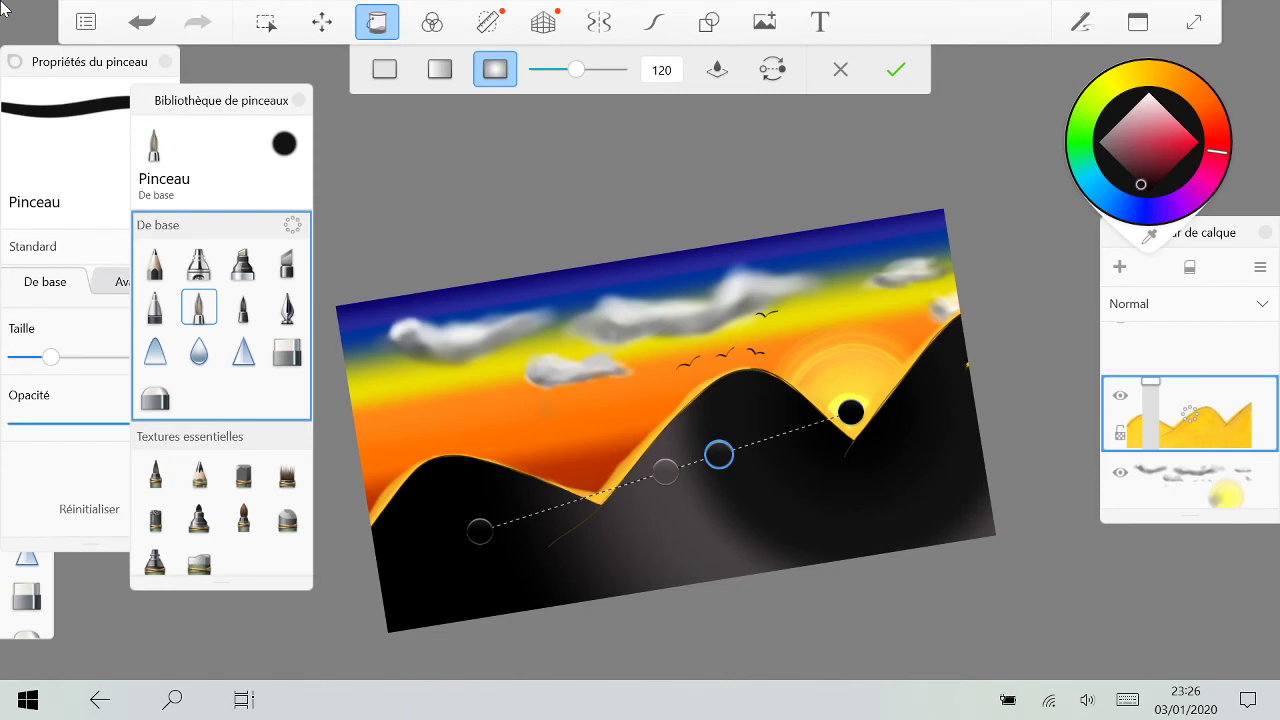
left_click(1120, 112)
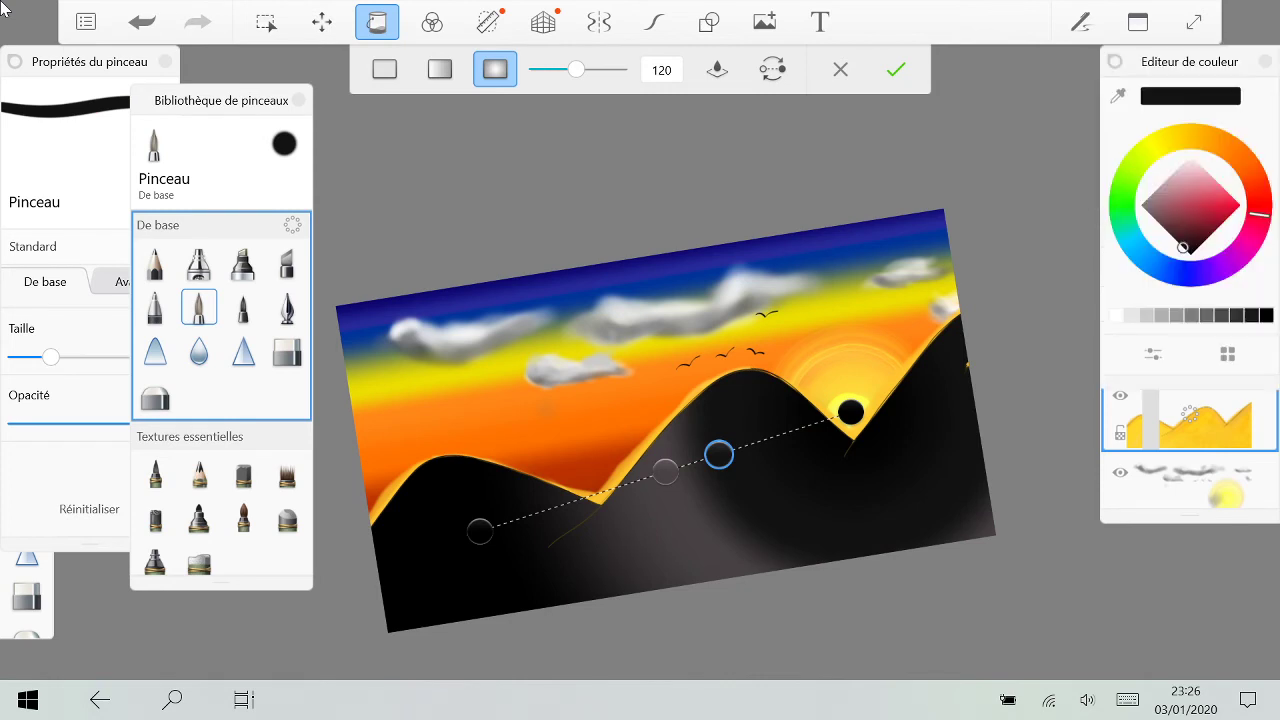
left_click_drag(1183, 247, 1170, 235)
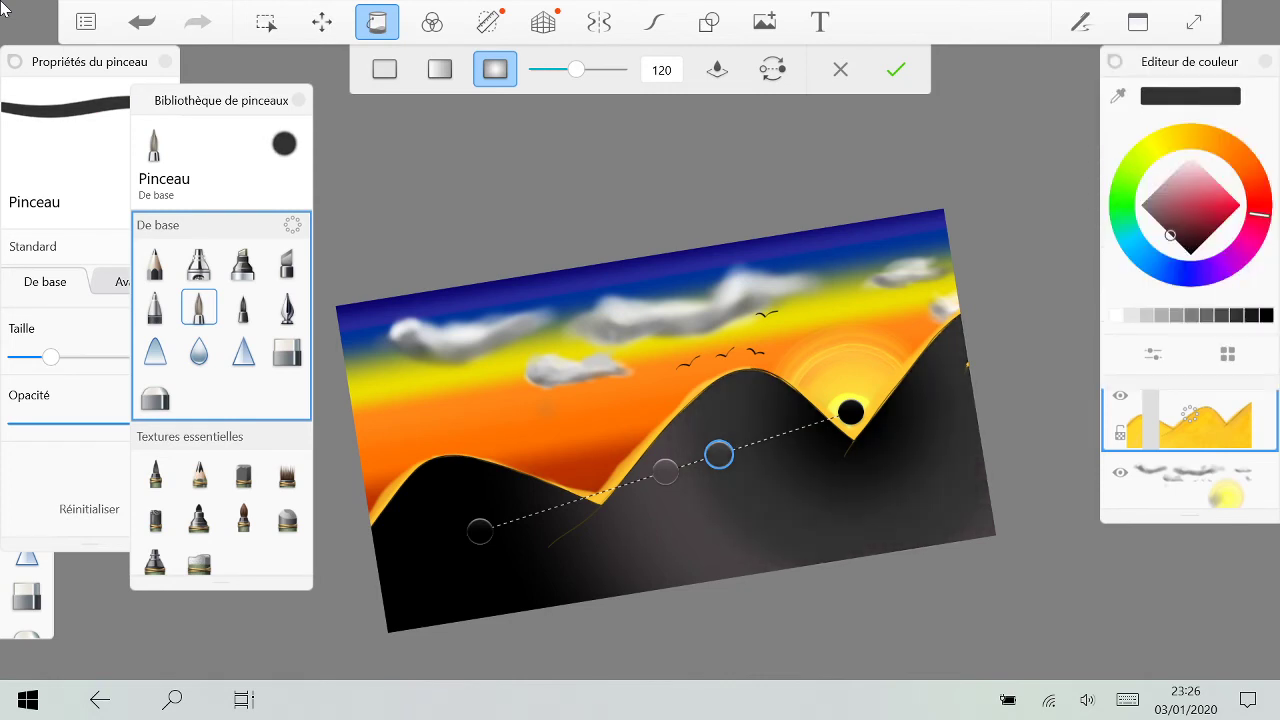
Step: Recolour both inner gradient stops near-black using the colour wheel
left_click(665, 471)
left_click(1180, 245)
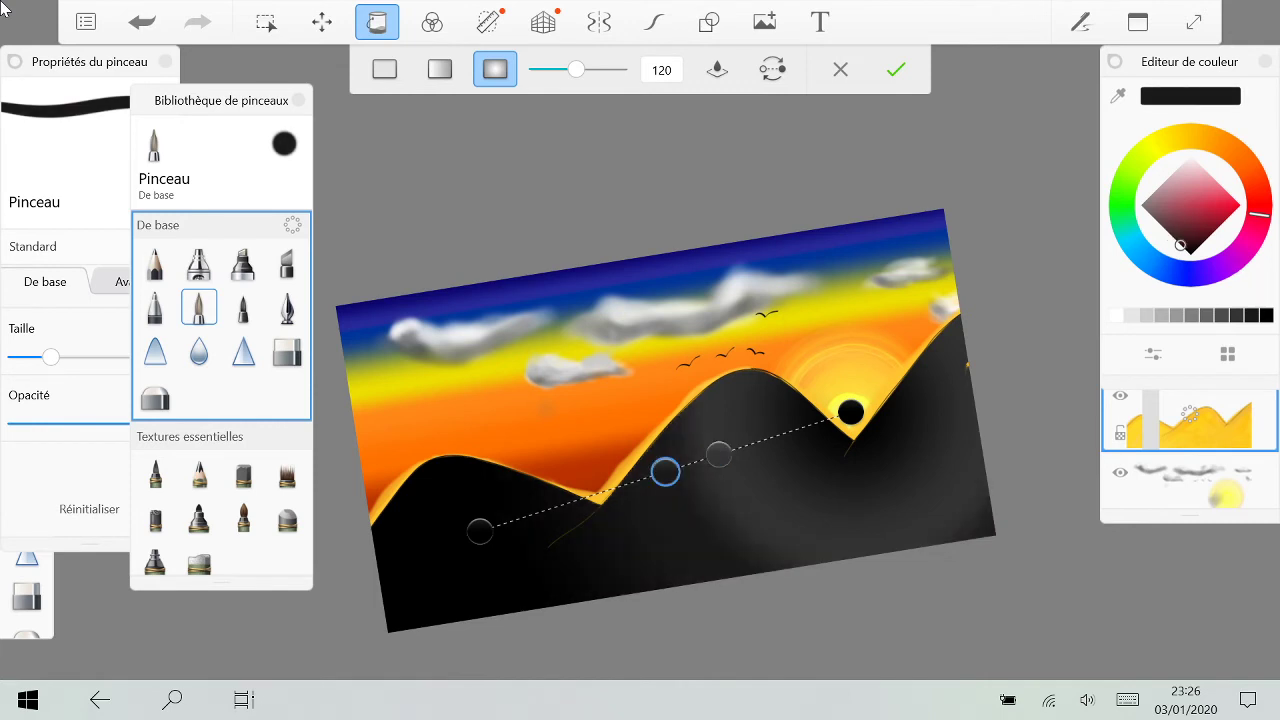
left_click(719, 455)
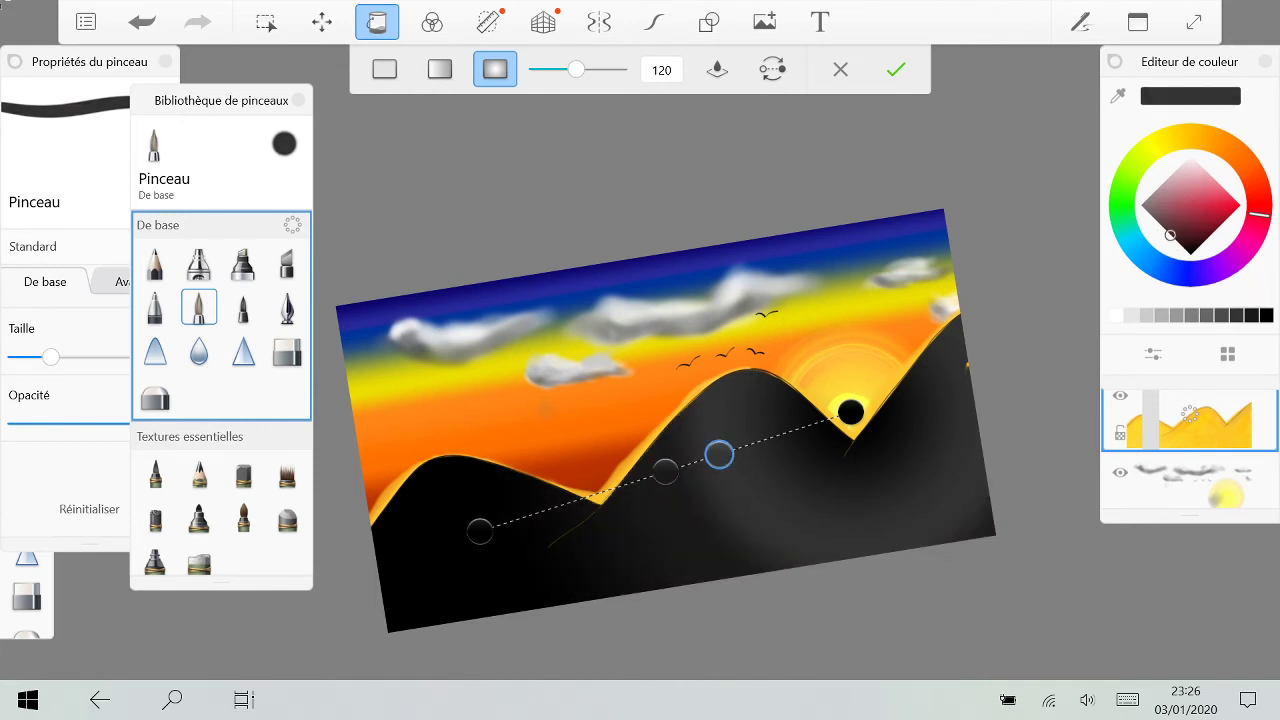
left_click(1181, 245)
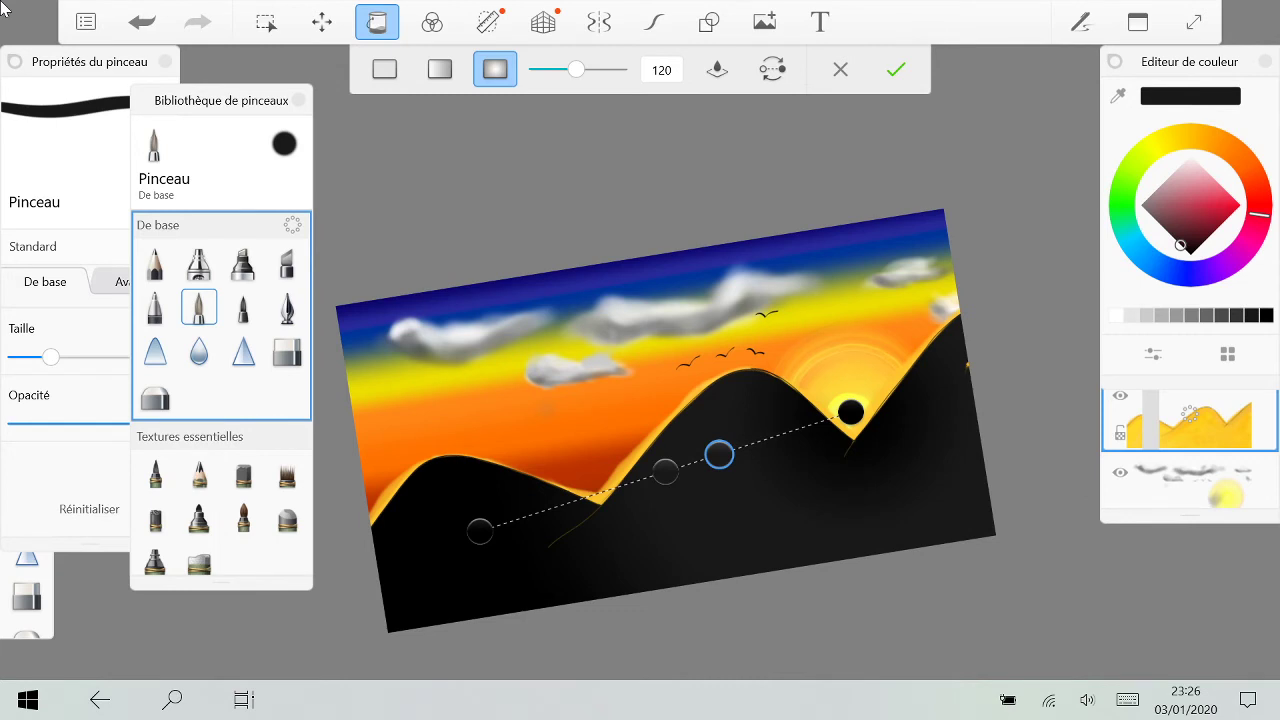
Step: Undo the radial gradient fill and reselect the dunes layer
left_click(1190, 487)
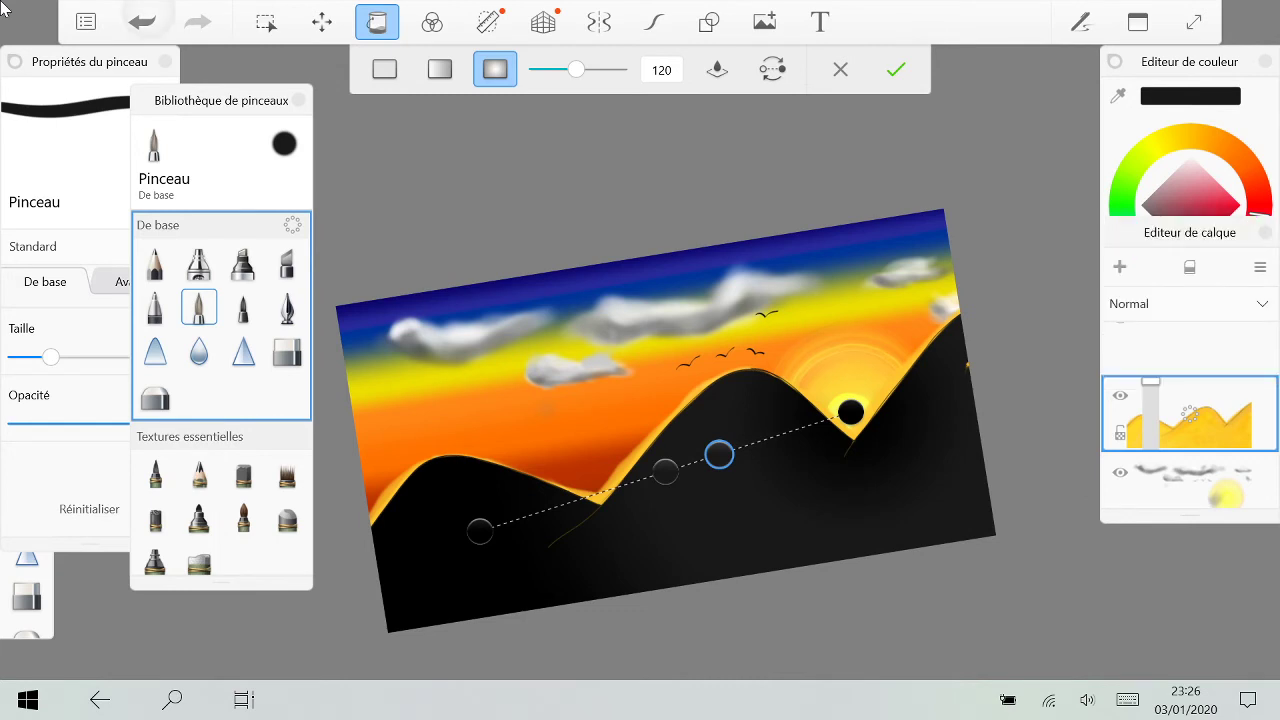
key("ctrl+z")
key("ctrl+z")
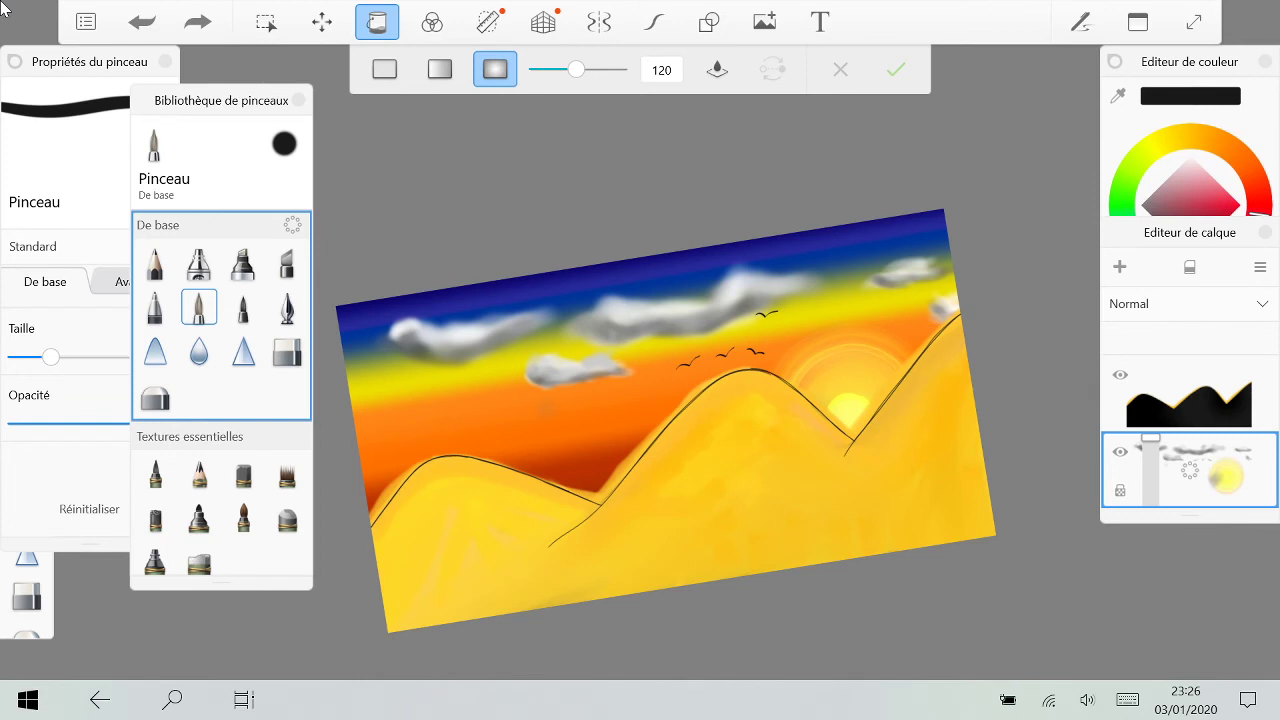
left_click(1190, 393)
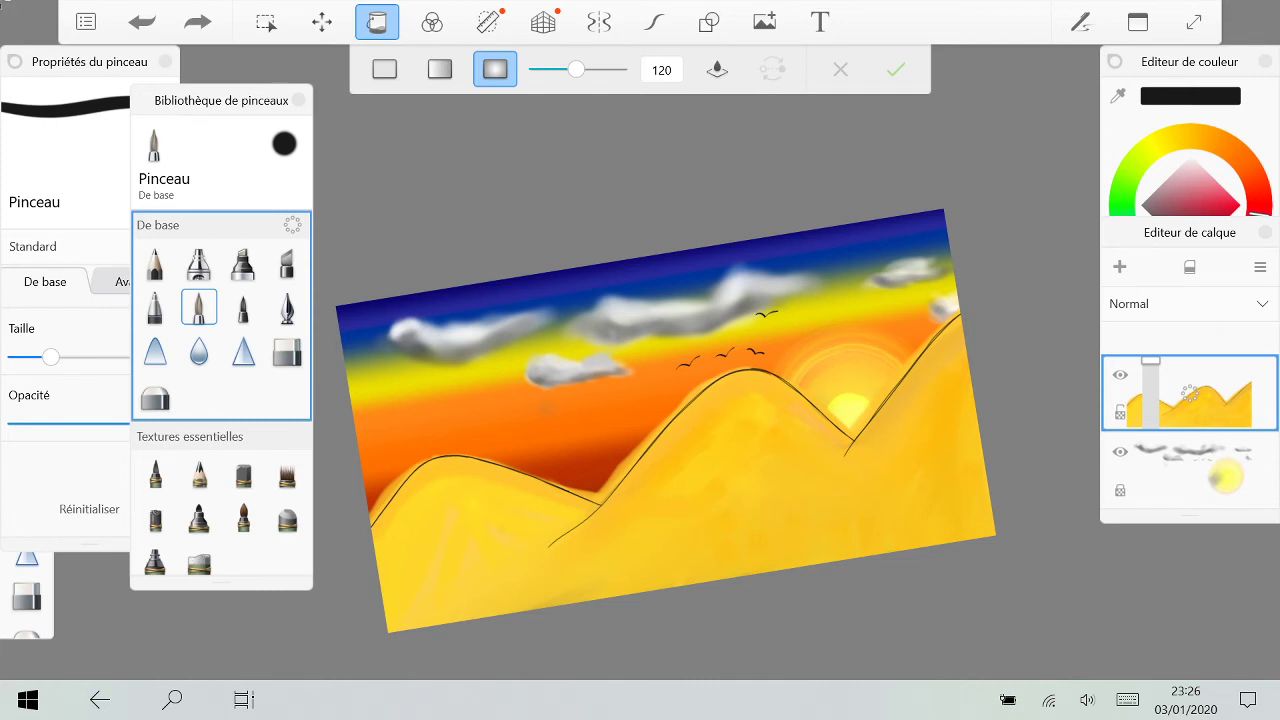
Step: Select the ballpoint pen (Stylo à bille), bring up the full colour editor and close the brush library
scroll(598, 440, "down", 4)
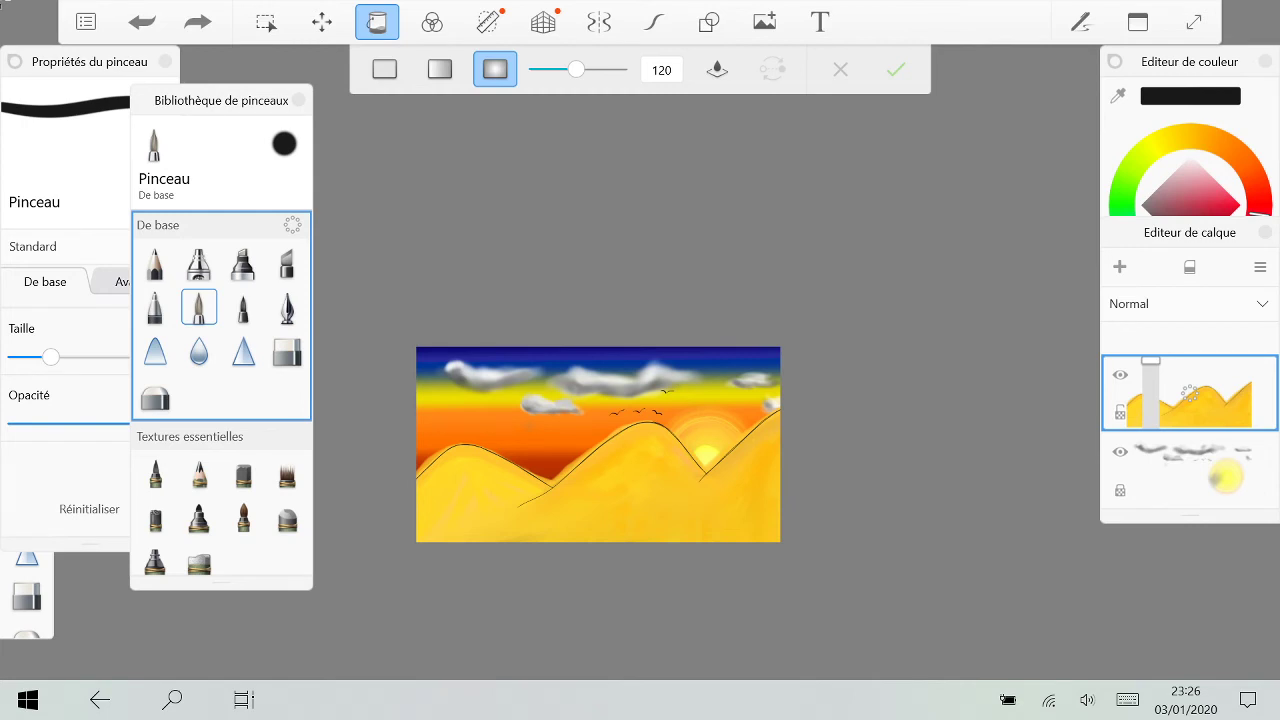
right_click(1247, 700)
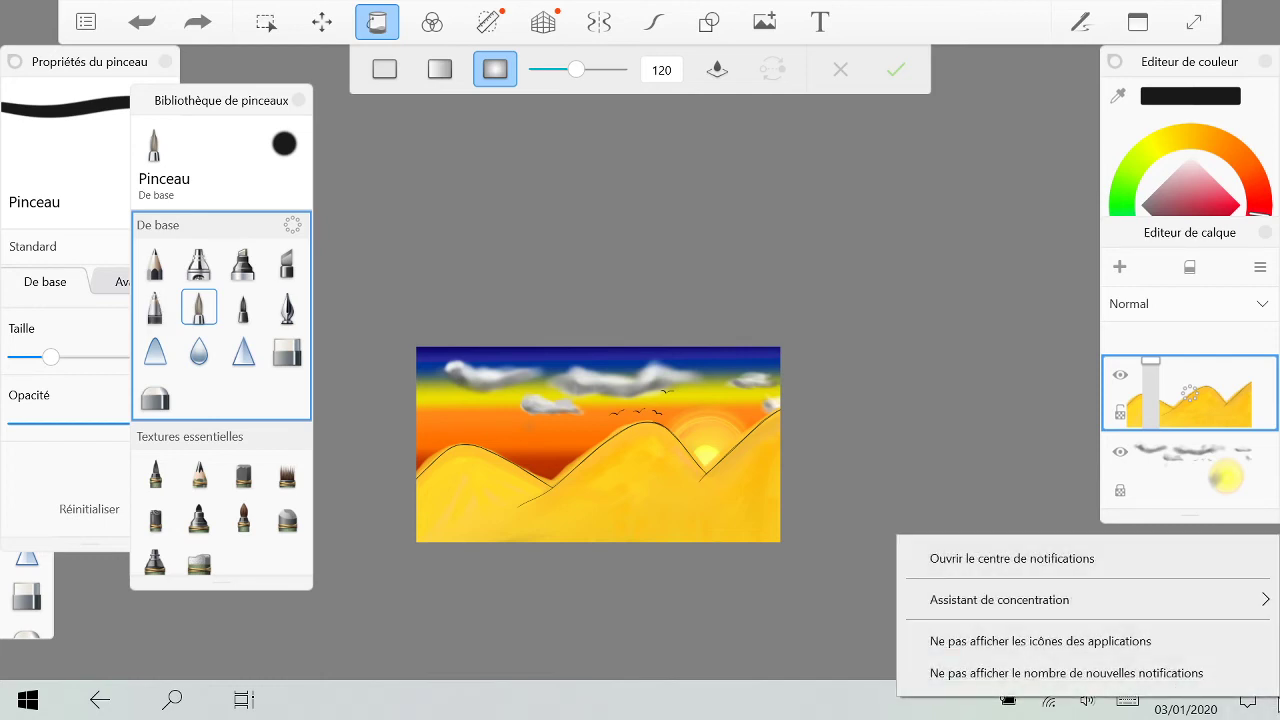
left_click(155, 308)
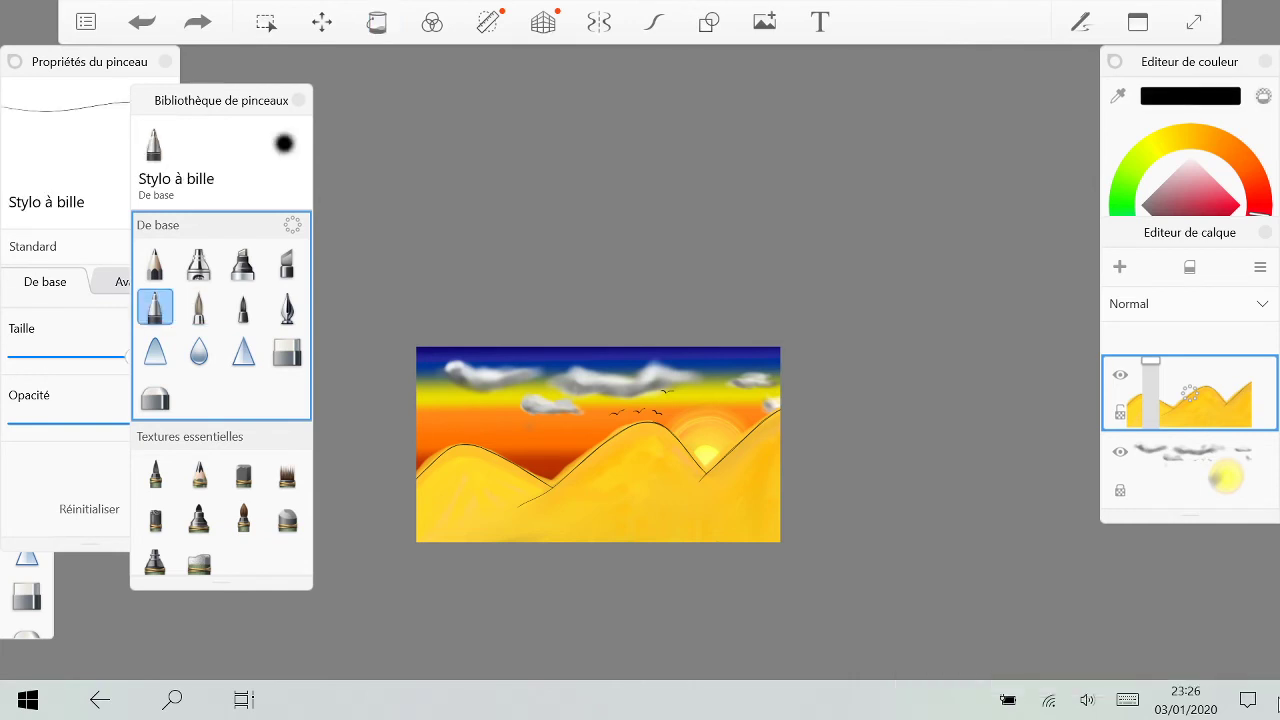
left_click(1190, 62)
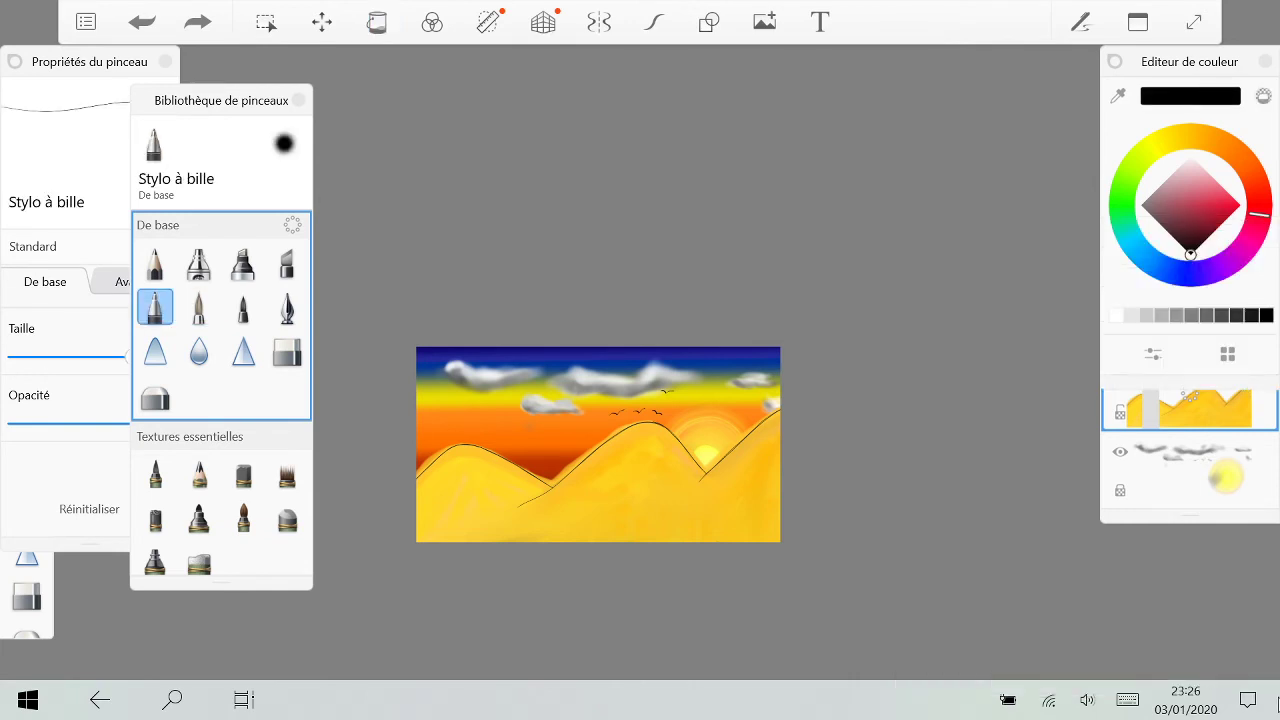
left_click(299, 100)
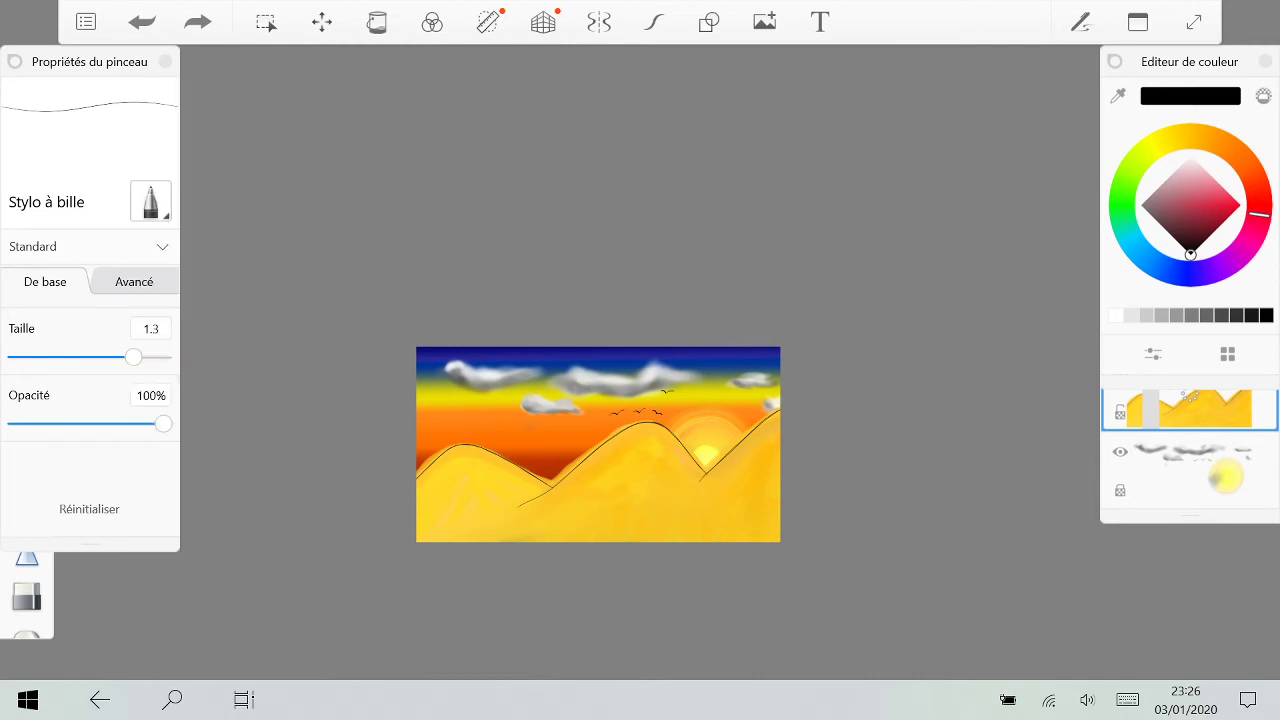
Step: Try the vertical-axis symmetry guide on the canvas and turn it off again
scroll(748, 482, "up", 5)
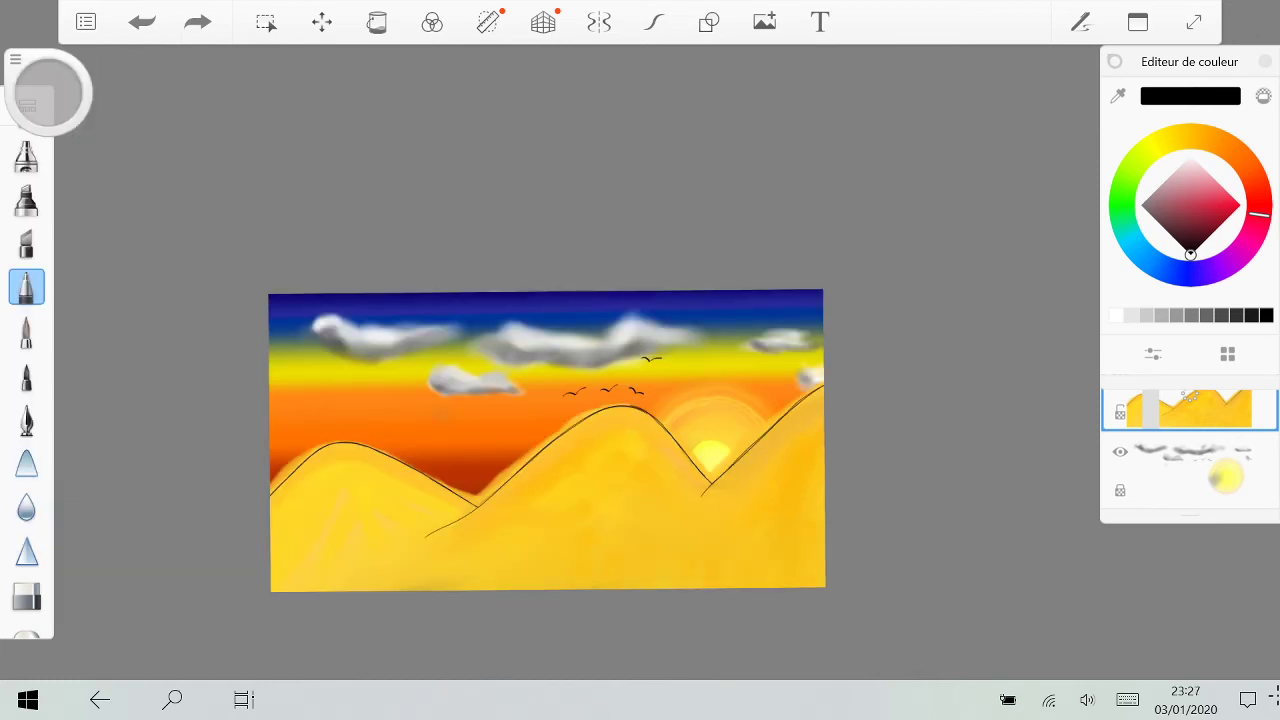
scroll(547, 440, "up", 4)
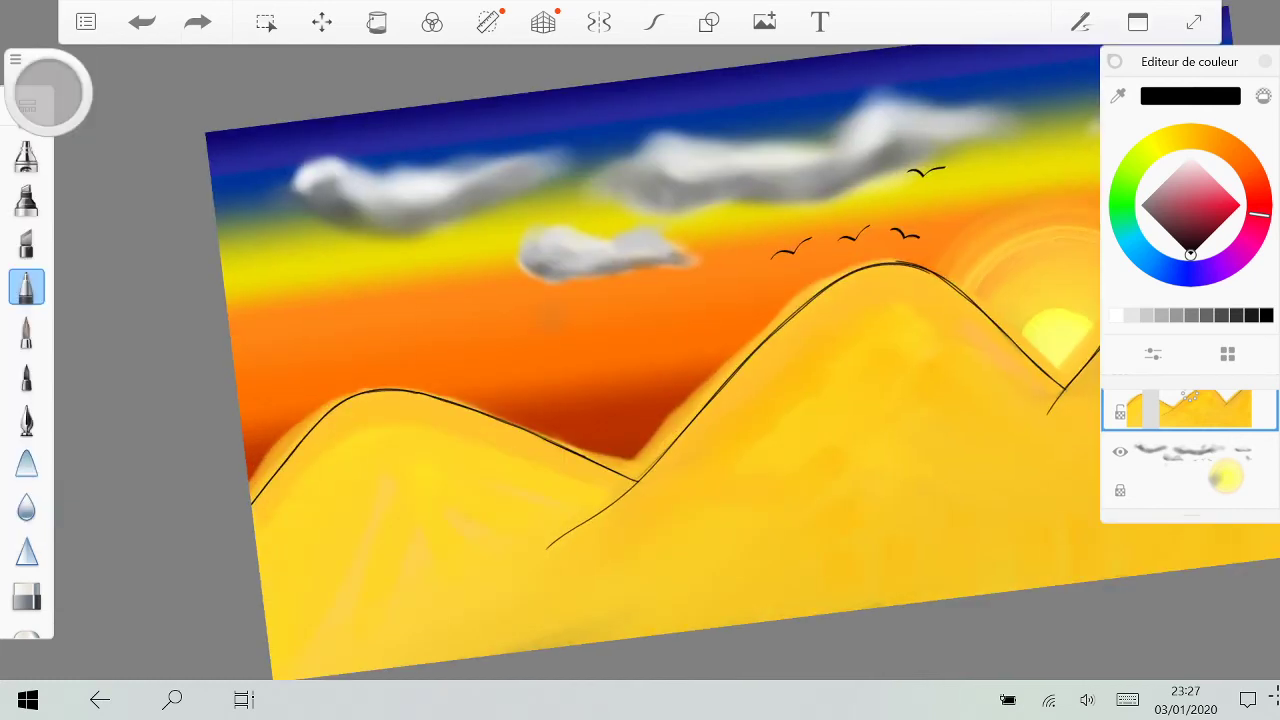
key("ctrl+z")
left_click(599, 22)
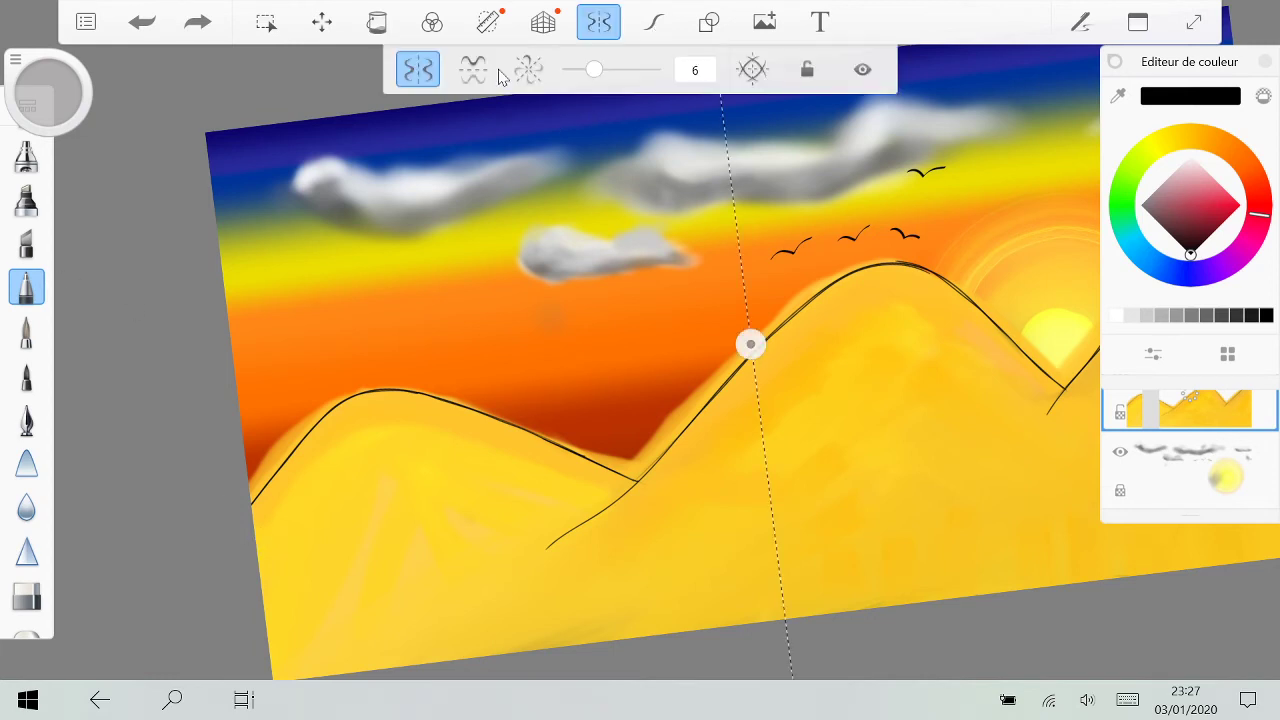
left_click(599, 22)
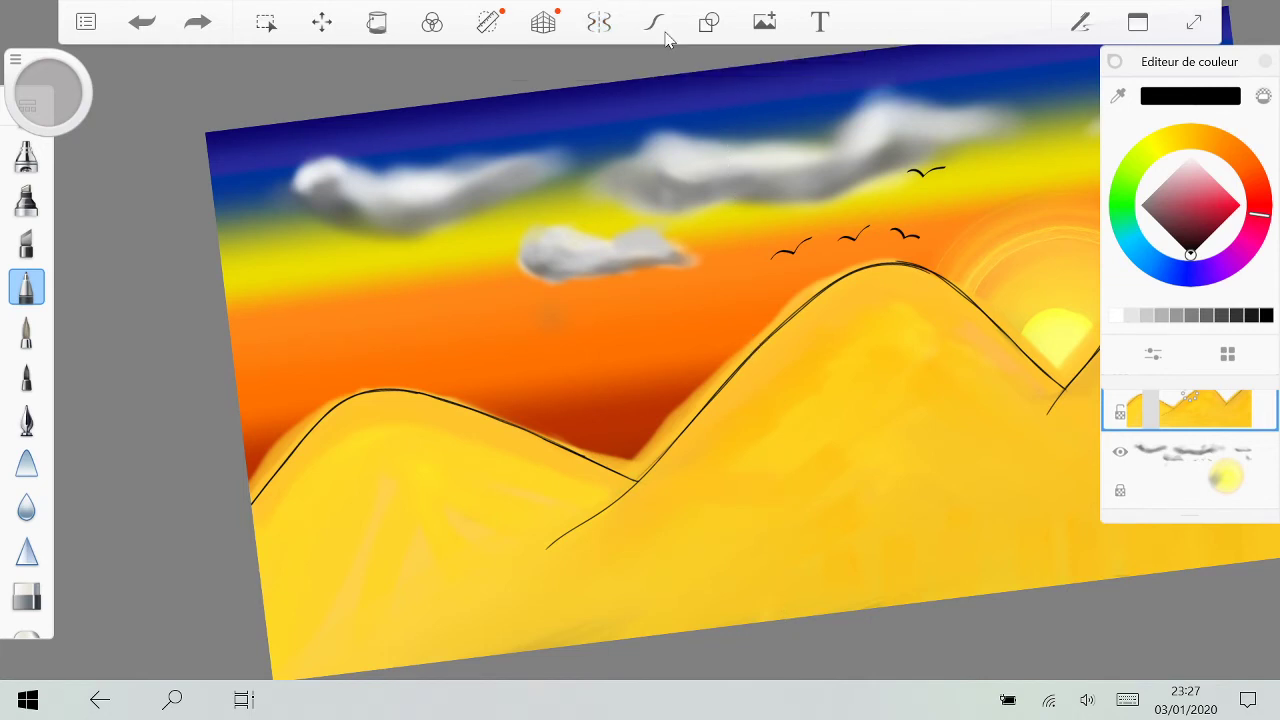
Step: Activate the straight line shape tool, try a short line at the left dune's outer edge and undo it
left_click(708, 22)
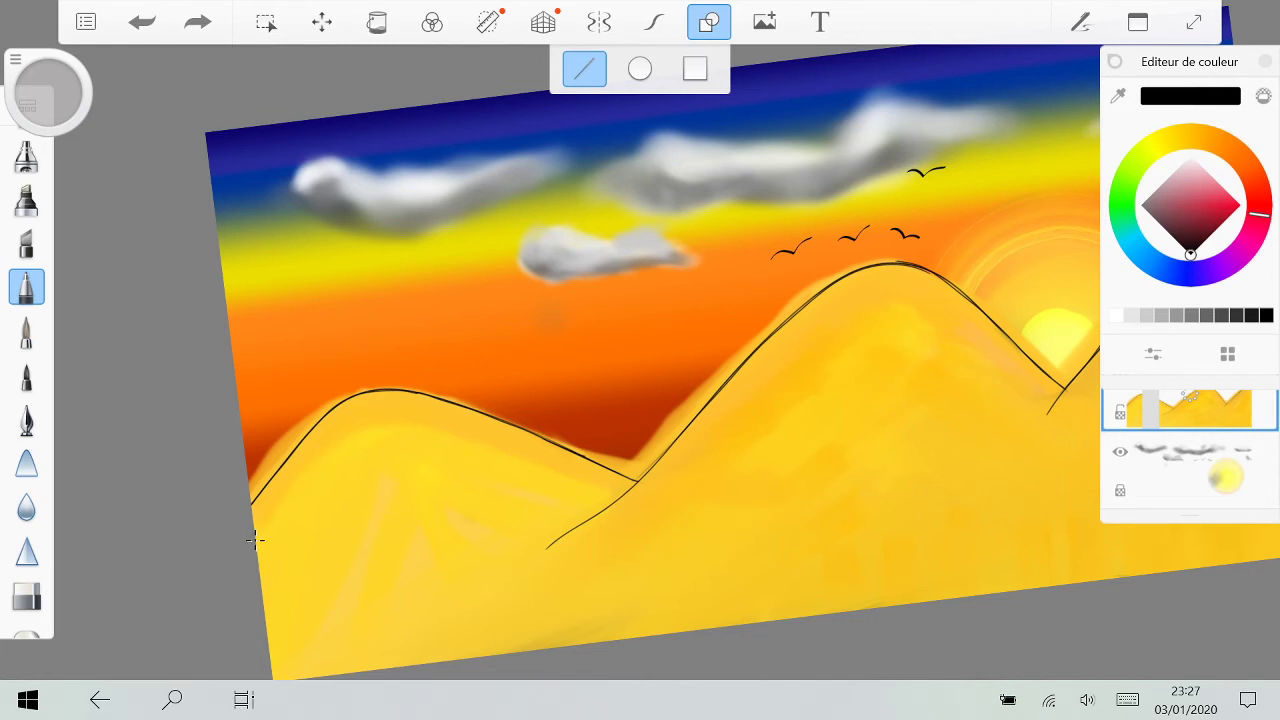
mouse_move(258, 538)
left_mouse_down()
mouse_move(371, 500)
mouse_move(358, 482)
left_mouse_up()
left_click(142, 22)
left_click(142, 22)
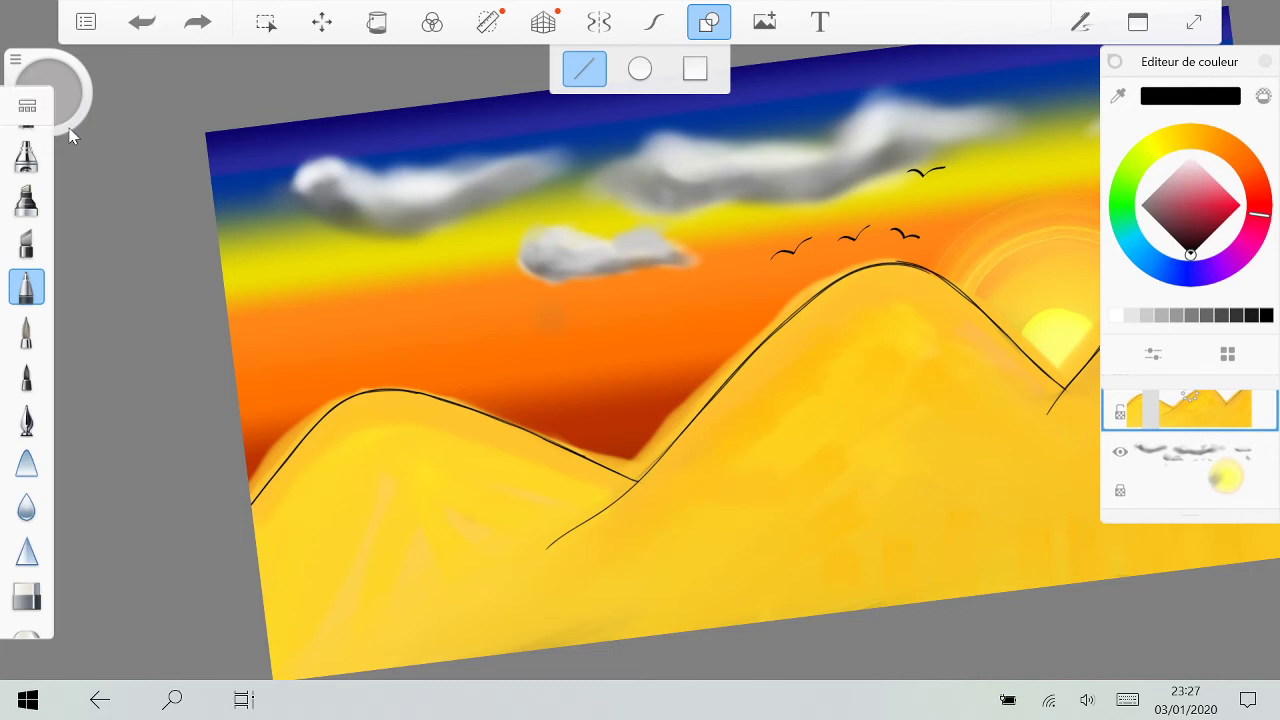
Step: Set the ballpoint pen size to 4.0 and draw a short, rising straight line inward from the left dune's outer edge
left_click(66, 128)
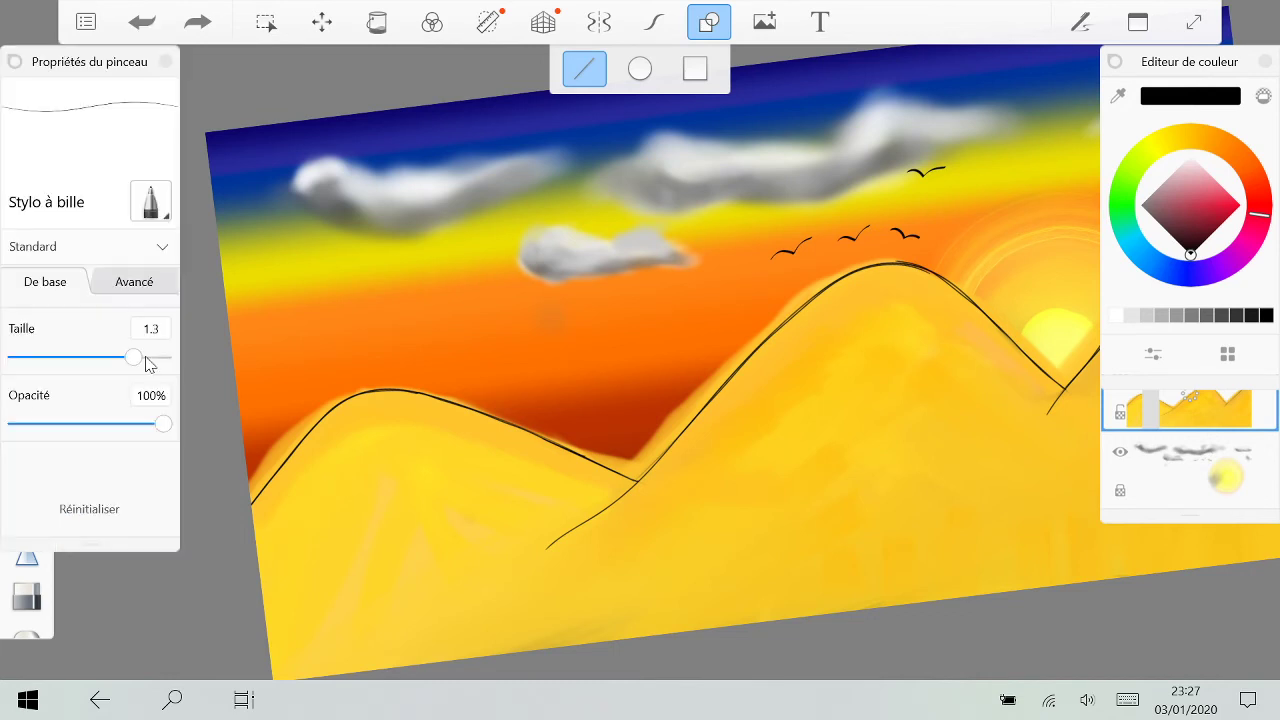
left_click_drag(163, 363, 171, 363)
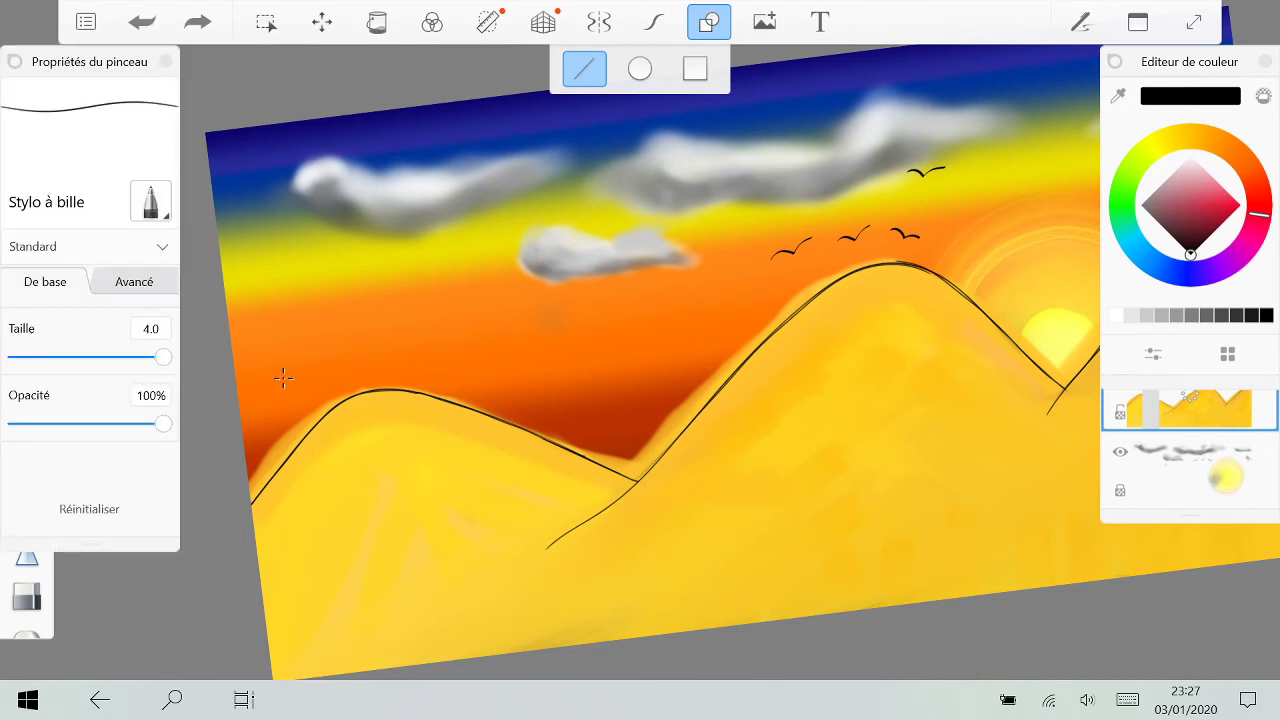
left_click_drag(256, 545, 333, 499)
left_click(141, 22)
scroll(193, 512, "up", 5)
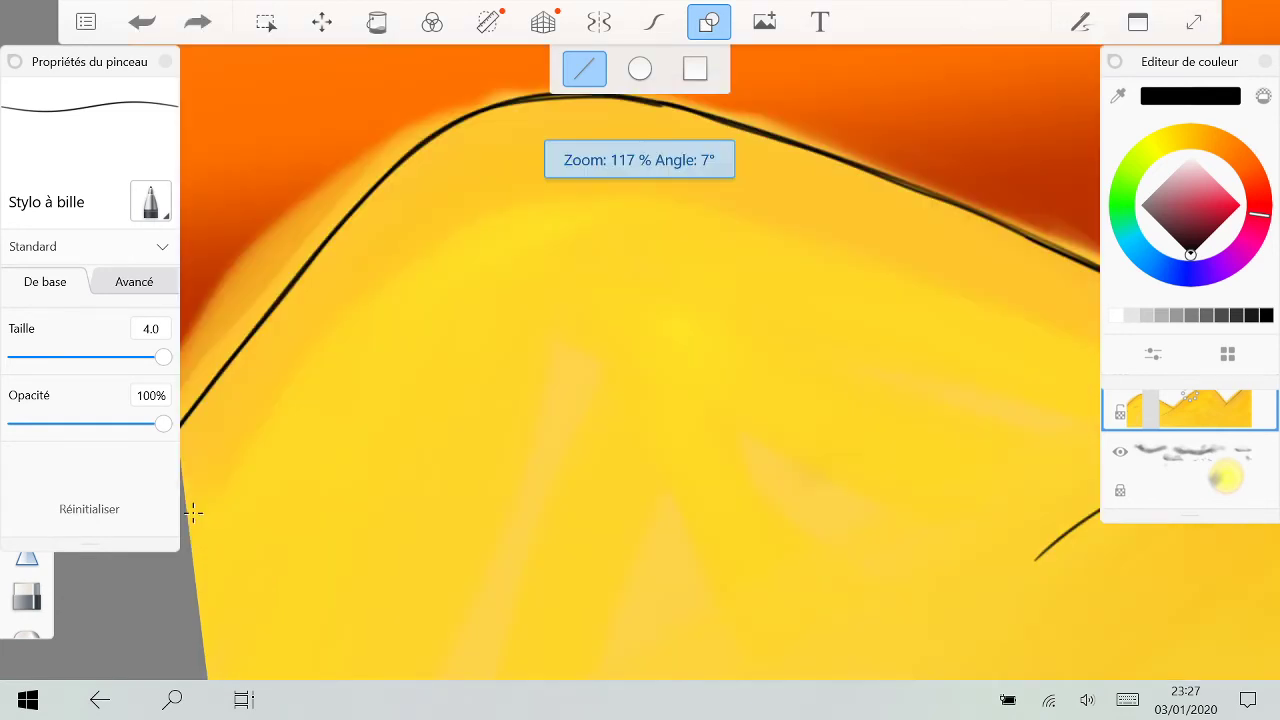
left_click_drag(193, 513, 317, 475)
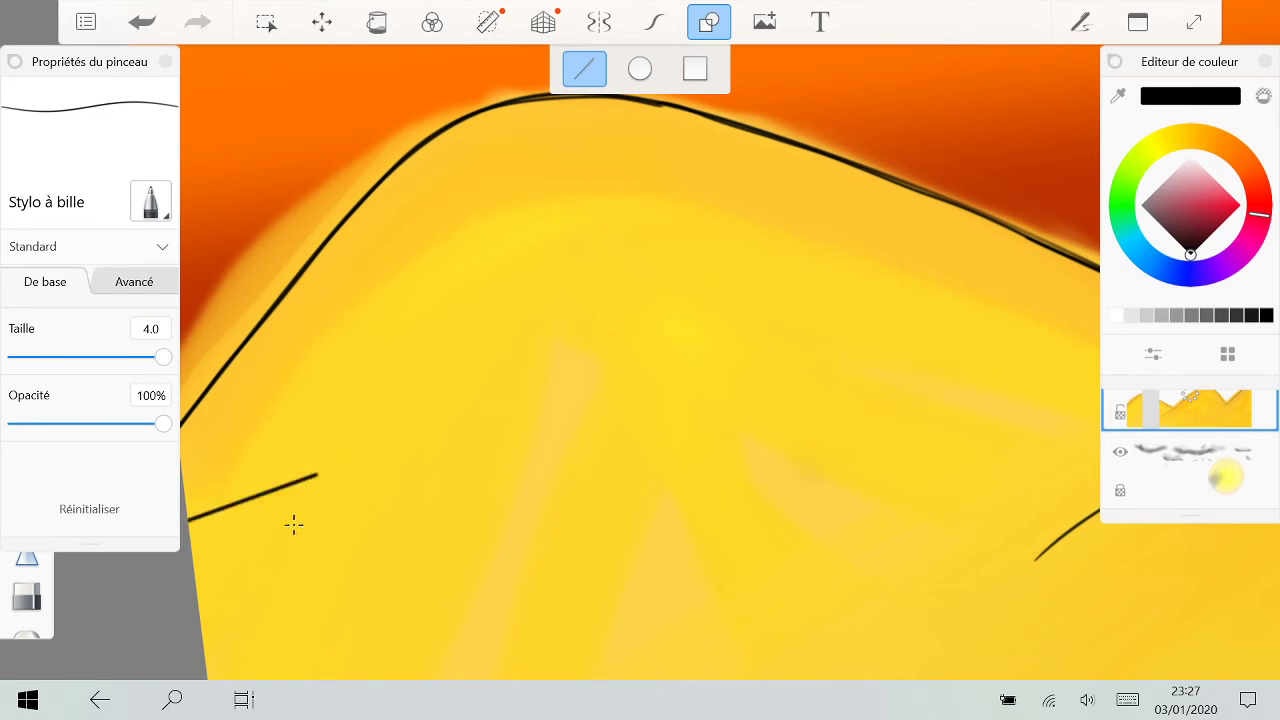
scroll(374, 483, "up", 1)
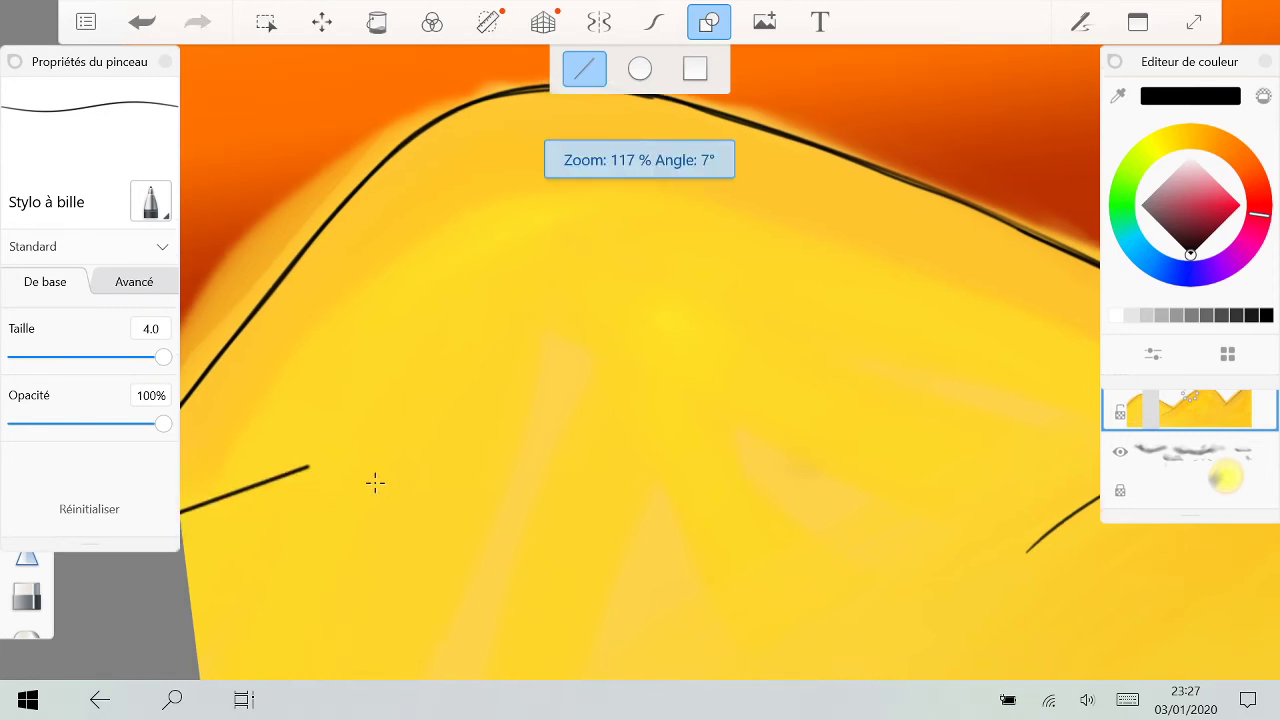
Step: Undo the last straight line on the left dune, and add a new empty layer placed just above the dunes layer
key("ctrl+z")
left_click_drag(1184, 396, 1184, 441)
scroll(640, 360, "up", 1)
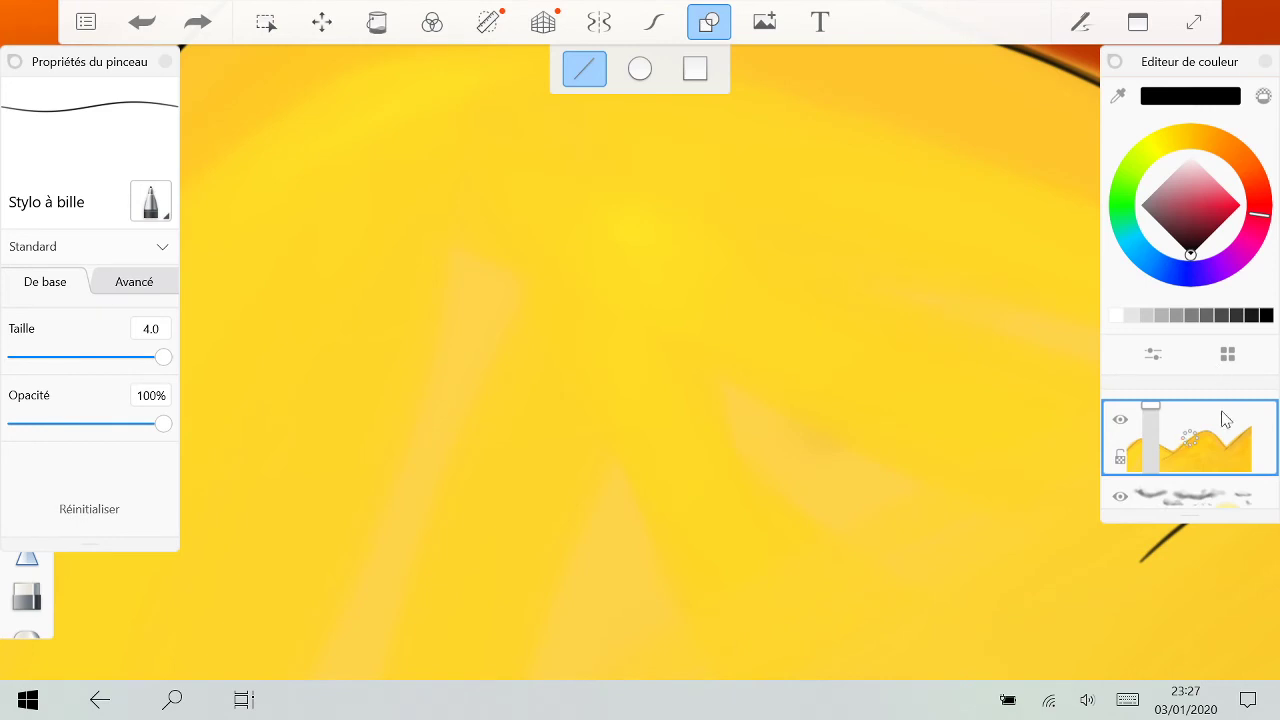
left_click(1245, 495)
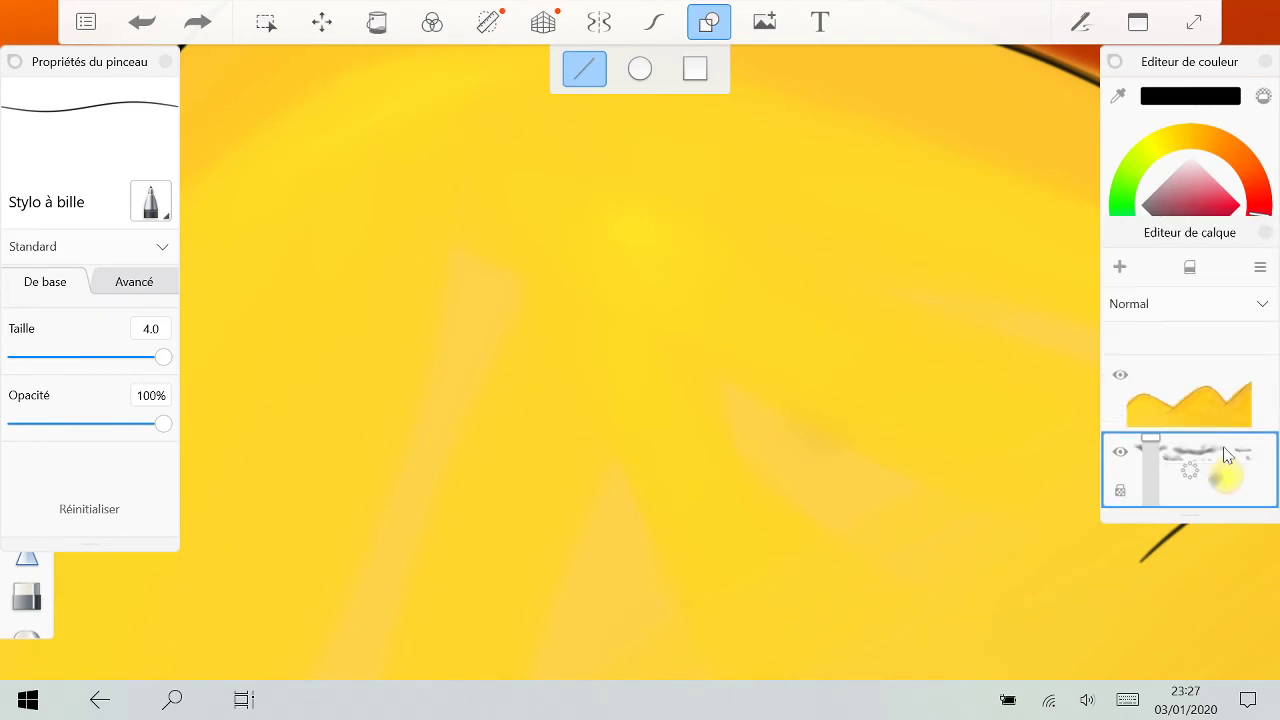
left_click(1120, 267)
left_click_drag(1225, 457, 1210, 411)
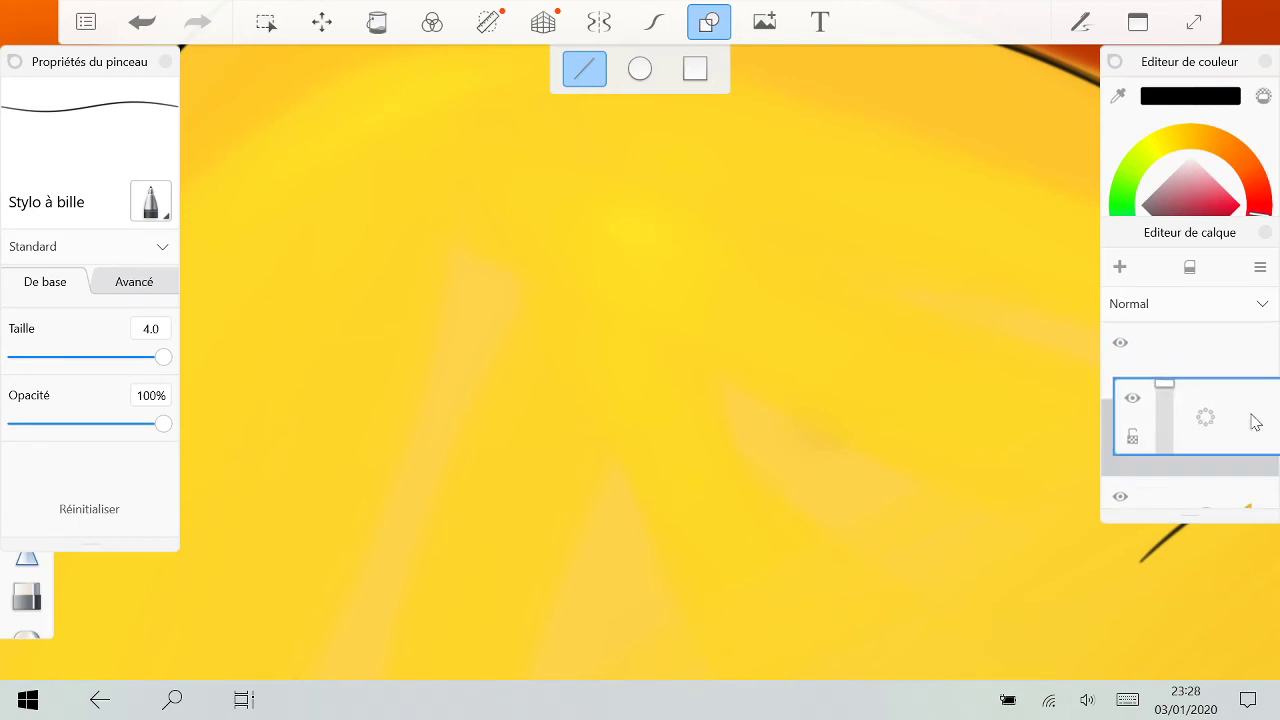
Step: Examine the layer stack down to the background and look over the whole painting
scroll(1198, 408, "up", 3)
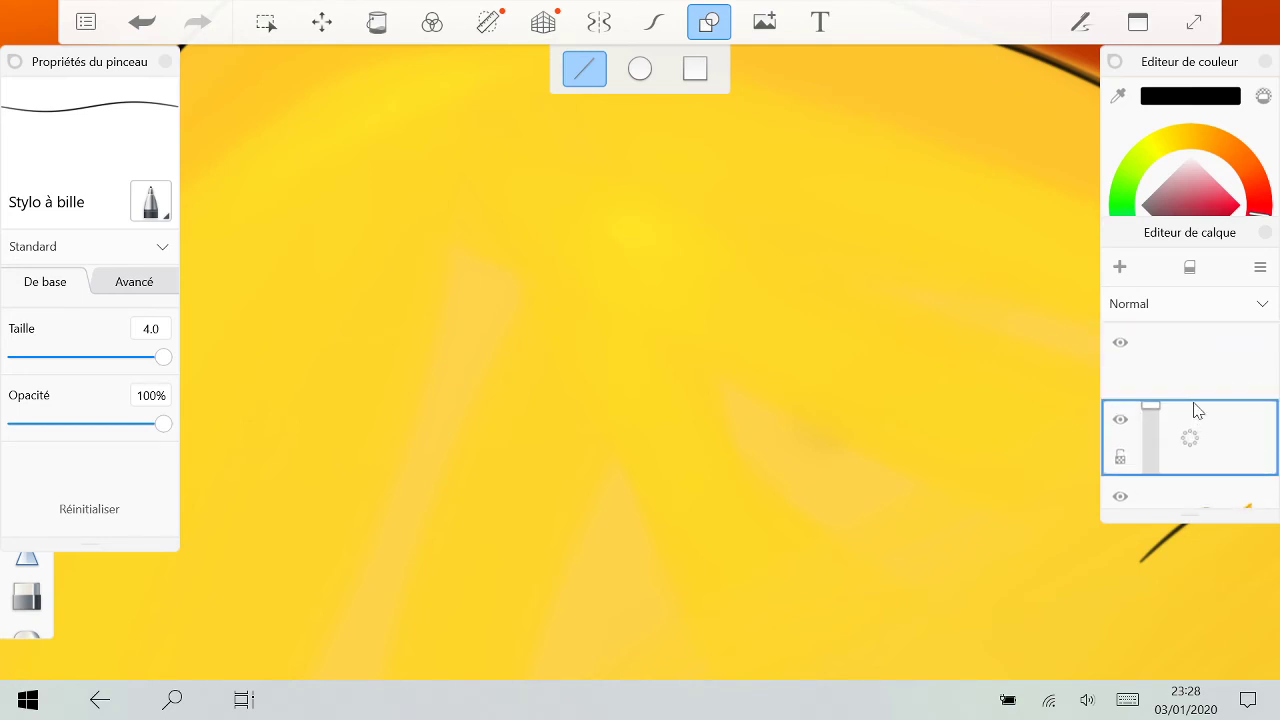
scroll(1207, 402, "down", 2)
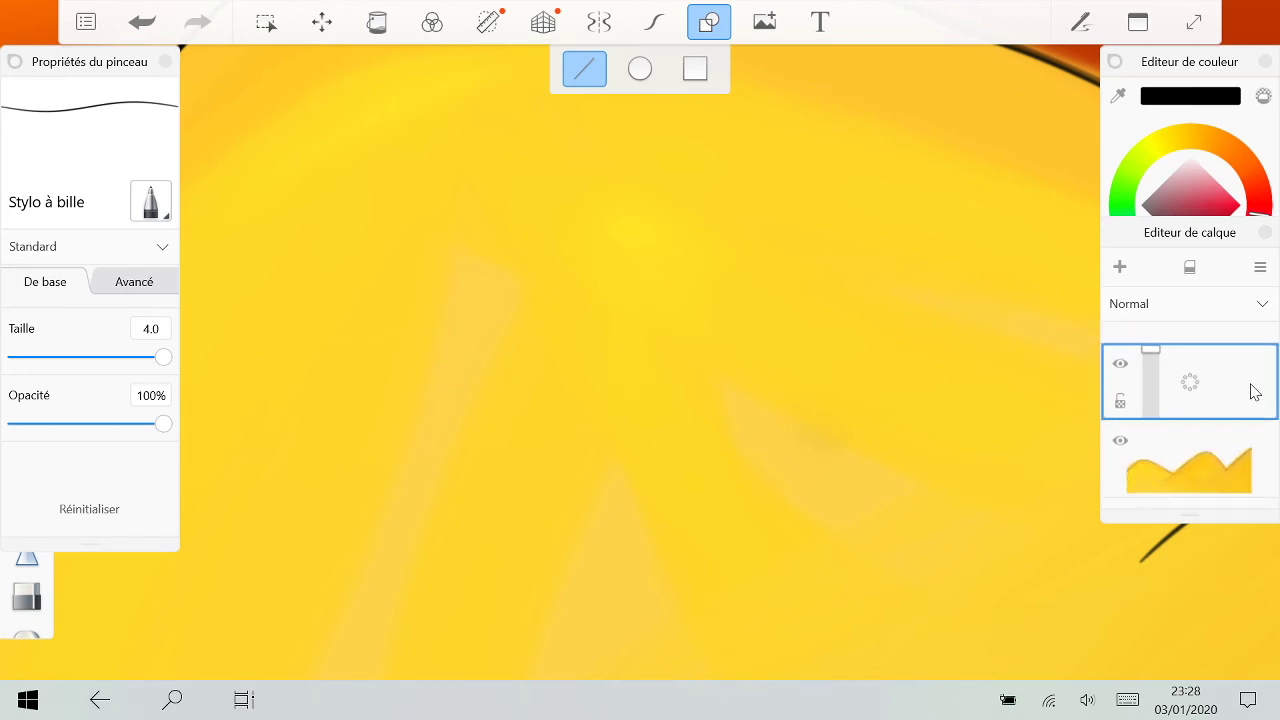
scroll(1253, 391, "down", 5)
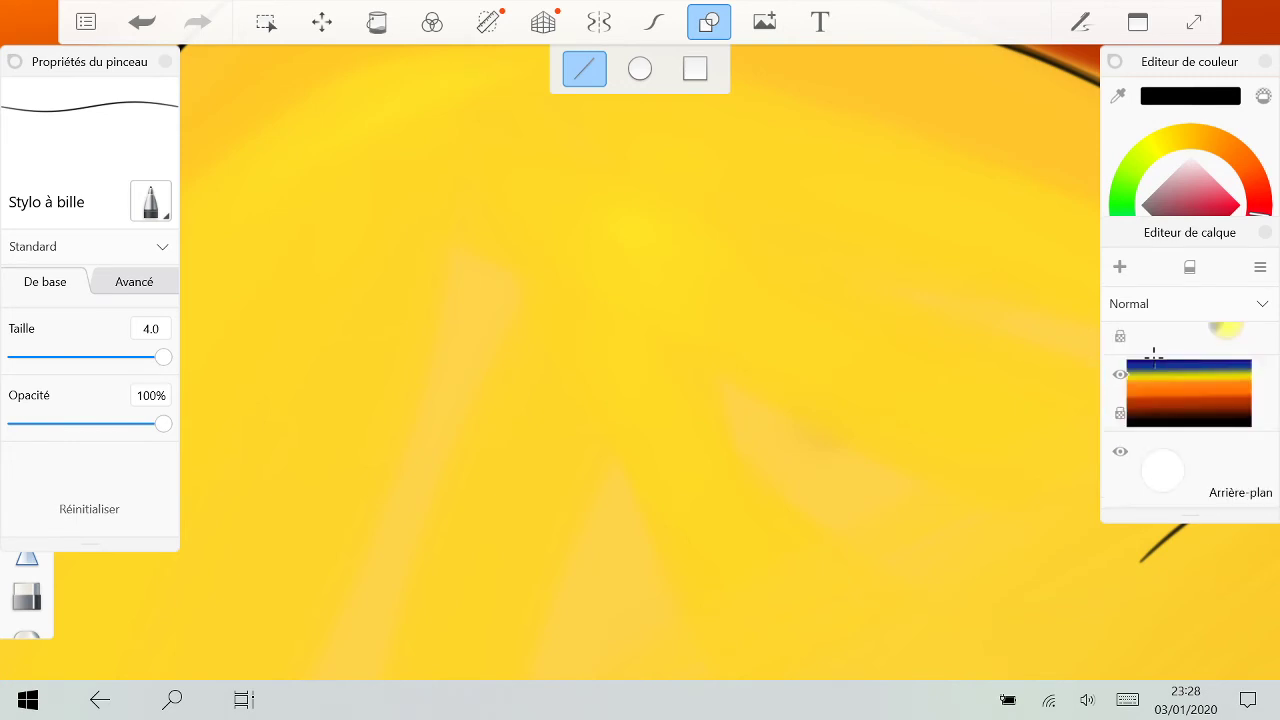
scroll(884, 408, "down", 5)
scroll(734, 362, "down", 2)
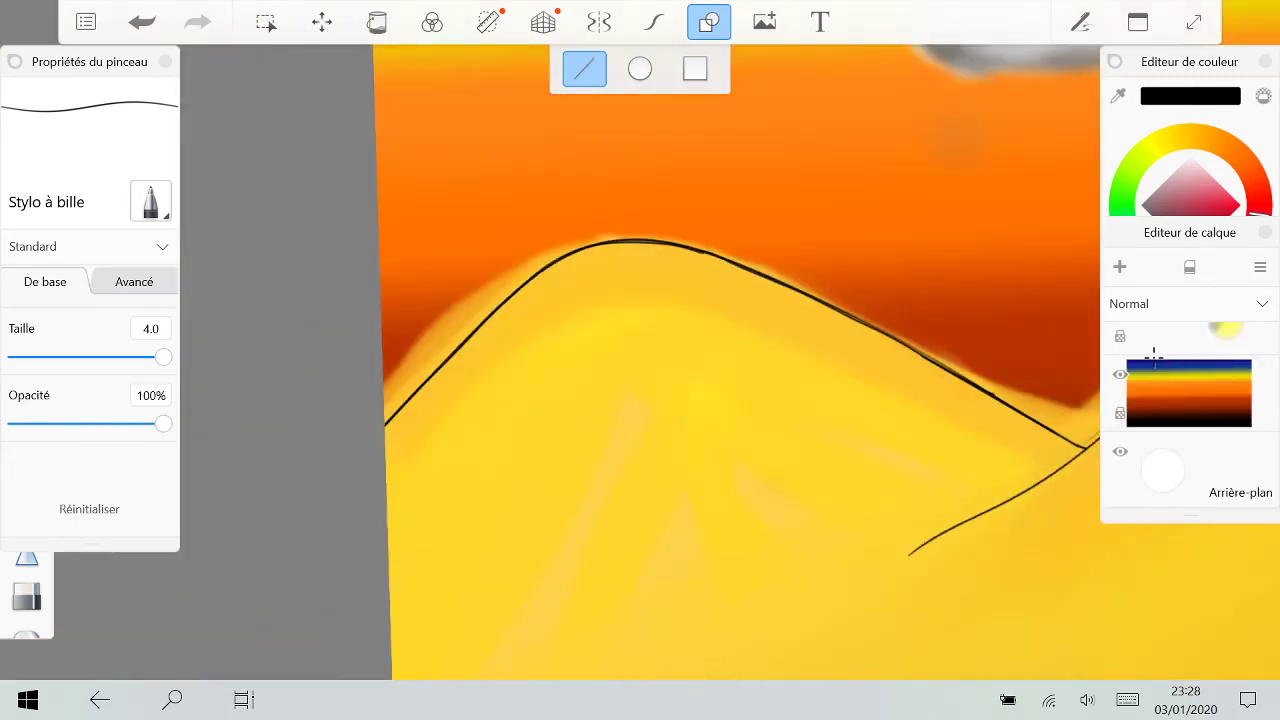
scroll(1154, 356, "up", 2)
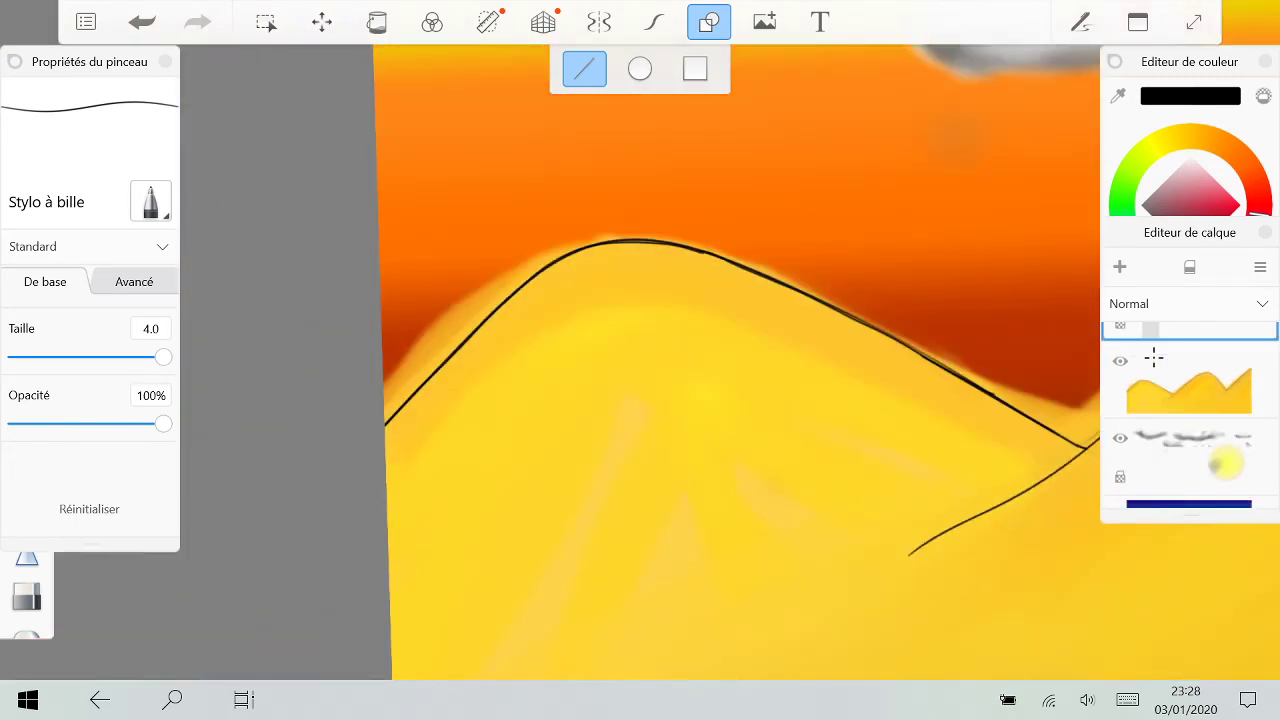
scroll(1154, 356, "up", 1)
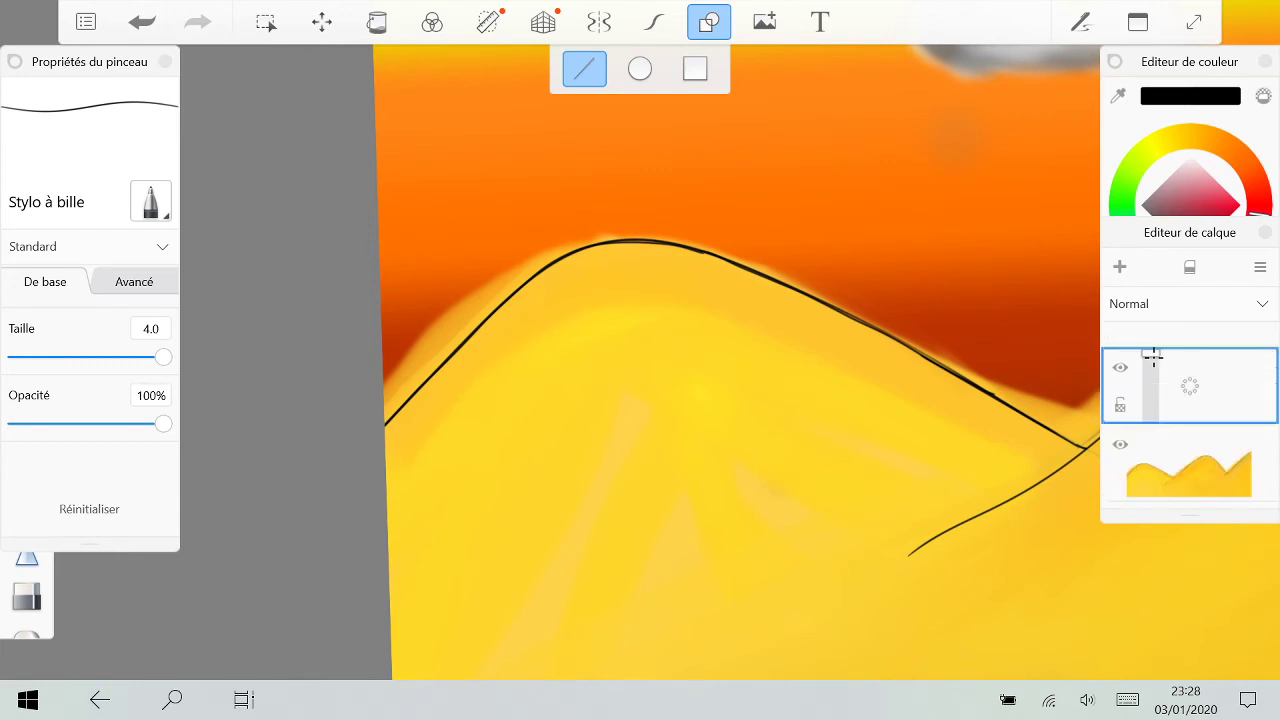
scroll(740, 362, "down", 5)
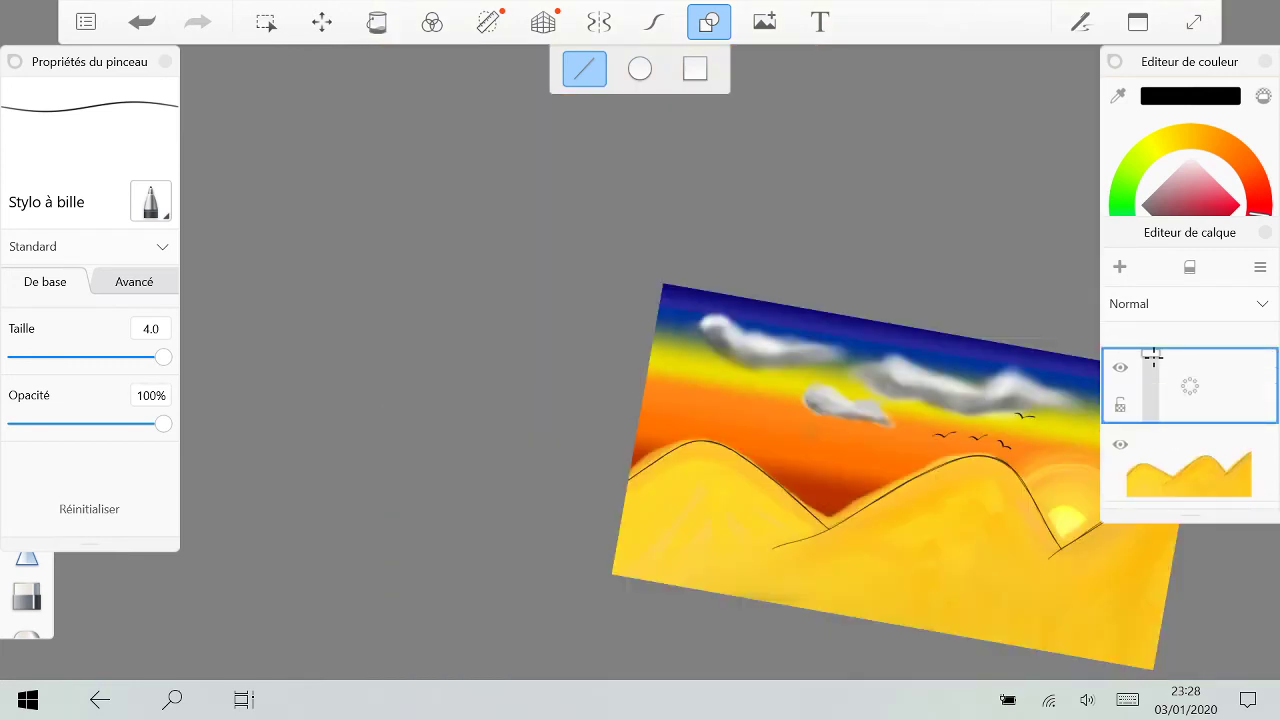
scroll(840, 464, "down", 1)
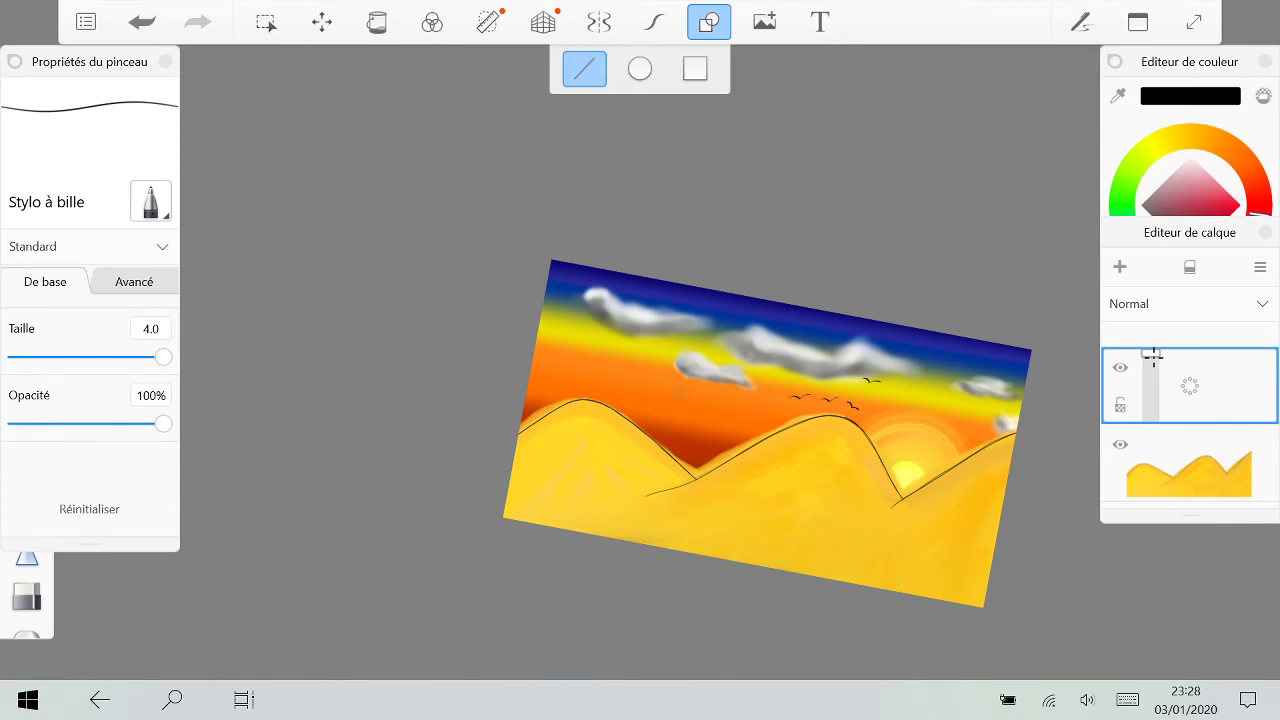
Step: Select the layer holding the clouds and sun, and hide the dunes layer to expose the whole sun
scroll(740, 440, "up", 4)
scroll(717, 394, "up", 2)
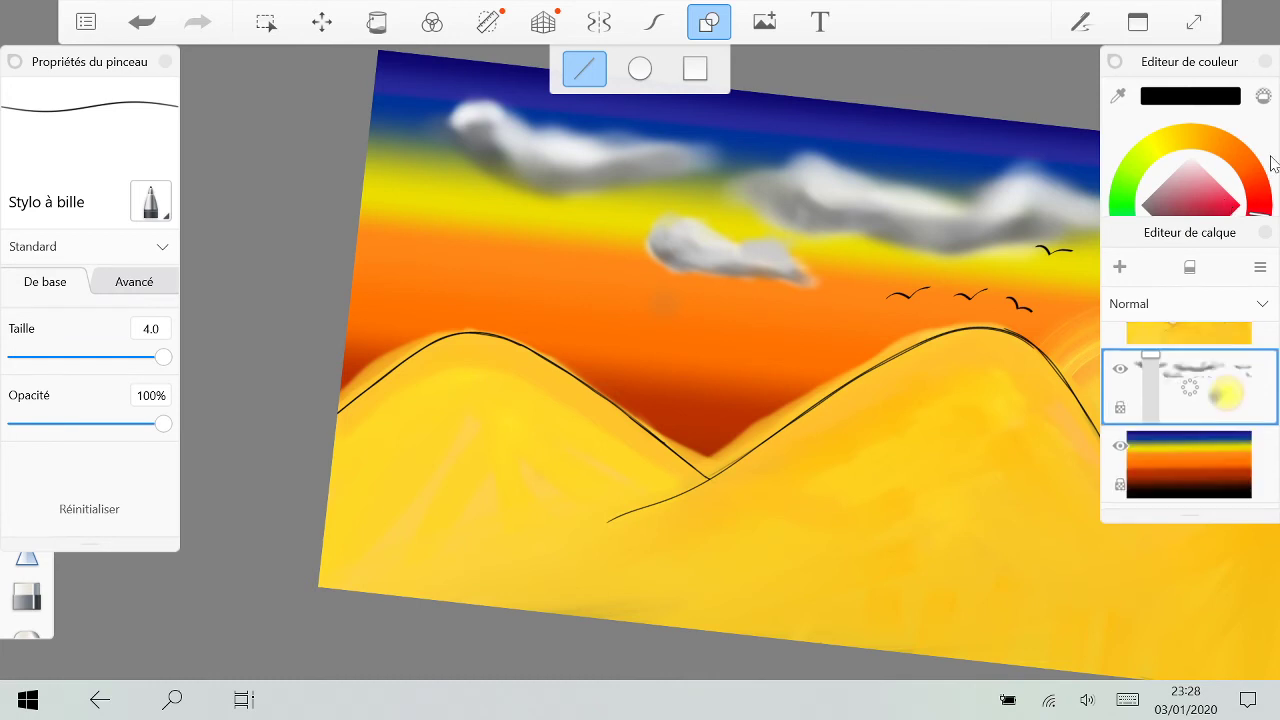
scroll(700, 380, "down", 5)
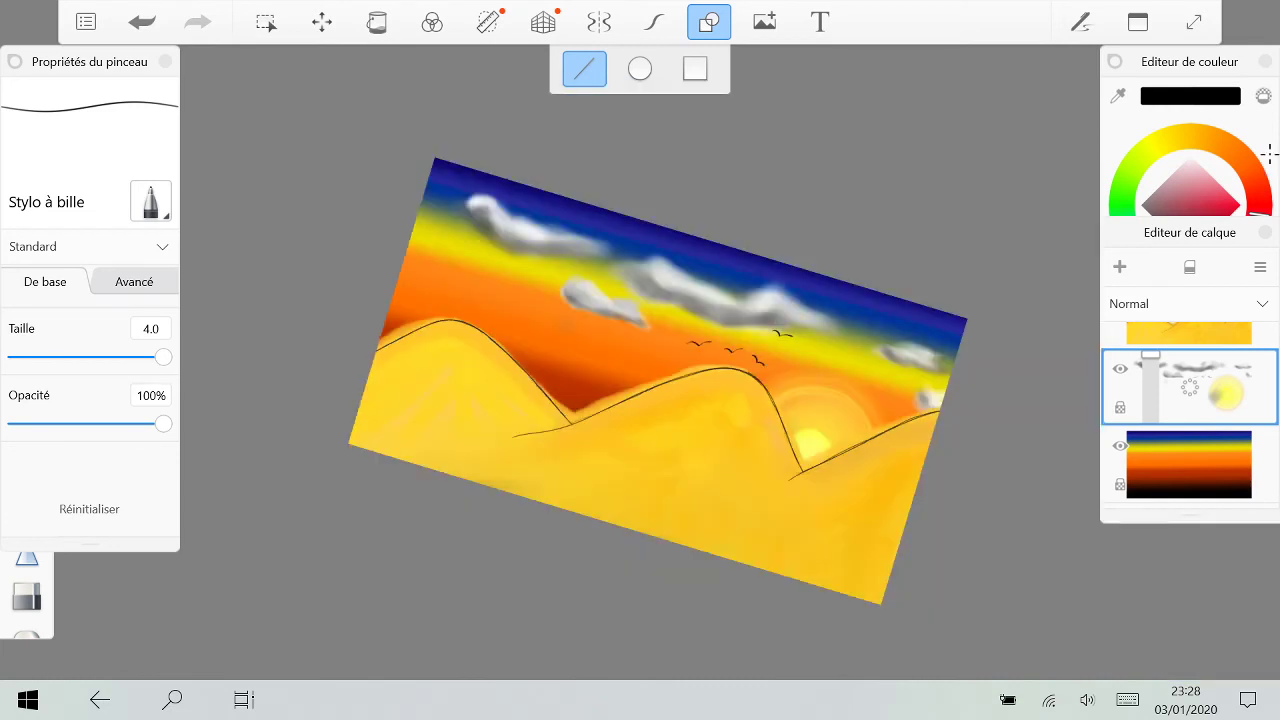
left_click(1119, 445)
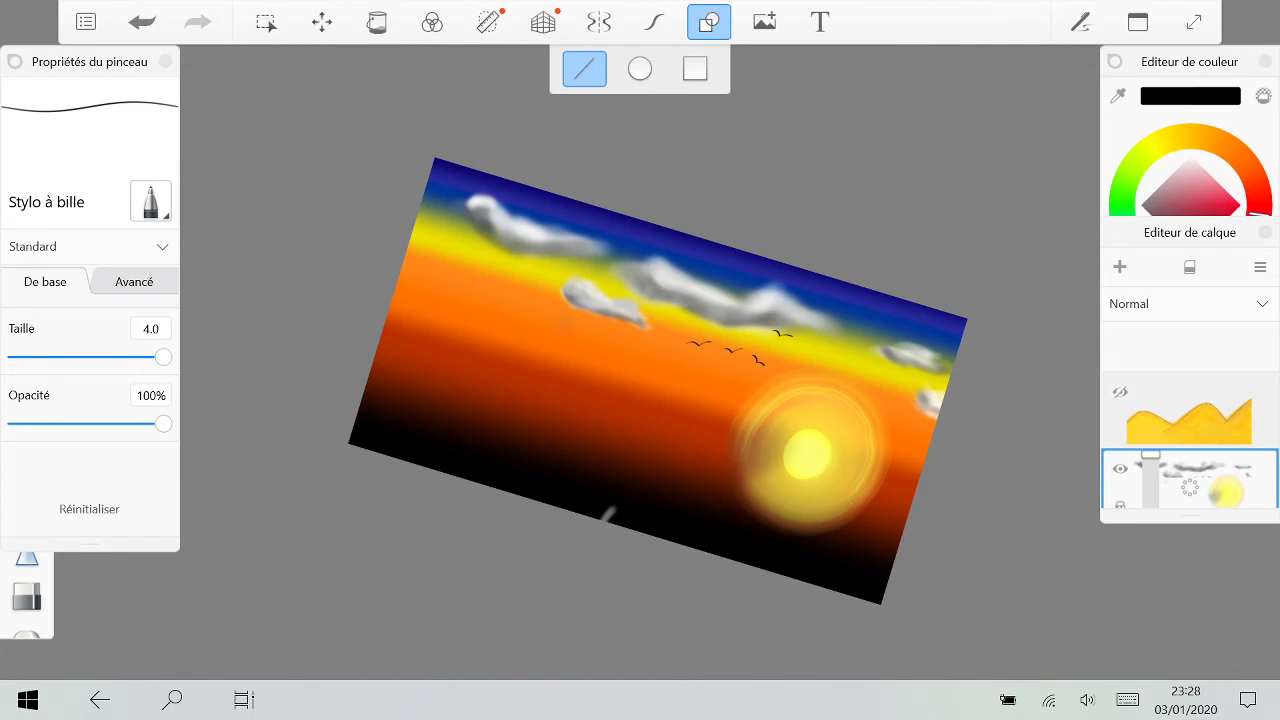
Step: Prepare the hard eraser (Gomme dure) at size 52.1, with the layer's transparency unlocked and the line shape tool off
left_click(48, 92)
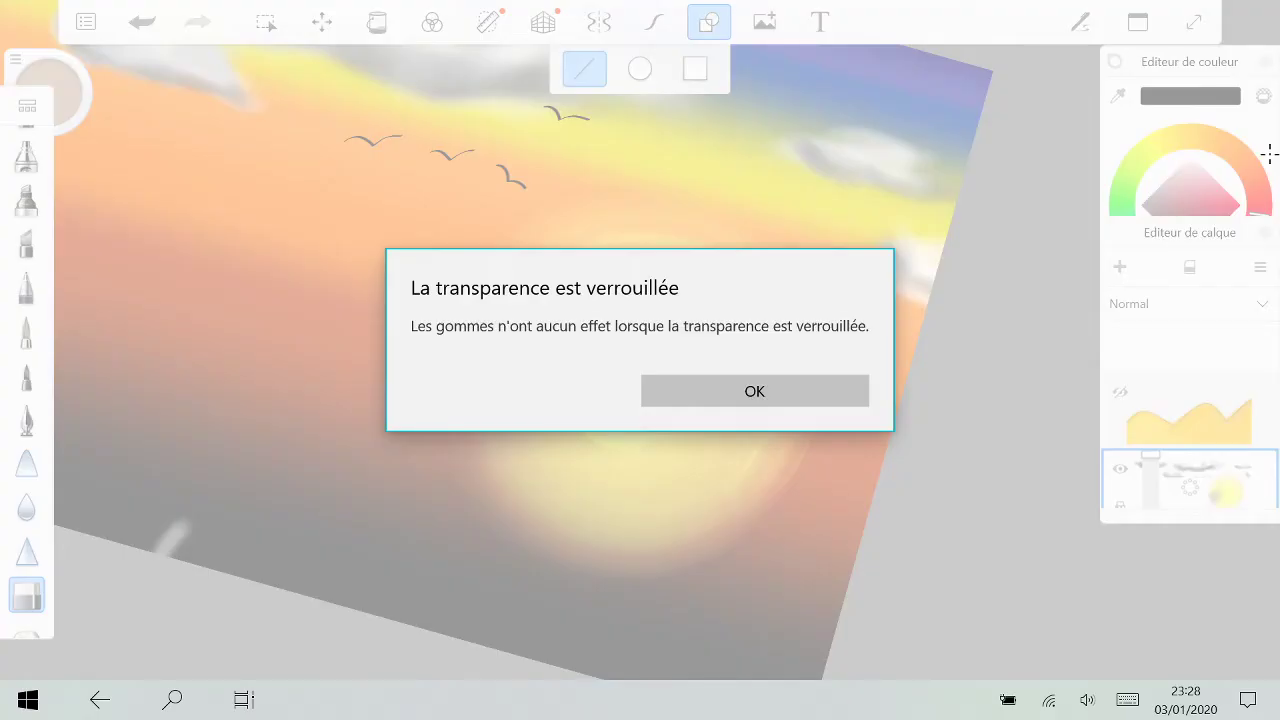
key("Return")
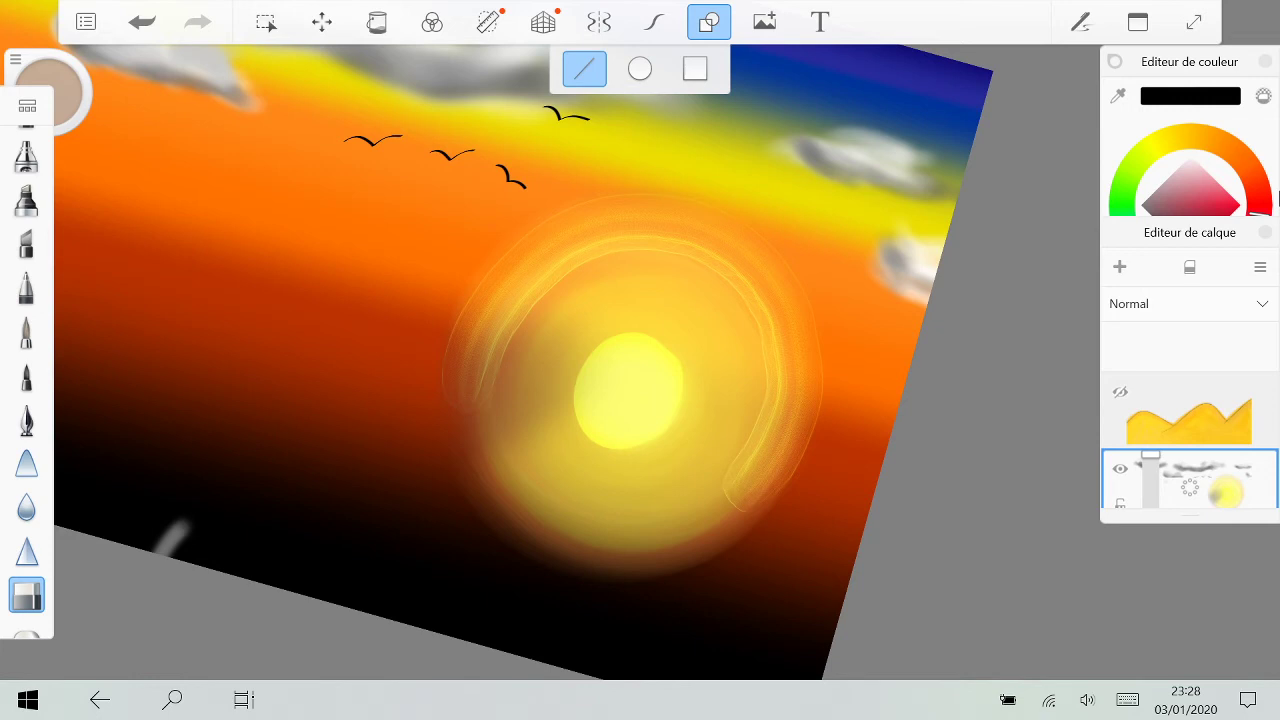
left_click(709, 22)
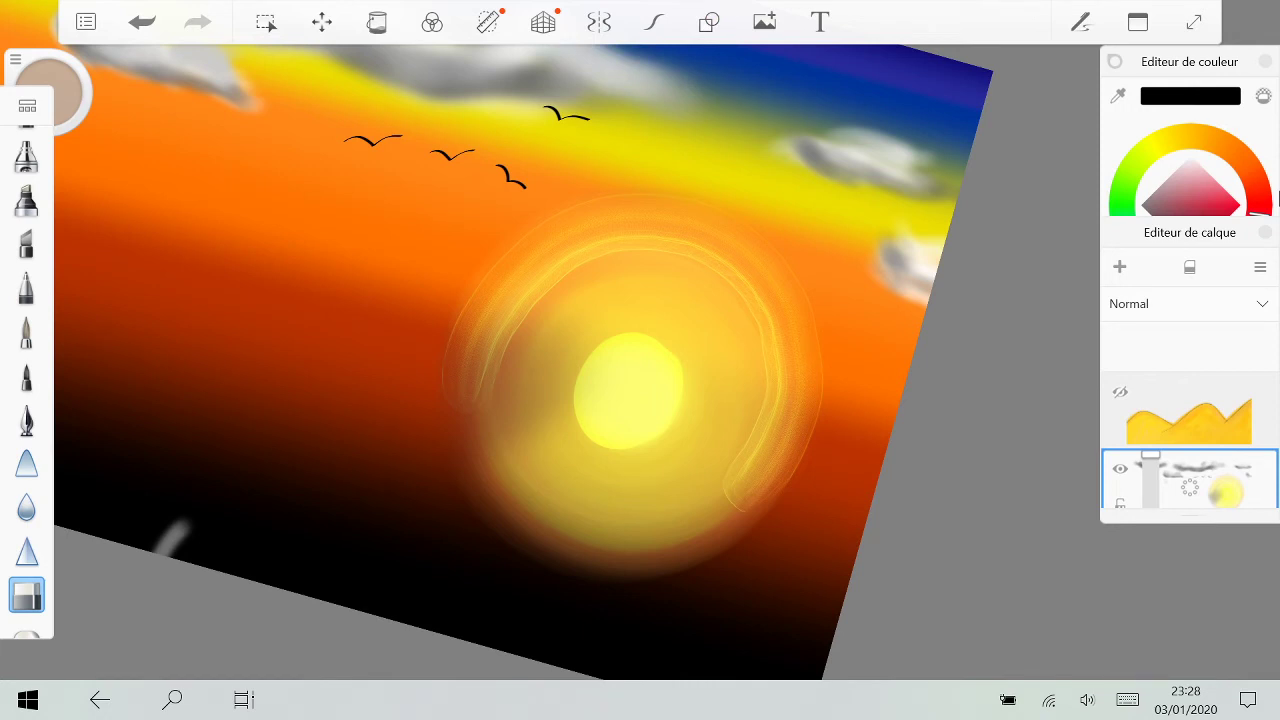
double_click(27, 595)
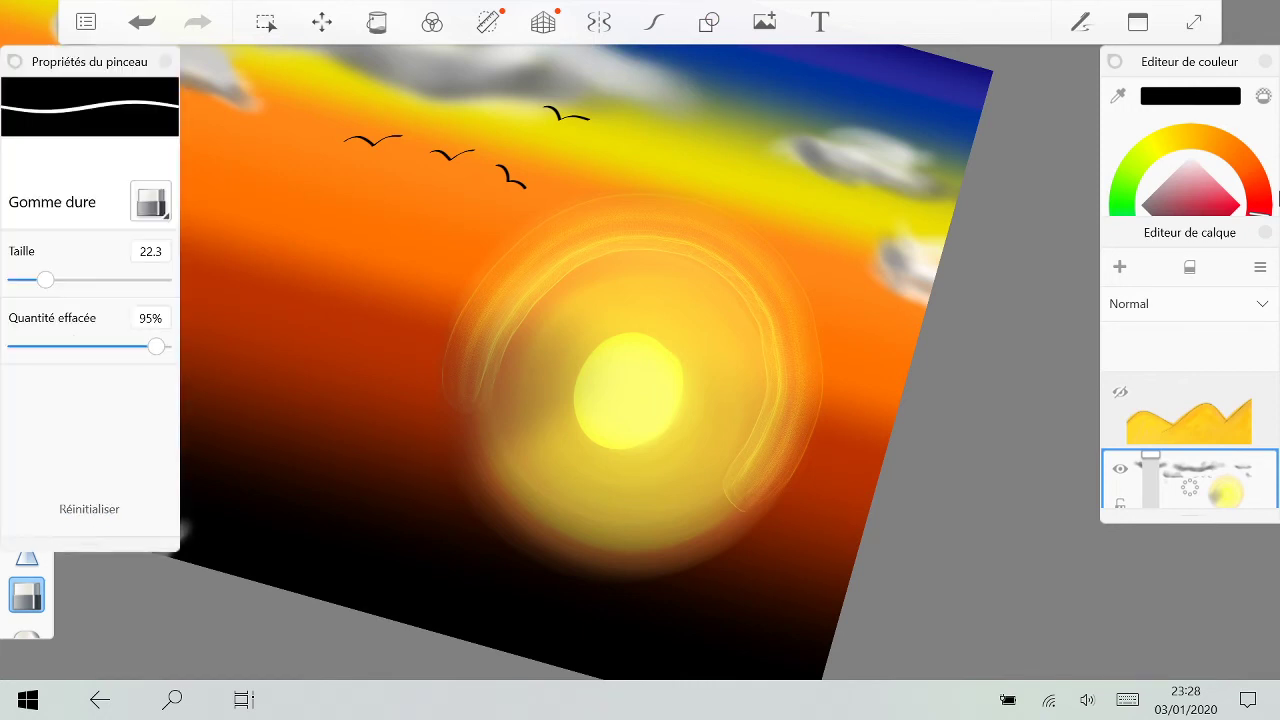
left_click_drag(45, 280, 89, 280)
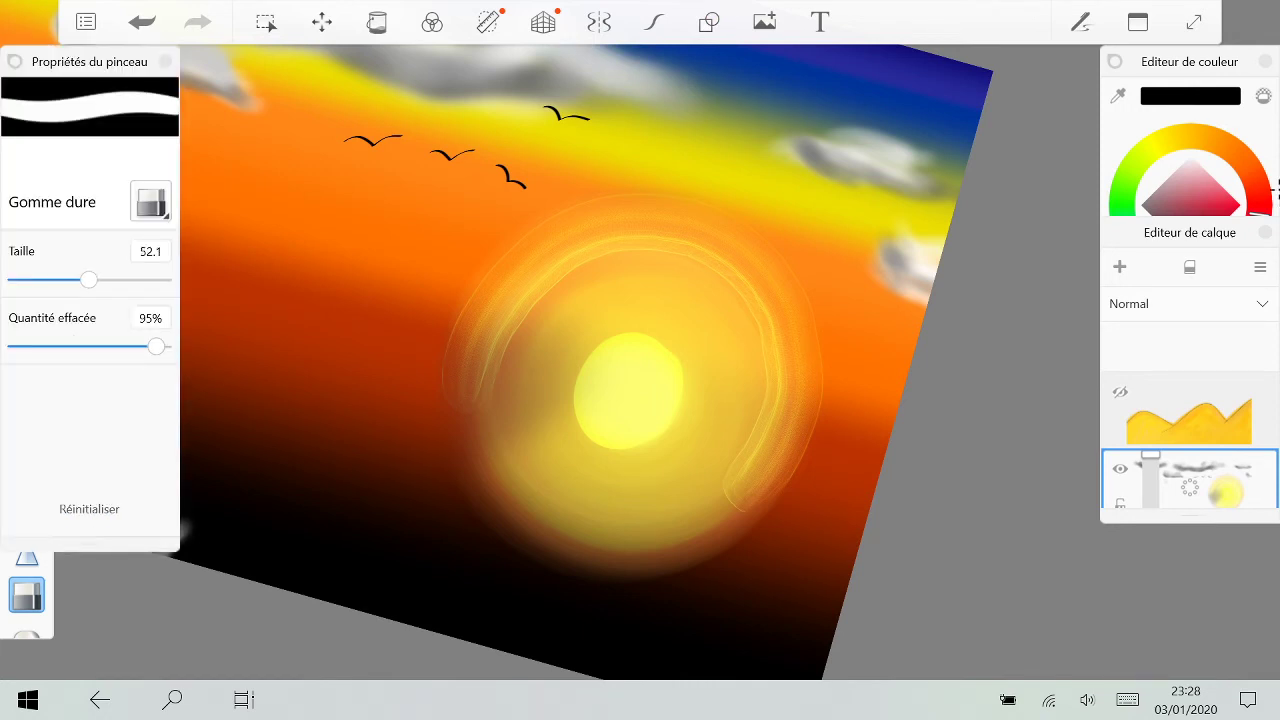
Step: Erase the sun and its entire halo from the clouds layer, and show the dunes layer again
left_click_drag(815, 503, 545, 597)
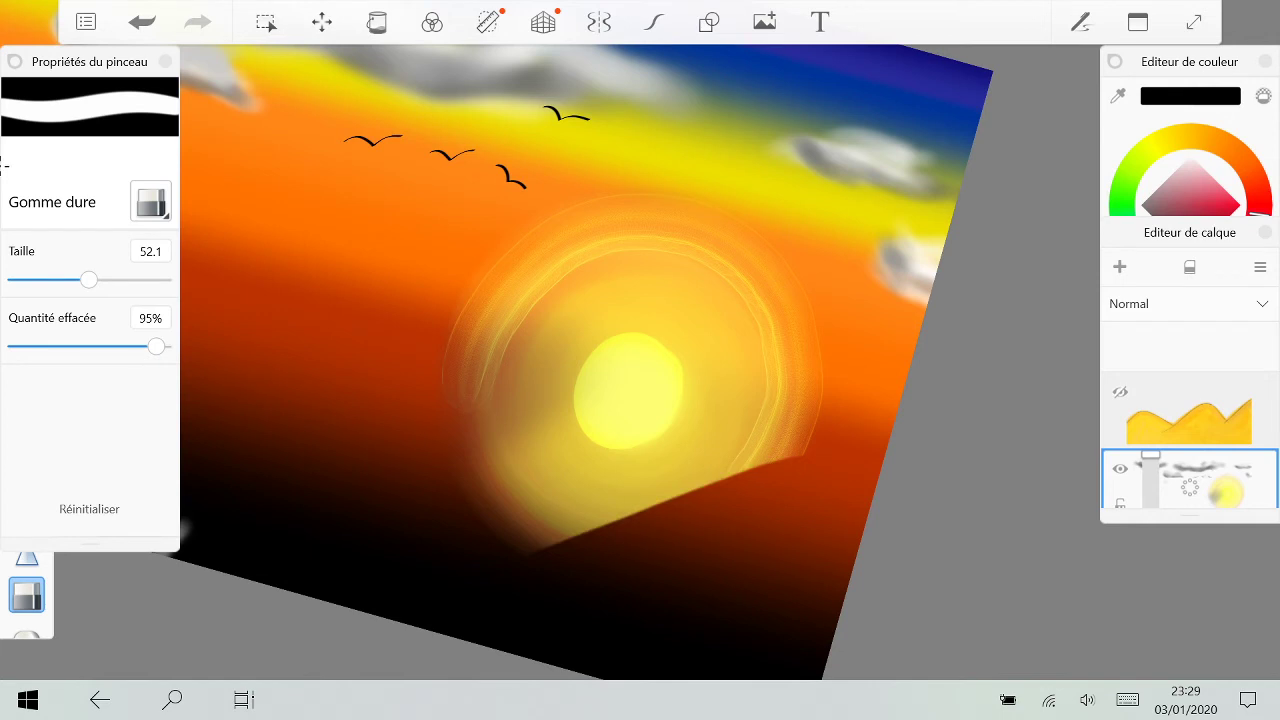
left_click_drag(832, 398, 498, 530)
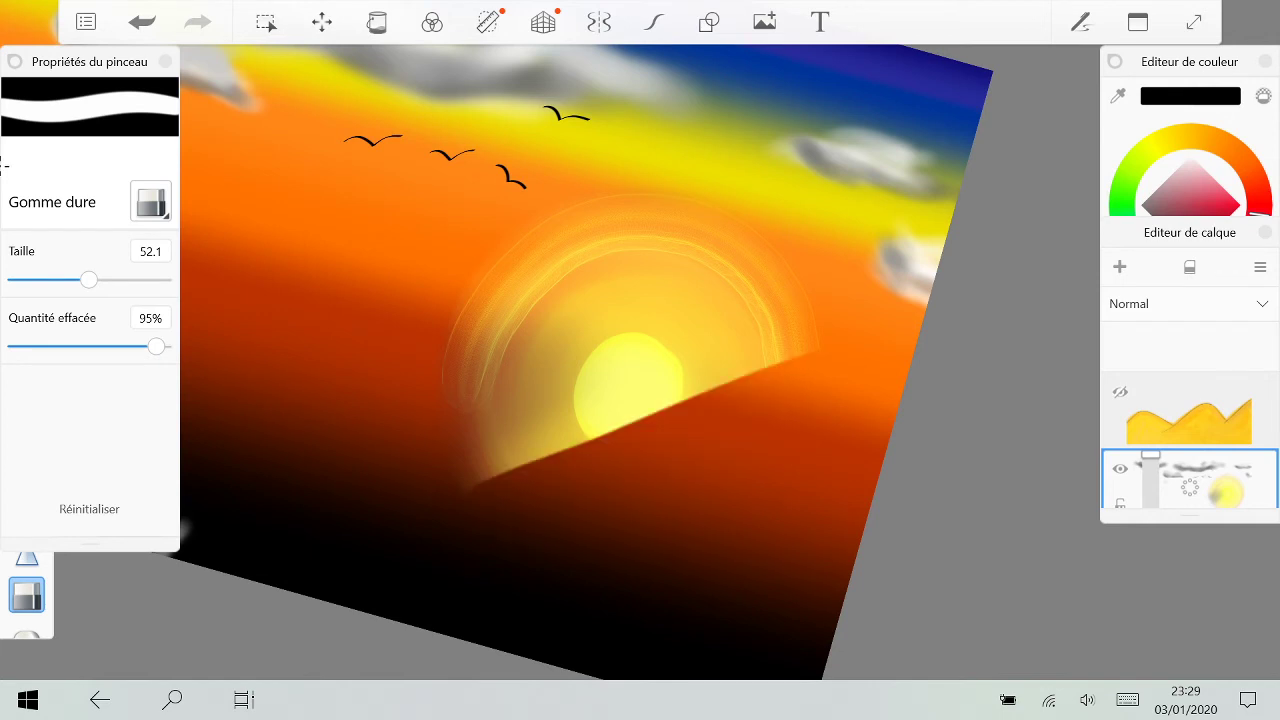
left_click_drag(808, 336, 492, 452)
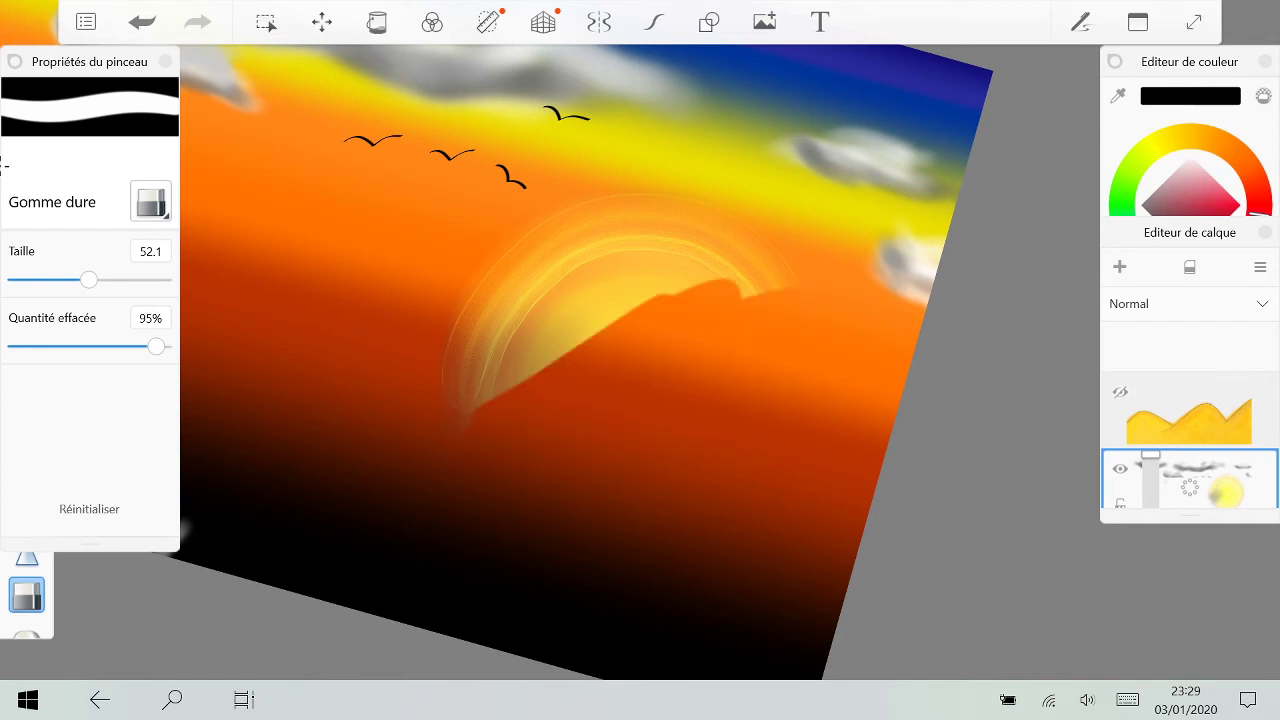
left_click_drag(628, 275, 472, 372)
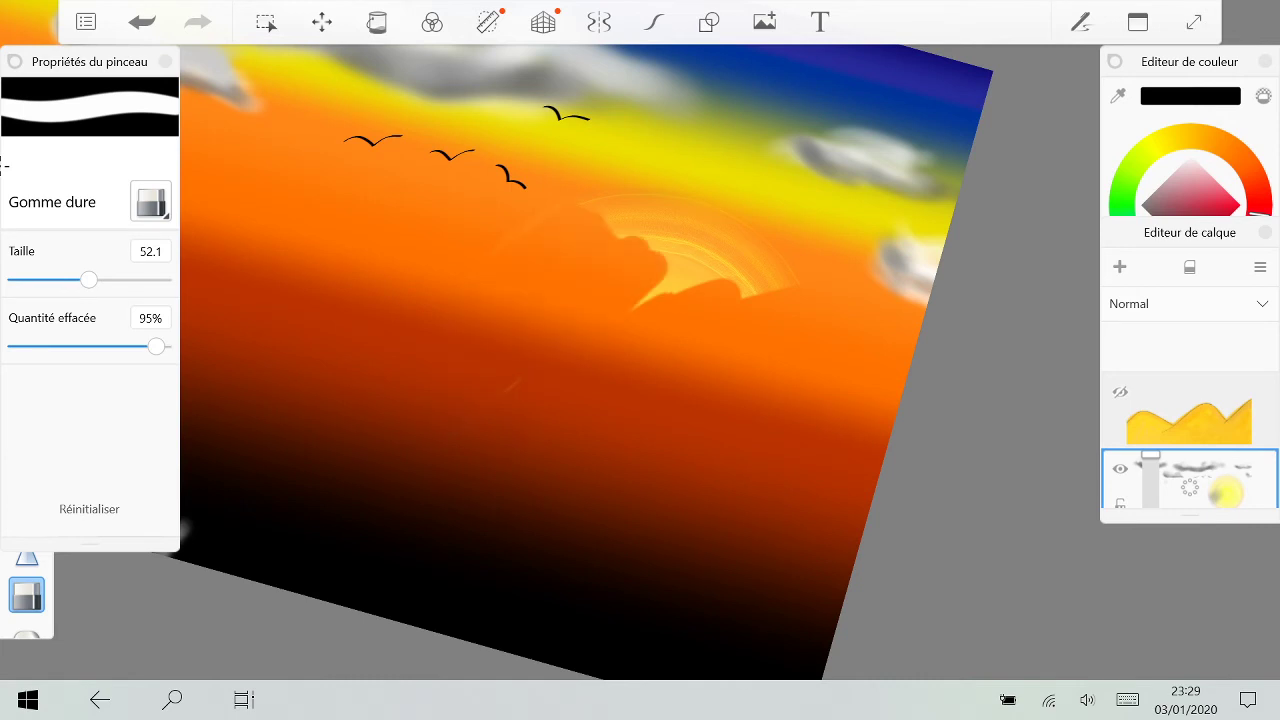
left_click_drag(742, 222, 622, 280)
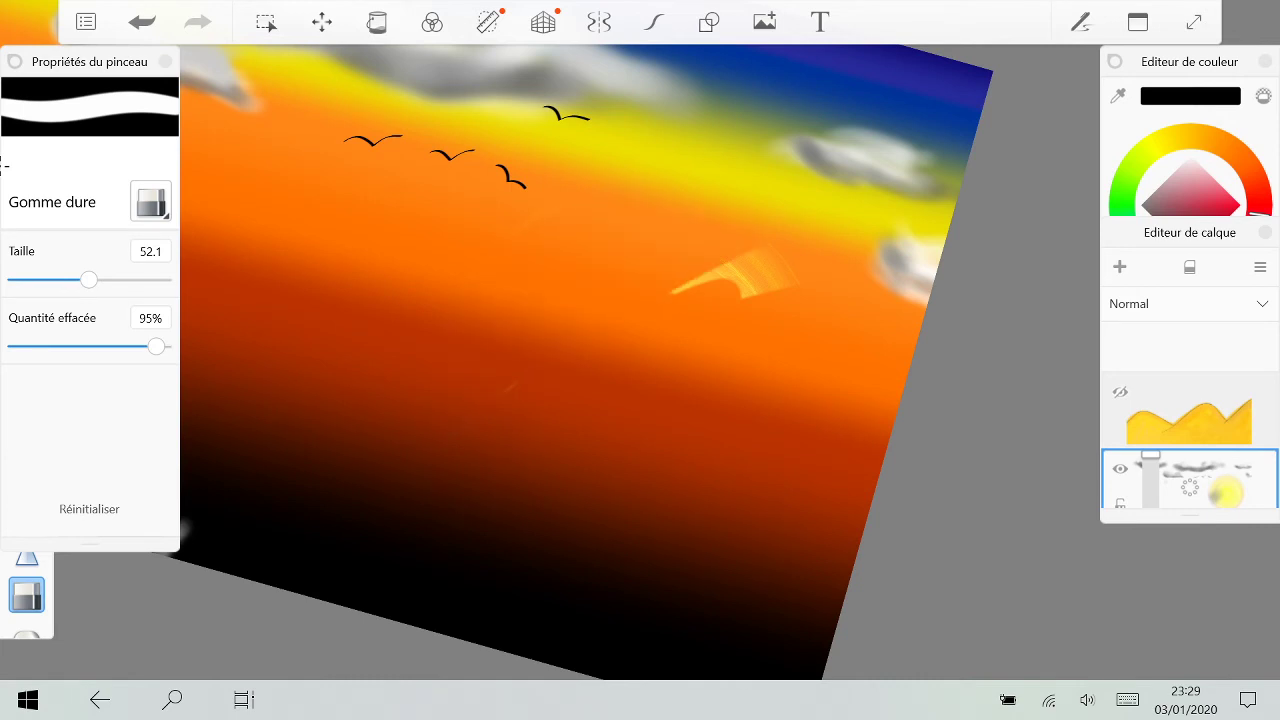
left_click_drag(782, 264, 512, 386)
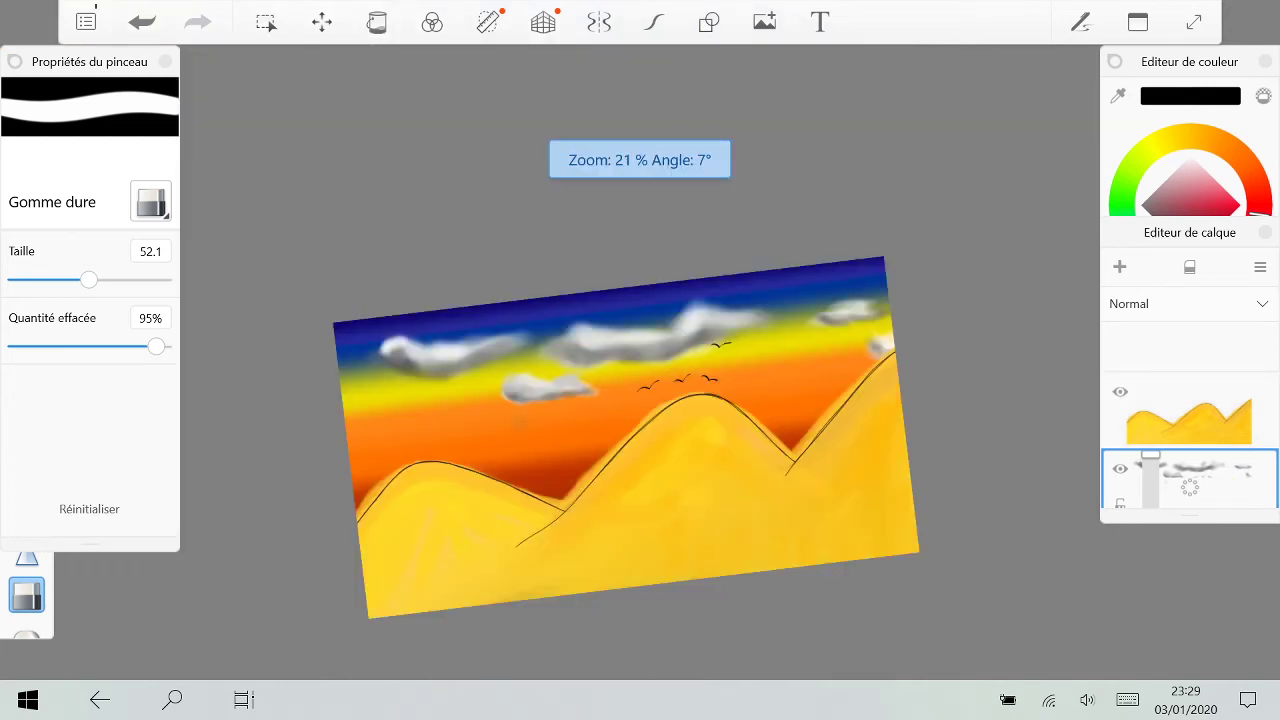
Step: Activate the vertical-axis symmetry guide with the view on the valley between the middle and right dunes
scroll(800, 400, "up", 5)
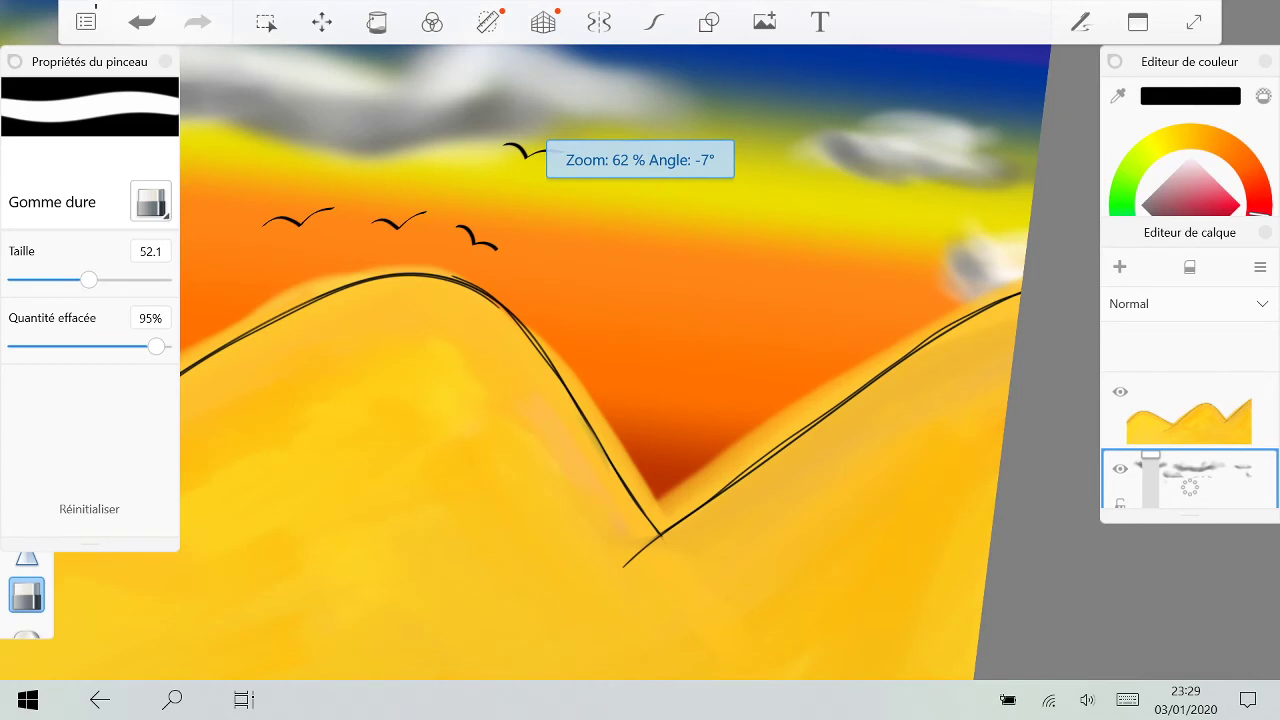
left_click(599, 22)
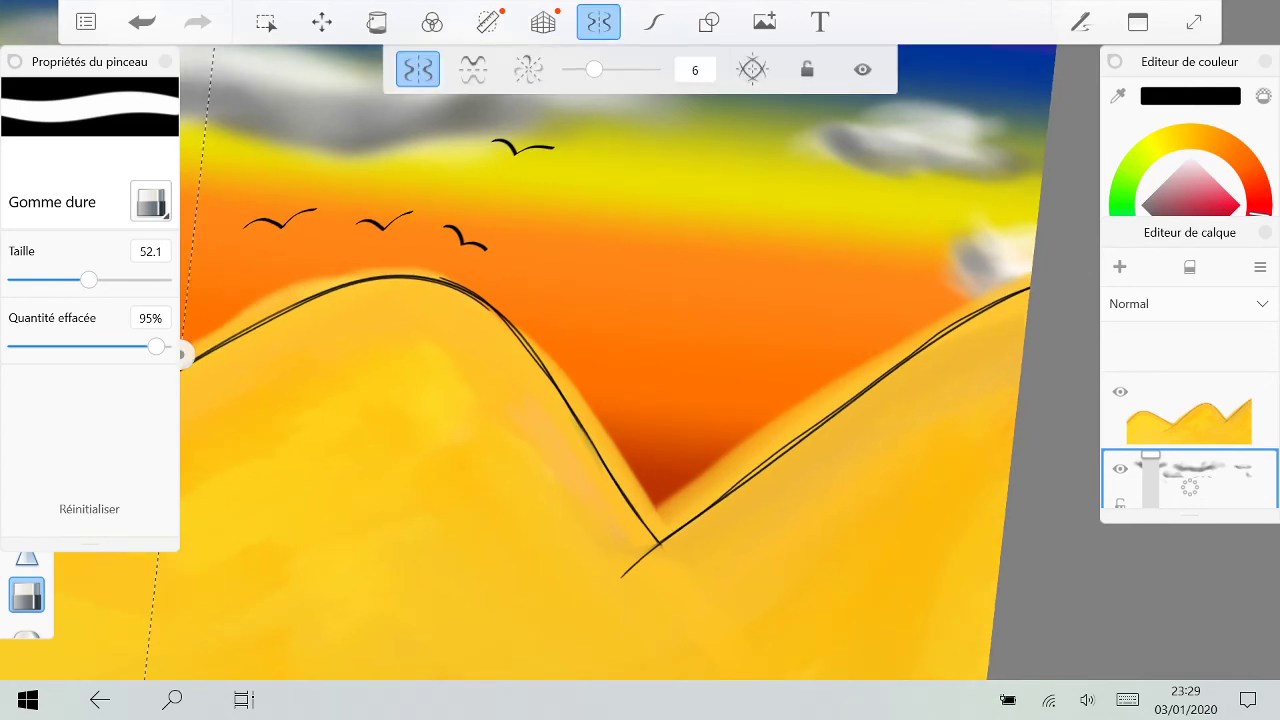
Step: Switch to radial symmetry centred in the valley between the two dunes and hide its guide lines
left_click(528, 69)
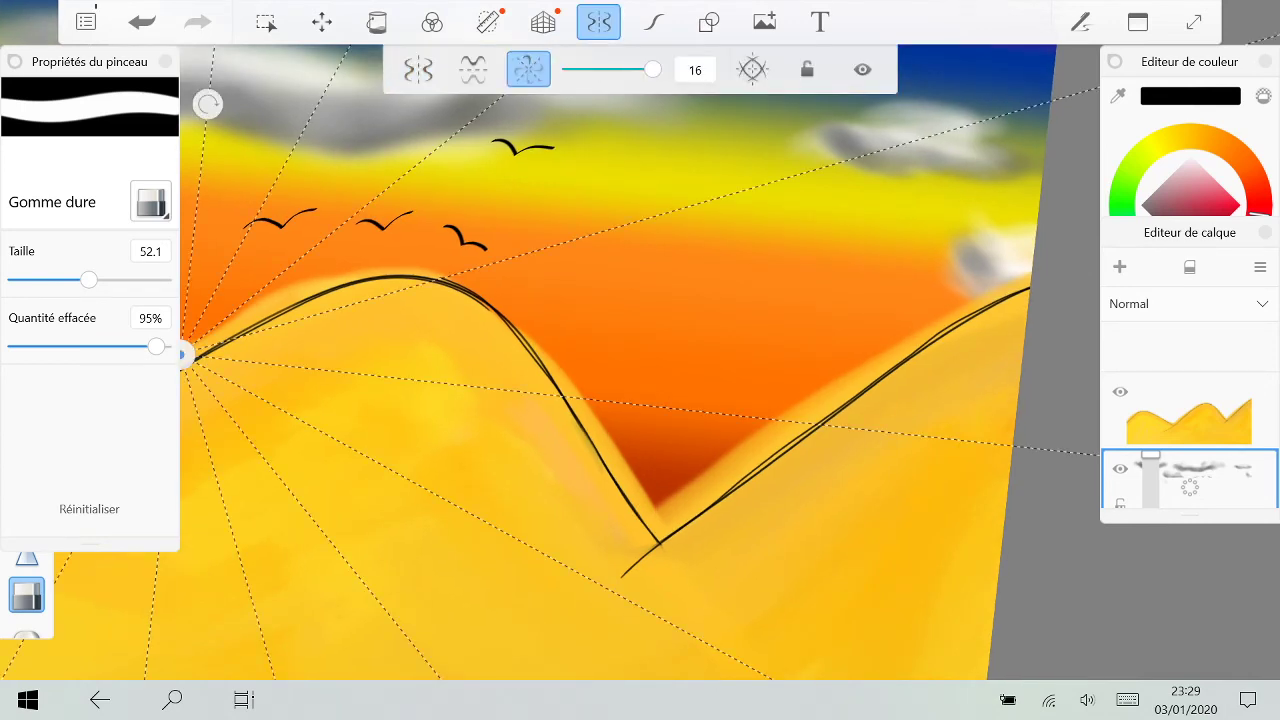
left_click_drag(183, 354, 663, 461)
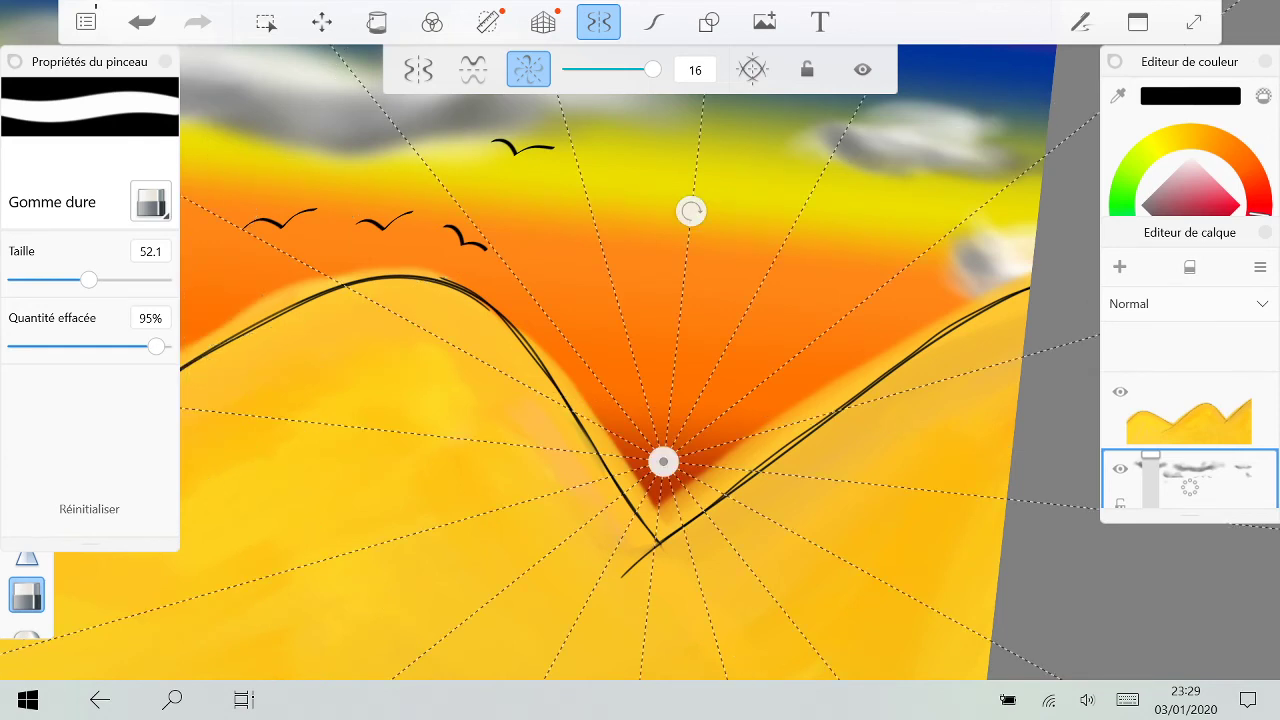
left_click(862, 69)
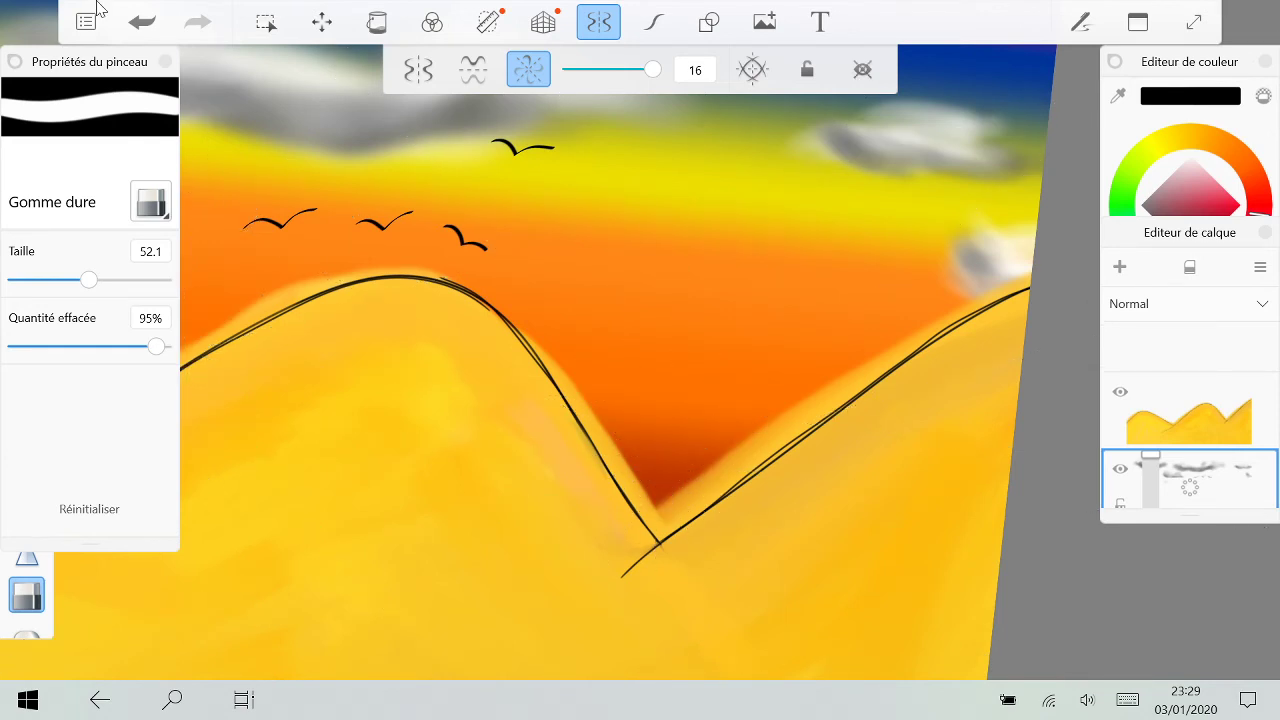
Step: Choose the Néon (luisance) brush from the Luisance set of the brush library
left_click(86, 21)
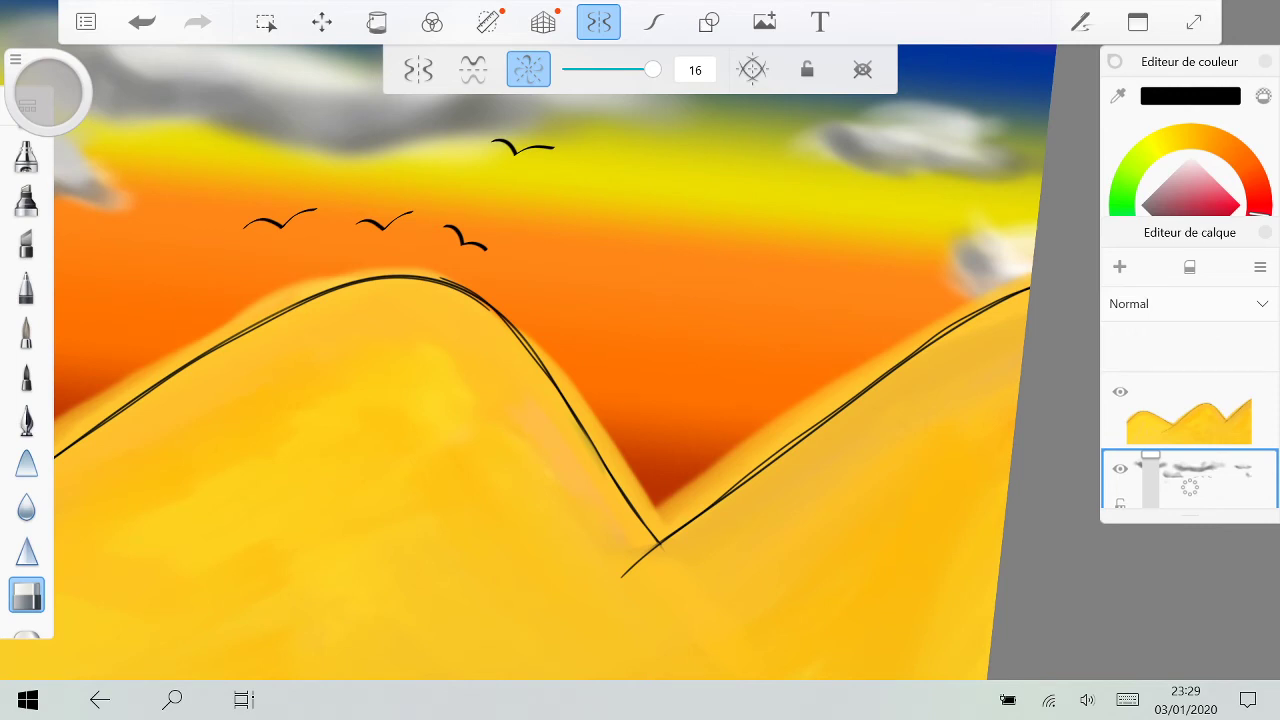
left_click(27, 106)
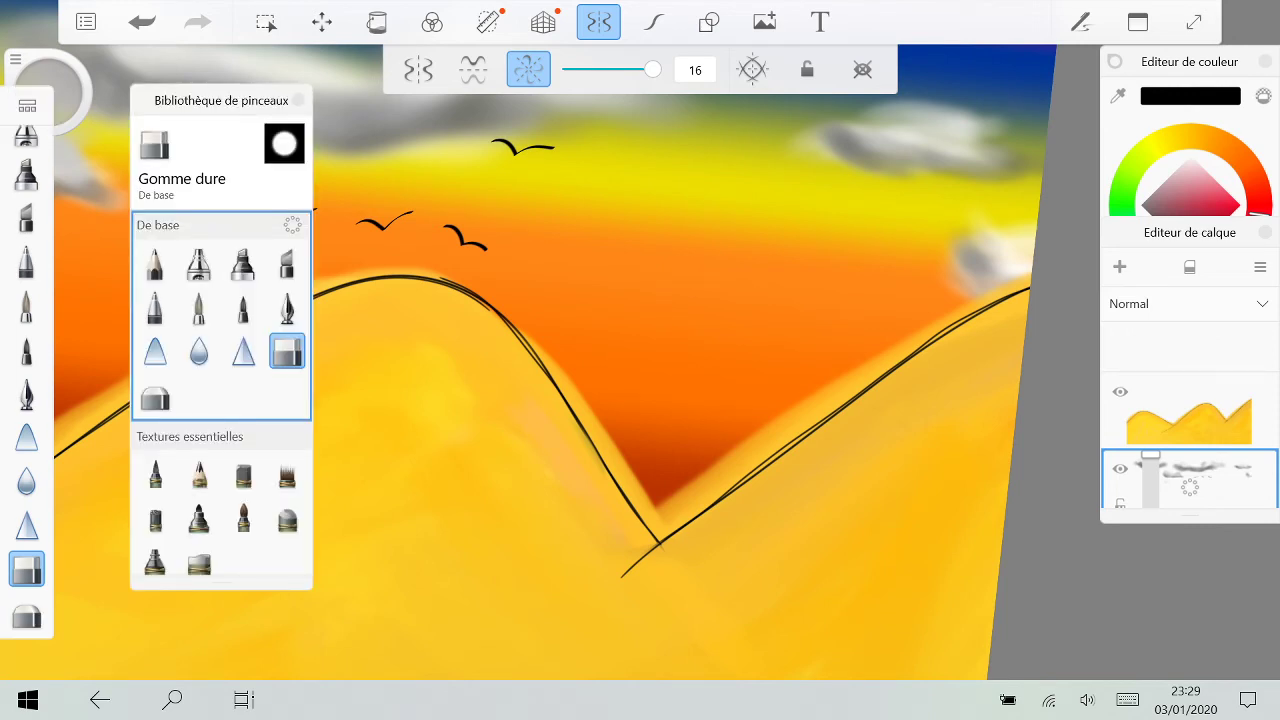
scroll(221, 400, "down", 5)
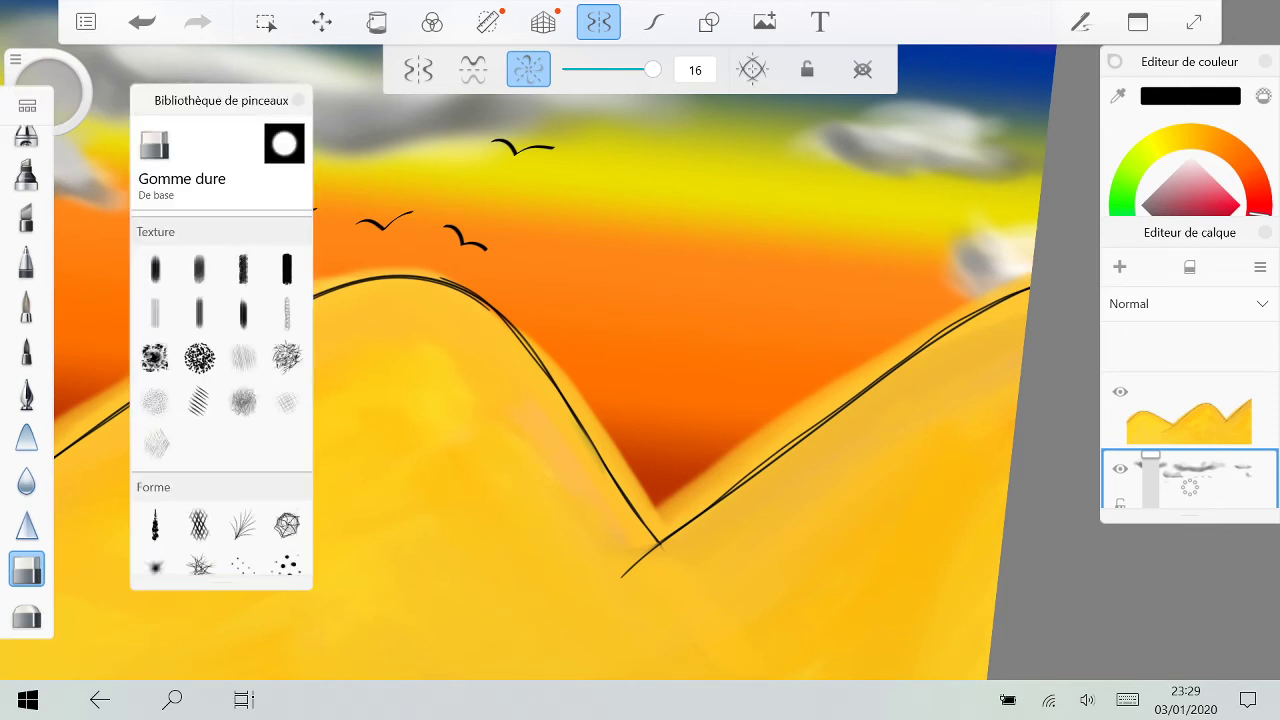
scroll(221, 400, "down", 5)
left_click(199, 297)
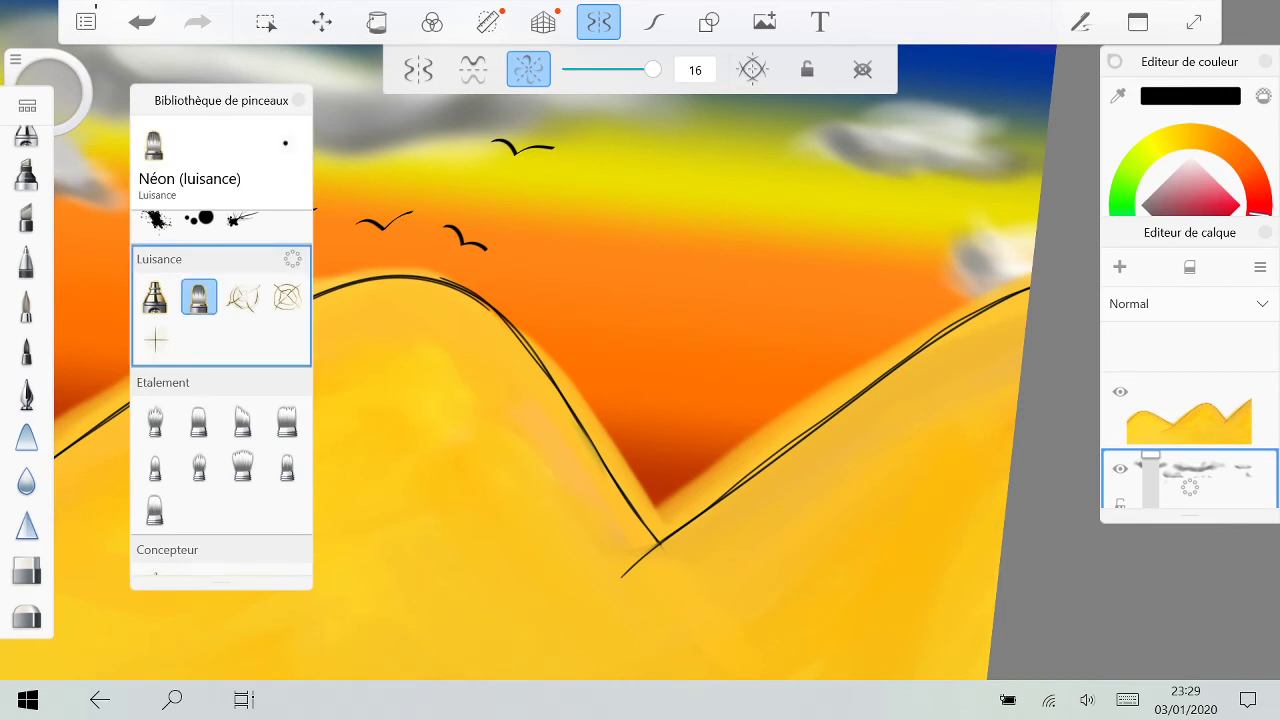
Step: Try painting the sun at the symmetry centre with the black Néon (luisance) glow, and undo it
left_click(665, 464)
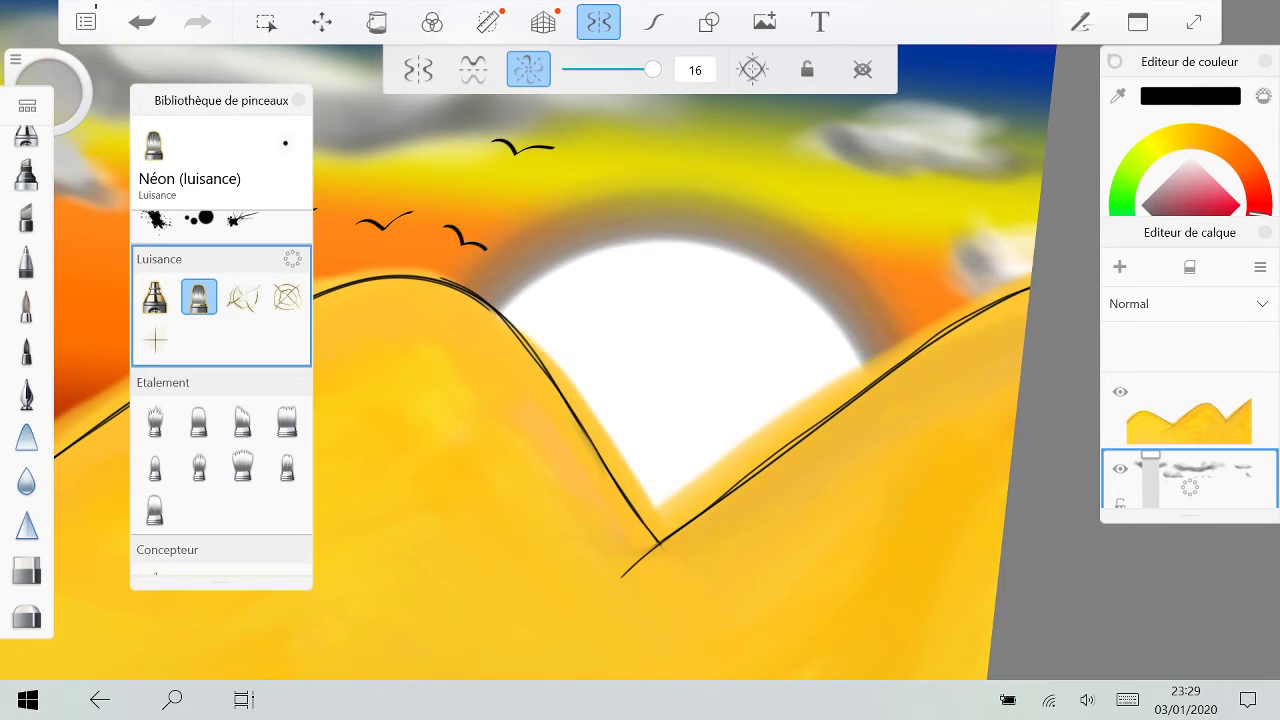
left_click(142, 22)
left_click(299, 100)
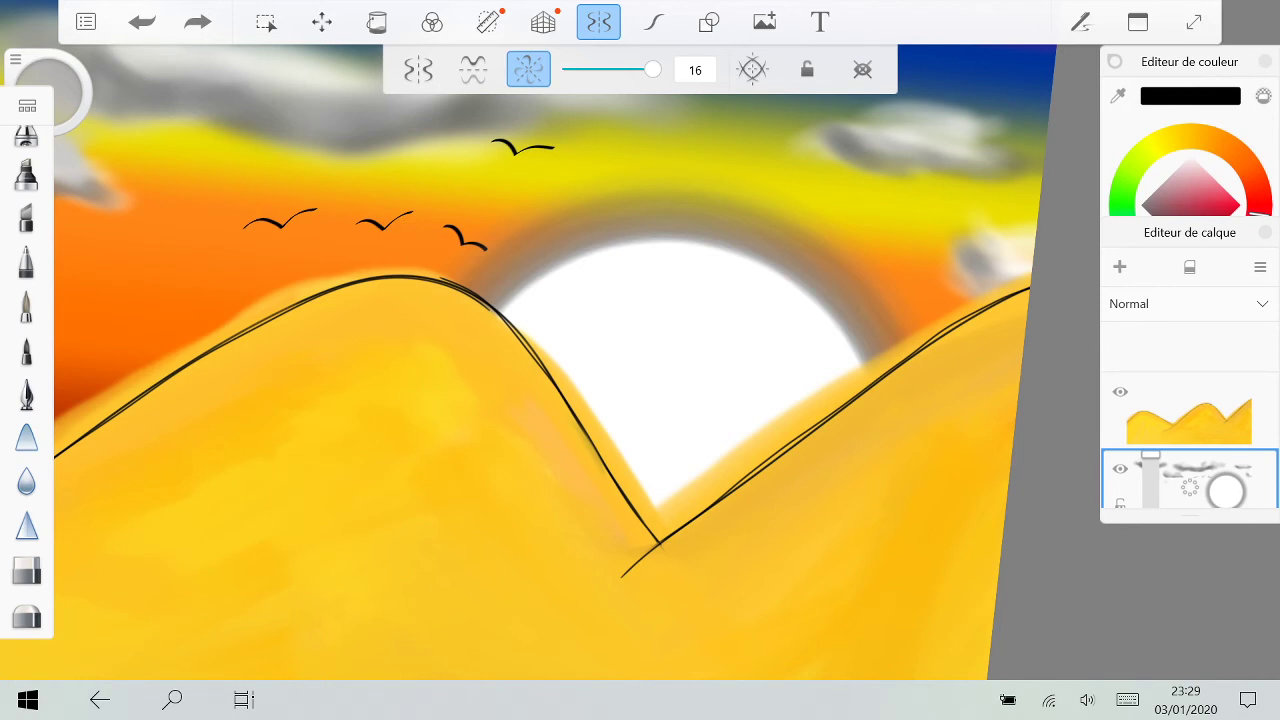
key("ctrl+z")
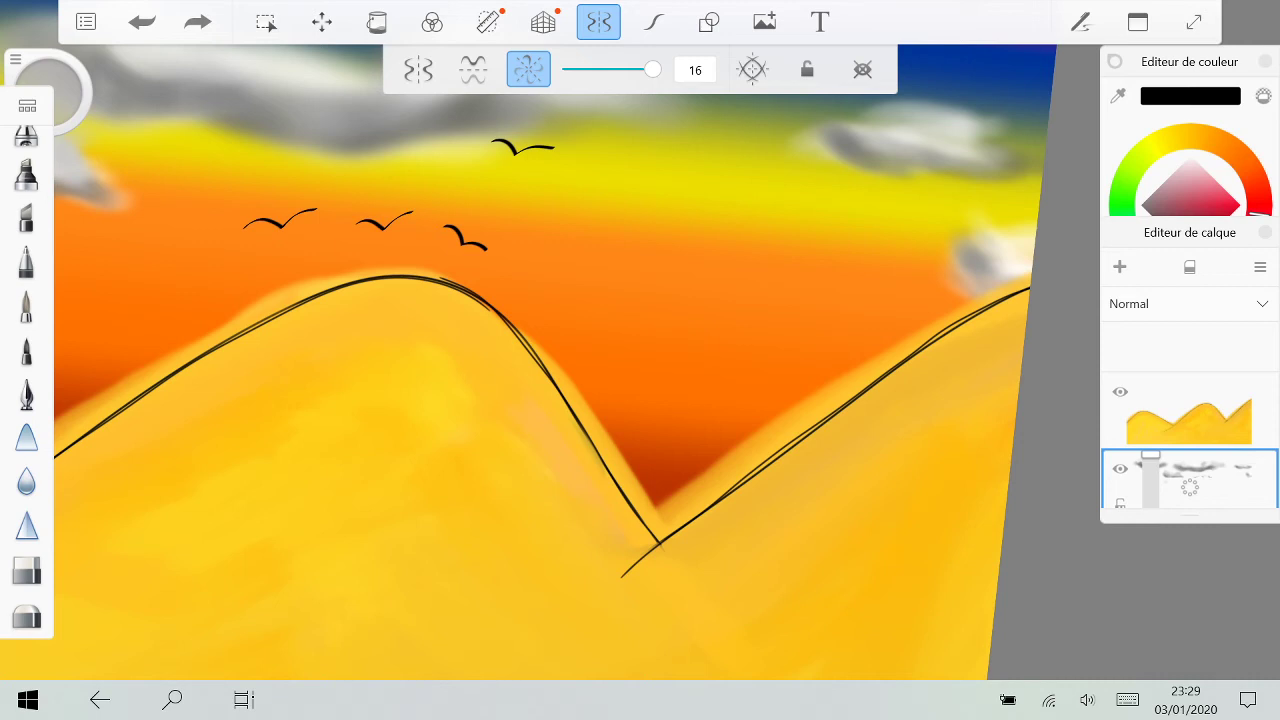
Step: Open the Copic colours and choose Y06 Yellow as the paint colour
left_click(1137, 22)
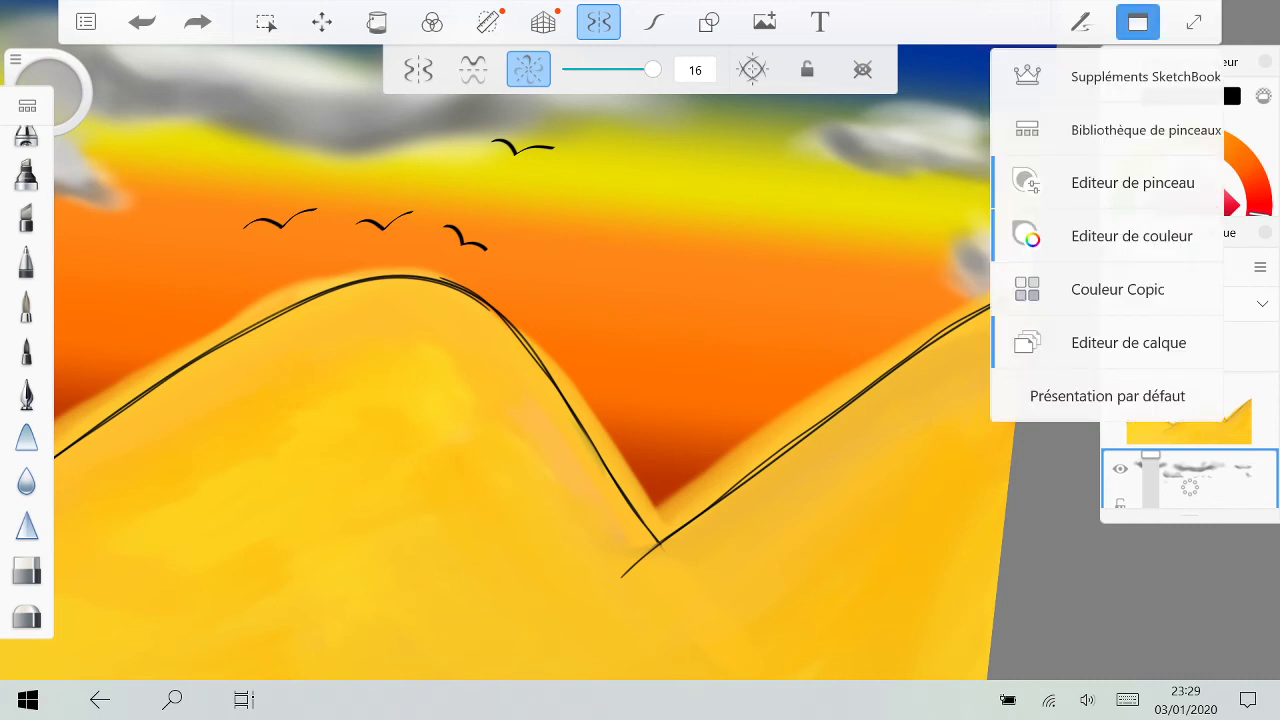
left_click(1117, 289)
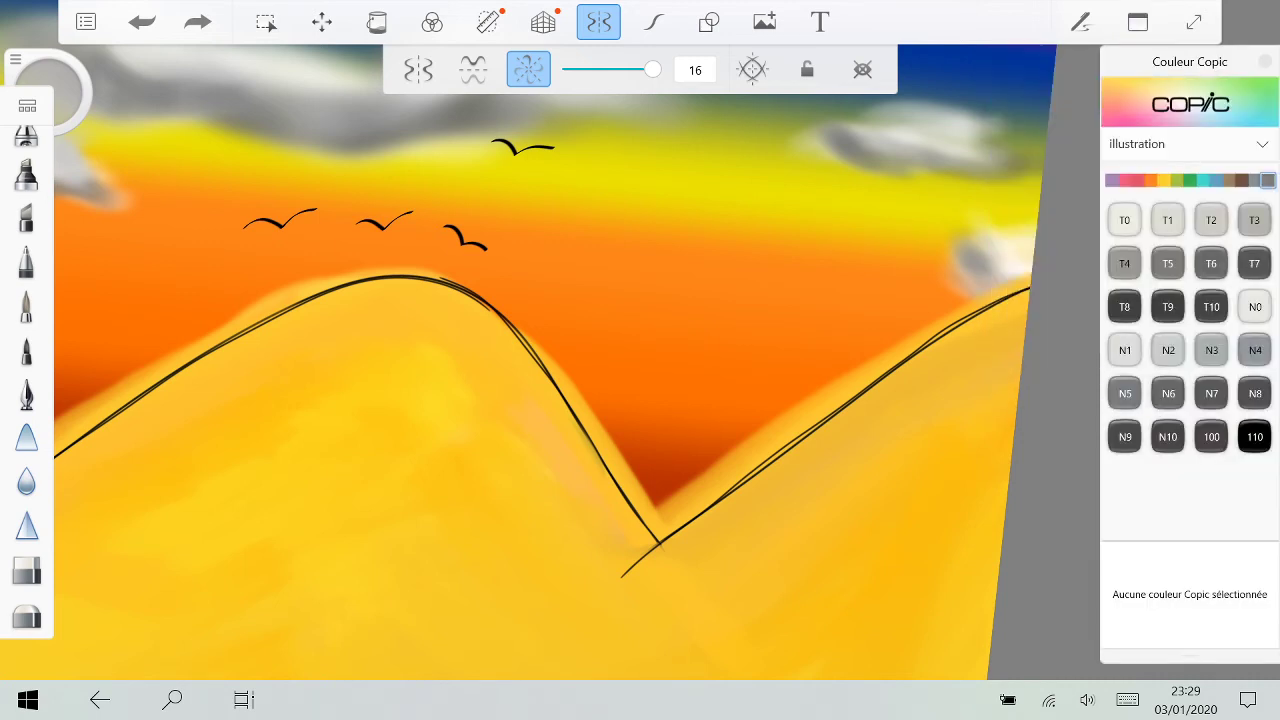
left_click(1164, 181)
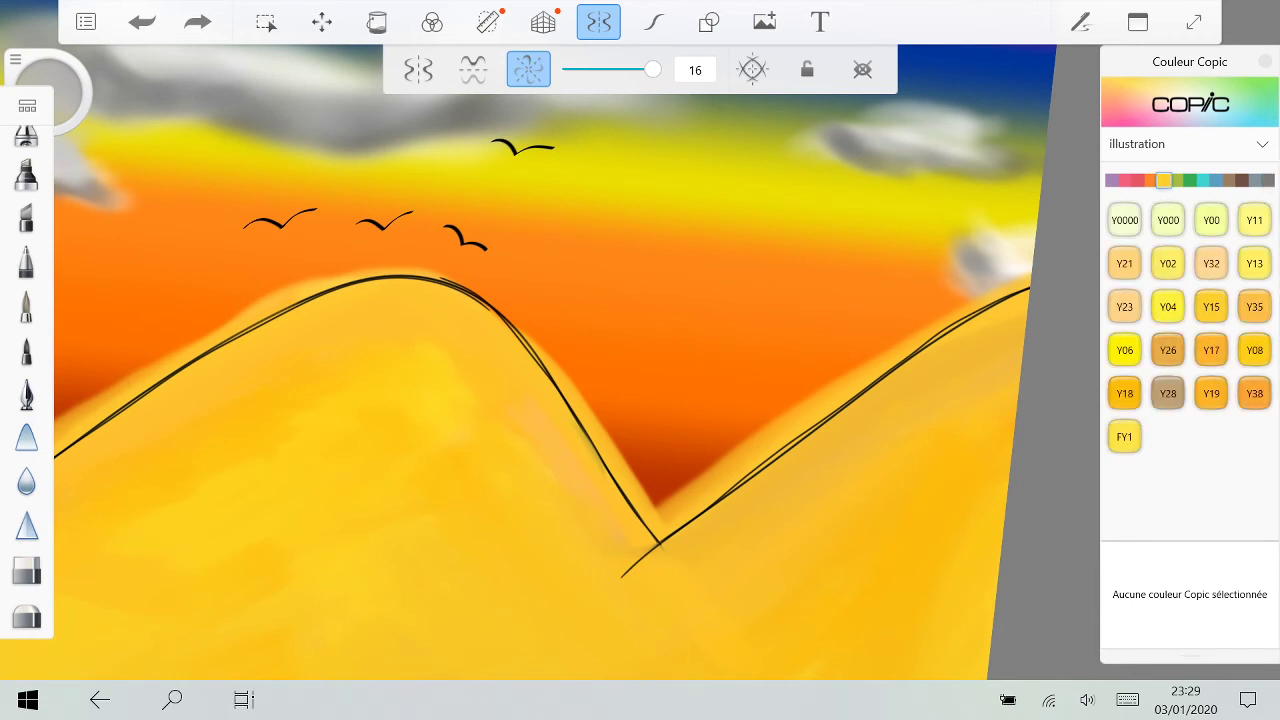
left_click(1124, 350)
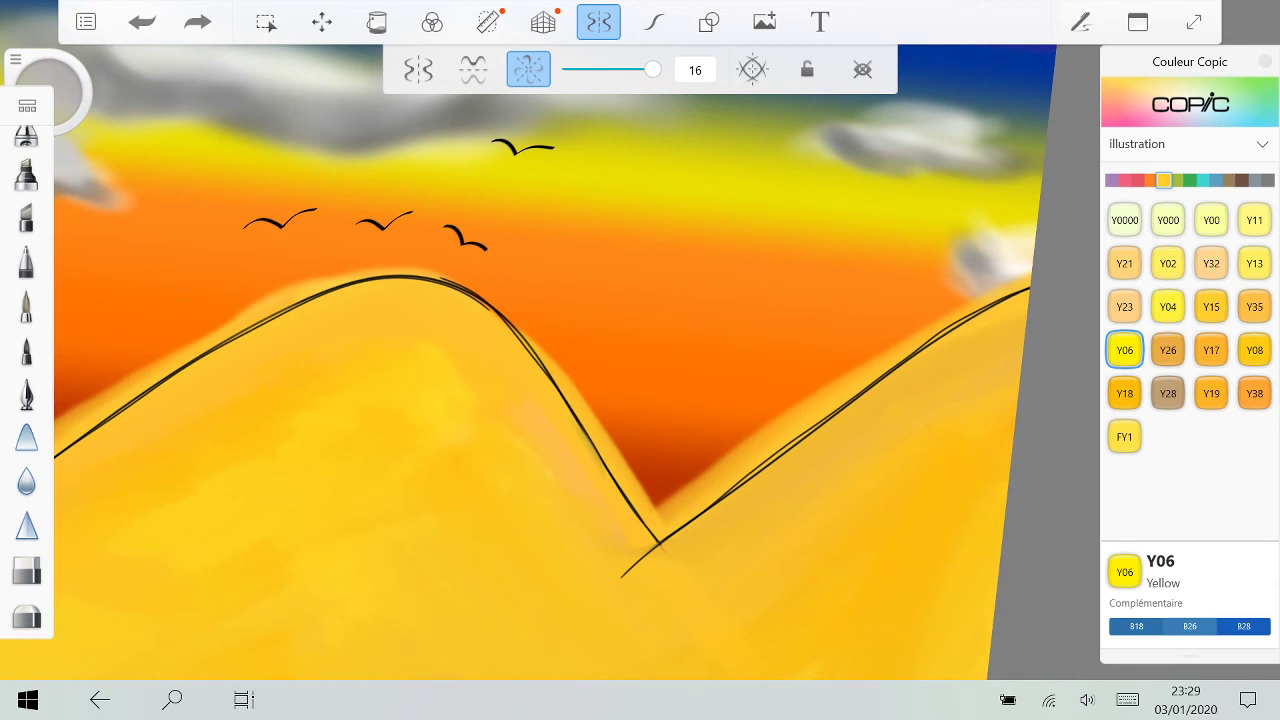
Step: Show the radial symmetry guides and lock them in place
left_click(862, 69)
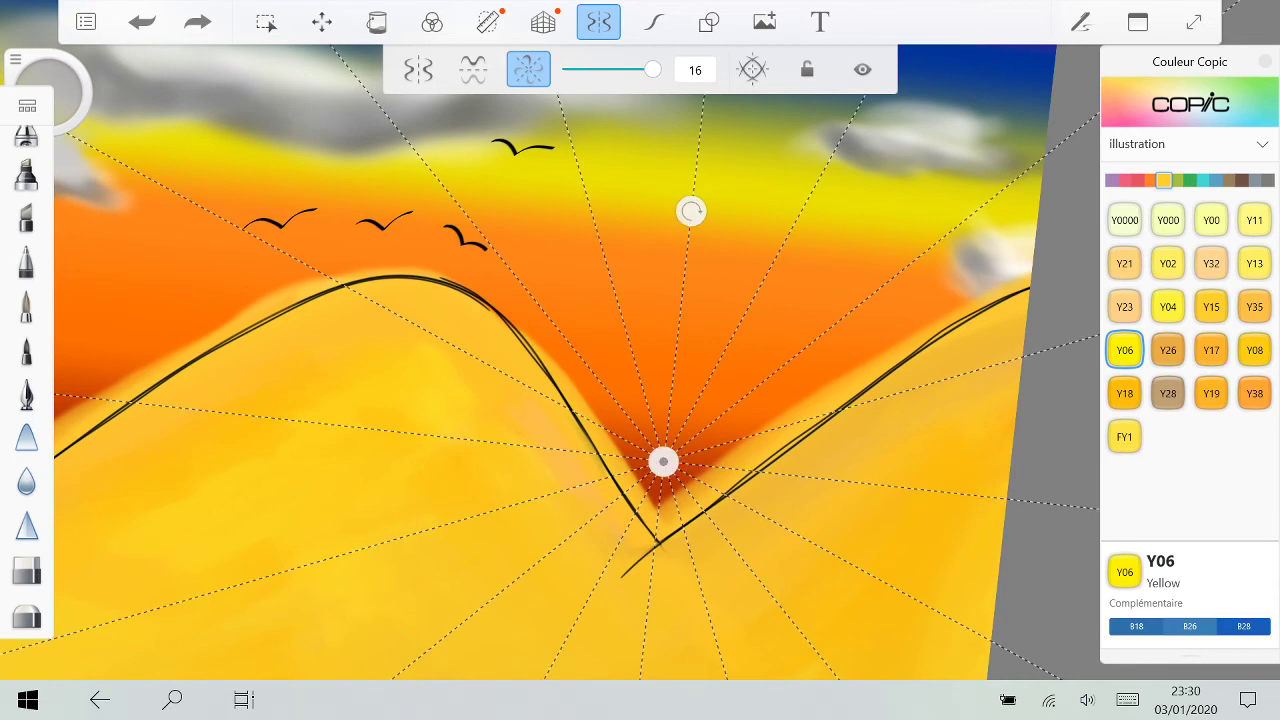
left_click(807, 69)
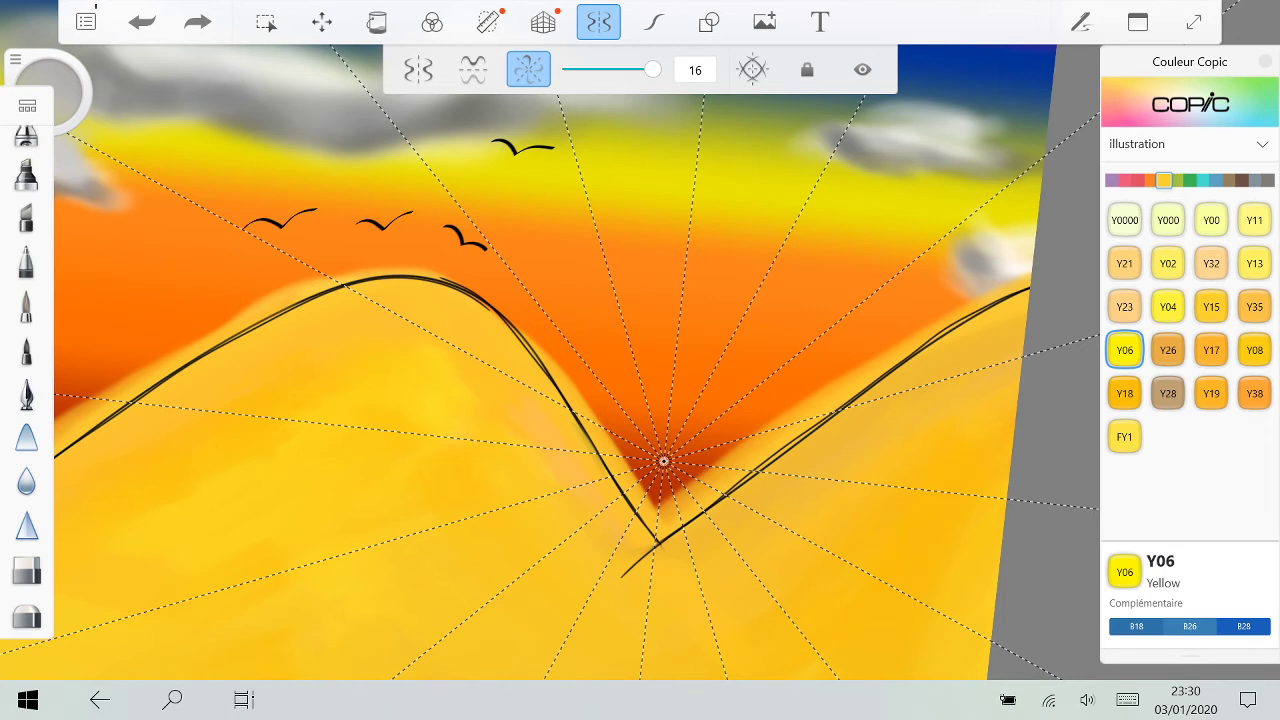
Step: Try painting the yellow sun glow at the symmetry centre, first at the current brush size and again at size 34.2
left_click(664, 461)
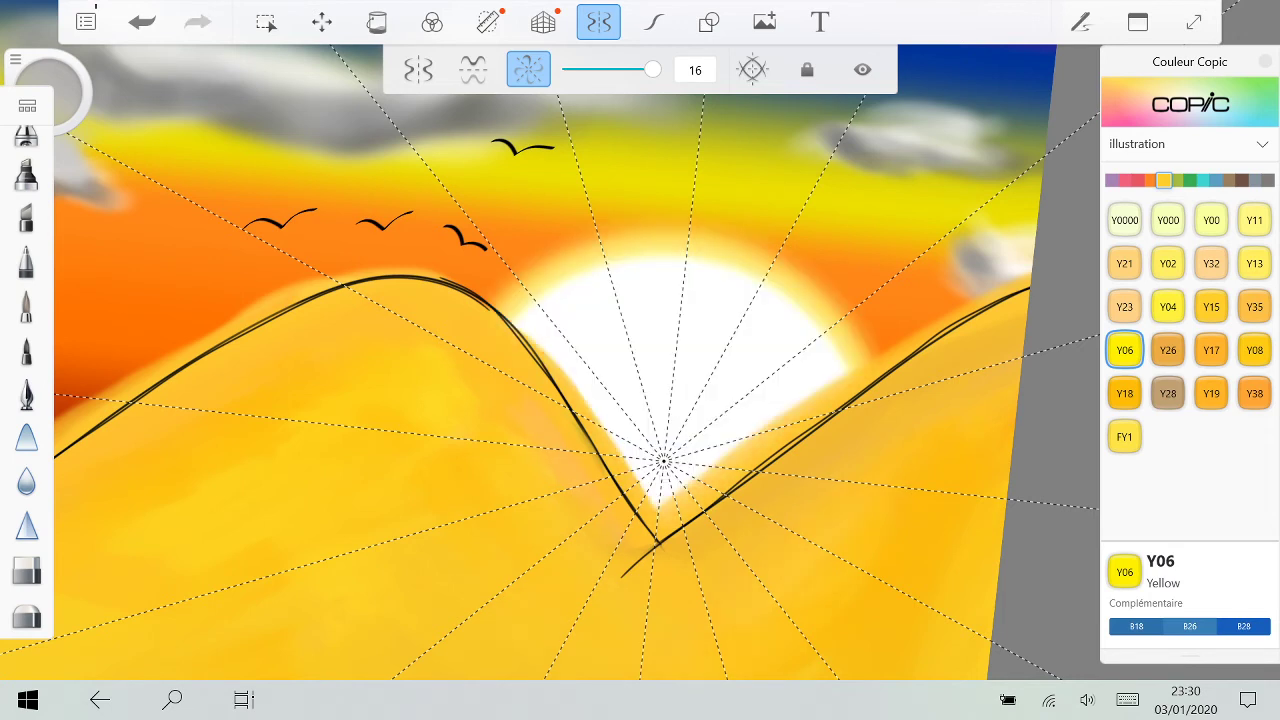
left_click(141, 21)
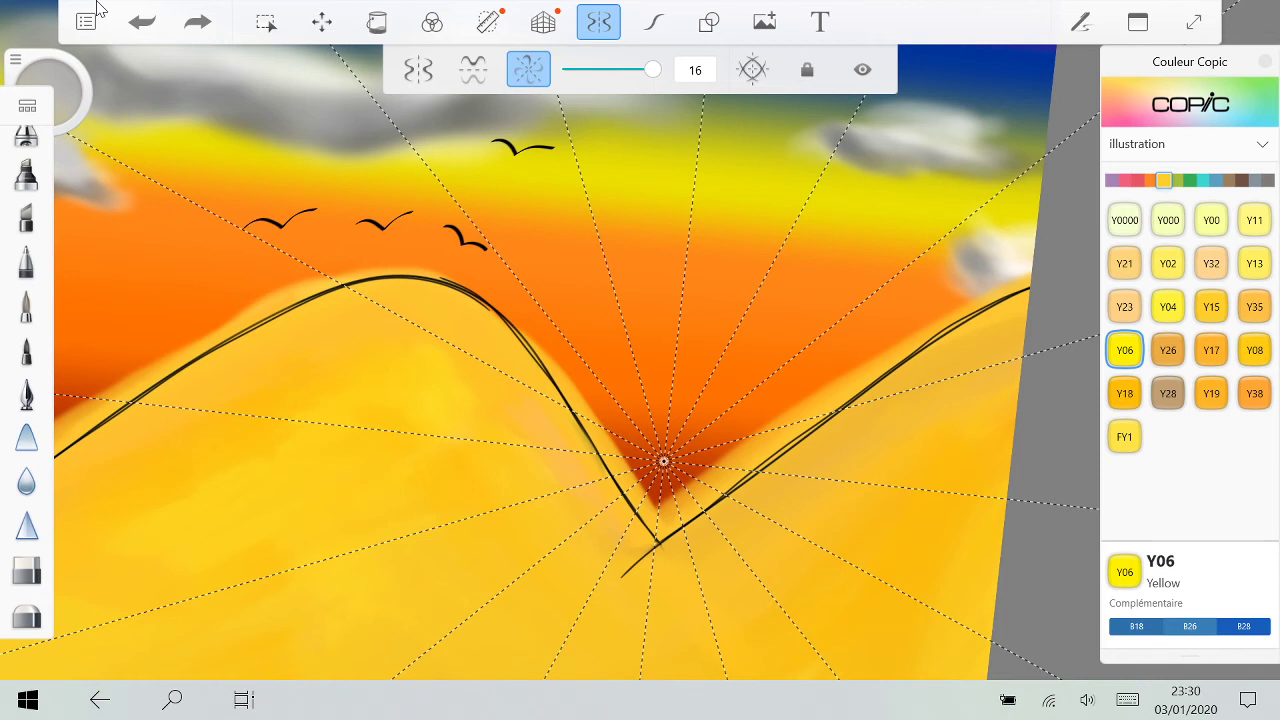
left_click(48, 92)
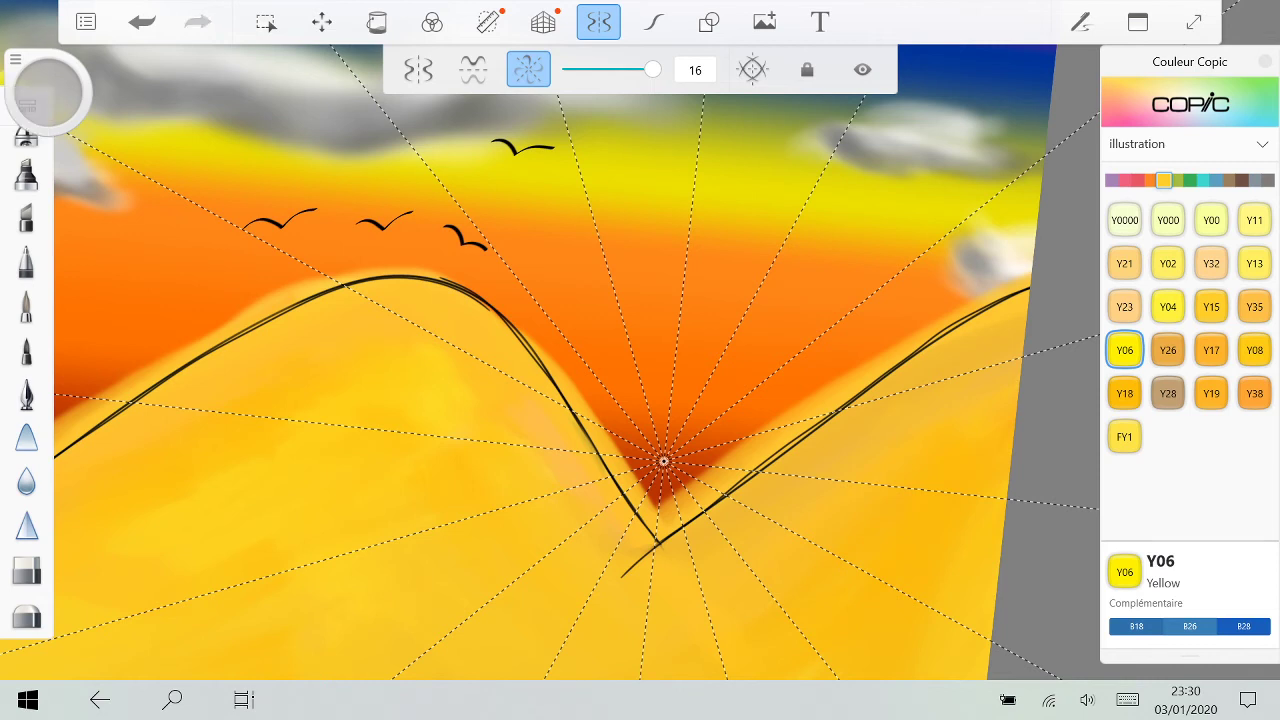
left_click(48, 92)
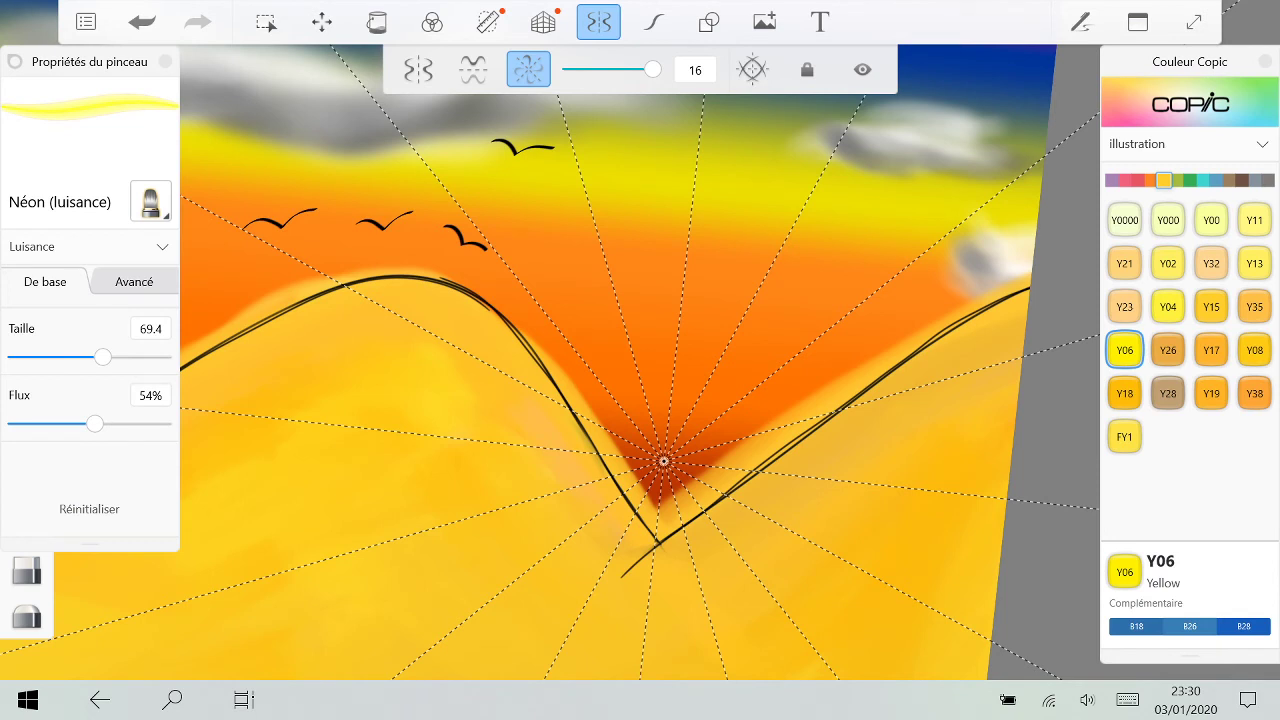
left_click_drag(102, 357, 65, 357)
left_click_drag(663, 461, 663, 461)
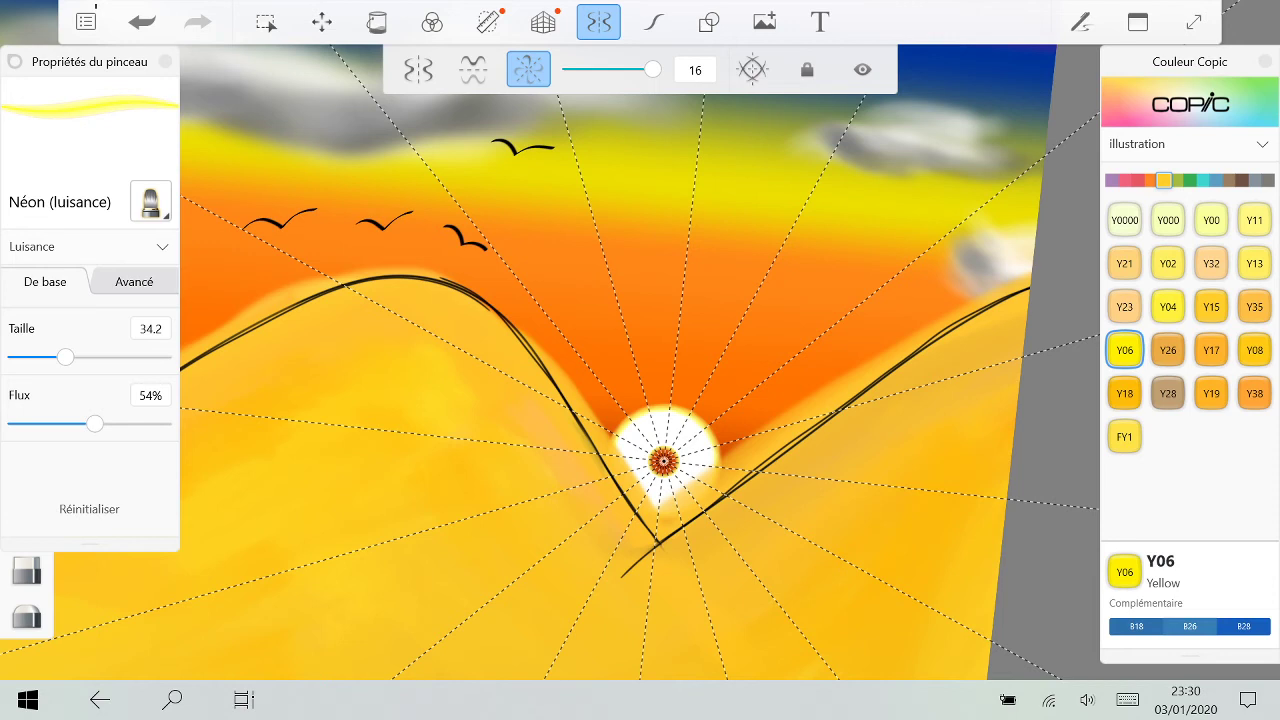
left_click(142, 22)
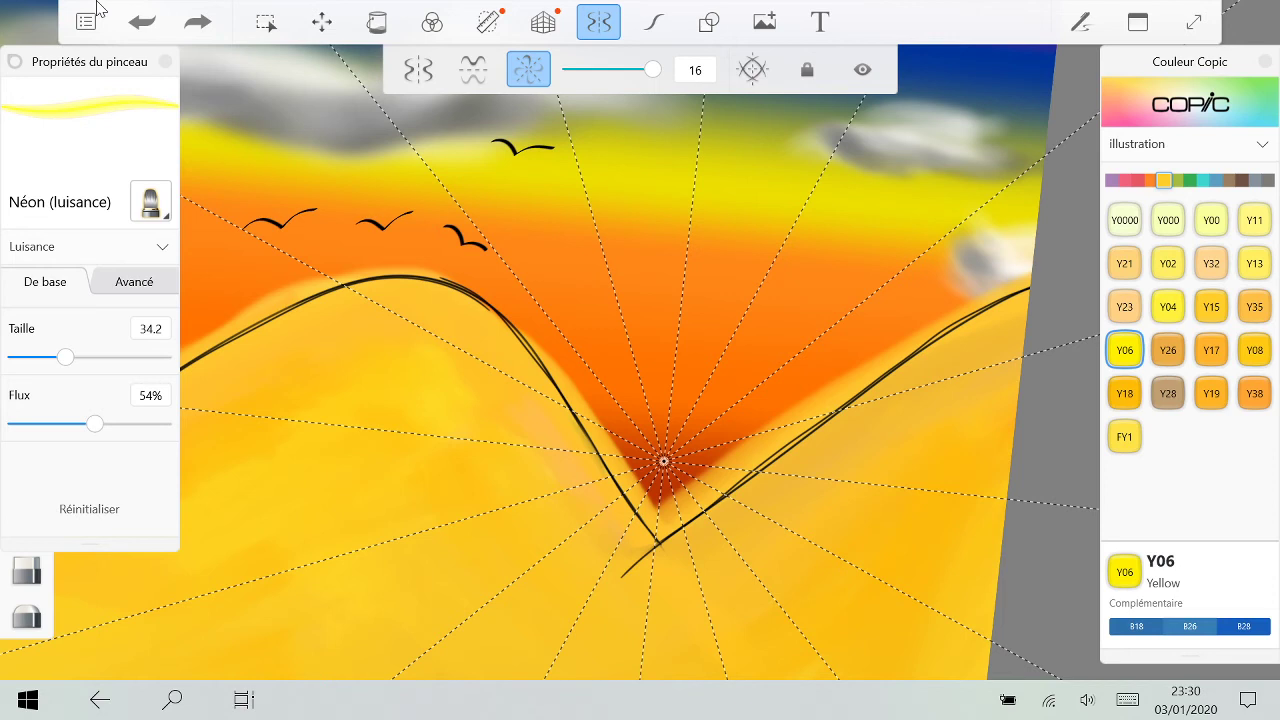
Step: Reopen the brush library with Néon (luisance) active and turn off stopping strokes at the symmetry lines
left_click(33, 18)
left_click(142, 22)
left_click(15, 62)
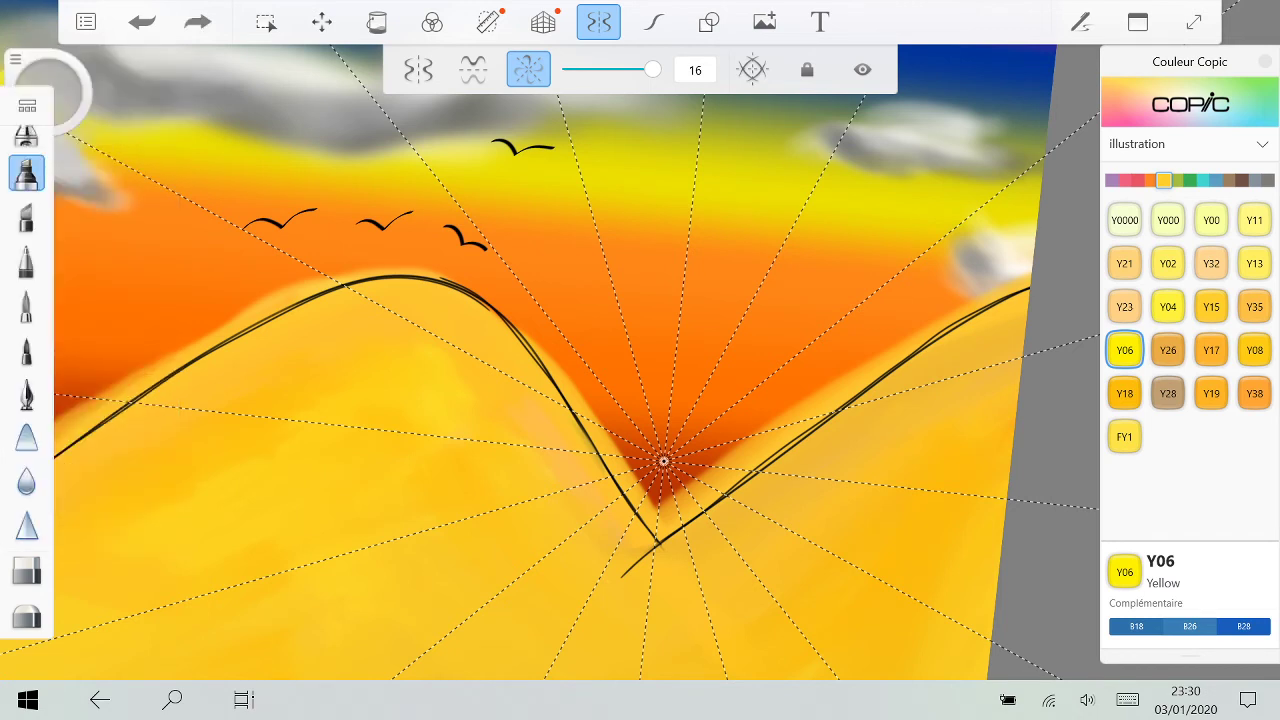
left_click(26, 175)
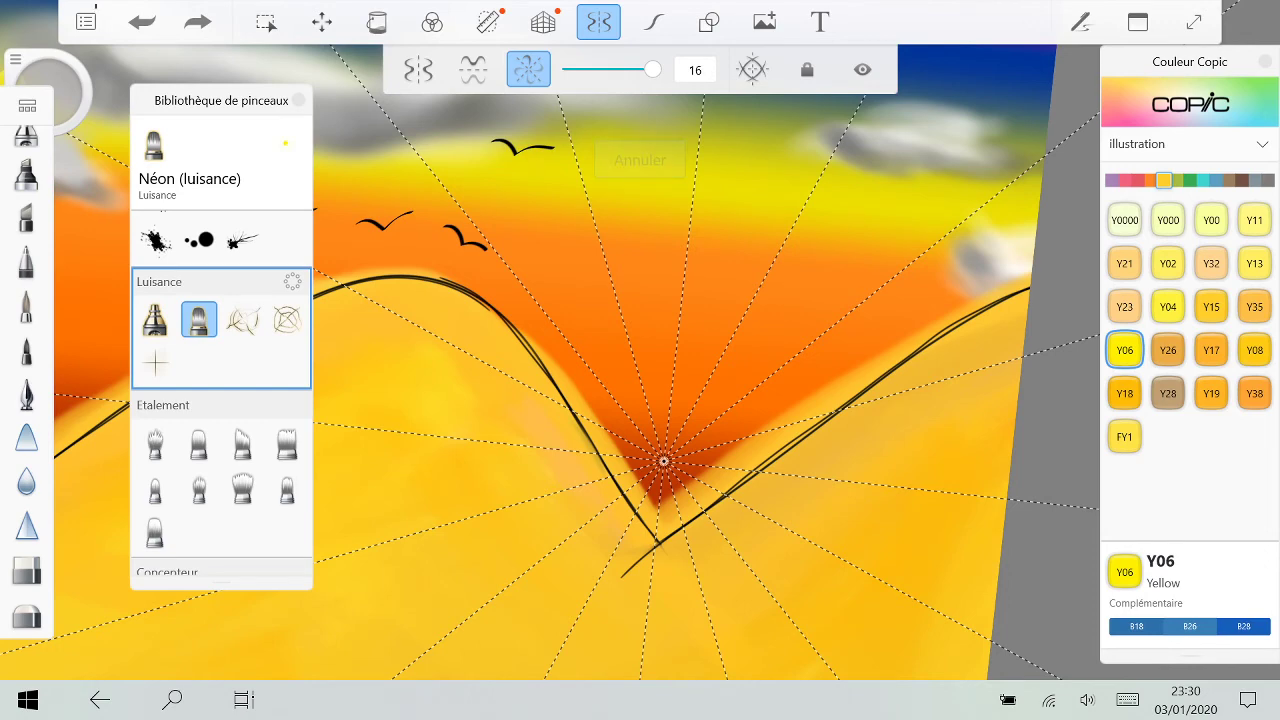
scroll(693, 452, "up", 5)
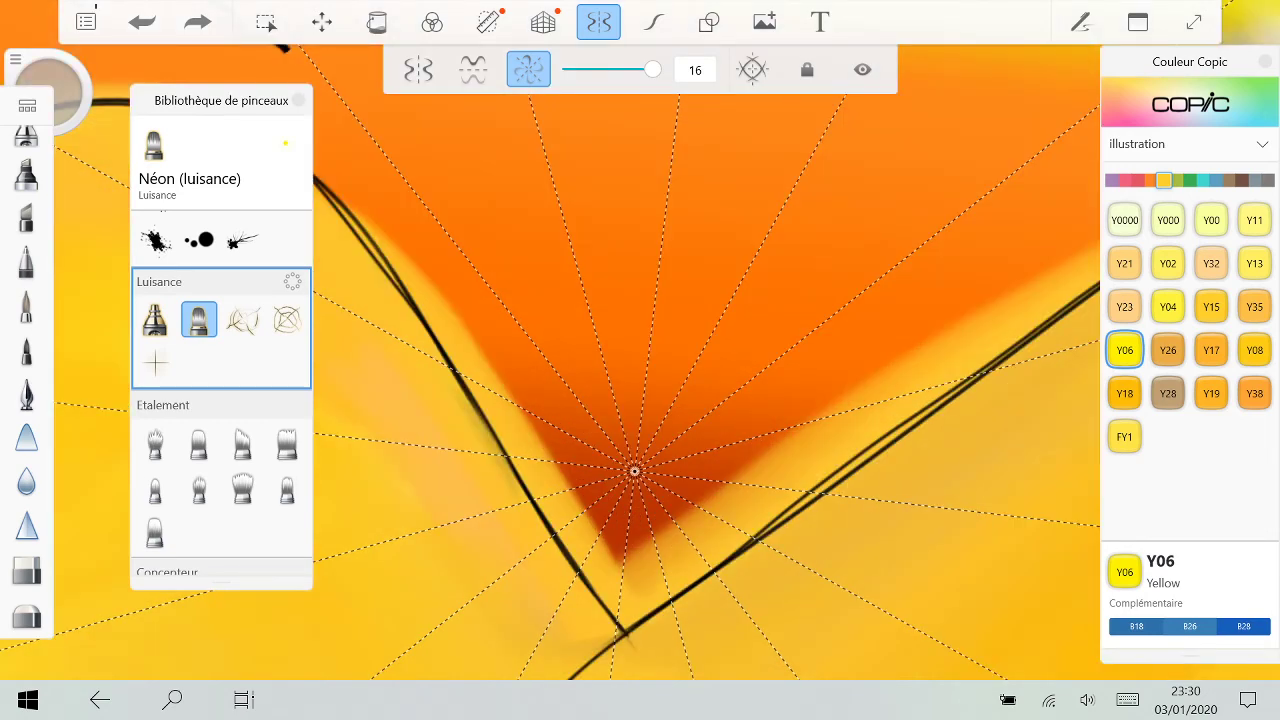
left_click(634, 471)
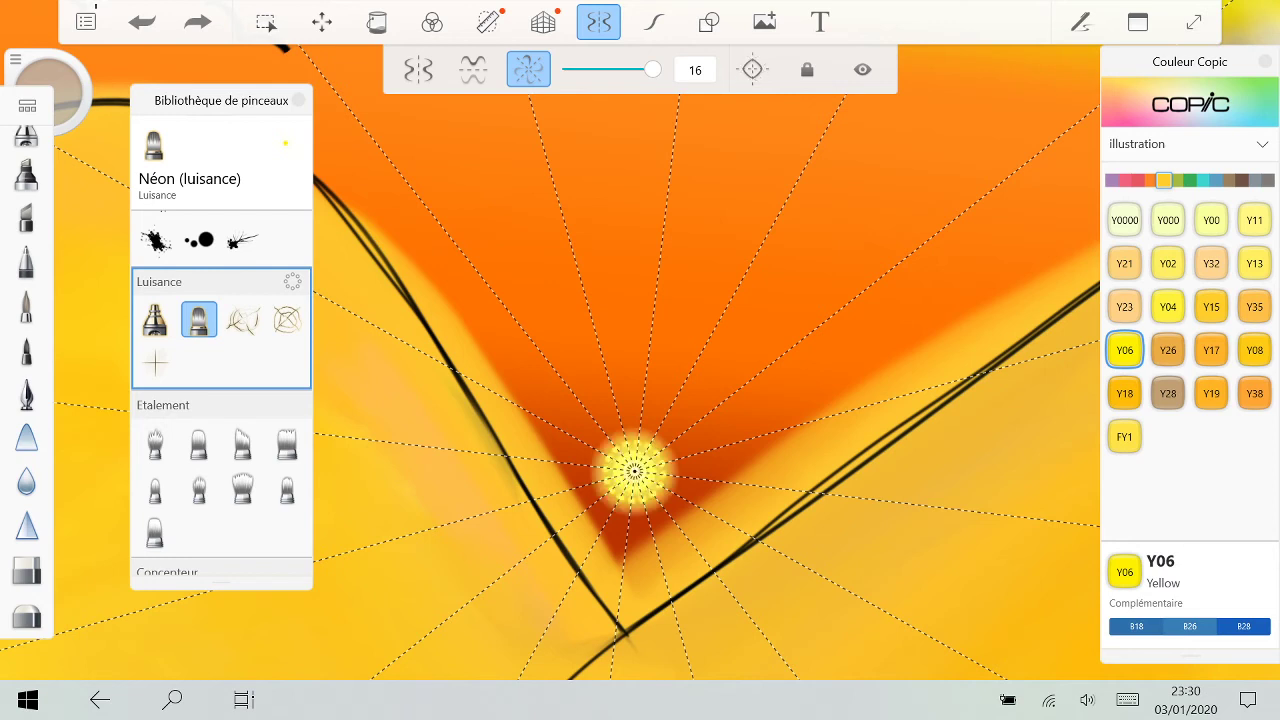
Step: Try building up a small yellow sun glow at the symmetry centre with the Néon (luisance) brush, and undo it
left_click_drag(636, 471, 658, 480)
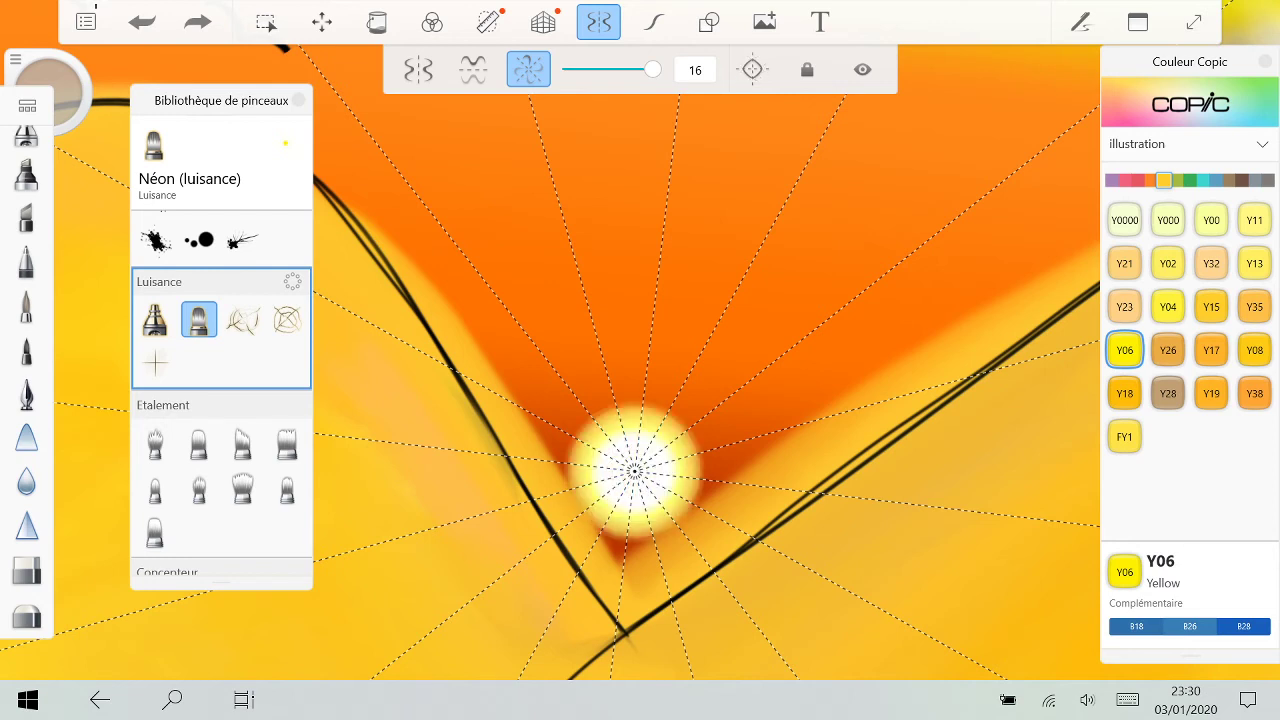
left_click(634, 471)
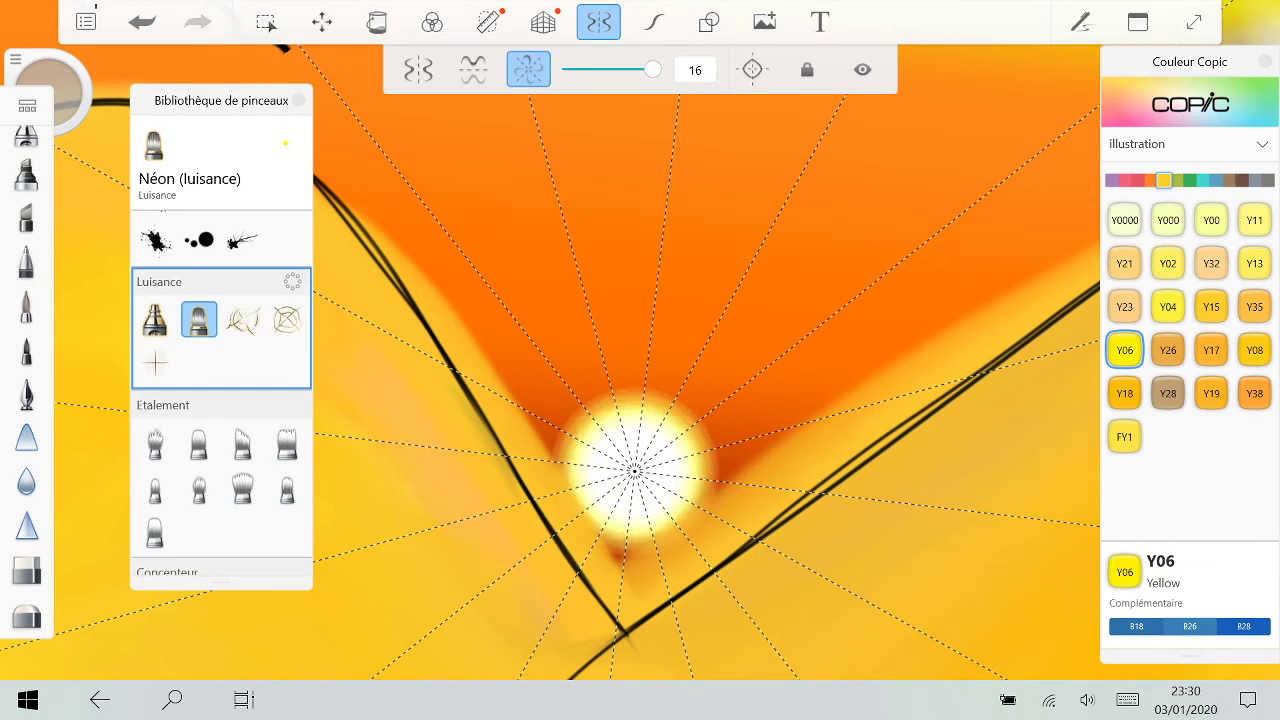
scroll(690, 400, "down", 3)
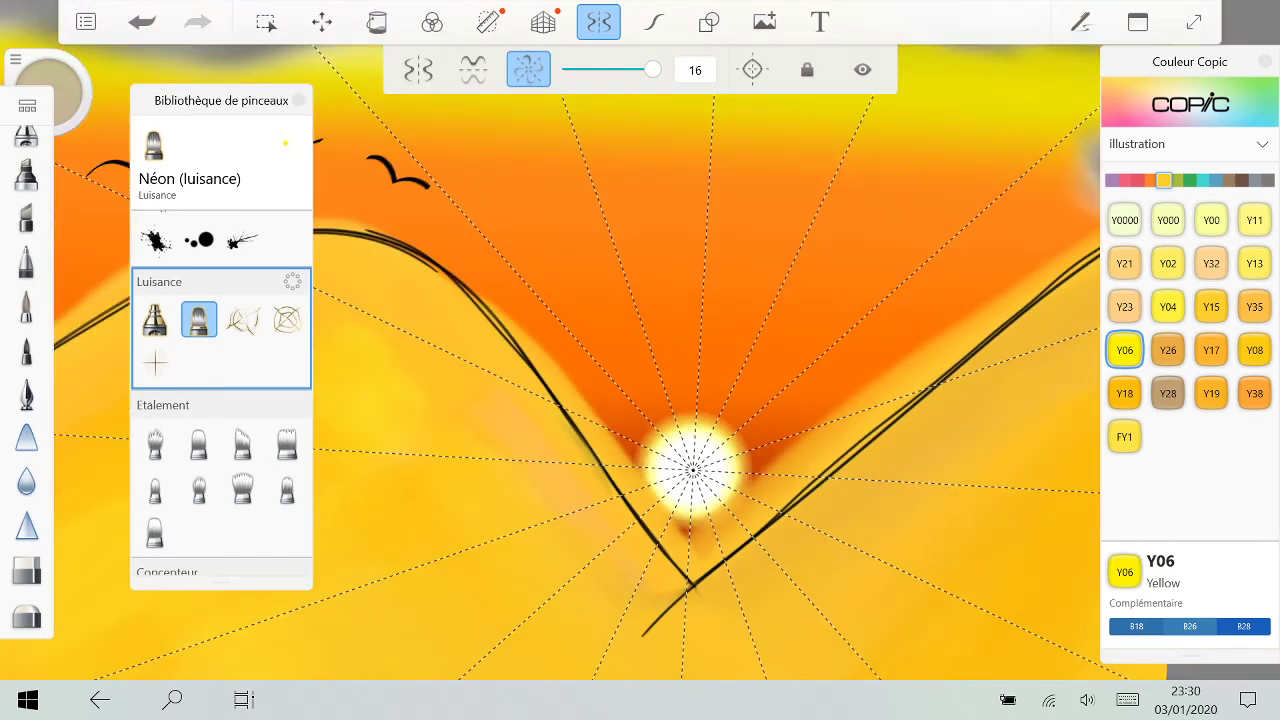
left_click(287, 319)
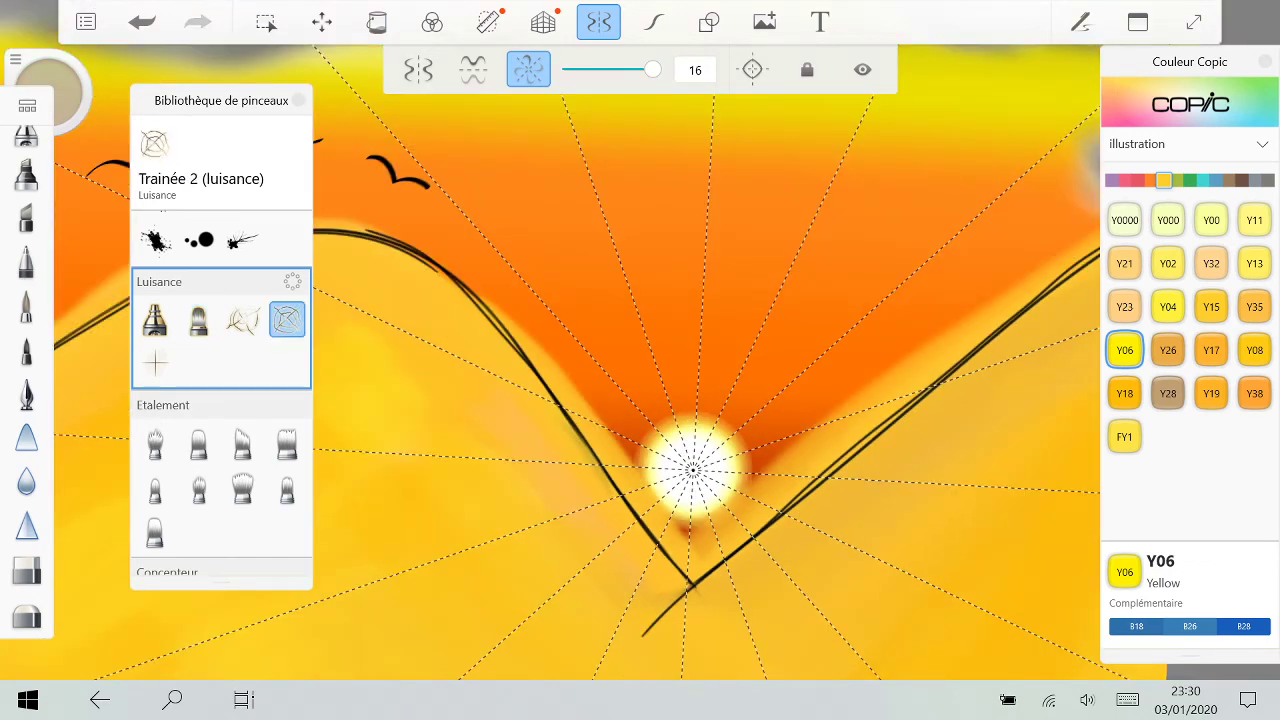
left_click(199, 319)
key("ctrl+z")
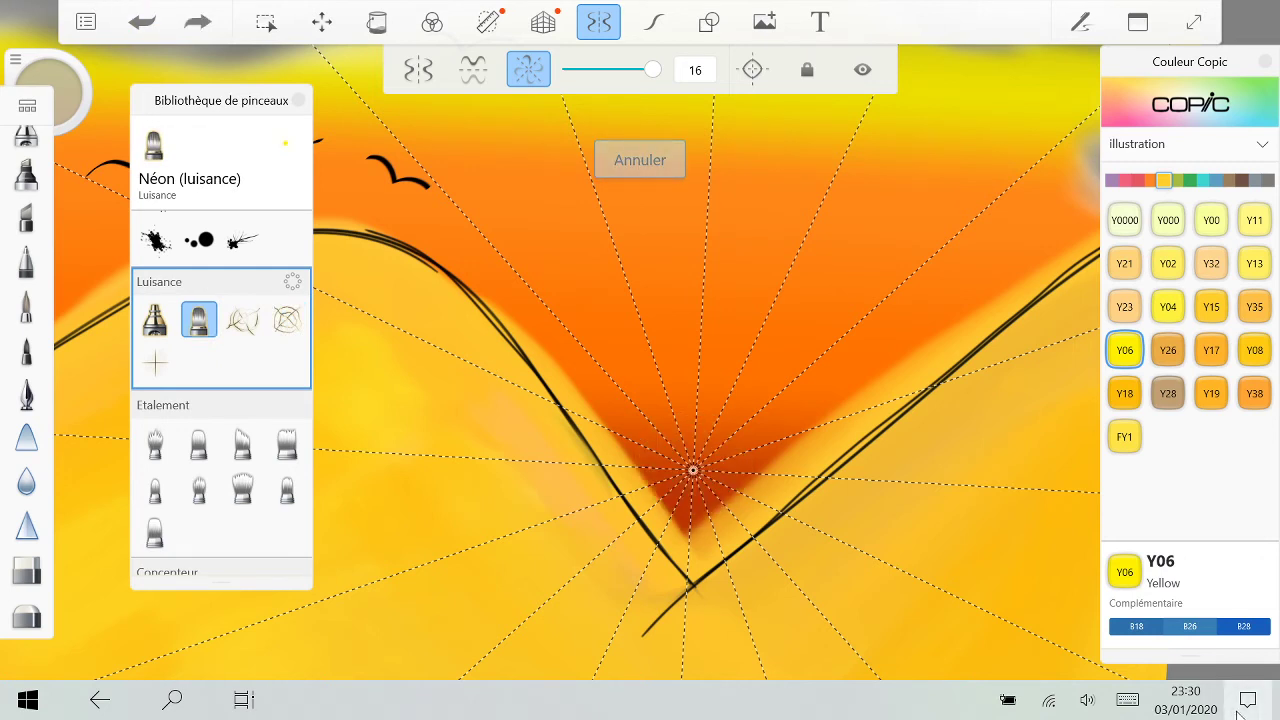
Step: Set the Néon (luisance) brush size to 140.4 and try a sun glow in the valley between the dunes
left_click(1245, 703)
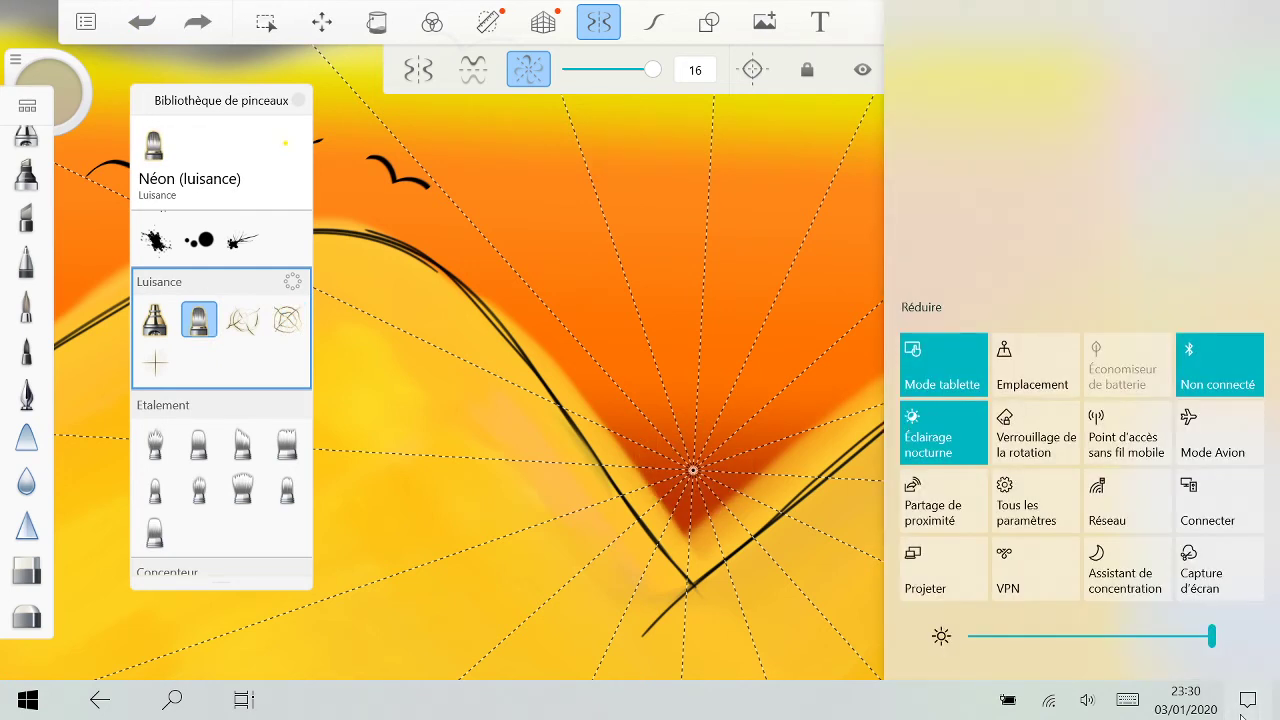
left_click(25, 76)
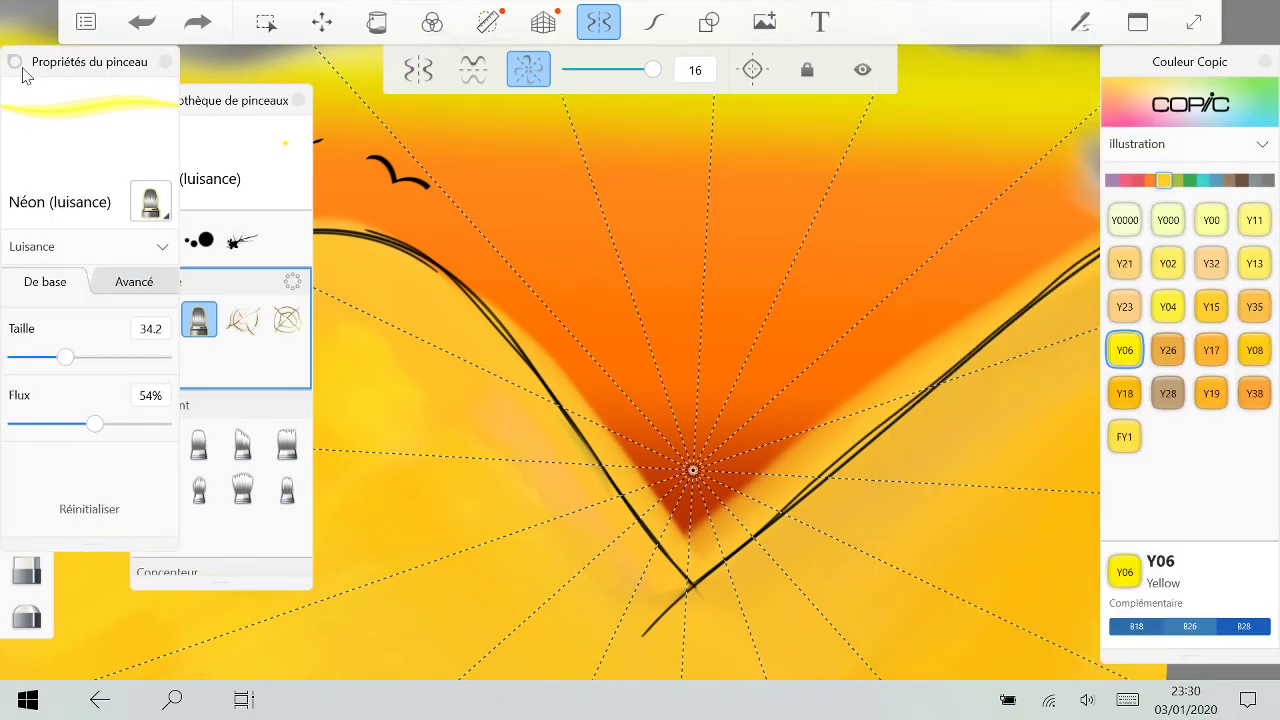
key("]")
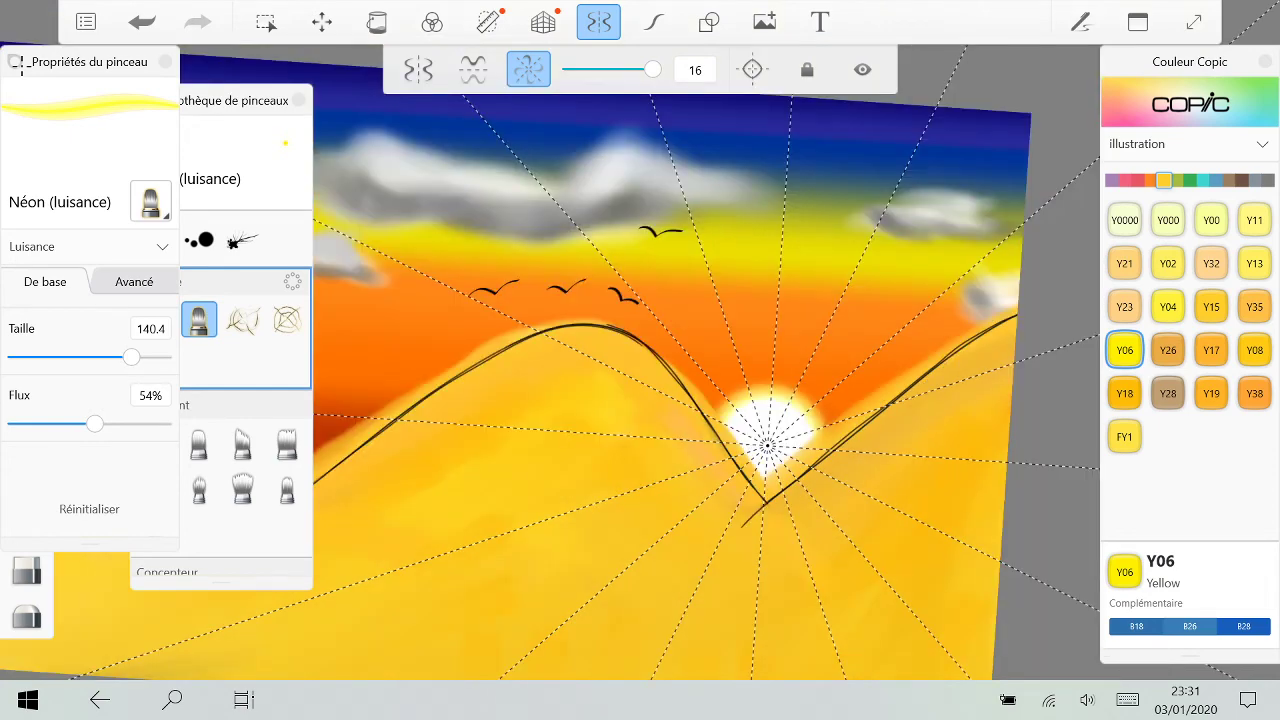
key("ctrl+z")
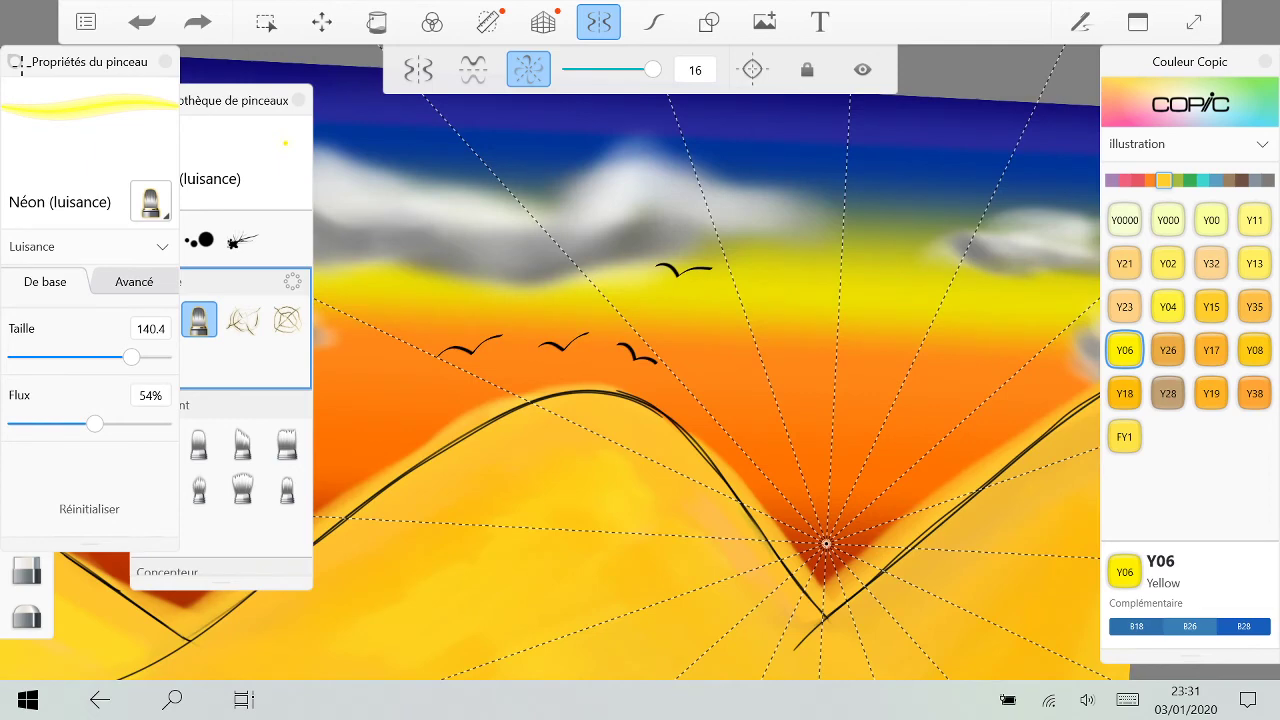
Step: Try a sun glow at the symmetry centre with the Néon (luisance) brush, check it without the symmetry lines, and undo it
scroll(826, 543, "up", 3)
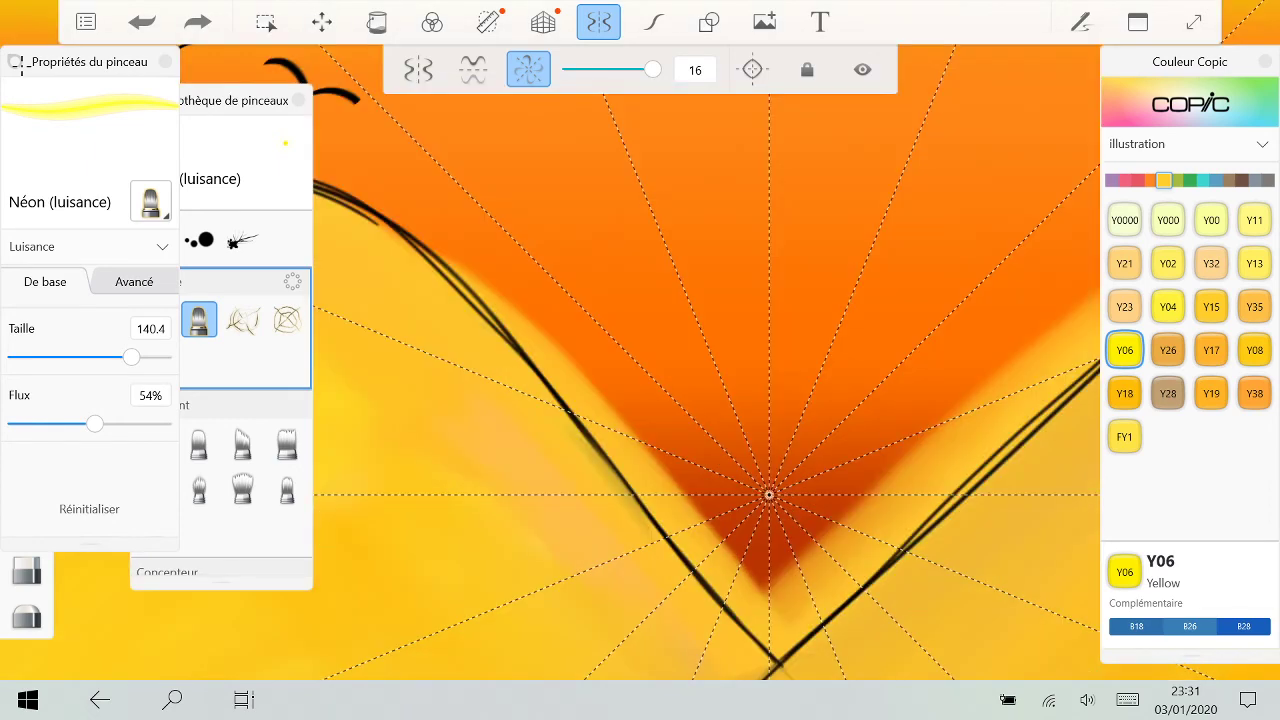
left_click(768, 494)
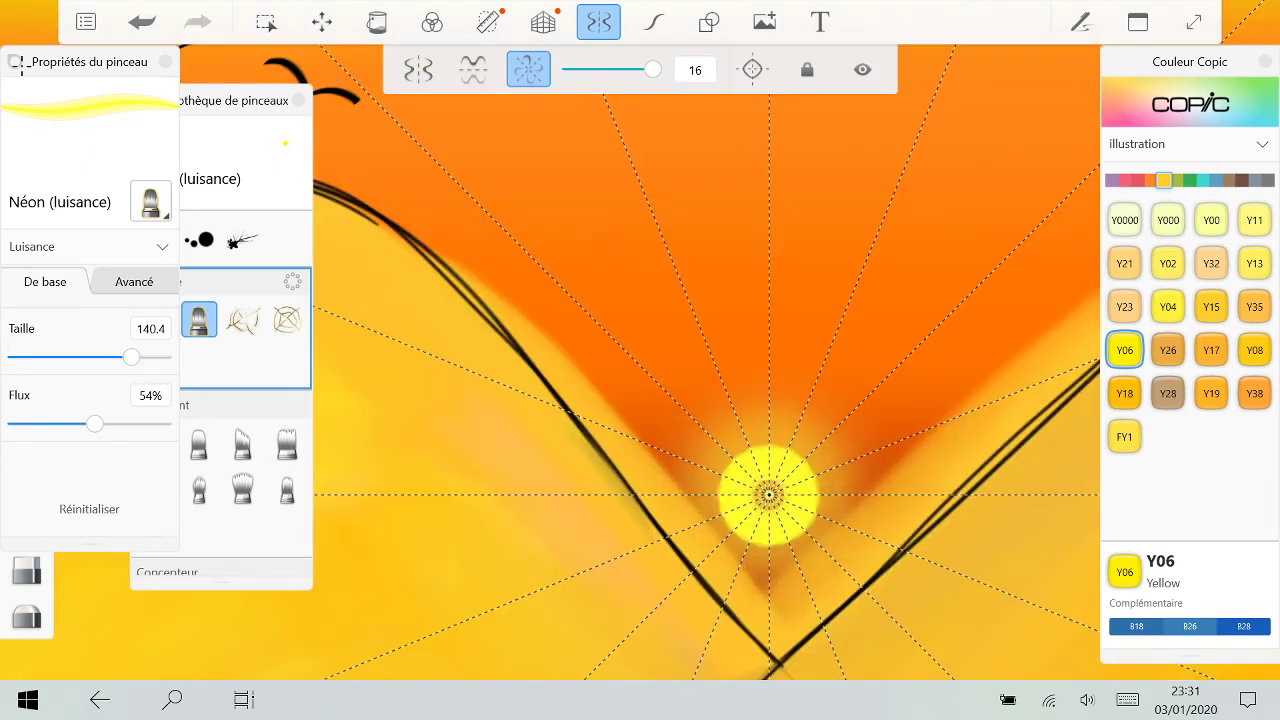
left_click(769, 494)
scroll(900, 514, "down", 5)
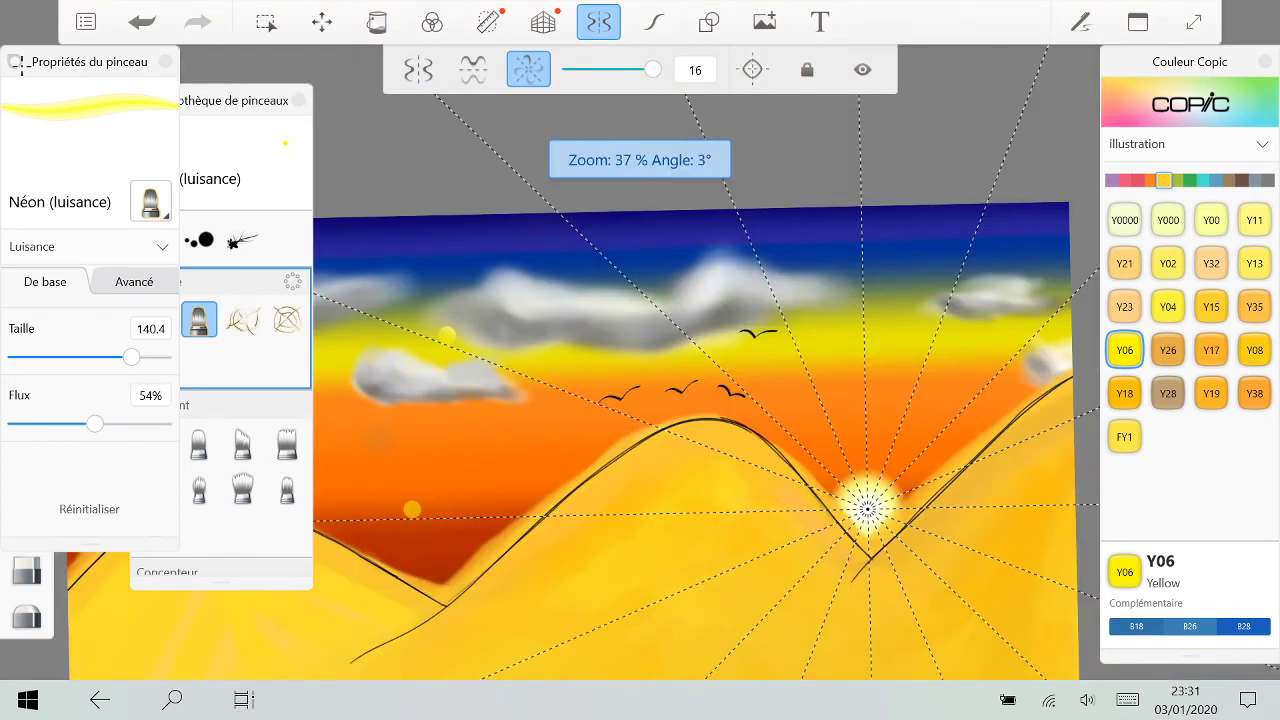
scroll(900, 490, "down", 5)
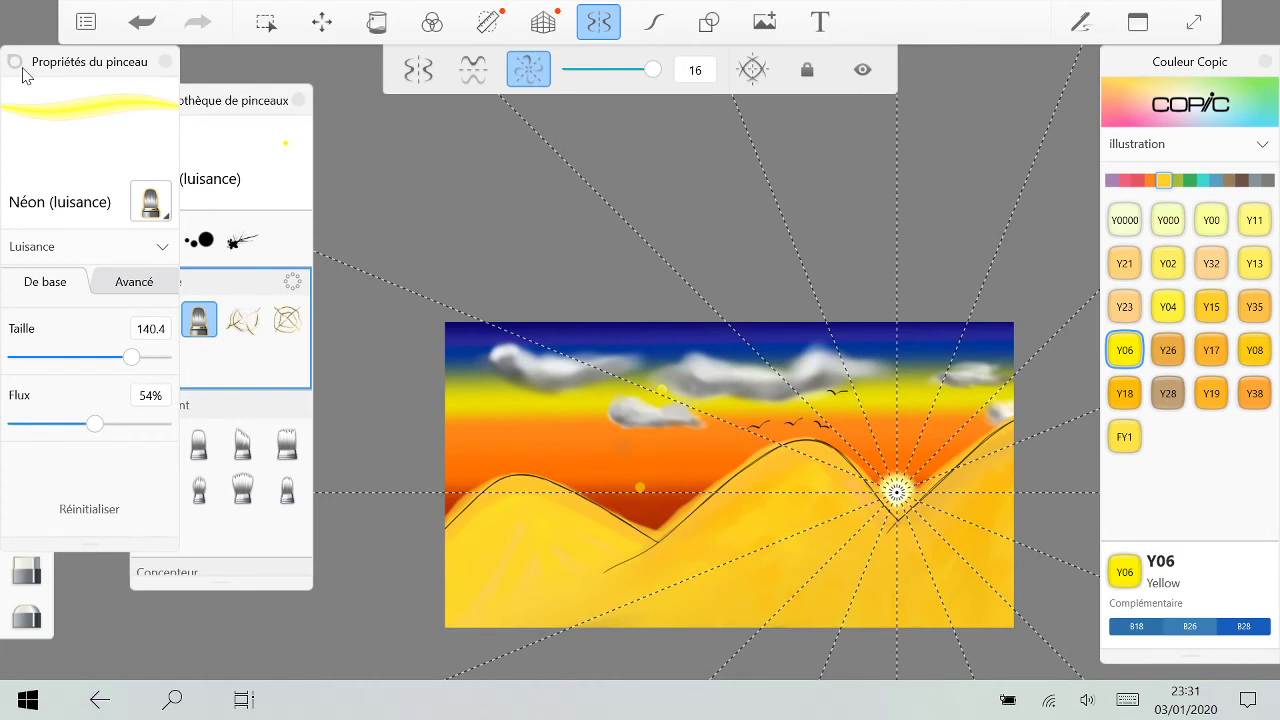
left_click(862, 69)
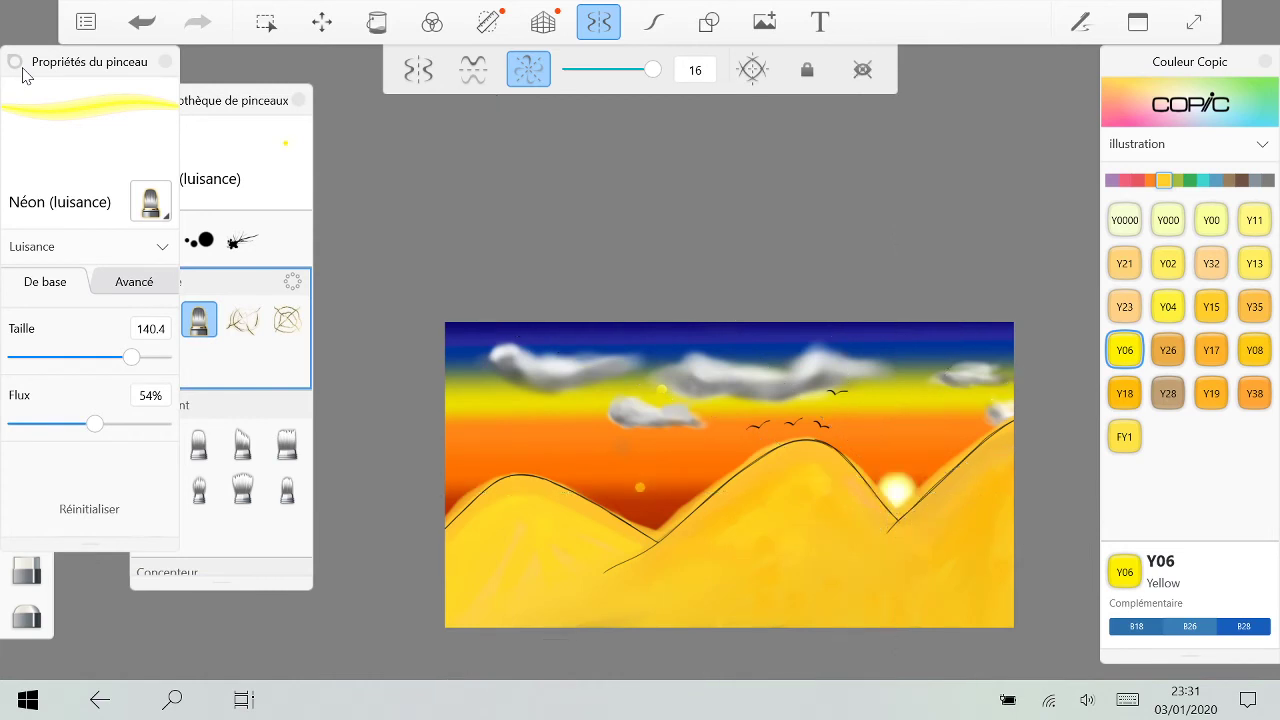
key("ctrl+z")
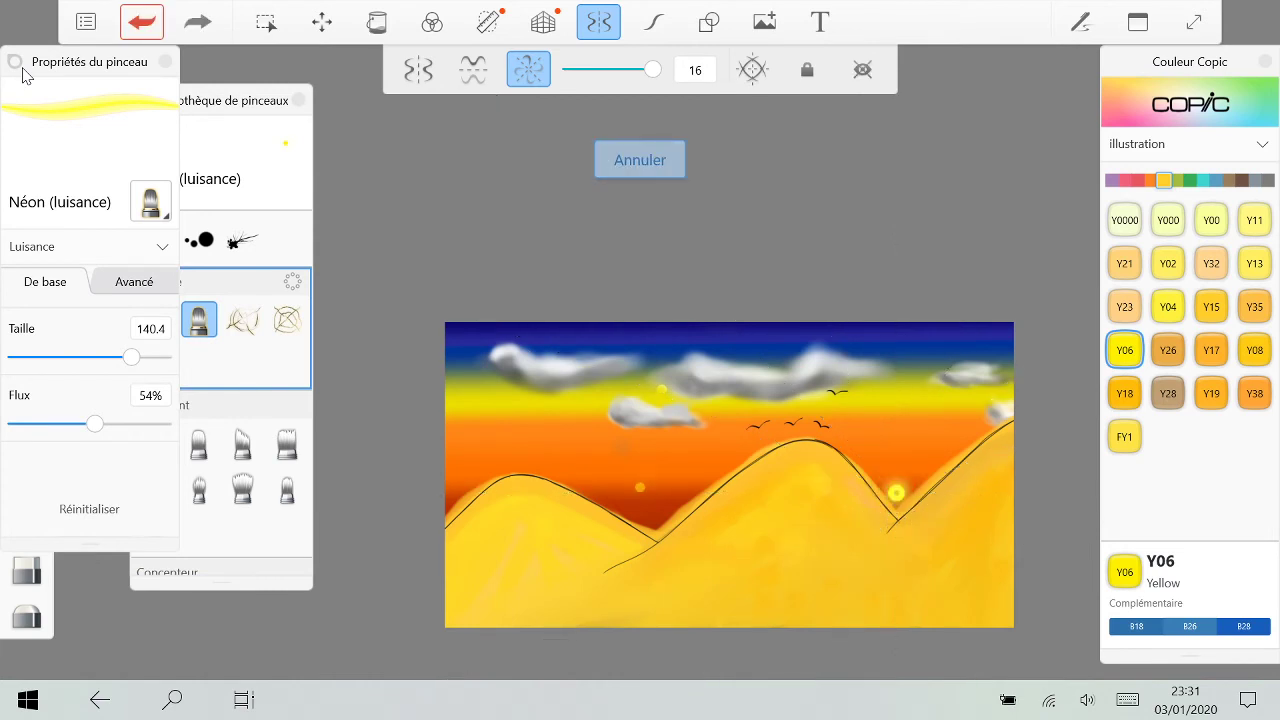
key("ctrl+z")
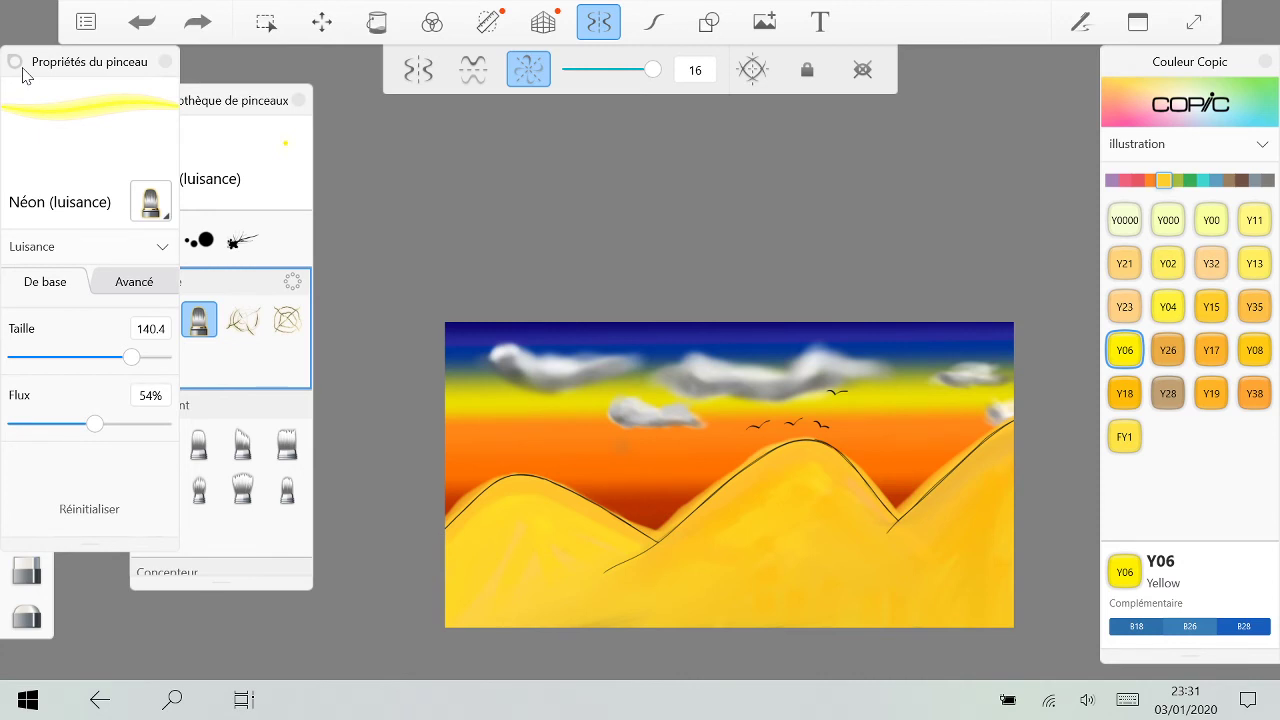
Step: Try a larger white-cored sun glow in the valley between the dunes, checking it with the symmetry lines hidden and shown again
scroll(730, 475, "up", 5)
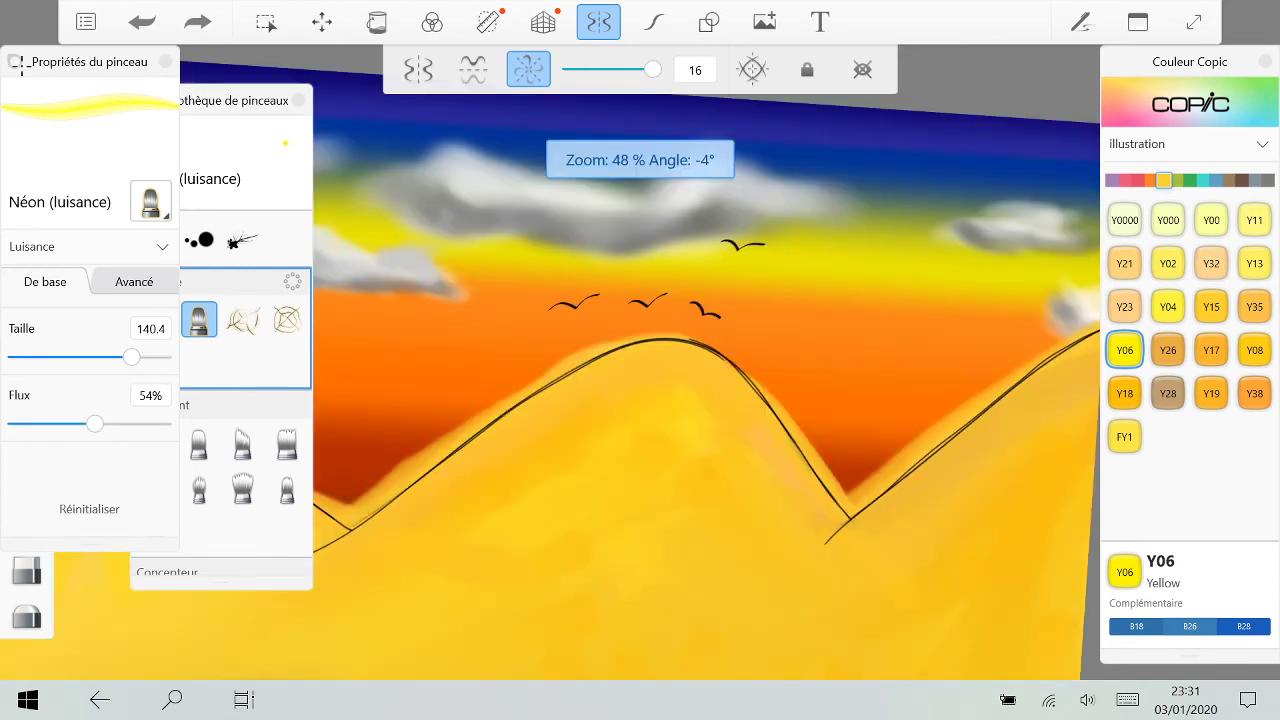
scroll(980, 459, "up", 3)
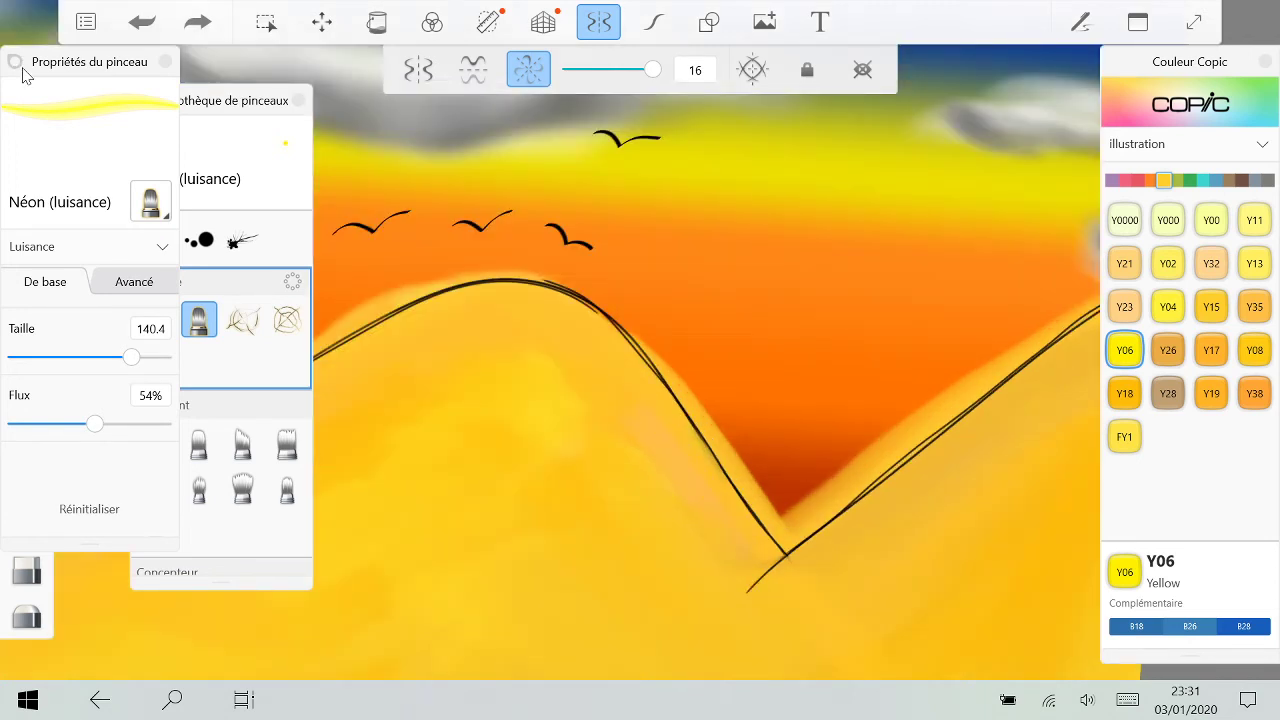
left_click(862, 69)
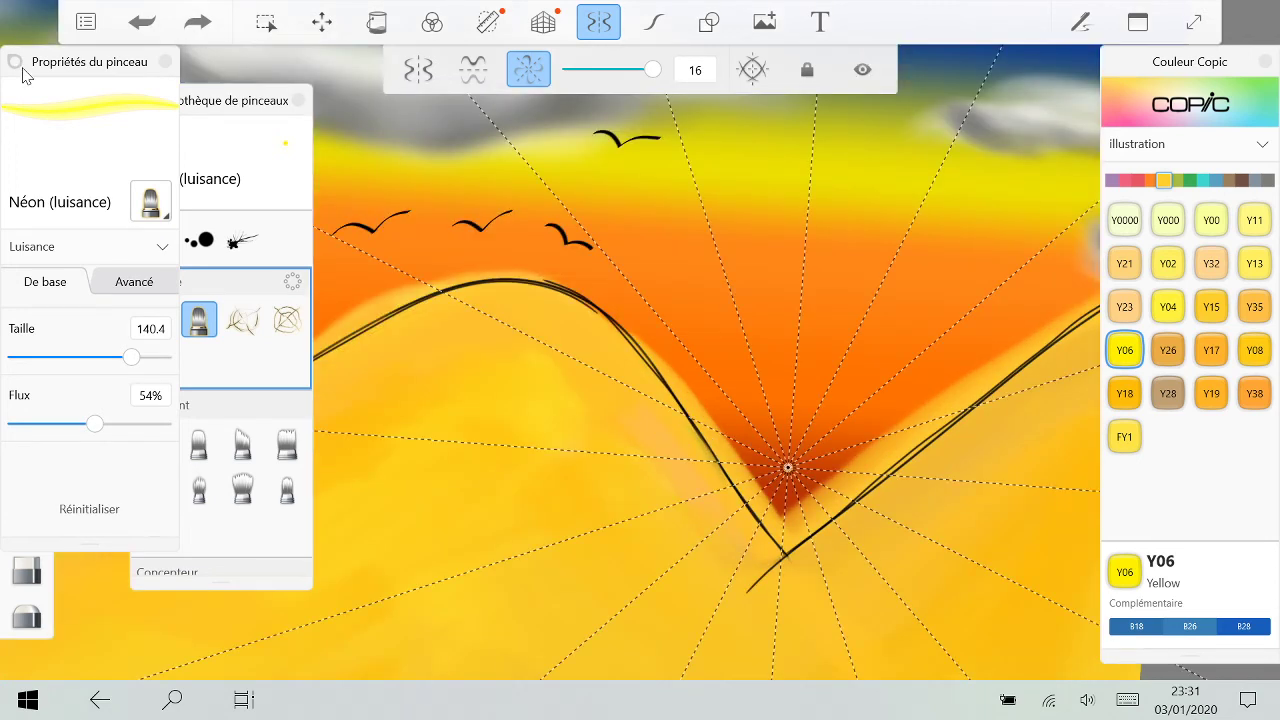
left_click_drag(788, 462, 796, 410)
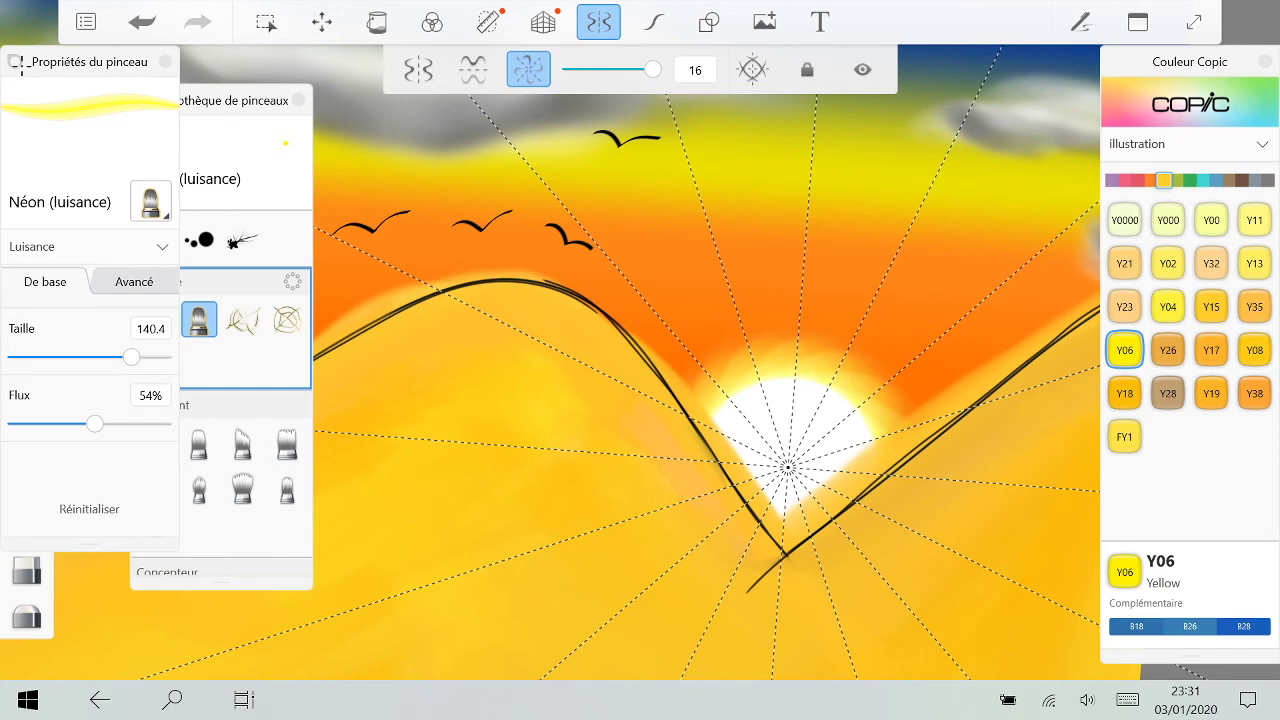
scroll(905, 430, "down", 5)
left_click(862, 69)
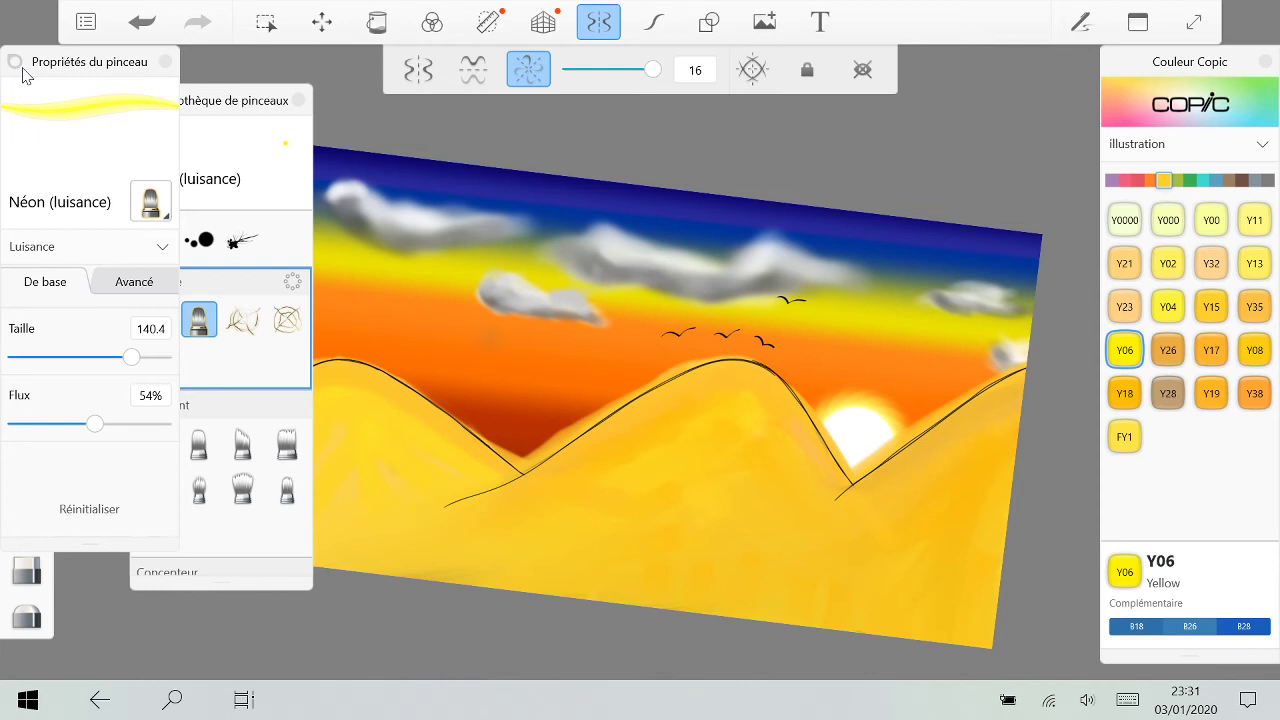
left_click(862, 69)
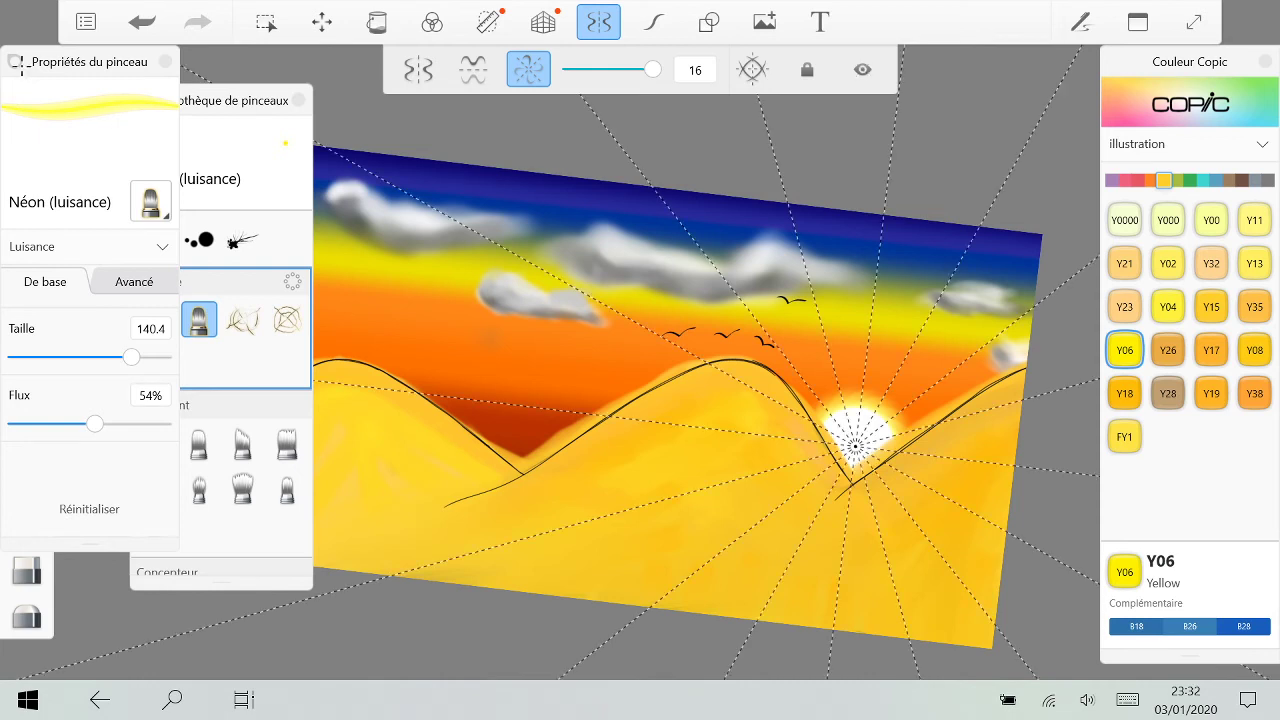
Step: Set the brush flow to 1%, try enlarging the sun between the dunes, and undo all of the sun strokes
left_click_drag(862, 418, 875, 369)
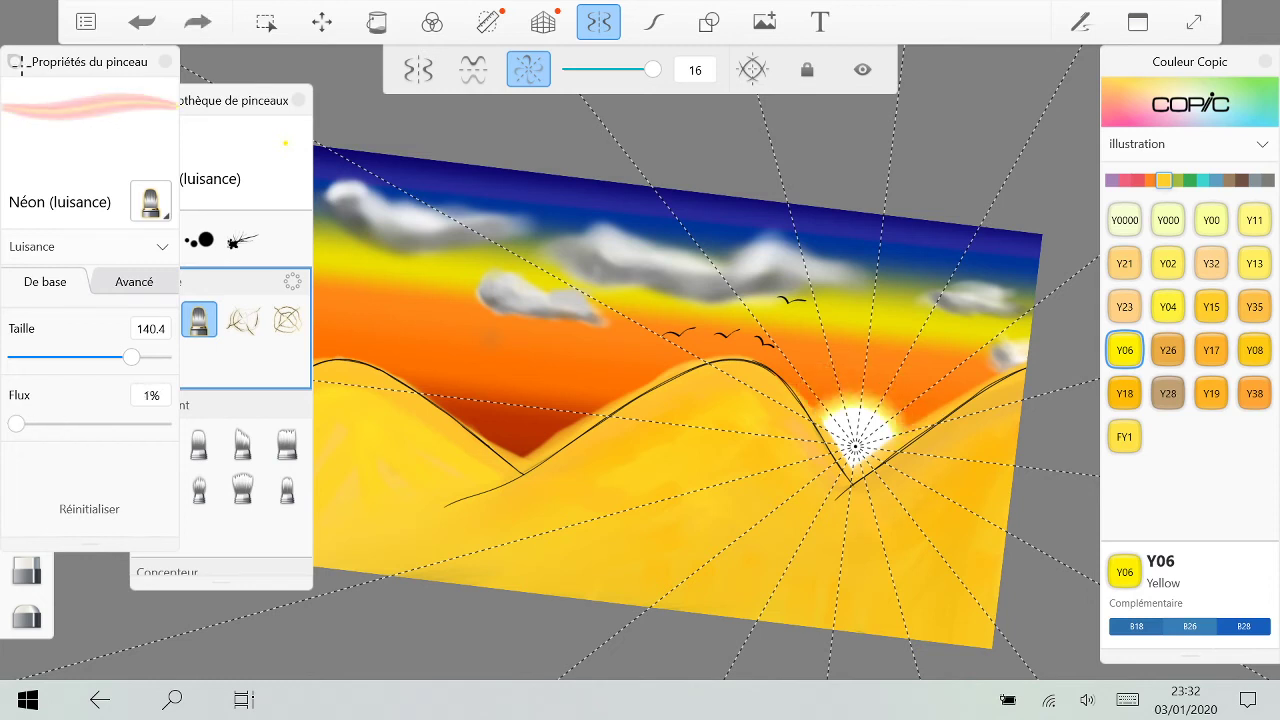
left_click_drag(858, 428, 864, 412)
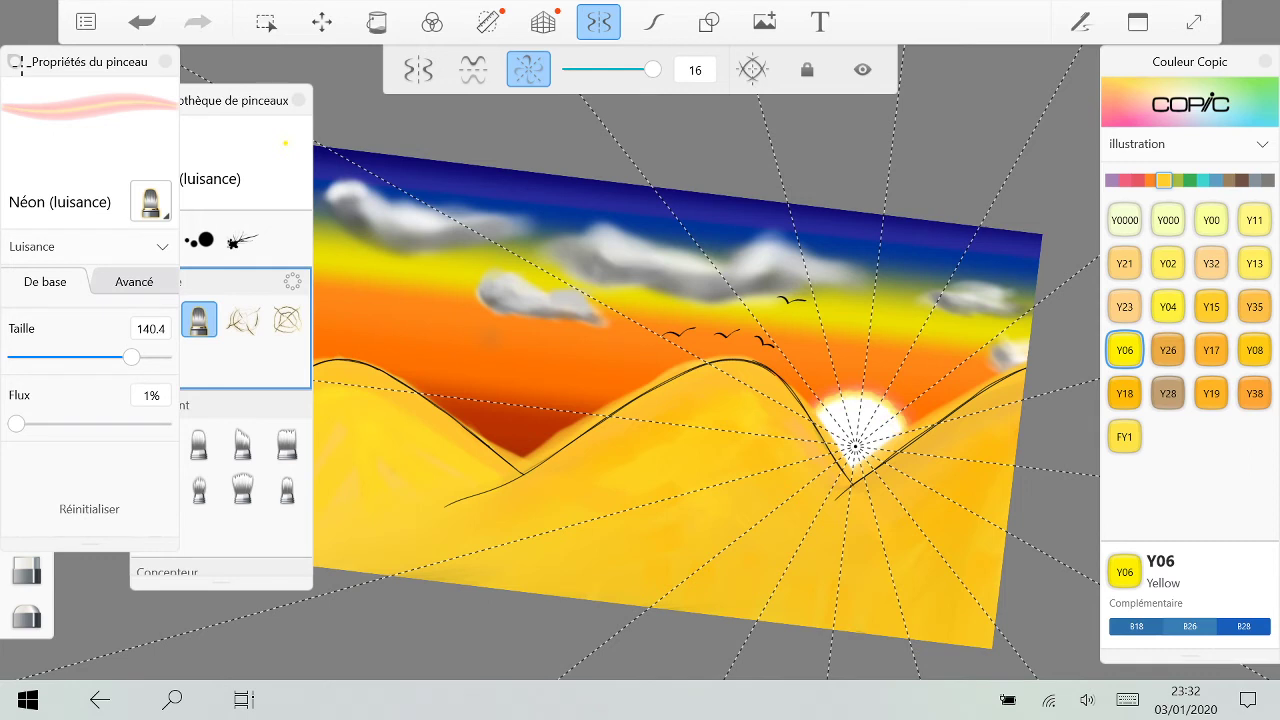
key("ctrl+z")
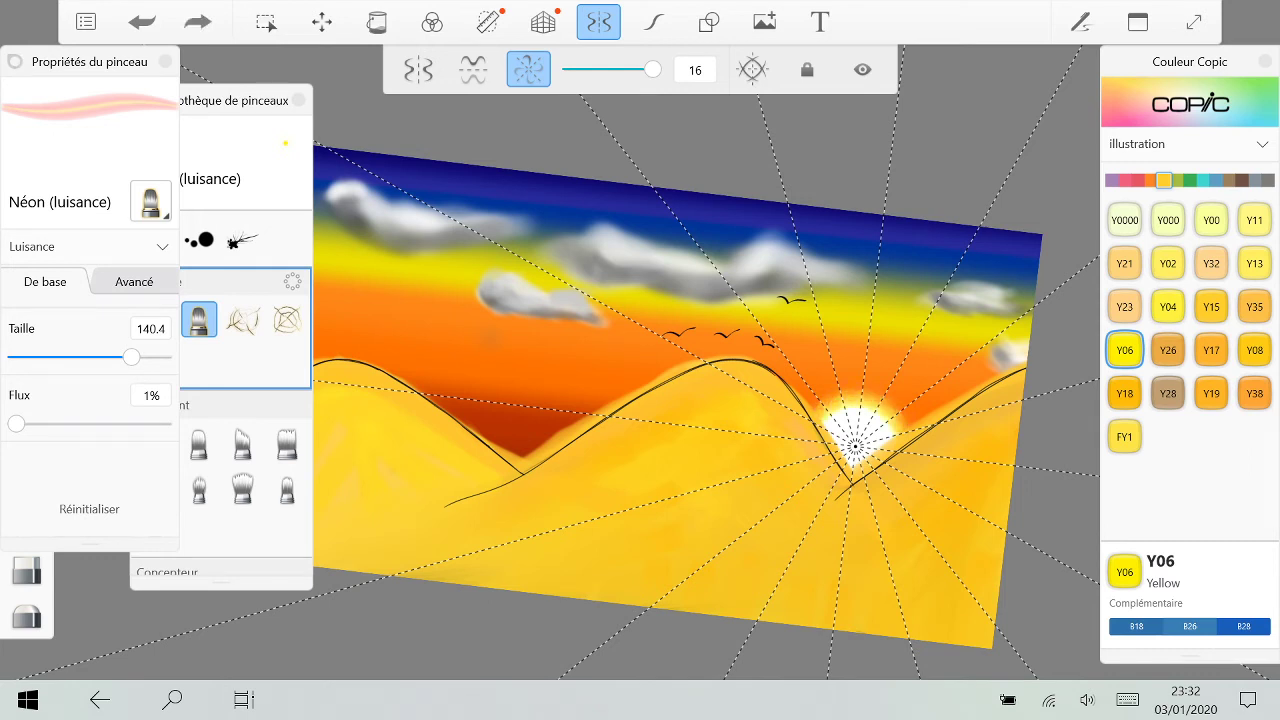
left_click_drag(857, 436, 862, 418)
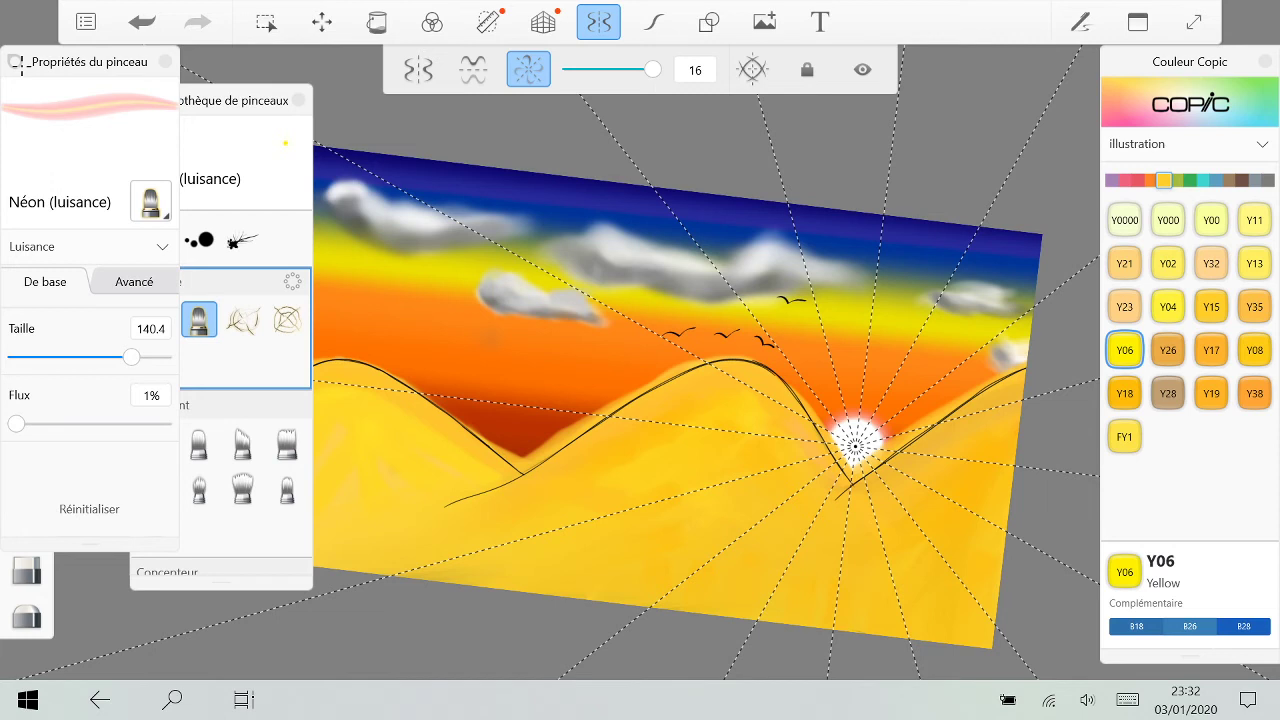
key("ctrl+z")
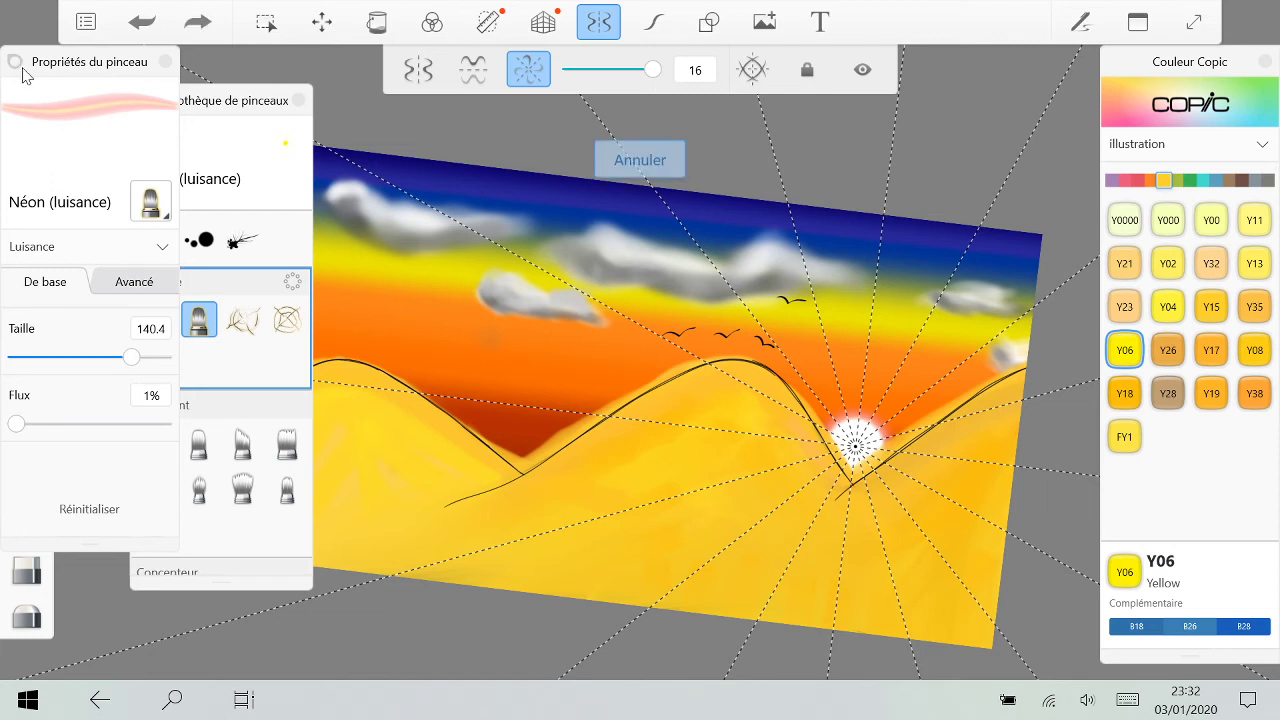
key("ctrl+z")
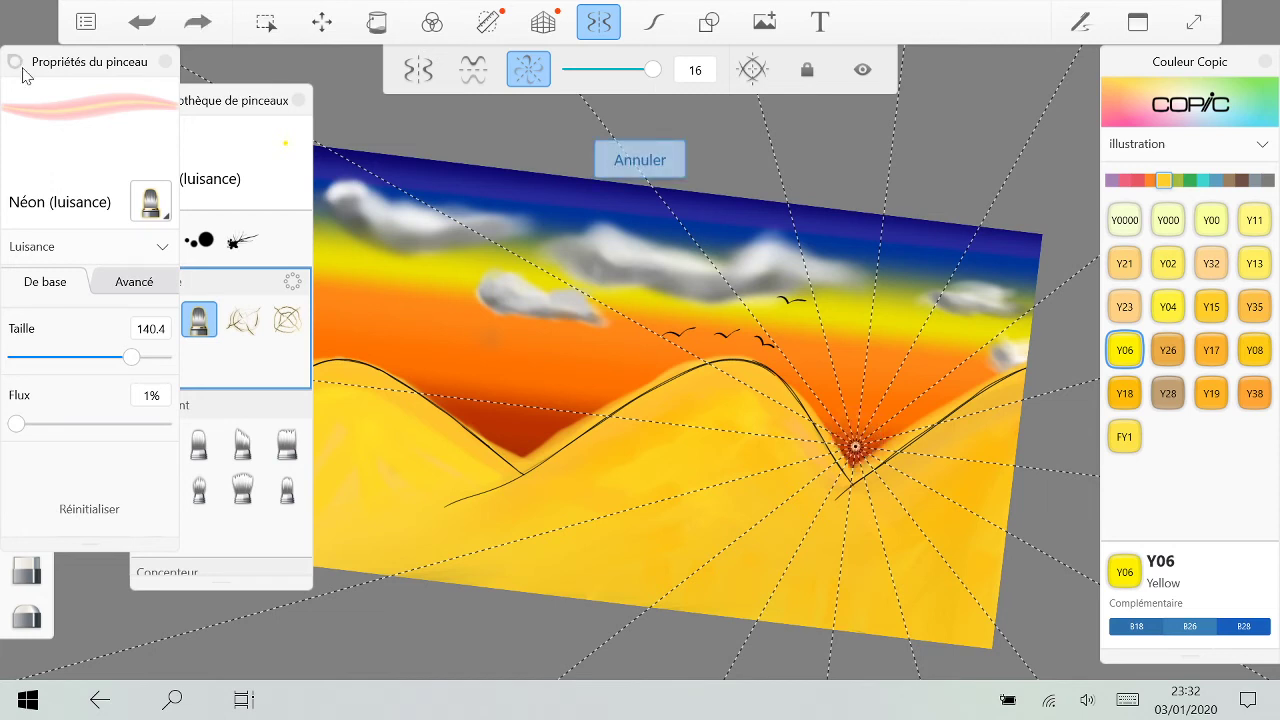
Step: Set the brush flow to 100%, try a sun with long radiating yellow rays between the dunes, and undo it
left_click_drag(16, 424, 164, 424)
scroll(900, 435, "up", 5)
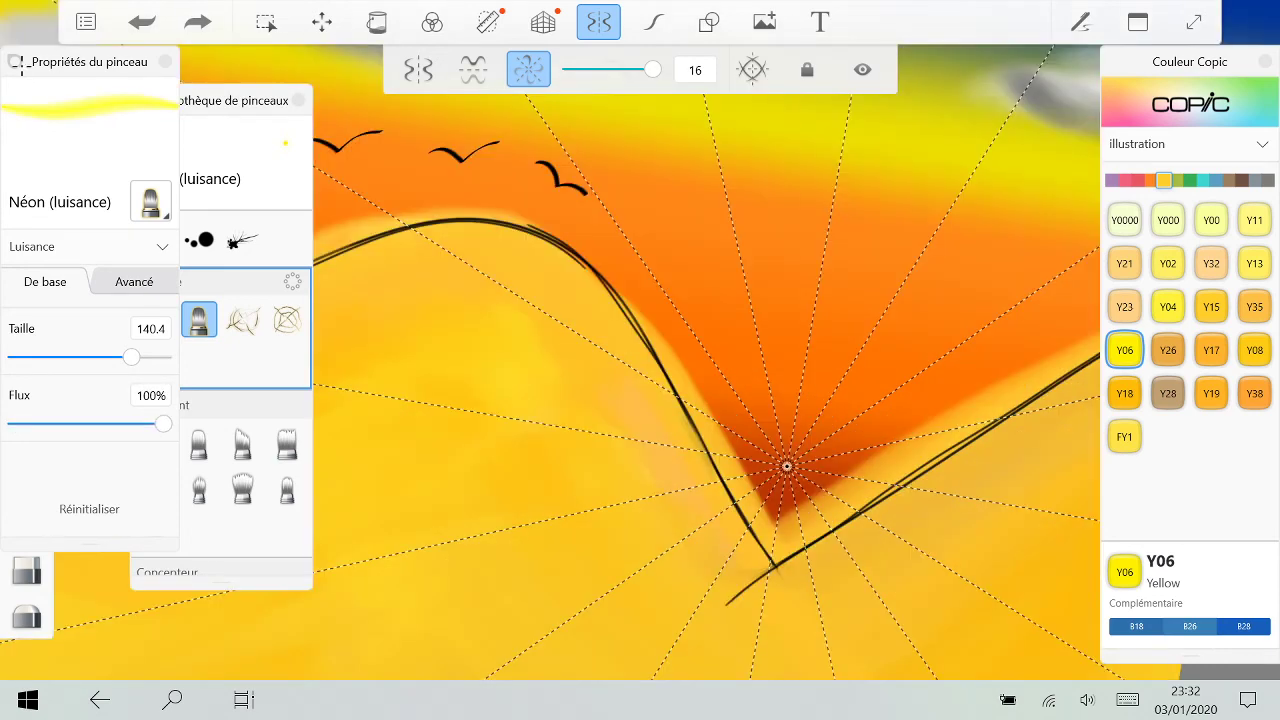
left_click_drag(788, 462, 824, 210)
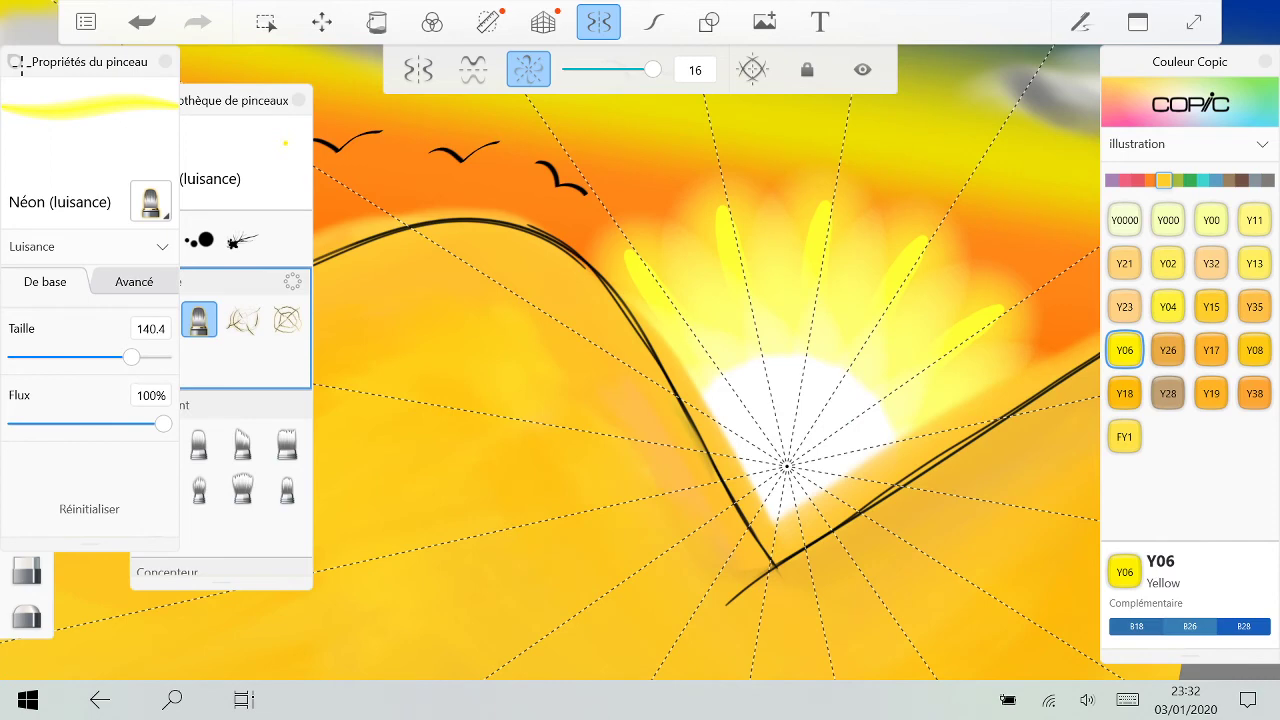
scroll(930, 467, "down", 5)
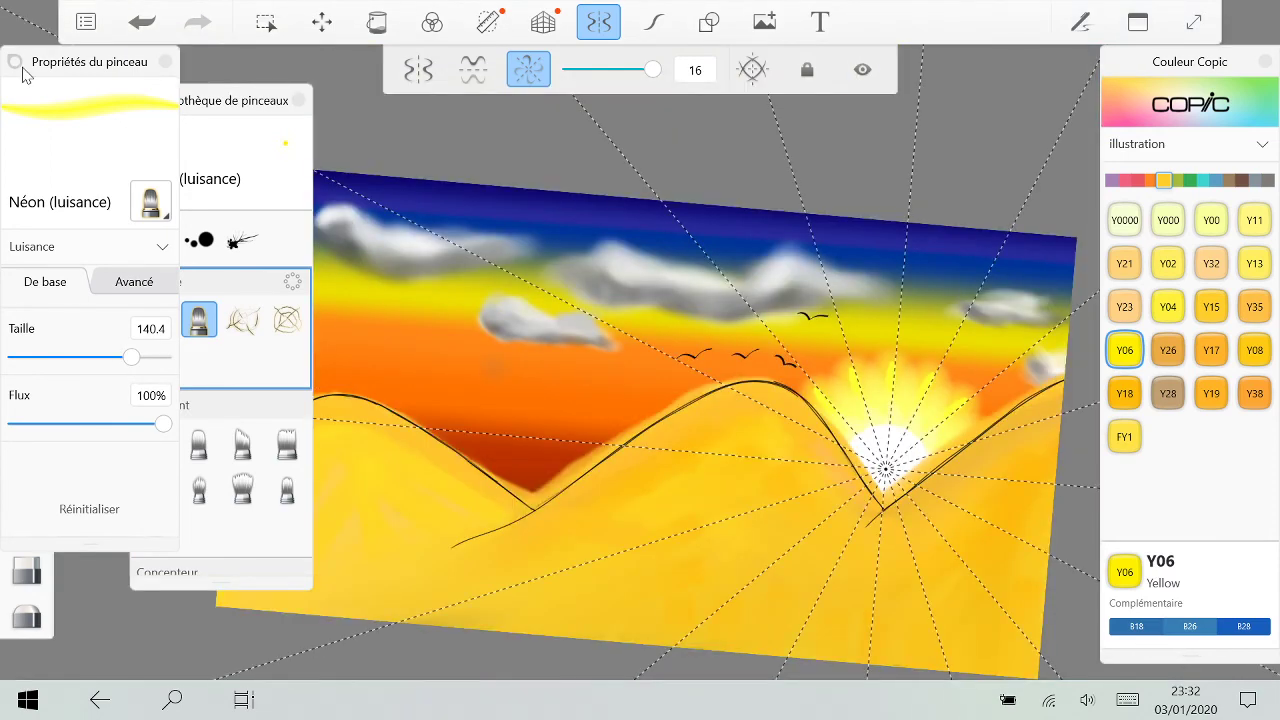
key("ctrl+z")
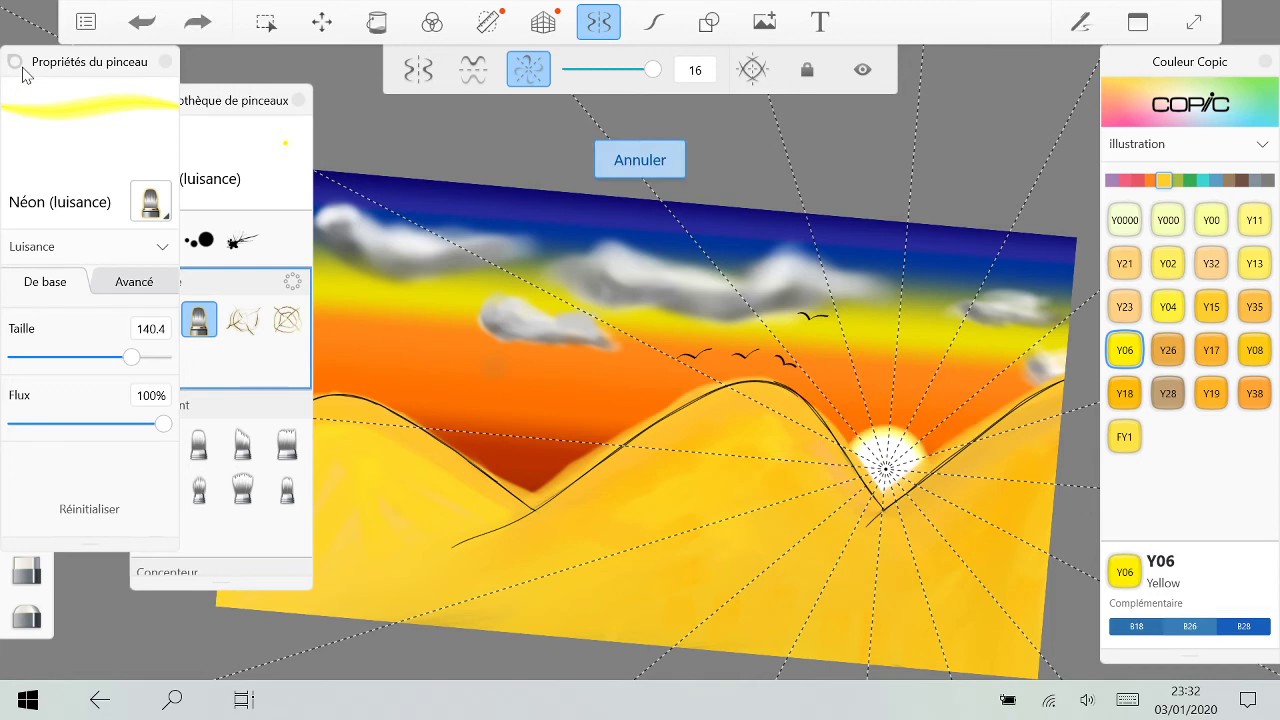
key("ctrl+z")
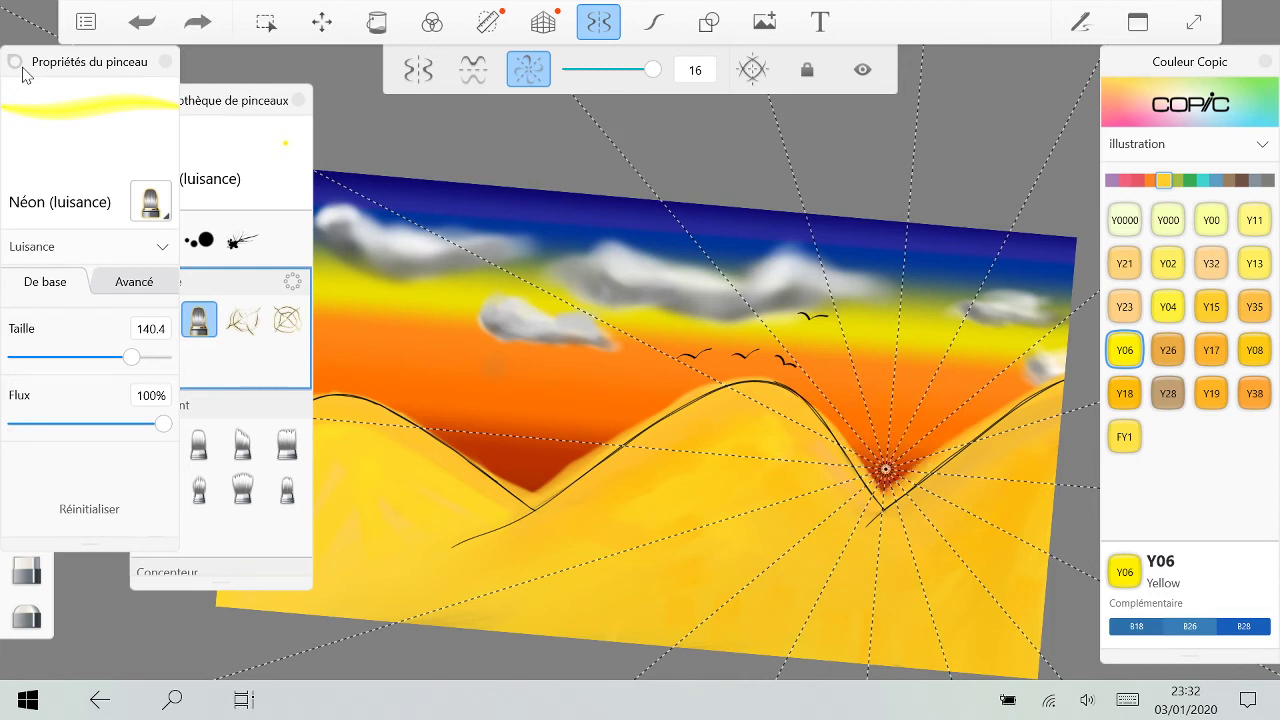
Step: Unlock the radial symmetry centre, move it slightly lower into the valley between the dunes, and lock it again
left_click(807, 69)
left_click_drag(886, 470, 888, 480)
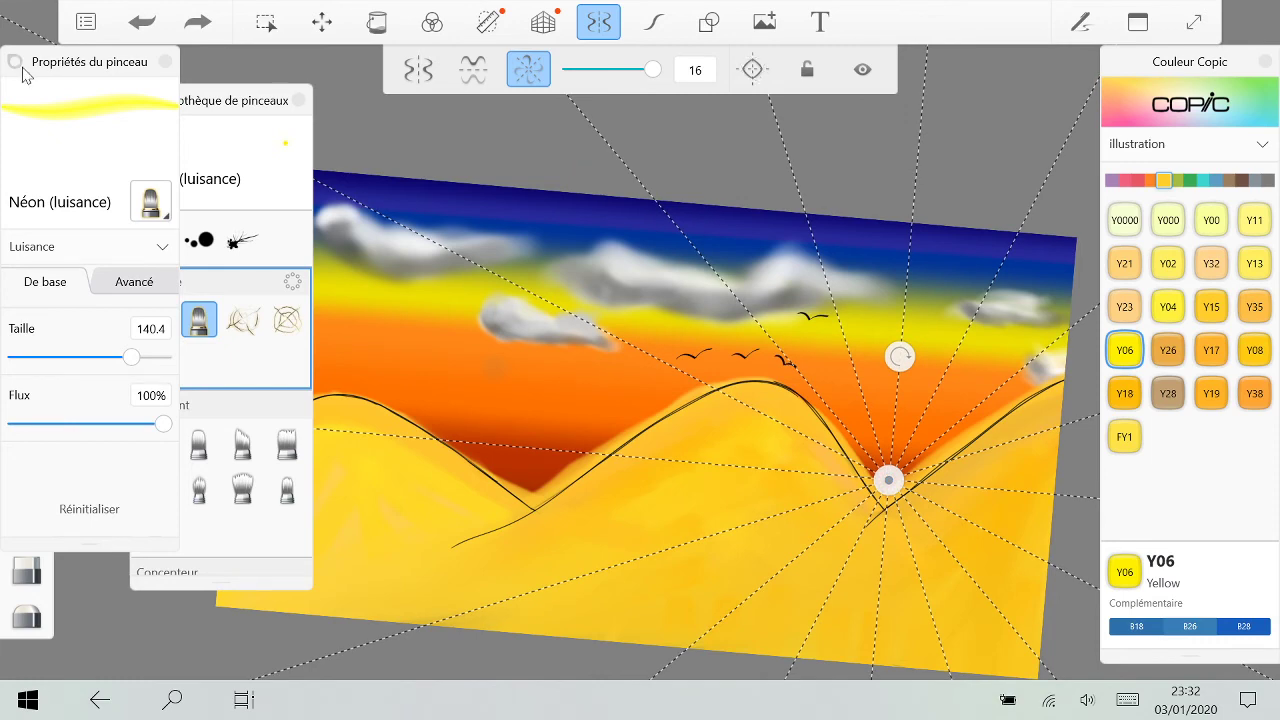
left_click(807, 69)
Step: Paint a glowing yellow sun with a white core around the symmetry centre in the valley, using Néon (luisance) in Y06
scroll(888, 480, "up", 5)
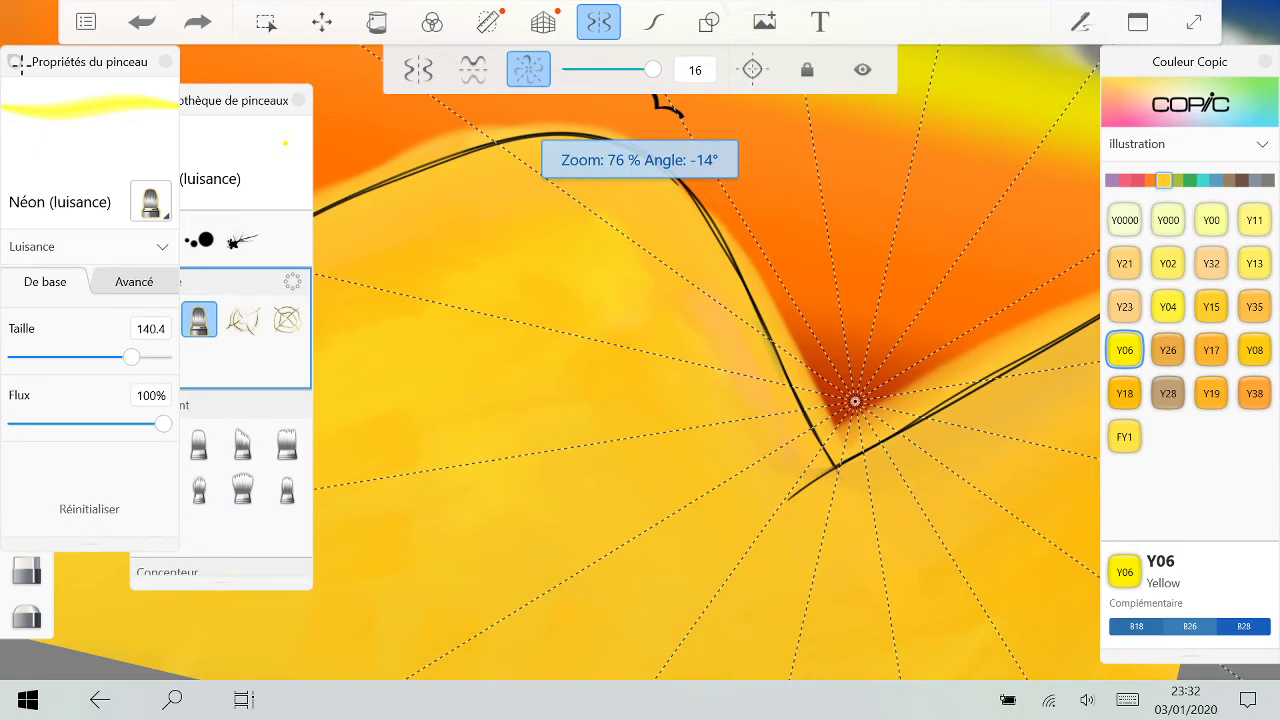
scroll(888, 430, "up", 3)
left_click(848, 390)
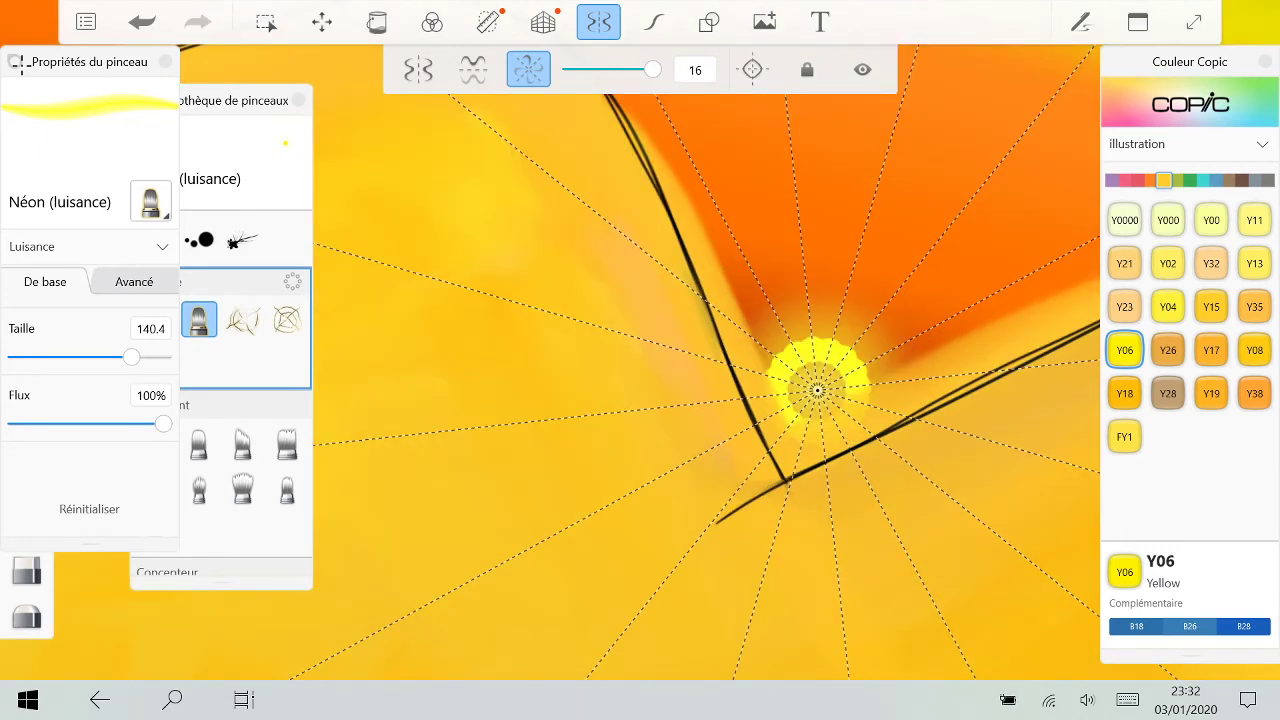
left_click_drag(848, 372, 862, 350)
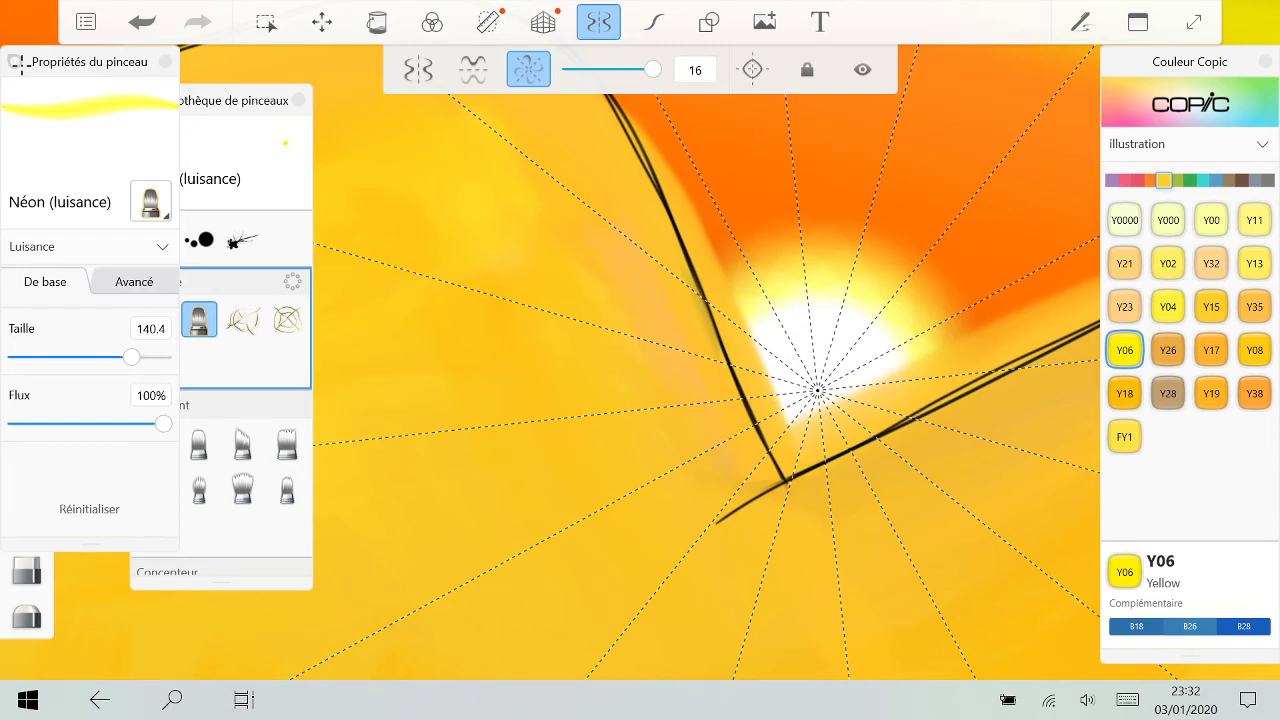
scroll(850, 520, "down", 4)
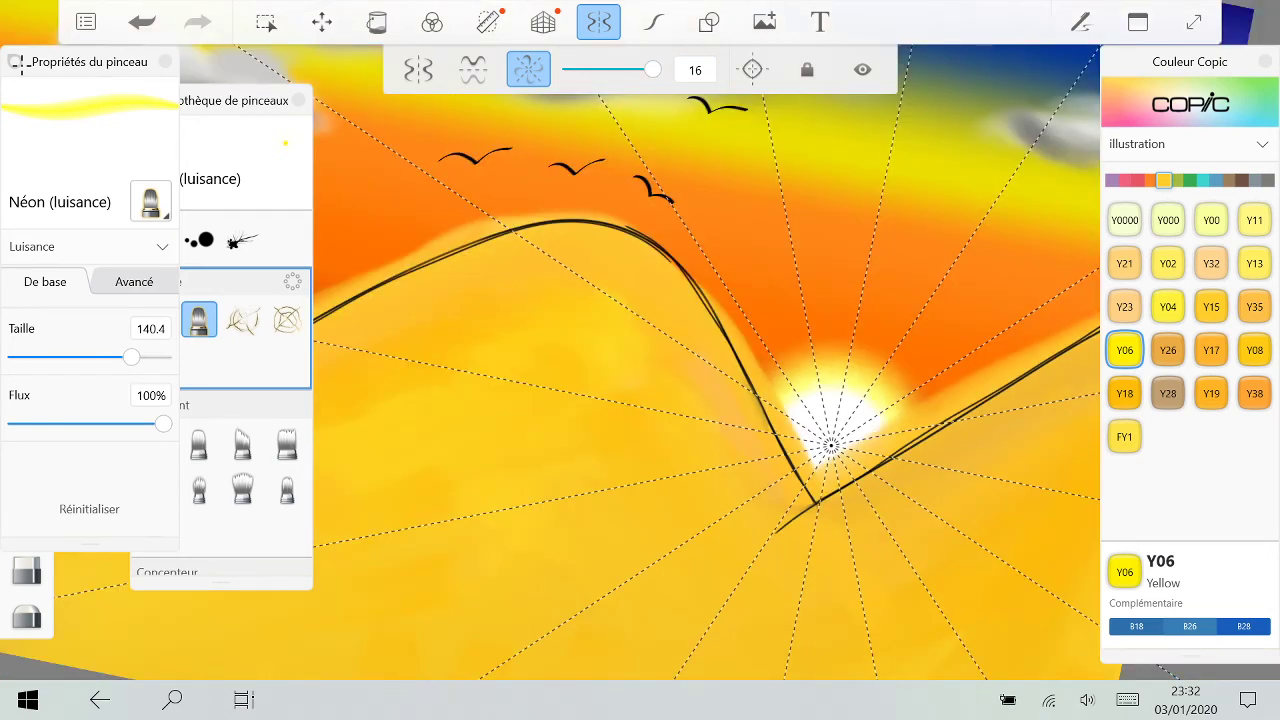
Step: Turn off radial symmetry, try a single yellow light ray rising from the sun, and undo the ray
left_click(528, 69)
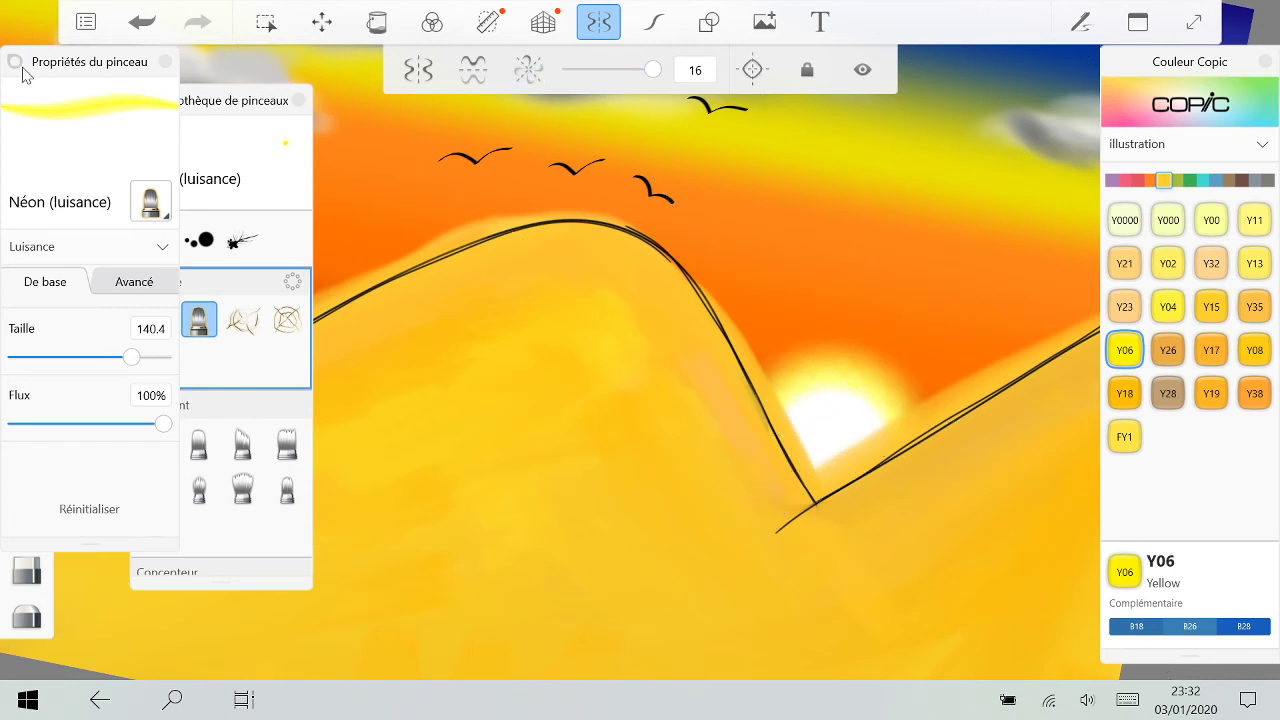
scroll(612, 365, "down", 8)
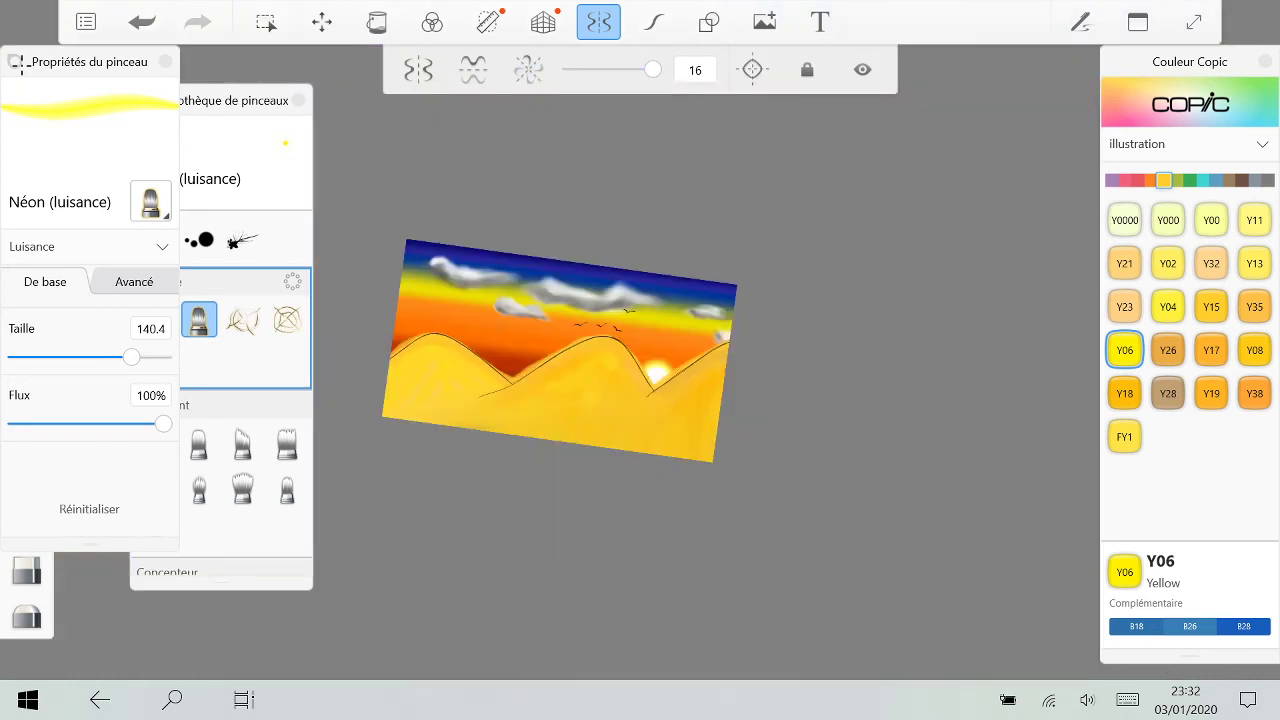
left_click_drag(655, 370, 628, 312)
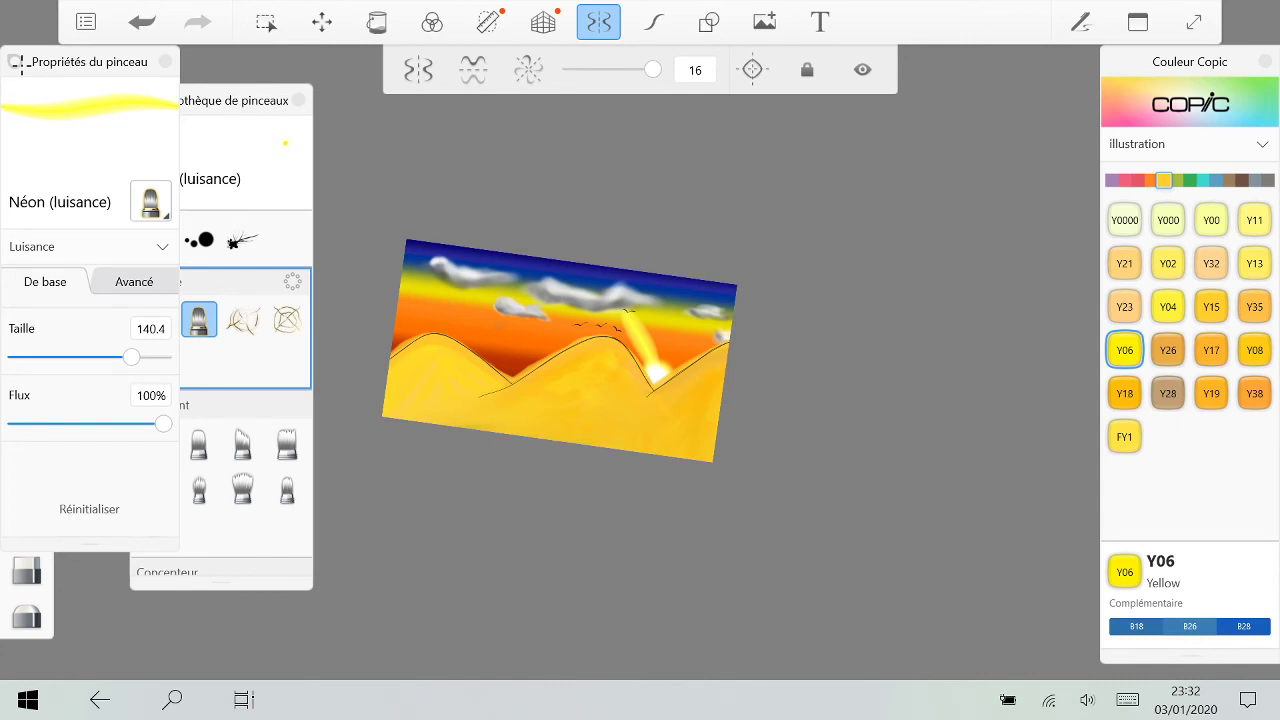
key("ctrl+z")
Step: Close the brush properties and switch to the Marqueur brush from the De base set
left_click(16, 62)
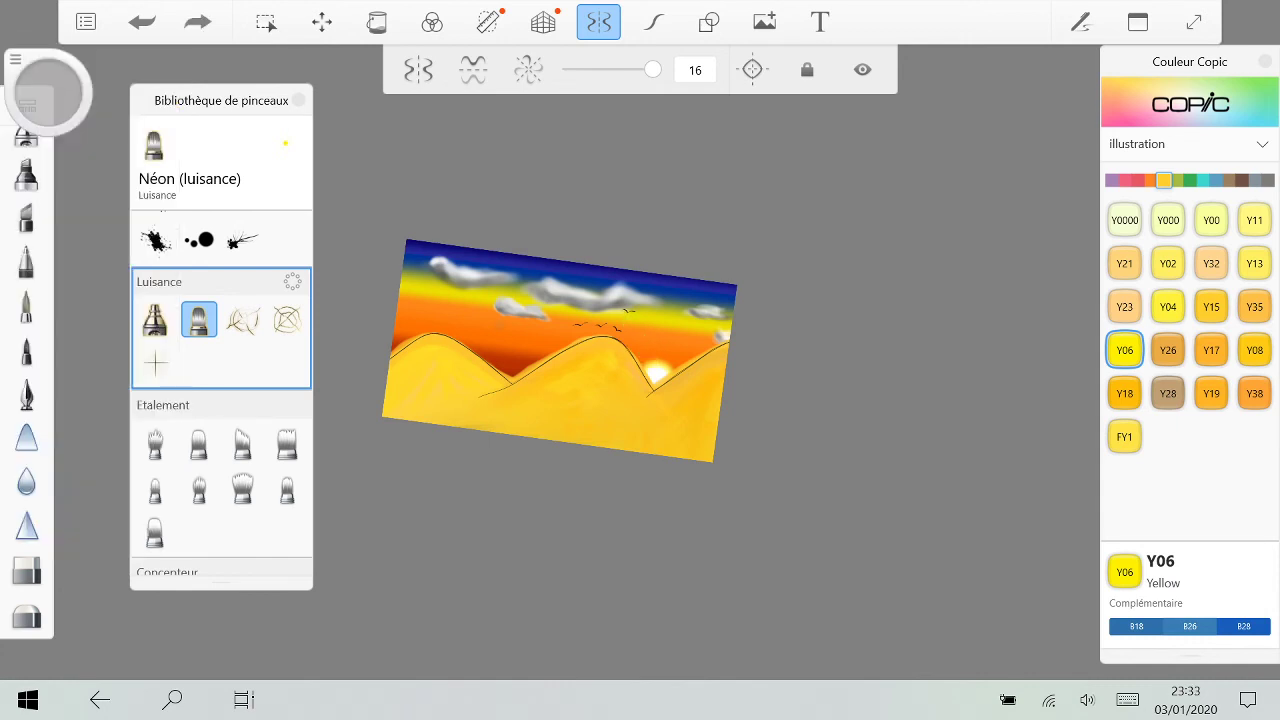
left_click(26, 173)
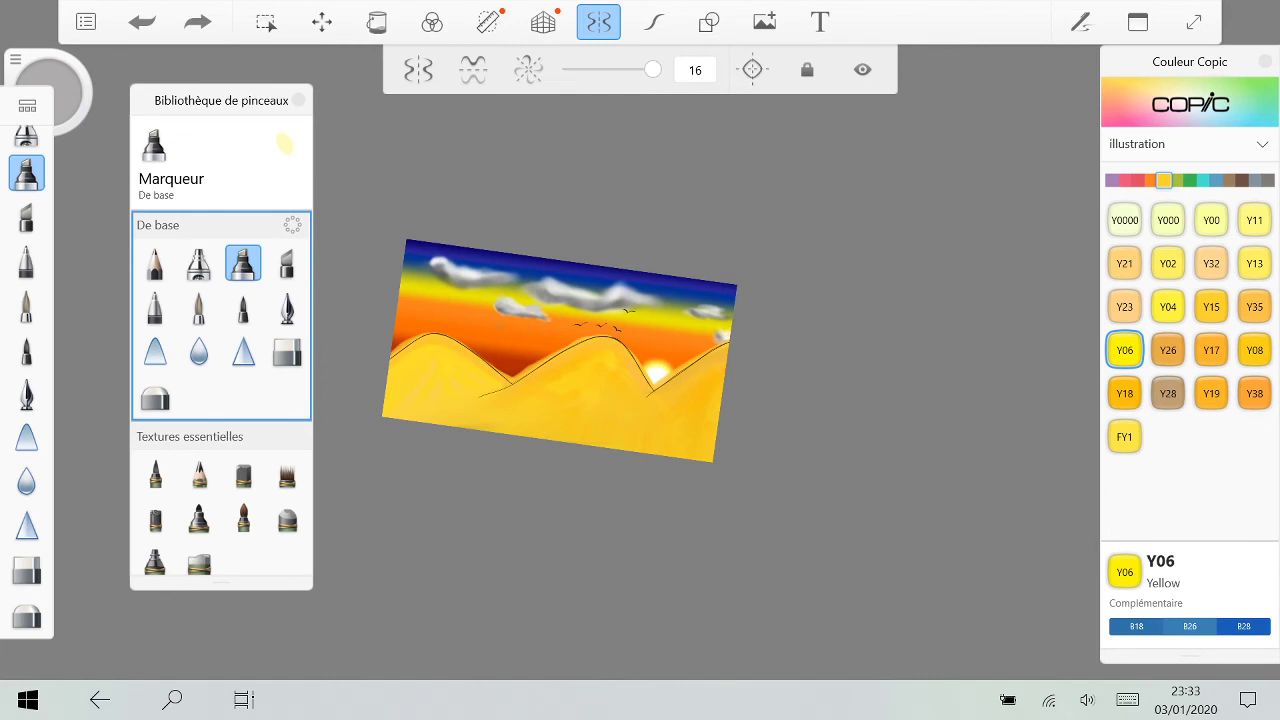
scroll(600, 350, "up", 5)
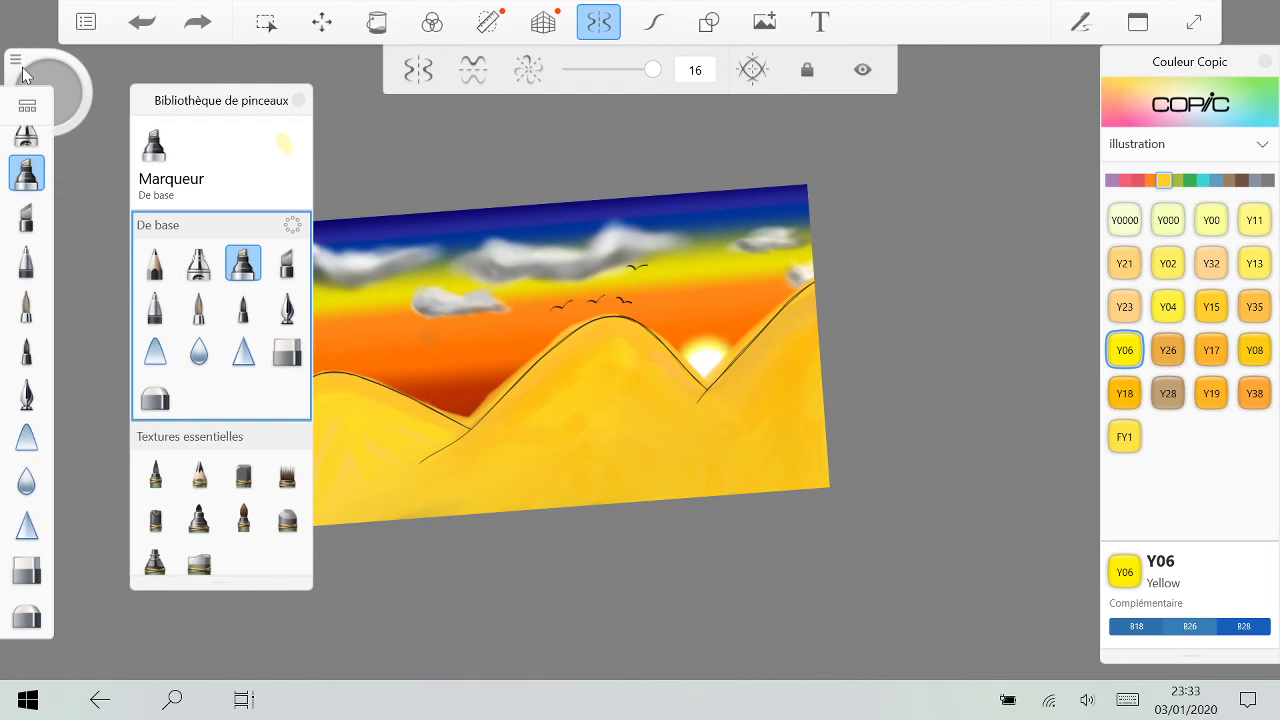
Step: Turn on one-point perspective guides and move the vanishing point to the lower left edge of the landscape
scroll(596, 302, "up", 3)
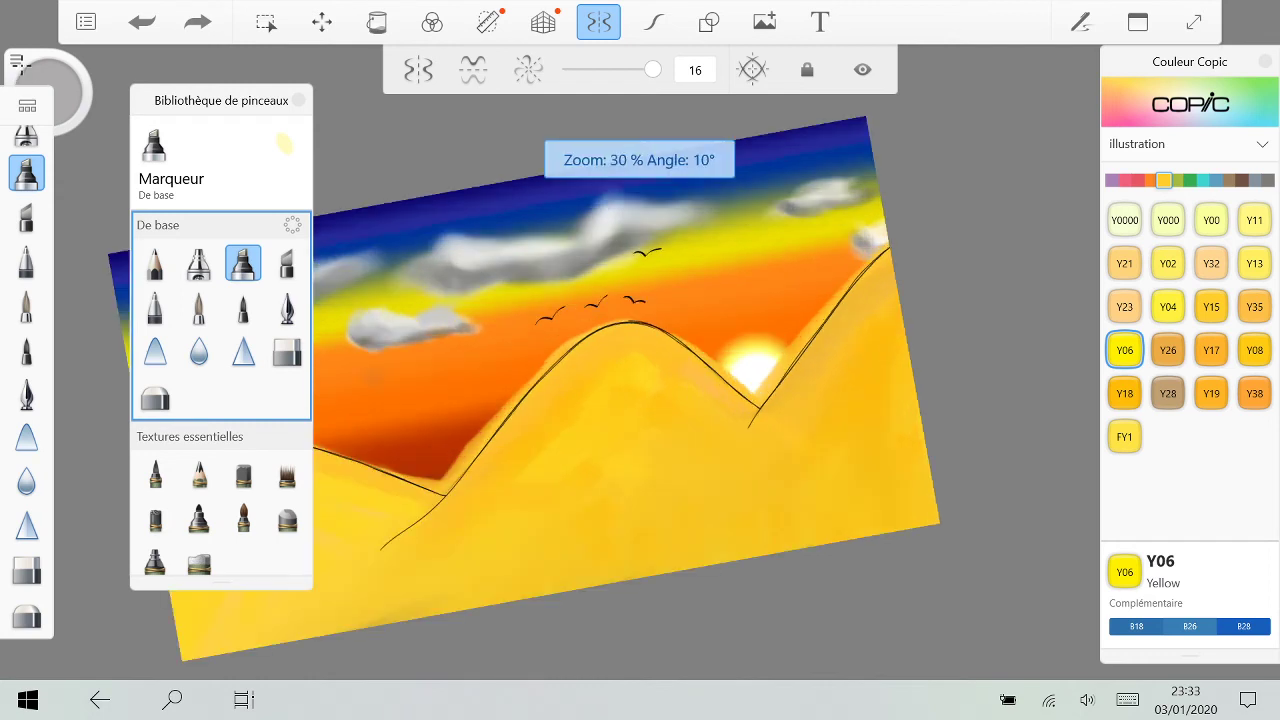
scroll(596, 302, "down", 1)
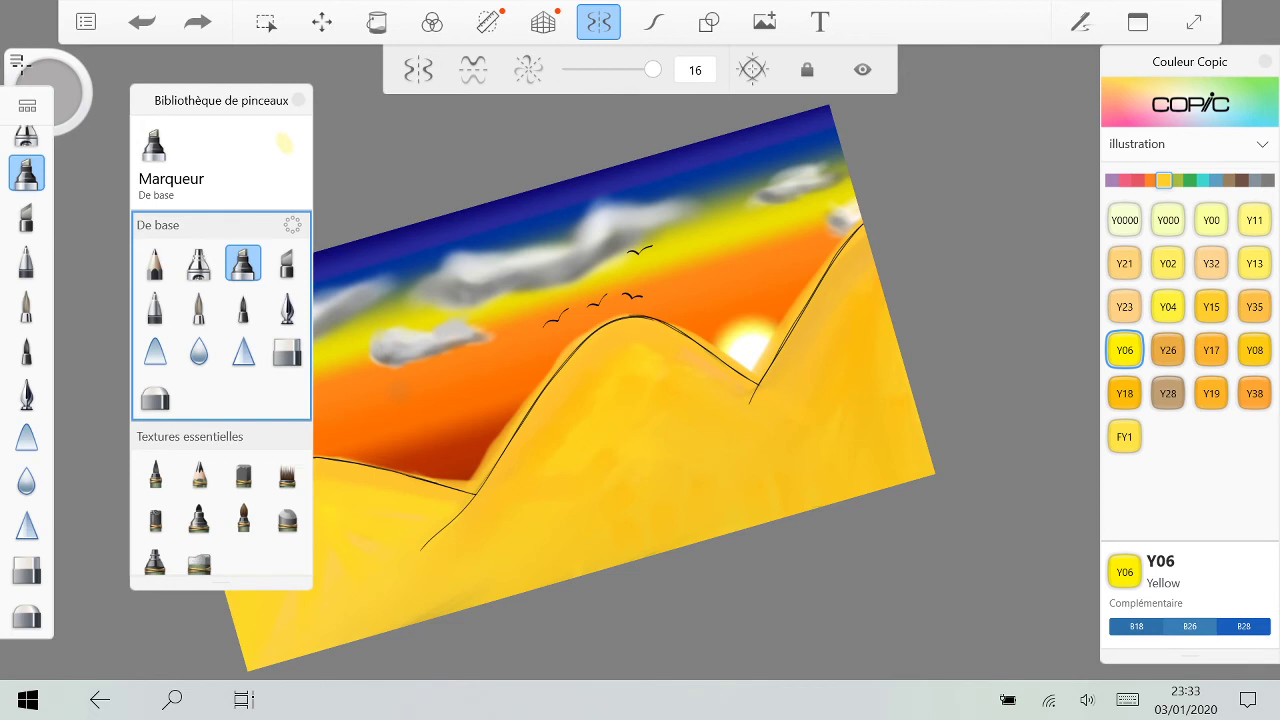
left_click(543, 22)
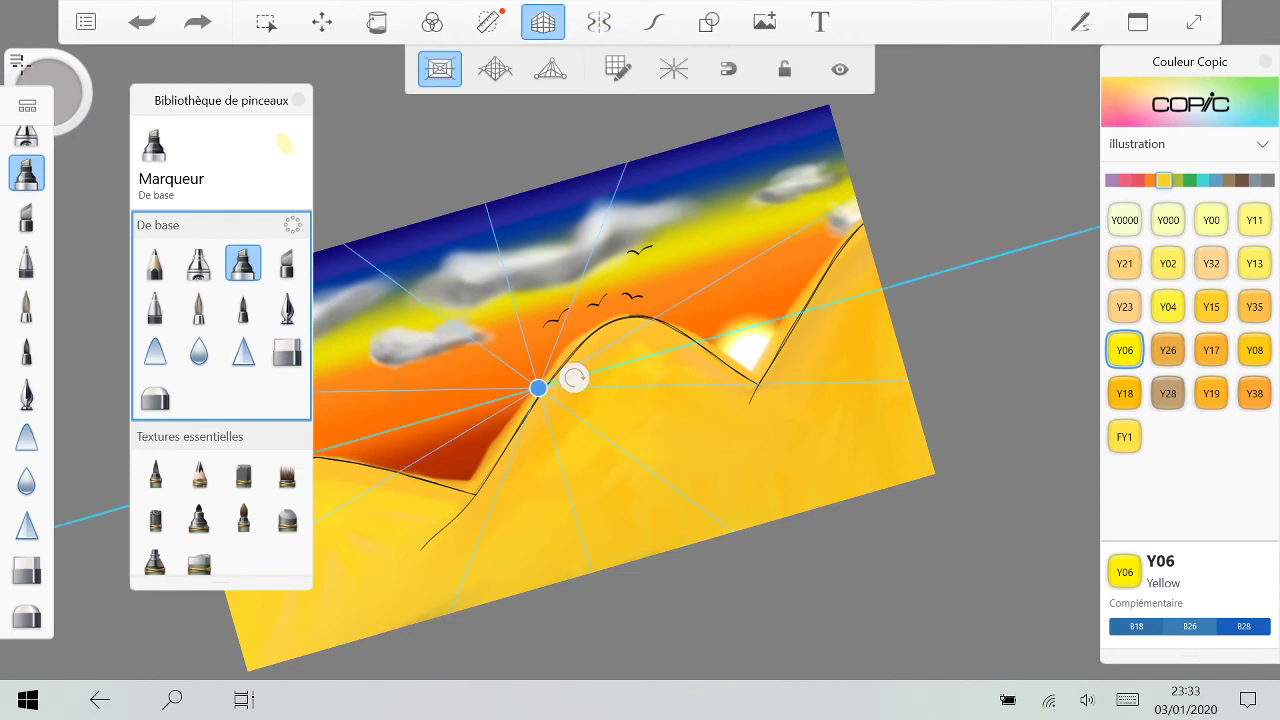
mouse_move(538, 387)
left_mouse_down()
mouse_move(573, 443)
mouse_move(360, 531)
mouse_move(297, 525)
mouse_move(280, 578)
mouse_move(319, 559)
mouse_move(226, 583)
left_mouse_up()
Step: Switch to the pen brush following the chisel-tip marker, try a stroke across the left dune, and undo it
scroll(379, 541, "up", 5)
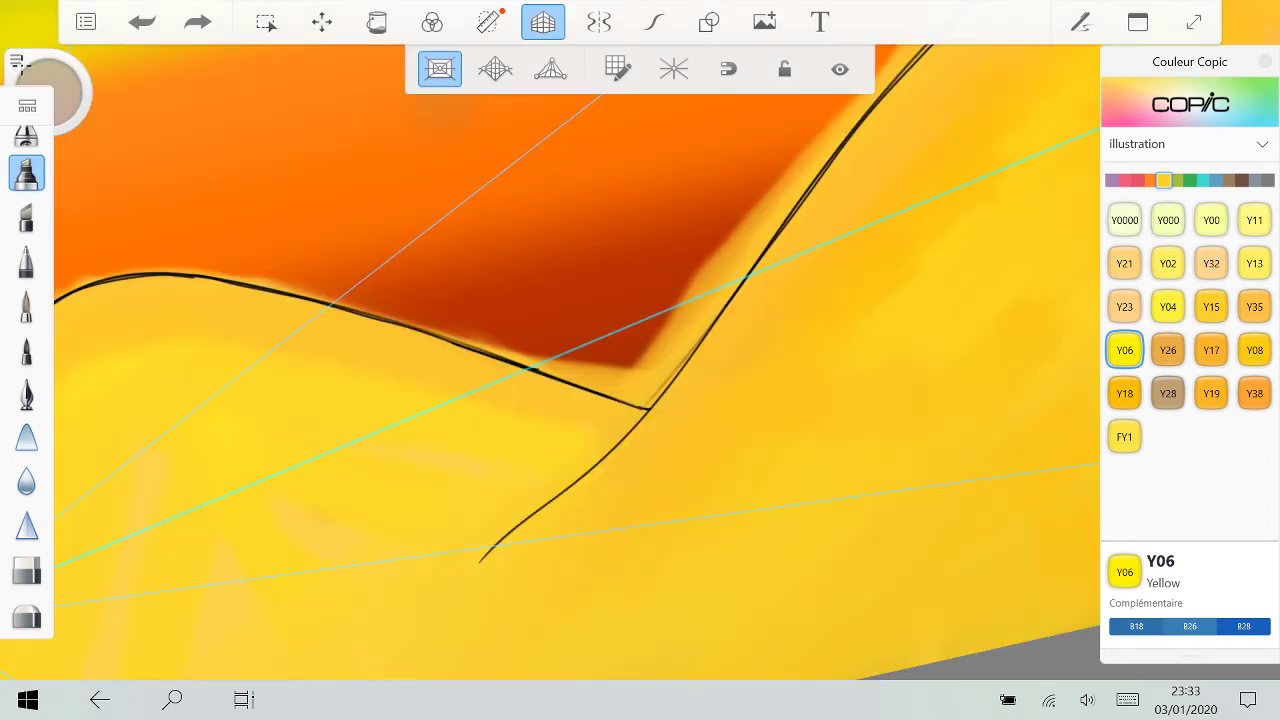
scroll(27, 380, "up", 1)
left_click(27, 337)
left_click_drag(480, 400, 792, 302)
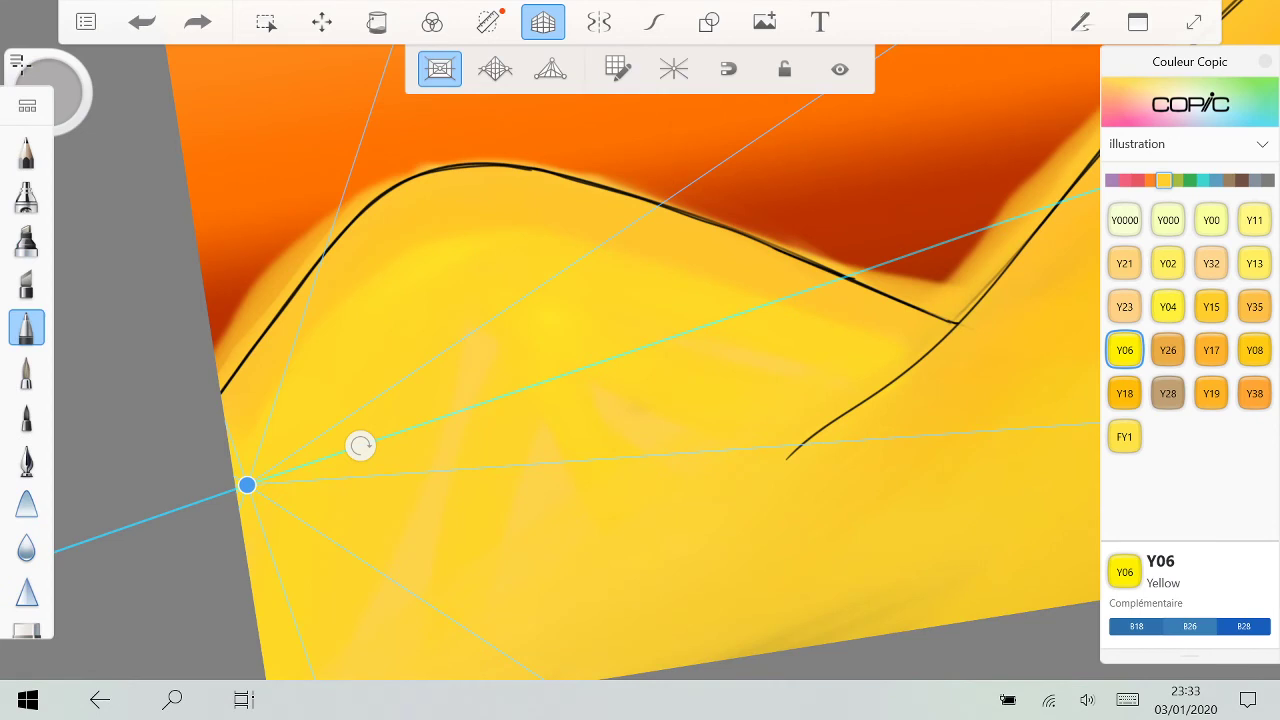
key("ctrl+z")
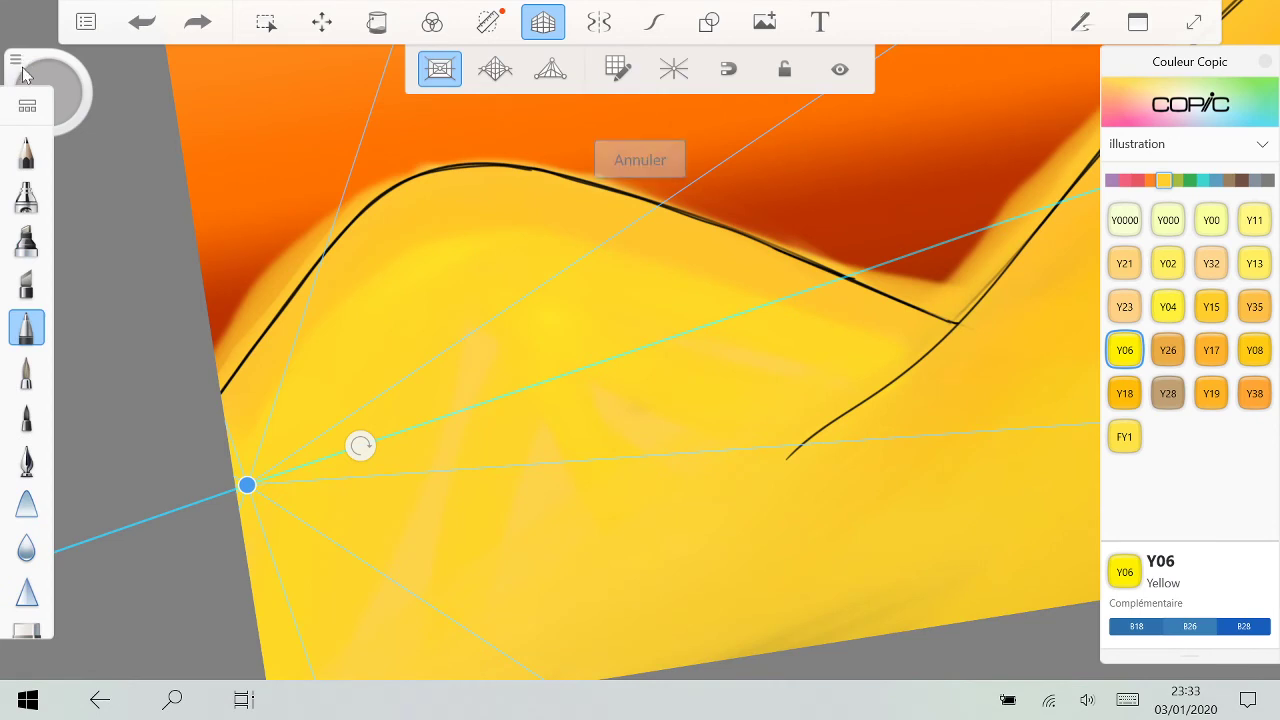
Step: Close the Copic colours and select the empty layer above the dunes layer in the layer editor
scroll(799, 299, "down", 3)
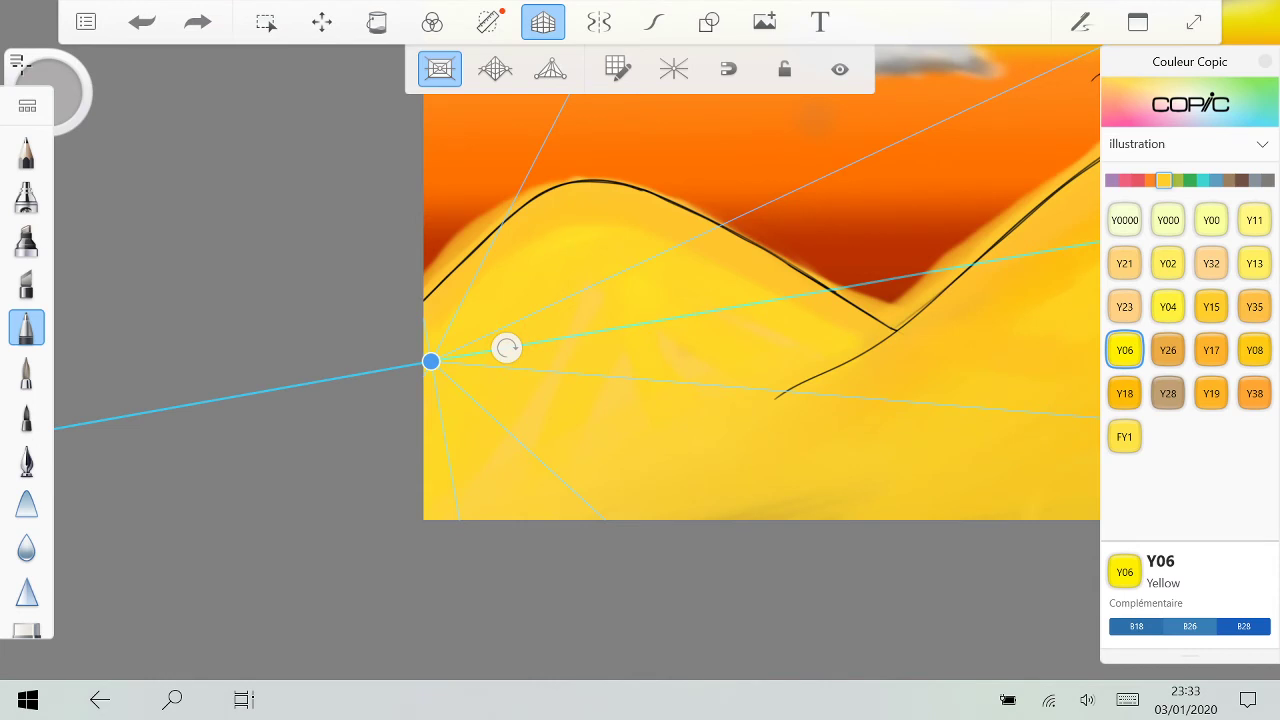
left_click(1265, 62)
scroll(1190, 415, "down", 2)
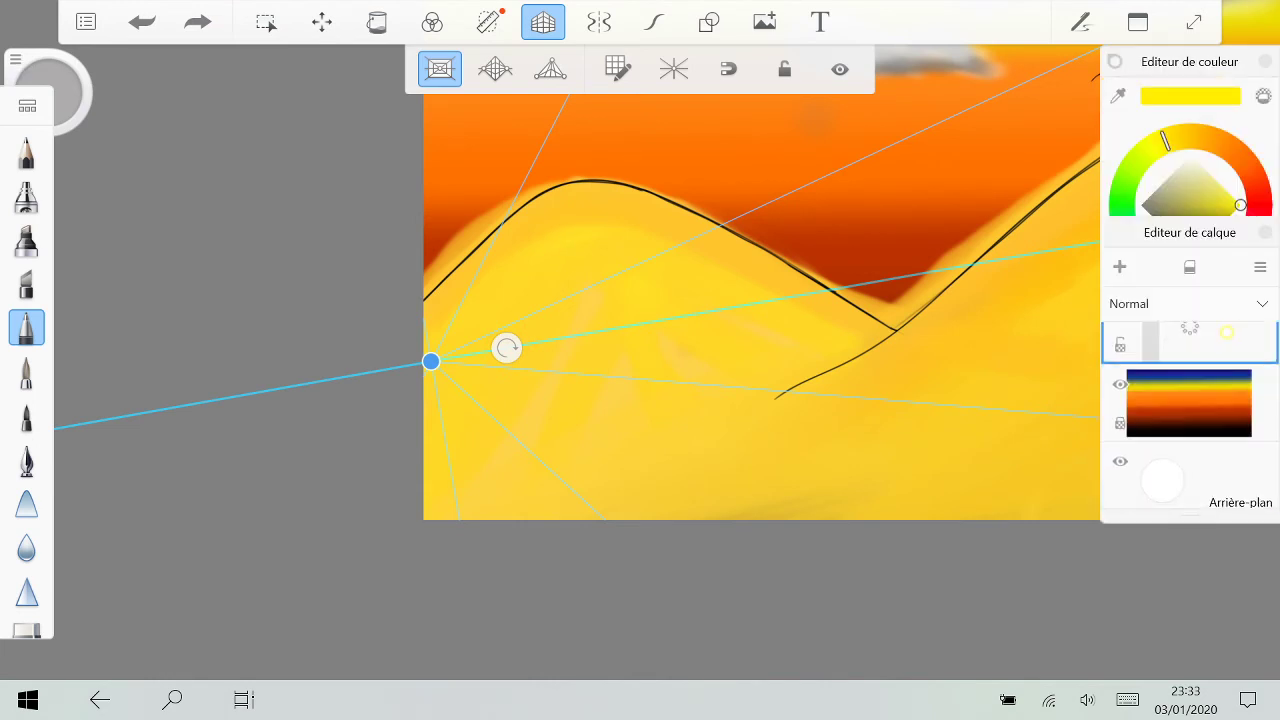
left_click(1239, 391)
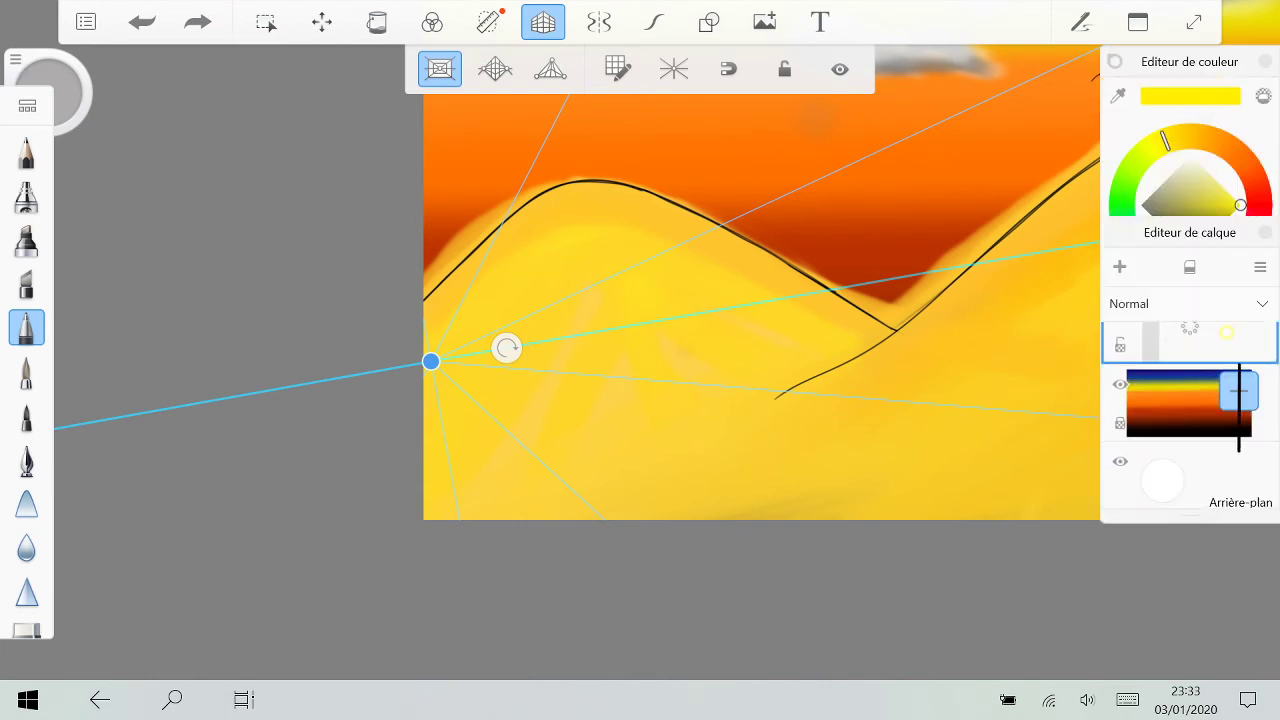
scroll(1189, 420, "up", 2)
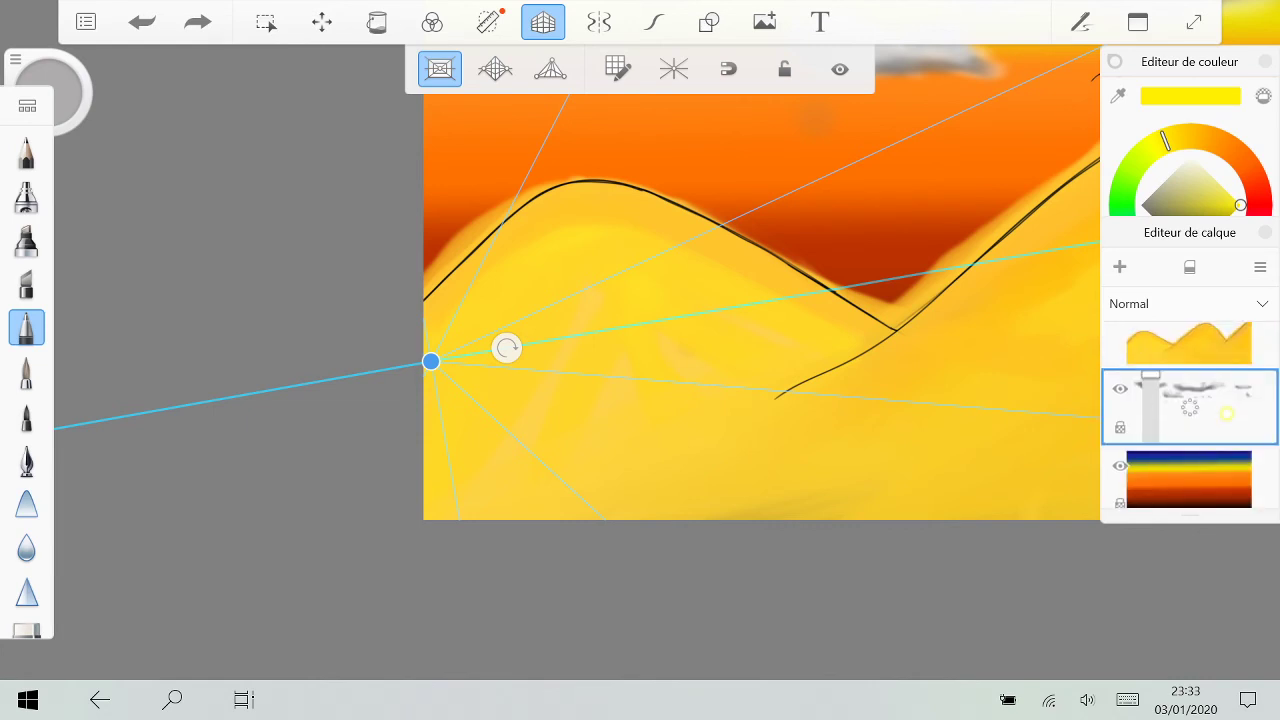
scroll(1190, 415, "up", 1)
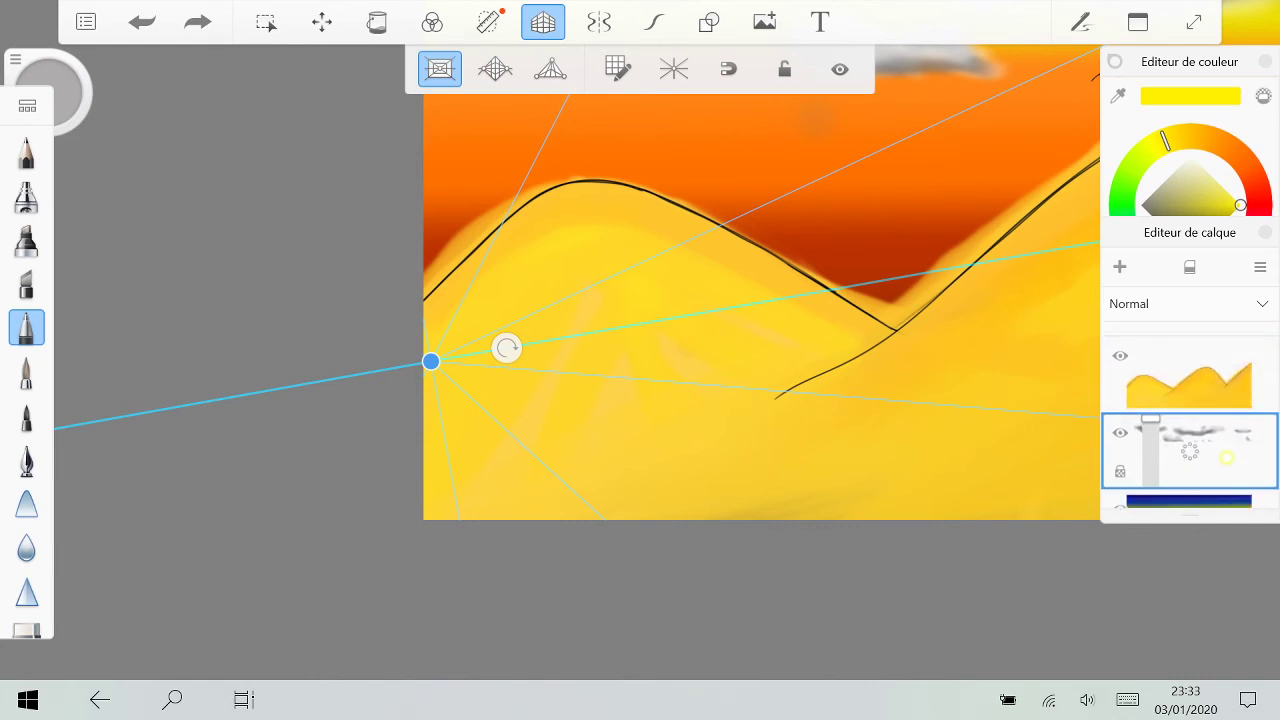
scroll(1190, 420, "up", 1)
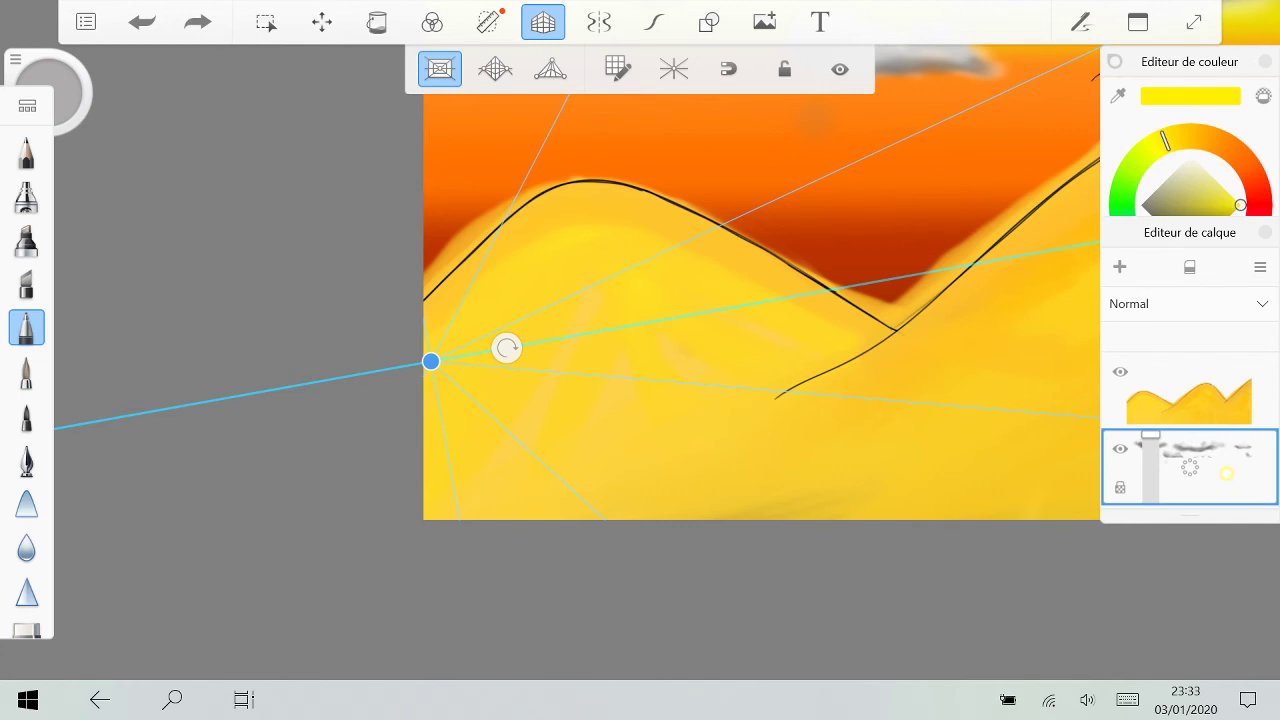
left_click(1190, 402)
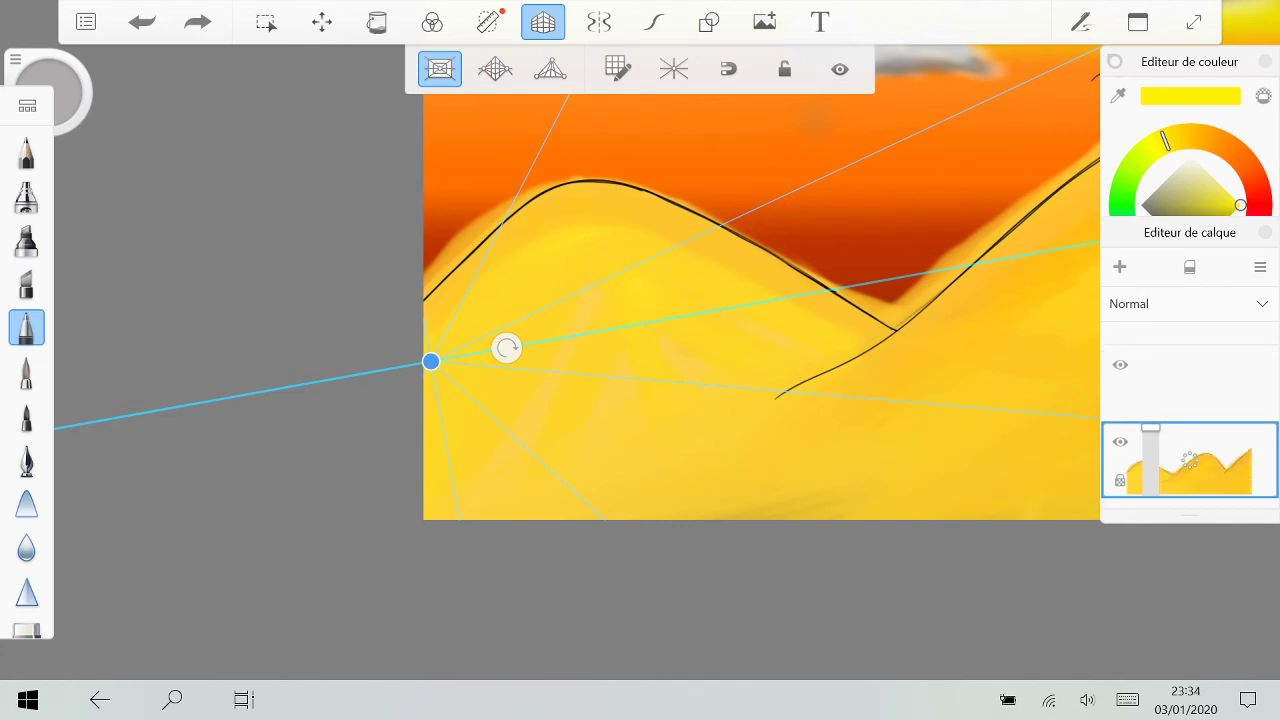
left_click(1190, 384)
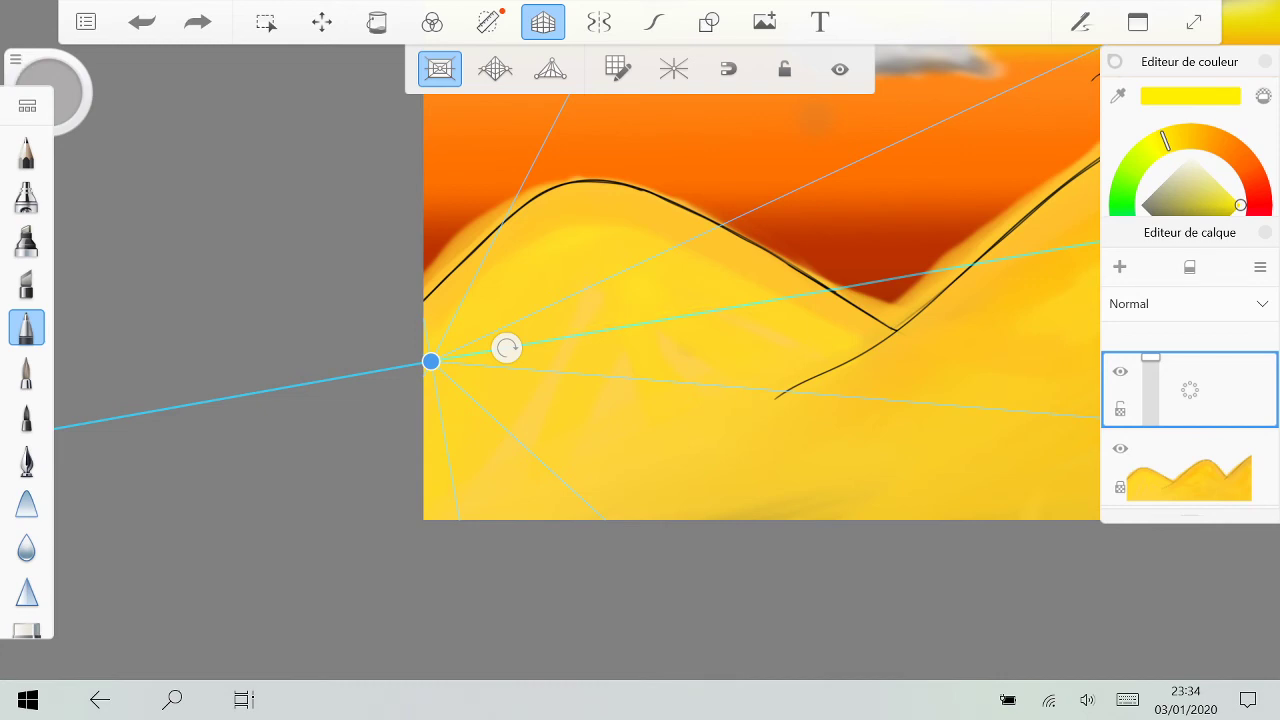
Step: Set the brush colour to black, try a line along the perspective guide on the left dune, and undo it
left_click(1173, 173)
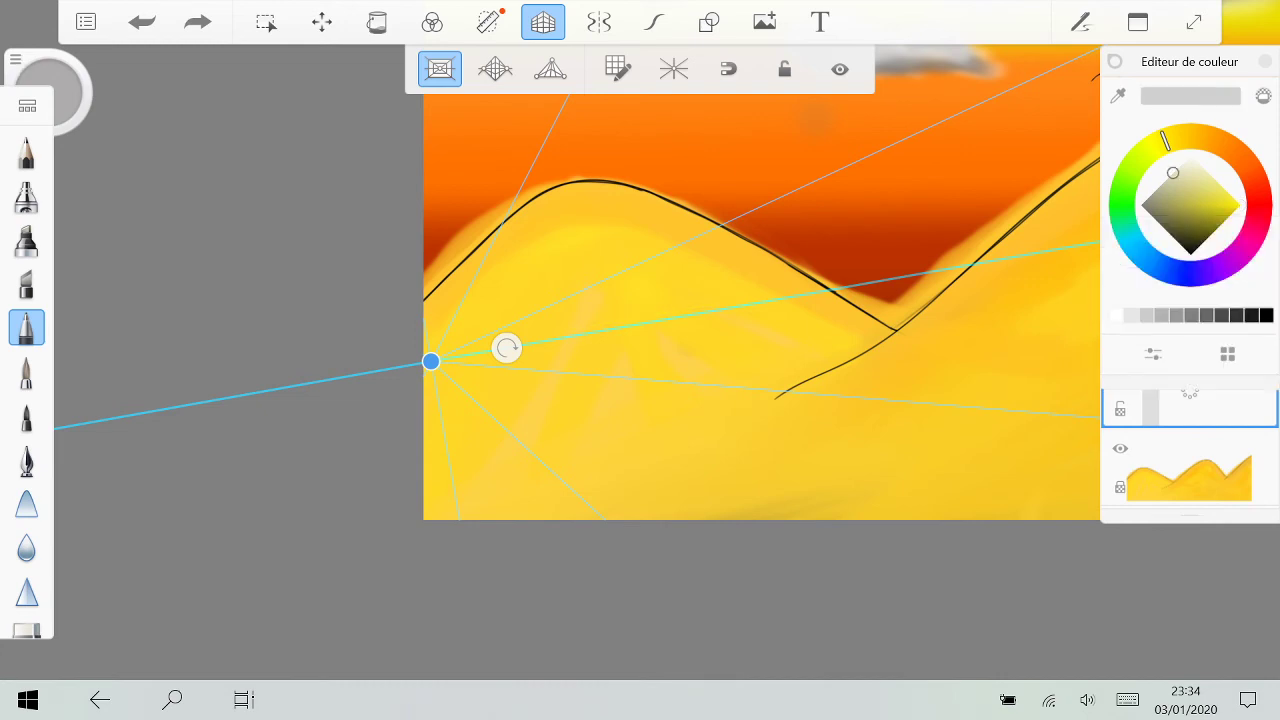
left_click(1190, 254)
mouse_move(578, 334)
left_mouse_down()
mouse_move(664, 316)
mouse_move(440, 357)
left_mouse_up()
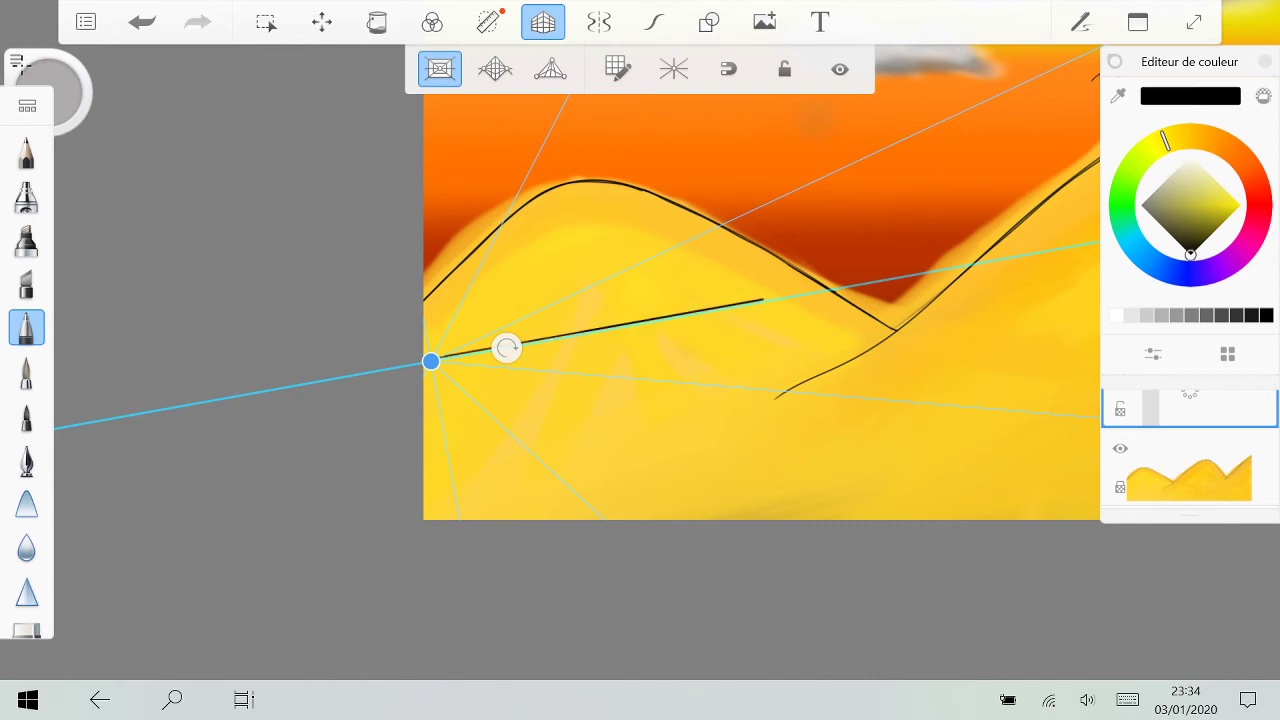
left_click(142, 22)
Step: Try three-point perspective, placing one vanishing point on the left dune and the sky's vanishing point down in the middle dune
left_click(550, 69)
left_click_drag(612, 181, 461, 375)
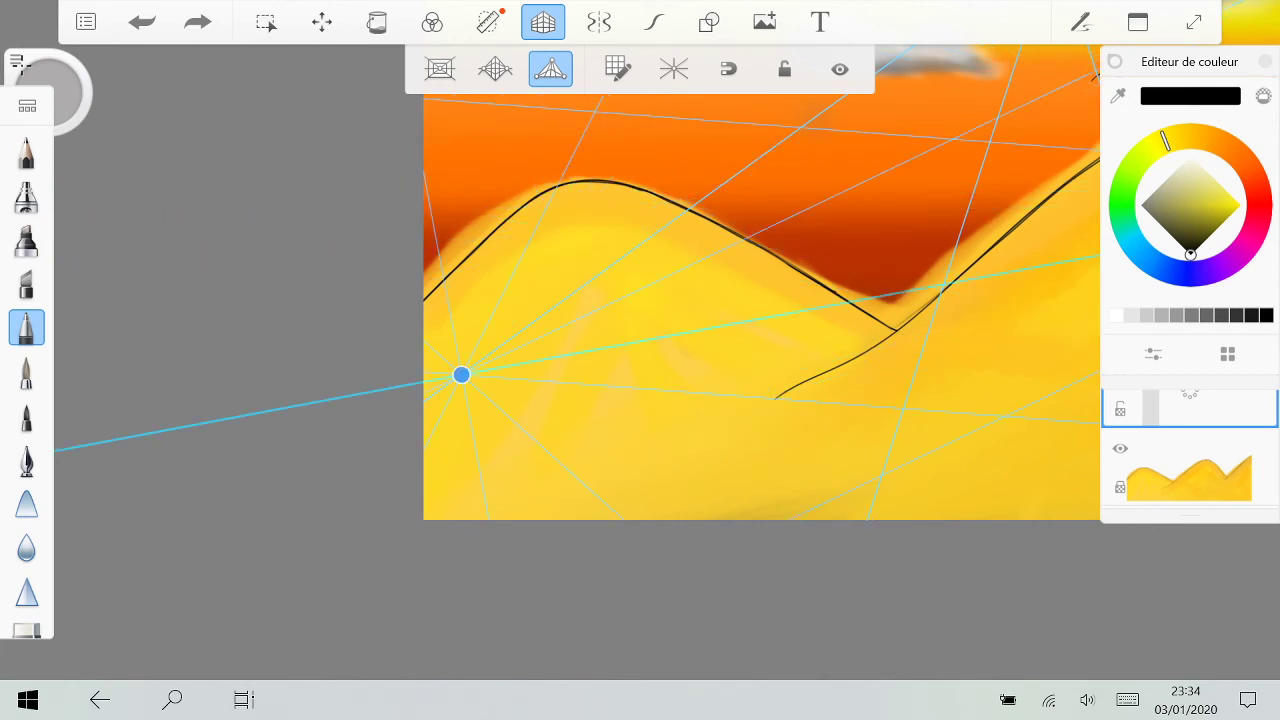
scroll(658, 240, "down", 4)
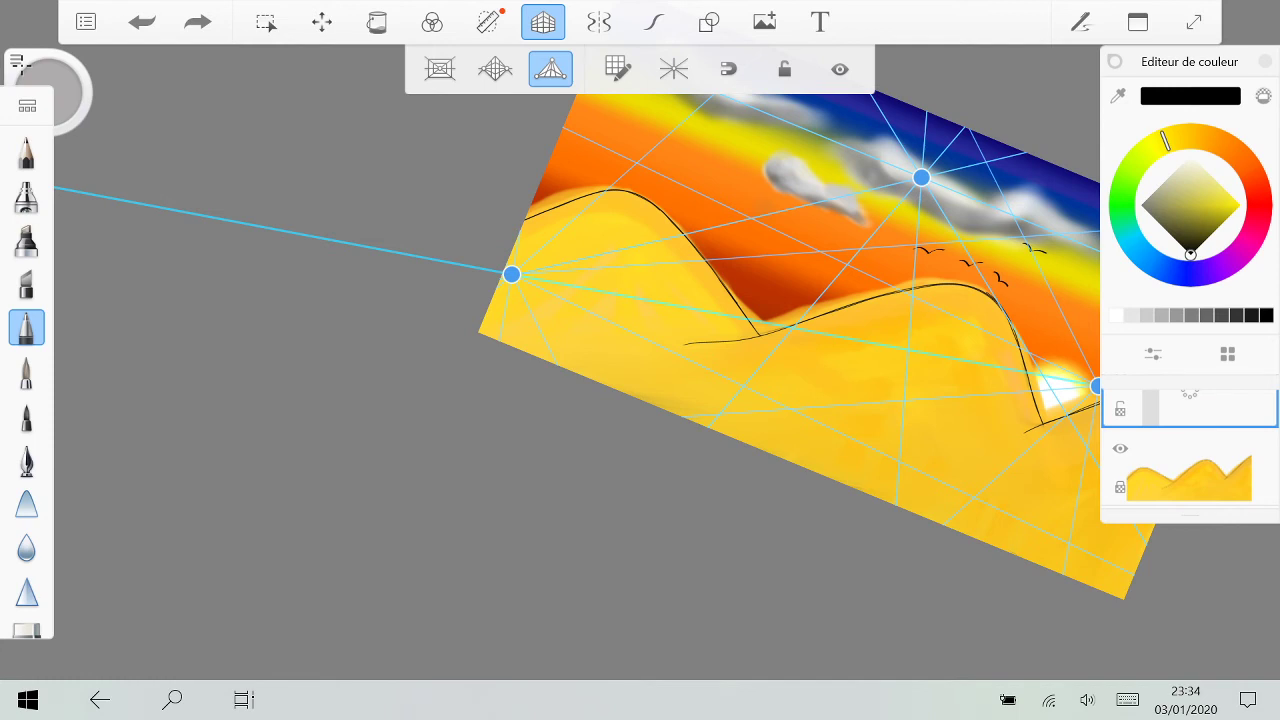
left_click_drag(921, 177, 910, 441)
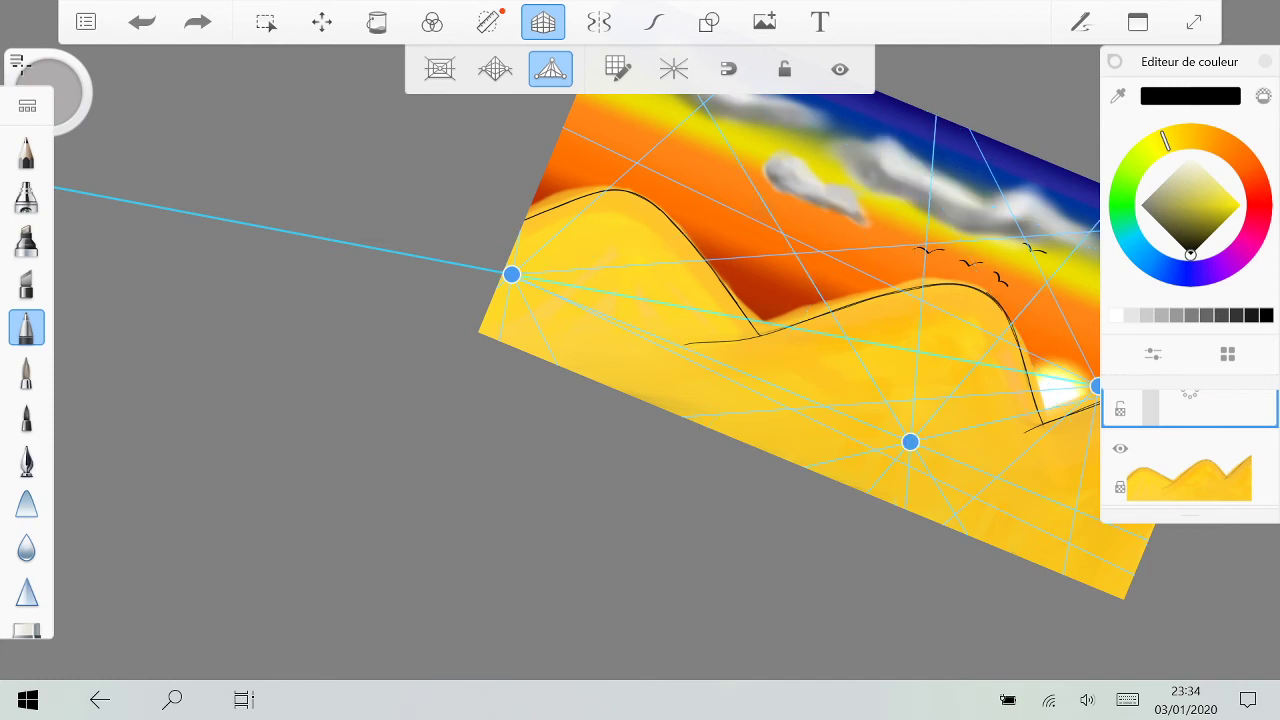
left_click_drag(910, 441, 906, 402)
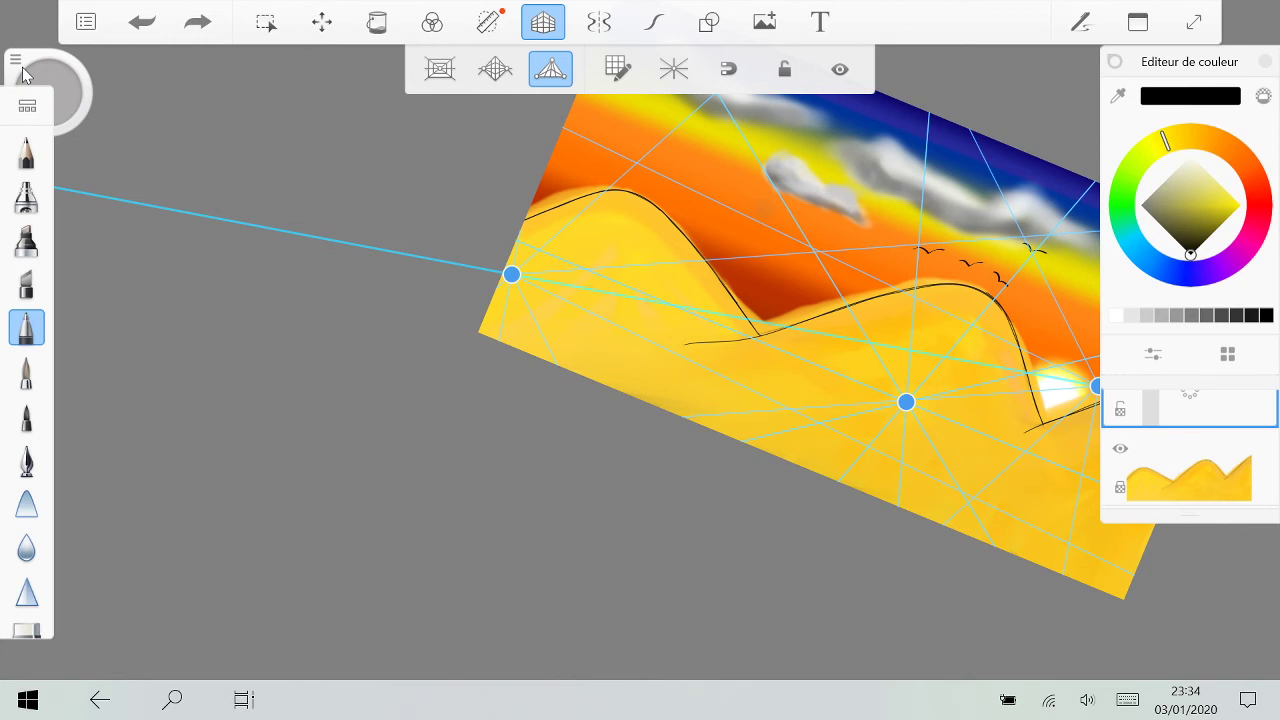
Step: Limit the perspective guides to a bounded area, return to one-point perspective, and extend the frame across the dunes
left_click(674, 69)
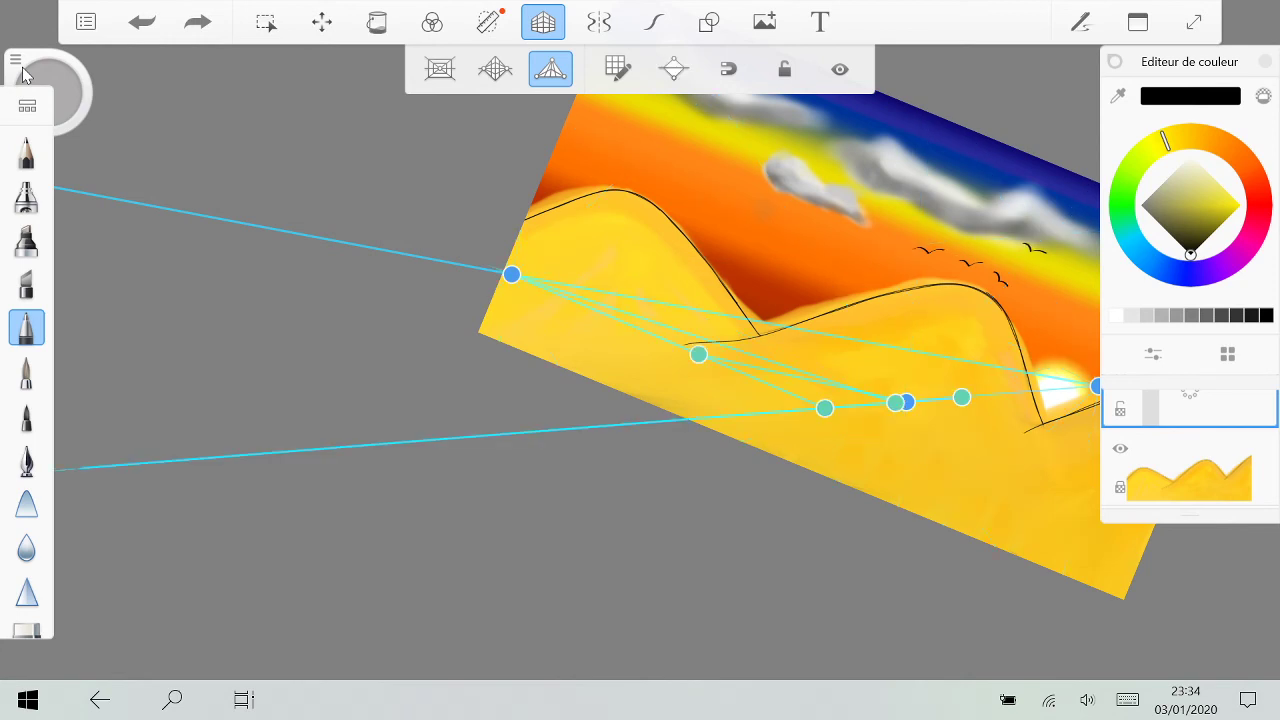
left_click_drag(699, 354, 746, 375)
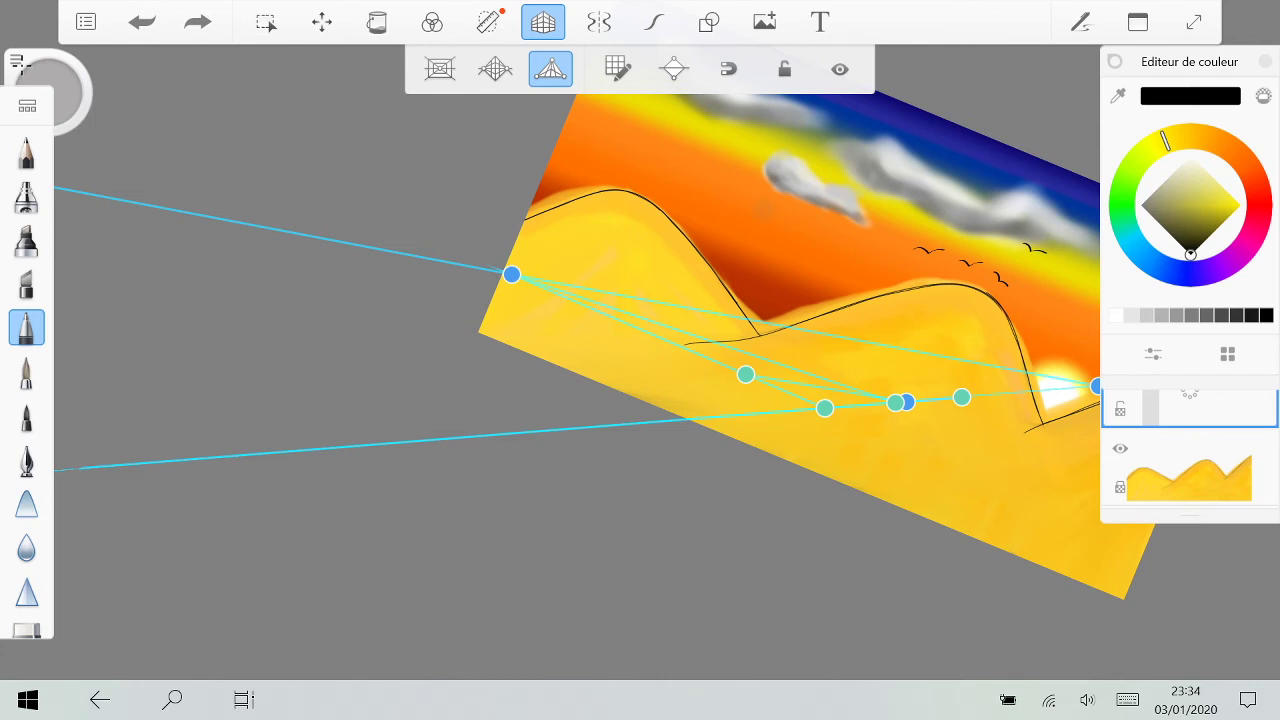
scroll(807, 335, "down", 5)
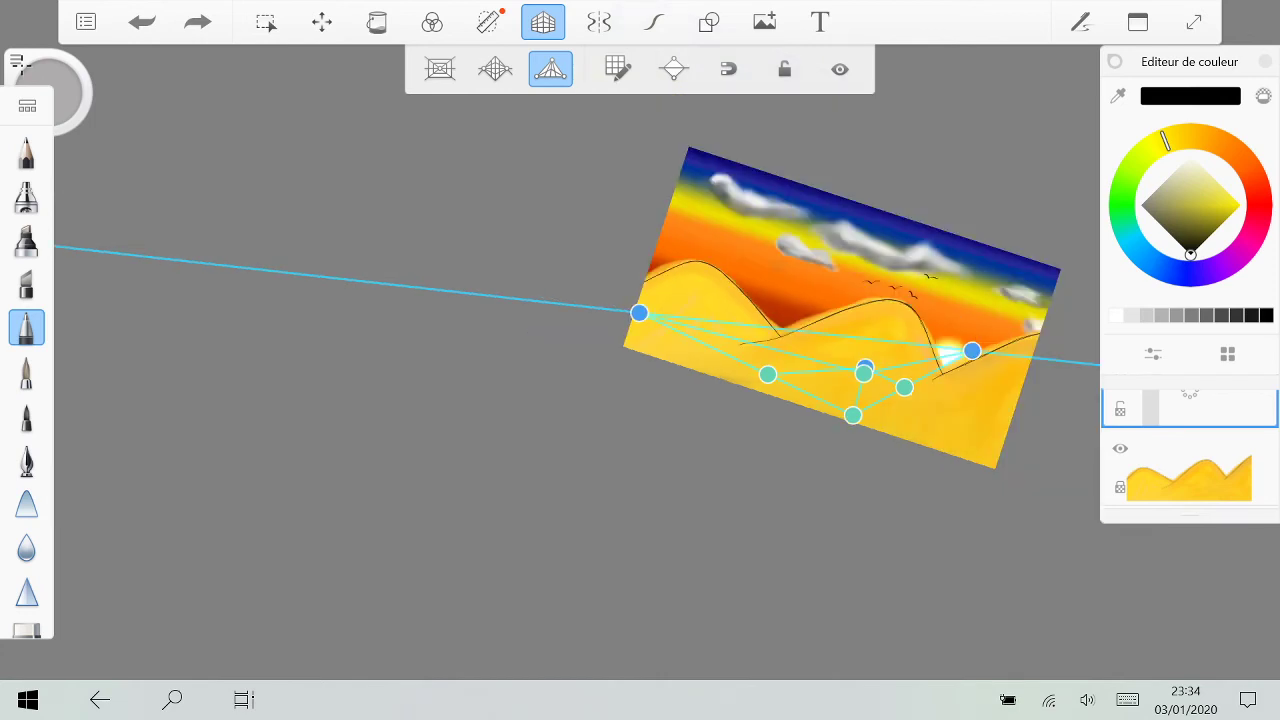
left_click(440, 68)
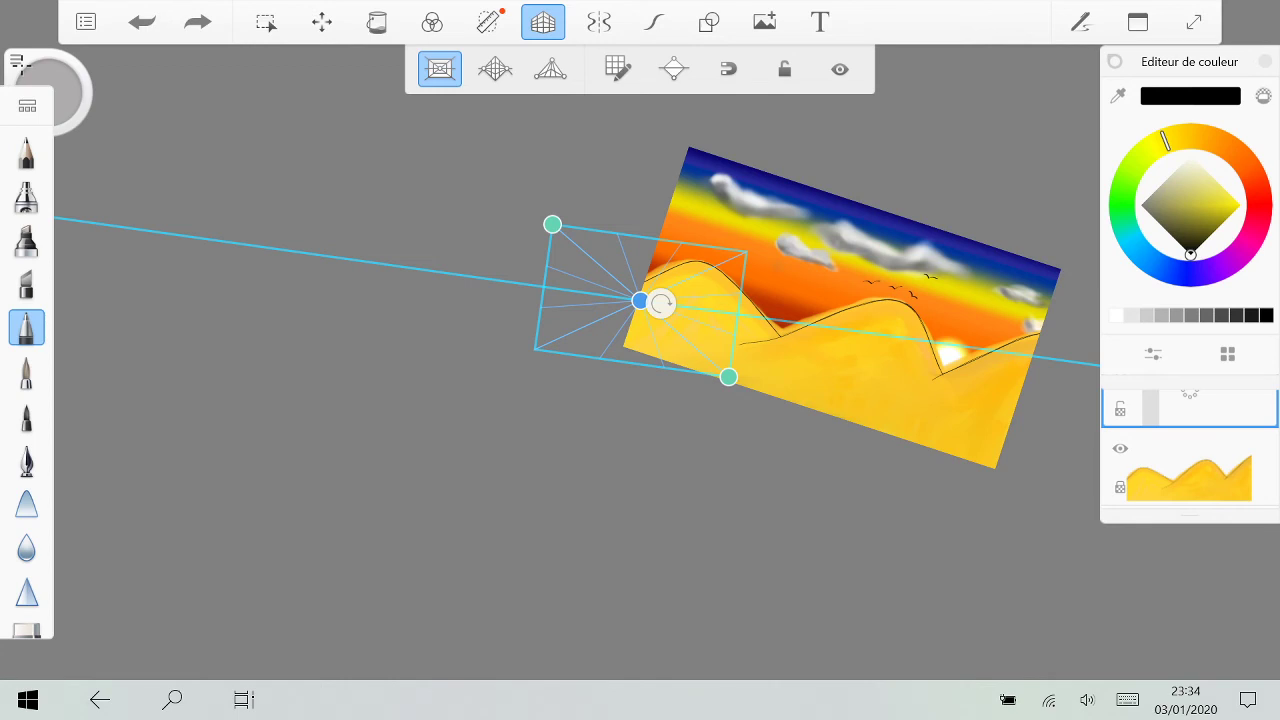
left_click_drag(728, 376, 950, 463)
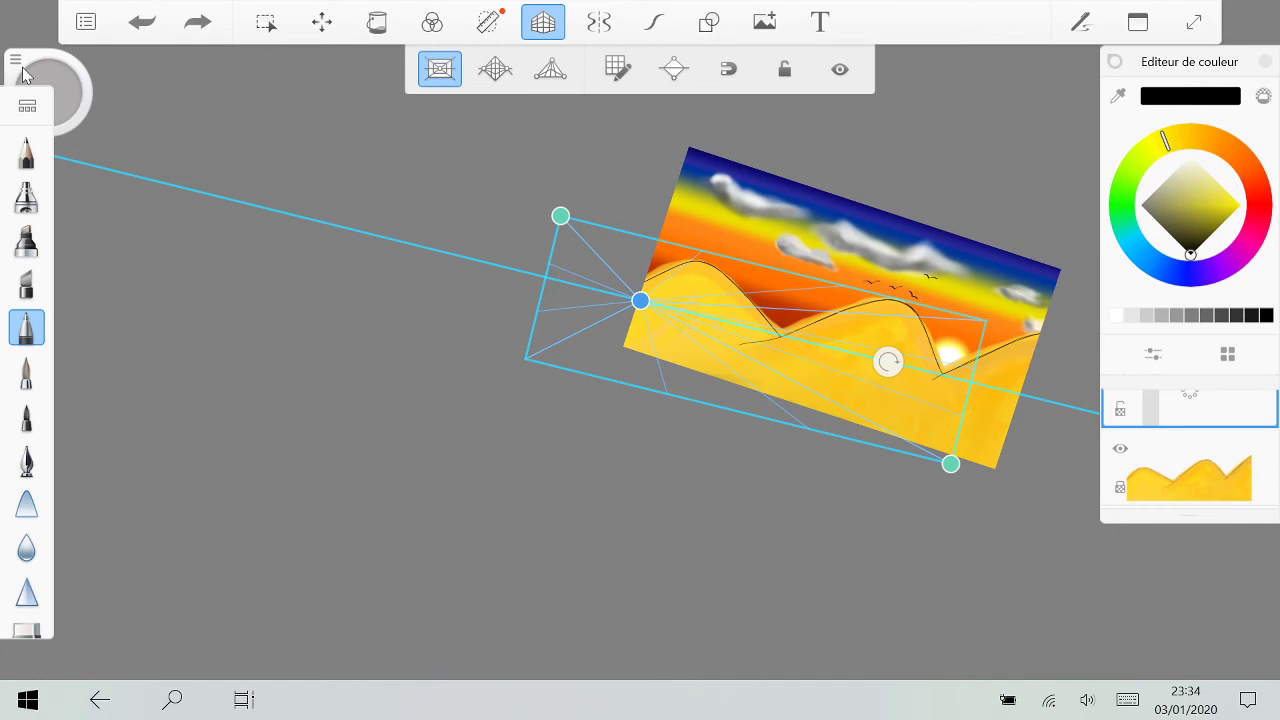
Step: Try black lines along both edges of the straight ruler on the left dune, and undo them
left_click(488, 22)
scroll(840, 310, "up", 3)
scroll(760, 320, "up", 5)
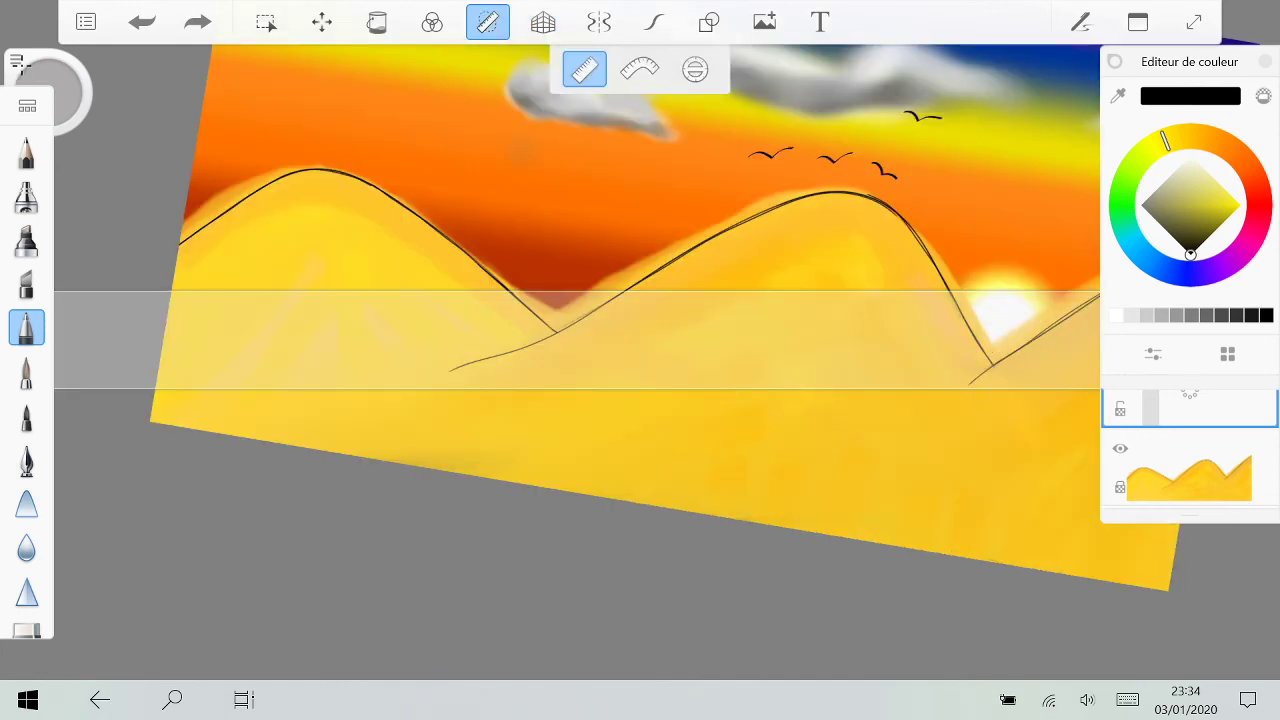
scroll(585, 410, "up", 5)
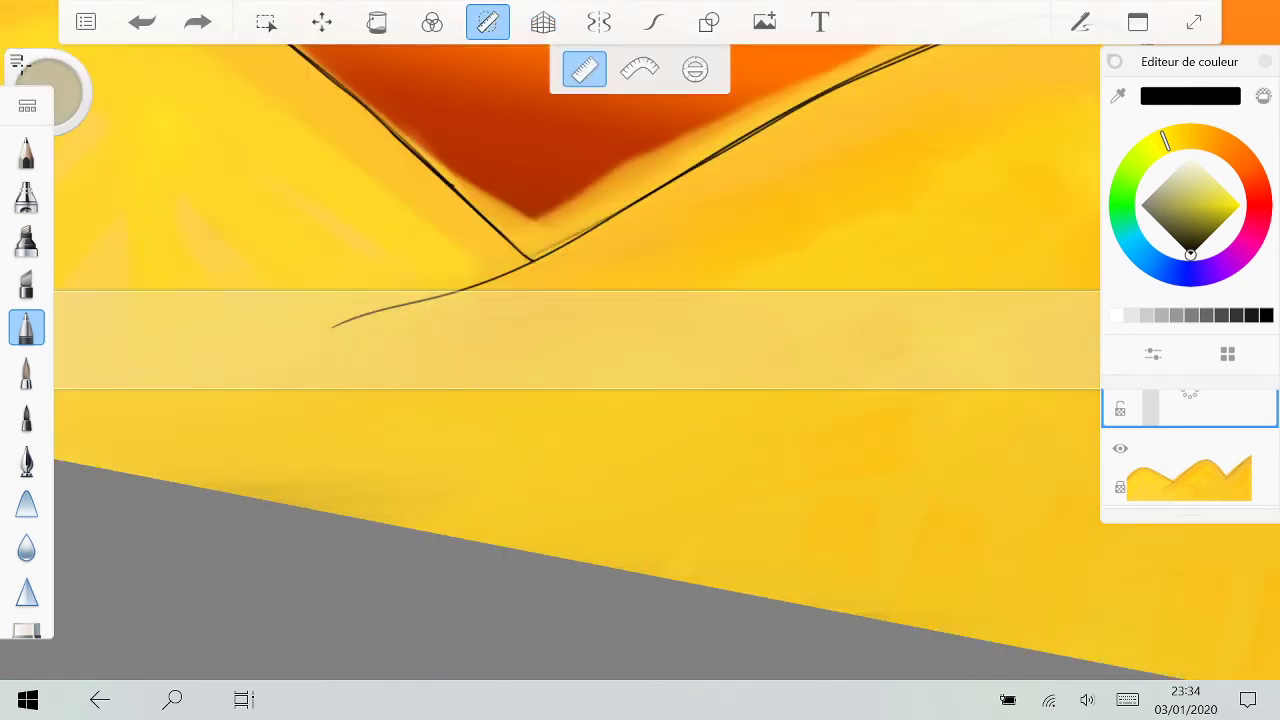
scroll(585, 340, "down", 3)
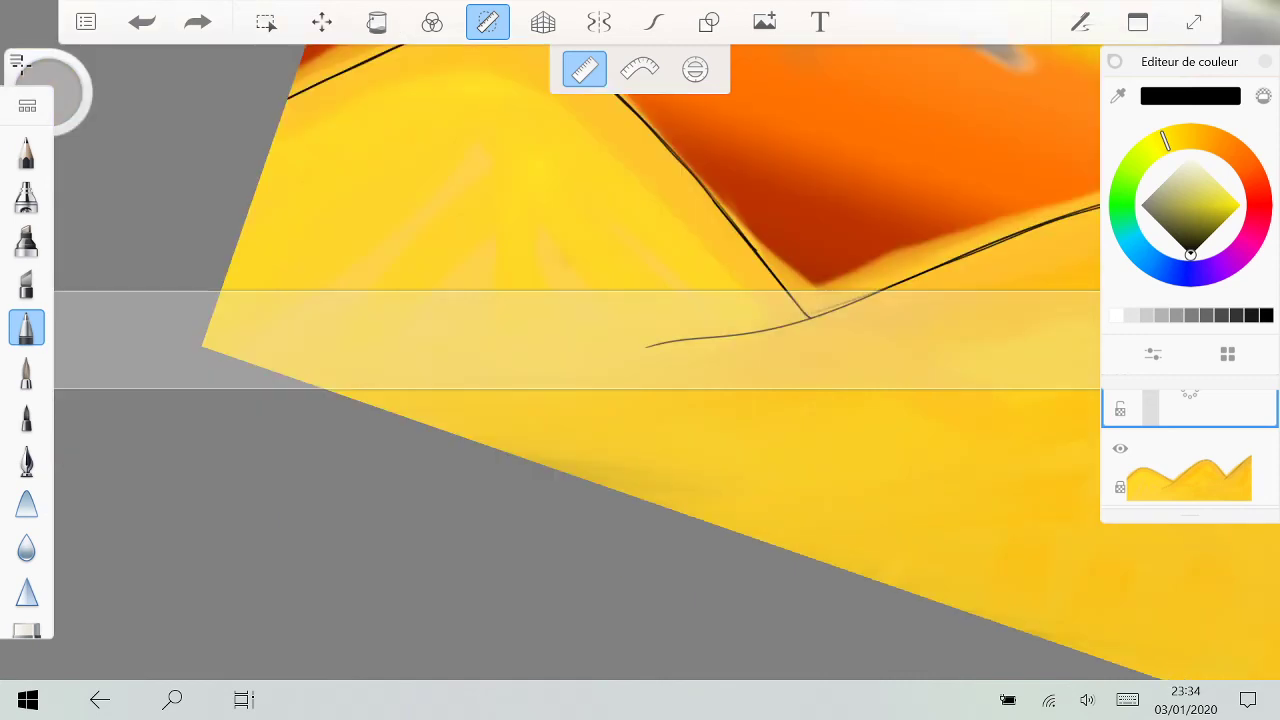
scroll(585, 340, "up", 4)
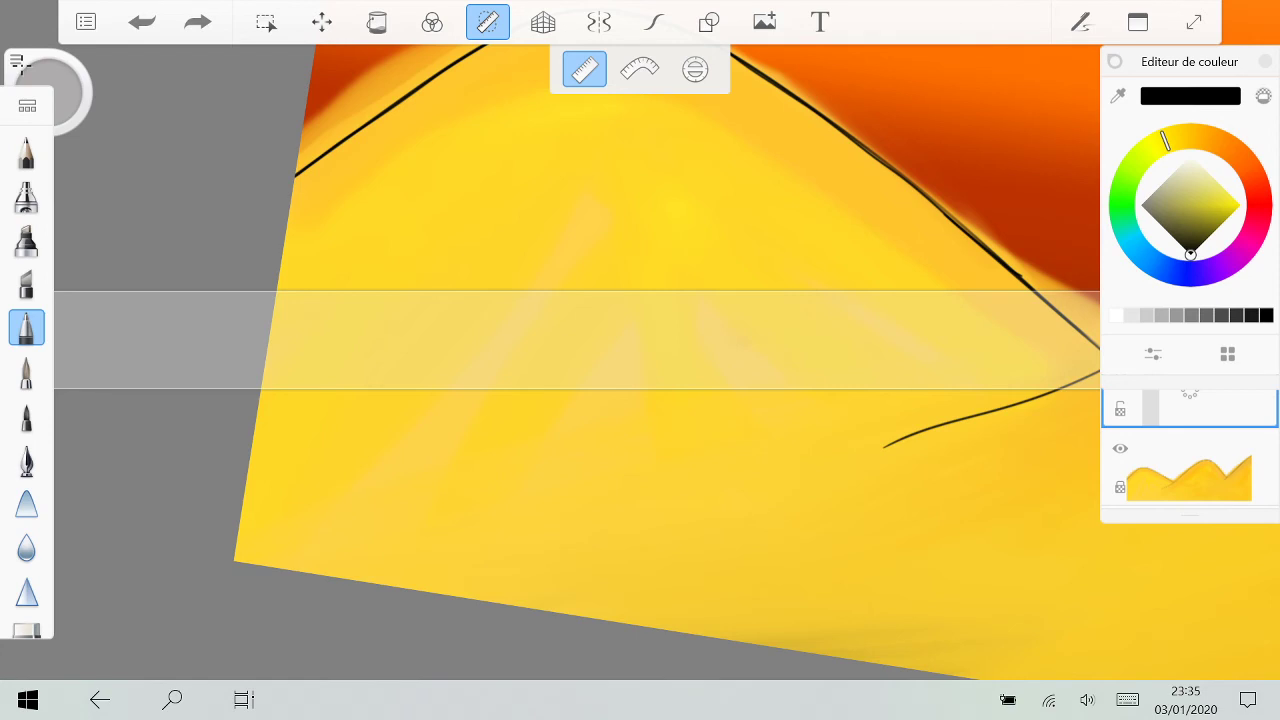
left_click_drag(278, 289, 671, 289)
left_click_drag(262, 390, 673, 390)
scroll(640, 360, "down", 5)
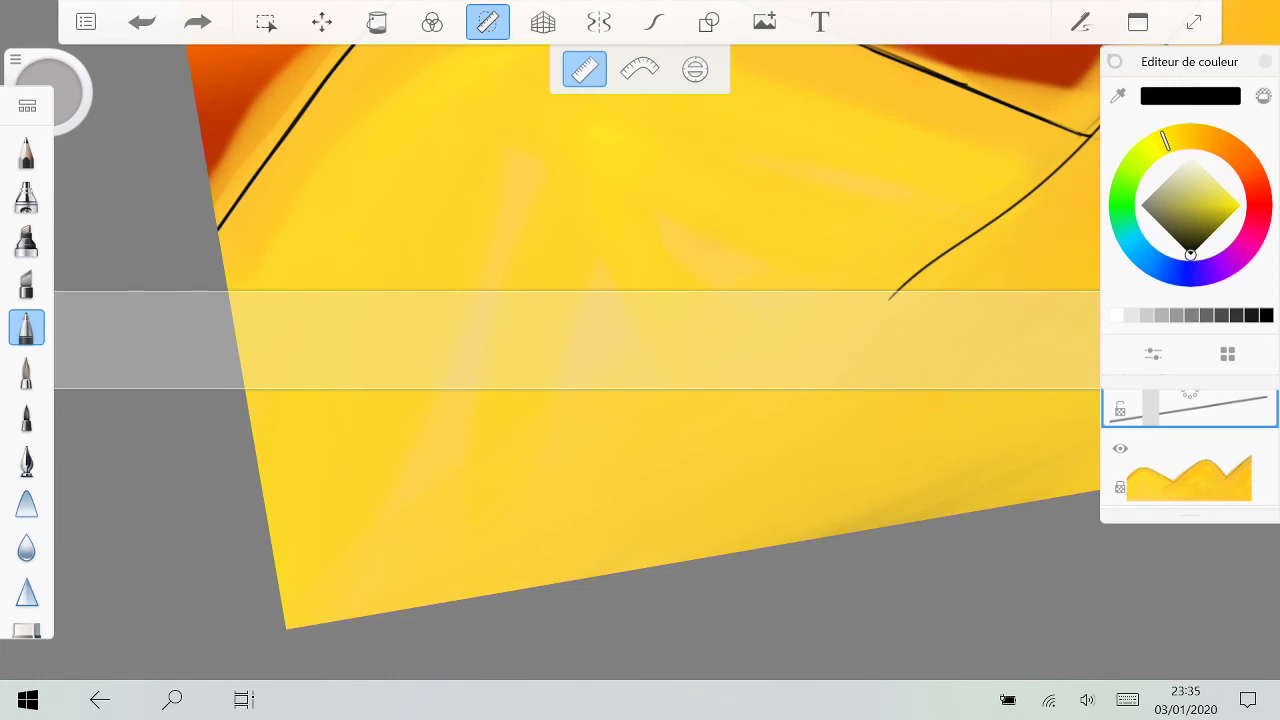
Step: Try the curved ruler, stretching its left end beyond the canvas, draw a black arc along it, and undo the arc
left_click(640, 69)
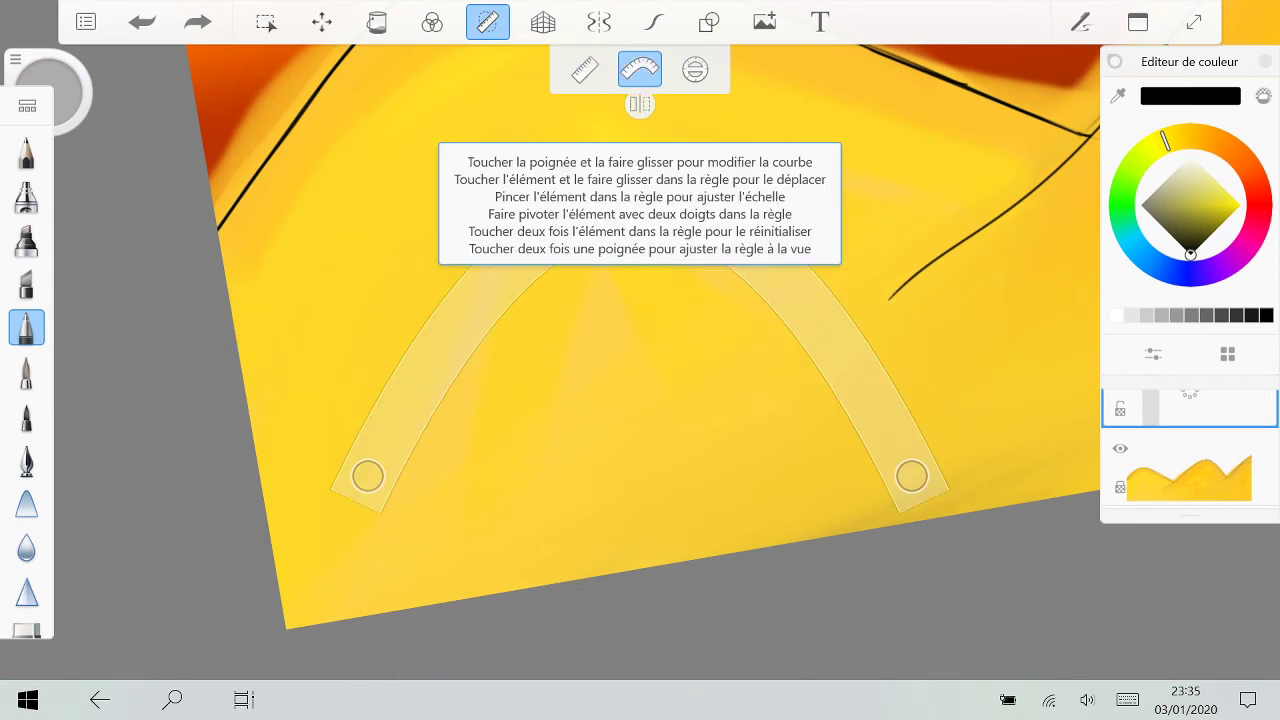
left_click_drag(367, 476, 166, 484)
mouse_move(240, 358)
left_mouse_down()
mouse_move(770, 205)
mouse_move(820, 255)
mouse_move(957, 508)
left_mouse_up()
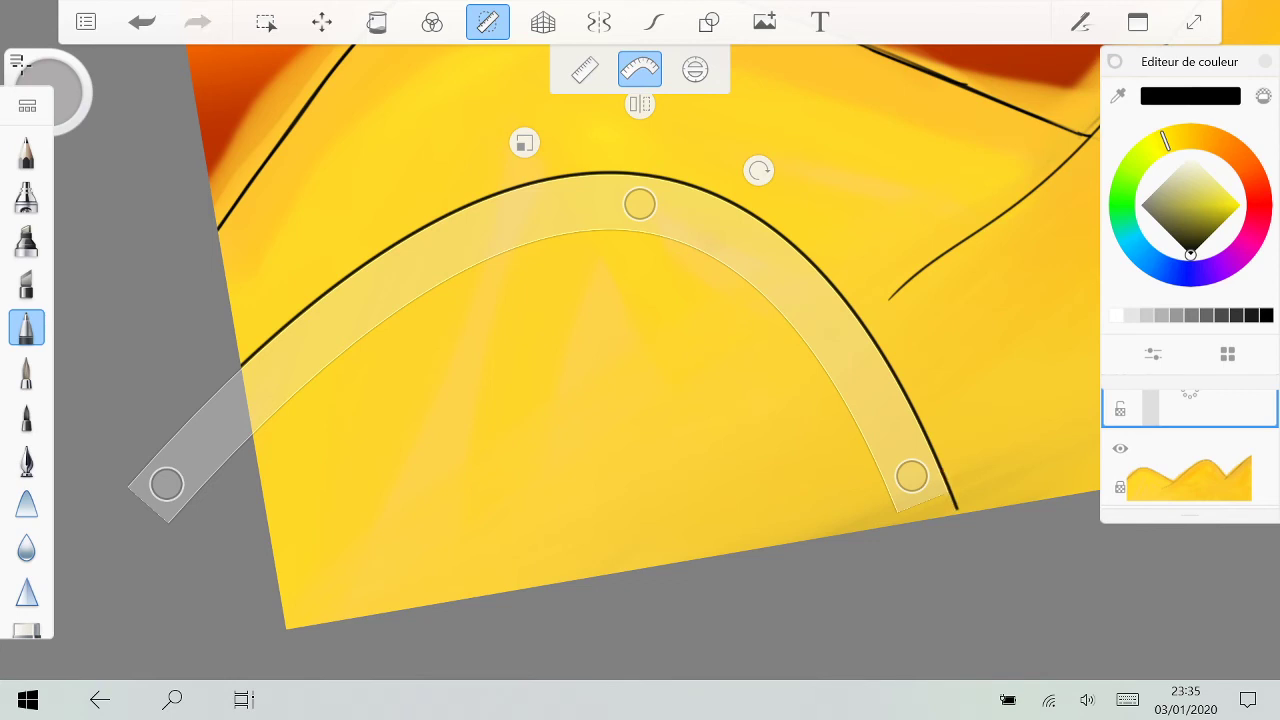
key("ctrl+z")
Step: Preview the ellipse guide over the left dune and turn the drawing rulers off
left_click(695, 69)
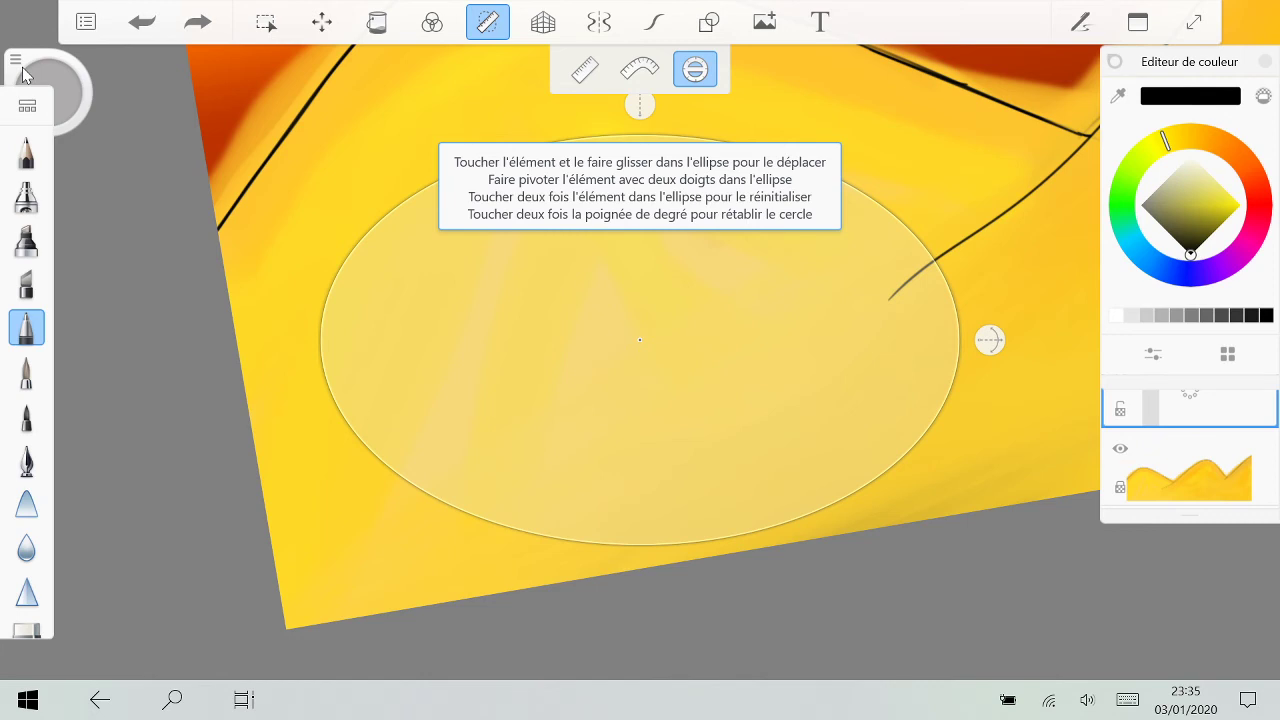
left_click(585, 69)
left_click(488, 22)
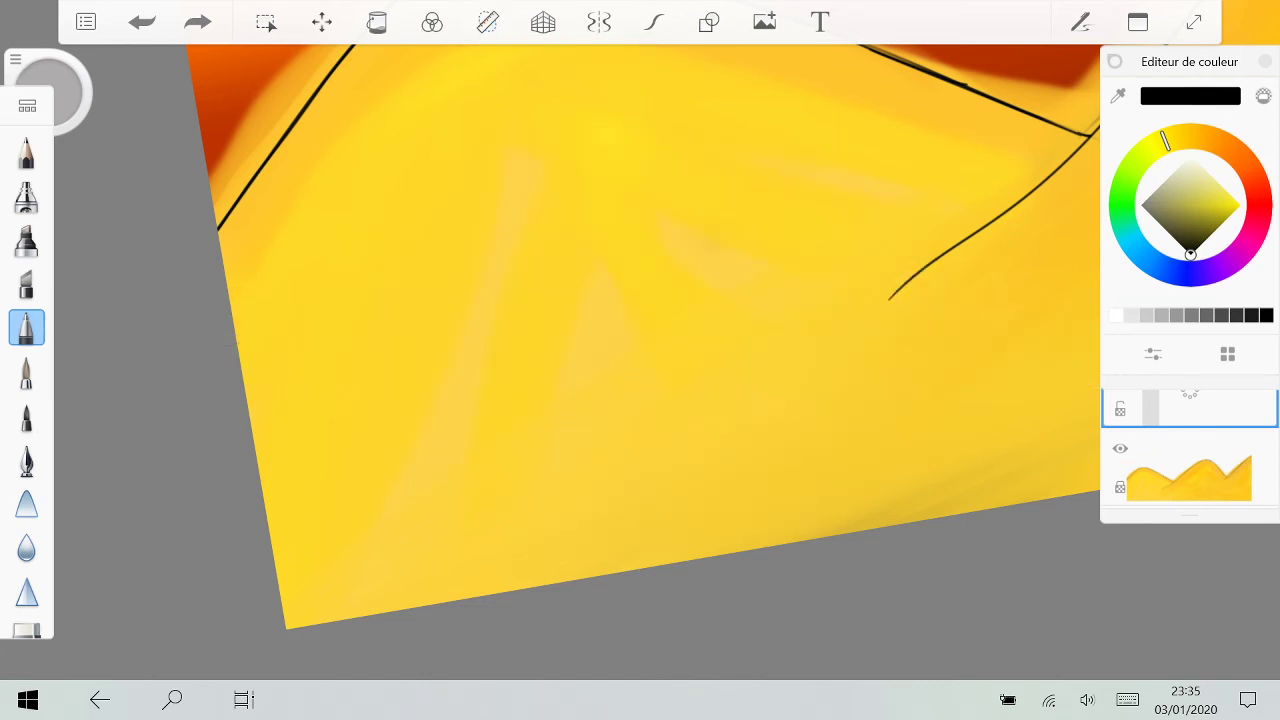
Step: Turn on predictive stroke and draw two straight black lines rising from the left edge of the left dune
left_click(654, 22)
left_click_drag(246, 391, 432, 272)
left_click_drag(268, 481, 444, 307)
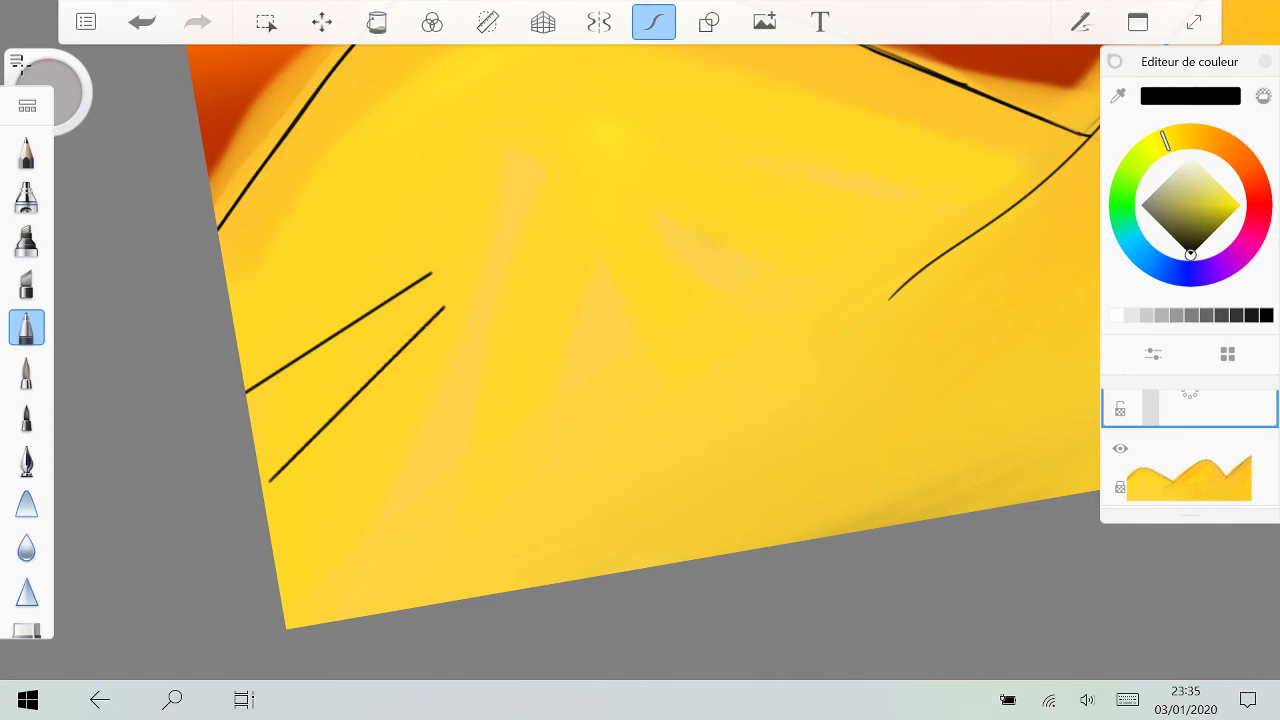
Step: Undo the two straight lines, and try two curved black lines down the left dune, undoing each
key("ctrl+z")
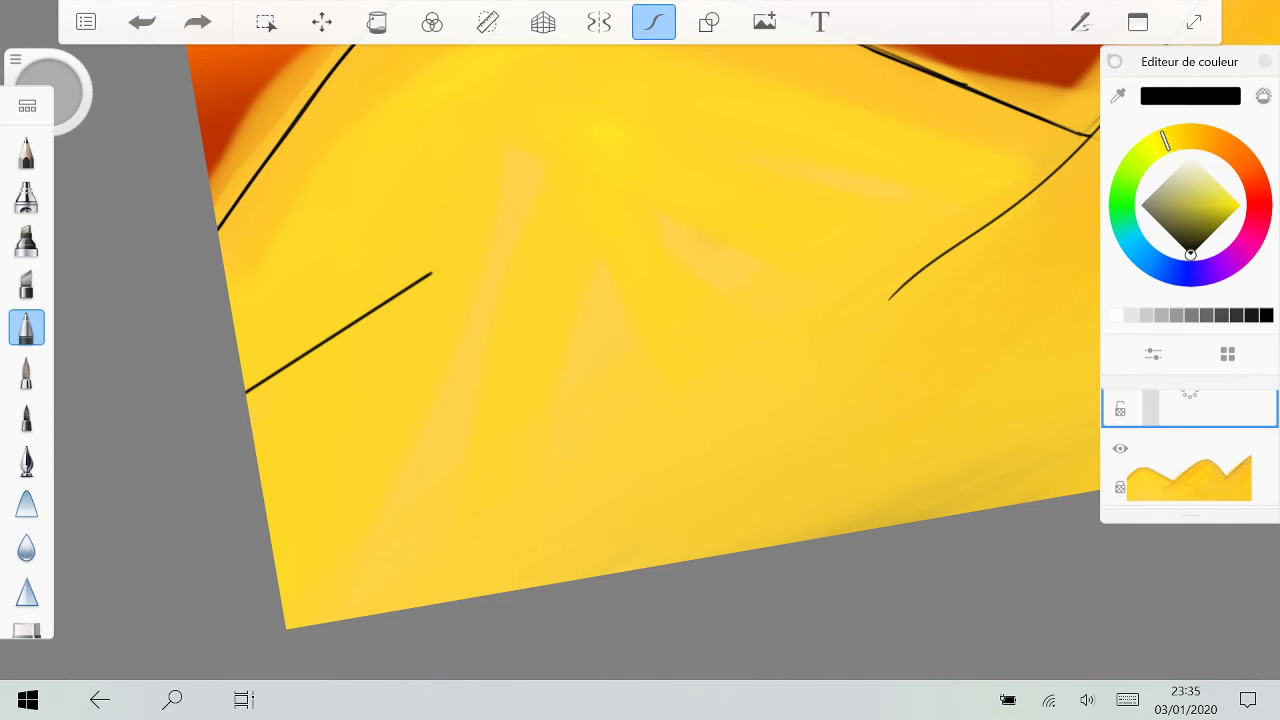
key("ctrl+z")
scroll(588, 482, "down", 3)
left_click_drag(494, 203, 601, 428)
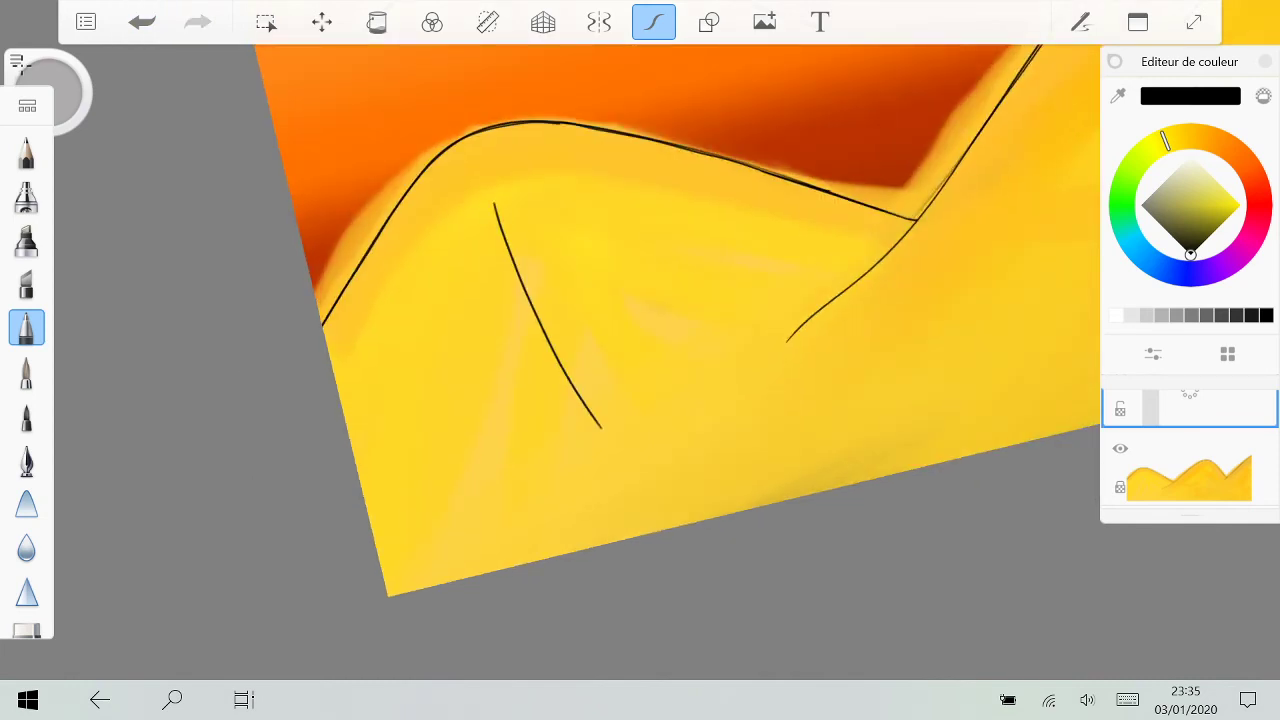
key("ctrl+z")
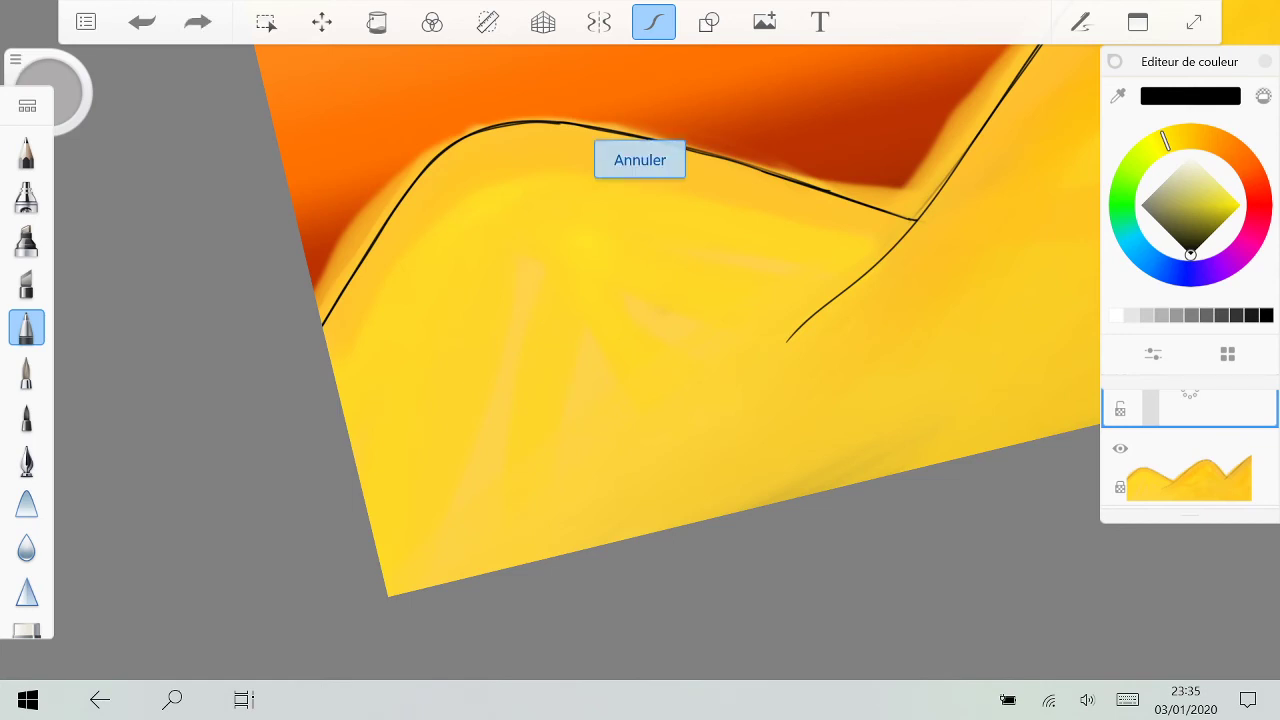
left_click_drag(518, 181, 369, 519)
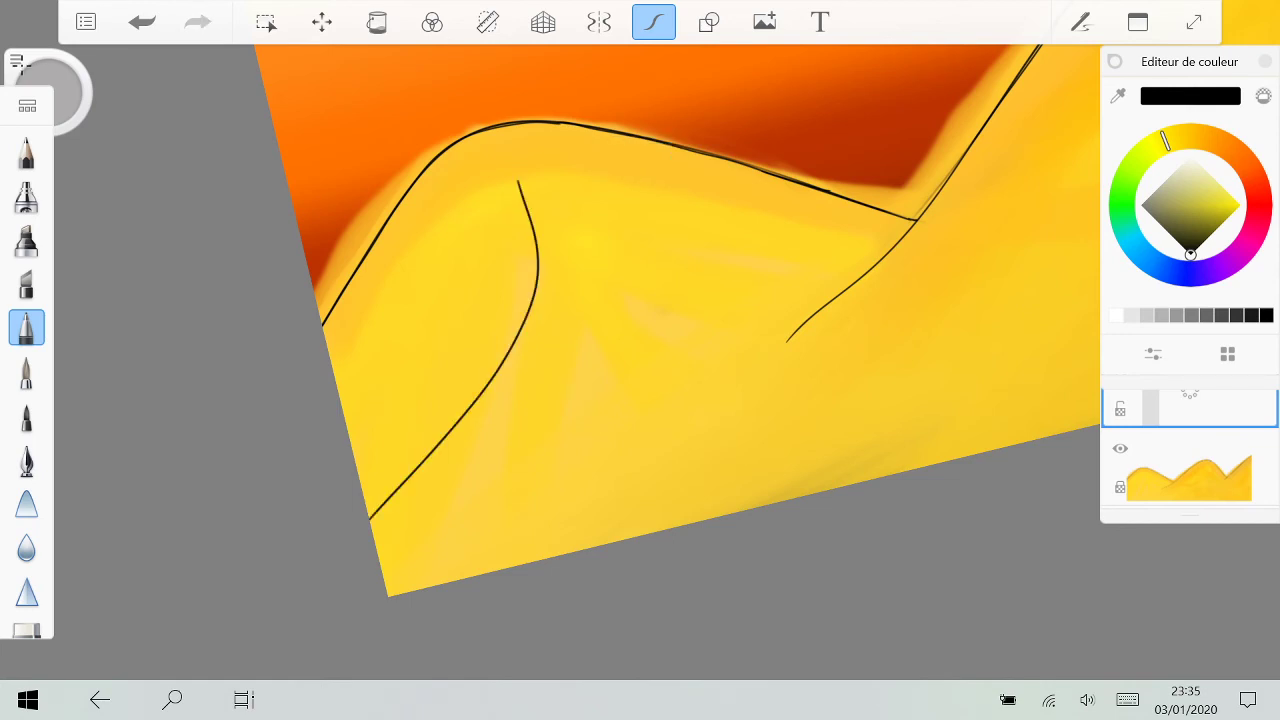
key("ctrl+z")
Step: Try black ridge curves running down from the peaks of the left, middle and right dunes, and undo them
mouse_move(471, 147)
left_mouse_down()
mouse_move(510, 205)
mouse_move(805, 412)
left_mouse_up()
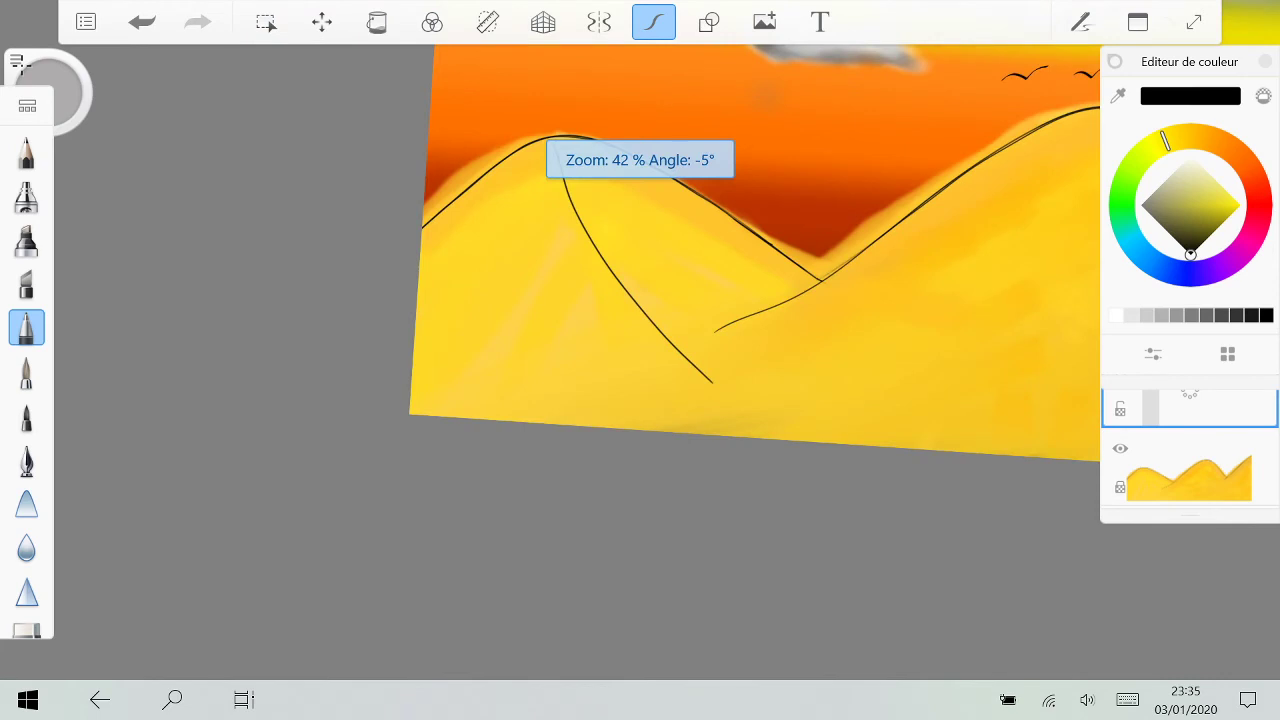
scroll(680, 300, "down", 3)
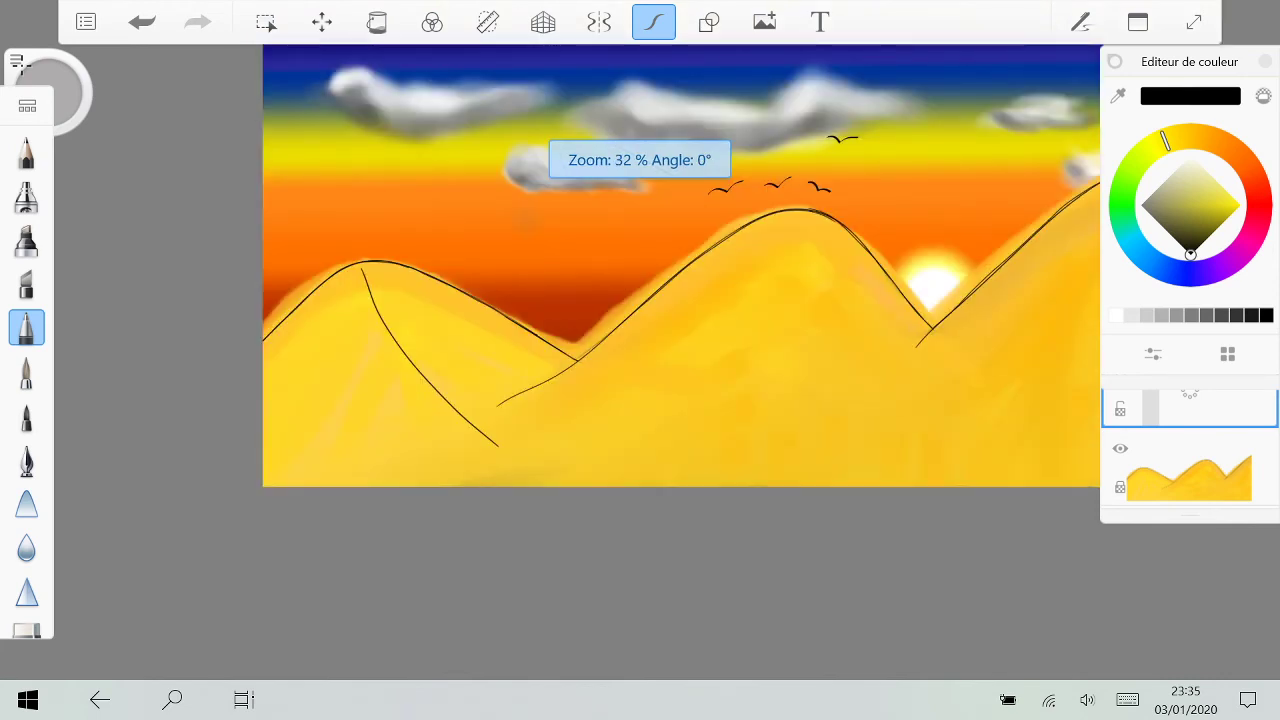
left_click_drag(799, 222, 646, 474)
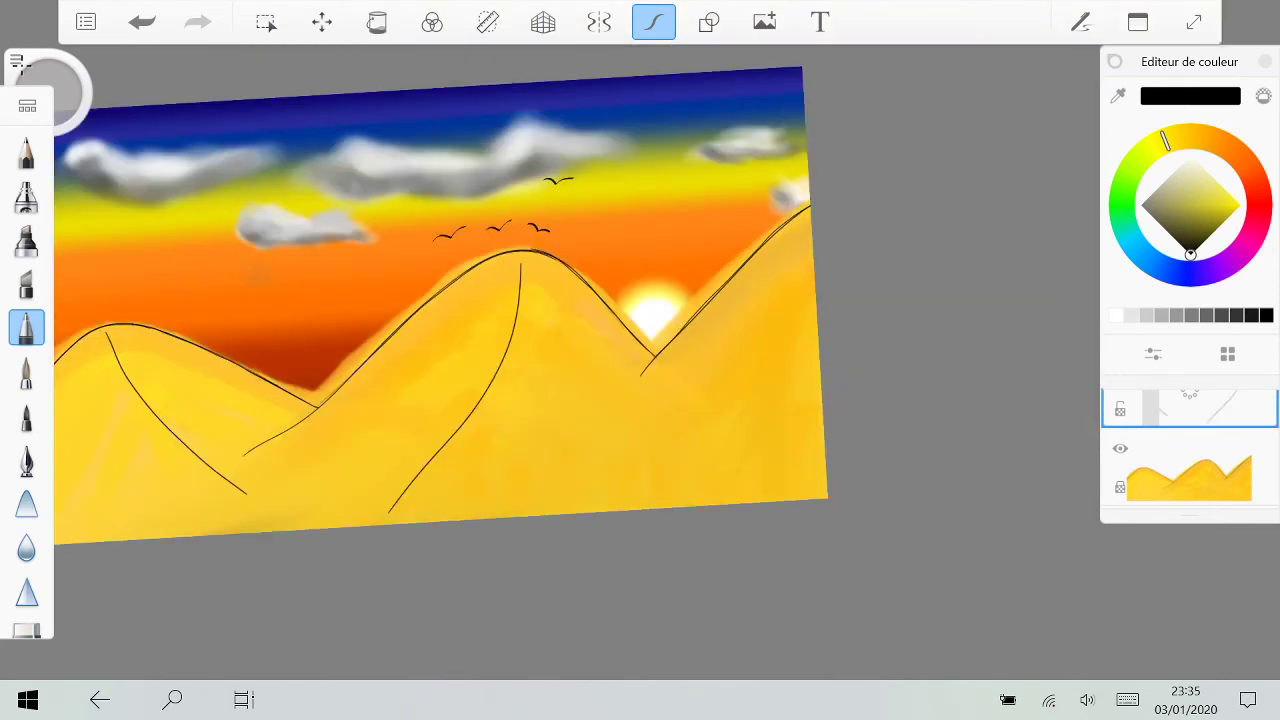
left_click_drag(812, 228, 812, 252)
scroll(560, 320, "down", 3)
left_click_drag(896, 243, 807, 445)
scroll(640, 320, "up", 5)
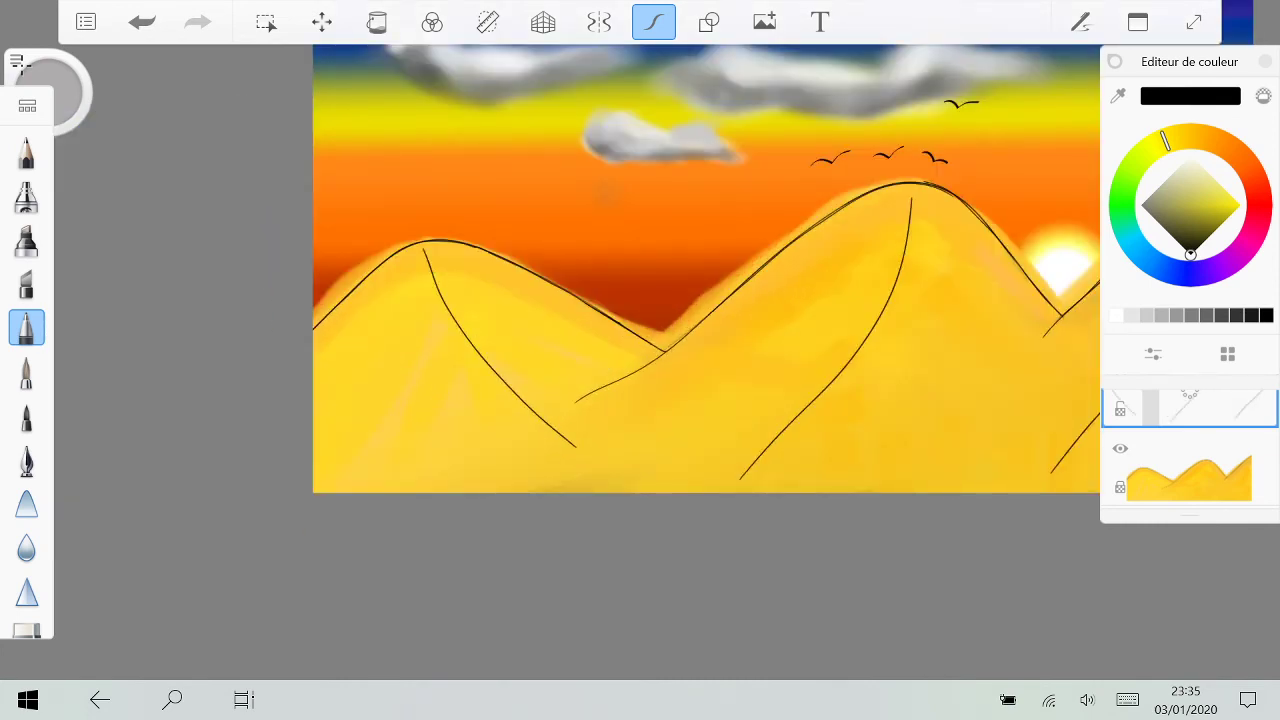
key("ctrl+z")
key("ctrl+z")
key("ctrl+z")
key("ctrl+z")
Step: On the dune layer, draw curved black ridge lines from all three dune peaks down to the canvas's lower edge
mouse_move(430, 254)
left_mouse_down()
mouse_move(456, 370)
mouse_move(532, 492)
left_mouse_up()
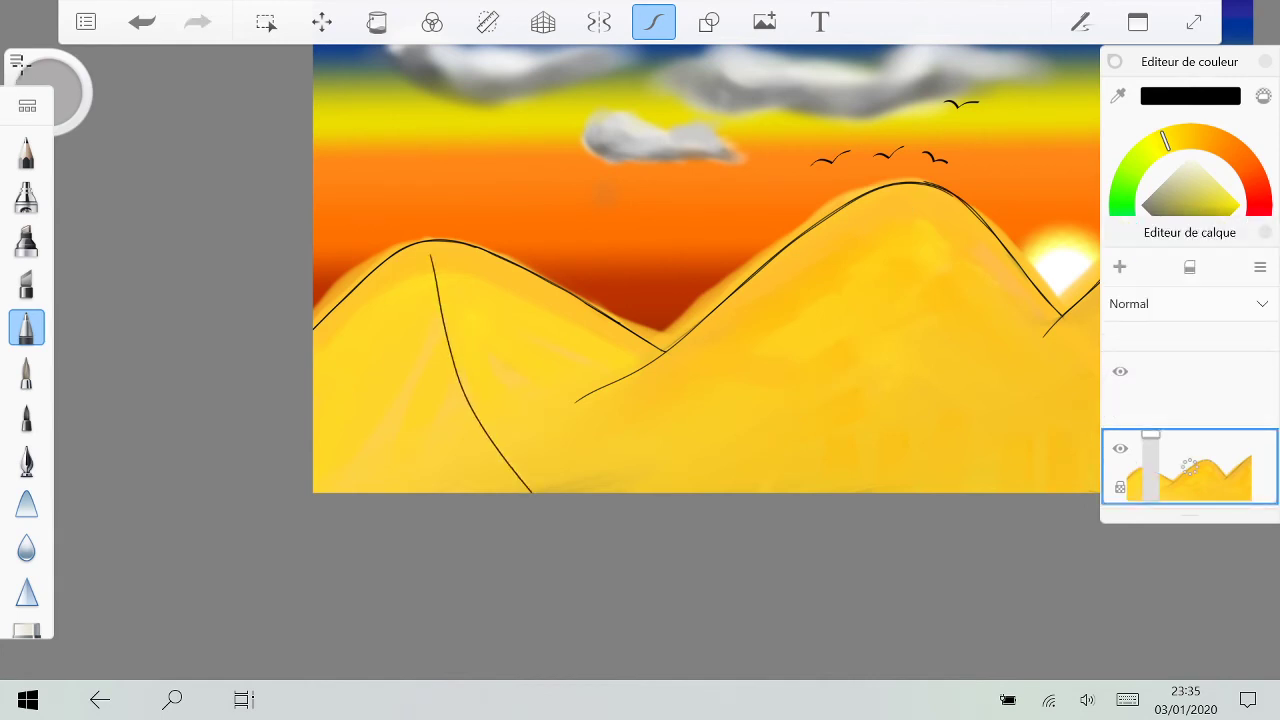
left_click_drag(926, 211, 726, 492)
scroll(664, 345, "down", 2)
scroll(640, 300, "up", 2)
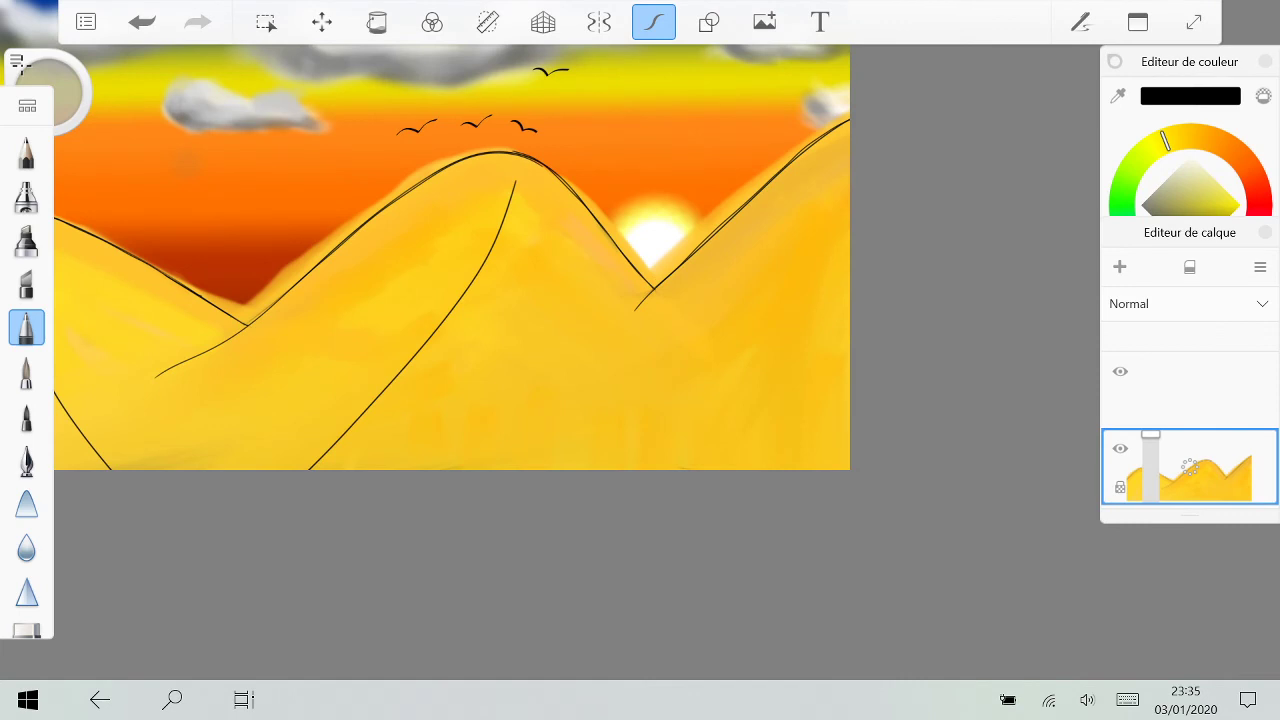
left_click_drag(845, 150, 637, 469)
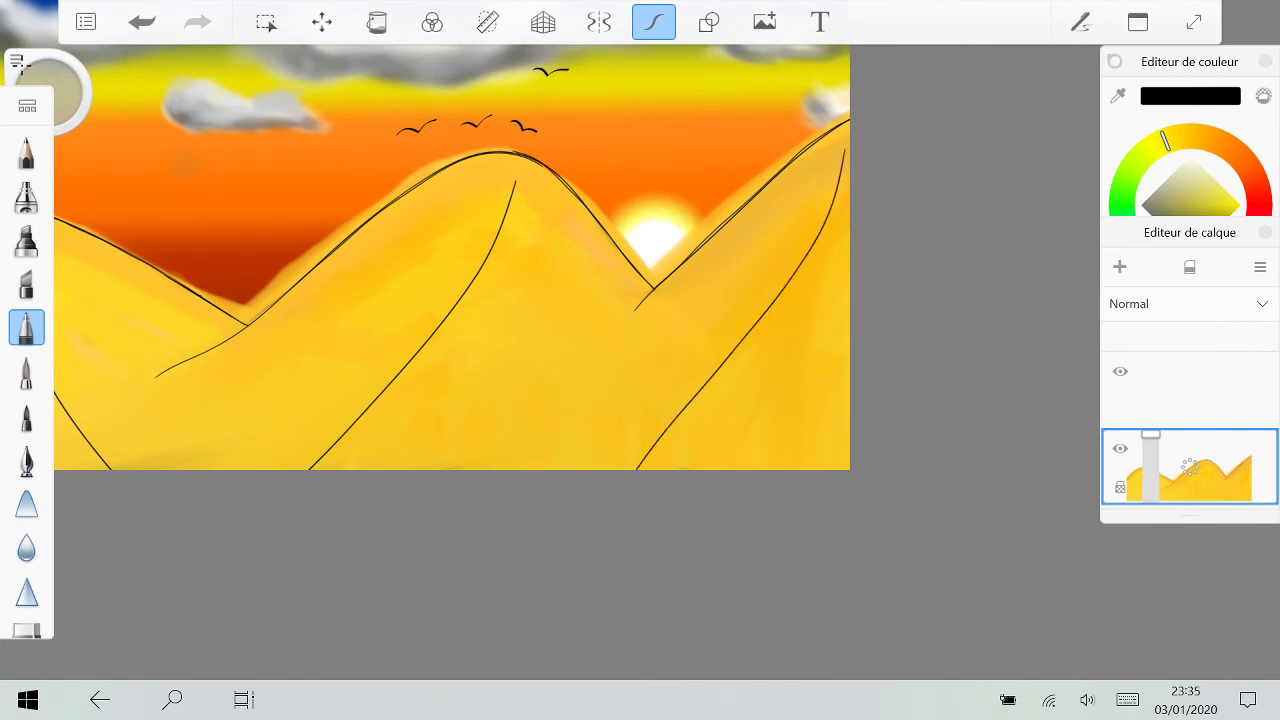
Step: Check the ridge lines on the whole artwork and turn off predictive stroke
scroll(640, 300, "down", 2)
scroll(640, 300, "up", 5)
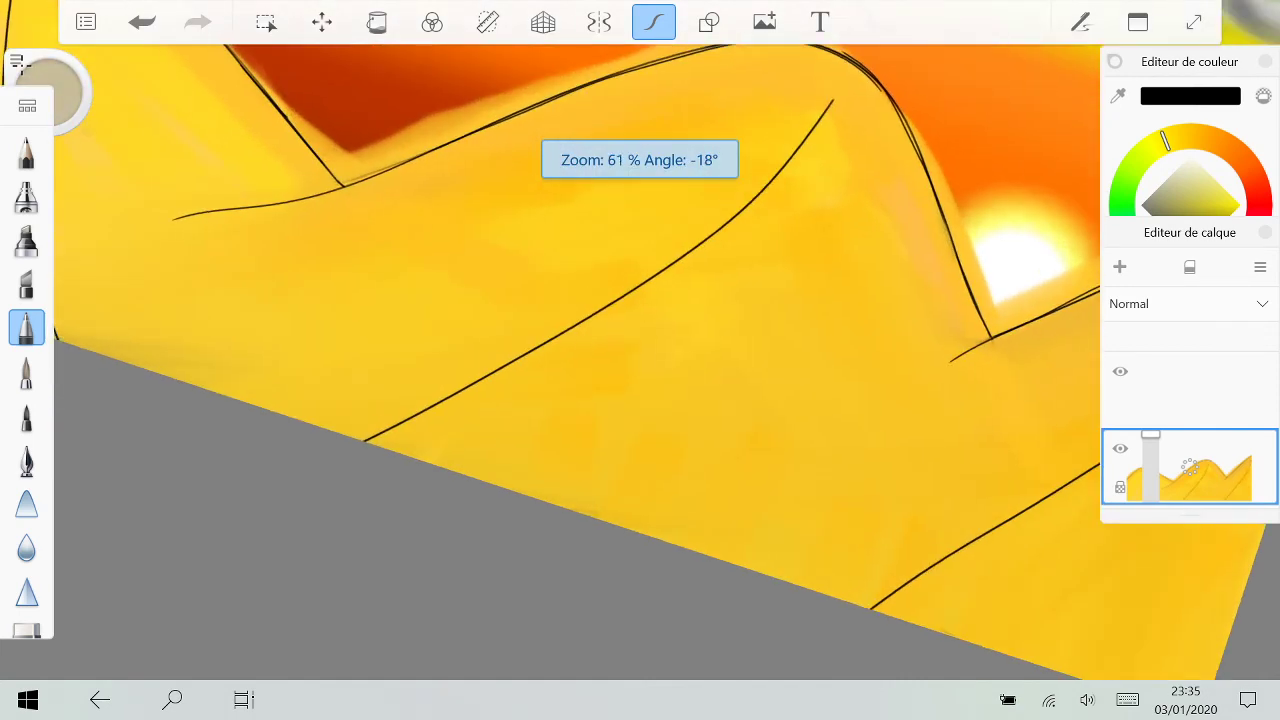
scroll(640, 300, "down", 5)
scroll(640, 300, "up", 1)
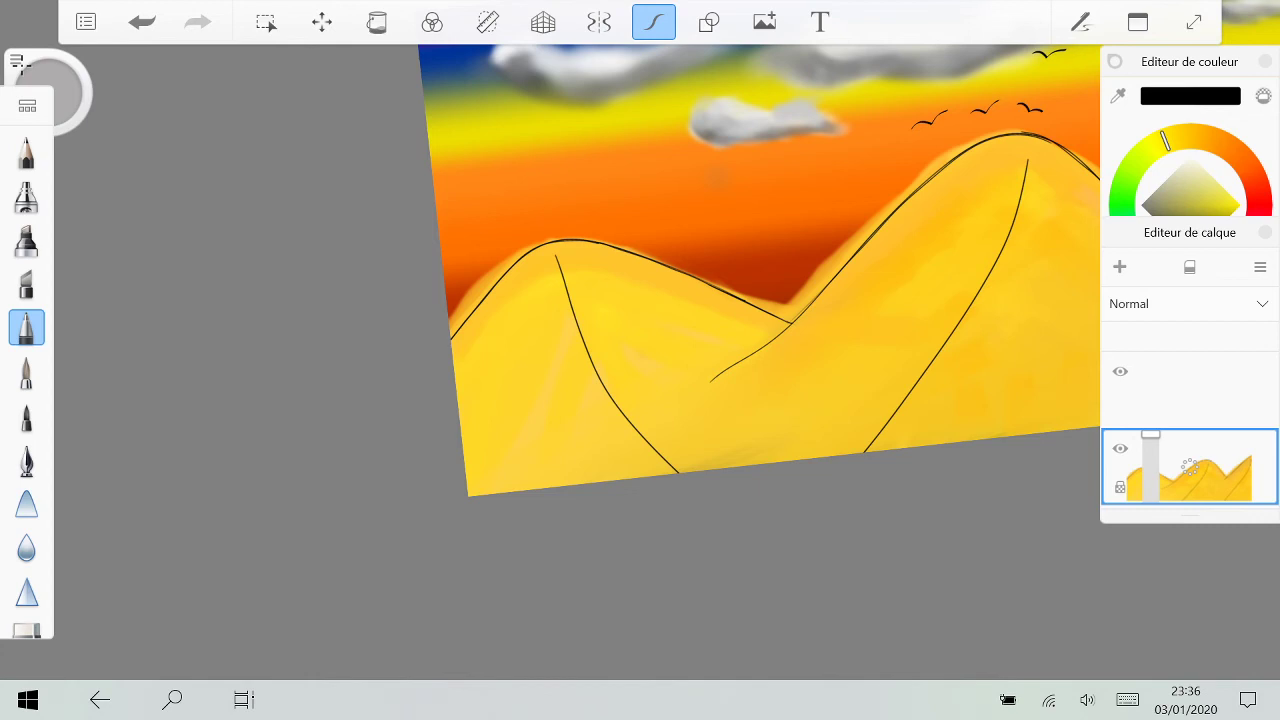
scroll(740, 340, "down", 5)
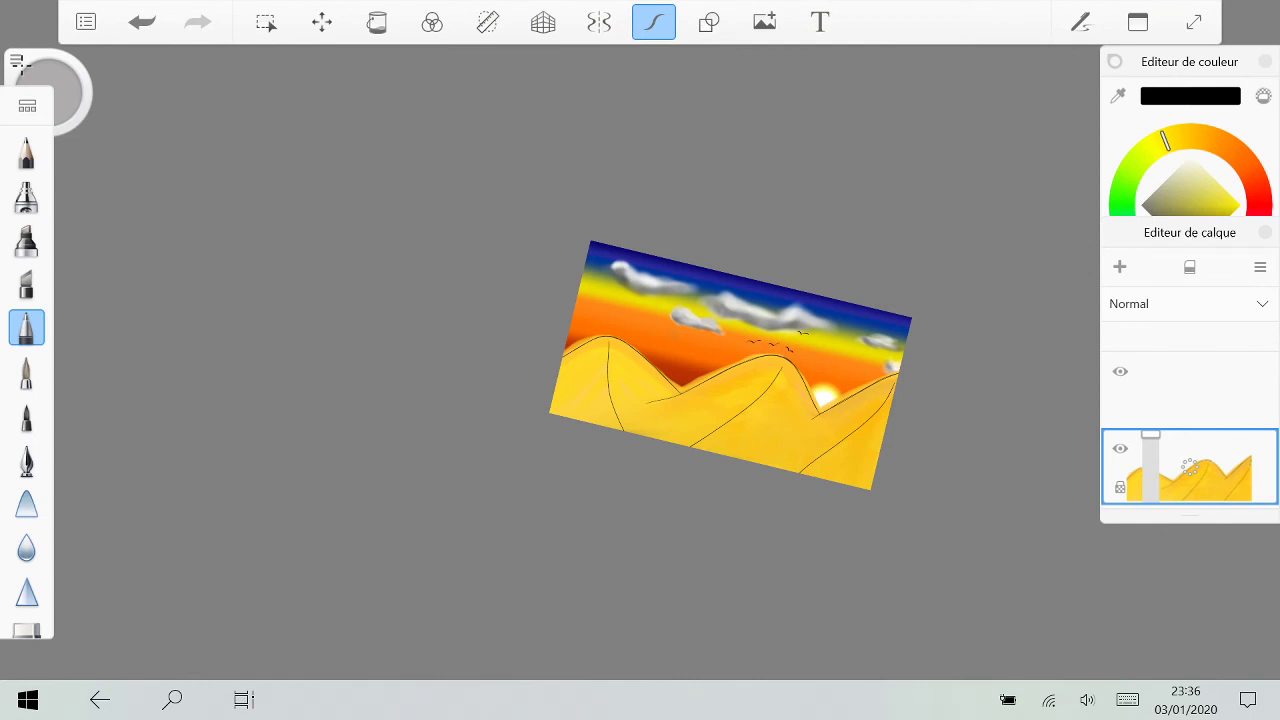
left_click(654, 22)
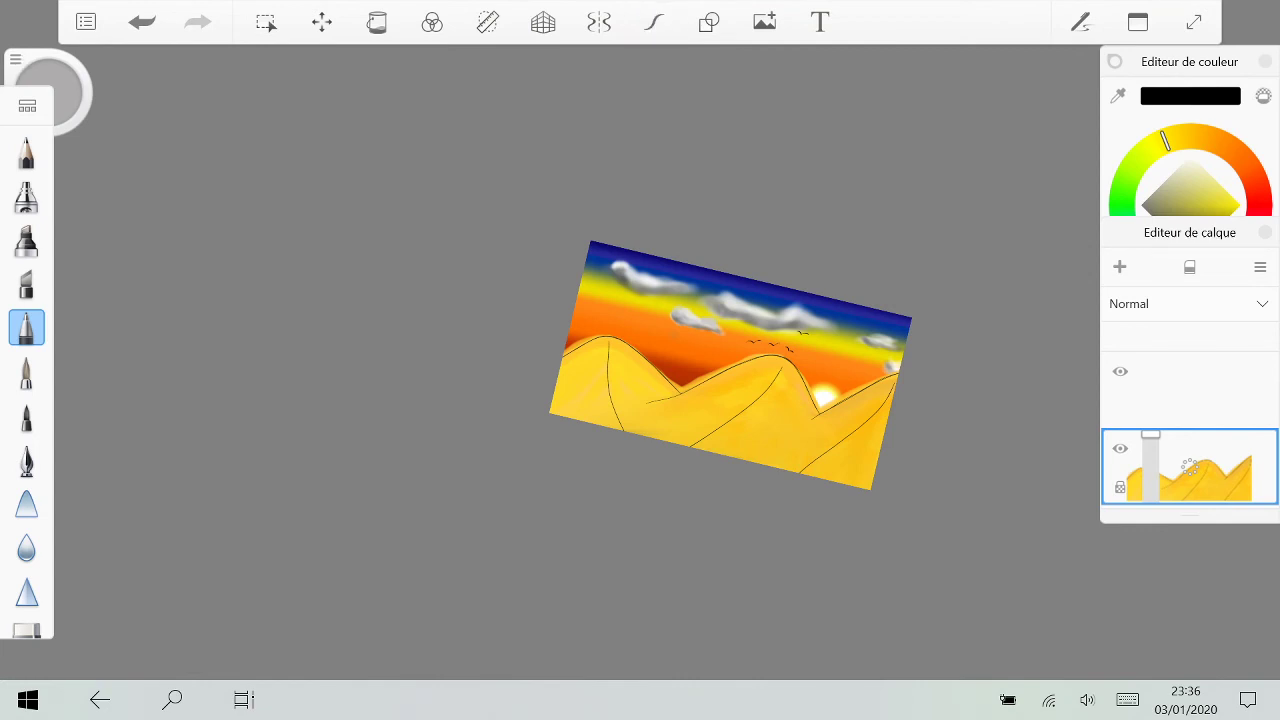
Step: Preview the colour balance adjustment and the image import dialog, closing both without applying anything
left_click(432, 21)
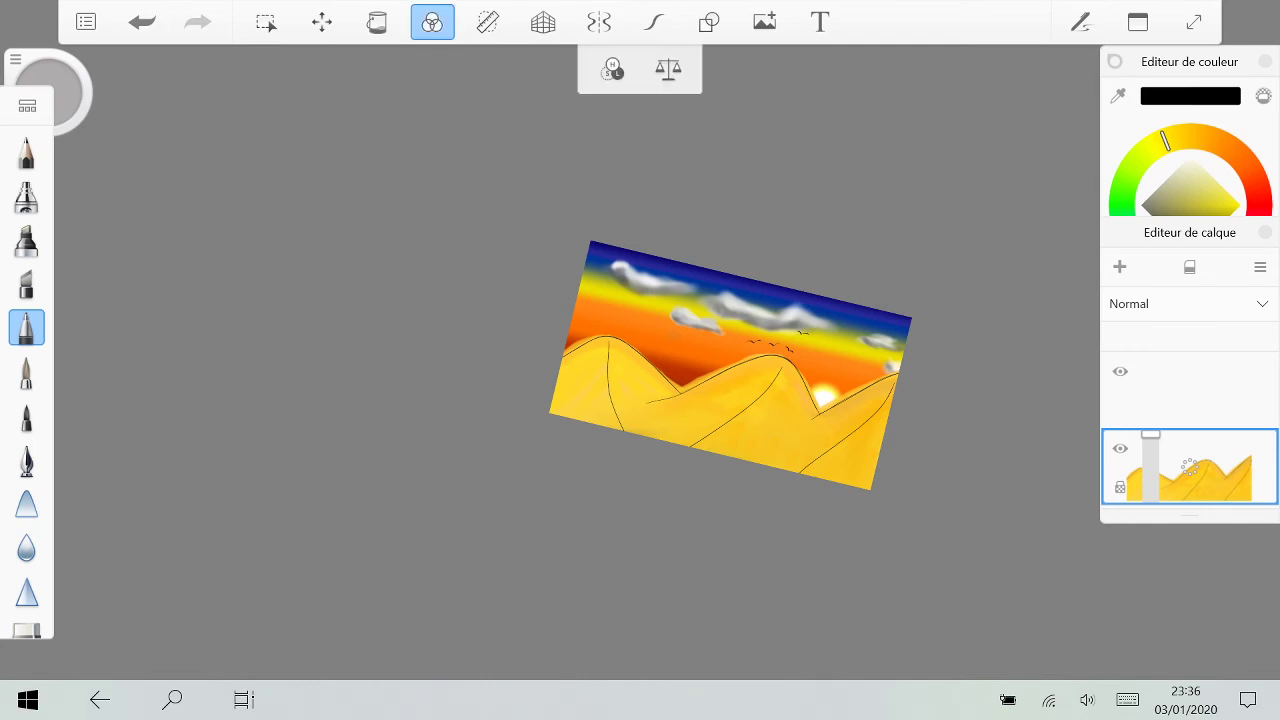
left_click(668, 68)
mouse_move(1109, 160)
left_mouse_down()
mouse_move(1006, 160)
mouse_move(1098, 160)
left_mouse_up()
left_click(1167, 351)
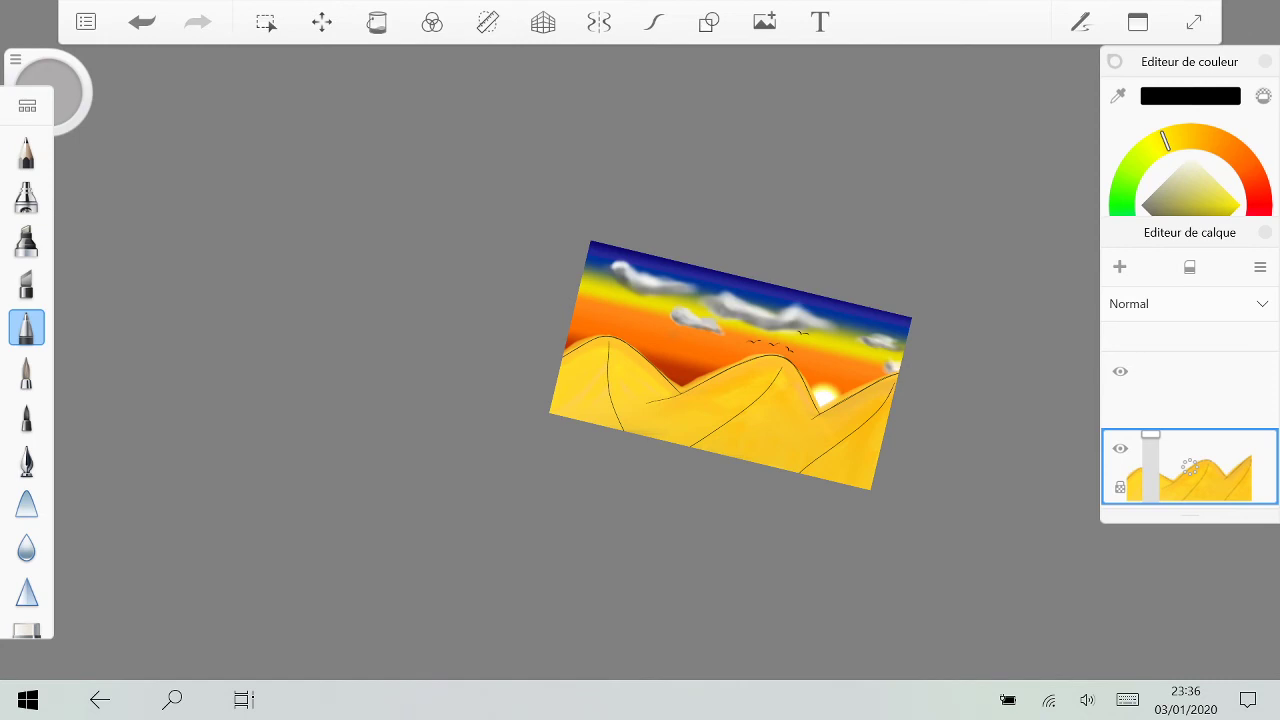
left_click(764, 22)
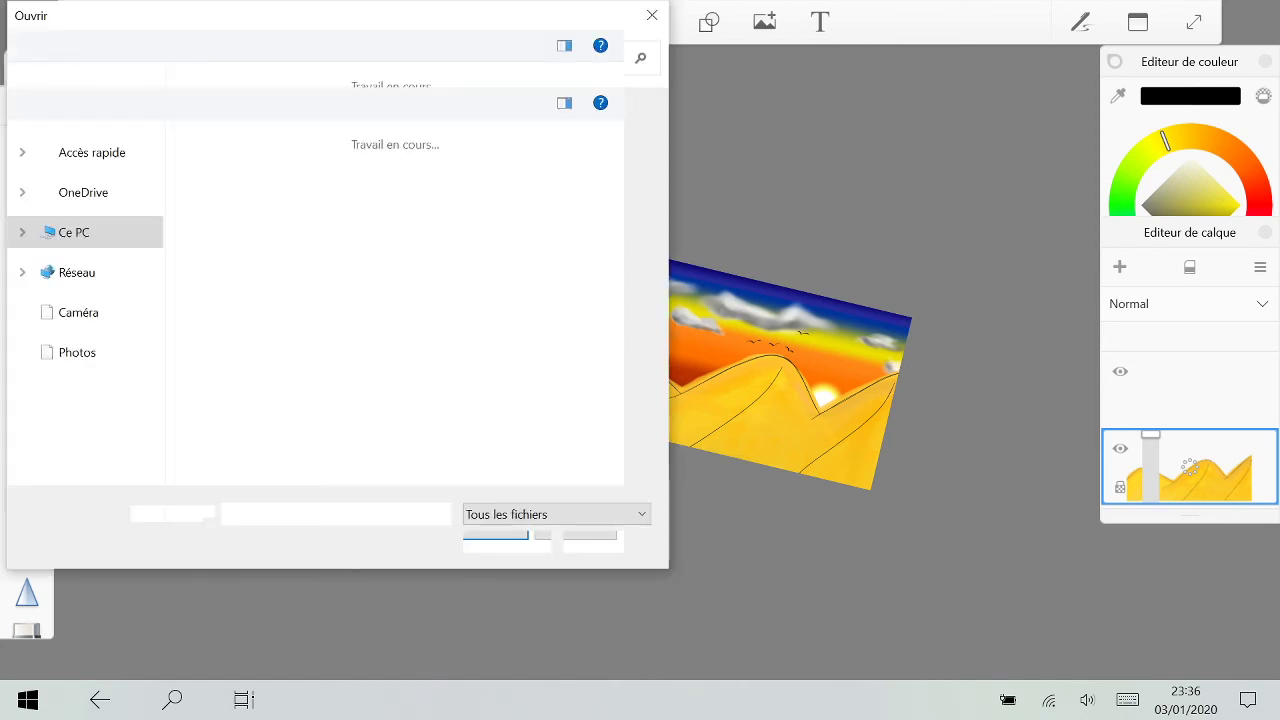
key("Escape")
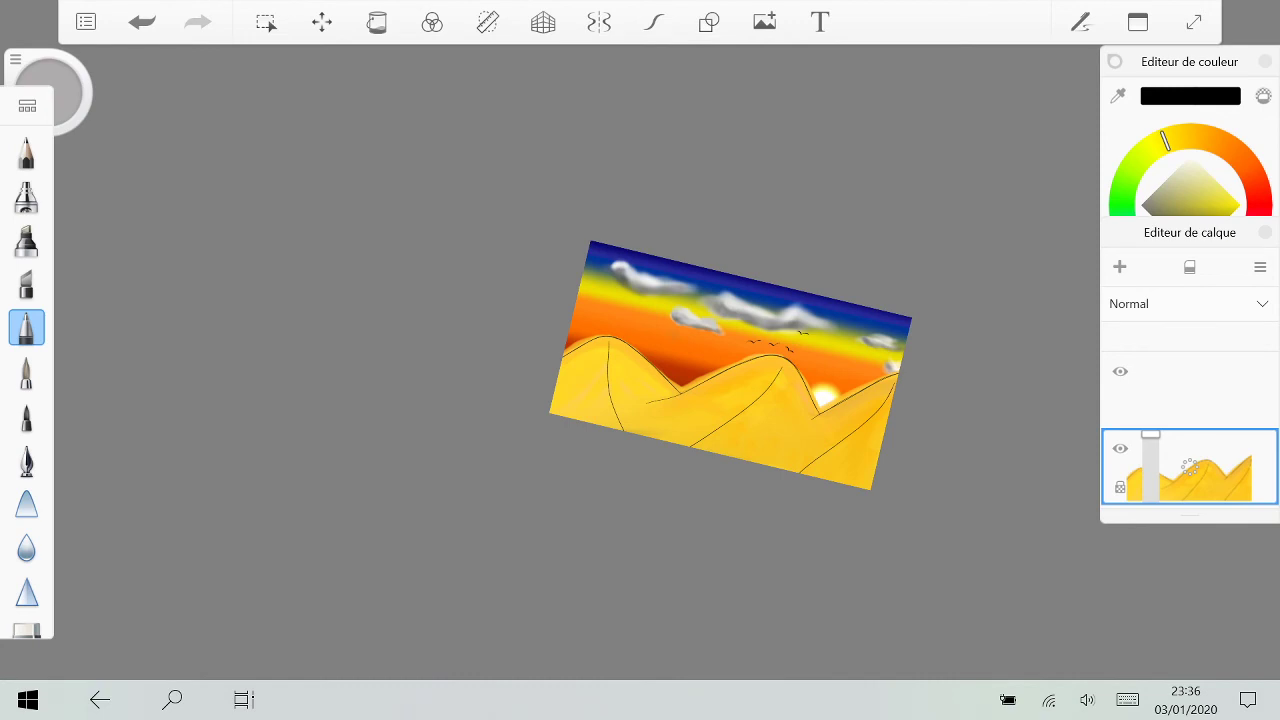
Step: Show the Copic colour library, pick Y18 Lightning Yellow from the illustration set, and choose the Marker brush
scroll(665, 420, "down", 2)
scroll(665, 488, "down", 2)
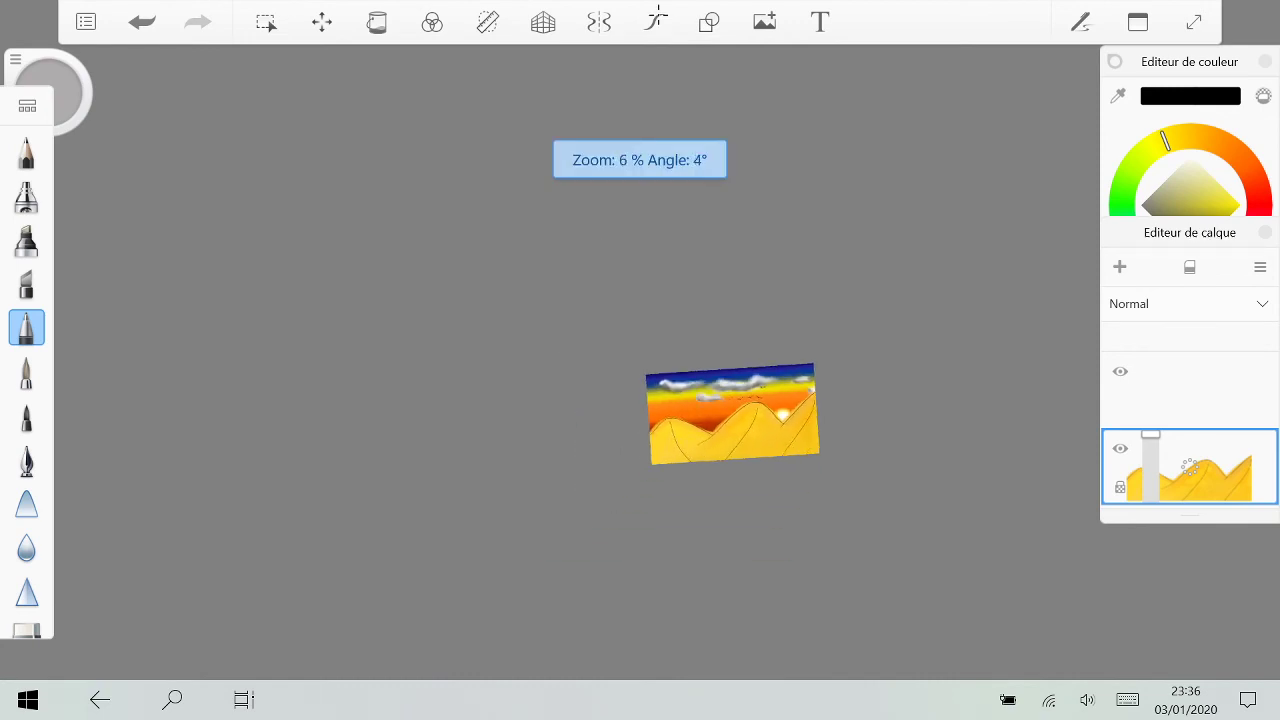
scroll(731, 414, "up", 2)
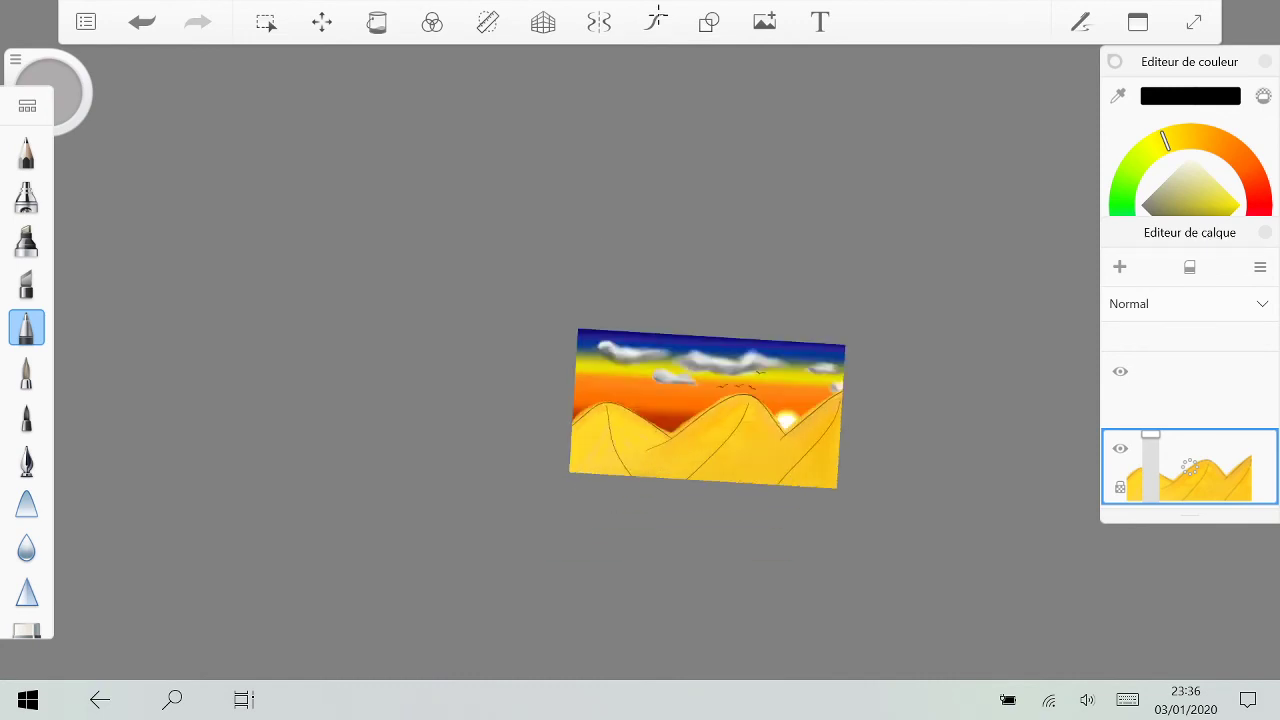
left_click(1138, 22)
left_click(1138, 22)
scroll(707, 408, "up", 5)
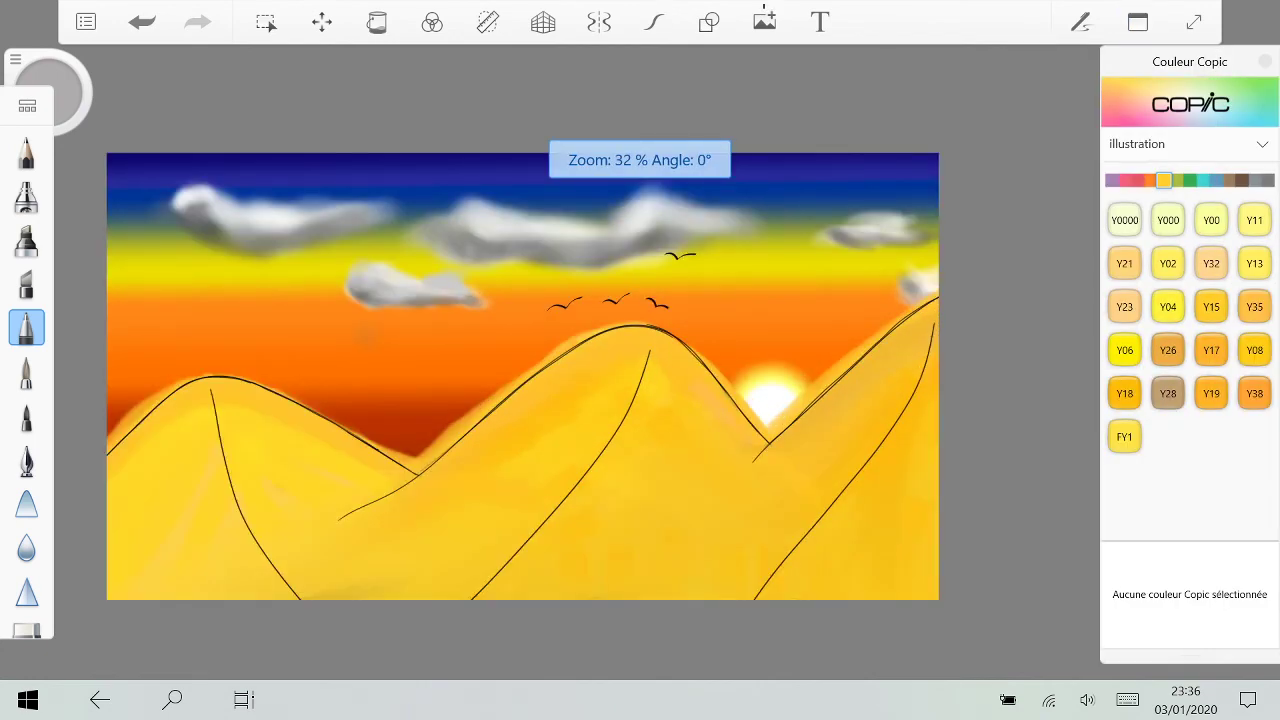
scroll(640, 366, "down", 2)
left_click(1125, 393)
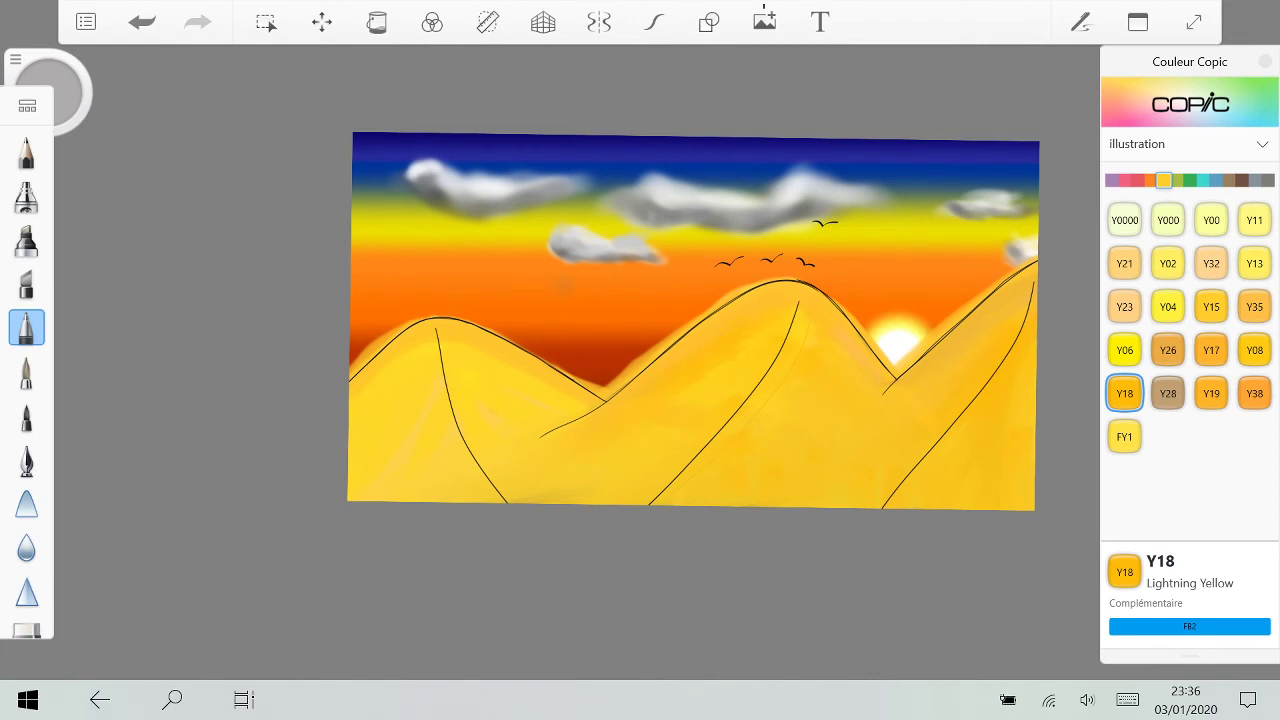
key("ctrl+z")
left_click(27, 241)
Step: Close the Copic colour library and darken the brush colour to a slightly deeper golden yellow
scroll(700, 350, "up", 3)
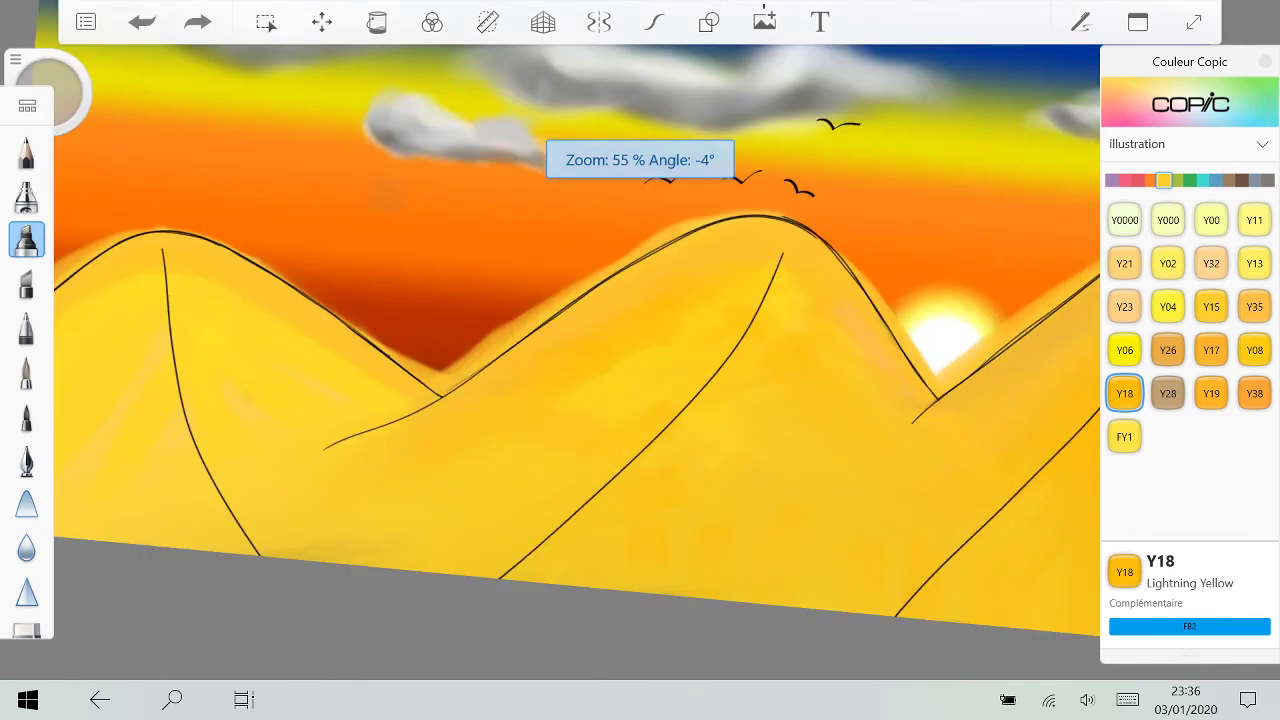
scroll(832, 346, "up", 3)
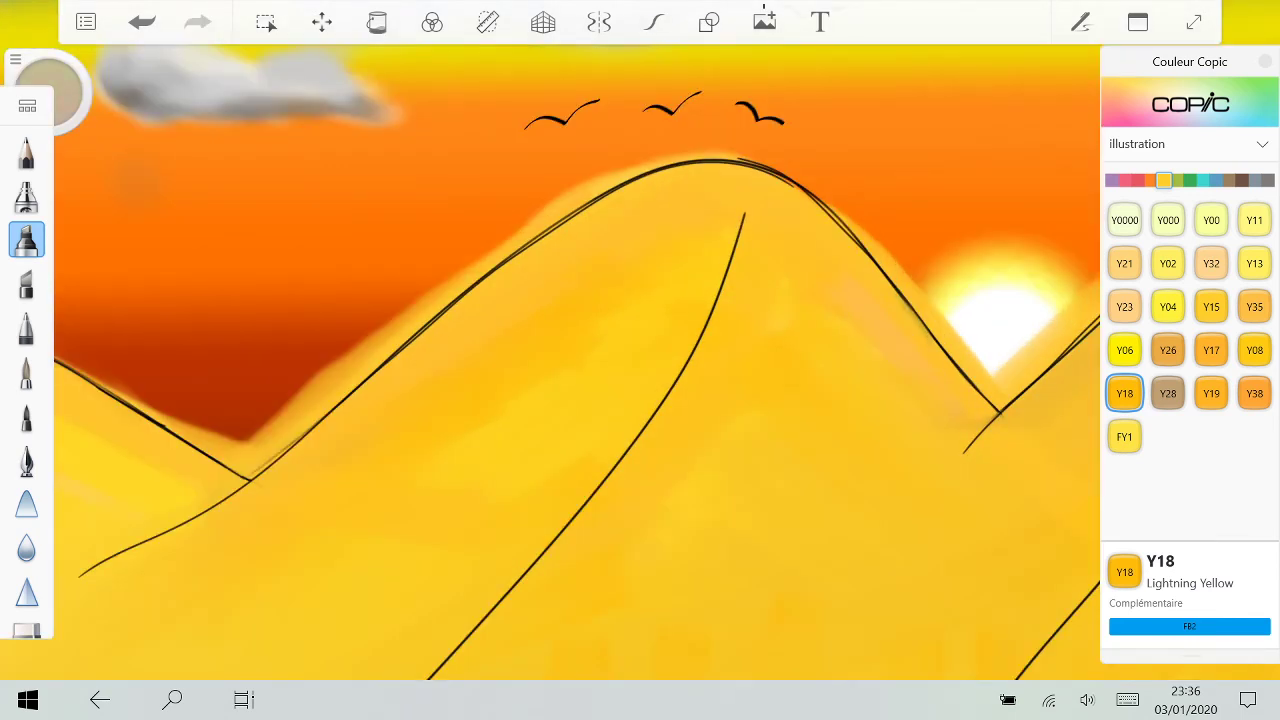
scroll(858, 334, "down", 5)
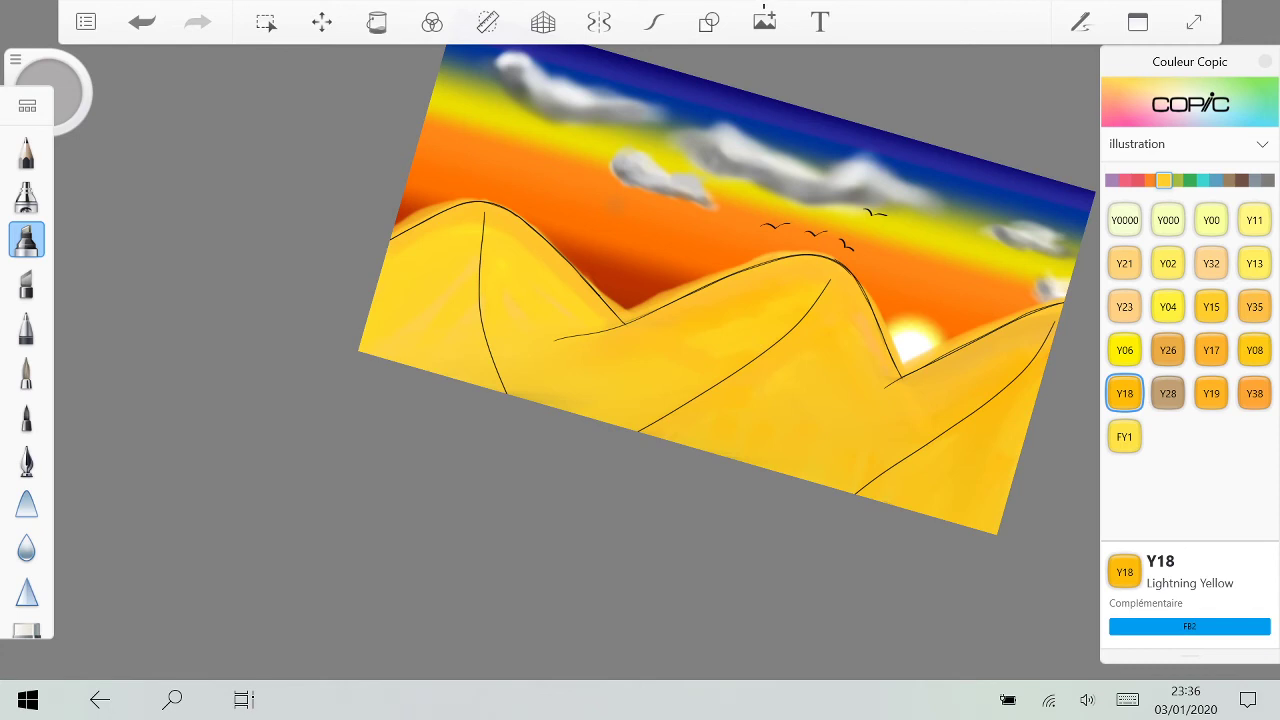
scroll(884, 327, "up", 4)
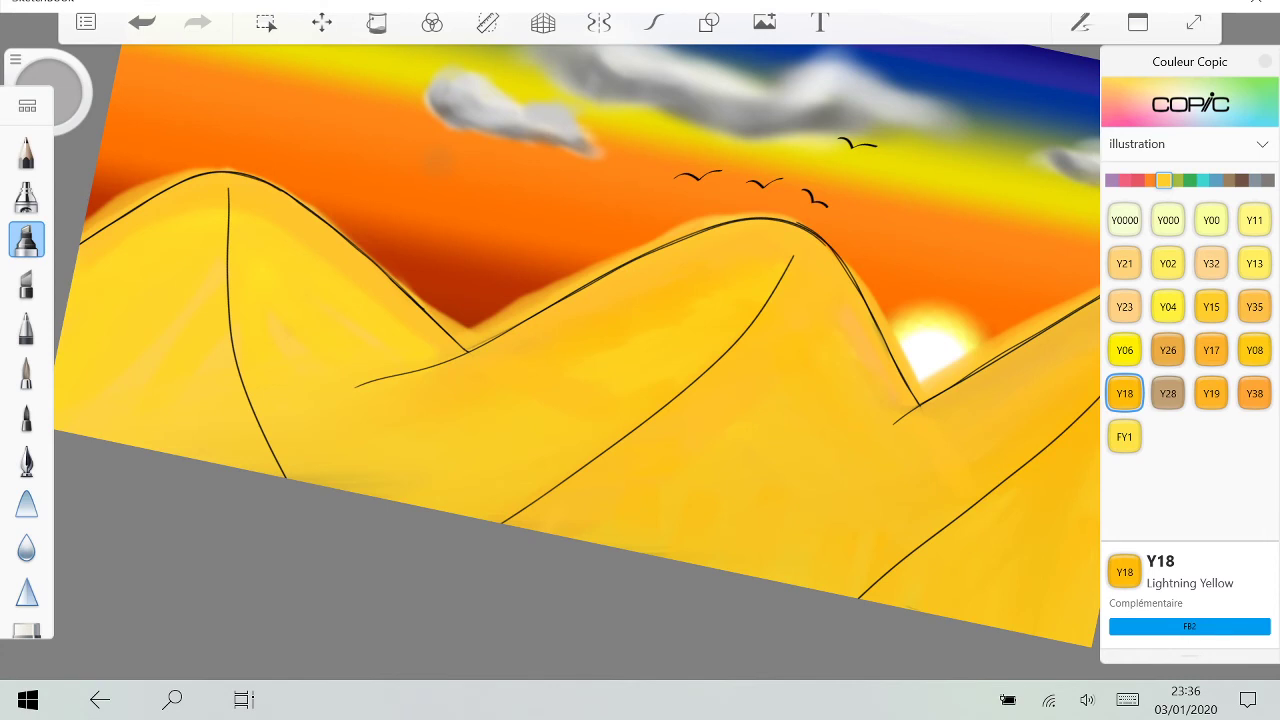
left_click(1265, 61)
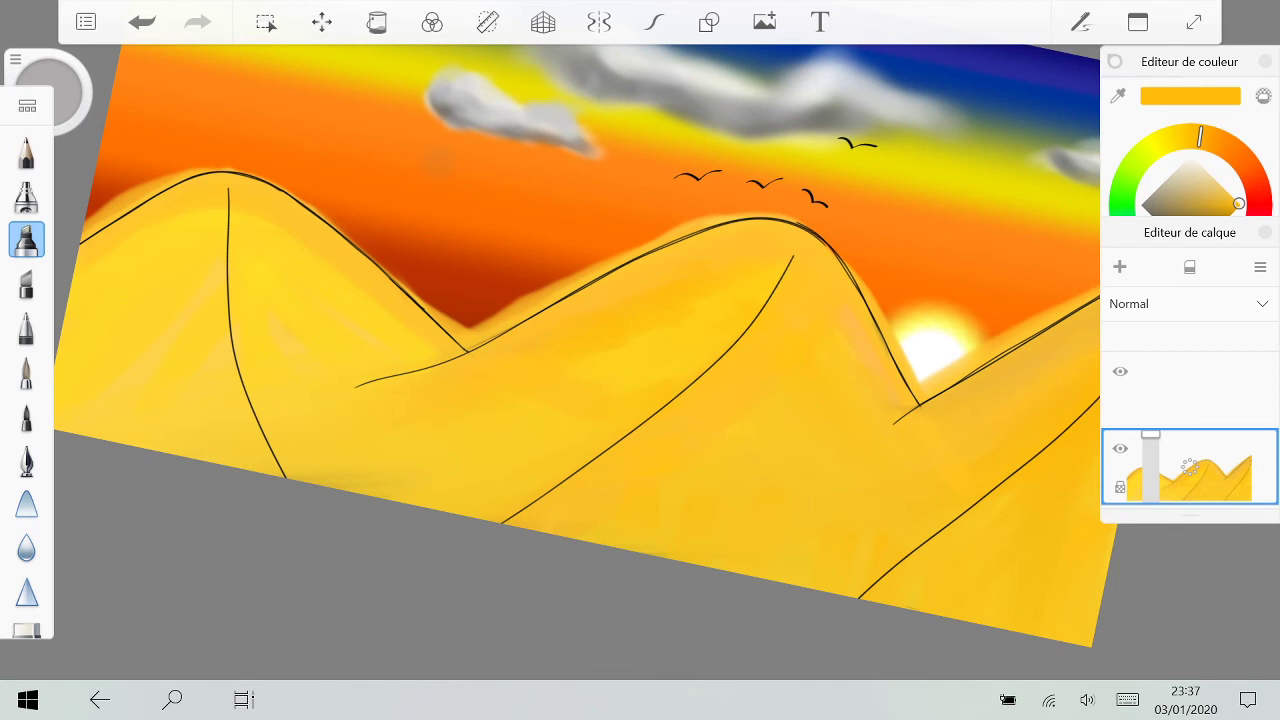
left_click_drag(1239, 204, 1233, 213)
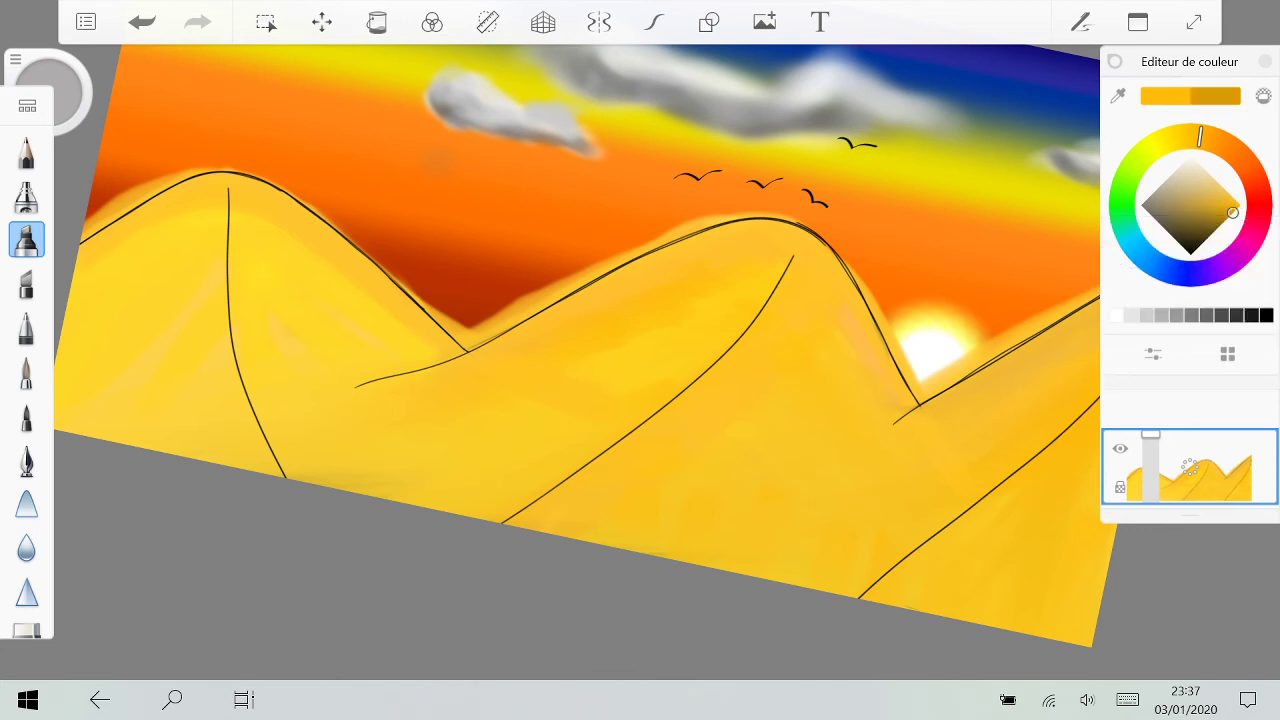
Step: Try golden Marker shading strokes along both sides of the middle dune's ridge line, and undo them
left_click_drag(792, 258, 548, 528)
key("ctrl+z")
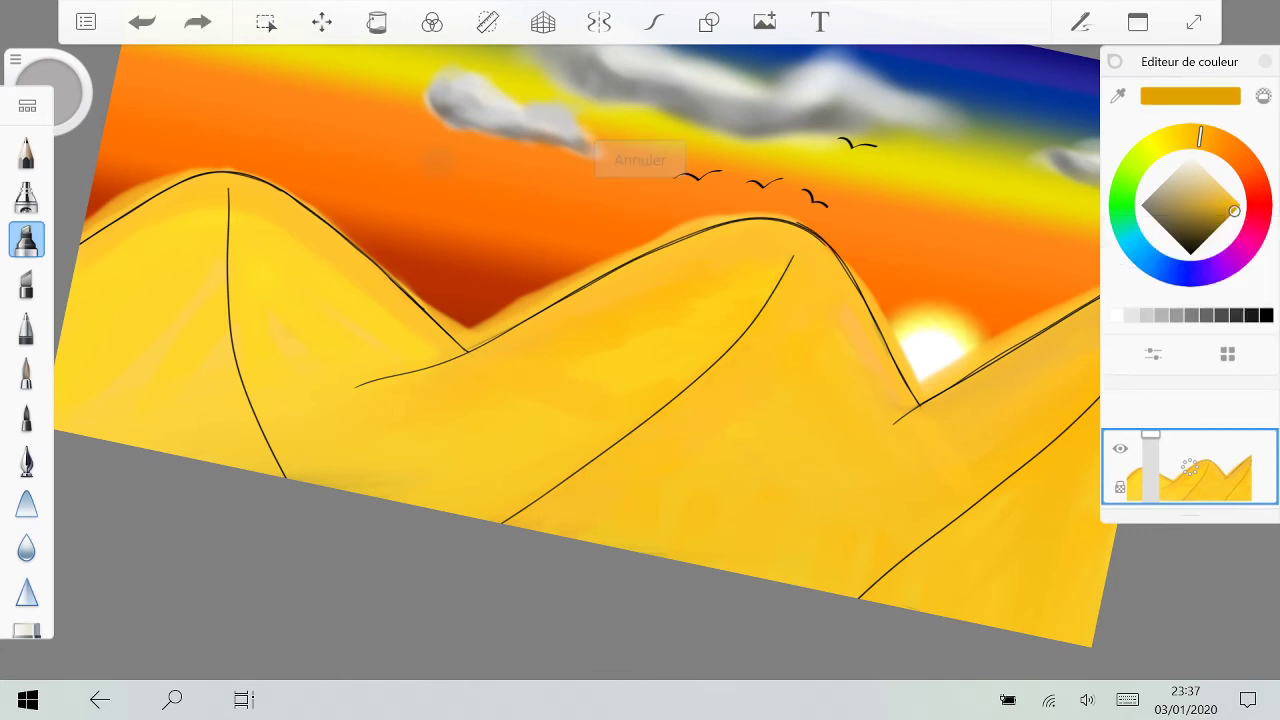
left_click_drag(628, 458, 535, 522)
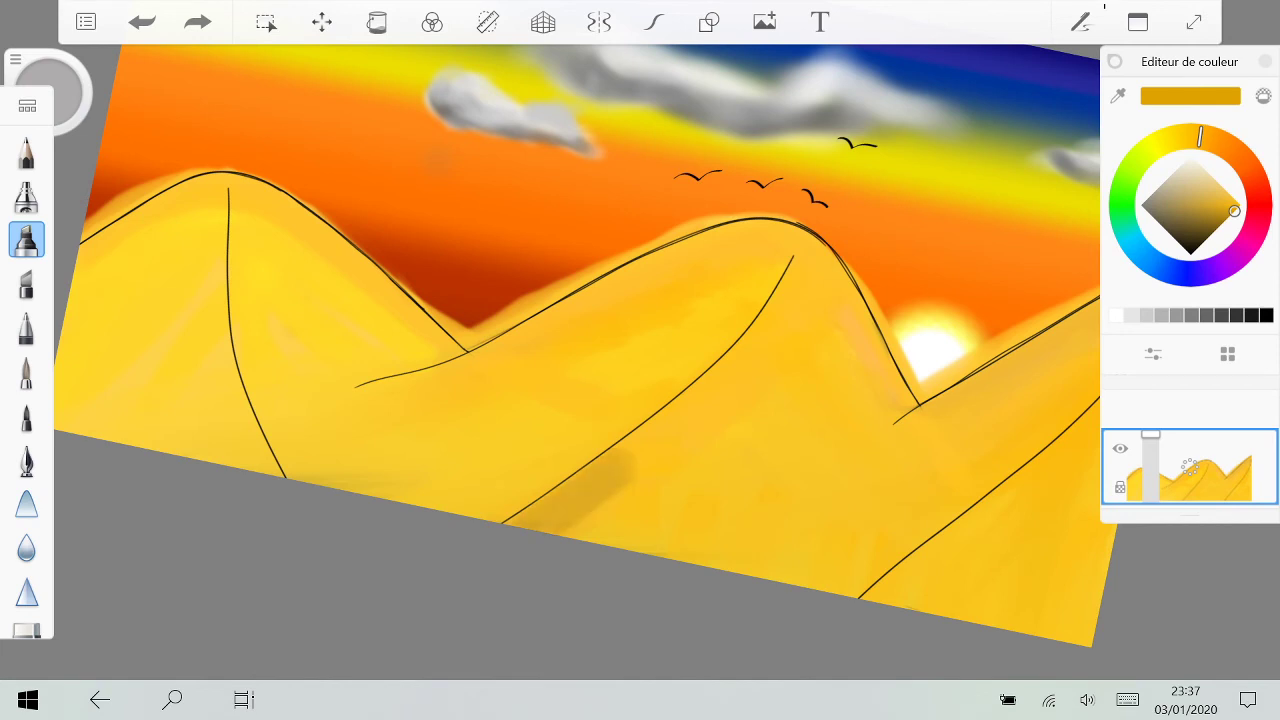
left_click_drag(815, 248, 572, 526)
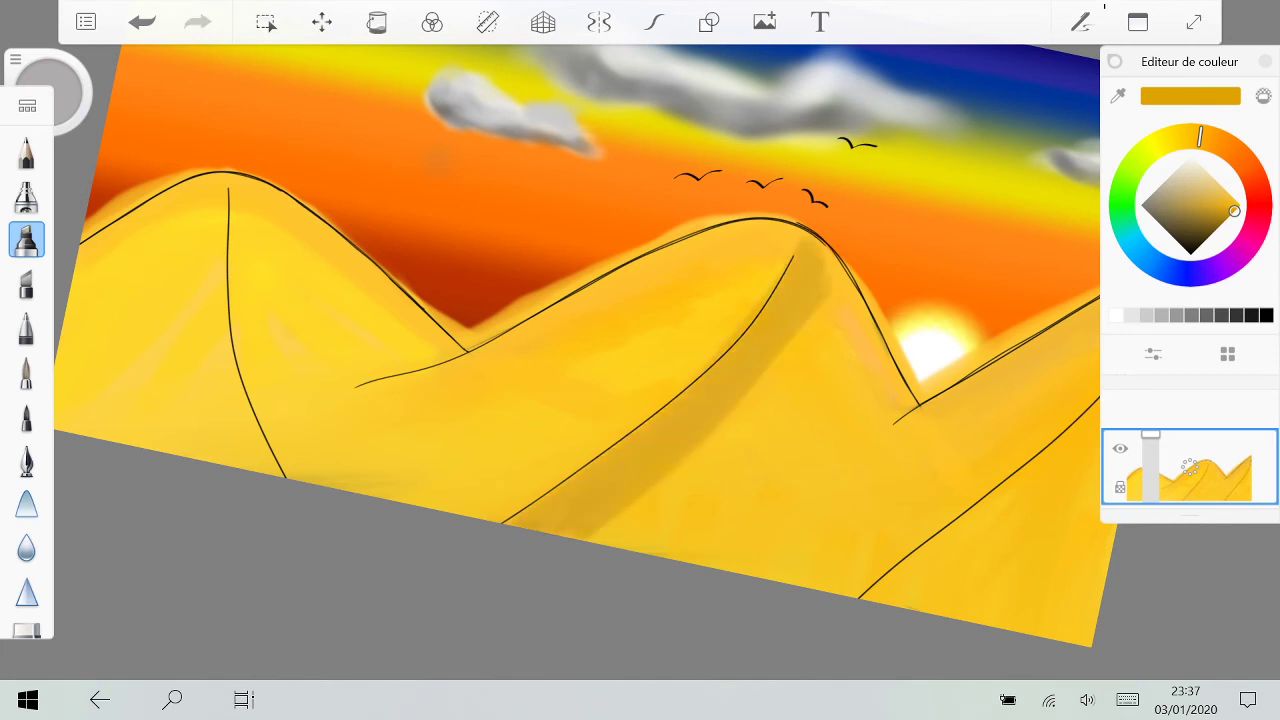
key("ctrl+z")
mouse_move(790, 250)
left_mouse_down()
mouse_move(618, 415)
mouse_move(463, 510)
mouse_move(755, 292)
left_mouse_up()
key("ctrl+z")
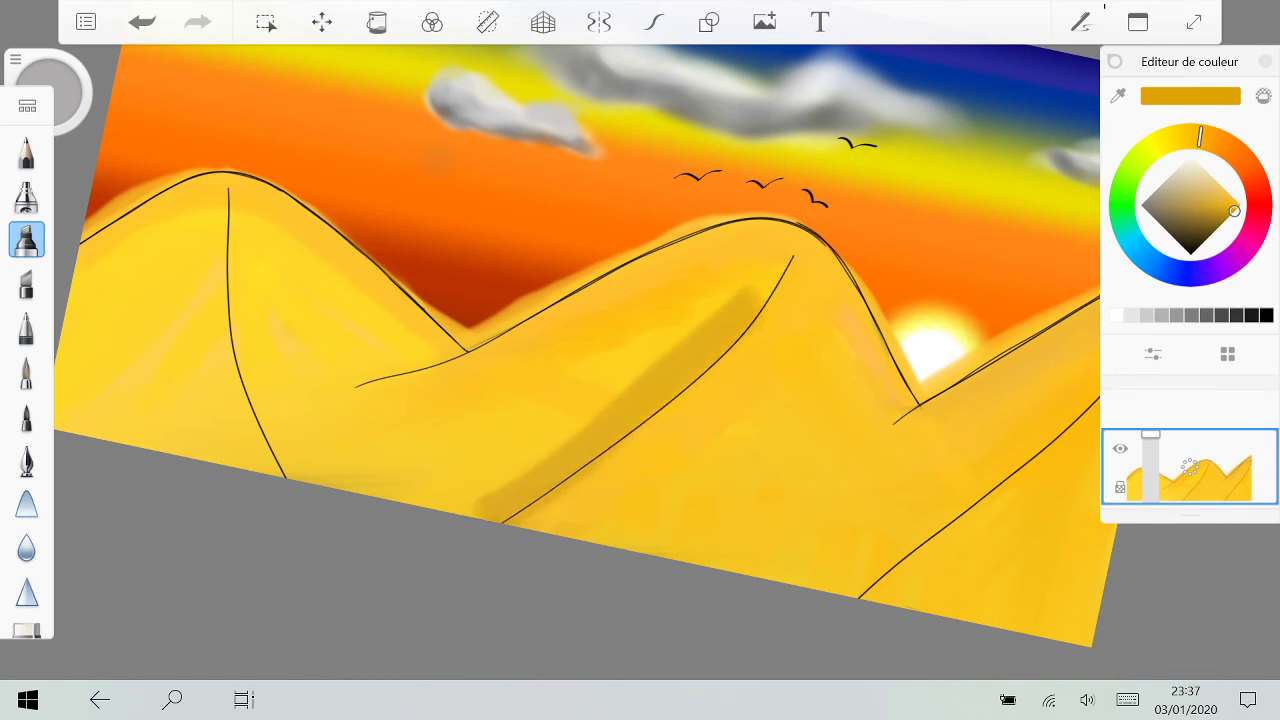
key("ctrl+z")
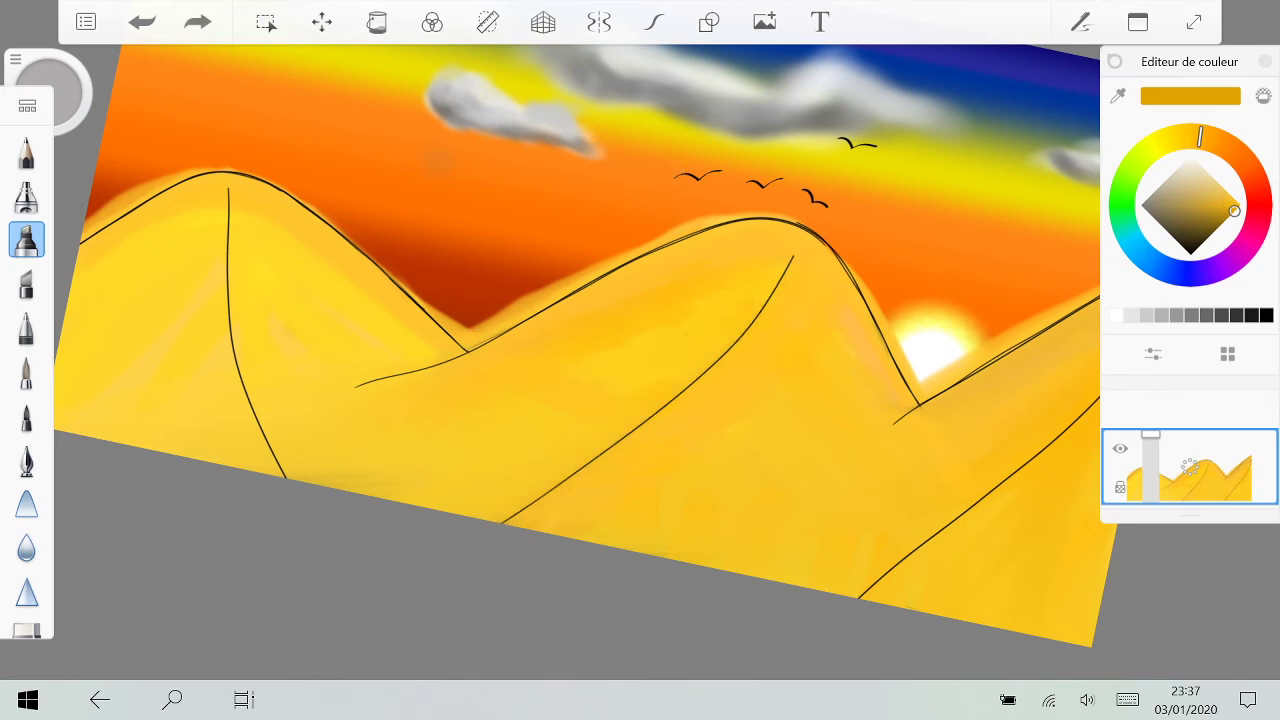
Step: Try a golden Marker stroke at size 13.5 along the middle dune's inner ridge line, and undo it
double_click(27, 240)
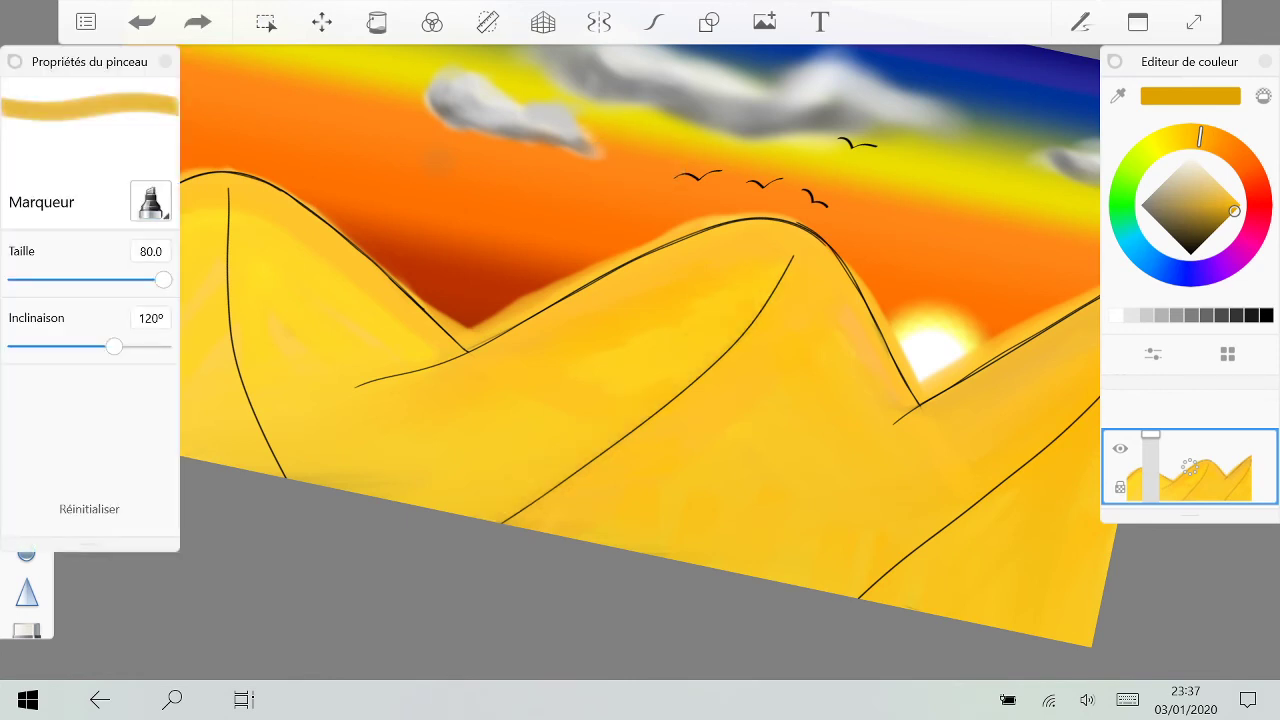
left_click_drag(163, 280, 115, 280)
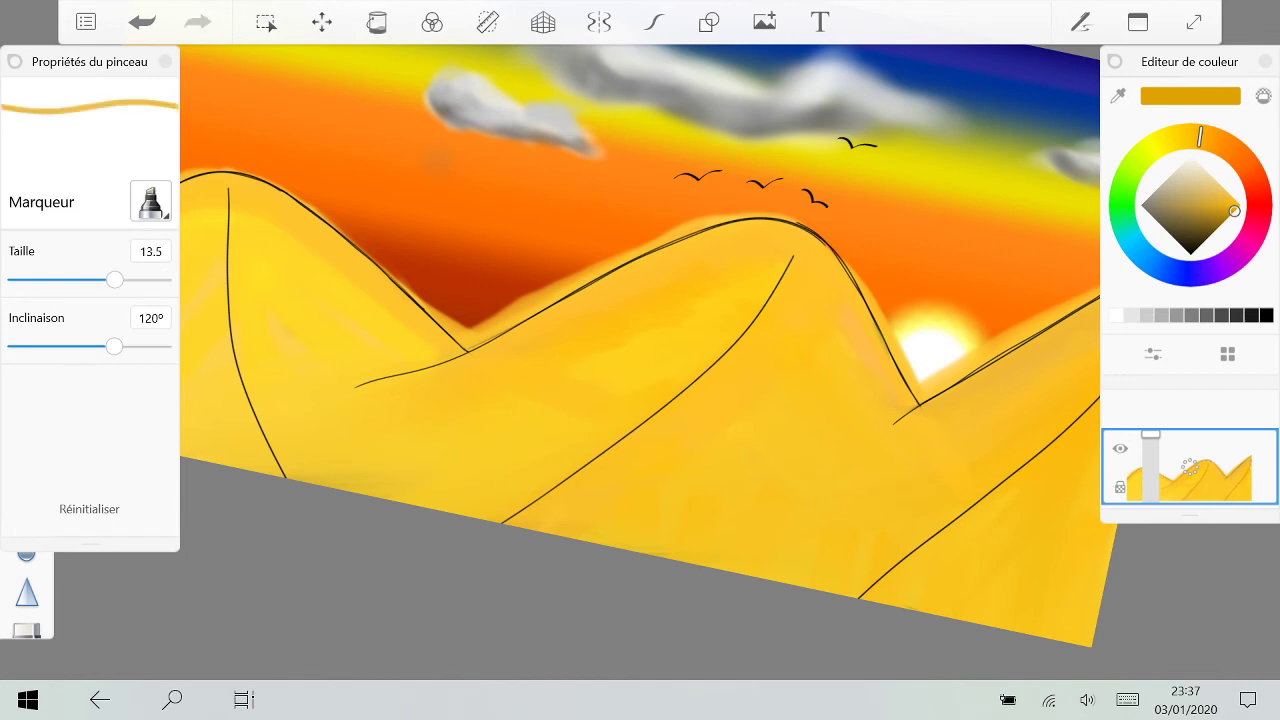
scroll(510, 488, "up", 5)
left_click_drag(470, 557, 799, 288)
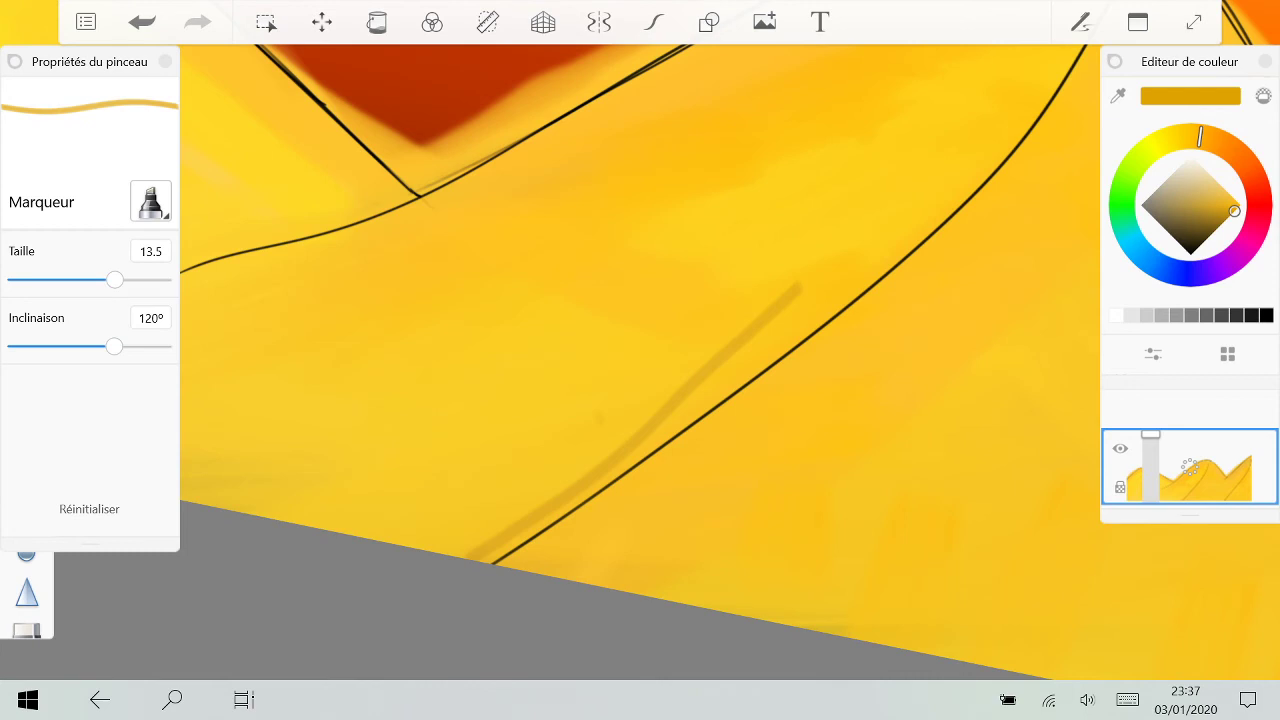
key("ctrl+z")
Step: Set the Marker brush size to 41.2 for shading the middle dune's ridge
left_click_drag(115, 280, 146, 280)
scroll(595, 525, "up", 5)
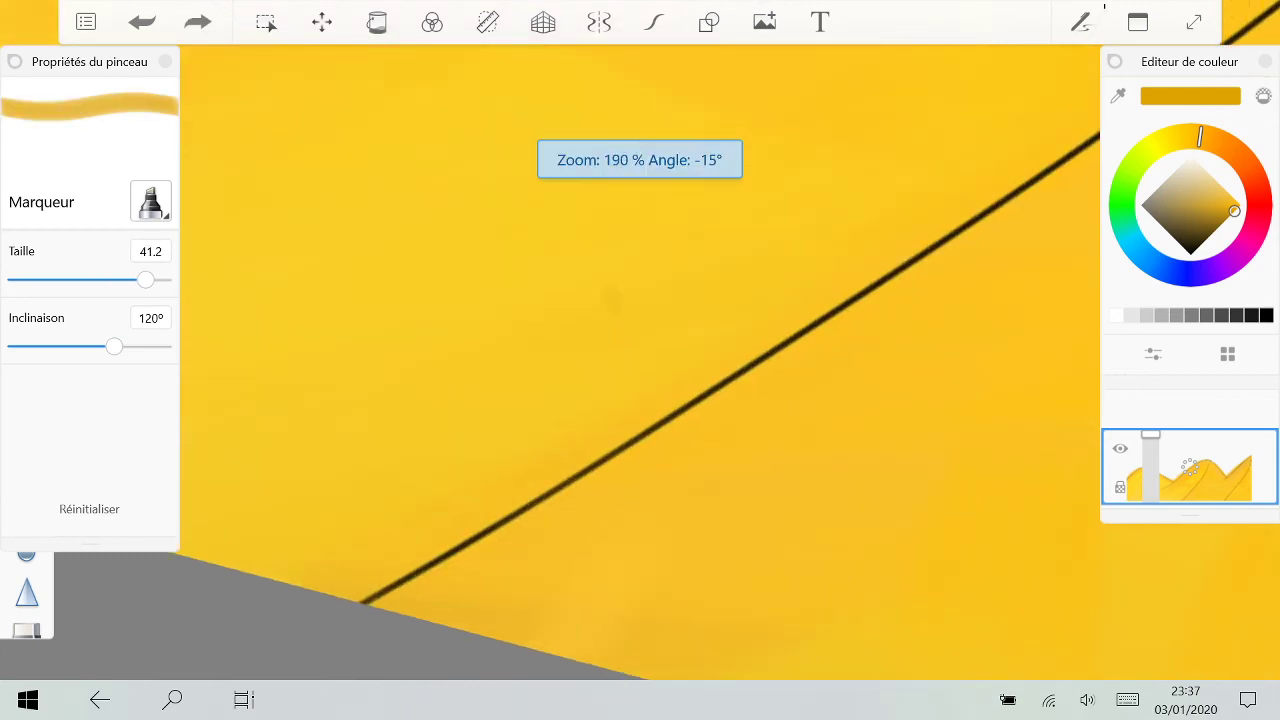
scroll(545, 558, "down", 5)
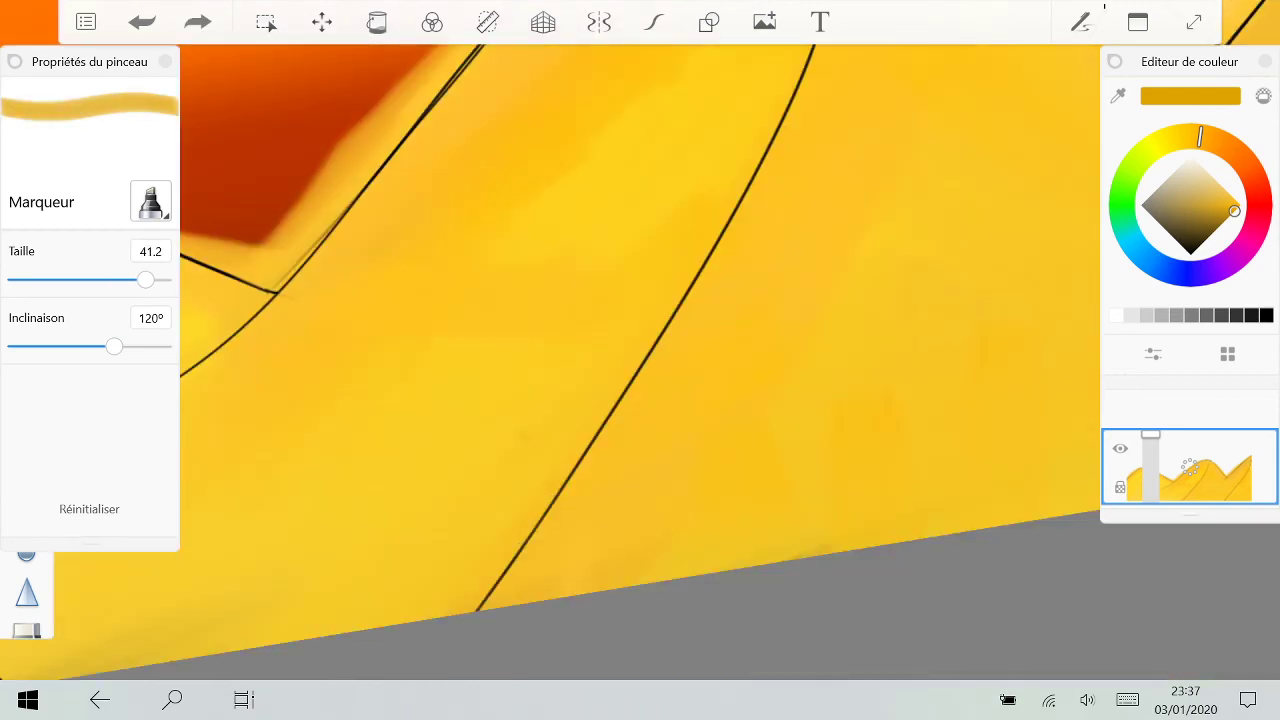
scroll(640, 362, "down", 4)
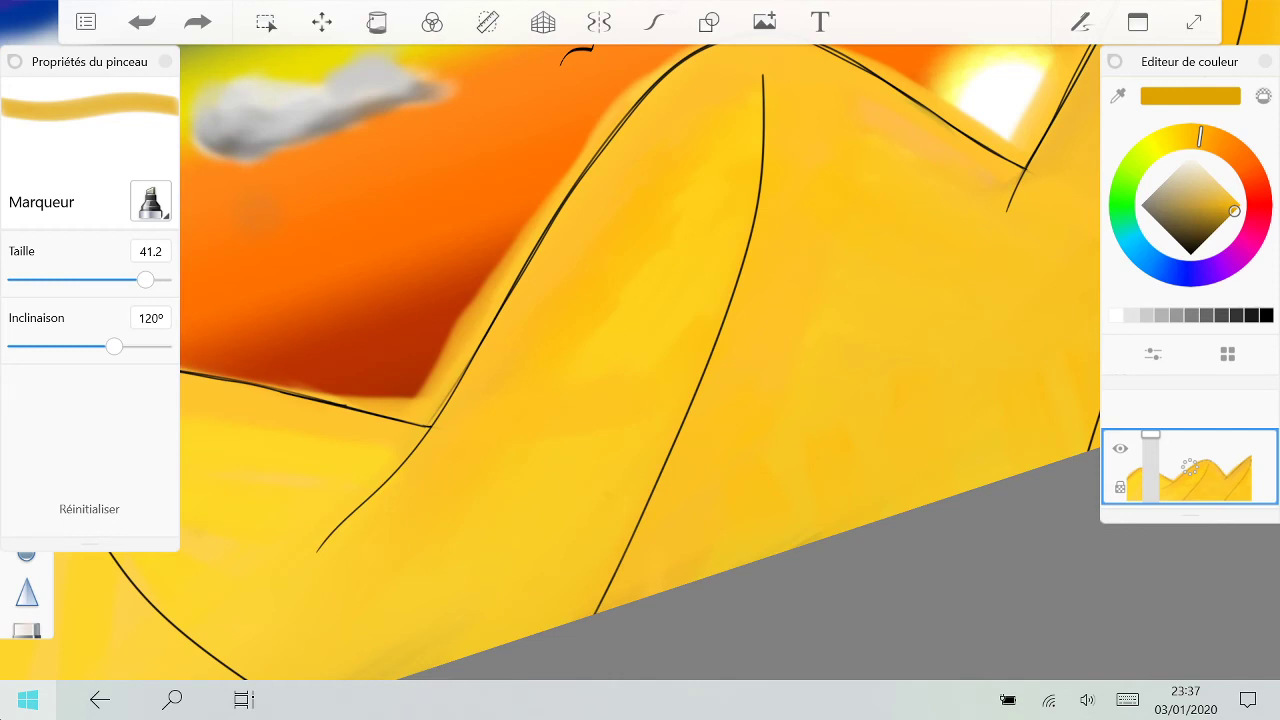
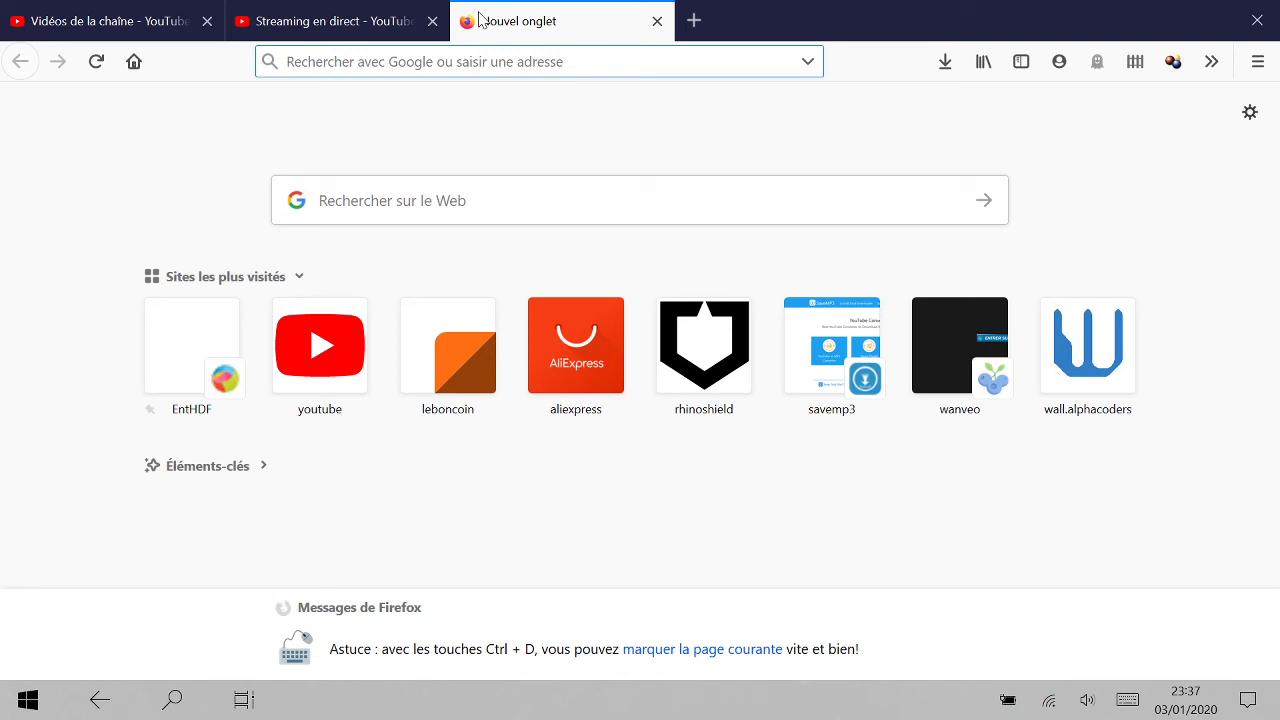
Step: Check the live stream and channel videos pages in YouTube Studio, and switch back to SketchBook
middle_click(479, 12)
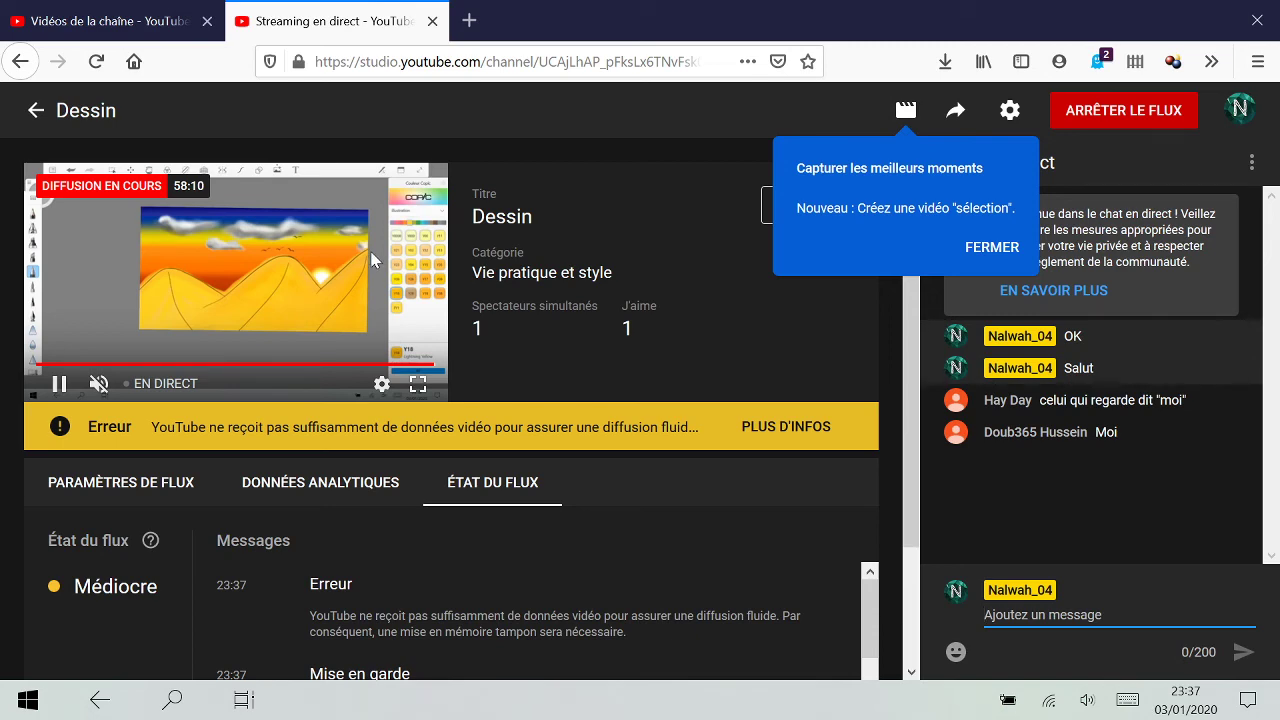
key("ctrl+Tab")
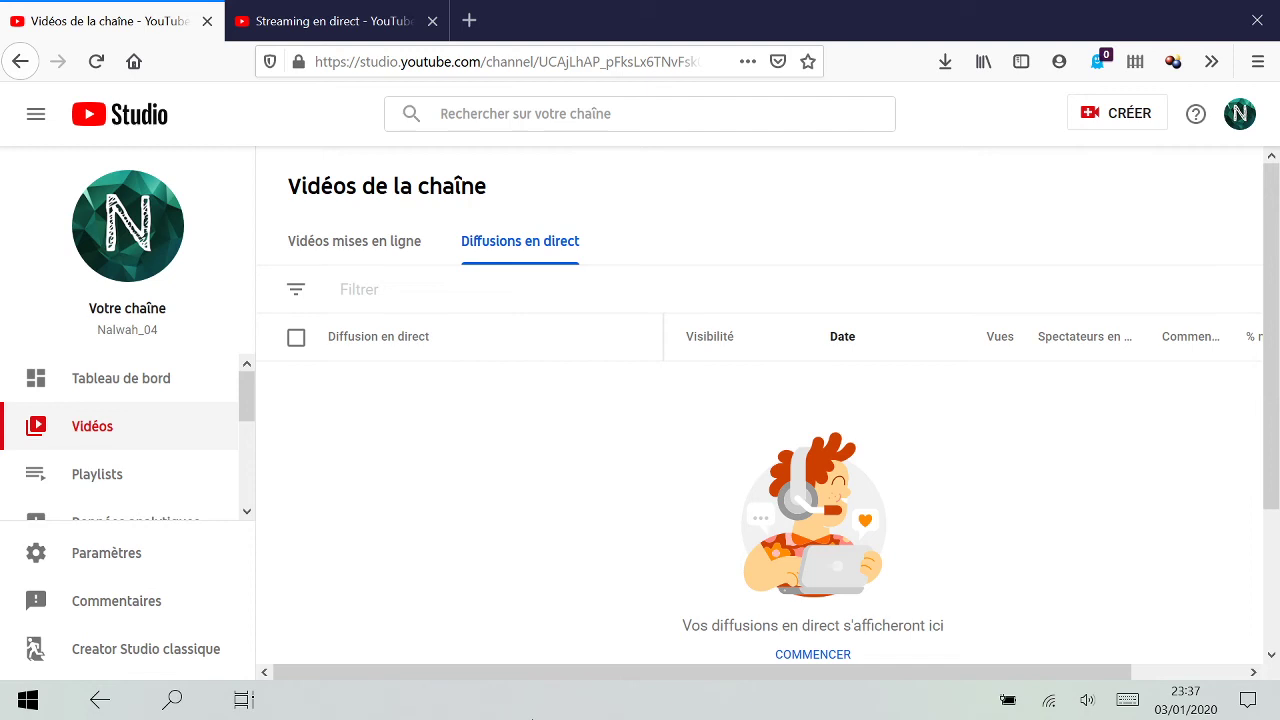
key("ctrl+t")
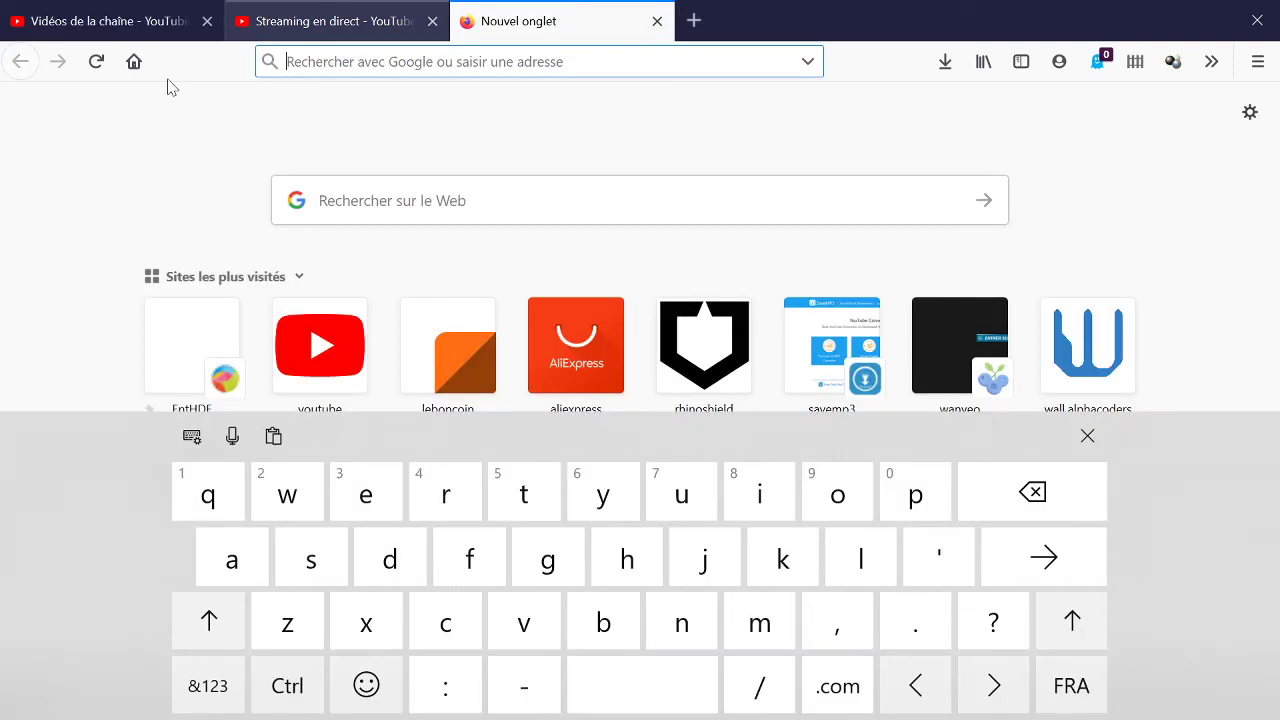
left_click(837, 495)
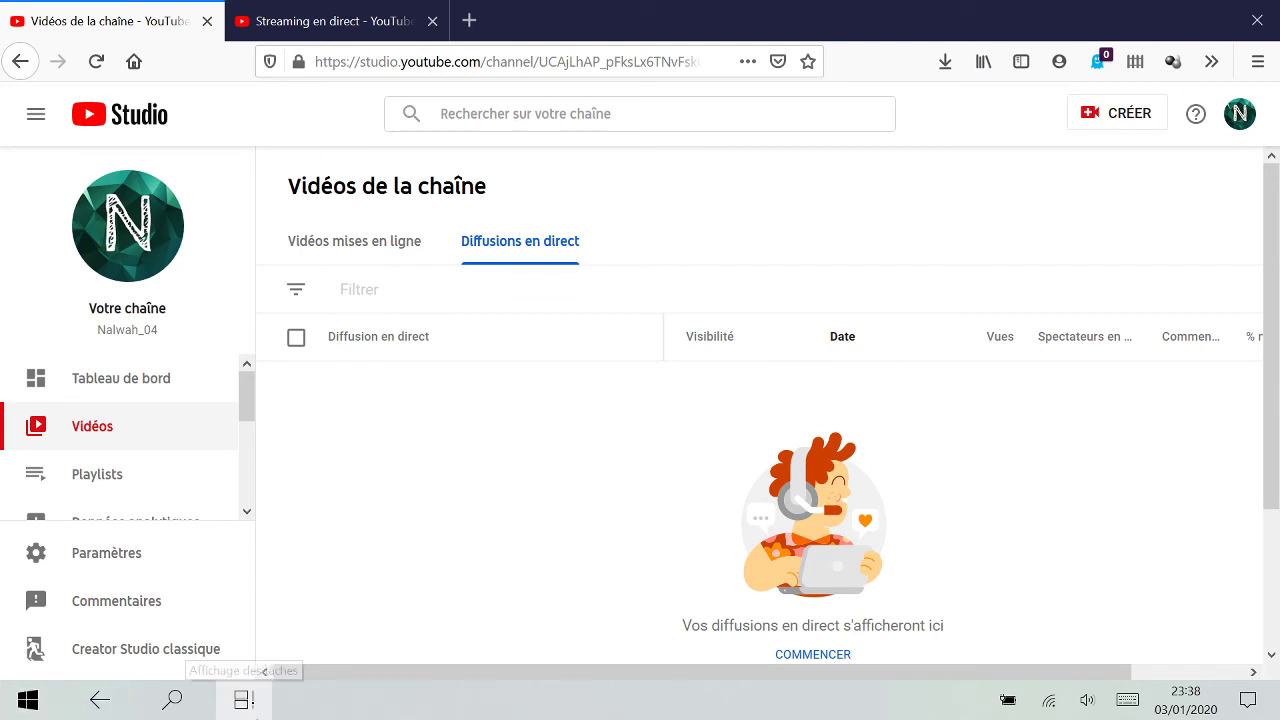
left_click(244, 700)
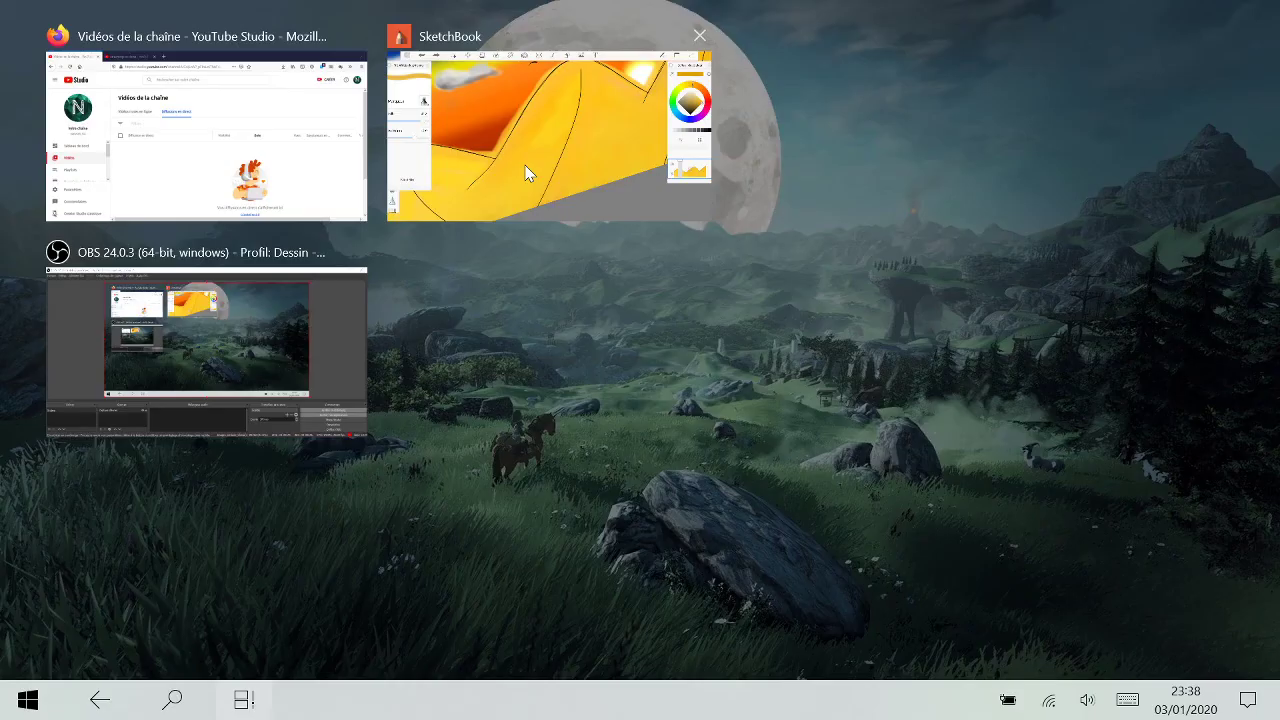
left_click(528, 173)
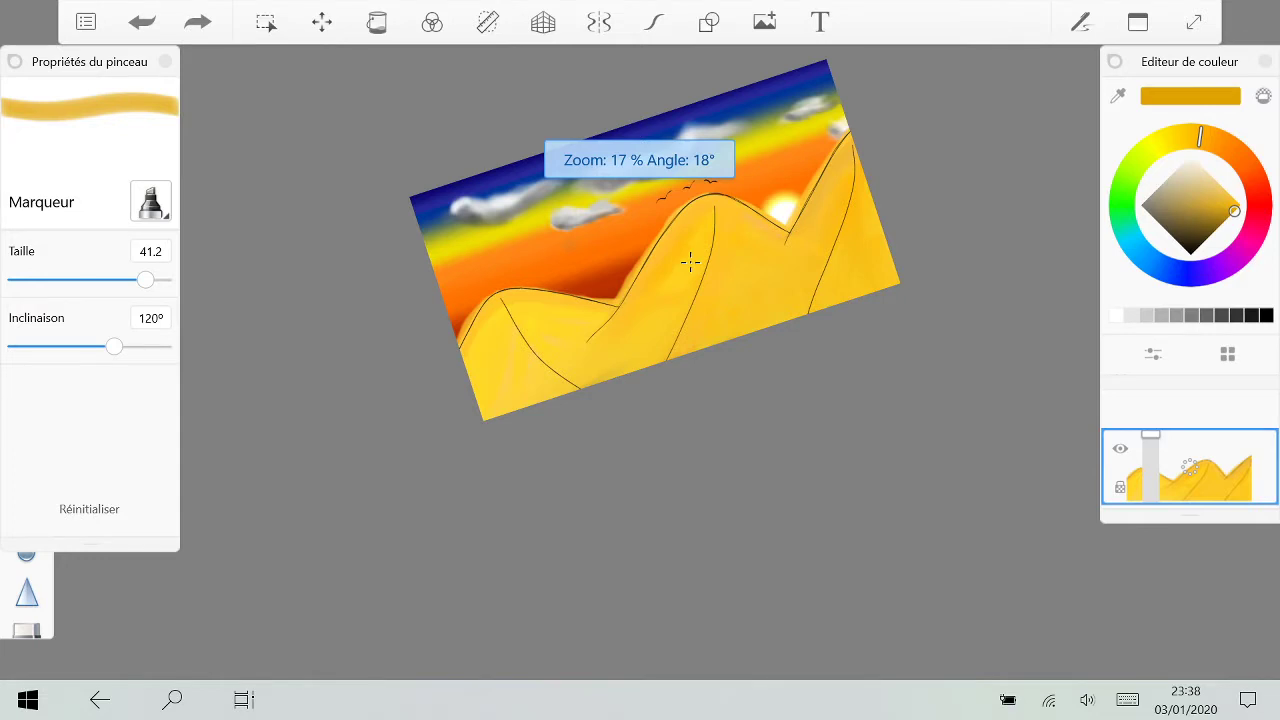
Step: Try a Marker stroke beside the middle dune's ridge line, undo it, and restore the brush size to 80.0
scroll(687, 262, "up", 5)
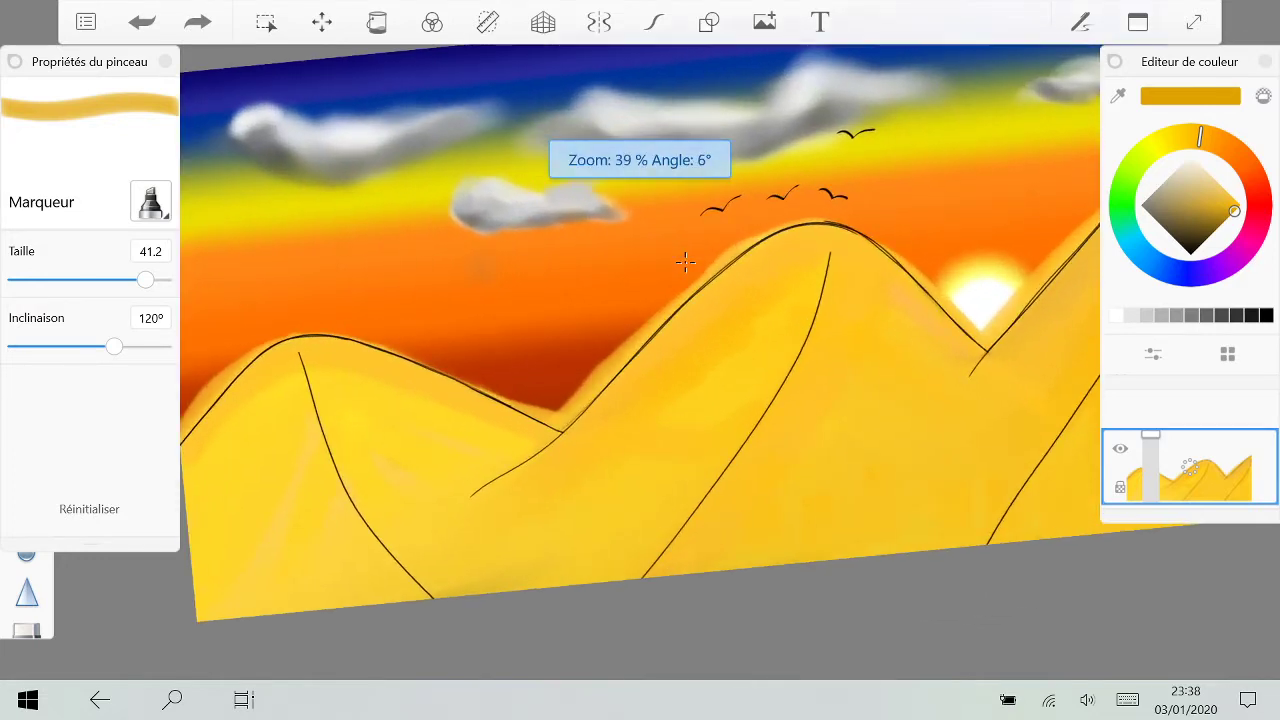
left_click_drag(802, 262, 686, 506)
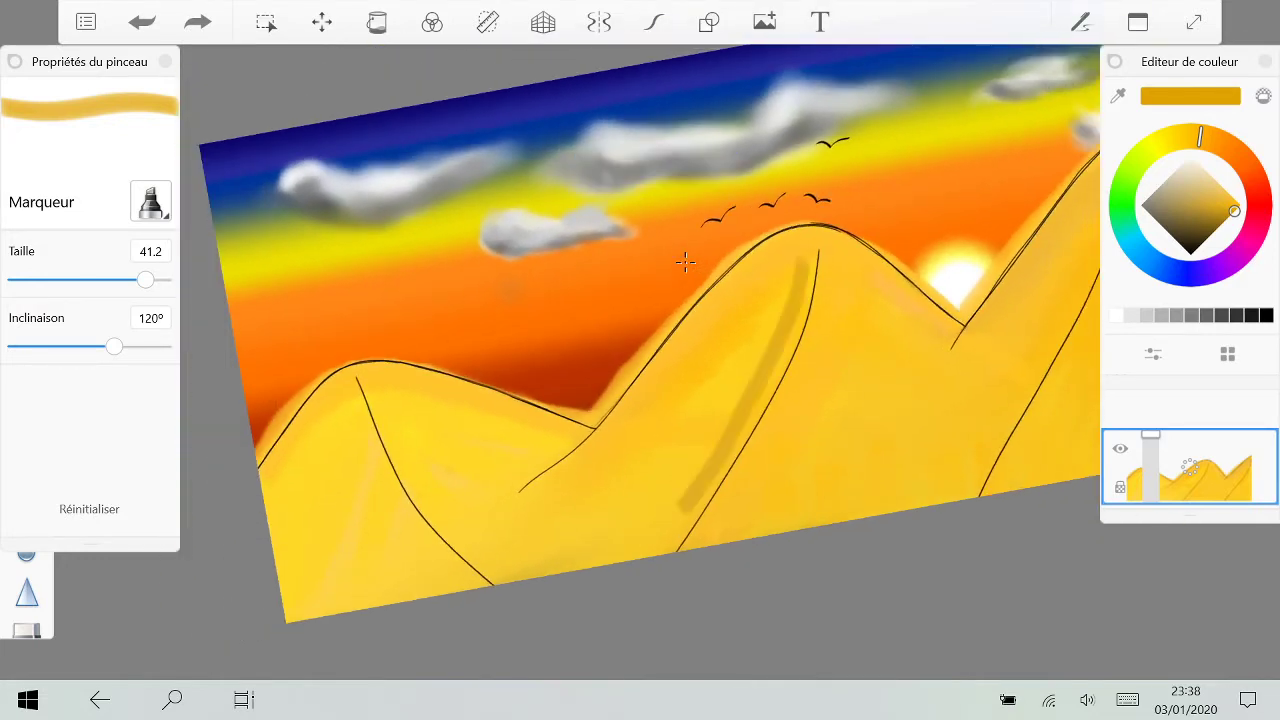
left_click(142, 22)
left_click_drag(145, 280, 164, 280)
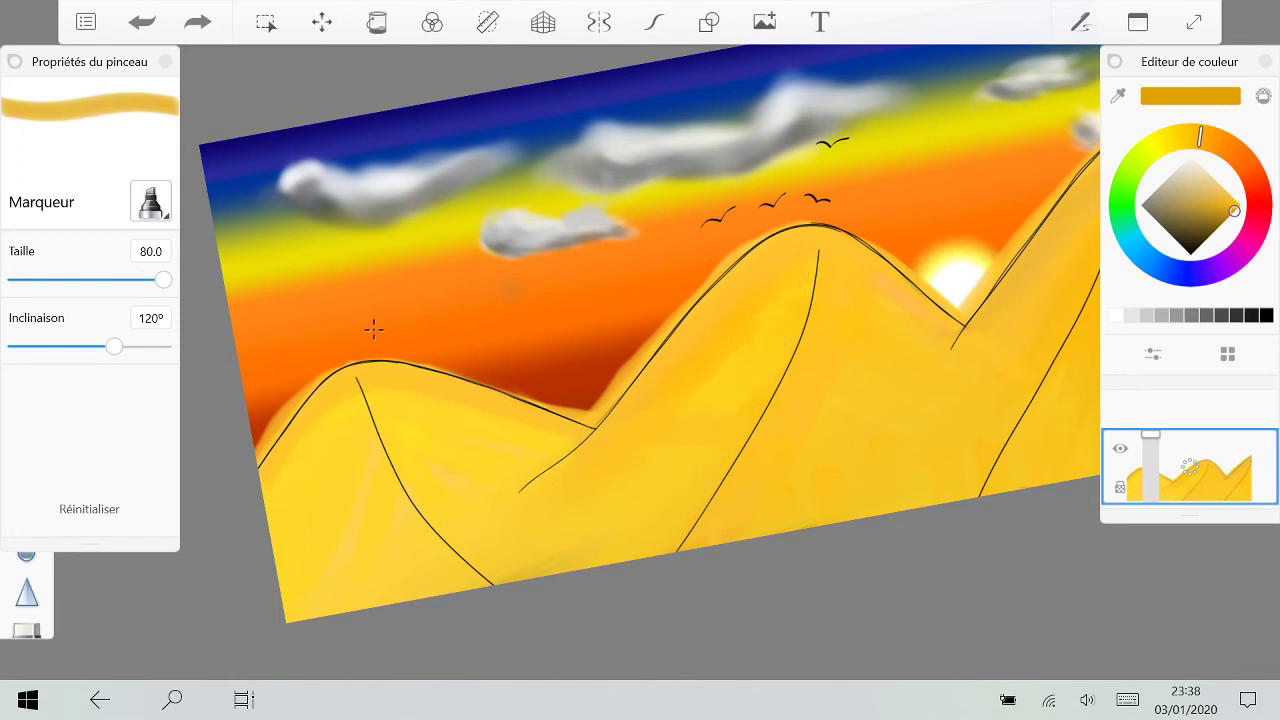
Step: Relaunch SketchBook to return to the desert painting
key("super")
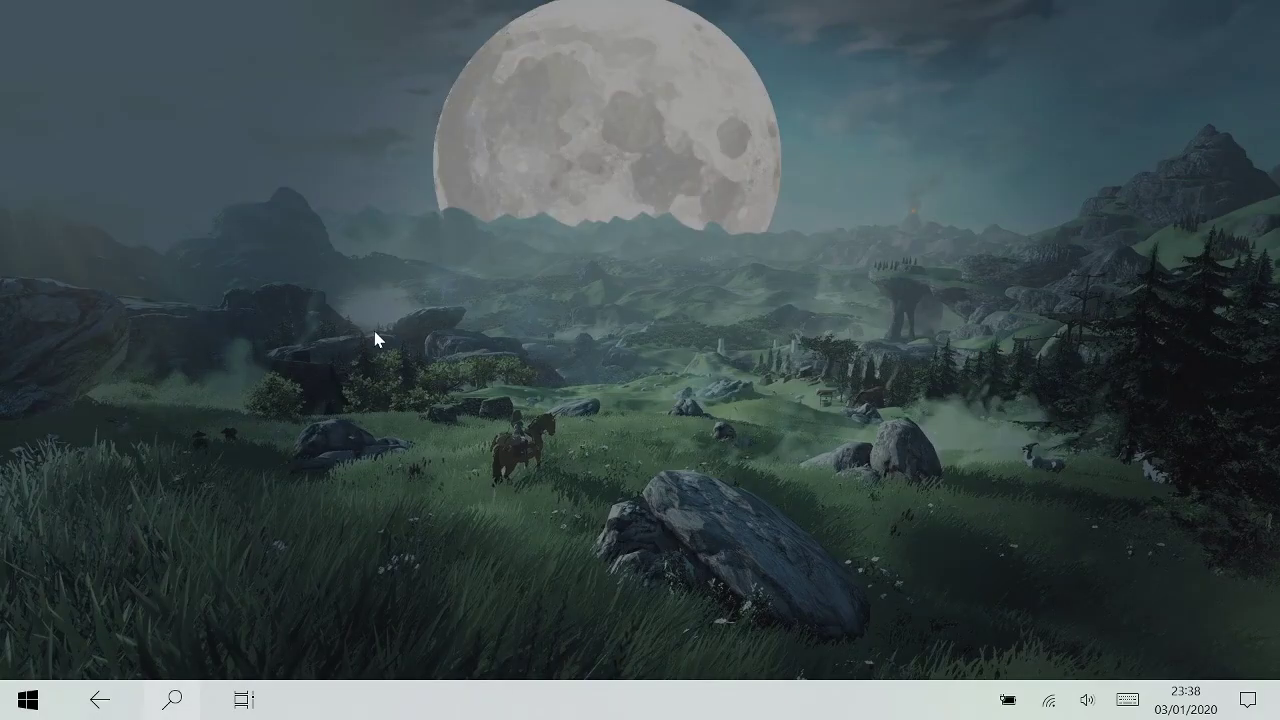
key("super+Tab")
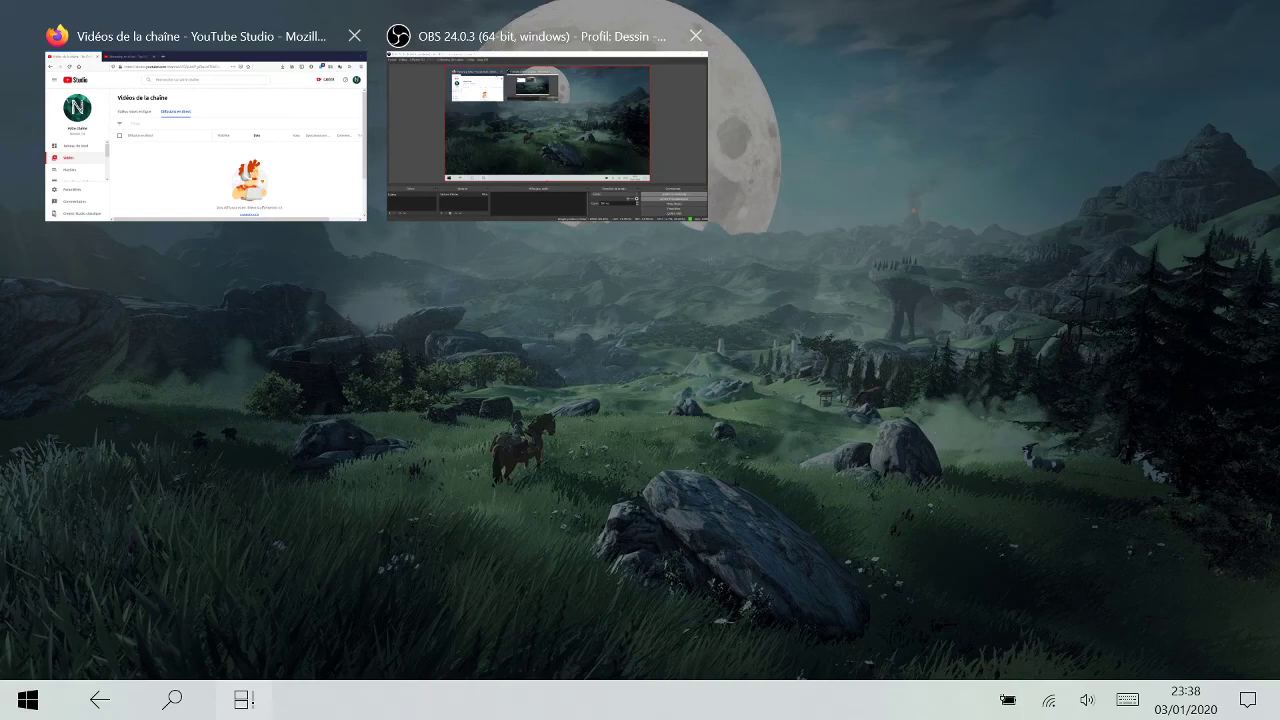
key("Escape")
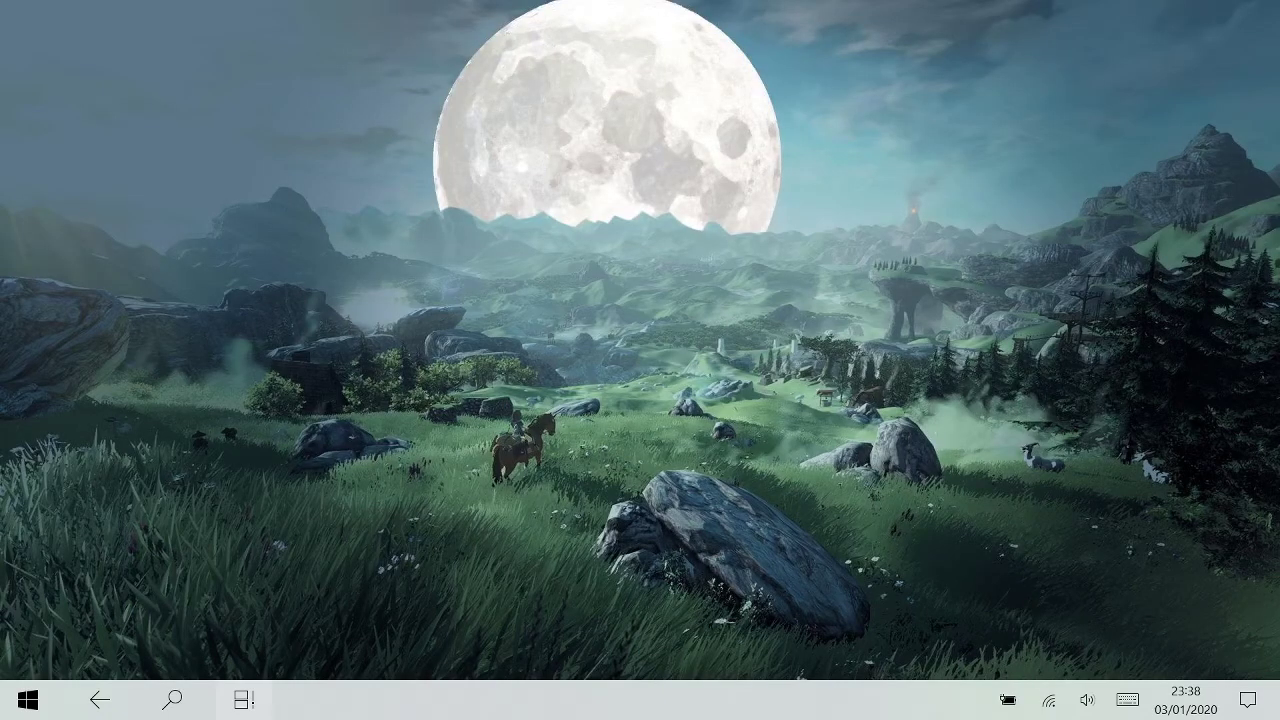
key("super")
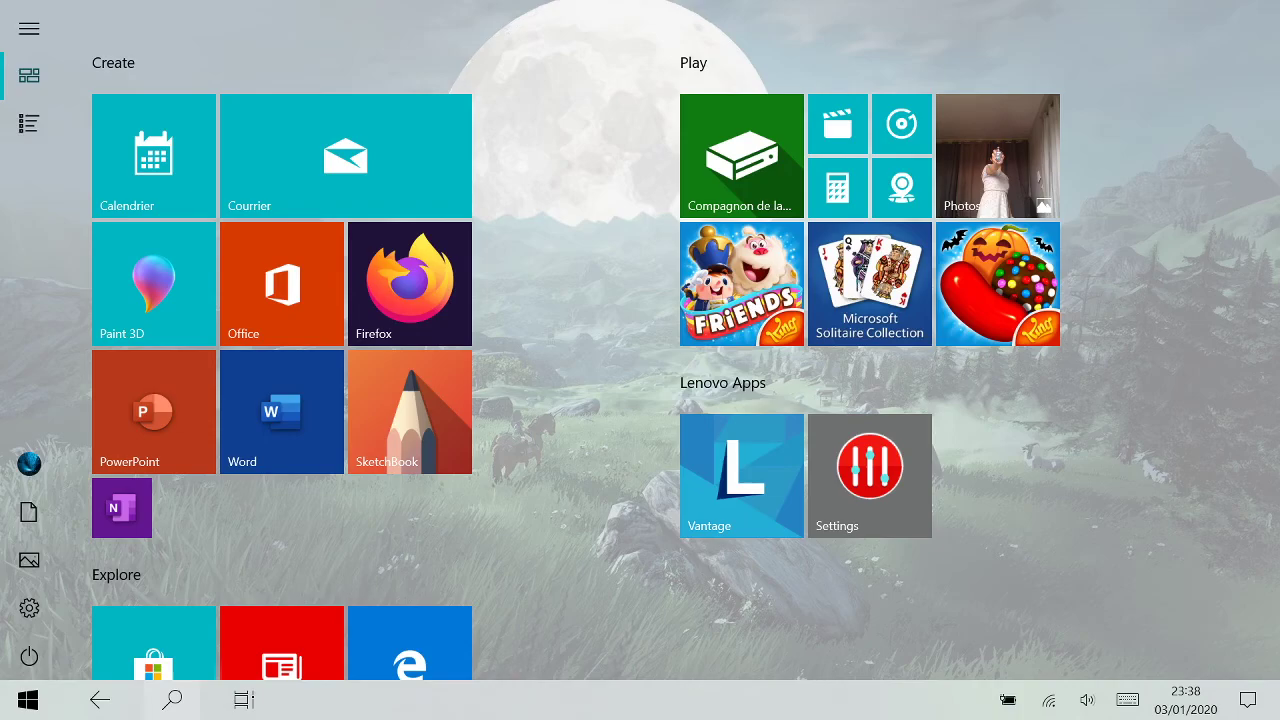
left_click(410, 412)
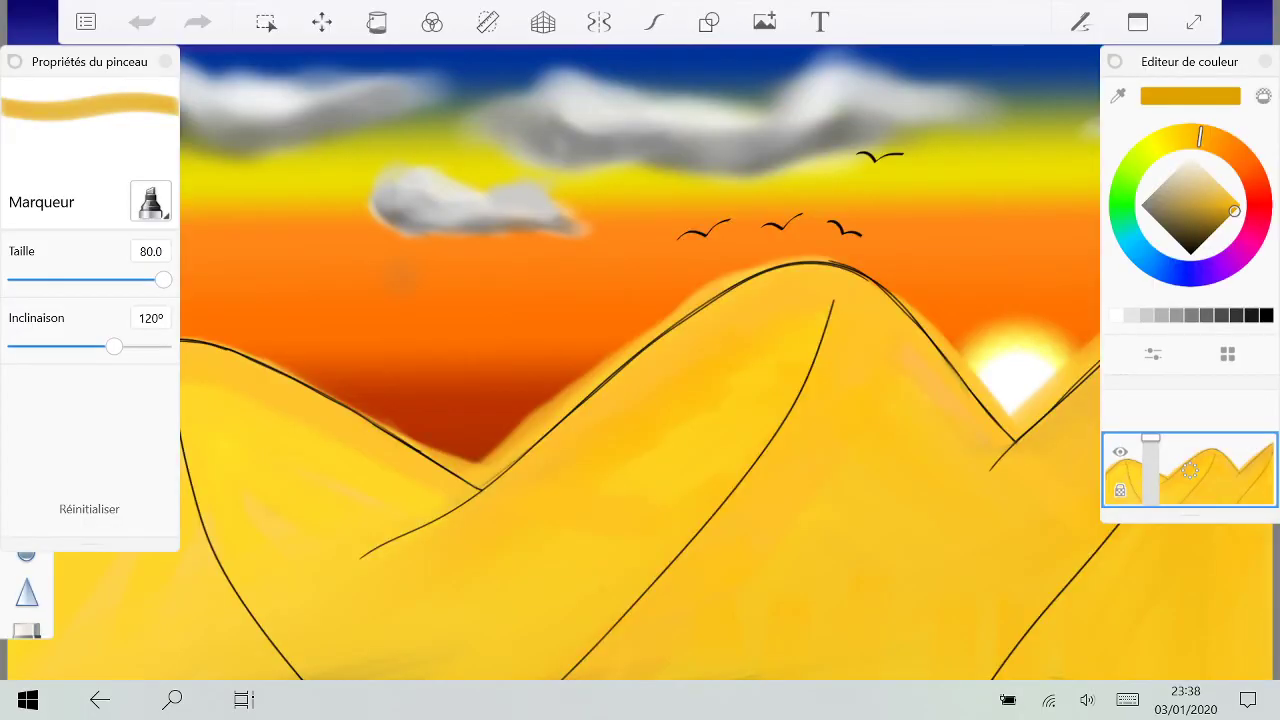
Step: Try one broad Marker stroke over the middle dune's inner ridge line at size 80.0, and undo it
left_click_drag(482, 490, 607, 341)
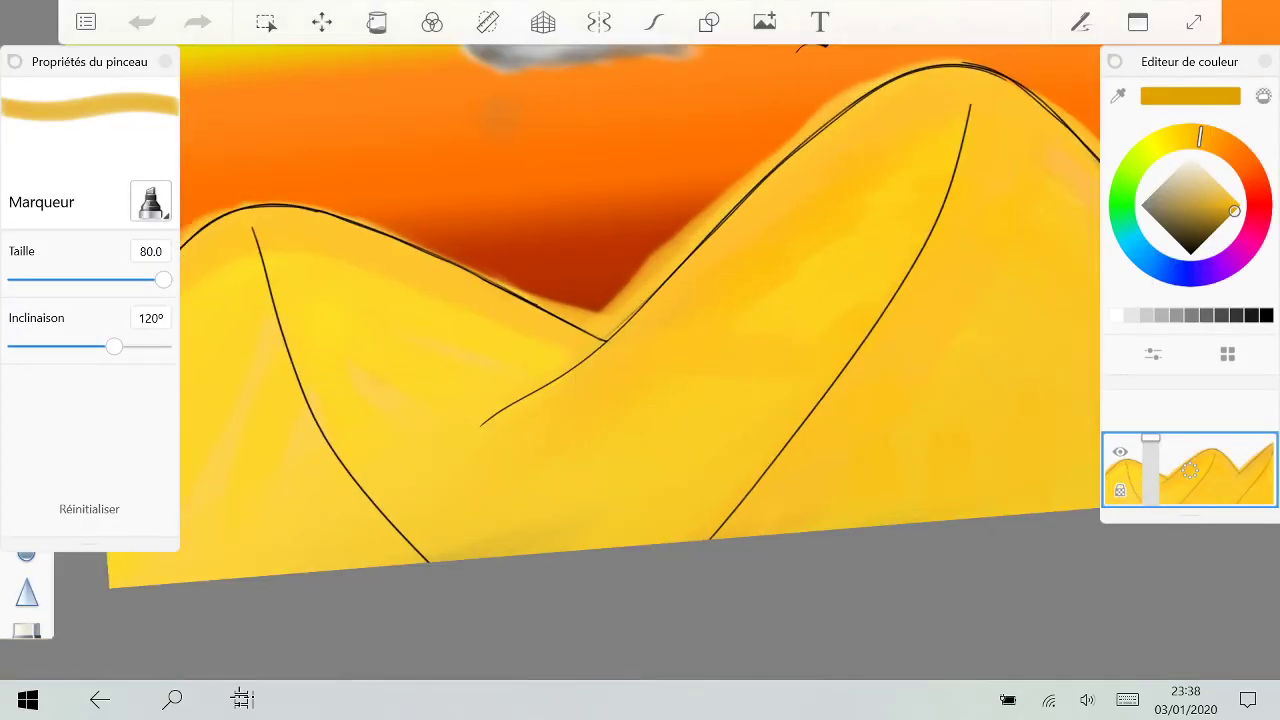
left_click_drag(951, 92, 702, 535)
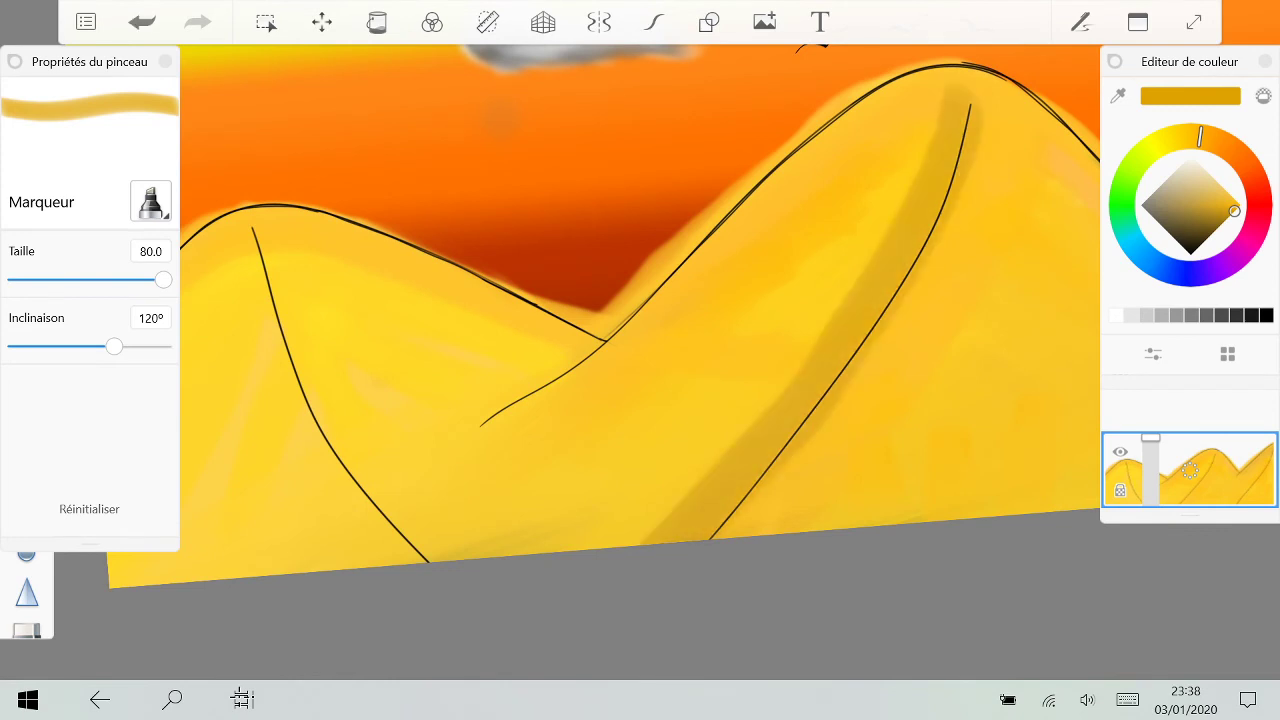
key("ctrl+z")
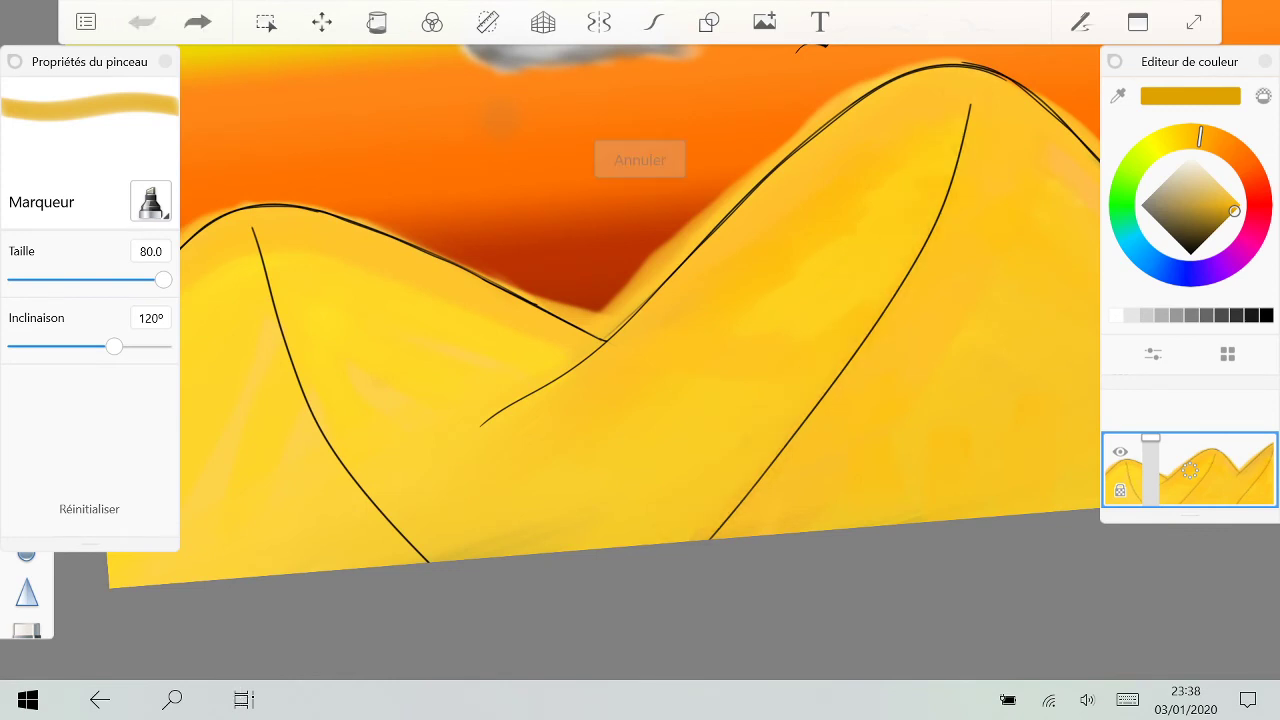
Step: Shade the left side of the middle dune's inner ridge line with a broad golden Marker band from peak to base
scroll(640, 360, "up", 3)
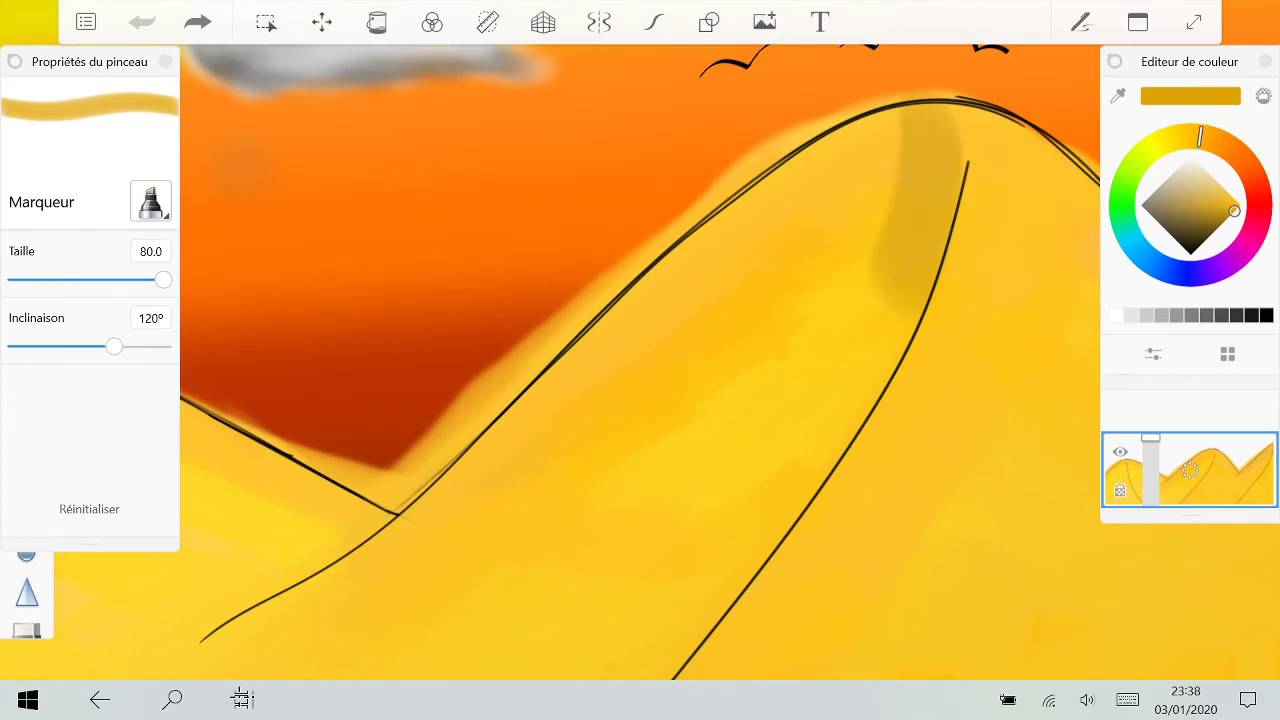
left_click_drag(903, 290, 615, 678)
scroll(640, 360, "down", 5)
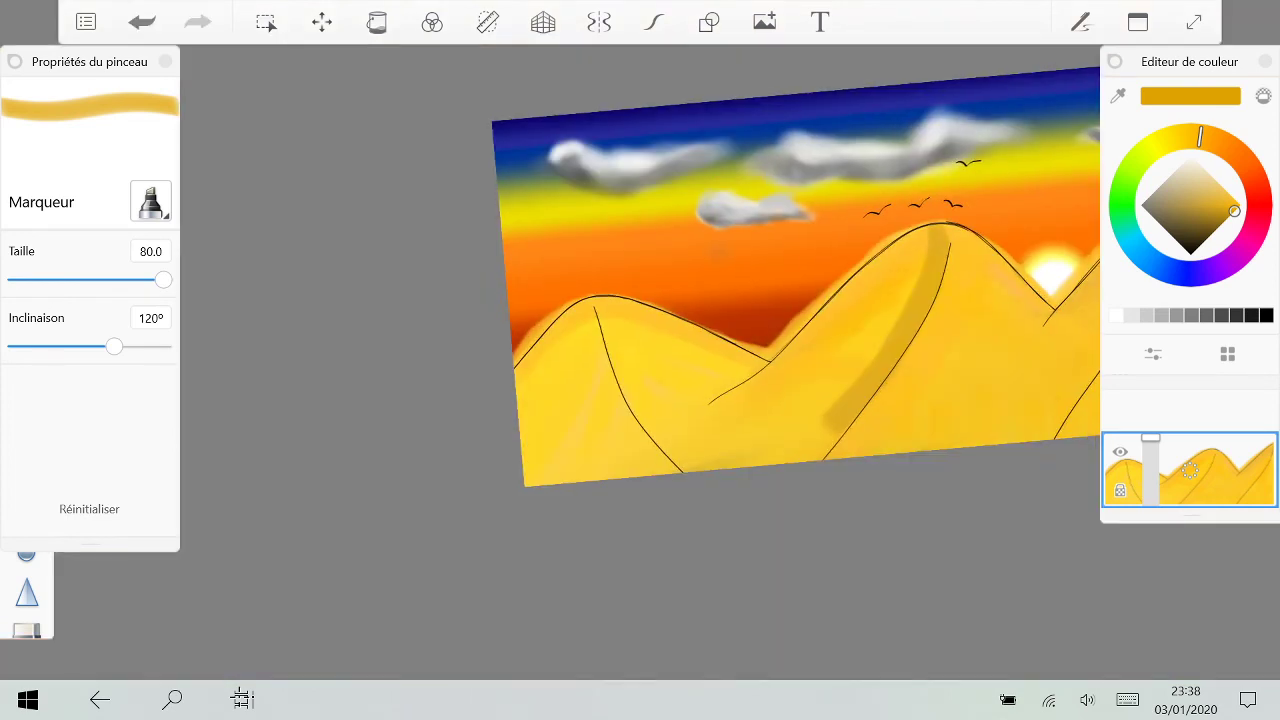
key("ctrl+z")
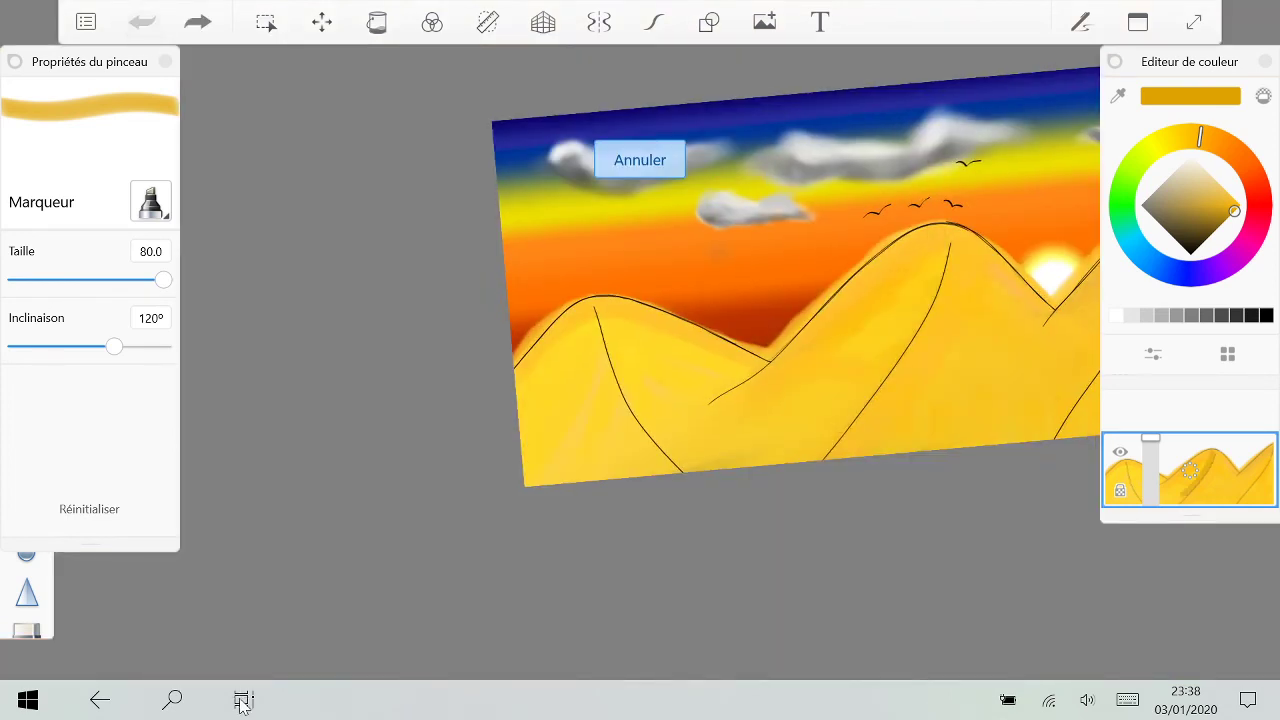
key("ctrl+y")
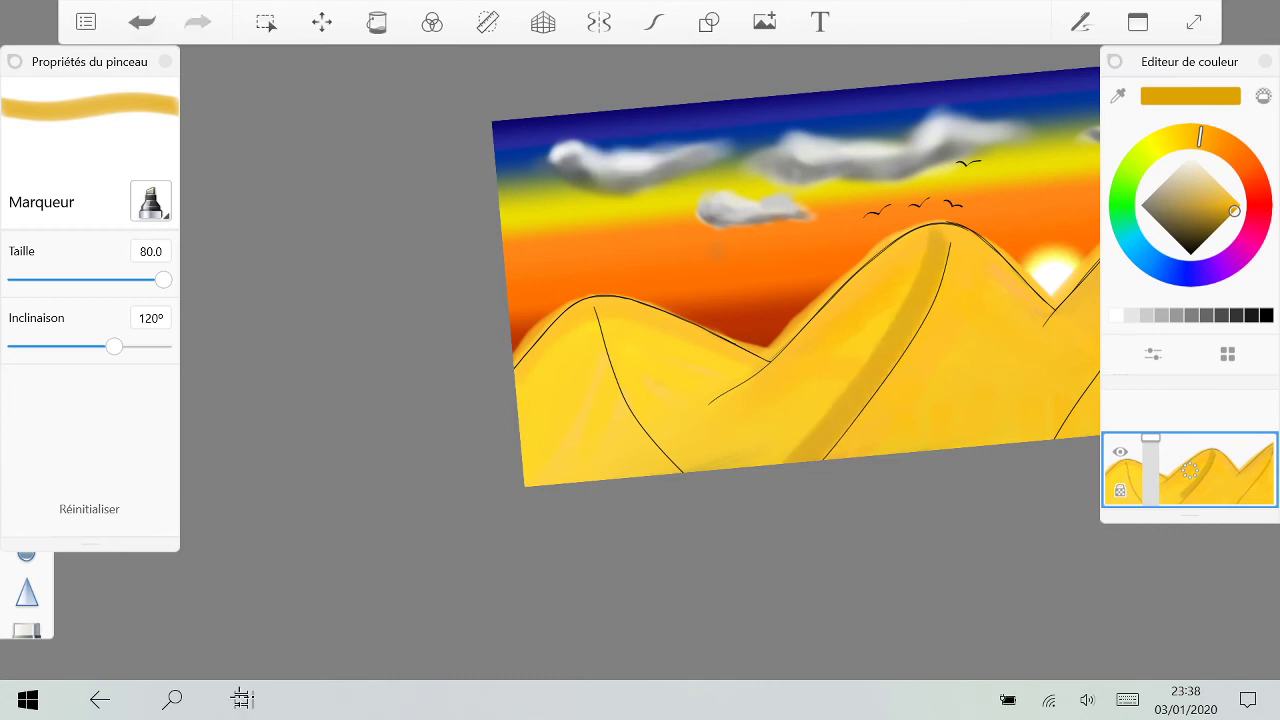
key("ctrl+z")
Step: Shade the left side of the left dune's inner ridge line with a golden Marker stroke down to the base
scroll(669, 320, "up", 5)
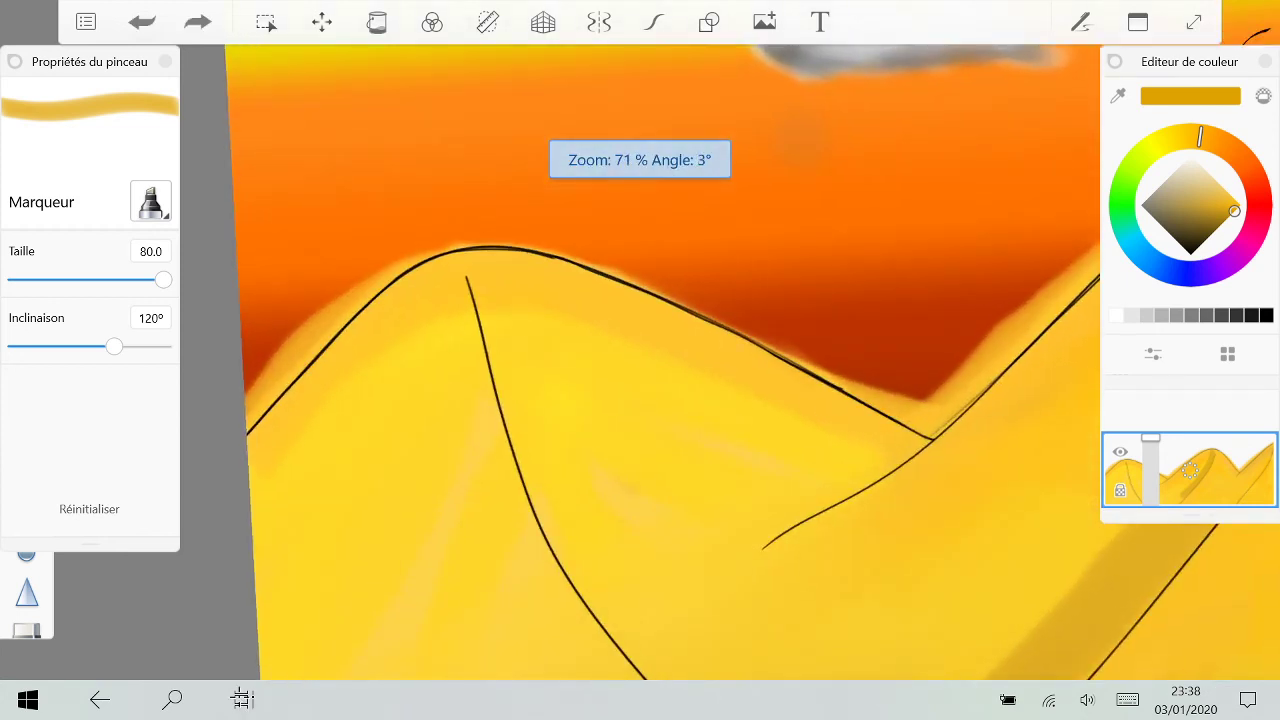
scroll(610, 276, "down", 3)
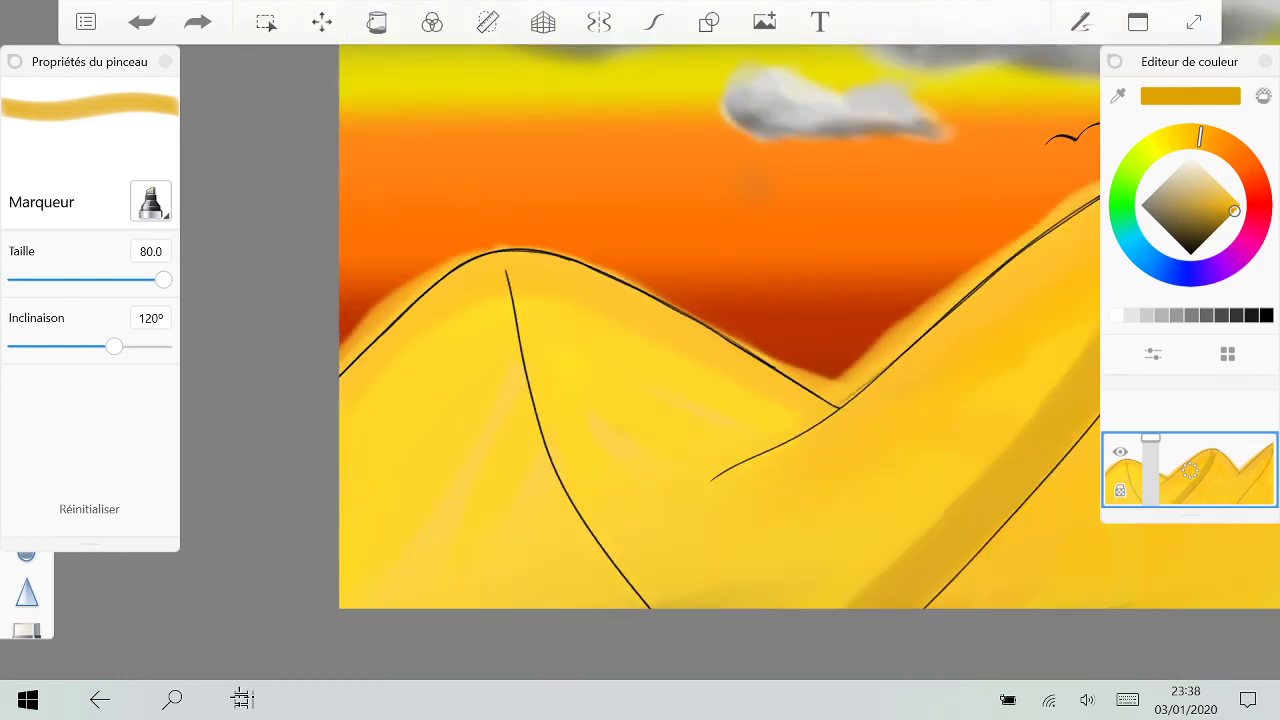
left_click_drag(489, 268, 643, 606)
scroll(762, 384, "down", 3)
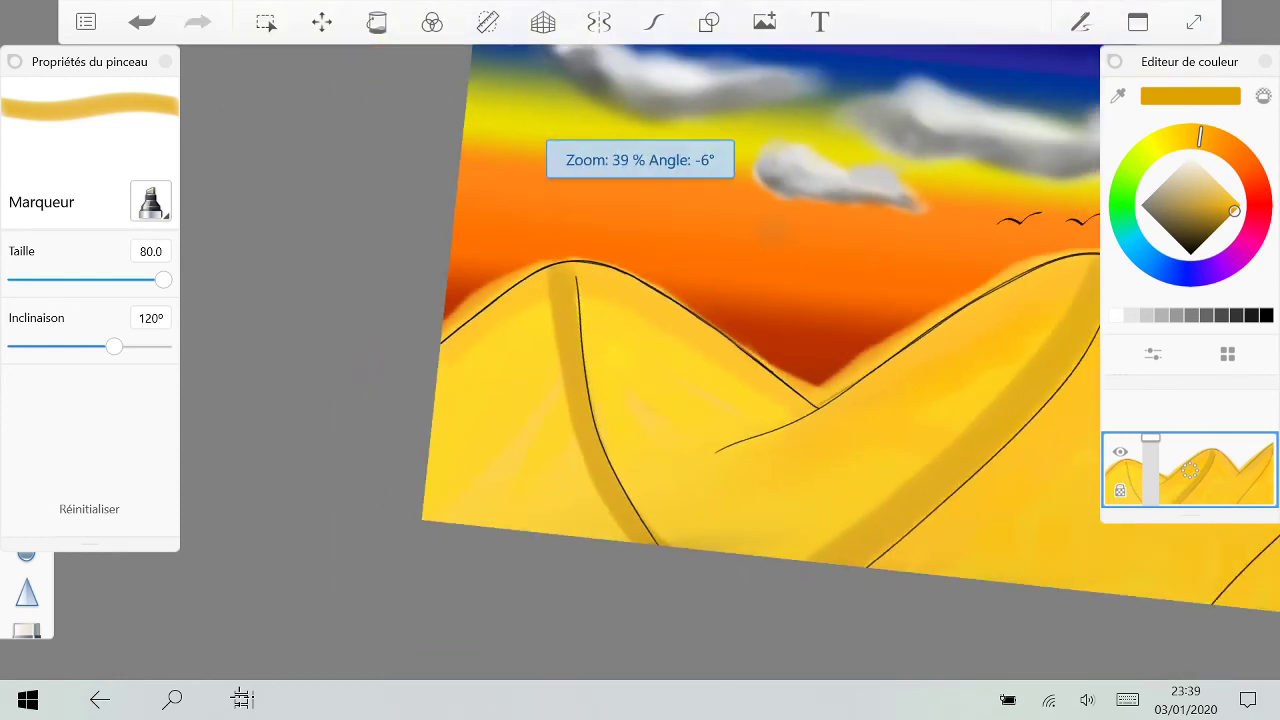
Step: Shade the right side of the right dune's inner ridge line with a golden Marker stroke down to the canvas edge
scroll(640, 362, "up", 3)
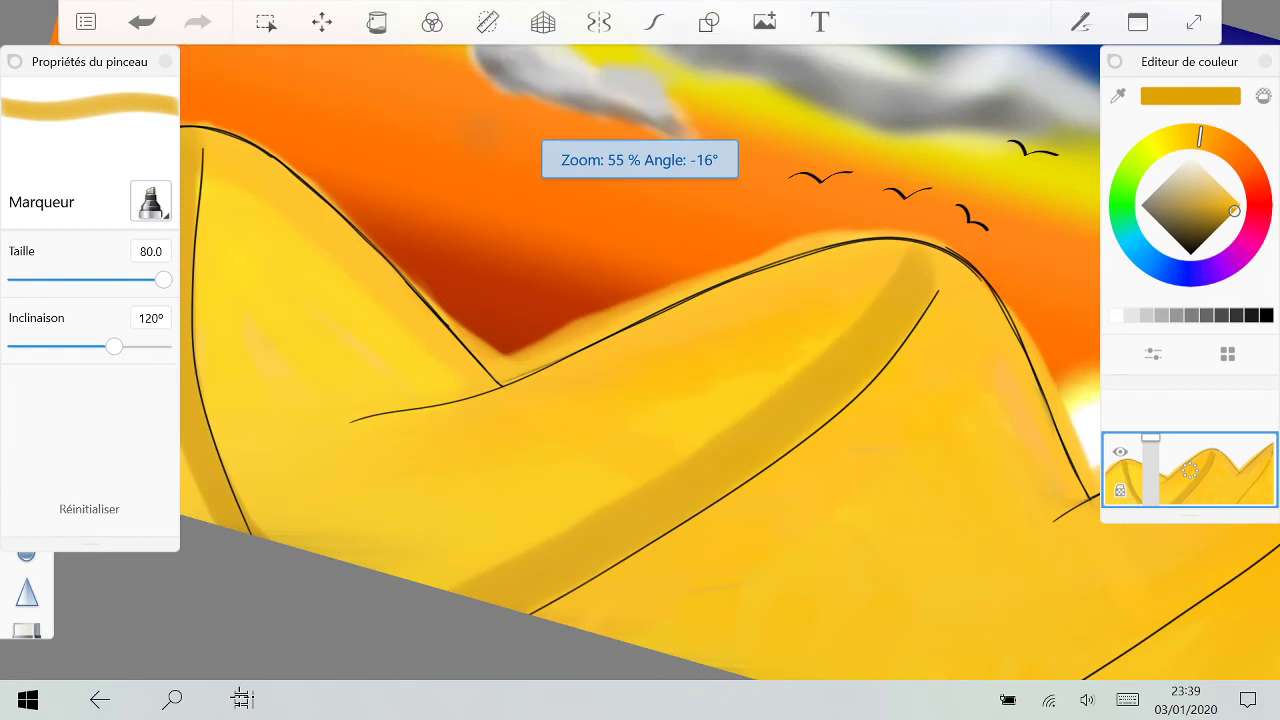
scroll(640, 362, "down", 3)
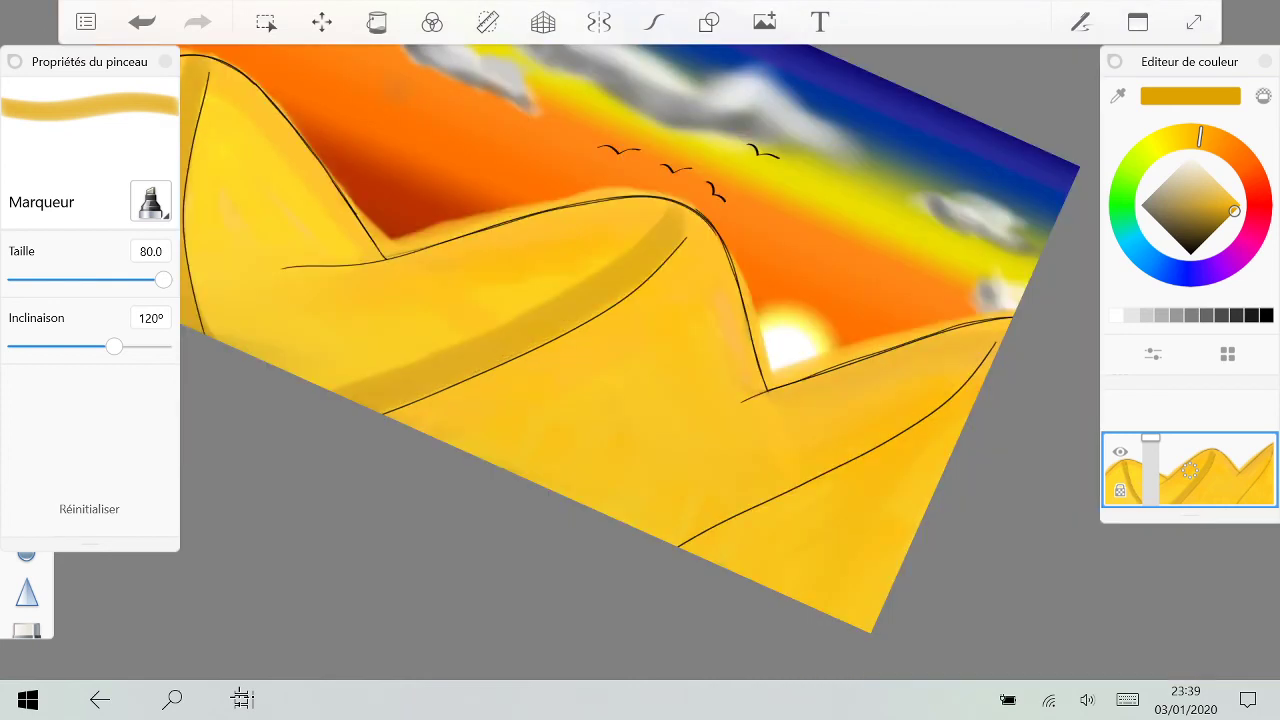
left_click_drag(988, 370, 696, 552)
scroll(640, 362, "down", 3)
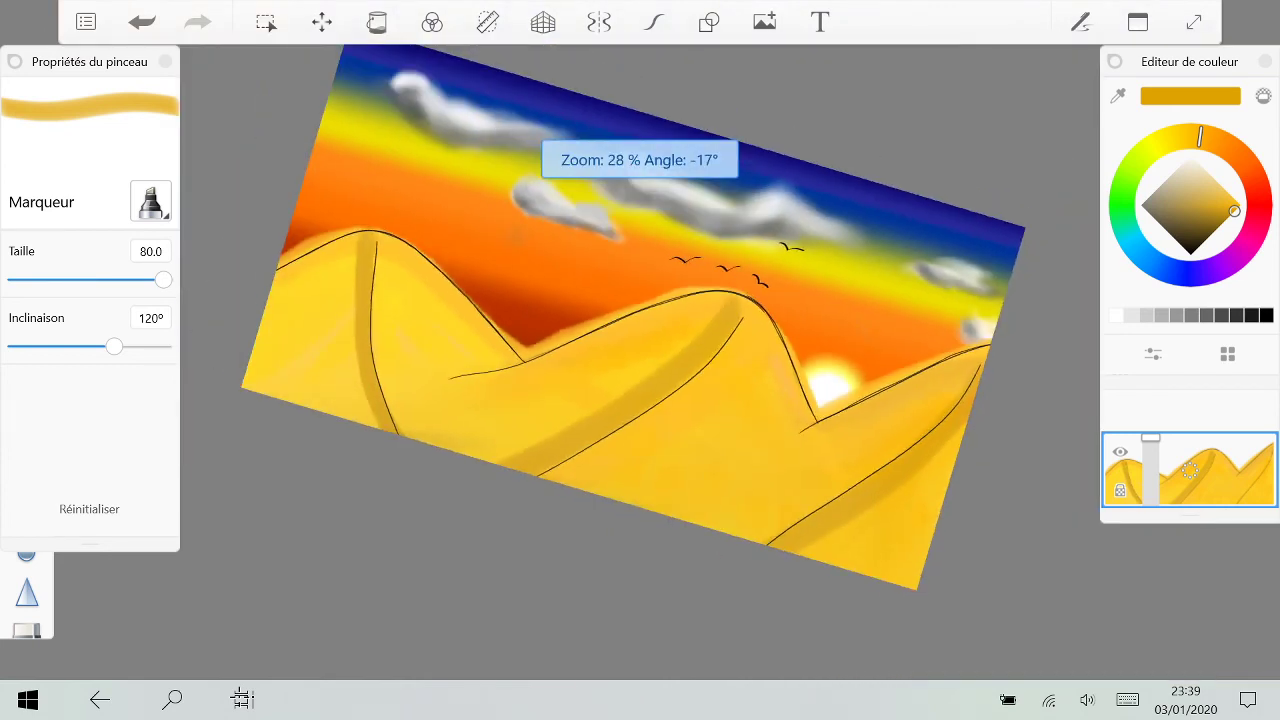
scroll(640, 362, "down", 1)
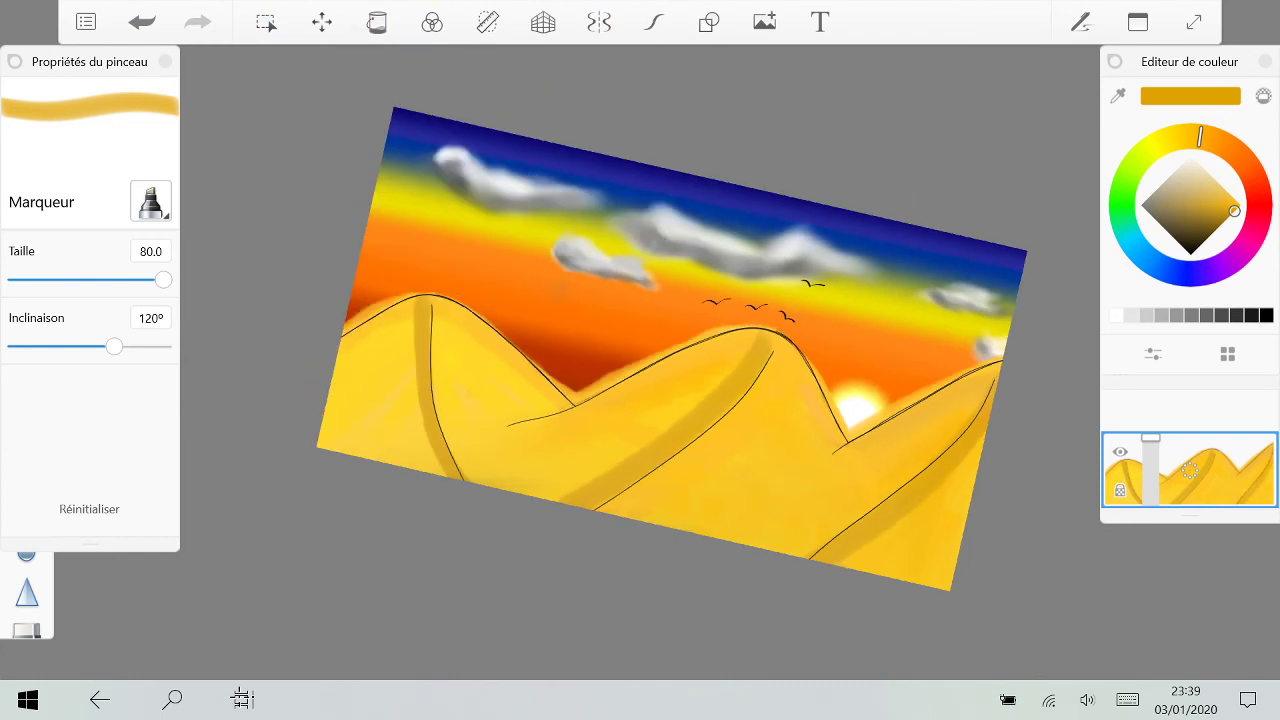
Step: Try a short Blur brush dab on the golden shading band of the left dune, and undo it
left_click(15, 62)
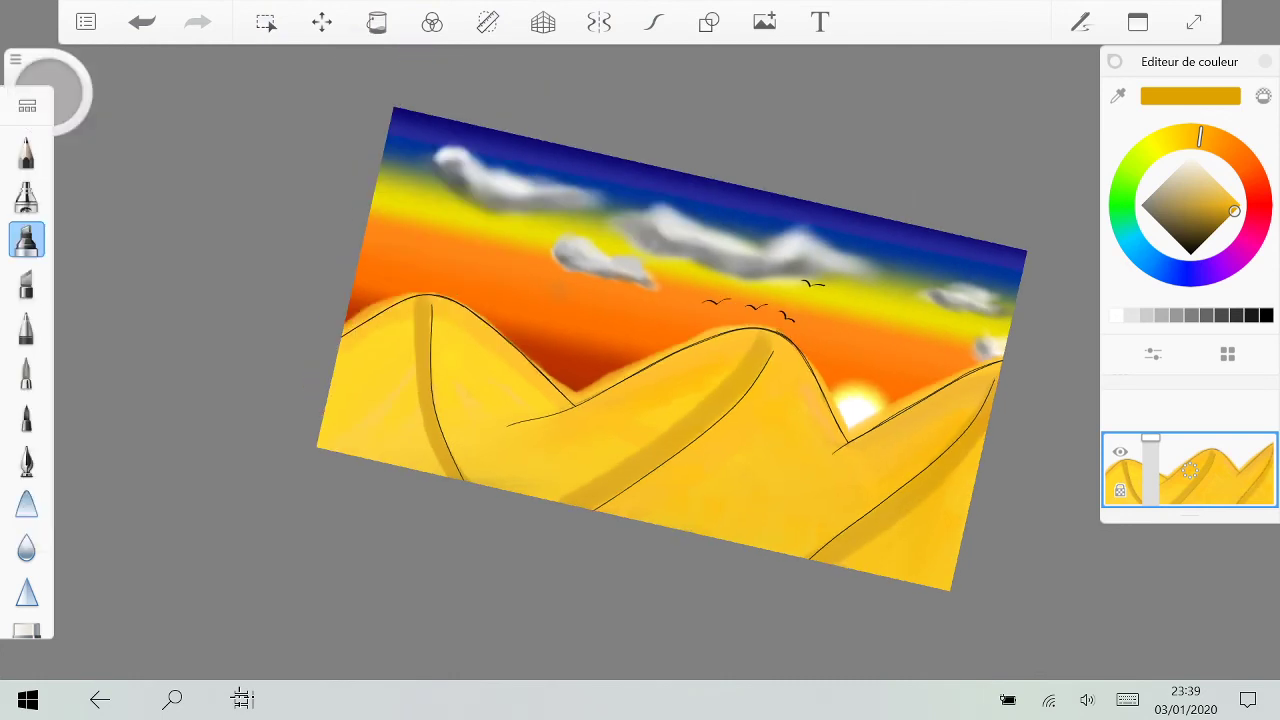
left_click(26, 503)
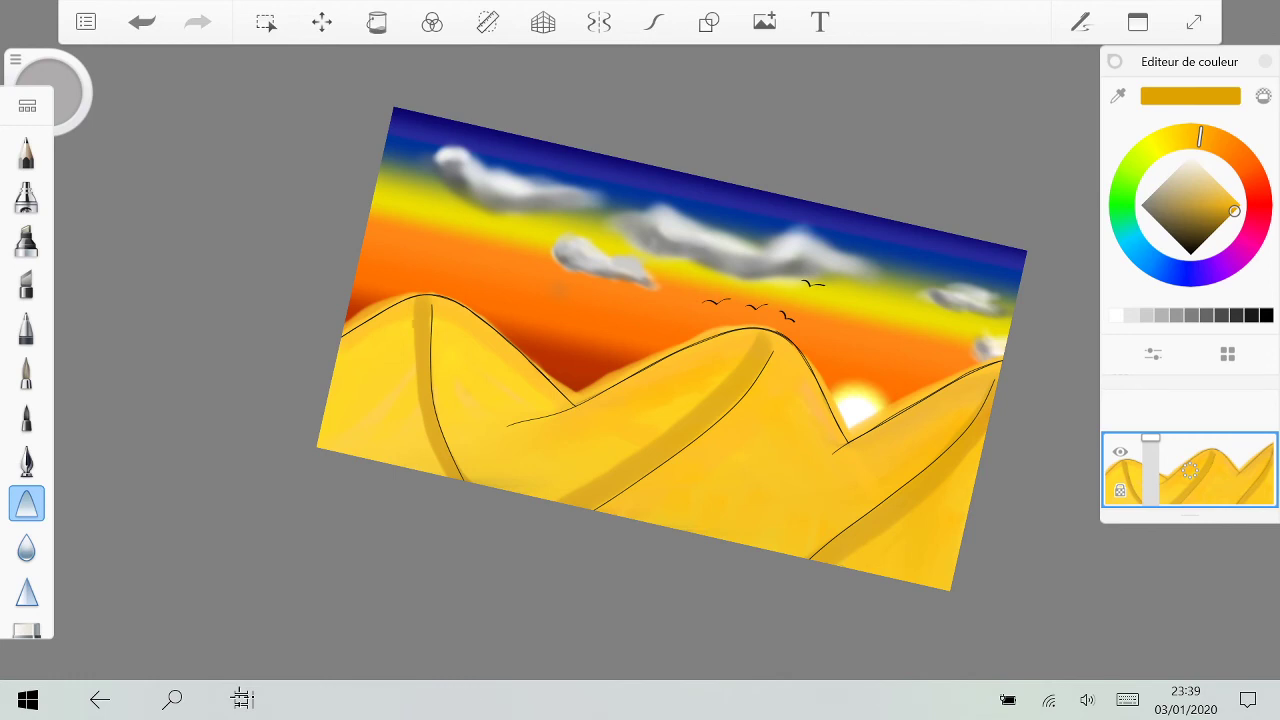
left_click(26, 547)
scroll(640, 360, "up", 3)
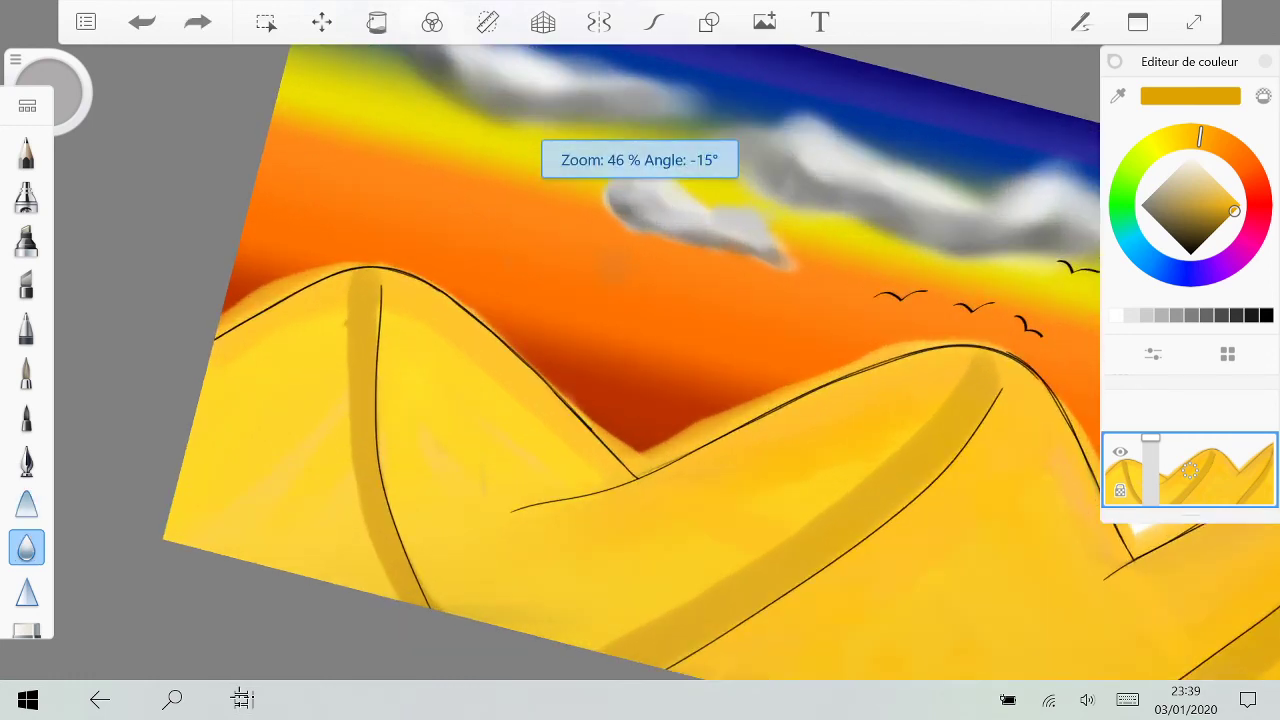
scroll(640, 360, "up", 1)
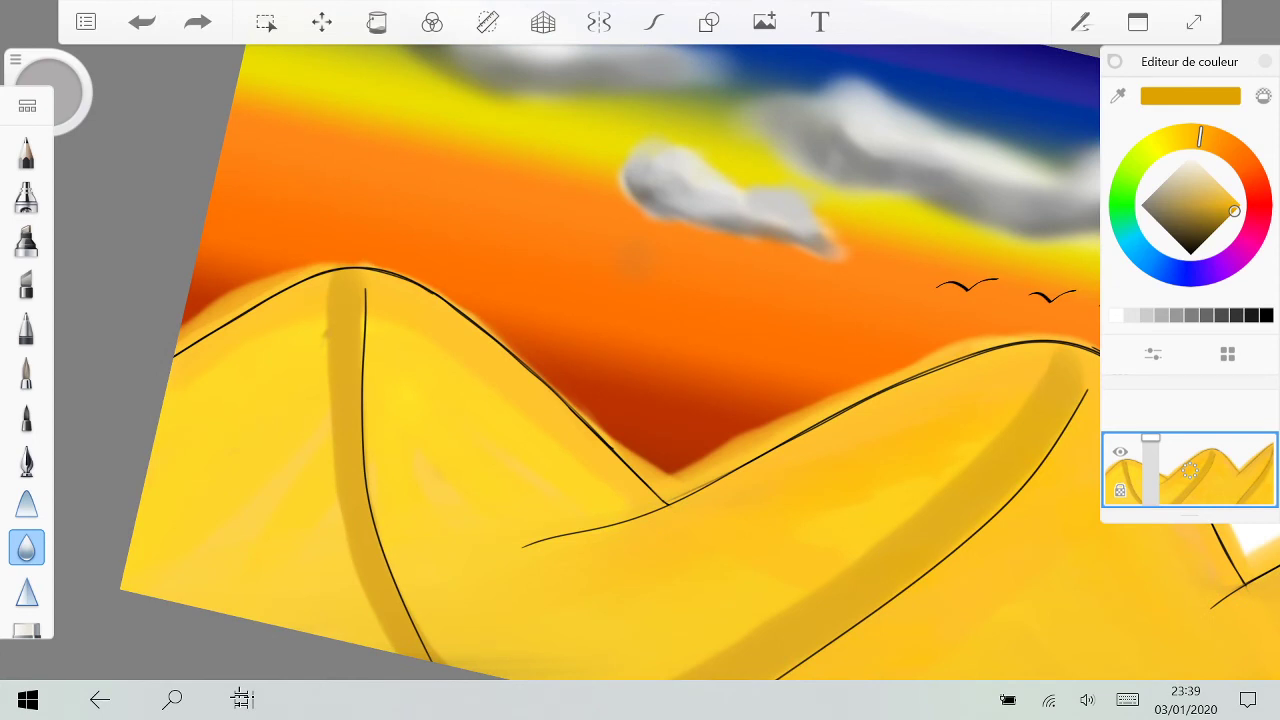
left_click_drag(326, 332, 332, 338)
key("ctrl+z")
Step: Try blurring the left dune's shading band from peak to base with the Blur brush at size 255.0, undoing the first stroke
double_click(27, 548)
left_click_drag(80, 280, 166, 280)
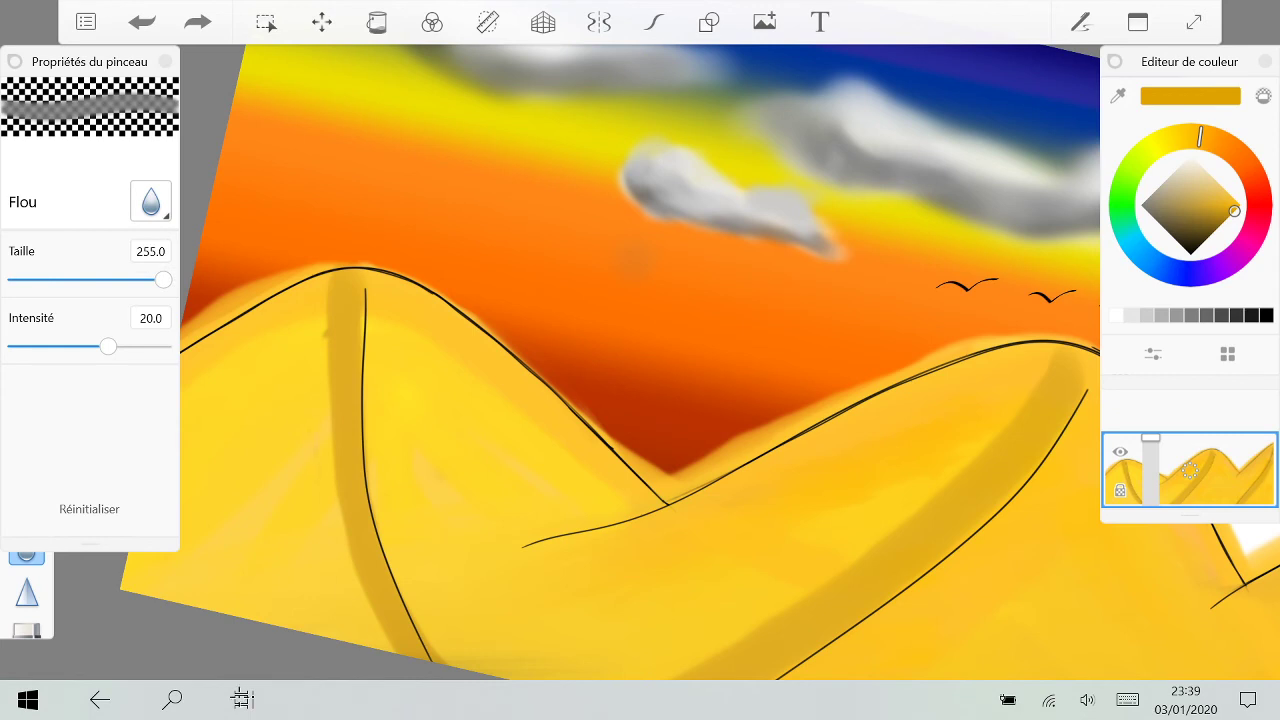
left_click_drag(340, 292, 415, 650)
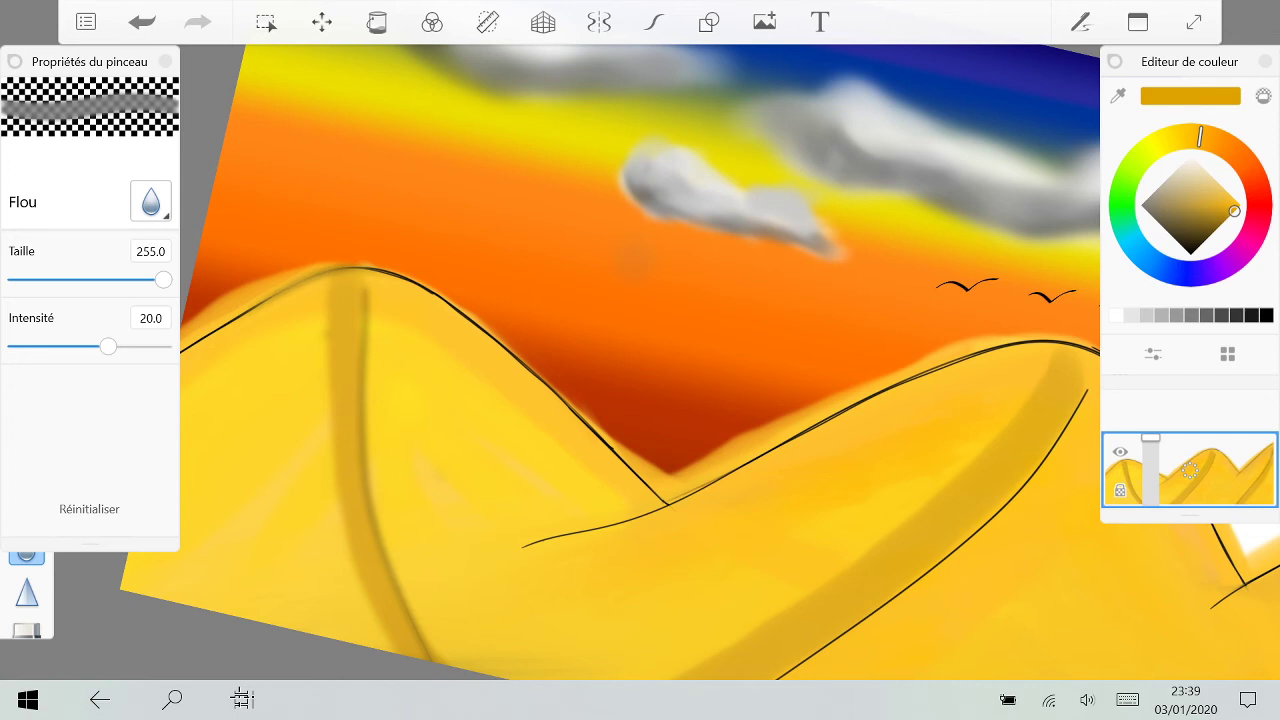
key("ctrl+z")
left_click_drag(365, 290, 400, 590)
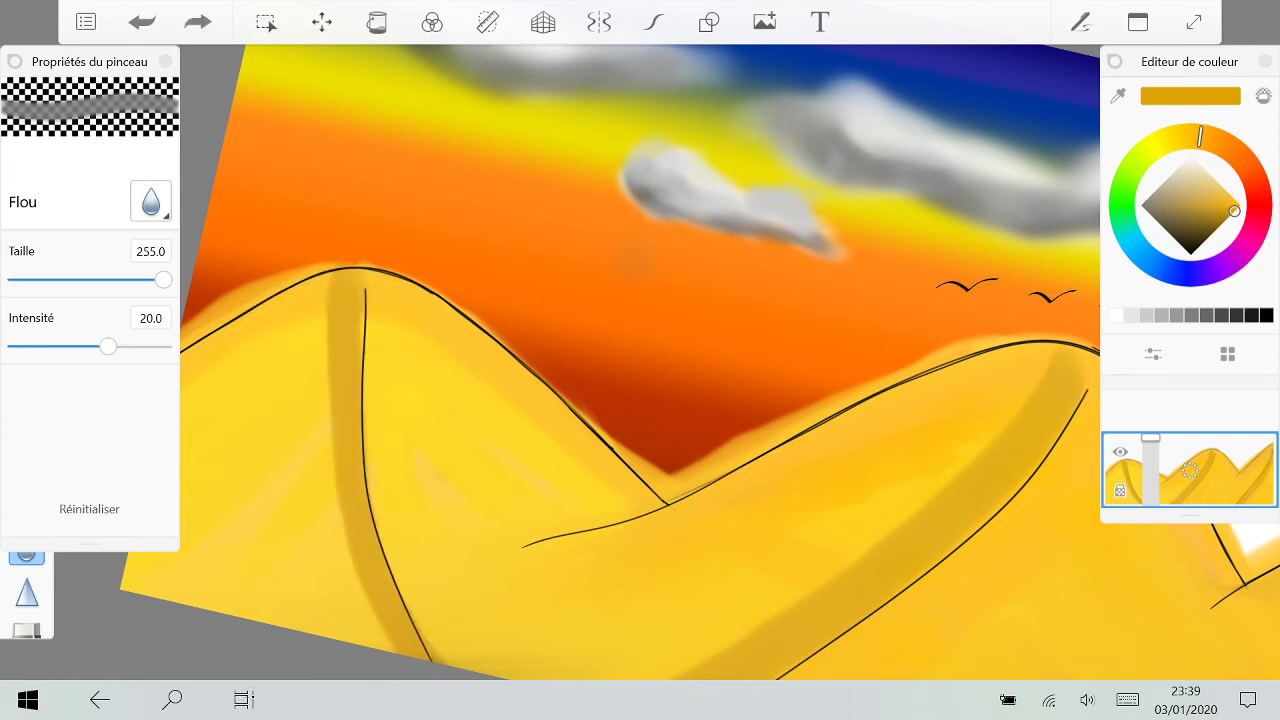
Step: Set the Blur brush to size 45.6 and intensity 19.7, and undo the last blur on the left dune
mouse_move(163, 280)
left_mouse_down()
mouse_move(94, 280)
mouse_move(116, 280)
left_mouse_up()
mouse_move(108, 346)
left_mouse_down()
mouse_move(164, 346)
mouse_move(107, 346)
left_mouse_up()
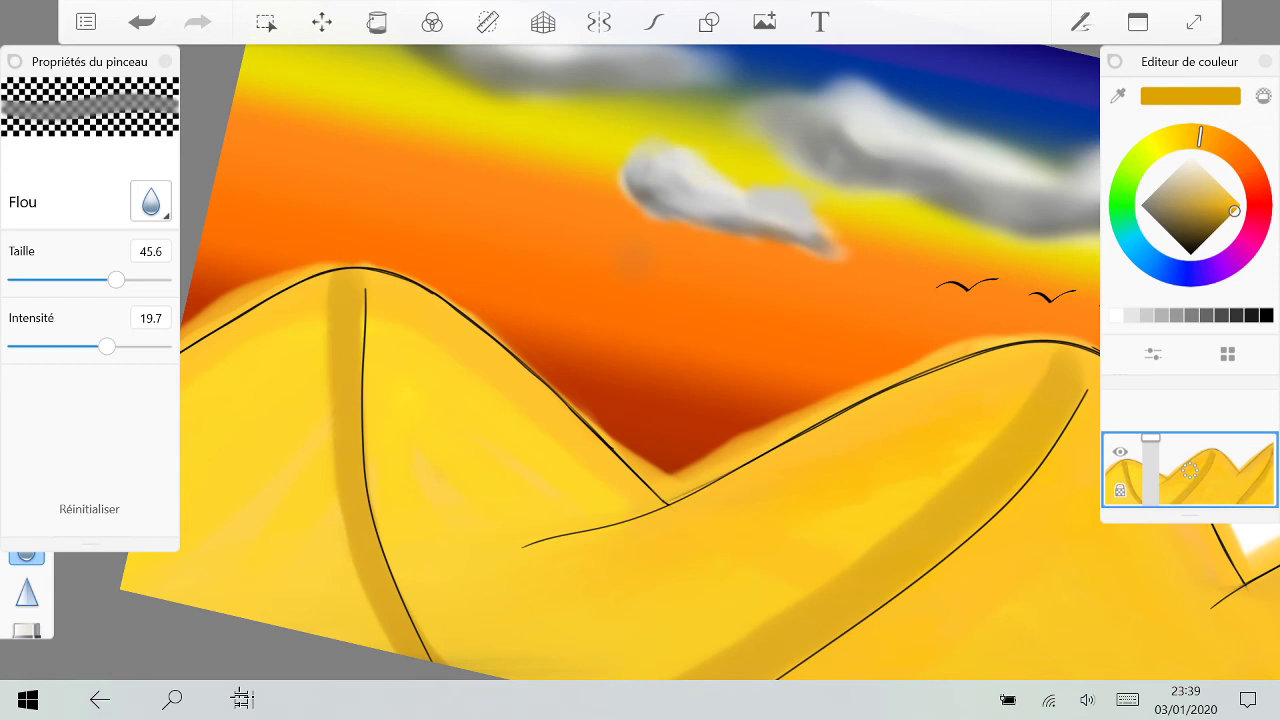
key("ctrl+z")
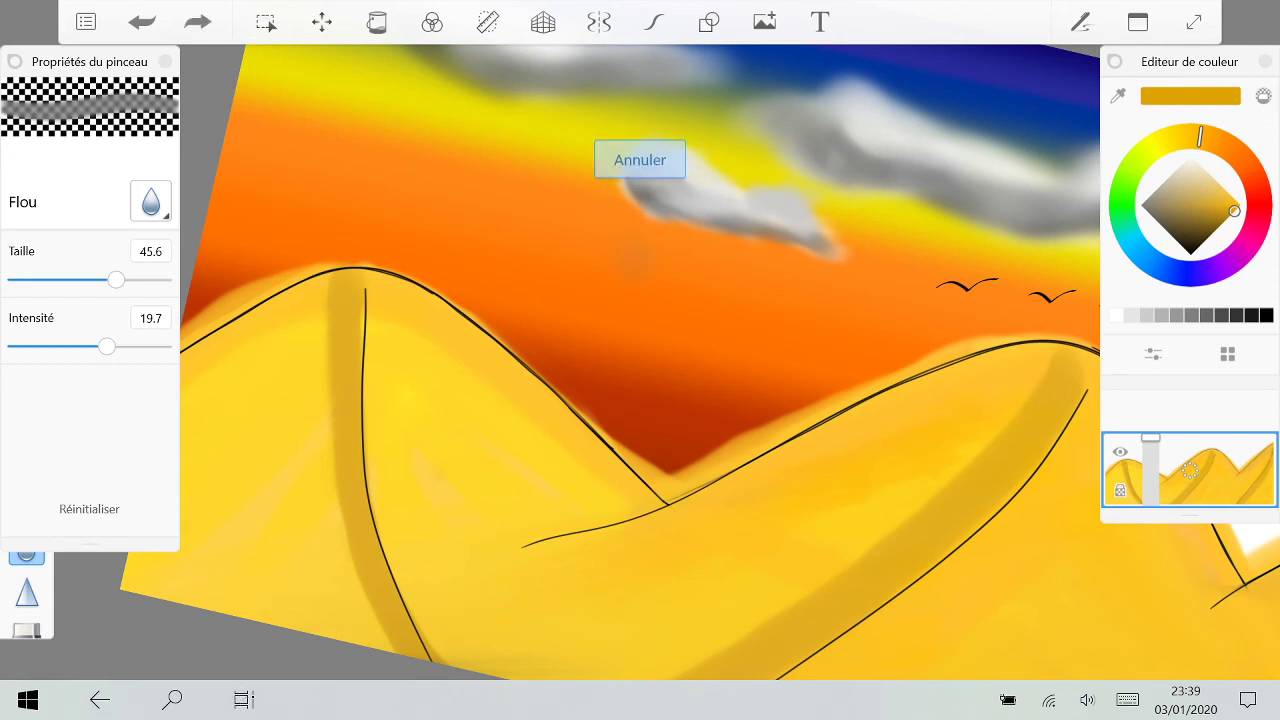
Step: Open the brush library and browse past the Peinture synthétique brushes to the Etalement set
left_click(15, 62)
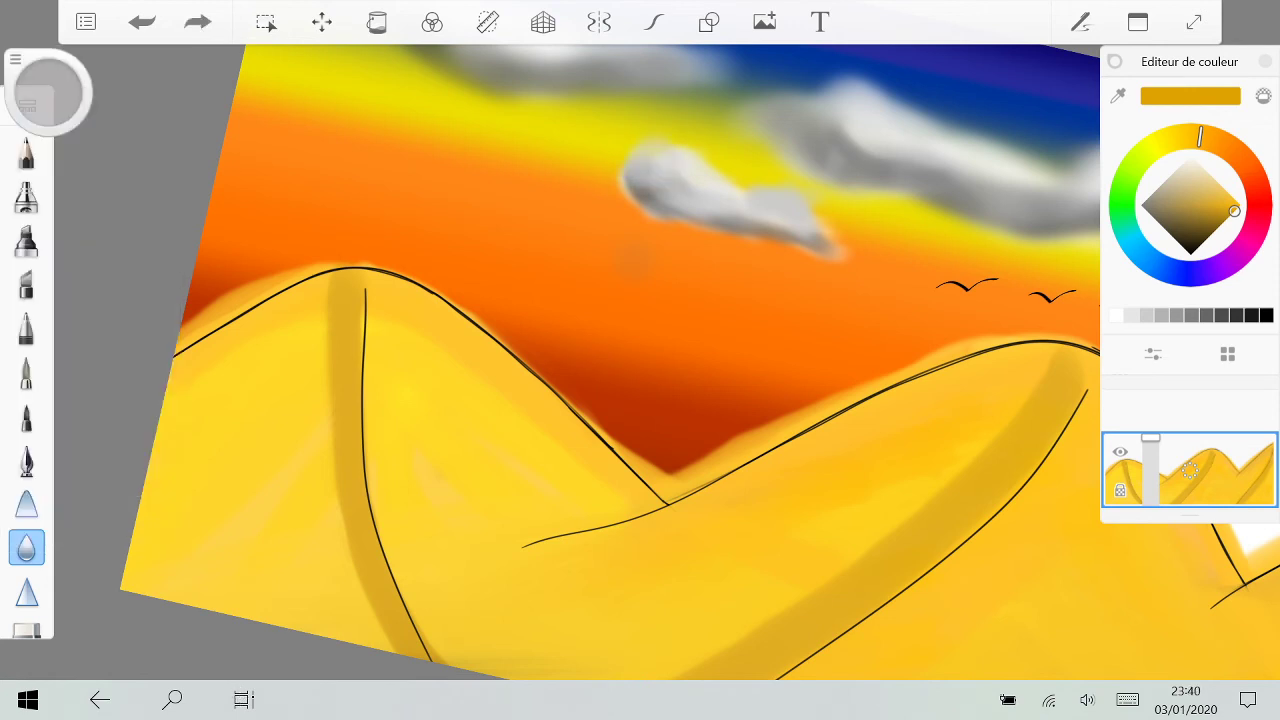
left_click(27, 105)
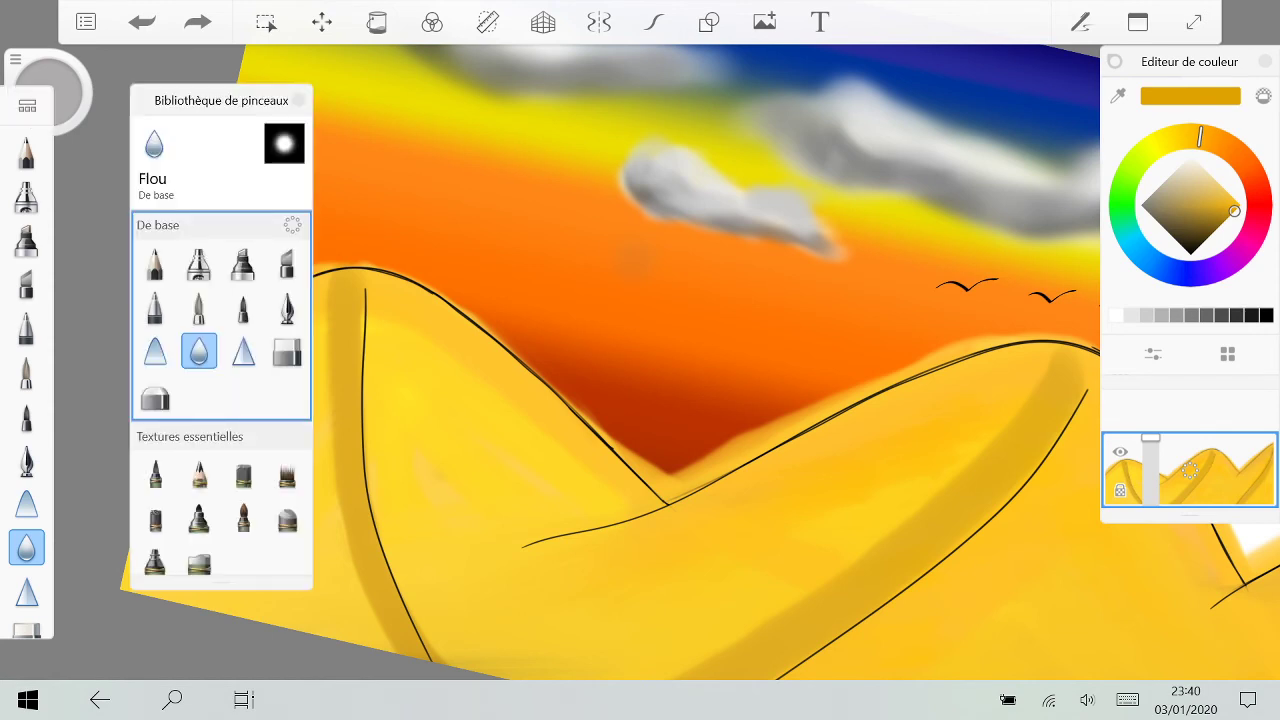
scroll(221, 400, "down", 5)
left_click(155, 439)
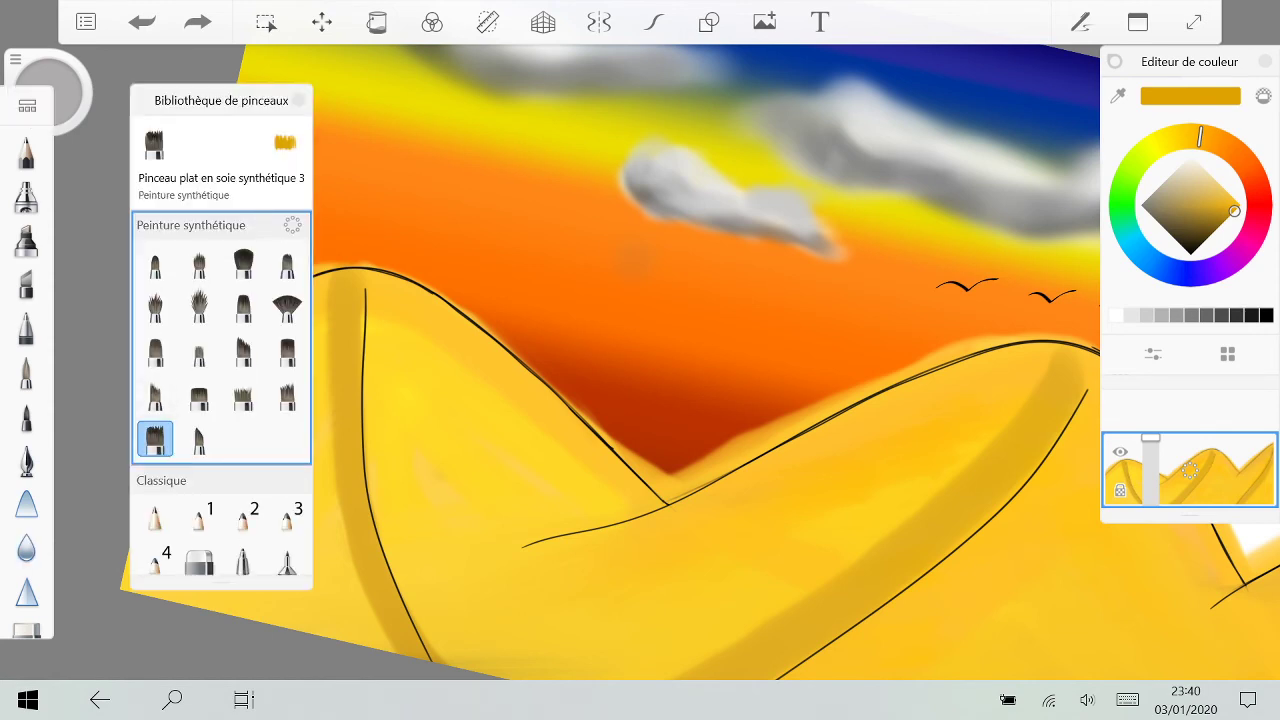
scroll(221, 400, "up", 2)
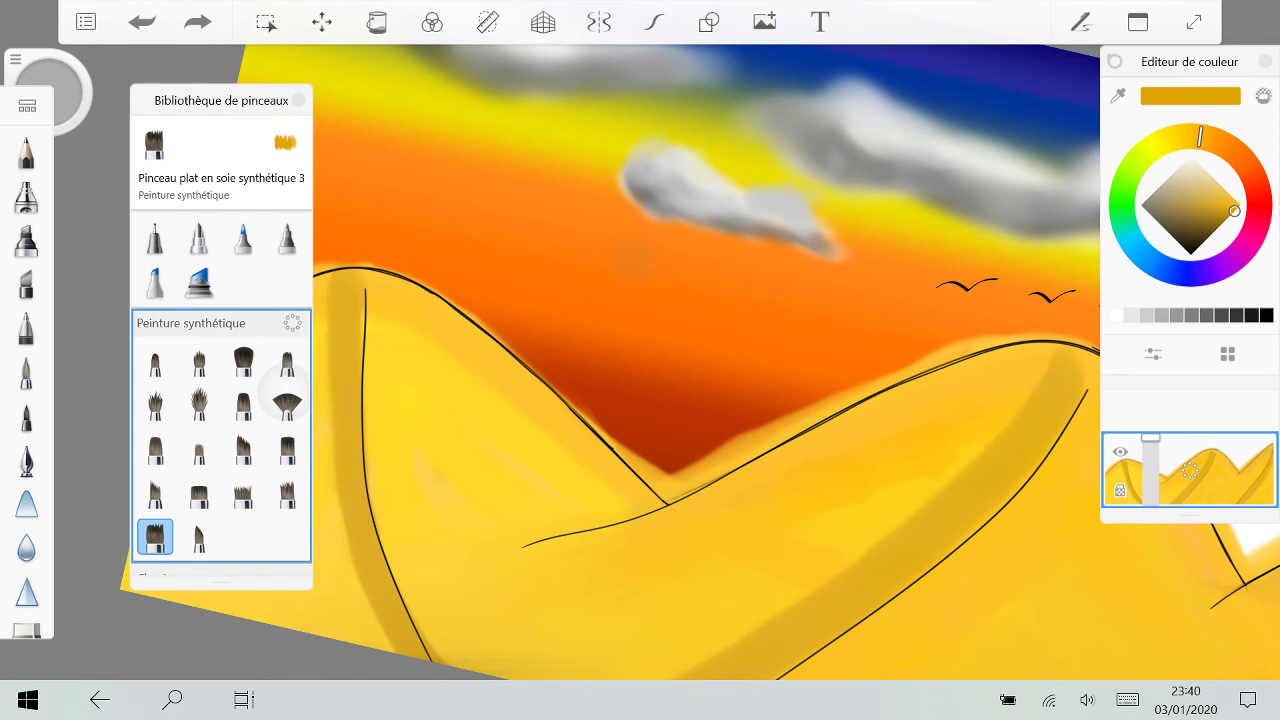
left_click(287, 361)
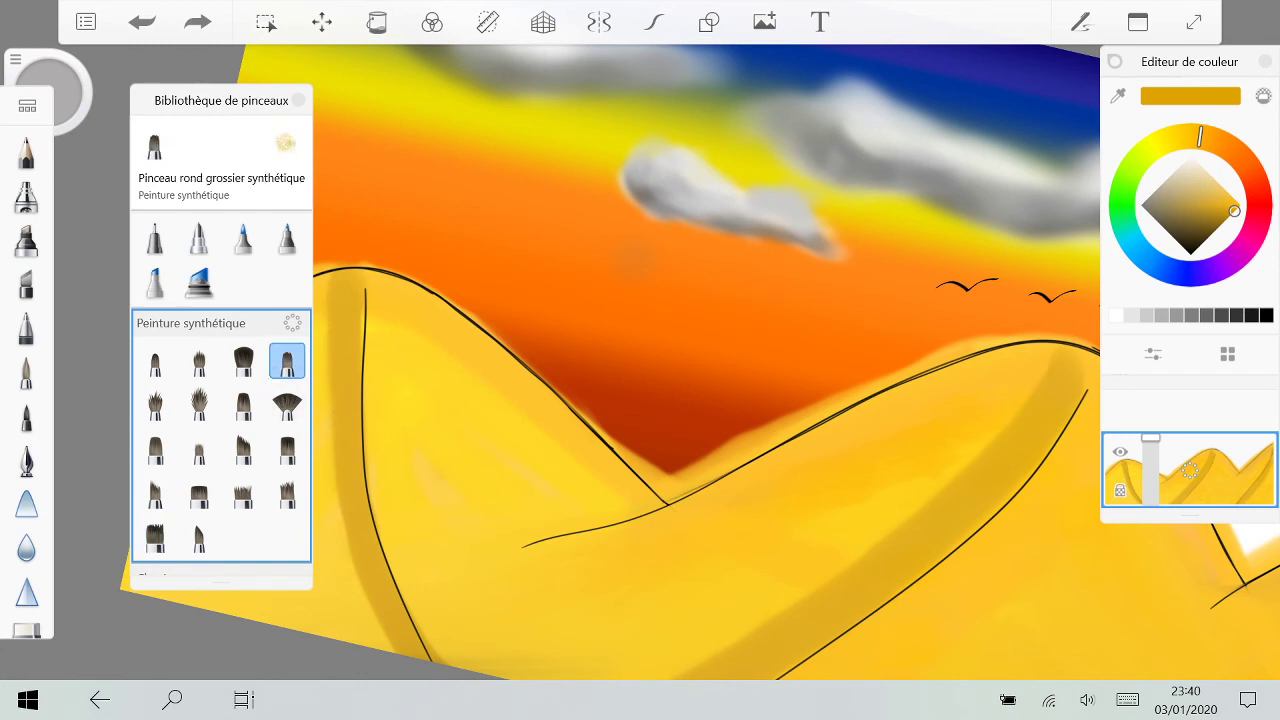
scroll(221, 400, "down", 3)
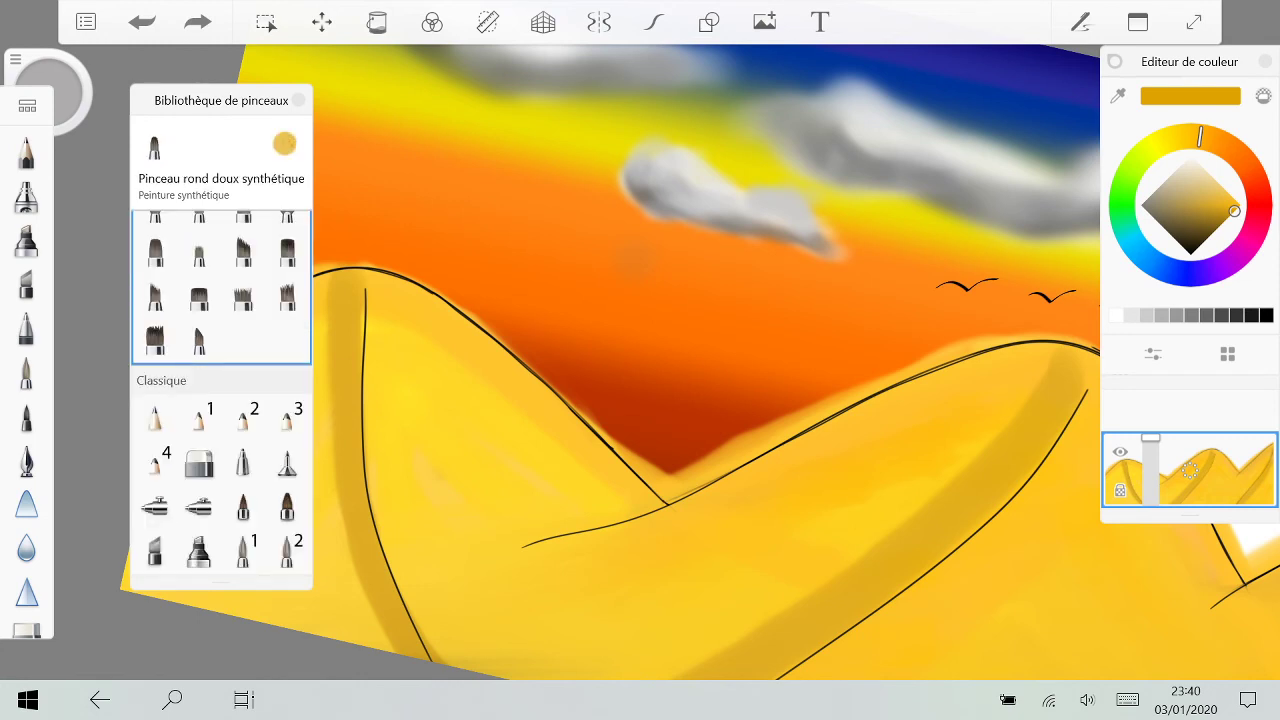
scroll(221, 400, "down", 10)
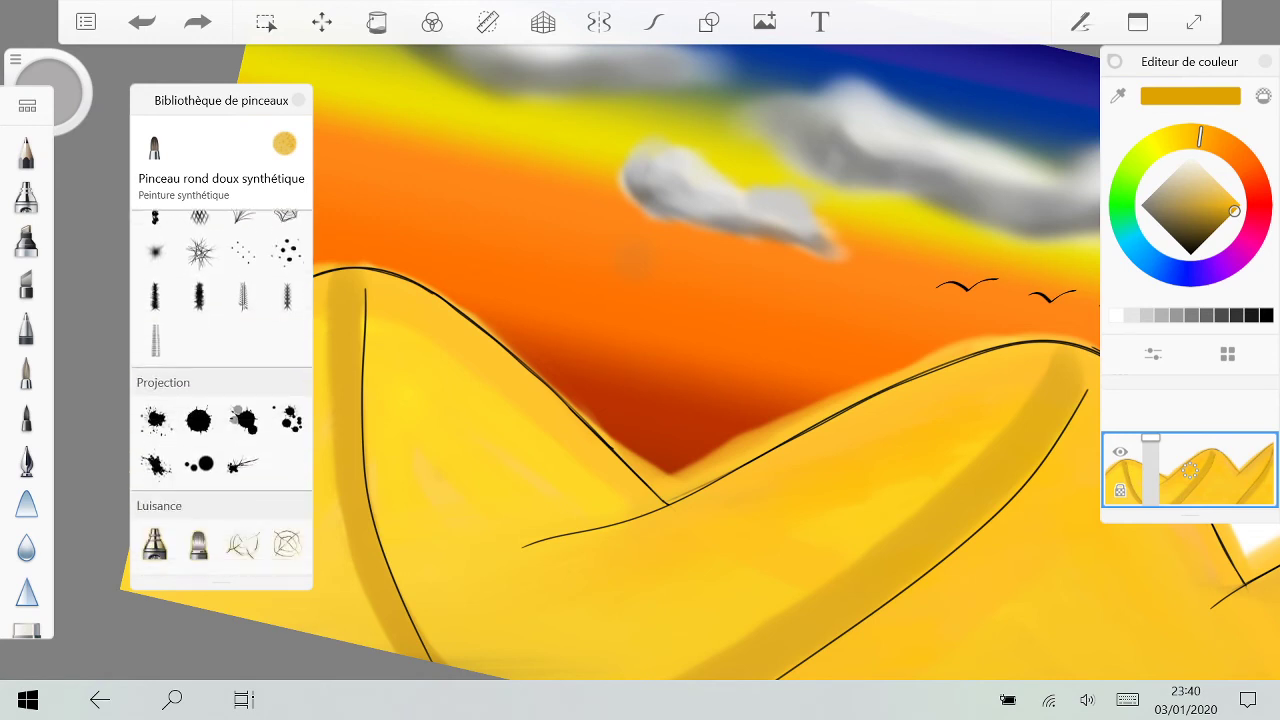
scroll(221, 400, "down", 3)
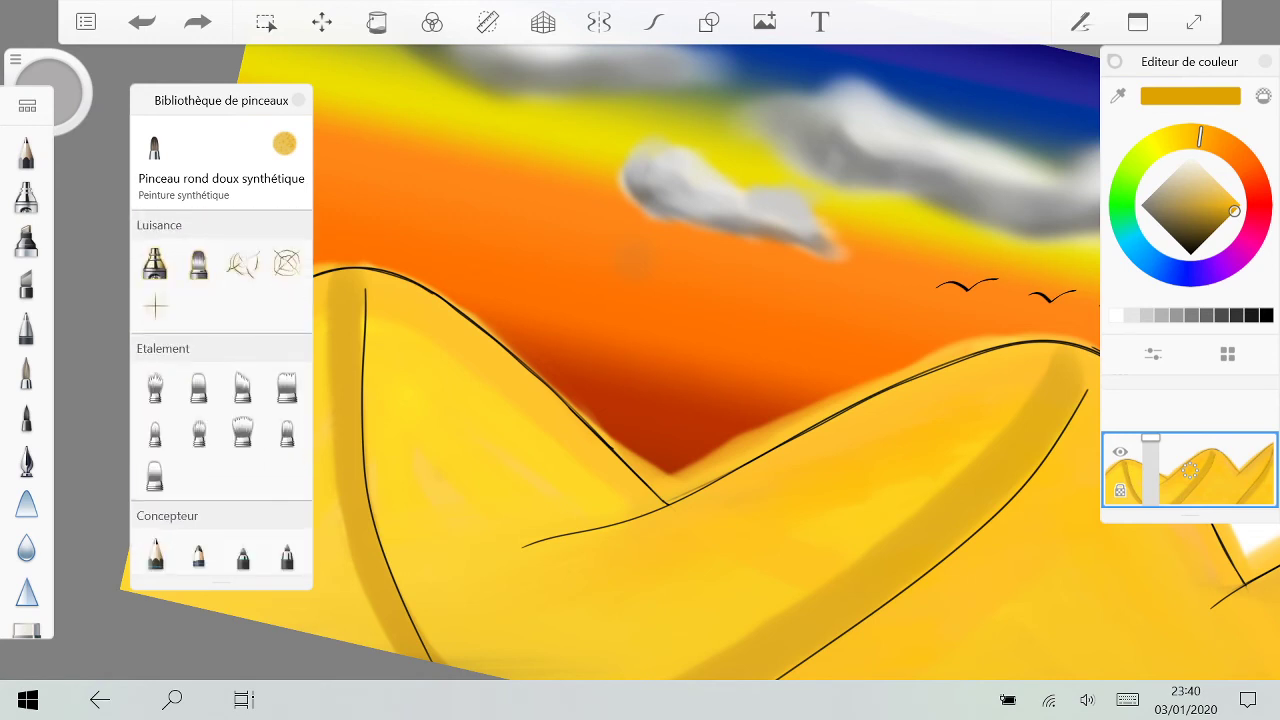
Step: Try smearing the left dune's shading band with the Pinceau d'étalement toile d'araignée brush, and undo the stroke
left_click(287, 431)
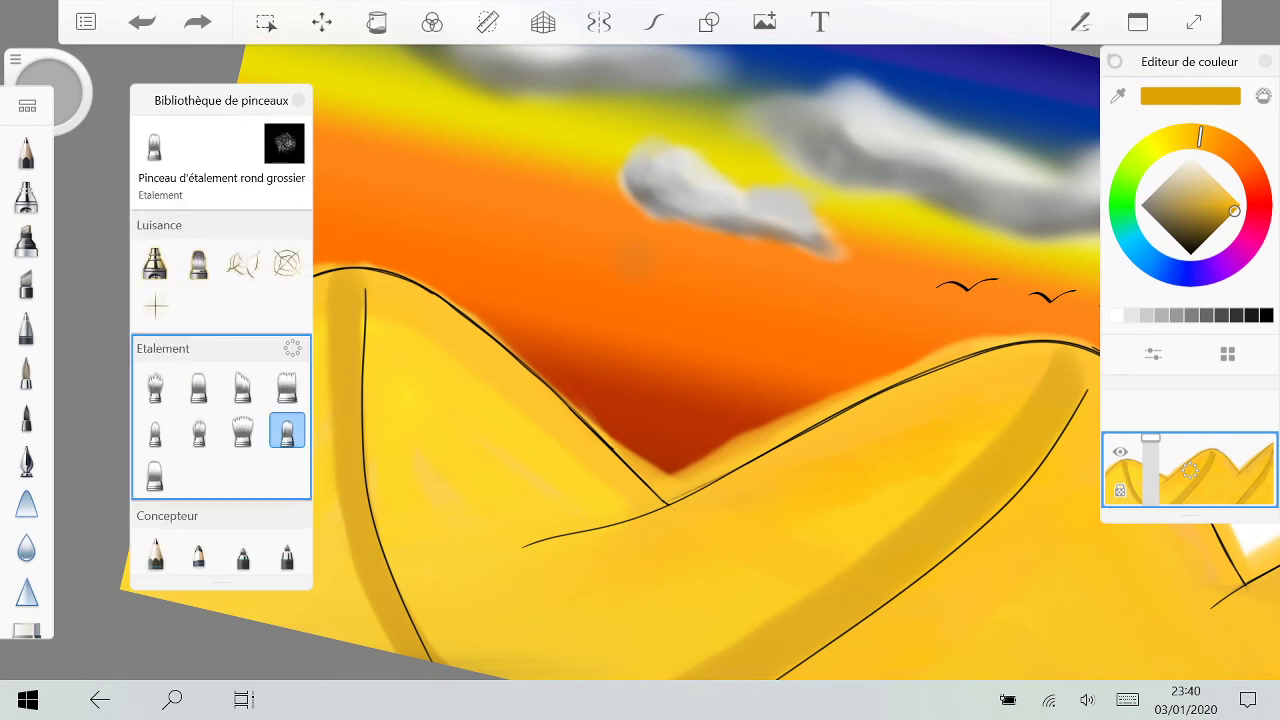
left_click(155, 386)
left_click(155, 431)
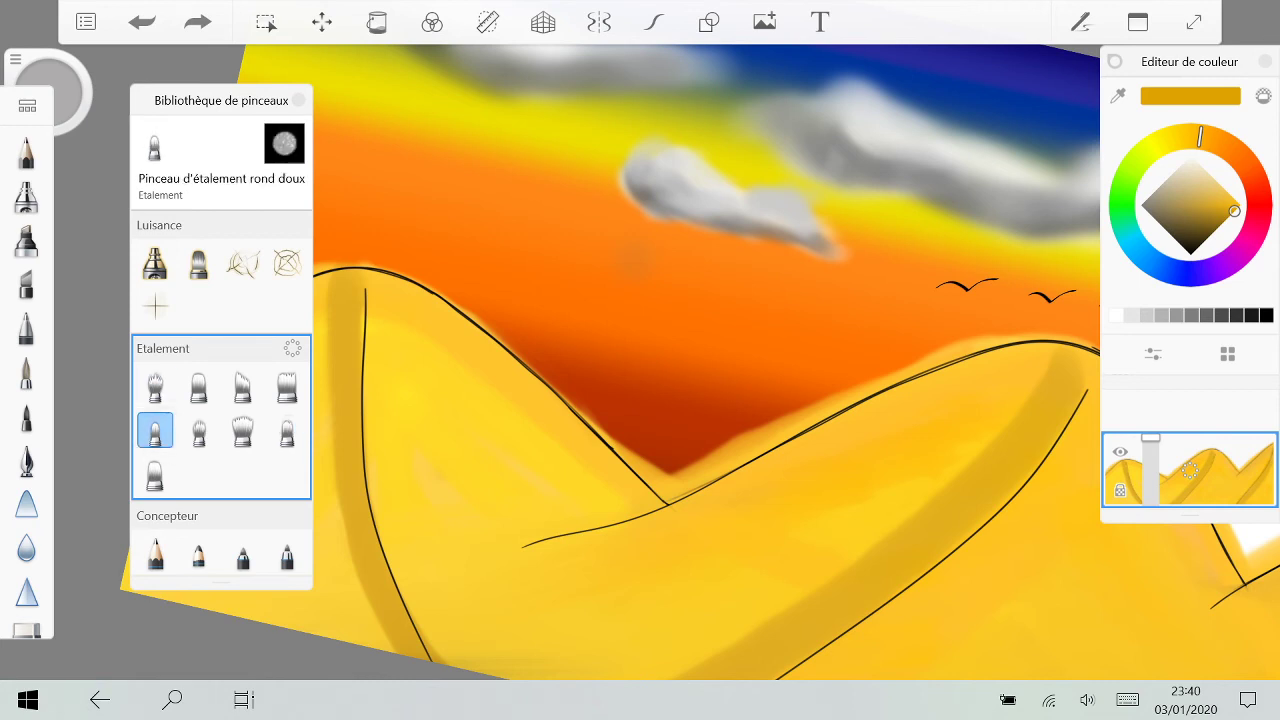
left_click(155, 386)
left_click_drag(329, 312, 340, 490)
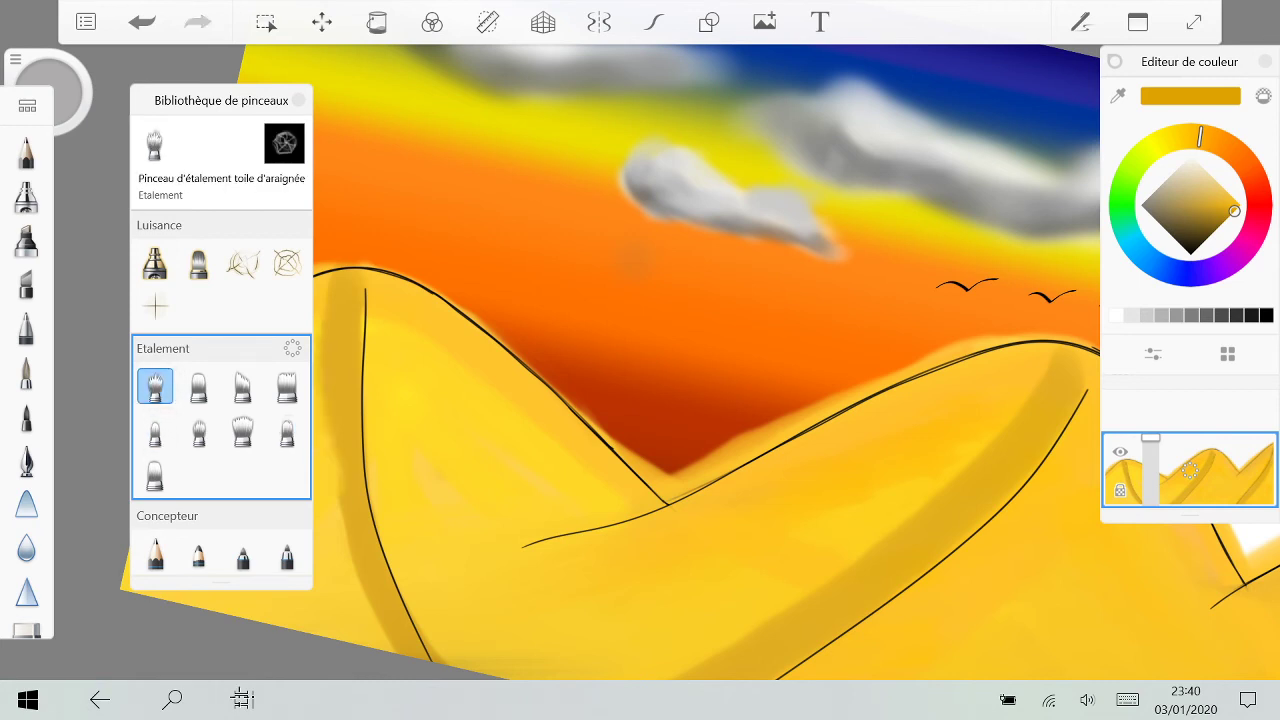
left_click(142, 21)
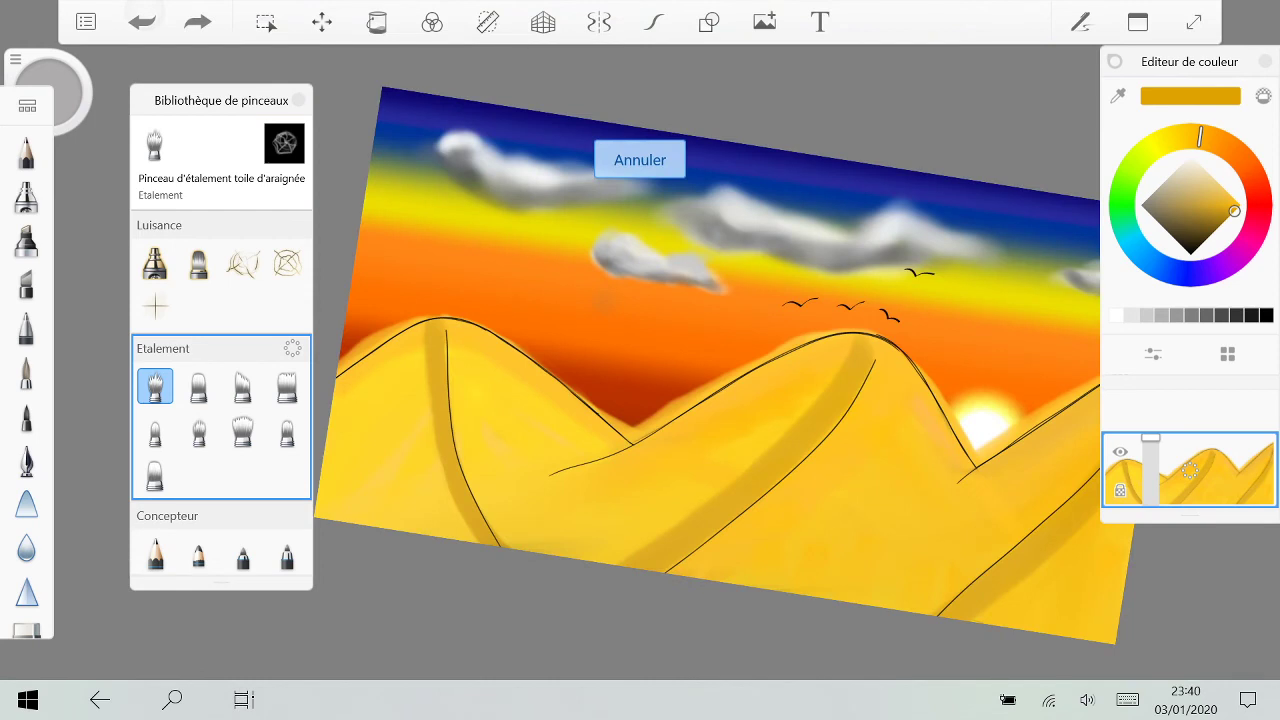
Step: Smear the left edge of the left dune's shading band down to the base with the Pinceau d'étalement plat en soie 3 brush
left_click(287, 386)
mouse_move(410, 322)
left_mouse_down()
mouse_move(406, 440)
mouse_move(430, 616)
left_mouse_up()
left_click_drag(405, 402, 402, 480)
left_click_drag(400, 426, 396, 502)
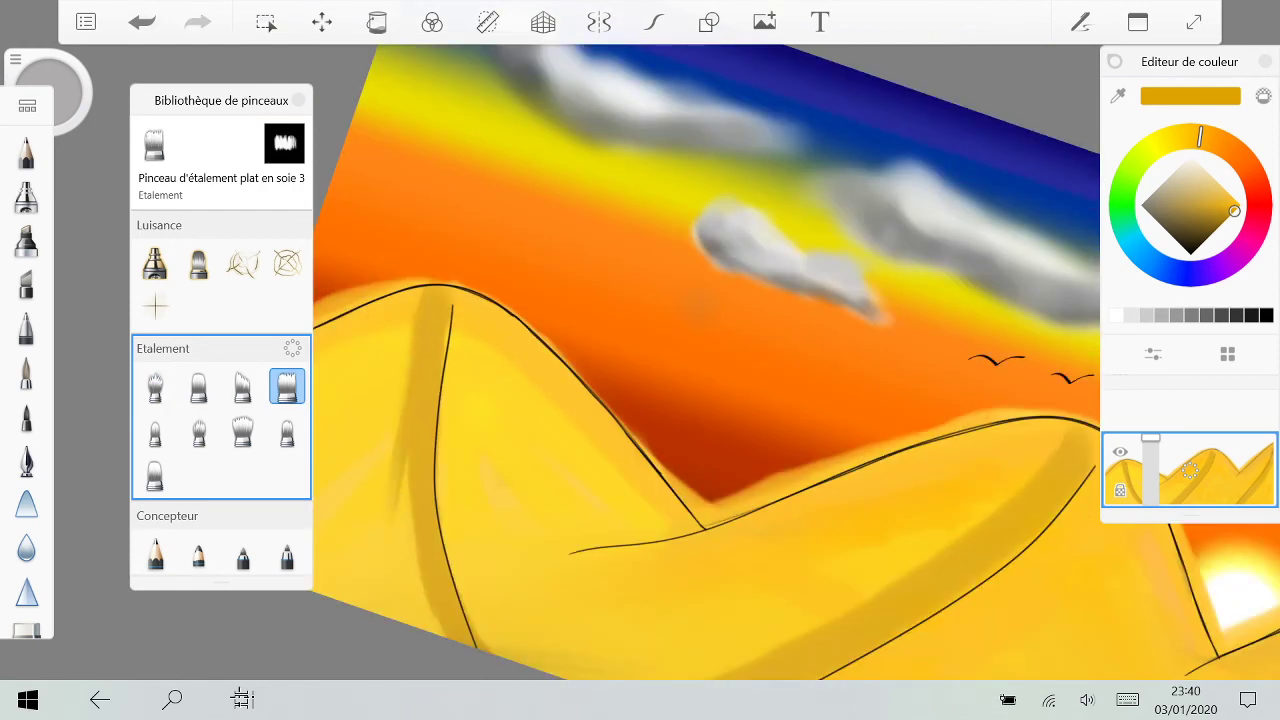
left_click_drag(398, 455, 435, 630)
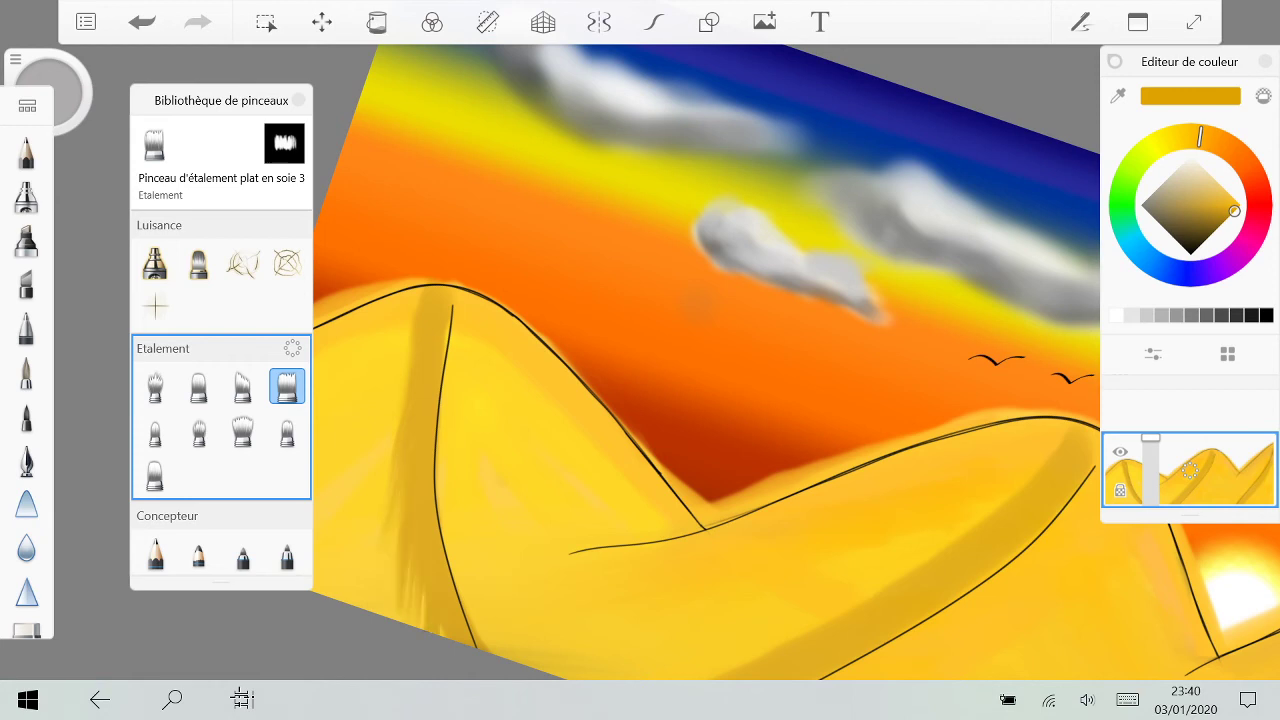
Step: Try smearing the shading outward from the left dune's peak, and undo the strokes
left_click_drag(412, 290, 372, 385)
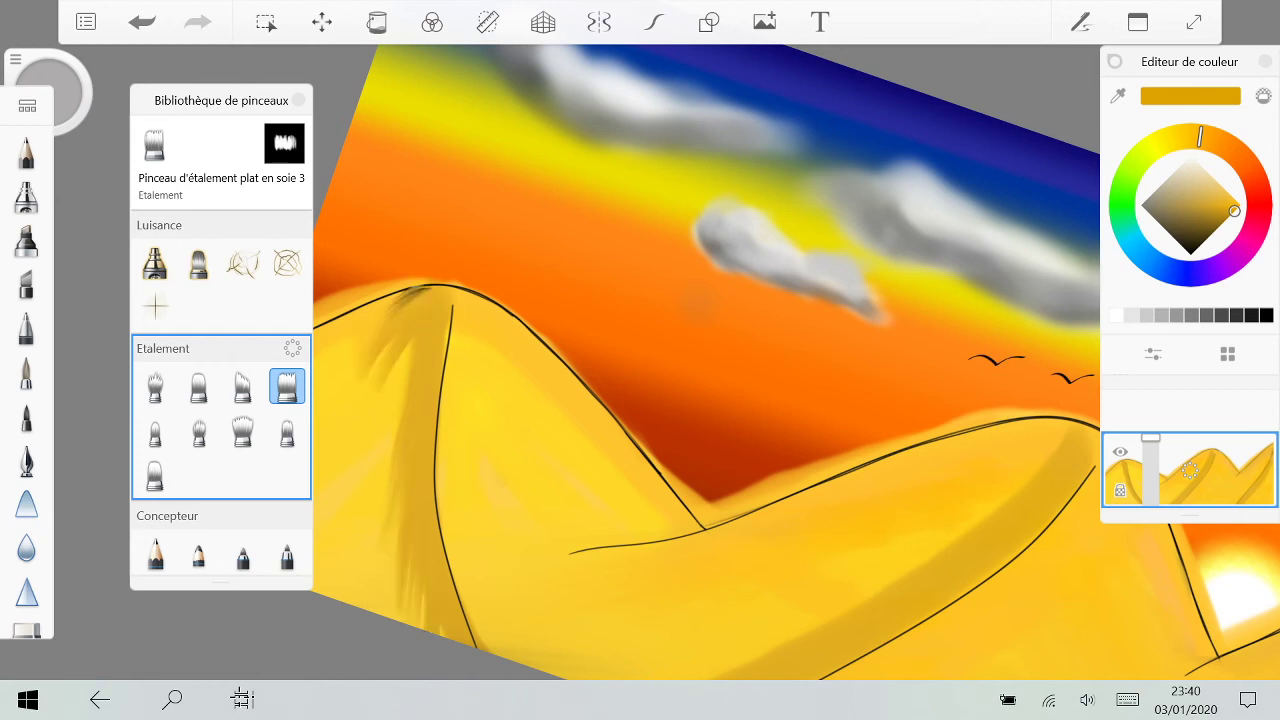
key("ctrl+z")
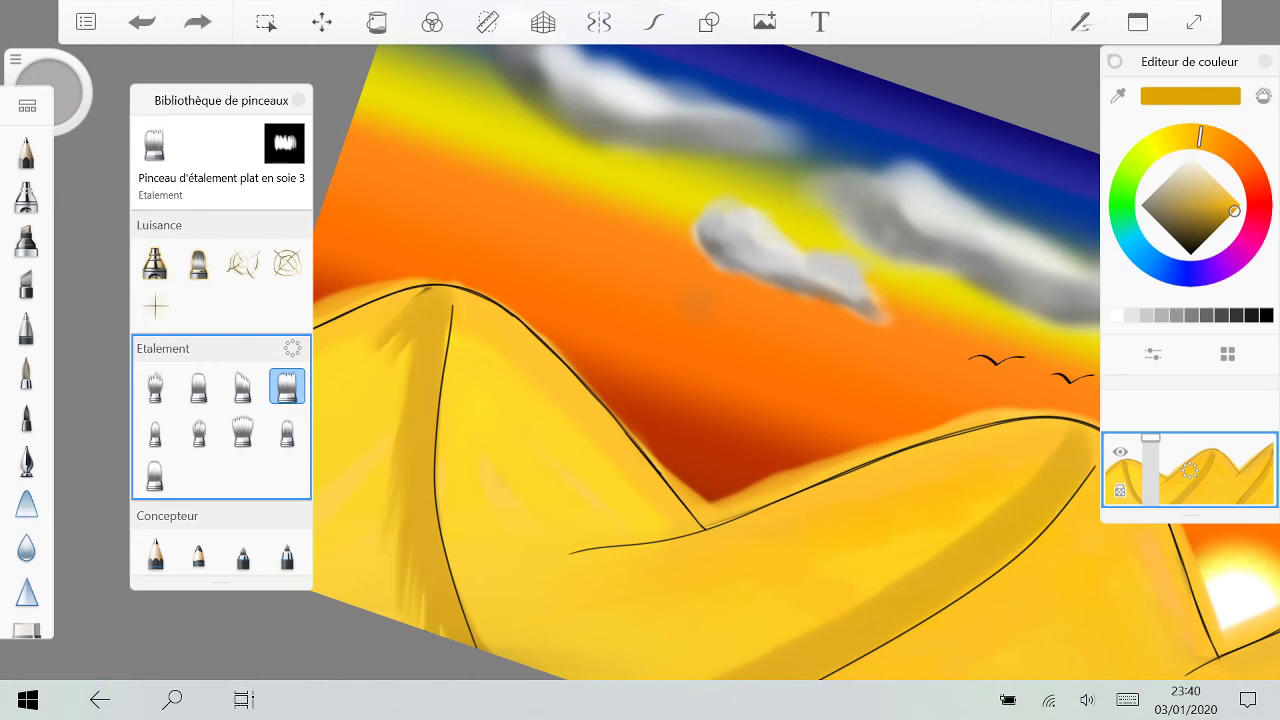
key("ctrl+z")
Step: Smear the upper and middle shading of the left dune outward down its left slope, undoing the stroke that drags the ridge line
mouse_move(404, 326)
left_mouse_down()
mouse_move(374, 356)
mouse_move(360, 428)
left_mouse_up()
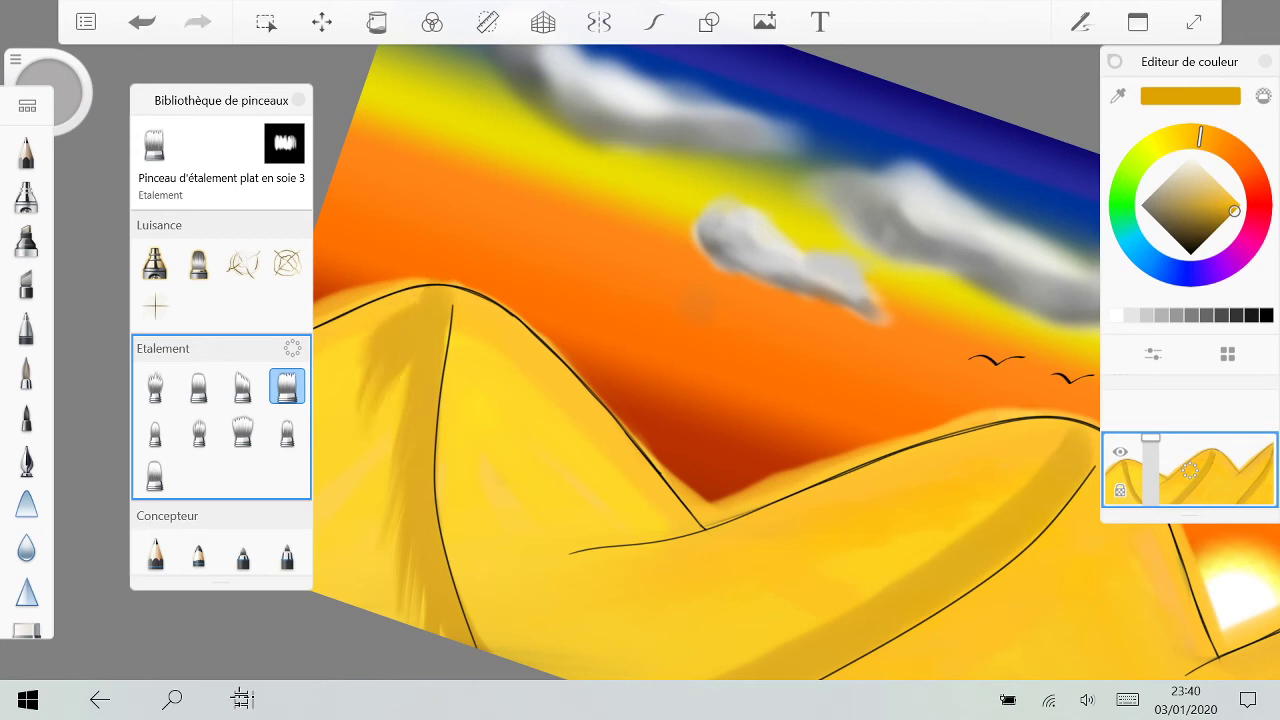
left_click_drag(408, 364, 360, 550)
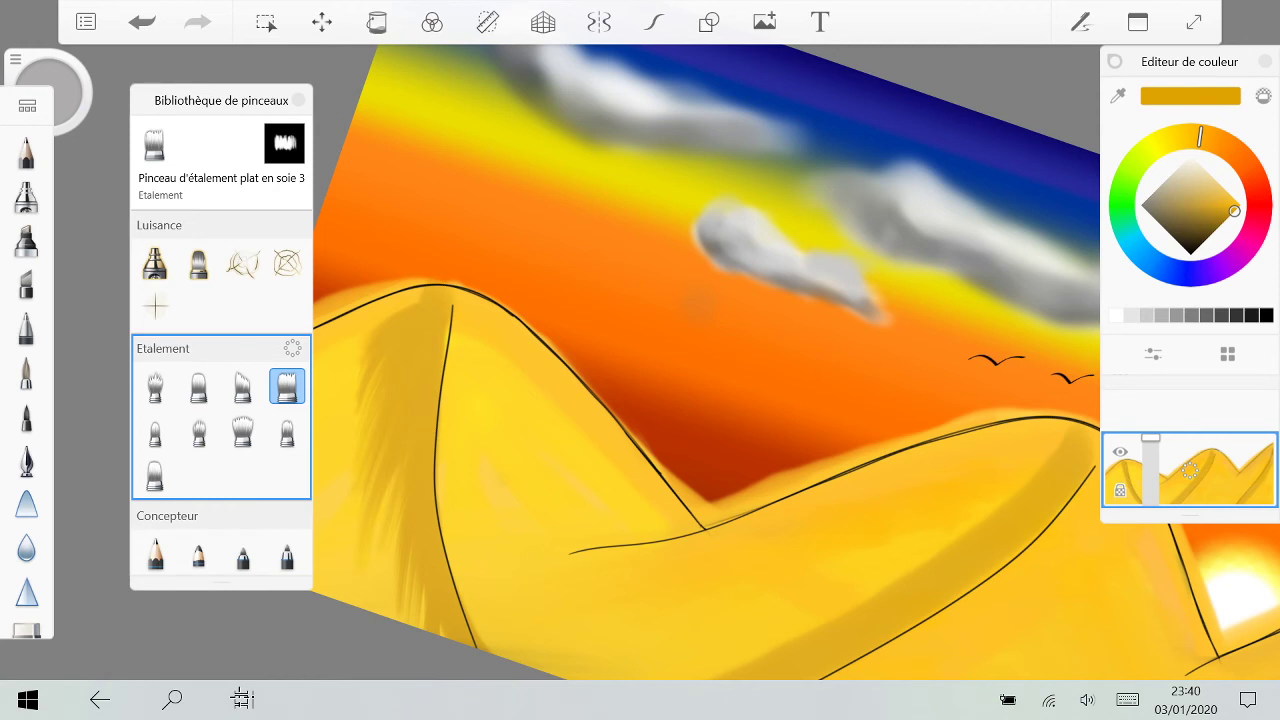
key("ctrl+z")
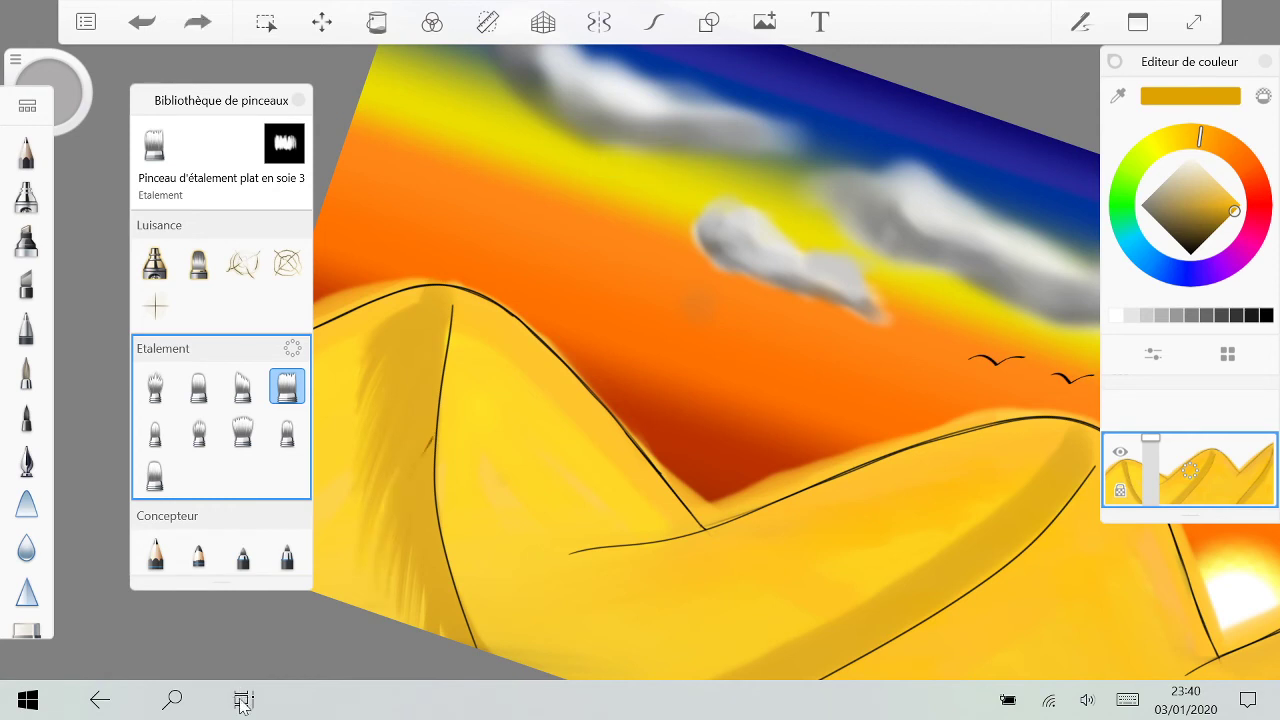
left_click(138, 28)
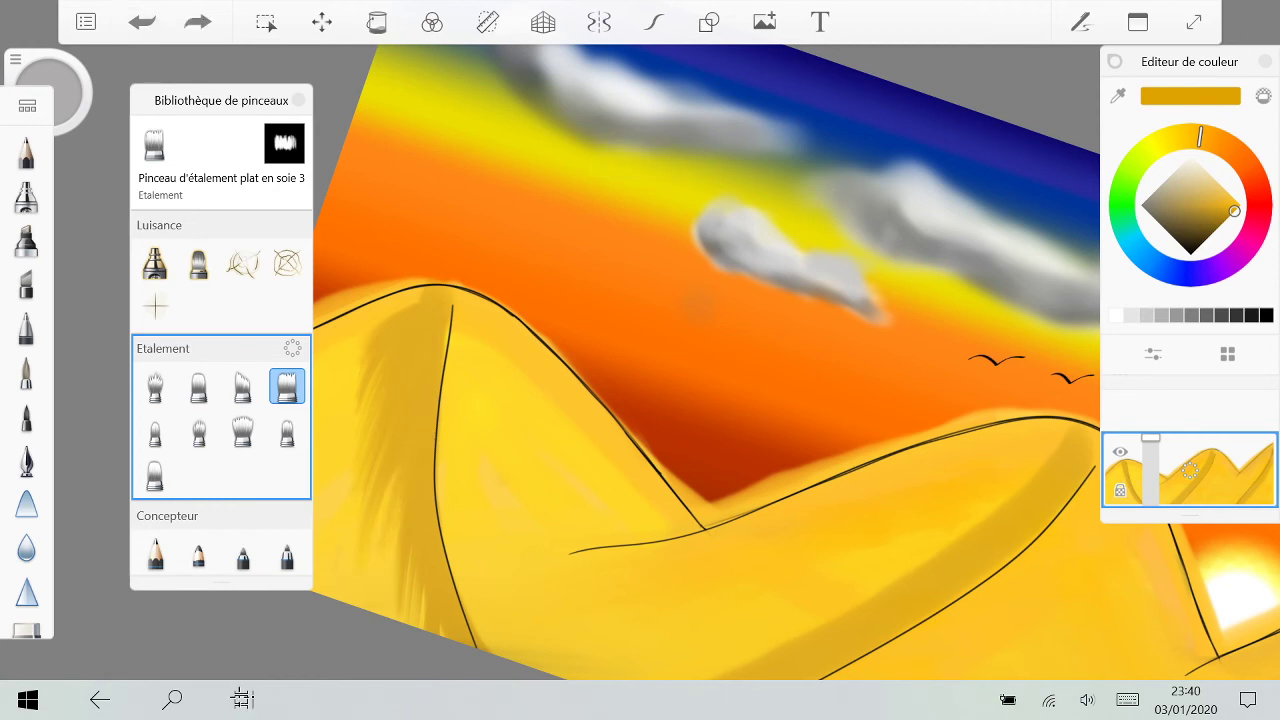
Step: Smear the lower shading of the left dune outward toward the base, undoing the stroke that pulls in the dark ridge line
left_click_drag(390, 430, 354, 528)
left_click_drag(428, 484, 364, 608)
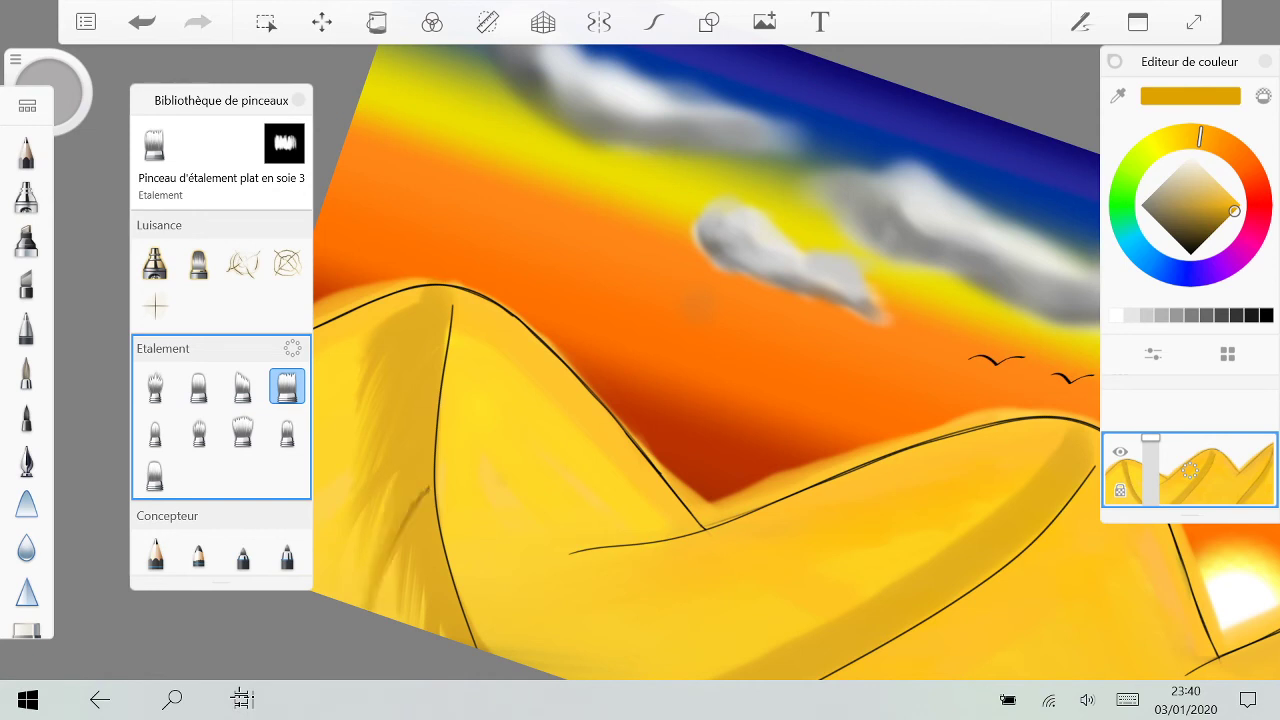
key("ctrl+z")
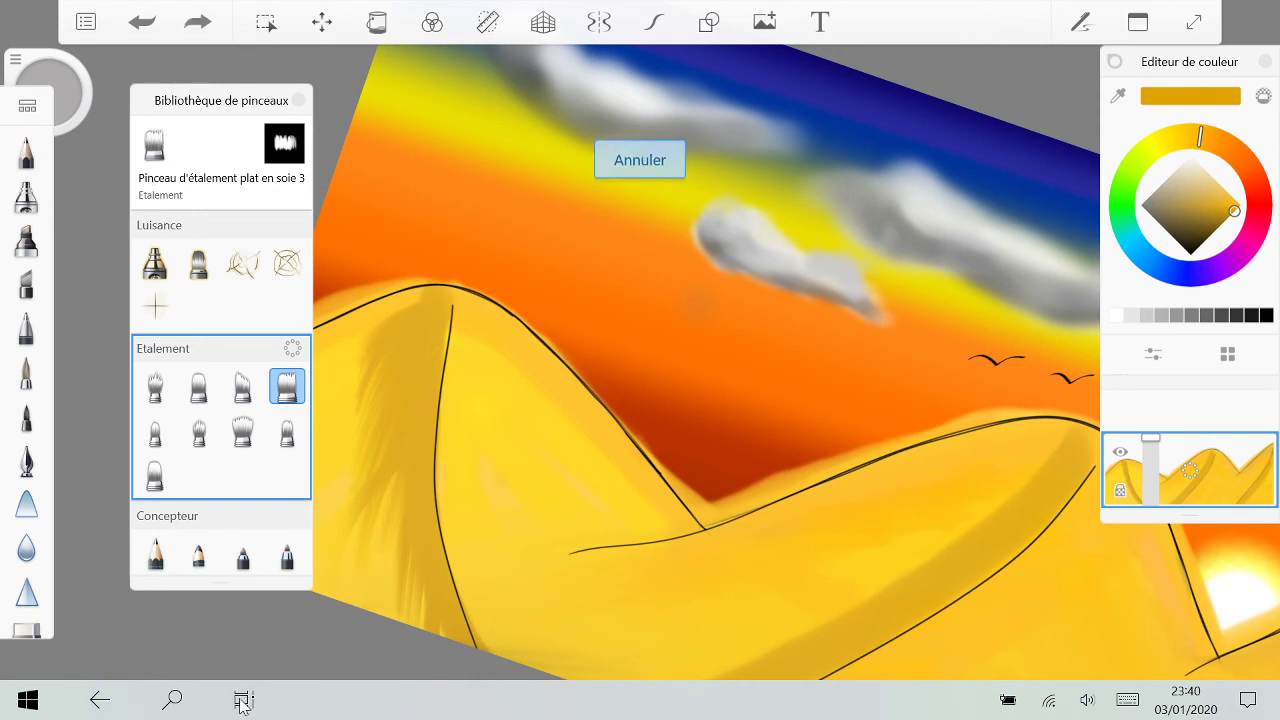
left_click_drag(354, 526, 394, 464)
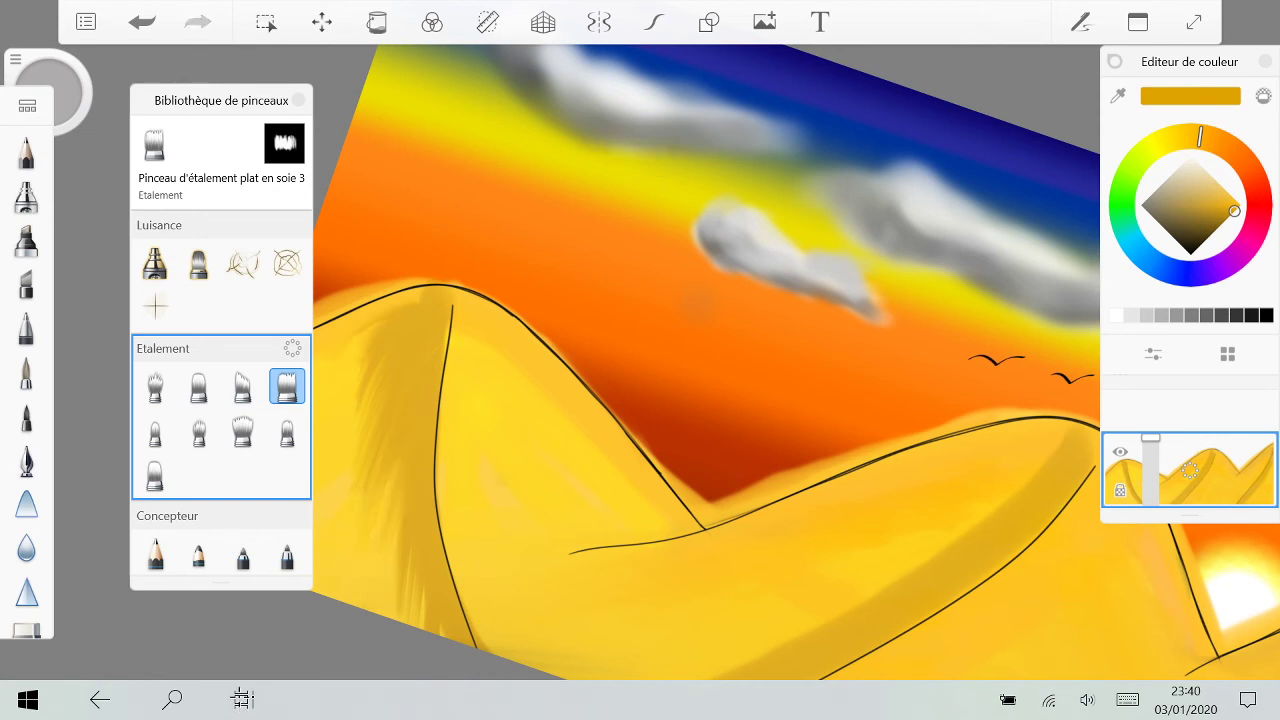
Step: Feather the shading just below the left dune's peak outward across its left slope with short diagonal smear strokes
left_click_drag(640, 360, 803, 423)
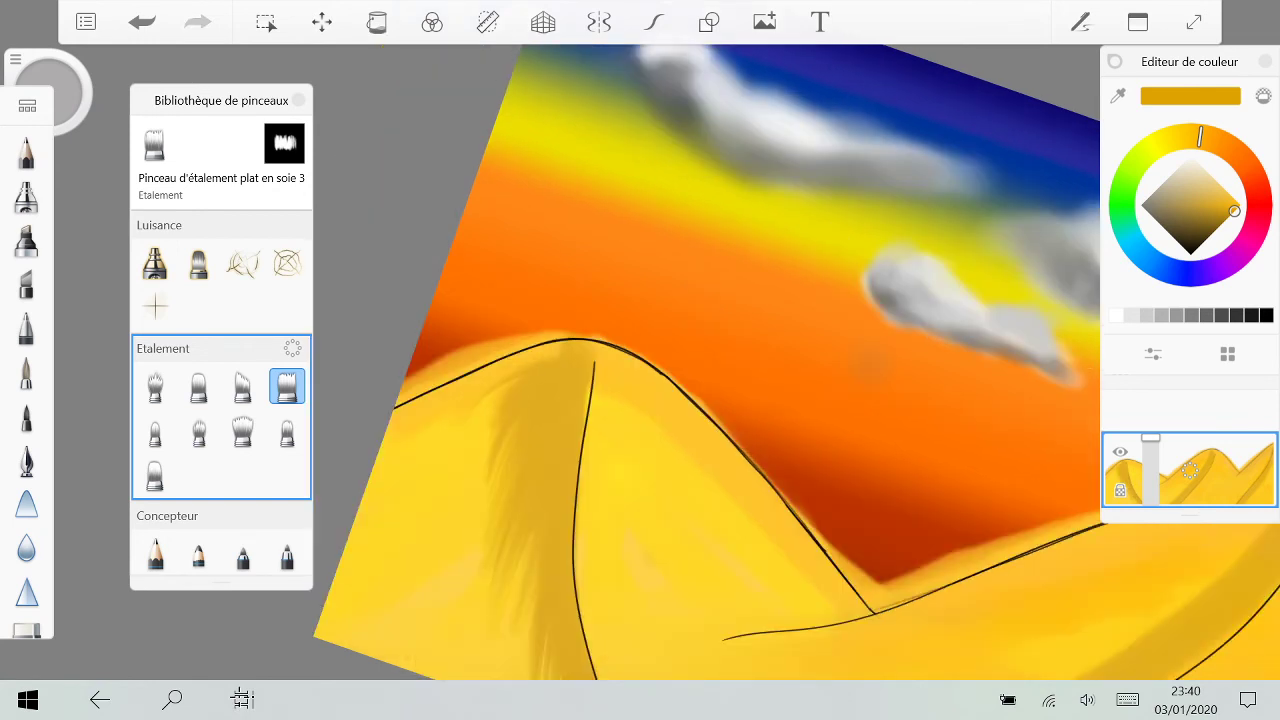
left_click_drag(522, 372, 440, 421)
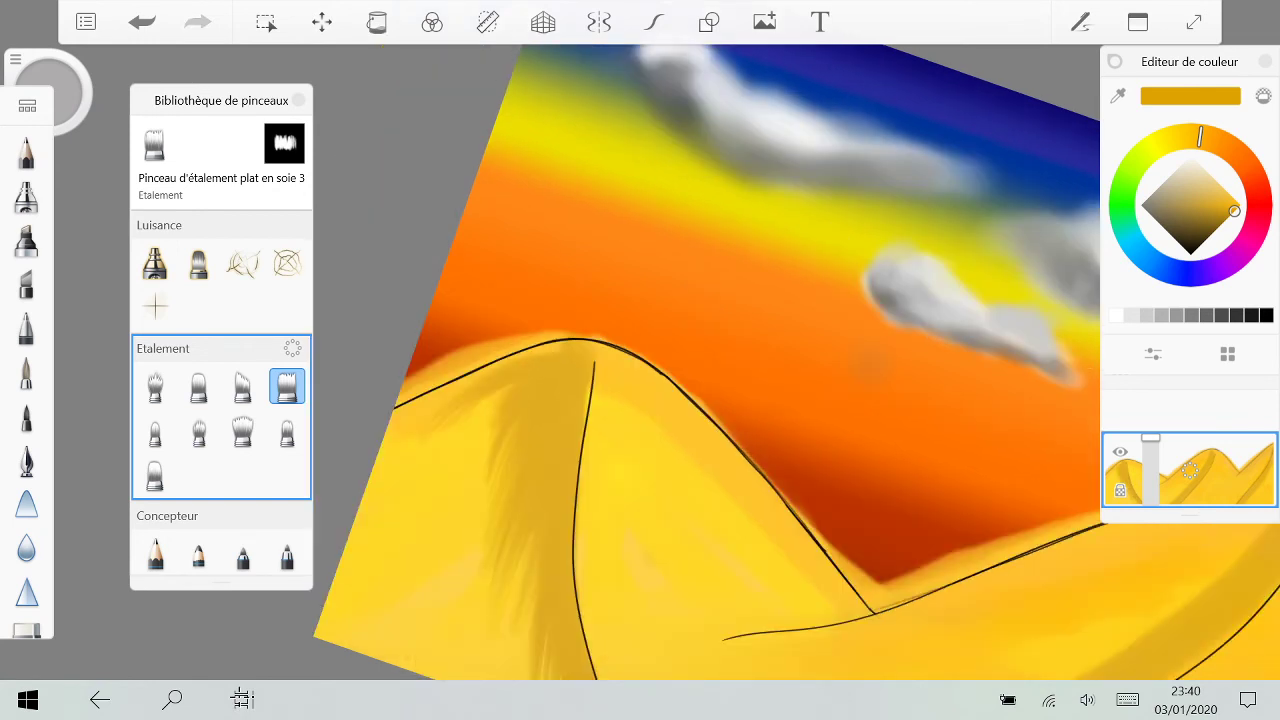
left_click_drag(518, 386, 440, 470)
mouse_move(514, 428)
left_mouse_down()
mouse_move(450, 487)
mouse_move(455, 507)
left_mouse_up()
scroll(617, 338, "down", 4)
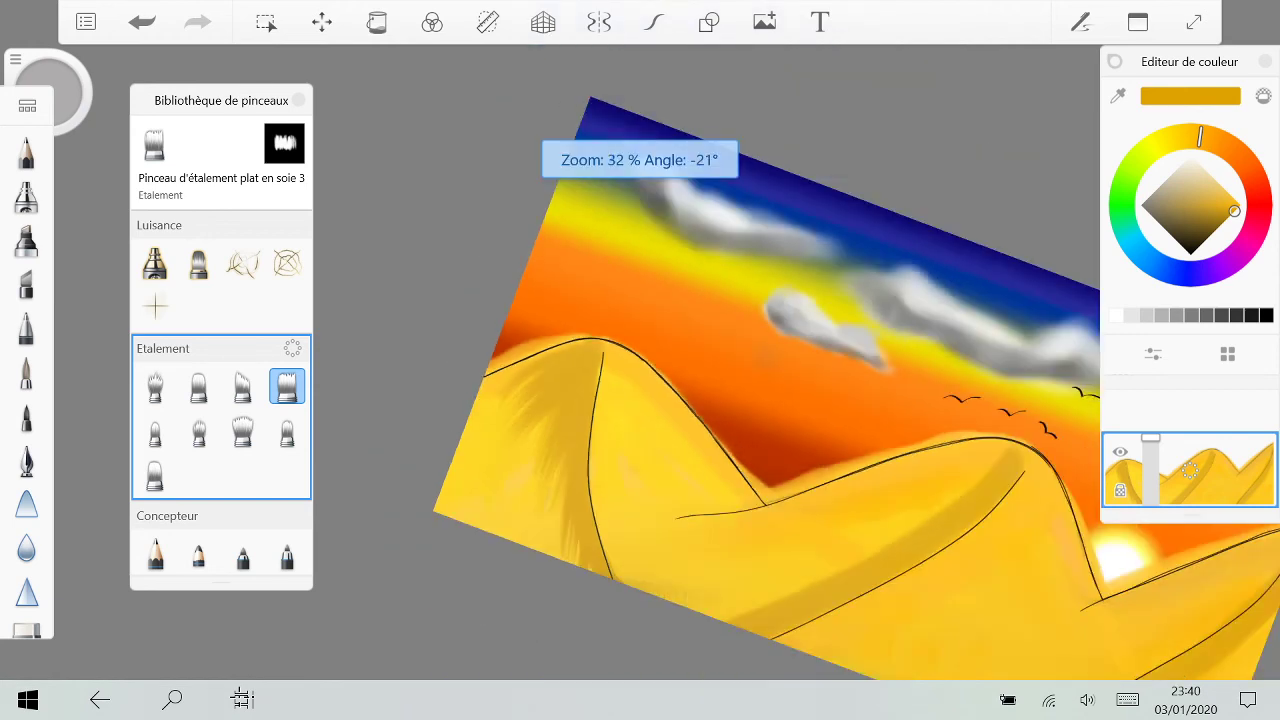
Step: Smear the middle and lower shading of the left dune outward with curved strokes, undoing the stroke that drags the dark ridge line
scroll(618, 504, "up", 5)
left_click_drag(484, 339, 435, 413)
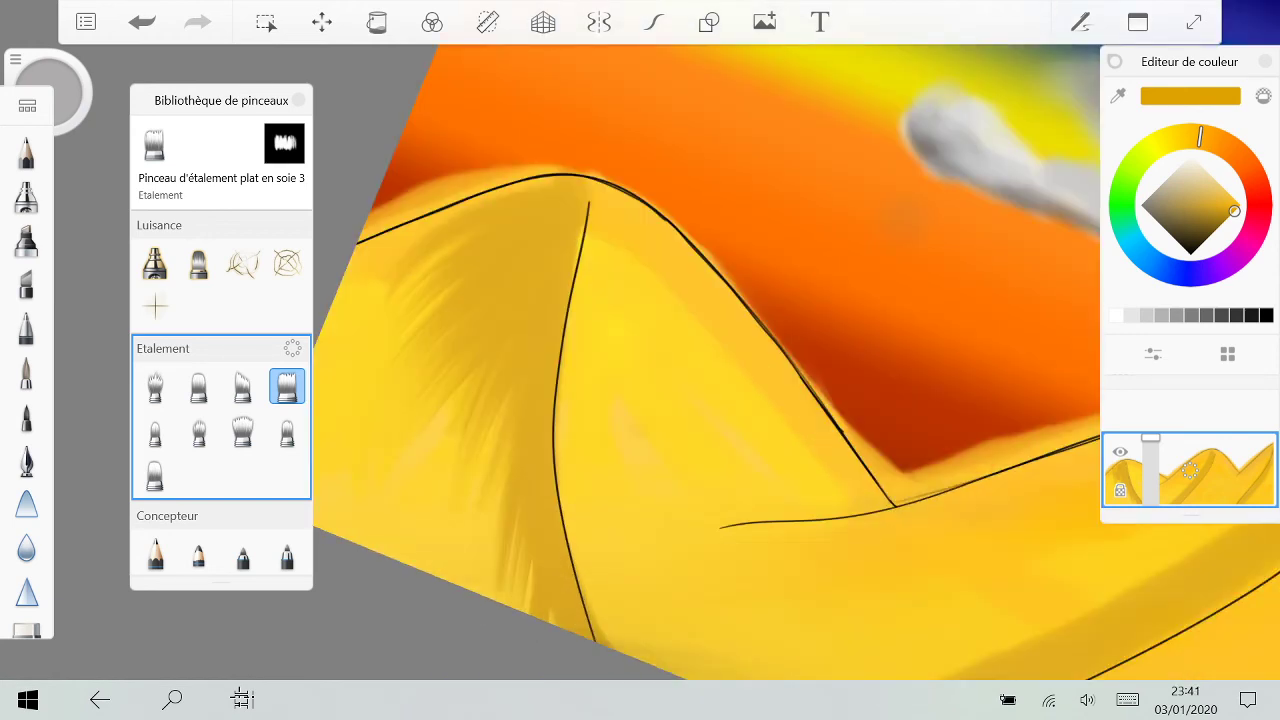
mouse_move(472, 375)
left_mouse_down()
mouse_move(421, 437)
mouse_move(430, 449)
left_mouse_up()
left_click_drag(480, 400, 420, 482)
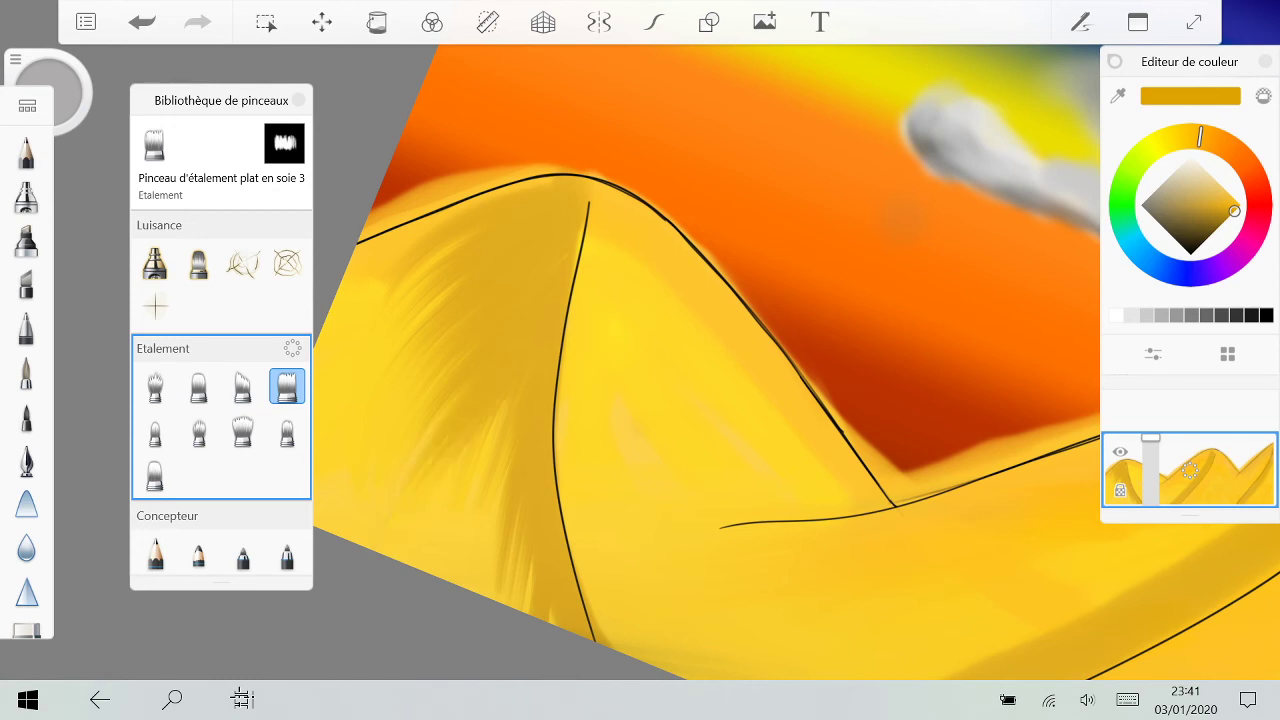
left_click_drag(548, 386, 440, 515)
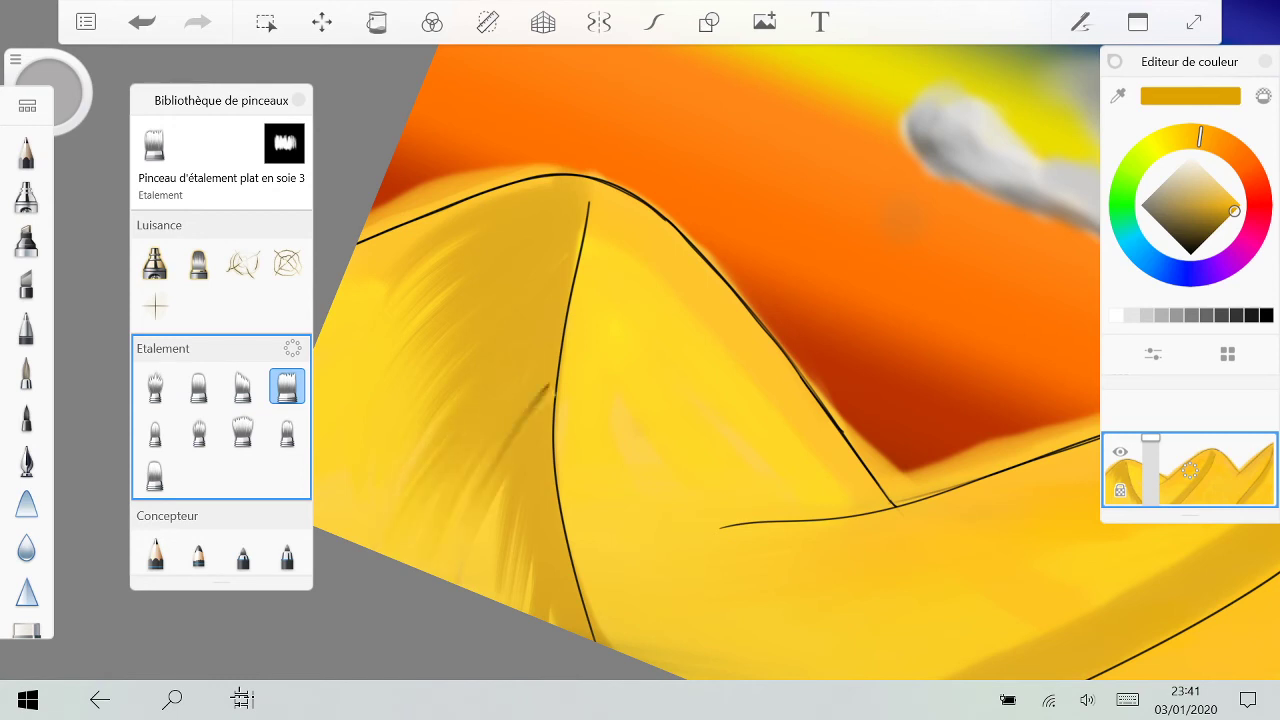
key("ctrl+z")
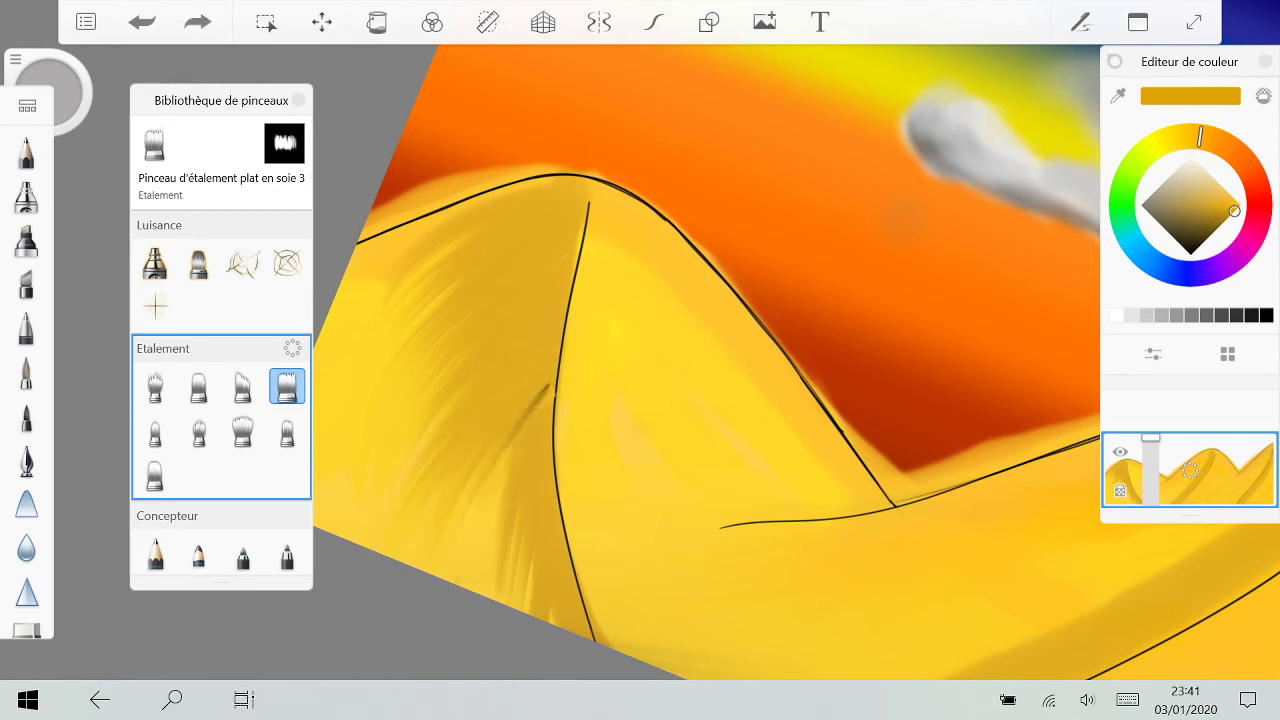
key("ctrl+z")
key("ctrl+y")
left_click_drag(460, 460, 518, 600)
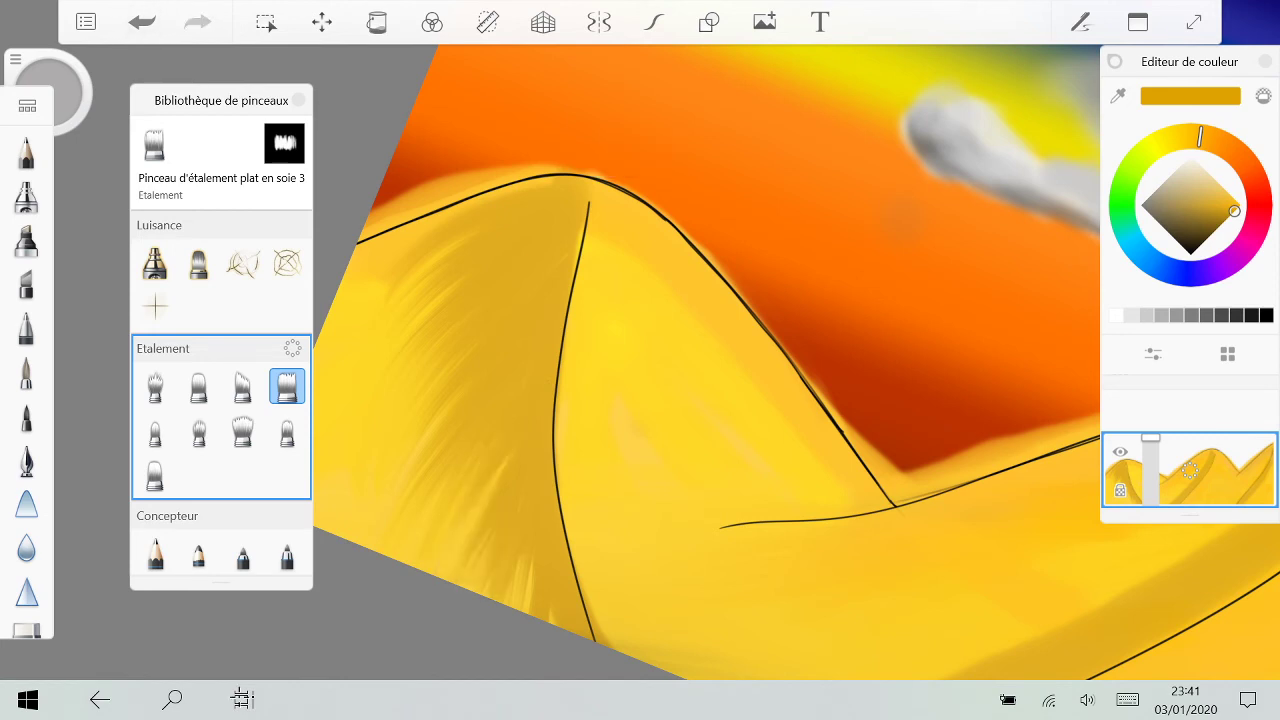
Step: Try smearing the shading at the middle dune's peak down along its left outline, and undo the strokes
scroll(640, 360, "down", 5)
scroll(640, 360, "up", 3)
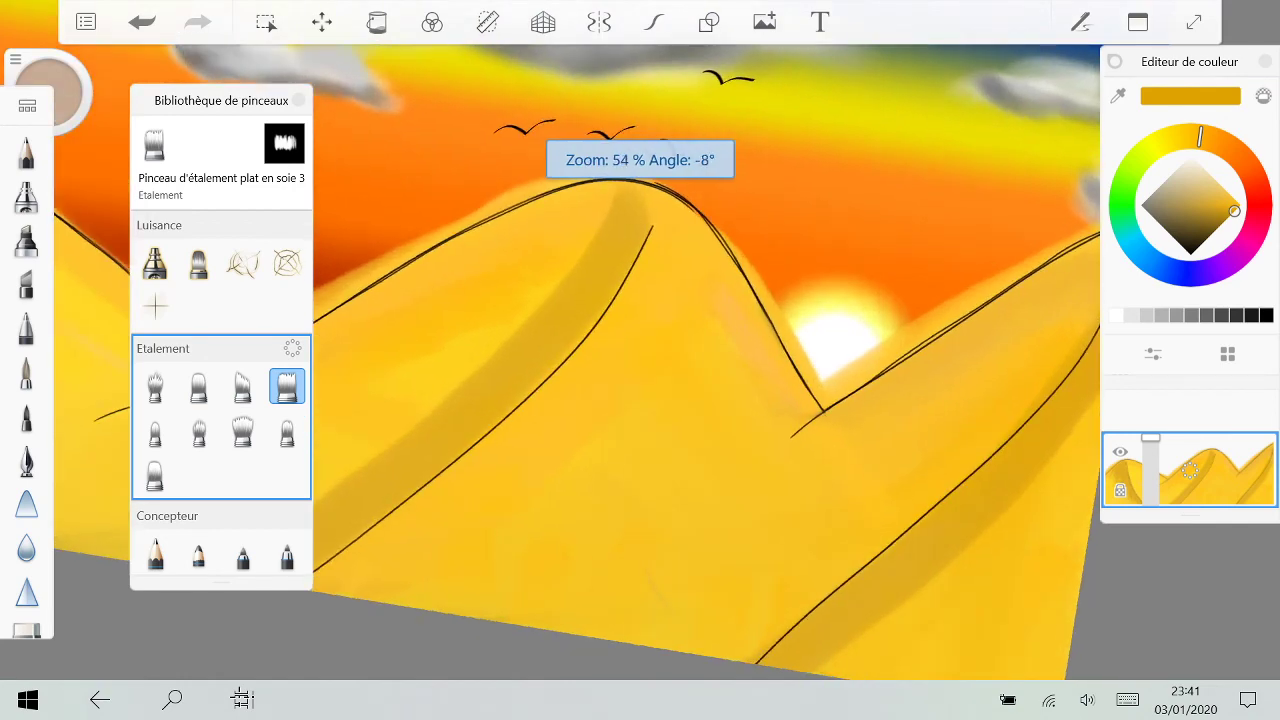
scroll(640, 360, "up", 3)
left_click_drag(460, 264, 493, 411)
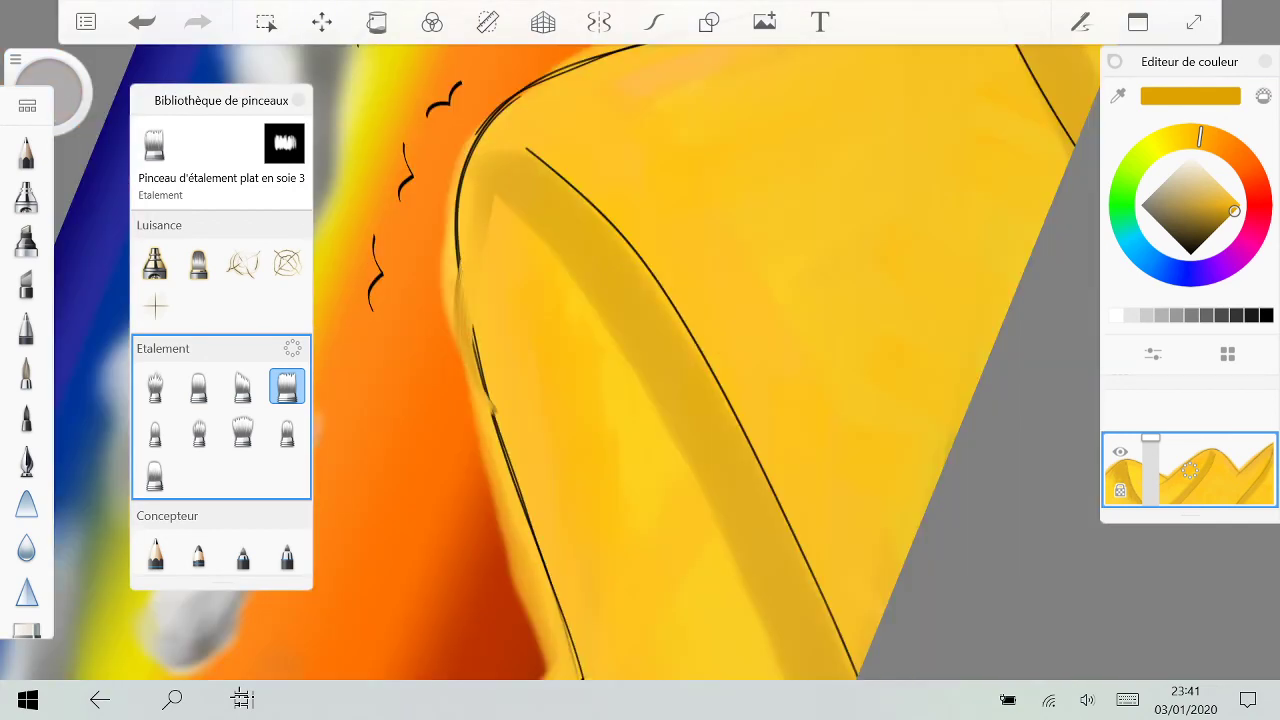
key("ctrl+z")
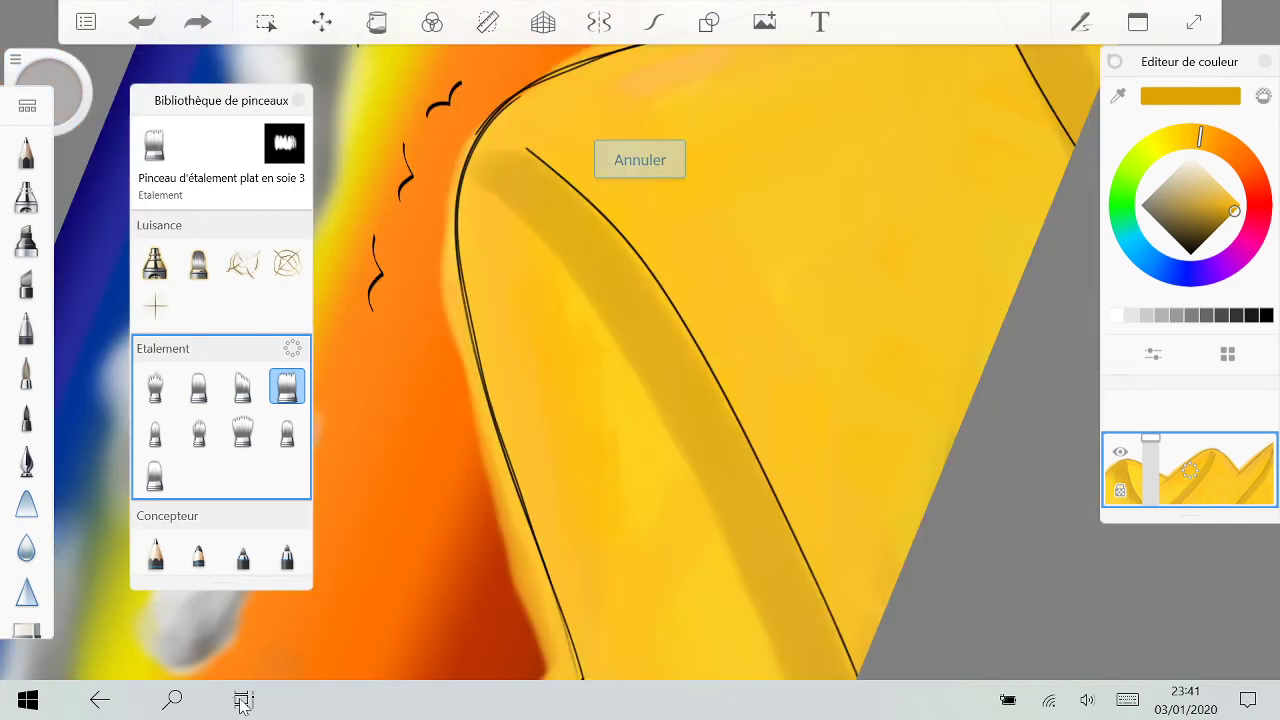
left_click_drag(490, 188, 492, 314)
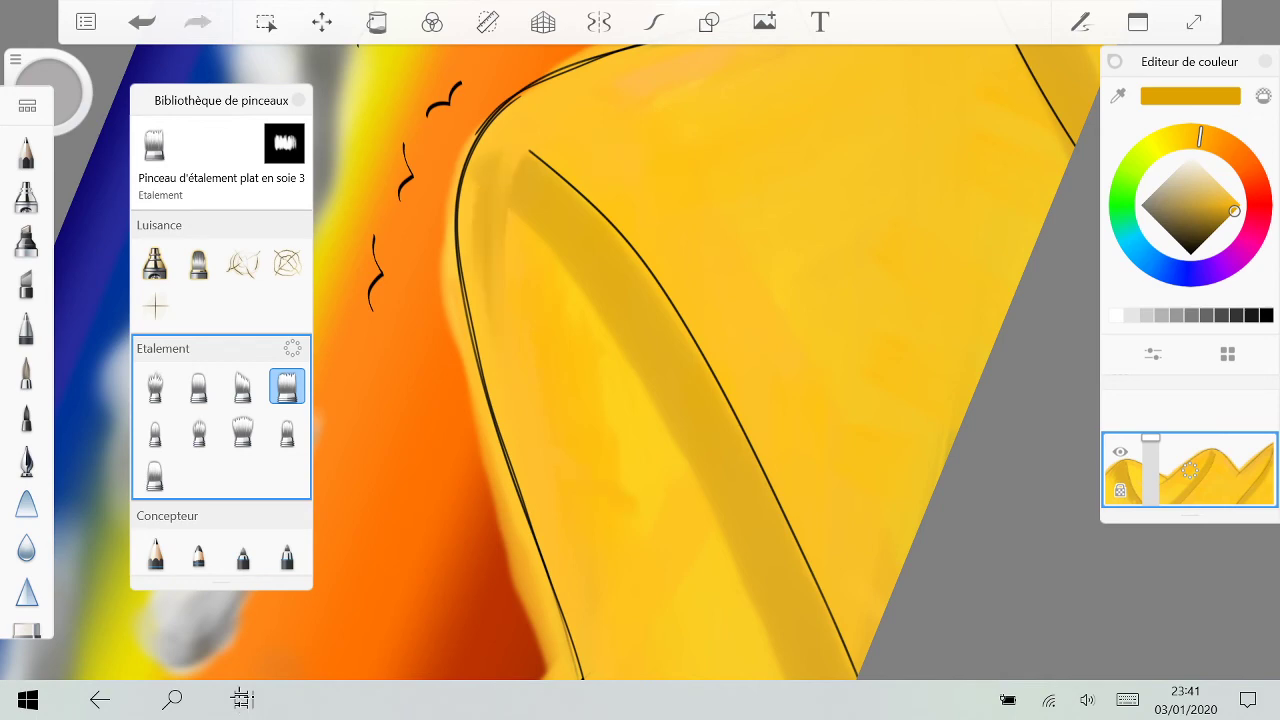
key("ctrl+z")
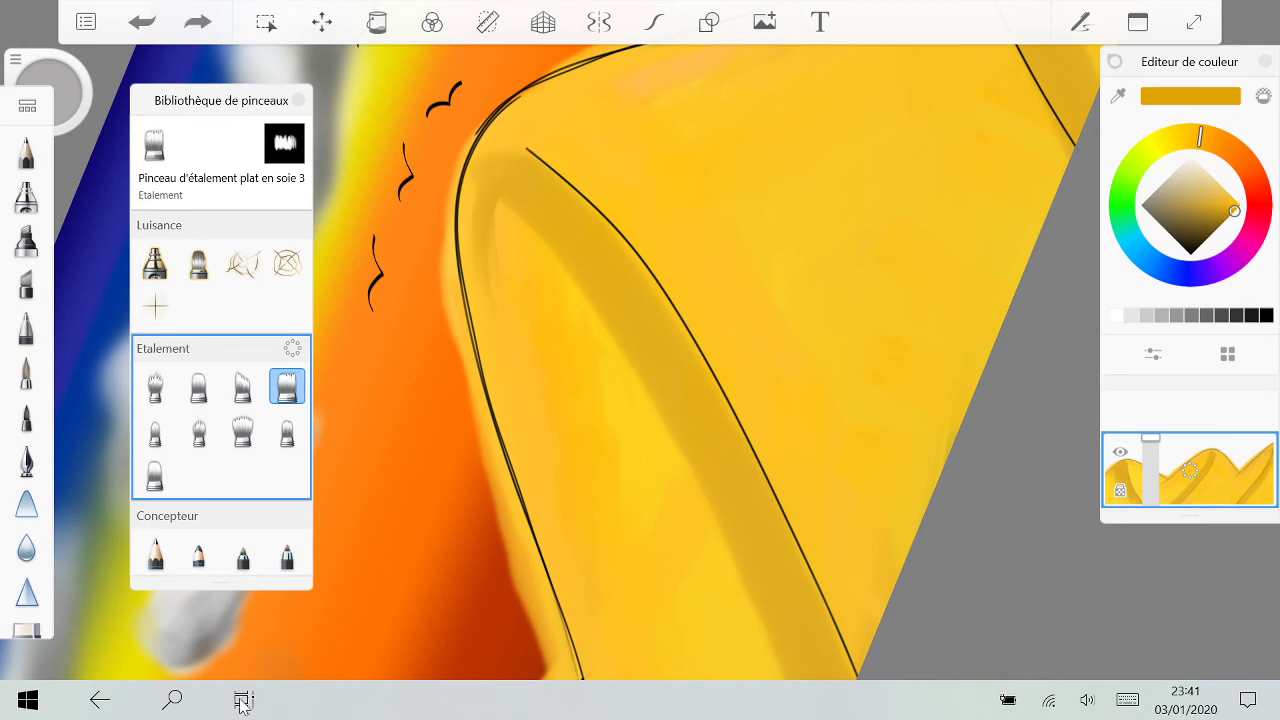
Step: Smear the shading just below the middle dune's peak outward across its left slope with short strokes
scroll(600, 362, "up", 3)
scroll(700, 340, "down", 3)
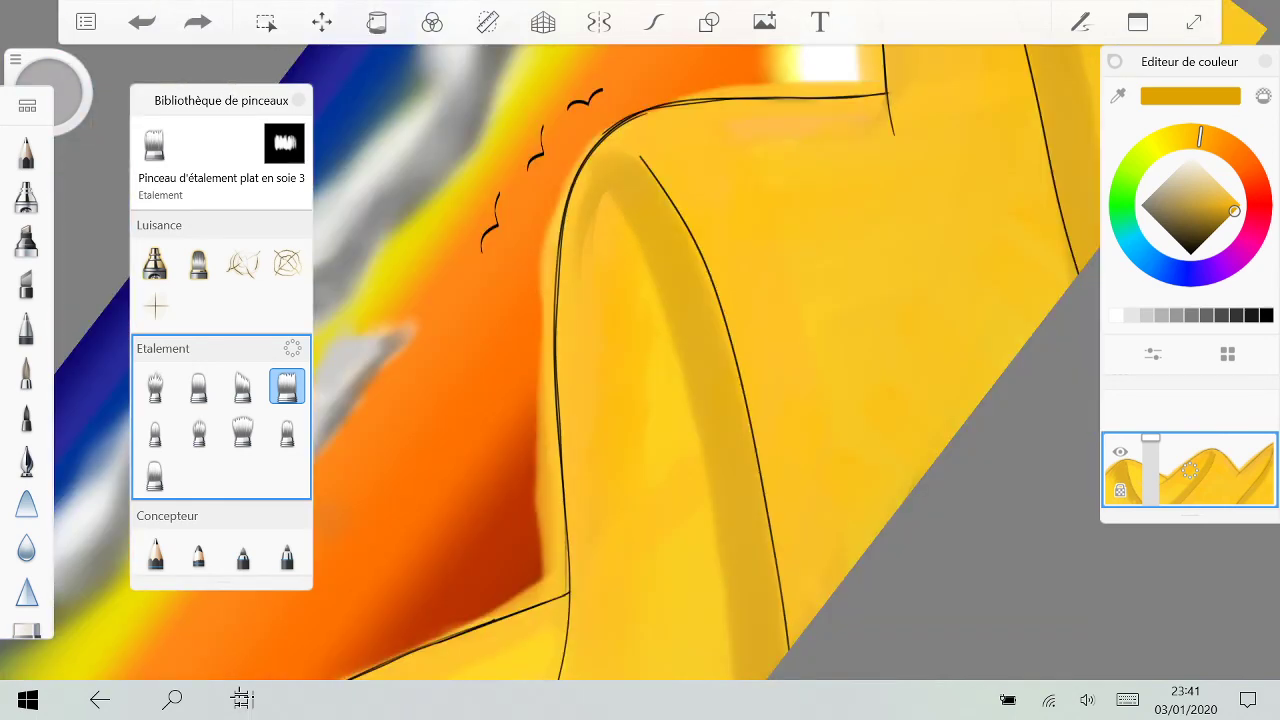
left_click_drag(622, 180, 604, 270)
left_click_drag(645, 200, 636, 283)
left_click_drag(668, 240, 652, 326)
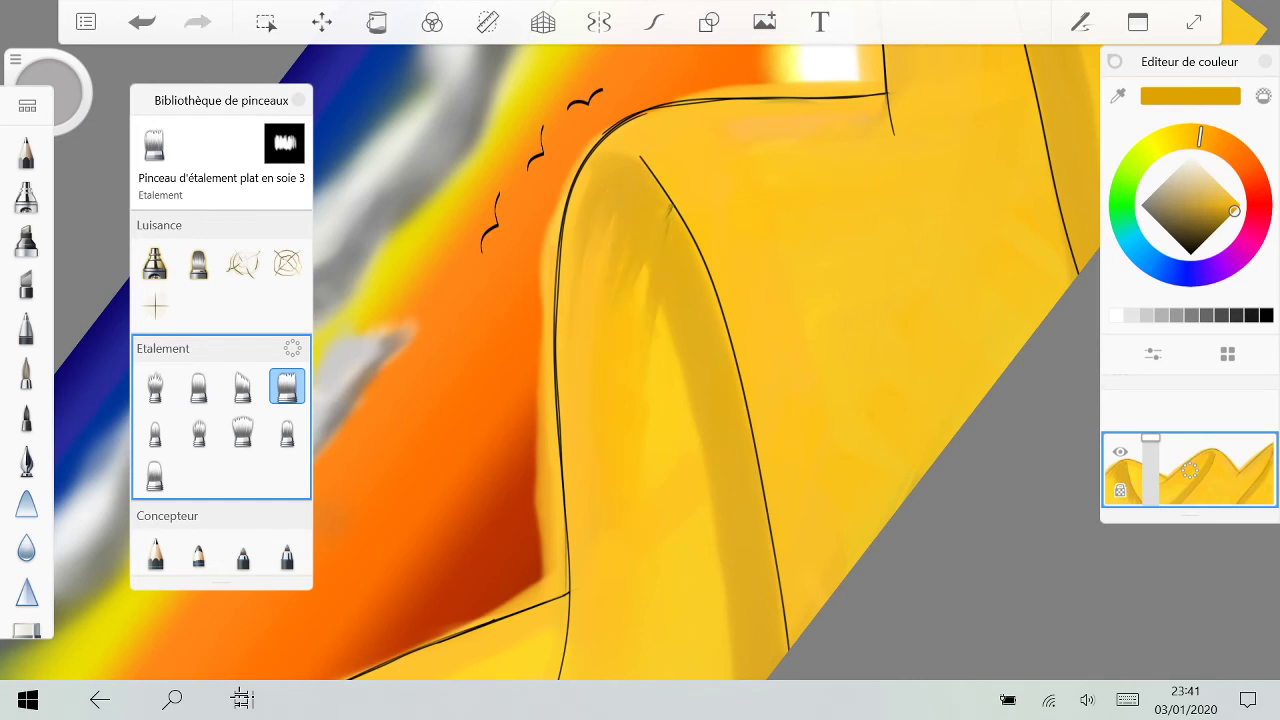
scroll(640, 340, "down", 5)
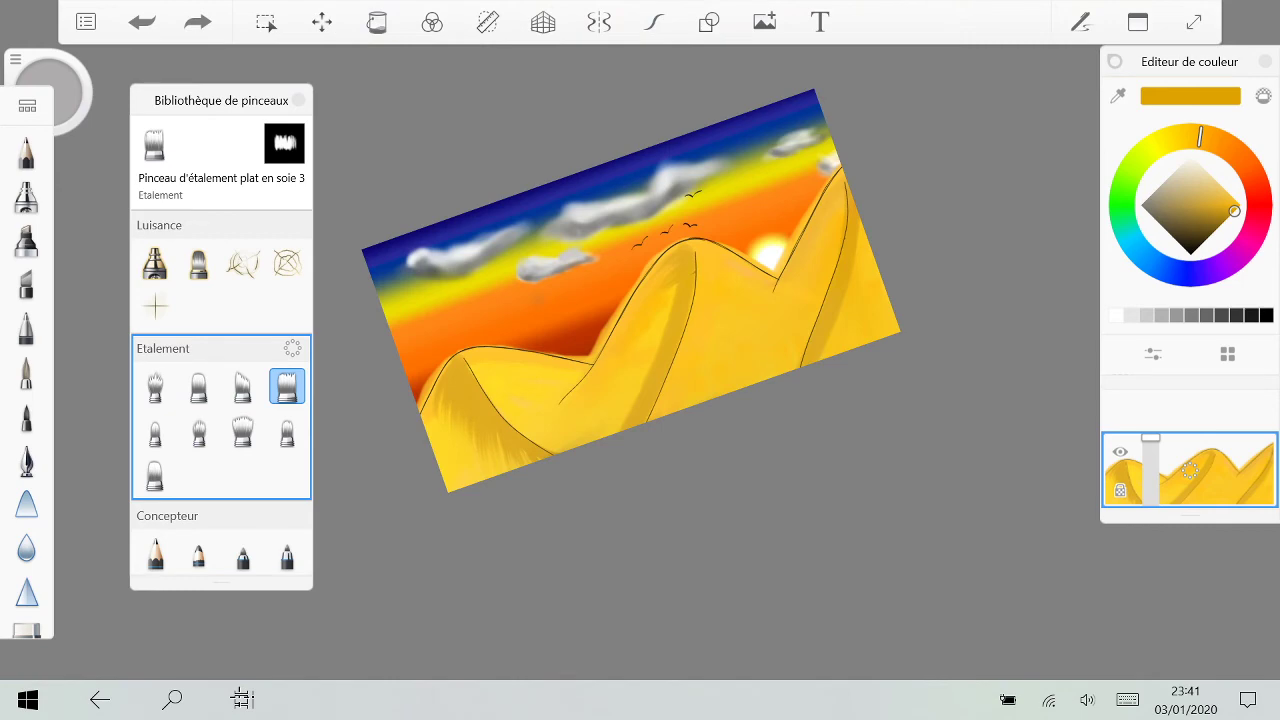
scroll(696, 240, "up", 5)
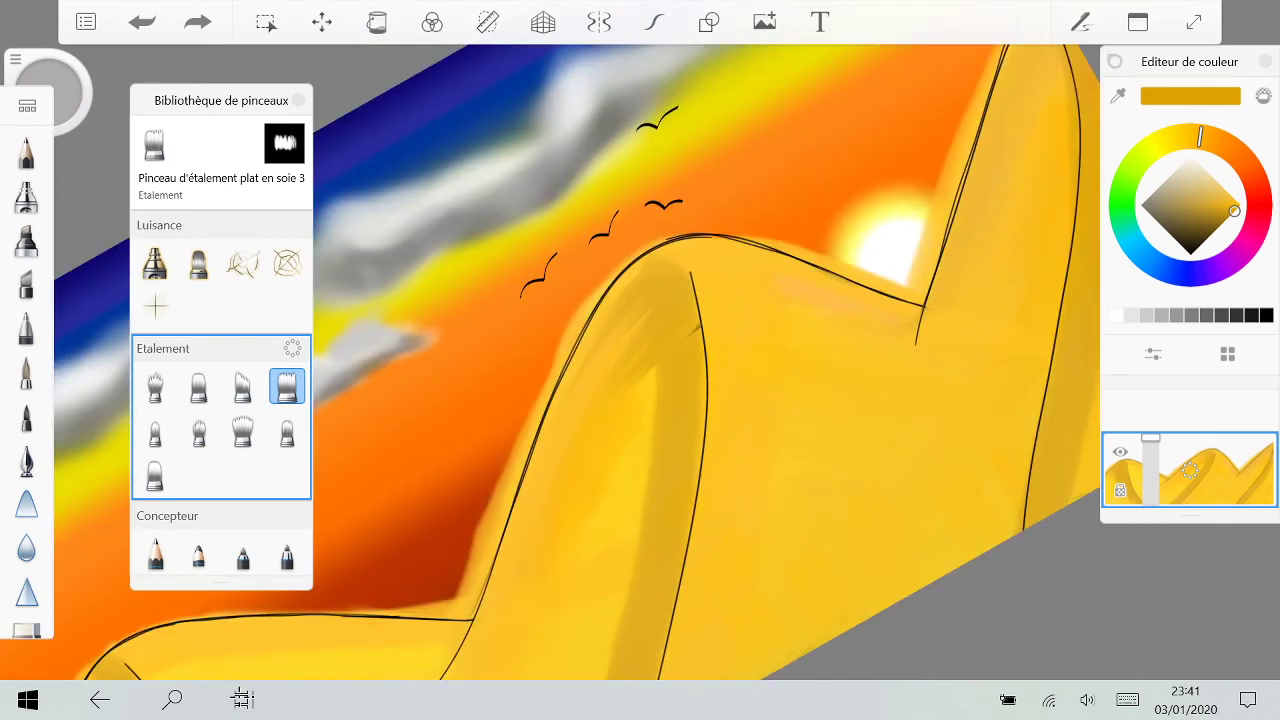
scroll(690, 300, "up", 5)
scroll(690, 300, "down", 2)
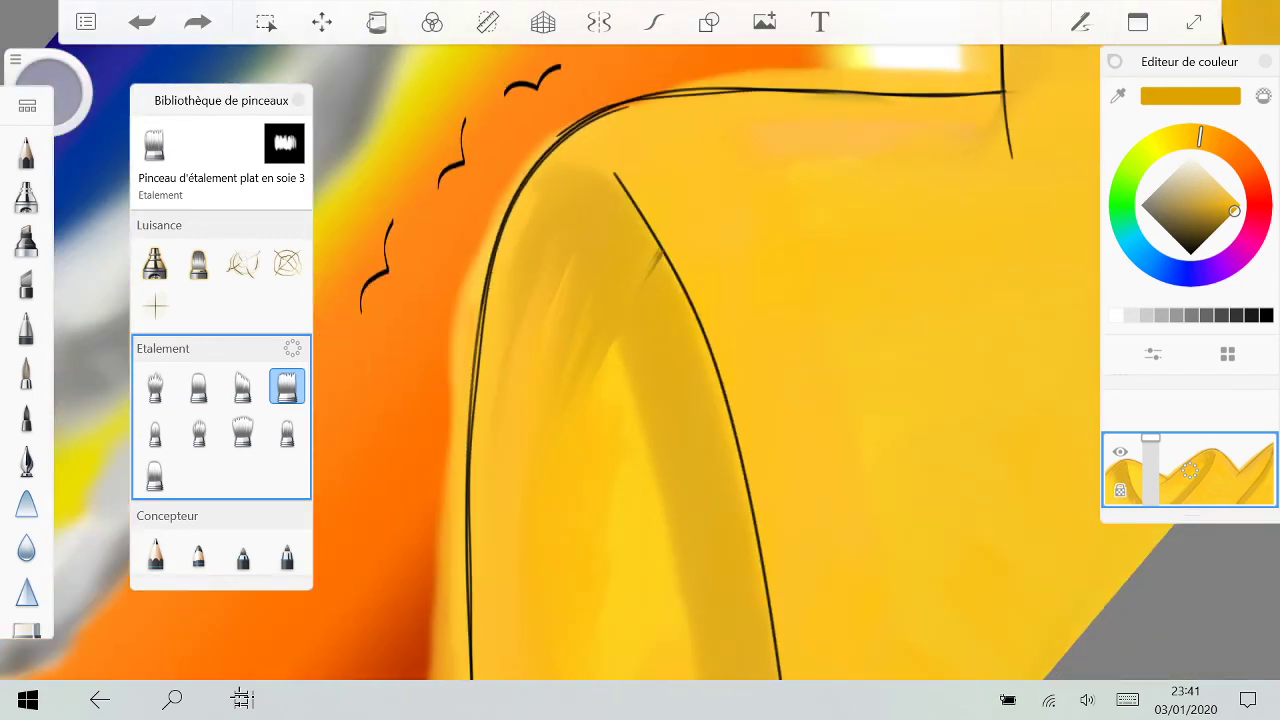
left_click_drag(622, 318, 588, 415)
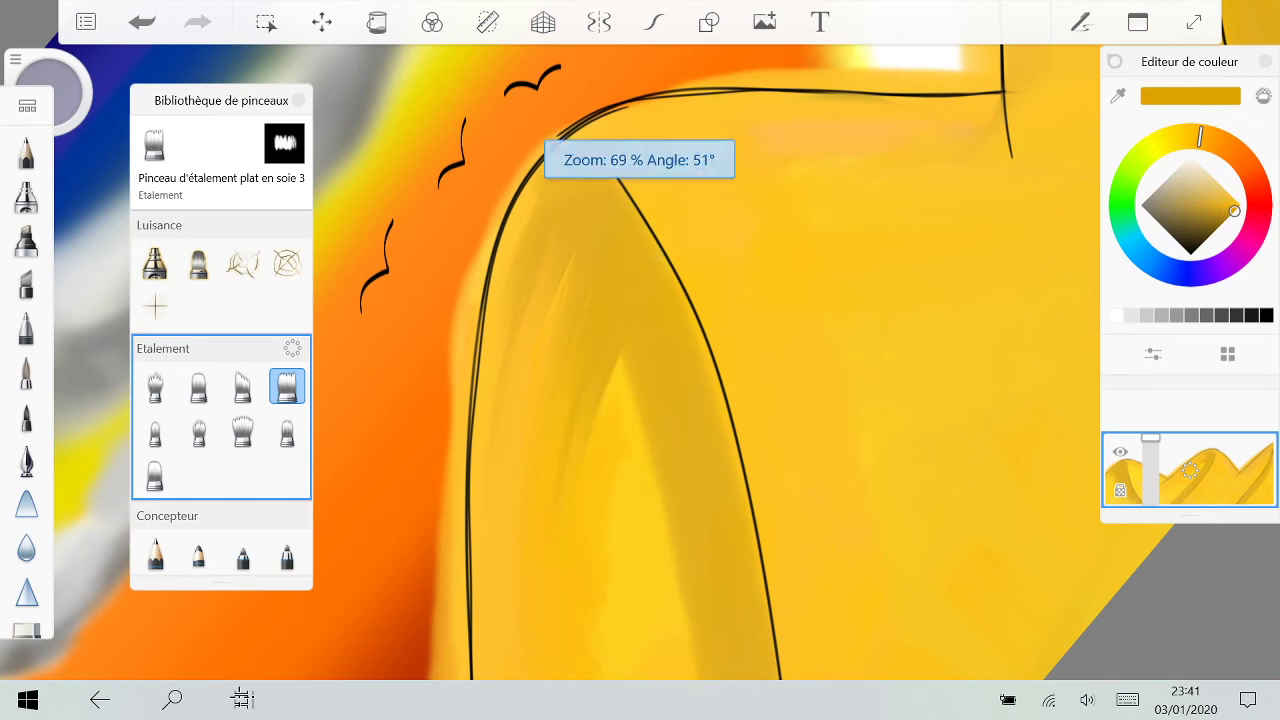
Step: Extend the smeared shading down the upper part of the middle dune, feathering its inner edge into the lighter sand
scroll(640, 300, "down", 2)
scroll(640, 340, "up", 3)
left_click_drag(614, 230, 582, 338)
mouse_move(617, 274)
left_mouse_down()
mouse_move(574, 400)
mouse_move(594, 378)
left_mouse_up()
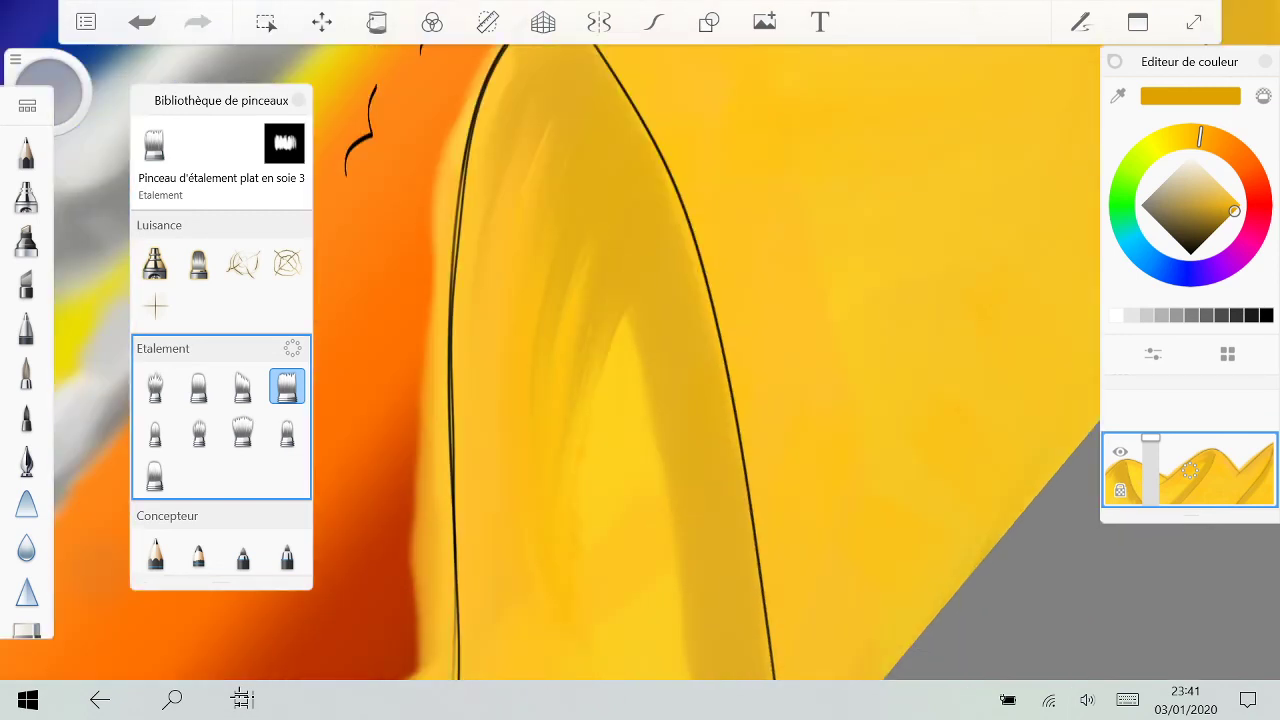
Step: Smear the middle and lower shading of the middle dune diagonally outward into the bright sand with overlapping strokes
scroll(640, 360, "down", 2)
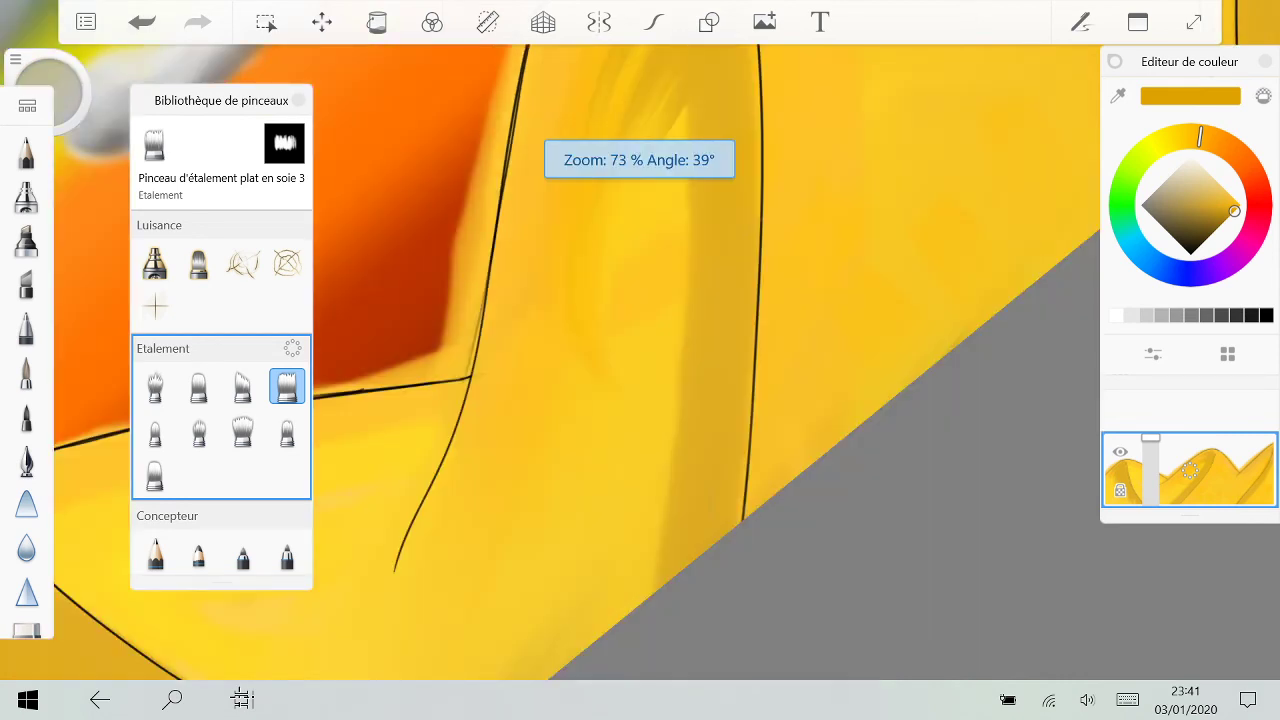
scroll(700, 320, "up", 2)
left_click_drag(678, 185, 638, 256)
left_click_drag(678, 210, 638, 292)
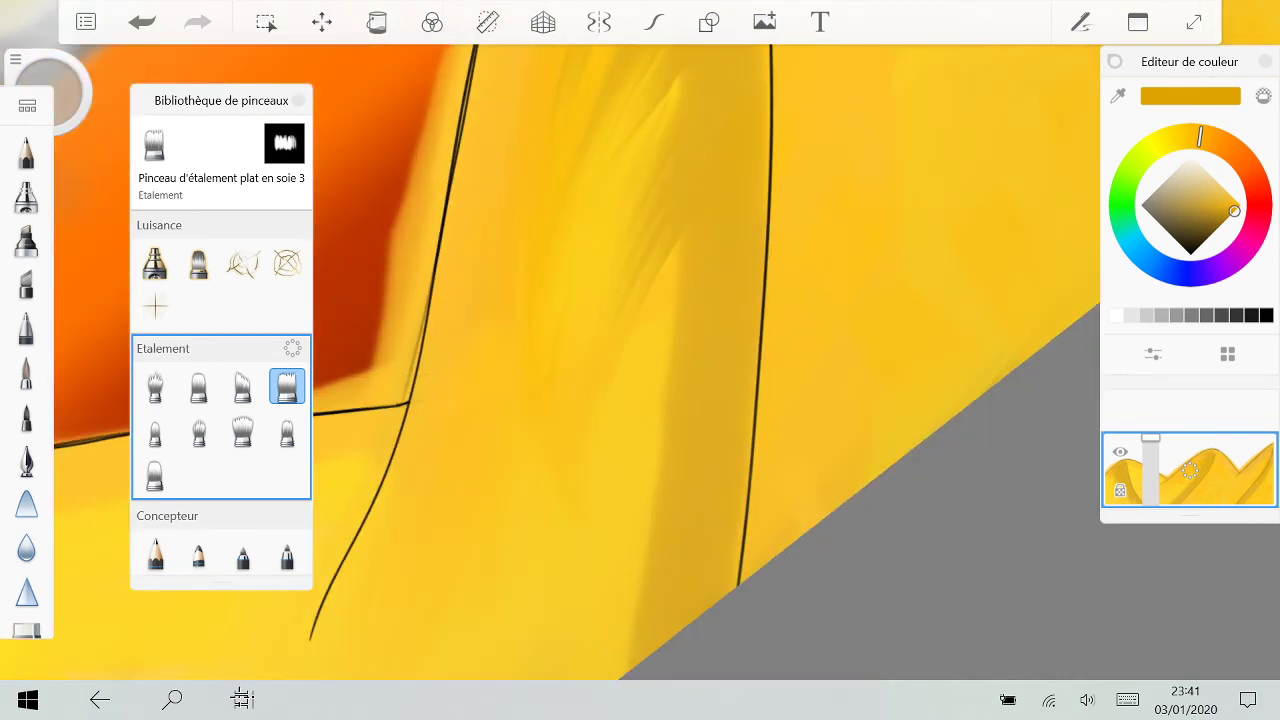
left_click_drag(674, 250, 632, 350)
left_click_drag(670, 298, 618, 395)
left_click_drag(668, 316, 614, 460)
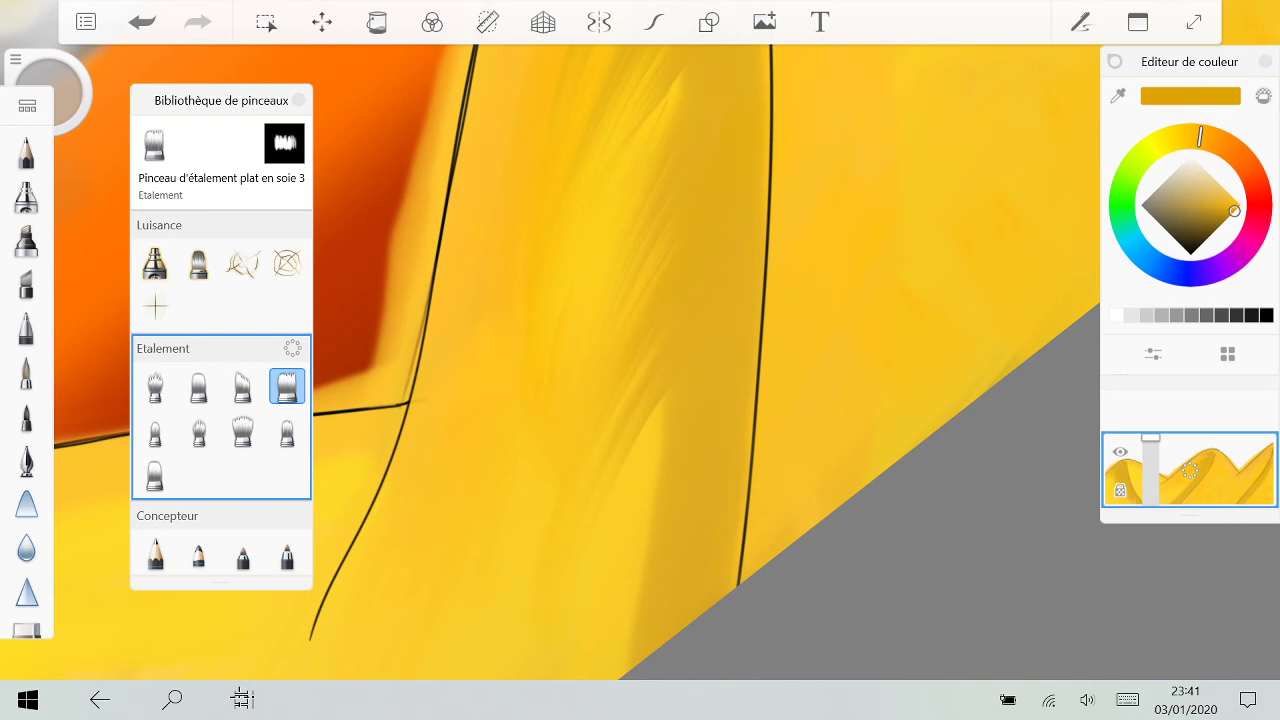
Step: Soften the bright streaks in the middle dune's shading and feather the rest of it from the base up toward the peak
scroll(640, 360, "down", 2)
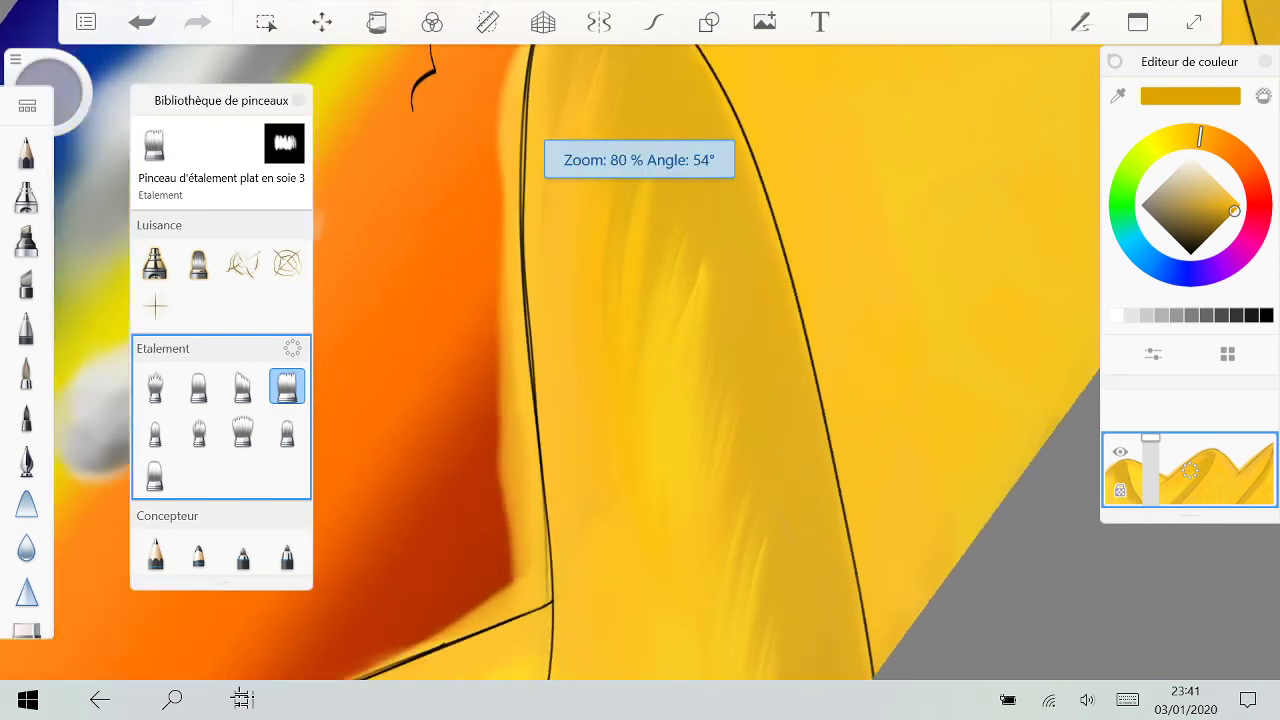
scroll(640, 360, "down", 2)
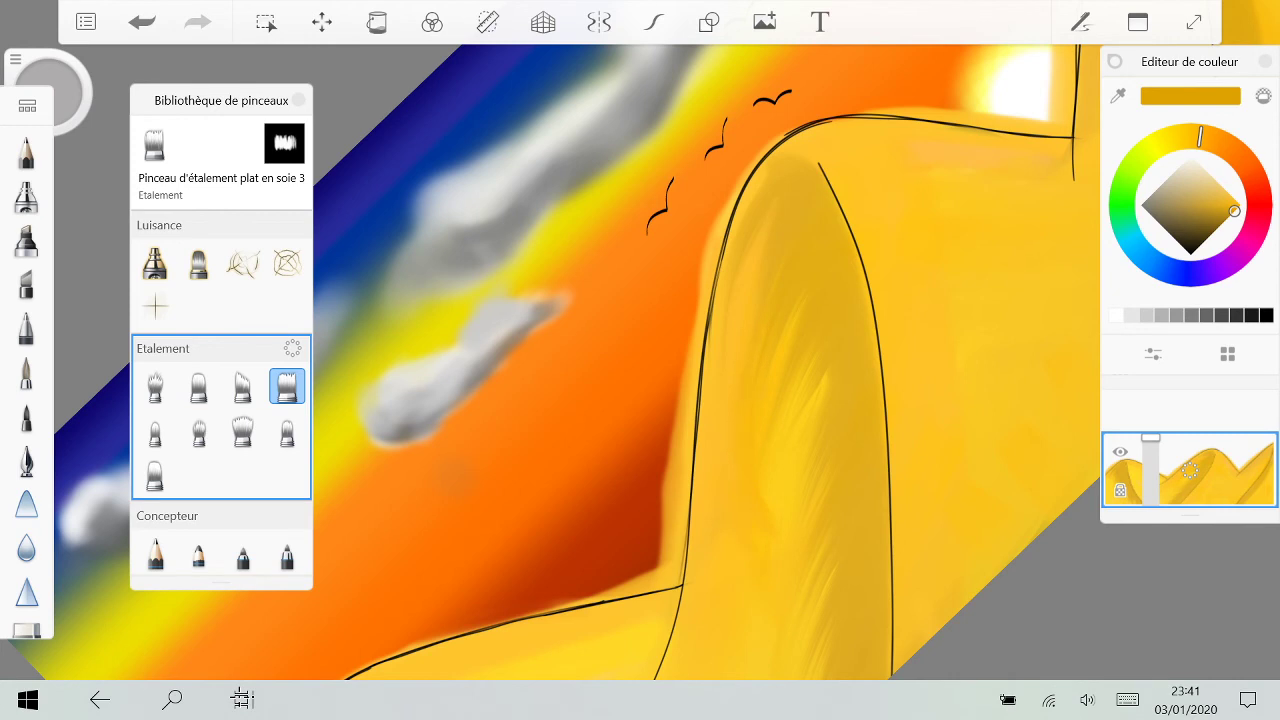
left_click_drag(783, 312, 812, 425)
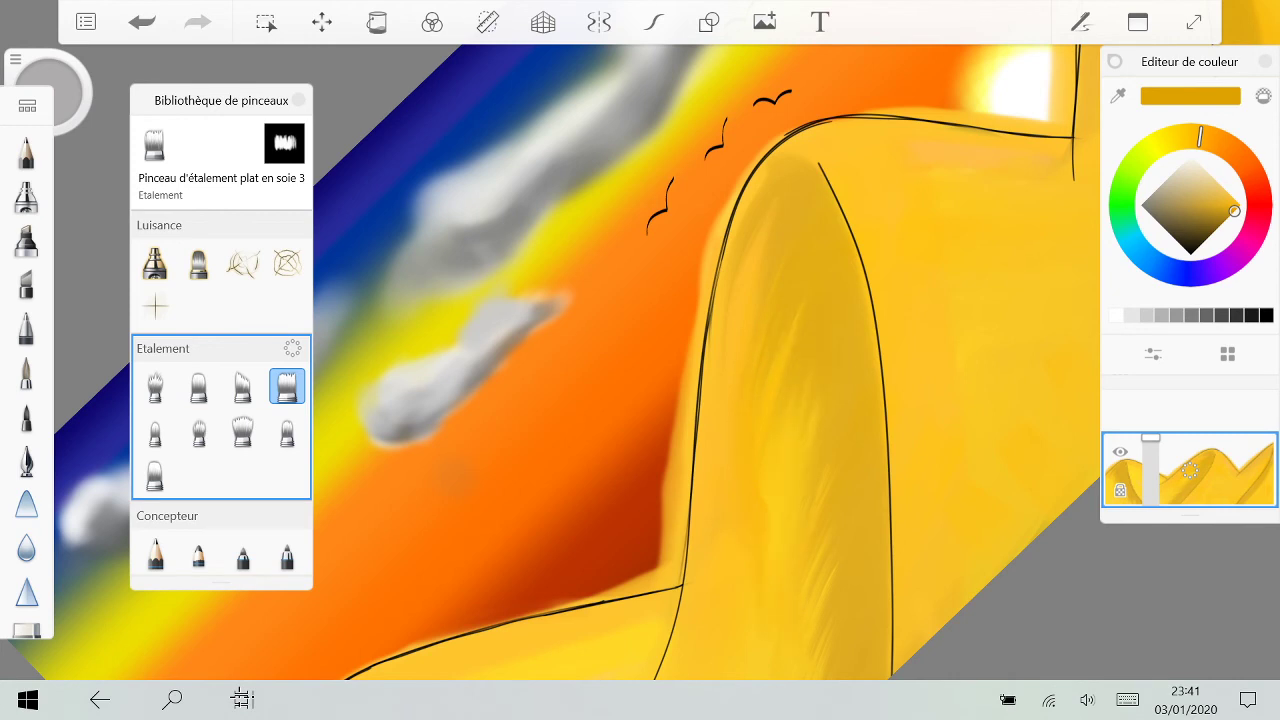
scroll(640, 360, "down", 2)
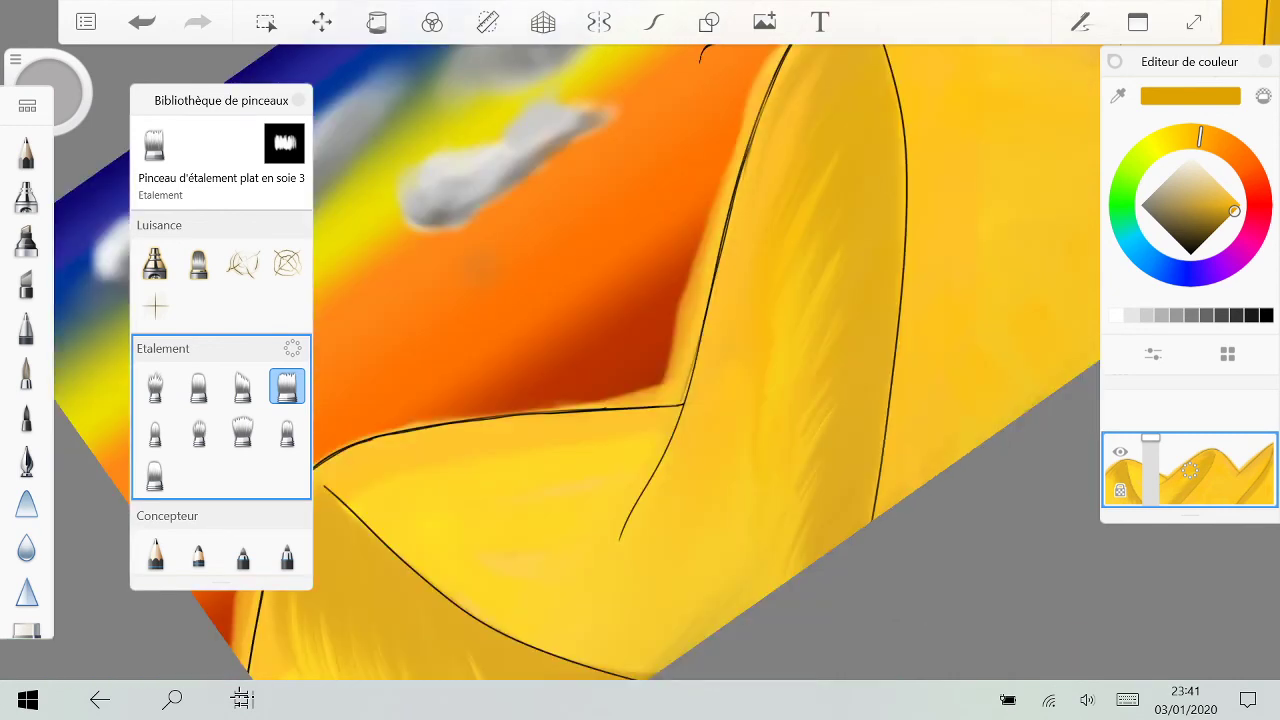
left_click_drag(806, 526, 764, 592)
left_click_drag(798, 478, 765, 541)
left_click_drag(835, 407, 803, 447)
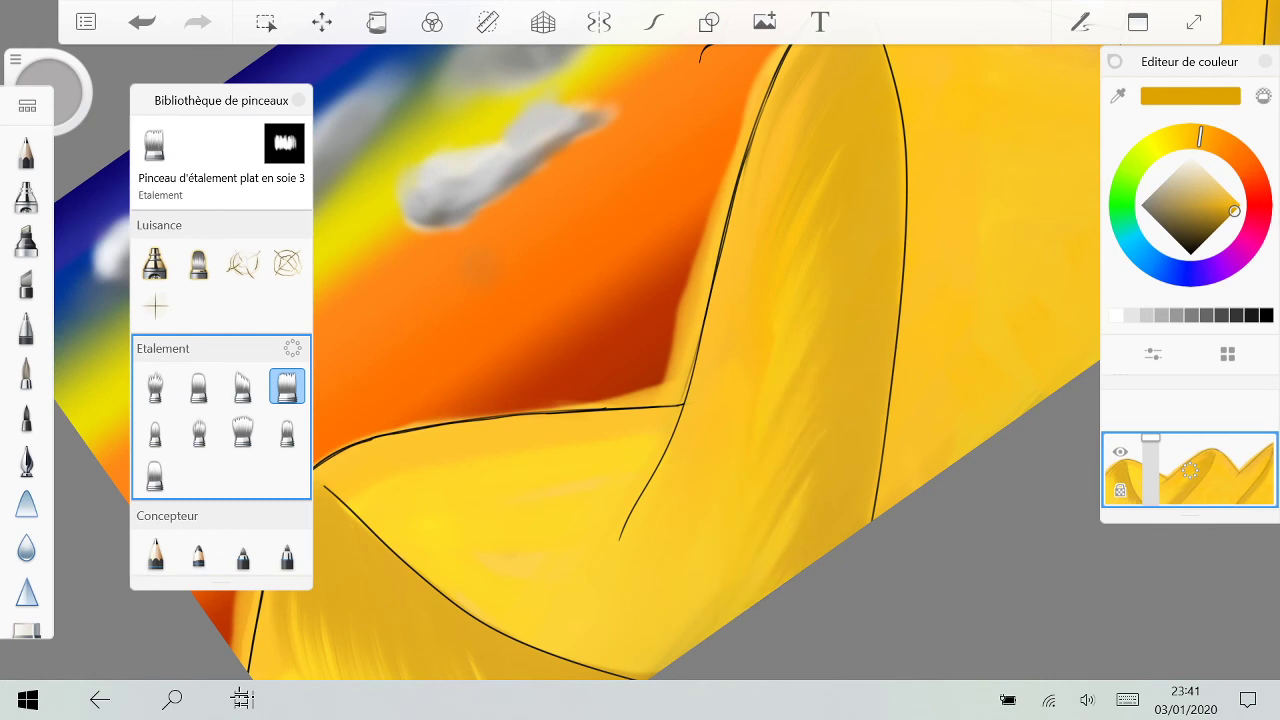
left_click_drag(832, 163, 818, 192)
left_click_drag(820, 228, 767, 325)
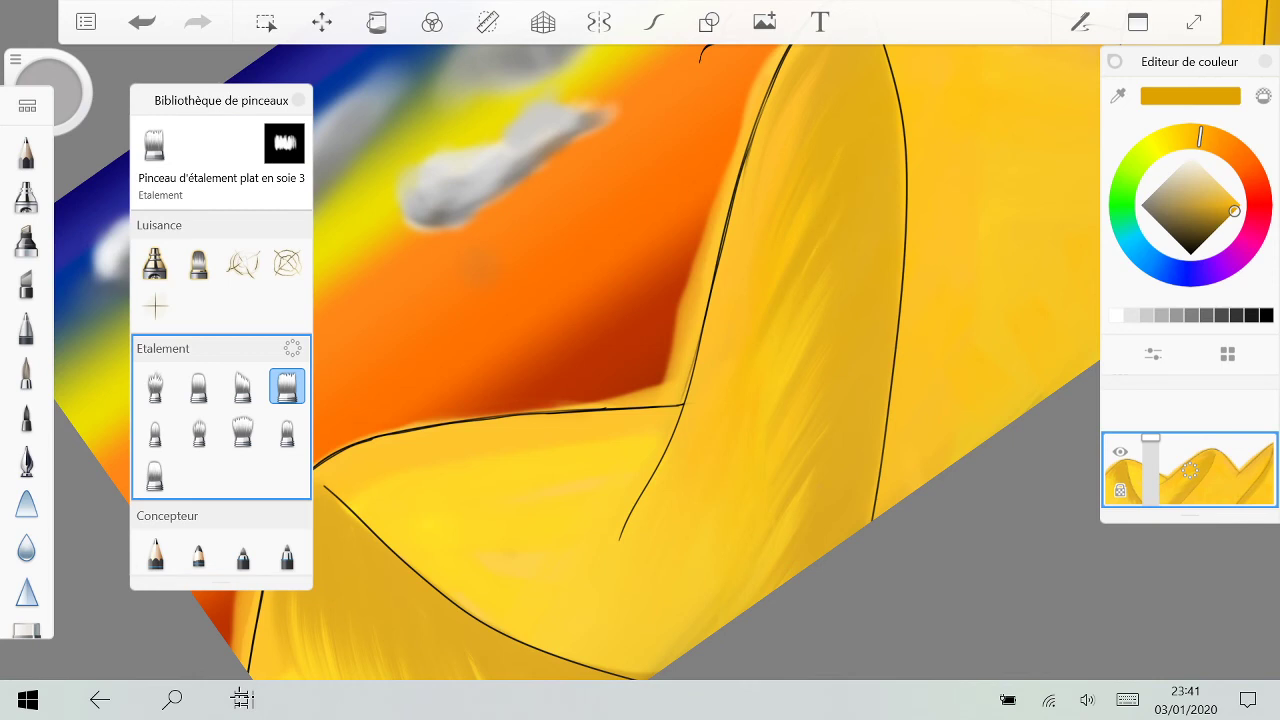
Step: Smear the right dune's shading at its base outward from the ridge line toward the canvas's lower right corner
scroll(640, 360, "down", 5)
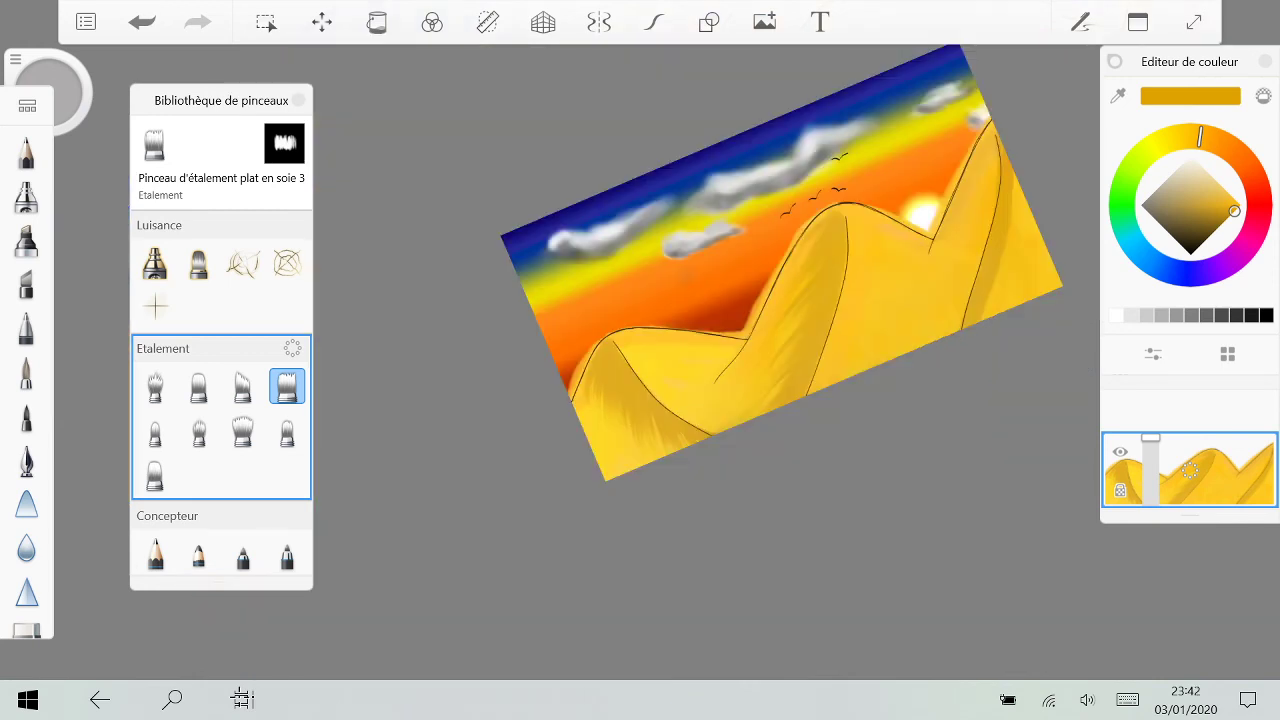
left_click_drag(922, 215, 820, 278)
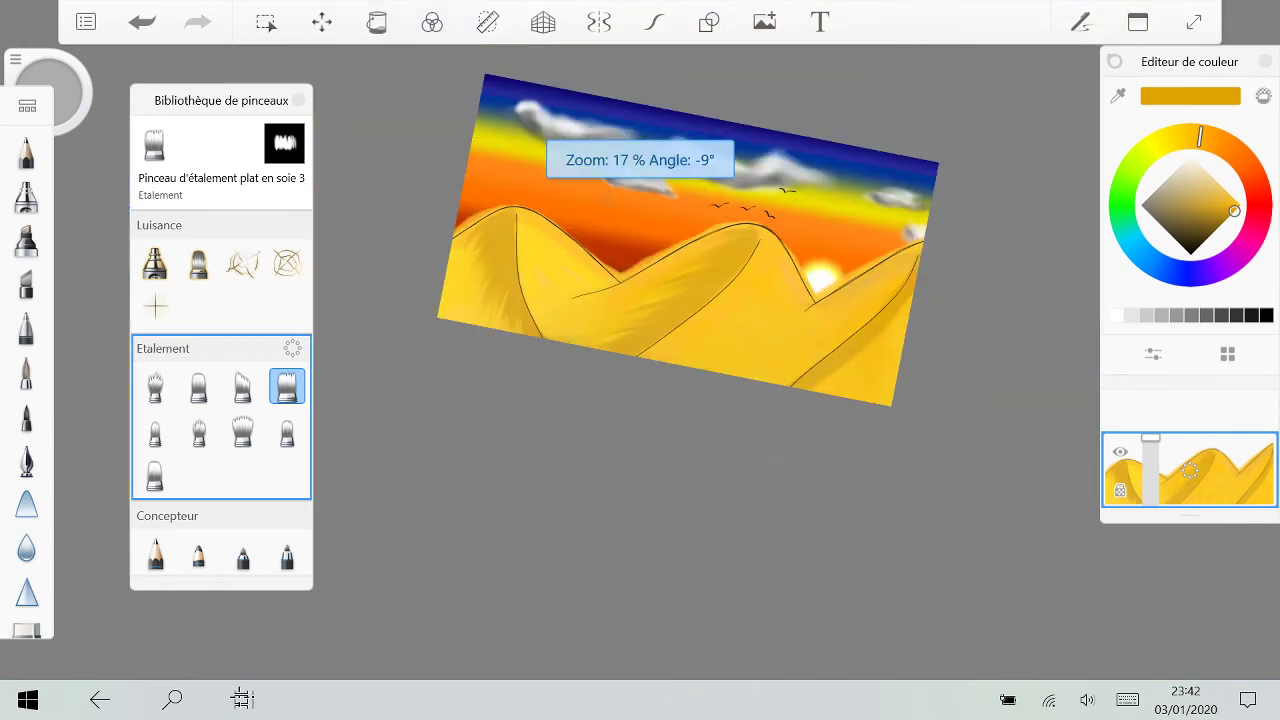
scroll(640, 300, "up", 5)
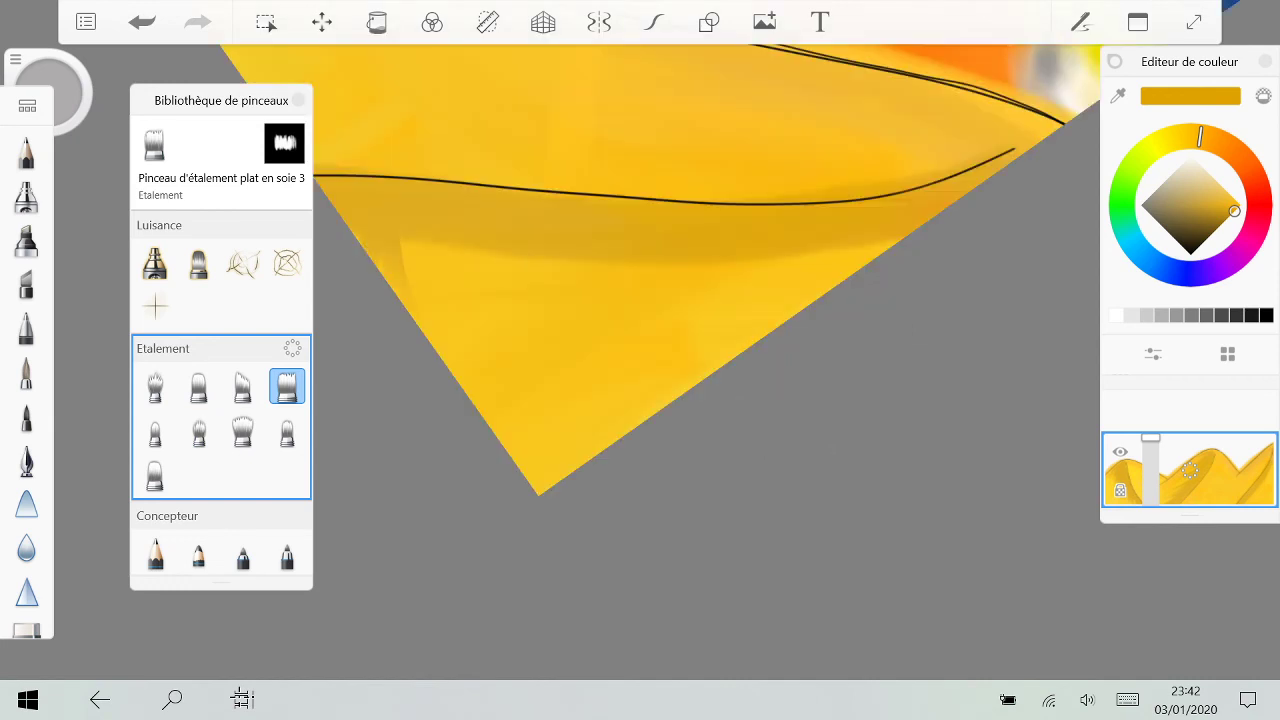
left_click_drag(431, 240, 438, 320)
left_click_drag(458, 242, 466, 304)
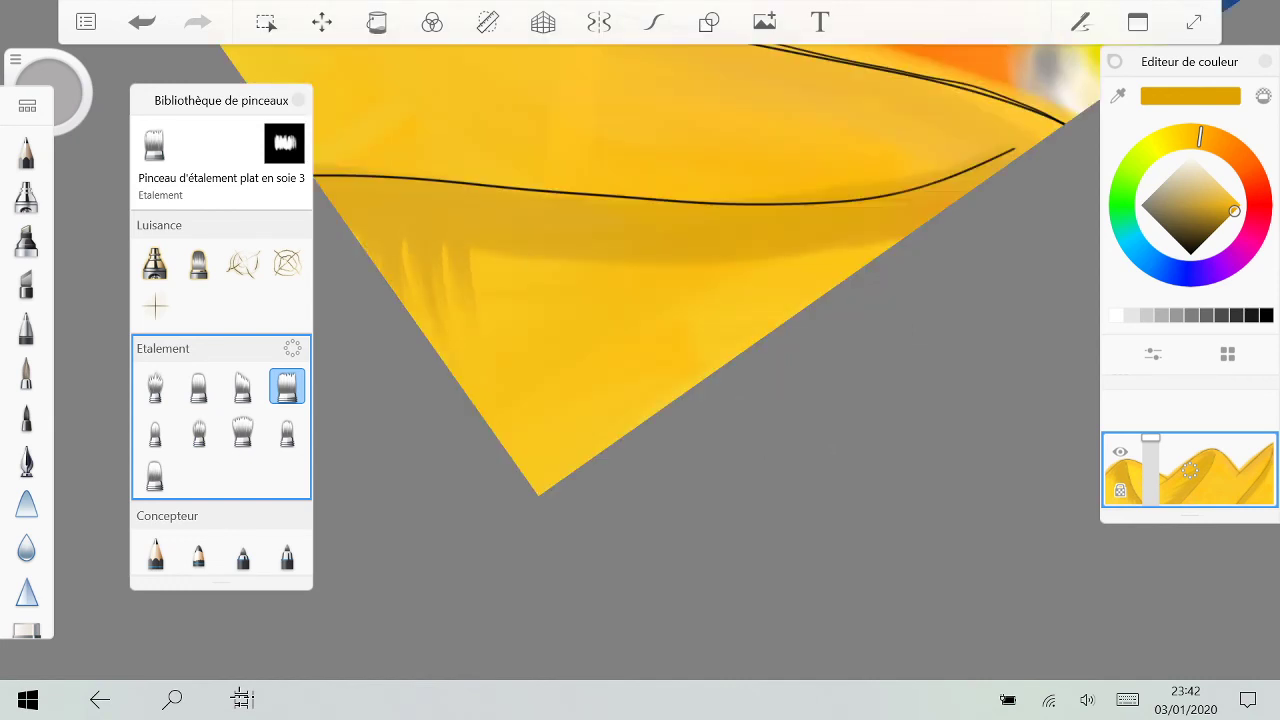
left_click_drag(494, 250, 494, 390)
left_click_drag(488, 278, 488, 332)
left_click_drag(448, 284, 448, 362)
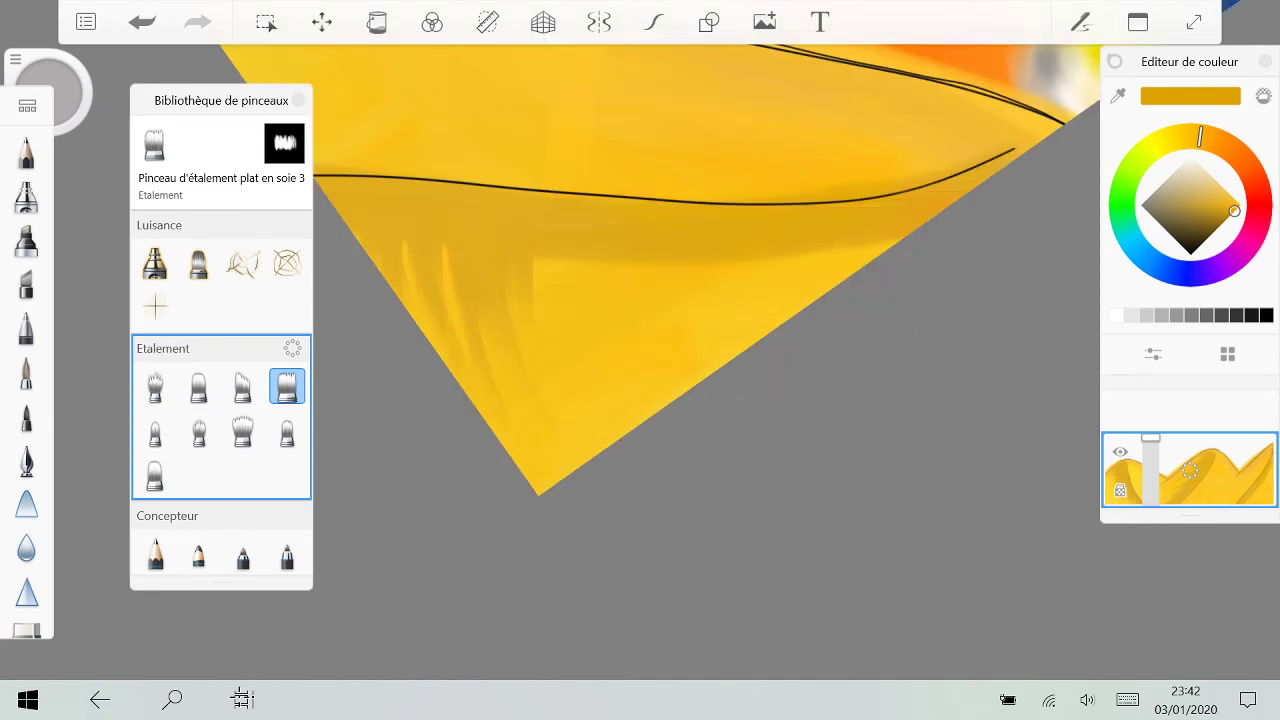
Step: Blend the streaks near the right dune's base with more outward smears, undoing the stroke that drags the ridge line
left_click_drag(398, 178, 398, 222)
left_click_drag(411, 242, 411, 322)
left_click_drag(449, 270, 459, 366)
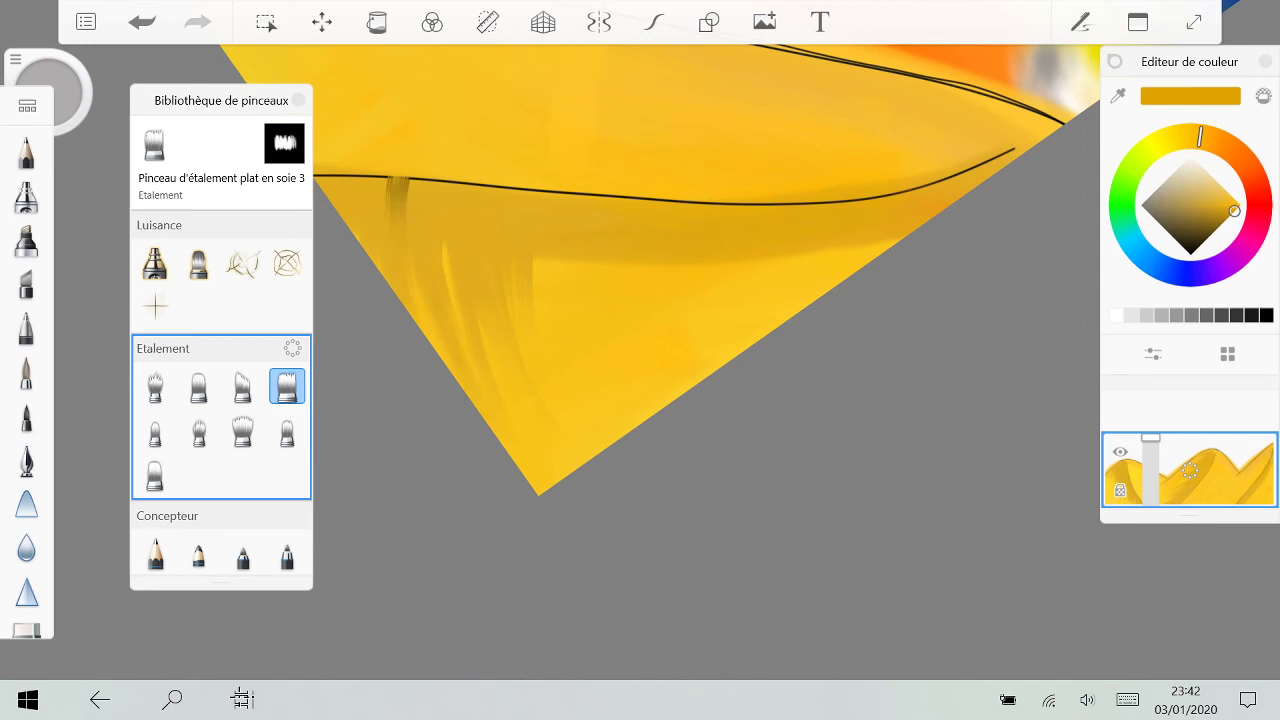
left_click_drag(398, 178, 398, 222)
left_click_drag(428, 274, 428, 352)
left_click_drag(459, 290, 459, 330)
left_click_drag(480, 354, 480, 396)
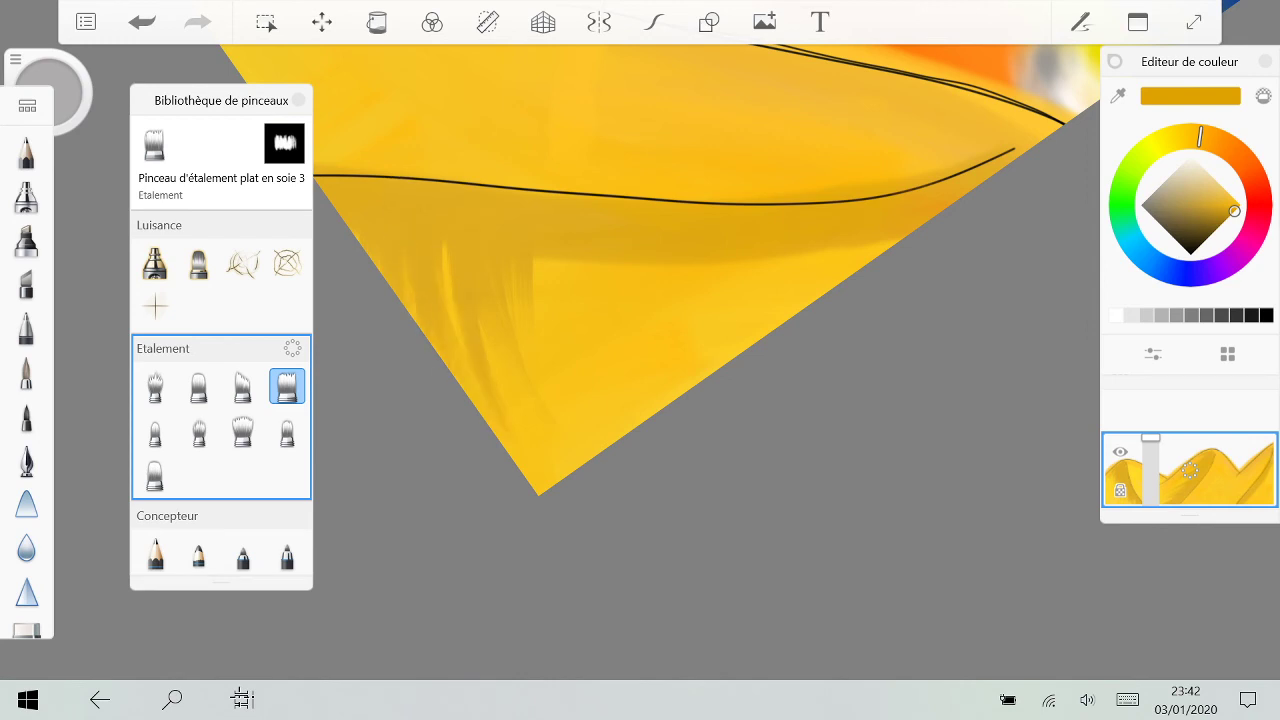
Step: Smear the right dune's shading outward from its ridge line into the bright sand, working from the base up to the canvas's right edge
left_click_drag(447, 246, 447, 298)
left_click_drag(528, 260, 530, 382)
left_click_drag(494, 322, 492, 380)
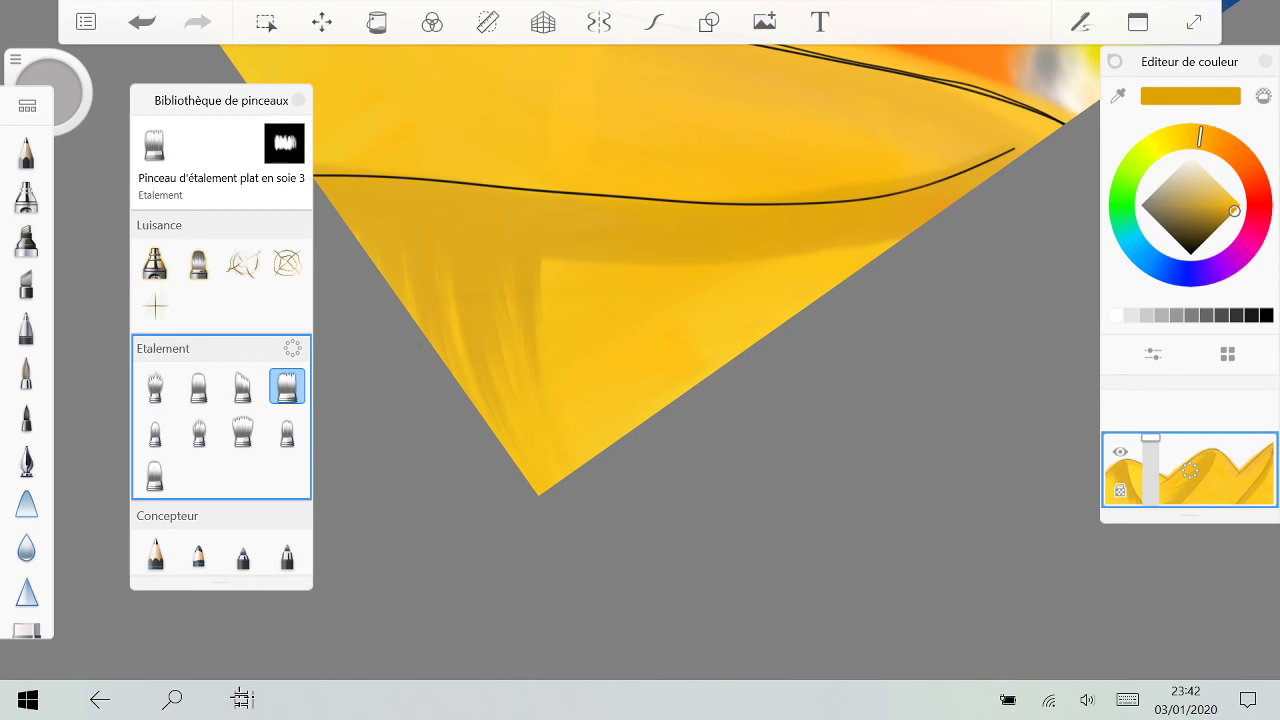
mouse_move(564, 260)
left_mouse_down()
mouse_move(566, 416)
mouse_move(604, 340)
left_mouse_up()
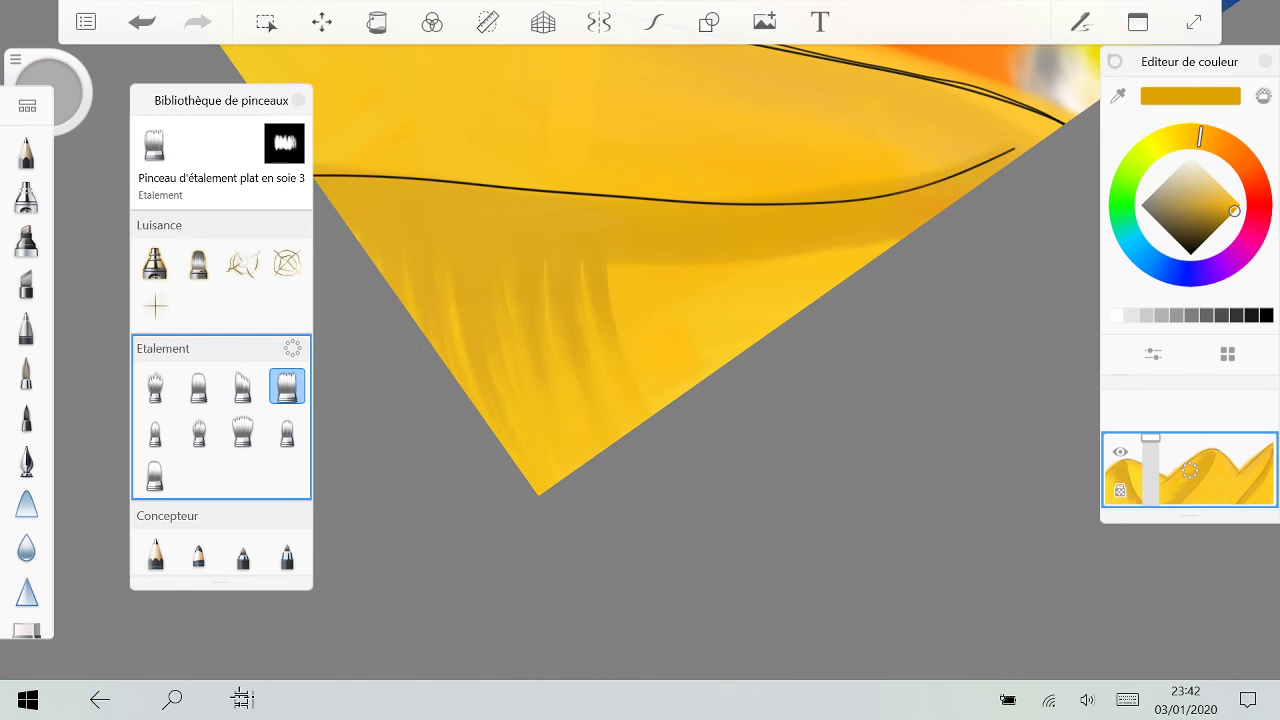
mouse_move(622, 264)
left_mouse_down()
mouse_move(644, 352)
mouse_move(662, 350)
left_mouse_up()
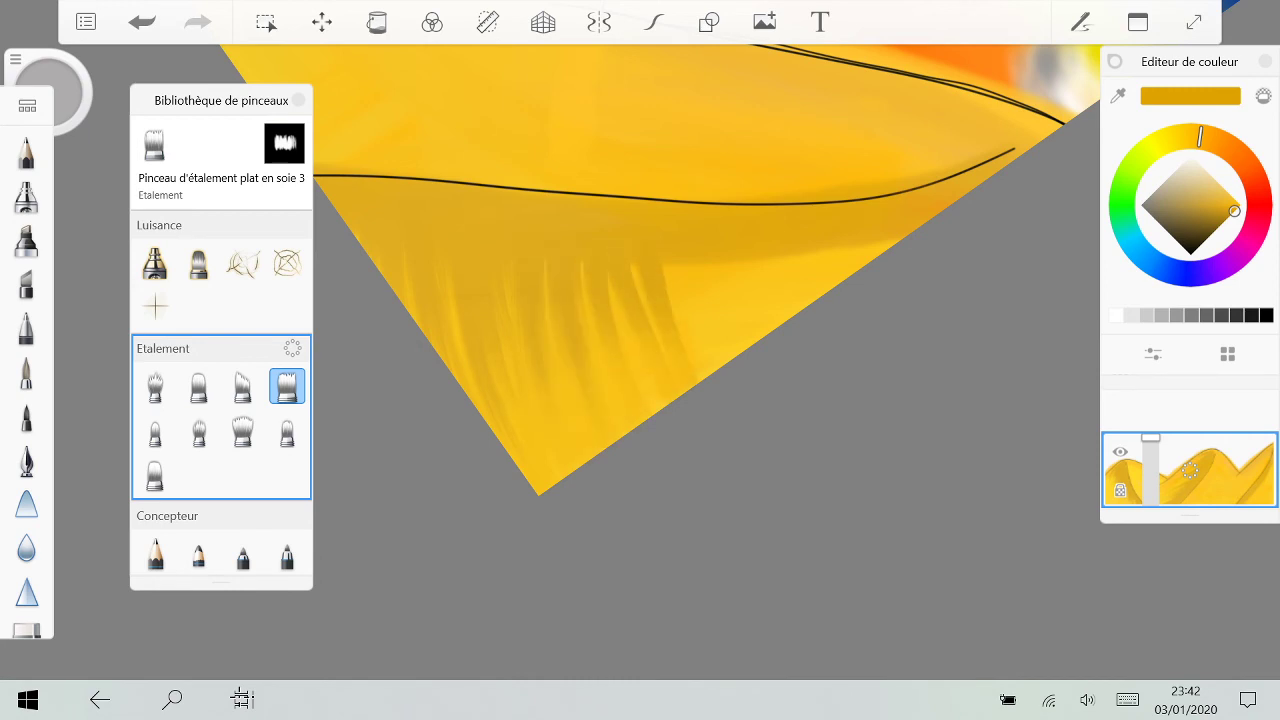
left_click_drag(690, 264, 700, 366)
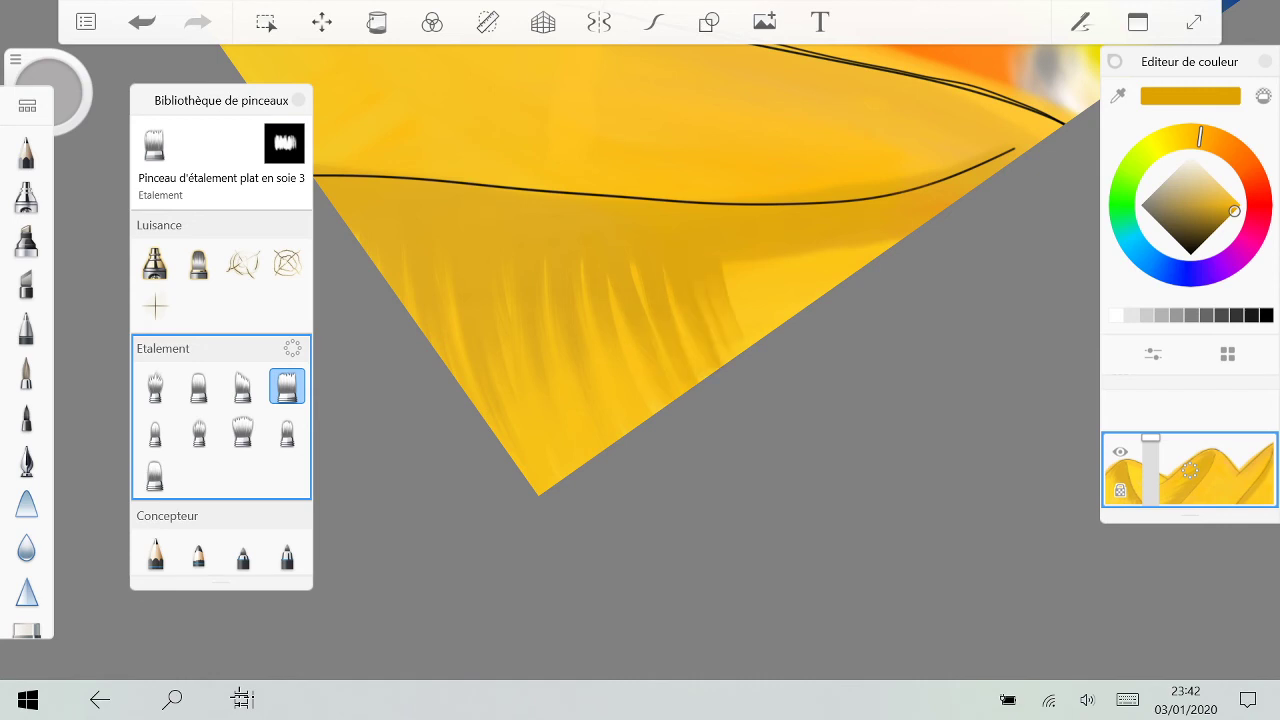
left_click_drag(740, 258, 752, 336)
mouse_move(812, 256)
left_mouse_down()
mouse_move(818, 284)
mouse_move(802, 314)
left_mouse_up()
mouse_move(840, 248)
left_mouse_down()
mouse_move(846, 282)
mouse_move(884, 258)
mouse_move(828, 294)
left_mouse_up()
left_click_drag(860, 246, 862, 270)
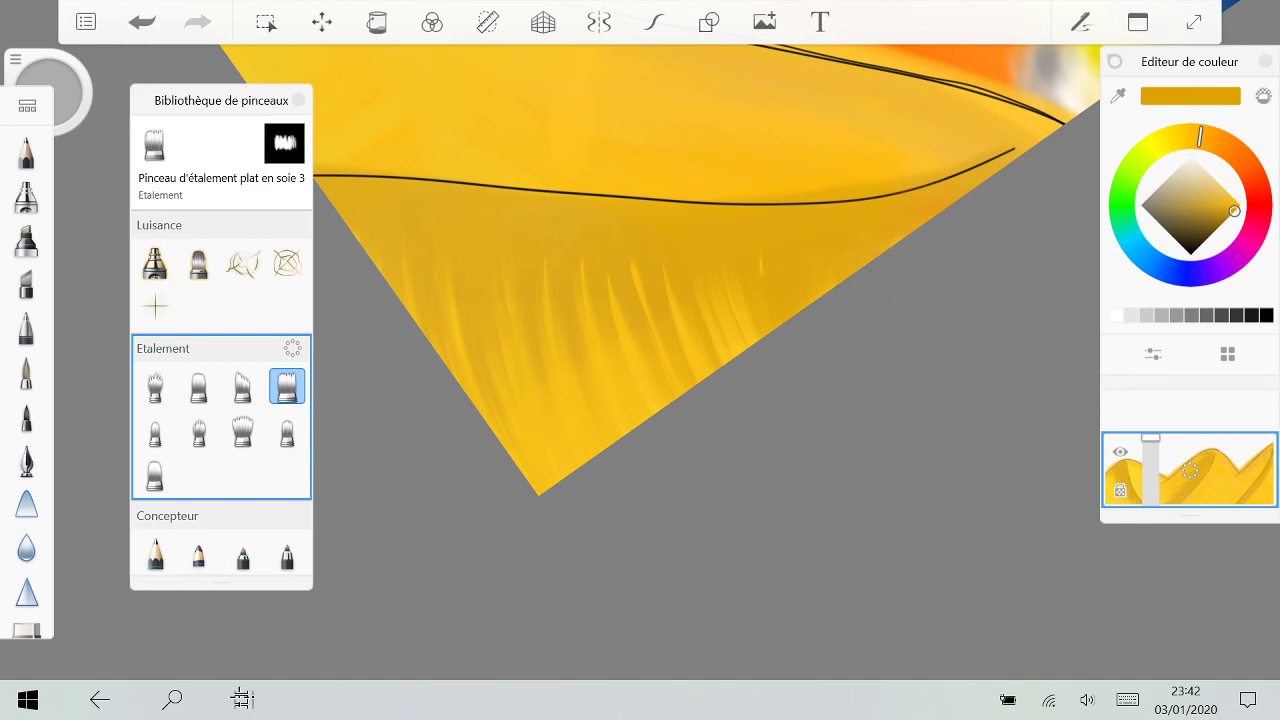
Step: Blend the bright streaks in the right dune's feathered shading with a second pass of outward smears, from its upper part back to the corner
left_click_drag(724, 282, 738, 362)
left_click_drag(694, 322, 702, 378)
left_click_drag(670, 268, 666, 384)
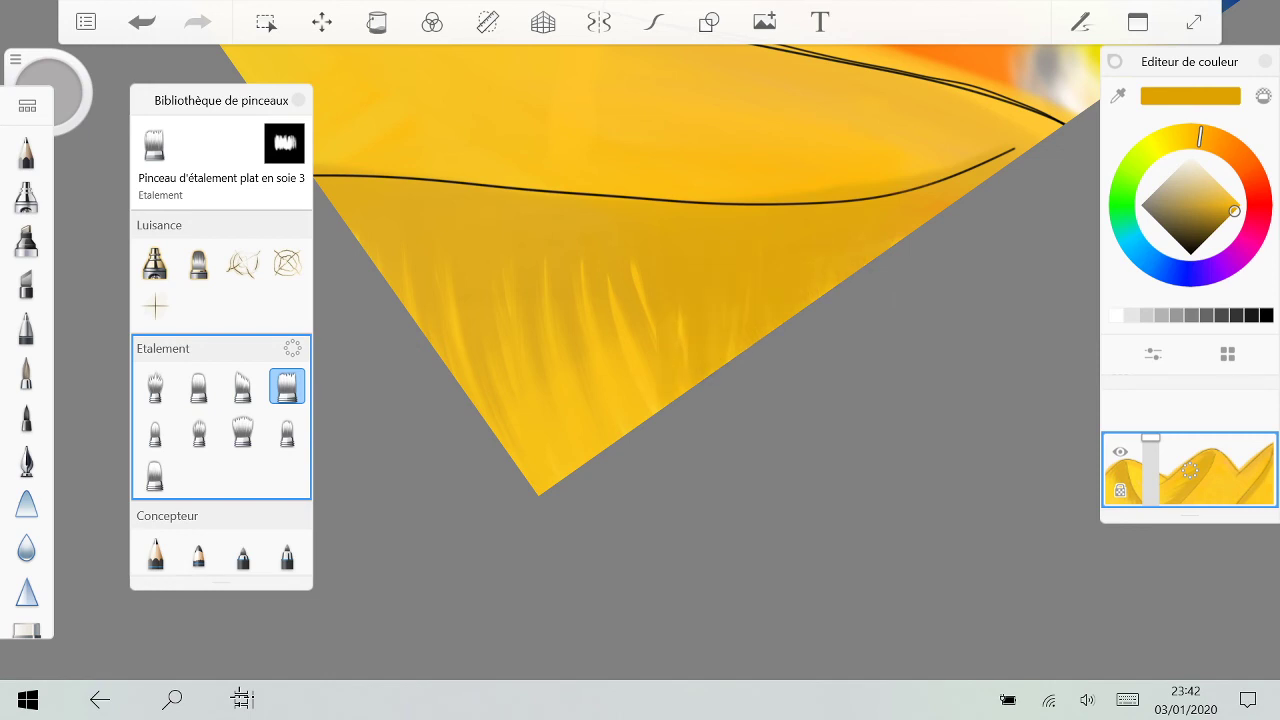
left_click_drag(636, 280, 644, 410)
left_click_drag(604, 316, 608, 404)
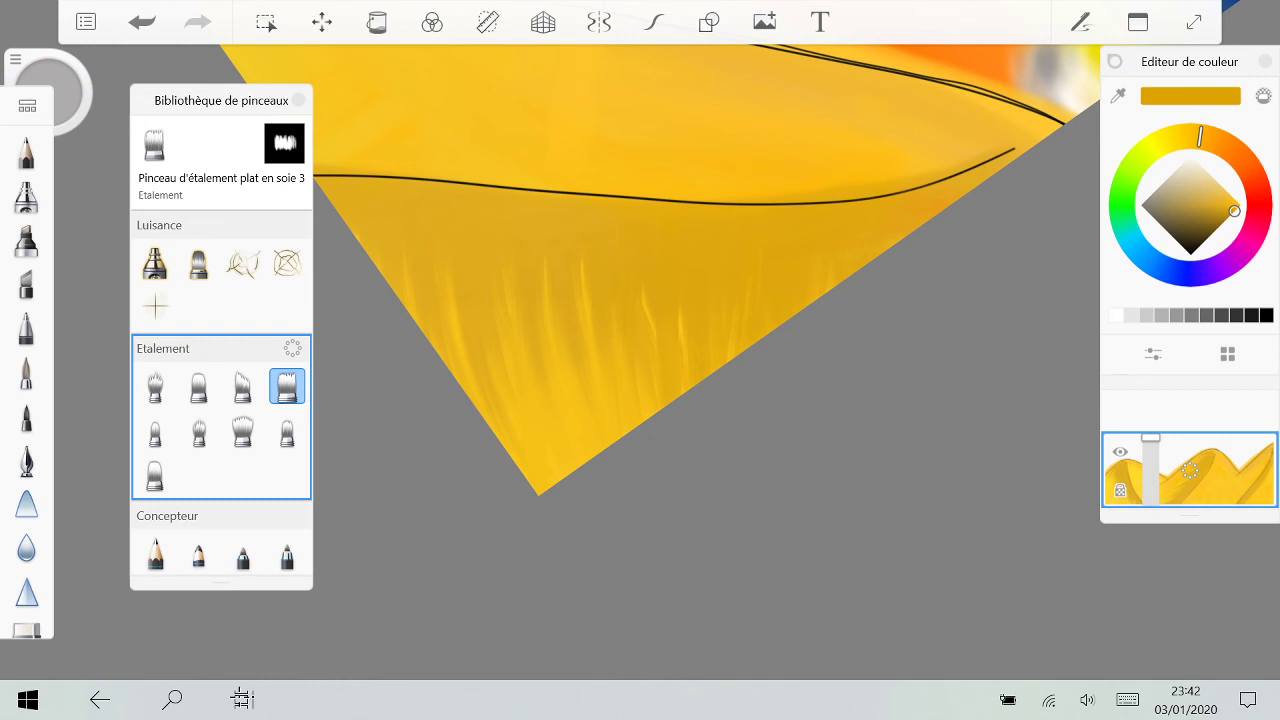
left_click_drag(574, 348, 578, 452)
left_click_drag(538, 356, 542, 476)
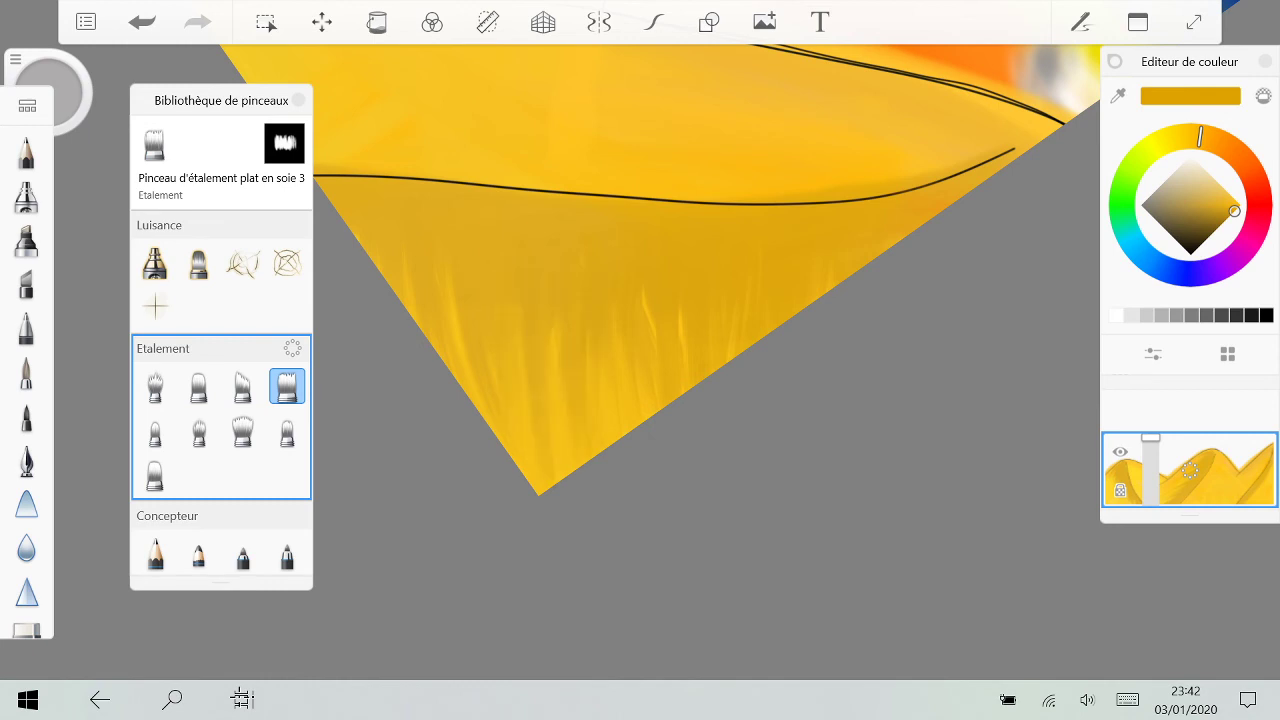
Step: Examine the smeared shading on the middle dune and across the whole painting
scroll(690, 330, "down", 10)
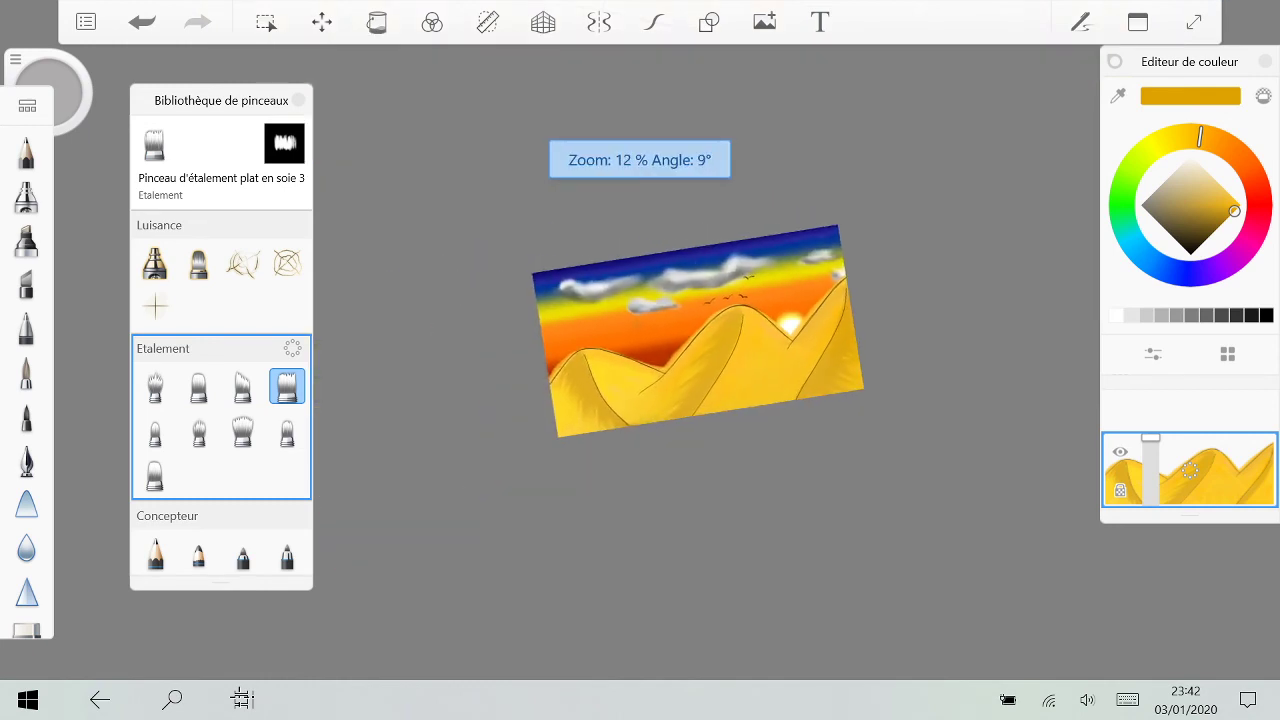
scroll(750, 337, "up", 10)
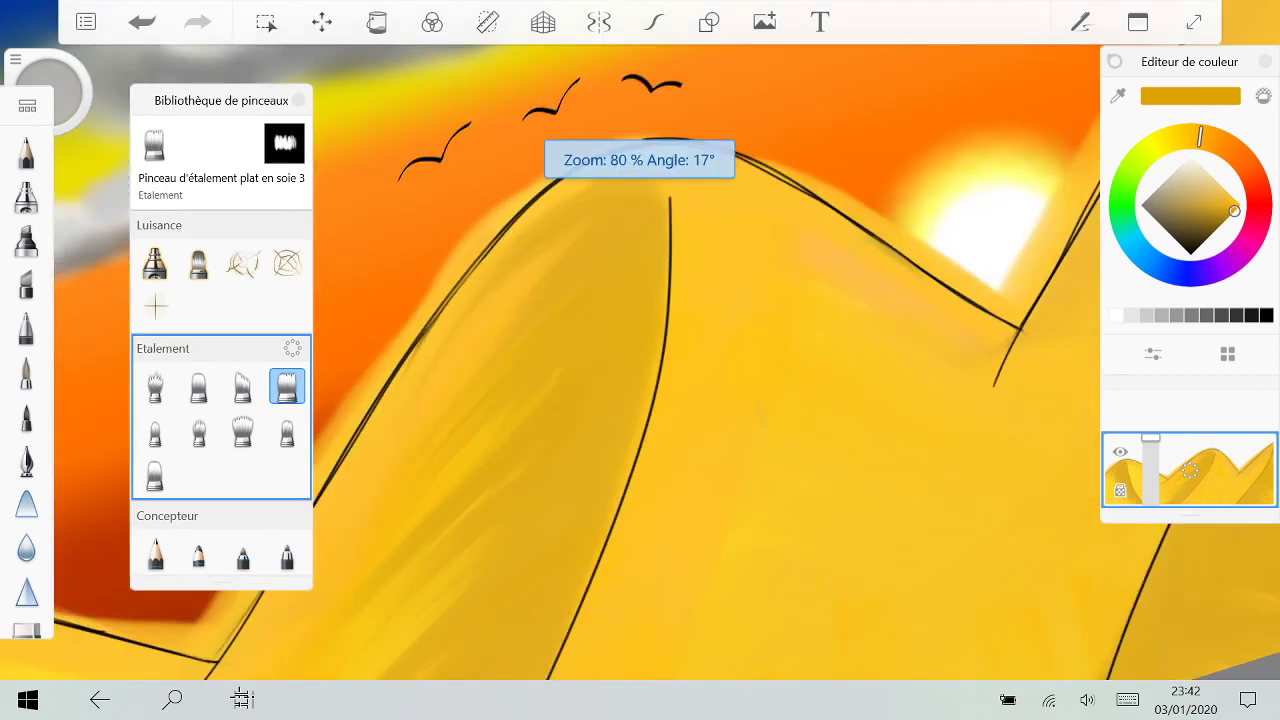
left_click_drag(640, 360, 740, 424)
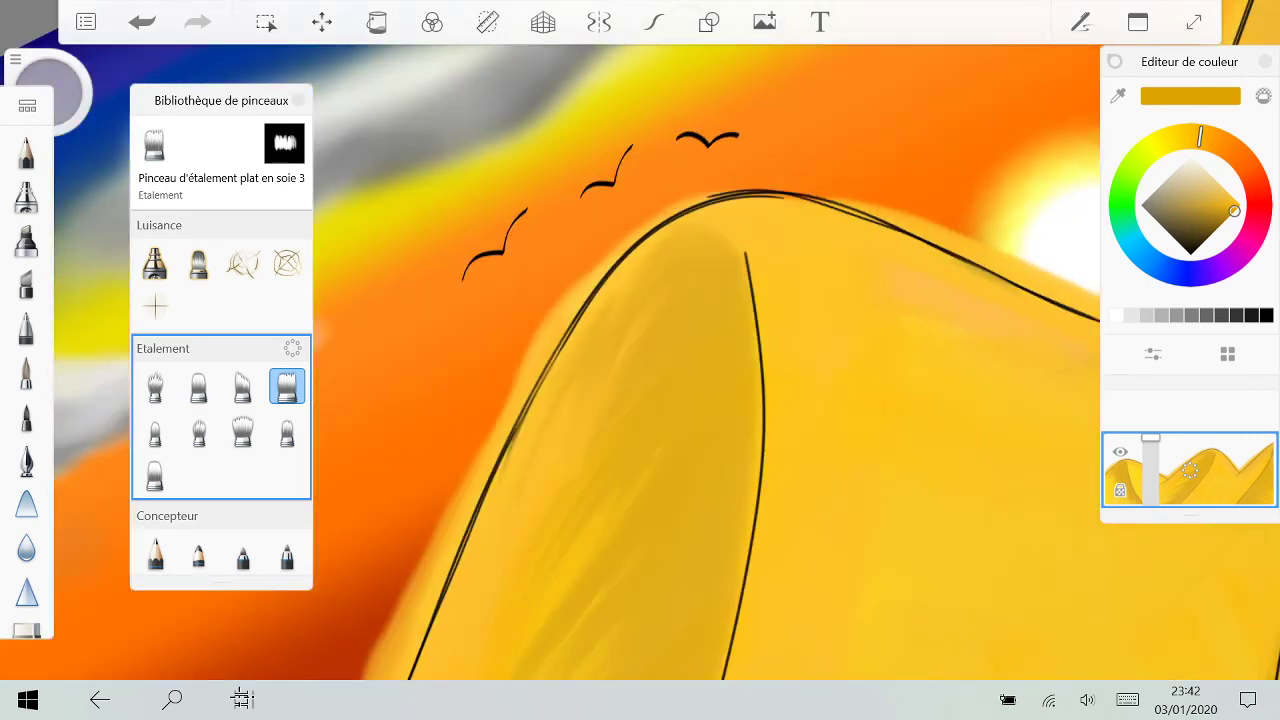
scroll(790, 265, "down", 3)
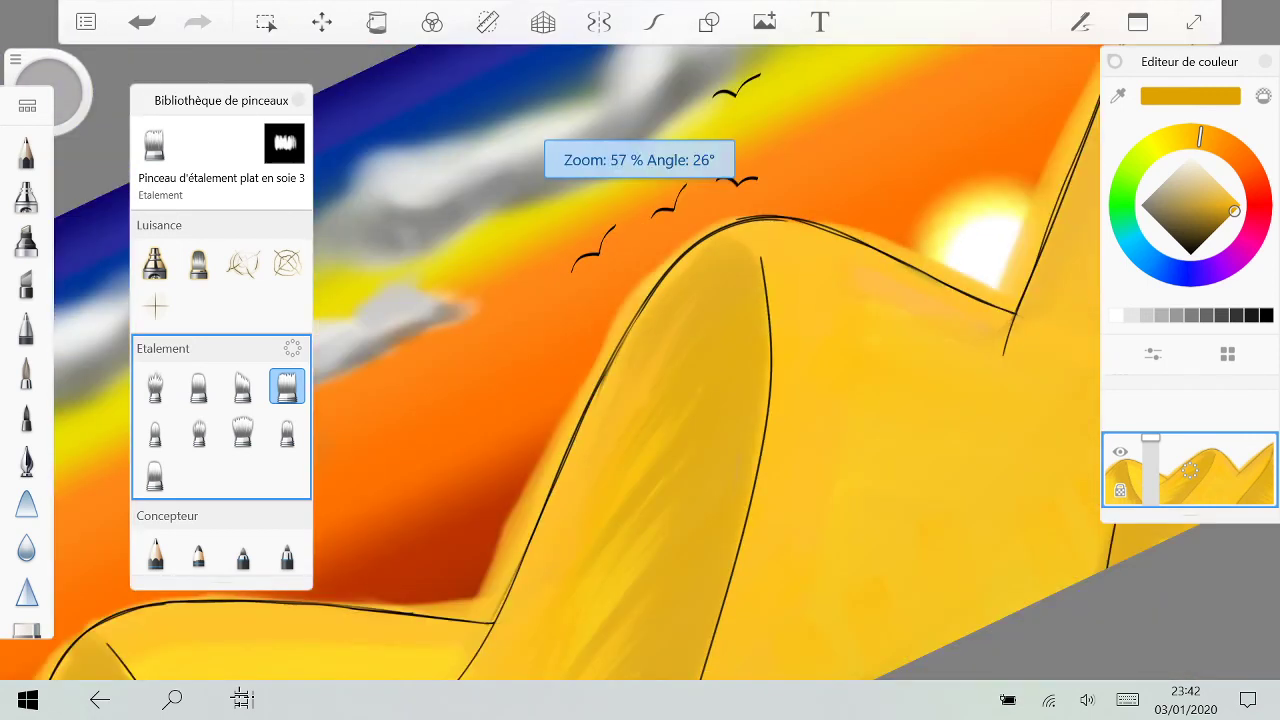
scroll(640, 360, "down", 5)
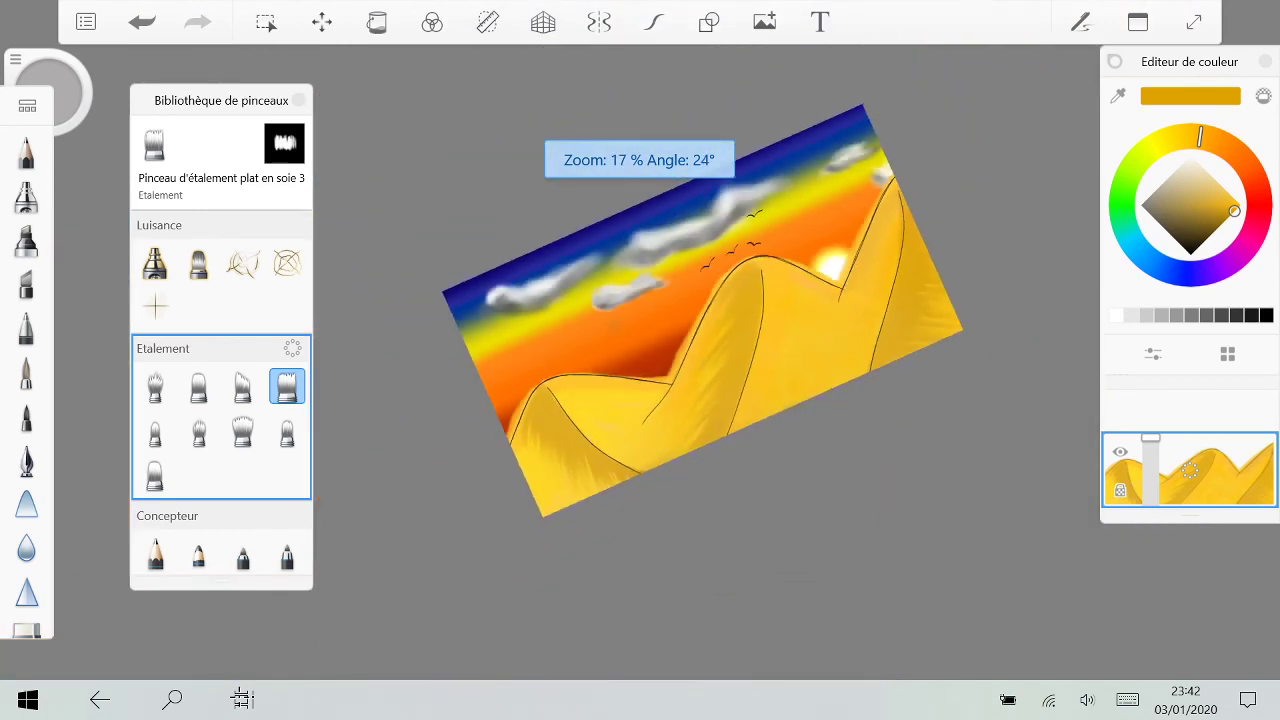
scroll(703, 311, "down", 3)
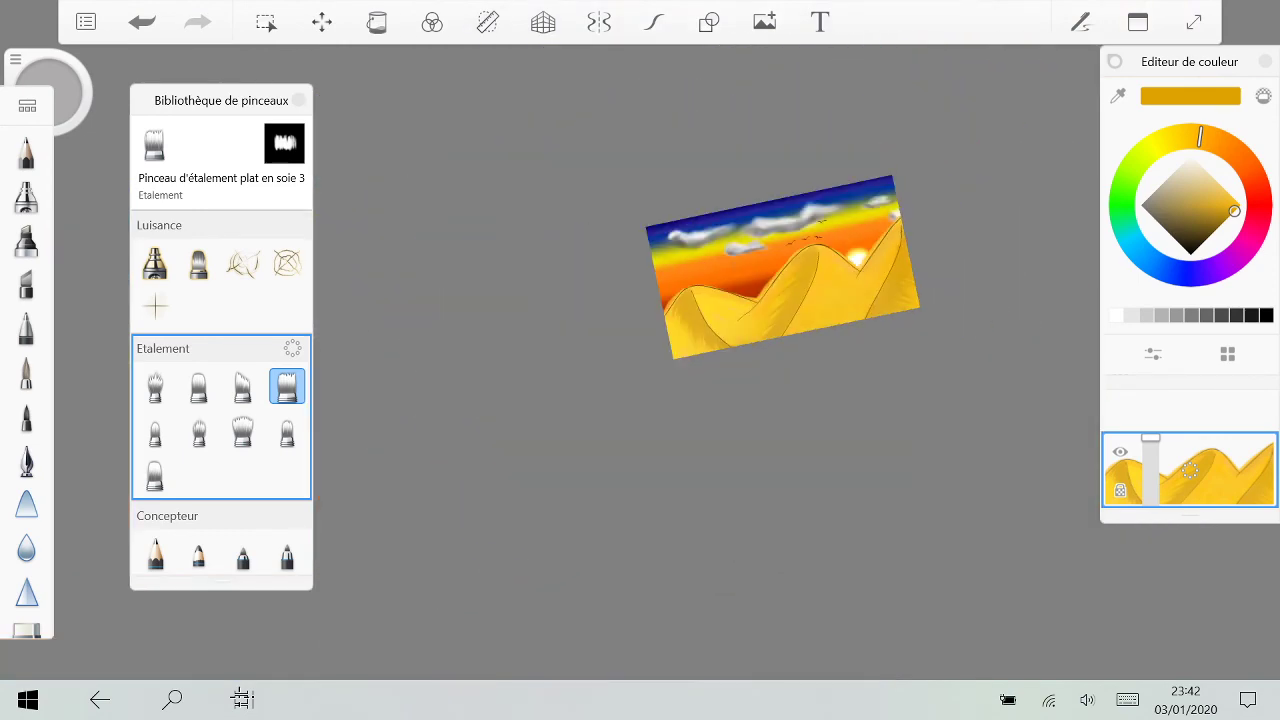
scroll(782, 266, "up", 5)
scroll(700, 220, "down", 3)
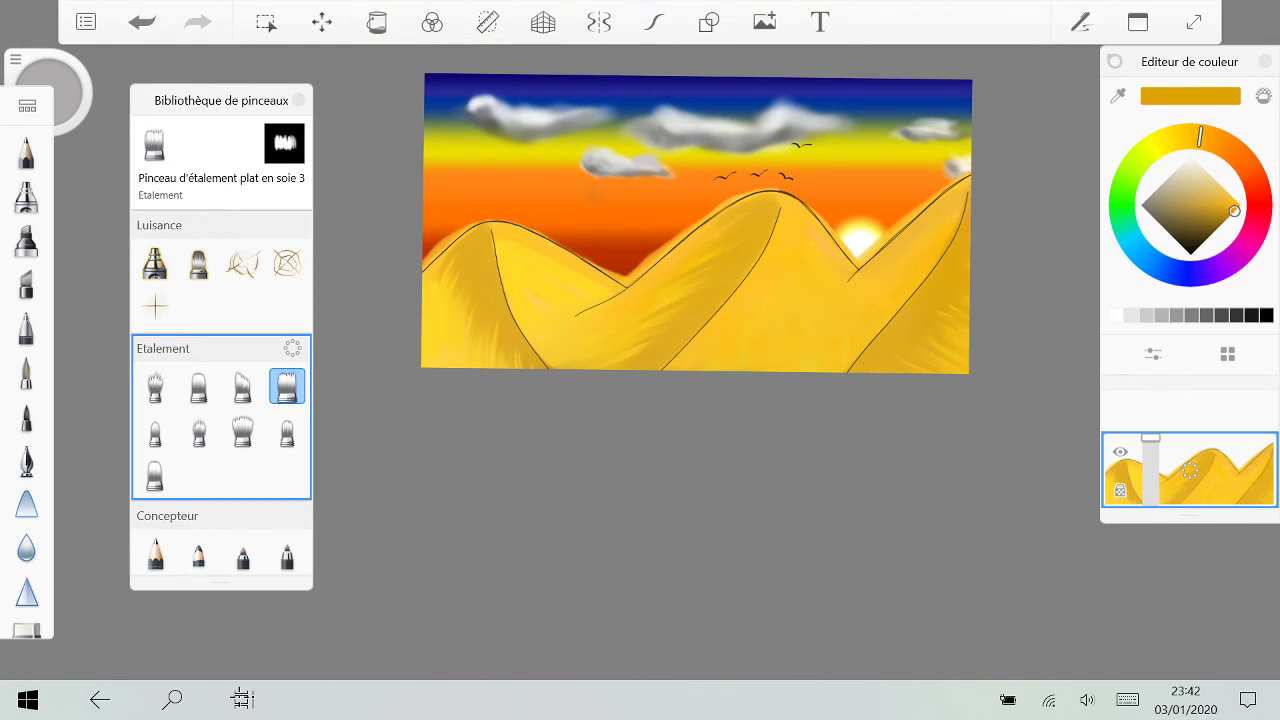
Step: Select the clouds layer, unlock its transparency, and set up the Pinceau rond doux synthétique brush in black
left_click(1190, 468)
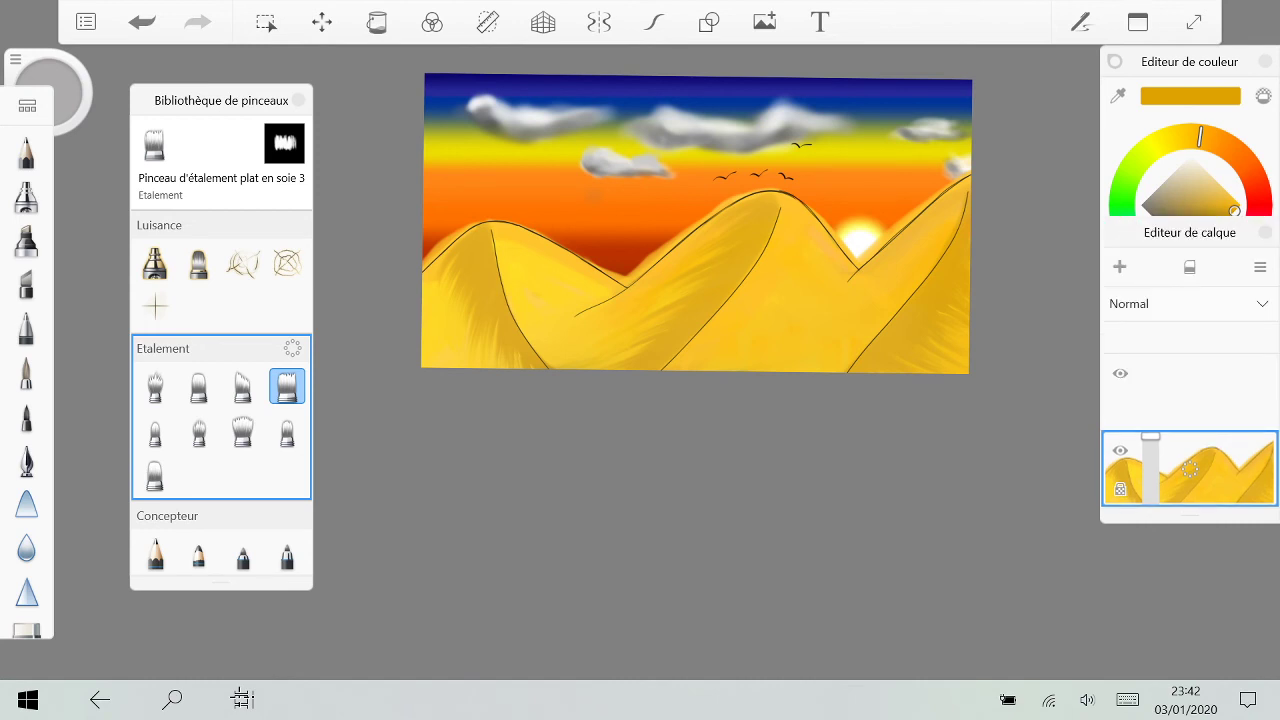
scroll(1190, 415, "down", 3)
left_click(1190, 361)
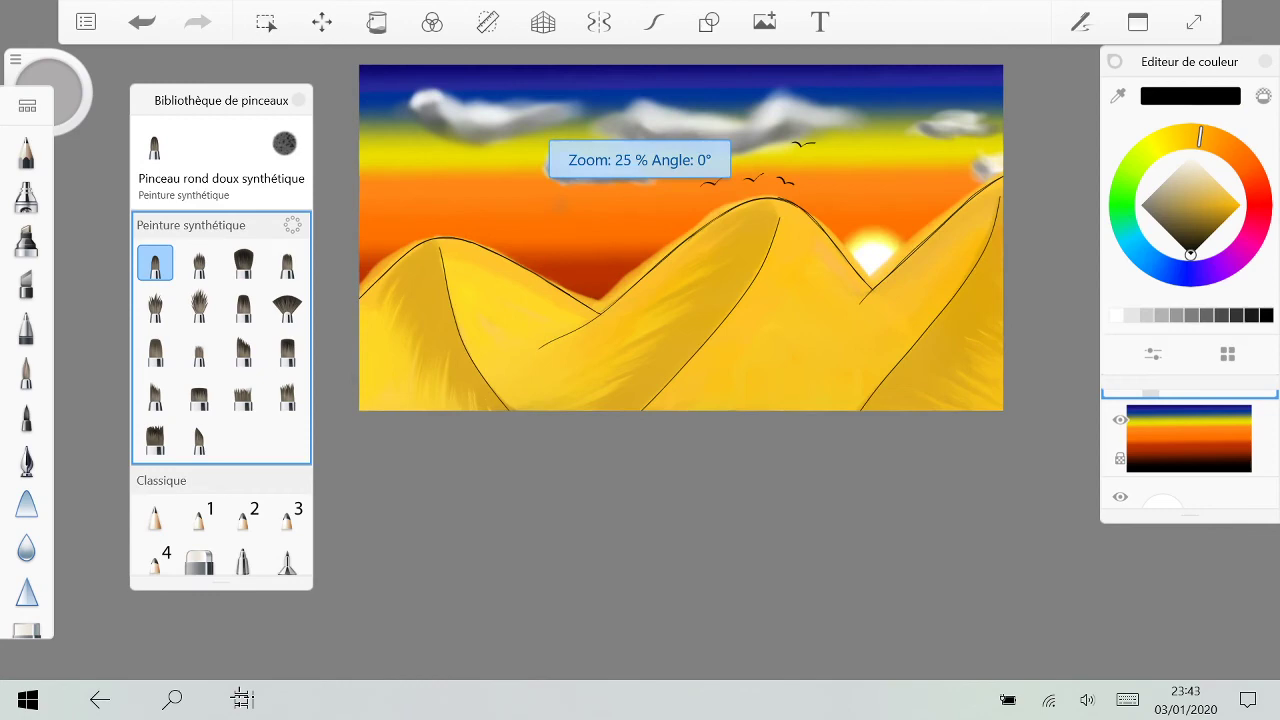
scroll(700, 250, "up", 3)
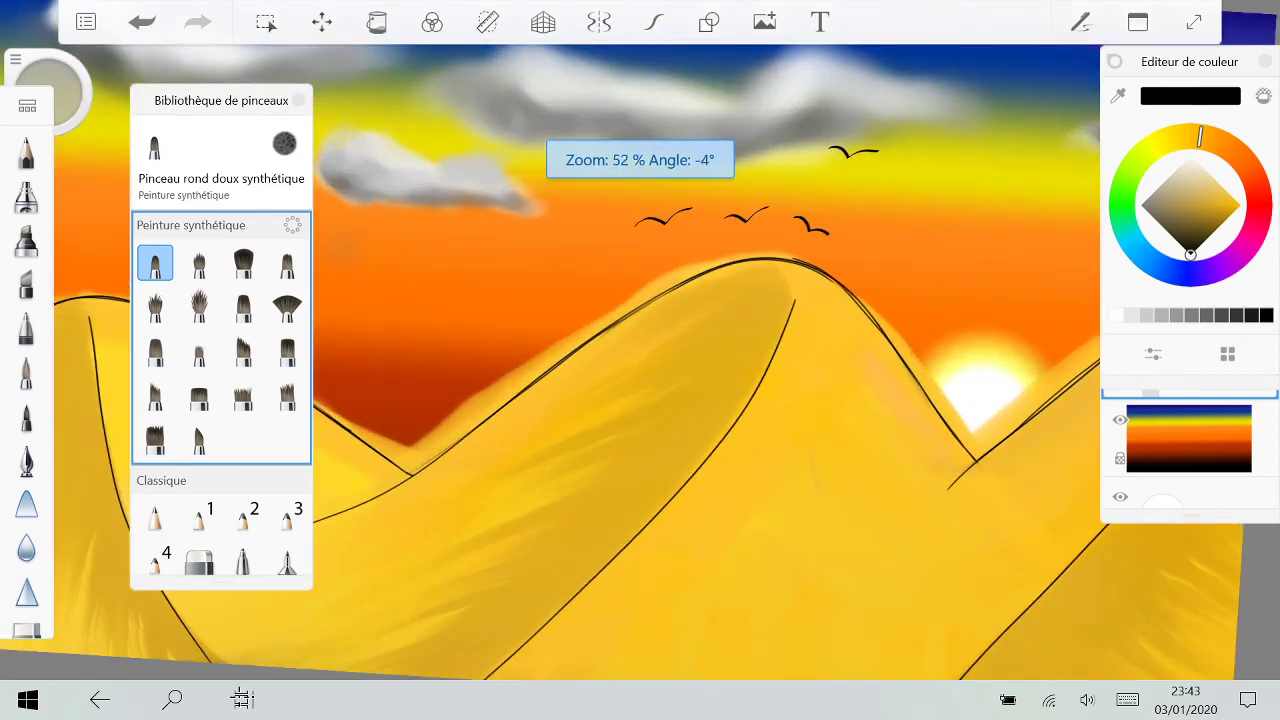
scroll(640, 360, "up", 2)
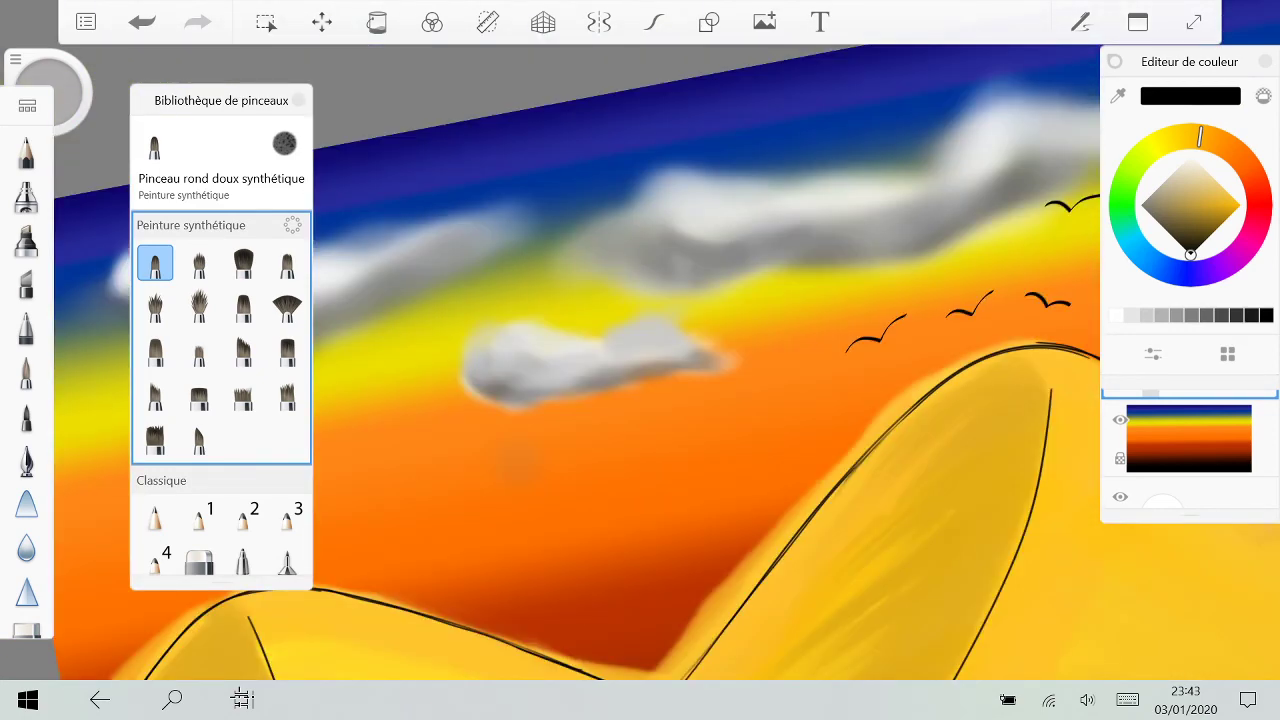
left_click(1190, 394)
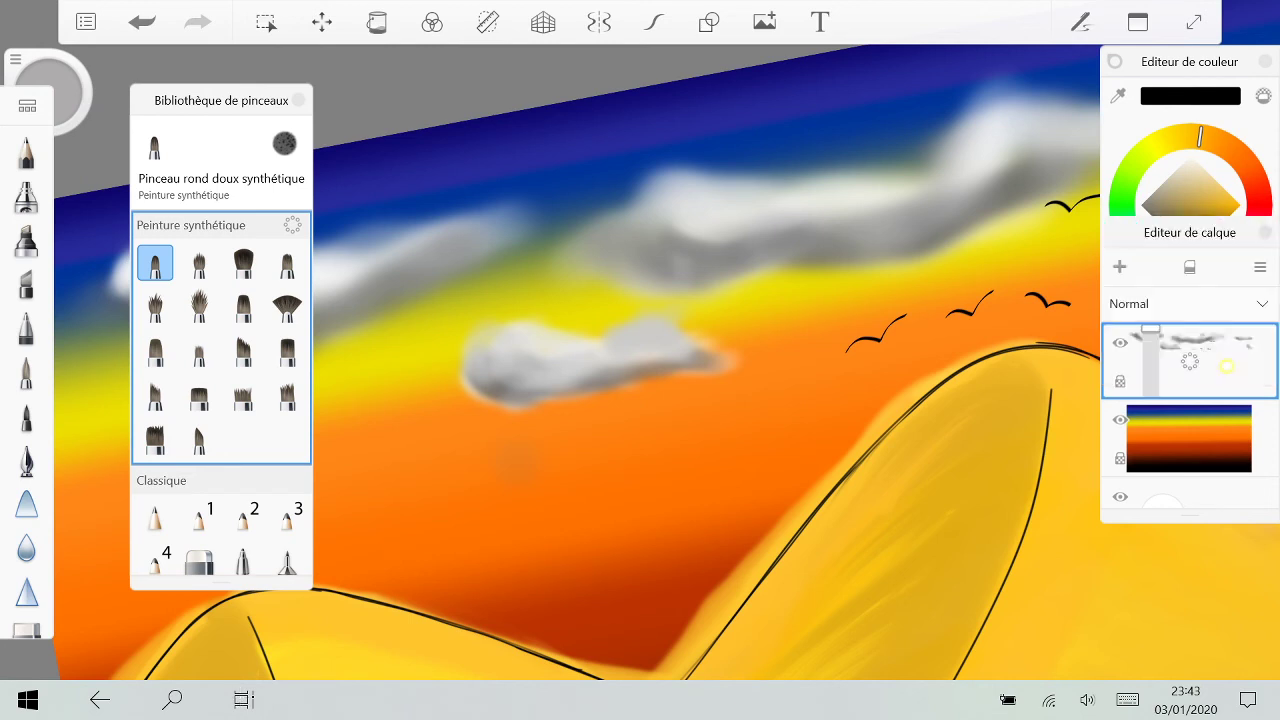
scroll(1190, 415, "up", 1)
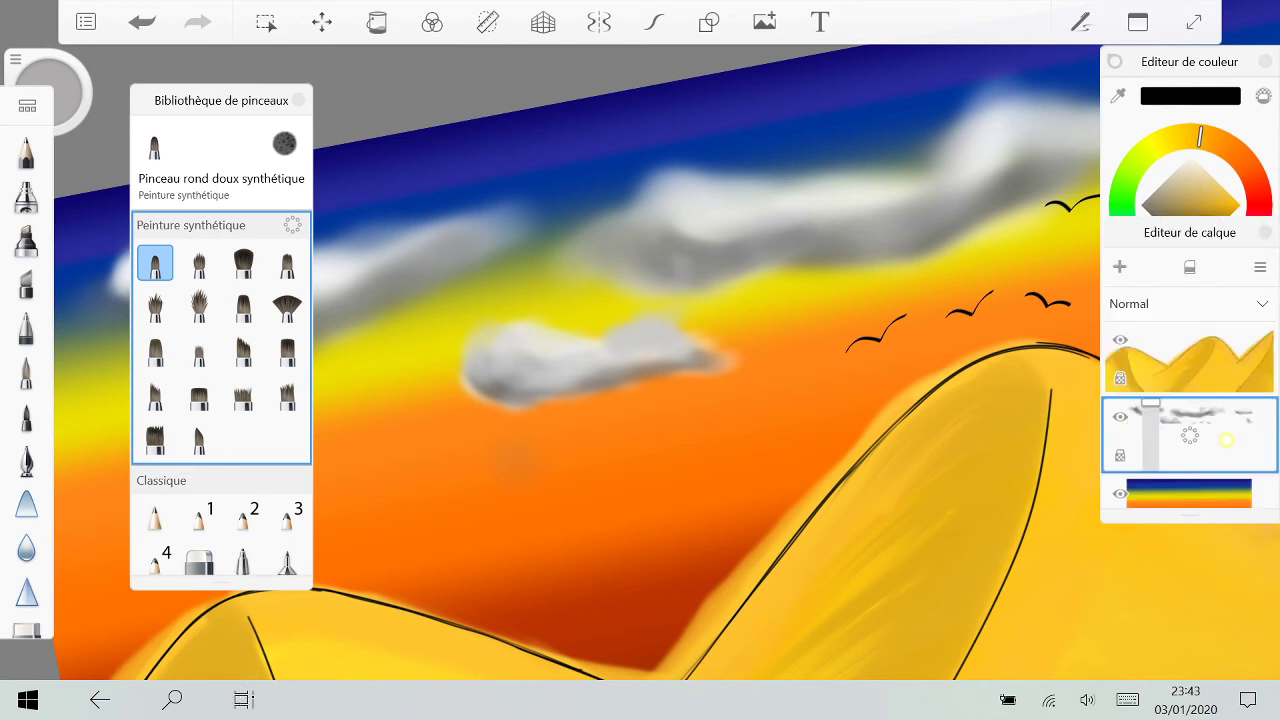
left_click(1120, 455)
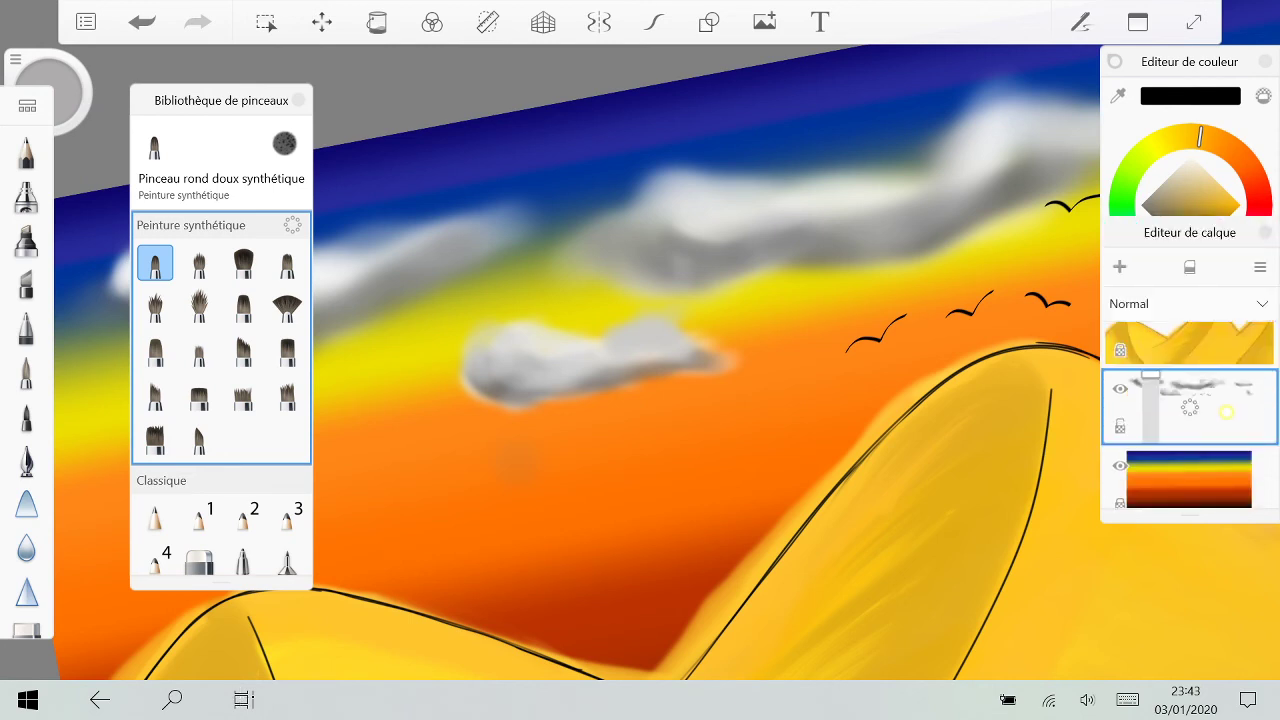
scroll(554, 513, "up", 5)
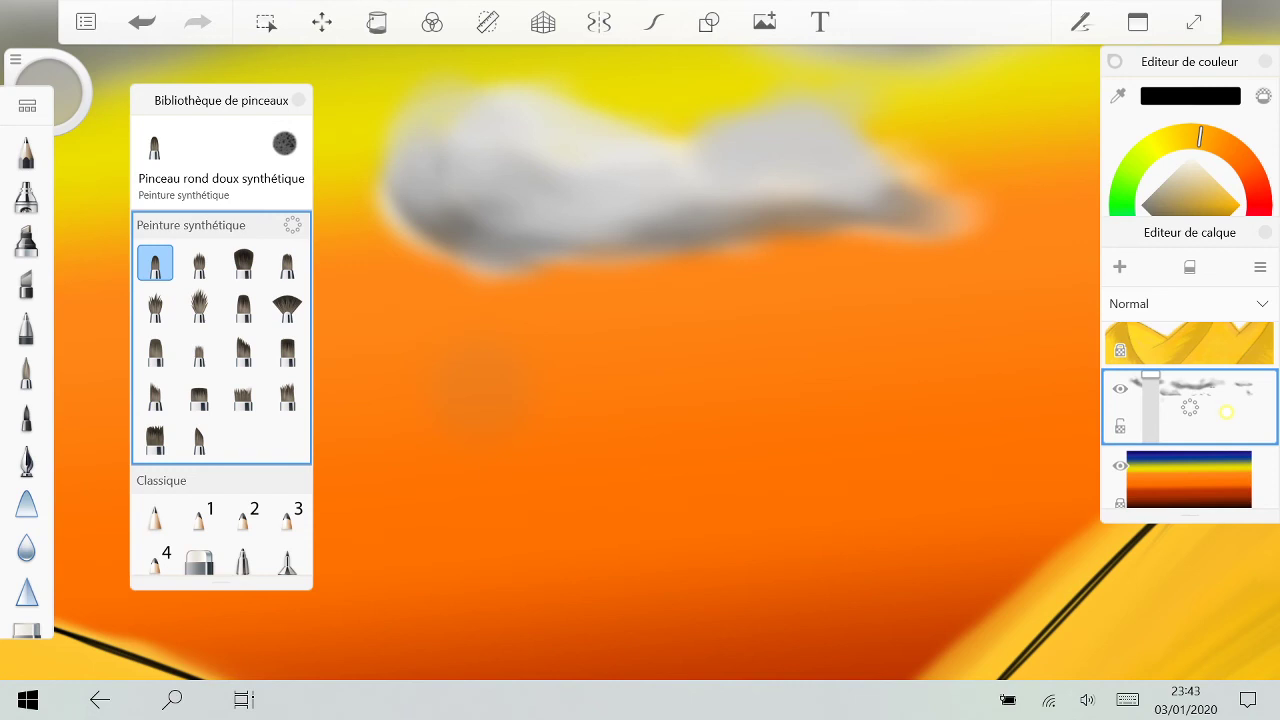
left_click(1189, 62)
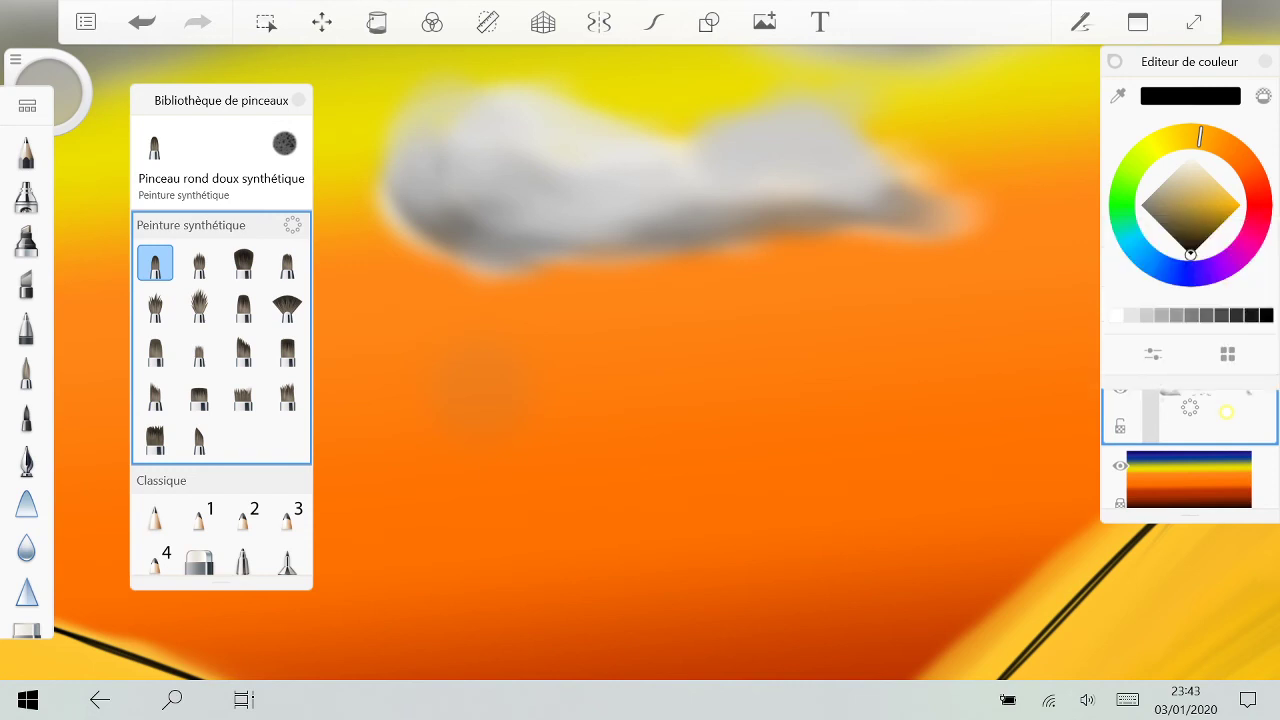
left_click_drag(478, 422, 636, 474)
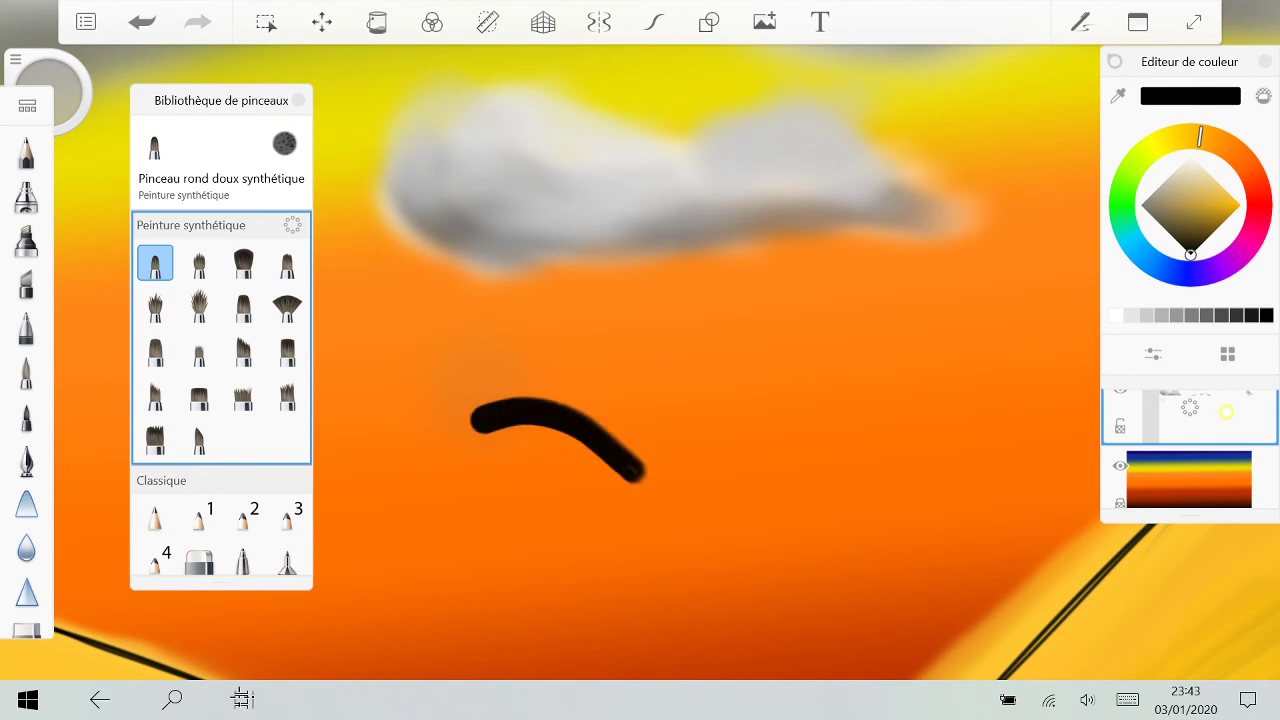
key("ctrl+z")
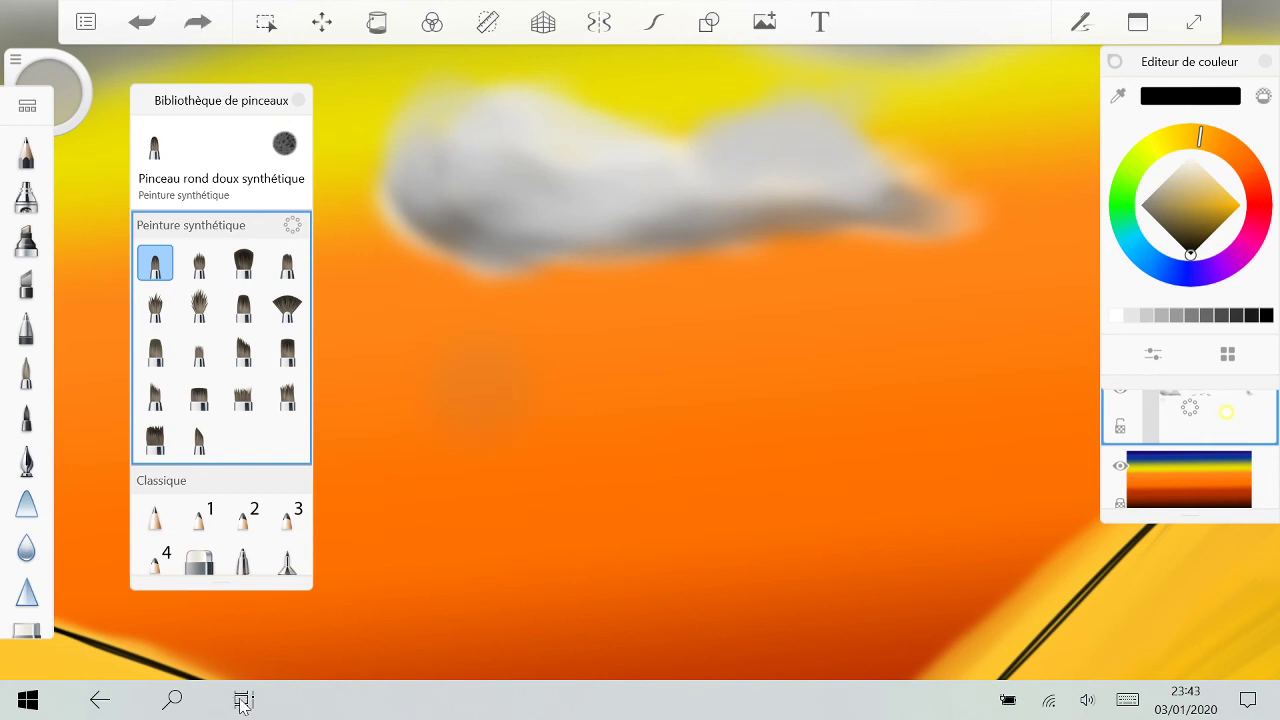
Step: Draw a large black bird in the orange sky below the small cloud with the Feutre biseauté brush and stroke smoothing on
left_click(27, 284)
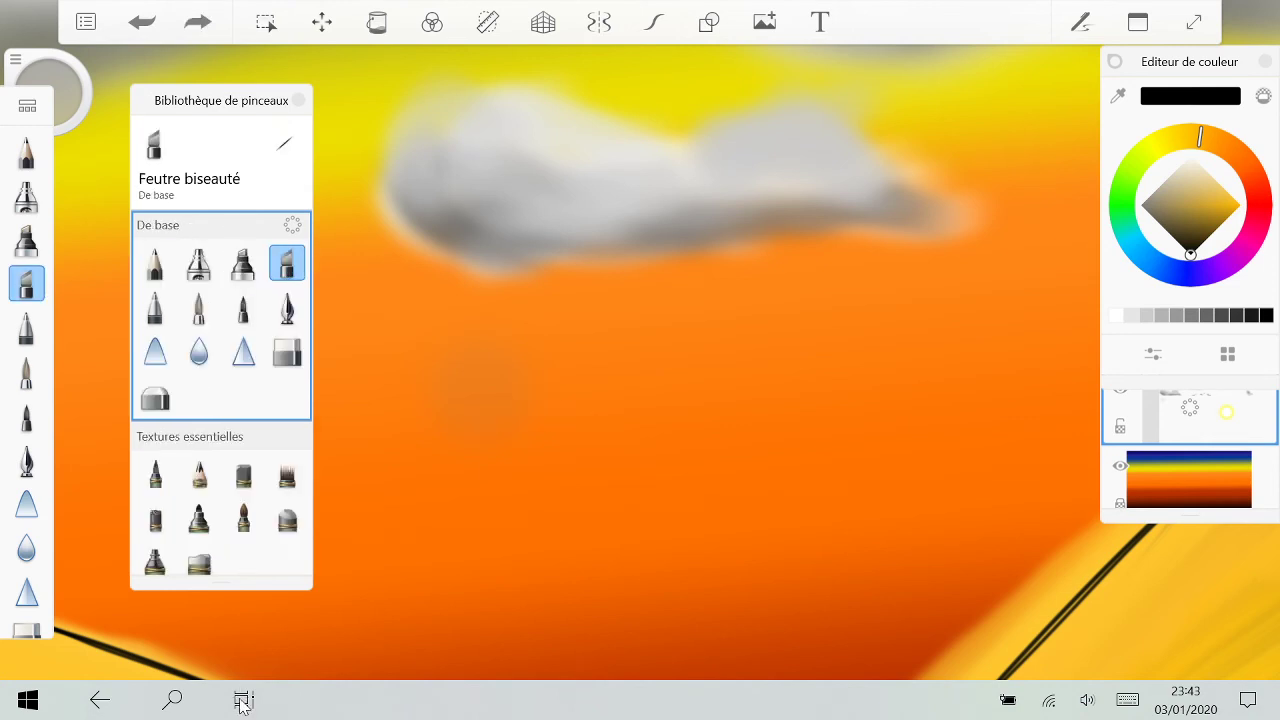
left_click_drag(454, 439, 815, 381)
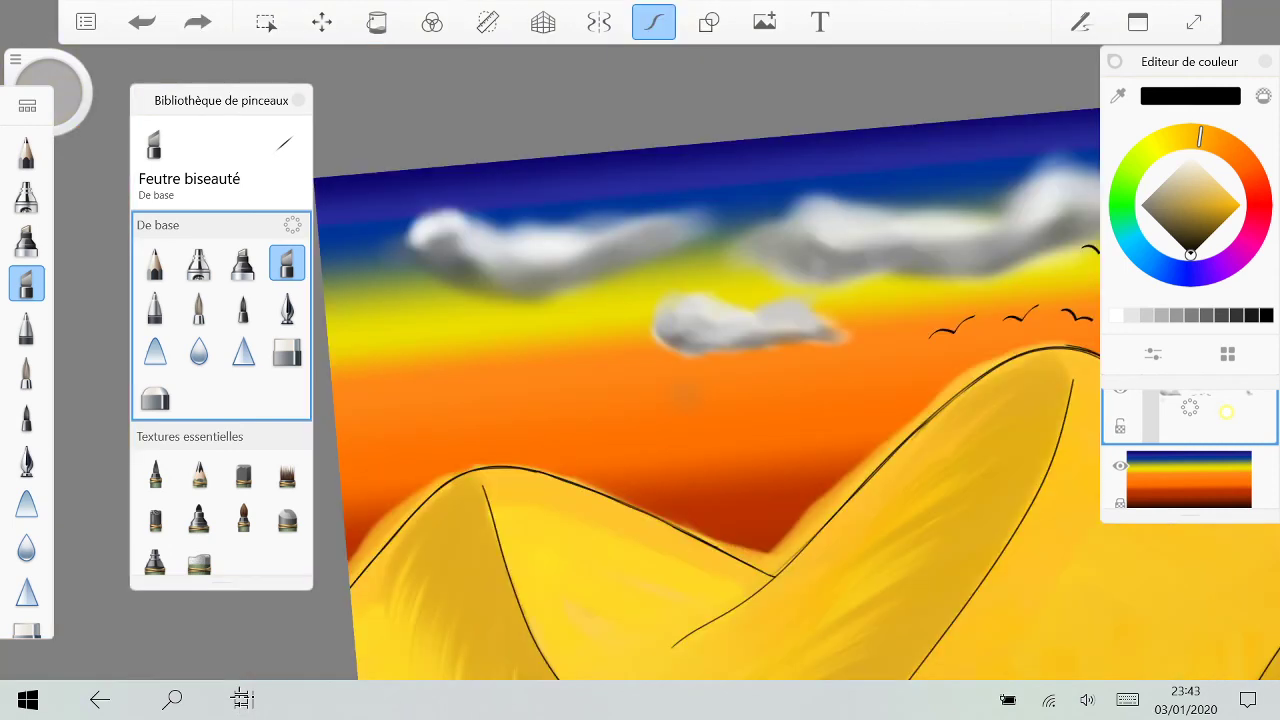
scroll(866, 389, "up", 5)
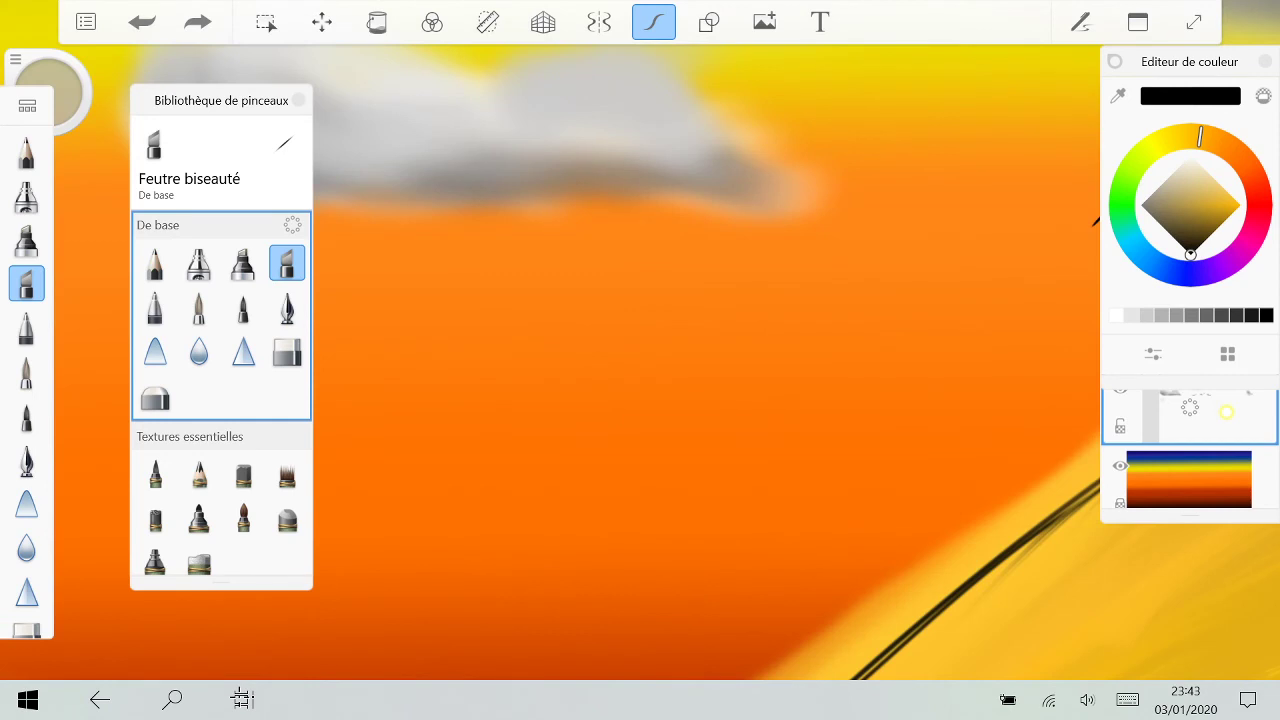
key("ctrl+z")
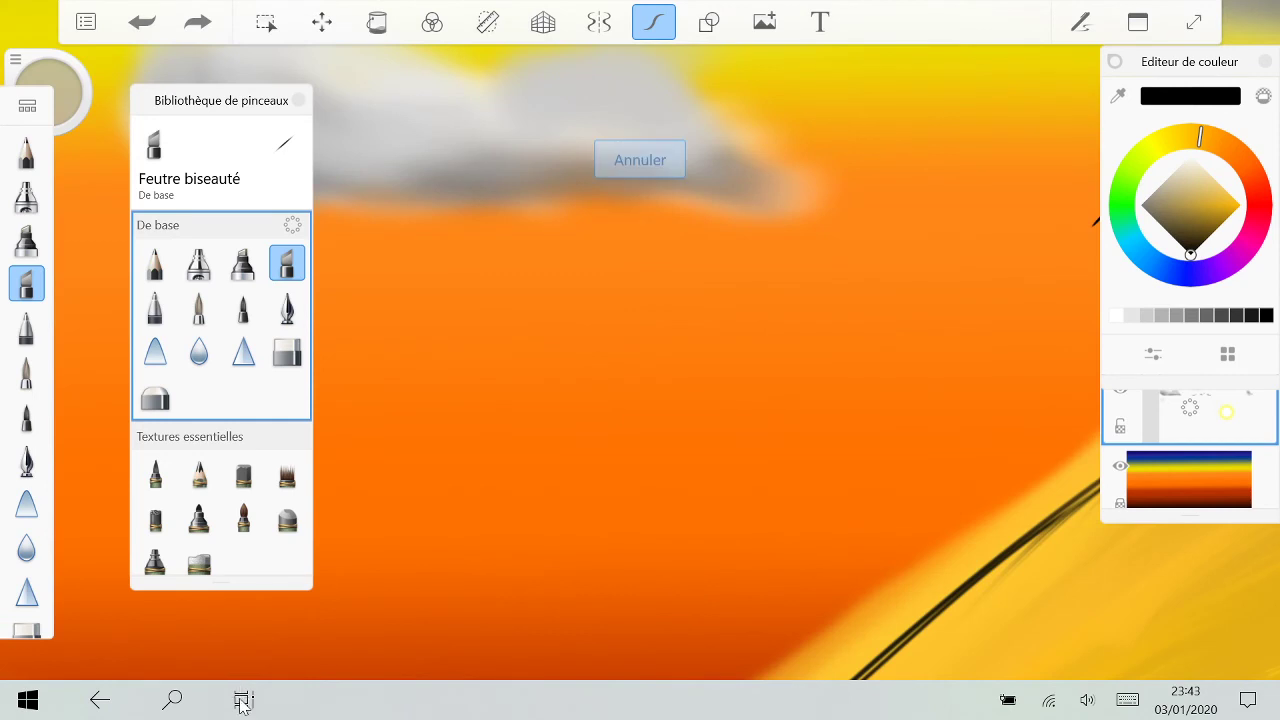
key("ctrl+y")
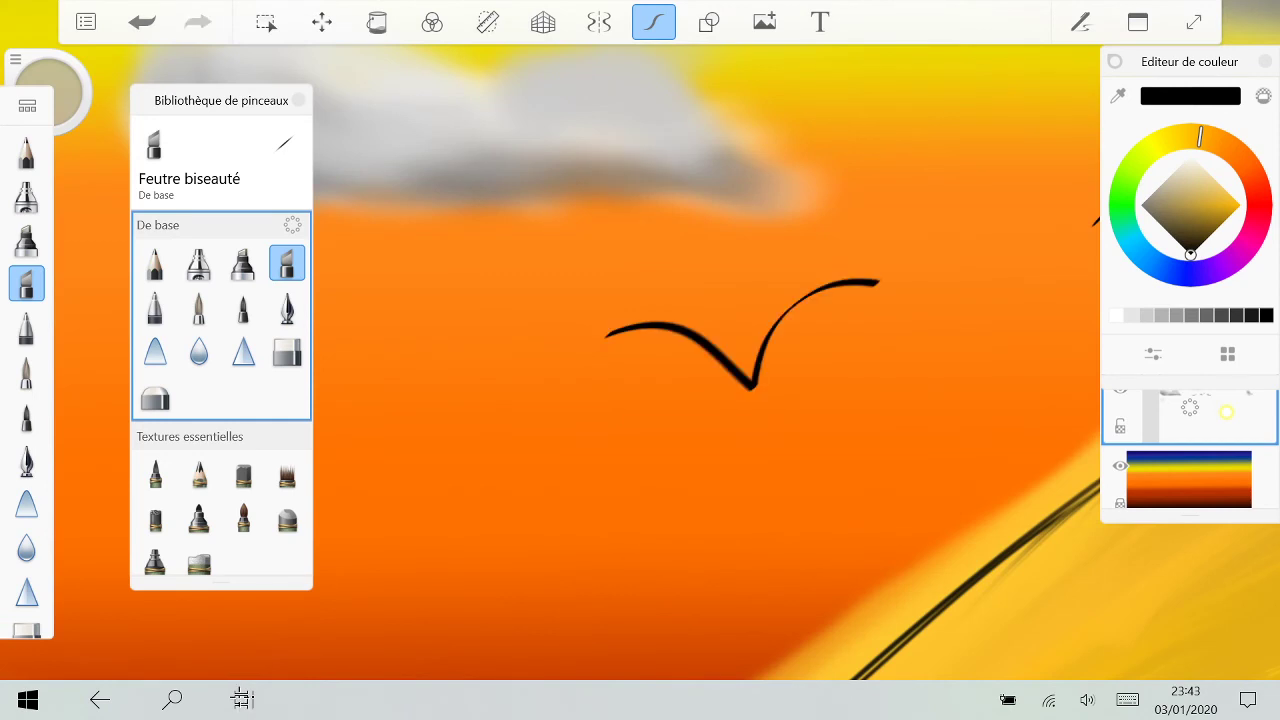
Step: Import the colored pencil image from the autres folder on the Bureau as a new layer between the clouds and the dunes
scroll(640, 360, "down", 5)
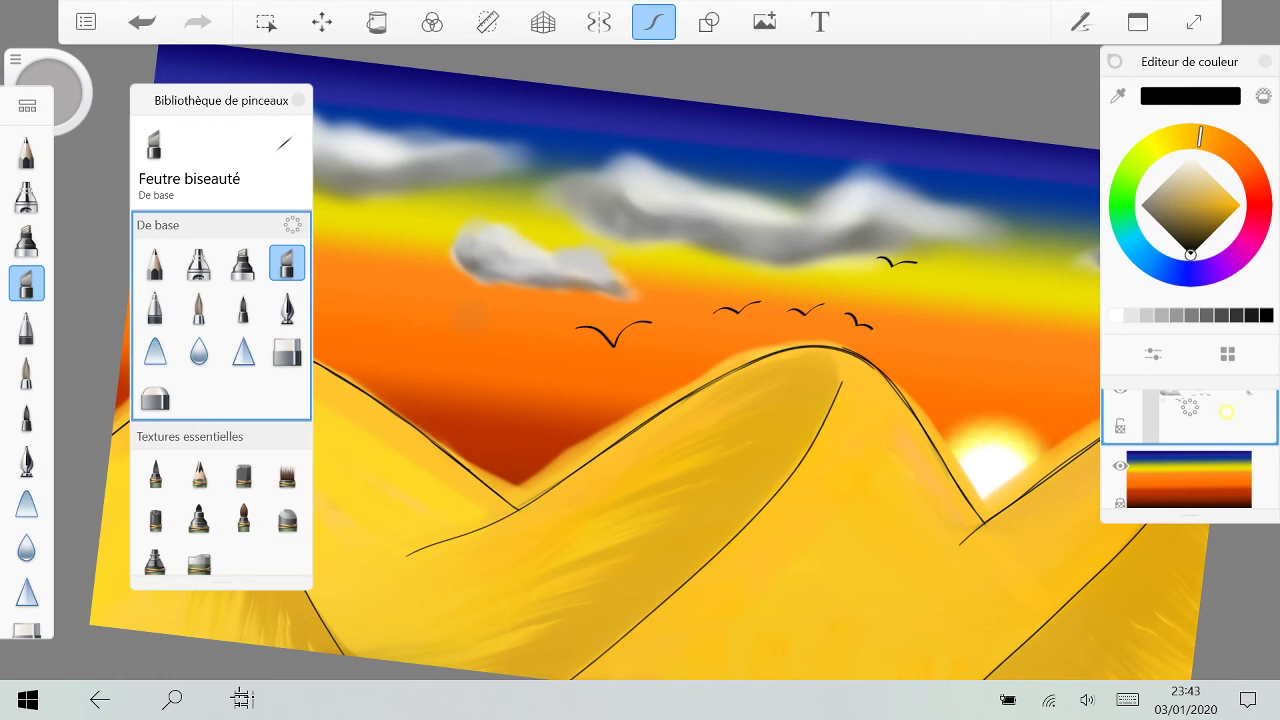
scroll(640, 360, "down", 3)
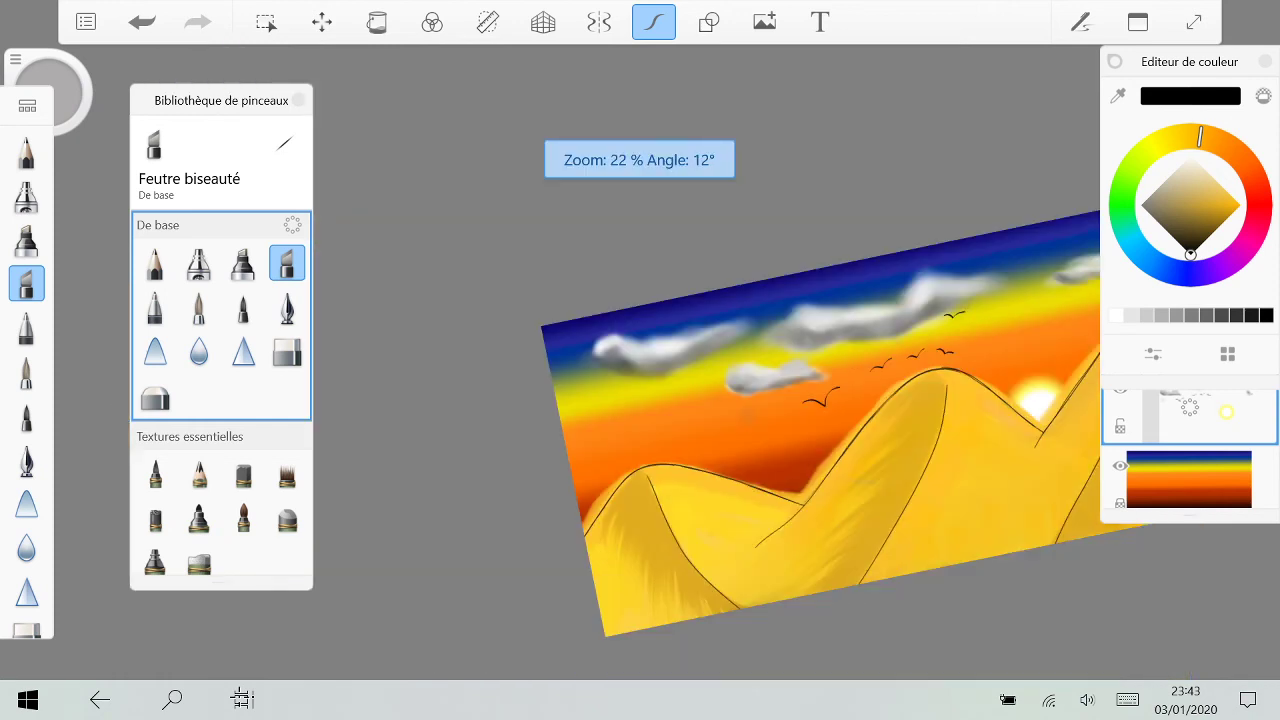
scroll(640, 360, "down", 1)
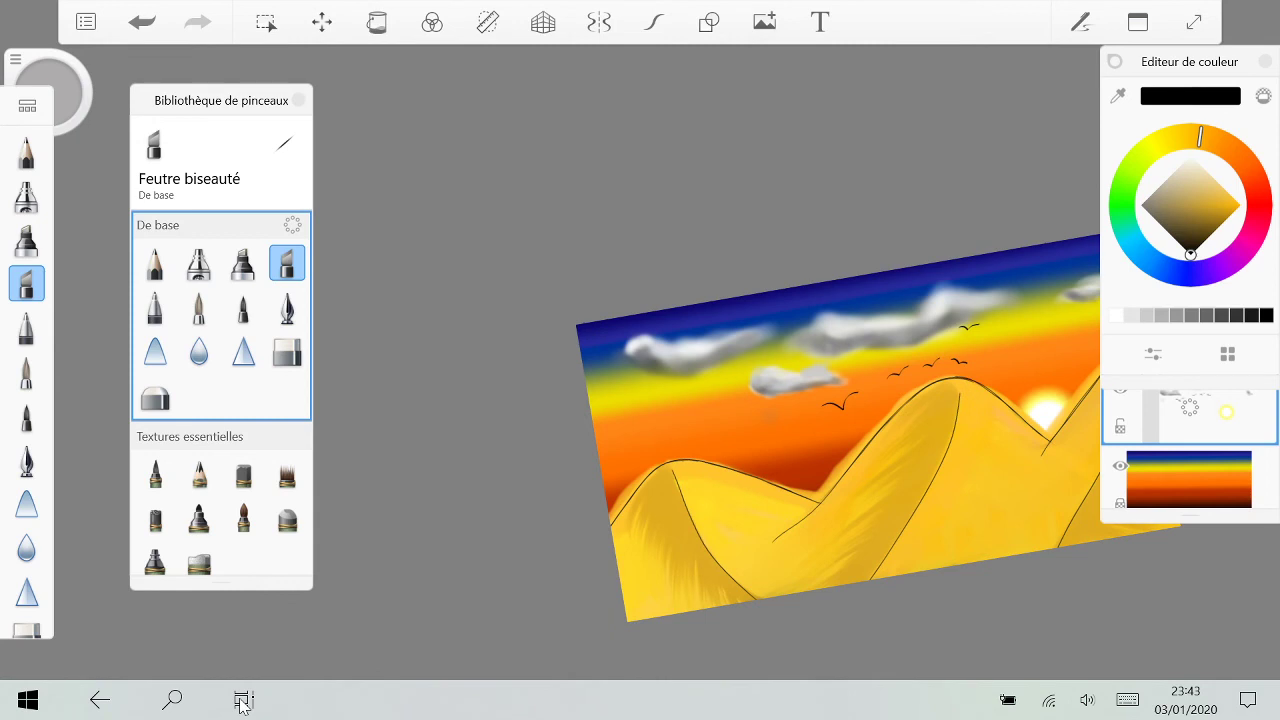
key("ctrl+o")
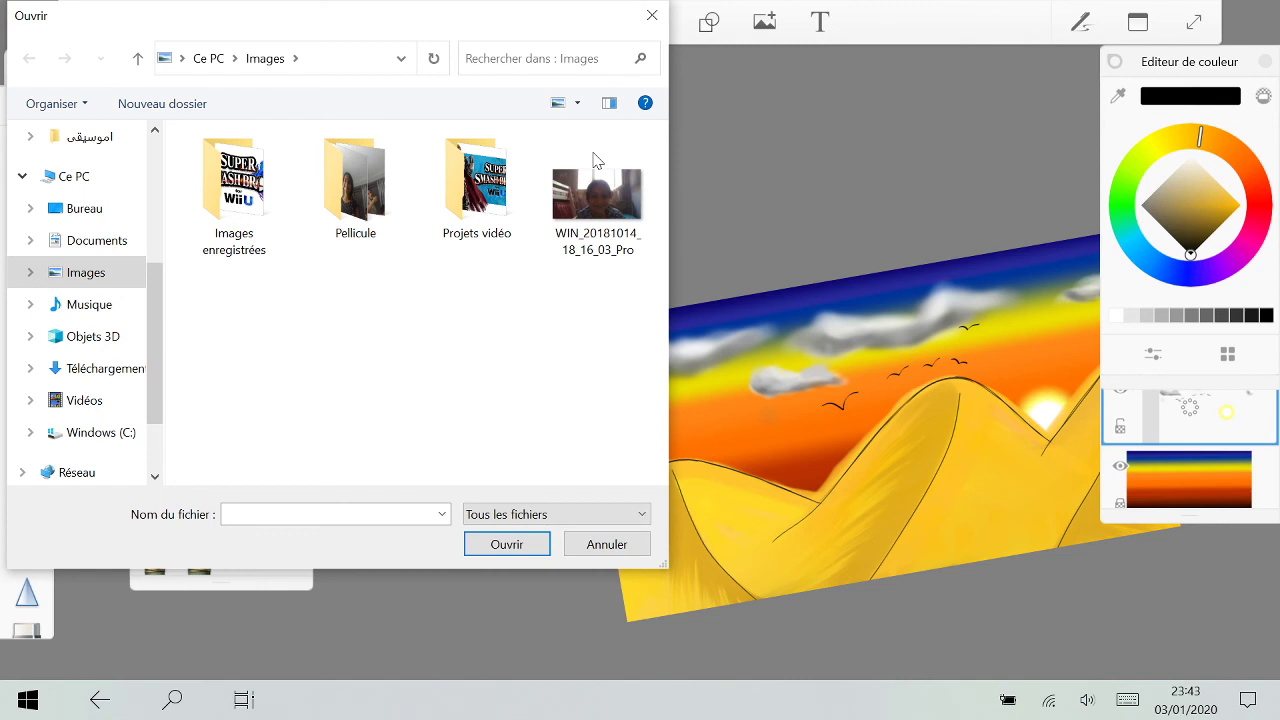
left_click(84, 208)
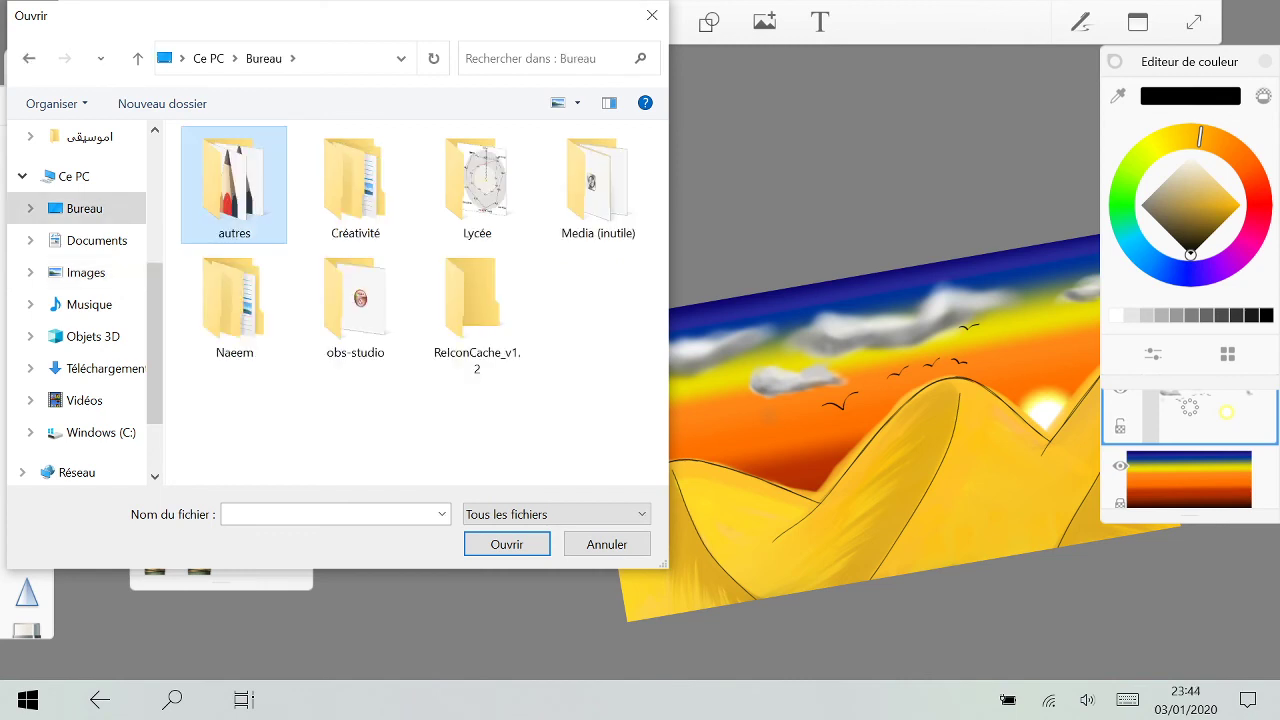
left_click(523, 543)
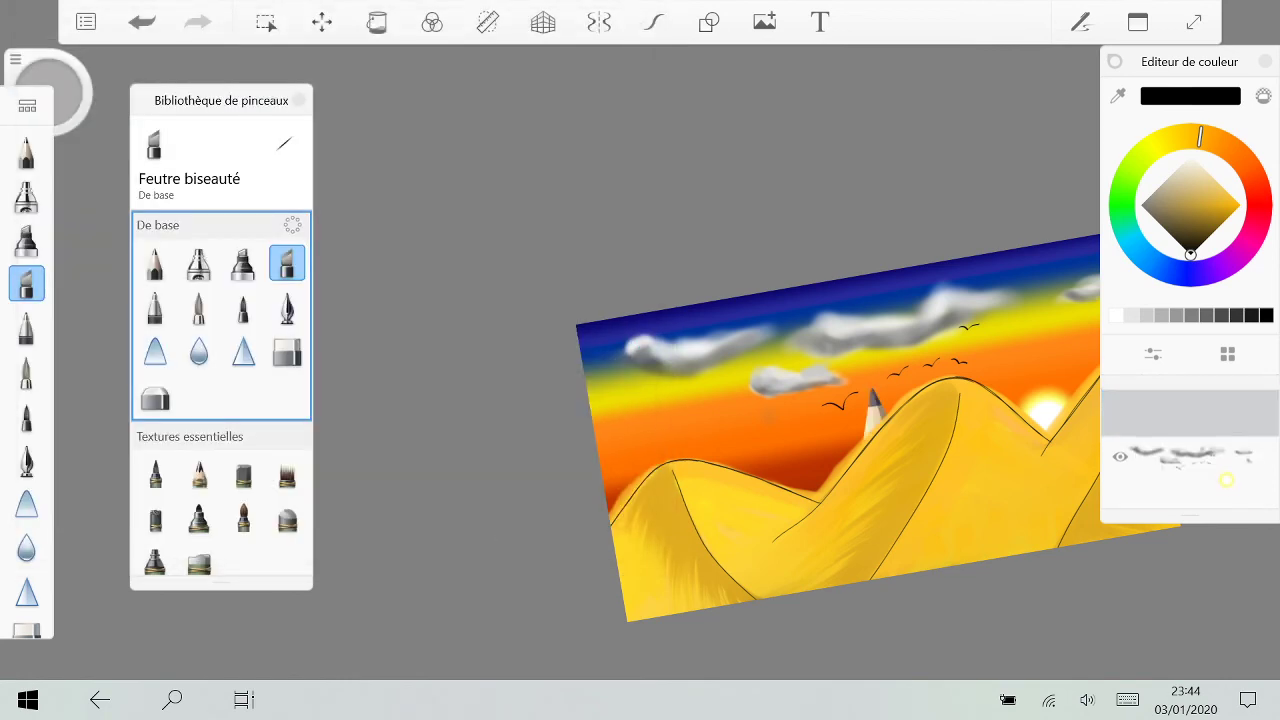
Step: Hide the clouds layer and the dunes layer, leaving the imported pencil over the sky background
scroll(526, 543, "down", 2)
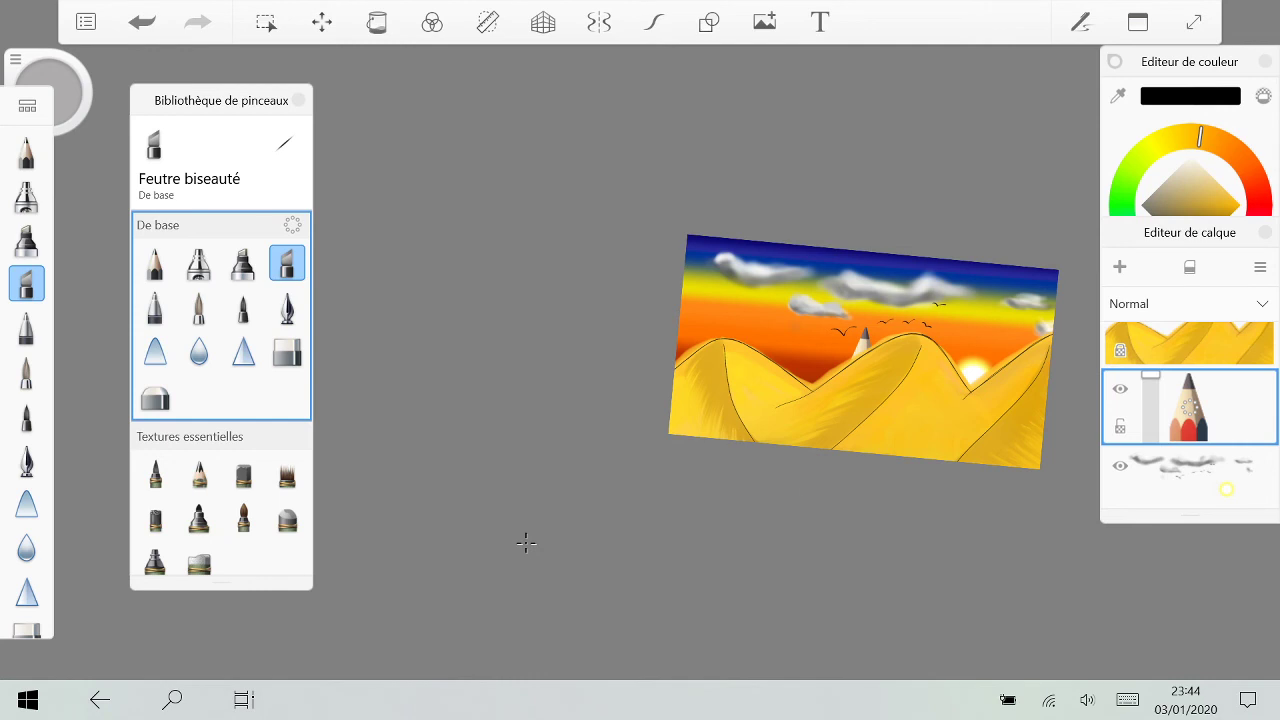
scroll(526, 543, "up", 5)
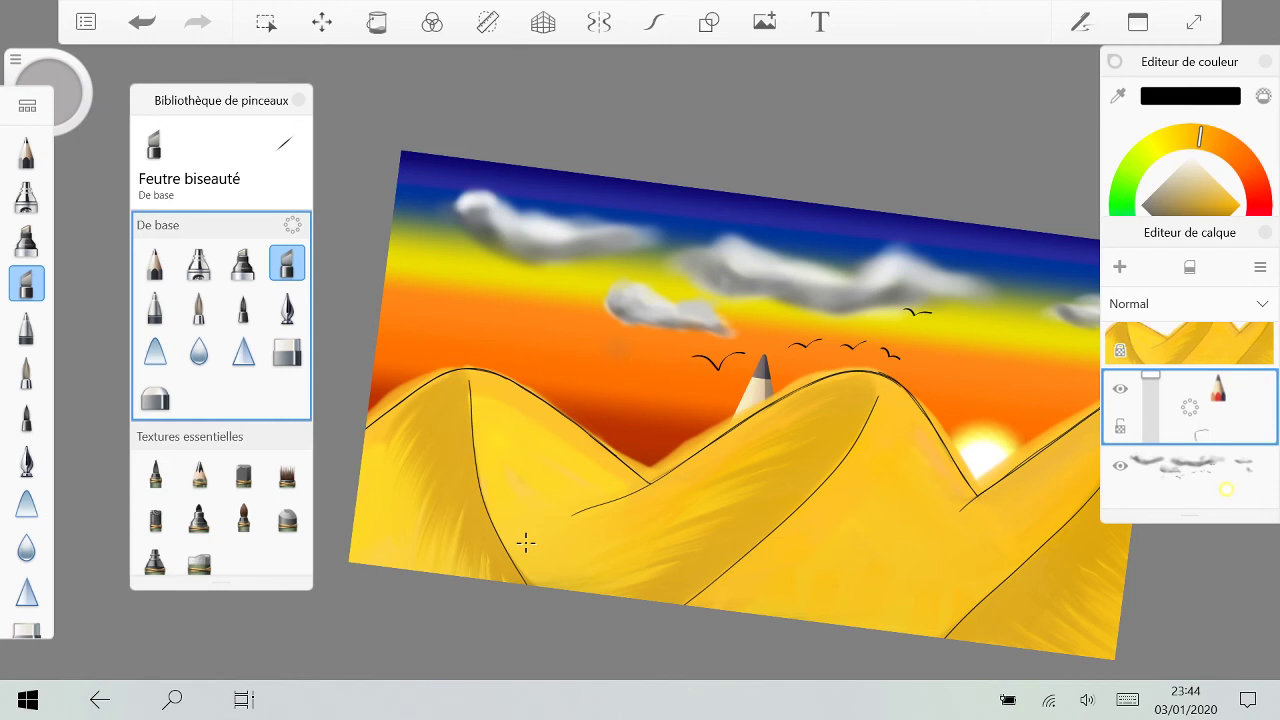
left_click(1120, 466)
scroll(1190, 415, "up", 1)
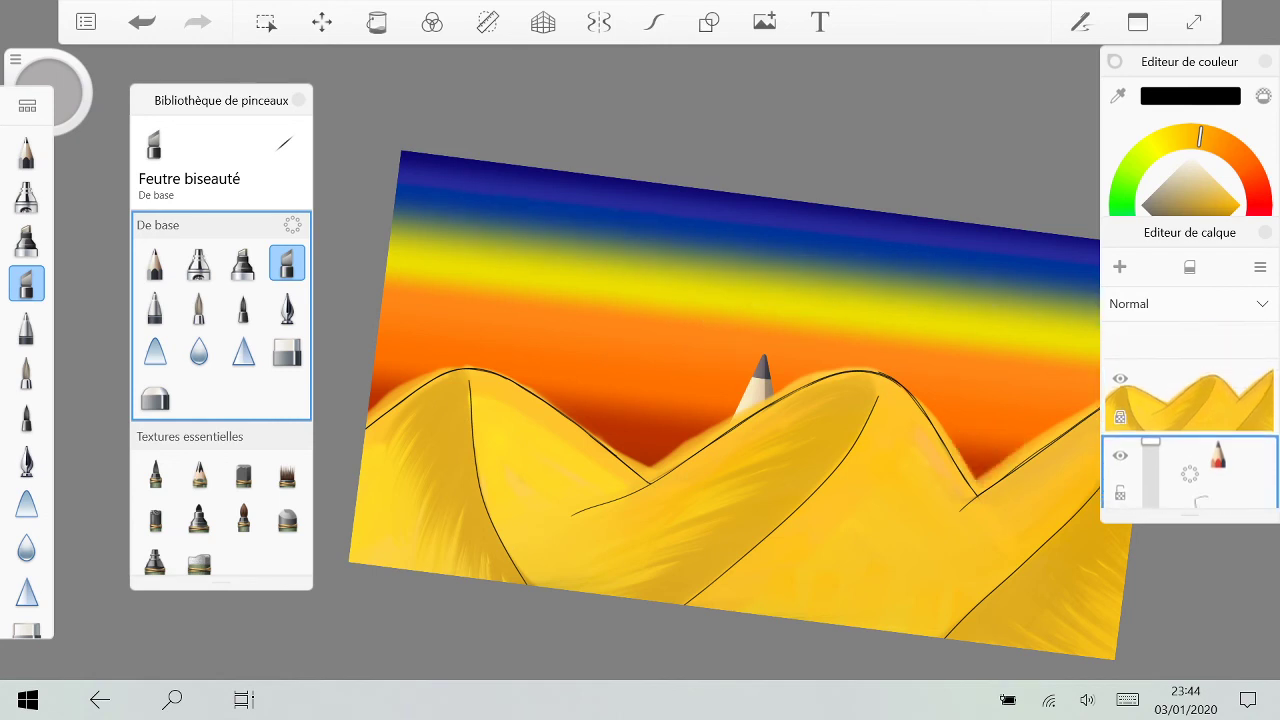
left_click(1120, 388)
scroll(1190, 415, "down", 1)
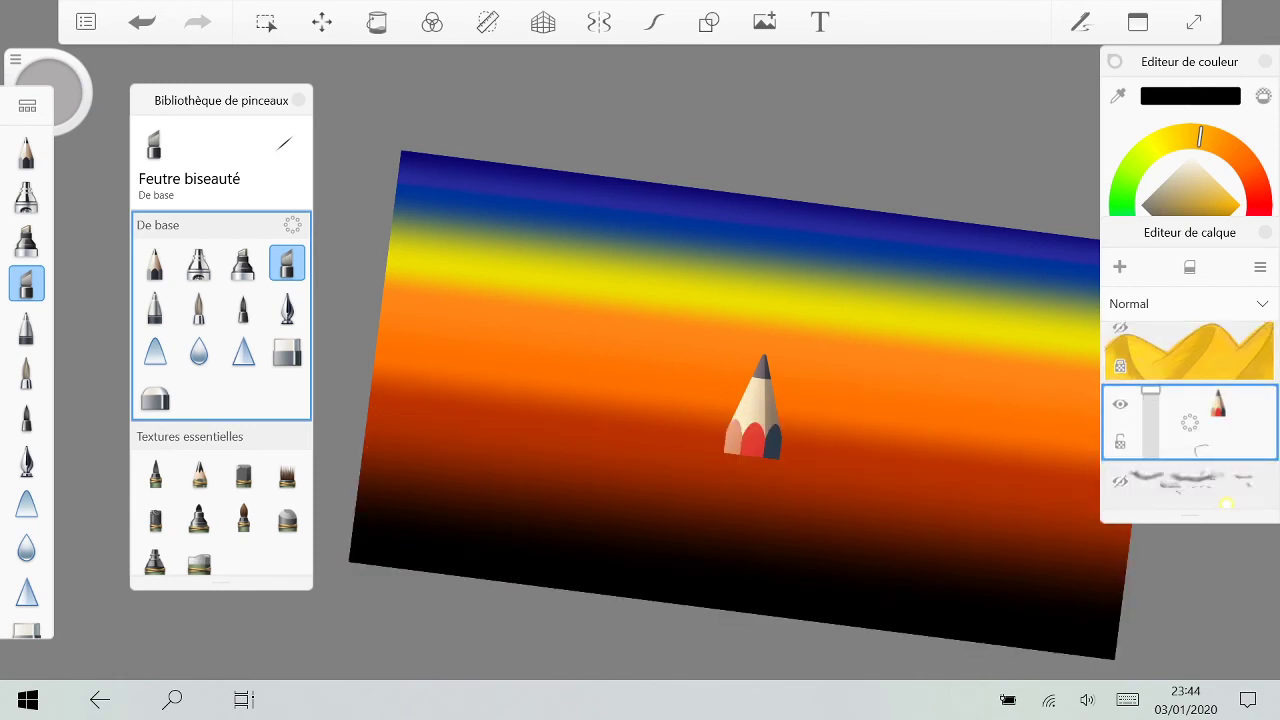
scroll(1190, 420, "down", 2)
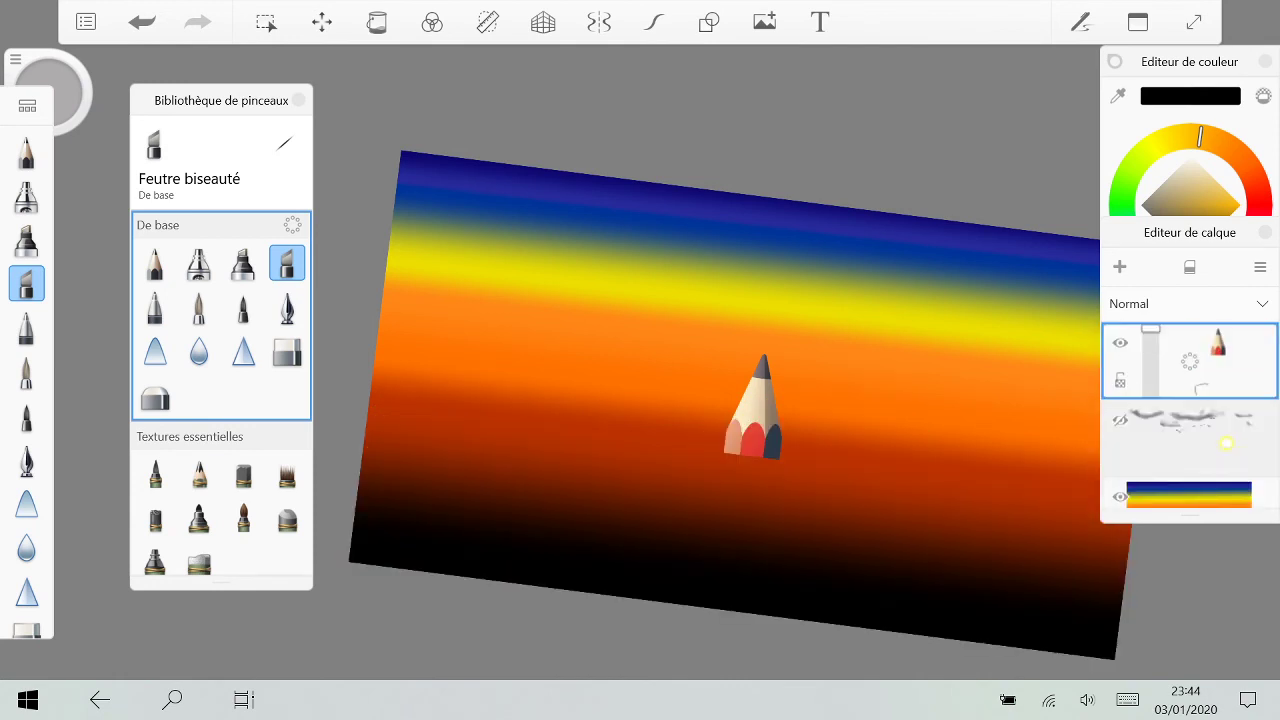
scroll(1190, 420, "up", 1)
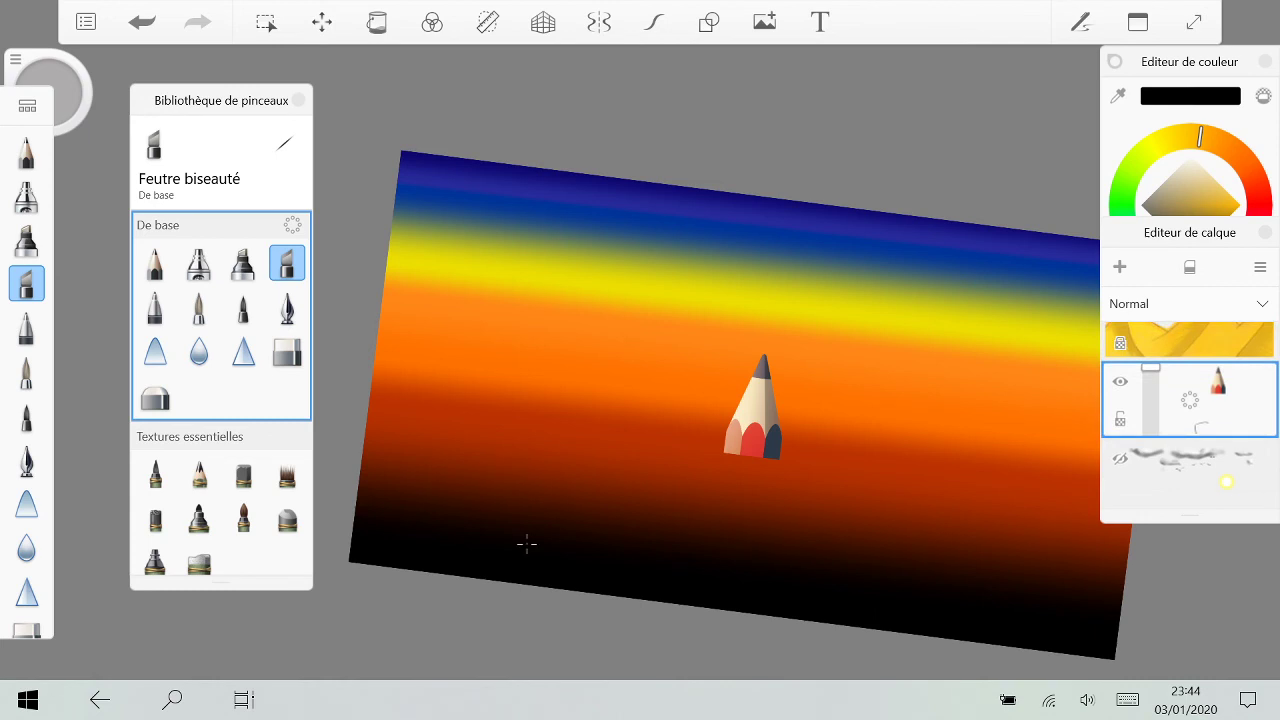
Step: Try several freehand lasso selections across and around the pencil, undoing them back to one loop enclosing the whole pencil
left_click_drag(750, 426, 745, 342)
key("ctrl+z")
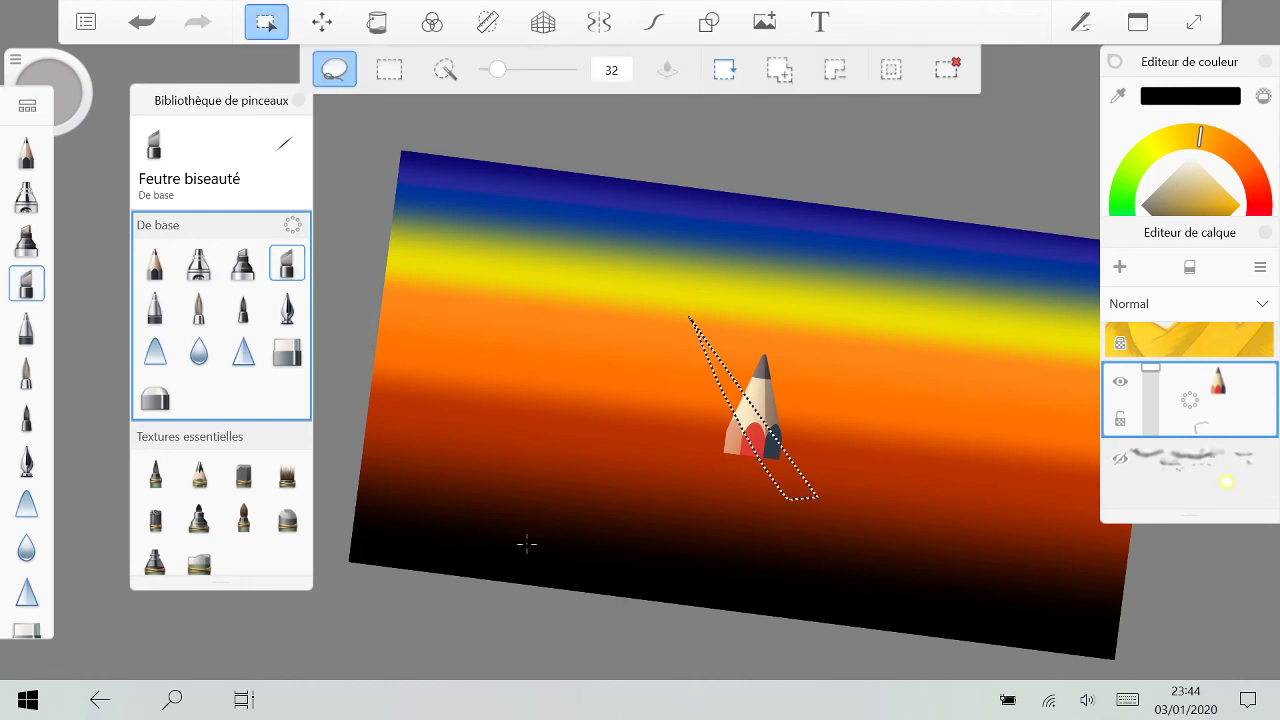
mouse_move(677, 320)
left_mouse_down()
mouse_move(880, 492)
mouse_move(938, 364)
left_mouse_up()
key("ctrl+z")
mouse_move(821, 408)
left_mouse_down()
mouse_move(866, 364)
mouse_move(829, 320)
left_mouse_up()
mouse_move(829, 388)
left_mouse_down()
mouse_move(803, 304)
mouse_move(557, 430)
mouse_move(830, 528)
left_mouse_up()
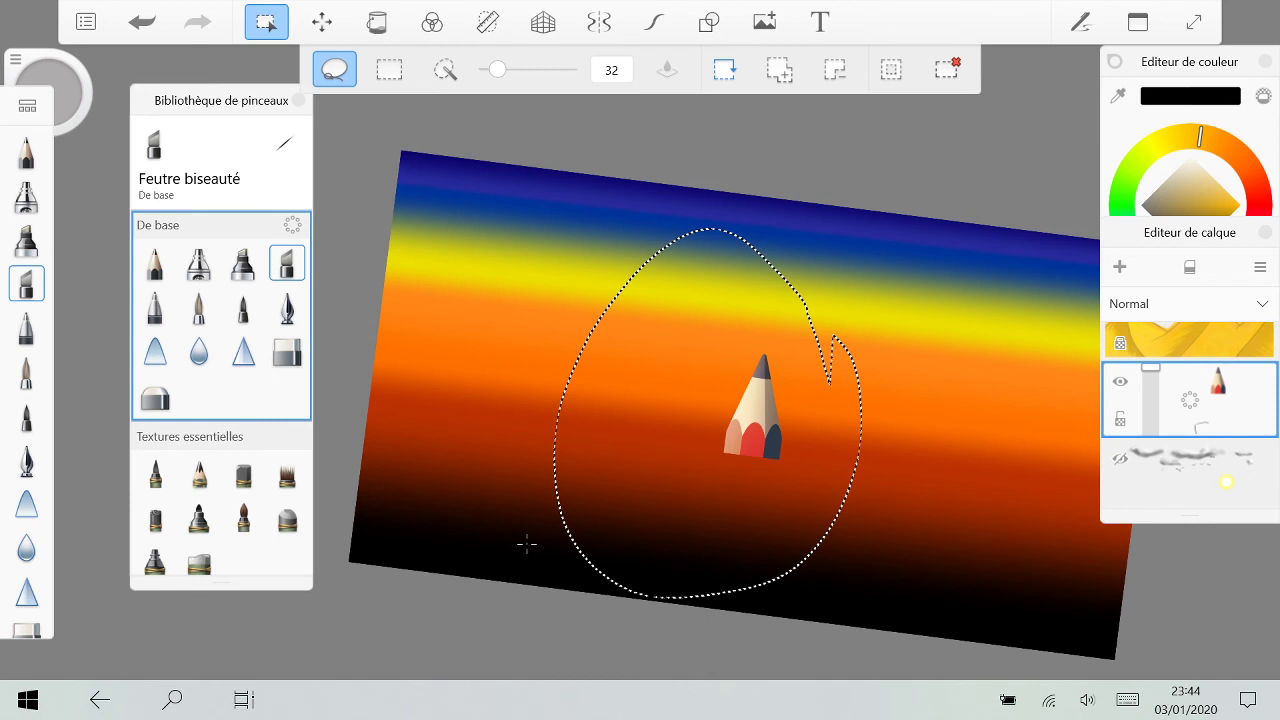
key("ctrl+z")
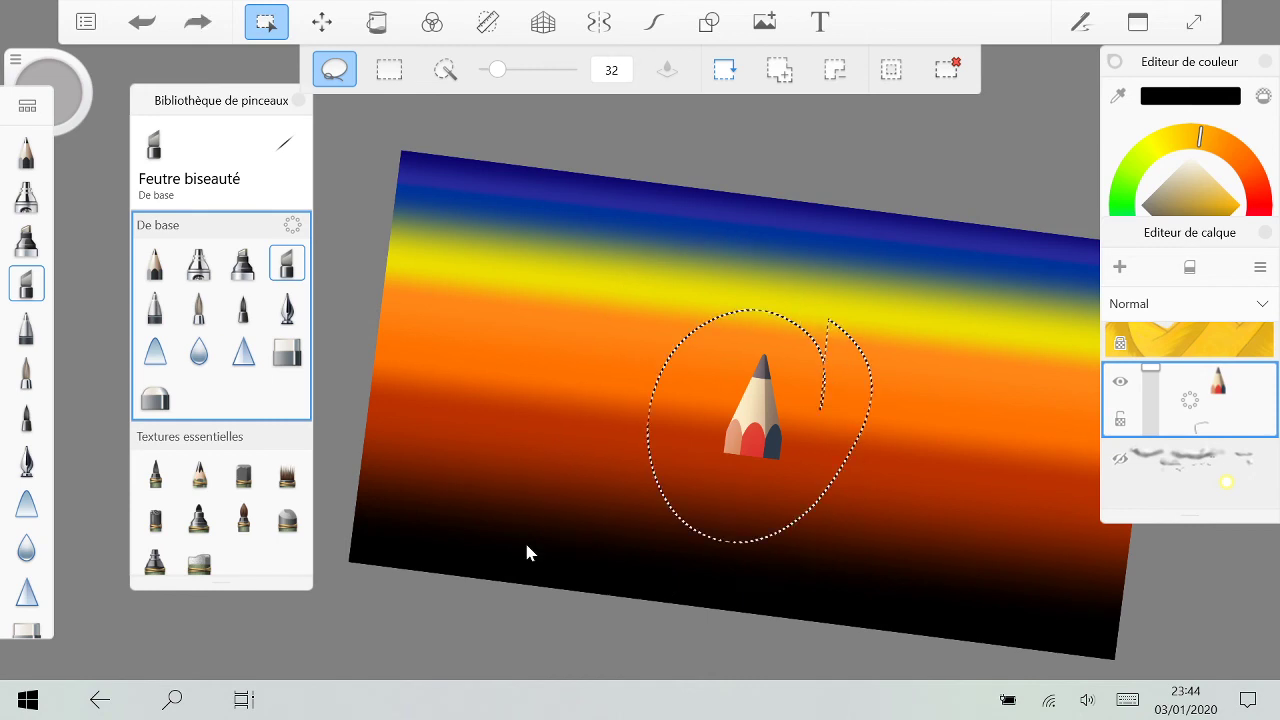
Step: Clear the lasso selection and select the red section of the pencil with the magic wand
key("w")
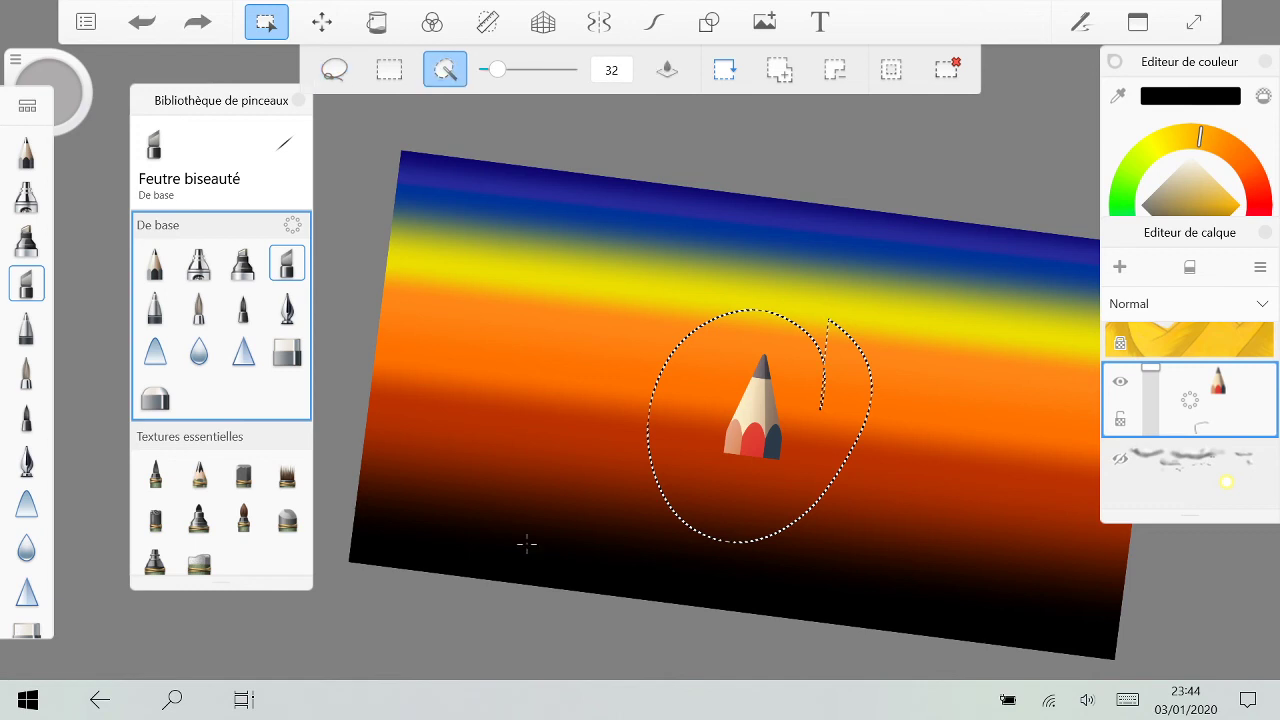
key("ctrl+d")
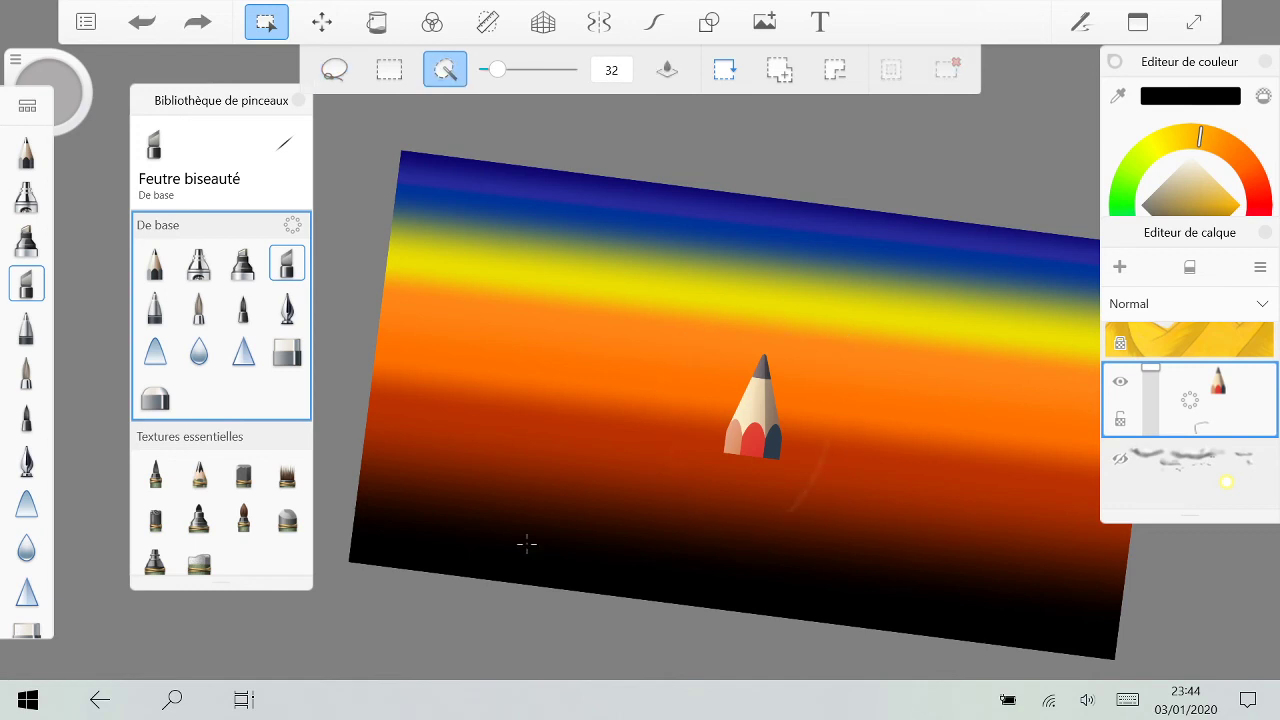
left_click(760, 402)
Step: Frame the pencil with a rectangular selection, try reshaping it with additional rectangles in subtract mode, and undo the reshaping
key("m")
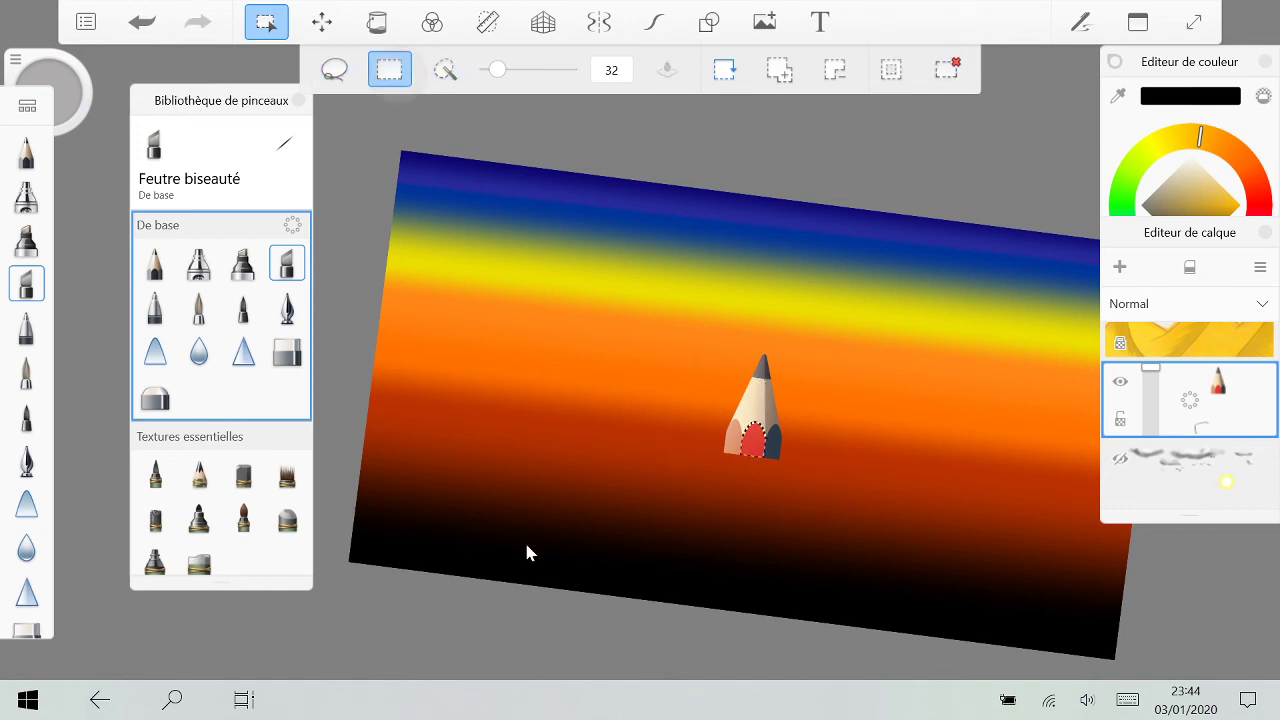
left_click_drag(685, 307, 808, 497)
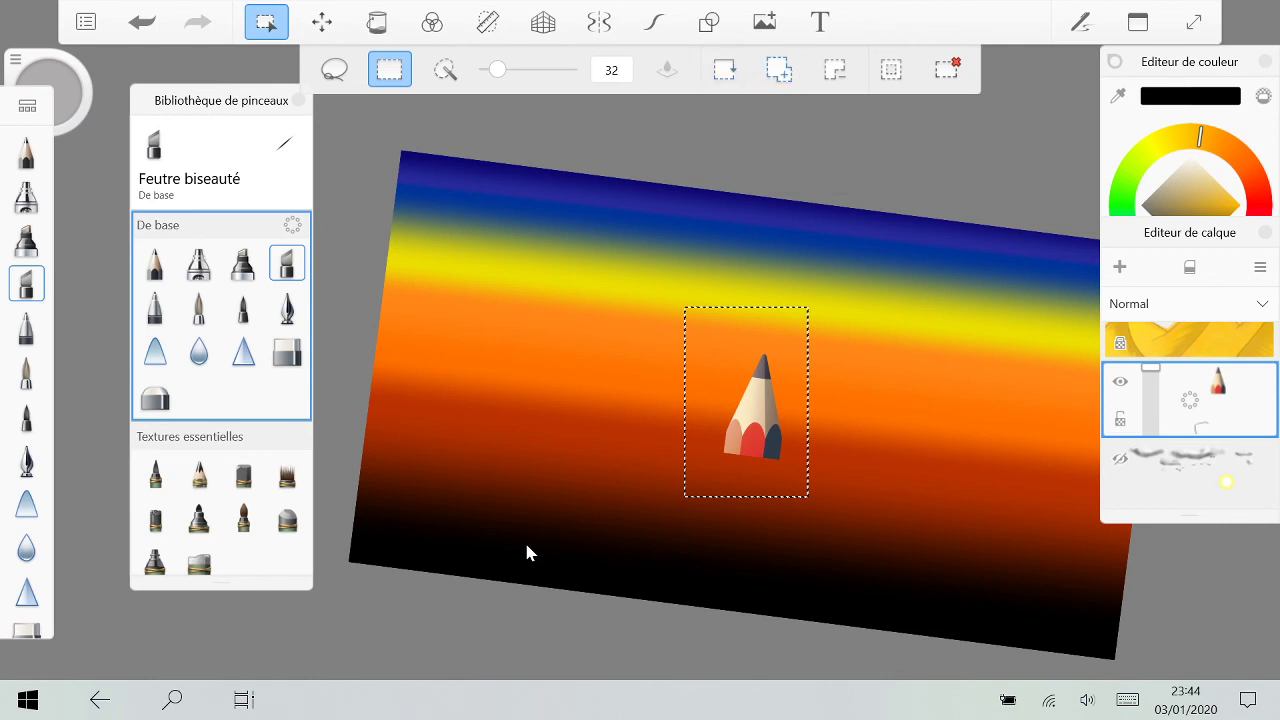
left_click(835, 69)
left_click_drag(734, 341, 778, 383)
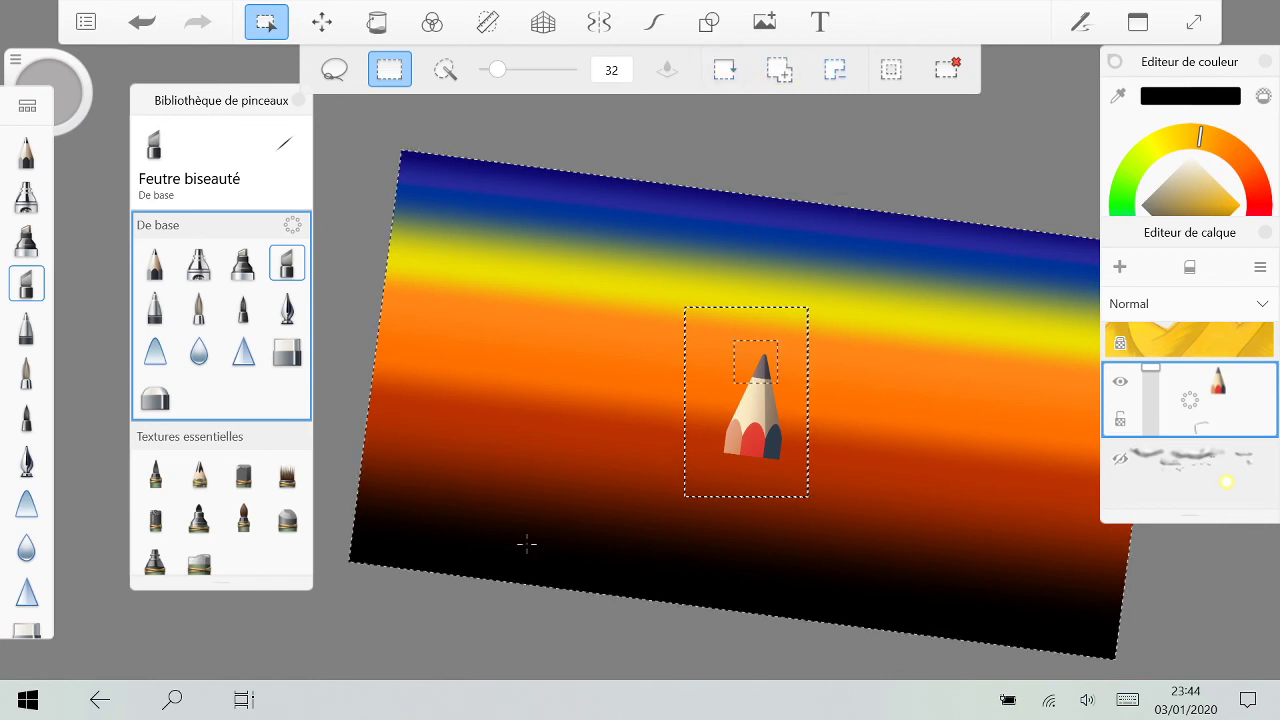
left_click_drag(734, 341, 691, 258)
left_click_drag(635, 297, 845, 478)
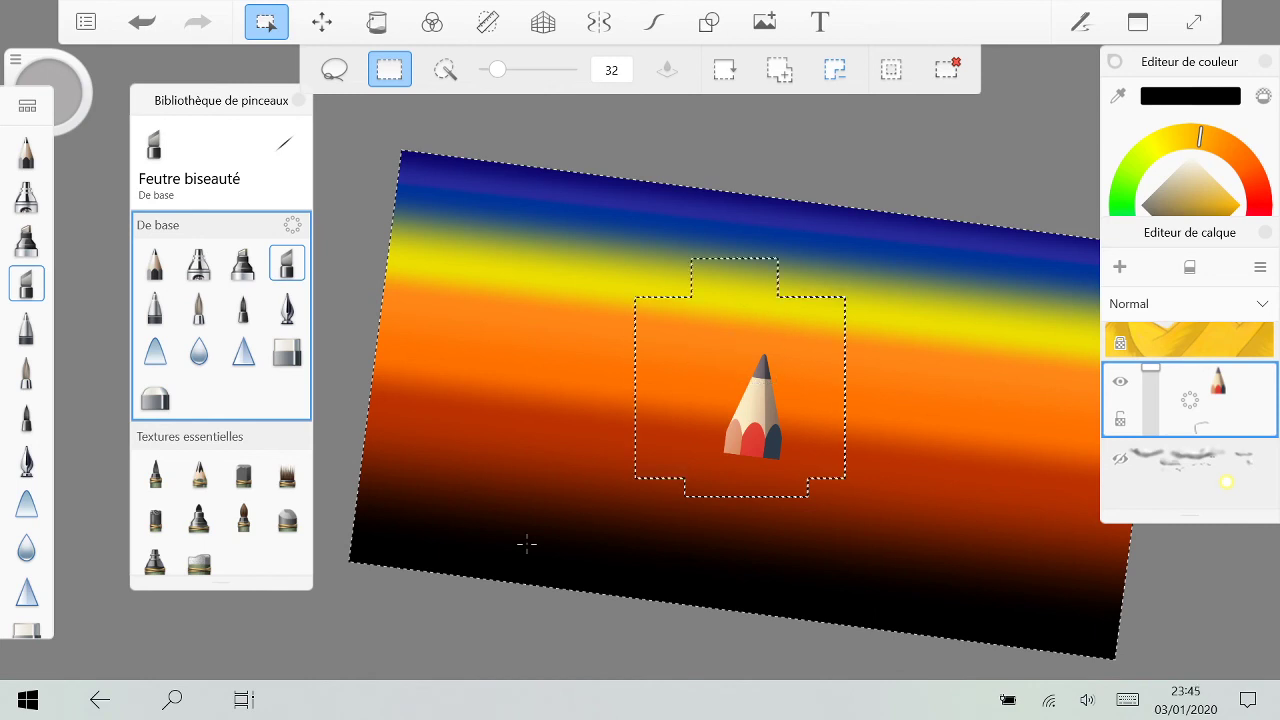
key("ctrl+z")
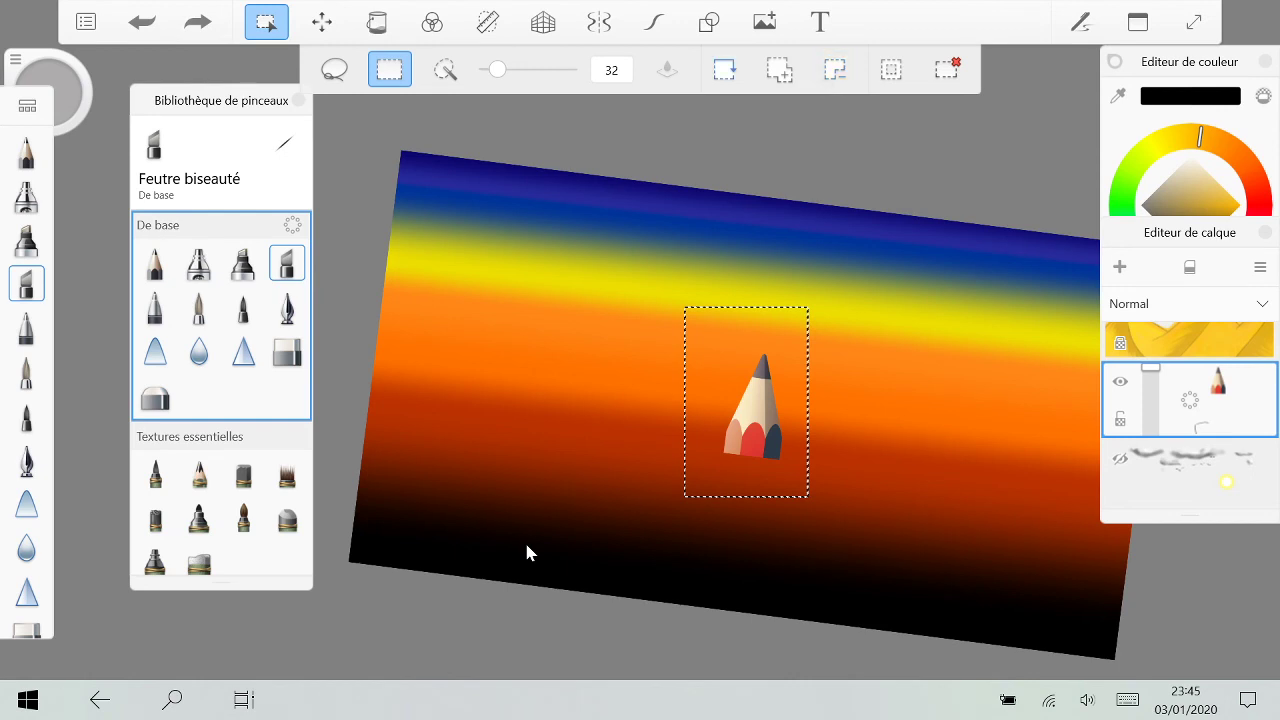
Step: Invert the rectangular selection around the pencil twice and clear it
key("ctrl+shift+i")
key("ctrl+shift+i")
key("ctrl+d")
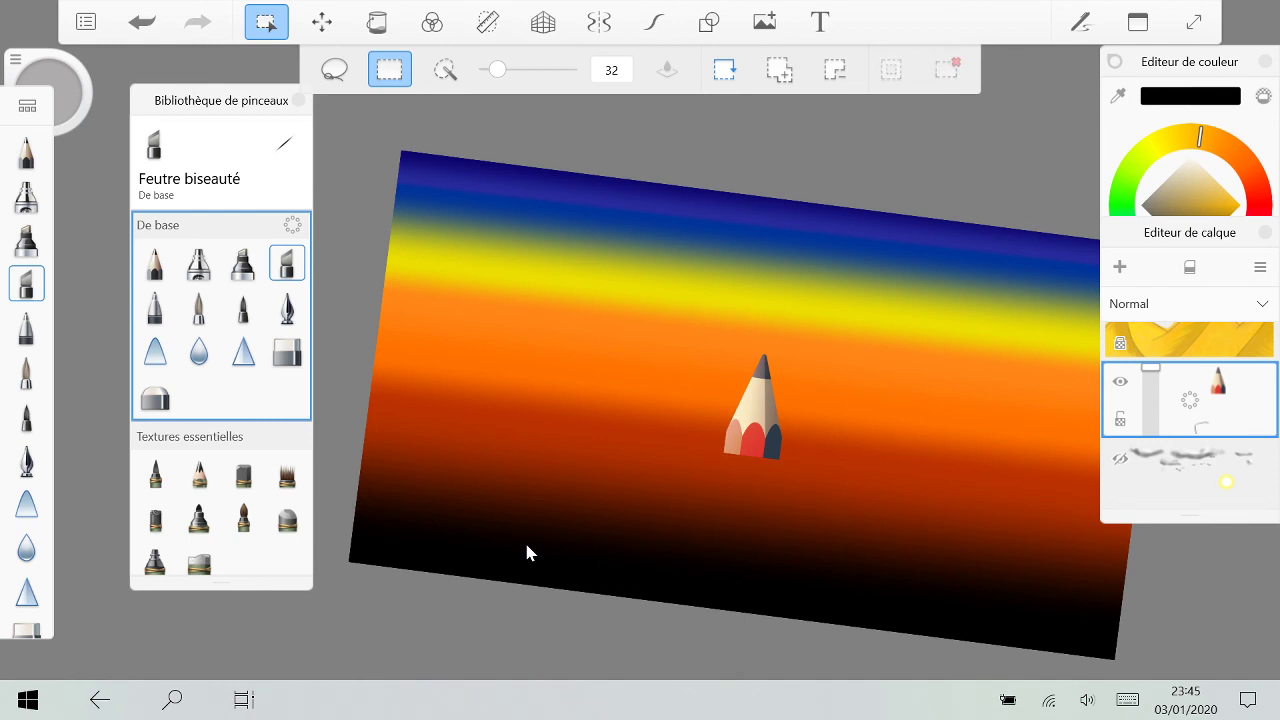
Step: Try to move the pencil layer's content diagonally up and to the left over the sky, and cancel the transformation
key("ctrl+t")
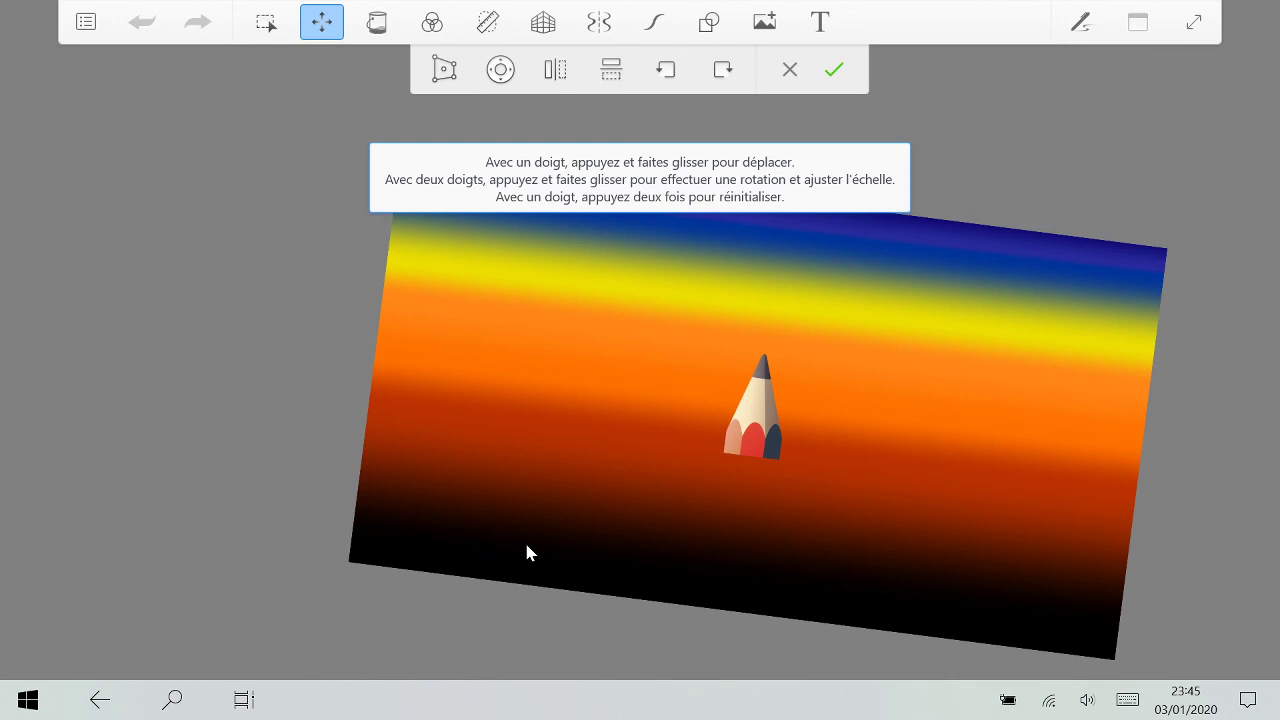
mouse_move(526, 544)
left_mouse_down()
mouse_move(580, 353)
mouse_move(543, 422)
mouse_move(477, 451)
mouse_move(383, 458)
mouse_move(401, 414)
left_mouse_up()
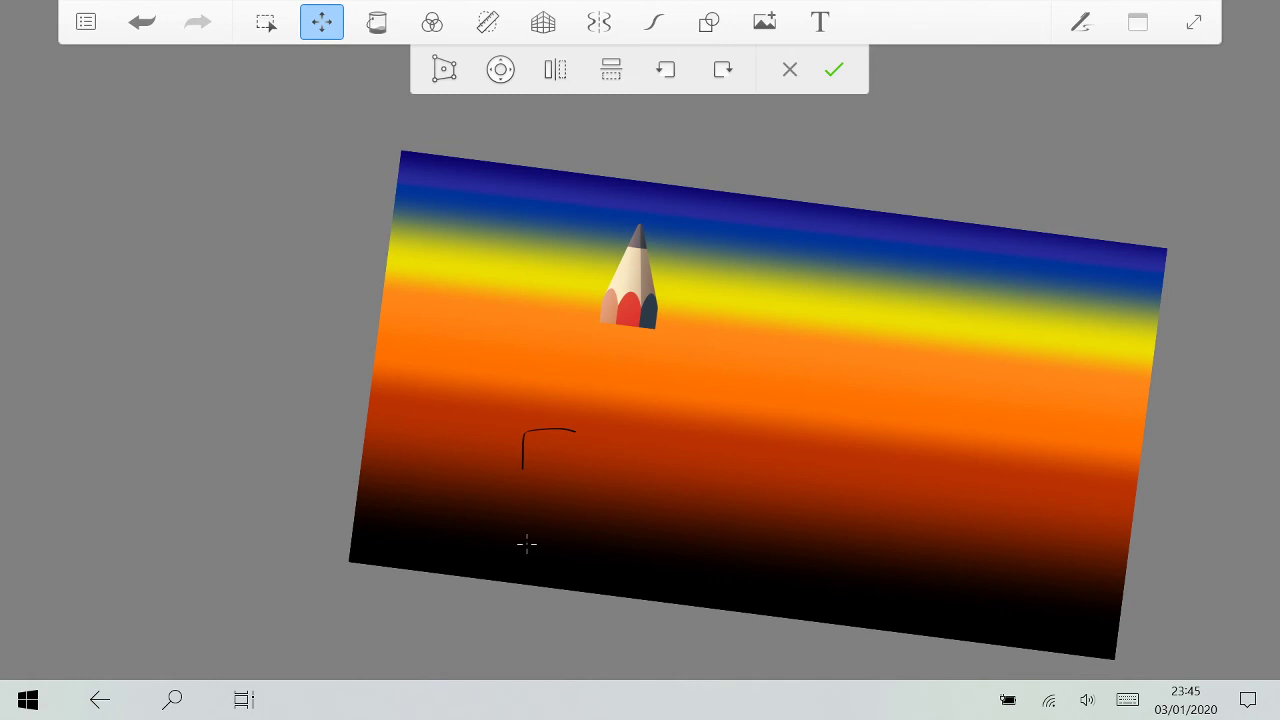
key("Escape")
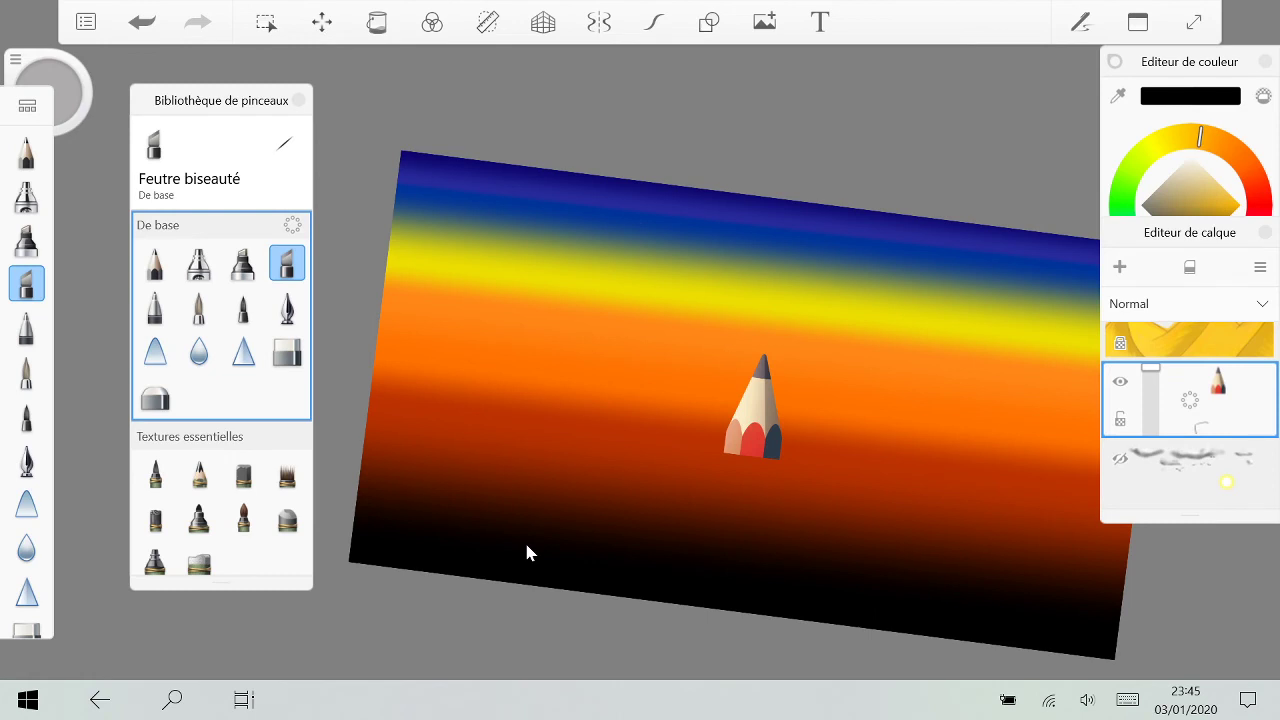
key("ctrl+z")
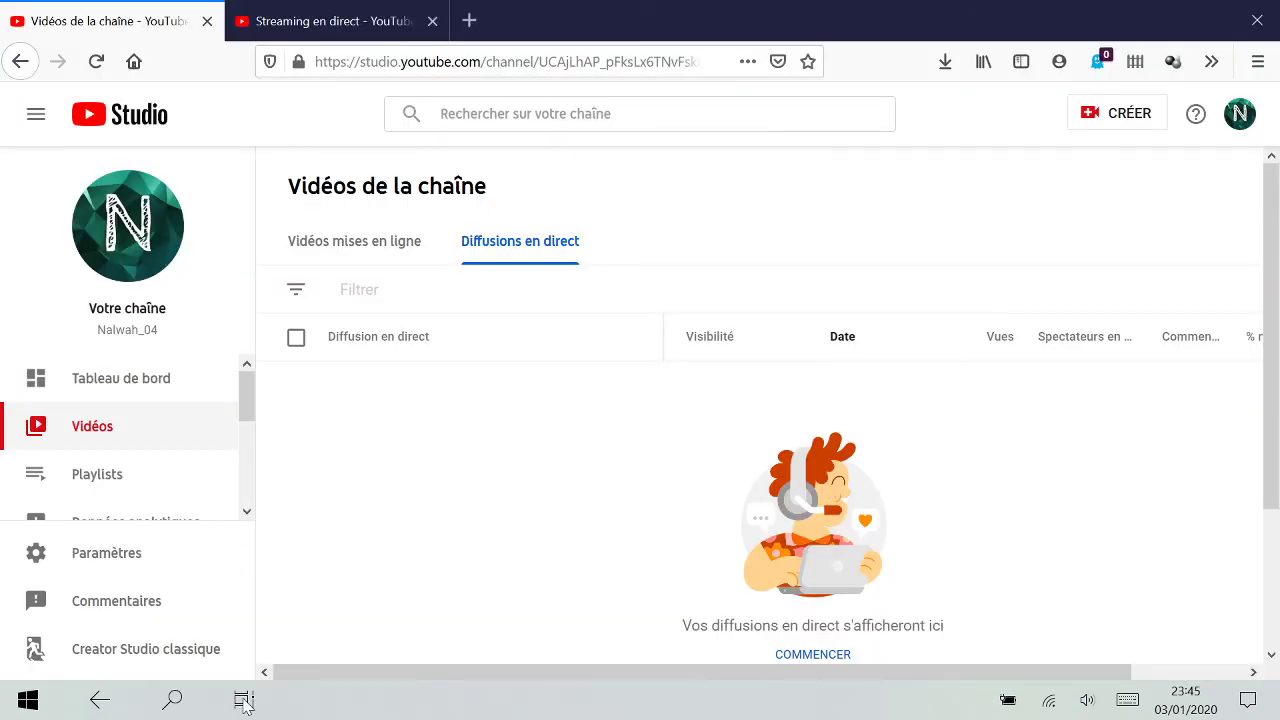
Step: Open a new browser tab, begin a web search with "camp m", and erase the query
key("ctrl+t")
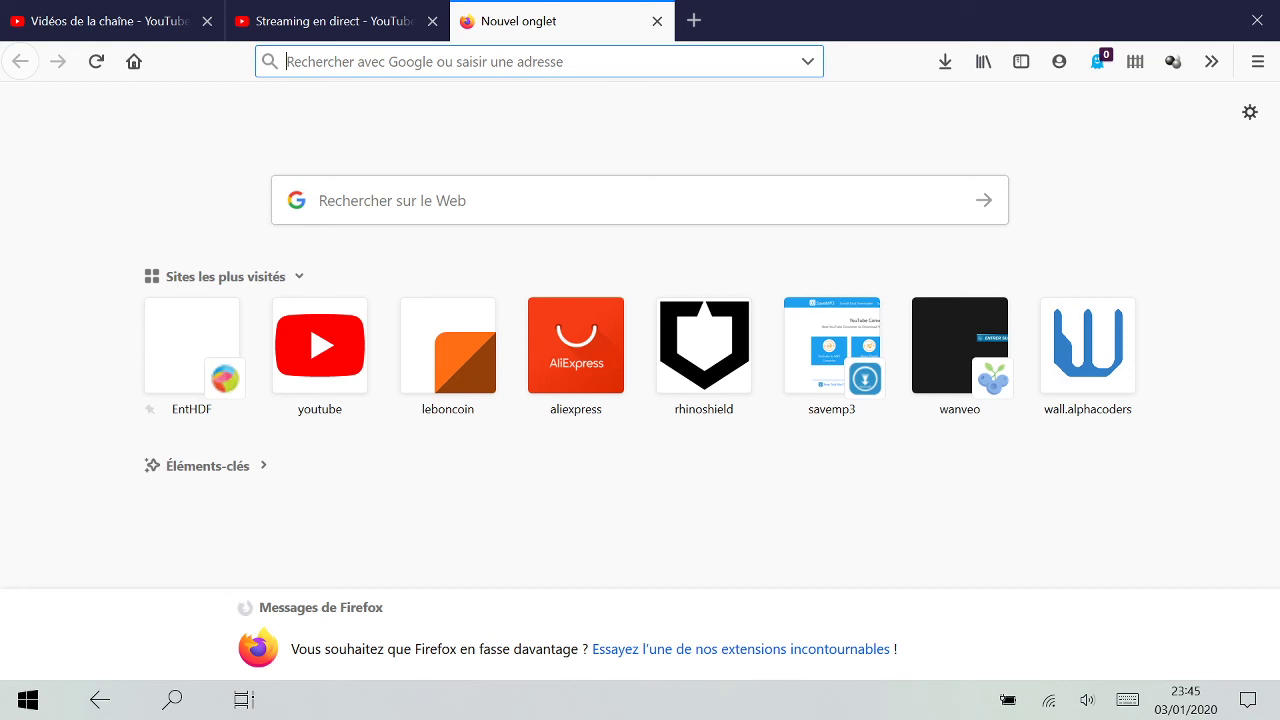
type("camp m")
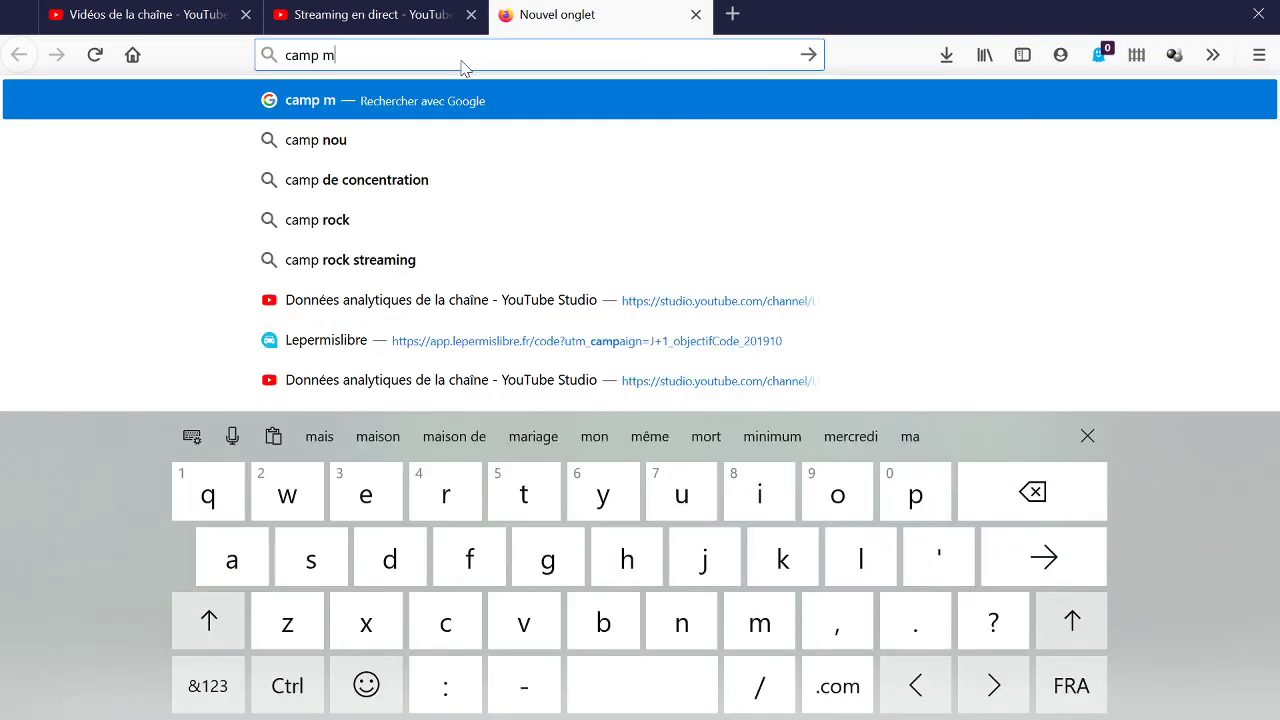
key("BackSpace")
key("BackSpace")
key("BackSpace")
key("BackSpace")
key("BackSpace")
key("BackSpace")
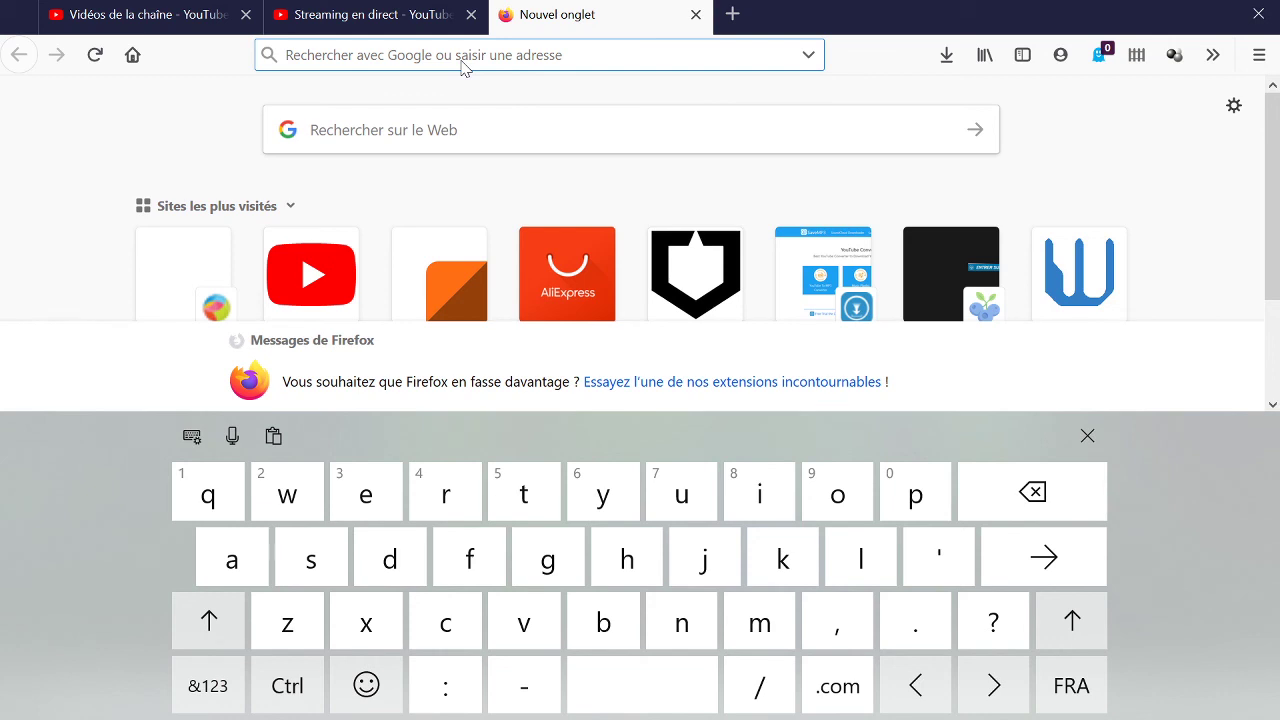
Step: Search the web for "military tent"
left_click(462, 66)
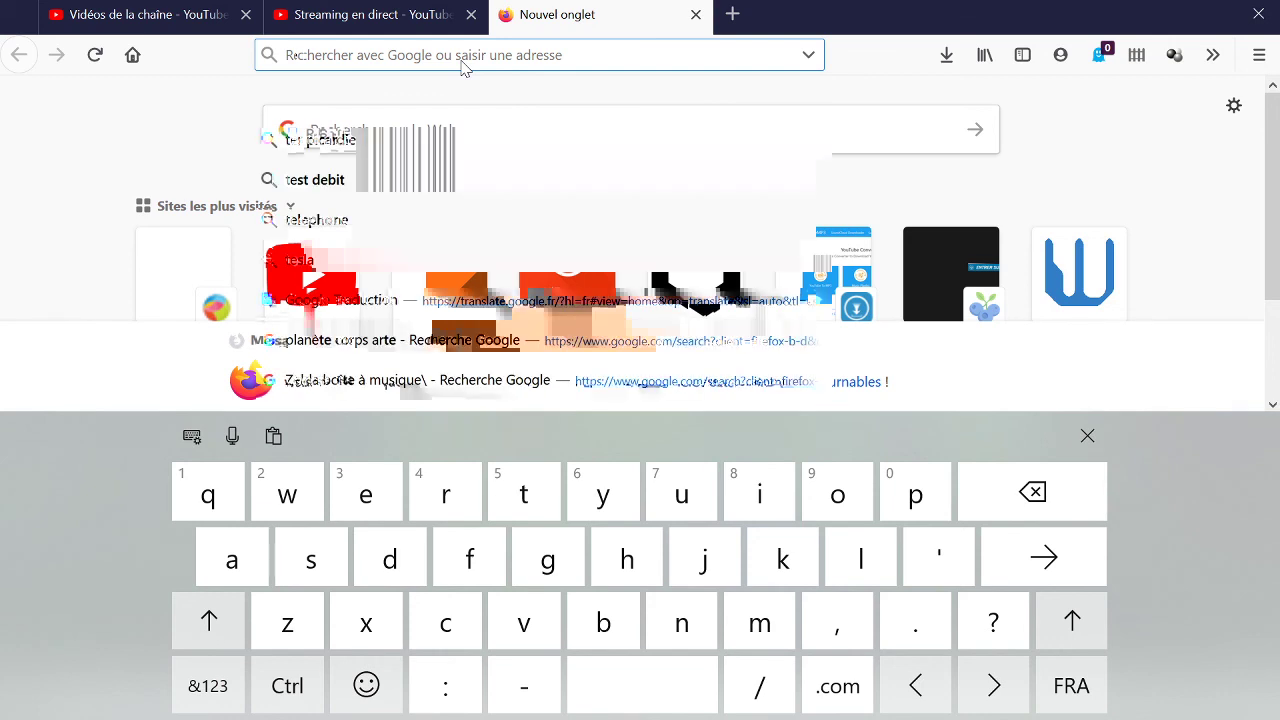
type("te")
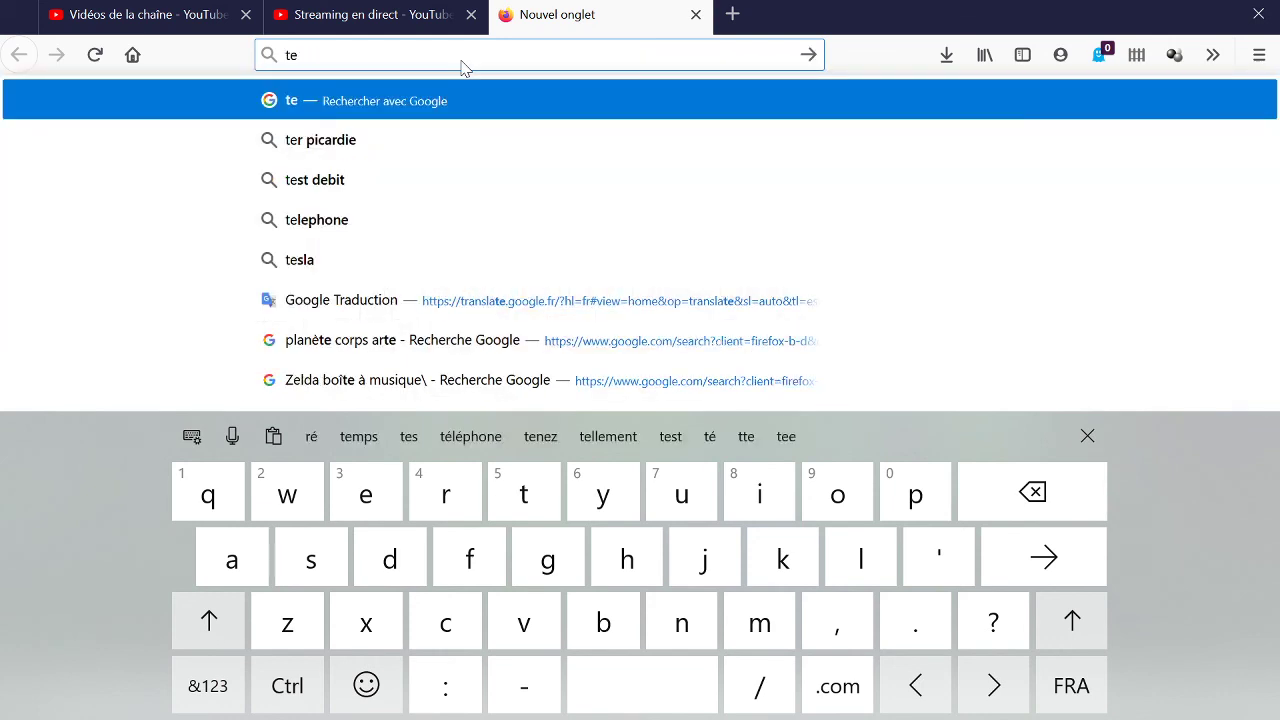
type("nt m")
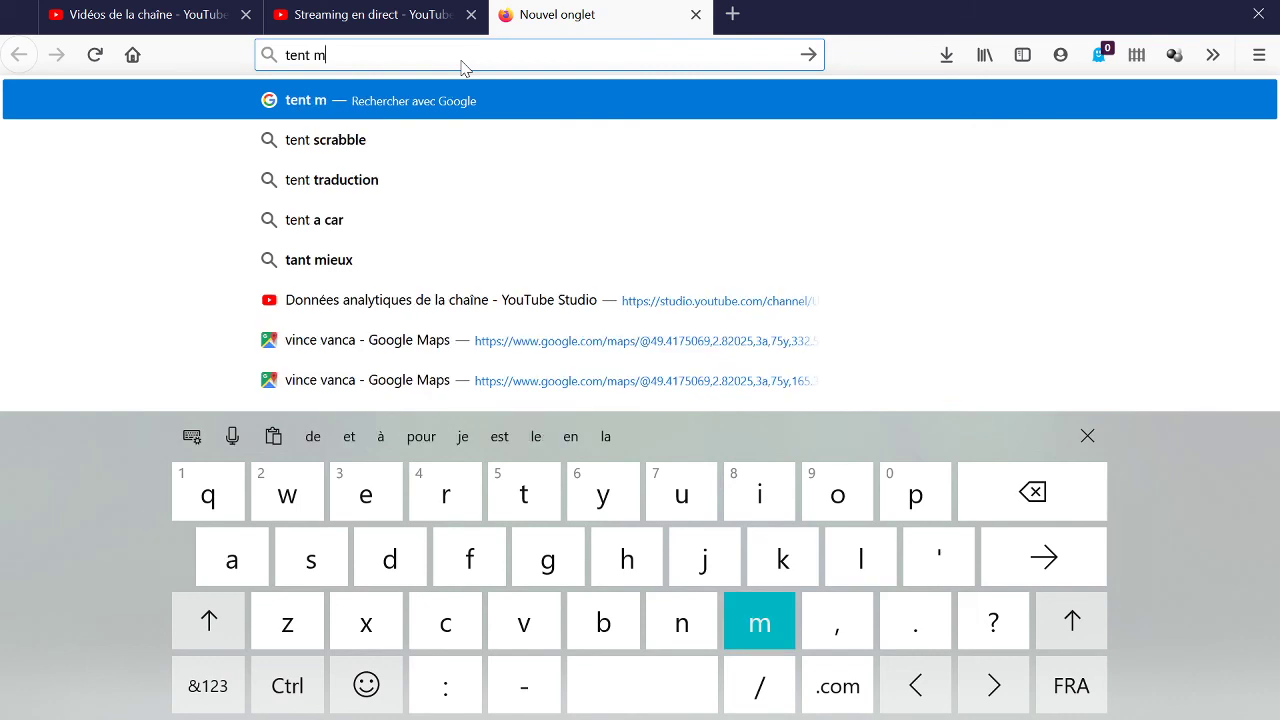
type("ill")
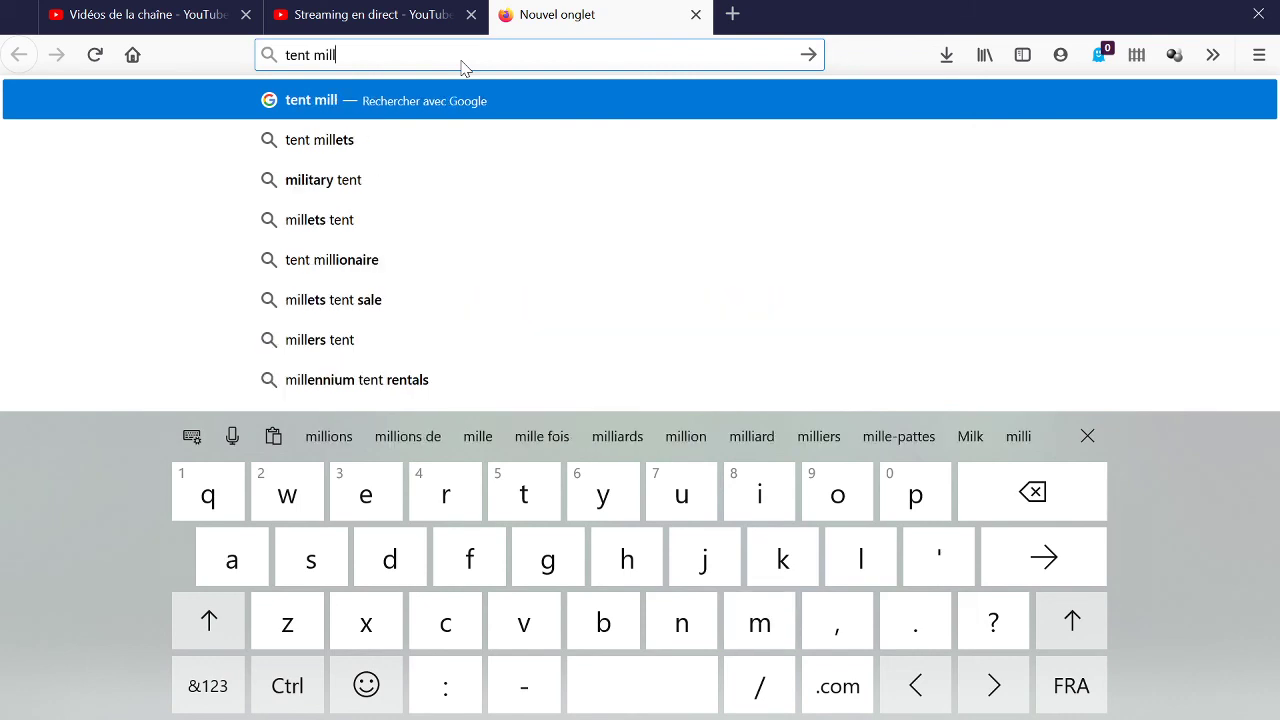
type("i")
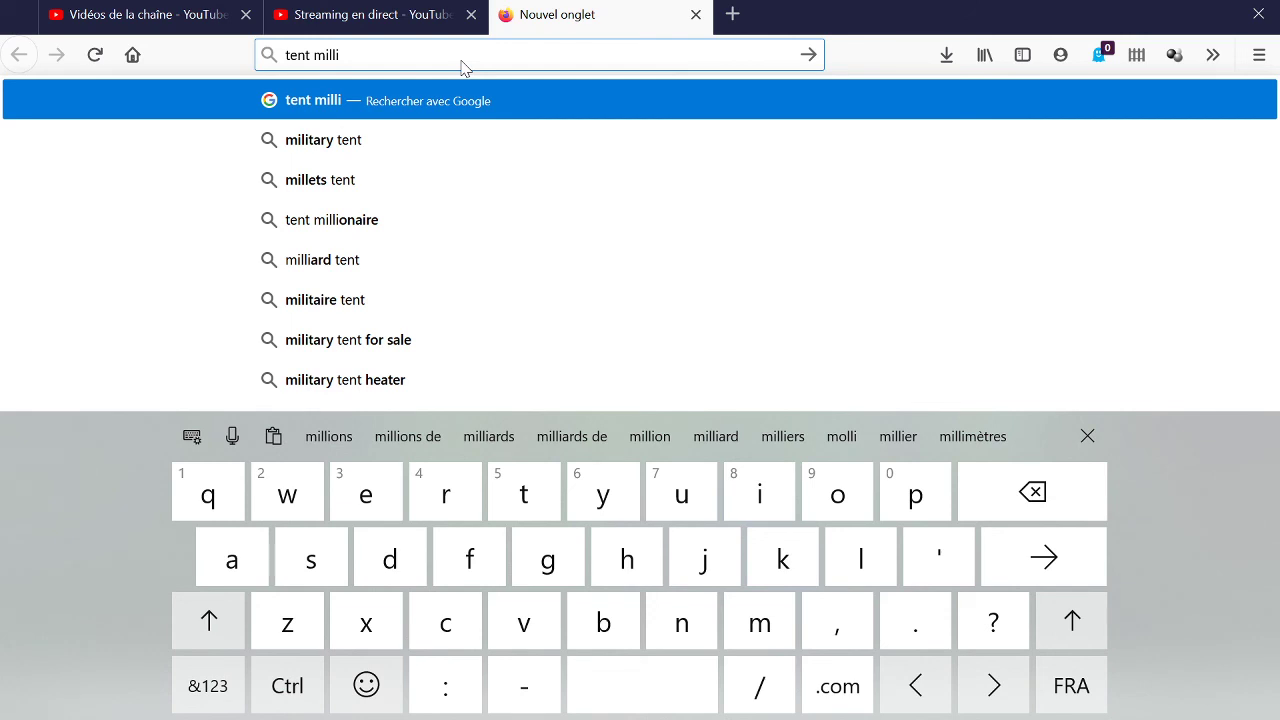
left_click(360, 150)
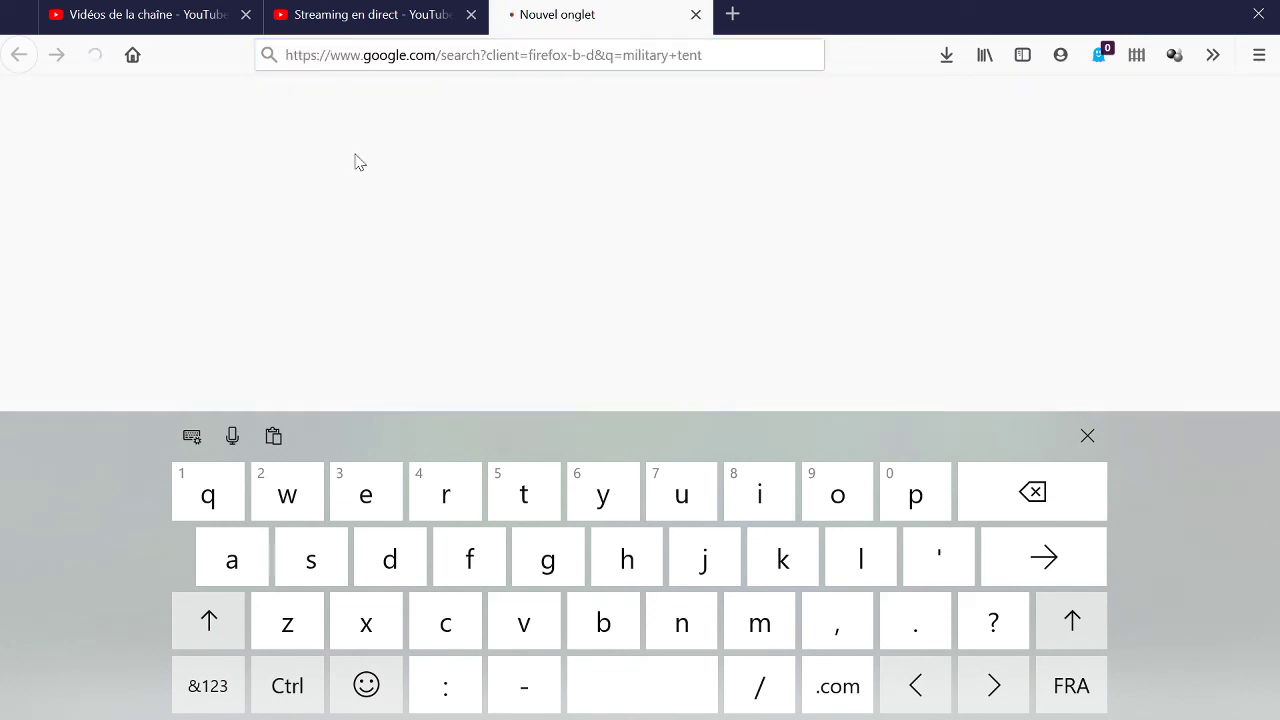
Step: Refine the web search to "military tent icon"
left_click(594, 129)
type("ic")
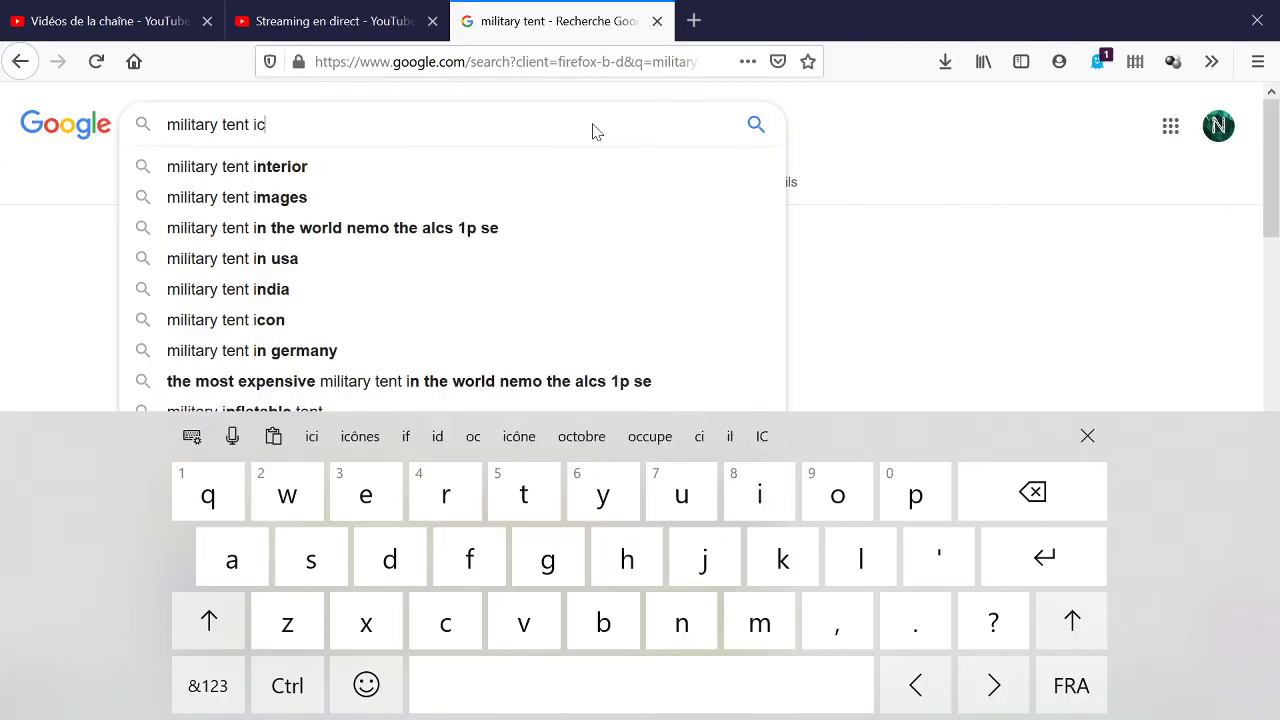
type("o")
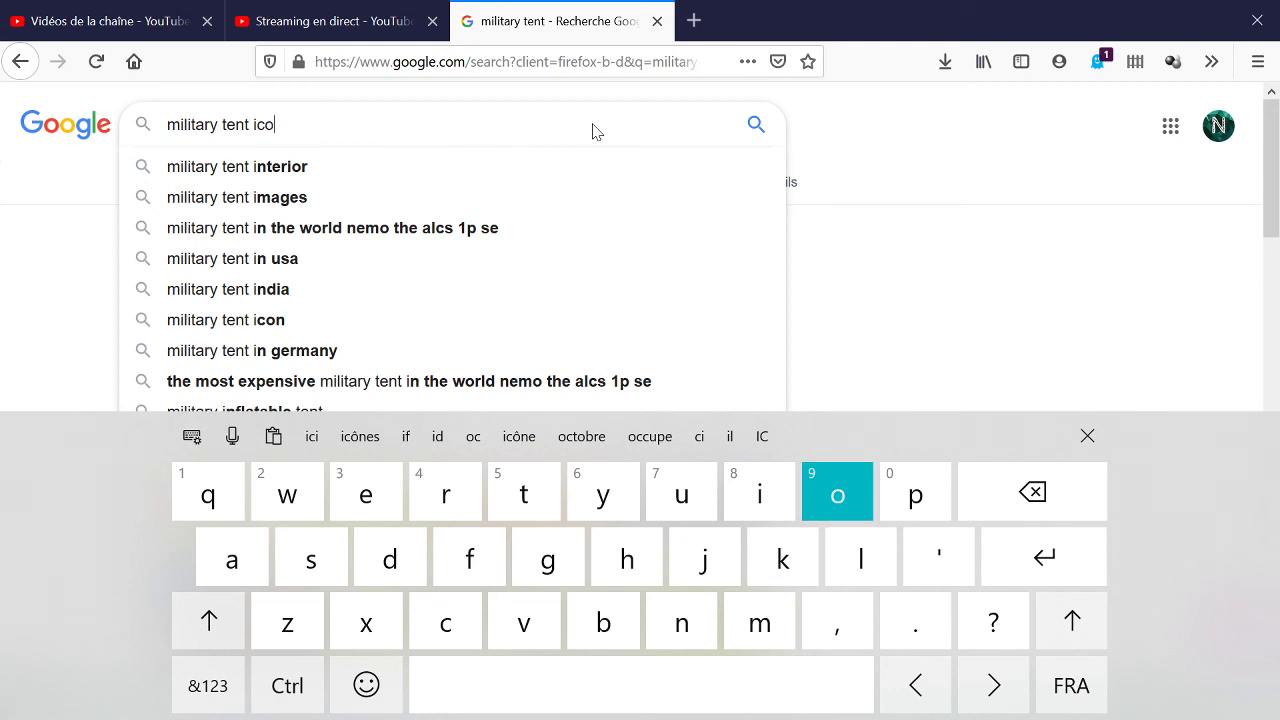
type("n")
key("Return")
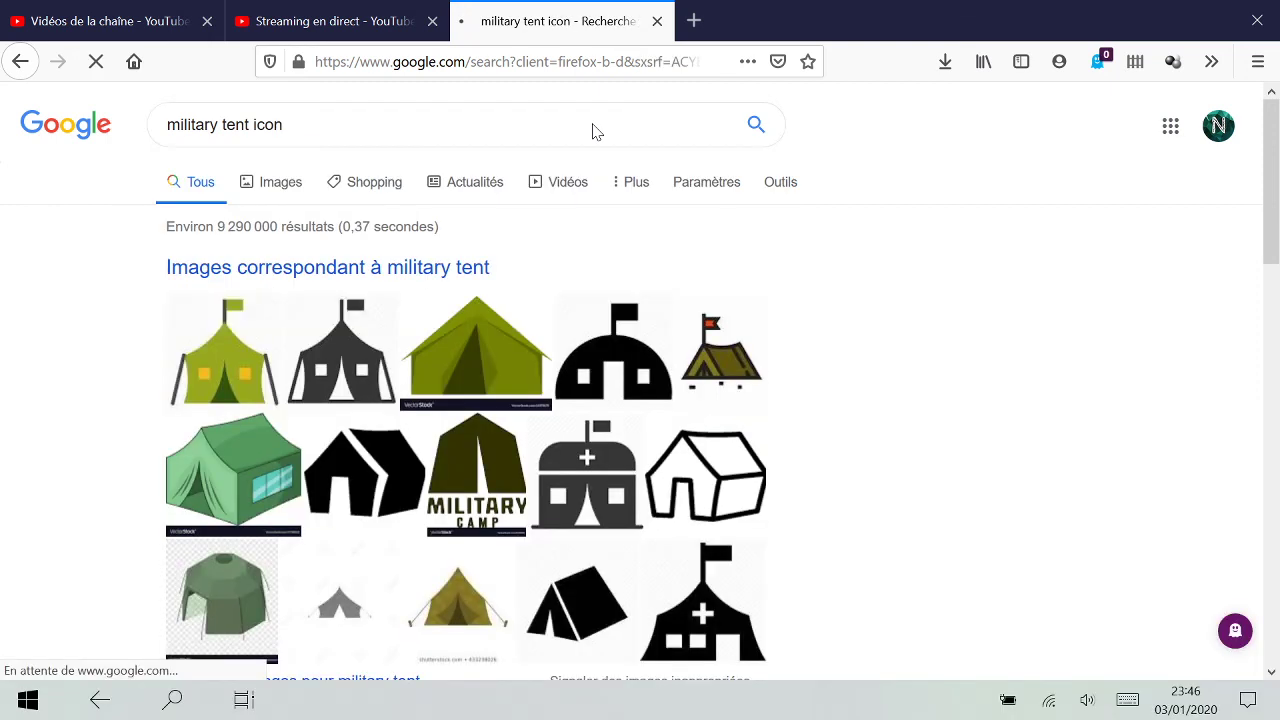
Step: Set the page zoom to 110%, open more images for military tent, and preview the grey tent icon
scroll(596, 131, "down", 1)
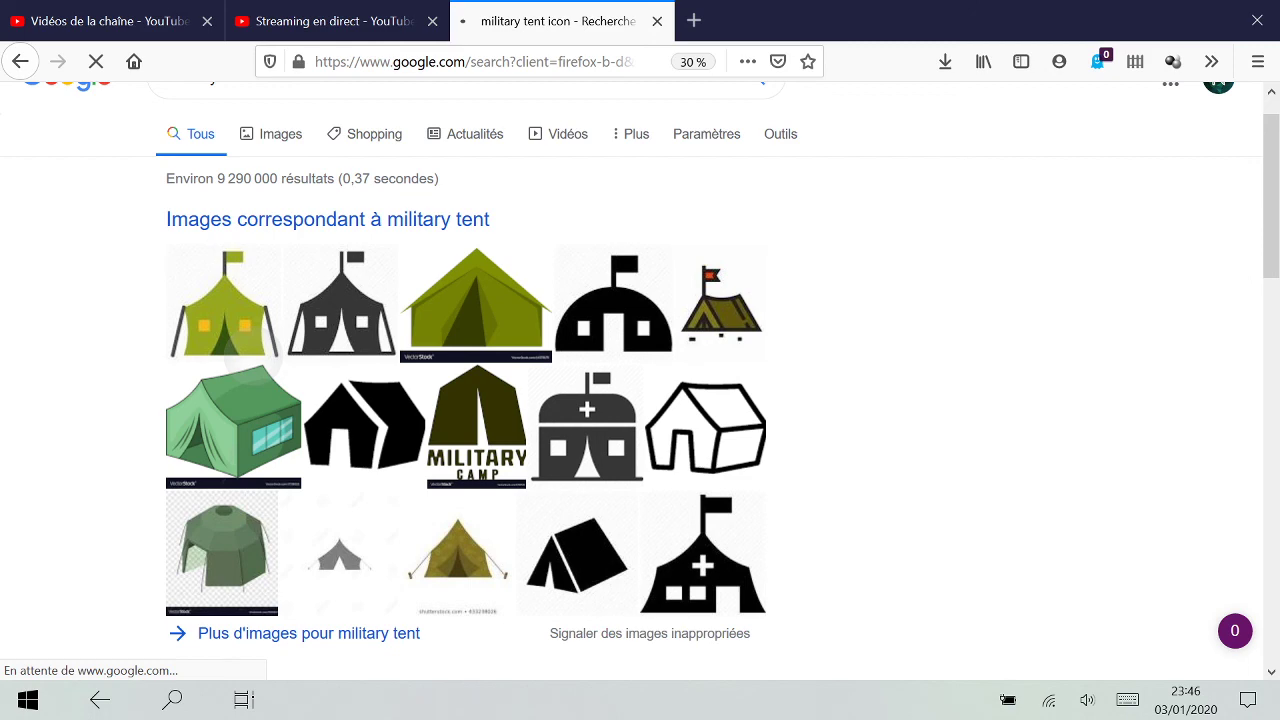
scroll(395, 376, "up", 4)
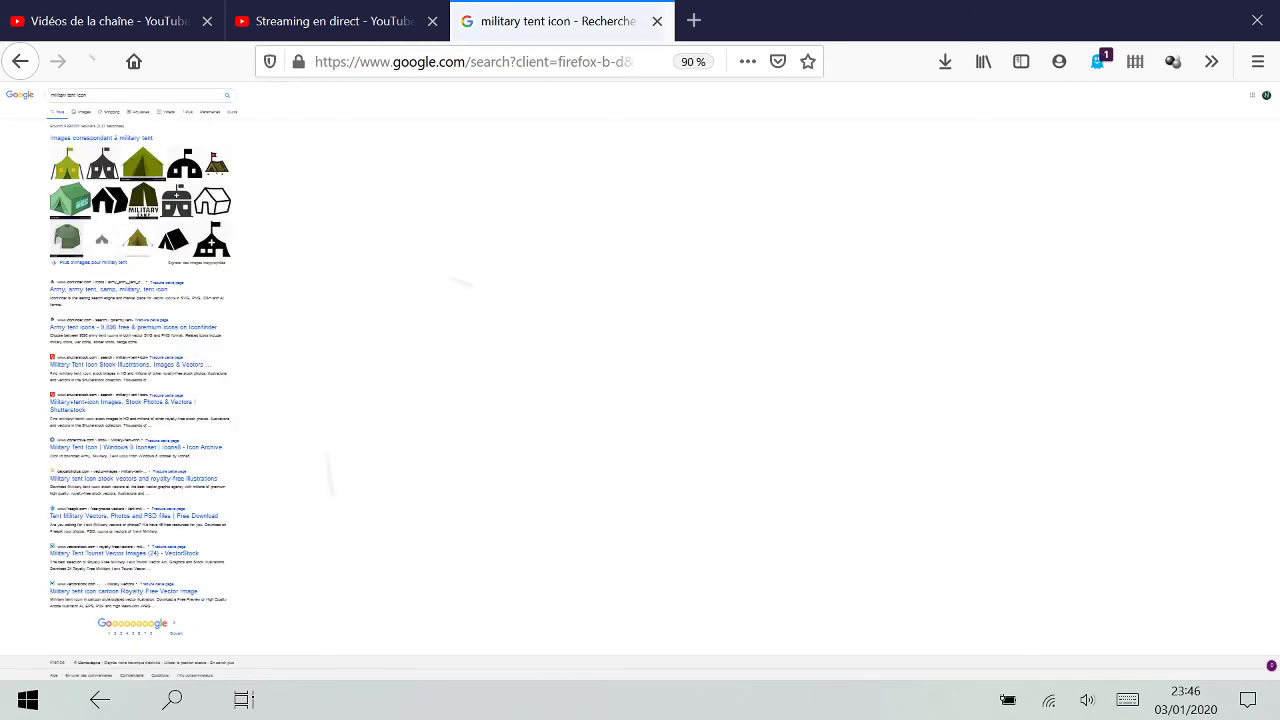
key("ctrl+plus")
key("ctrl+plus")
key("ctrl+plus")
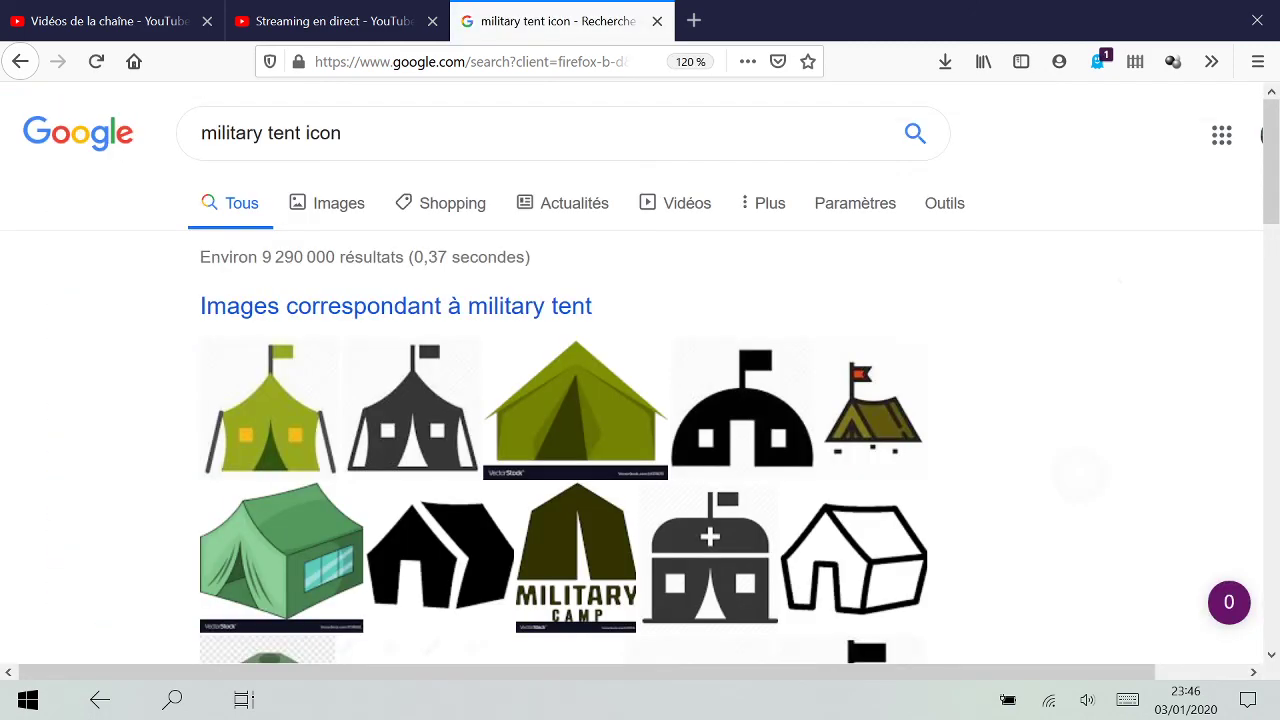
key("ctrl+minus")
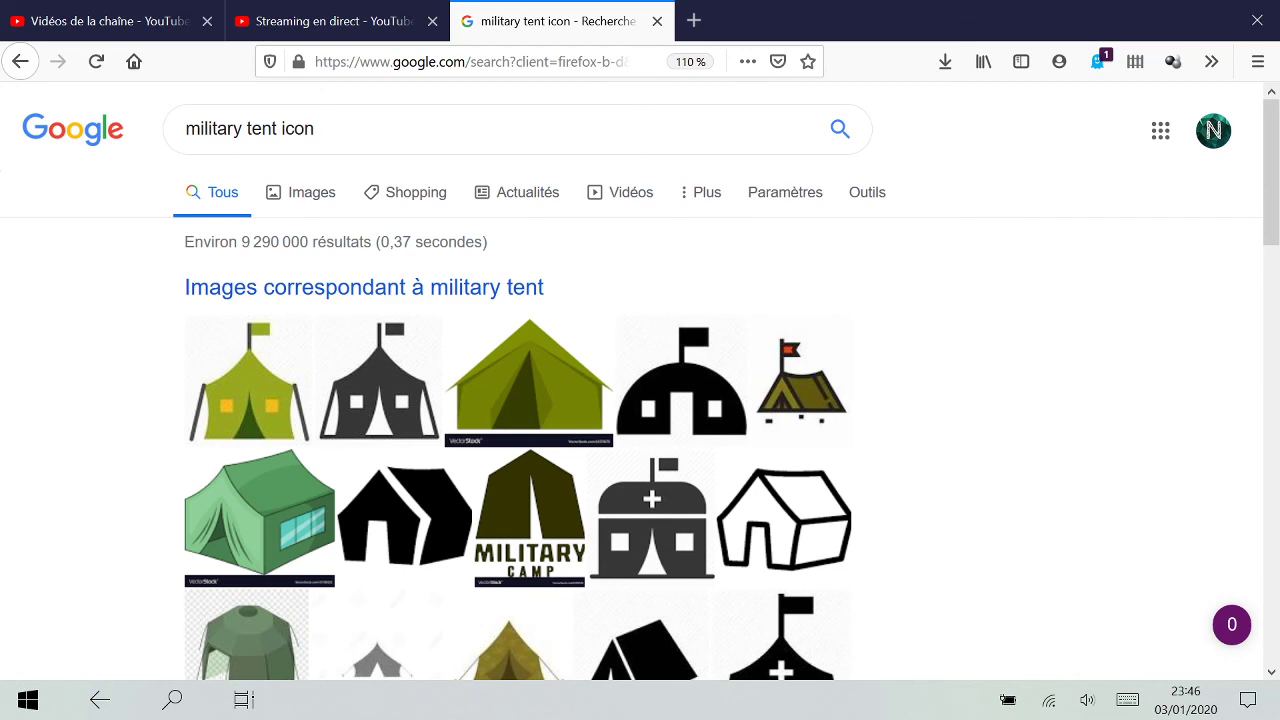
scroll(640, 400, "down", 5)
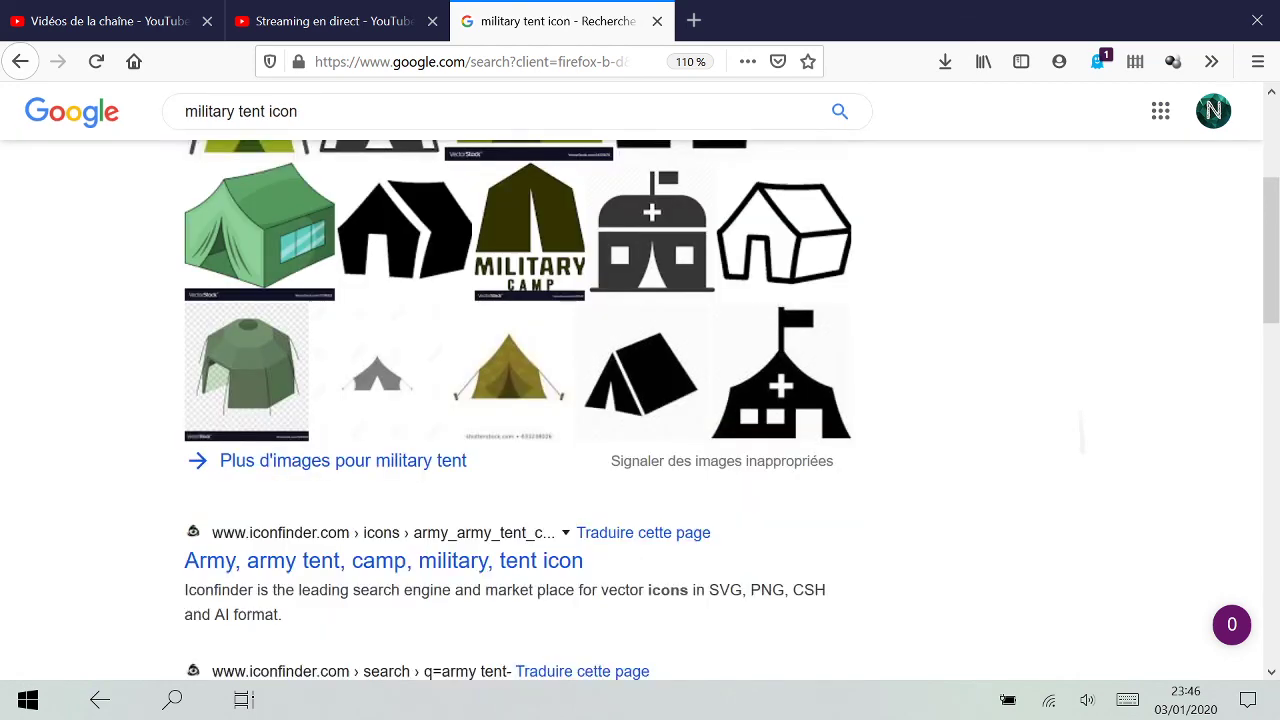
scroll(640, 400, "up", 2)
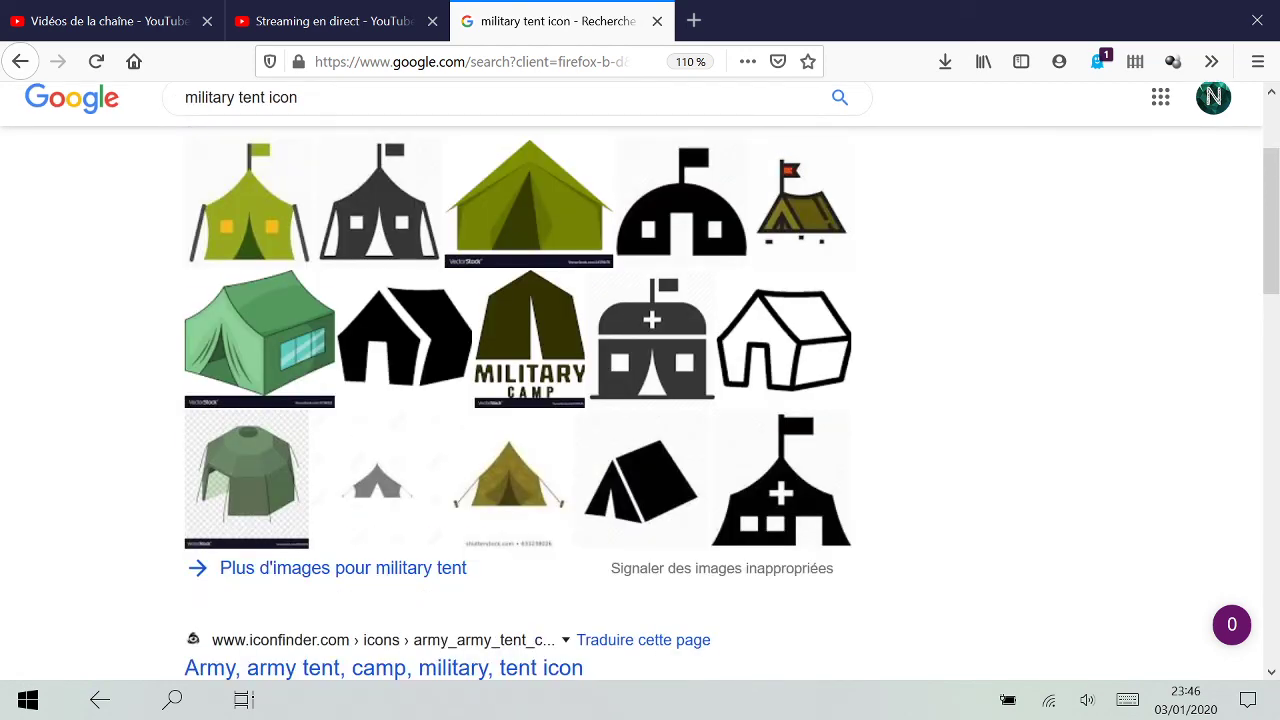
left_click(343, 568)
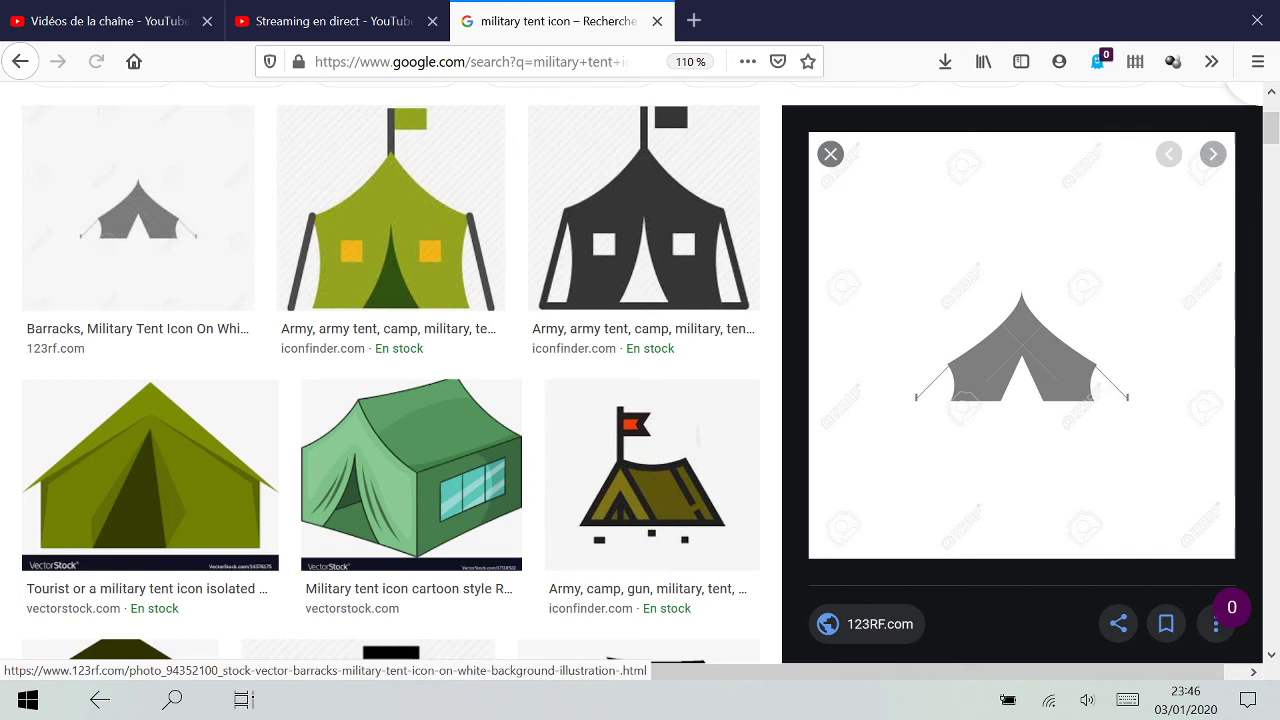
scroll(640, 372, "up", 2)
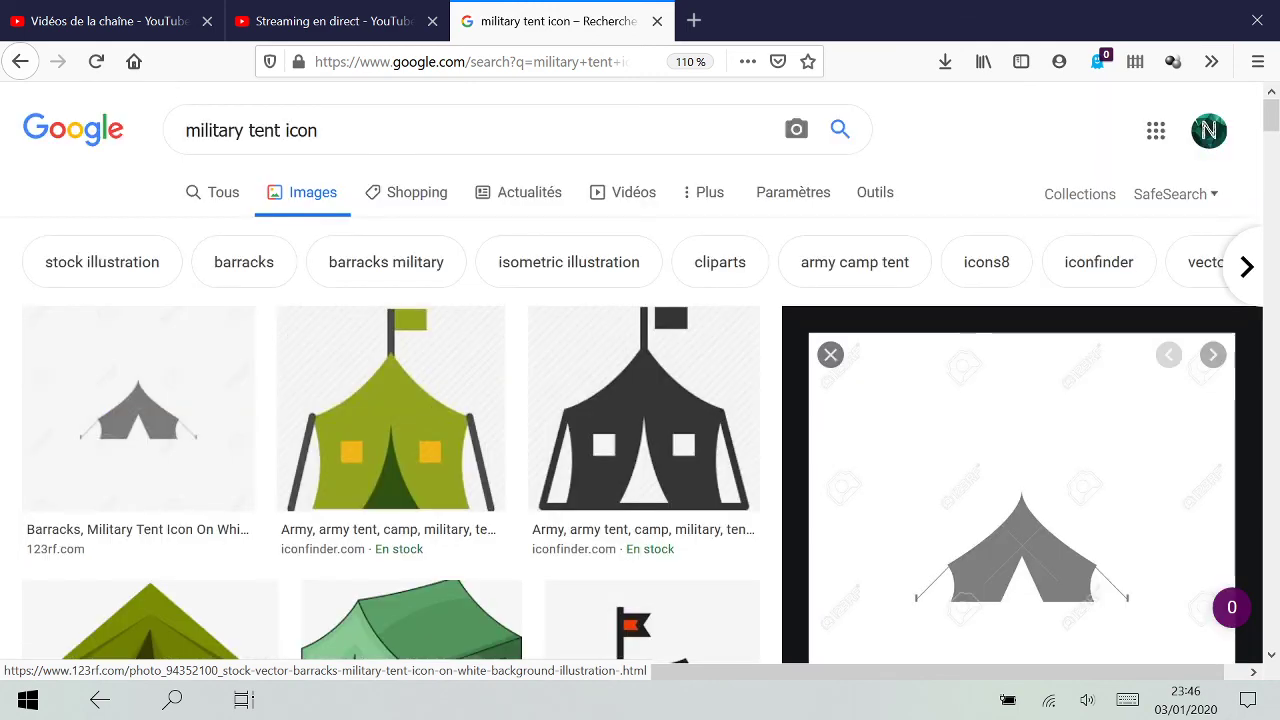
Step: Change the image search to "military tent png"
key("BackSpace")
key("BackSpace")
key("BackSpace")
key("BackSpace")
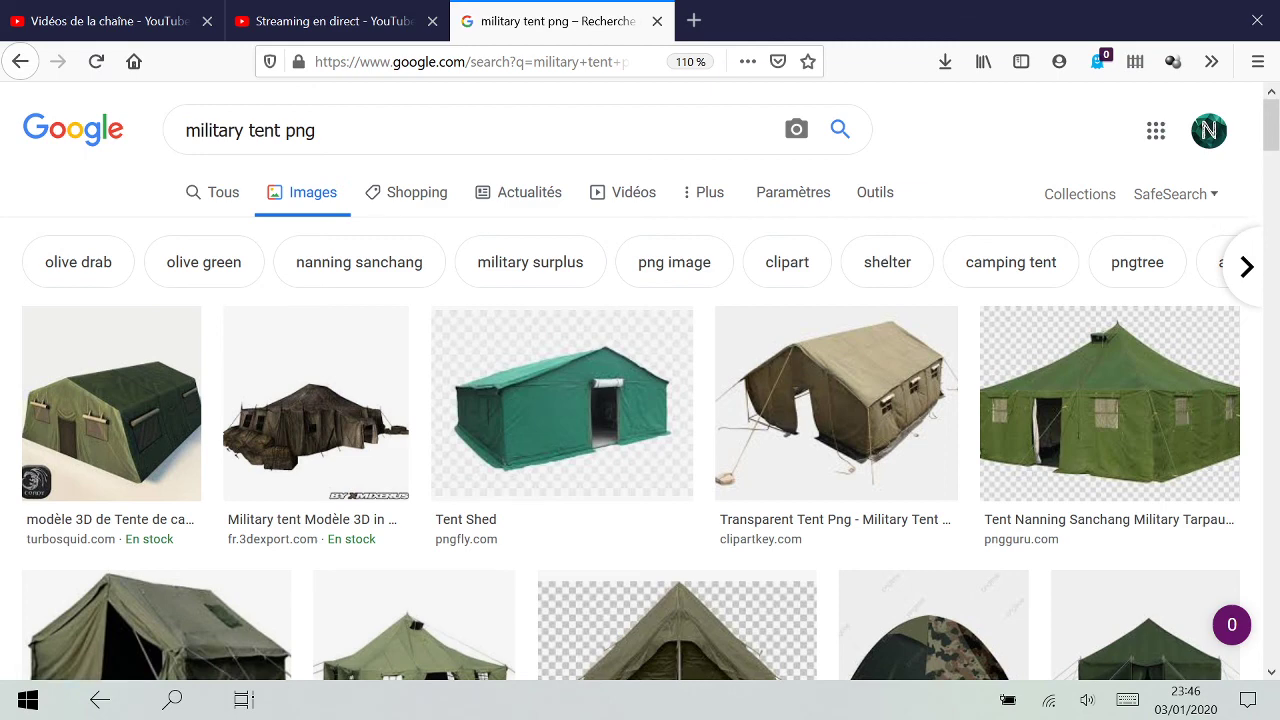
Step: Return the image search to "military tent icon" and preview the dark grey tent with windows and a flag
left_click(314, 130)
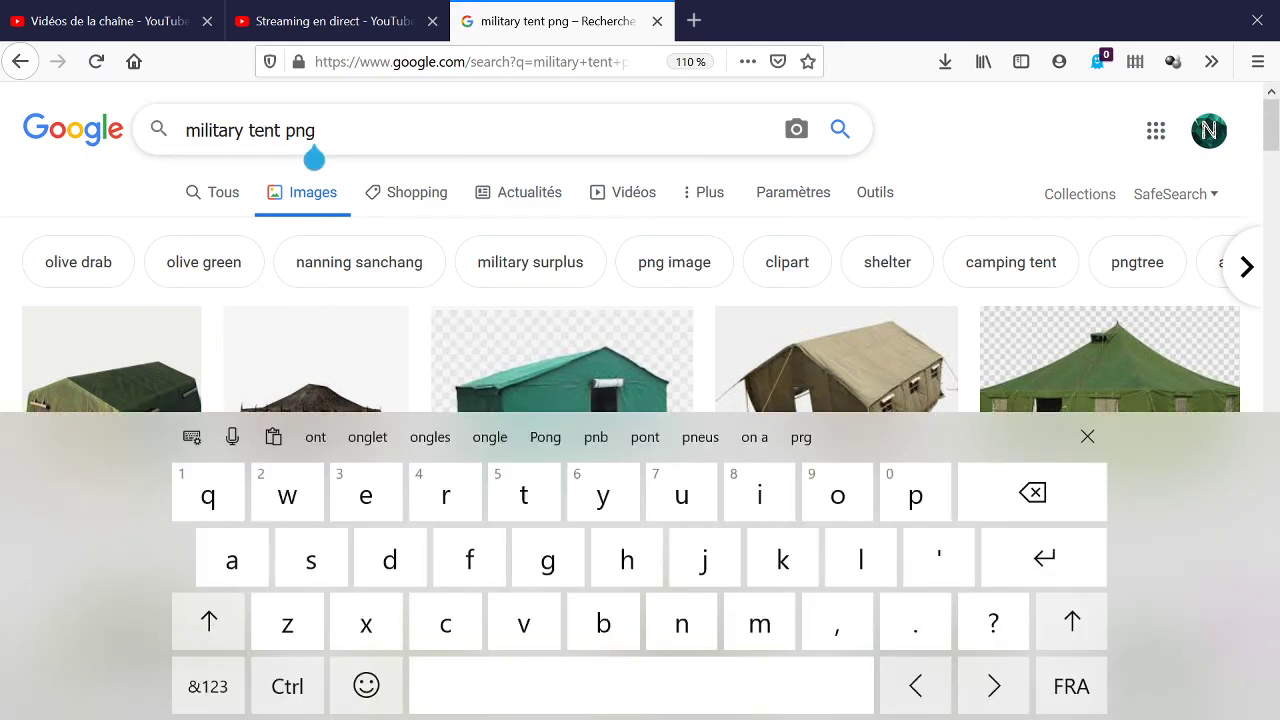
key("BackSpace")
key("BackSpace")
key("BackSpace")
key("BackSpace")
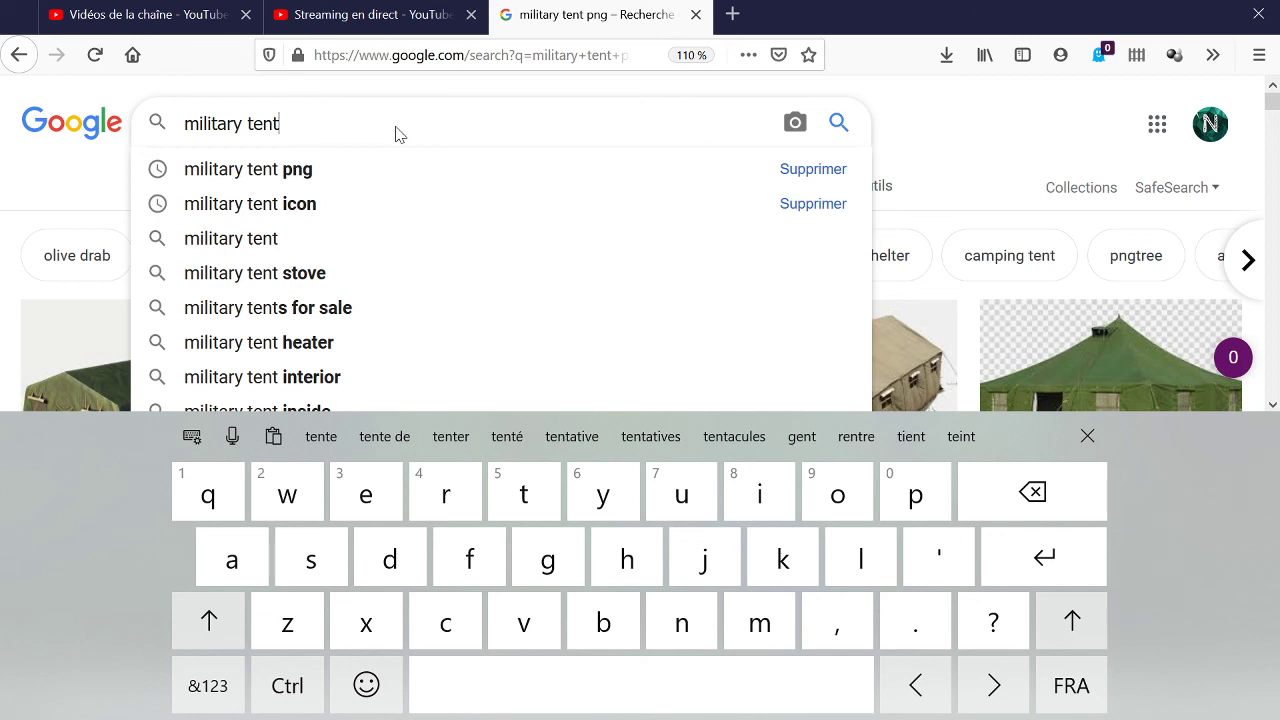
key("space")
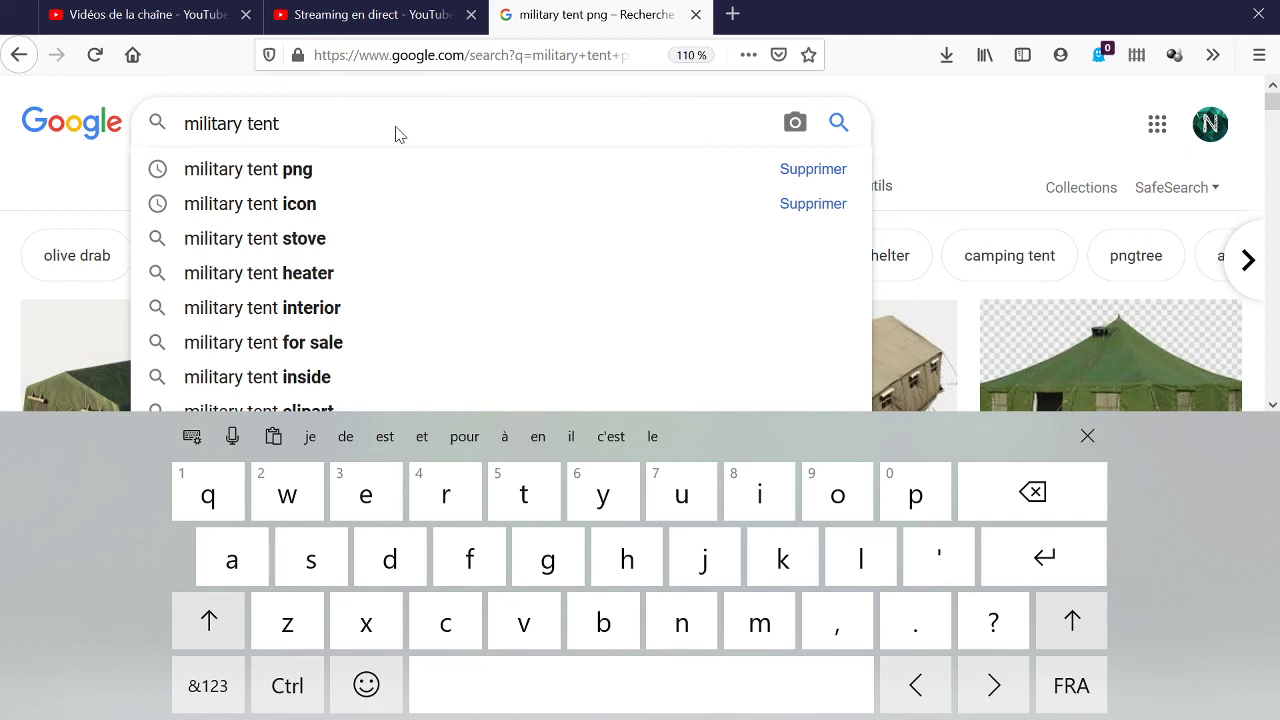
left_click(250, 203)
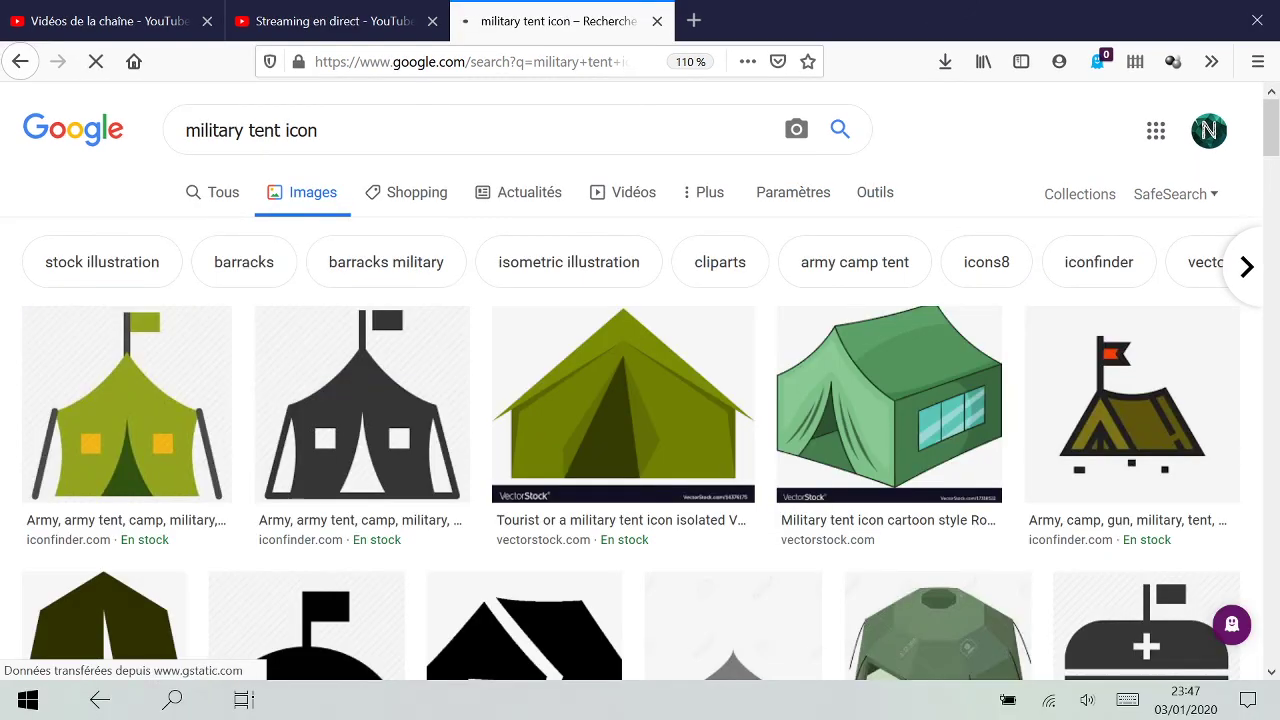
left_click(362, 405)
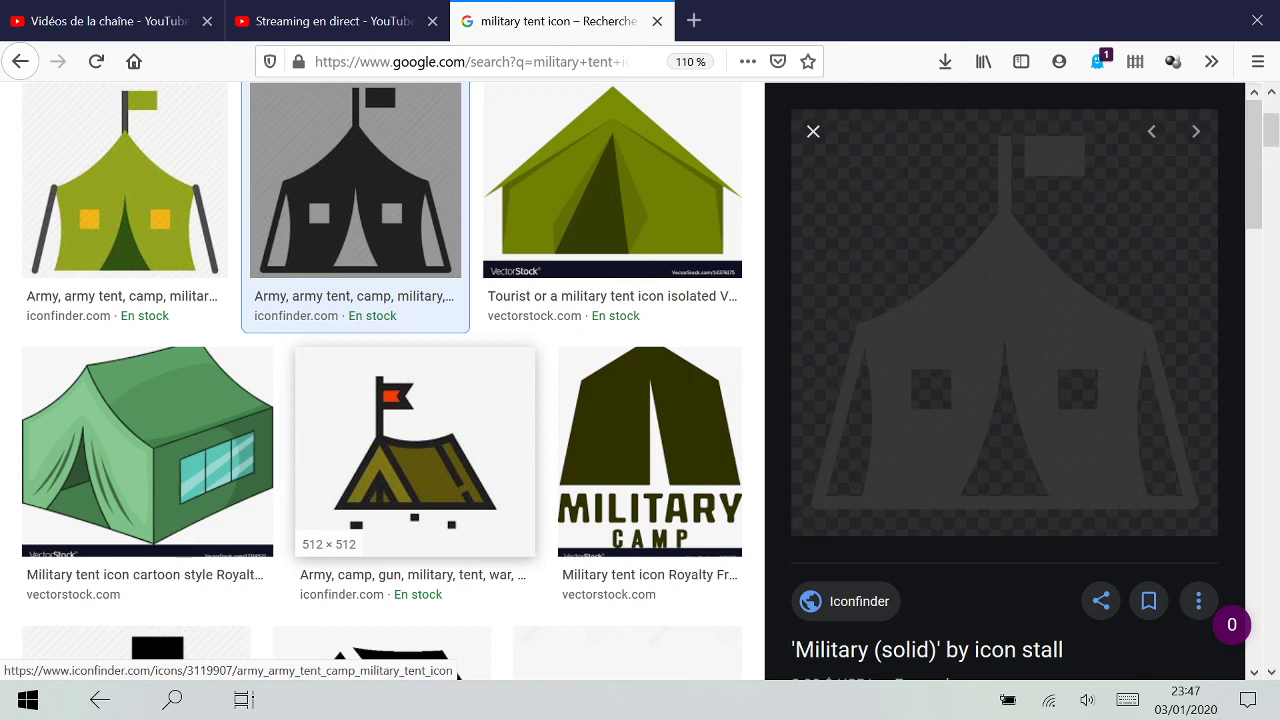
Step: Close the tent search tab and go to the message field of the live stream's chat
key("ctrl+w")
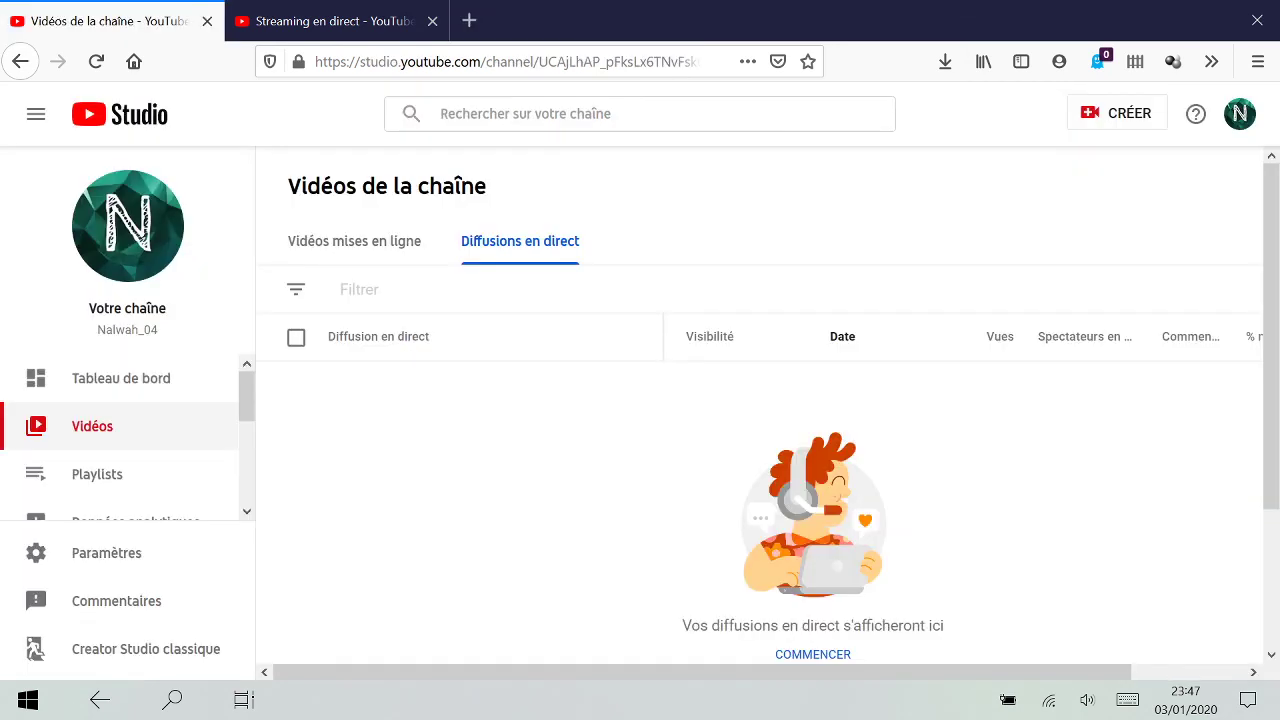
key("ctrl+Tab")
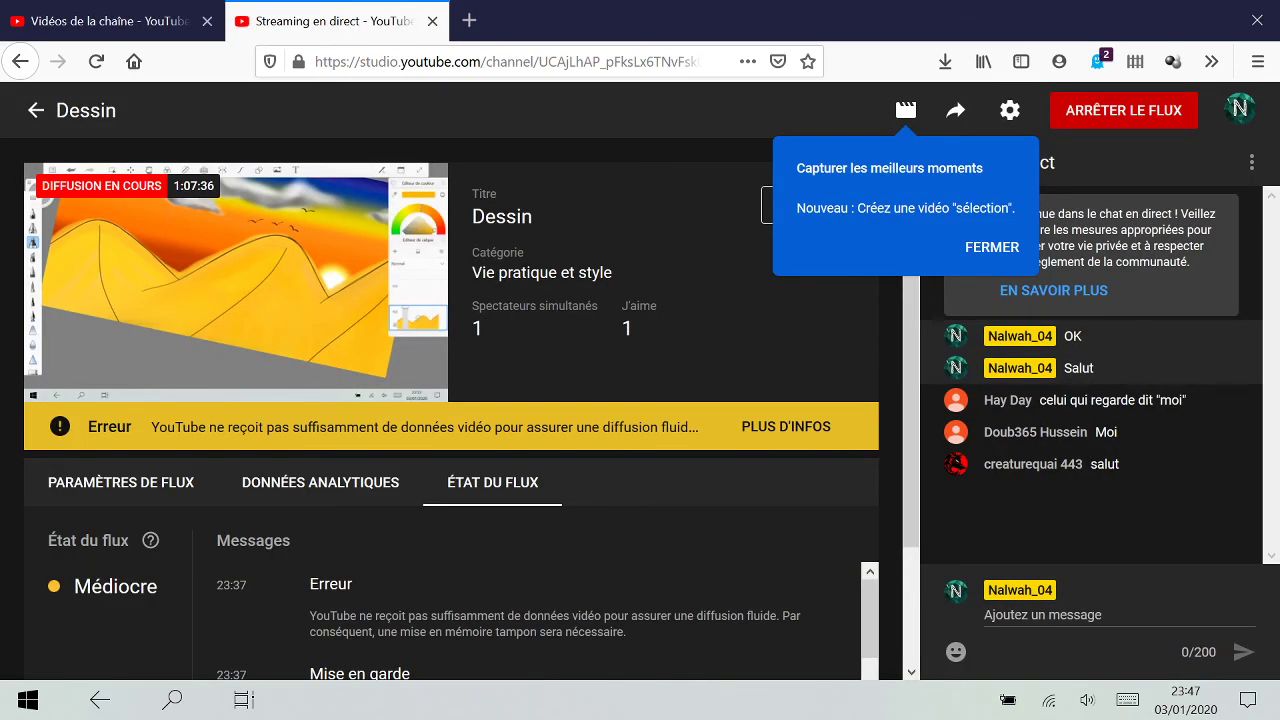
left_click(1100, 615)
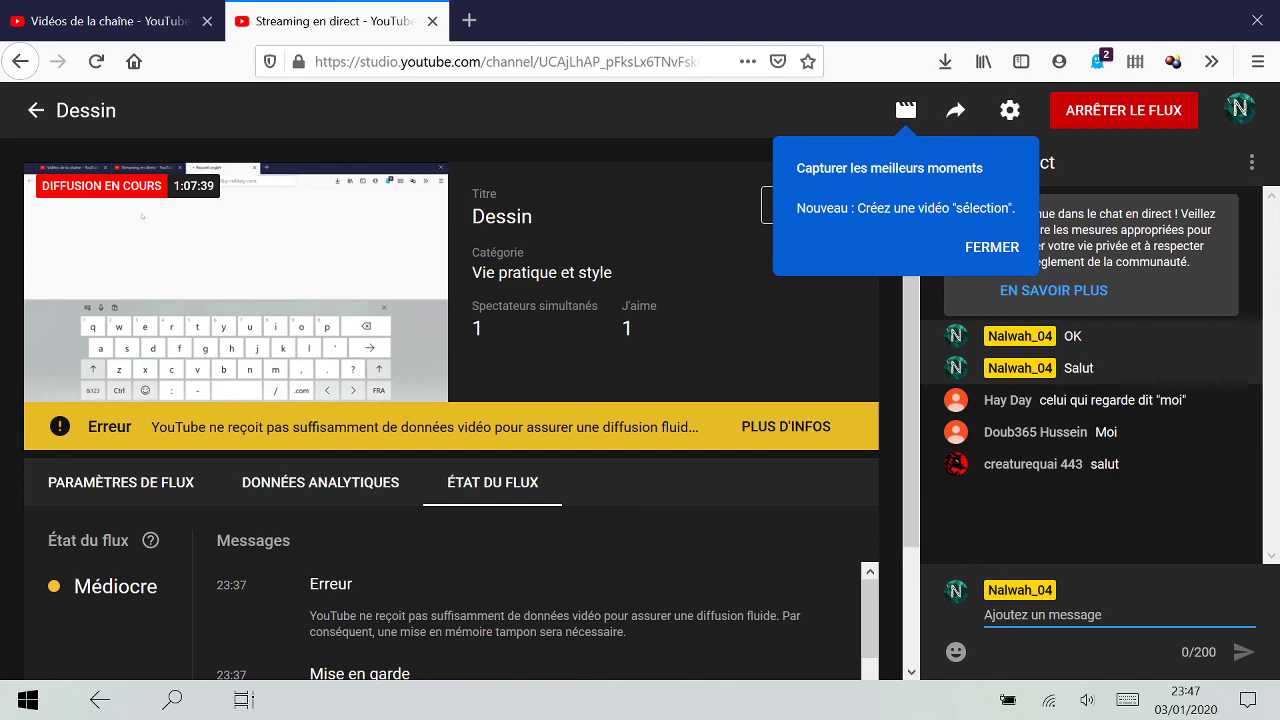
Step: Switch back to the desert drawing in SketchBook
key("super+Tab")
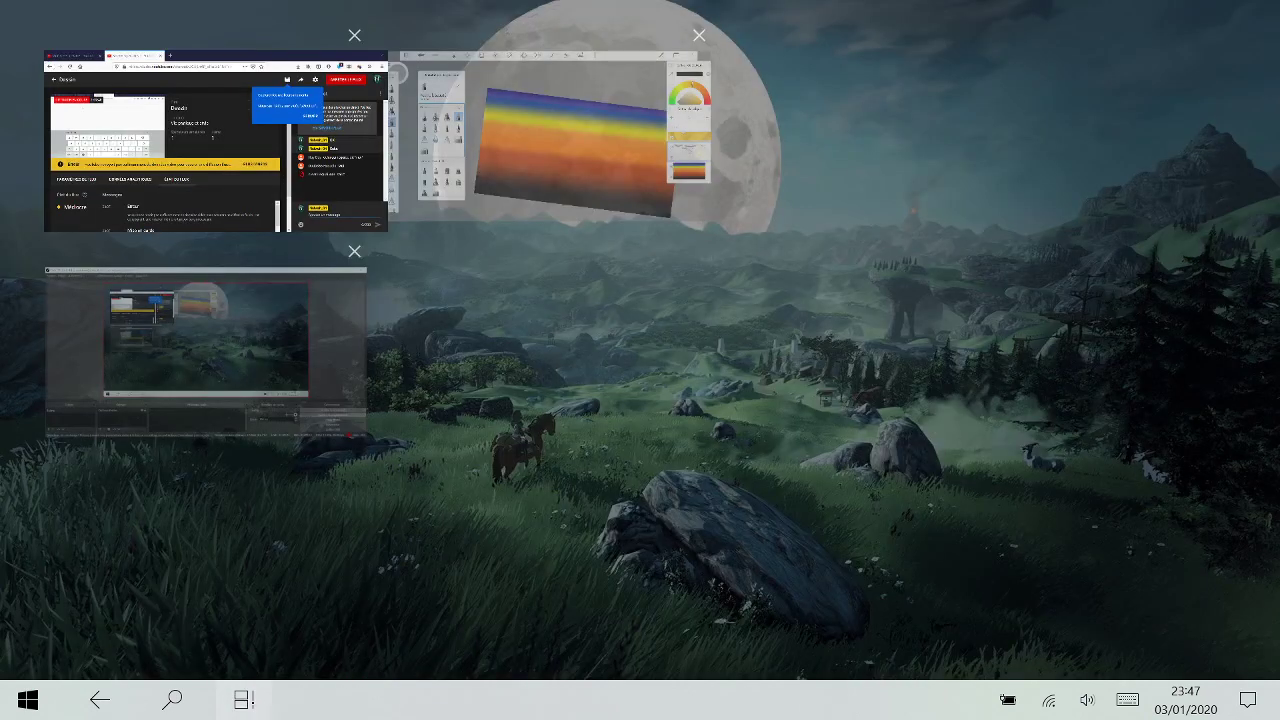
left_click(553, 137)
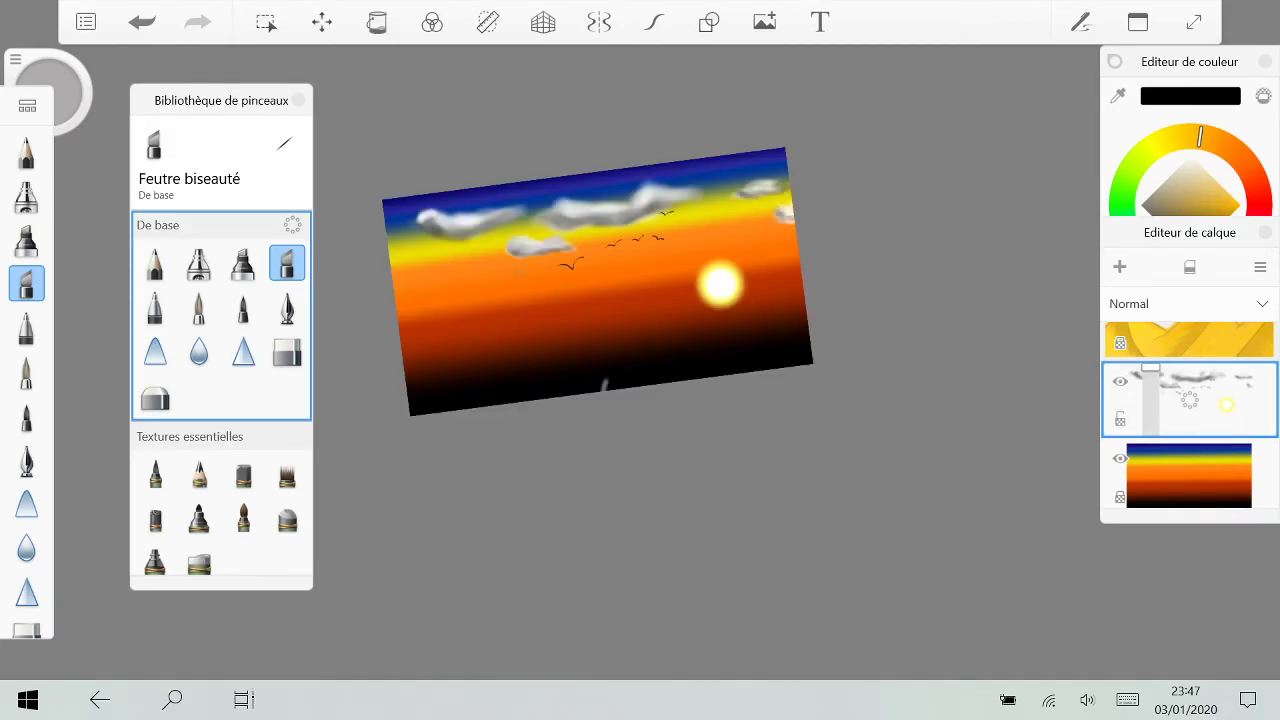
scroll(1189, 415, "up", 1)
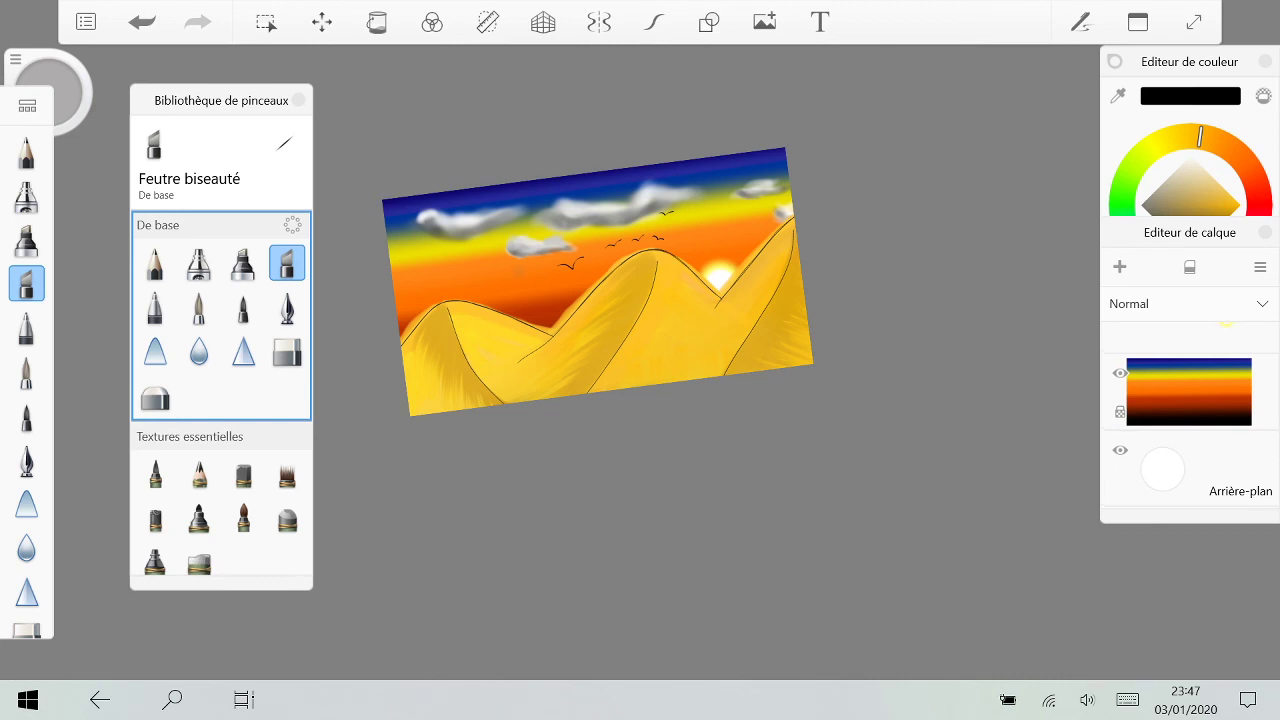
key("super")
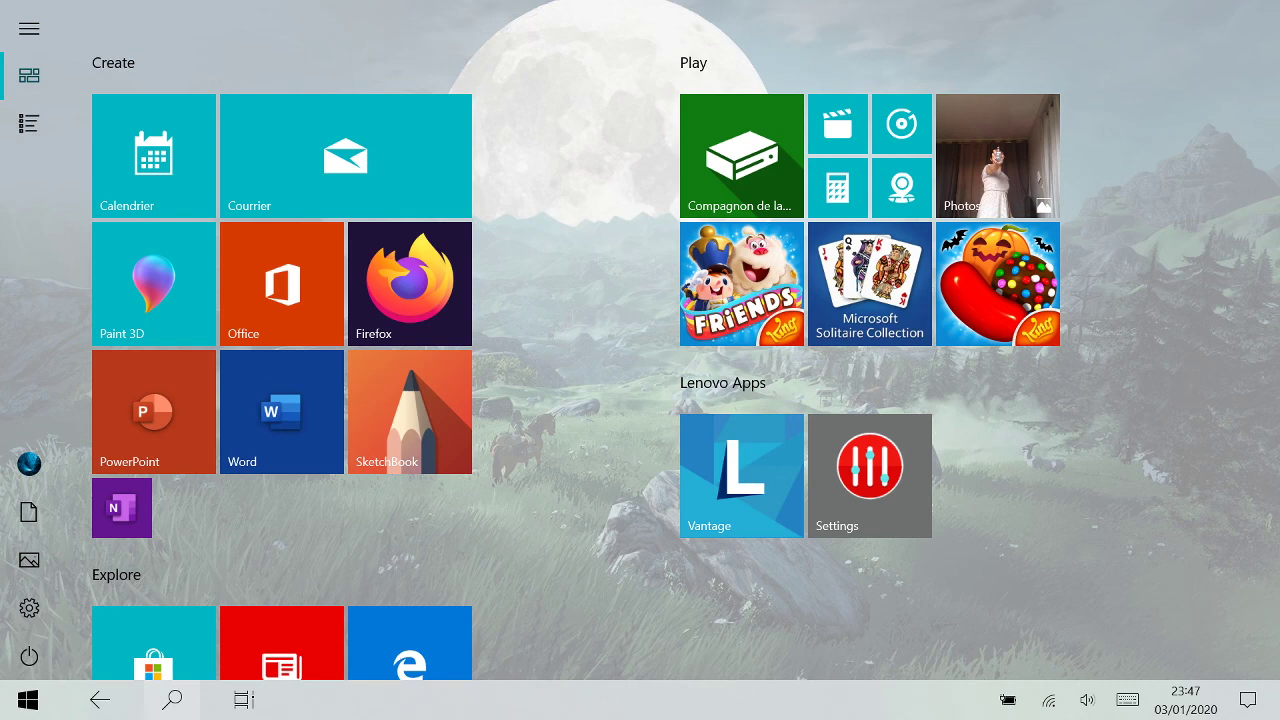
left_click(410, 412)
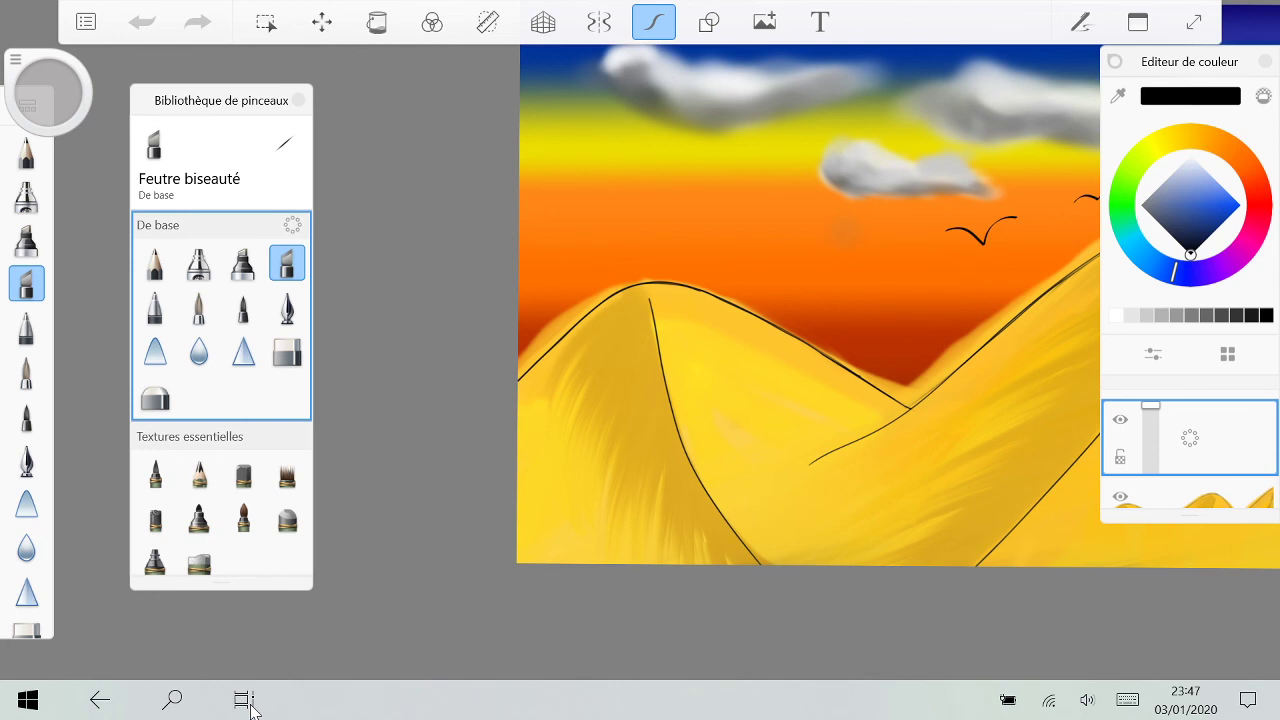
Step: Sketch a narrow upright rectangle and two short lines extending to its right on the leftmost dune with the ballpoint pen
left_click(154, 306)
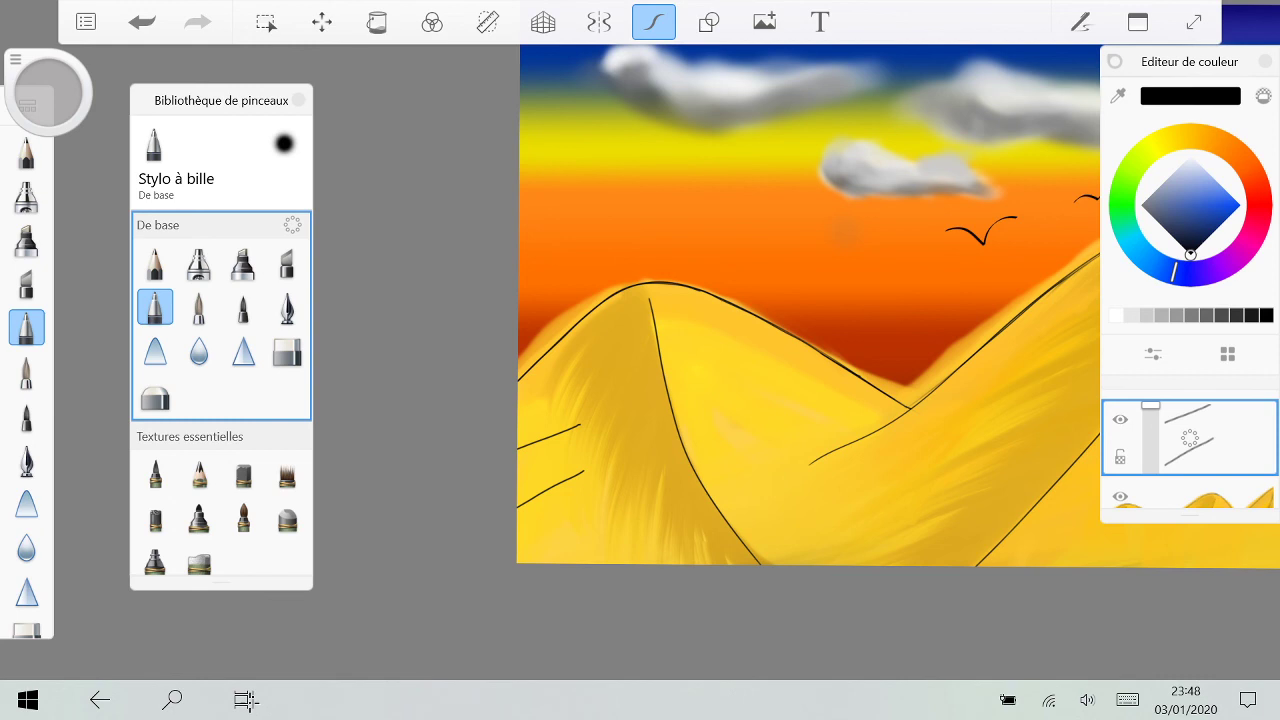
left_click_drag(581, 411, 587, 505)
left_click_drag(588, 410, 622, 408)
left_click_drag(622, 408, 617, 512)
left_click_drag(583, 506, 617, 512)
left_click_drag(627, 429, 695, 442)
left_click_drag(623, 494, 699, 503)
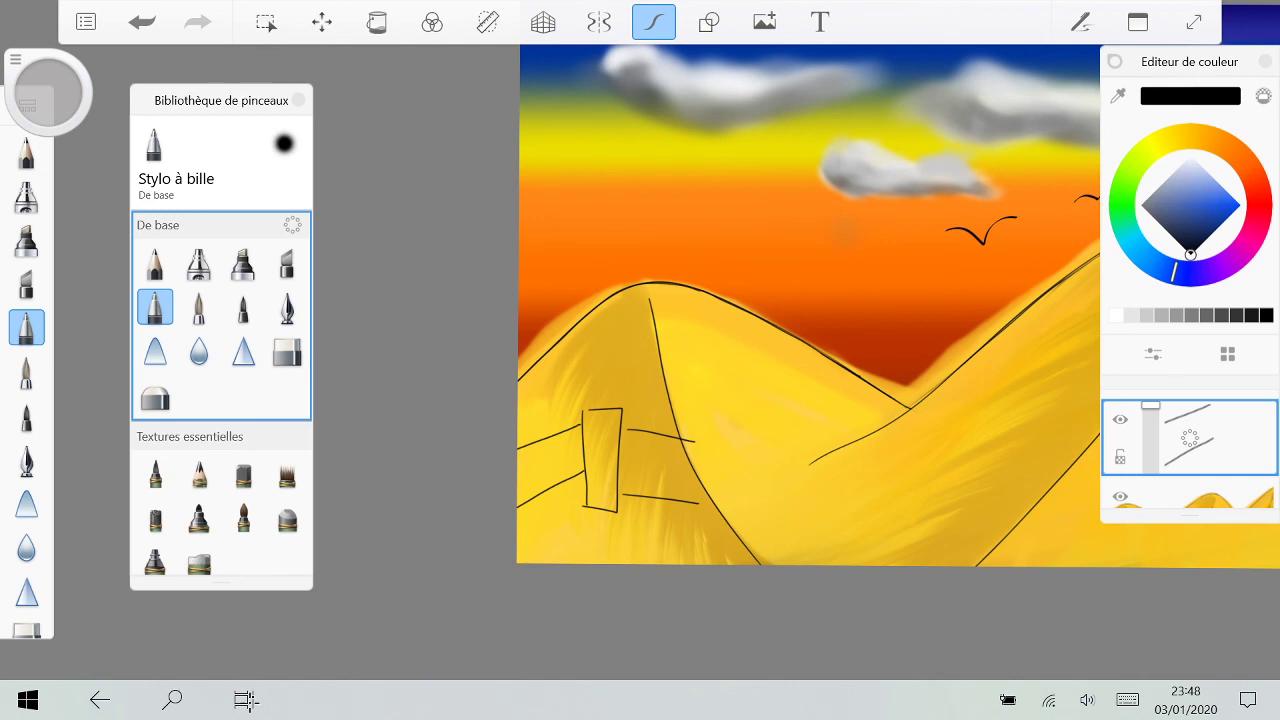
Step: Undo the rectangle and the two lines beside it on the leftmost dune
key("ctrl+z")
key("ctrl+z")
key("ctrl+z")
key("ctrl+z")
key("ctrl+z")
Step: Examine the basic and advanced pressure settings of the Feutre biseauté marker
left_click(287, 264)
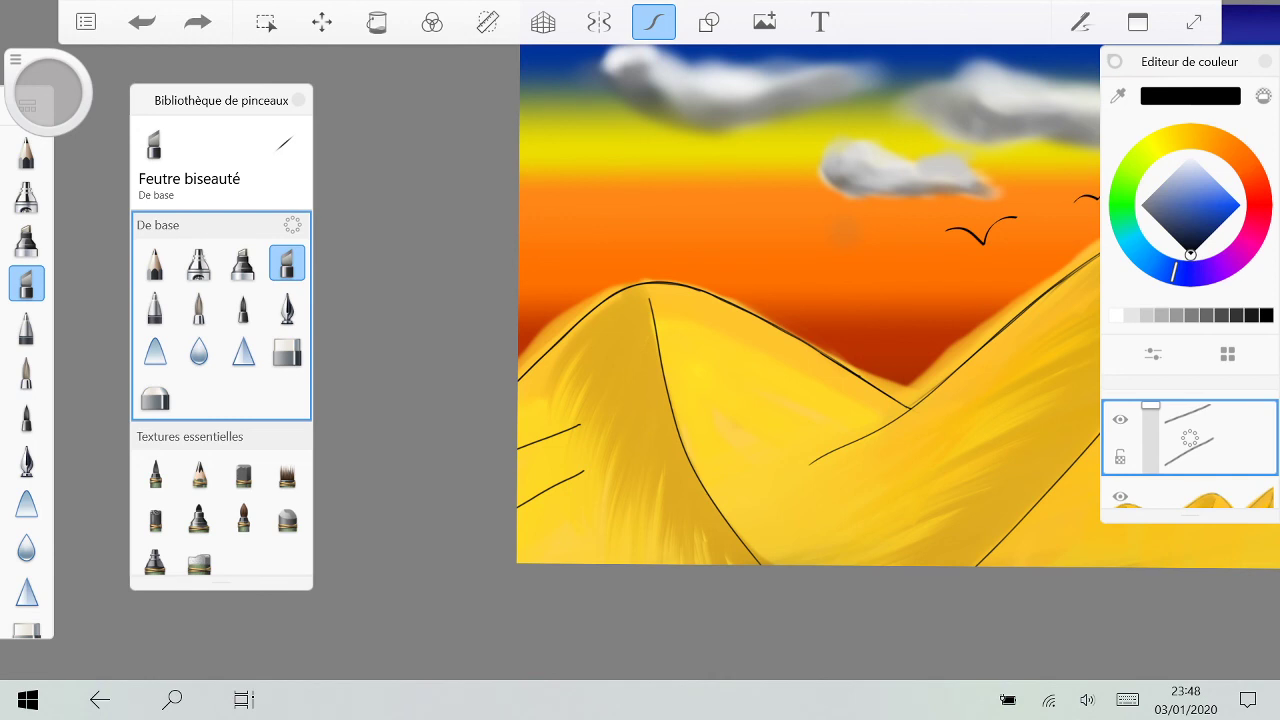
left_click(15, 60)
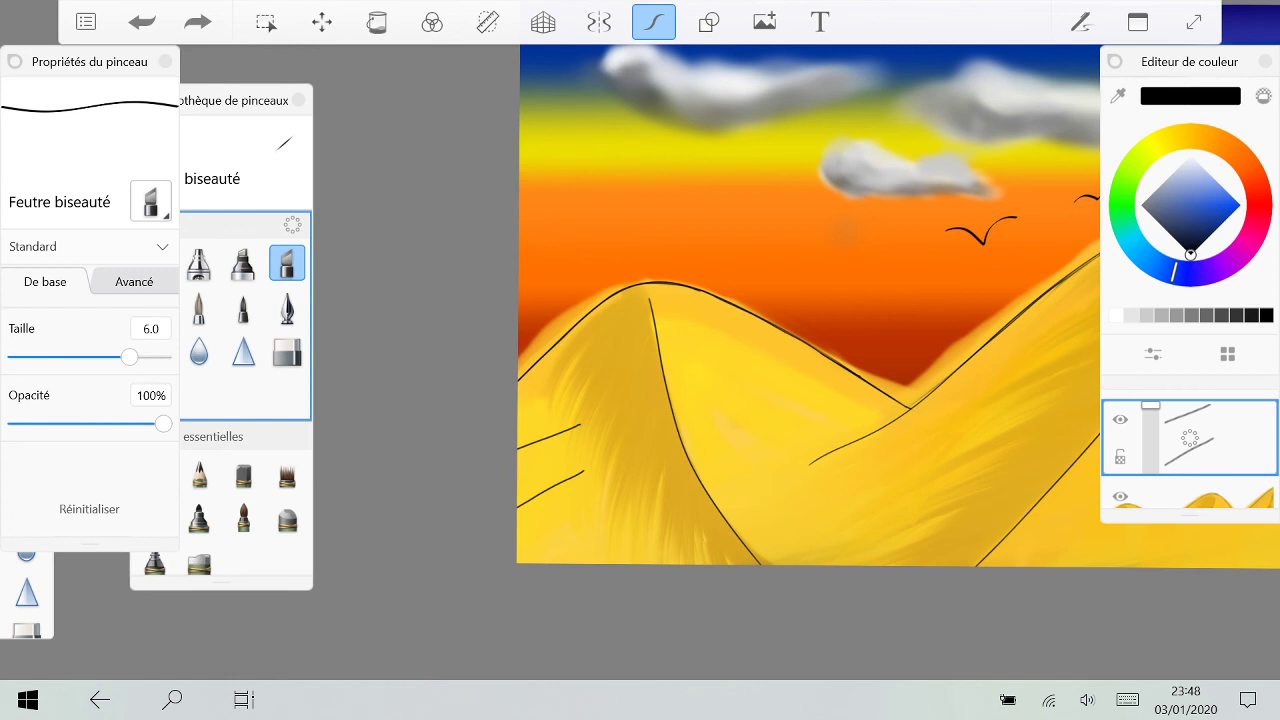
left_click(134, 282)
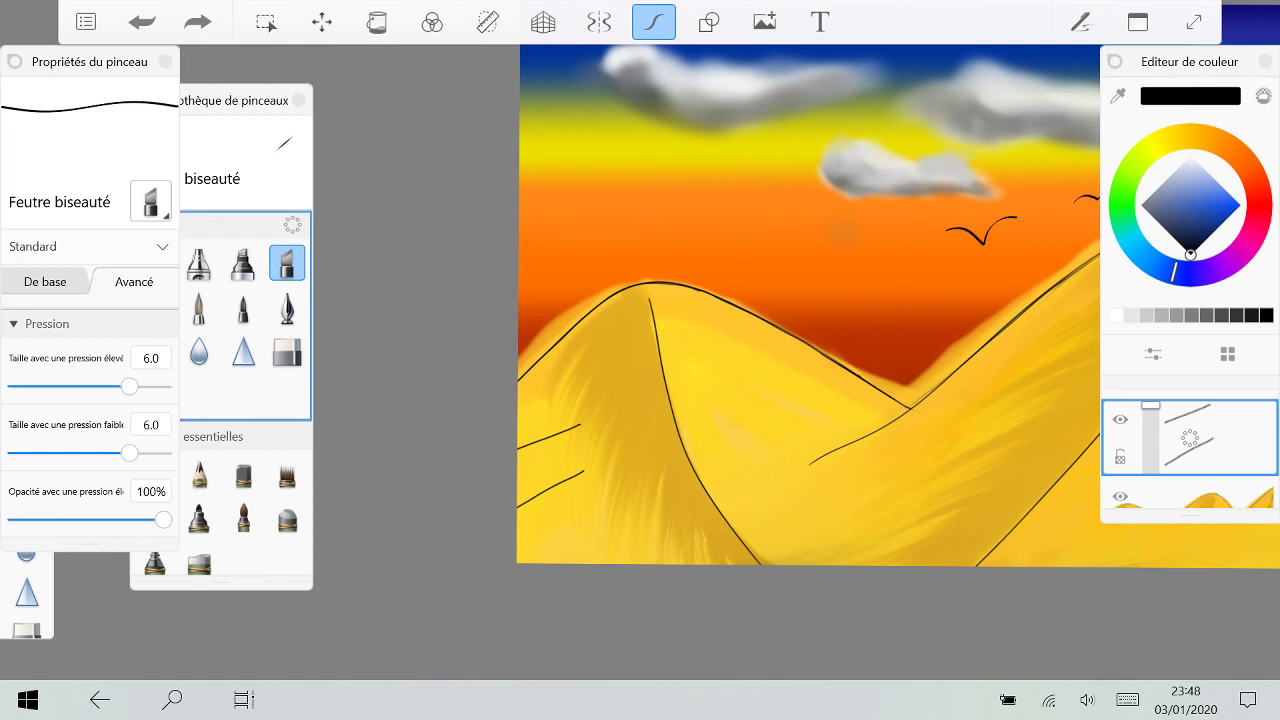
Step: Test a short diagonal stroke with the Stylet encreur on the leftmost dune and undo it along with the thin lines there
left_click(287, 308)
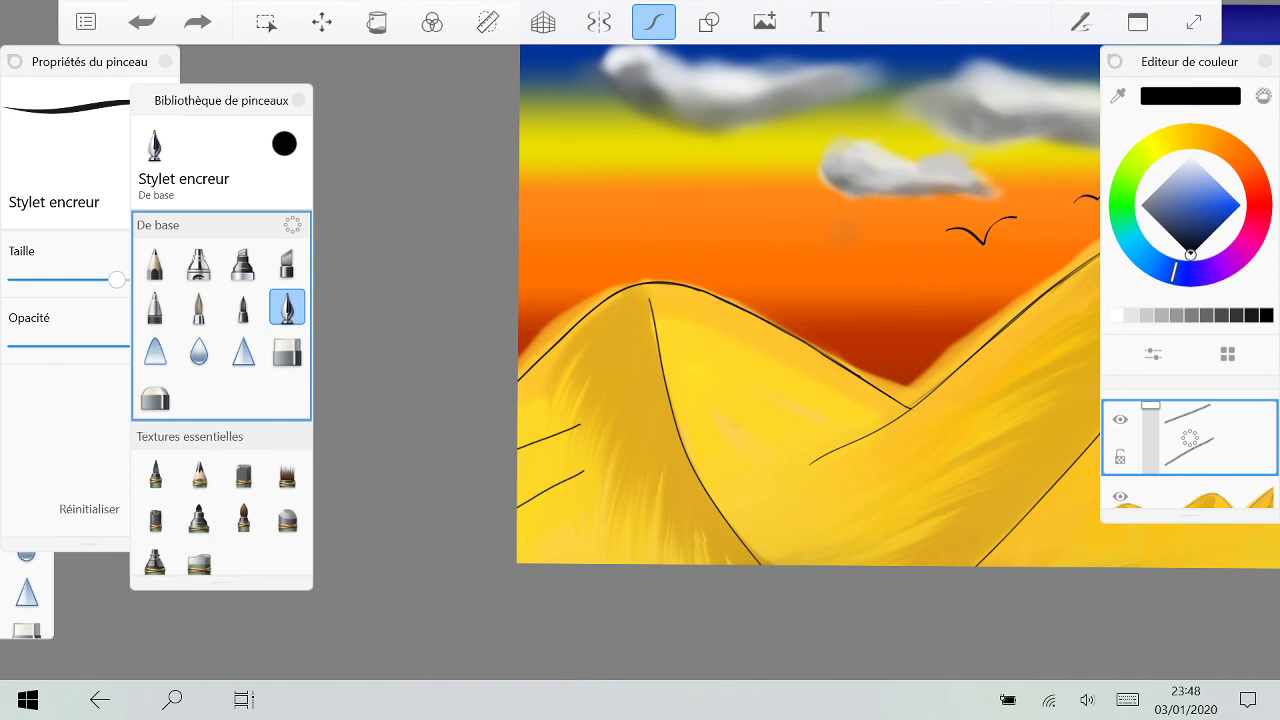
left_click_drag(550, 487, 628, 446)
key("ctrl+z")
key("ctrl+z")
Step: Try two thick parallel diagonal lines with the ink pen at the leftmost dune's outer edge, and undo both
left_click_drag(588, 408, 517, 458)
left_click_drag(617, 446, 247, 701)
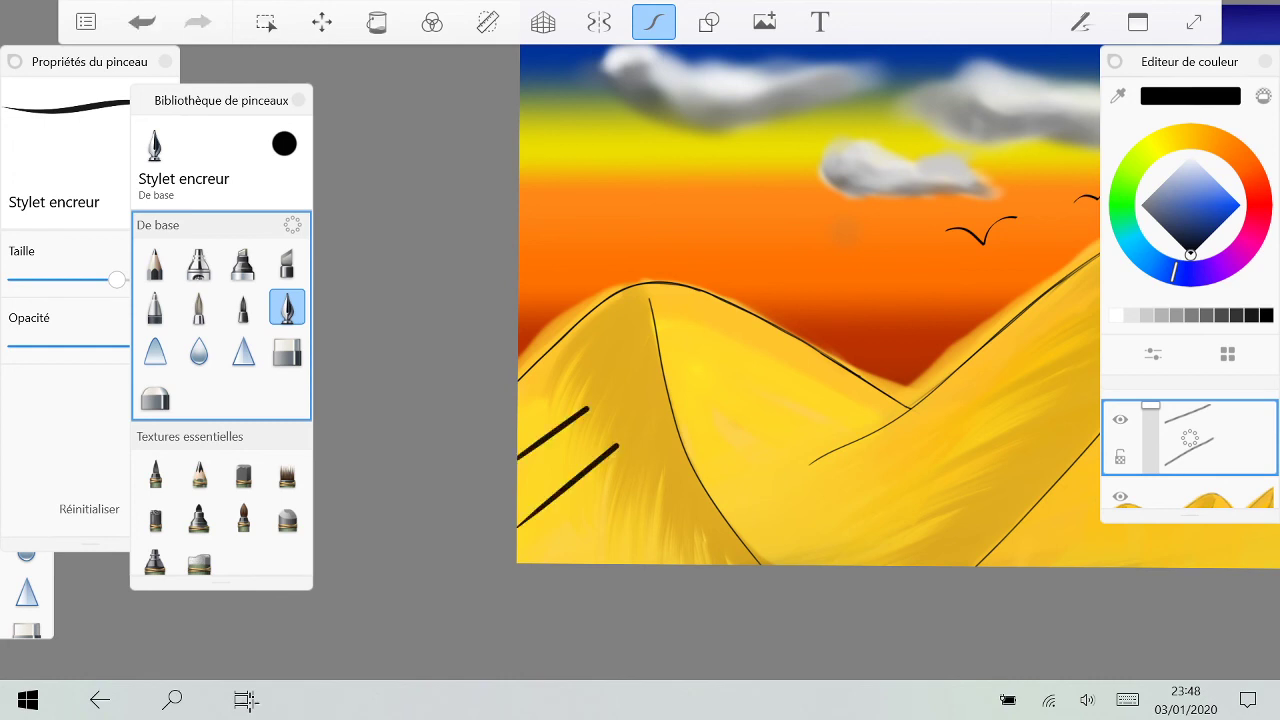
key("ctrl+z")
key("ctrl+z")
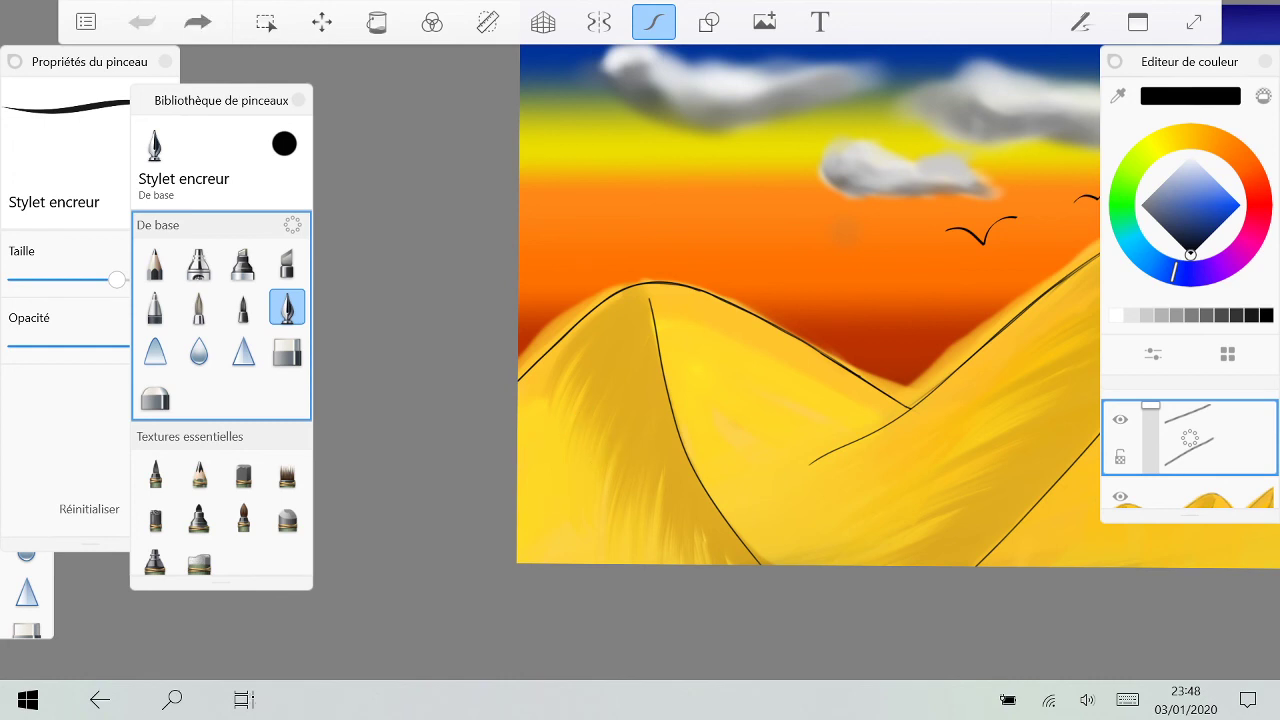
Step: Try laying the straight ruler diagonally across the left dunes, and turn the ruler off again
key("r")
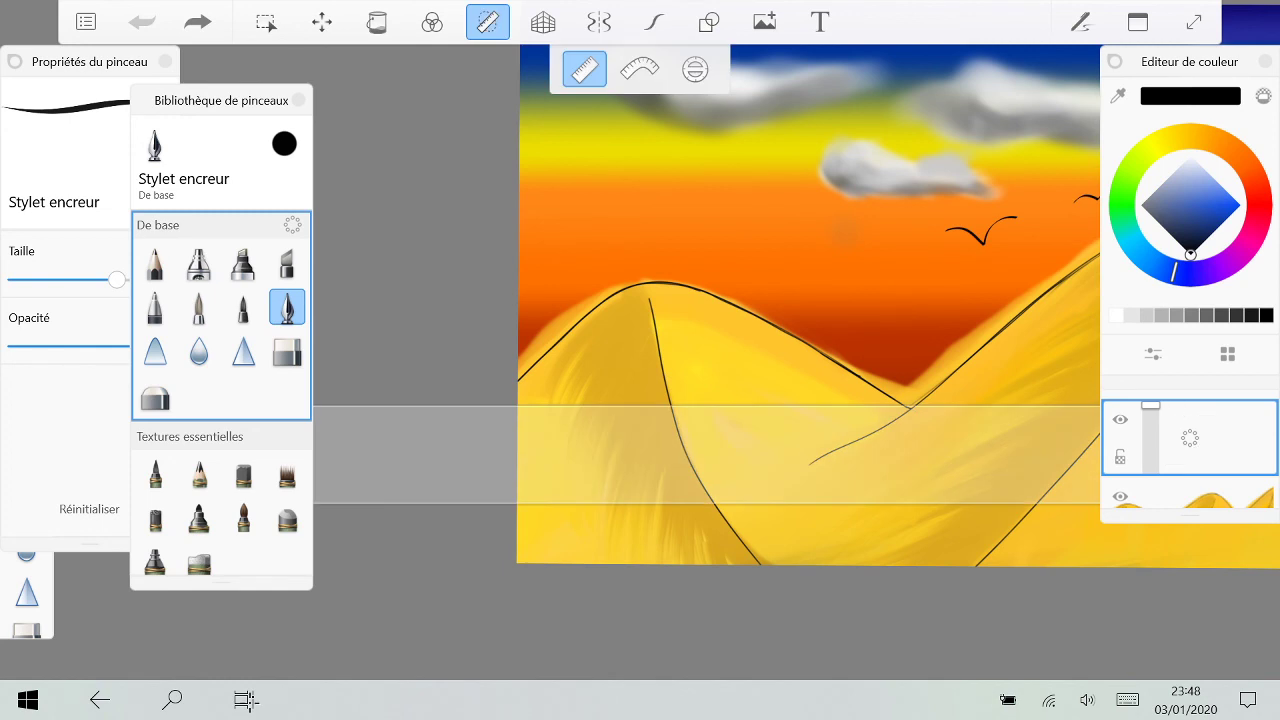
left_click_drag(900, 455, 877, 359)
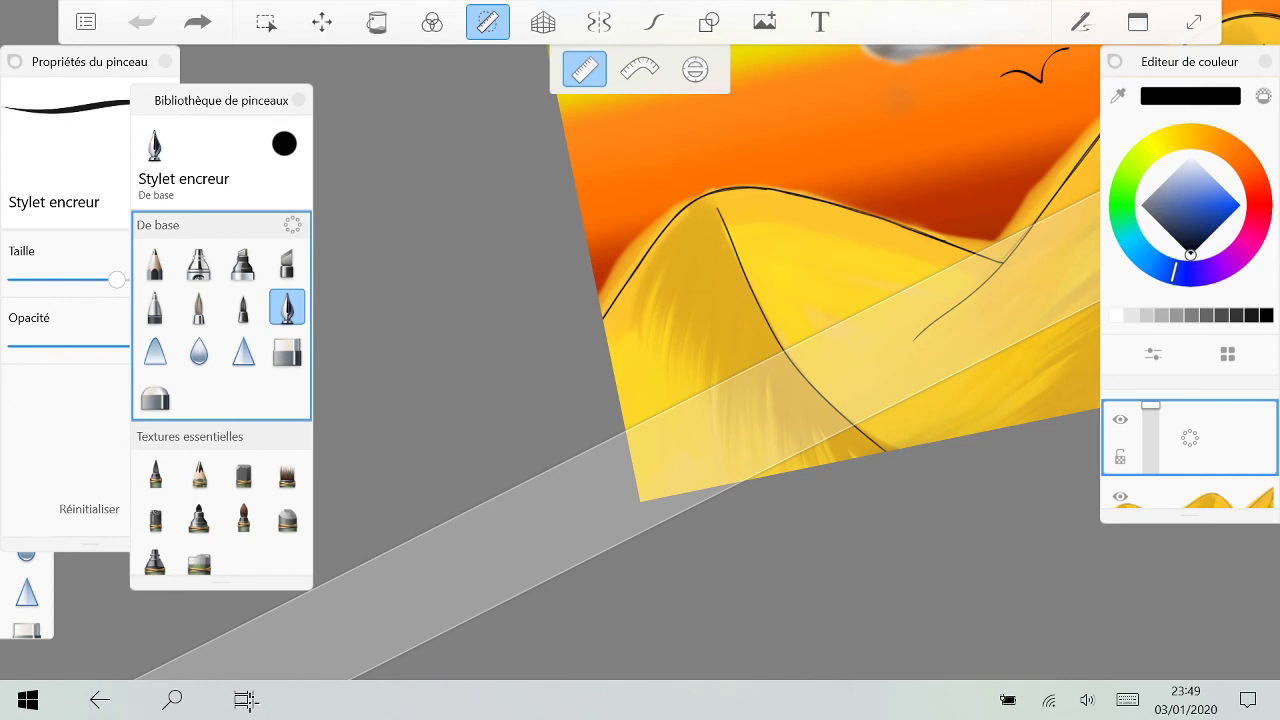
scroll(755, 288, "down", 8)
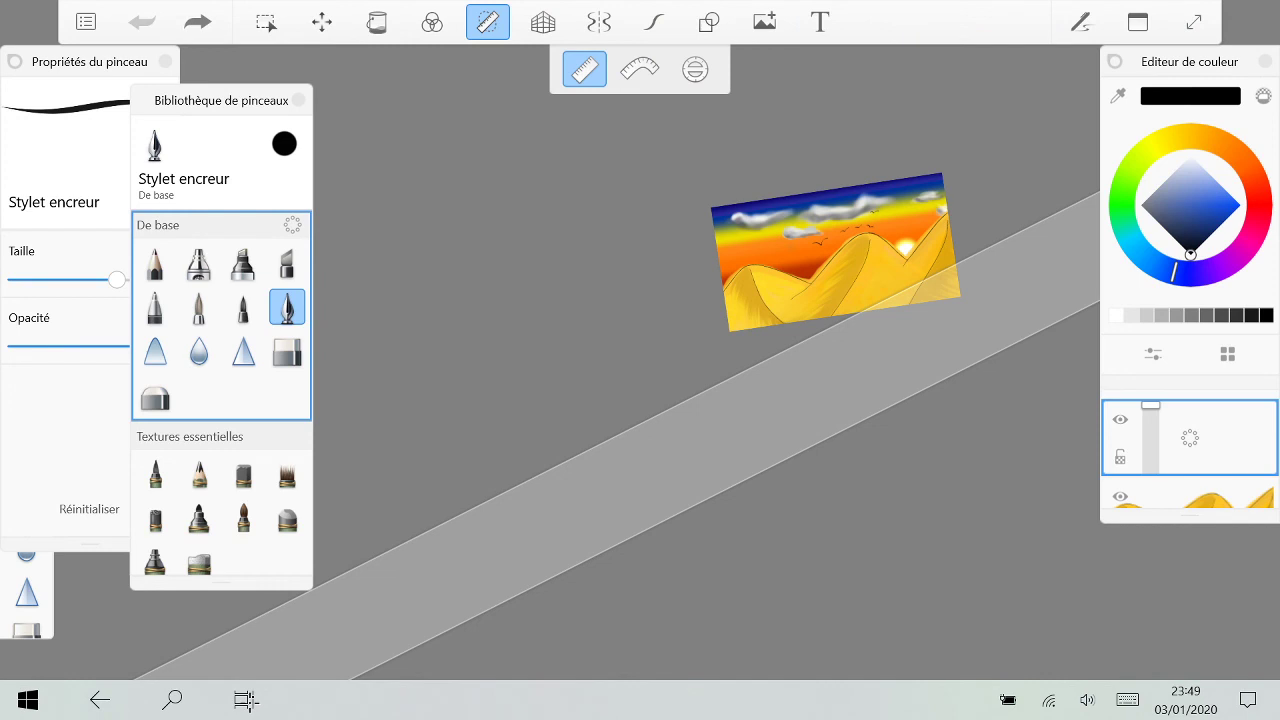
left_click(487, 22)
scroll(850, 262, "down", 3)
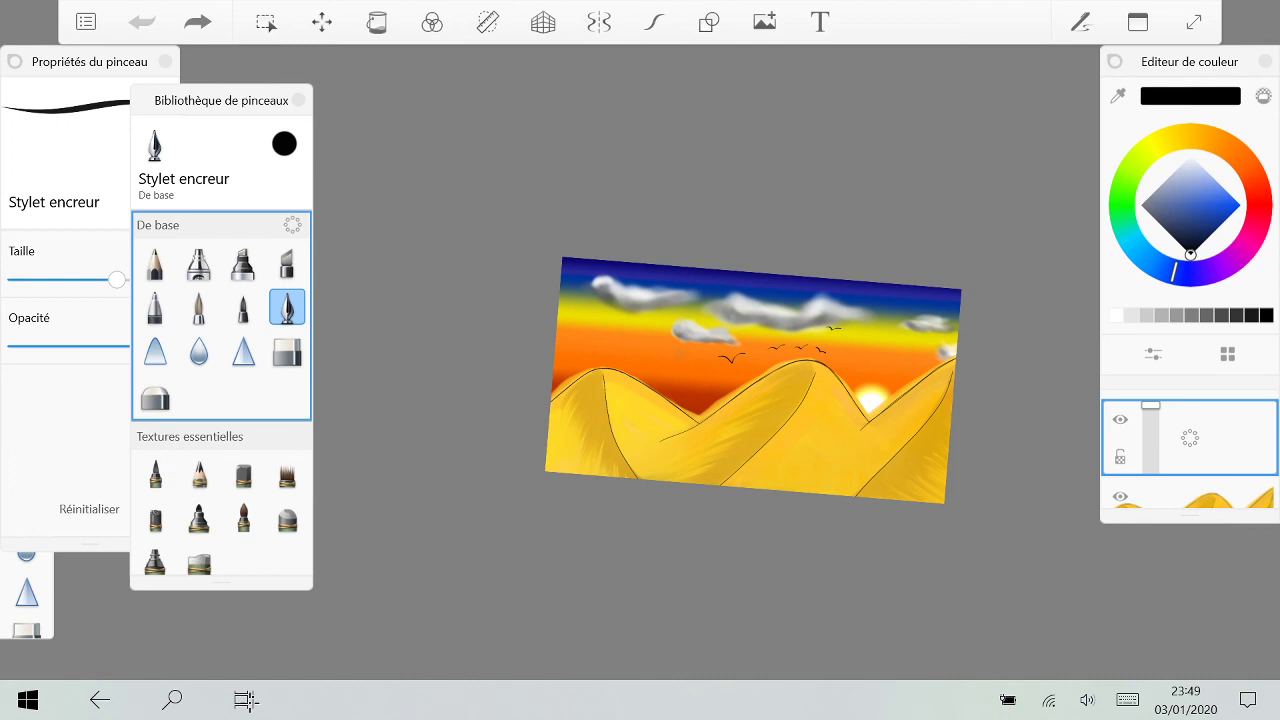
Step: Start saving the drawing and choose the Français folder inside Lycée on the Bureau as its location
left_click(85, 21)
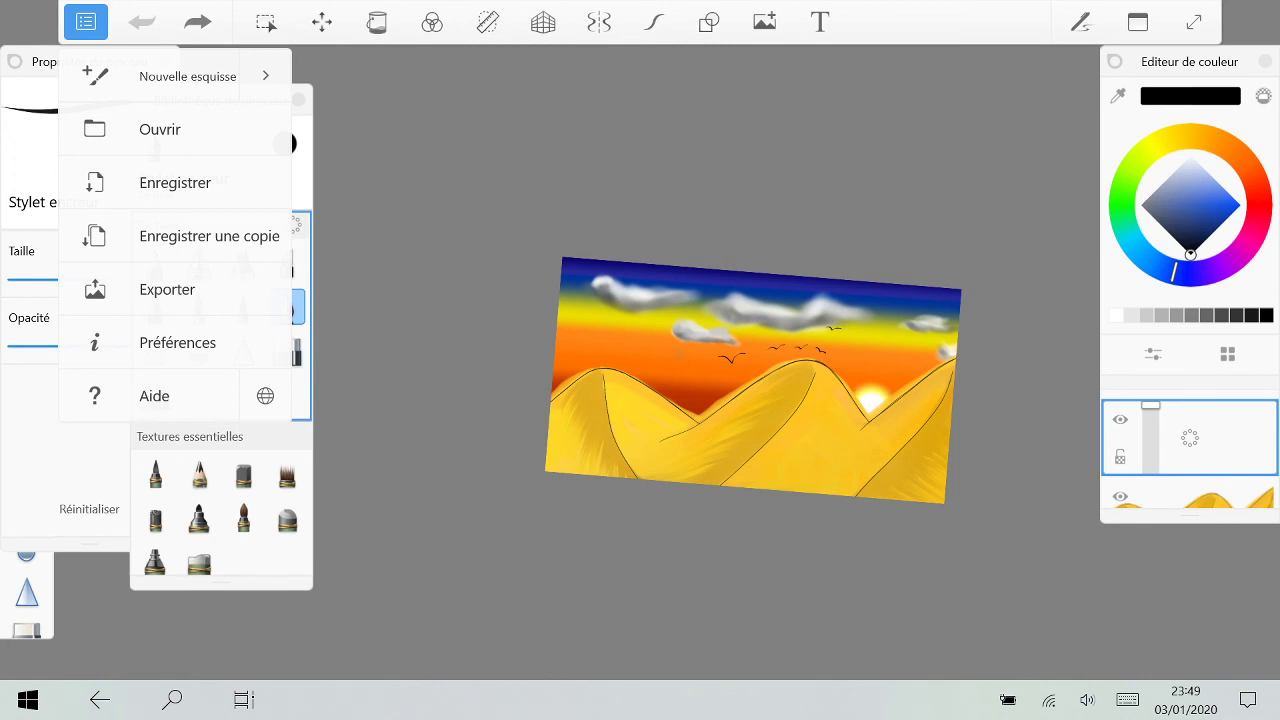
left_click(85, 21)
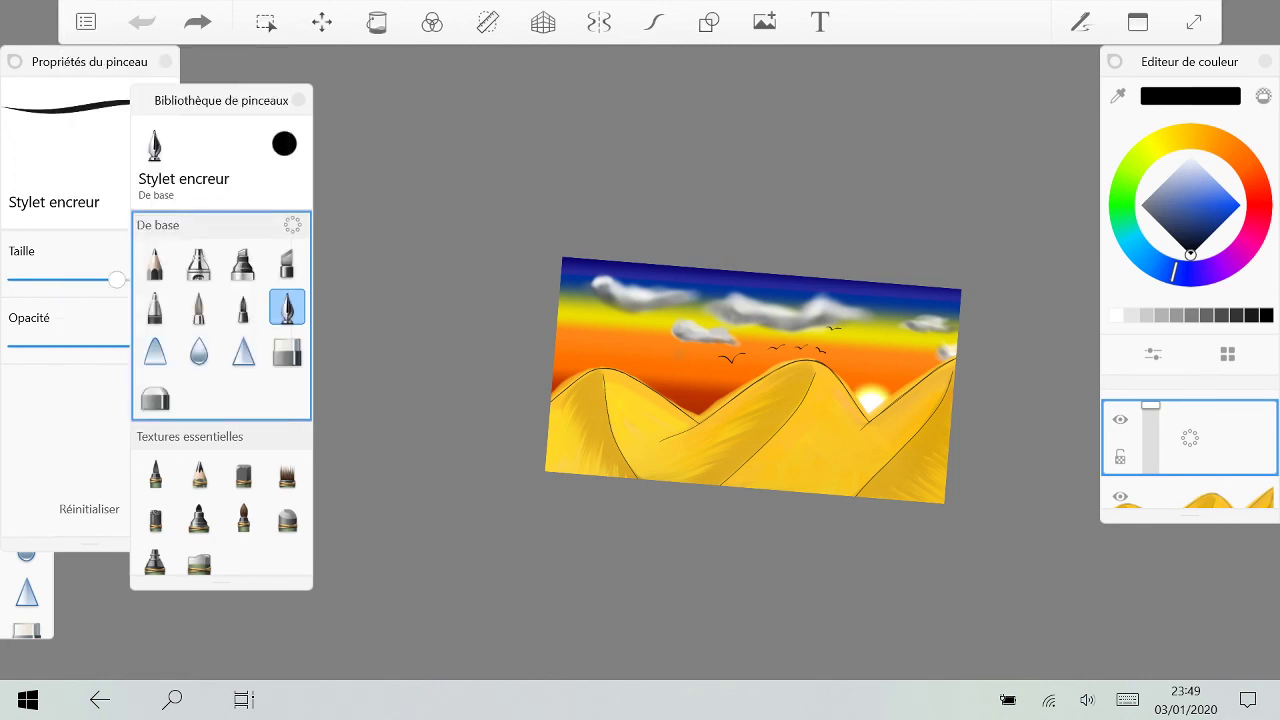
key("ctrl+s")
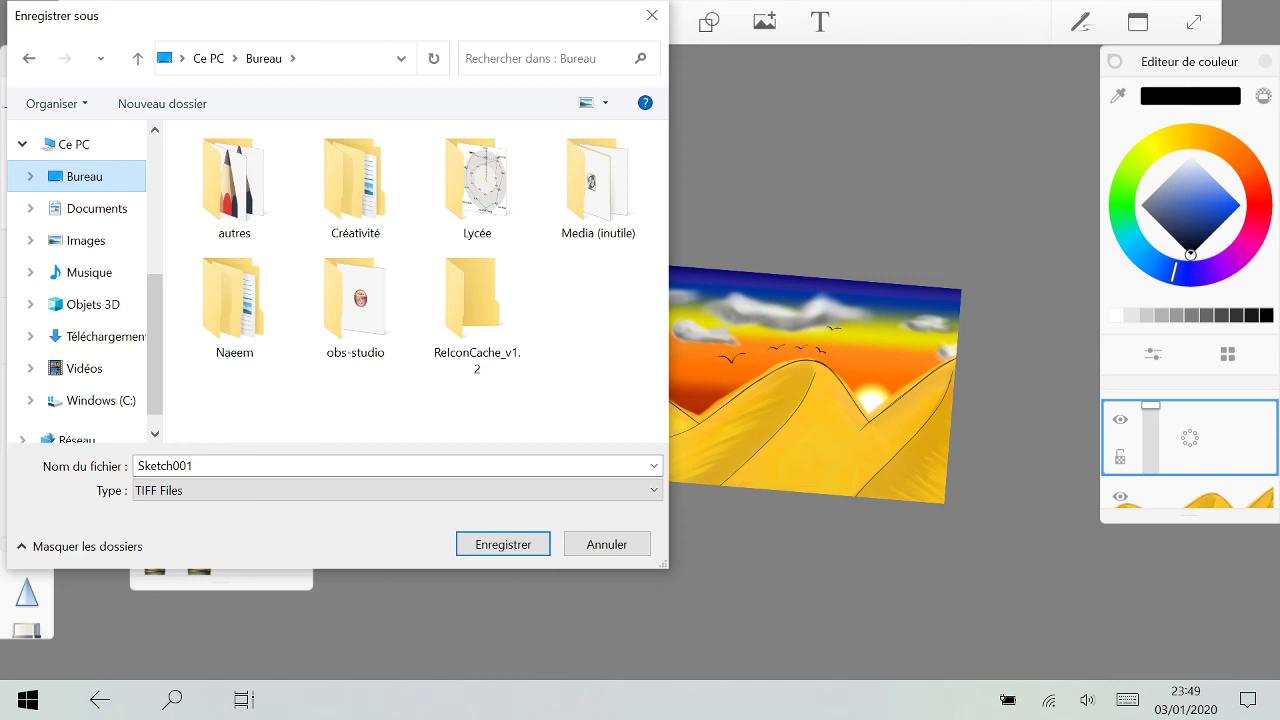
left_click(234, 304)
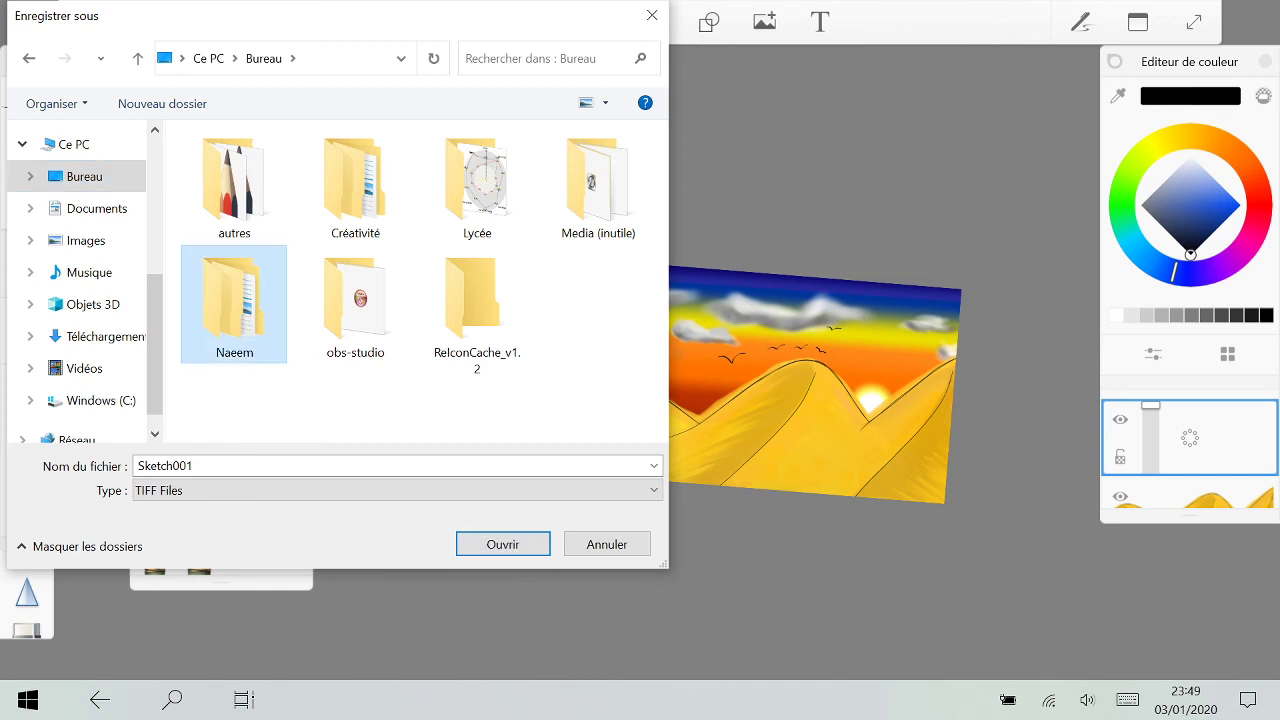
left_click(29, 59)
double_click(477, 186)
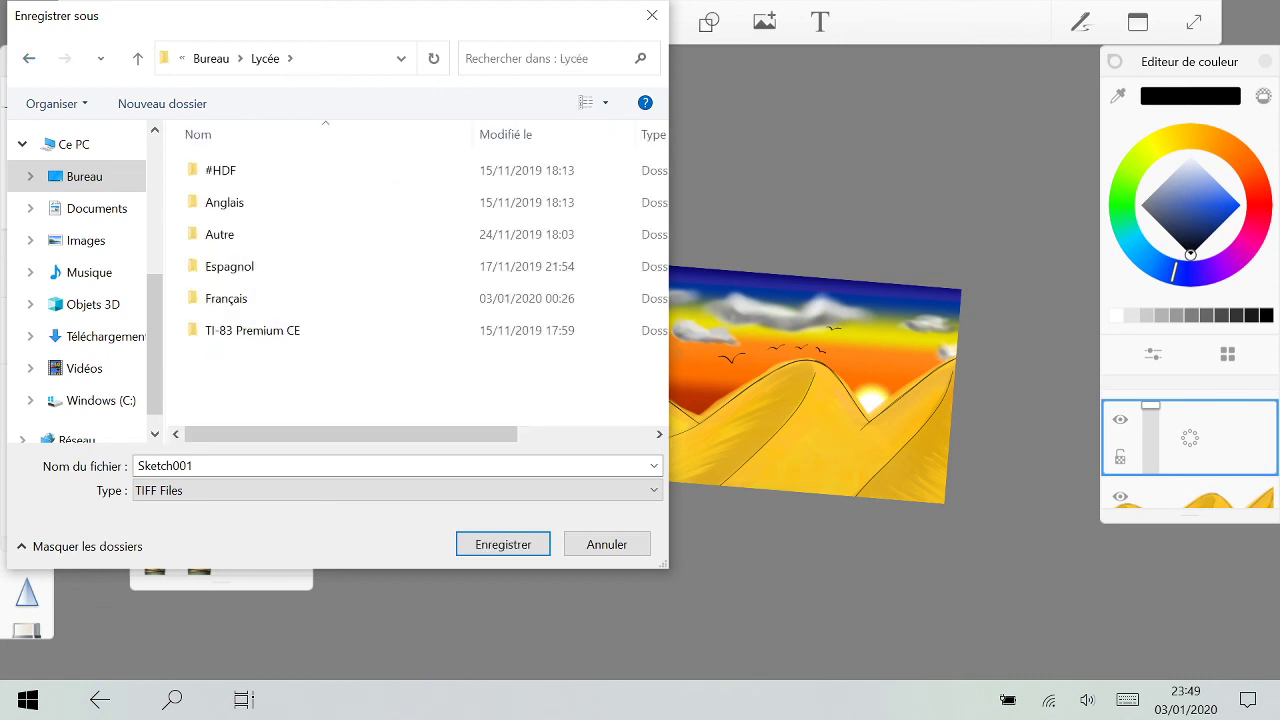
double_click(226, 298)
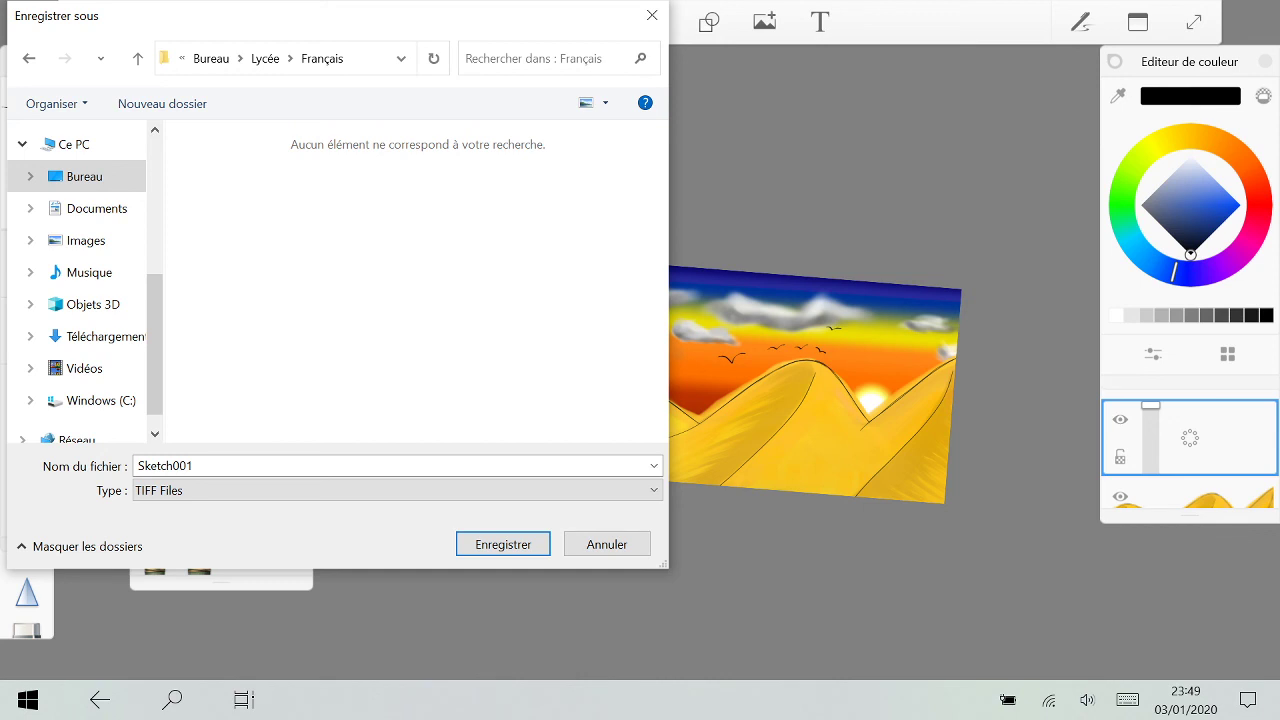
Step: Name the file "lever du jour à Massaba" and save it as a TIFF
left_click(340, 466)
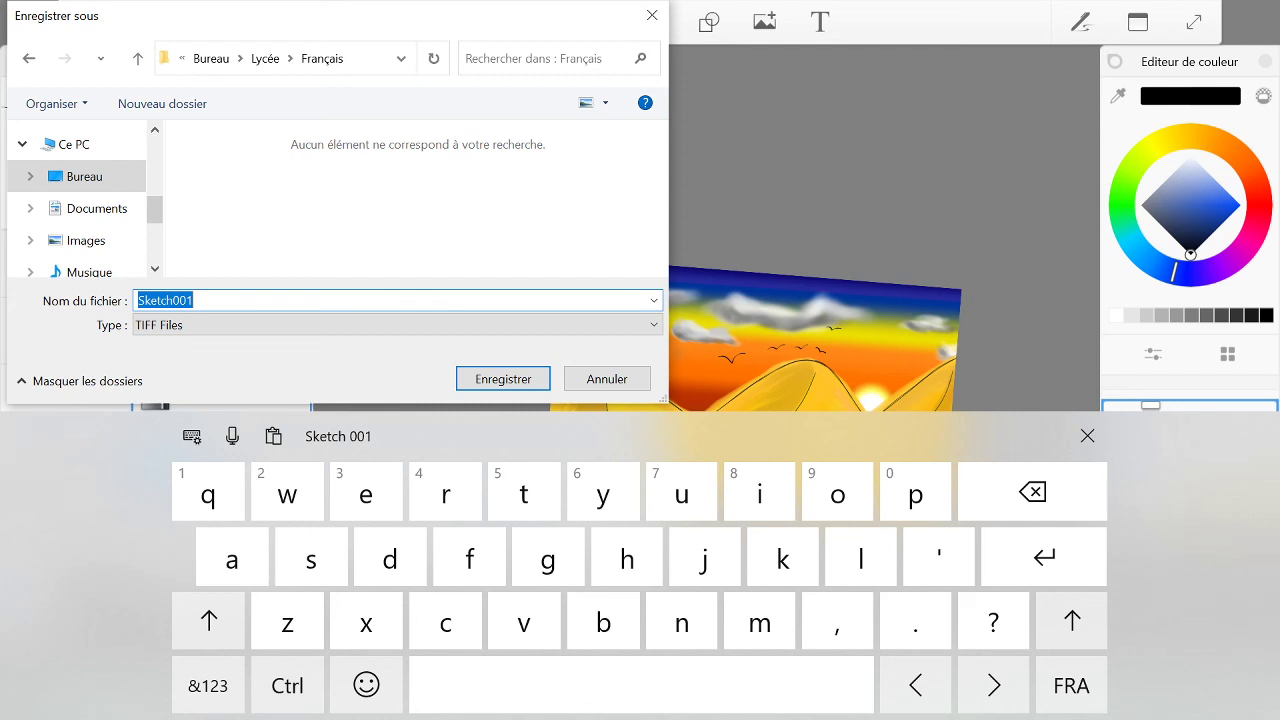
type("lever")
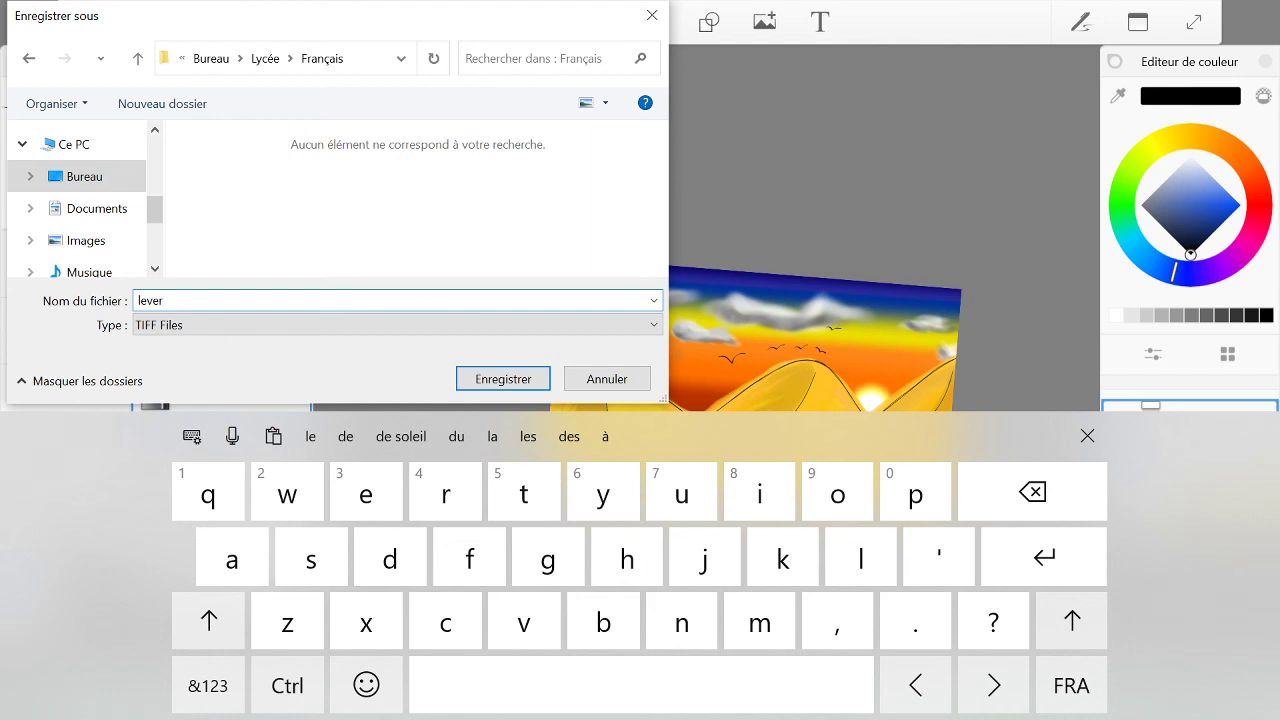
type("du jour ")
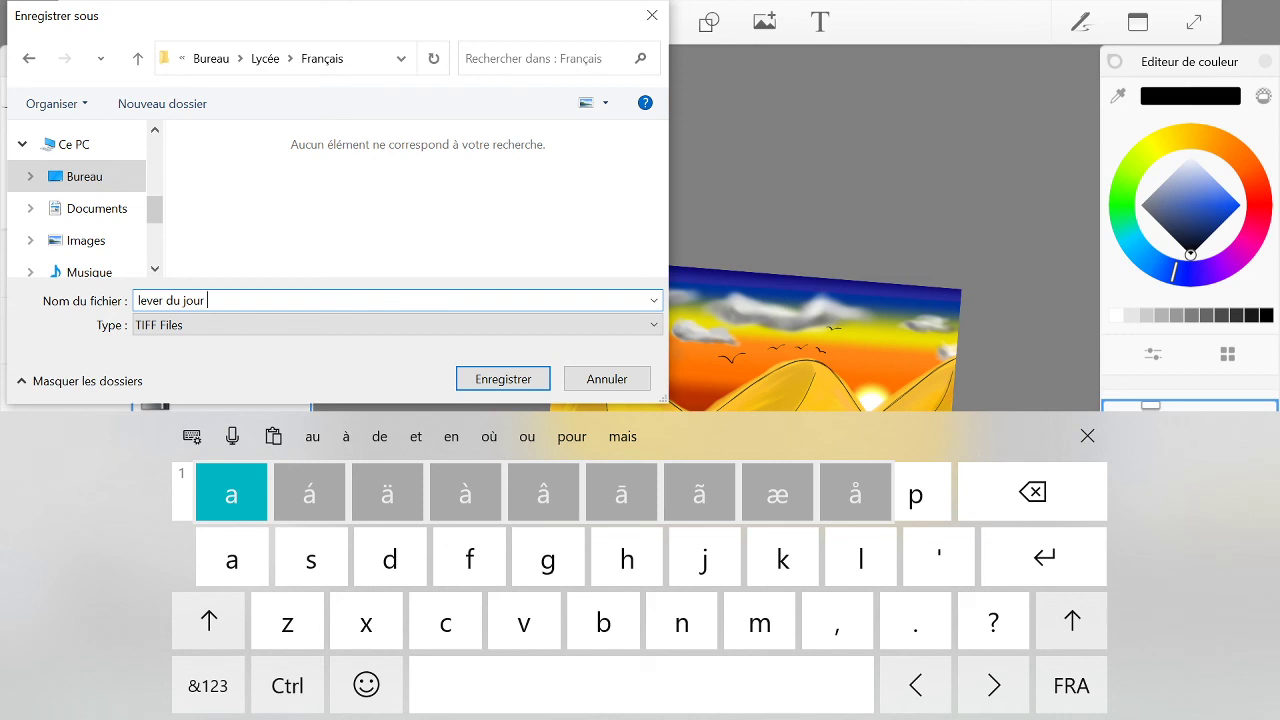
type("à Massa")
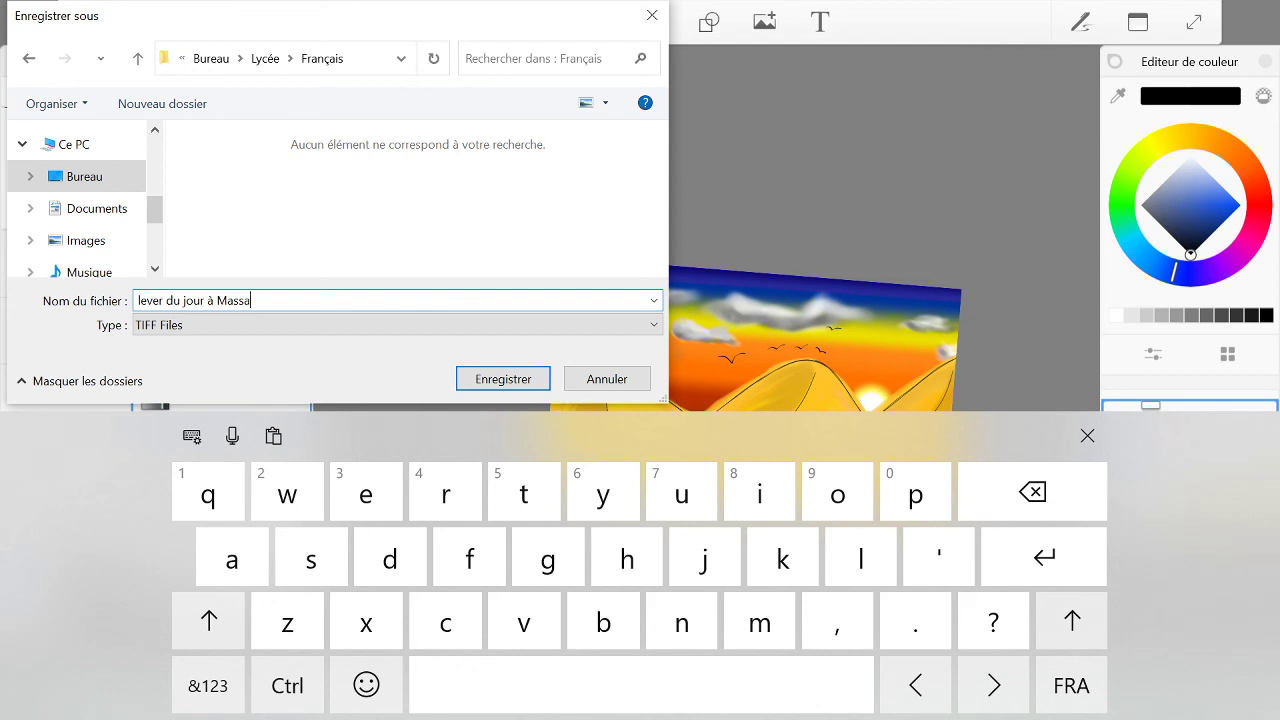
type("ba")
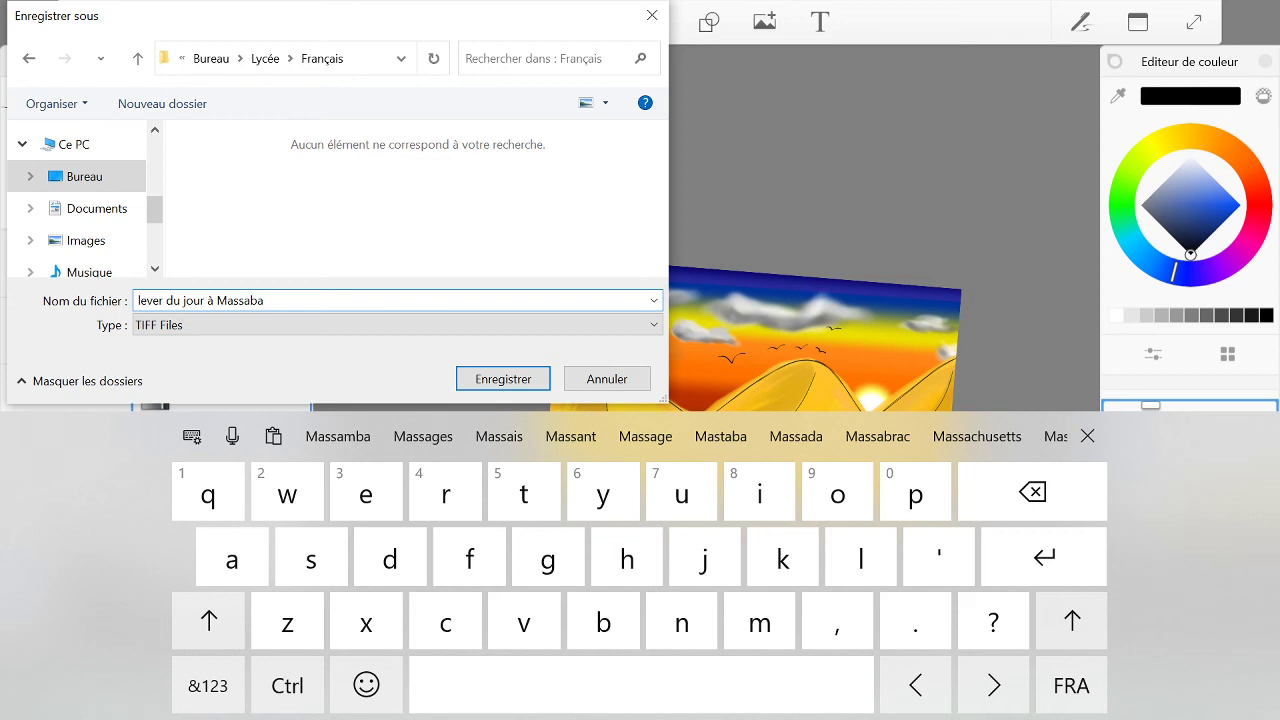
key("Return")
Step: Check the live stream's status and chat in YouTube Studio, and return to the whole desert drawing in SketchBook
key("alt+Tab")
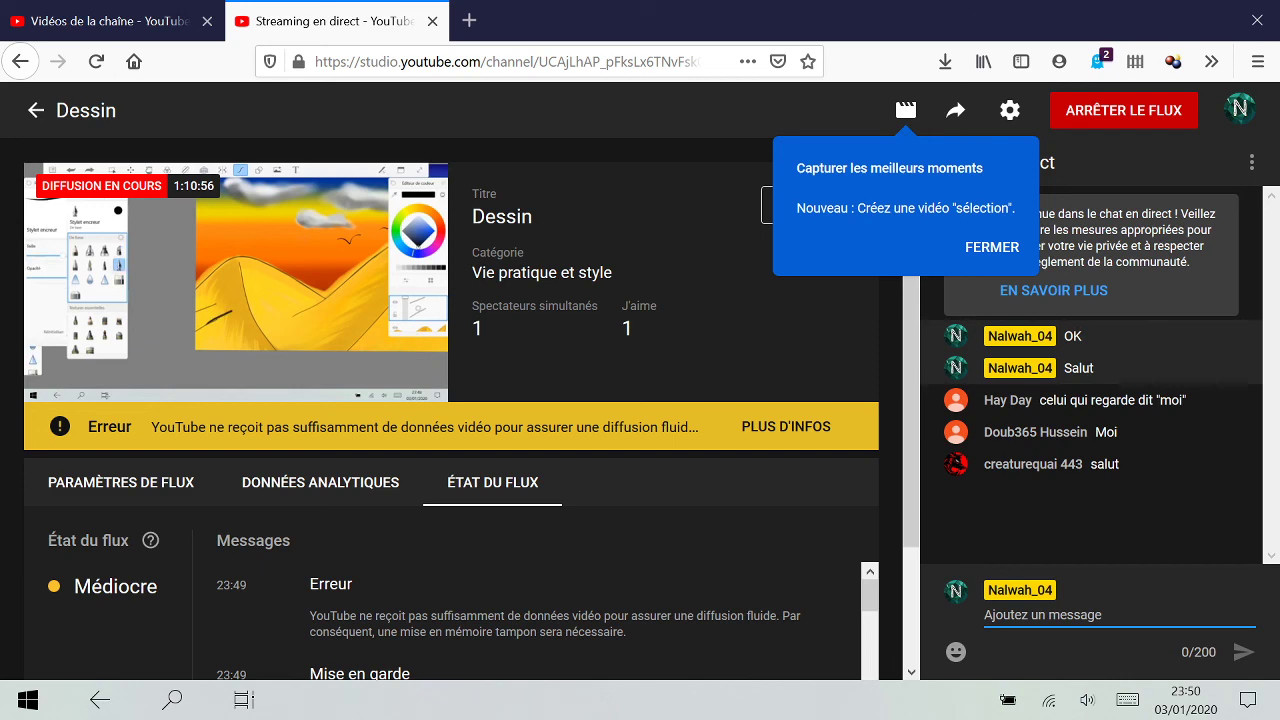
key("alt+Tab")
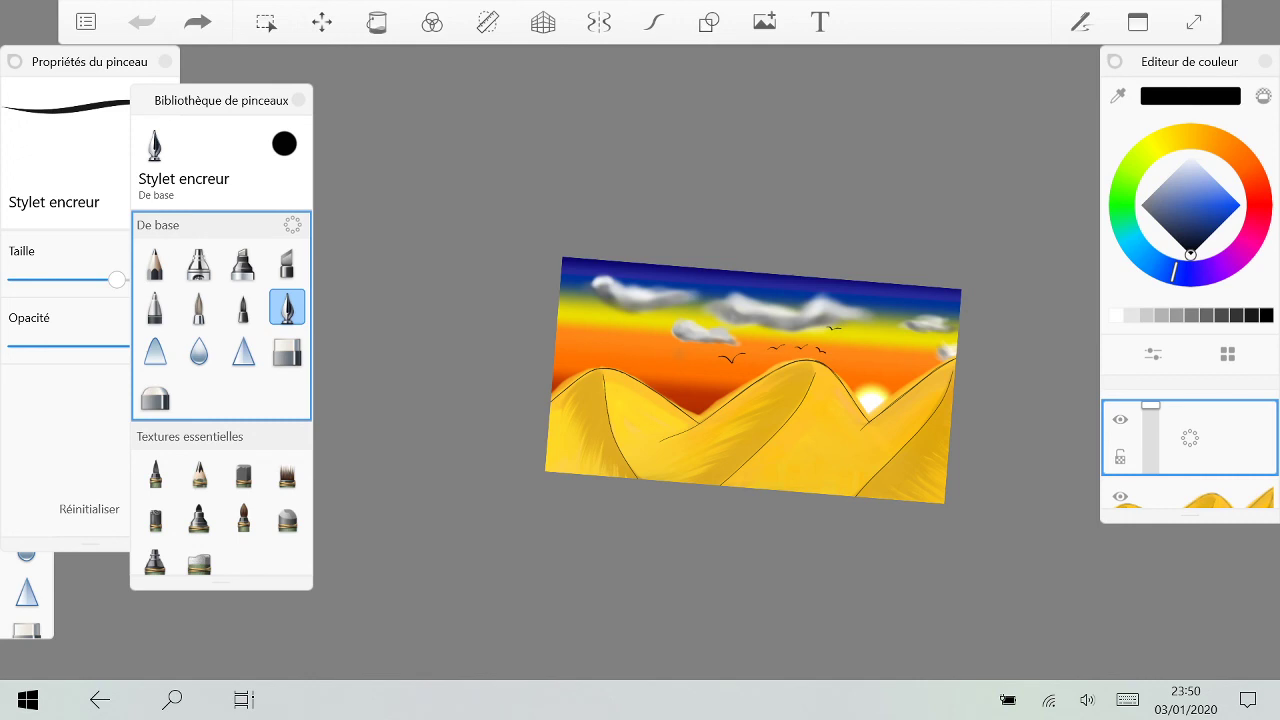
key("super")
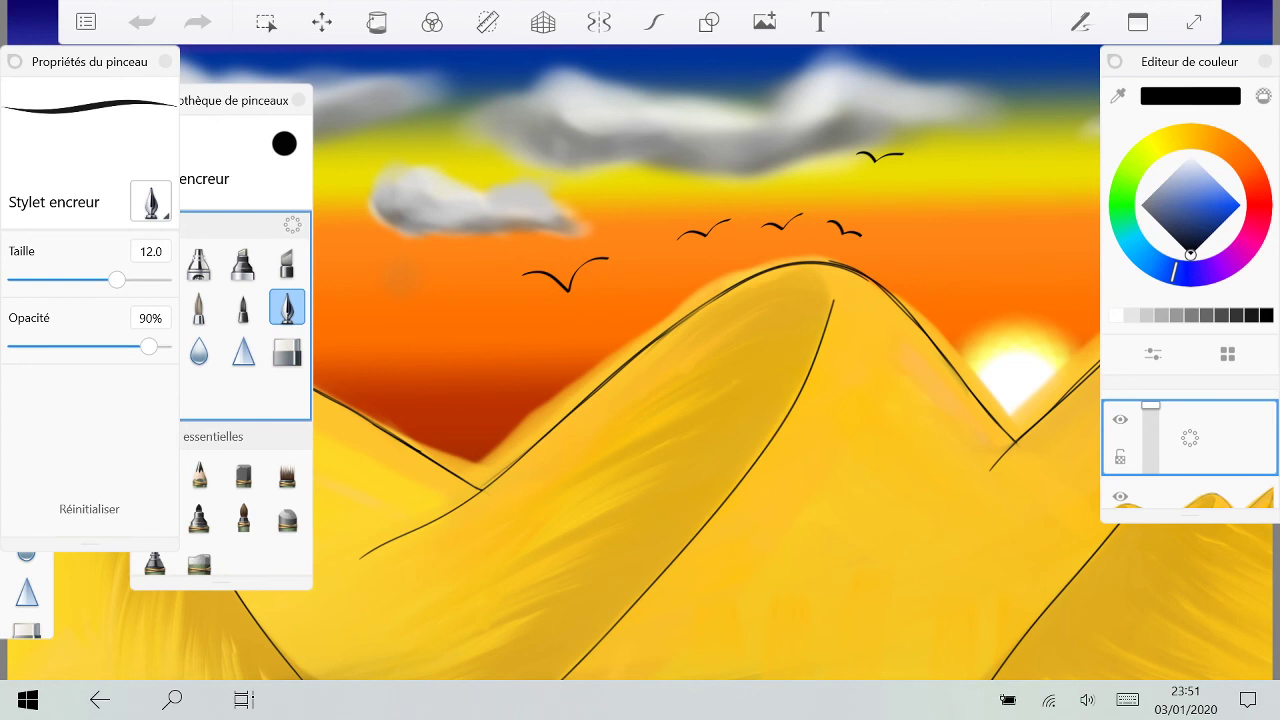
scroll(860, 450, "down", 5)
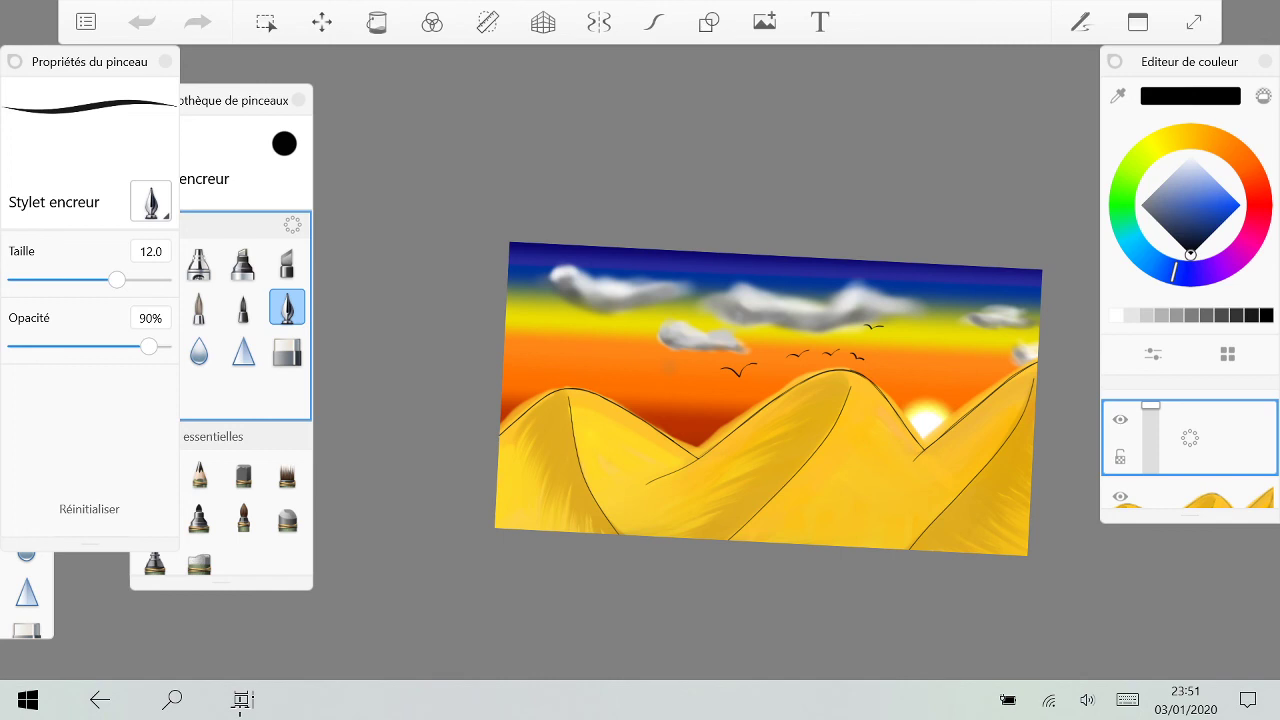
Step: Select the Fusain brut brush and make the sky gradient layer active
left_click(155, 420)
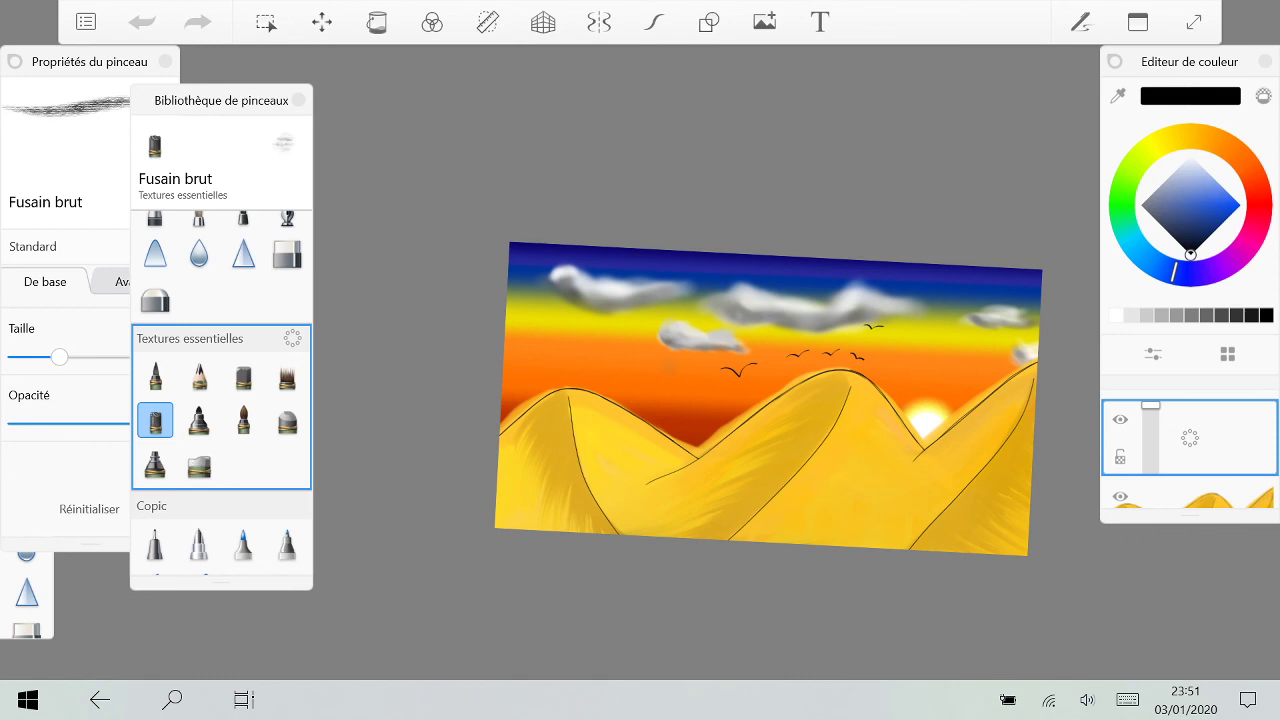
left_click_drag(1196, 438, 1205, 378)
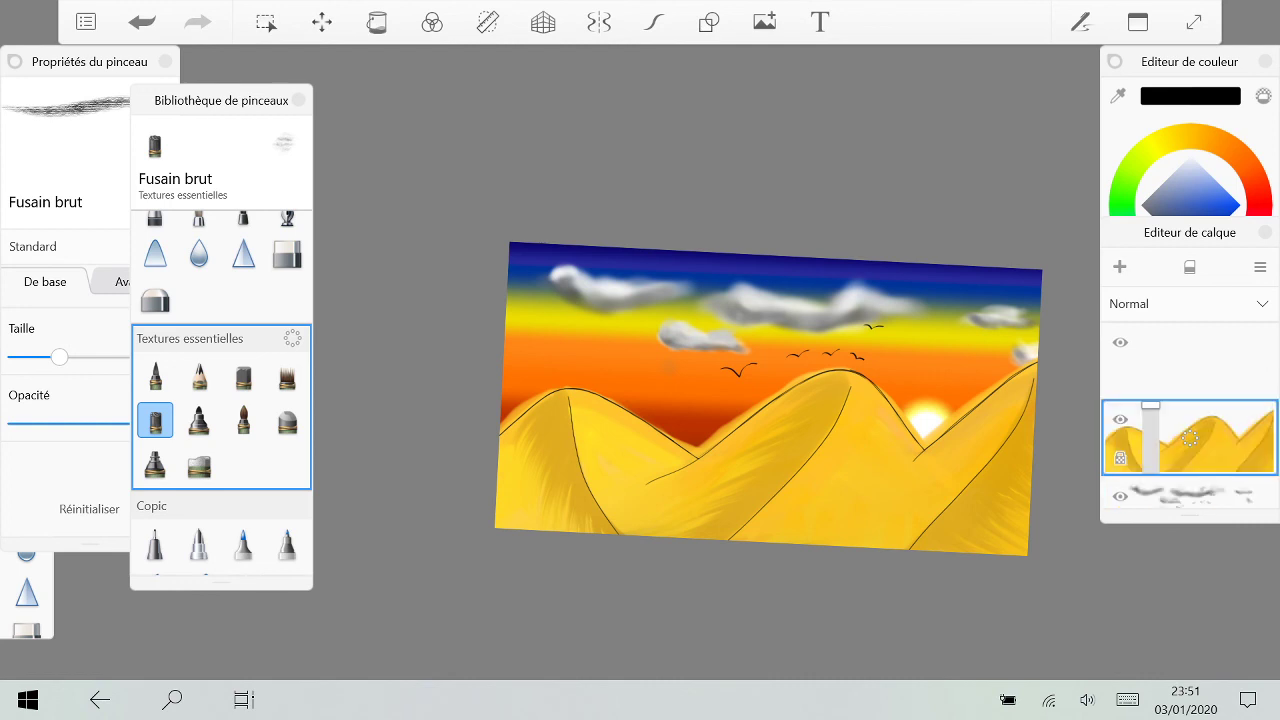
key("ctrl+z")
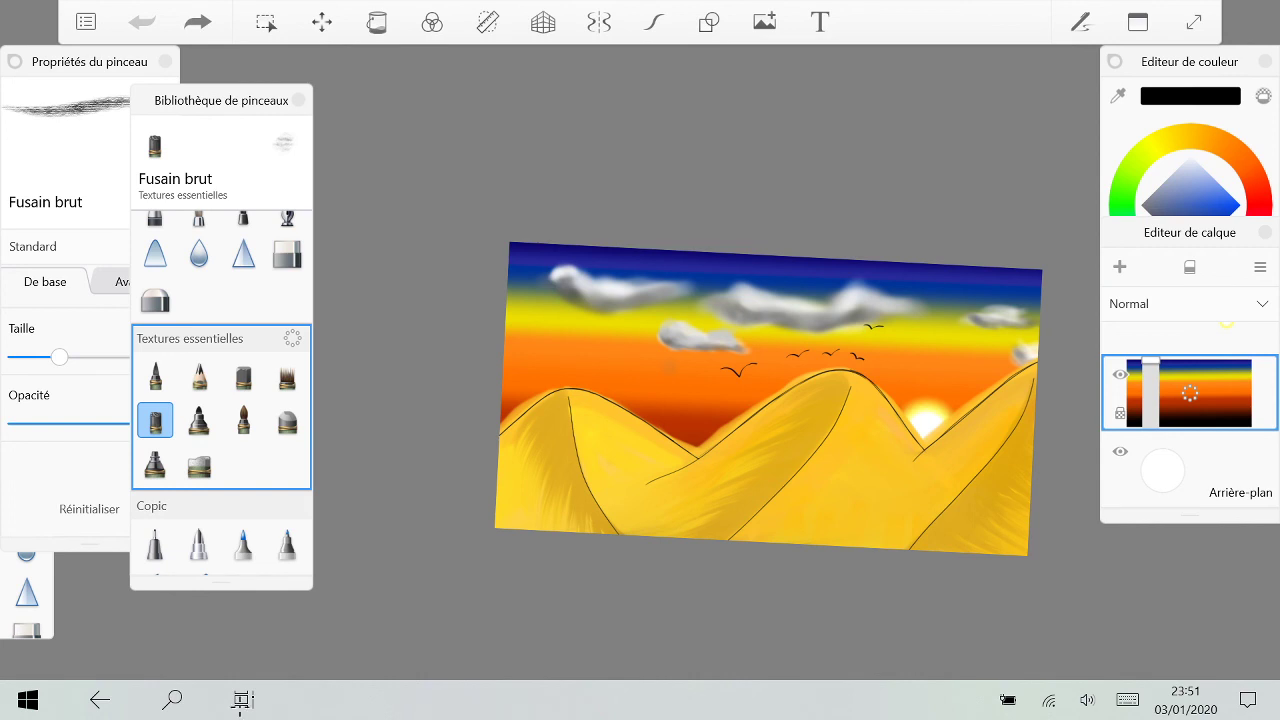
Step: Look through the brush library's sets and place a small black charcoal test dab in the dark blue sky
scroll(768, 398, "up", 5)
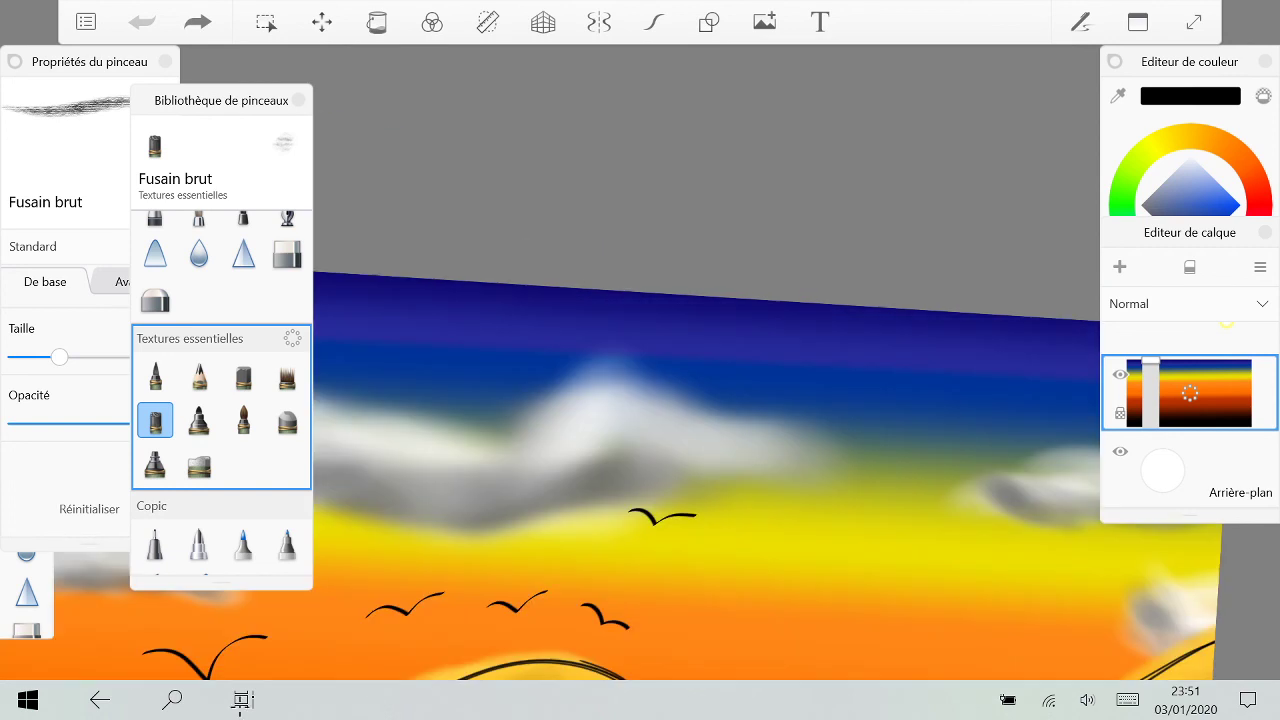
scroll(221, 393, "down", 1)
scroll(221, 400, "down", 5)
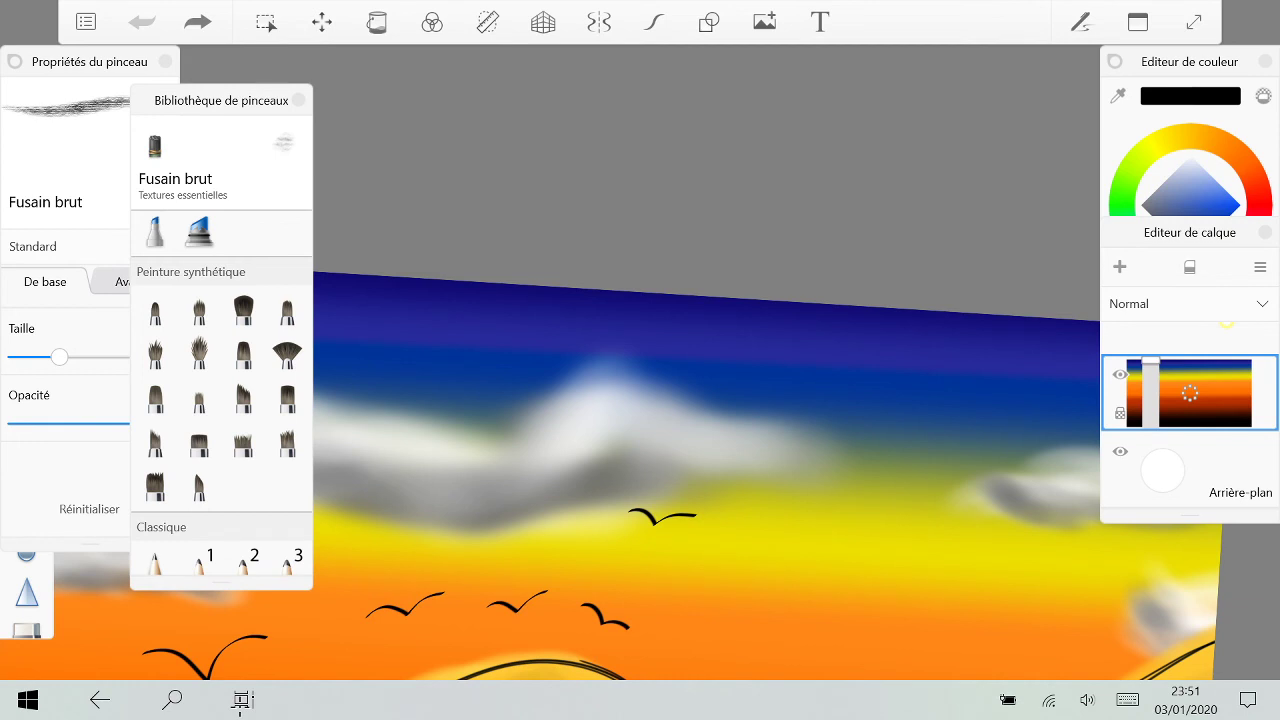
scroll(221, 400, "down", 3)
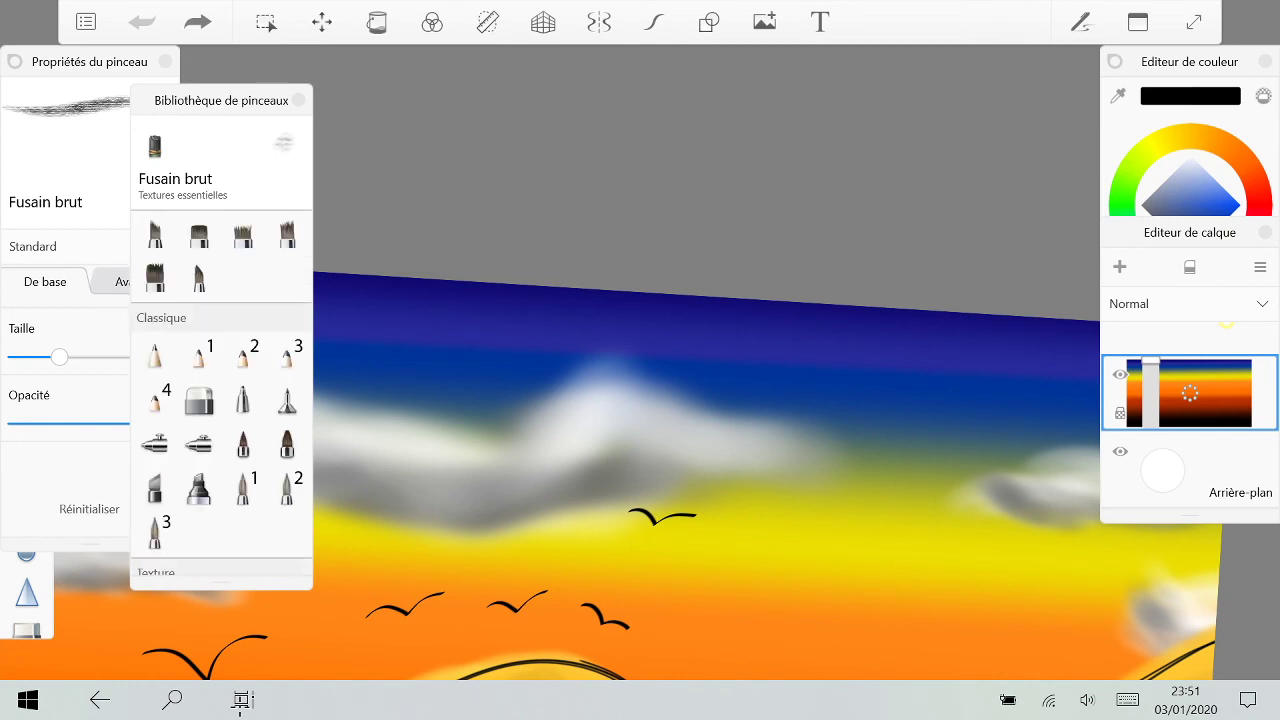
scroll(221, 400, "down", 3)
scroll(221, 400, "up", 6)
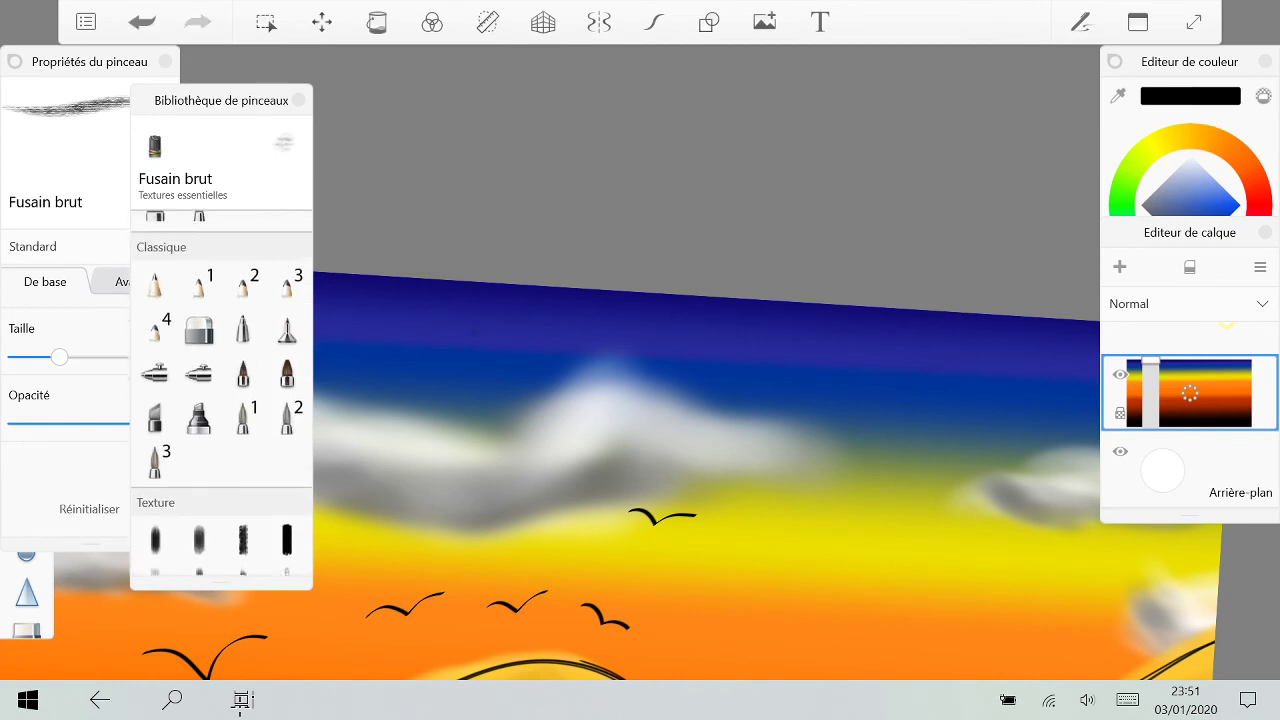
left_click(474, 333)
Step: Pick the flat synthetic silk brush, and replace it with the Tacheté brush from the Textures essentielles set
scroll(221, 400, "up", 1)
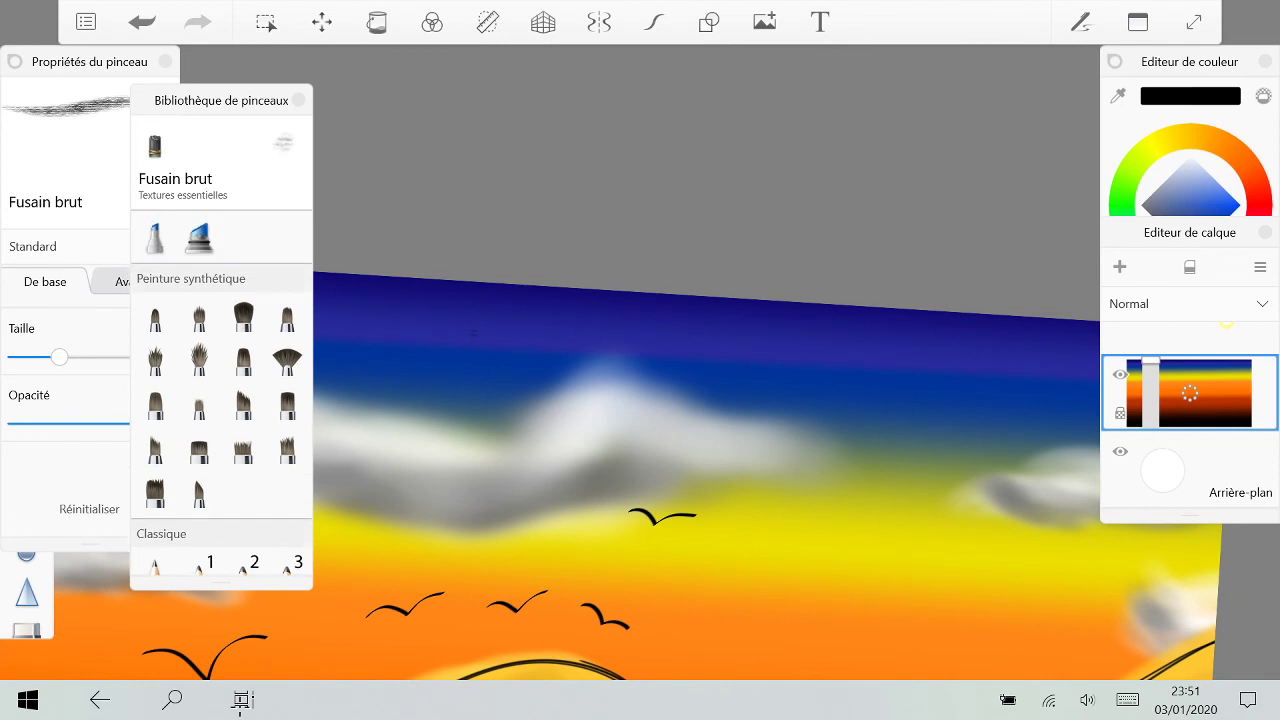
left_click(243, 451)
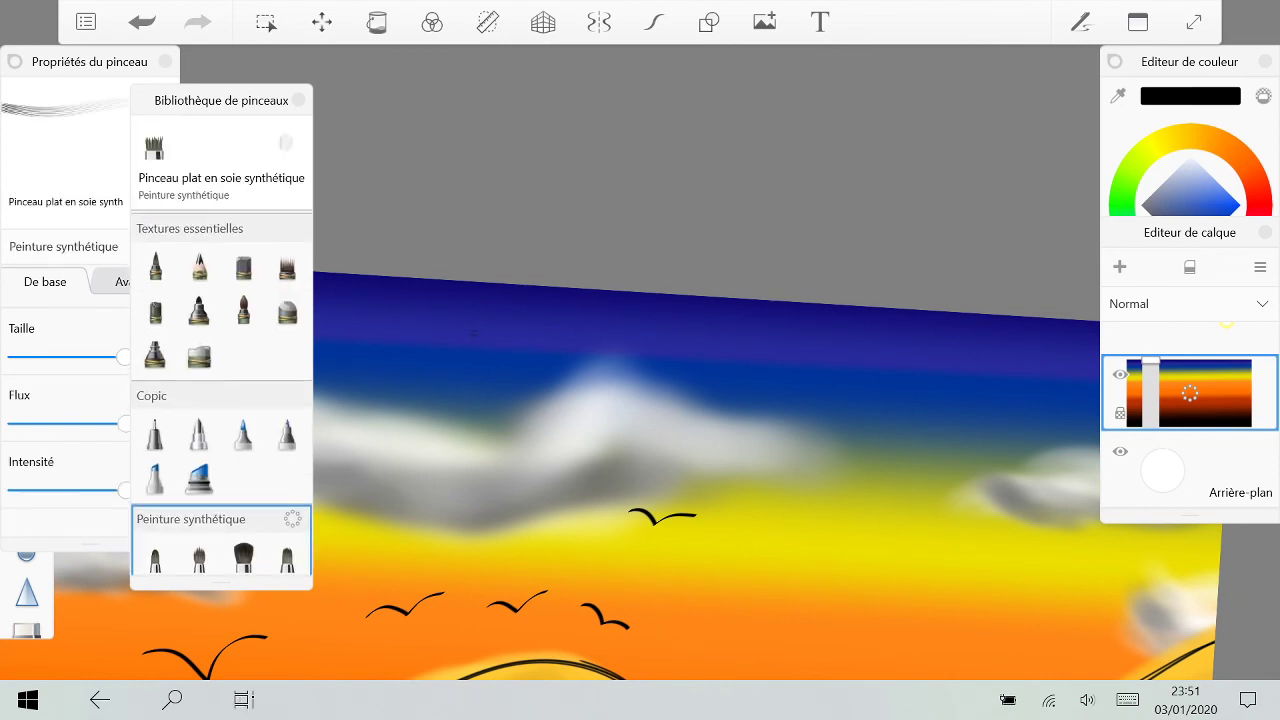
left_click(287, 268)
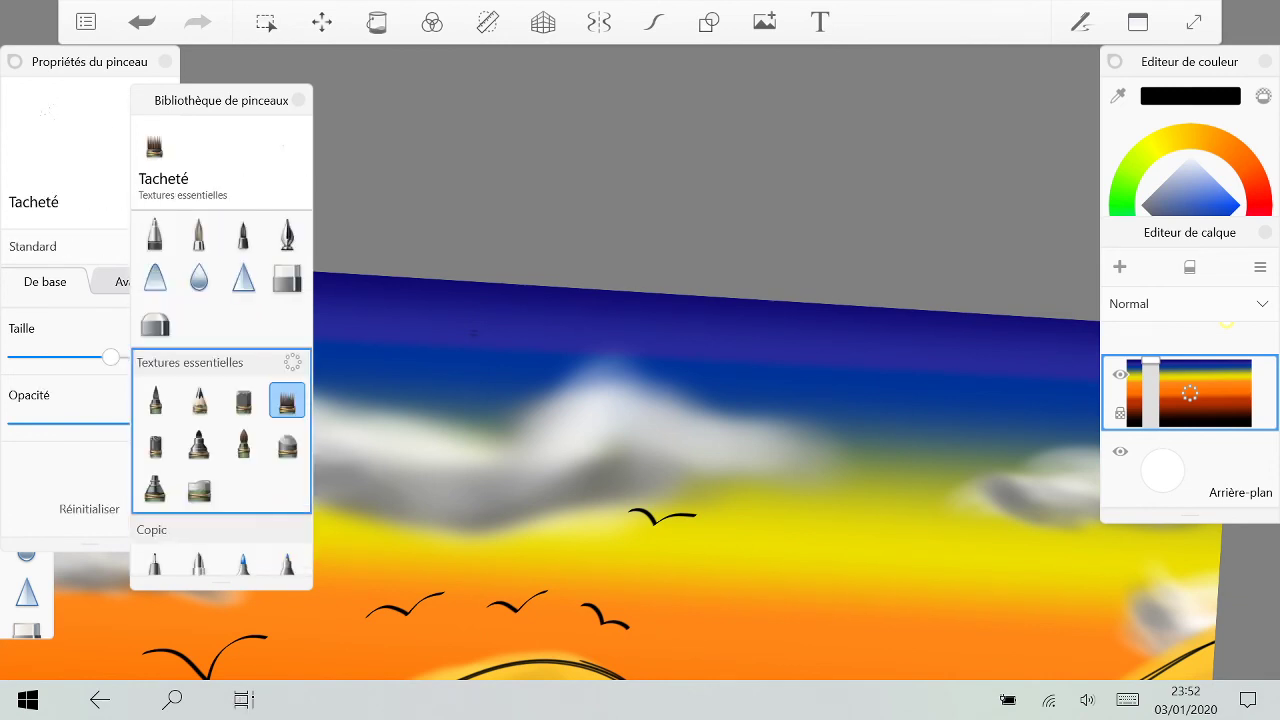
Step: Set the paint colour to white and speckle small stars across the dark blue upper sky with the Tacheté brush
left_click(1189, 62)
left_click(1118, 316)
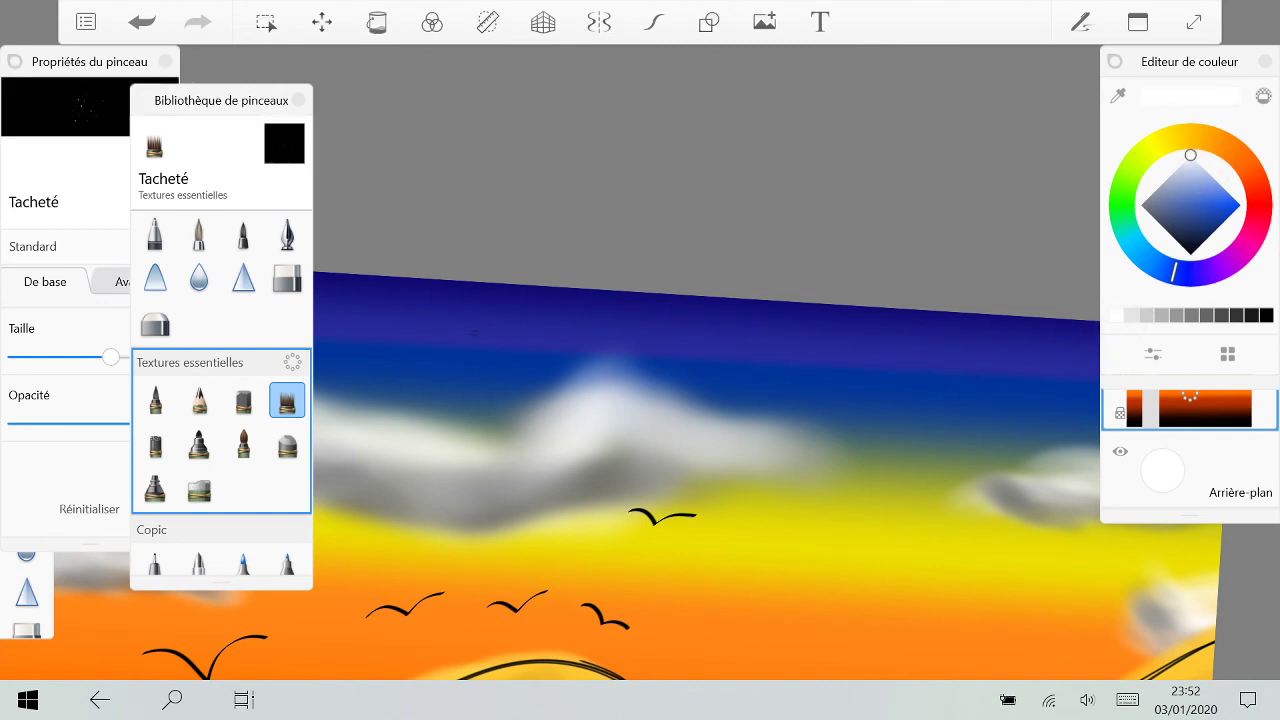
left_click(968, 390)
left_click(1053, 360)
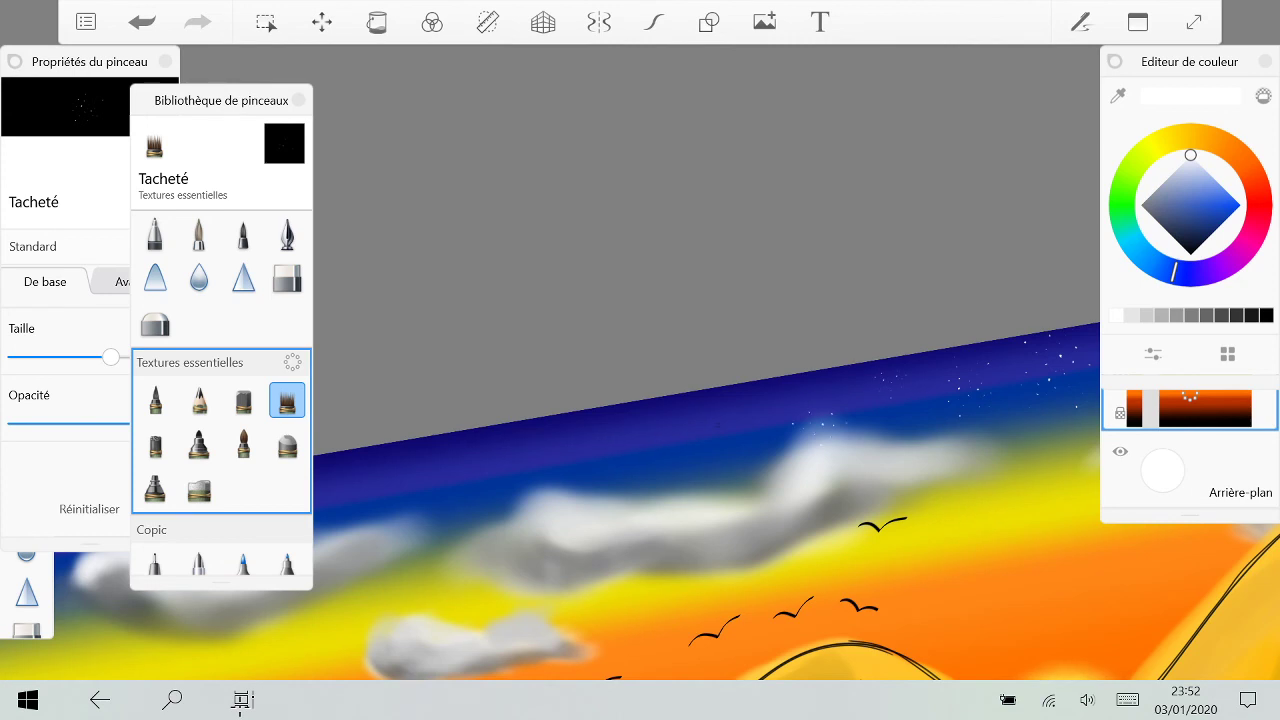
left_click(694, 424)
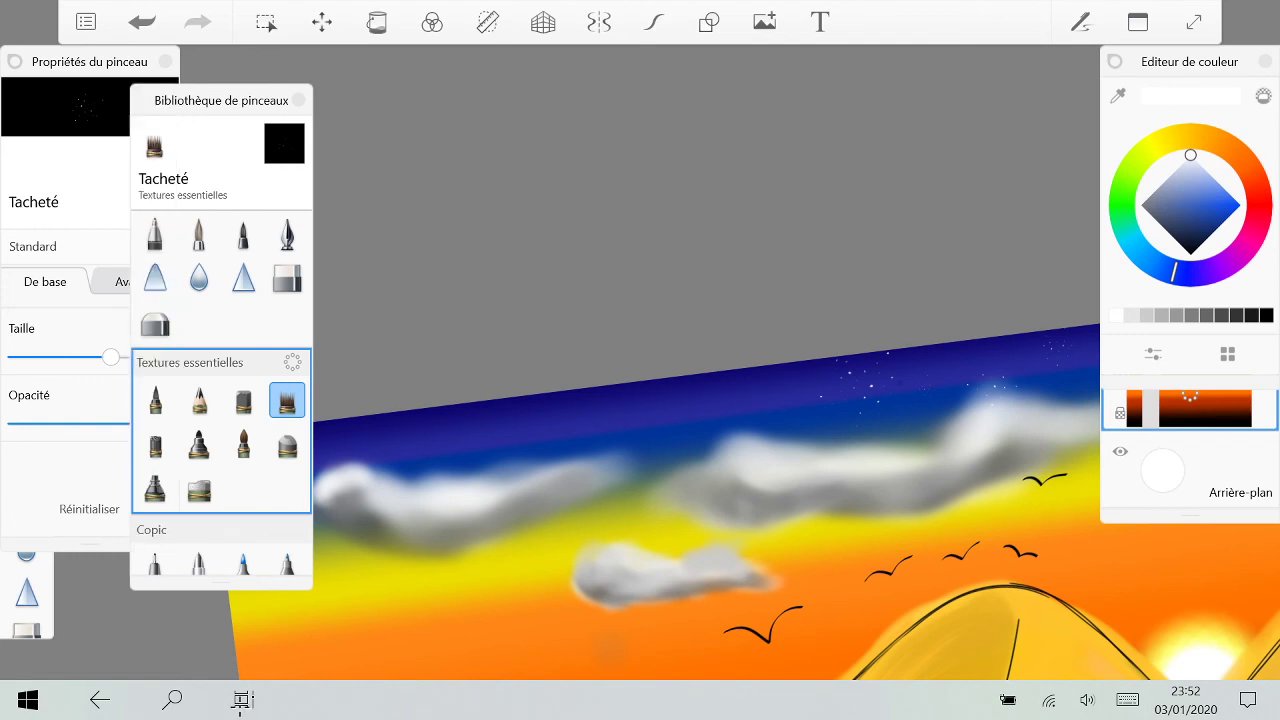
Step: Set the Tacheté brush size to 511 and speckle larger white stars across the dark blue sky above the clouds
left_click_drag(111, 357, 164, 357)
left_click(584, 432)
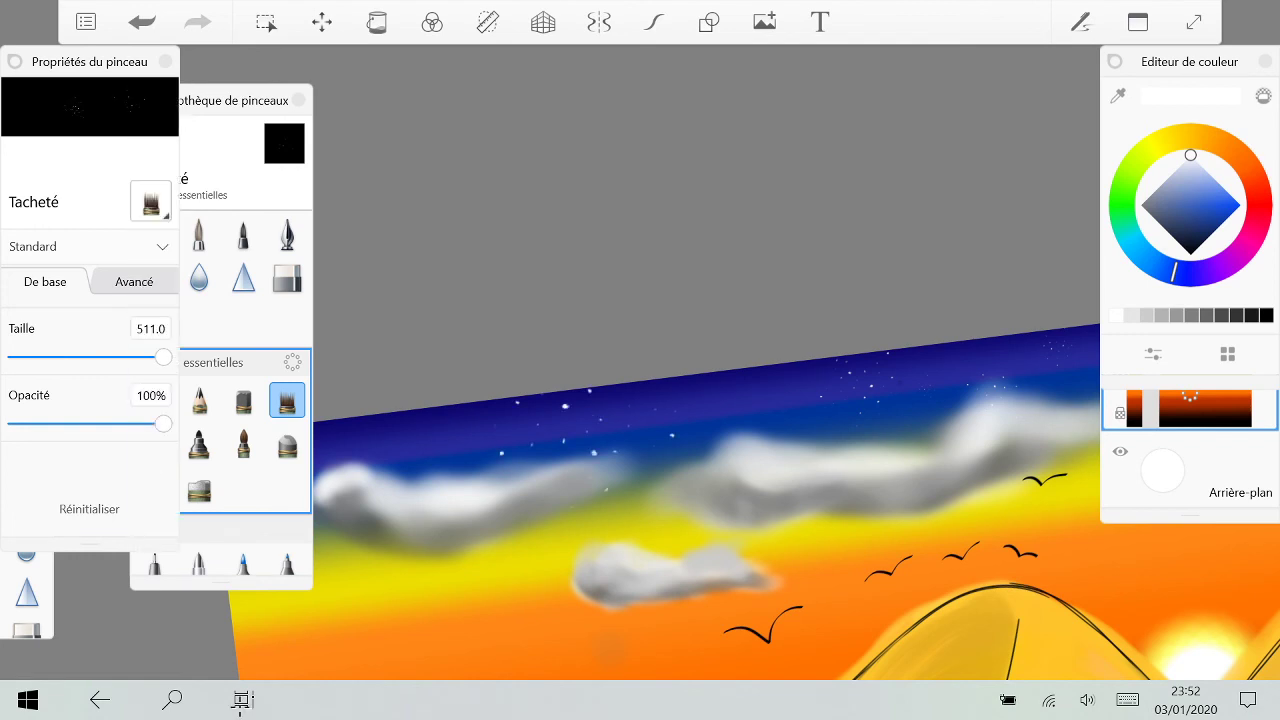
scroll(640, 400, "down", 5)
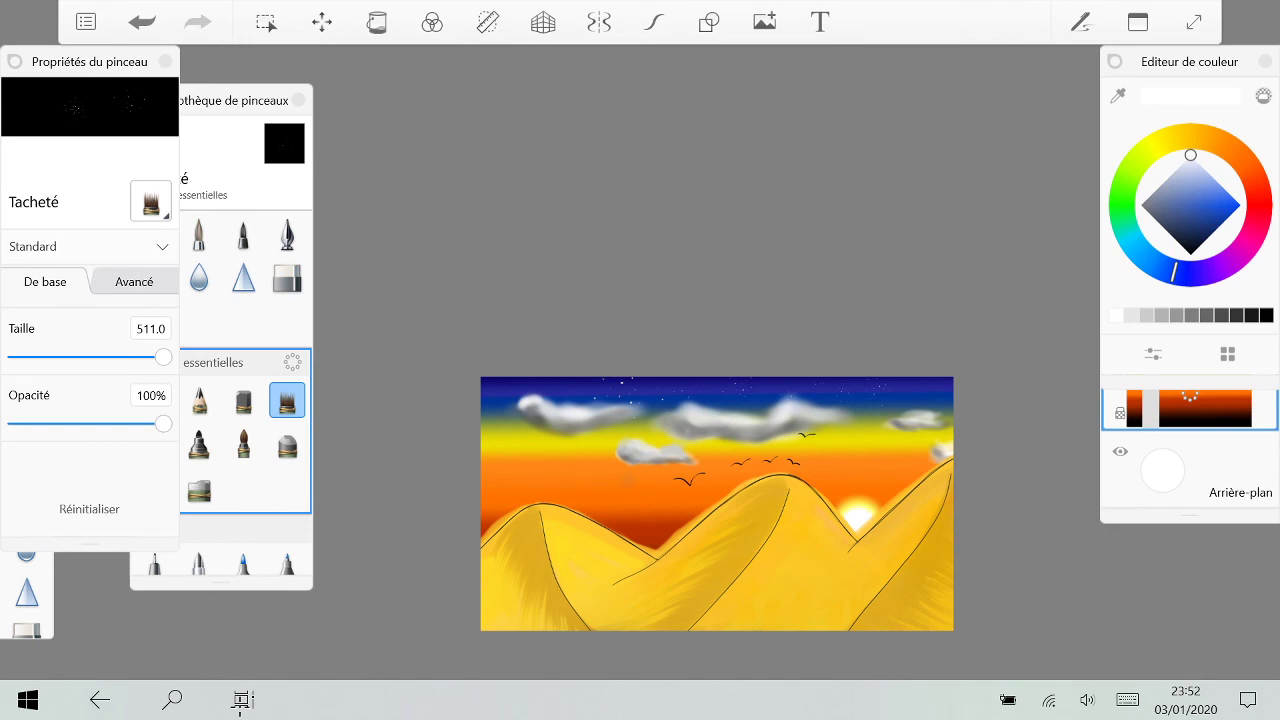
scroll(717, 504, "down", 3)
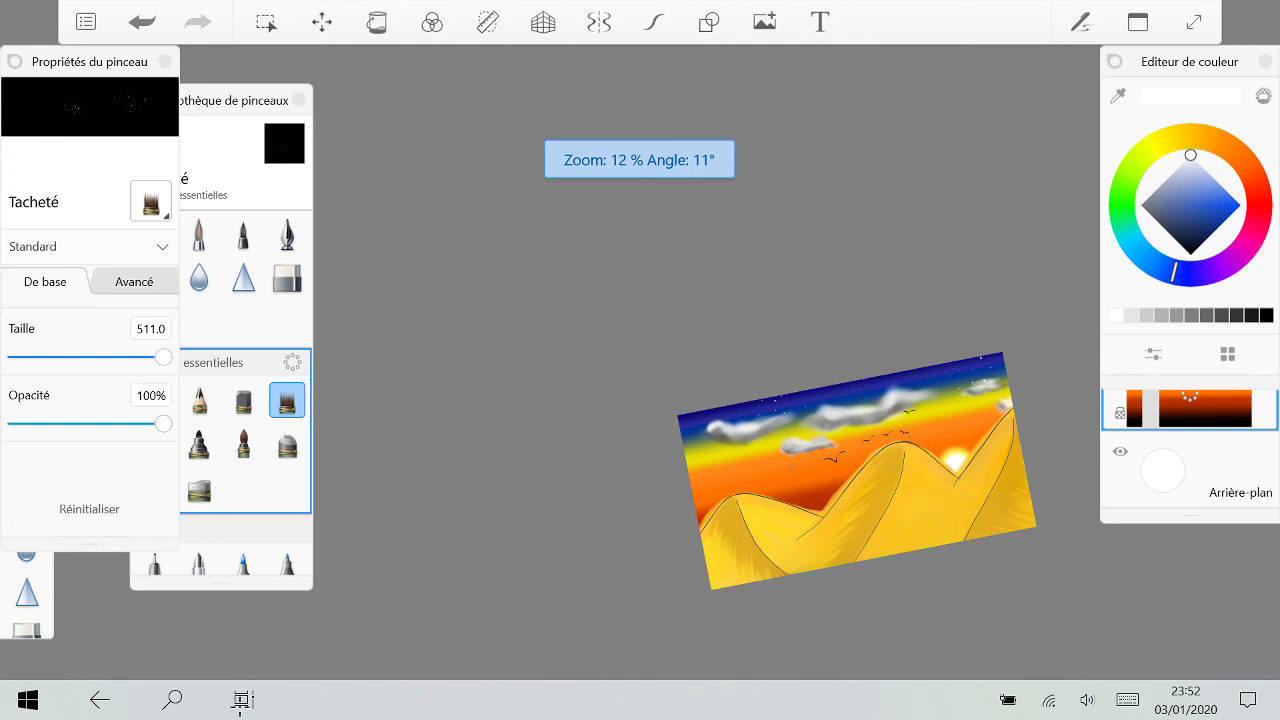
scroll(856, 470, "up", 5)
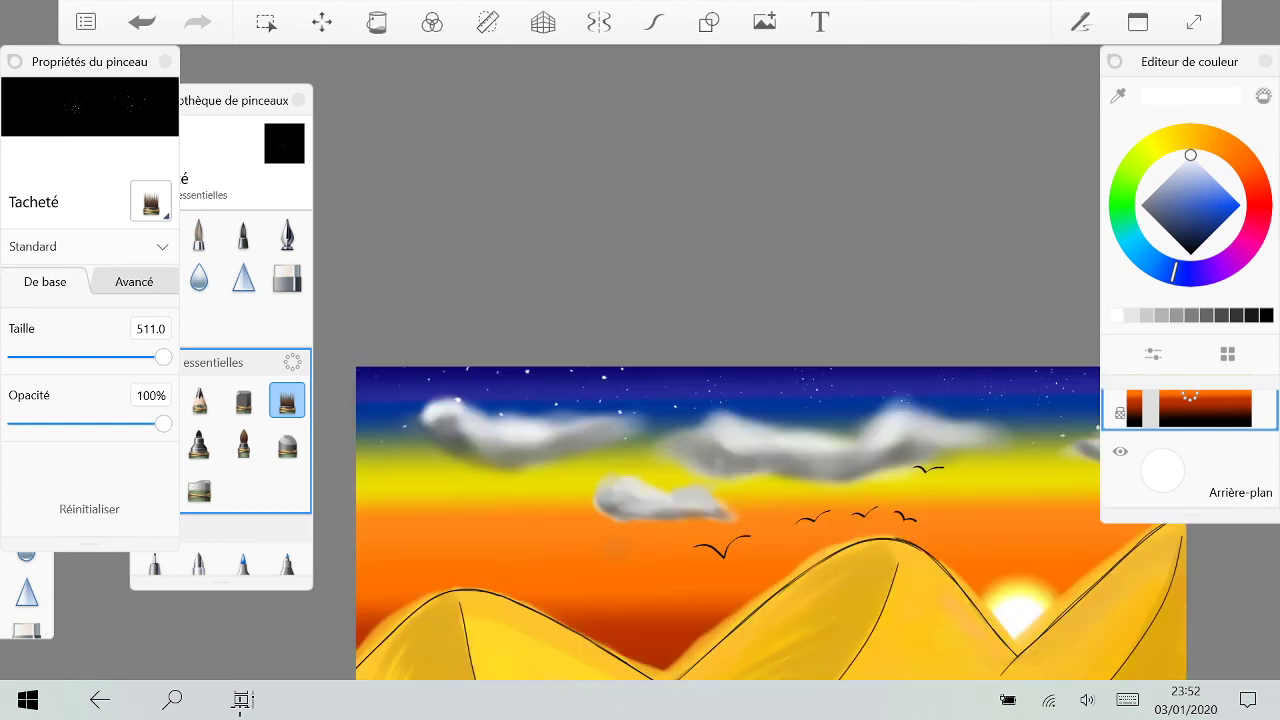
scroll(772, 523, "down", 1)
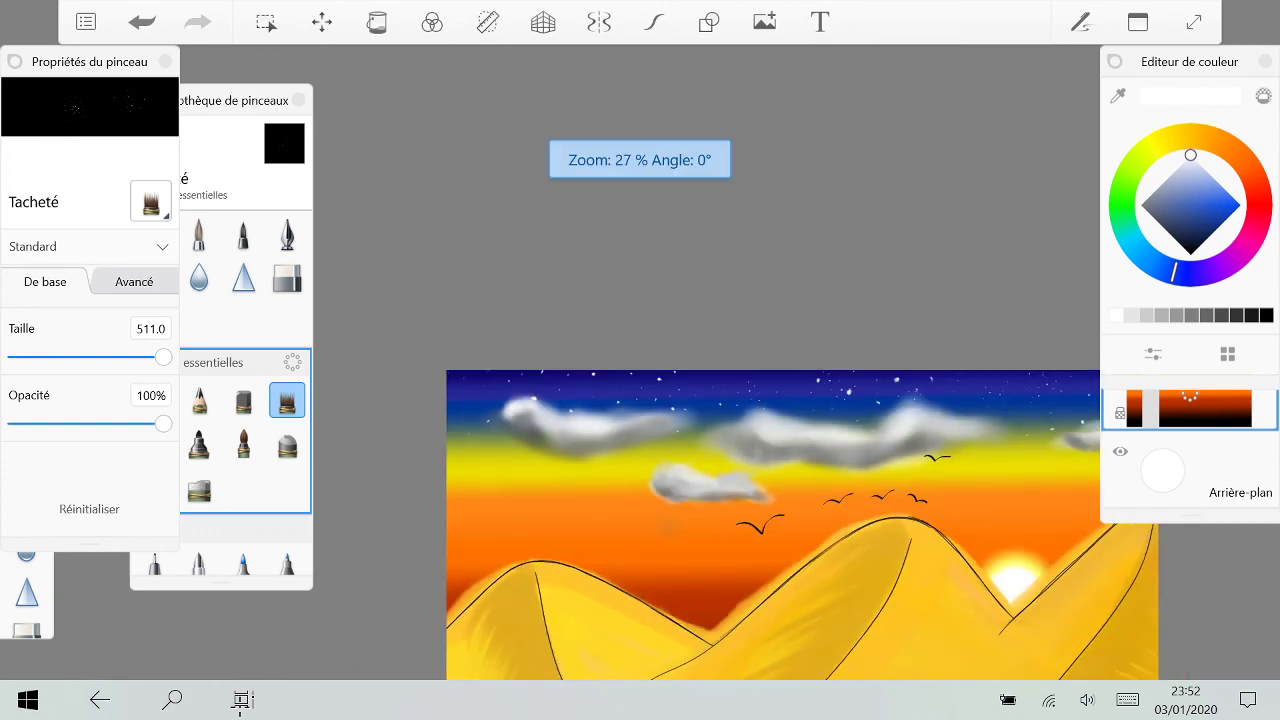
scroll(923, 470, "down", 4)
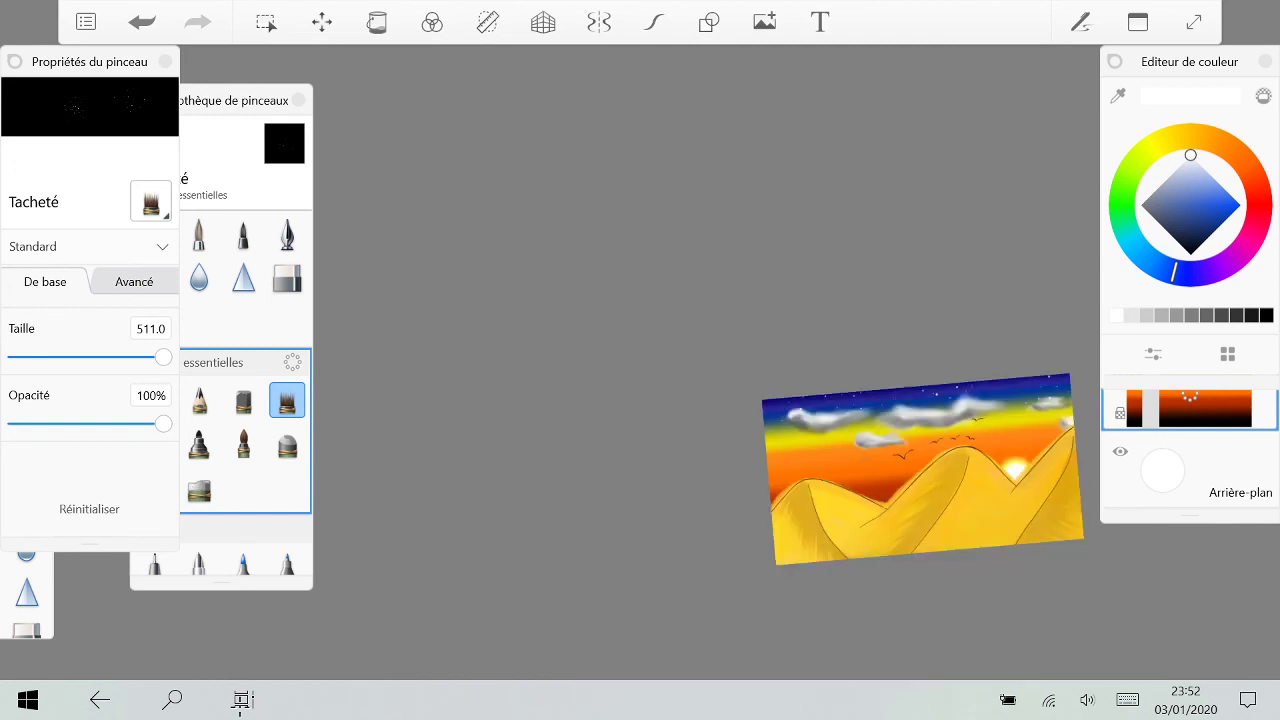
Step: Add more white star speckles near the upper edge of the sky, undo the last dab, and check the starry sky
left_click(942, 398)
left_click(938, 402)
key("ctrl+z")
scroll(925, 480, "up", 5)
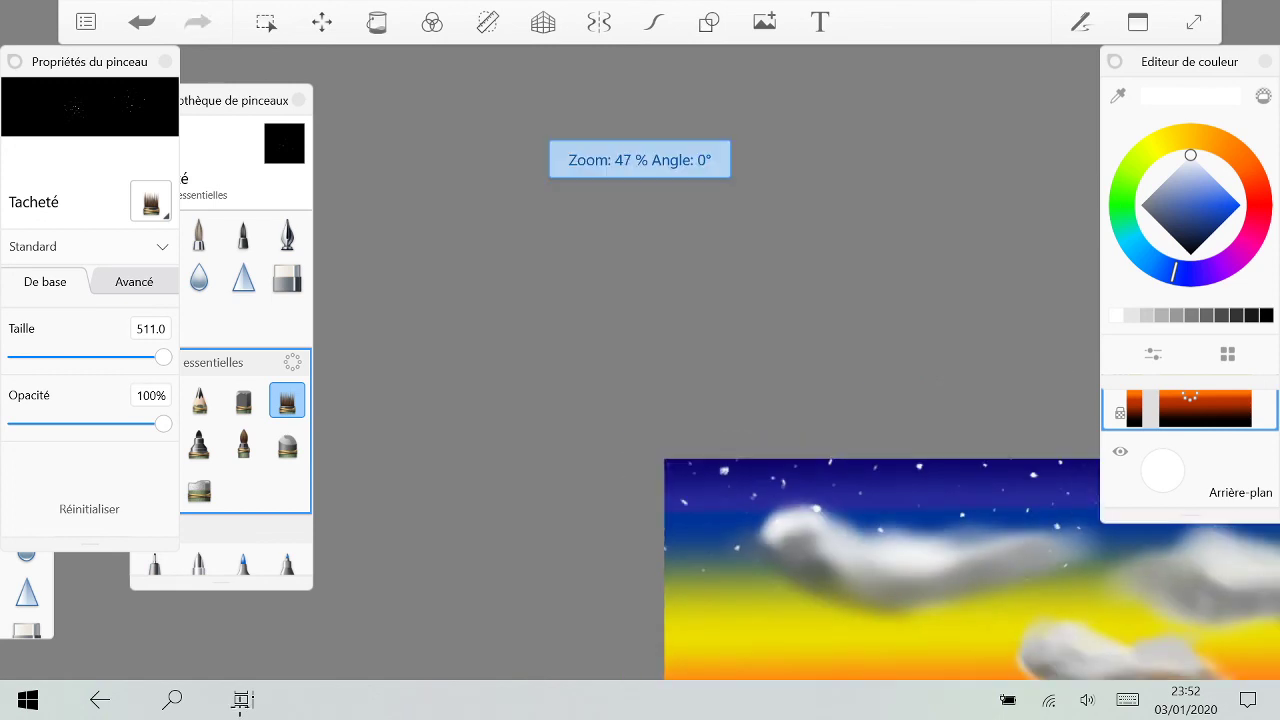
scroll(970, 560, "down", 5)
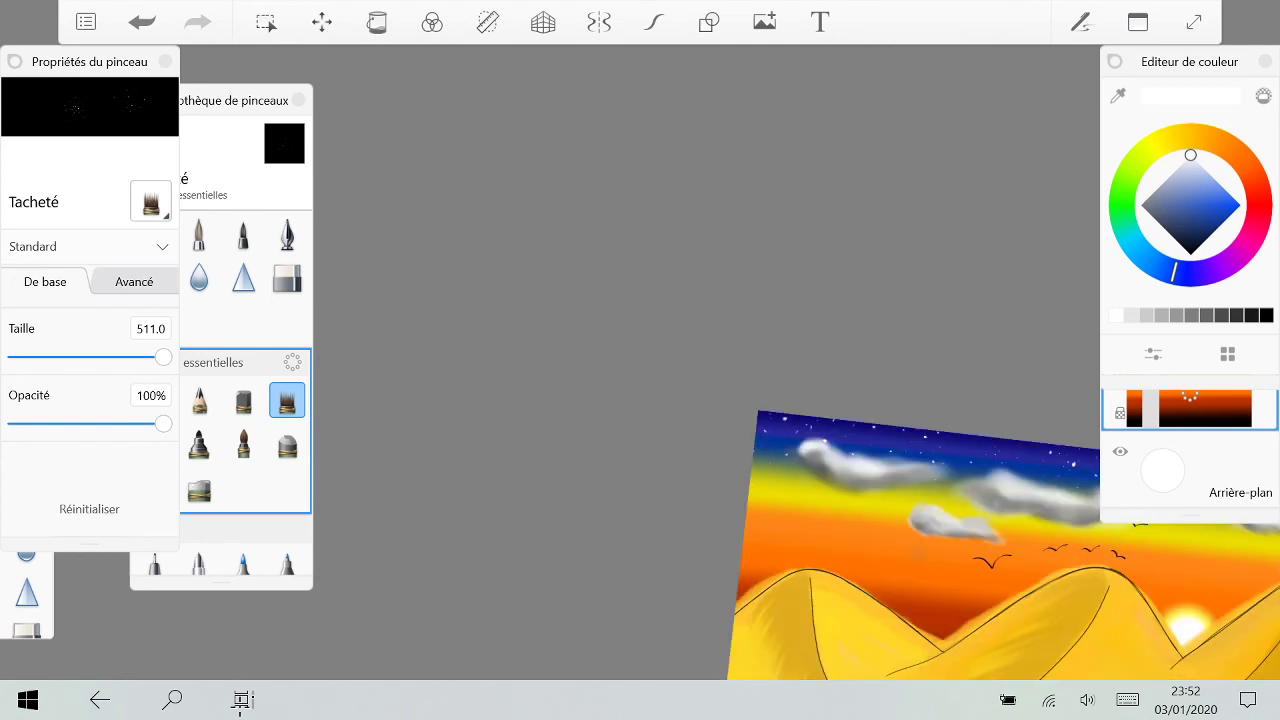
scroll(740, 430, "up", 5)
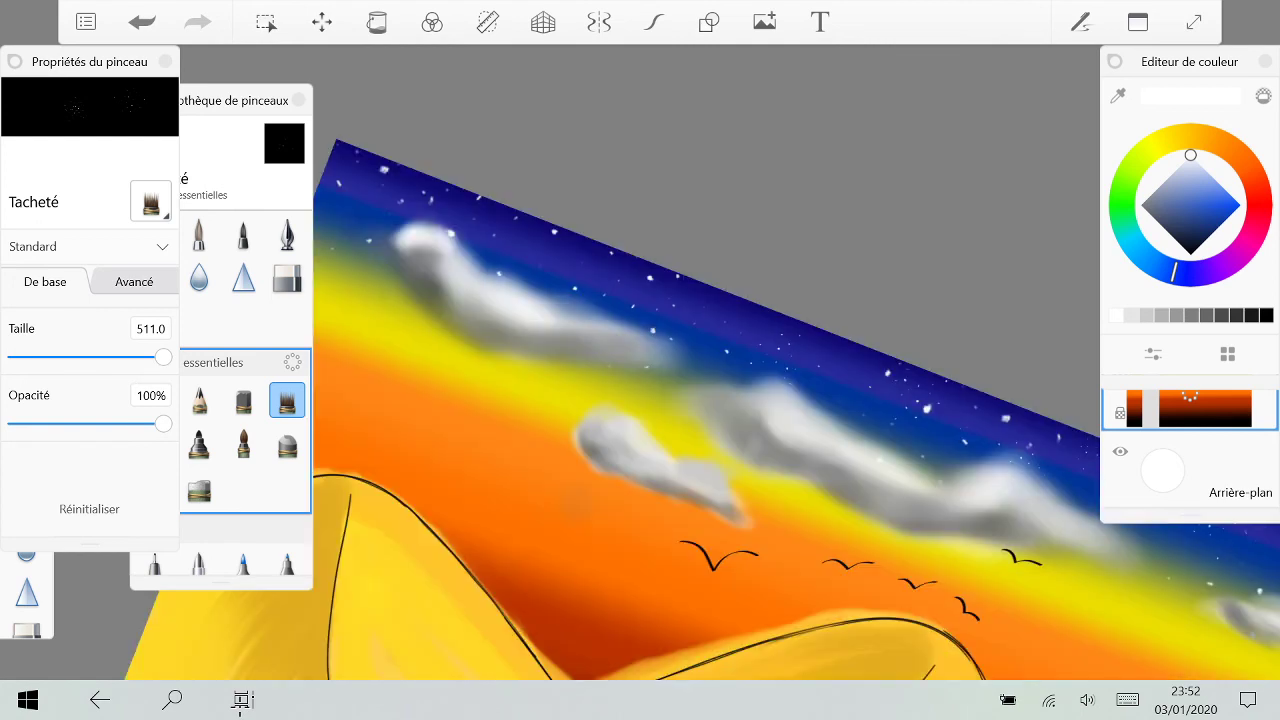
scroll(863, 295, "down", 5)
Step: Save the desert drawing with its starry sky
left_click(86, 22)
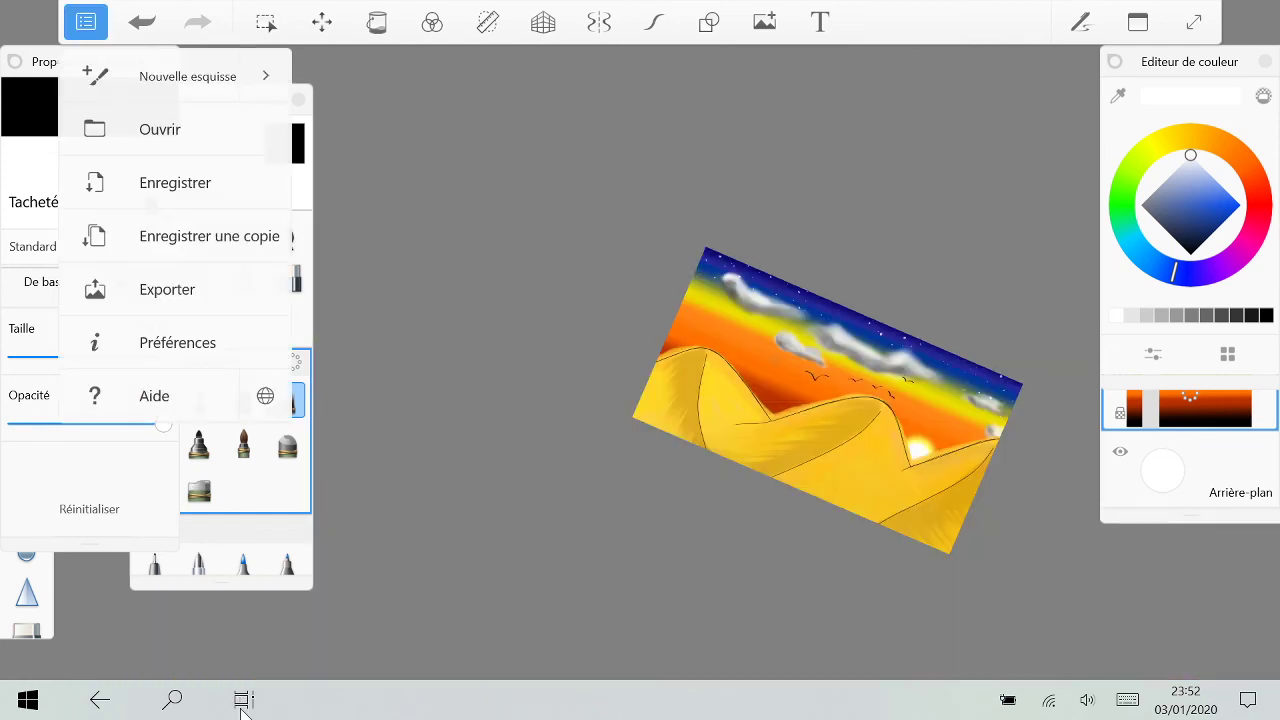
left_click(175, 182)
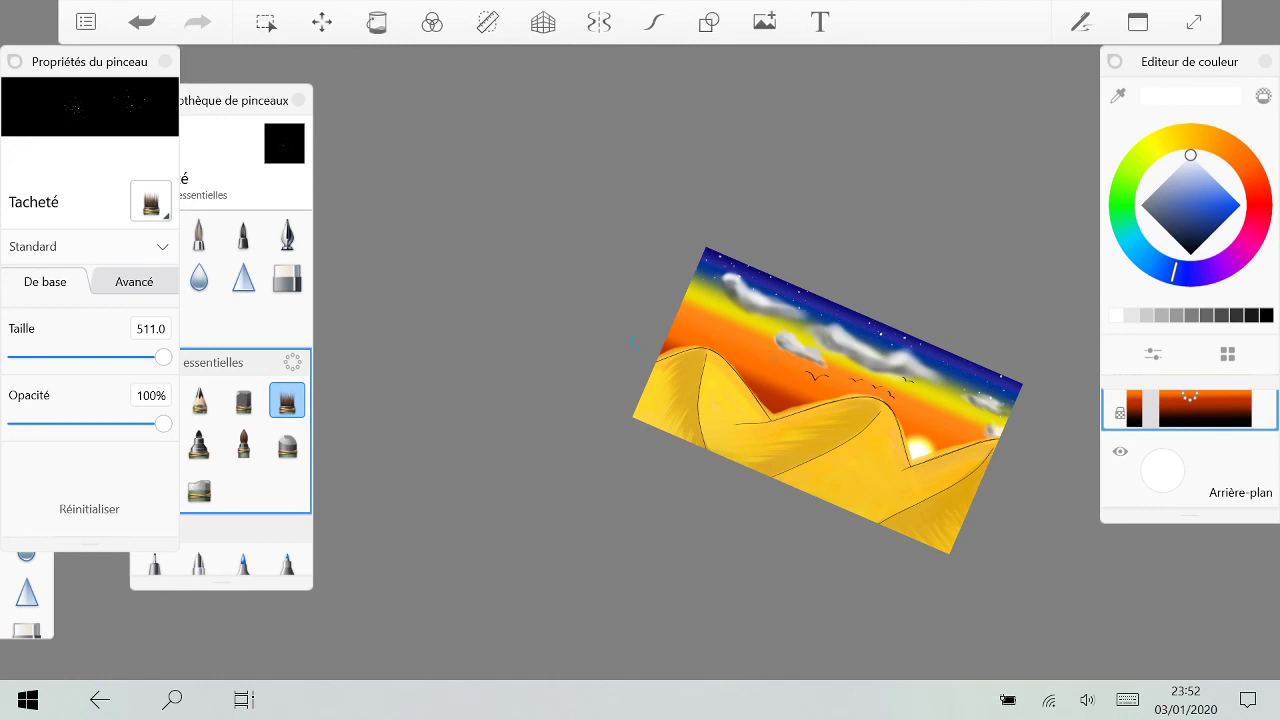
key("ctrl+s")
Step: Switch to the live stream page in YouTube Studio and try to stop the stream
key("alt+Tab")
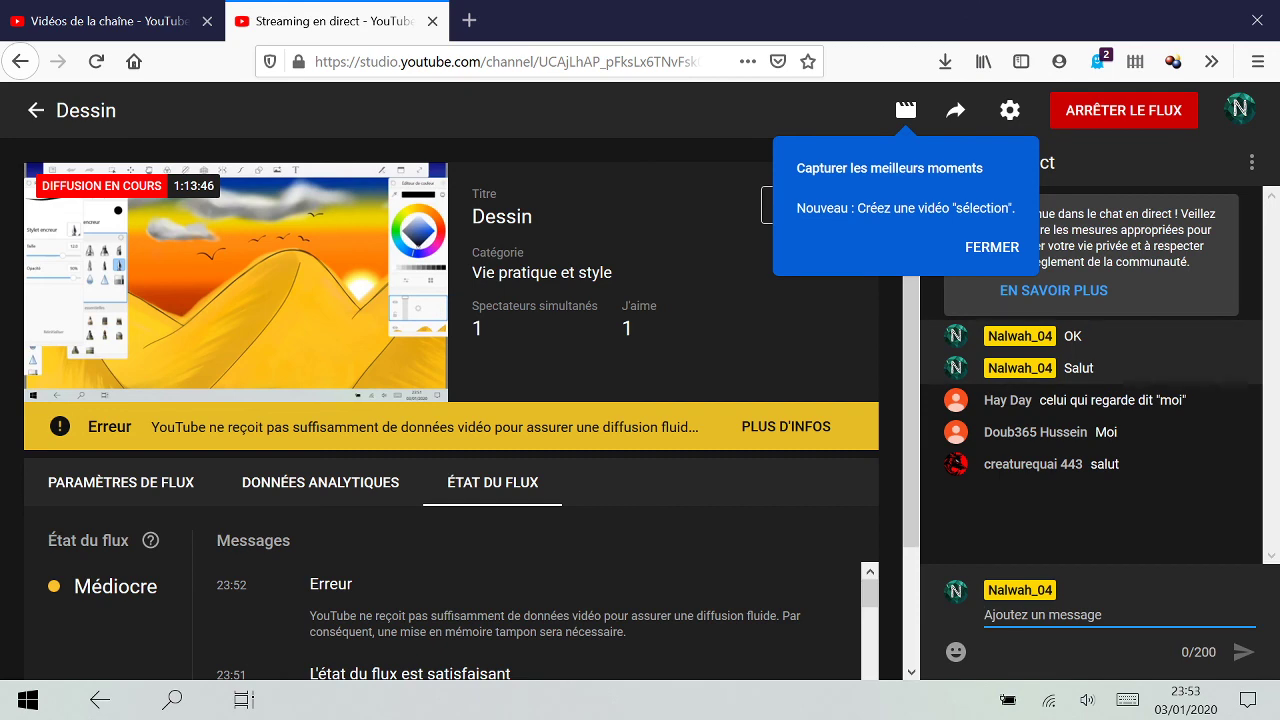
left_click(1123, 110)
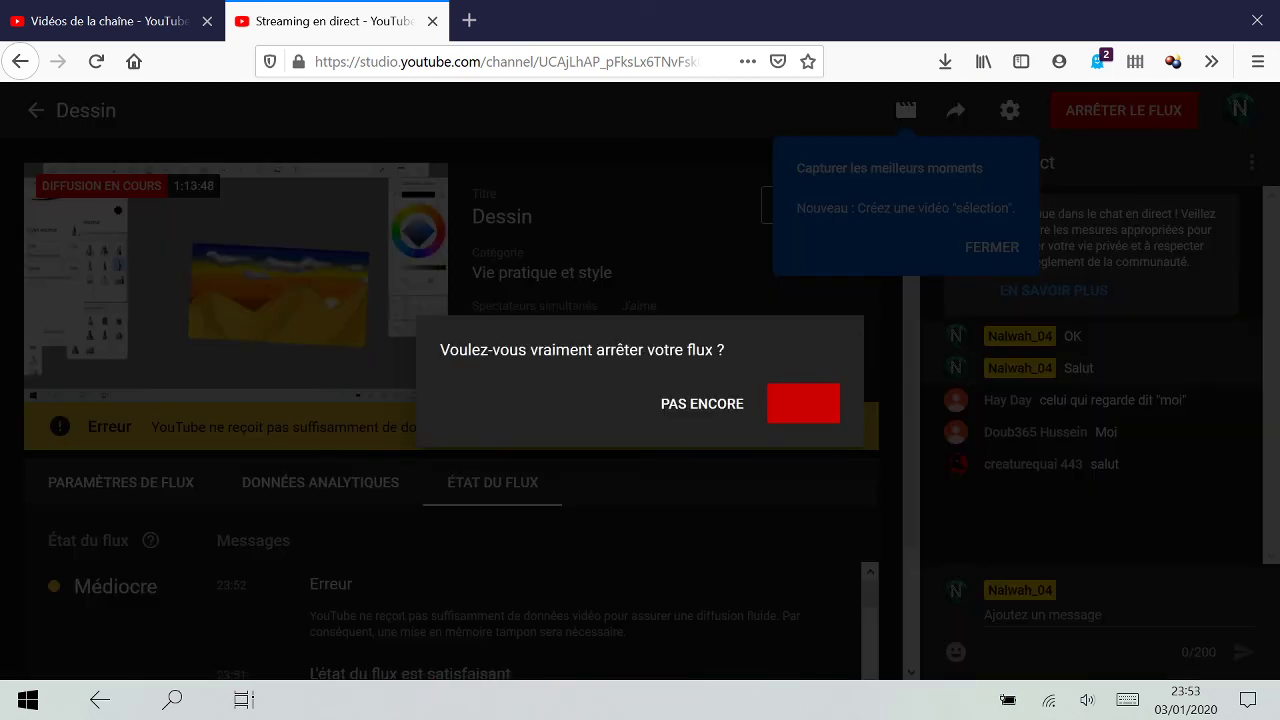
left_click(803, 404)
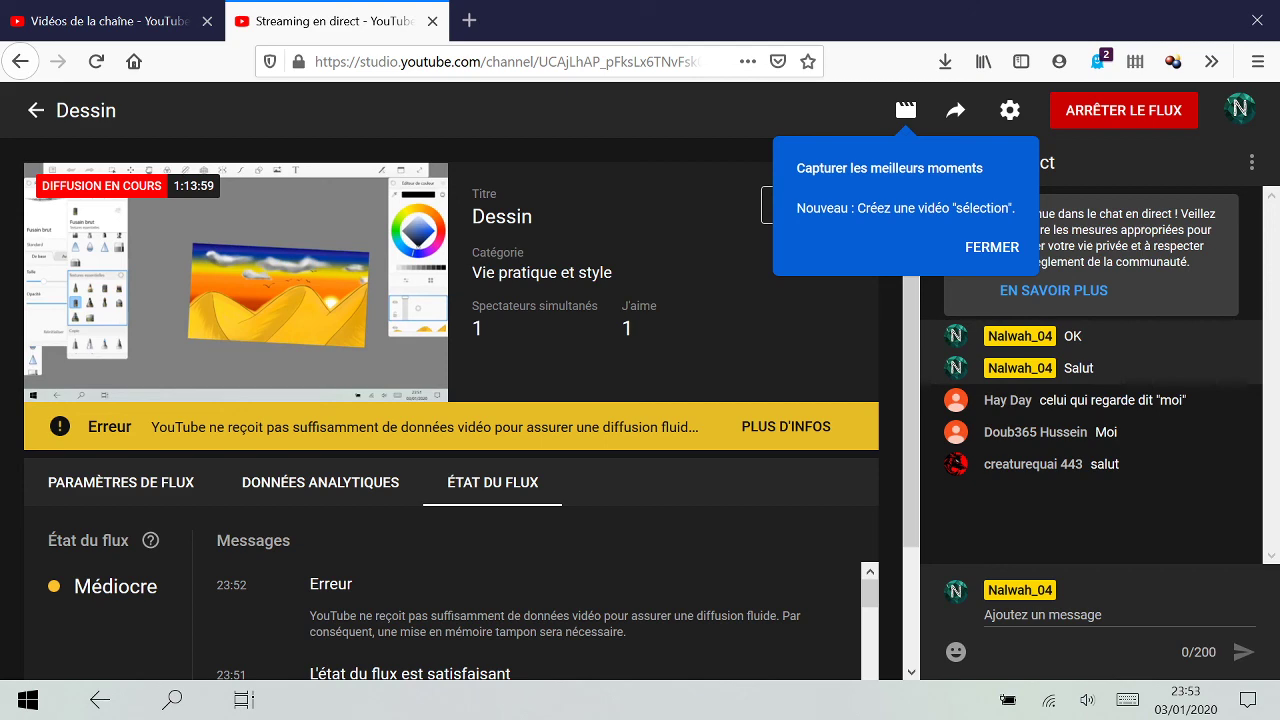
Step: Dismiss the highlights tip and change the live stream's title to "Lever du jour à Massaba"
left_click(992, 247)
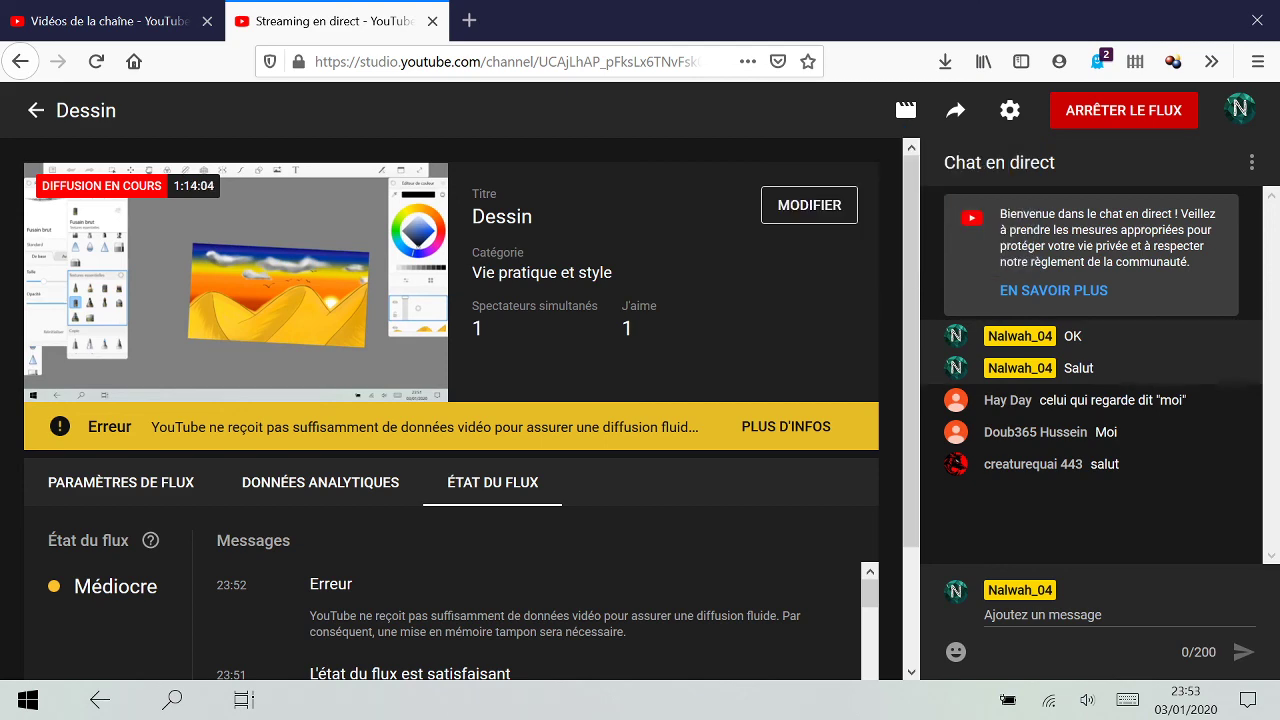
left_click(833, 209)
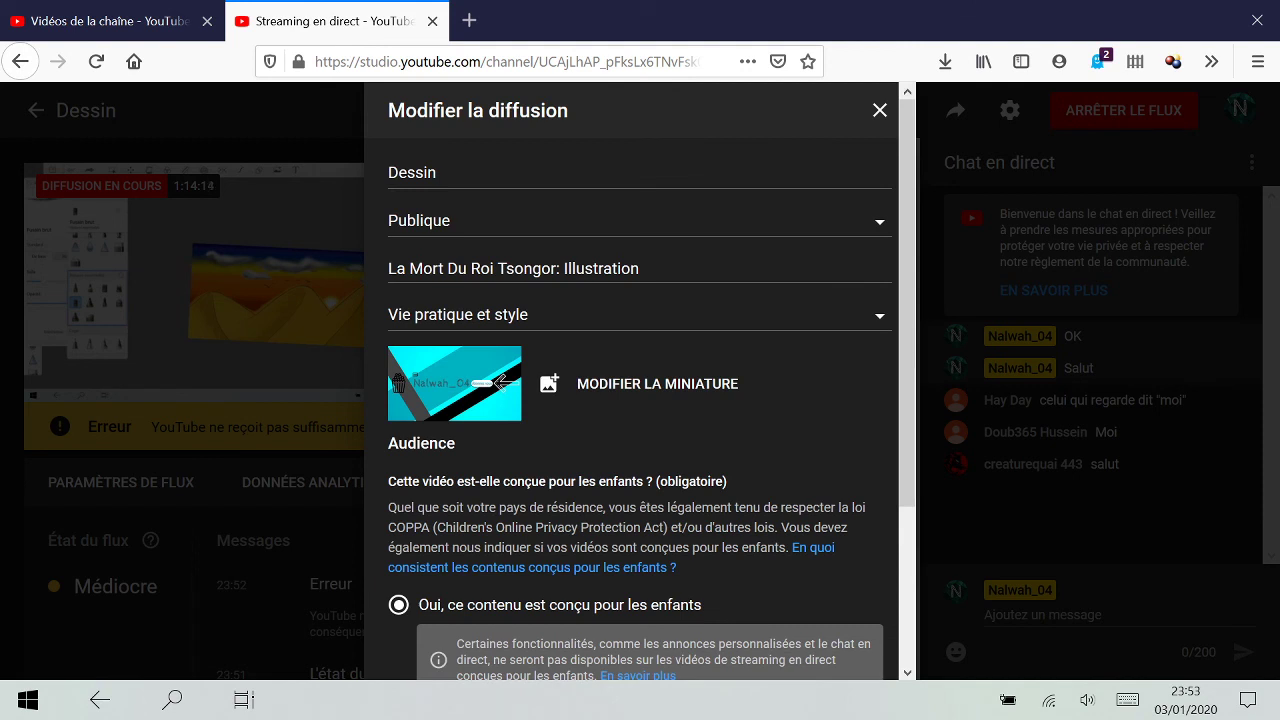
left_click(811, 169)
key("BackSpace")
key("BackSpace")
key("BackSpace")
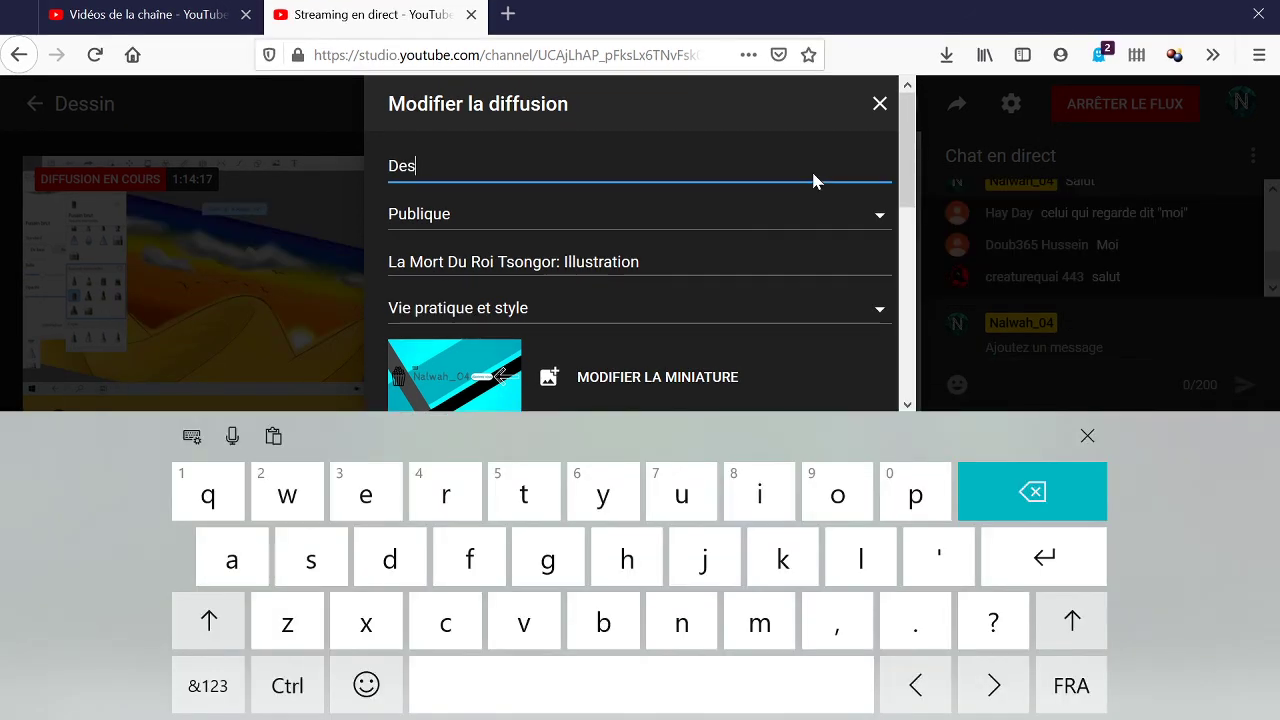
key("BackSpace")
key("BackSpace")
key("BackSpace")
type("Lever du jou")
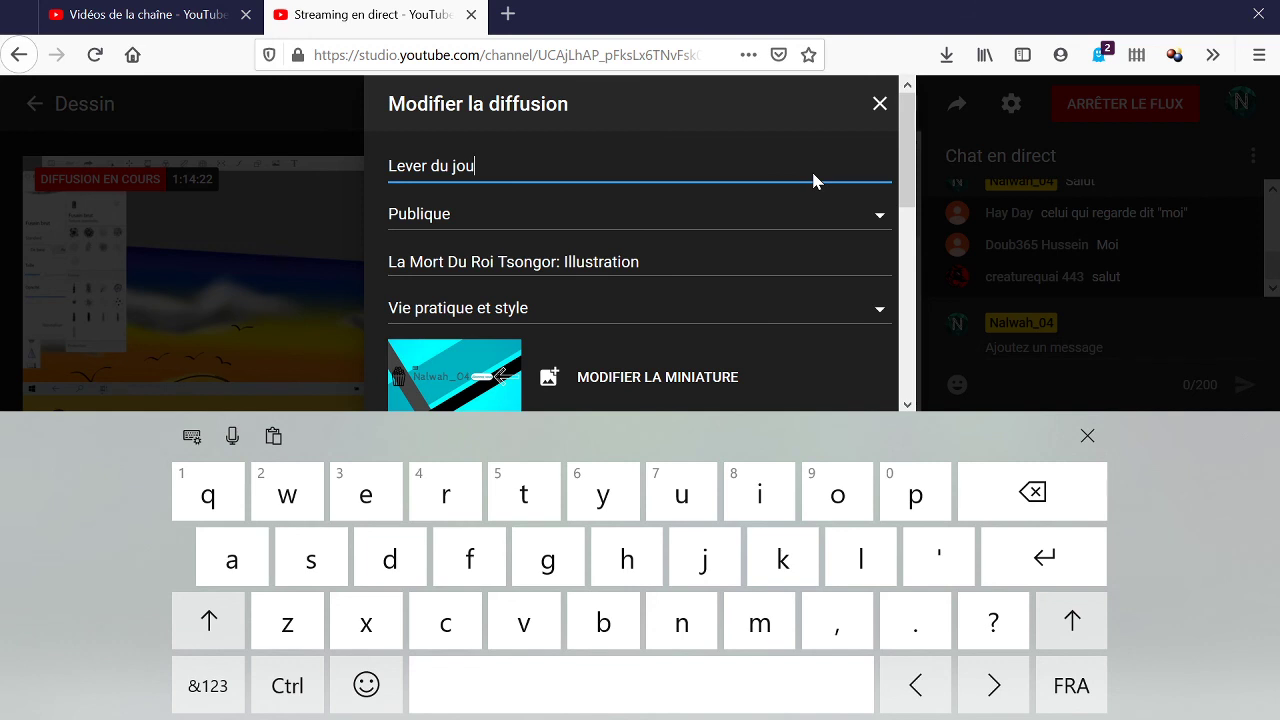
type("r à Massa")
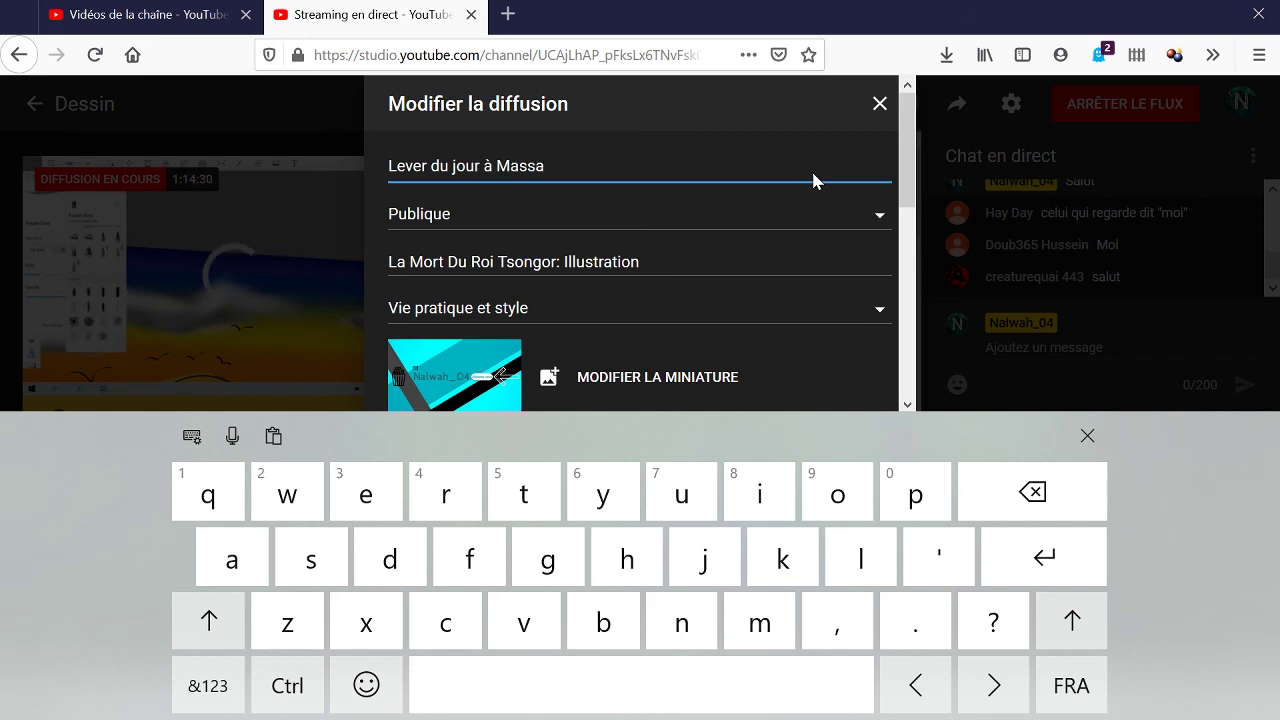
type("b")
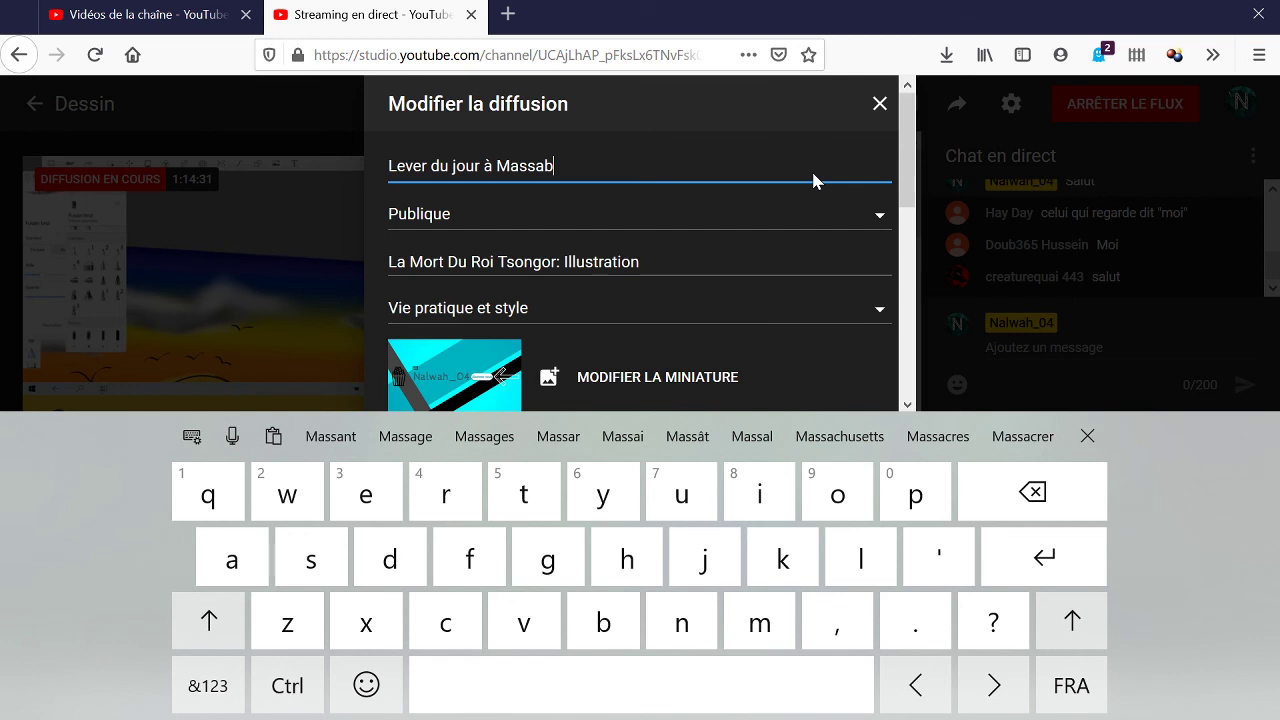
type("a")
Step: Append "Livre de Laurent Gau" to the end of the live stream's description
left_click(700, 262)
type("Livre de Laurent")
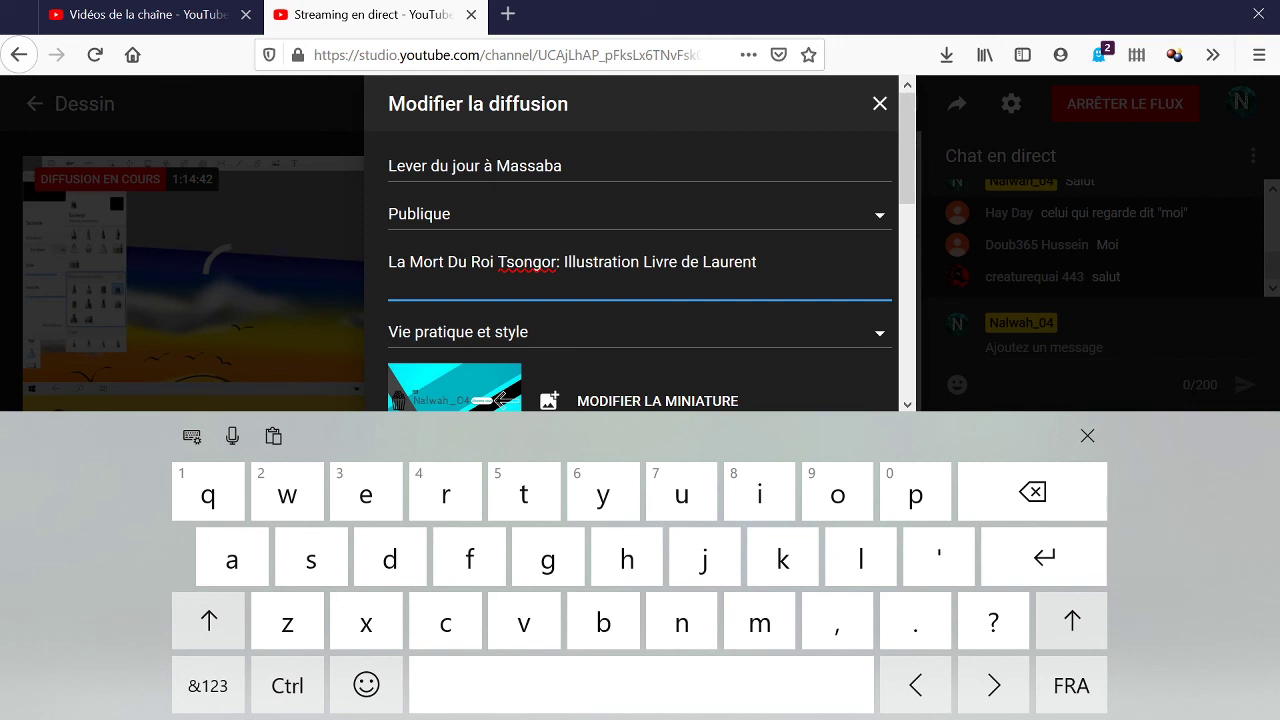
type("Gau")
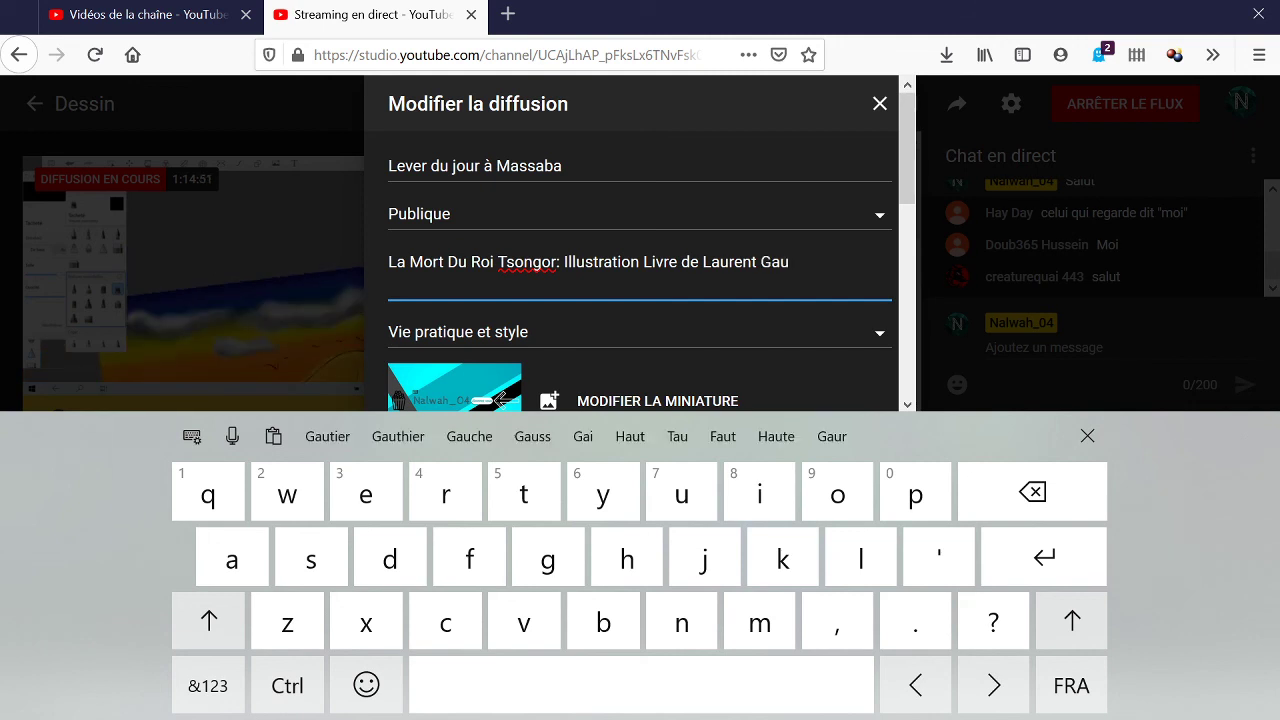